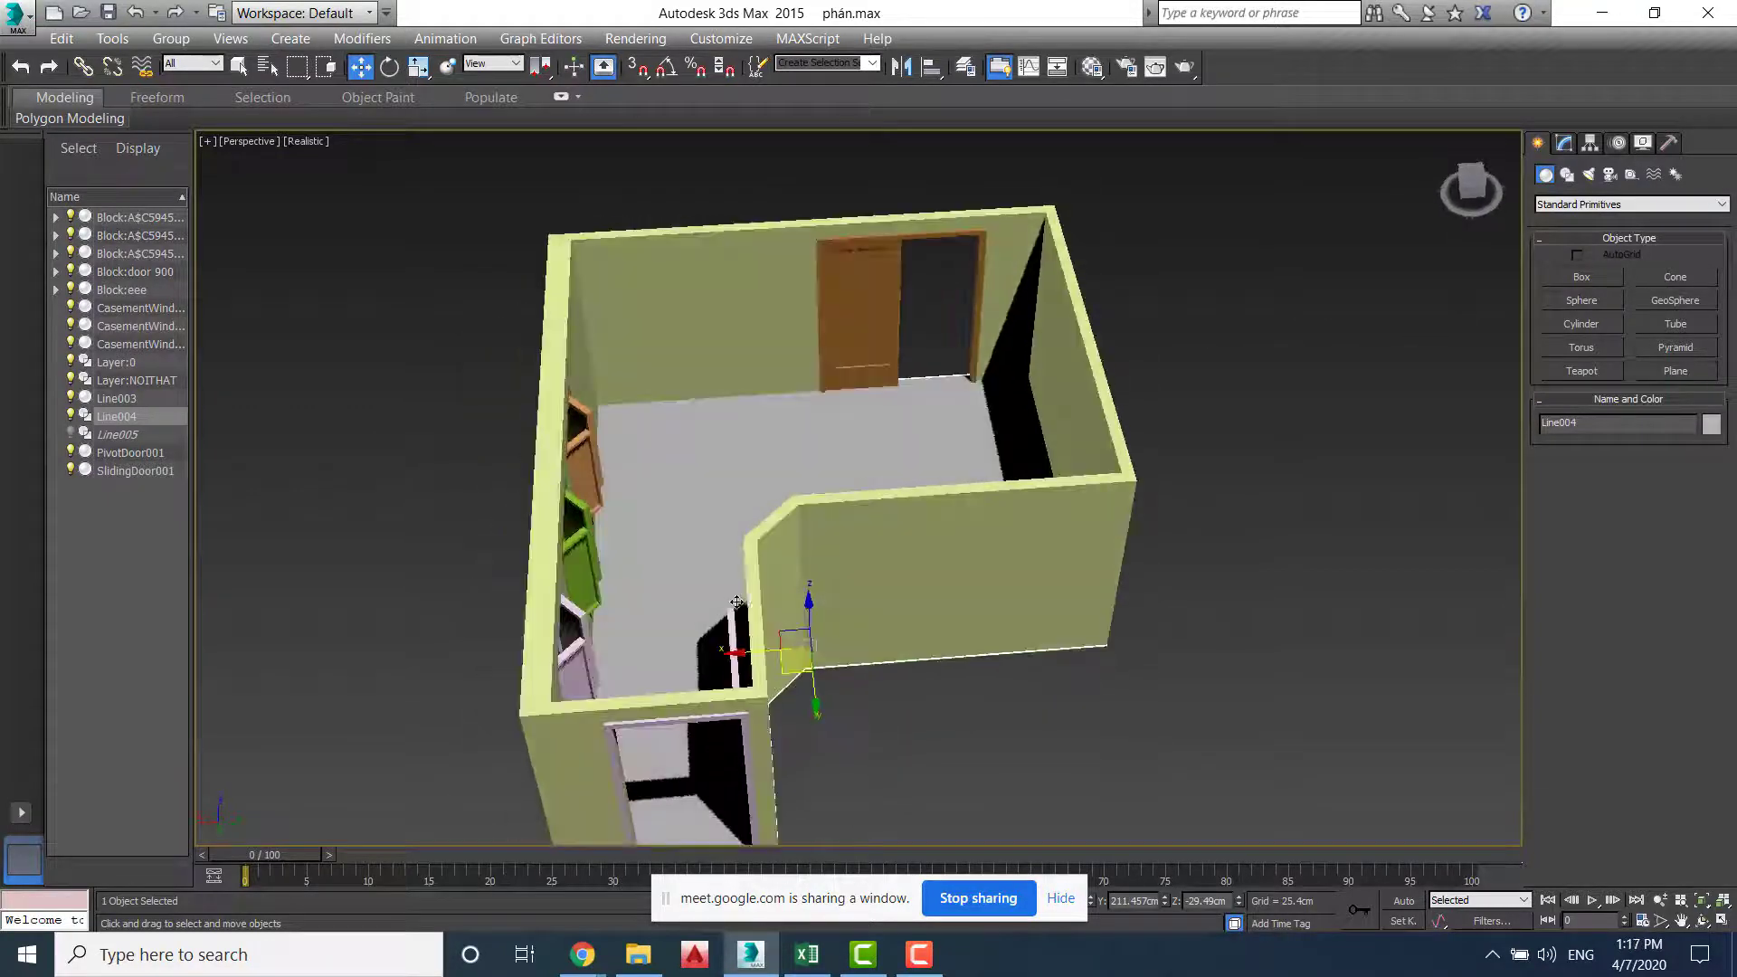
Hide the selected floor object Line004 so the furniture layout inside the room can be seen
right_click(704, 438)
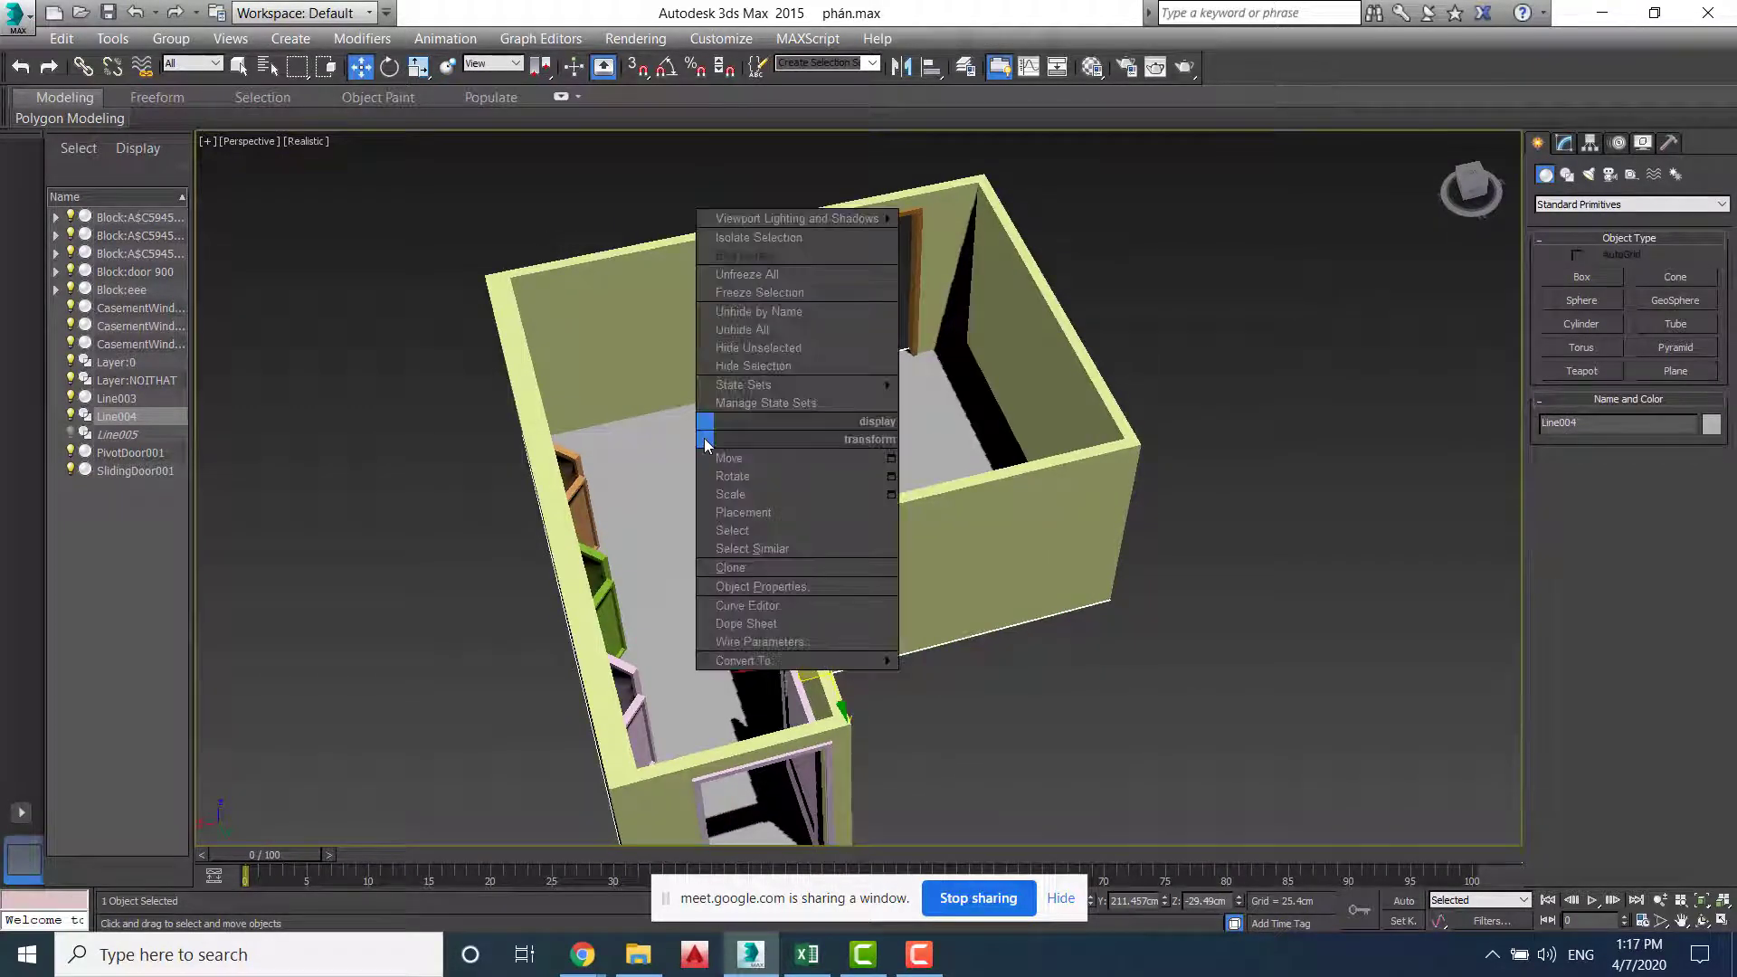
left_click(753, 367)
middle_click_drag(770, 511, 818, 624, "alt")
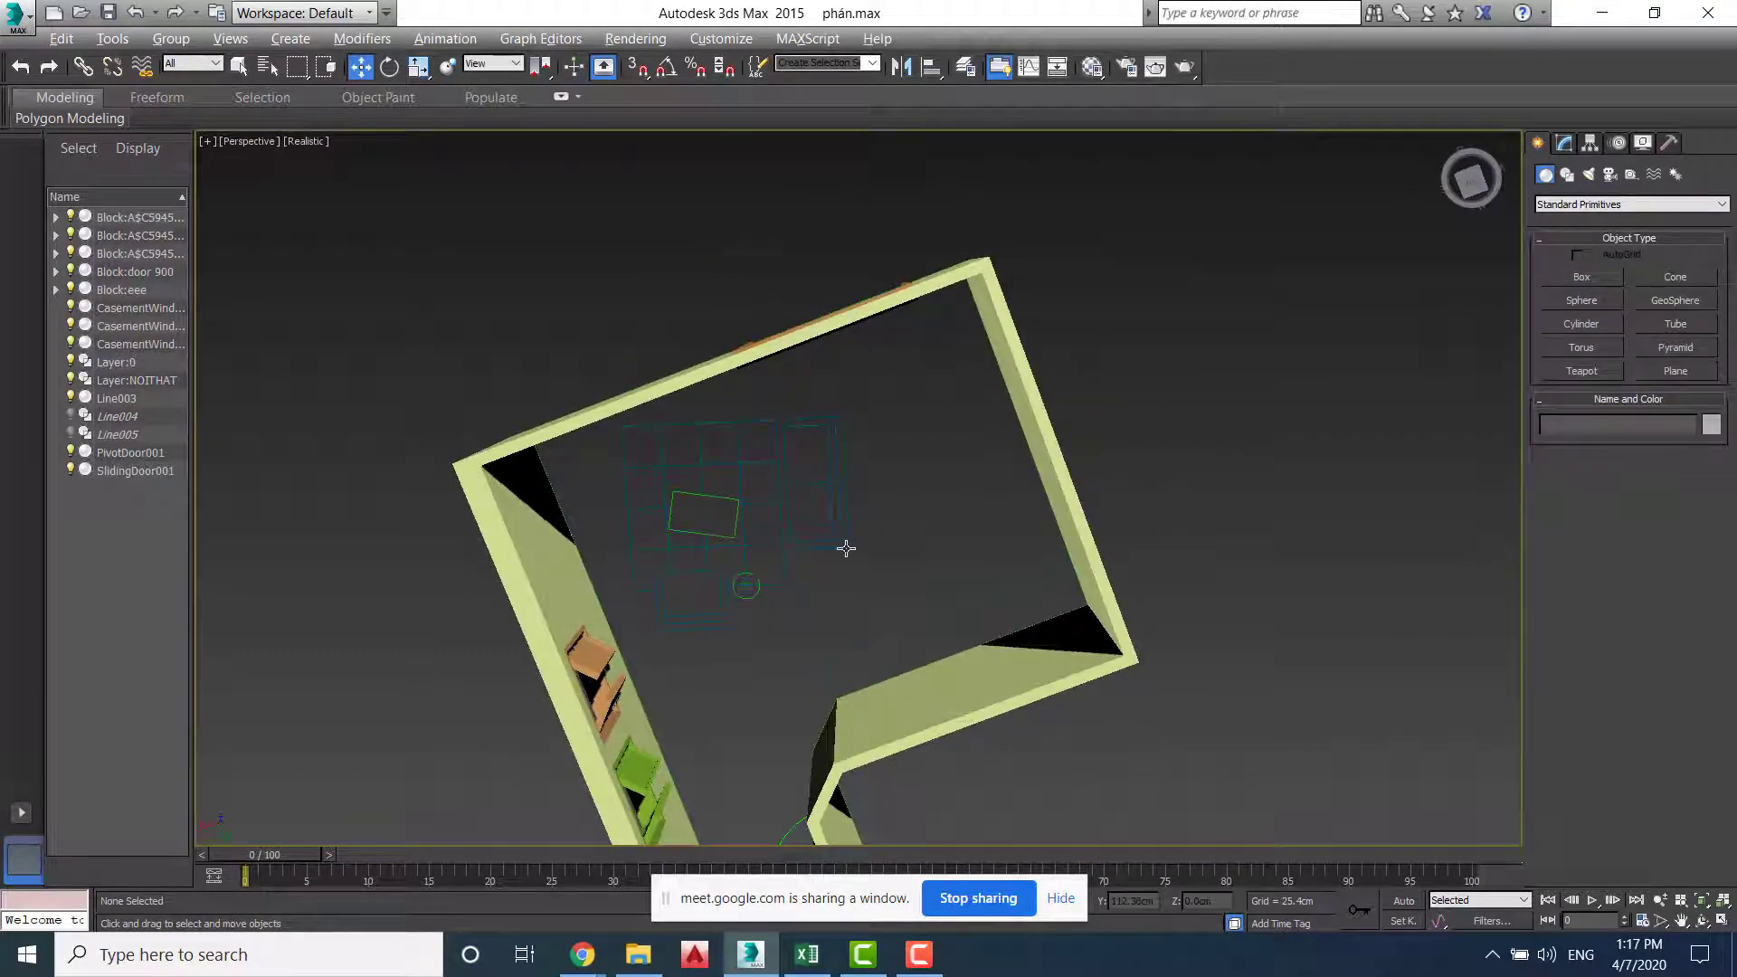
middle_click_drag(845, 547, 824, 490, "alt")
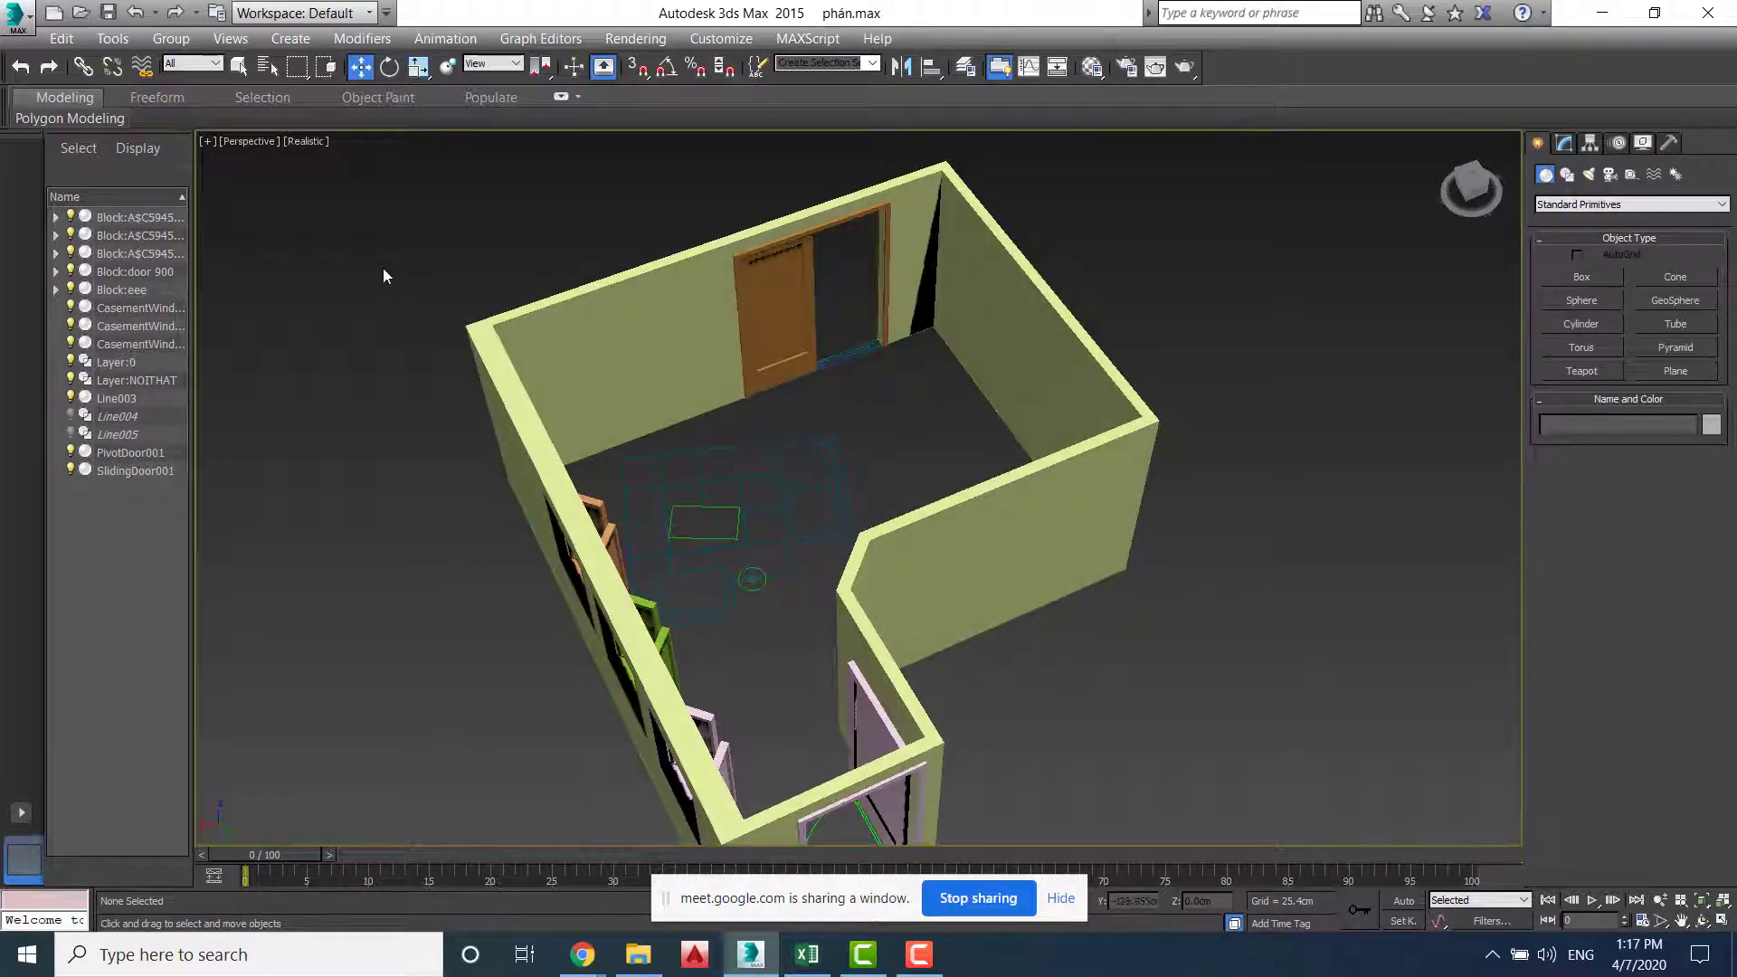
Start merging an external 3ds Max file and browse to the Library folder inside phoicanh on the Desktop
left_click(26, 25)
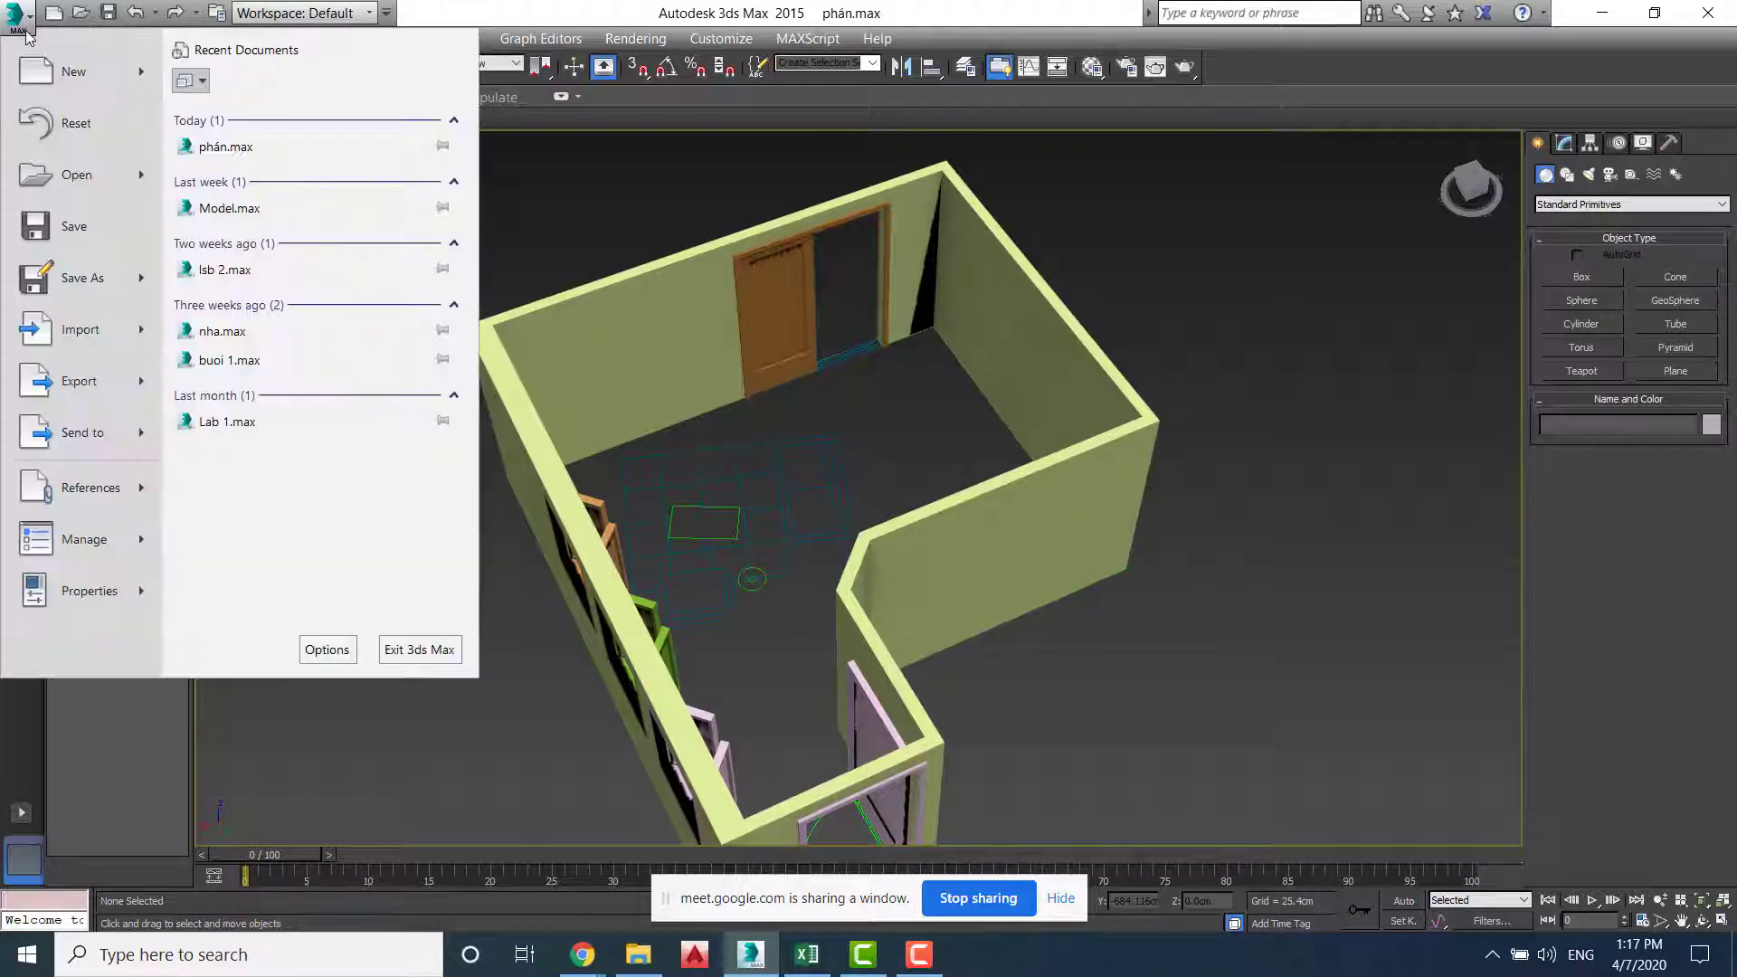
mouse_move(54, 331)
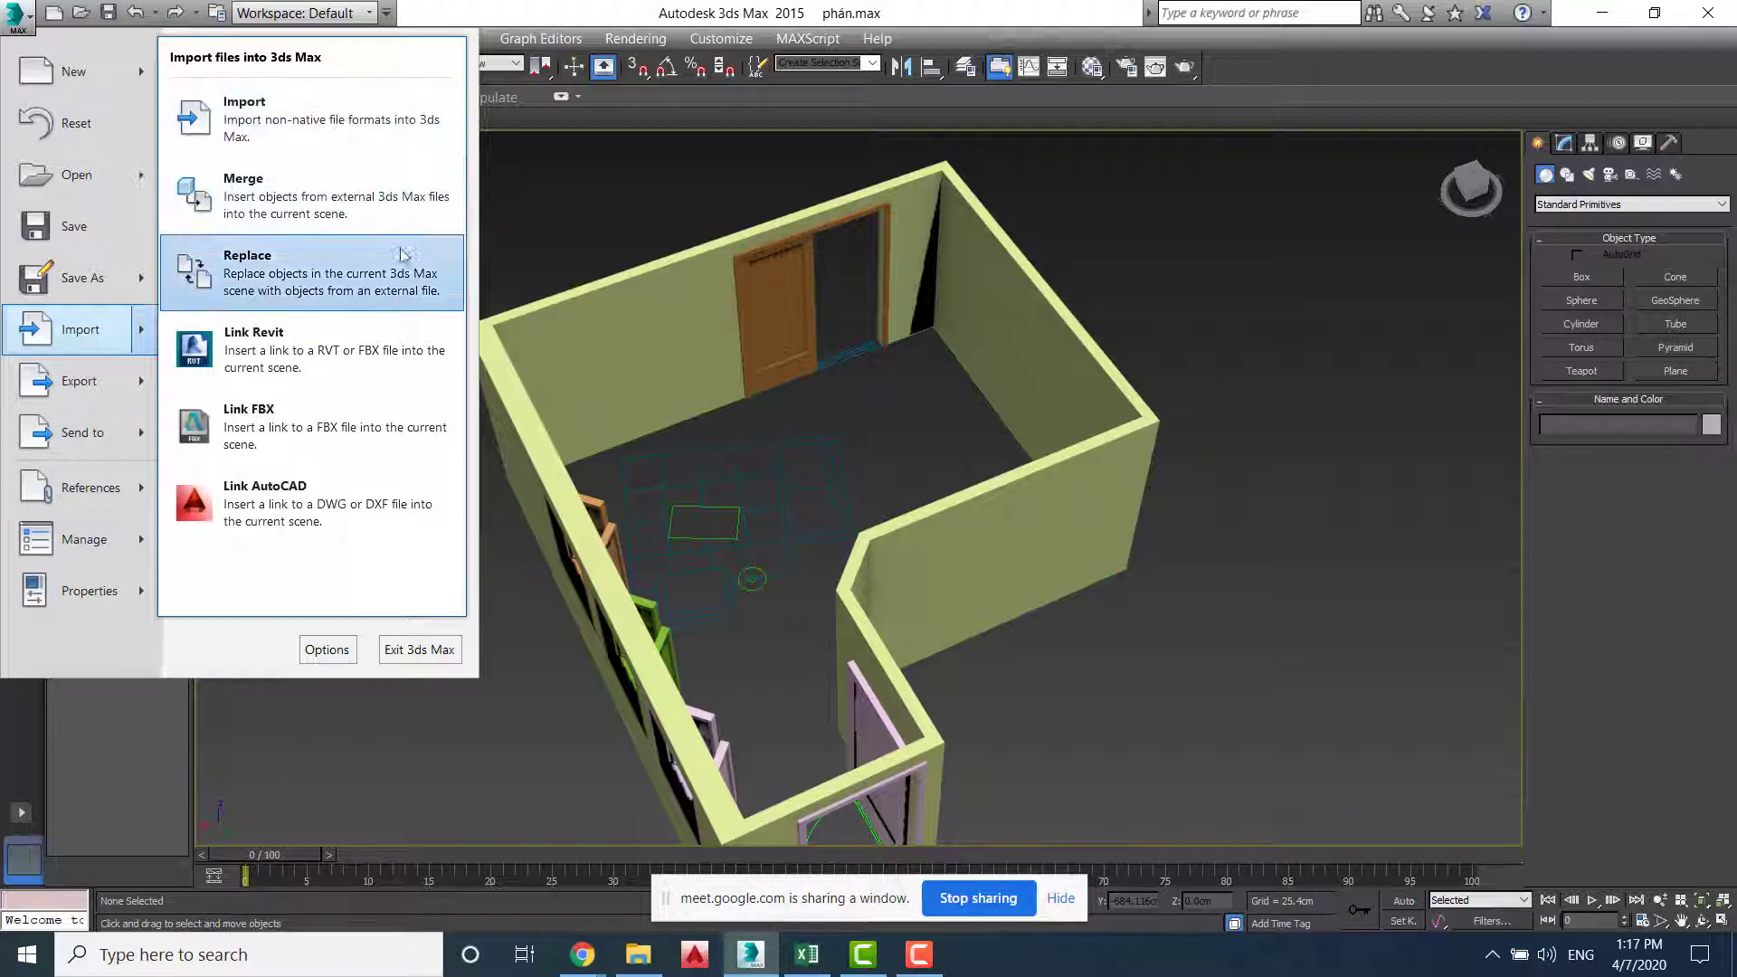
left_click(213, 204)
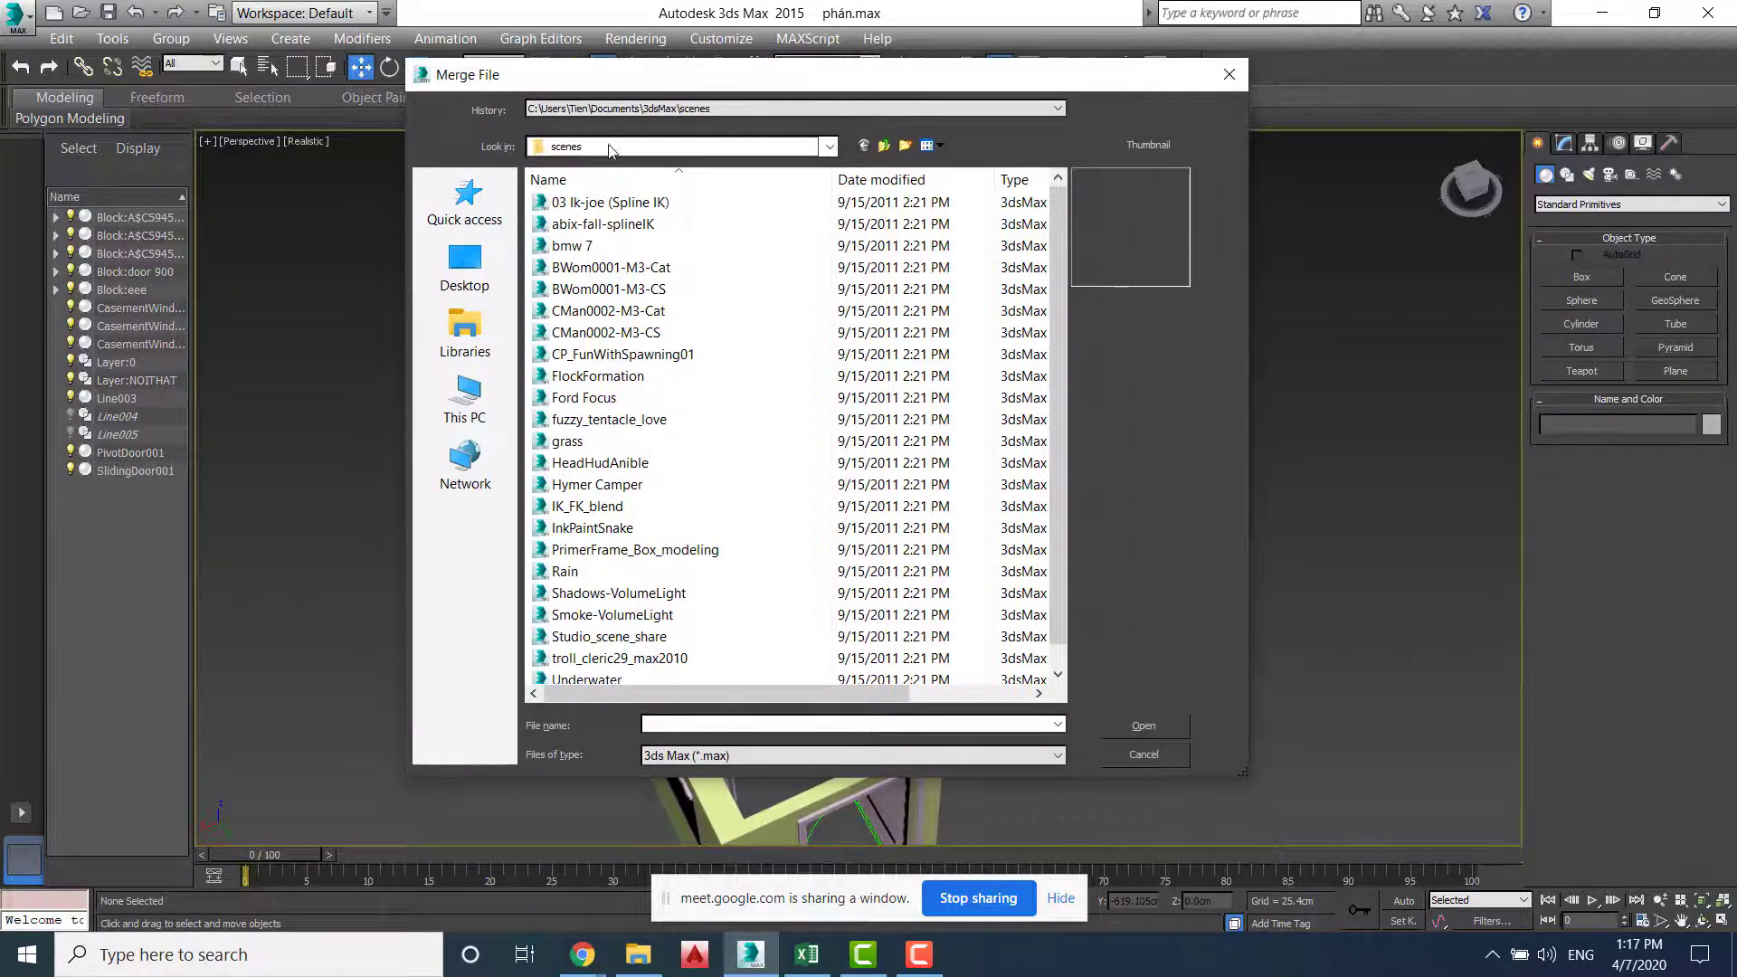
left_click(615, 109)
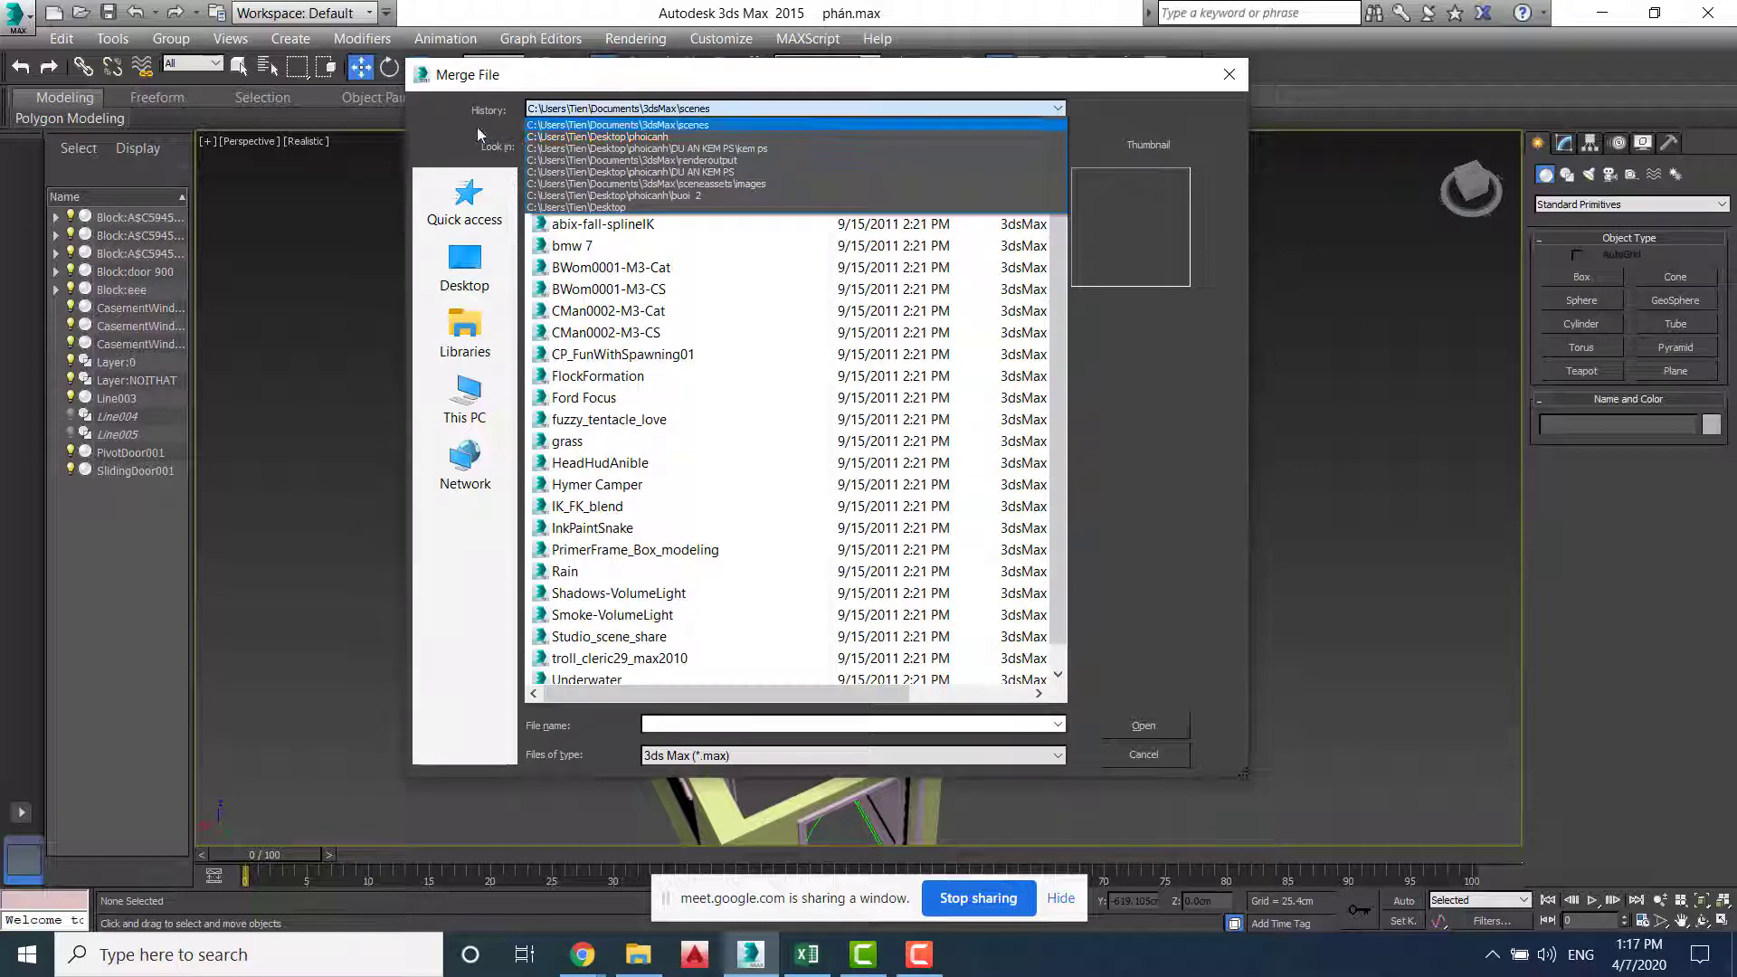
left_click(480, 134)
left_click(623, 149)
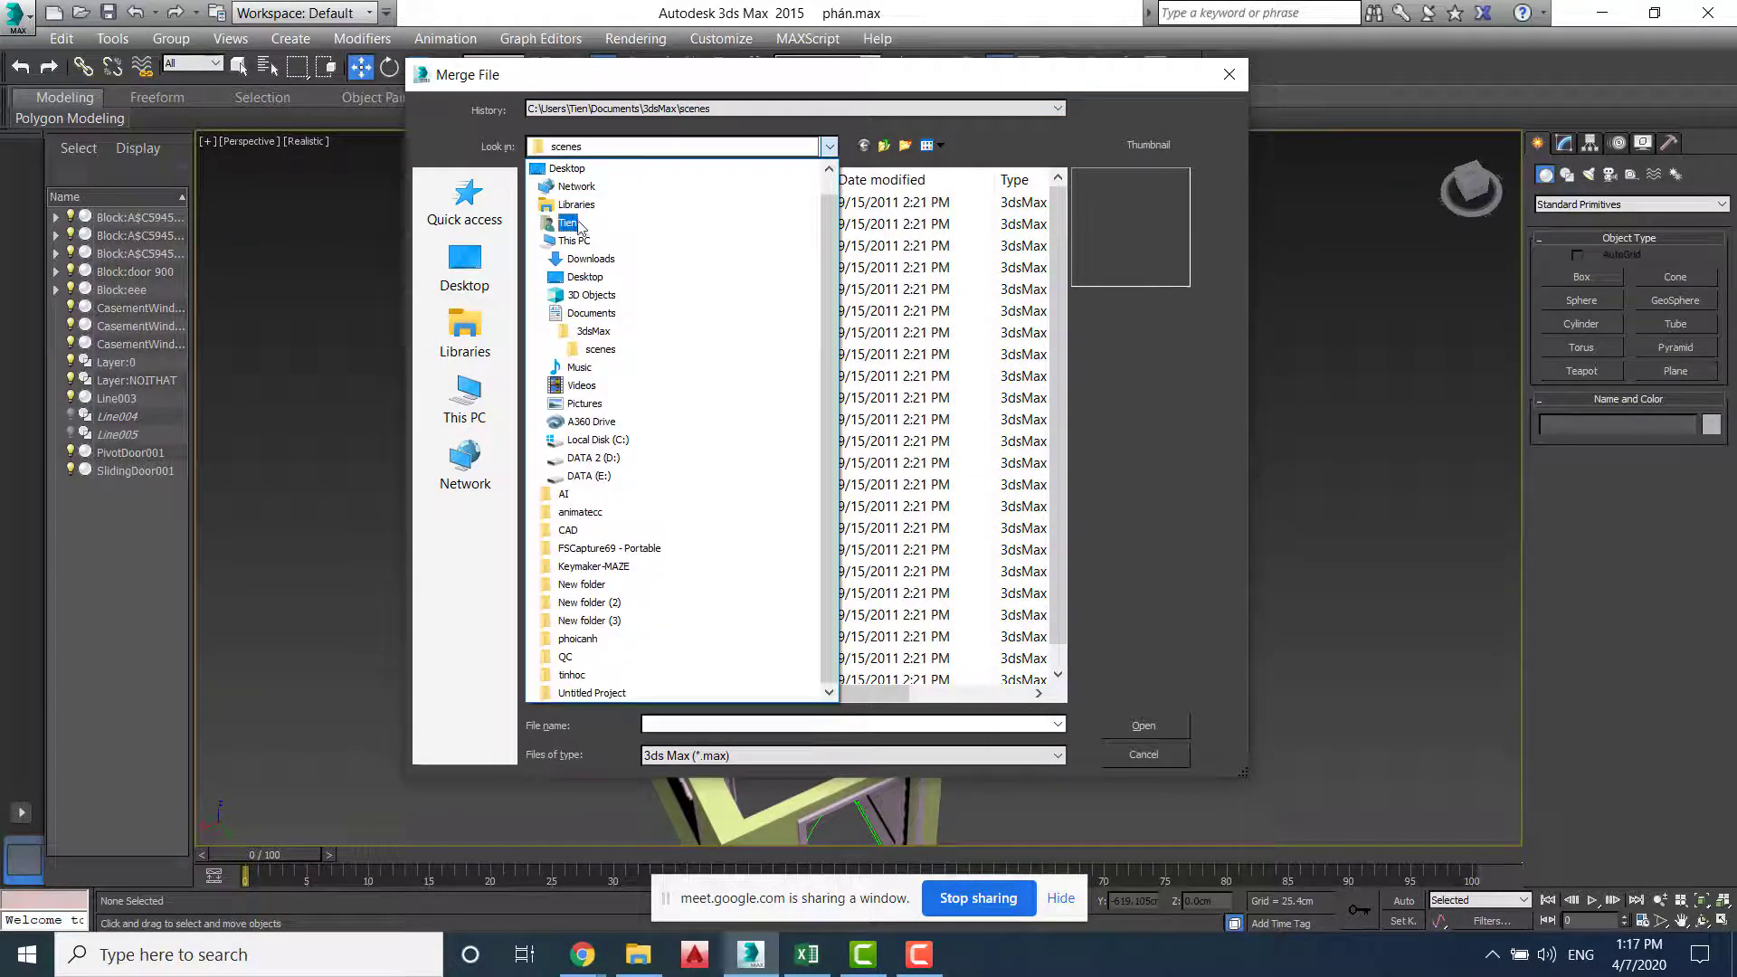
left_click(566, 168)
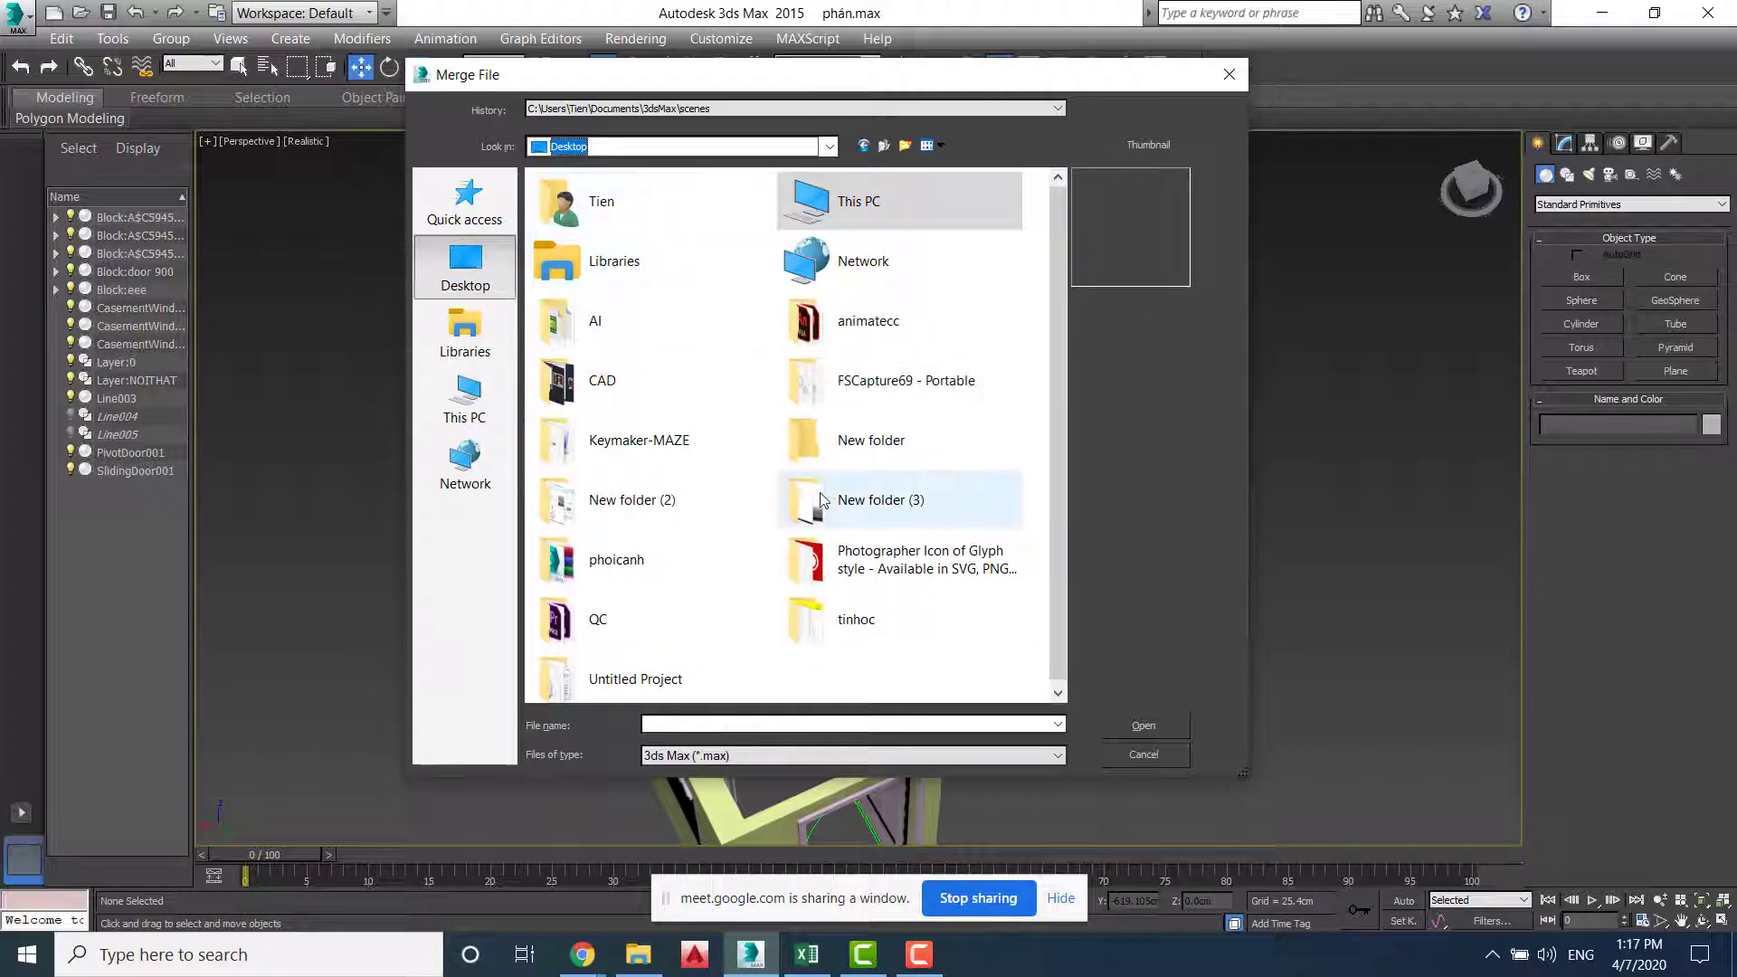
left_click(584, 565)
double_click(583, 565)
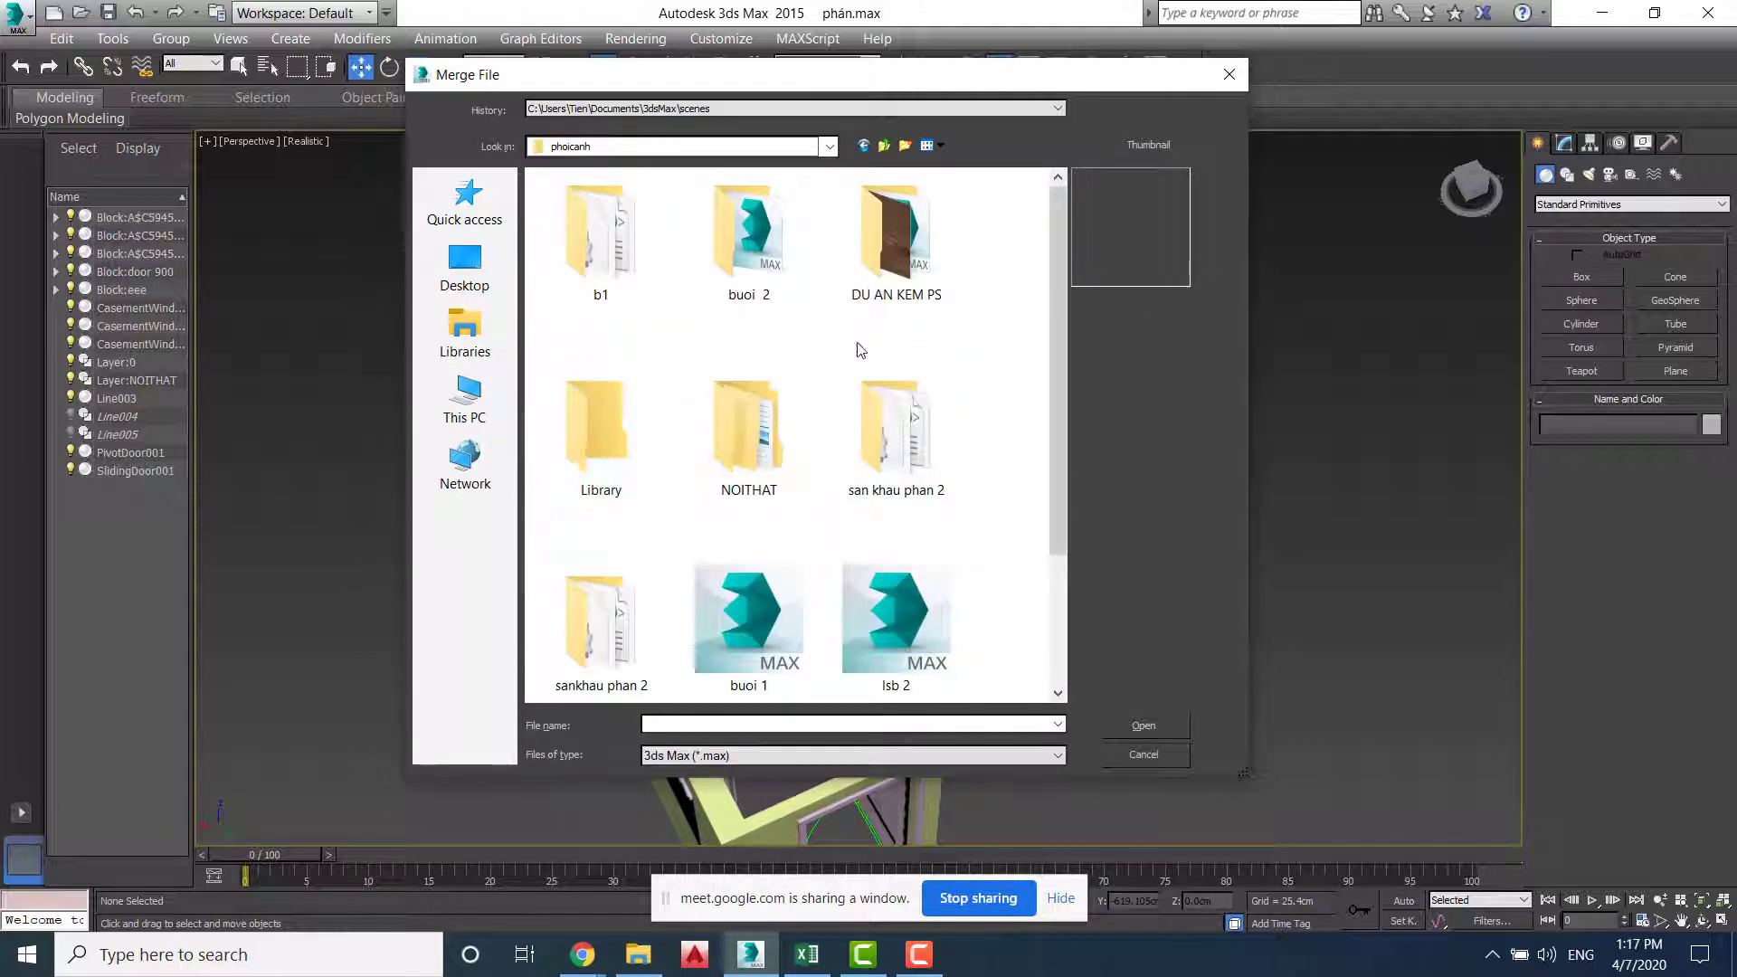
scroll(1013, 436, "down", 1)
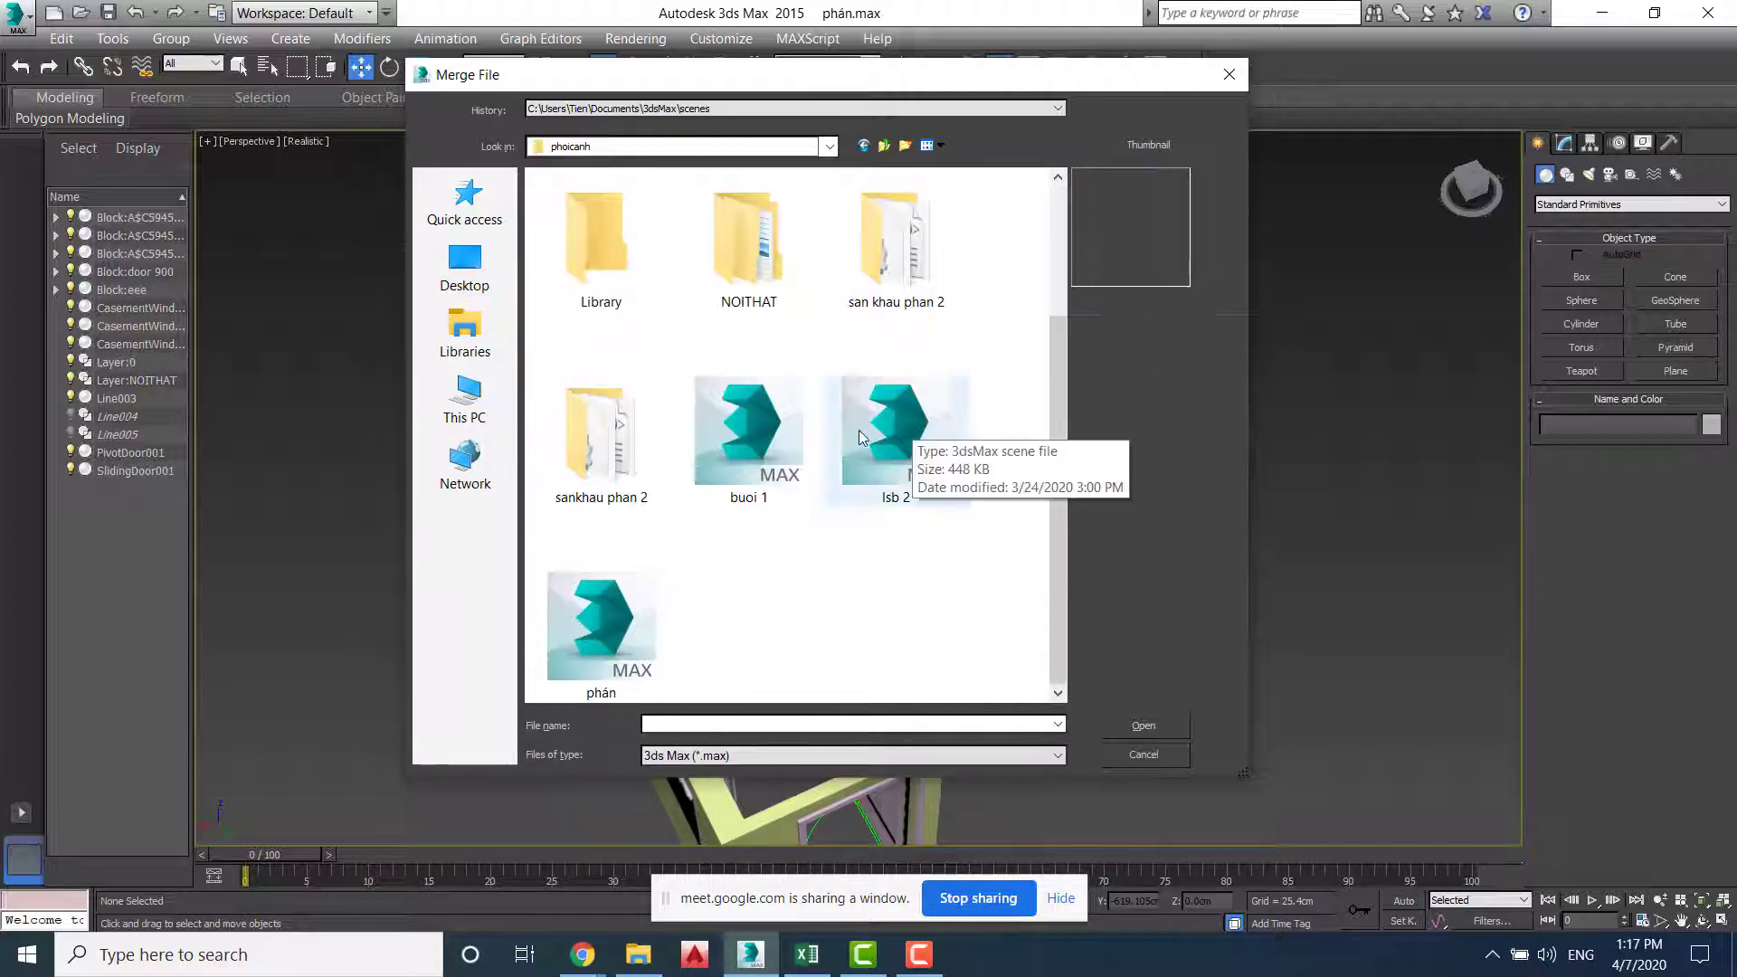
left_click(608, 265)
double_click(608, 265)
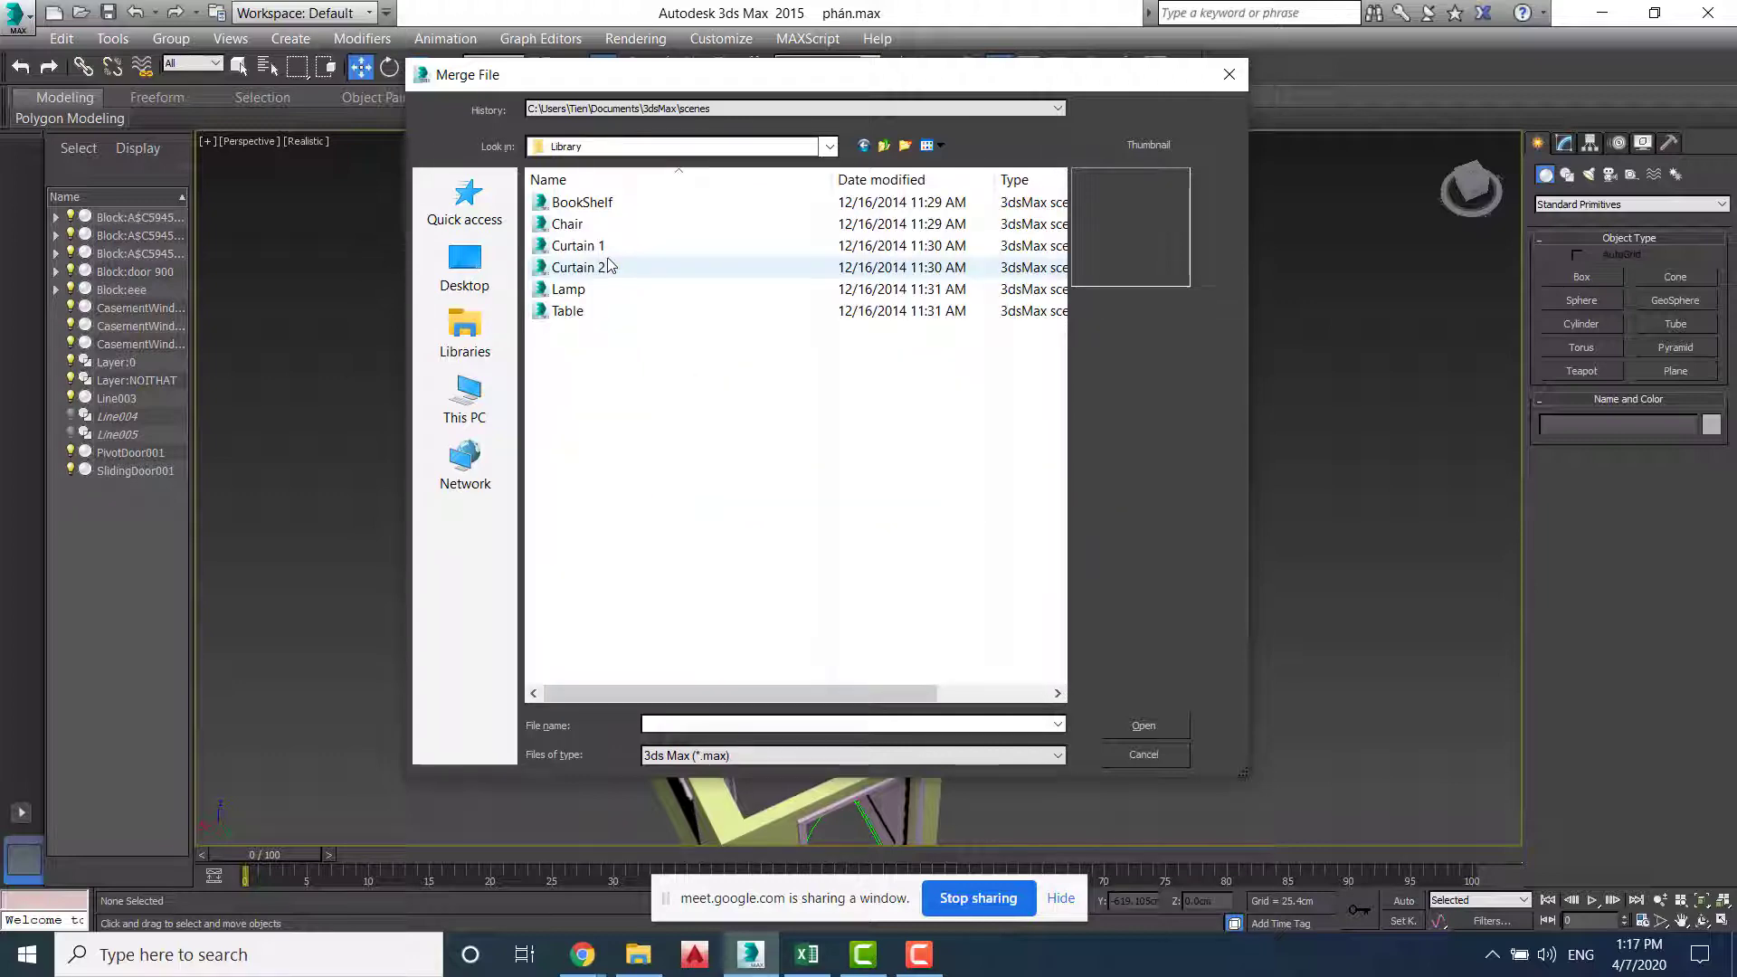
Preview the Table file, choose the Lamp file for merging instead, and continue past the missing DLLs list
left_click(565, 312)
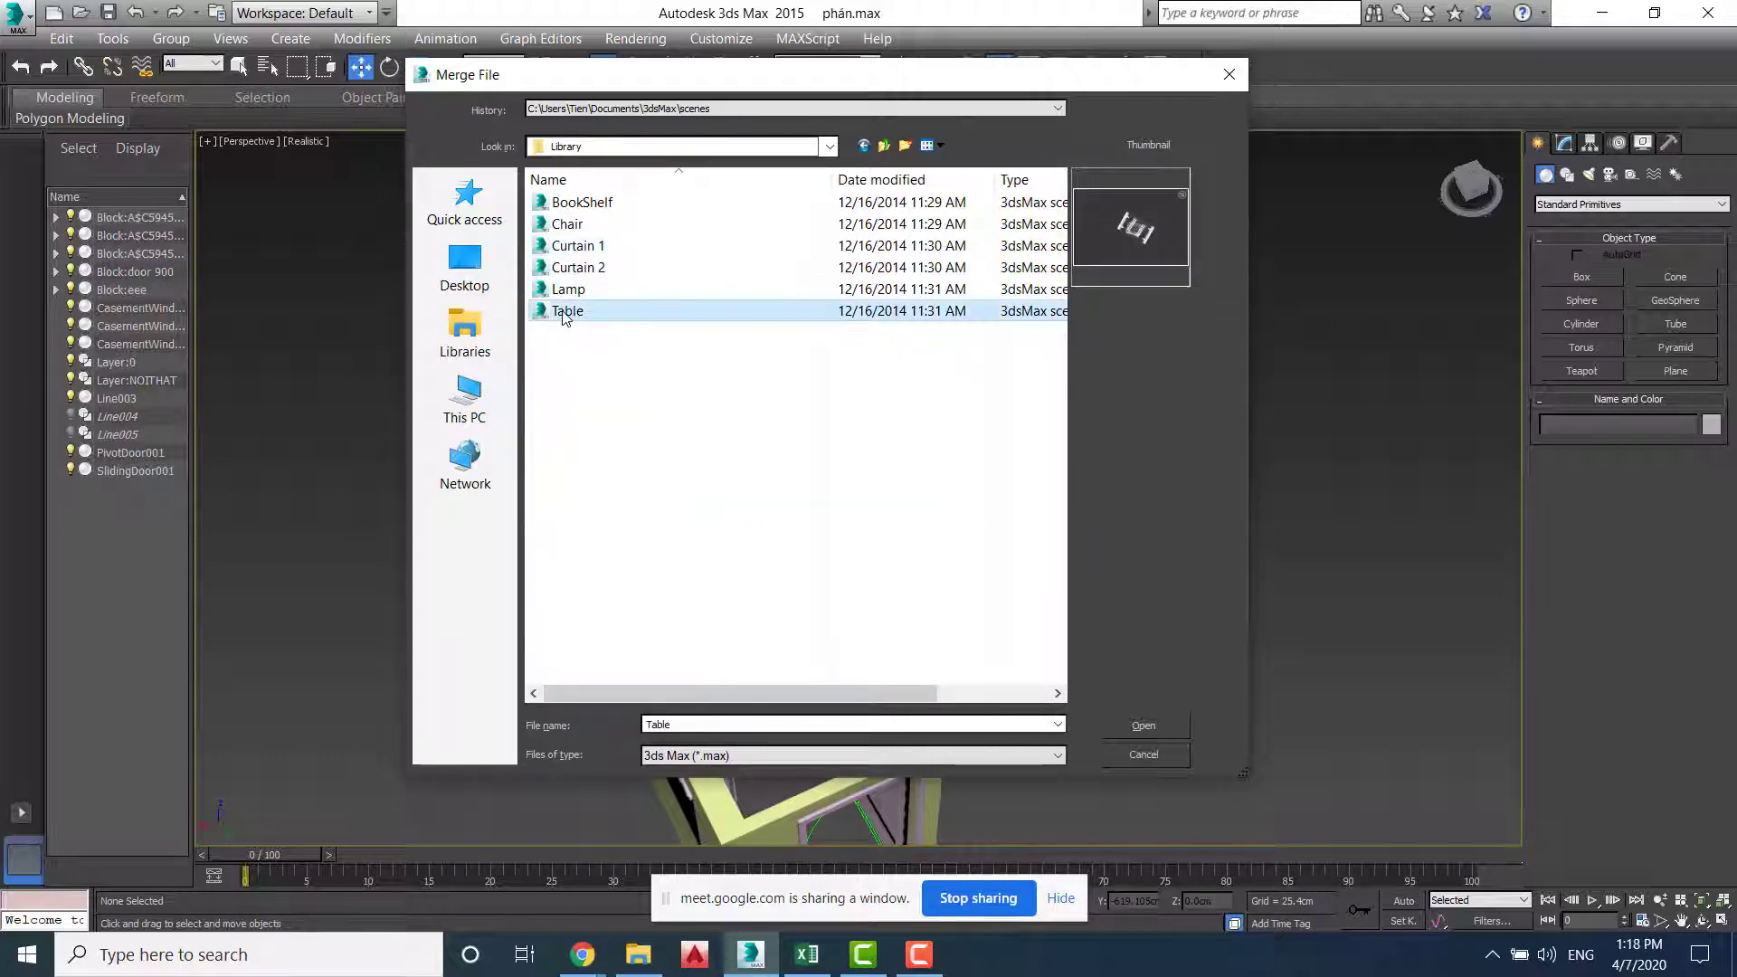
left_click(568, 289)
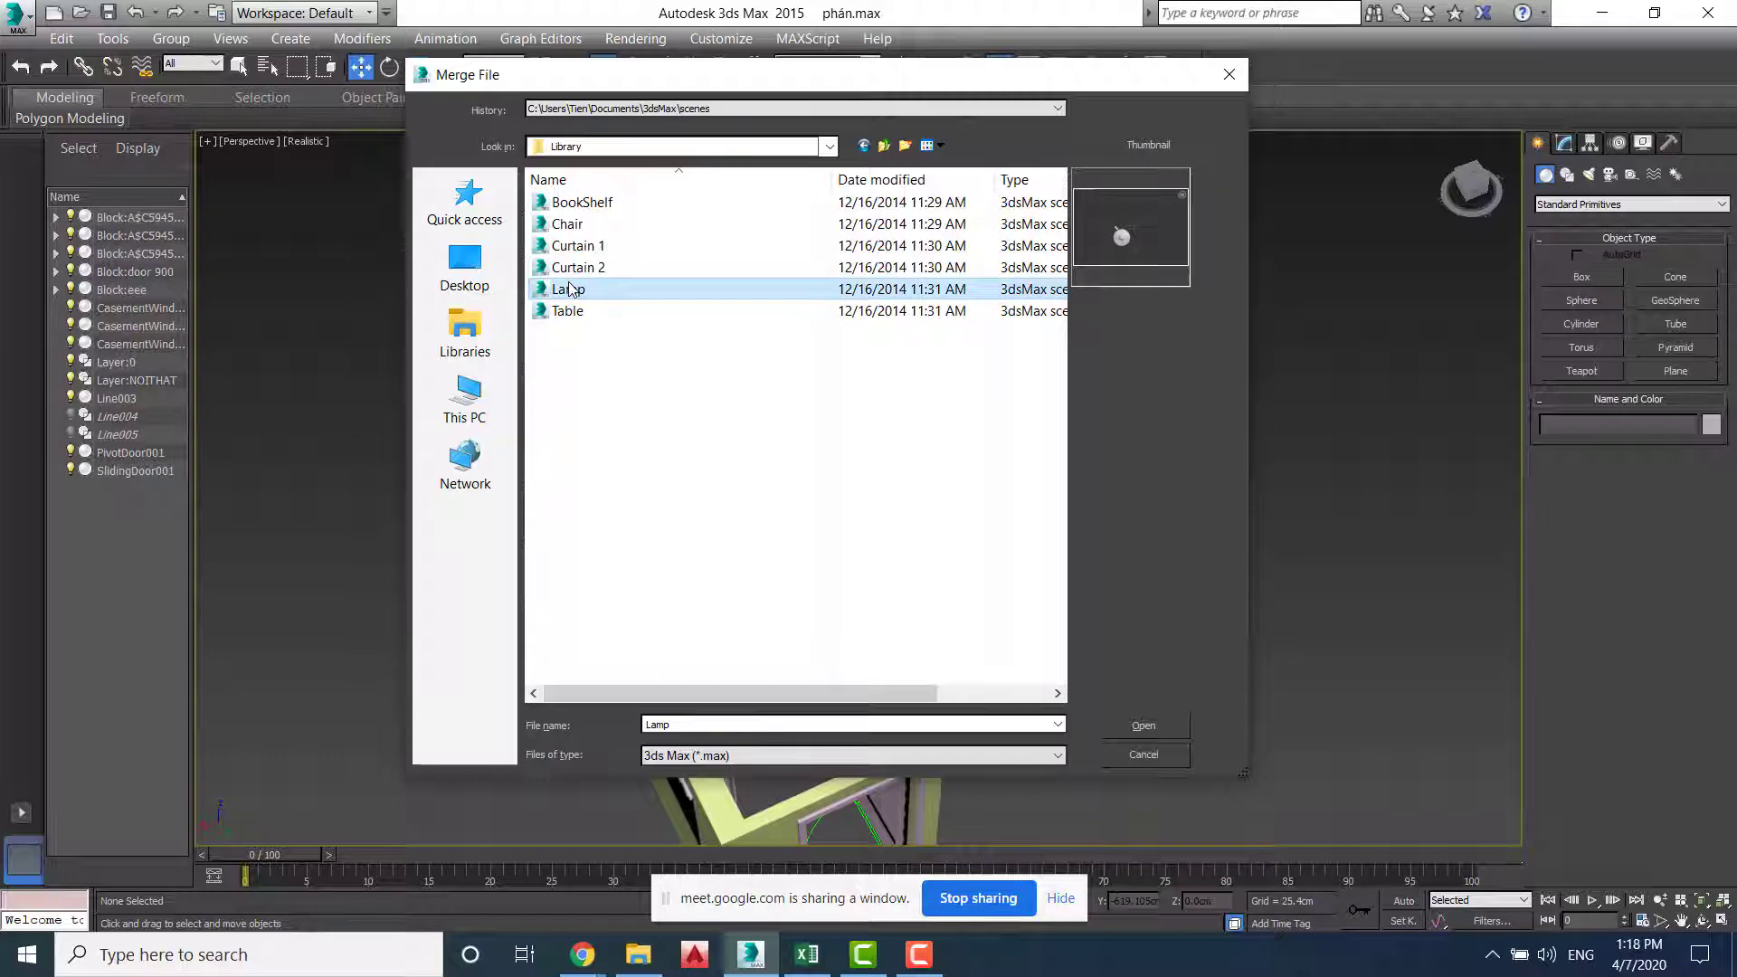
left_click(1142, 725)
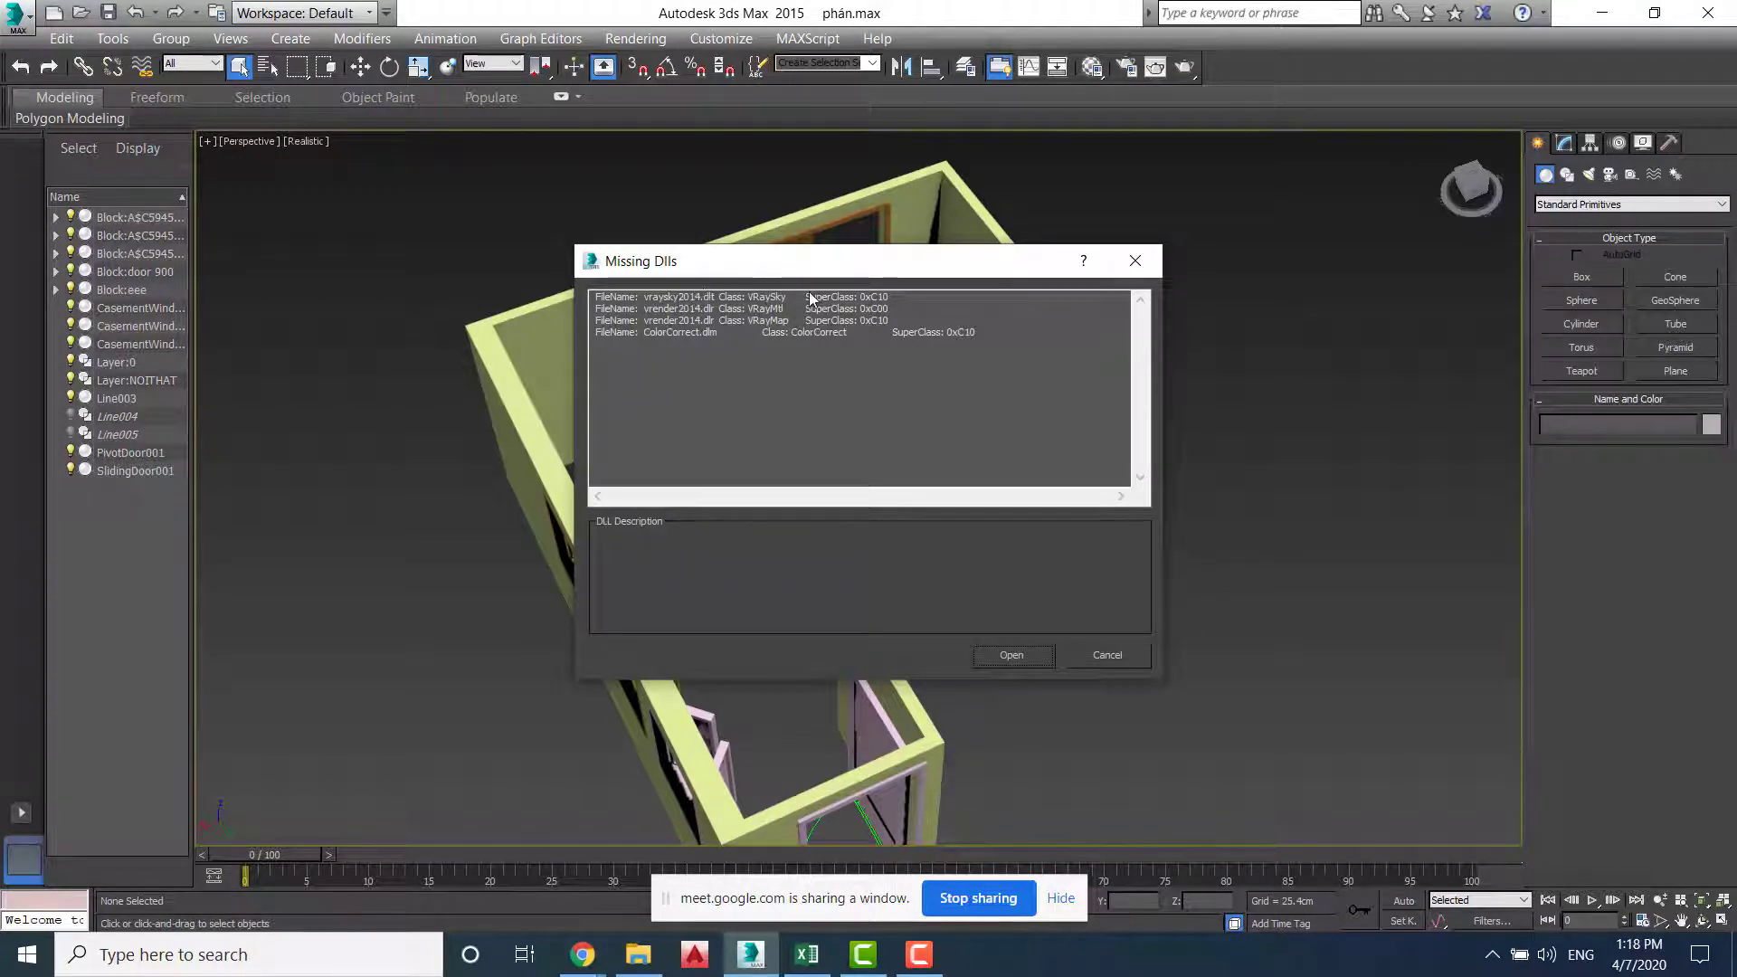
left_click(1035, 660)
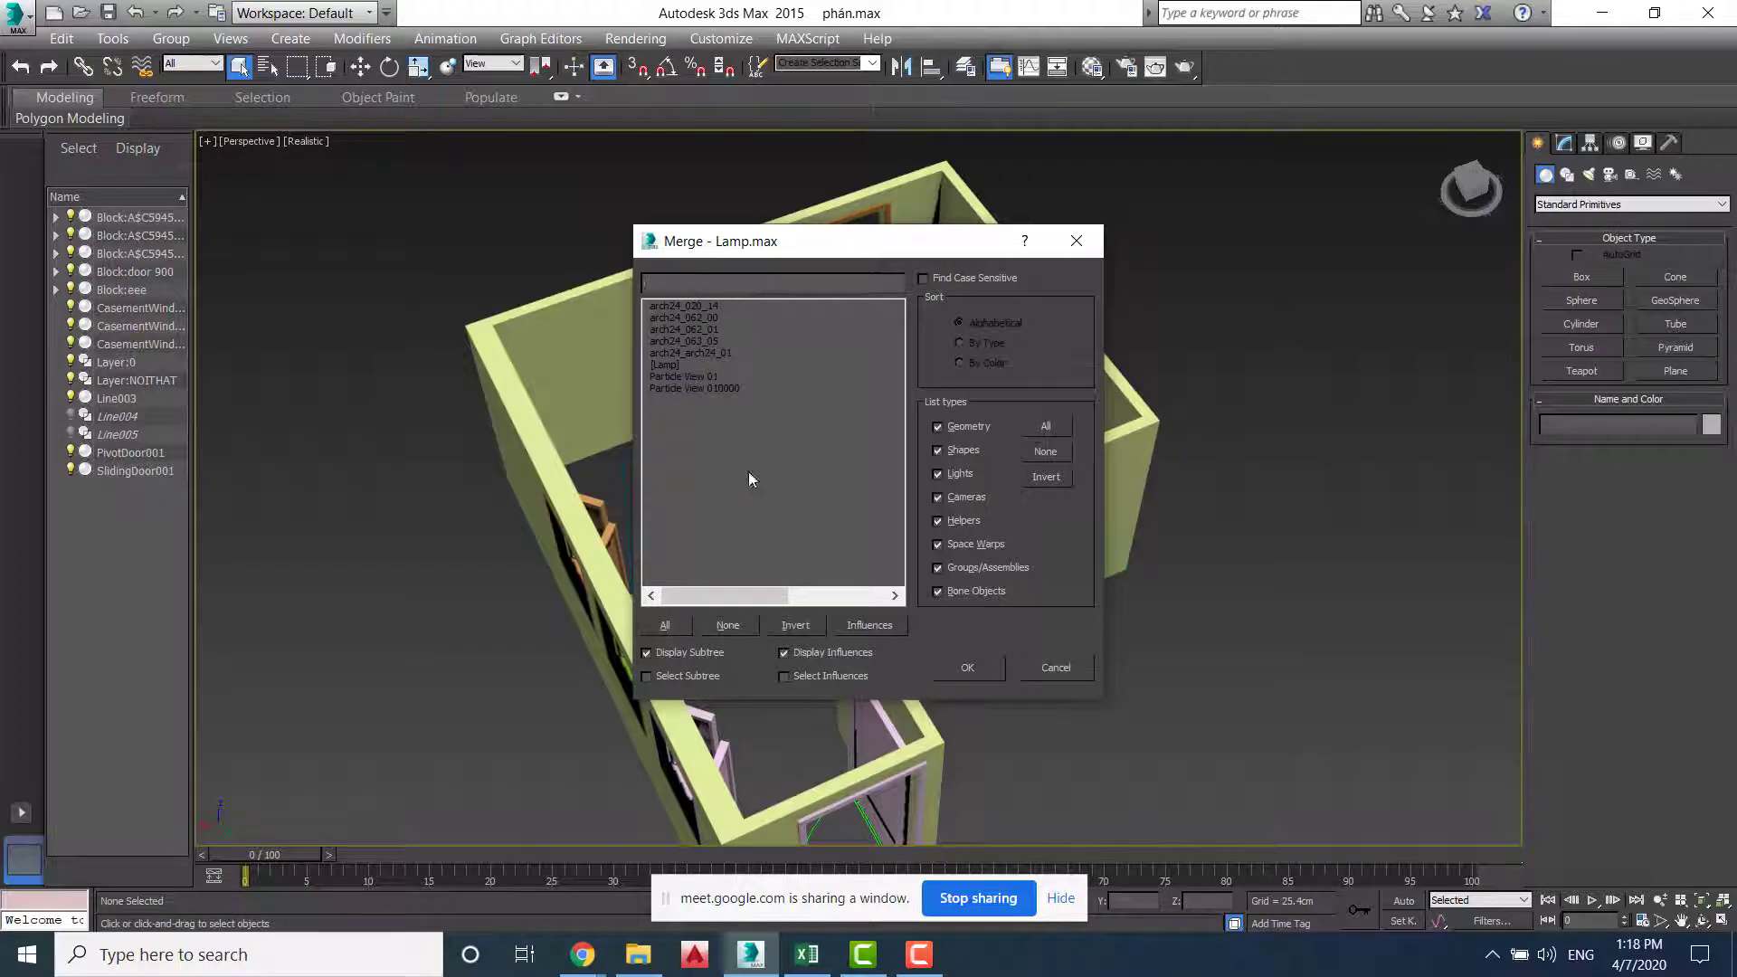
Merge all objects listed in Lamp.max into the current scene
left_click(693, 306)
left_click(688, 377, "shift")
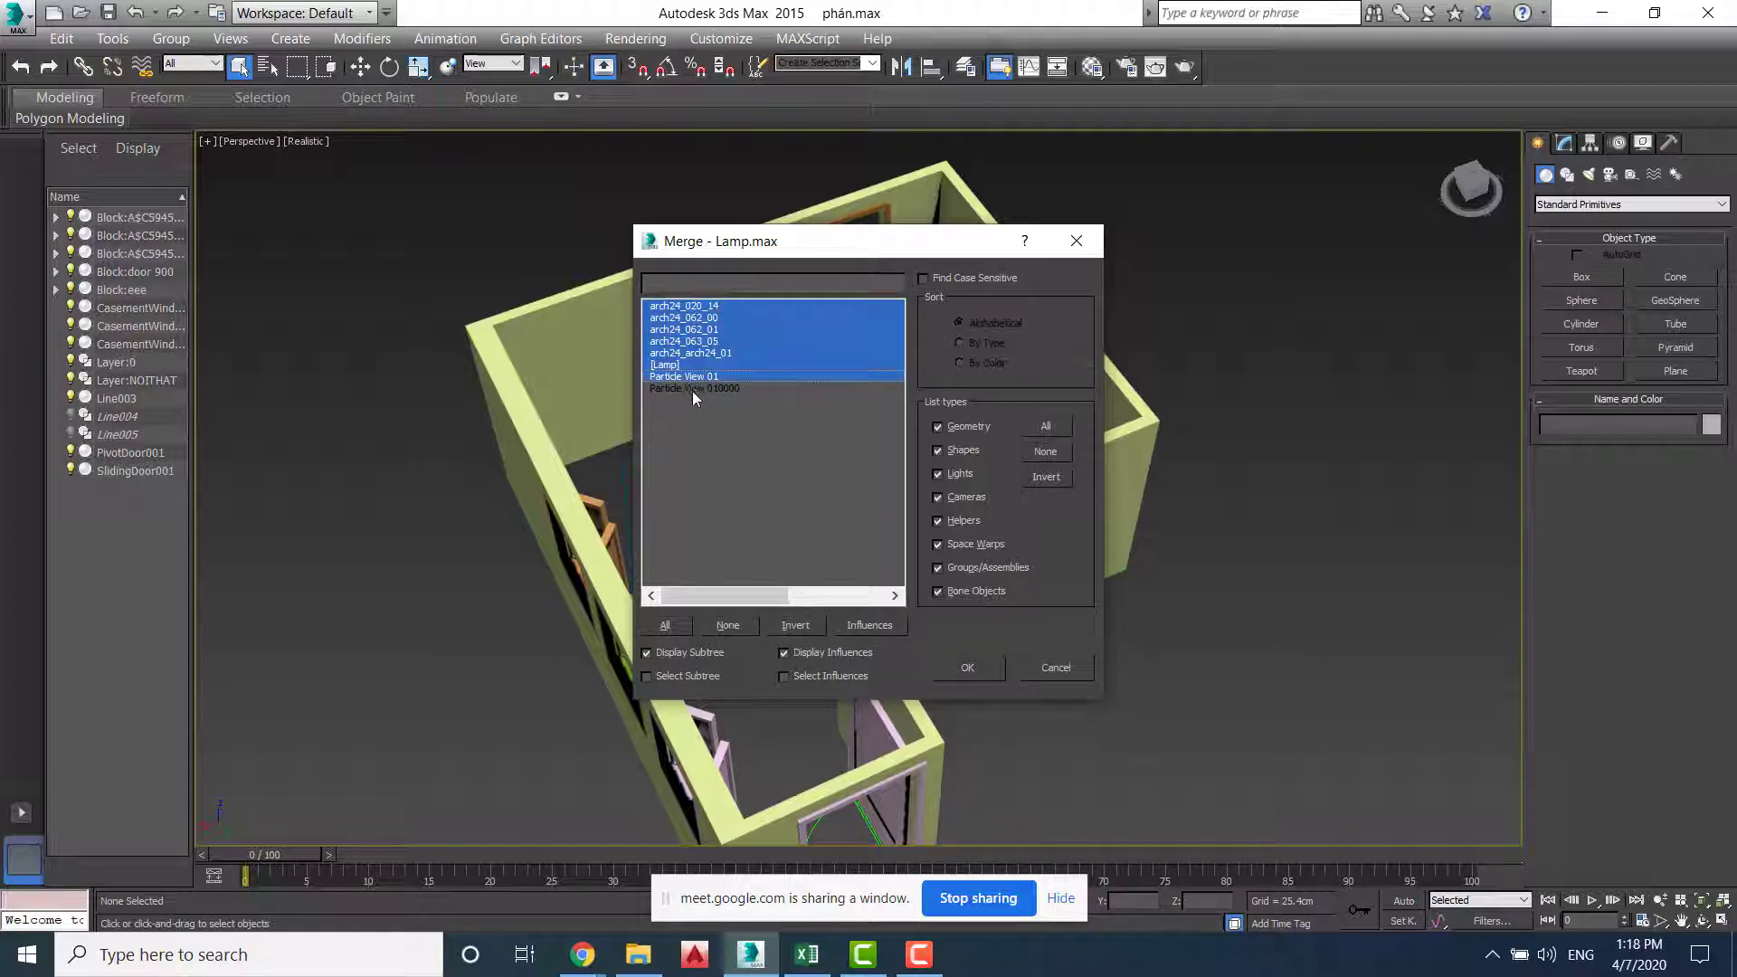
left_click(692, 389, "shift")
left_click(670, 629)
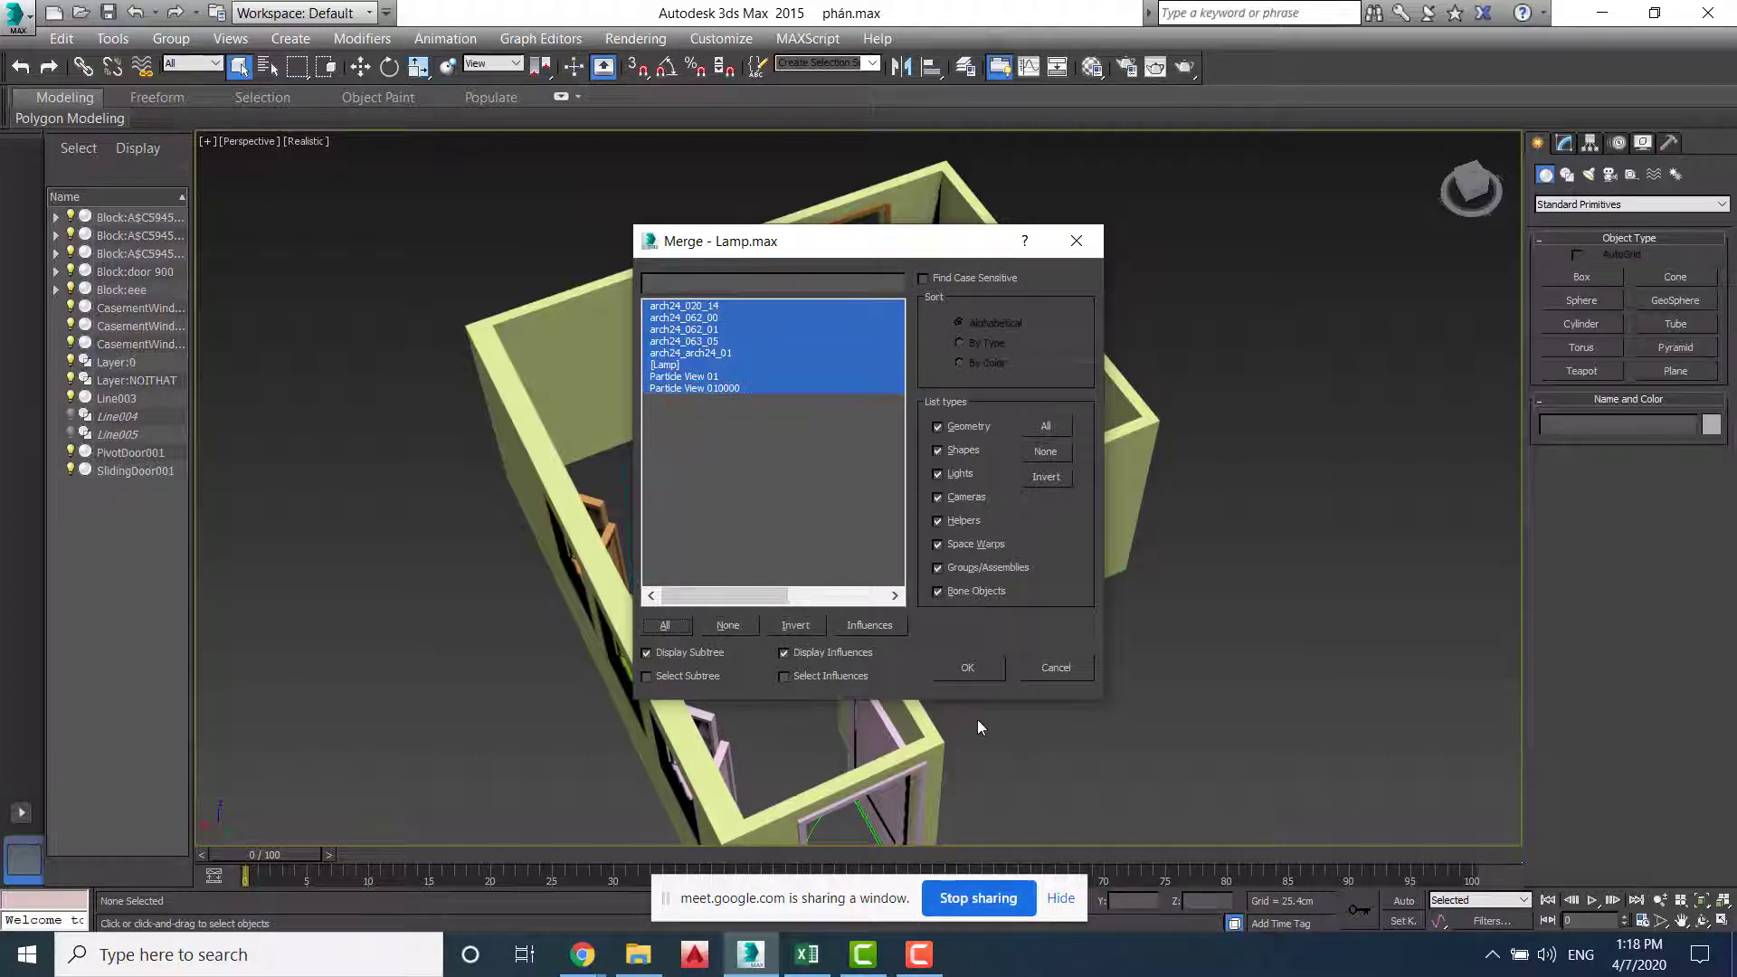
left_click(975, 675)
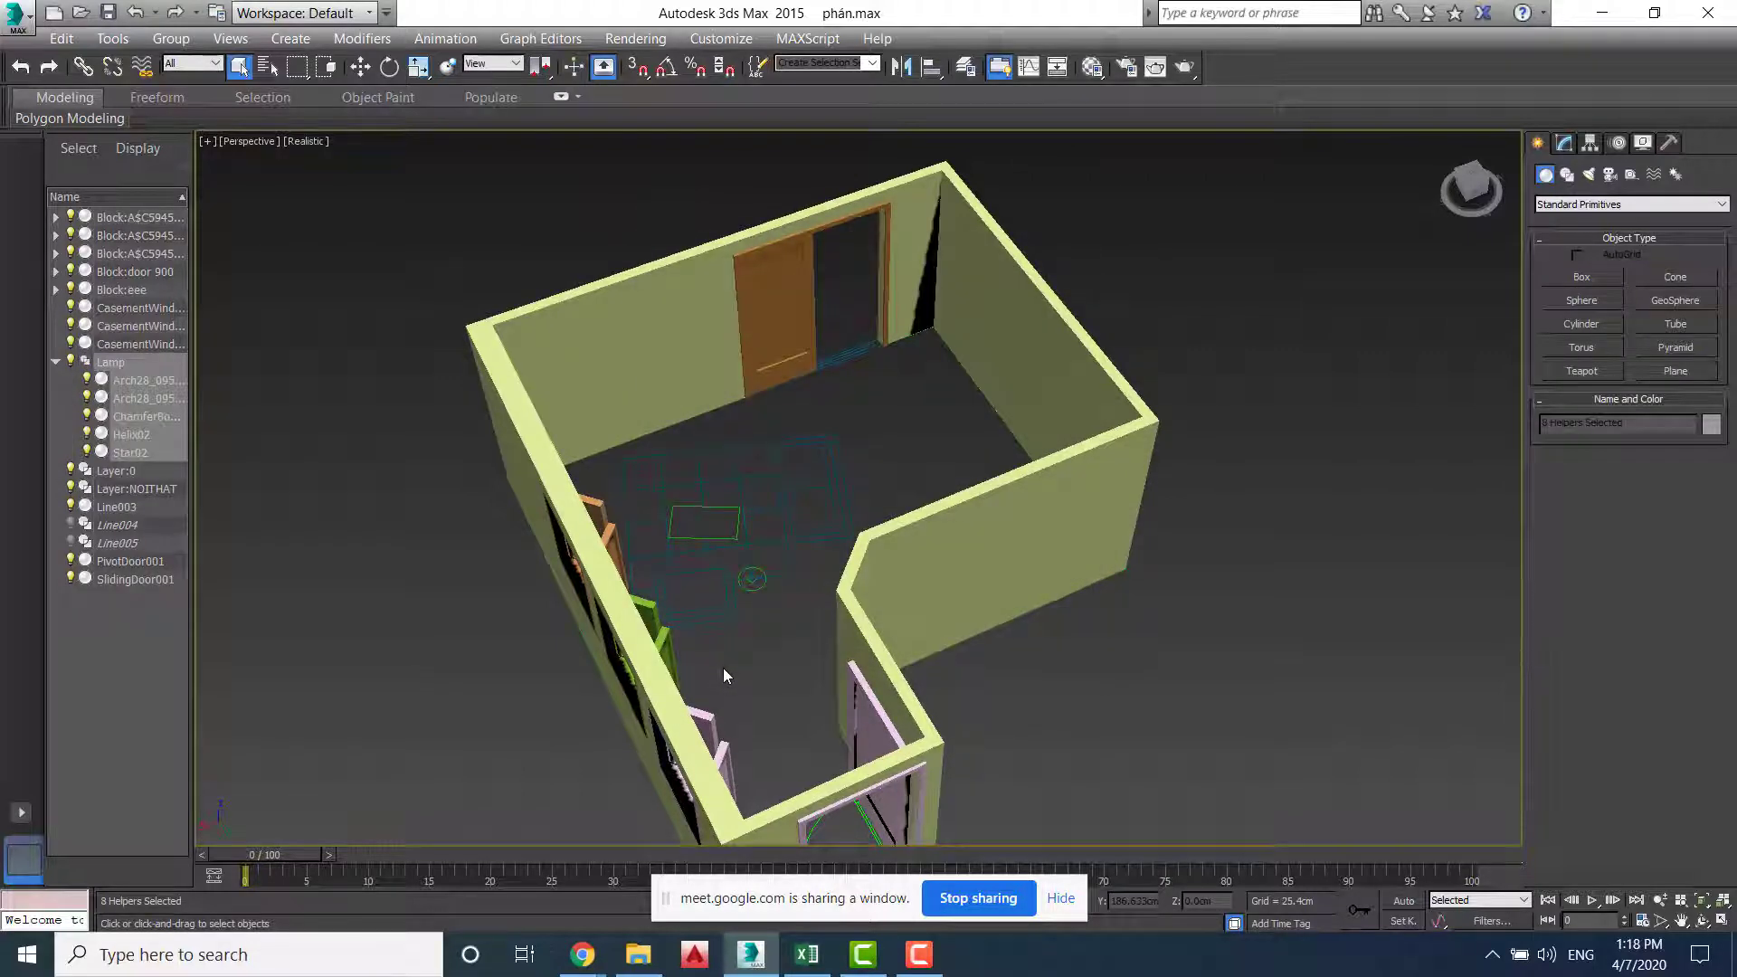
Move the merged lamp objects along the X axis toward the house, and move the Lamp group inside the room
scroll(1003, 623, "down", 5)
middle_click_drag(1068, 615, 915, 511, "alt")
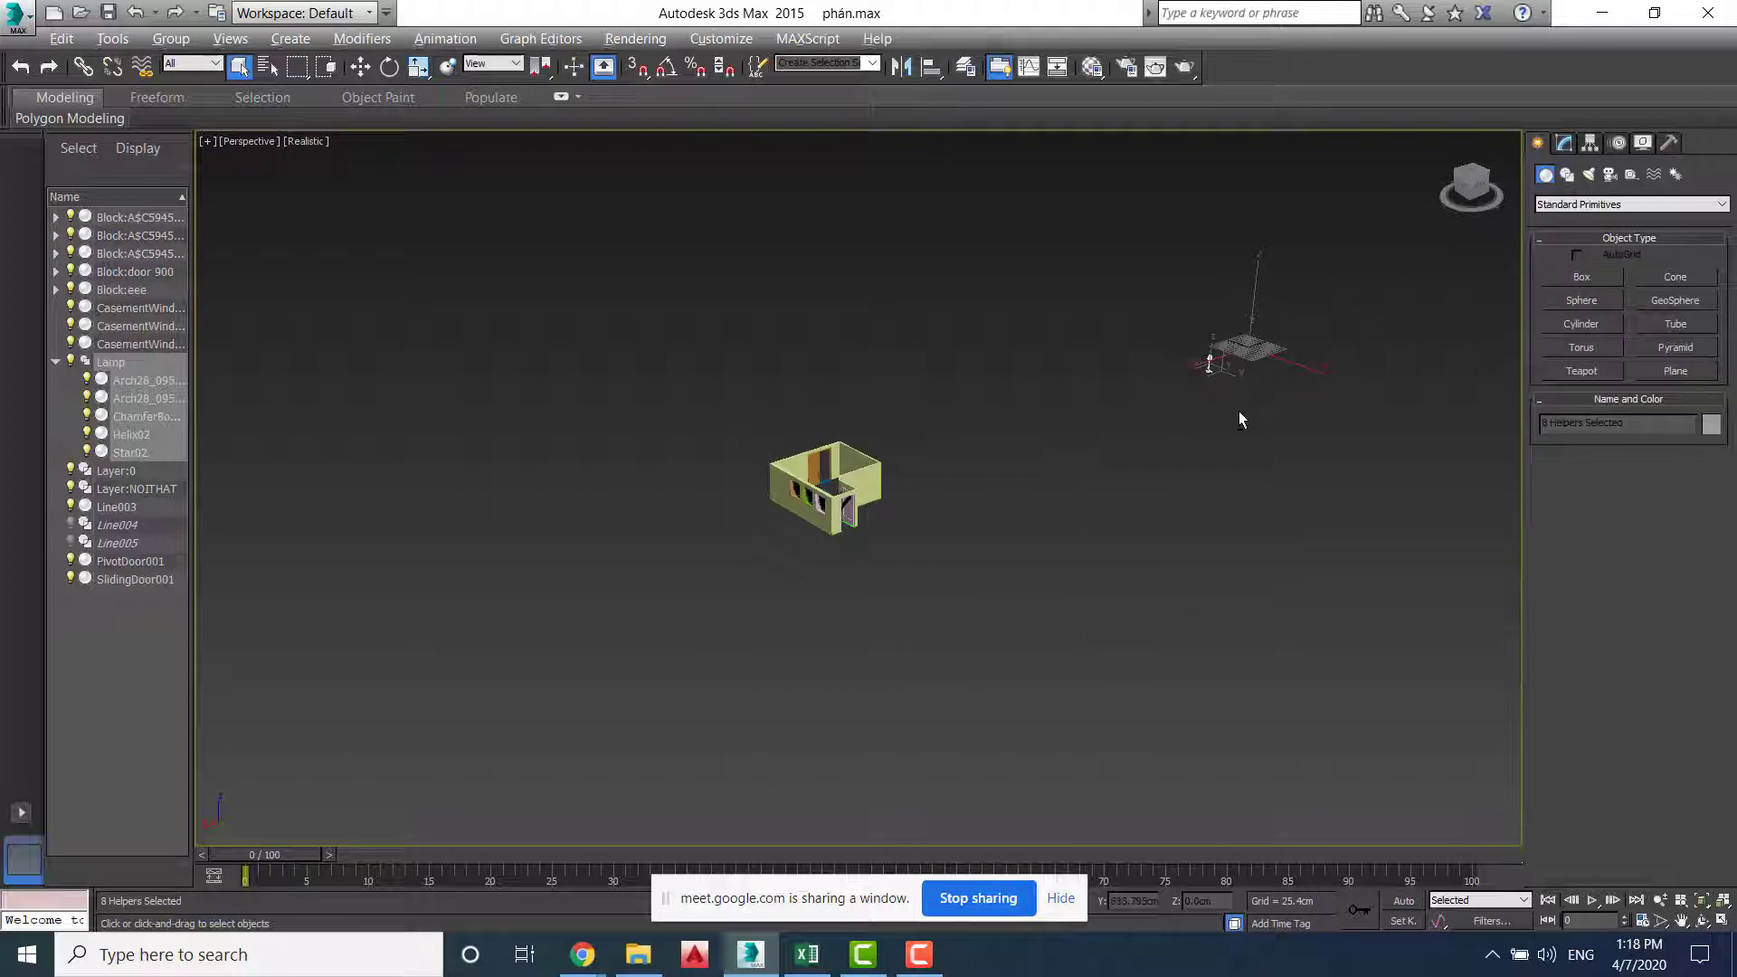
middle_click_drag(1240, 413, 1123, 348, "alt")
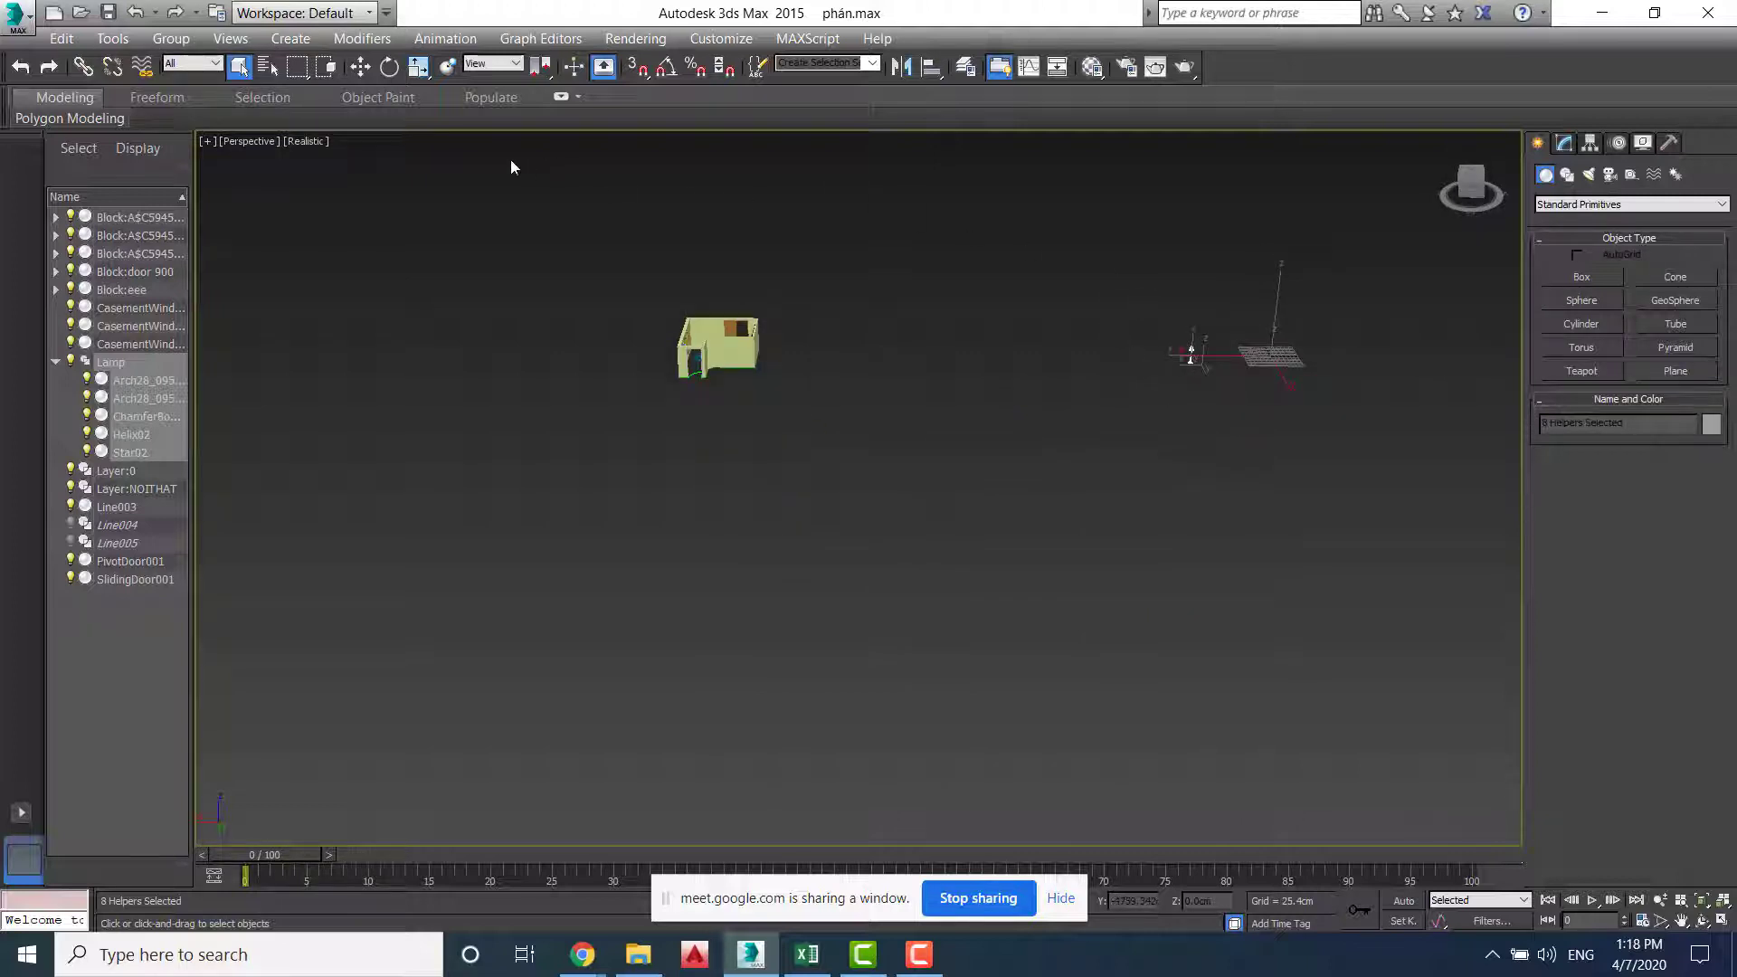
middle_click_drag(735, 309, 737, 285, "alt")
key("w")
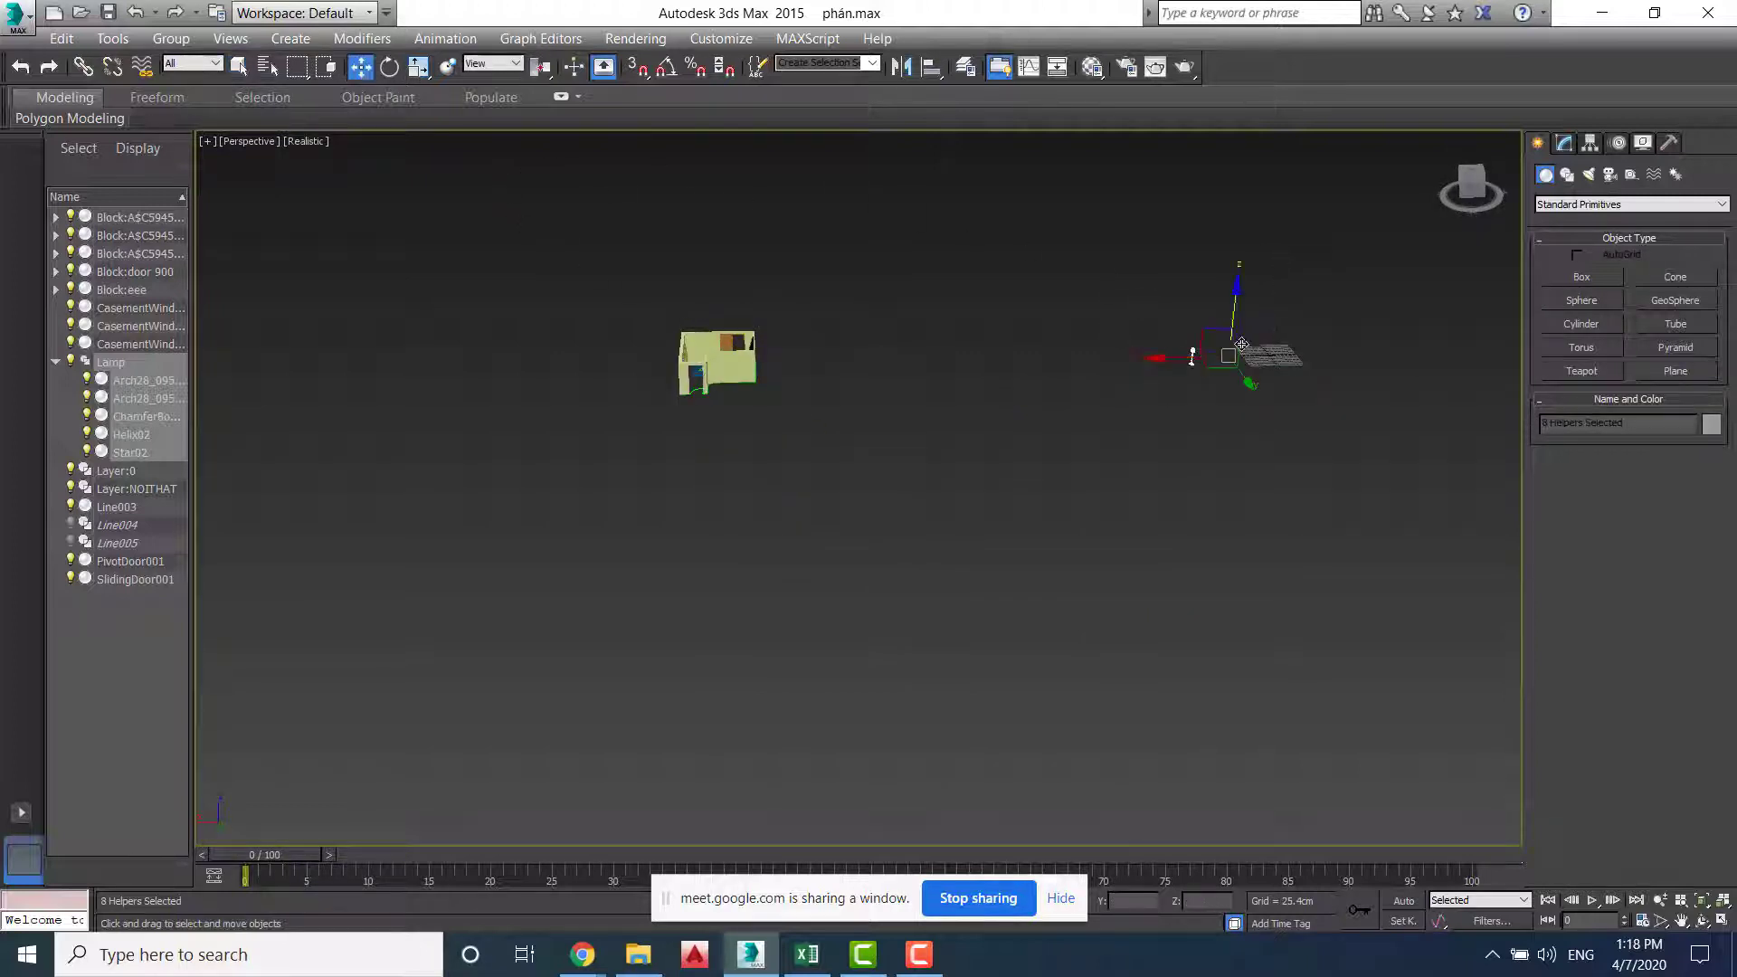
left_click_drag(1157, 358, 783, 365)
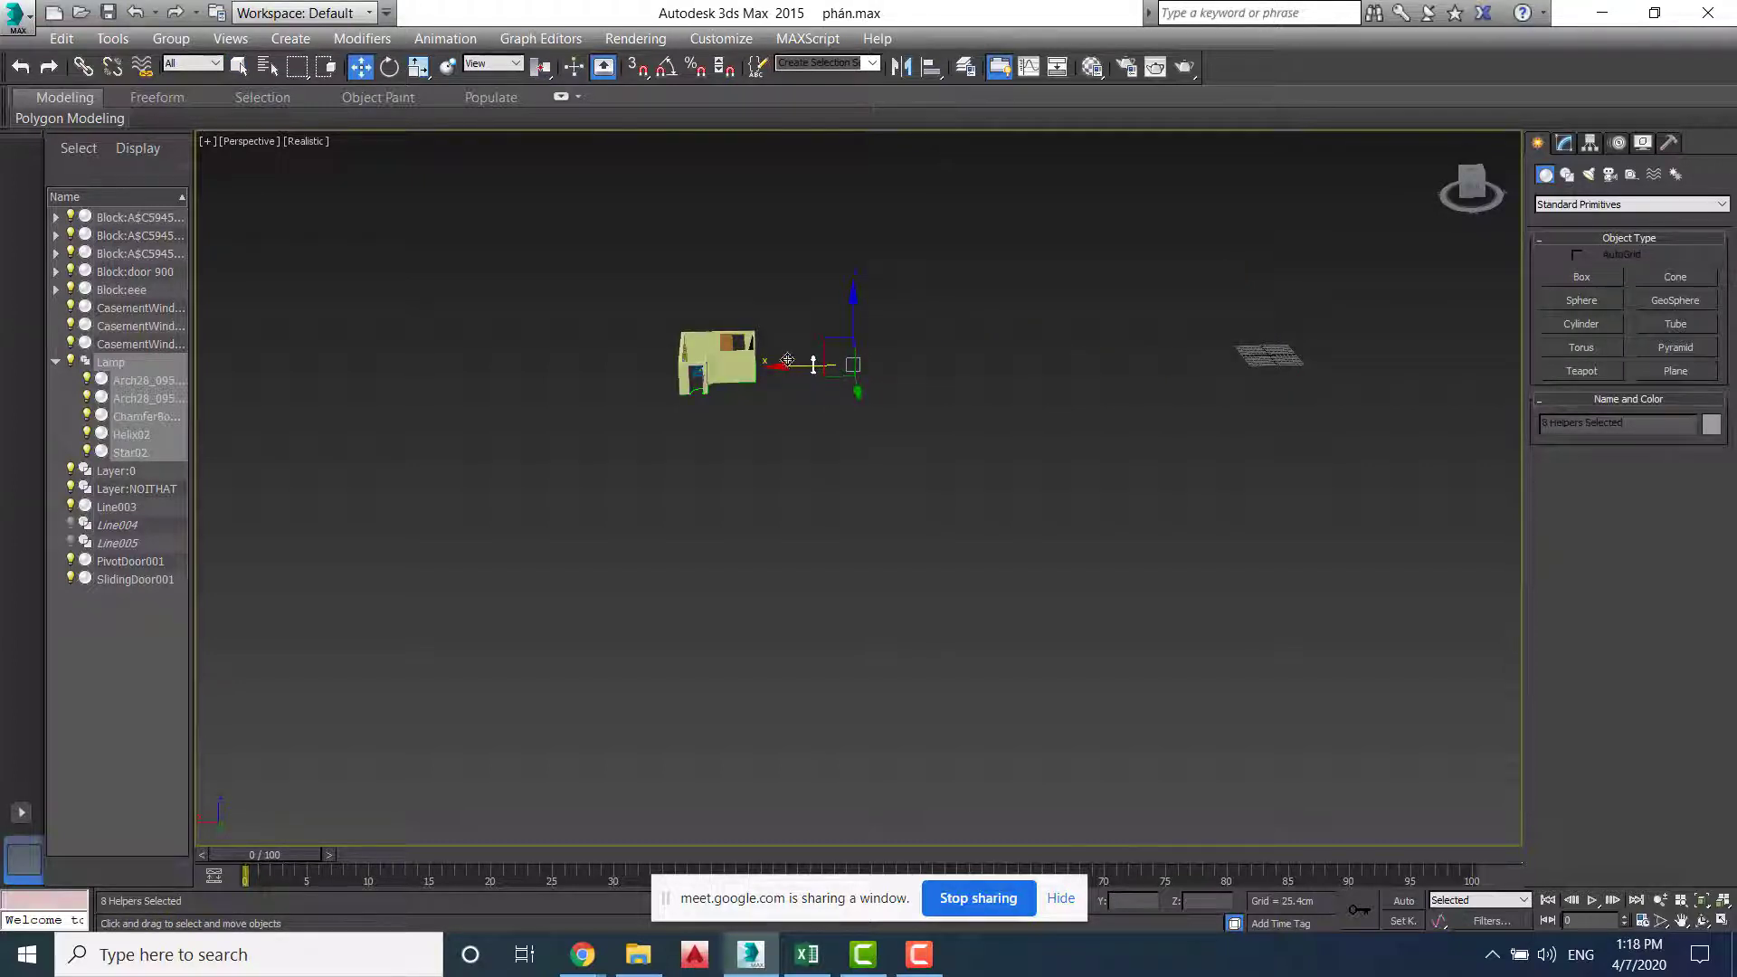
left_click(784, 365)
left_click(813, 365)
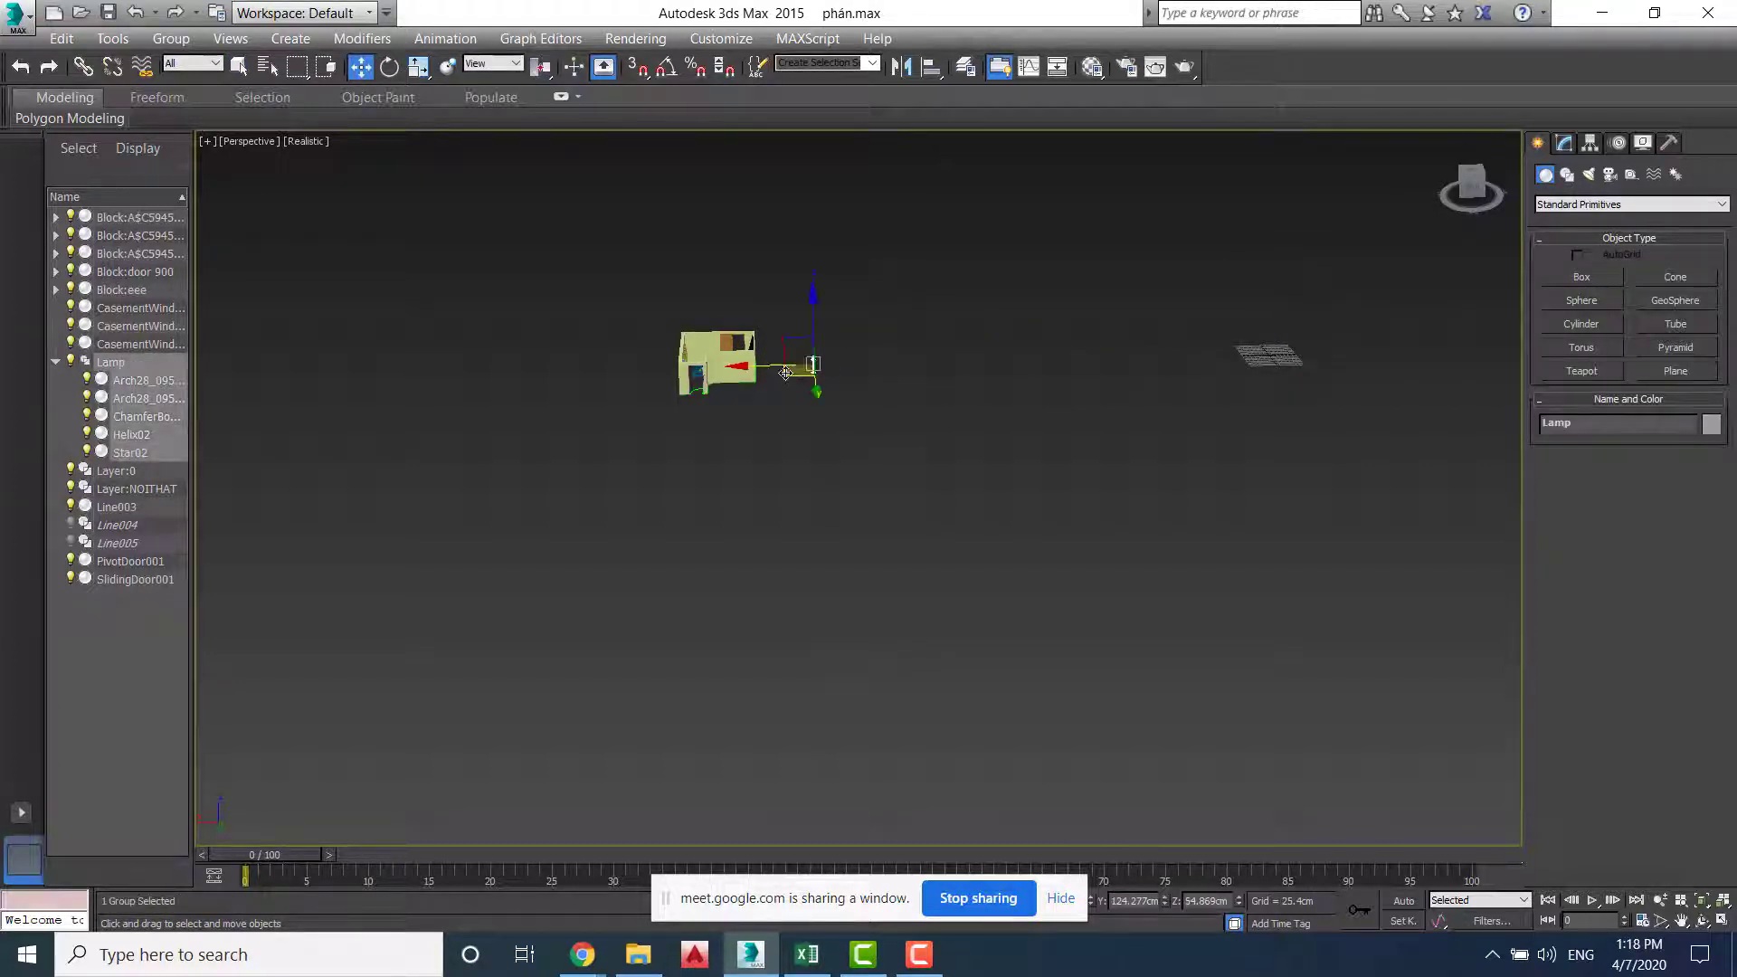
left_click_drag(810, 366, 684, 362)
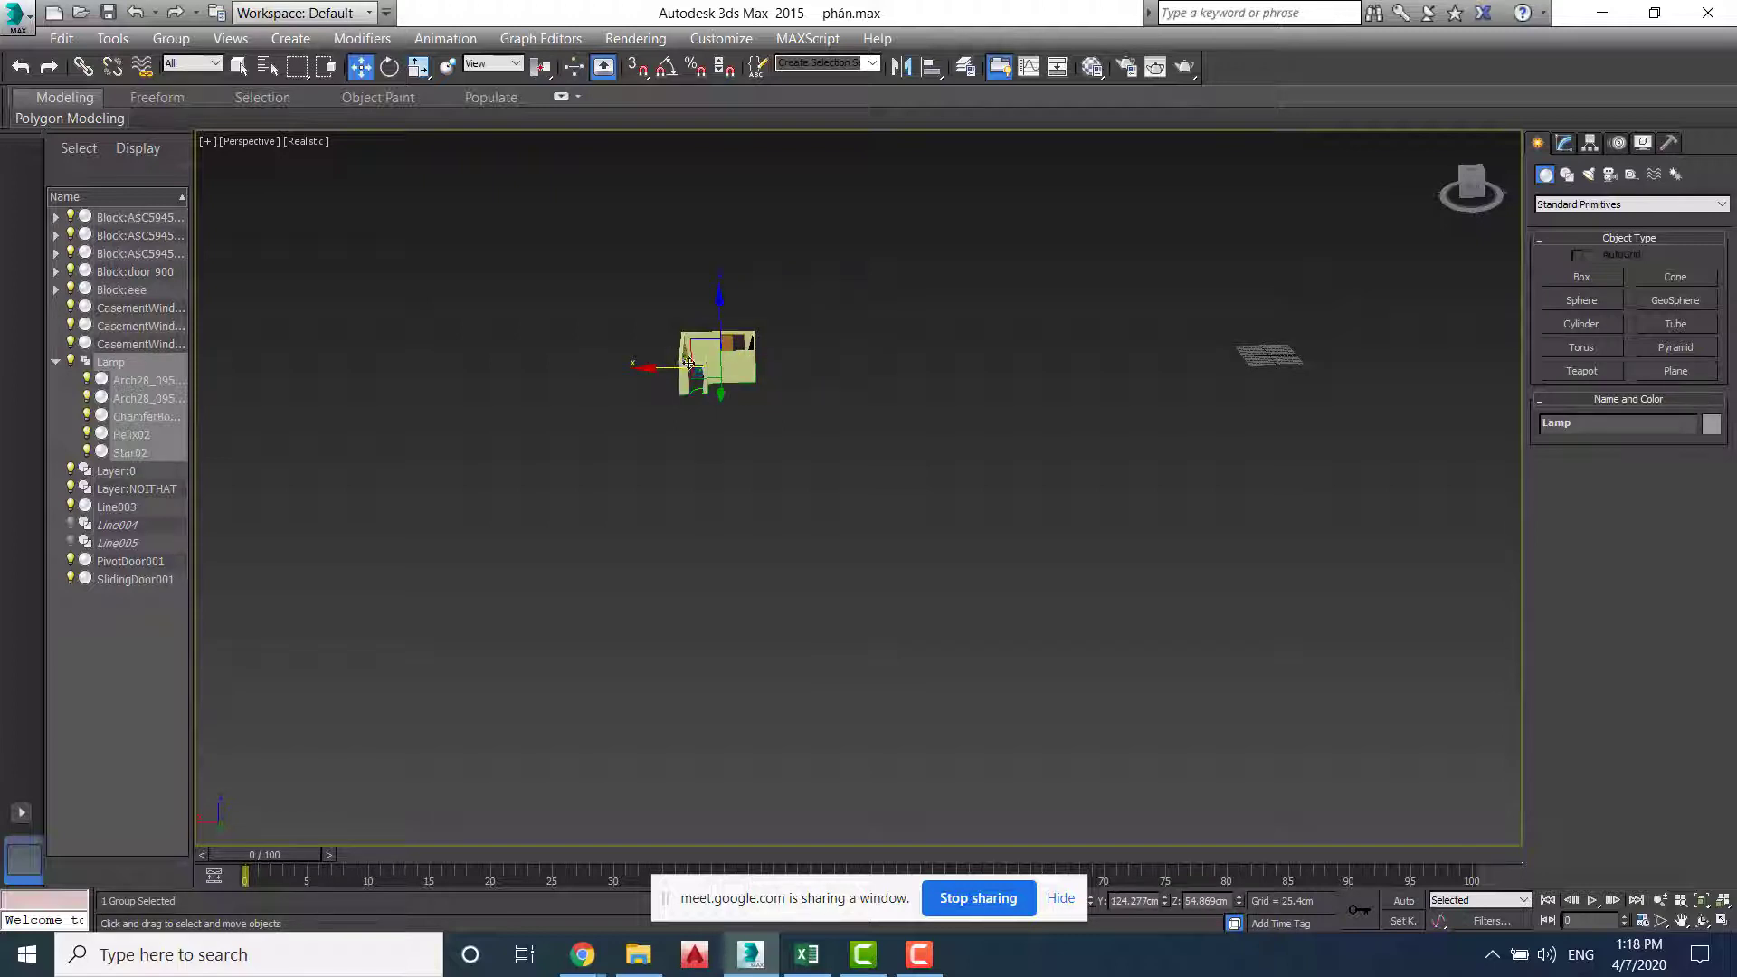
Place the Lamp group on the round symbol of the furniture layout and deselect it
scroll(700, 363, "up", 4)
scroll(701, 363, "up", 6)
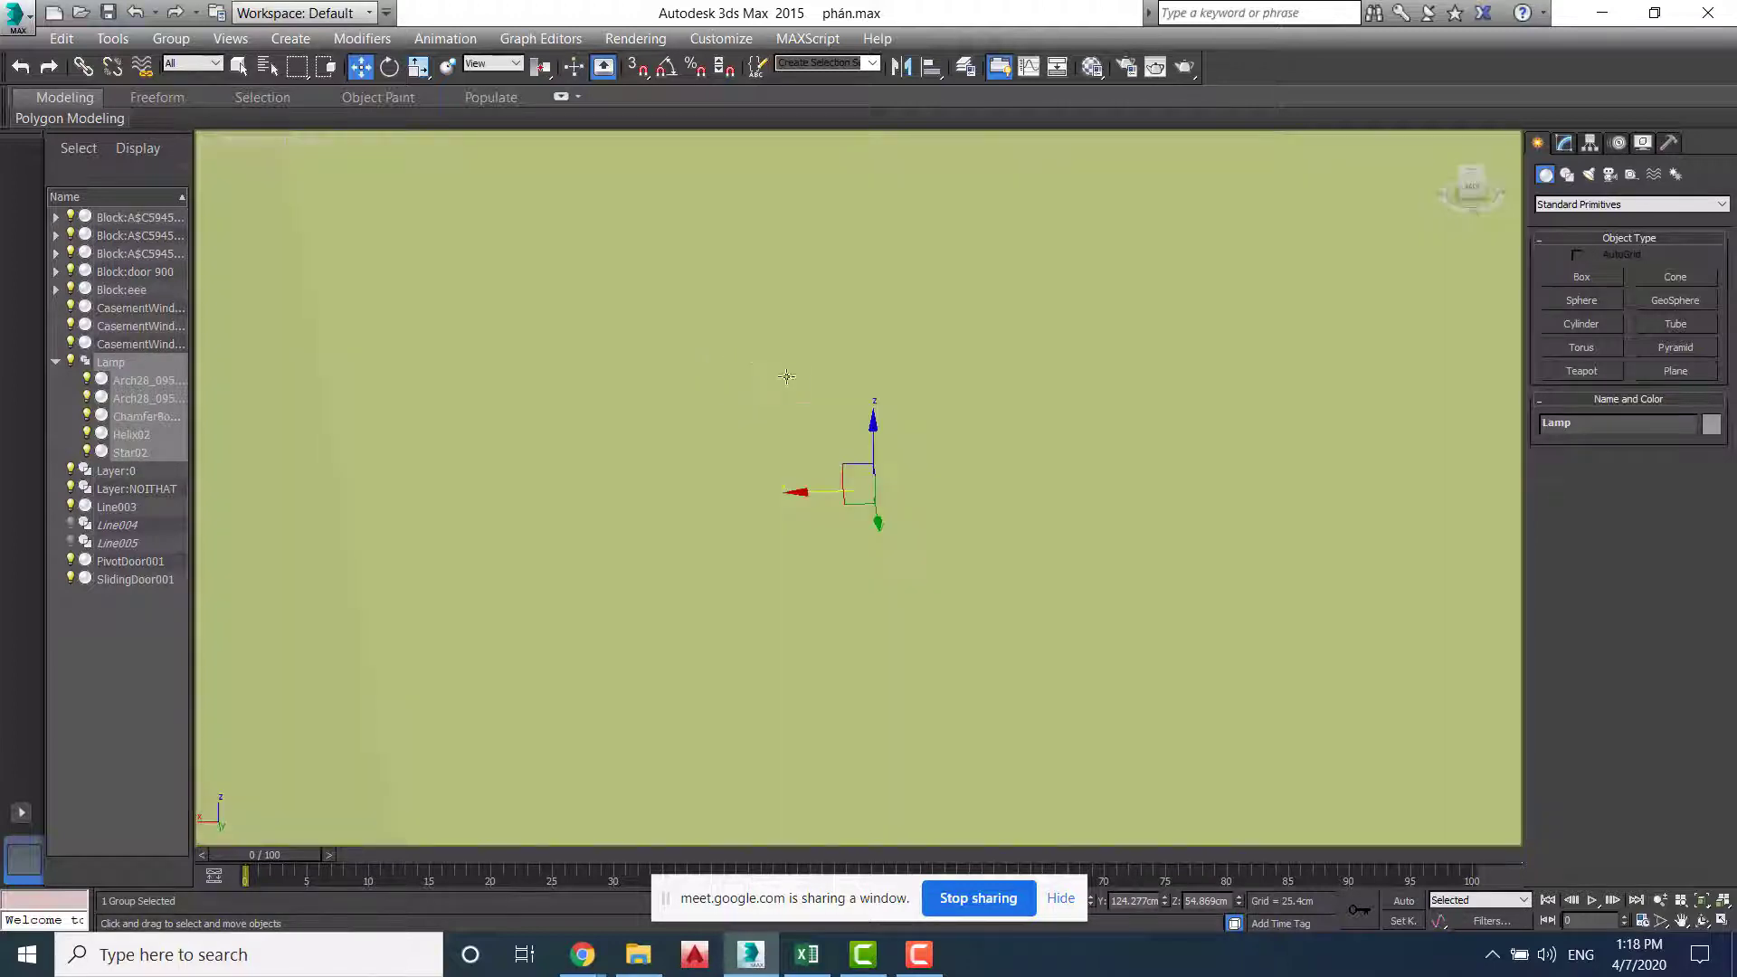
scroll(822, 416, "down", 3)
middle_click_drag(826, 425, 815, 466, "alt")
scroll(814, 466, "up", 3)
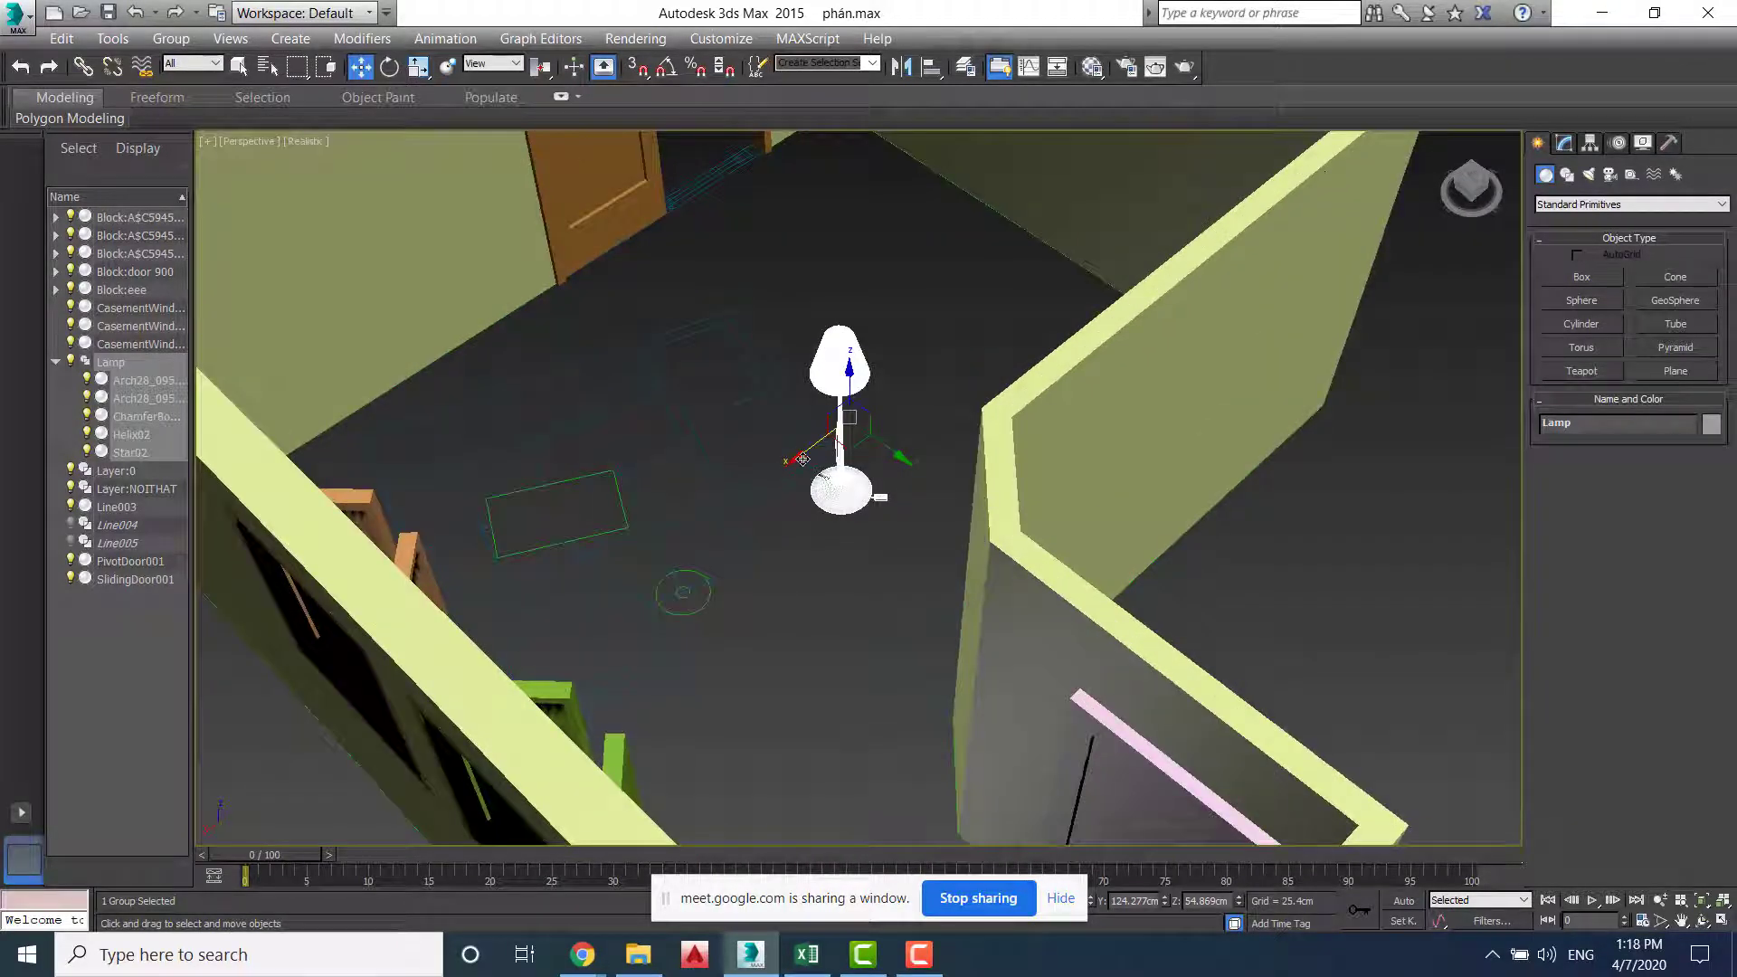
left_click_drag(803, 459, 728, 559)
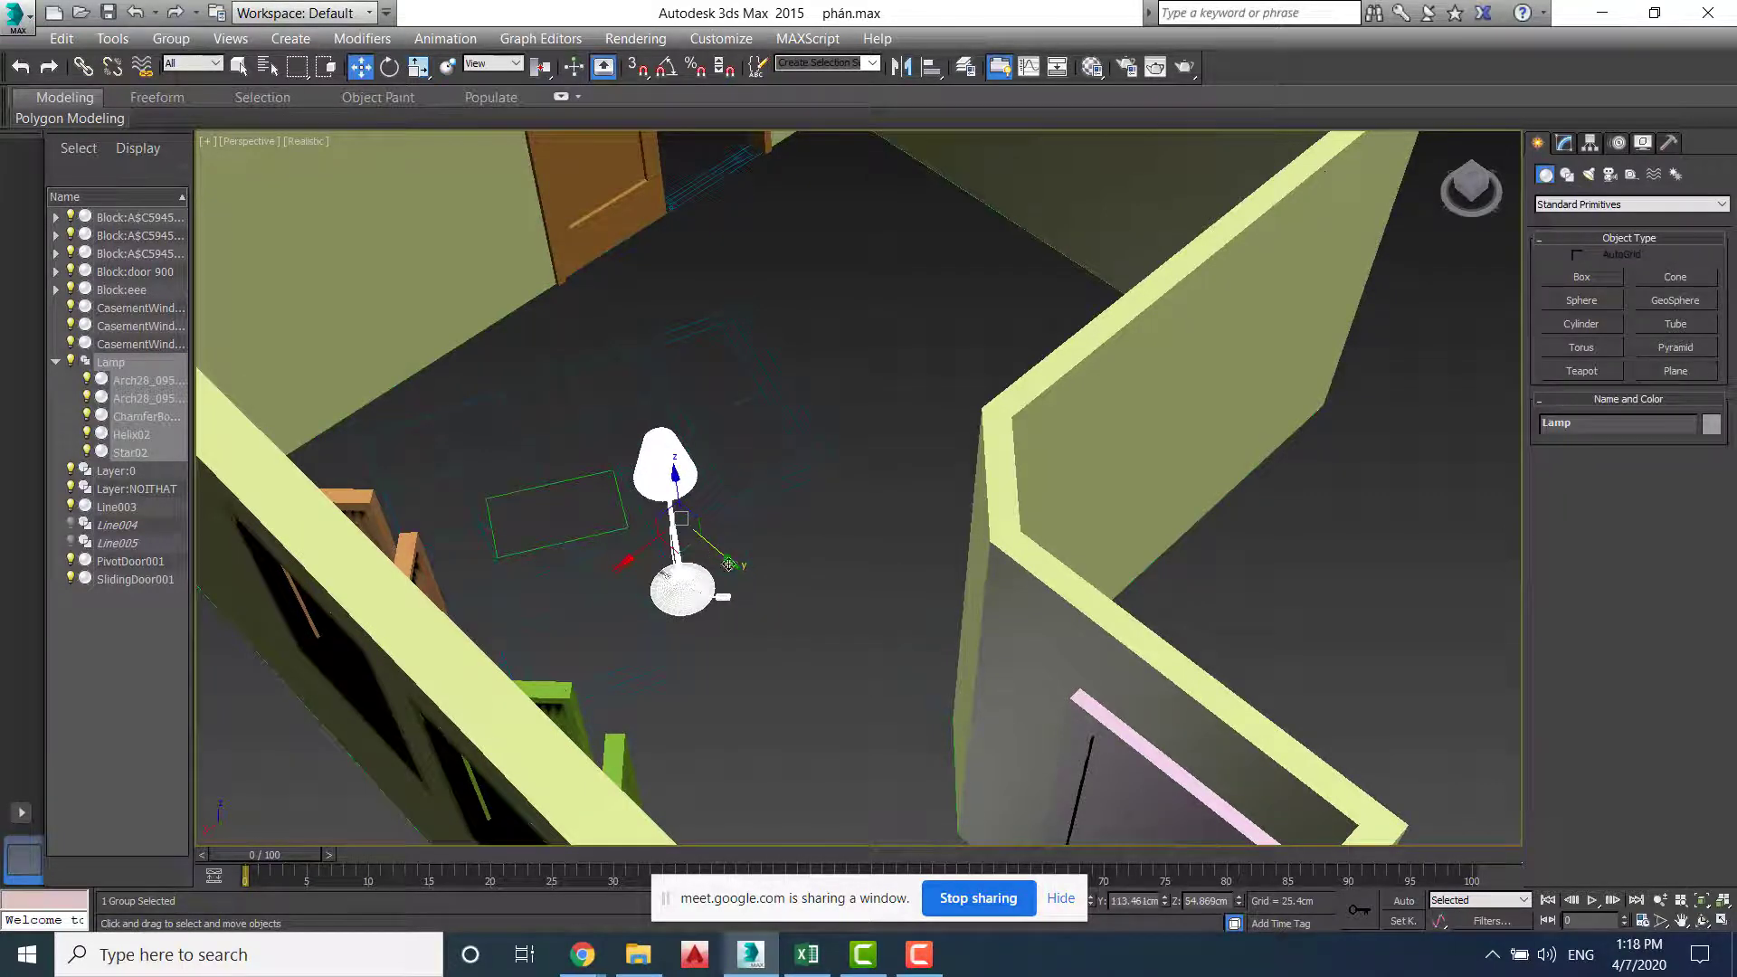
middle_click_drag(727, 559, 697, 665, "alt")
left_click(666, 668)
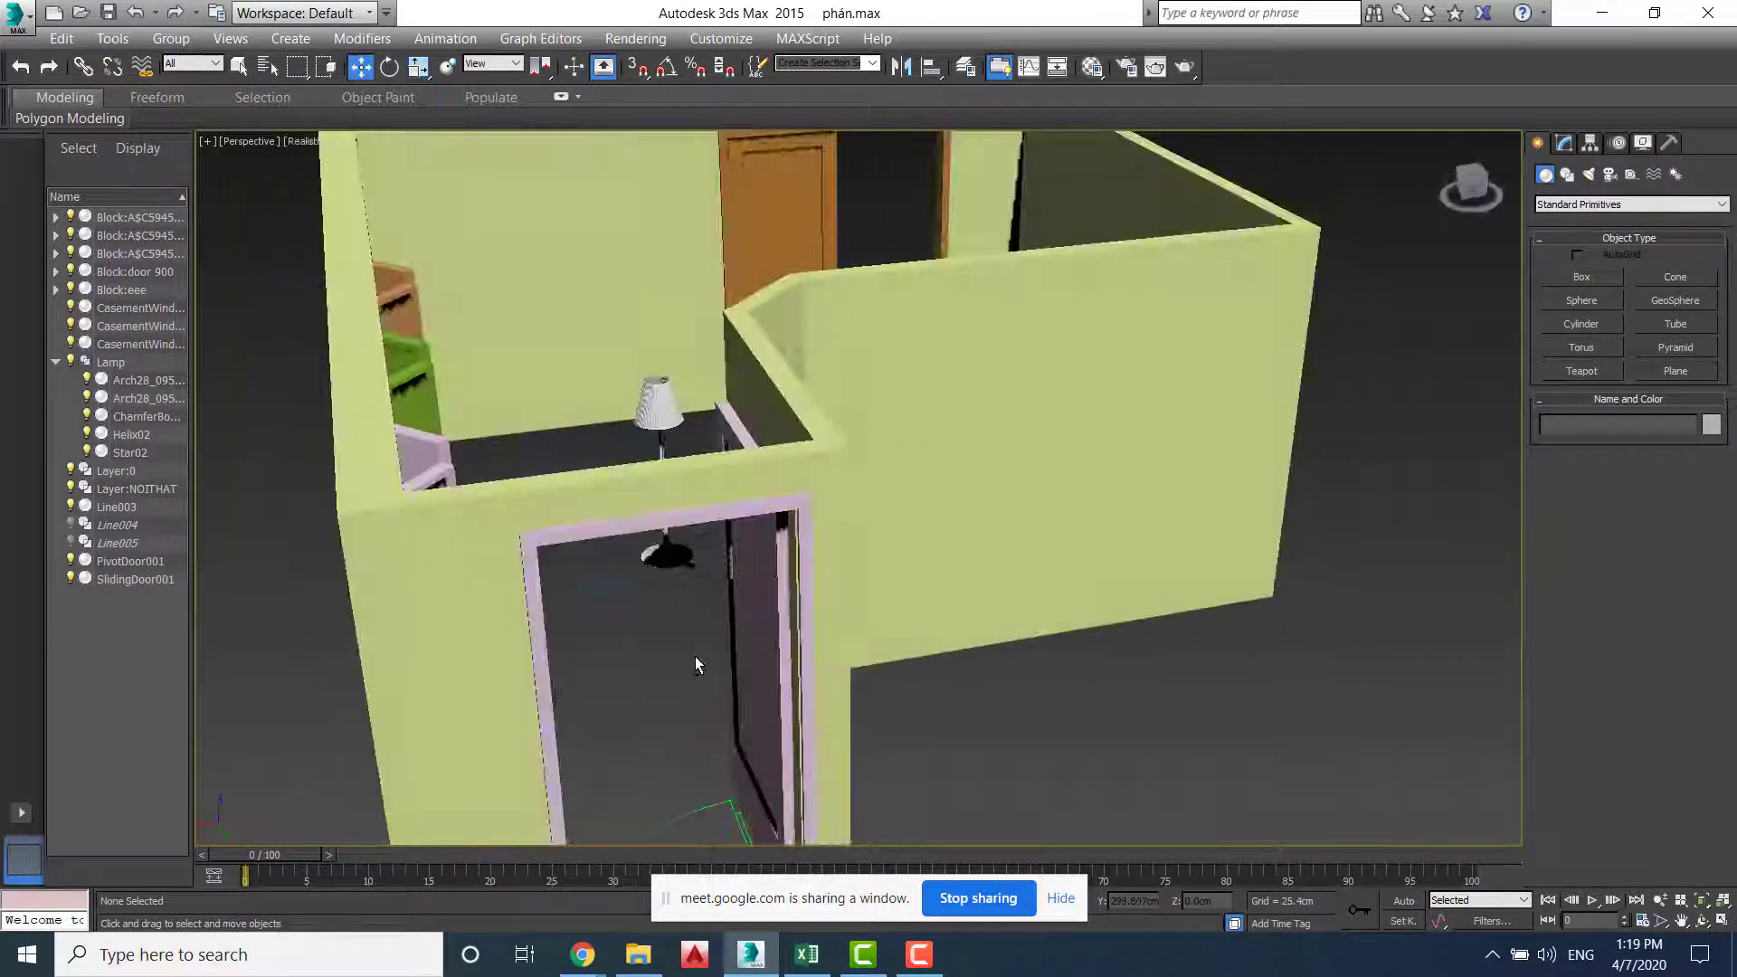
Select the whole house with its furniture and set its absolute world position to X 0, Y 0, Z 0
scroll(758, 421, "down", 5)
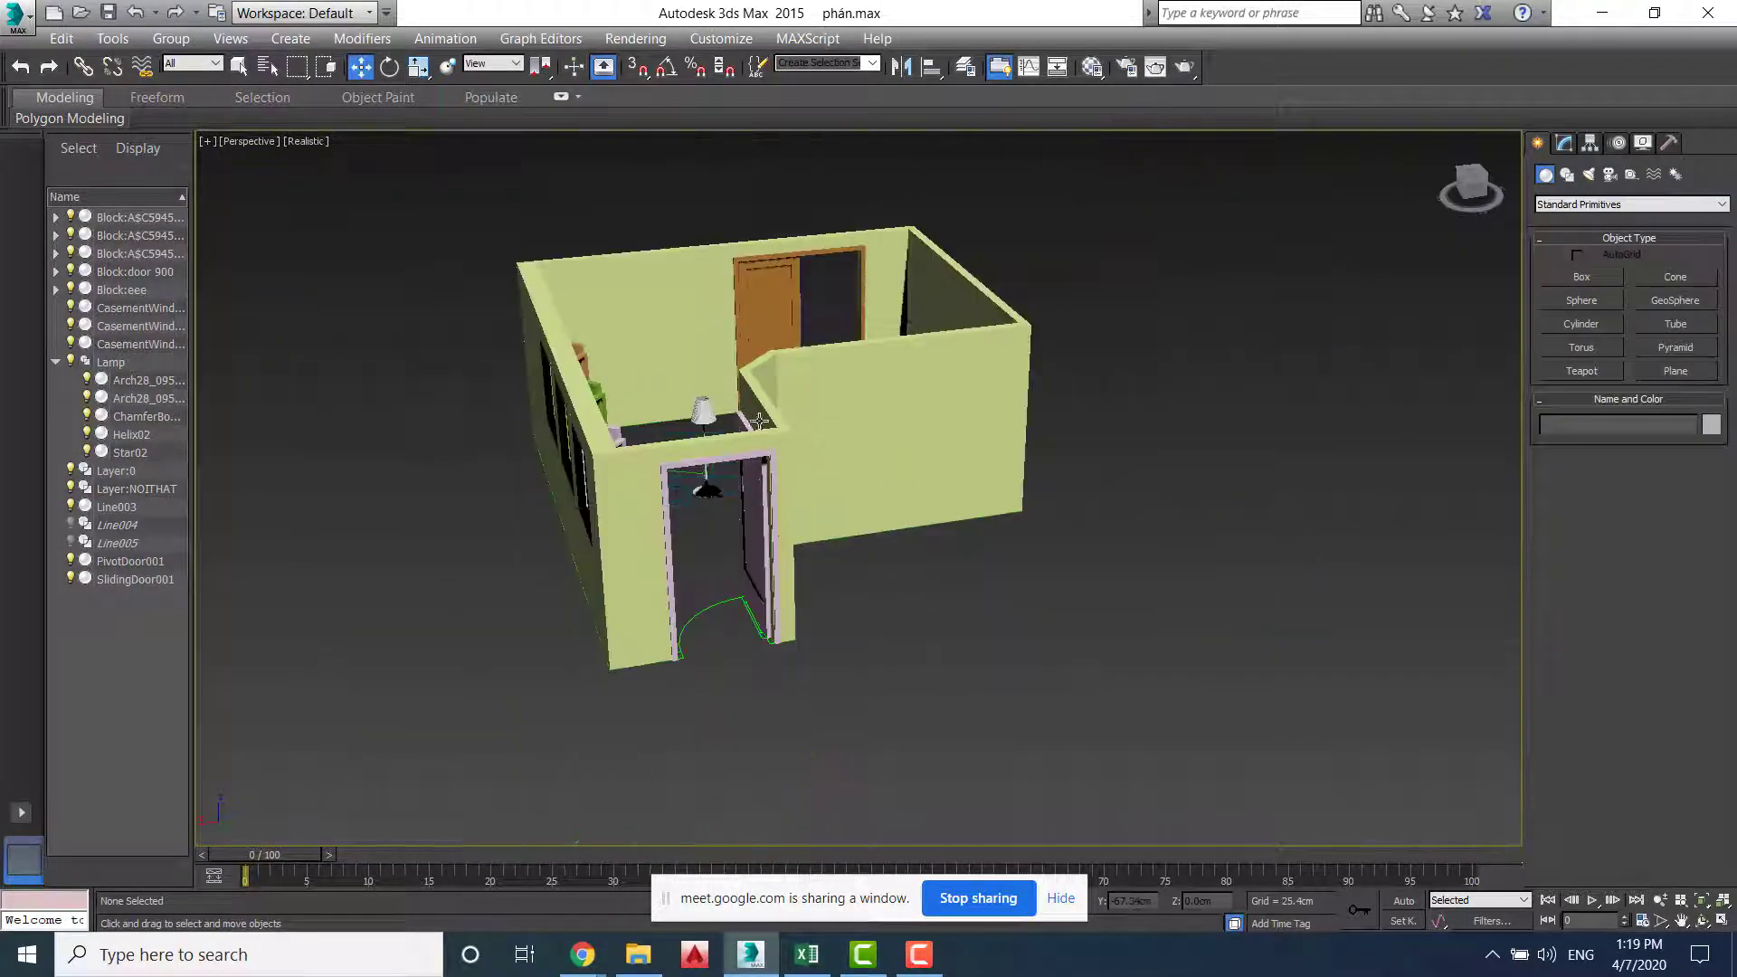
scroll(758, 421, "down", 3)
middle_click_drag(1071, 462, 818, 489)
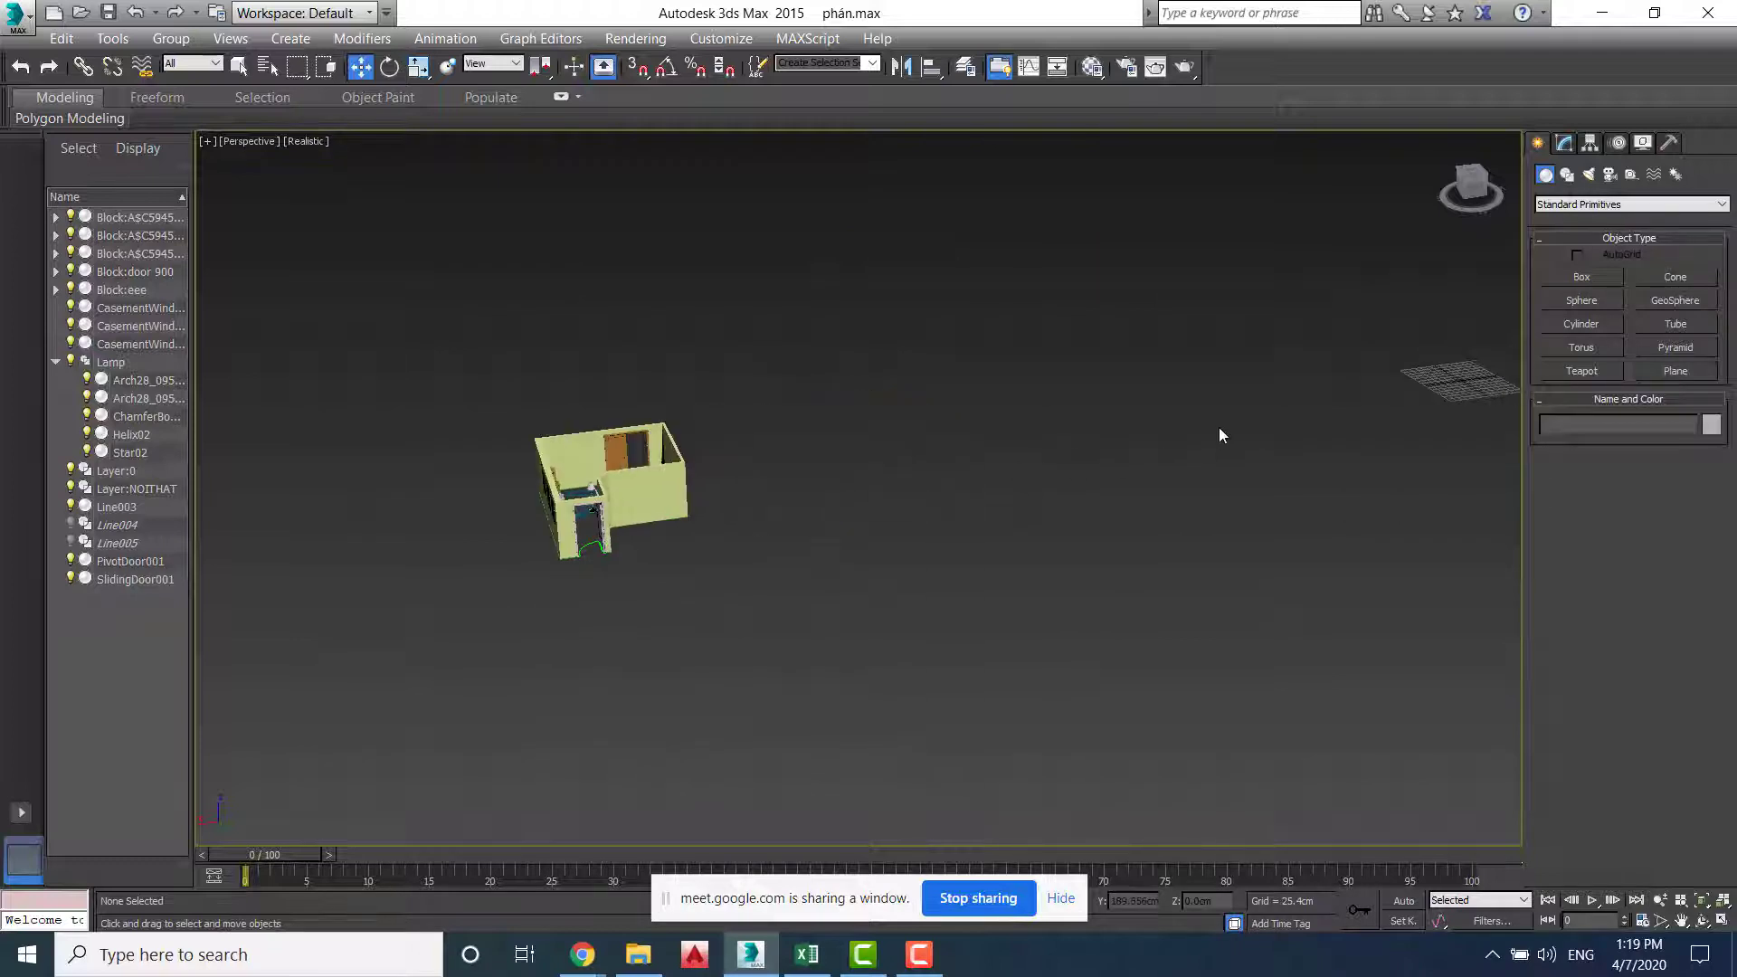
left_click_drag(457, 325, 833, 688)
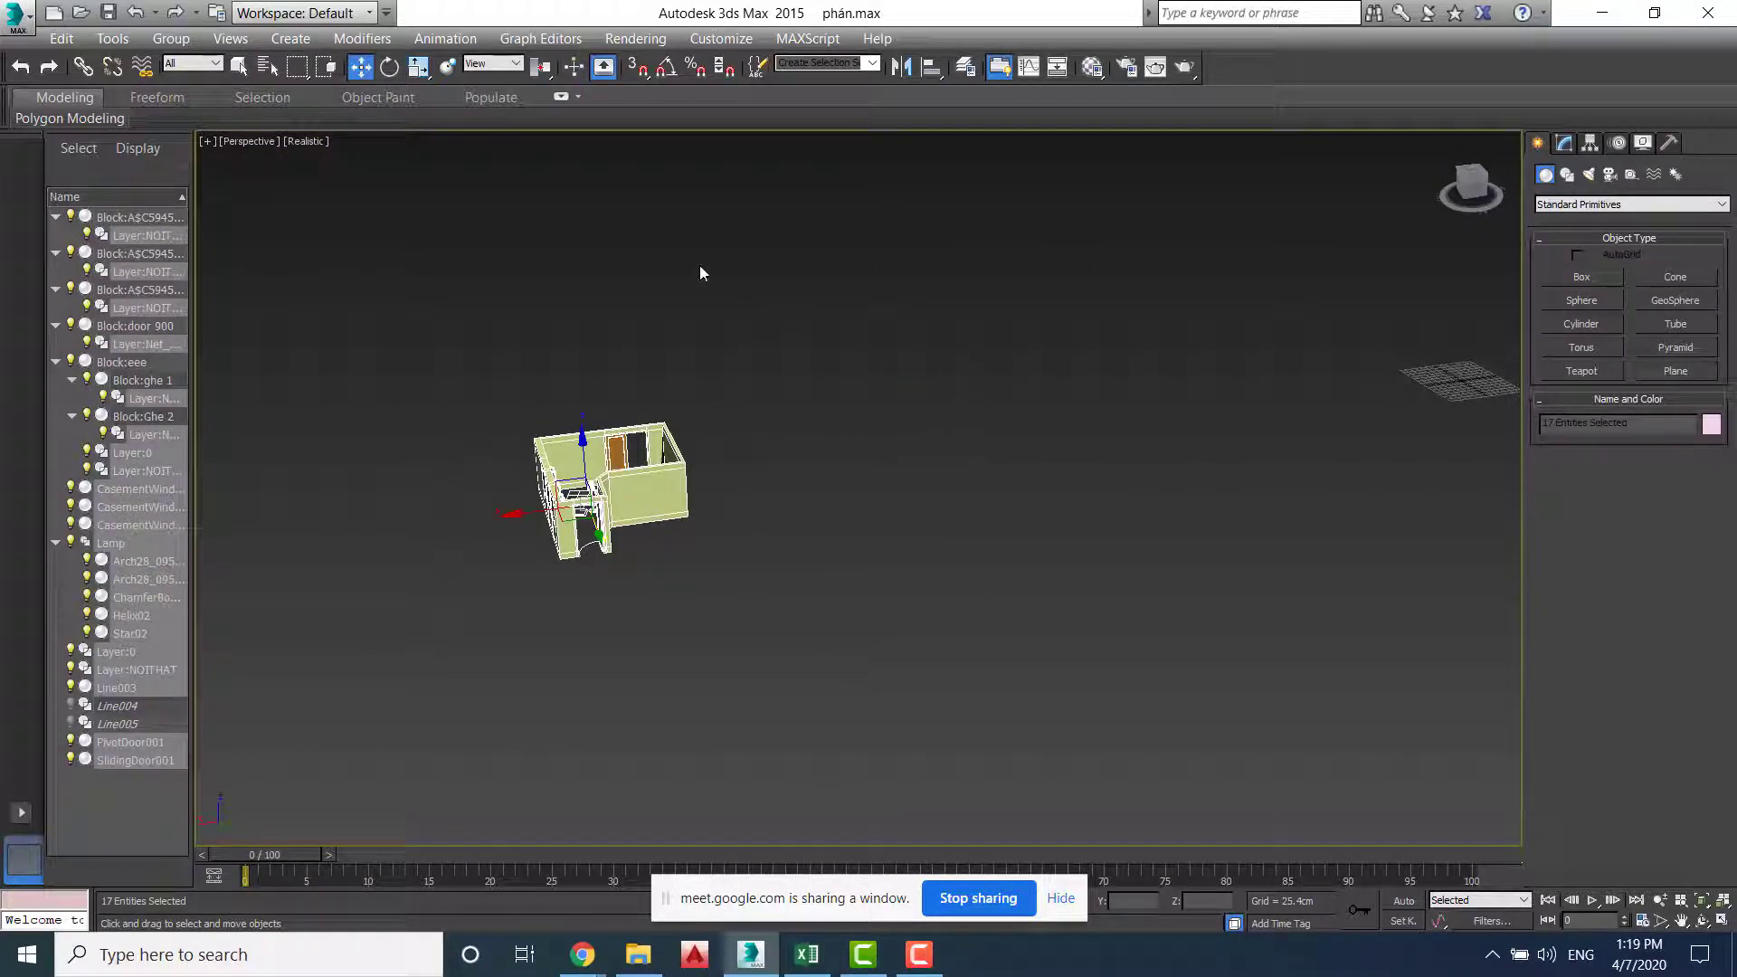
right_click(366, 70)
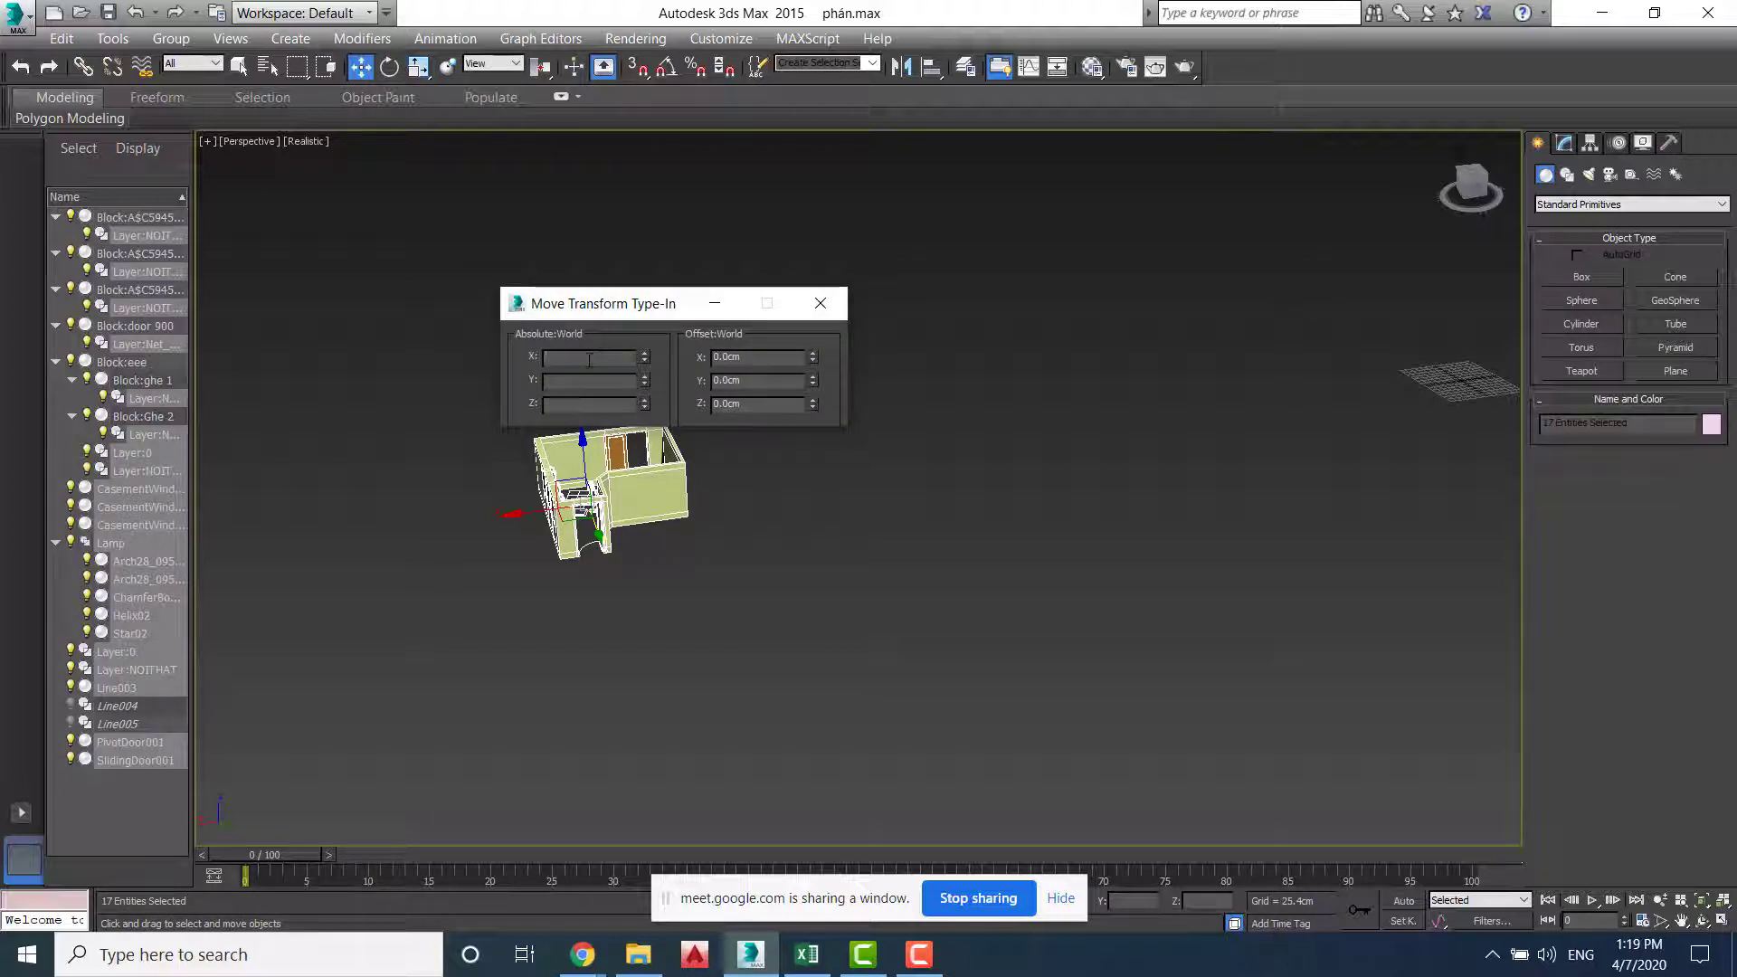
type("0")
key("Tab")
type("0")
key("Tab")
type("0")
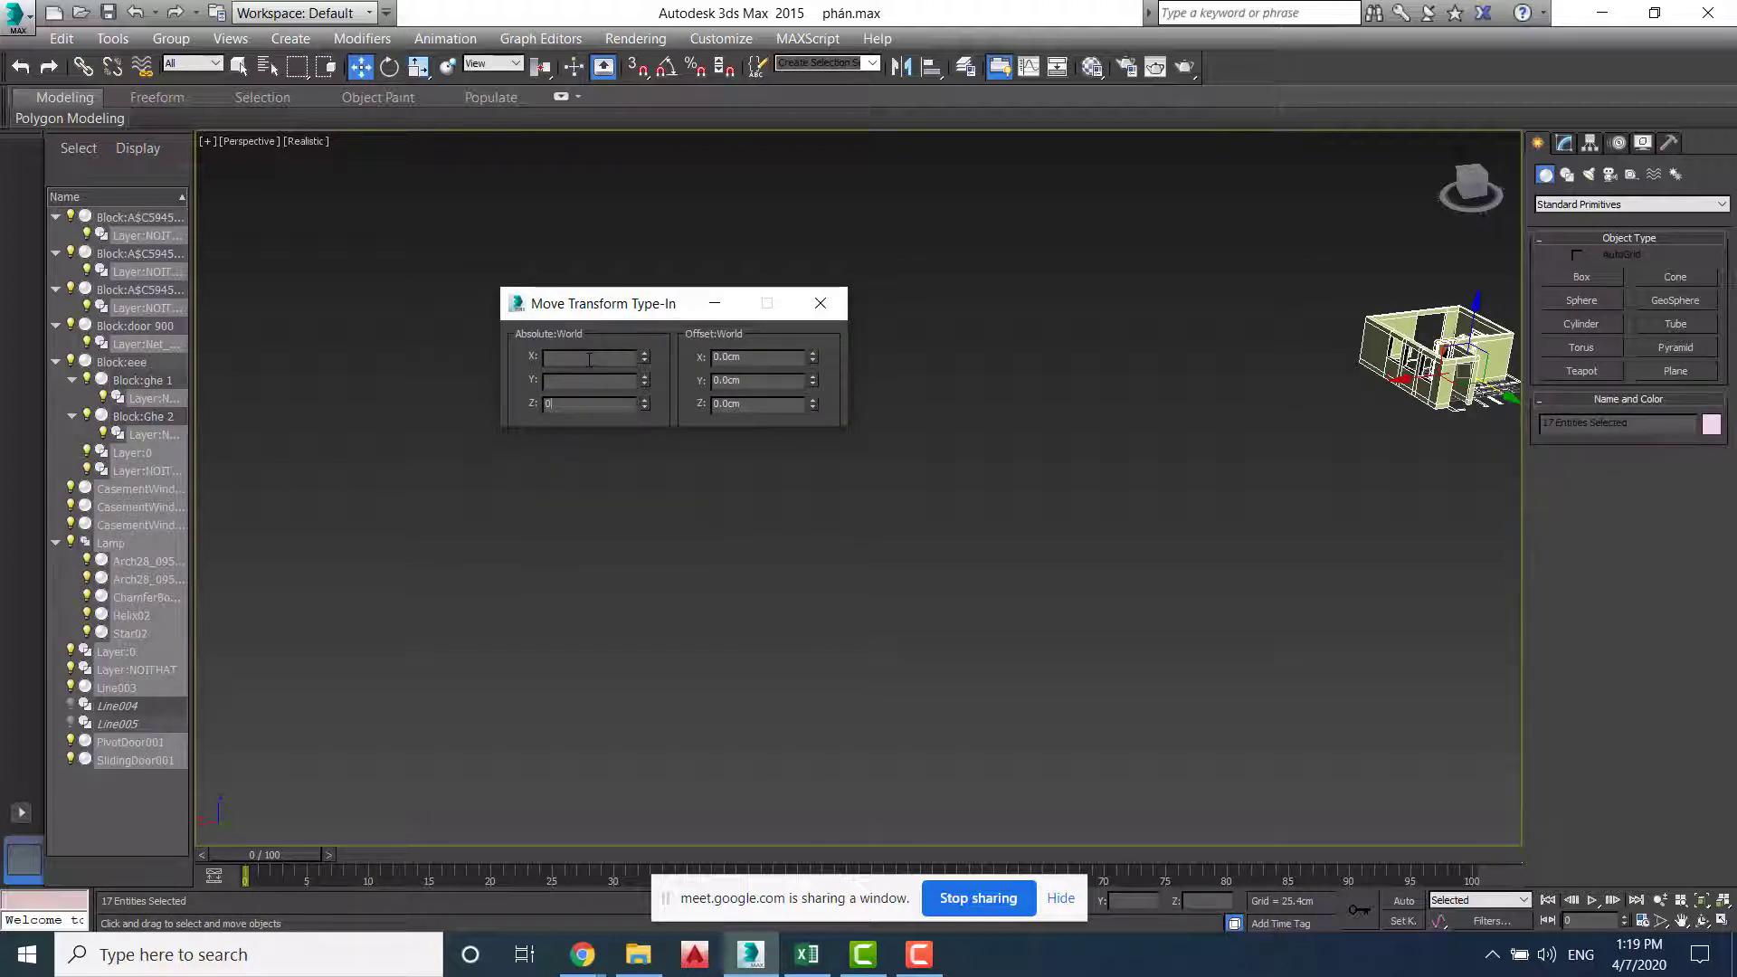
left_click(820, 303)
middle_click_drag(1346, 403, 1055, 453)
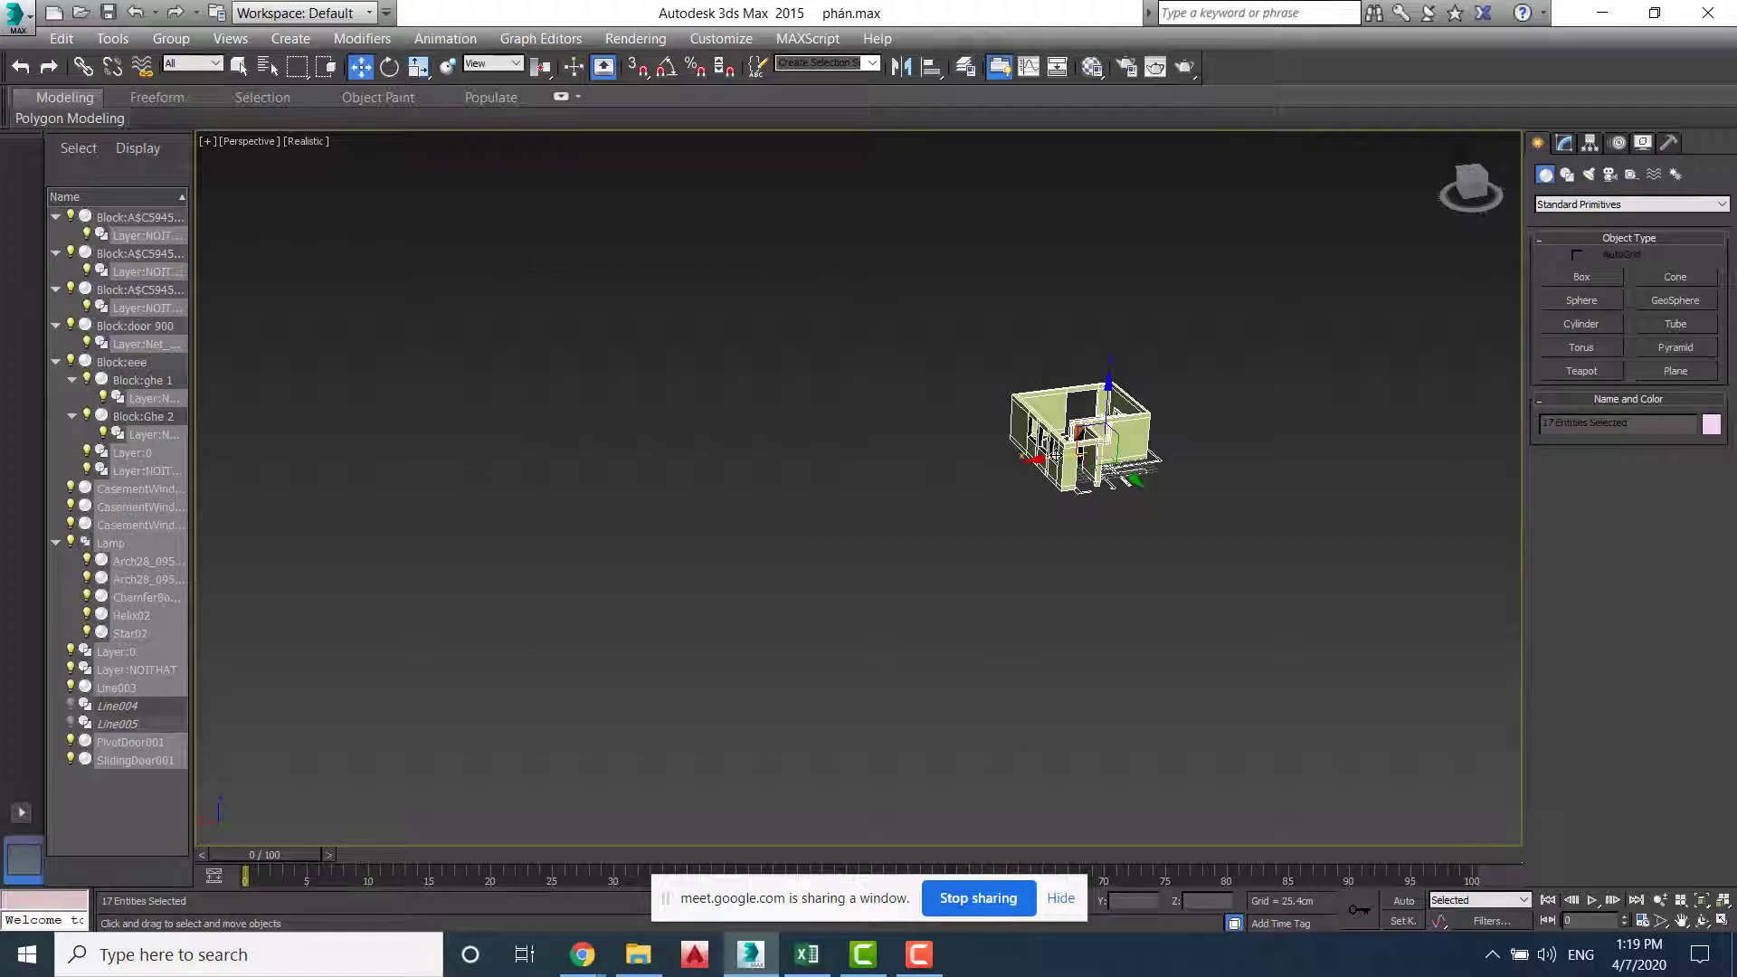
Examine the block shapes lying apart from the house by selecting them
scroll(1055, 452, "up", 2)
left_click_drag(1054, 459, 857, 481)
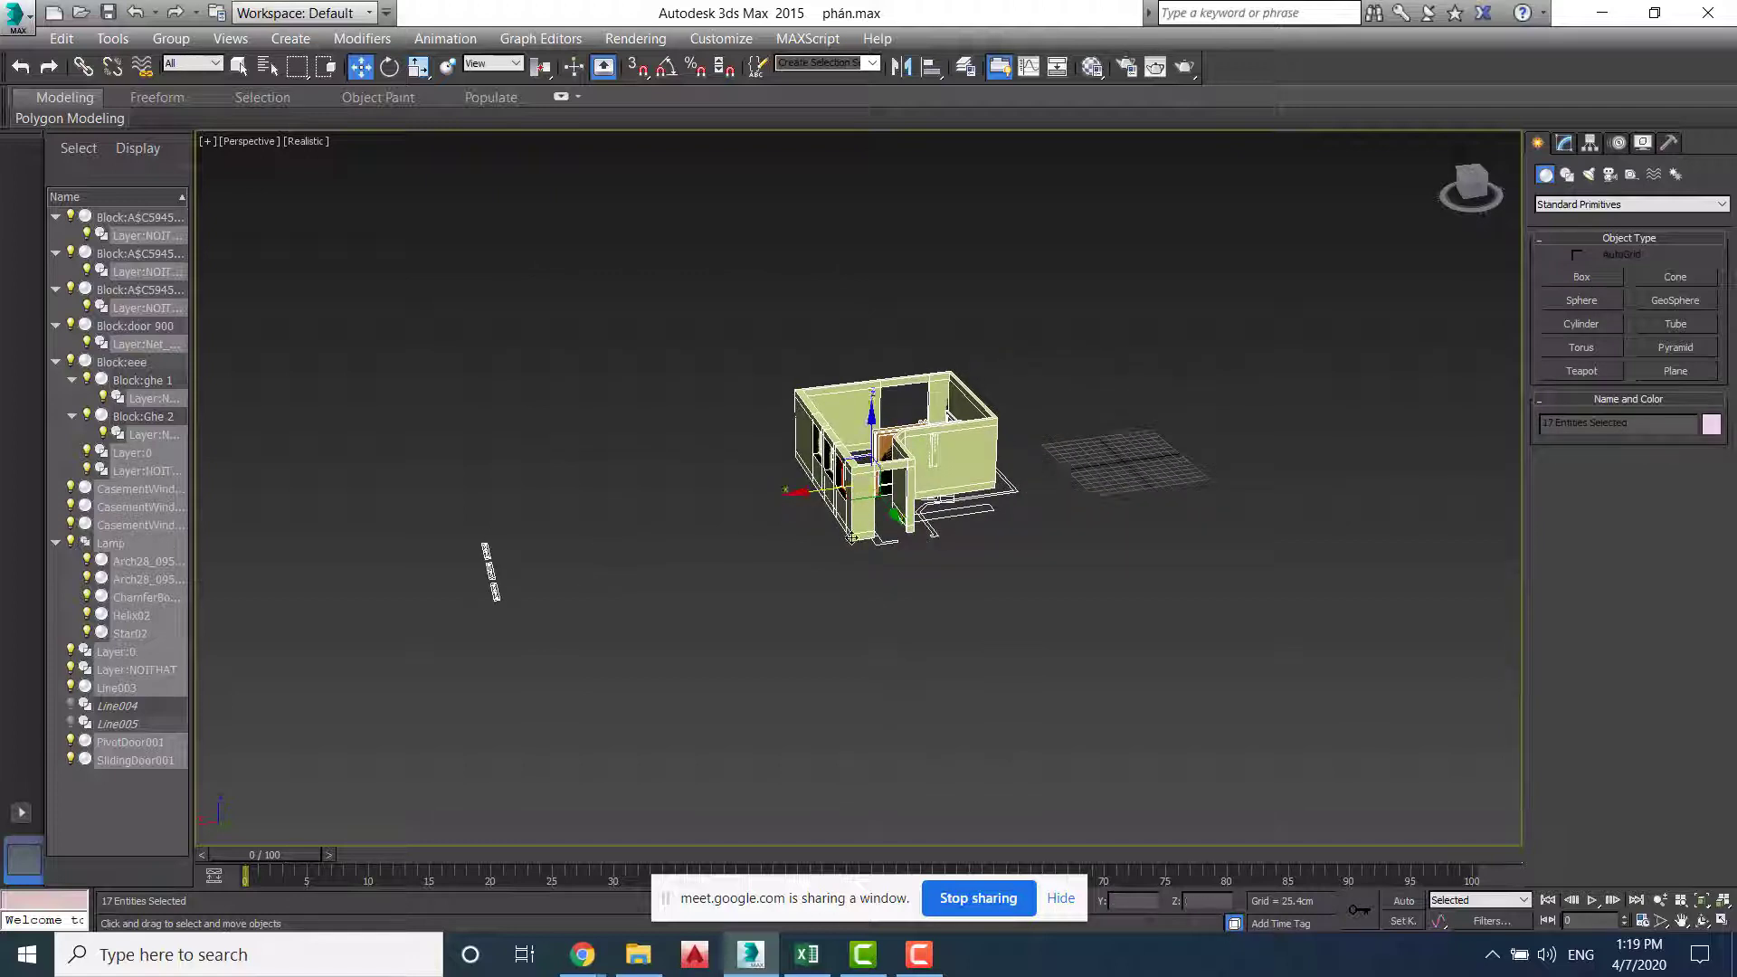
left_click(509, 554)
left_click(512, 608)
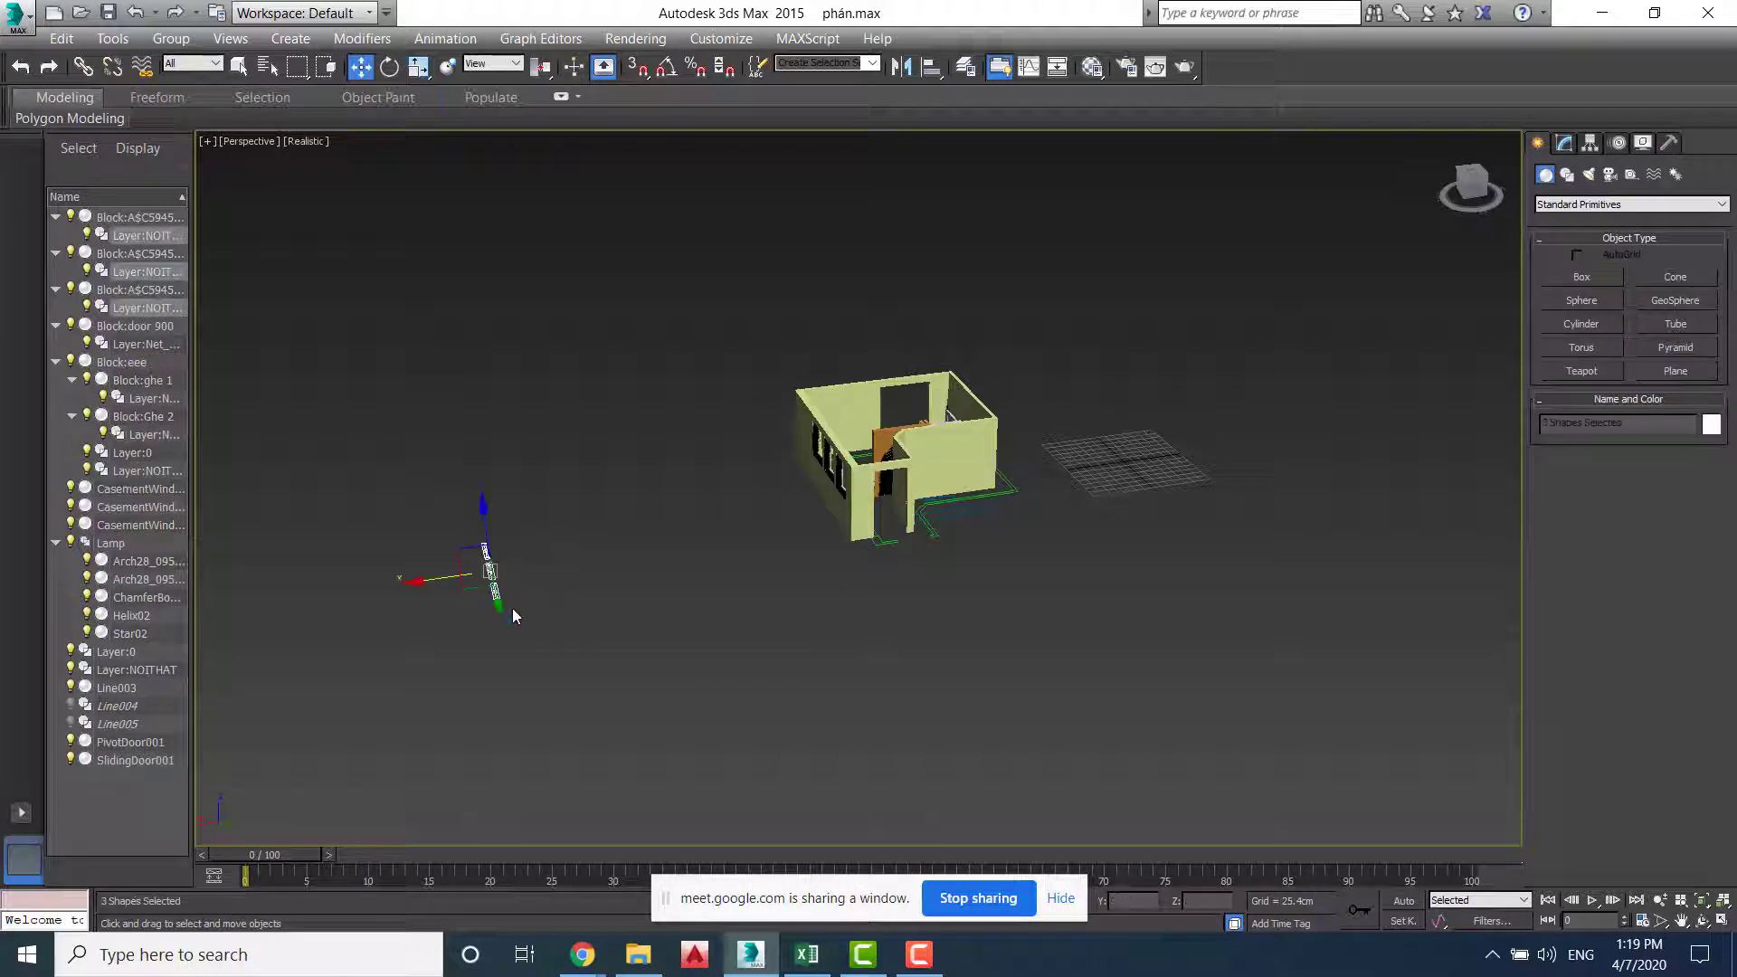
Undo the move of the house and its furniture to the world origin and clear the selection
middle_click_drag(833, 531, 821, 601, "alt")
key("ctrl+z")
key("ctrl+z")
key("ctrl+z")
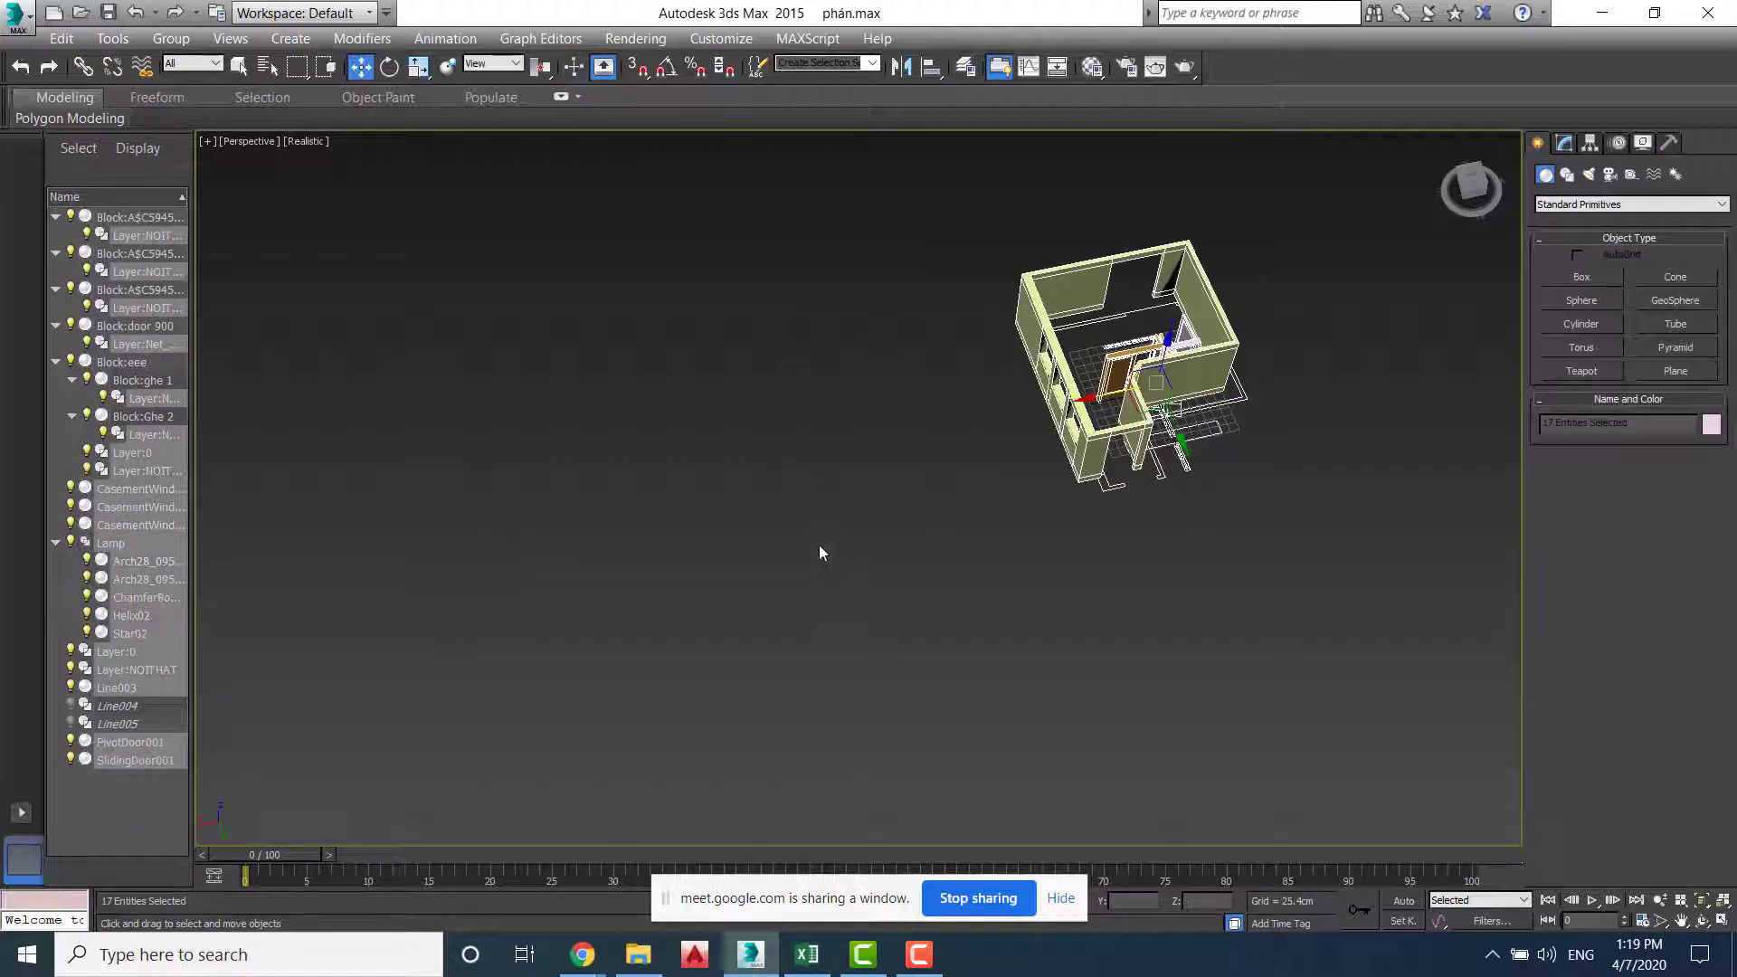
key("ctrl+z")
key("ctrl+z")
key("ctrl+z")
key("shift+z")
key("shift+z")
key("shift+z")
key("shift+z")
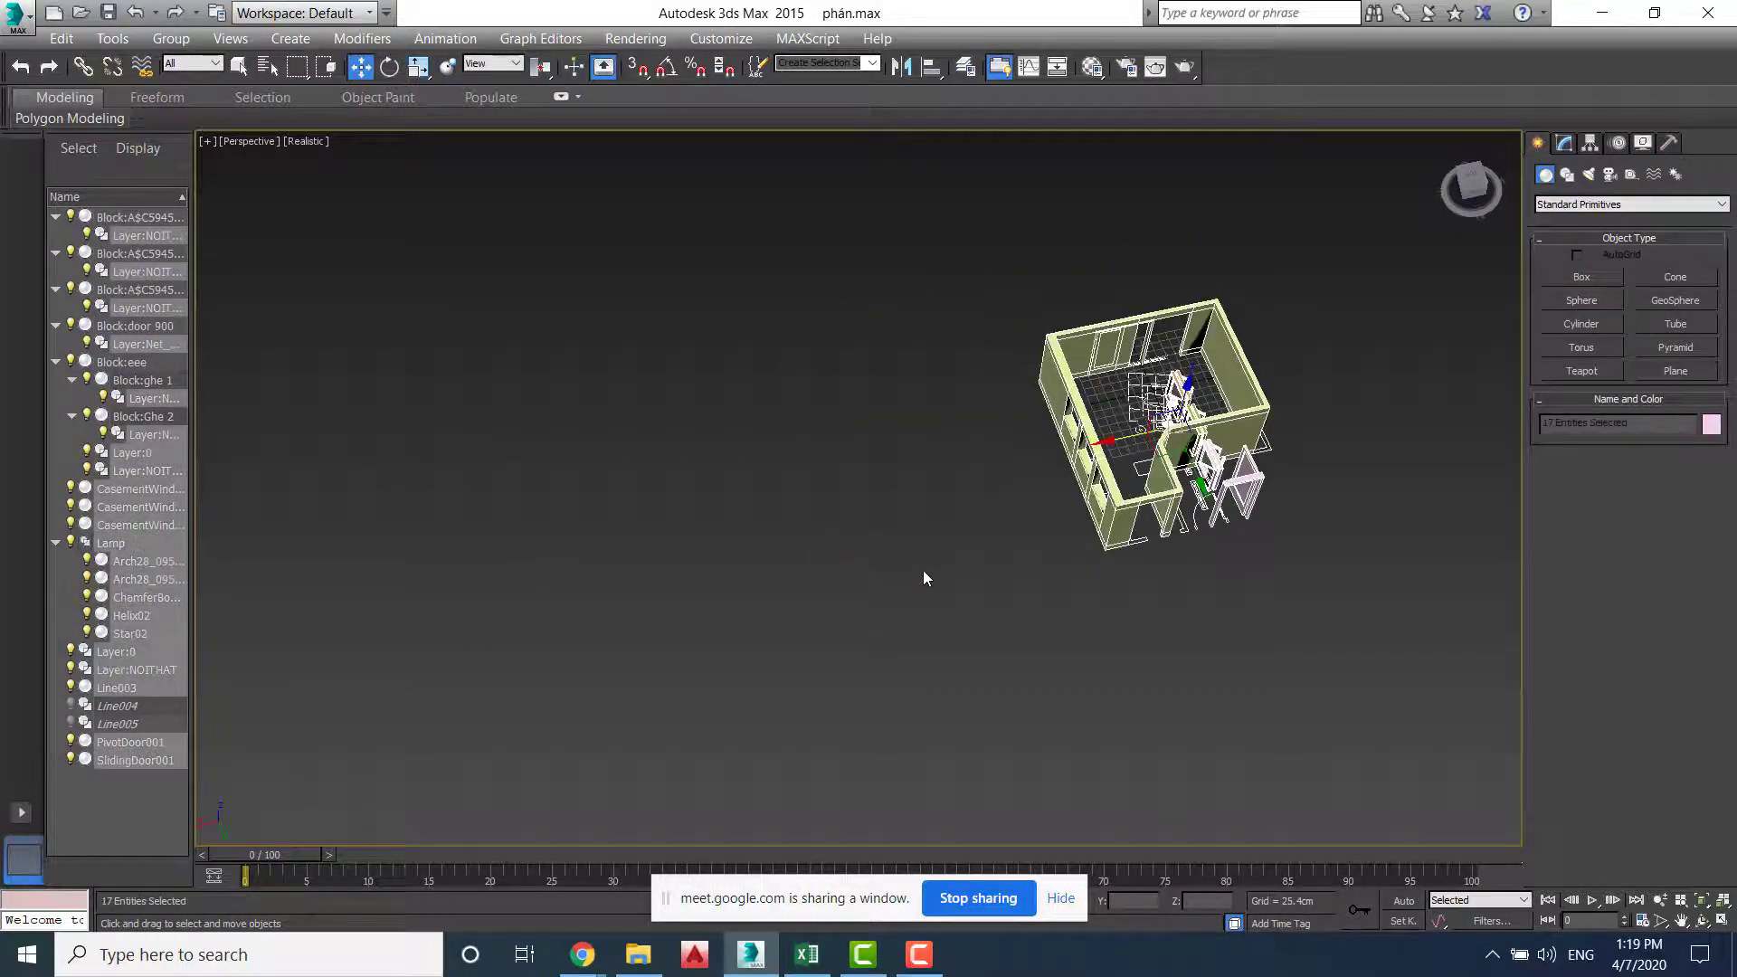
key("shift+z")
key("shift+z")
key("shift+z")
key("shift+z")
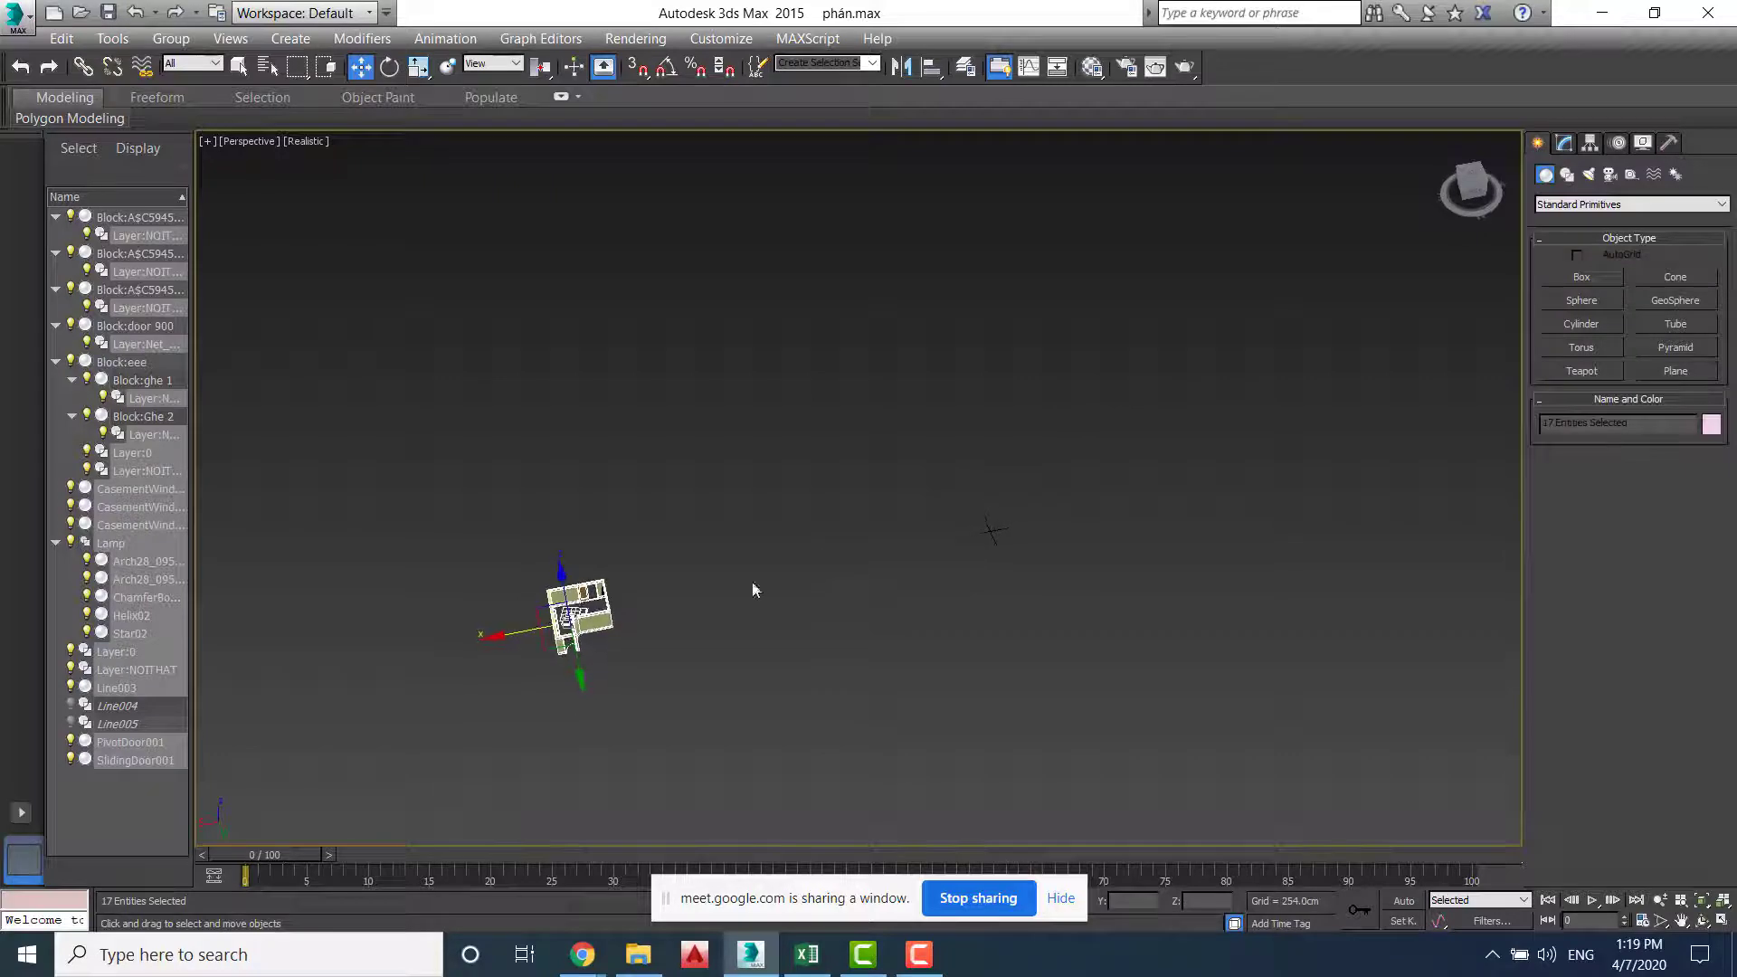
key("shift+z")
key("shift+z")
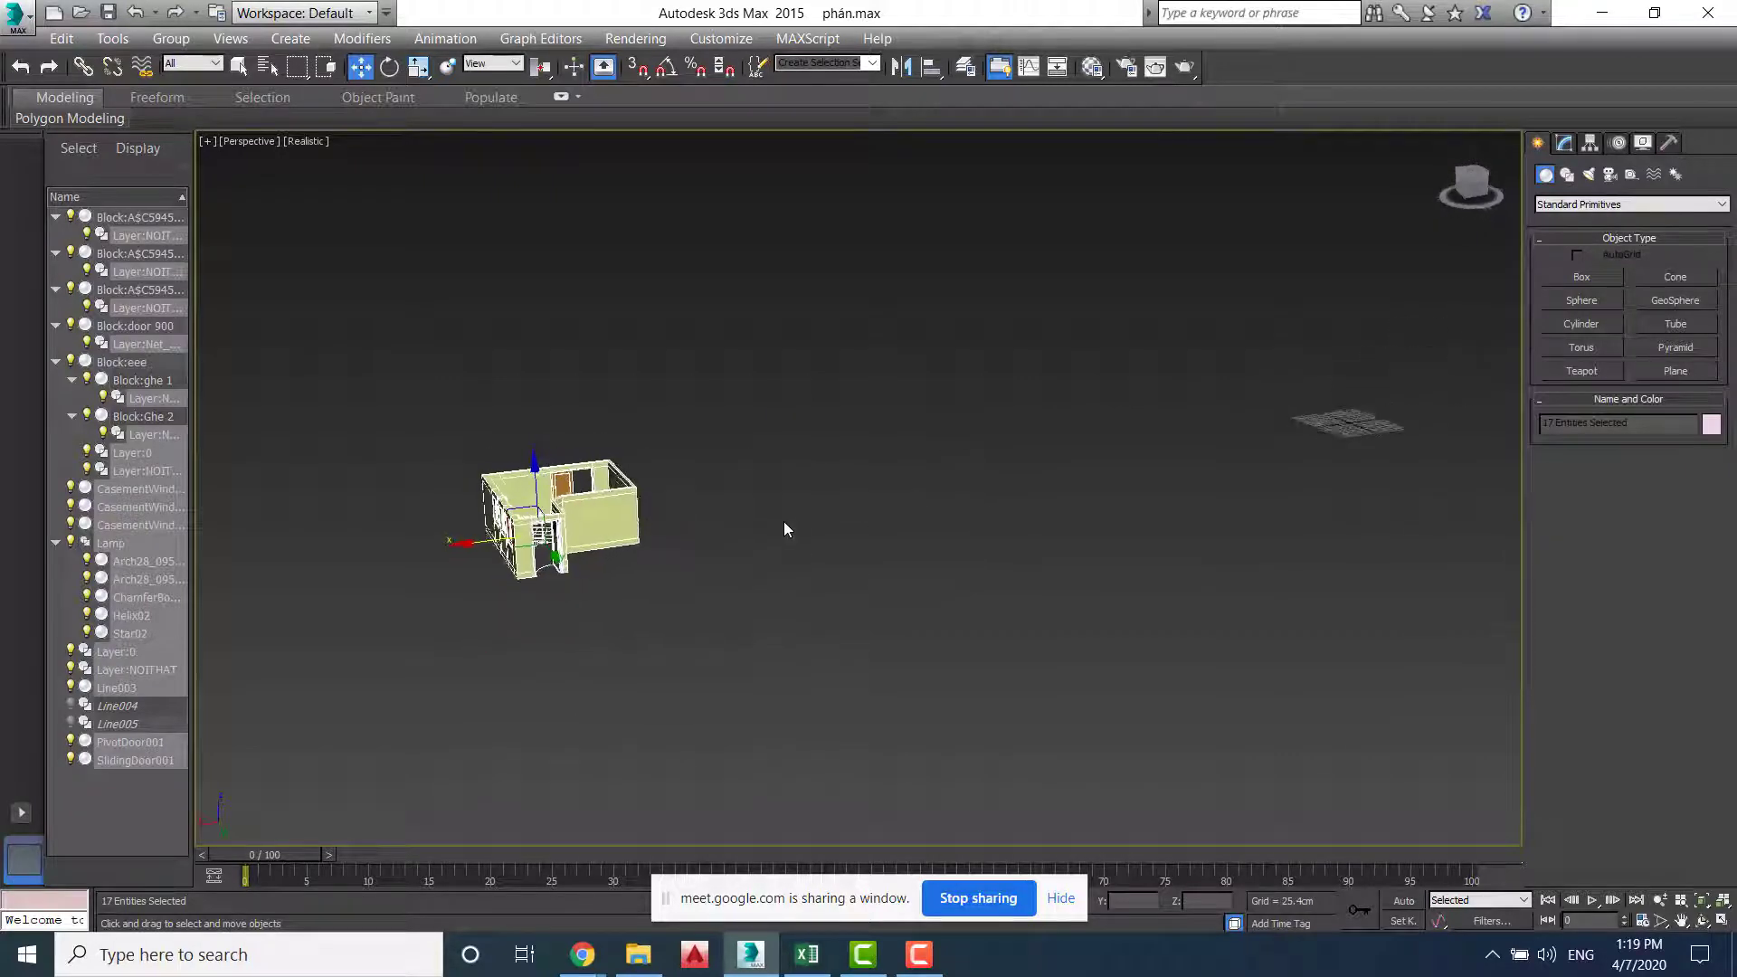
middle_click_drag(796, 501, 878, 497)
key("shift+z")
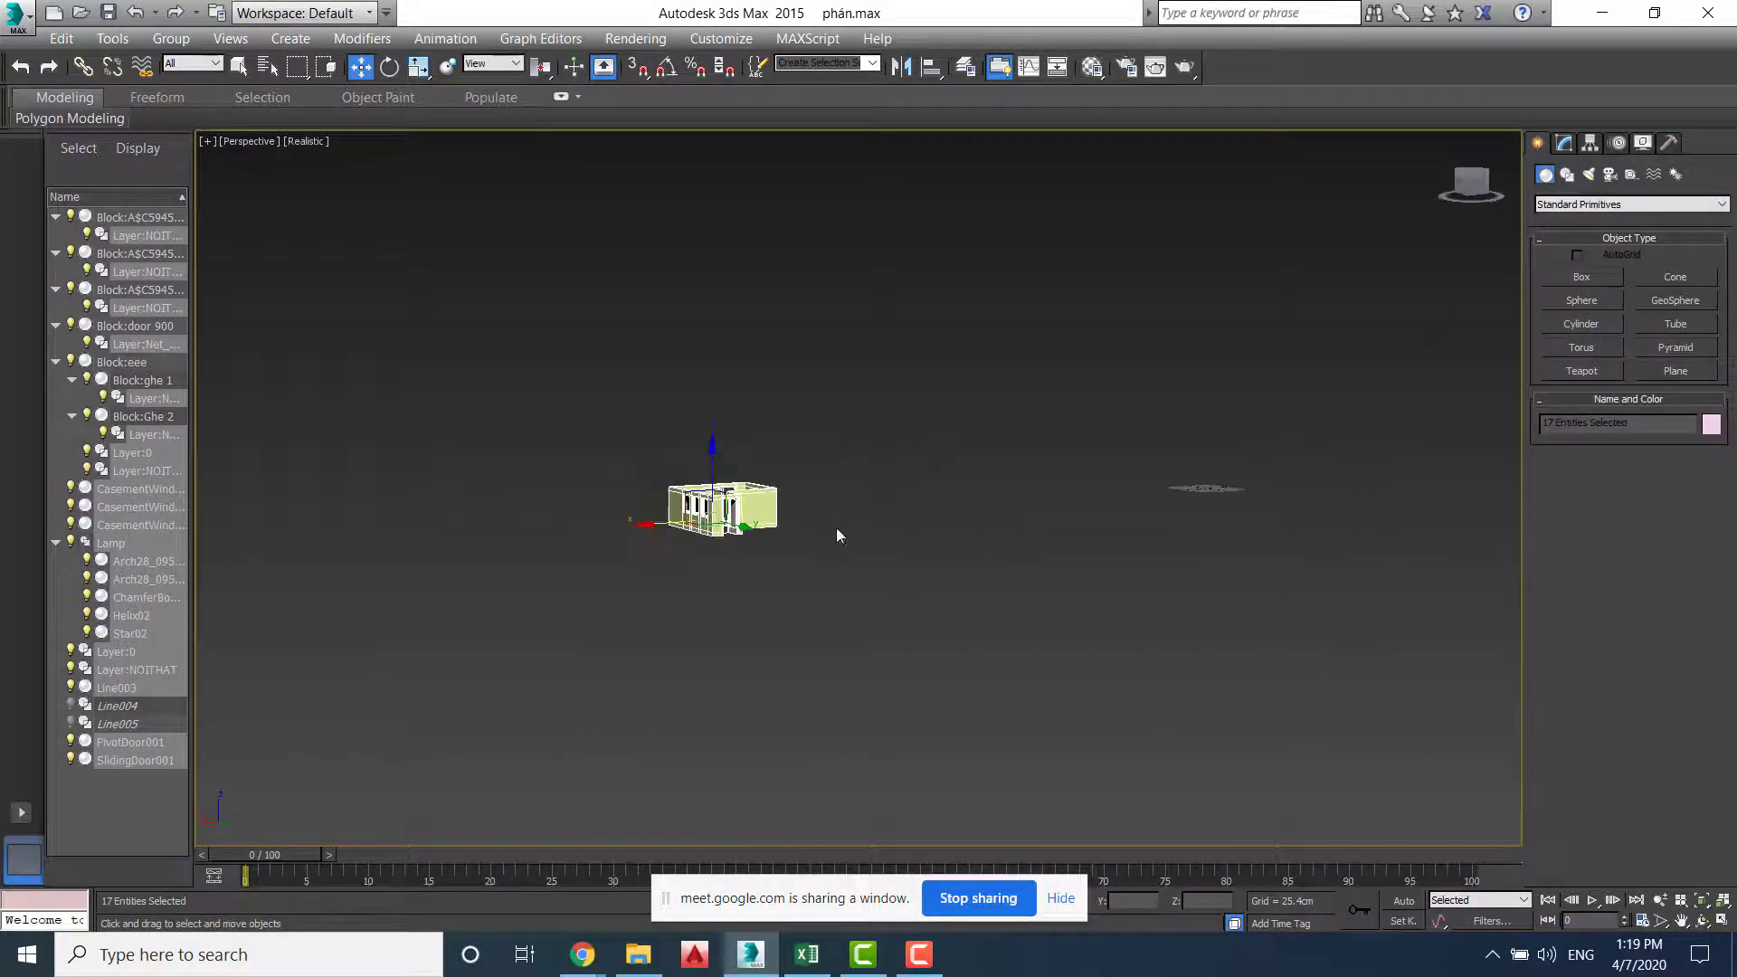
left_click(840, 546)
key("shift+z")
key("shift+z")
key("shift+z")
key("shift+z")
key("shift+z")
key("shift+z")
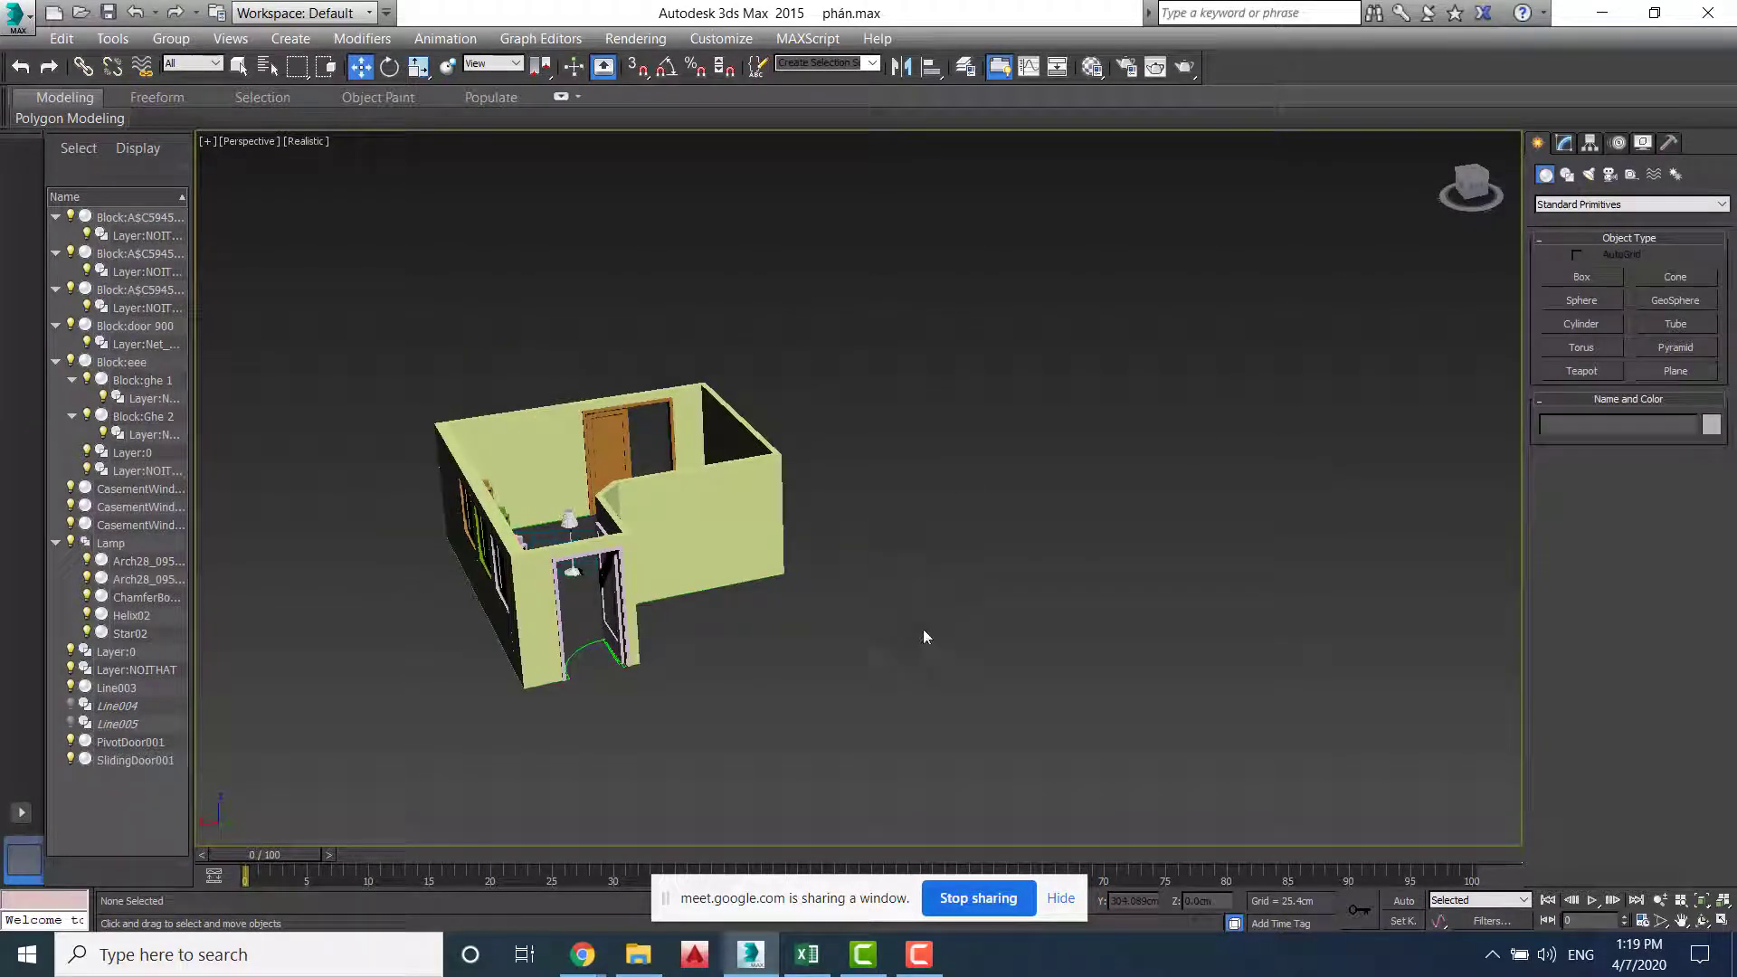
Open Table.max from the Library folder for merging and continue despite the missing DLLs
left_click(63, 39)
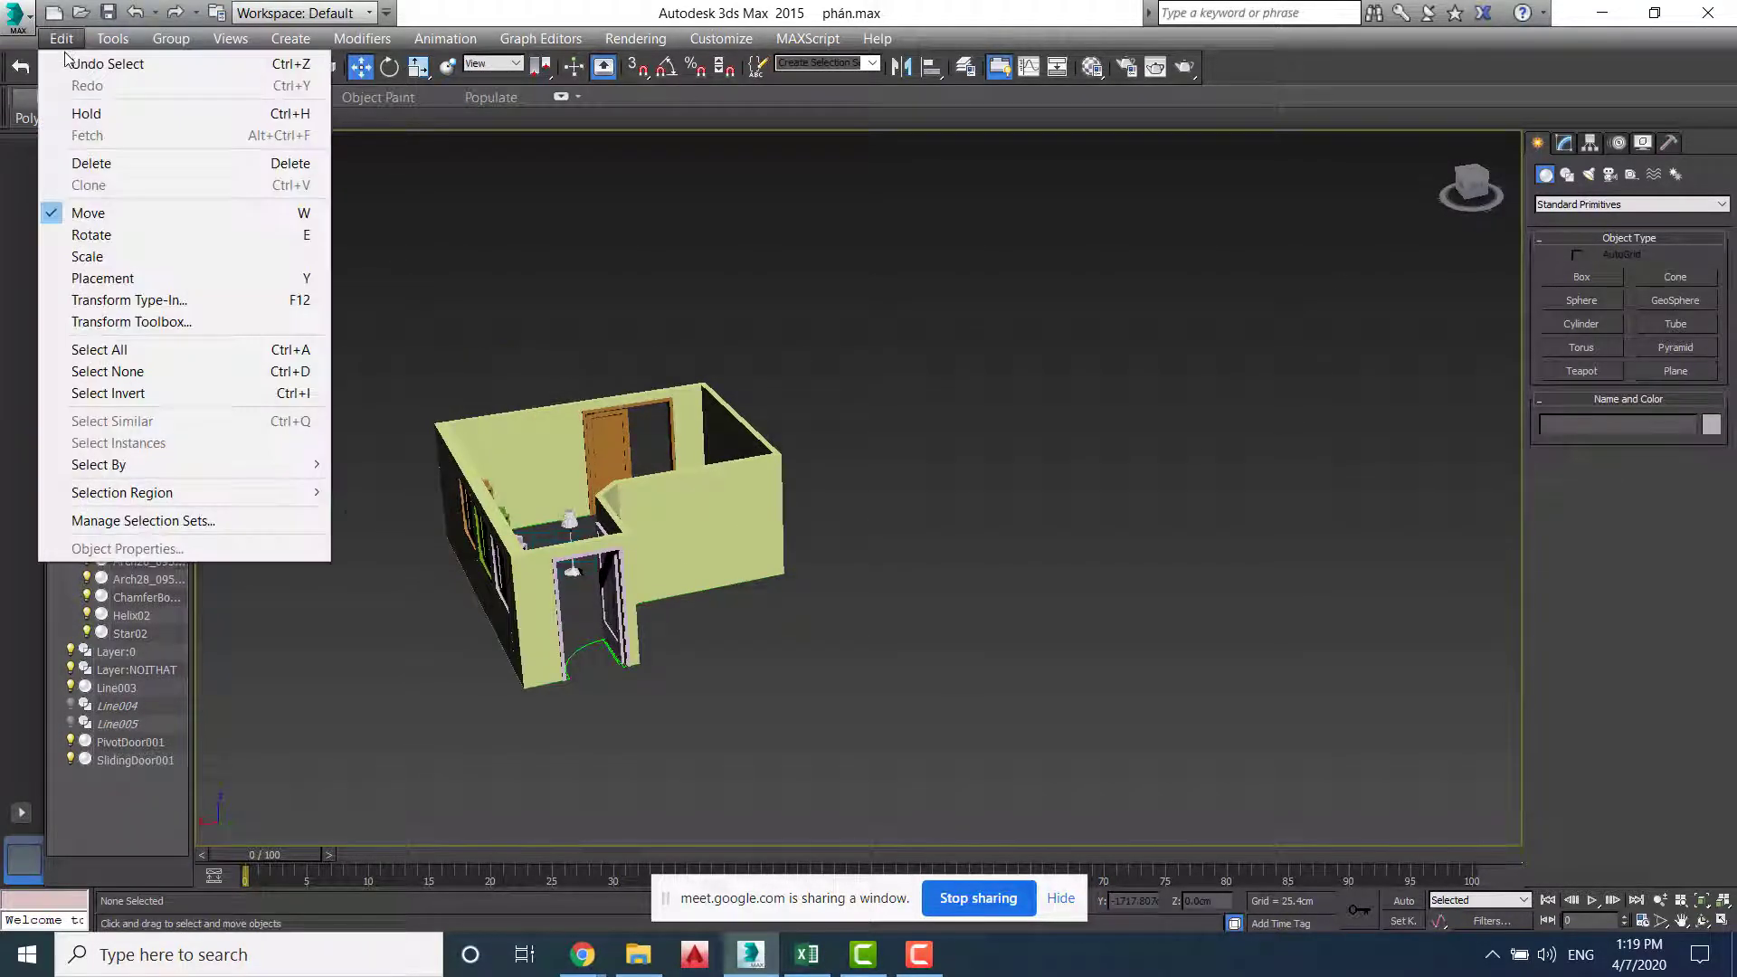
left_click(16, 16)
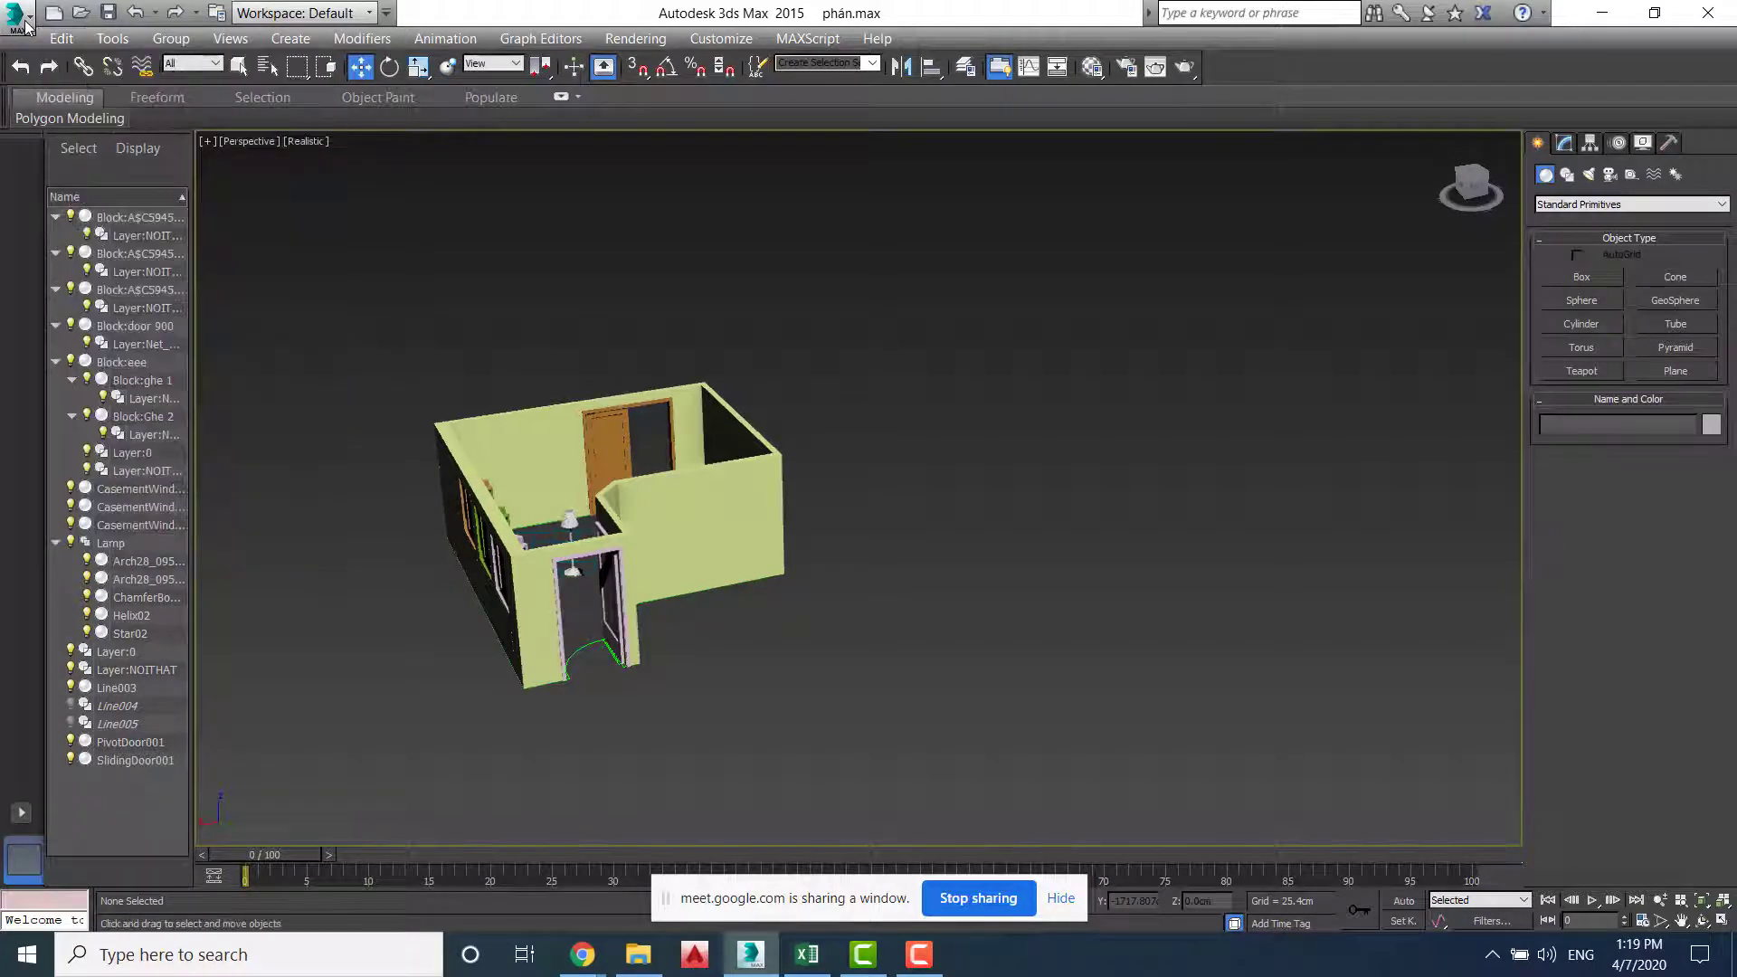
left_click(17, 16)
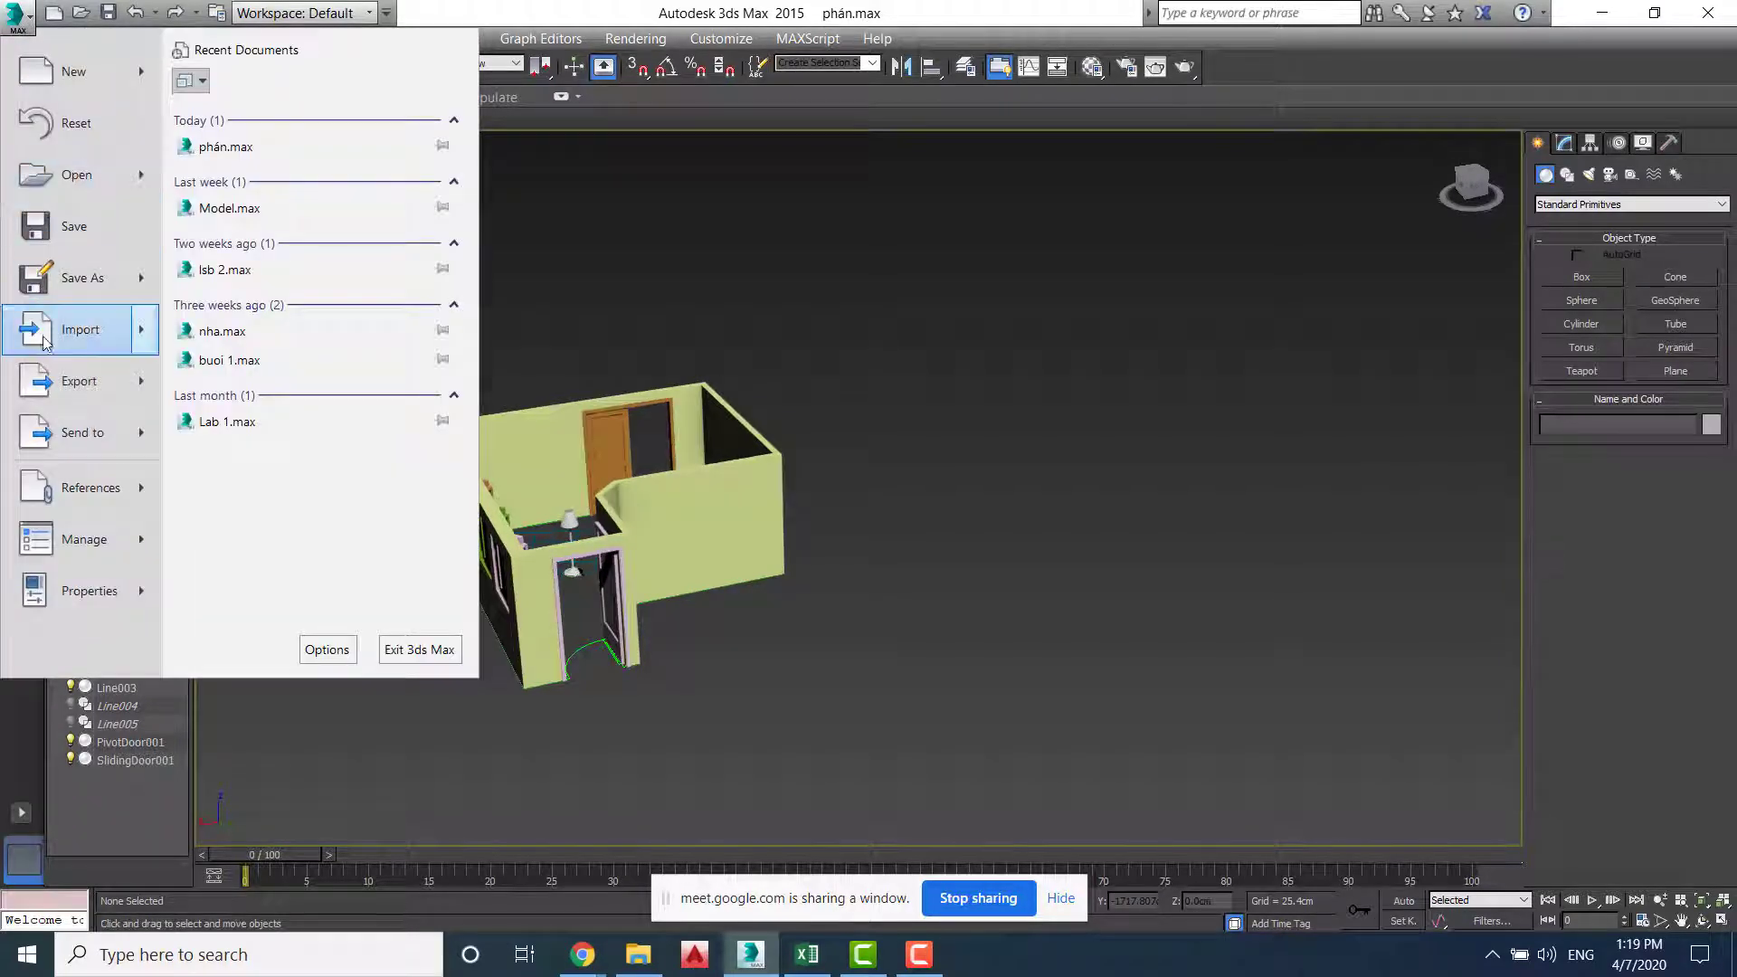
mouse_move(42, 335)
left_click(243, 207)
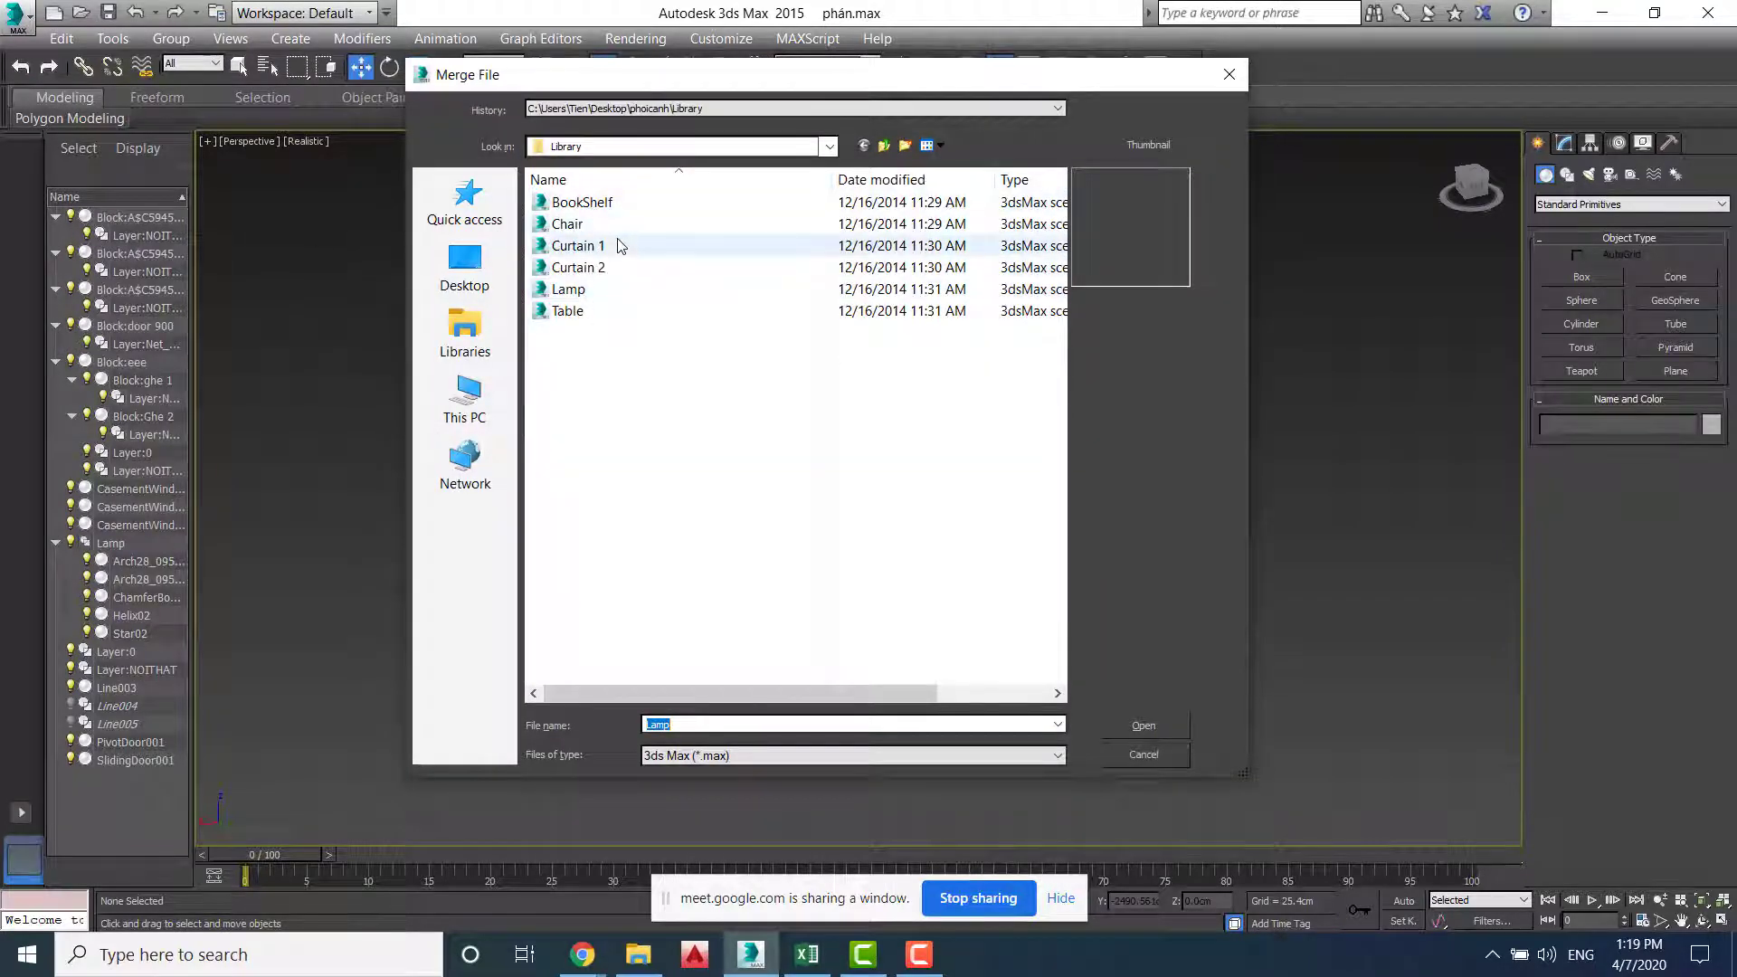
left_click(554, 311)
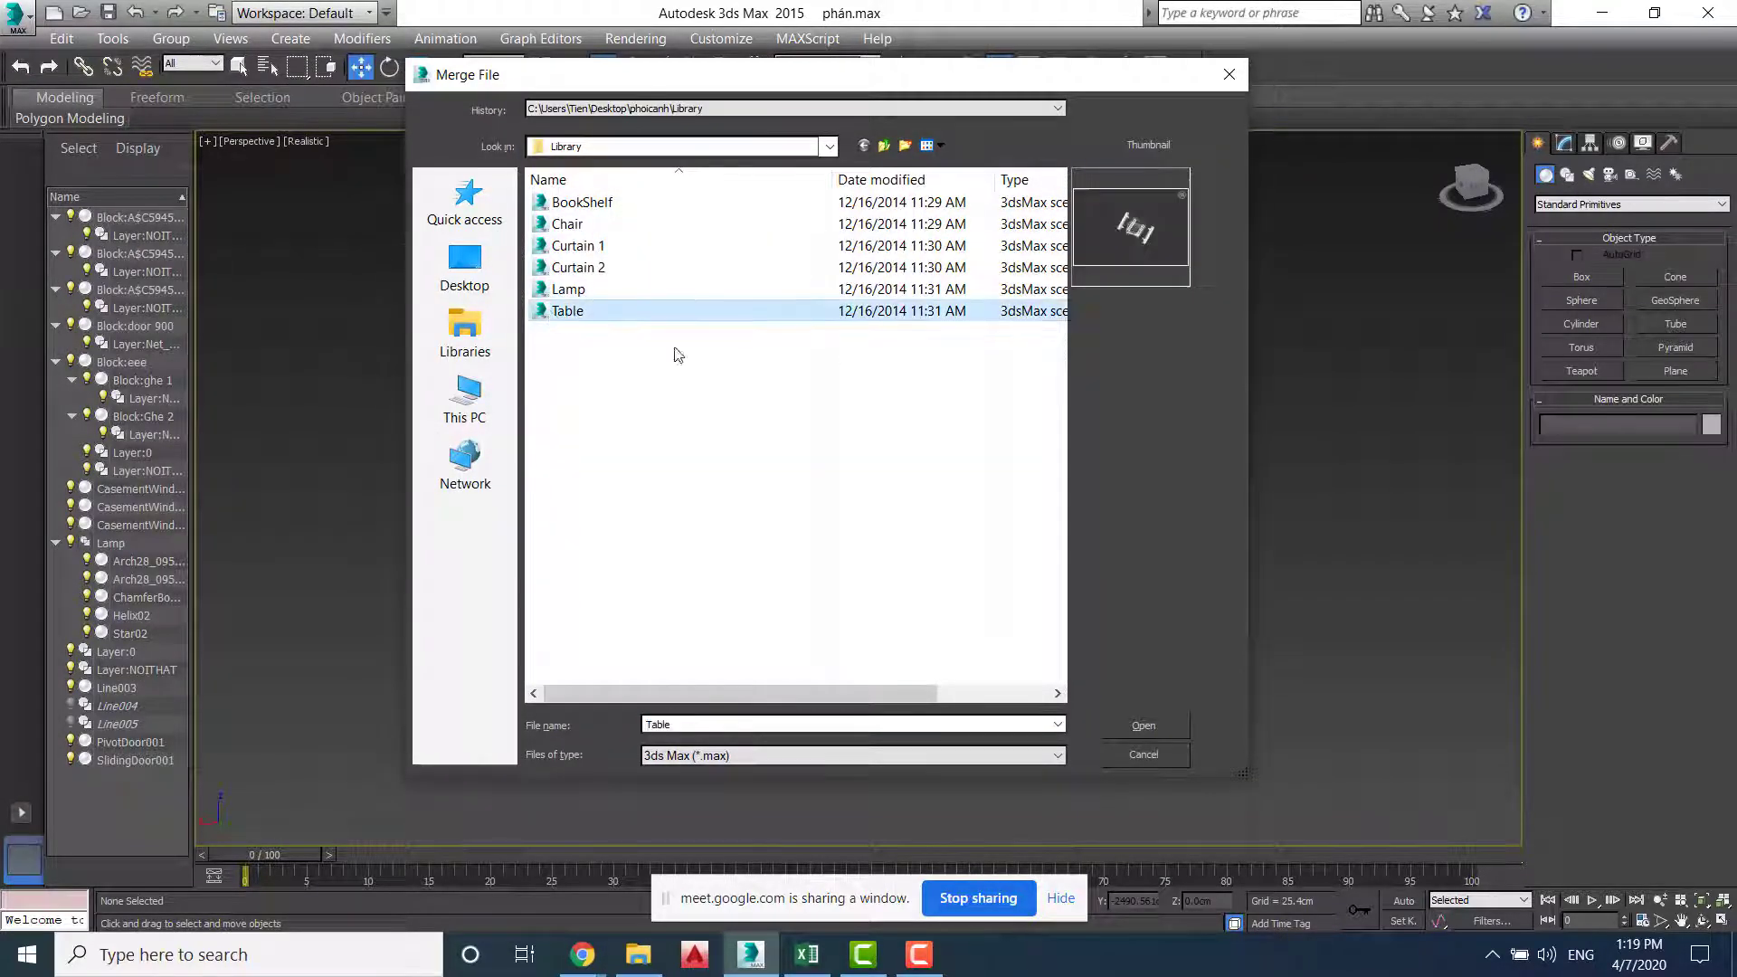
left_click(1170, 724)
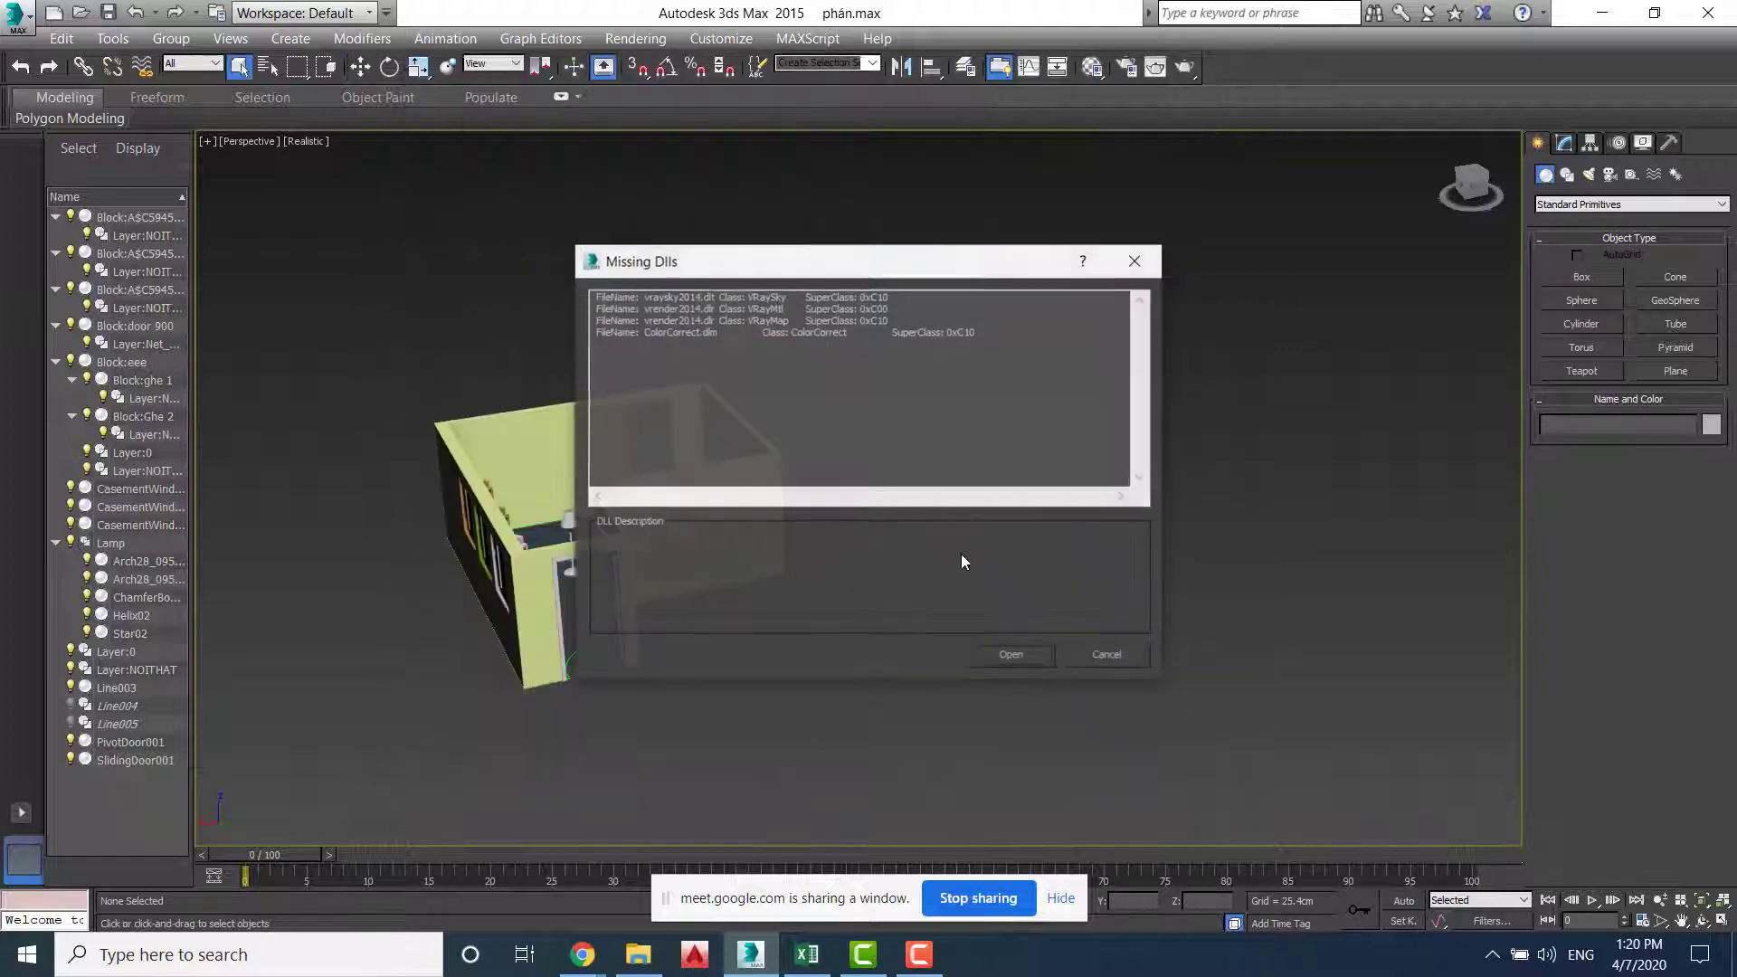
left_click(1012, 656)
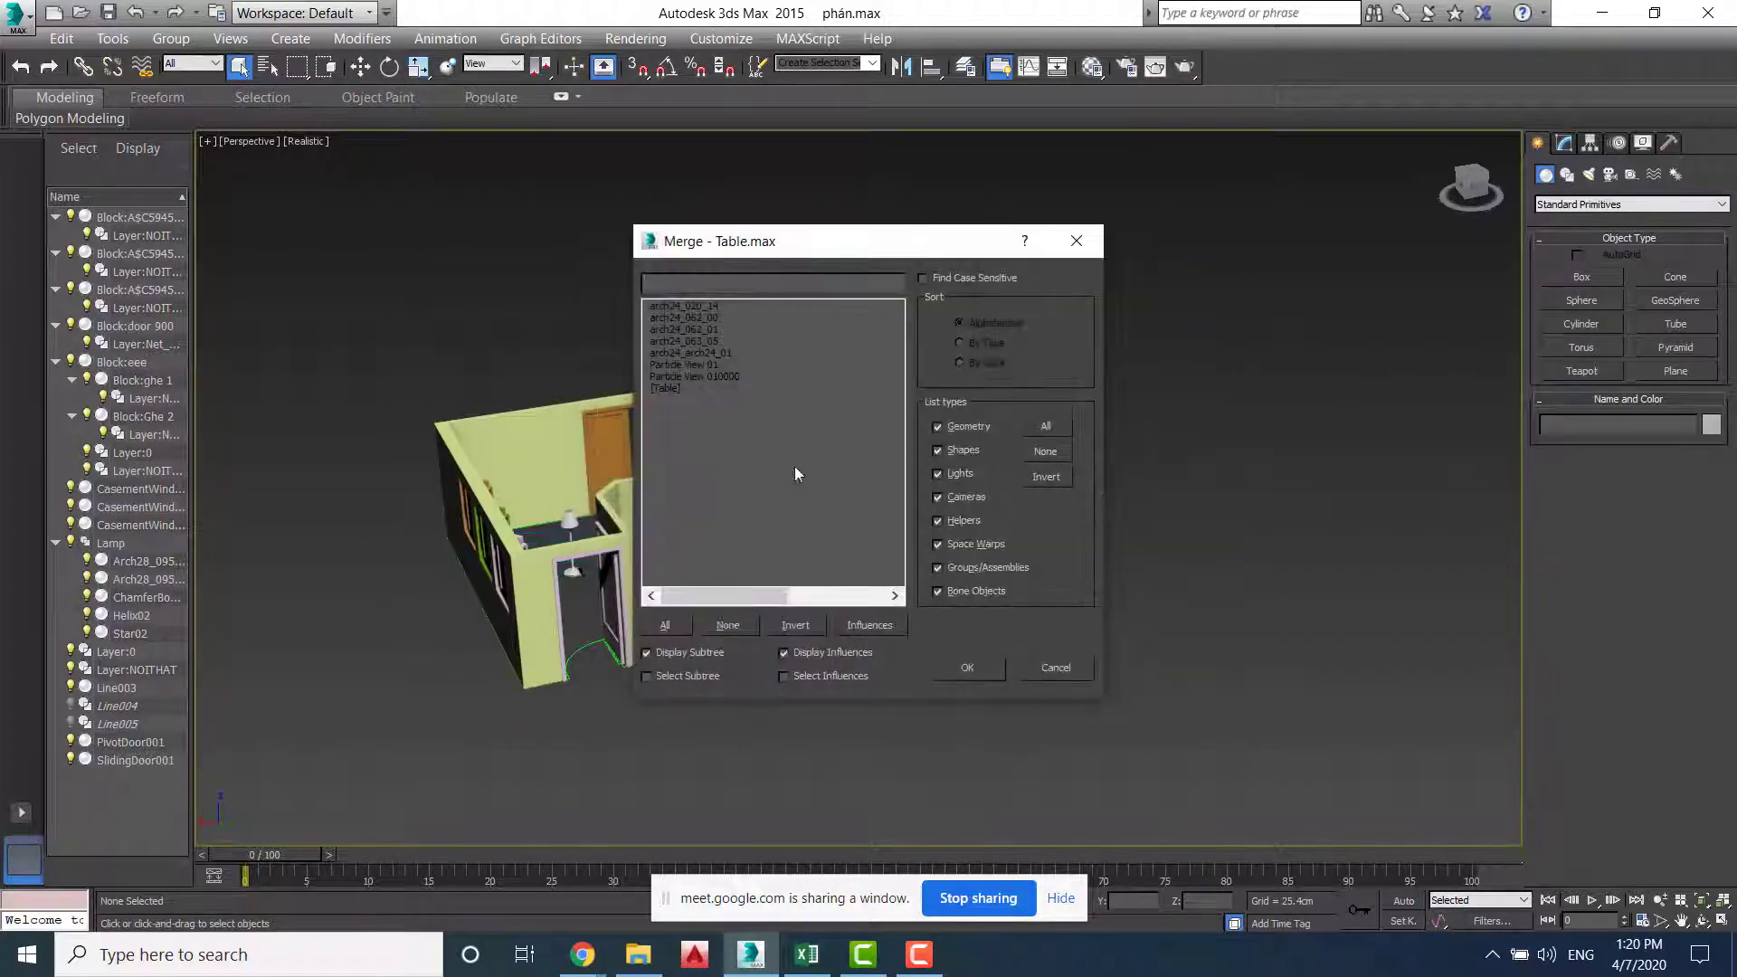
Merge all objects listed in Table.max, auto-renaming all duplicate objects and duplicate merged materials
left_click(683, 624)
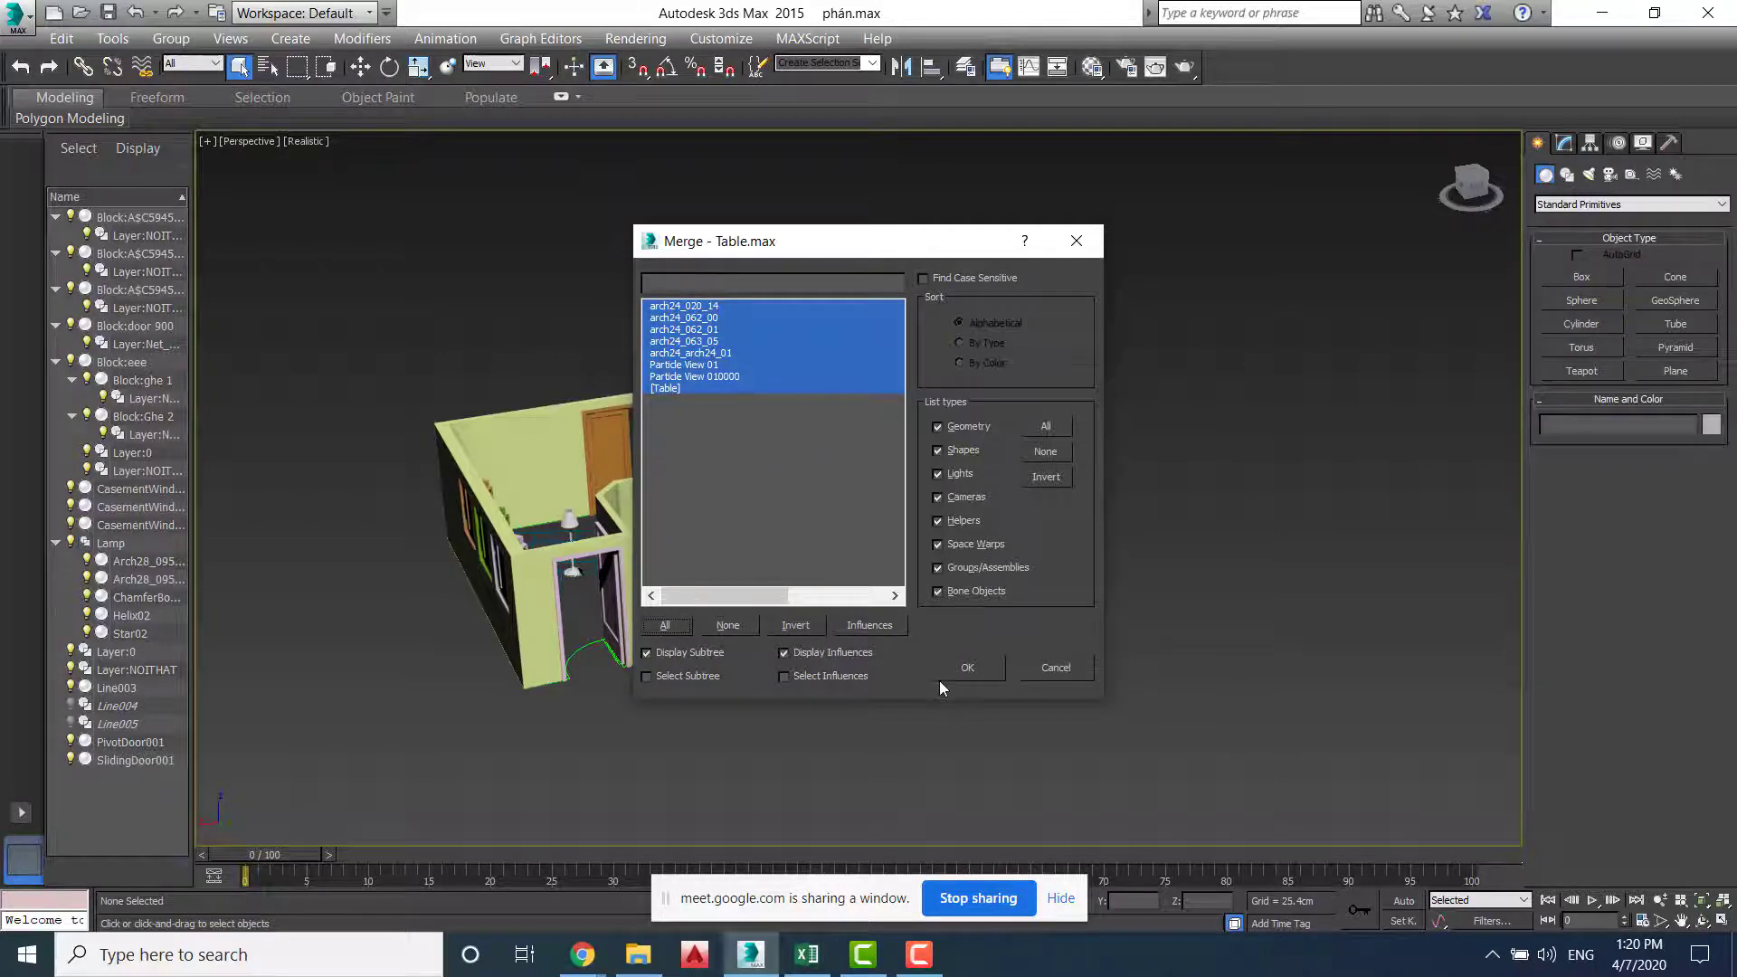
left_click(969, 669)
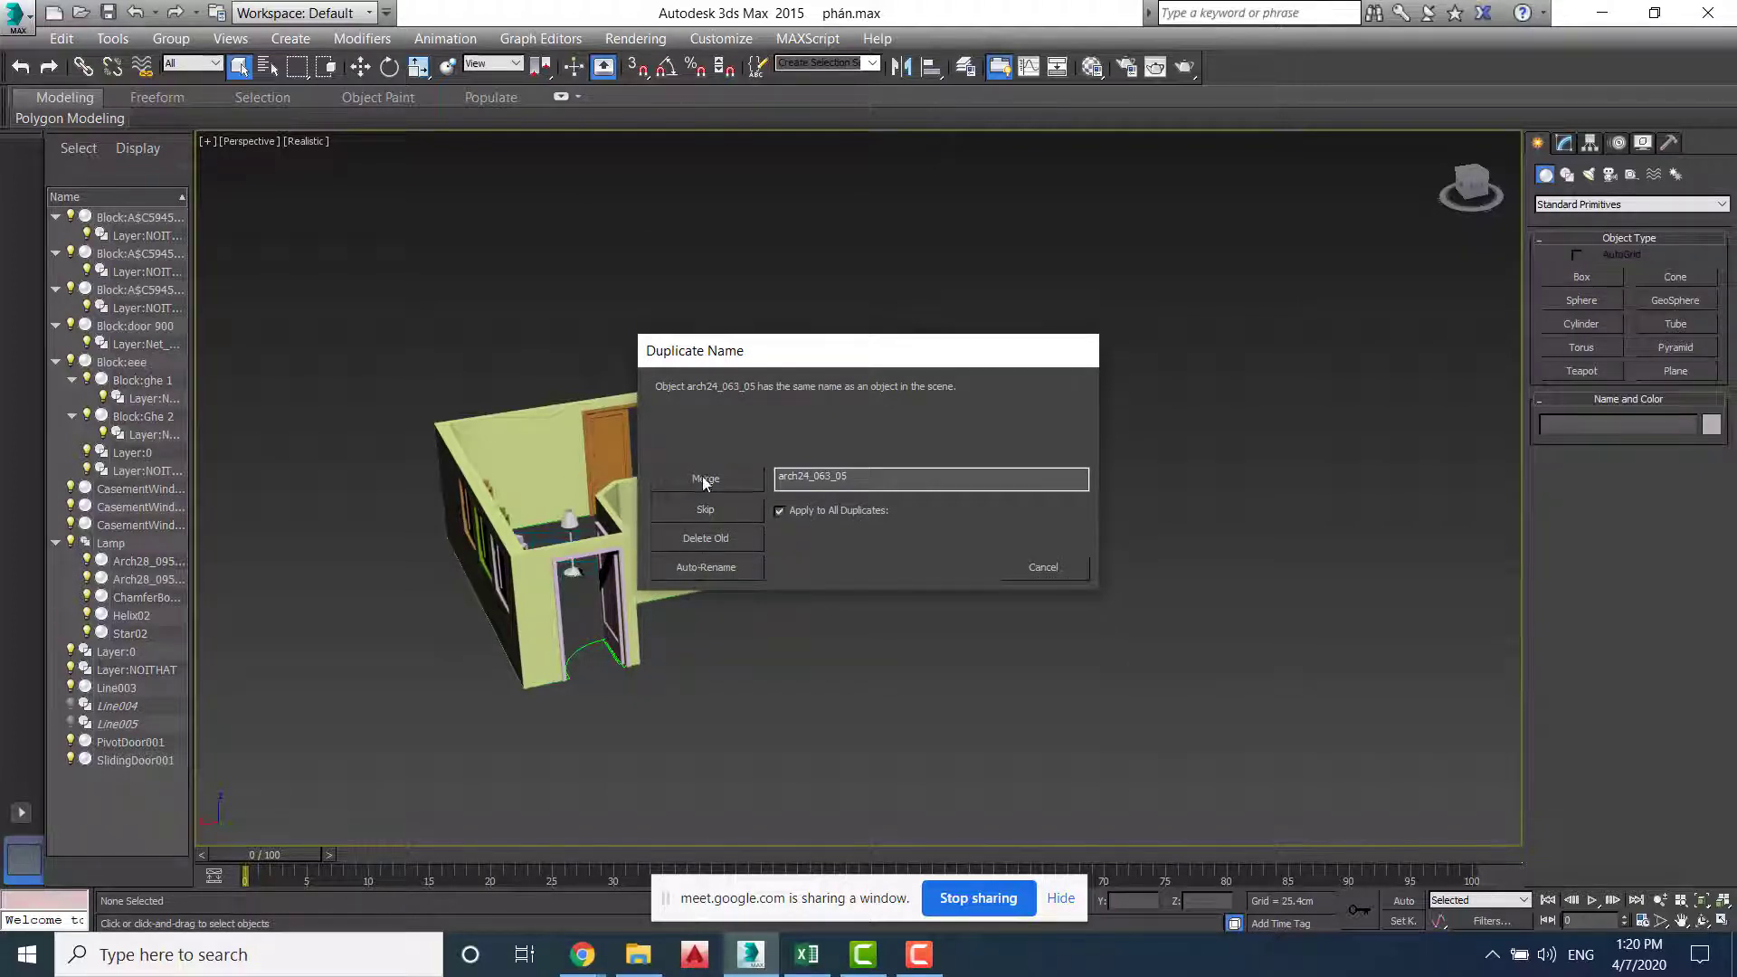
left_click(718, 567)
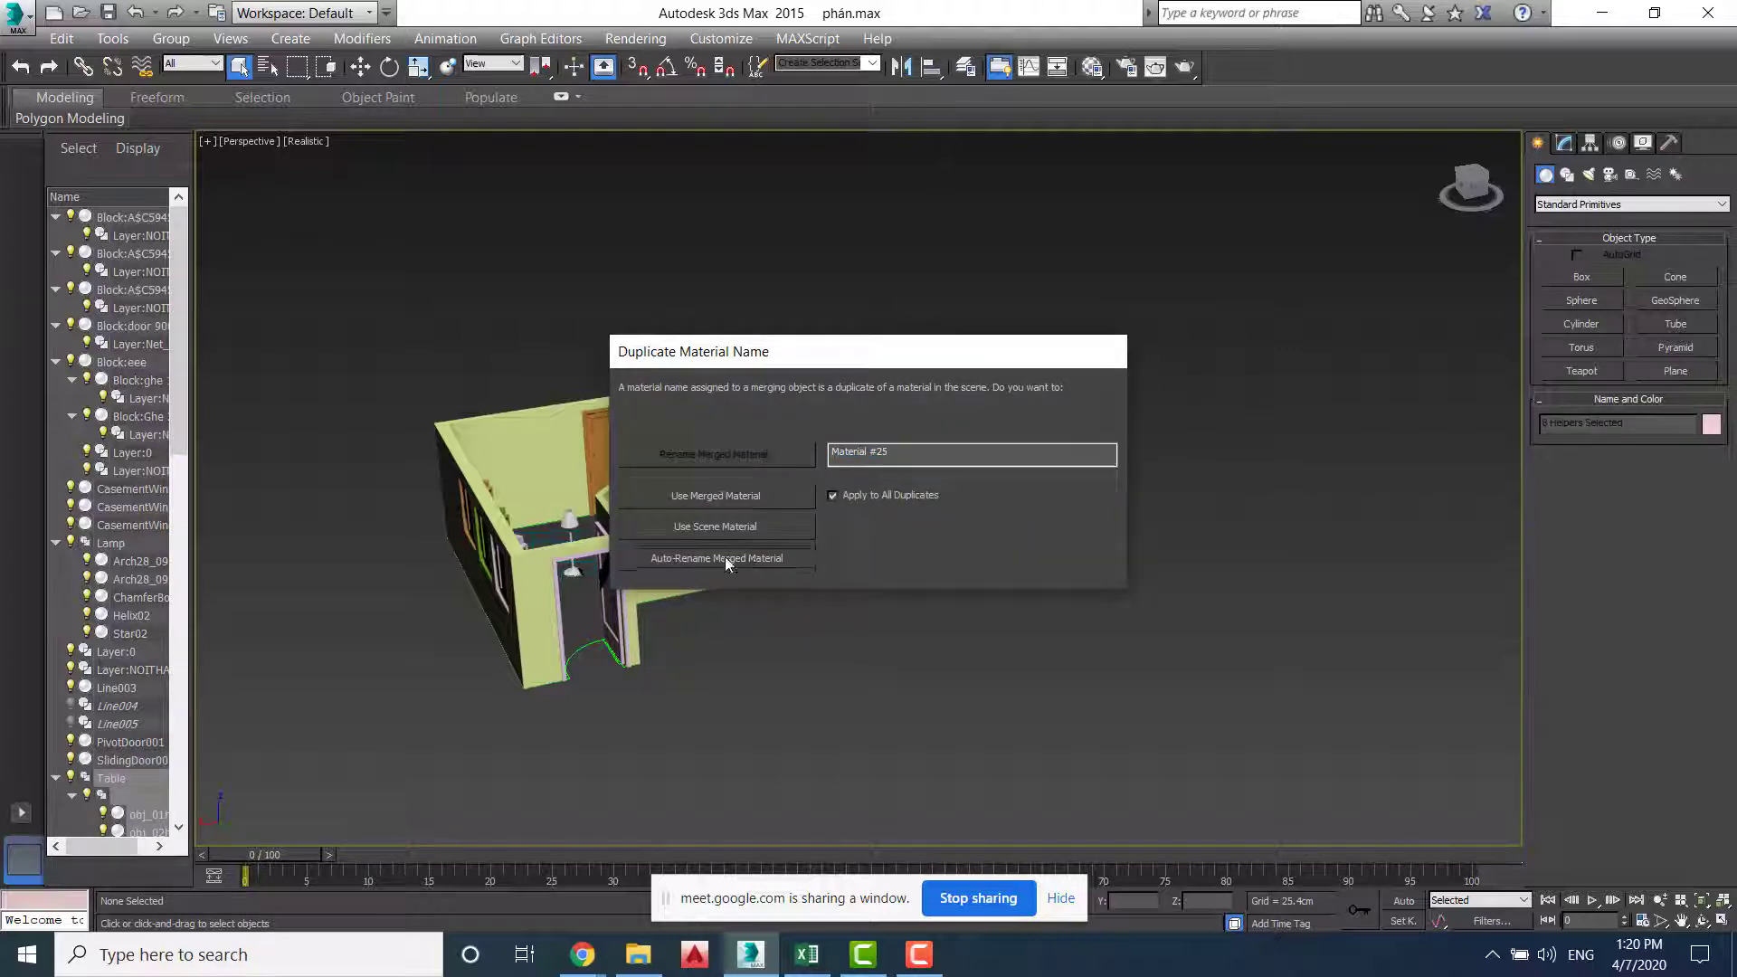
left_click(725, 556)
Move the merged table objects along the X axis into the room, onto the empty floor beside the furniture layout, and deselect them
scroll(715, 552, "down", 2)
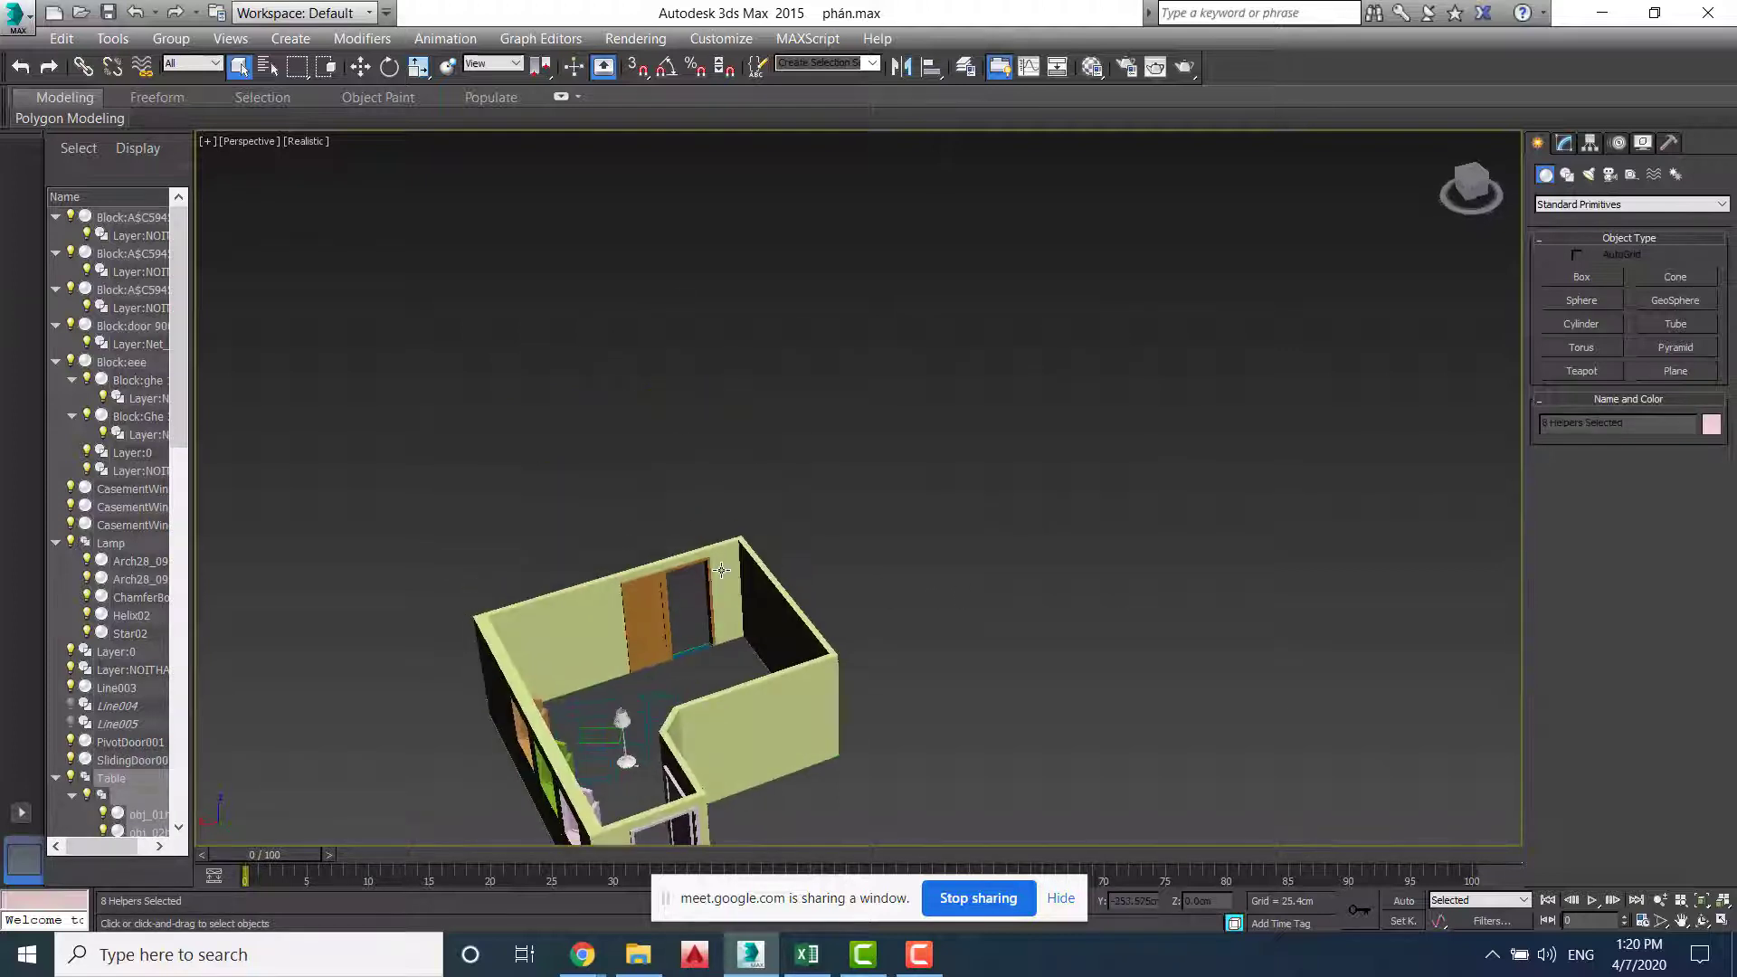
scroll(787, 418, "down", 3)
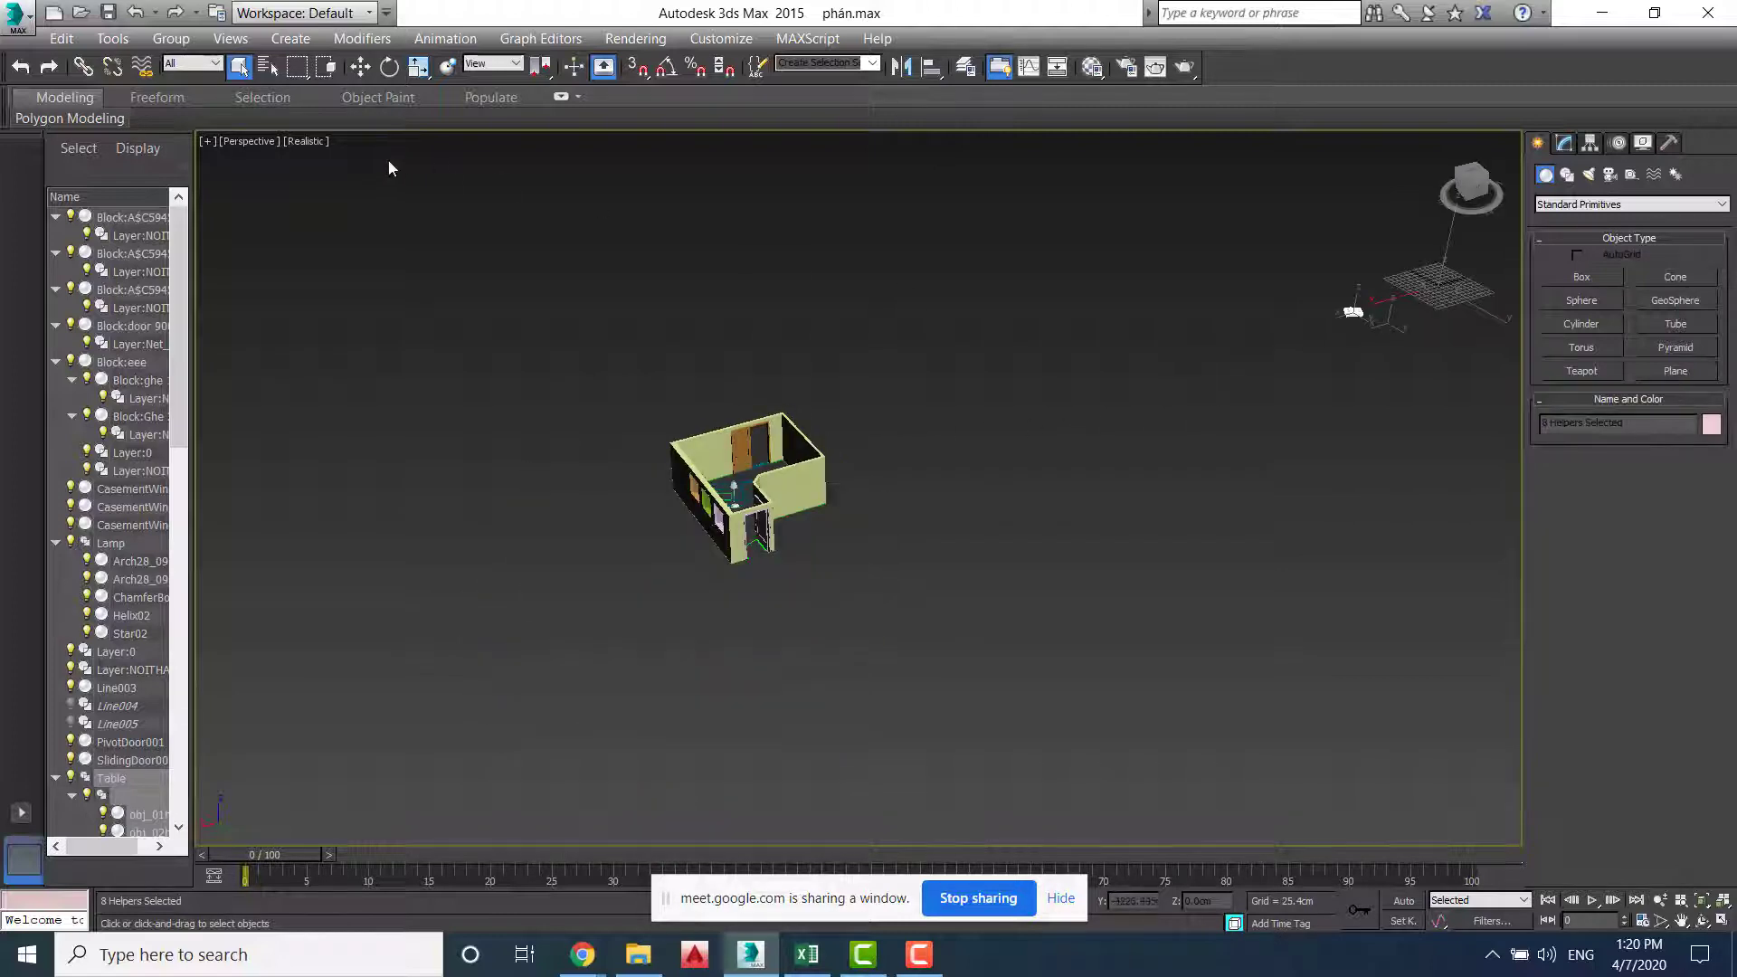
key("w")
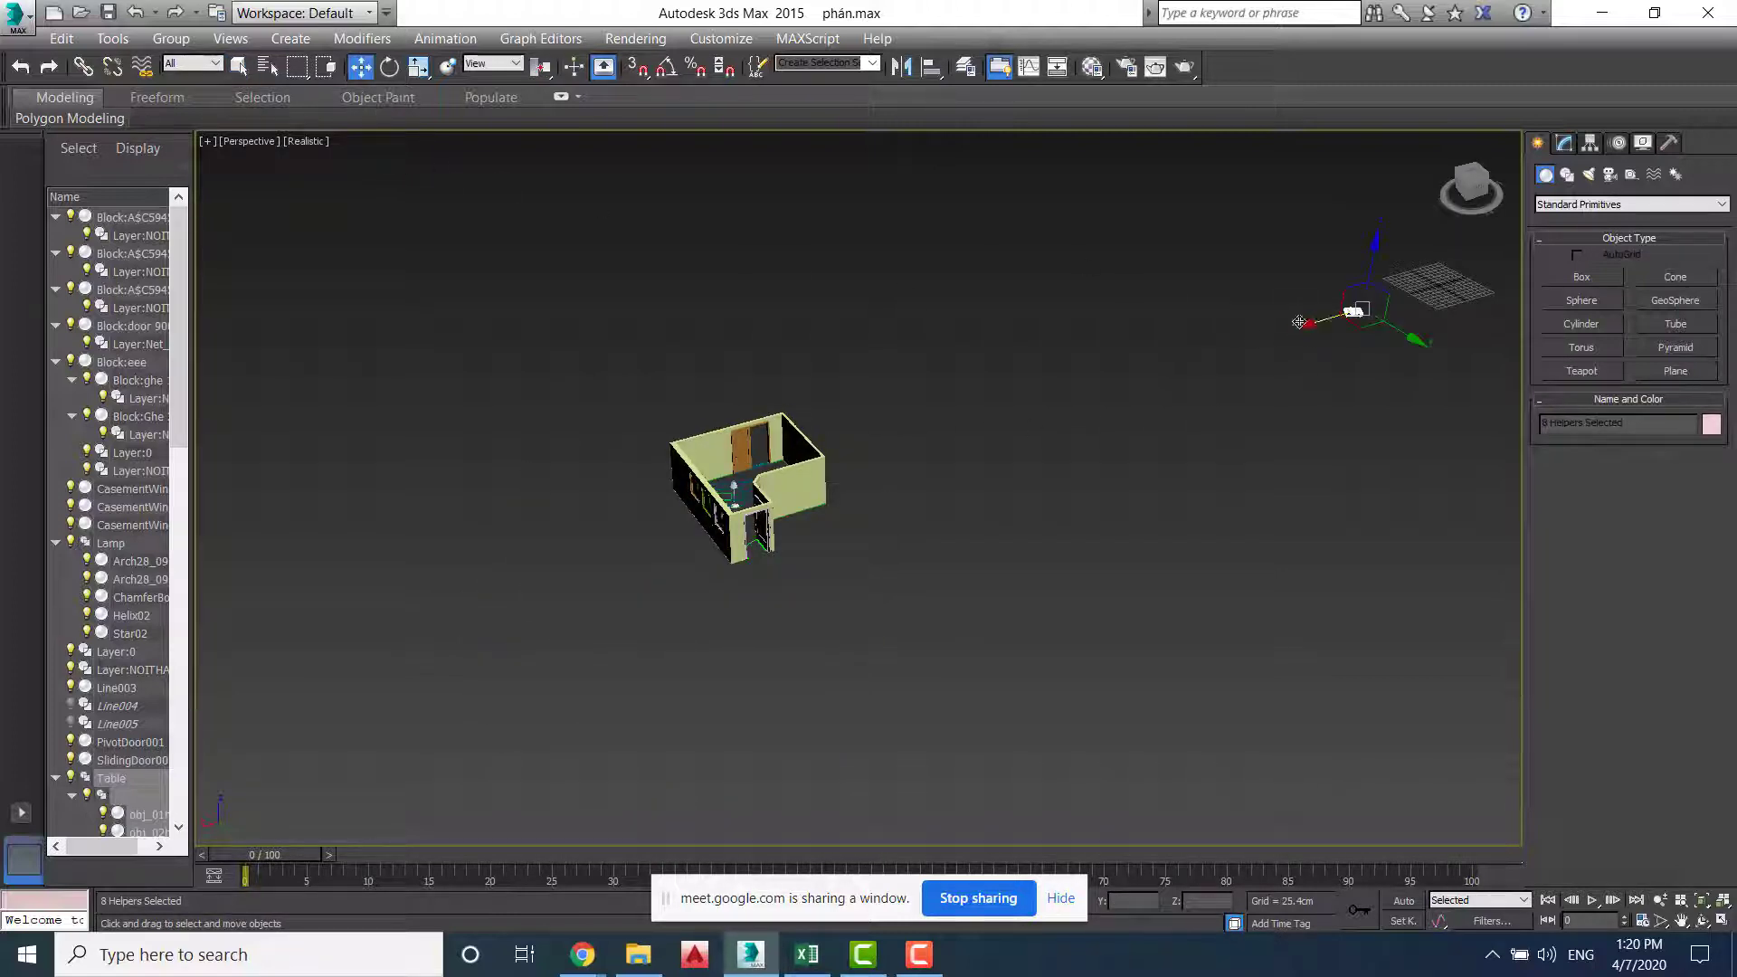
left_click_drag(1300, 322, 746, 468)
scroll(747, 468, "up", 2)
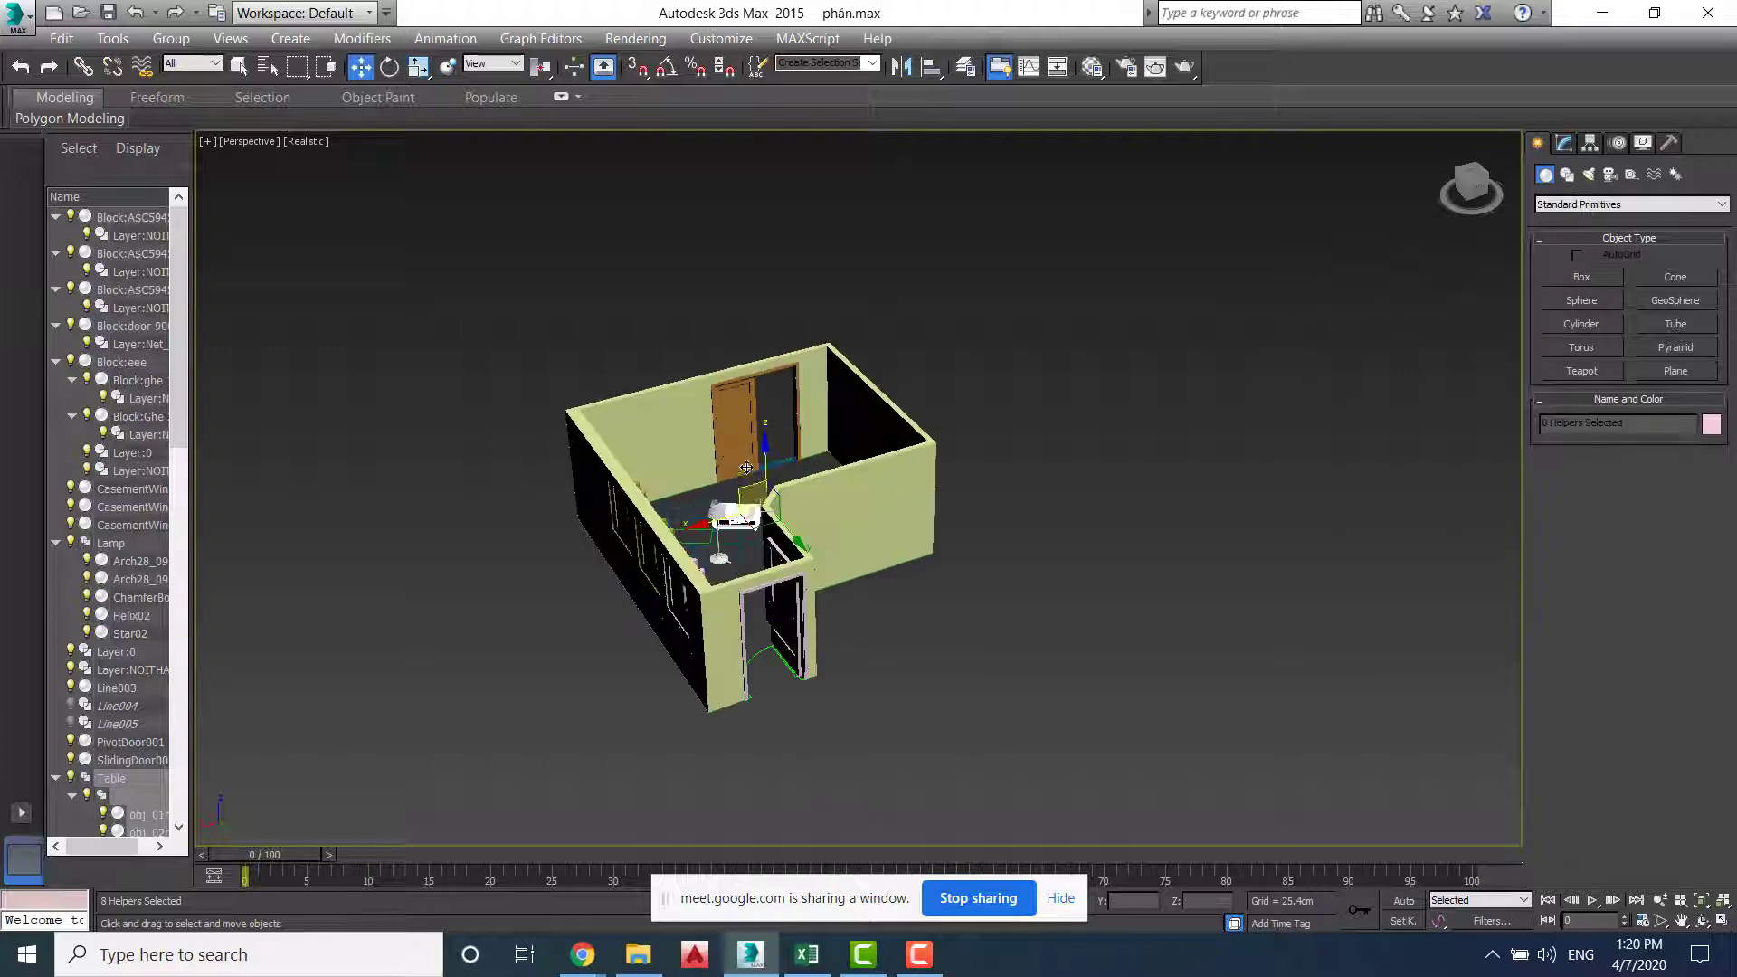
scroll(760, 574, "up", 6)
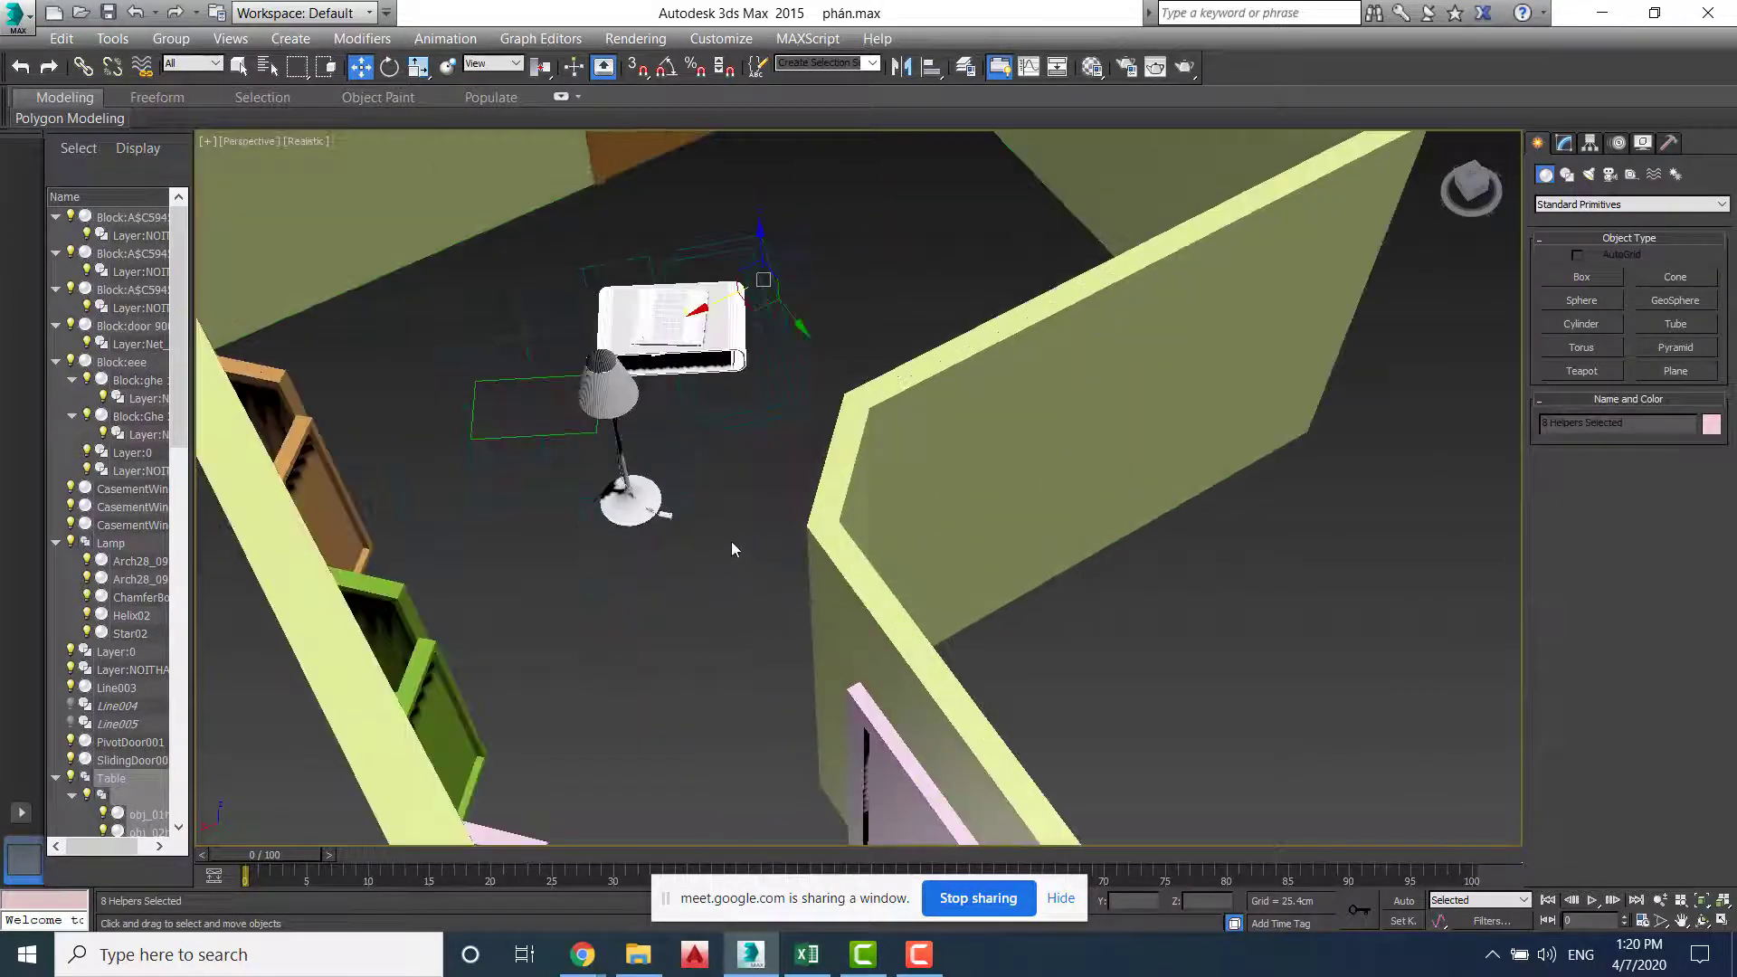
middle_click_drag(732, 541, 908, 609)
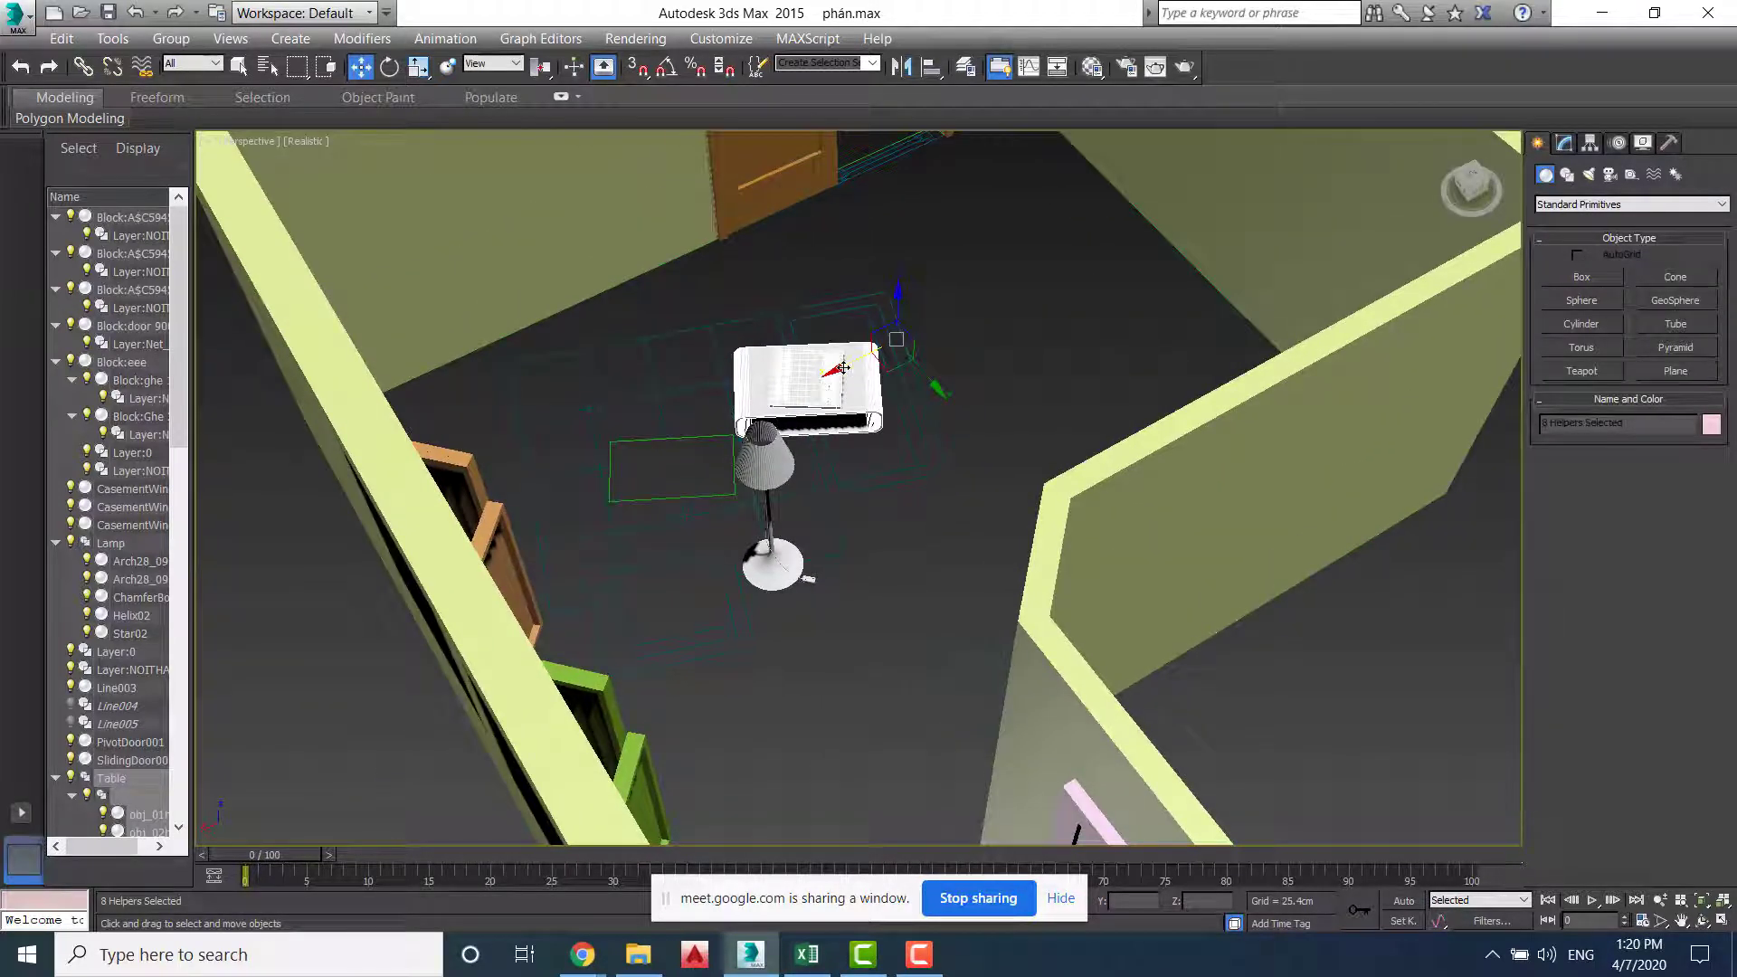
left_click_drag(844, 367, 1037, 274)
left_click(1032, 344)
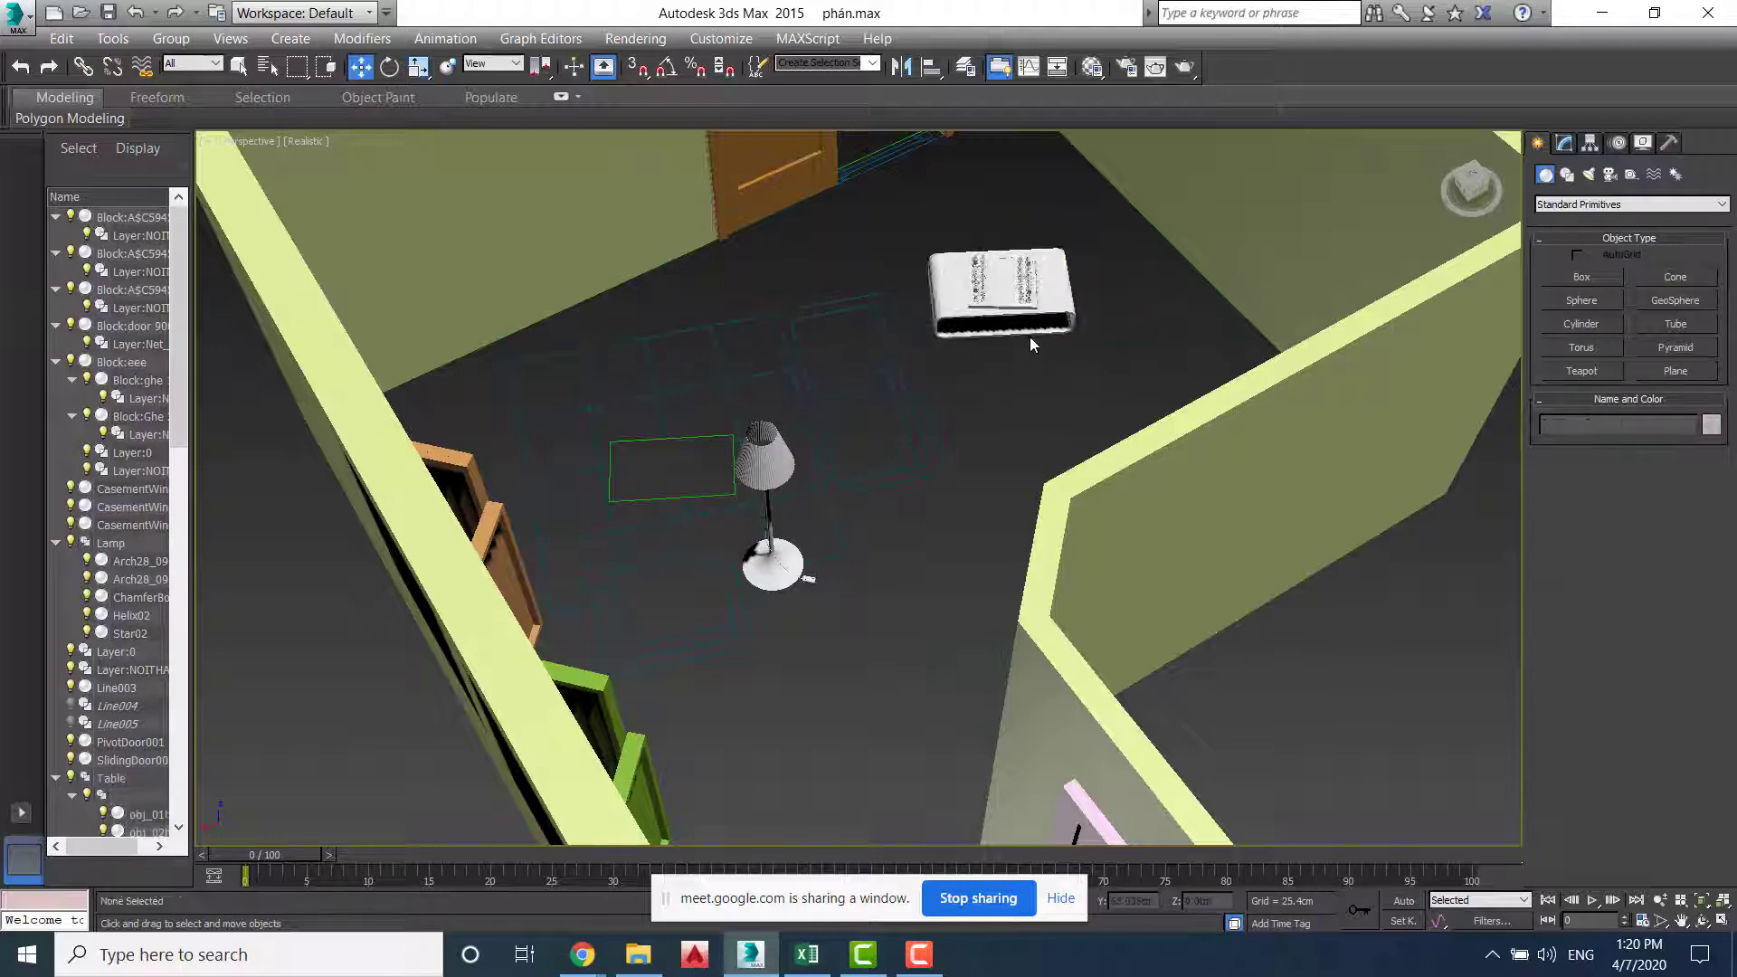
Select only the Table group and move it in the Top view onto the green rectangle of the furniture layout
mouse_move(1020, 317)
middle_mouse_down("alt")
mouse_move(1023, 290)
mouse_move(1018, 327)
middle_mouse_up("alt")
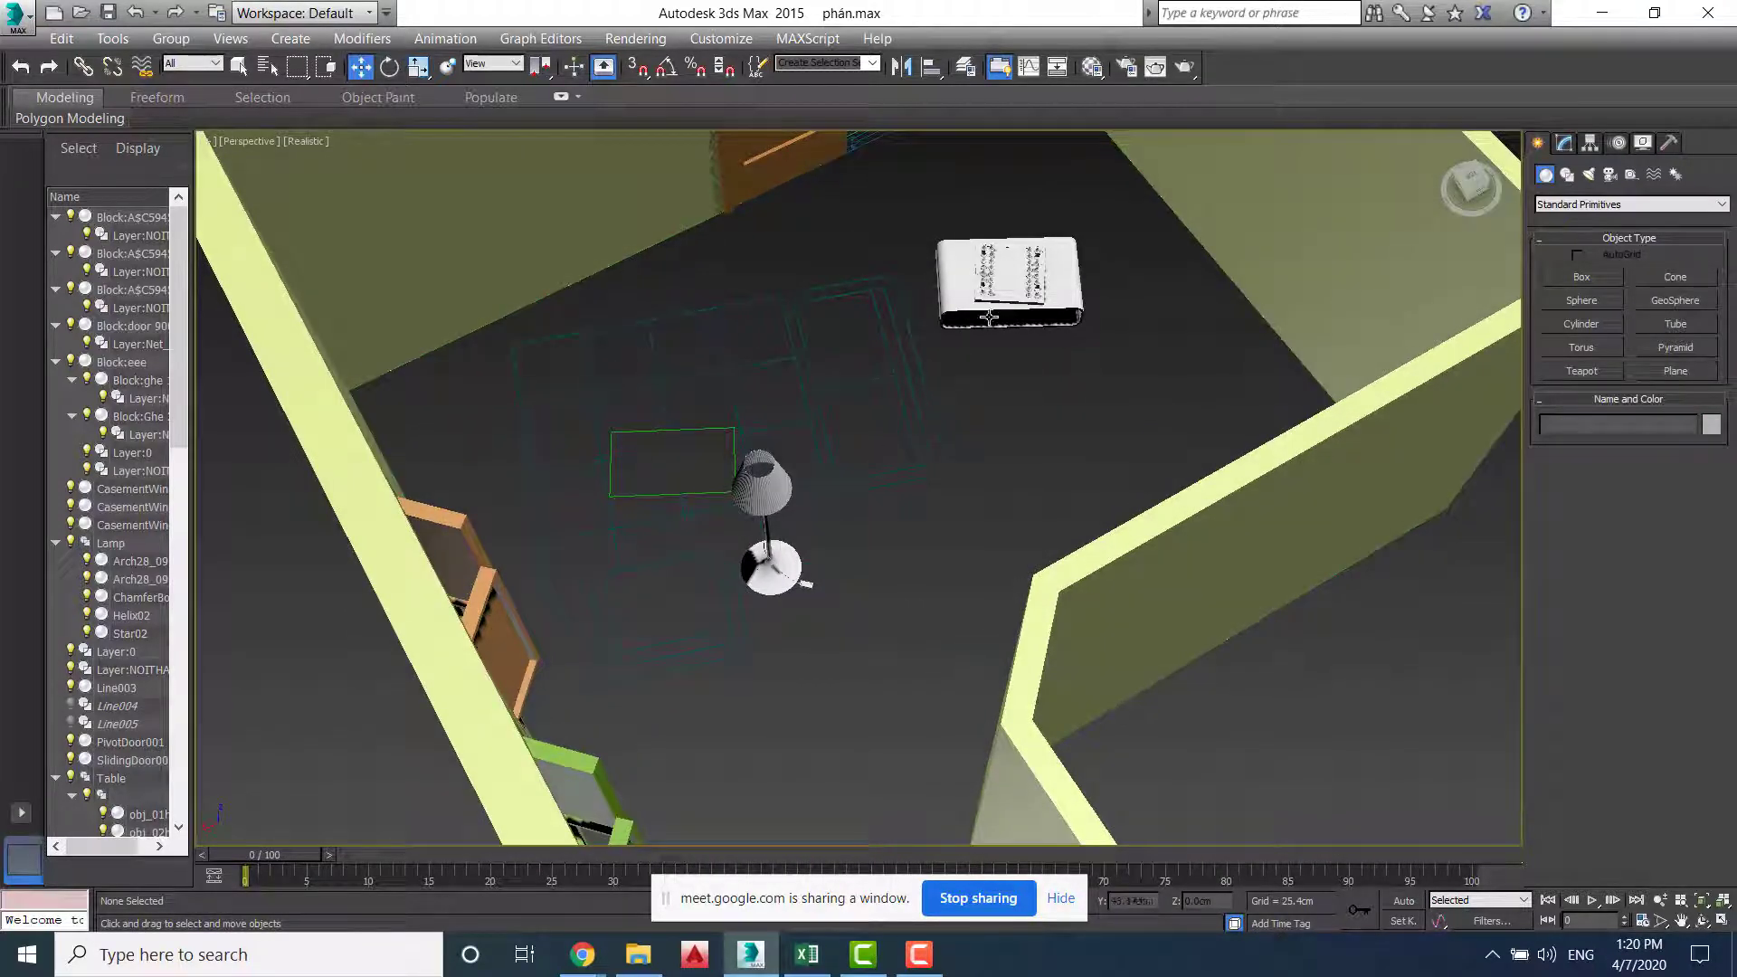
middle_click_drag(864, 344, 1026, 390, "alt")
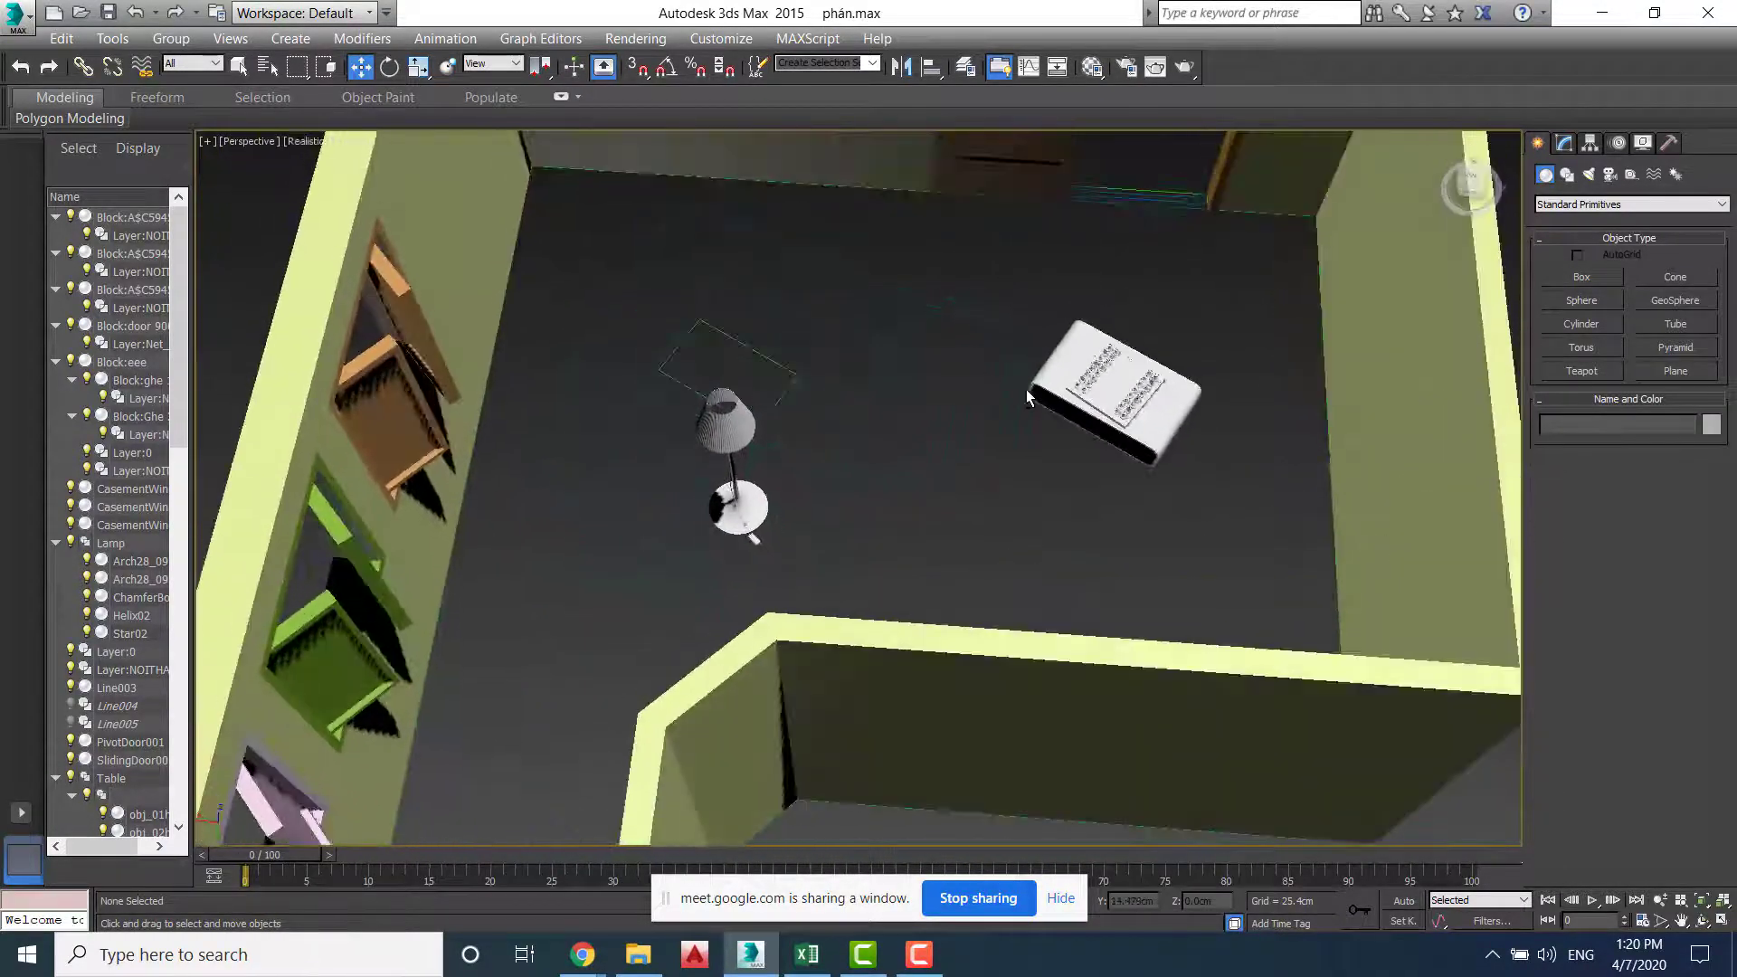
scroll(1098, 409, "up", 4)
mouse_move(1164, 471)
middle_mouse_down("alt")
mouse_move(1195, 426)
mouse_move(1225, 418)
mouse_move(1180, 477)
middle_mouse_up("alt")
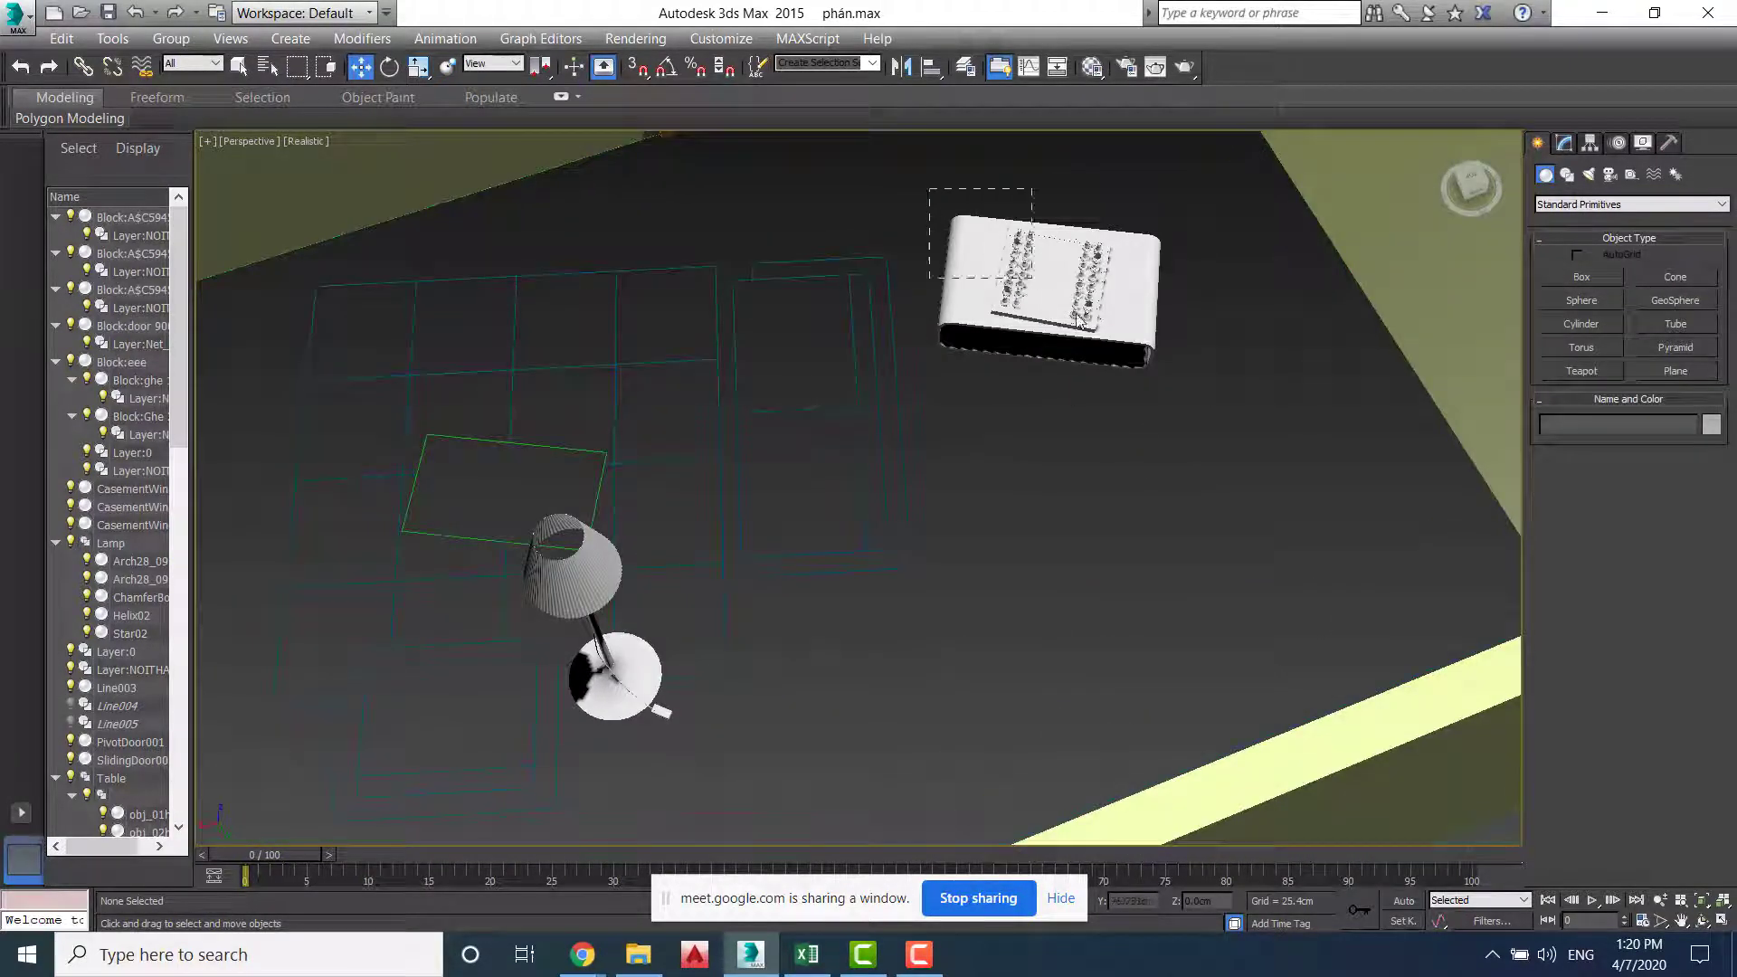
left_click_drag(1197, 420, 1197, 420)
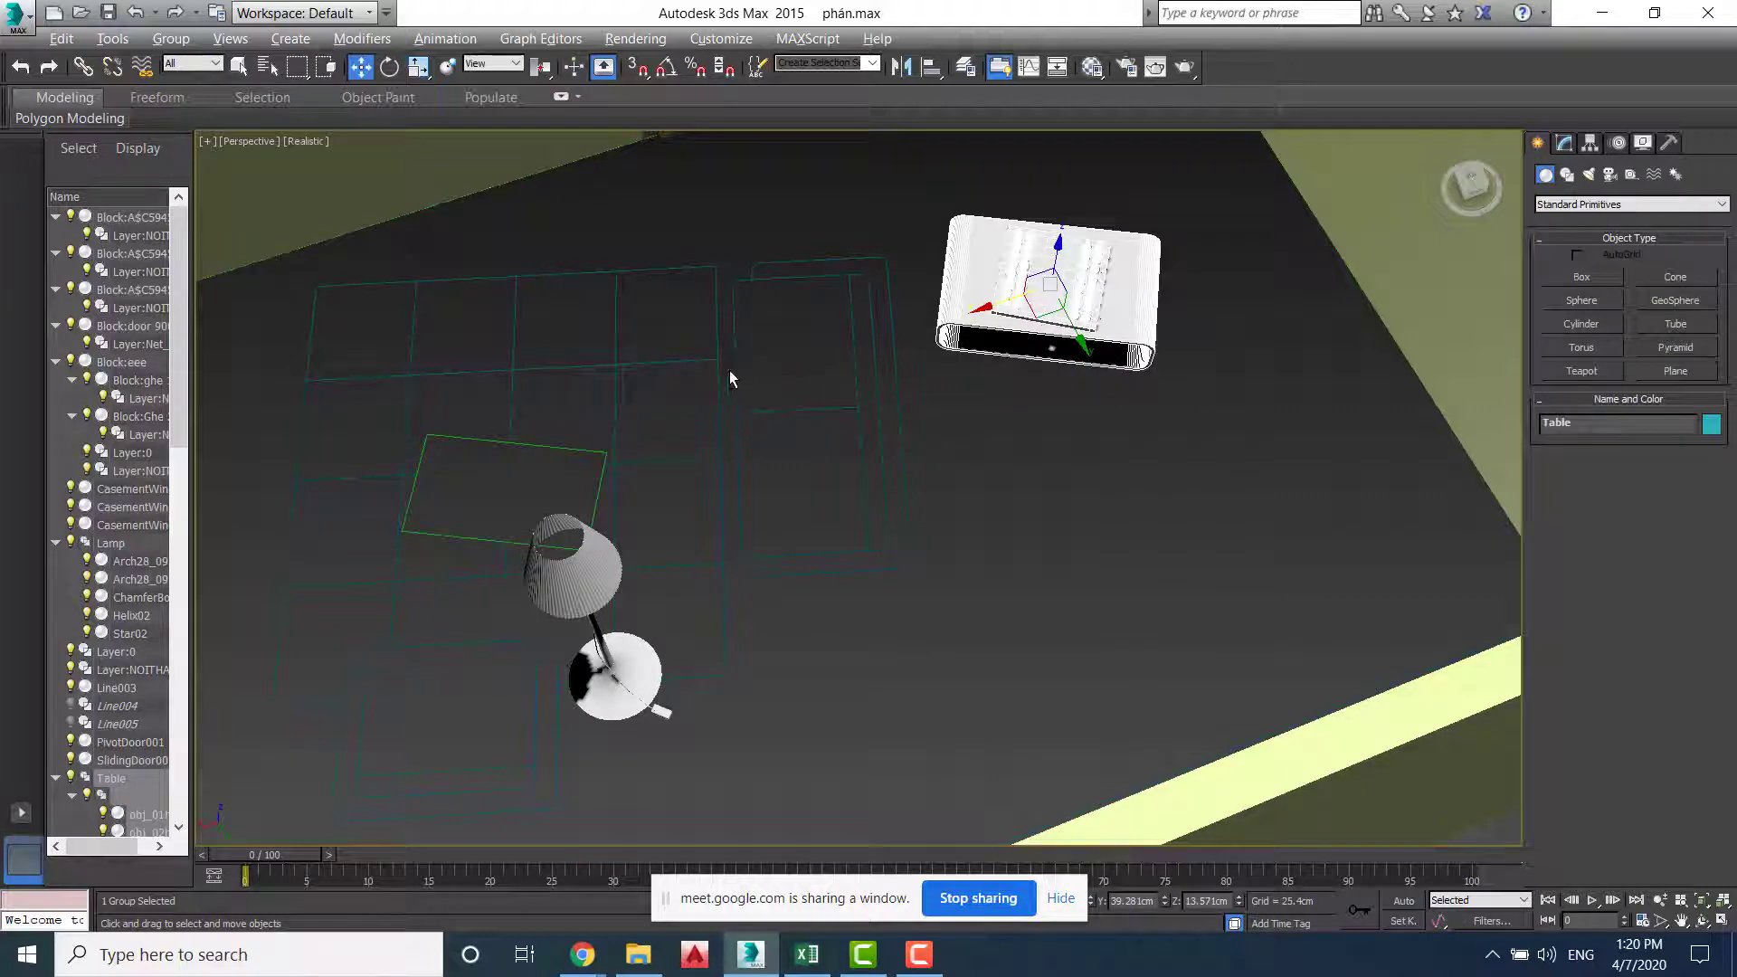
key("alt+w")
scroll(600, 361, "up", 3)
key("alt+w")
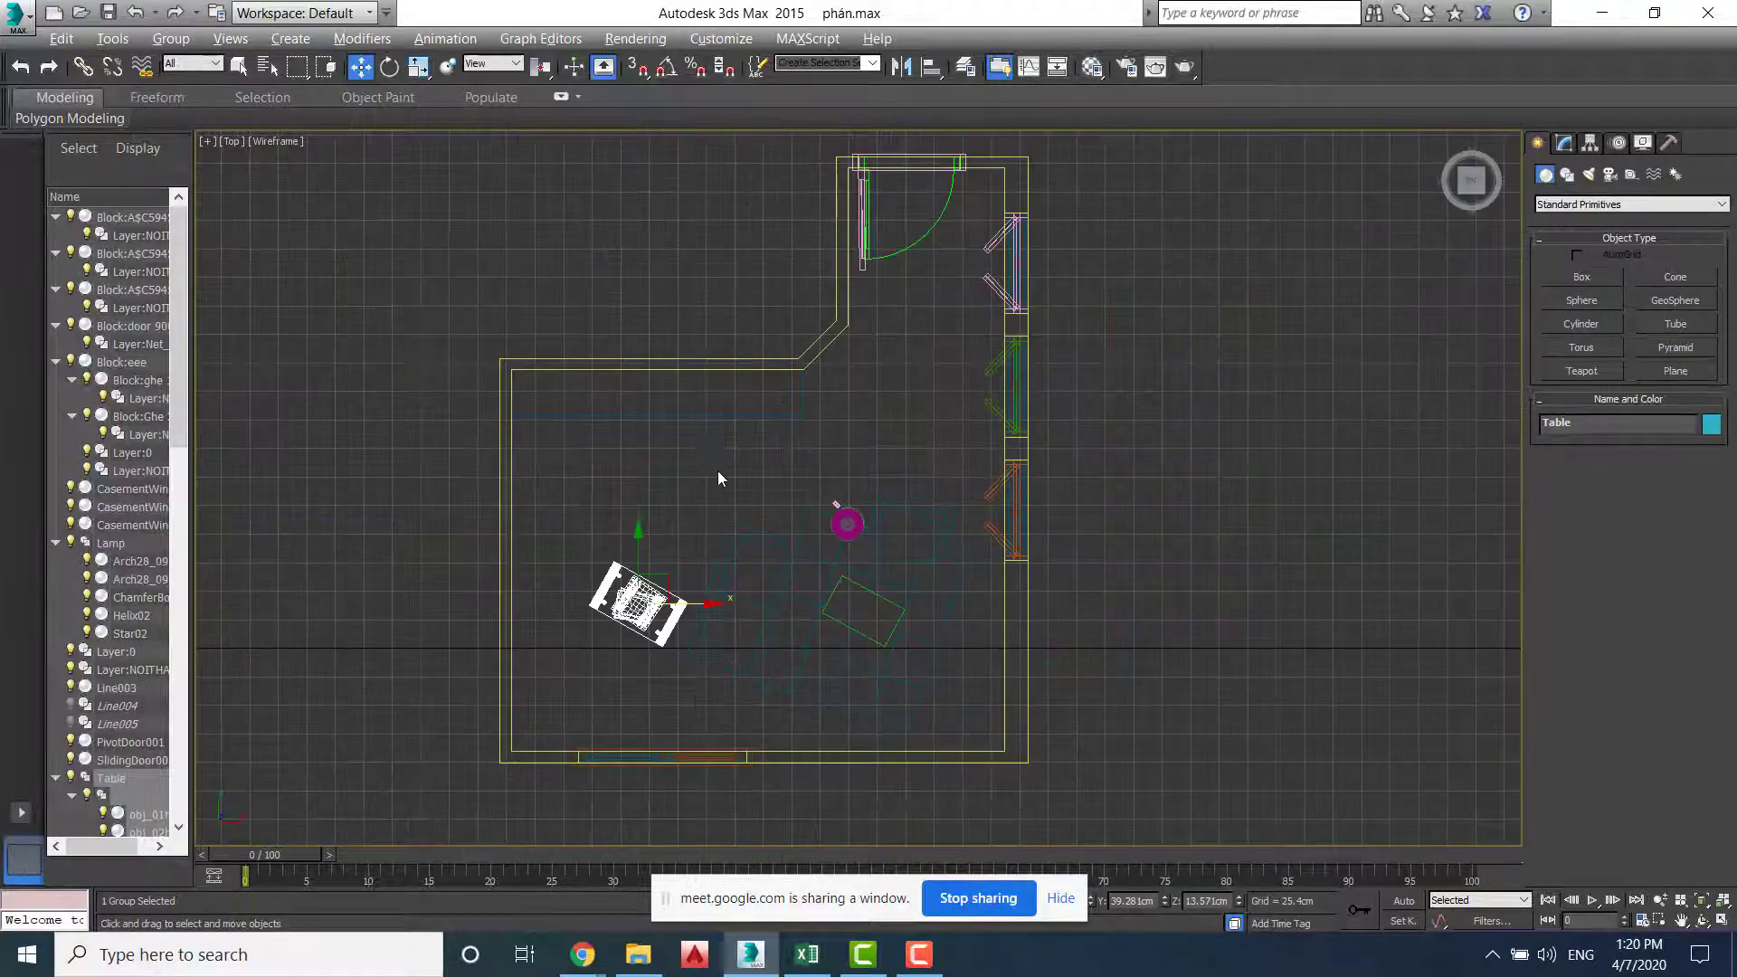
scroll(719, 478, "up", 3)
middle_click_drag(706, 728, 548, 534)
left_click_drag(442, 516, 883, 520)
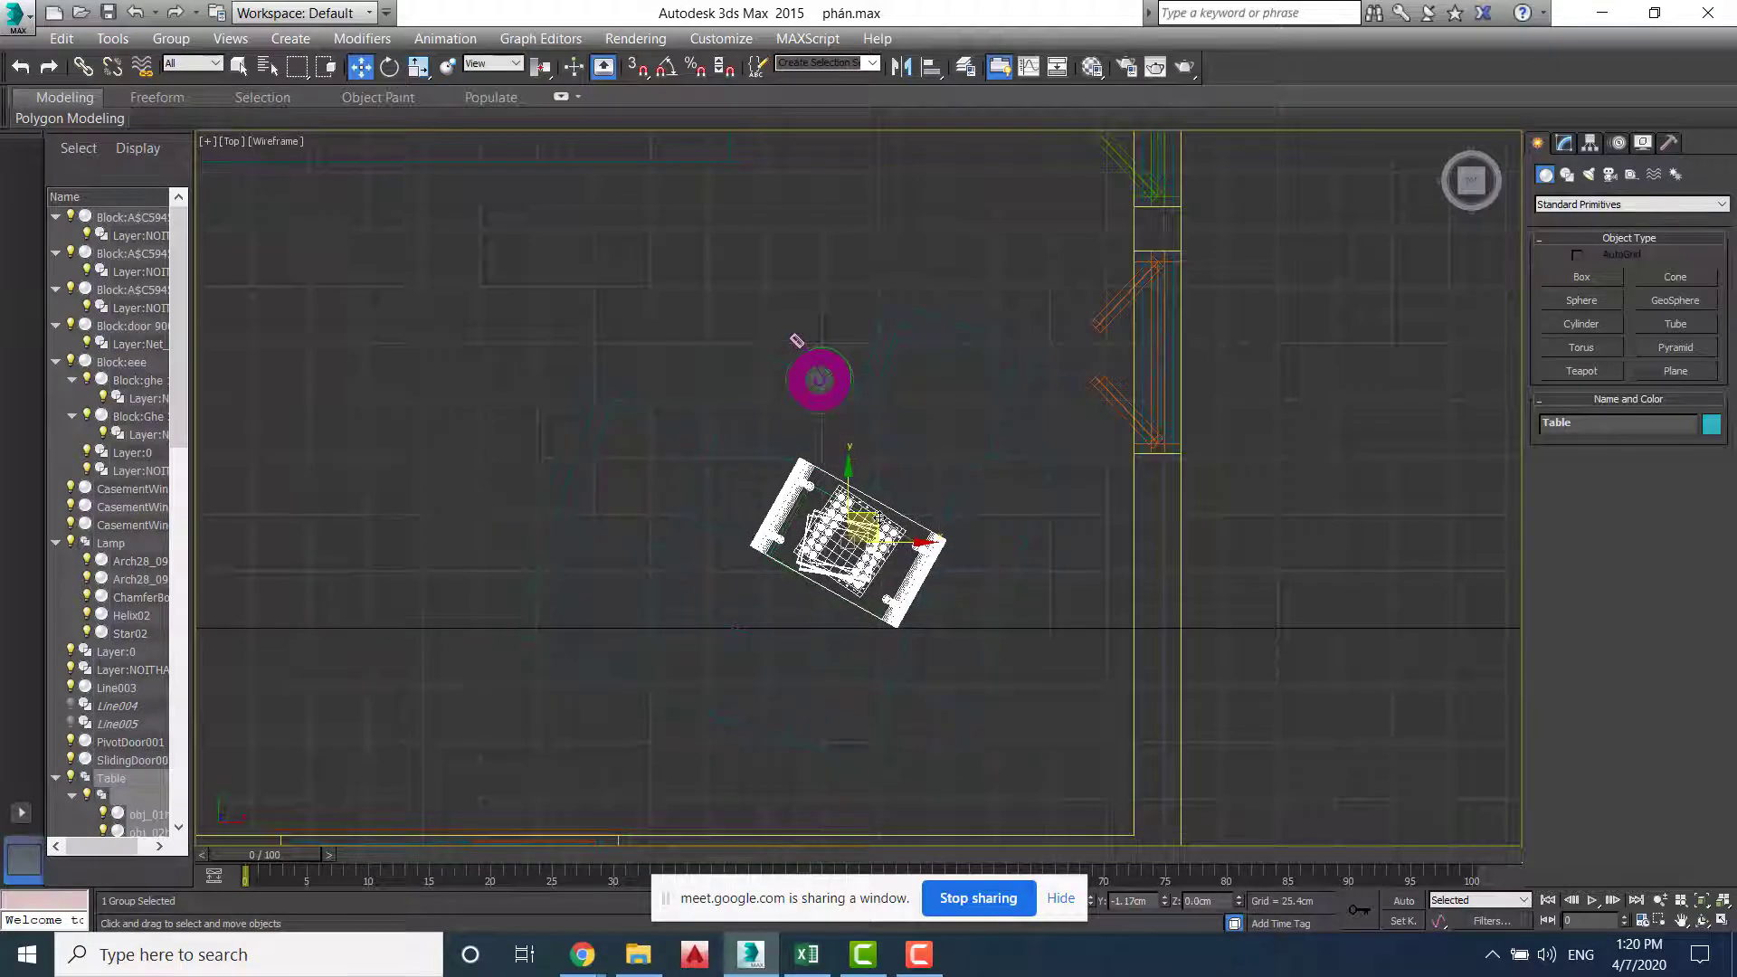
key("alt+w")
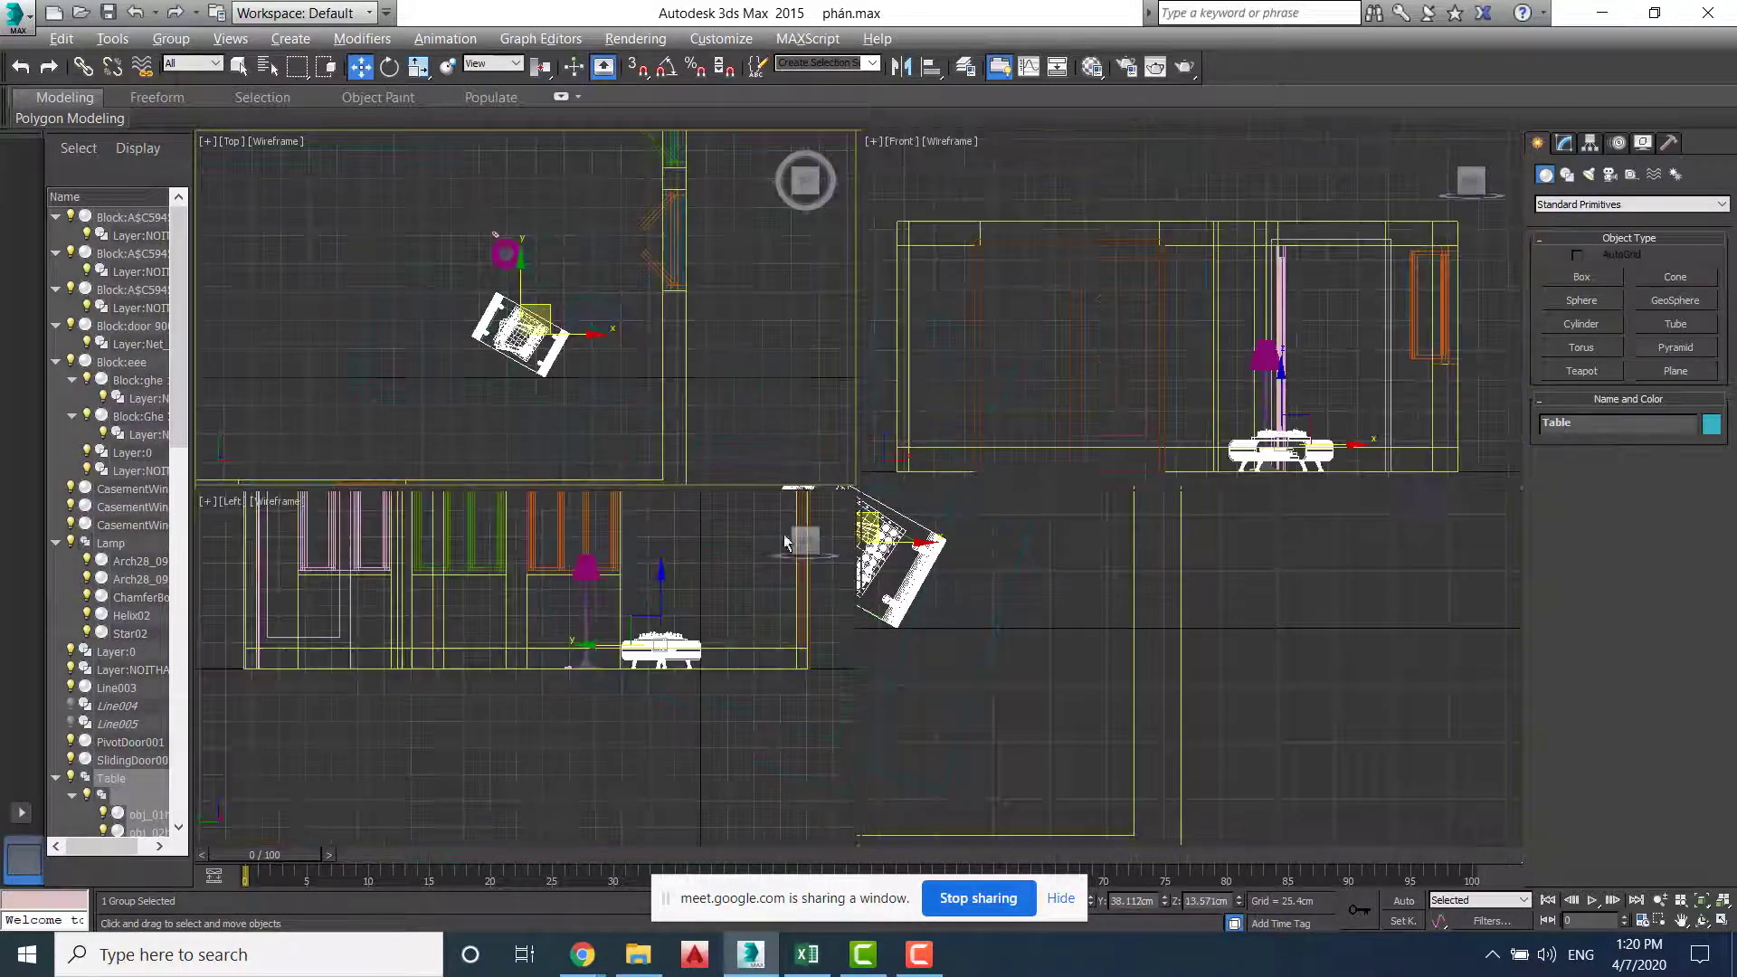
Deselect the Table group and check its placement beside the lamp in the Perspective view
left_click(1319, 620)
key("alt+w")
scroll(1148, 603, "down", 6)
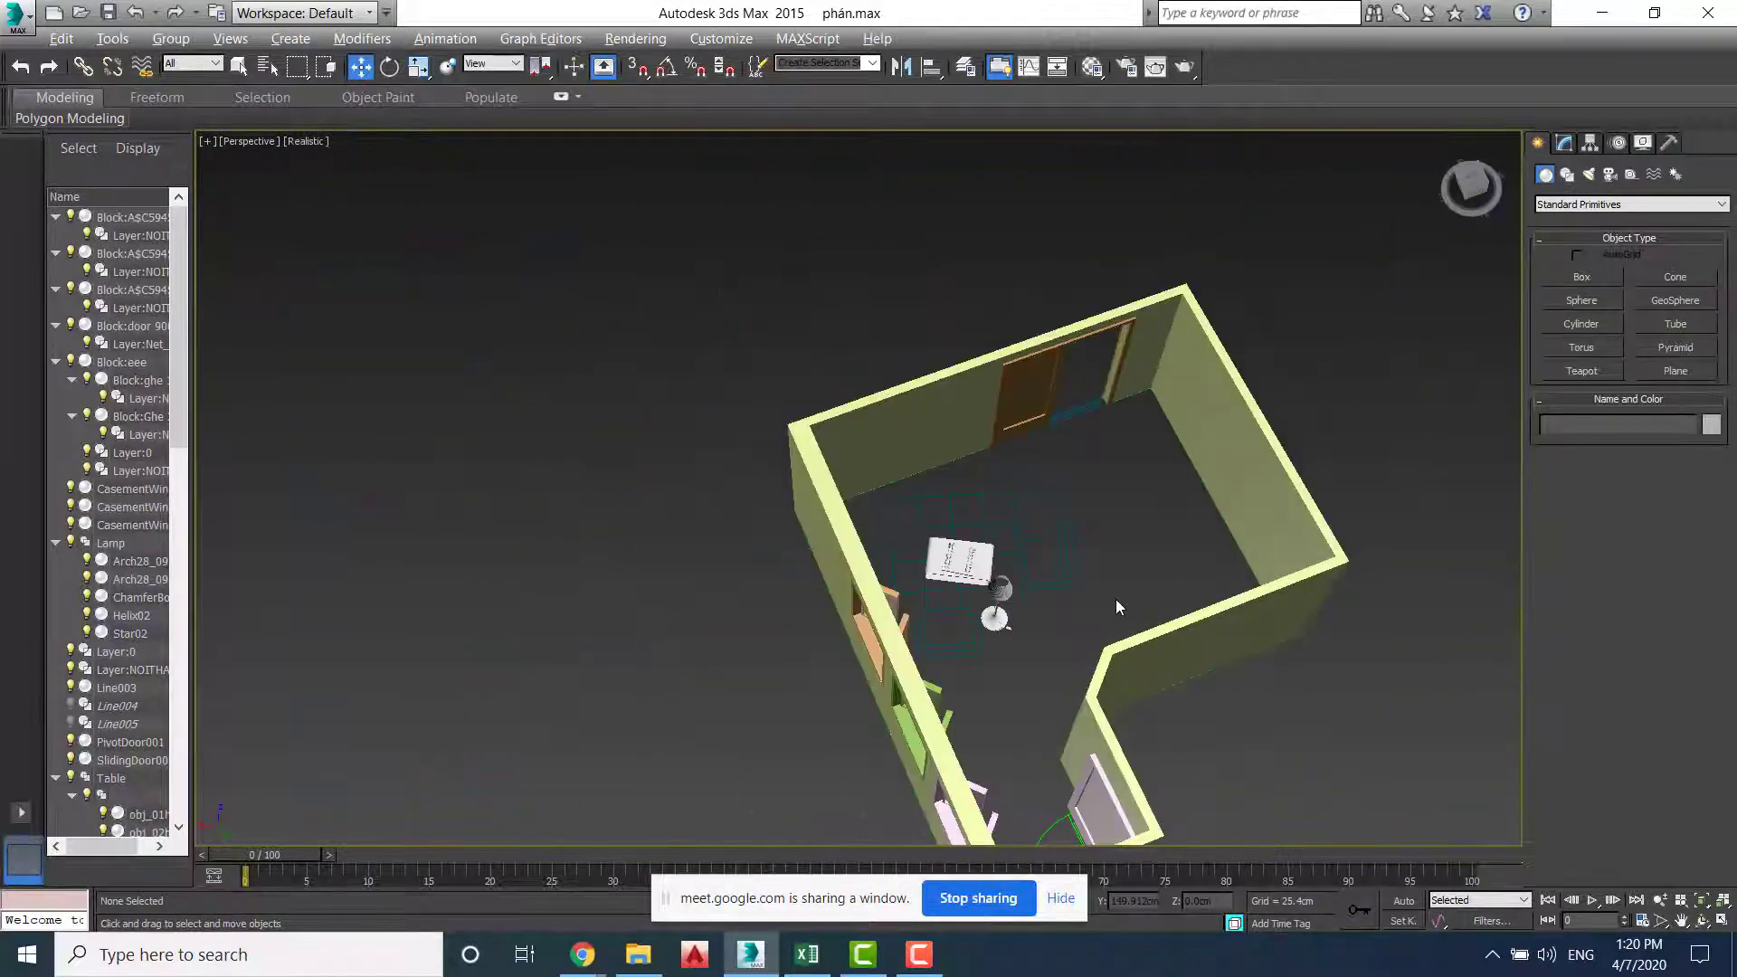
middle_click_drag(1115, 599, 990, 579, "alt")
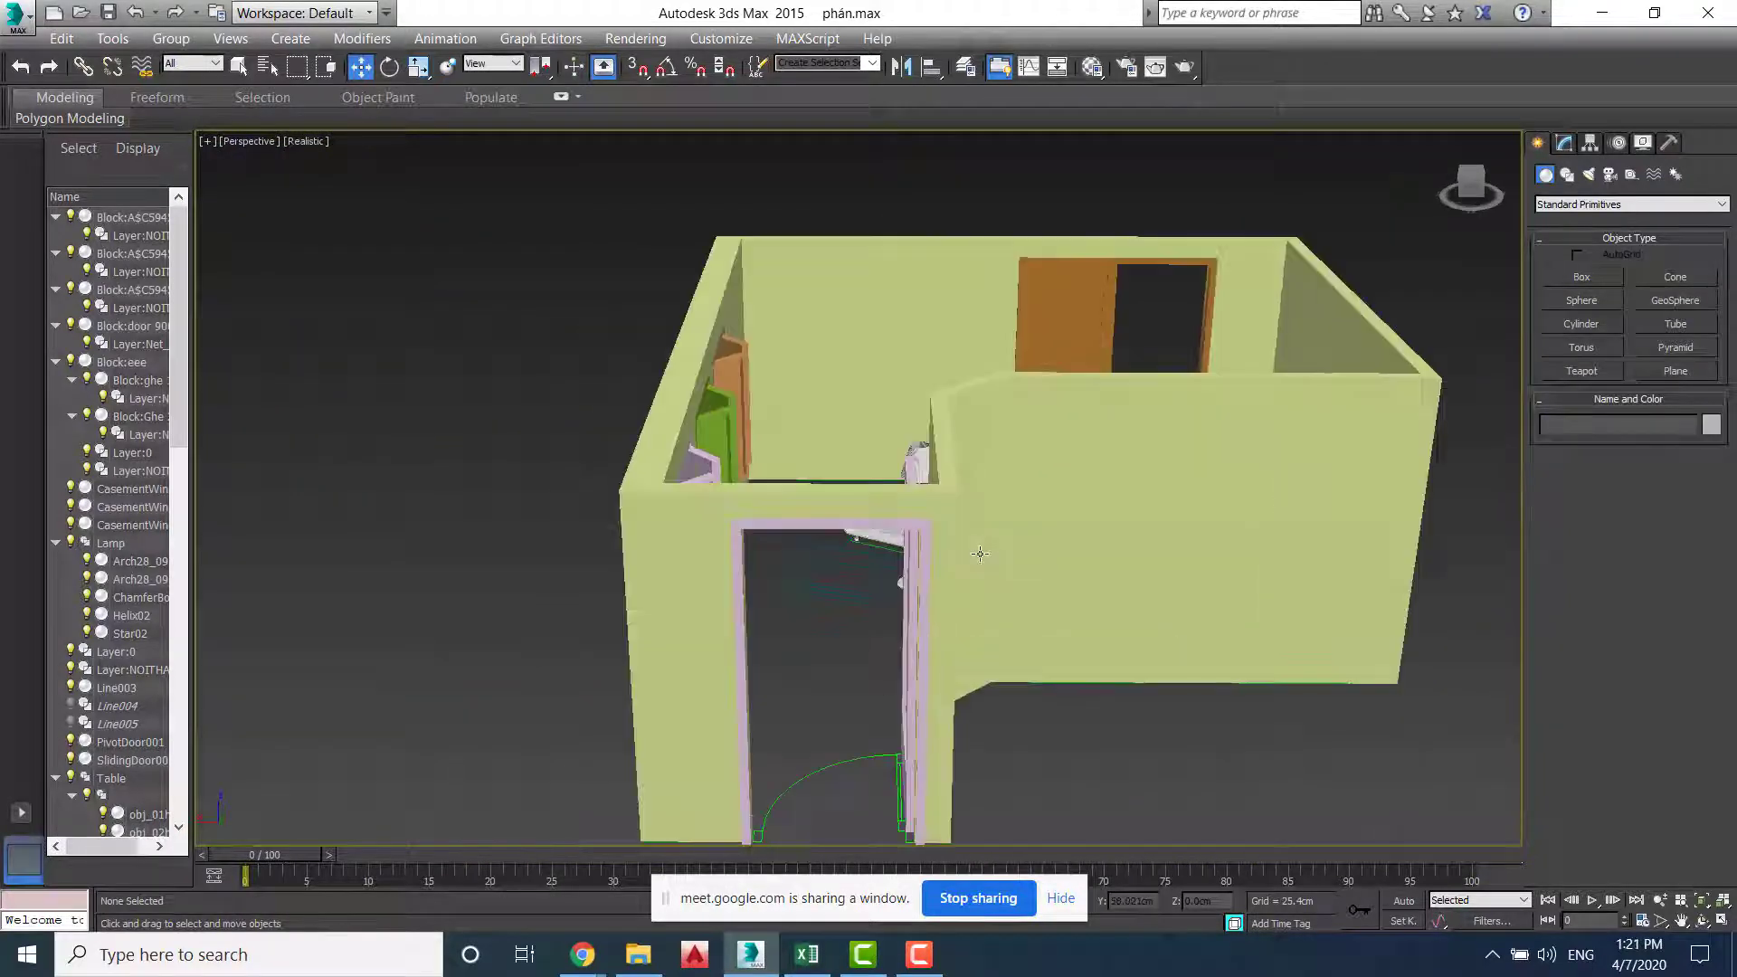
scroll(991, 579, "up", 6)
middle_click_drag(950, 654, 1018, 699)
scroll(888, 557, "down", 8)
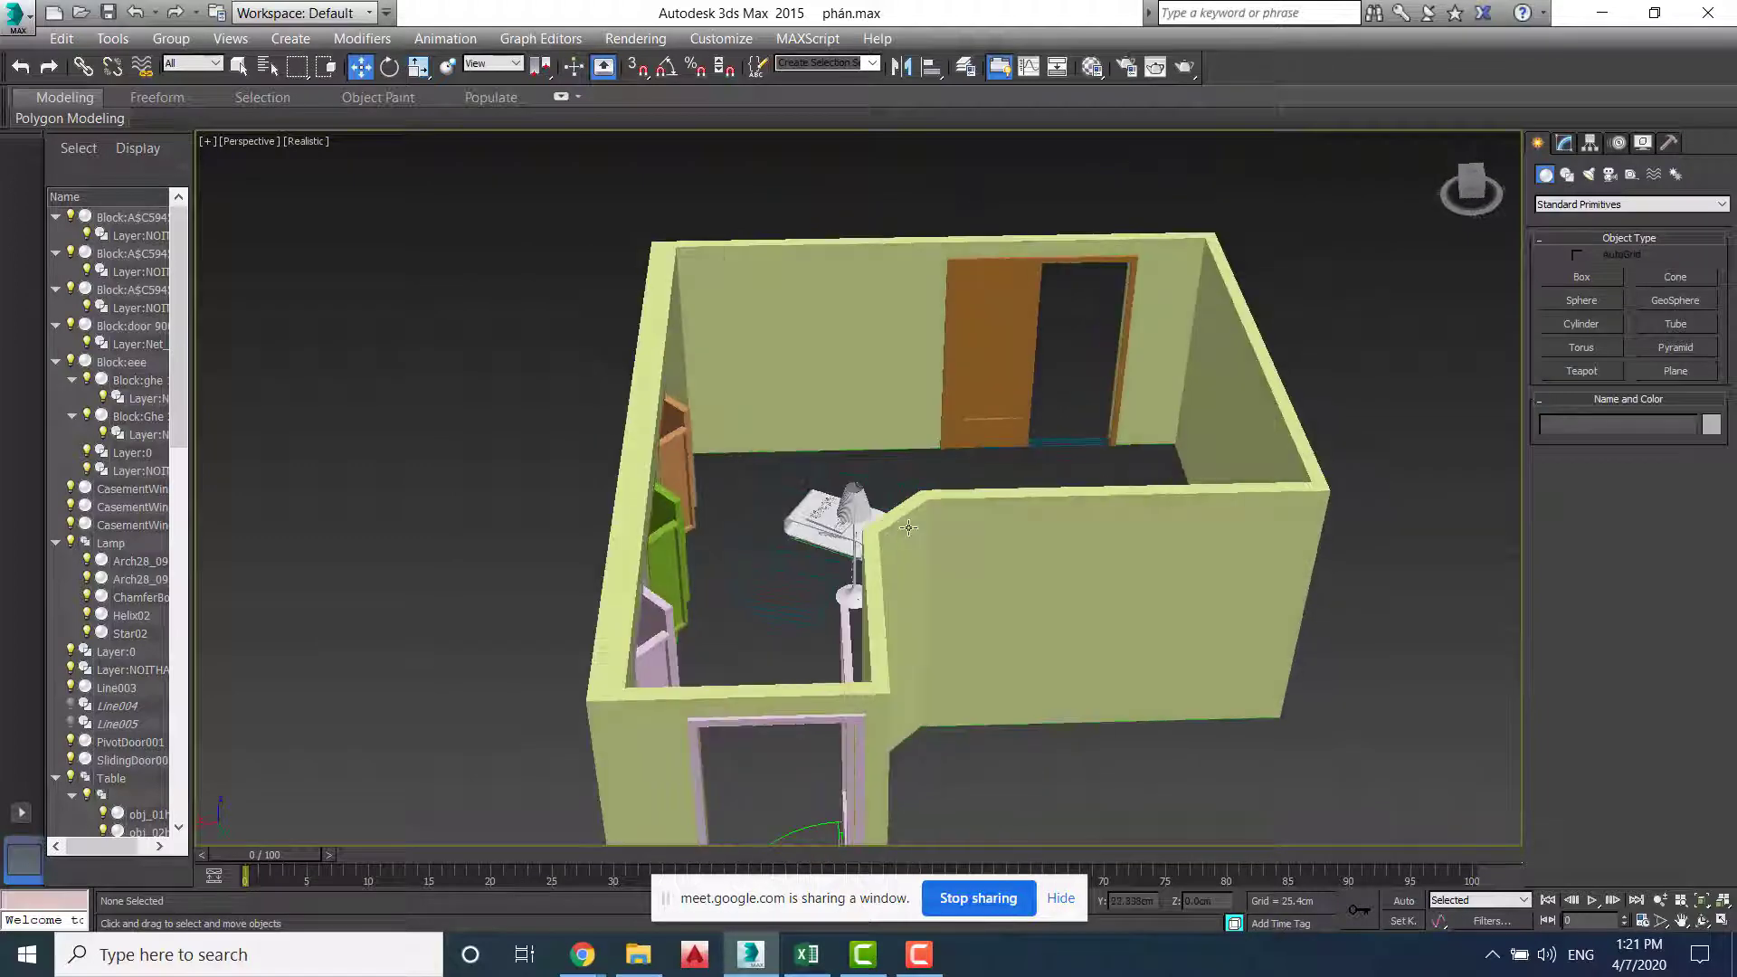
Save the scene as a new file named PHAN 2 in the phoicanh folder
left_click(20, 22)
left_click(54, 334)
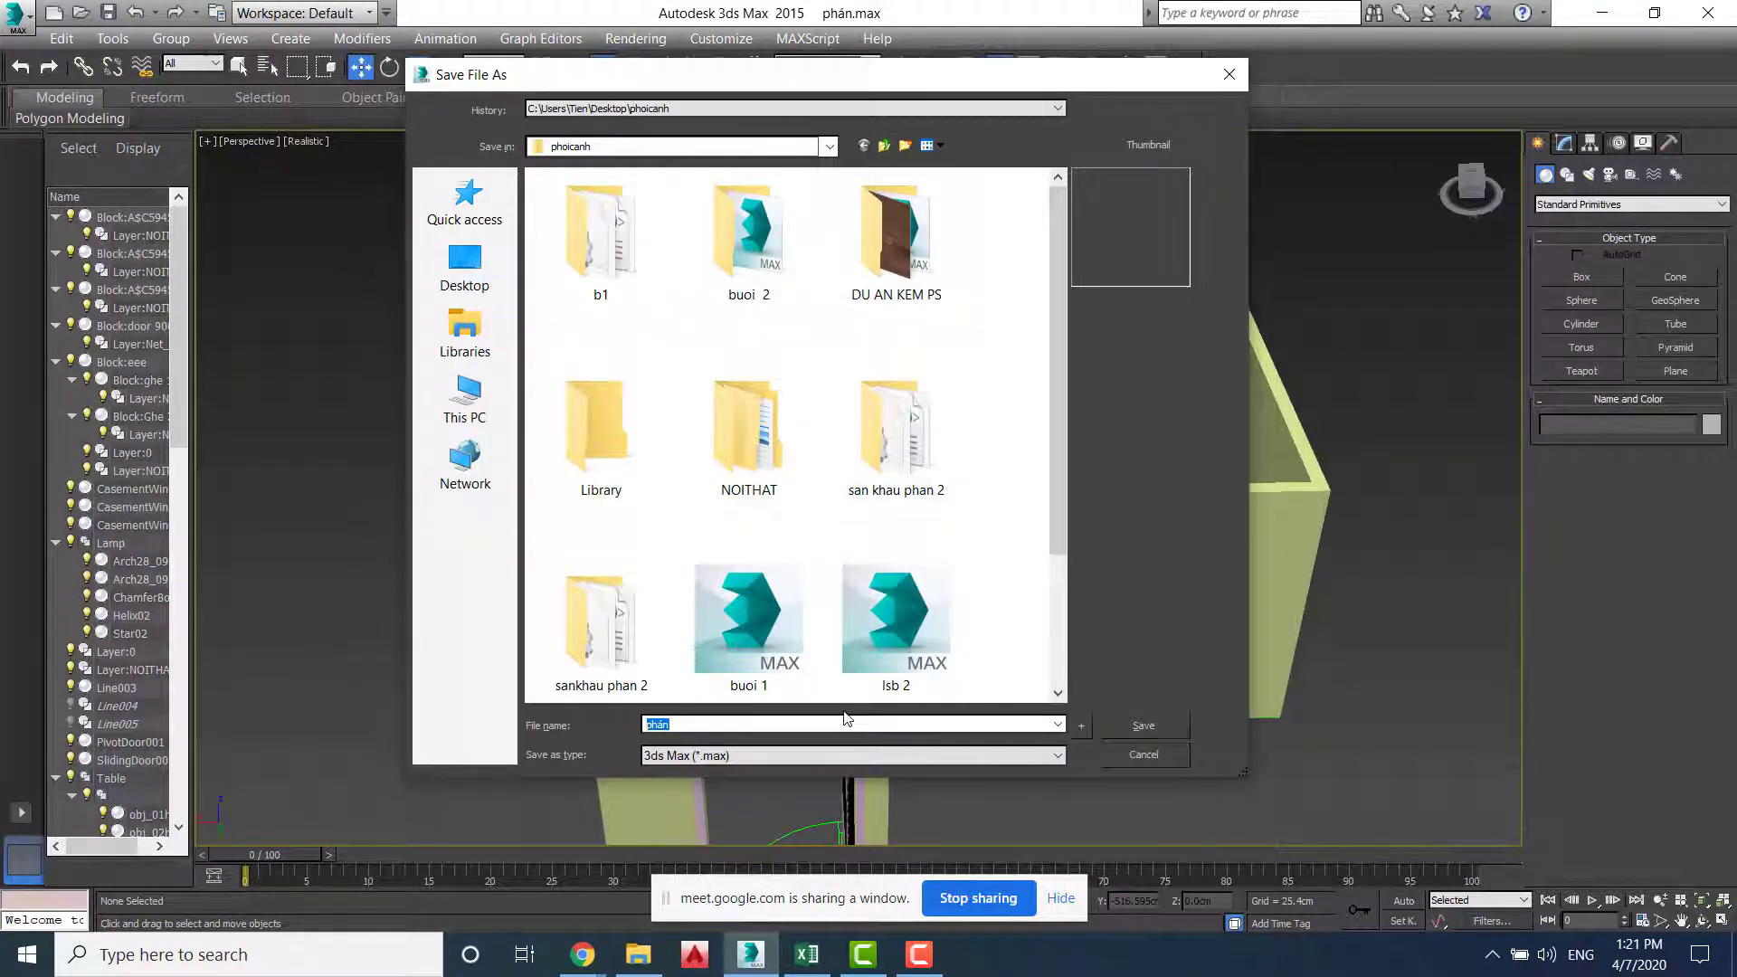
type("PHAN 2")
key("Return")
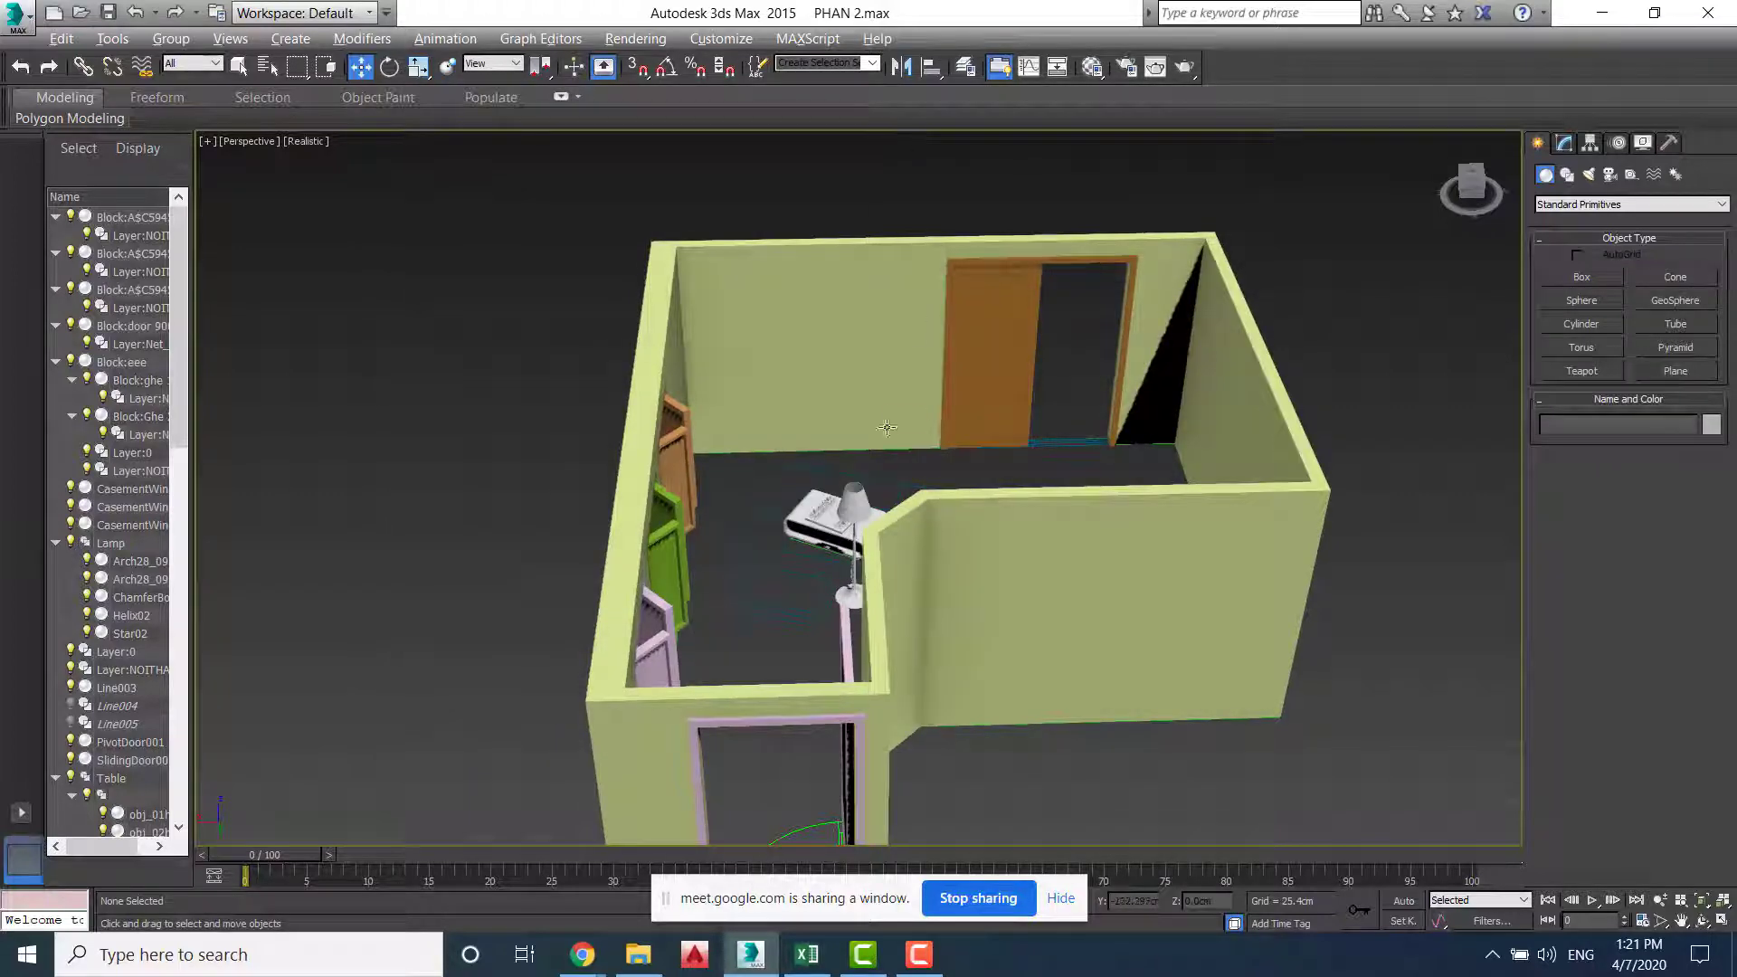
Restore the four-viewport layout, frame the main room in the Top view, and activate the Perspective view
key("alt+w")
left_click(445, 198)
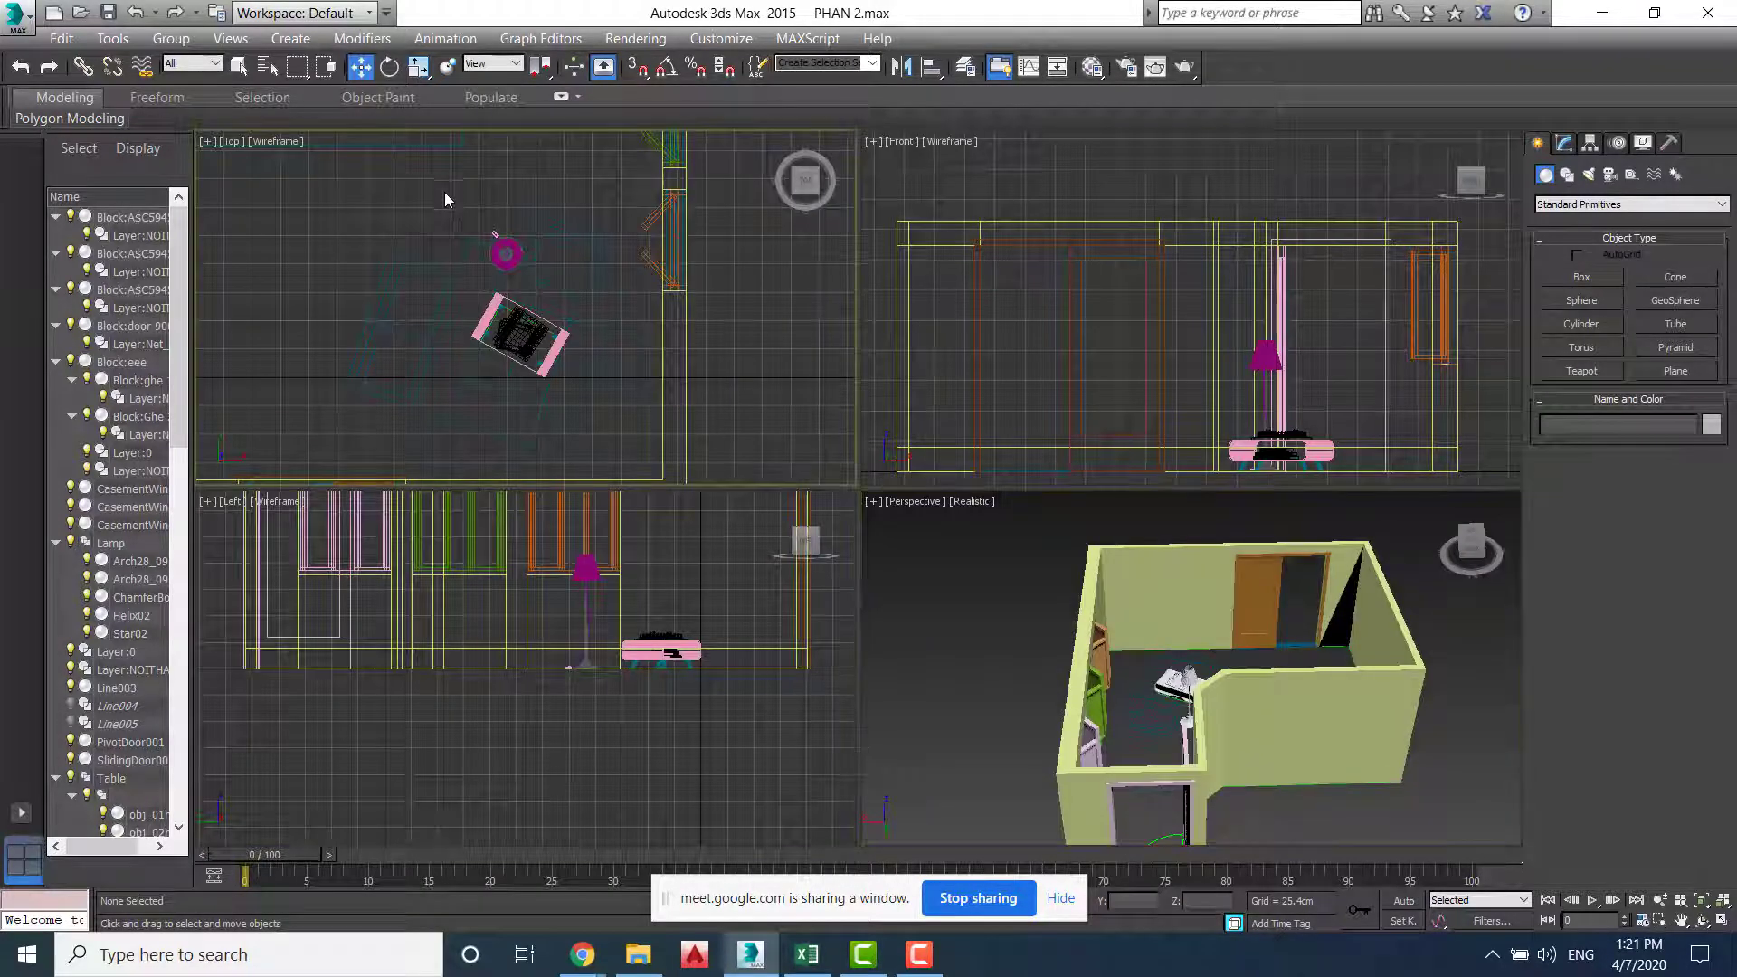
scroll(731, 368, "down", 2)
middle_click_drag(740, 365, 708, 344)
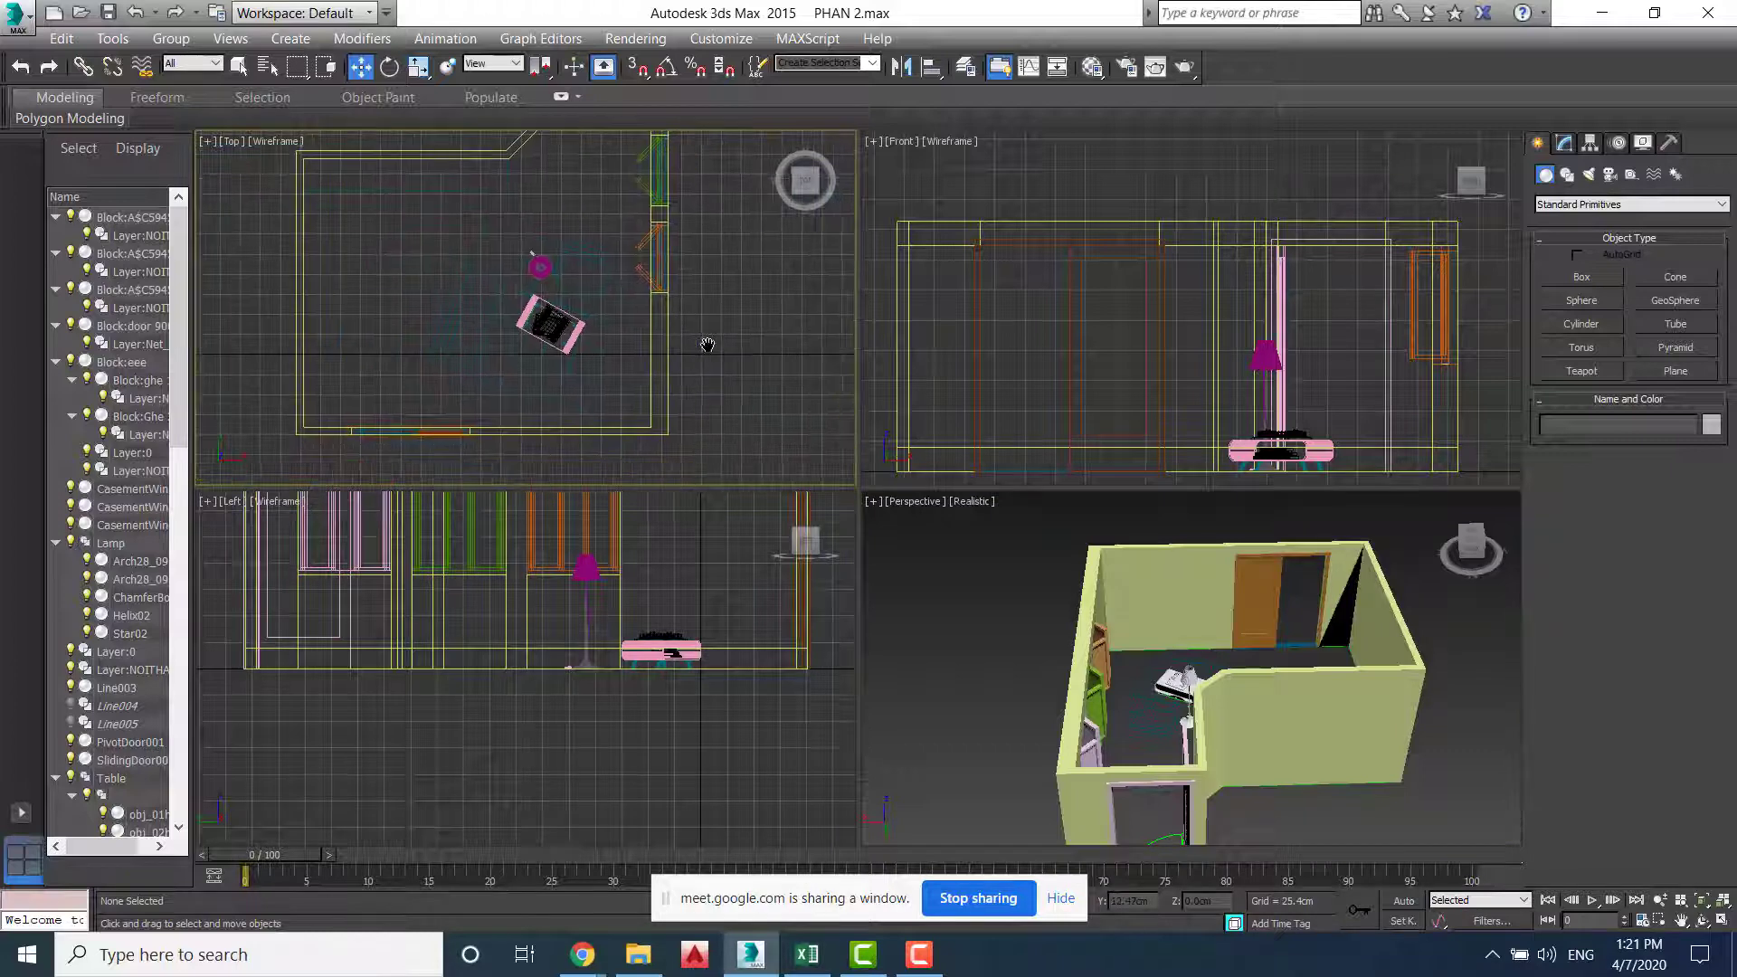
left_click(965, 606)
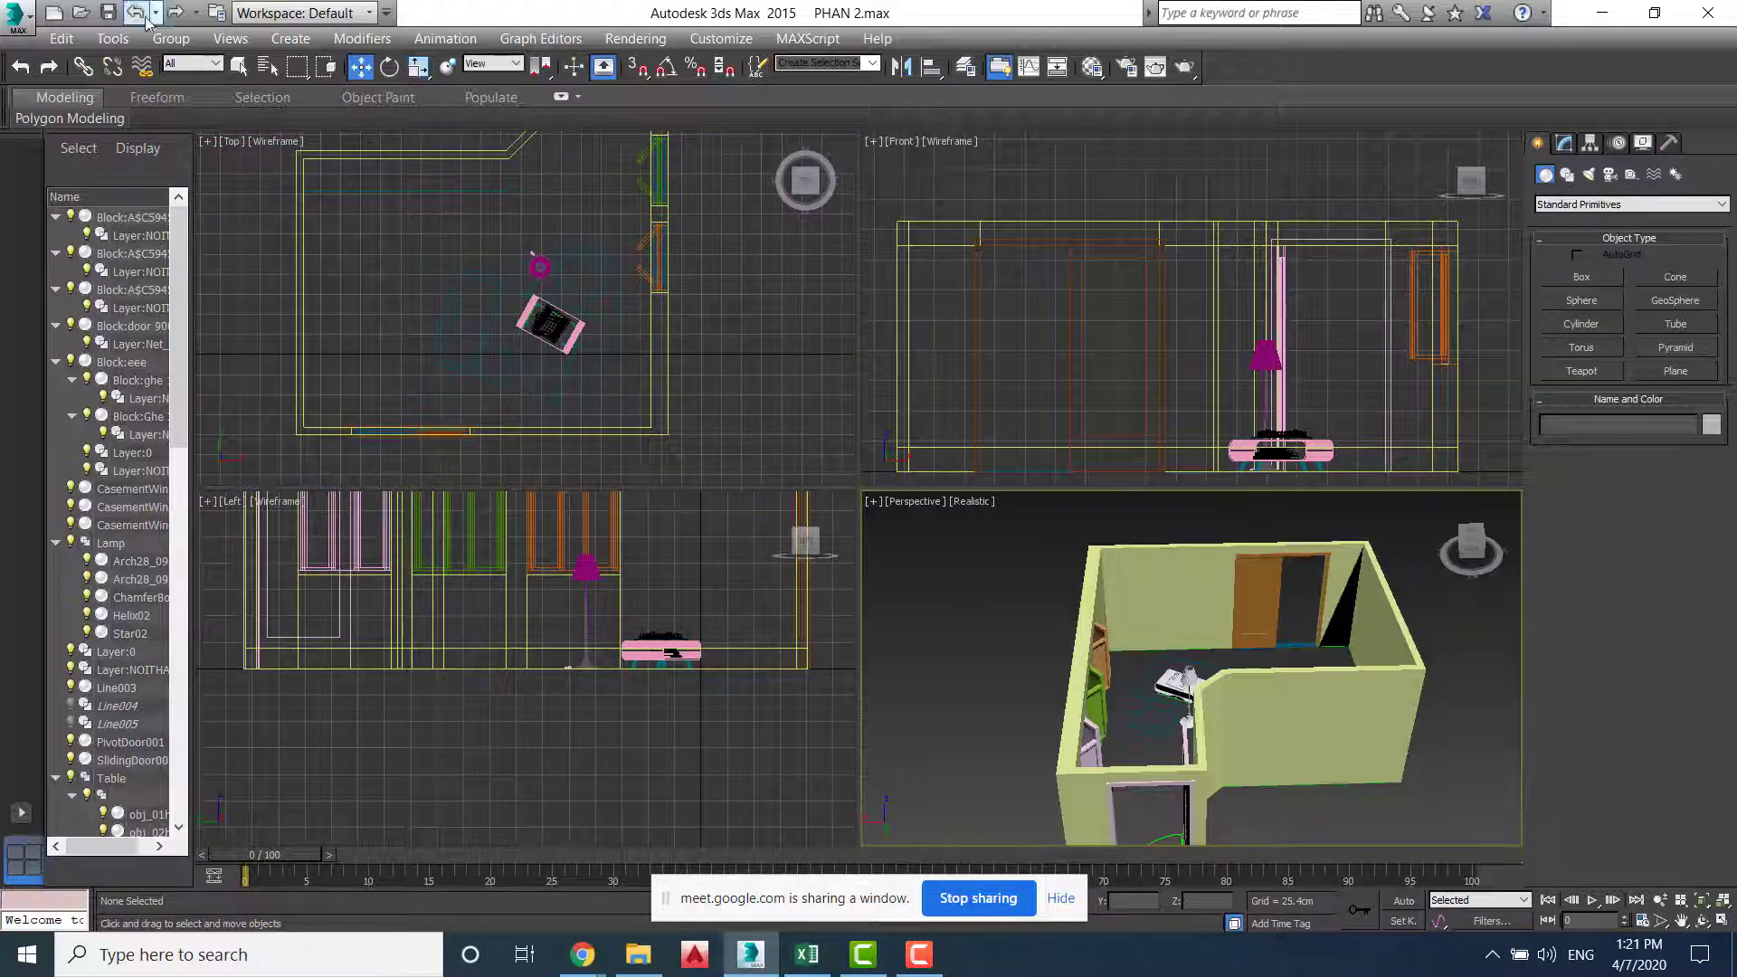
left_click(22, 33)
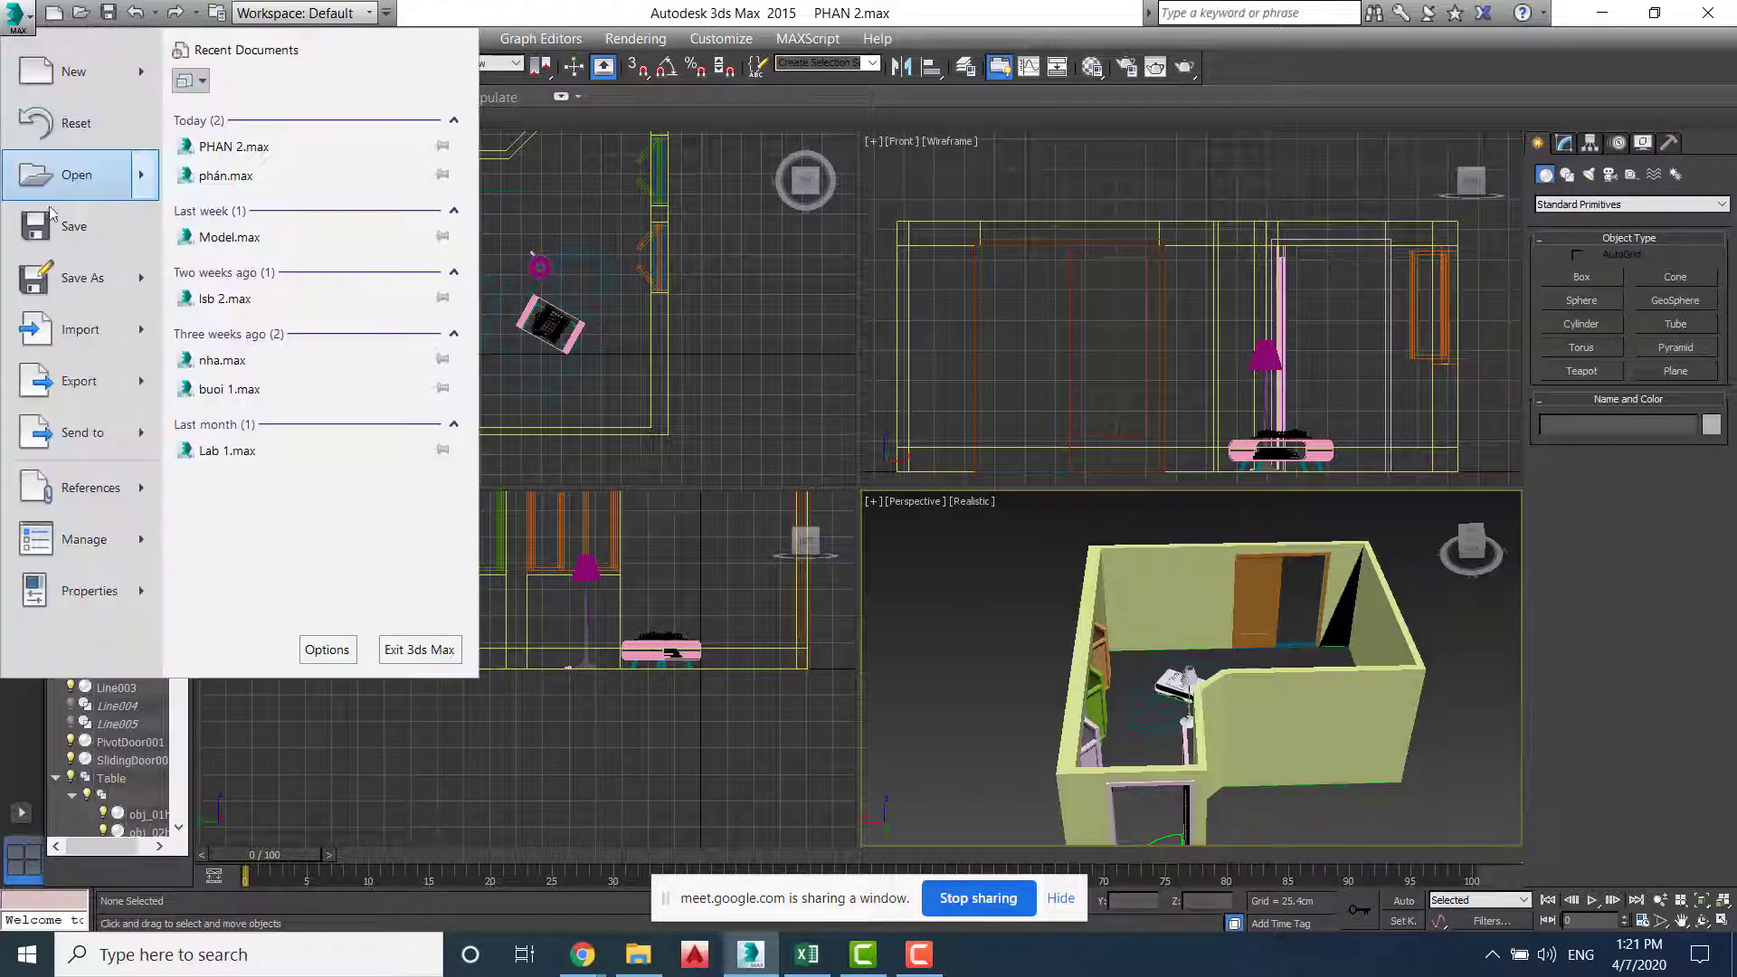
left_click(81, 330)
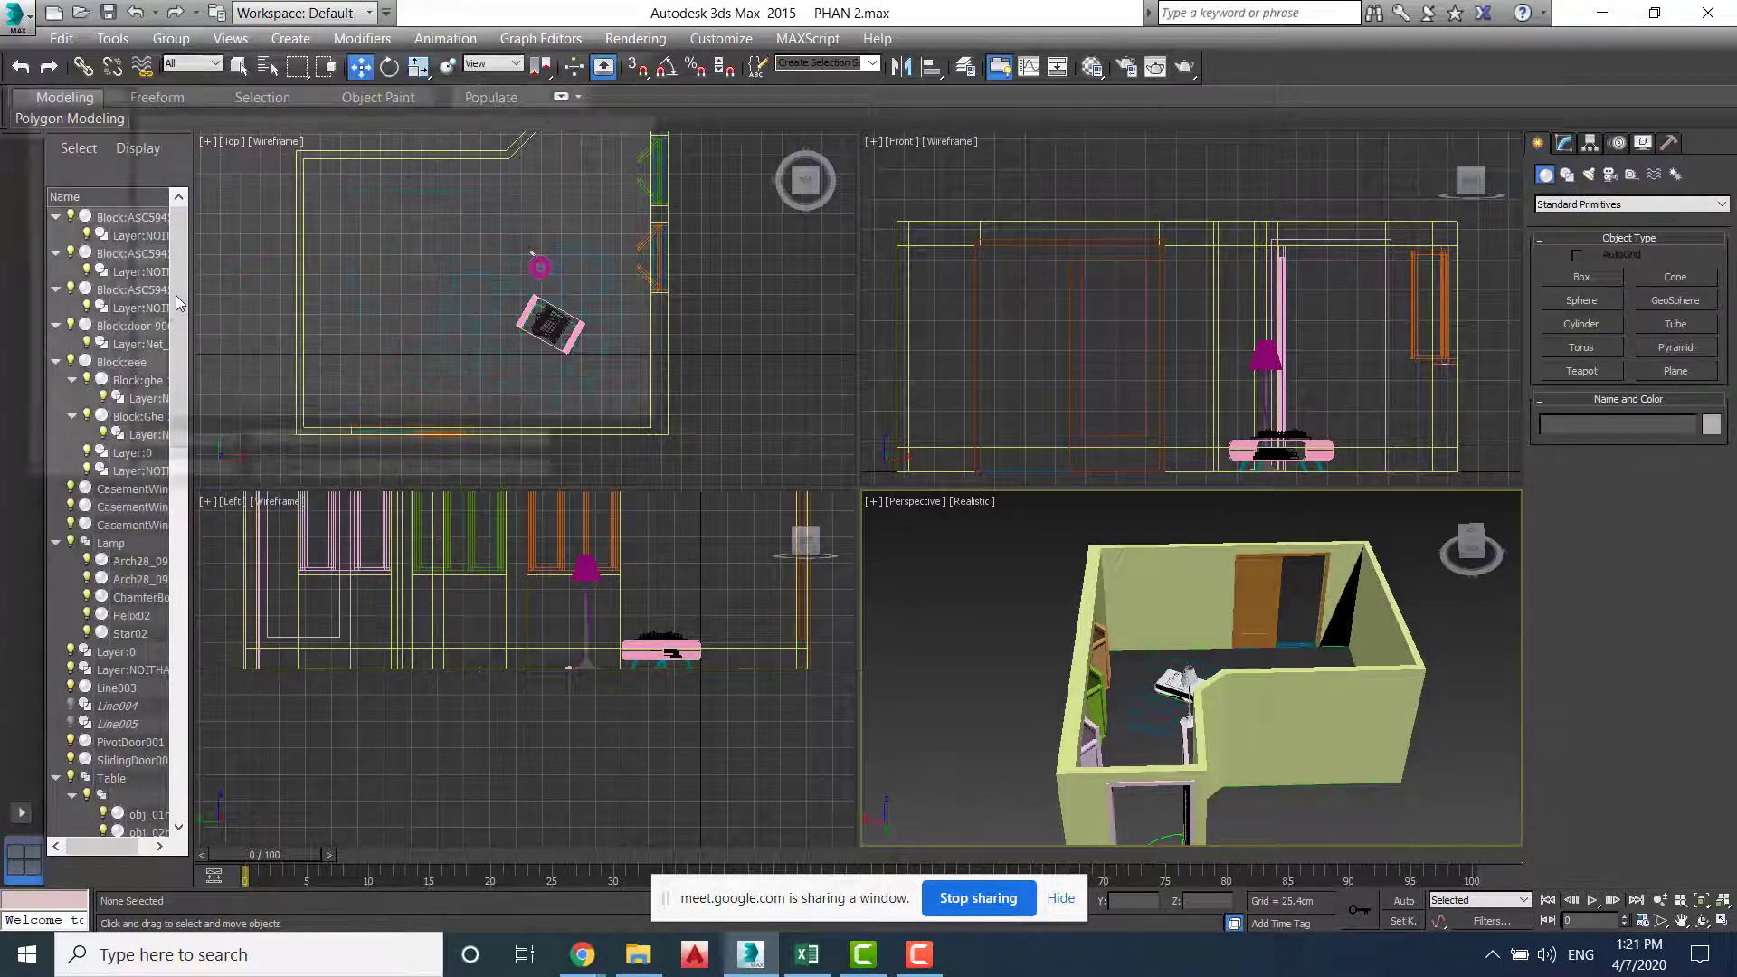
key("Escape")
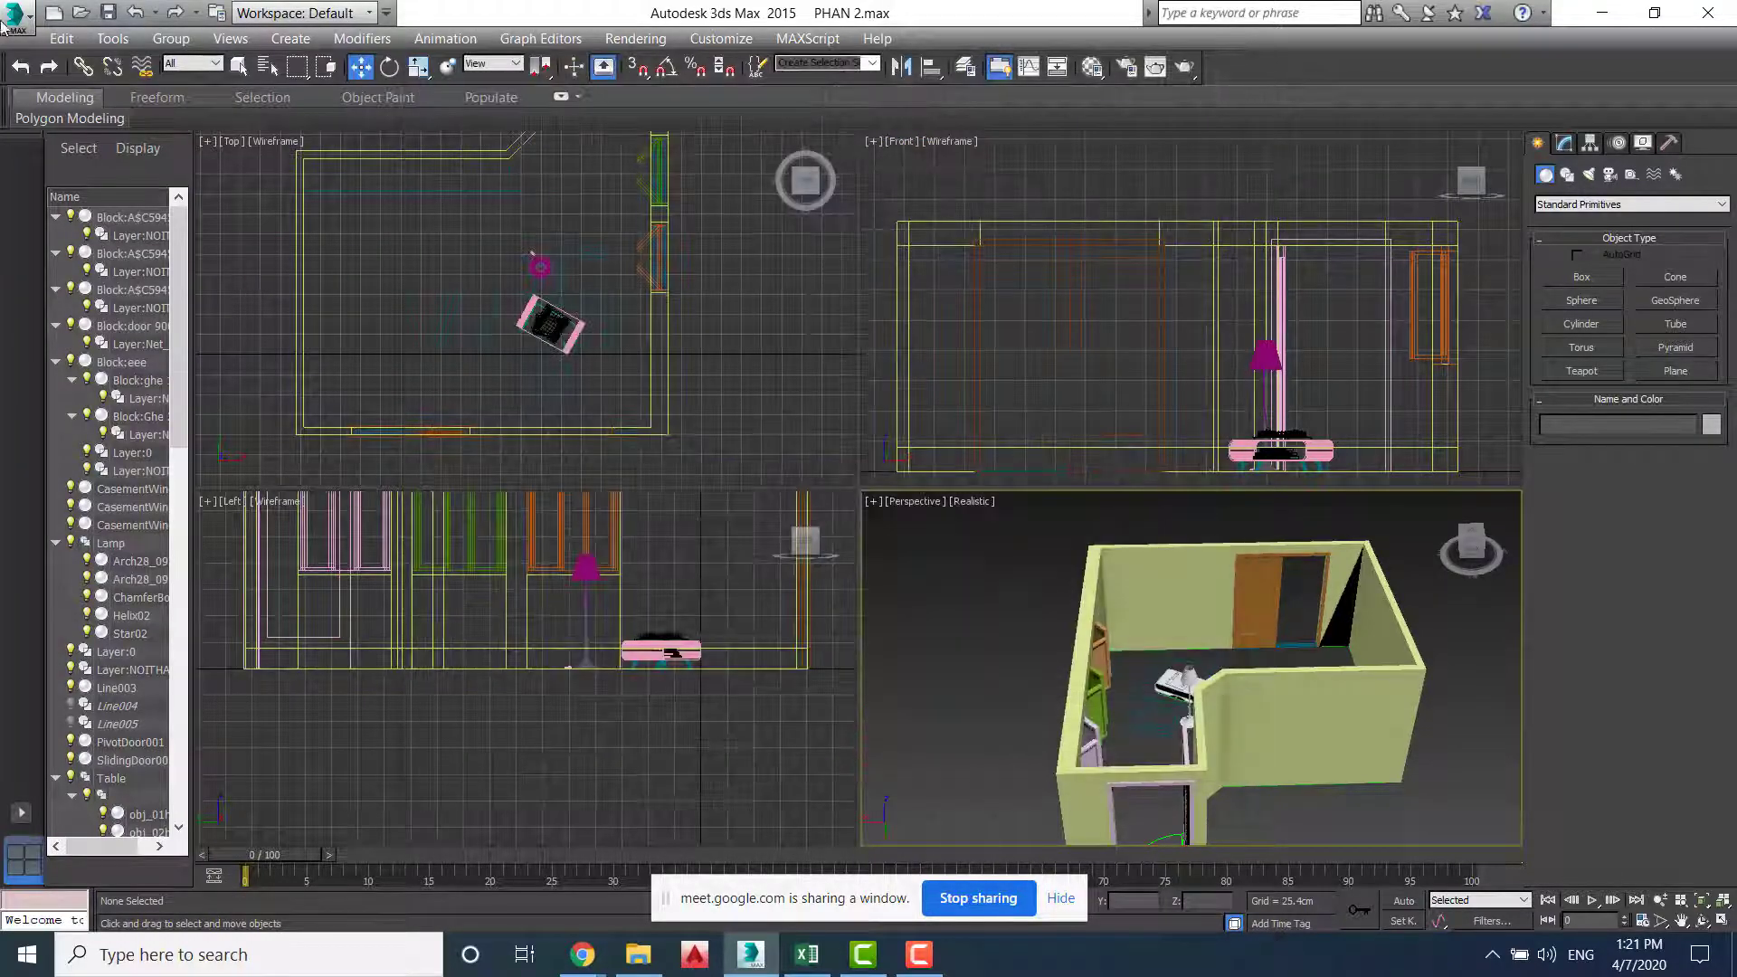
Open BookShelf from the Library folder for merging and continue despite the missing DLLs
left_click(6, 22)
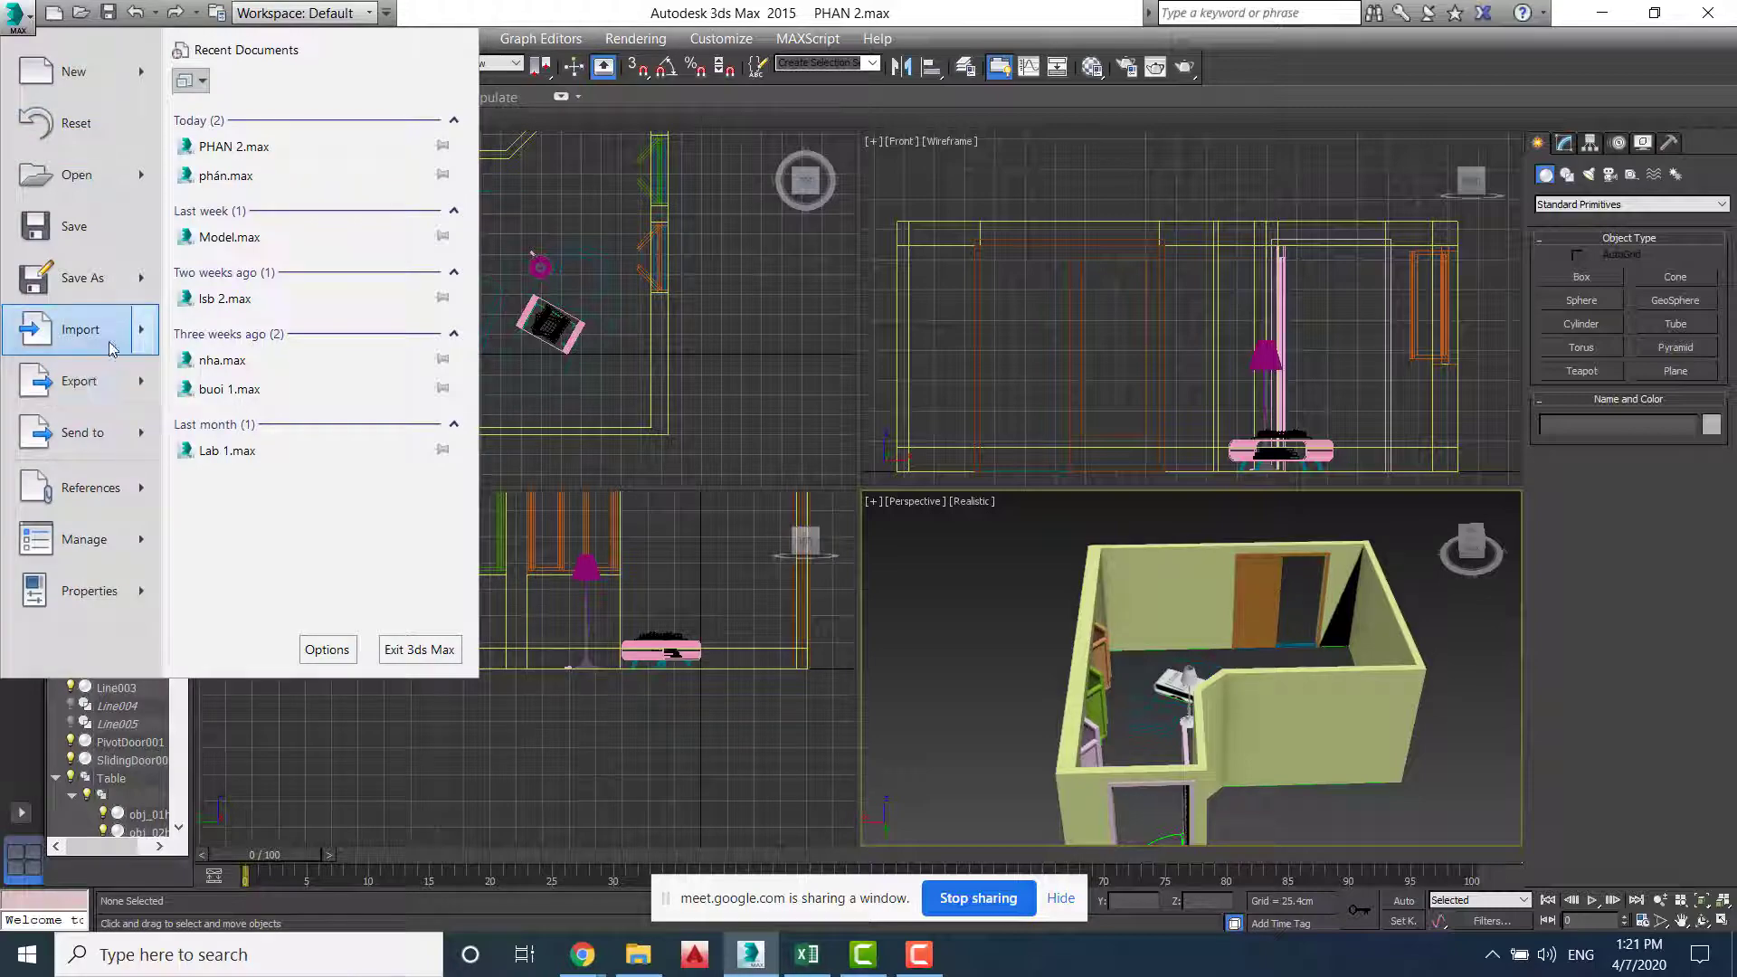
mouse_move(82, 329)
left_click(231, 194)
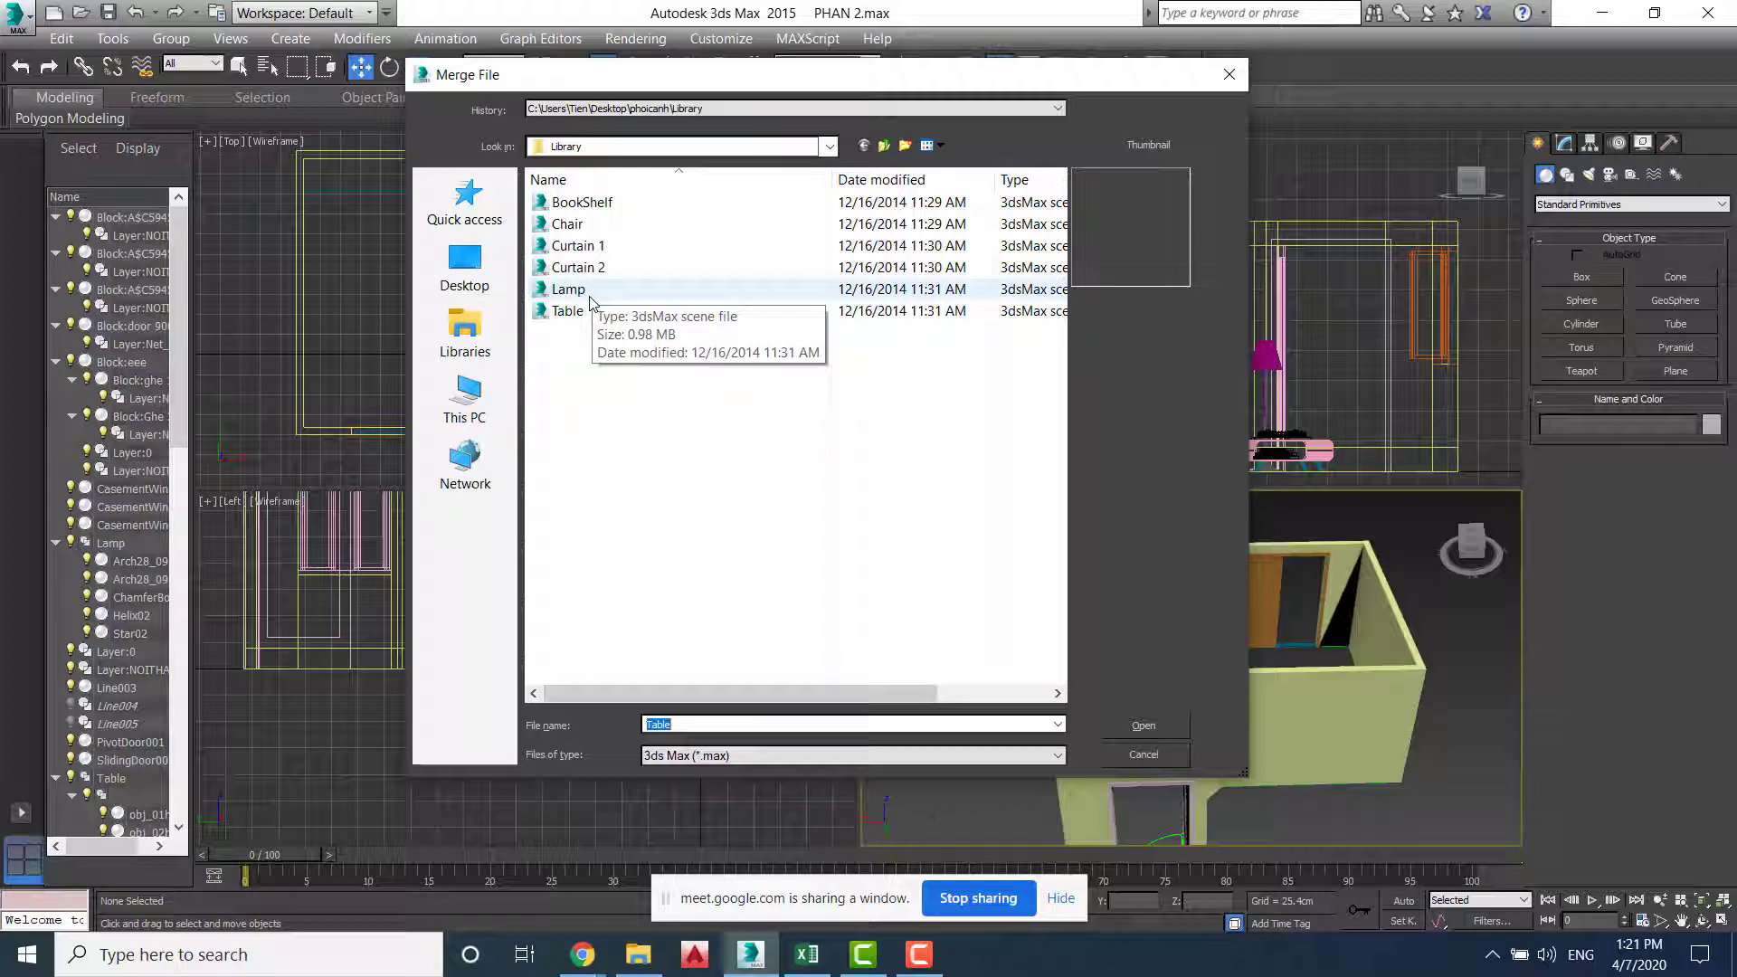
left_click(584, 203)
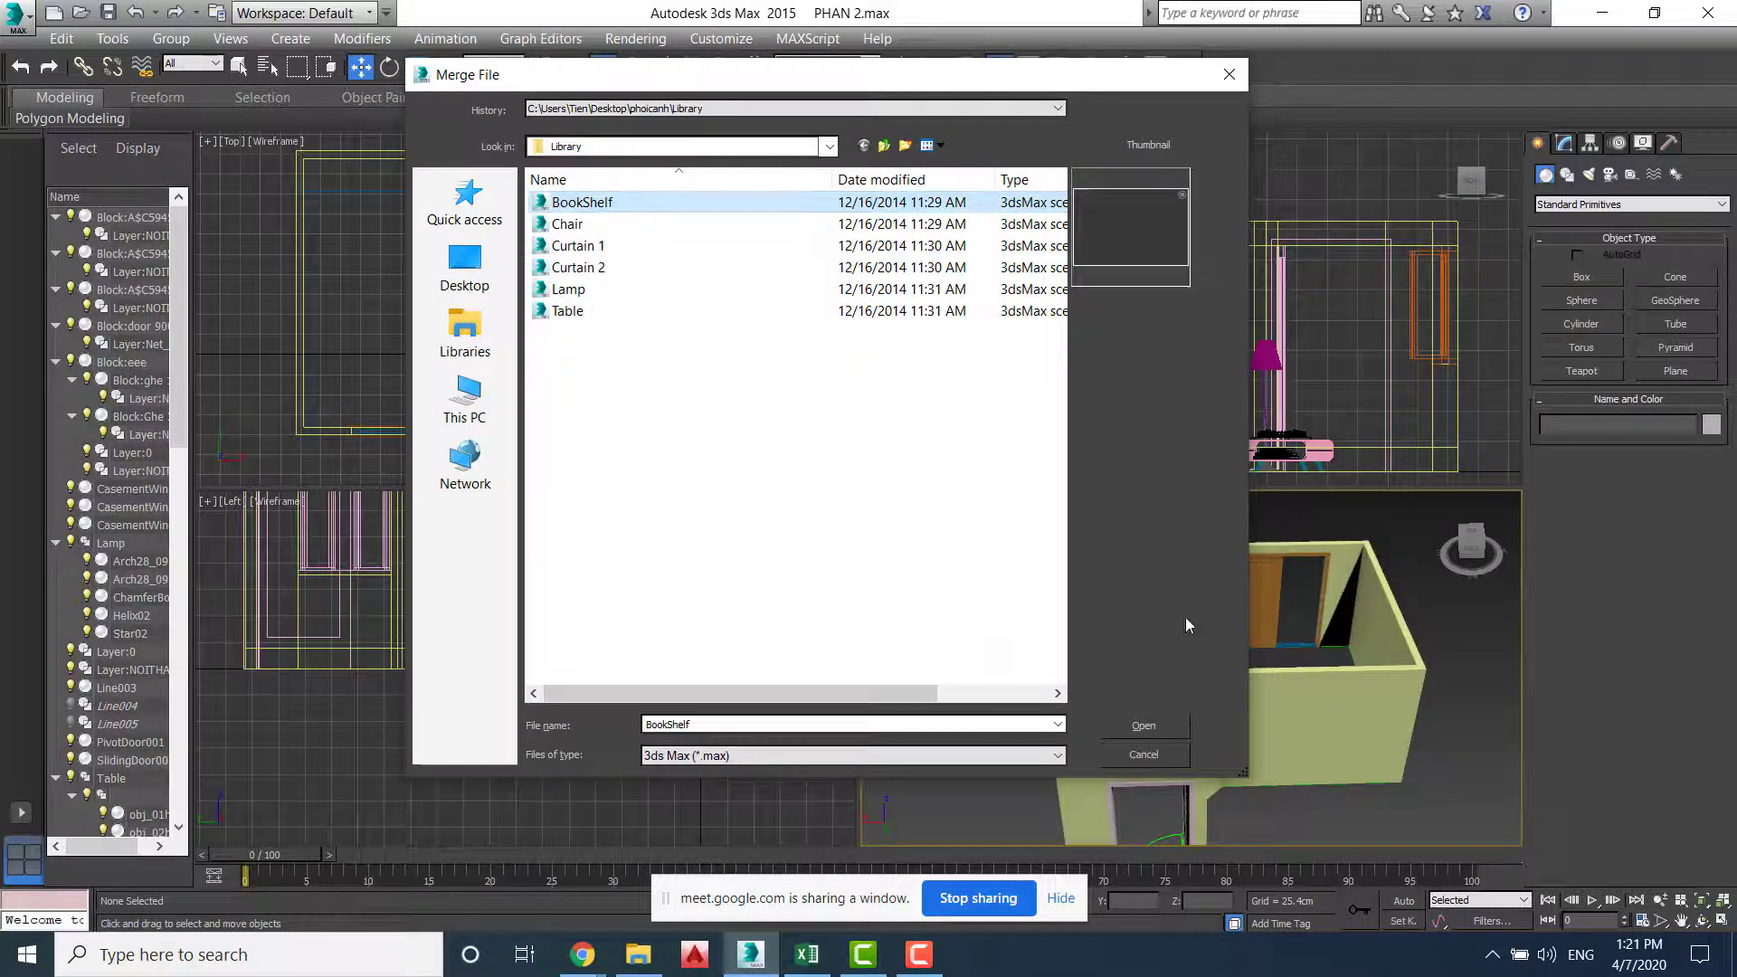
left_click(1142, 725)
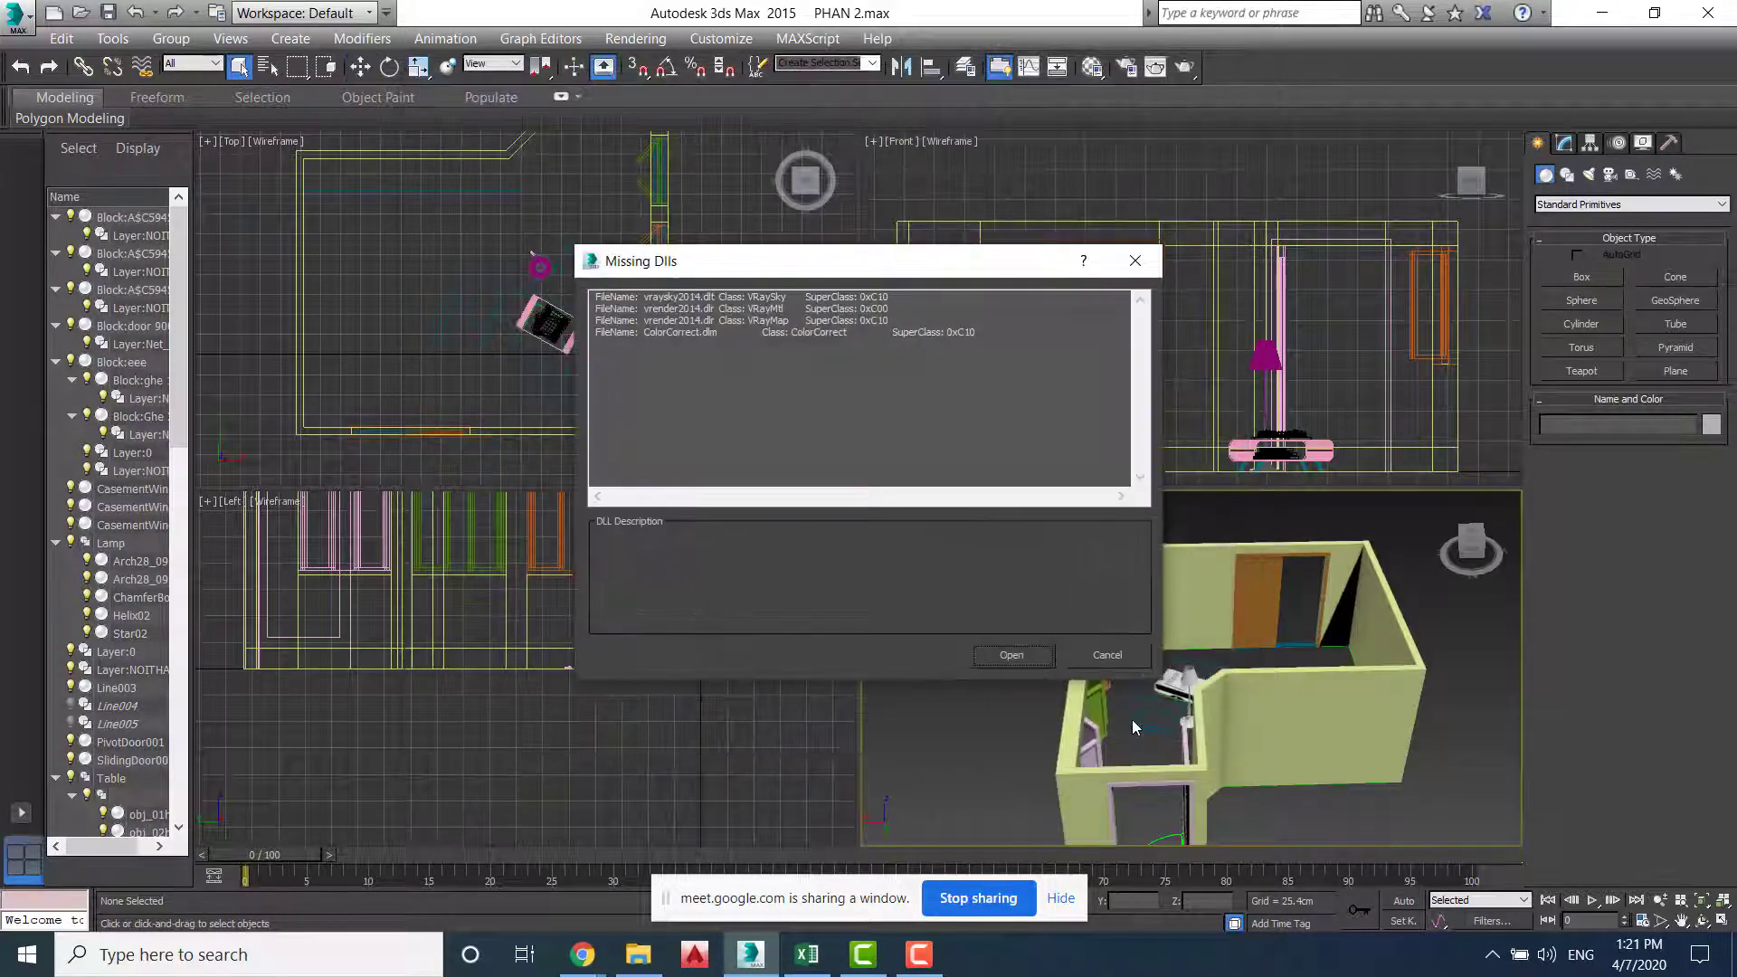
left_click(1006, 654)
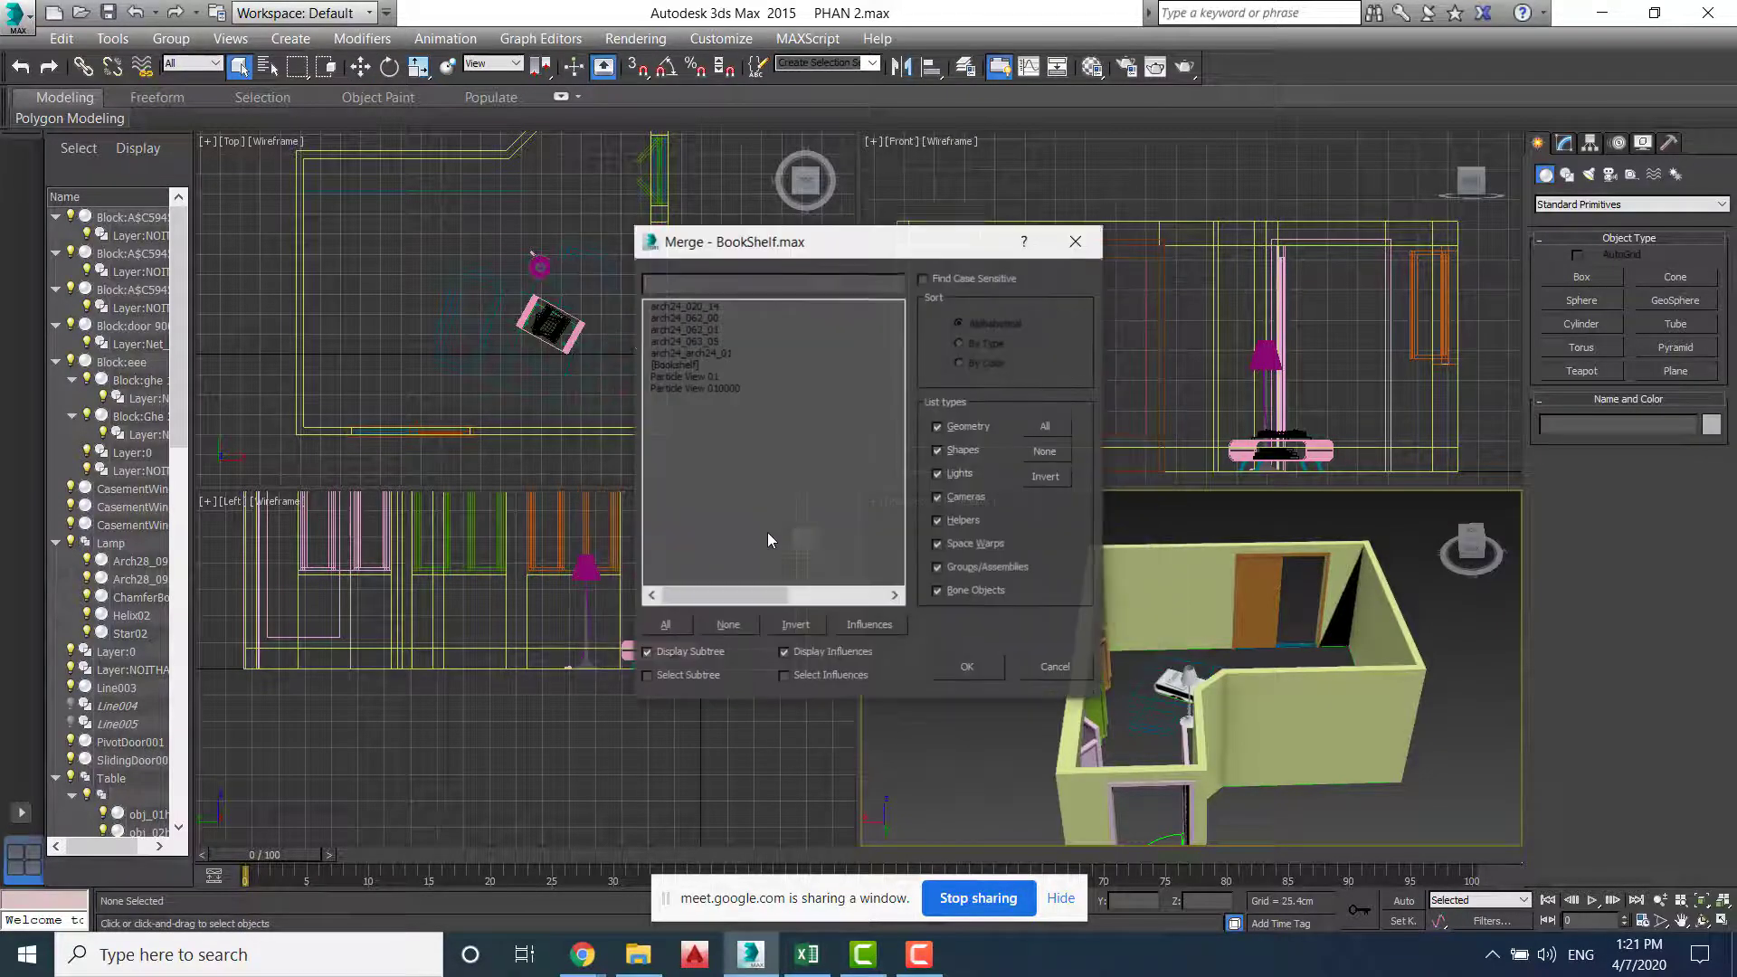
Merge all objects listed in BookShelf.max, auto-renaming duplicate objects and duplicate merged materials
left_click(664, 625)
left_click(966, 670)
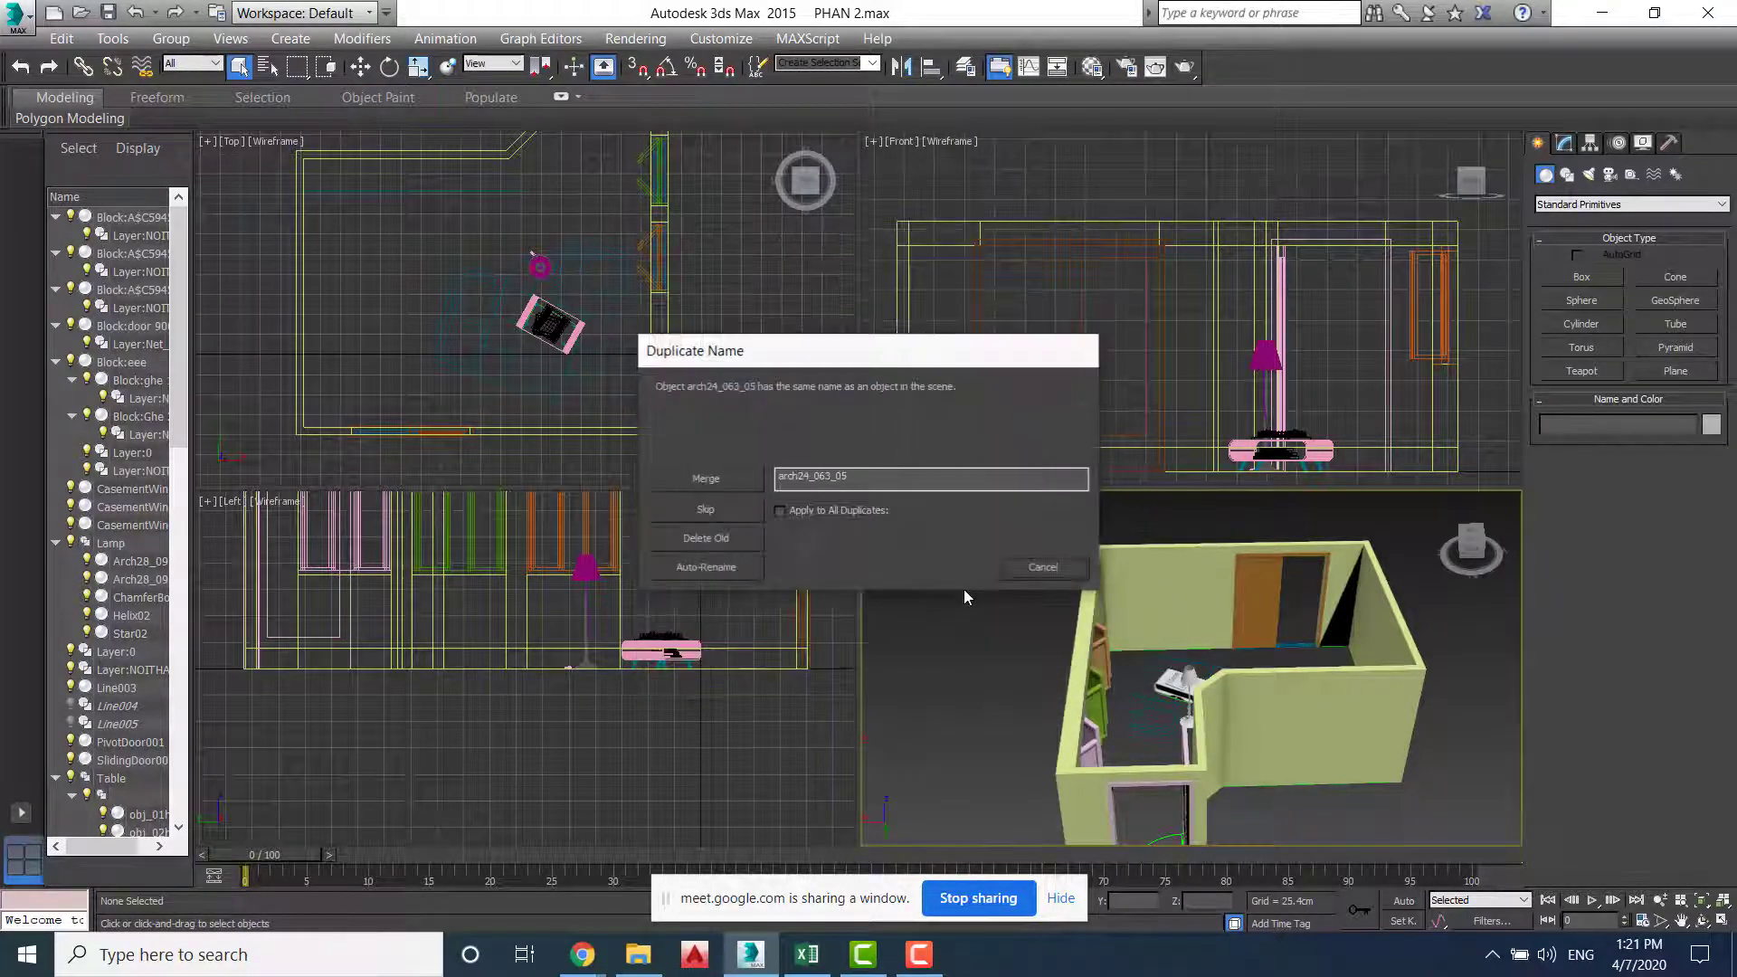
left_click(729, 563)
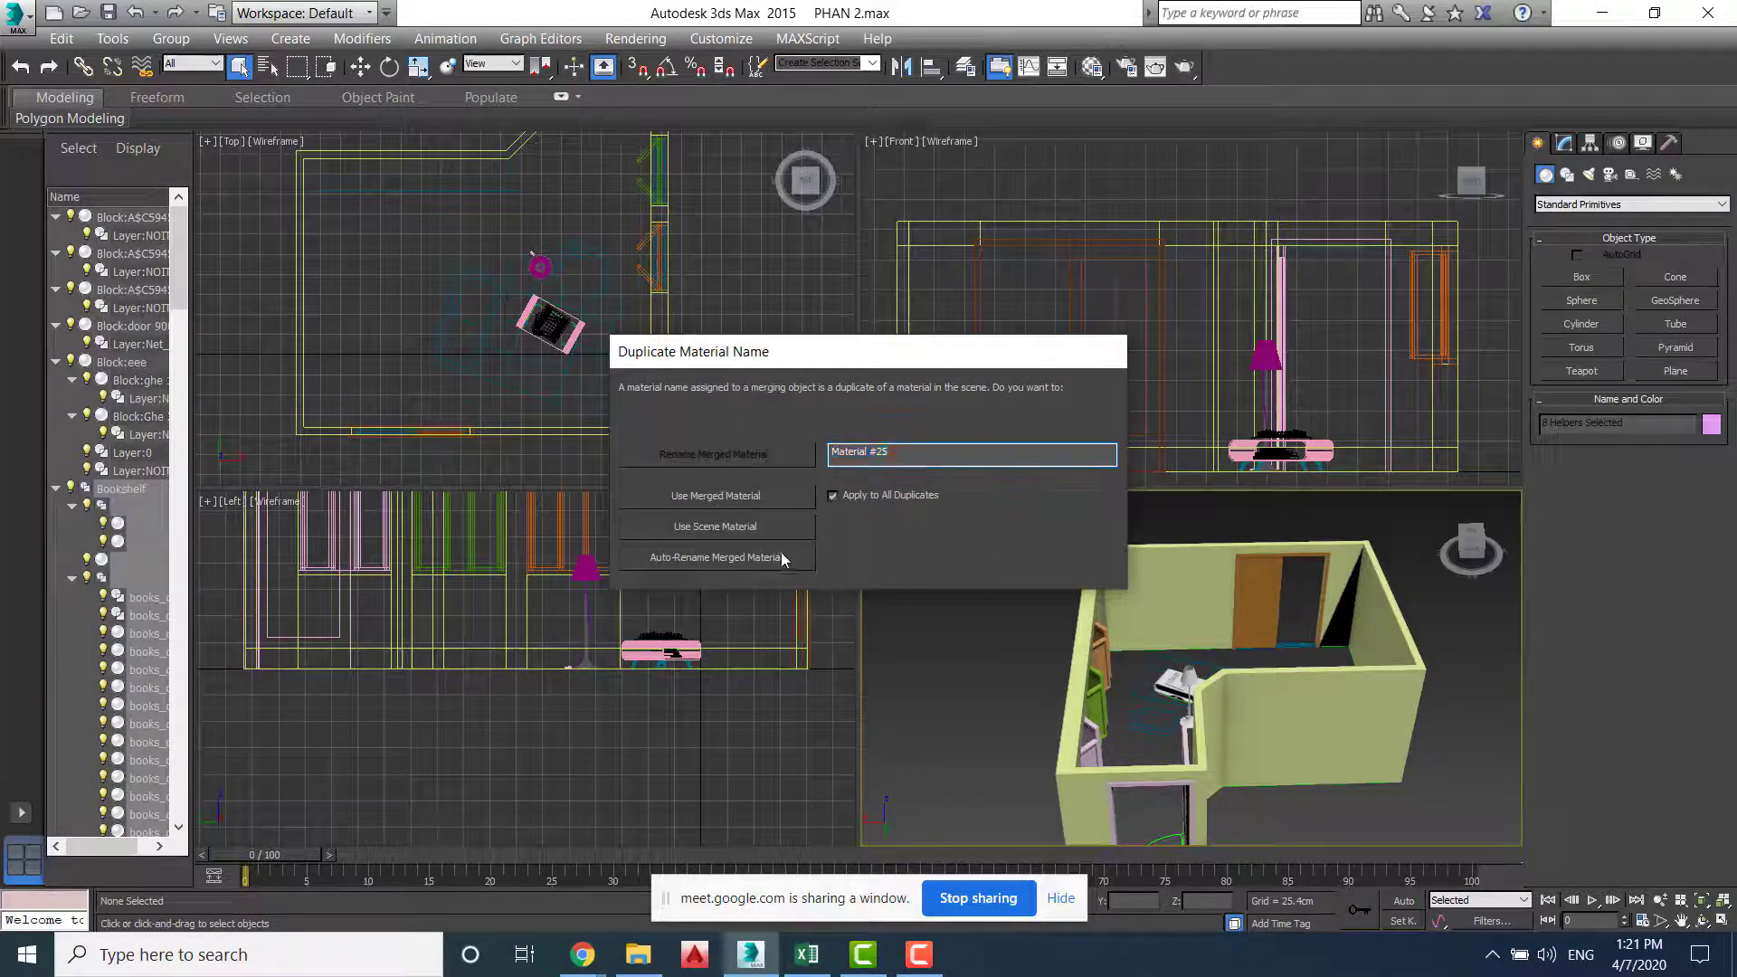
left_click(793, 560)
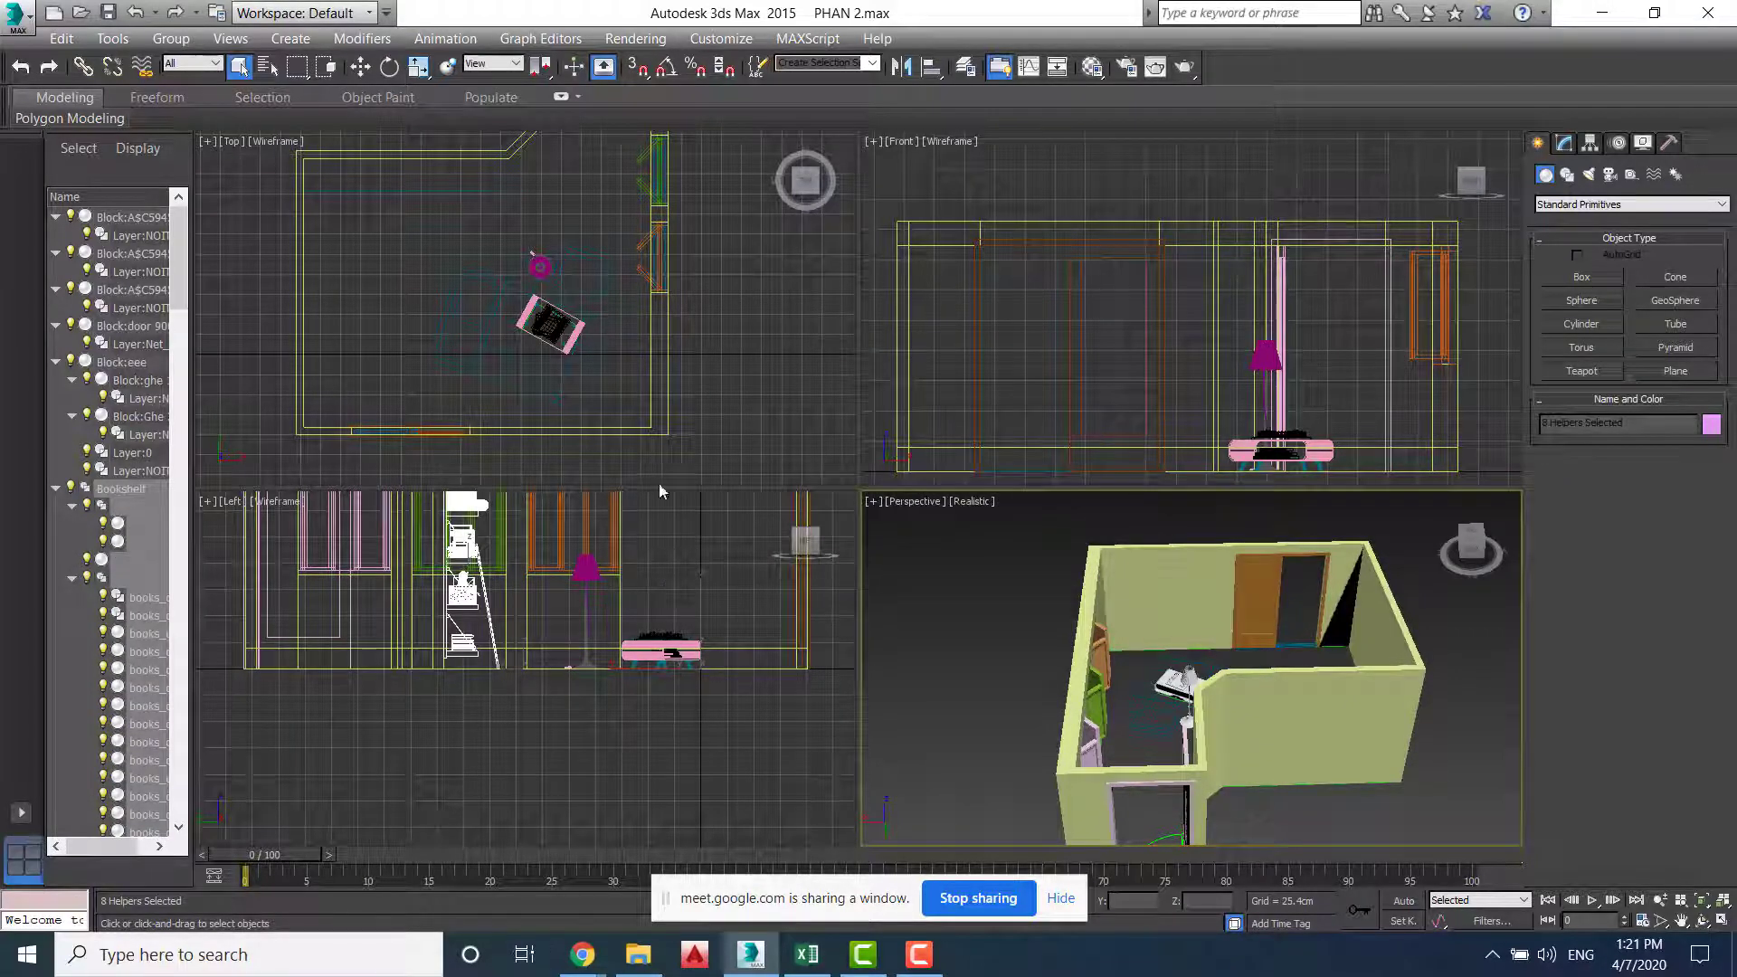
Move the merged bookshelf objects along the X axis in the Top view, closer to the room
scroll(611, 279, "down", 10)
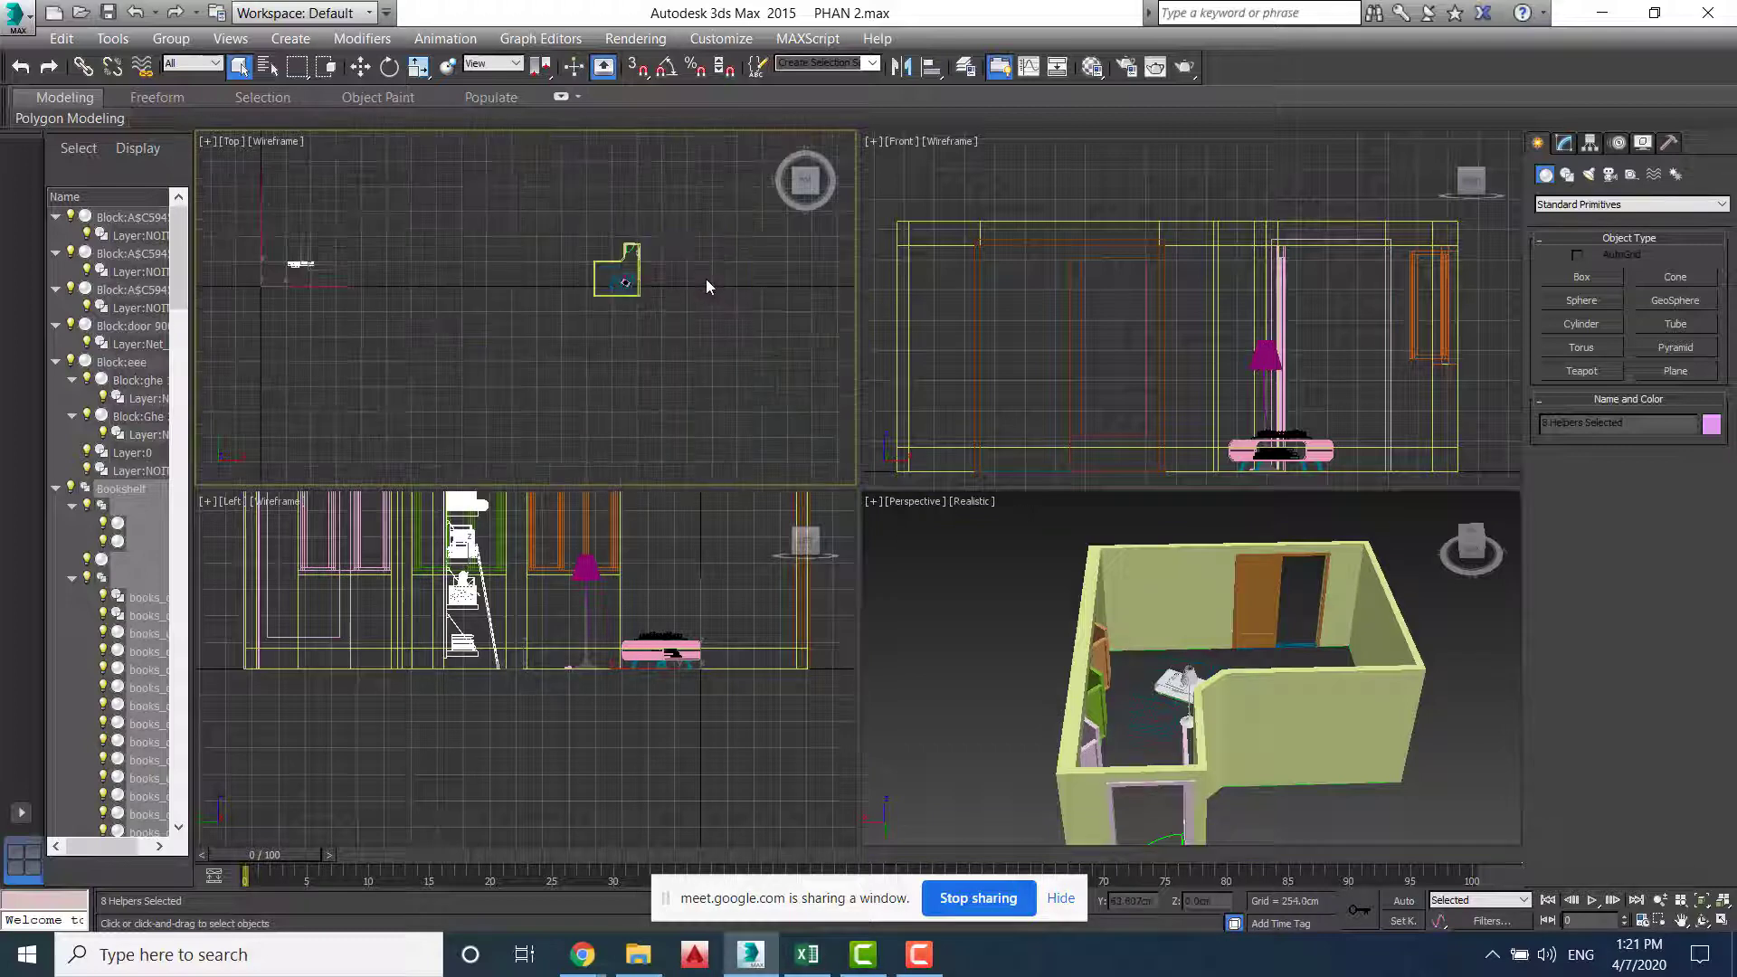
middle_click_drag(705, 279, 749, 272)
left_click(360, 67)
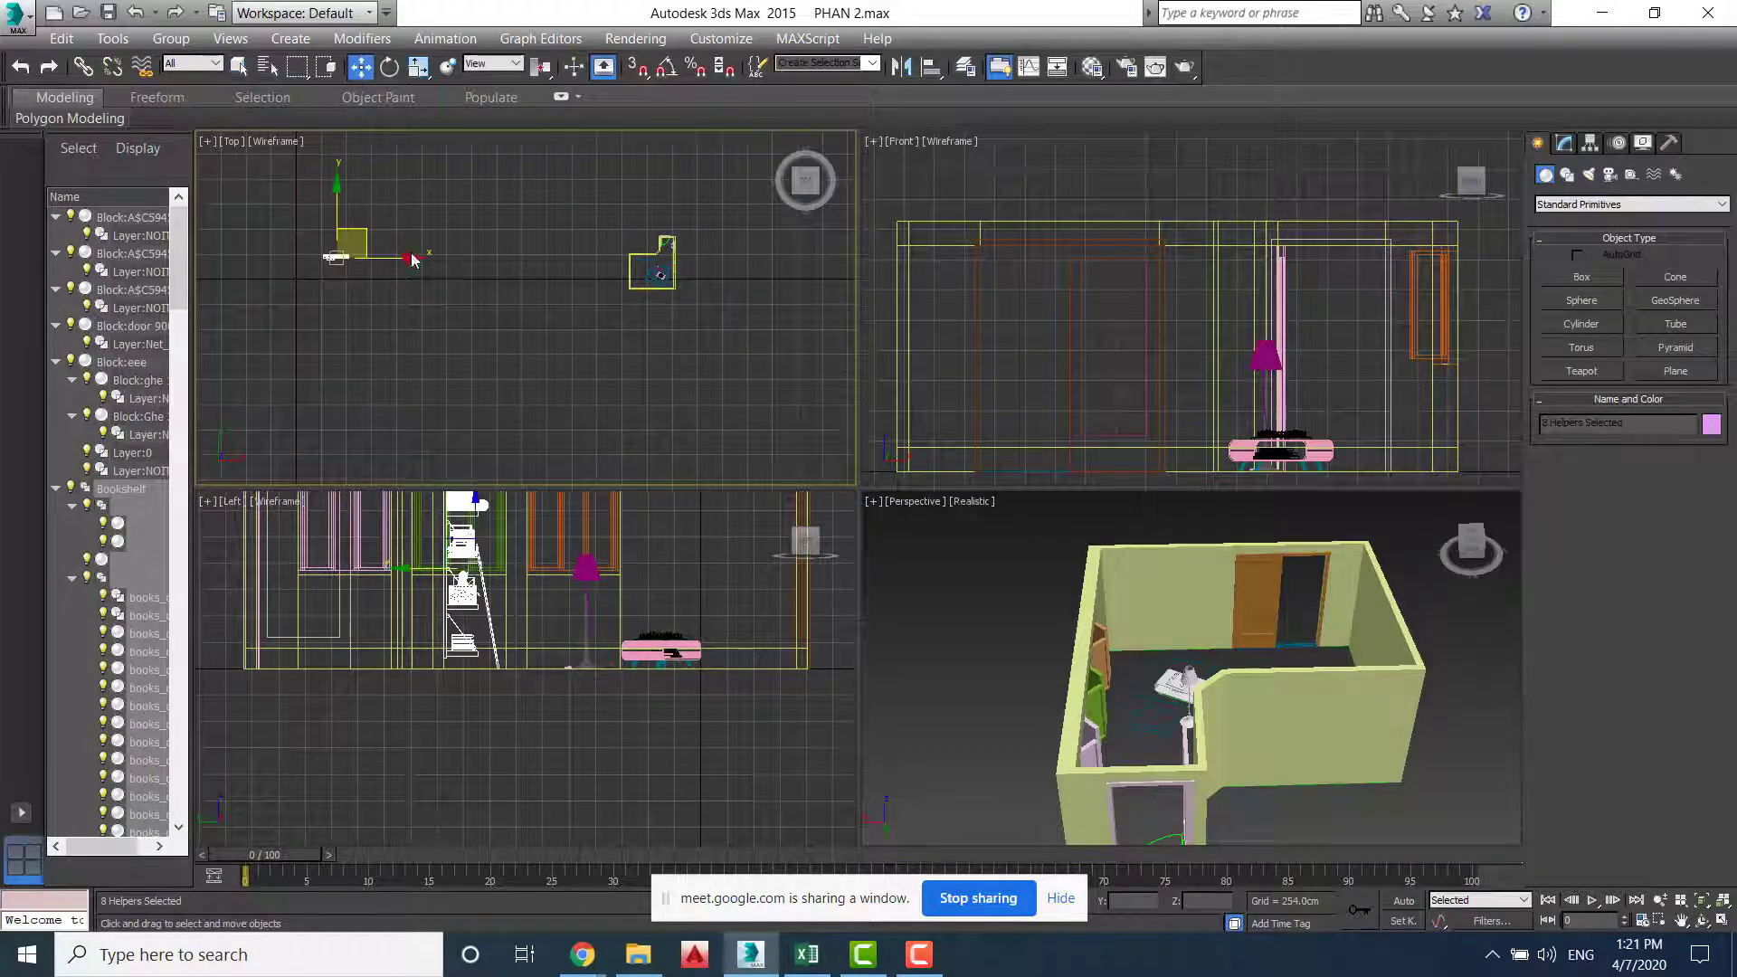
left_click_drag(411, 258, 687, 257)
scroll(687, 257, "up", 4)
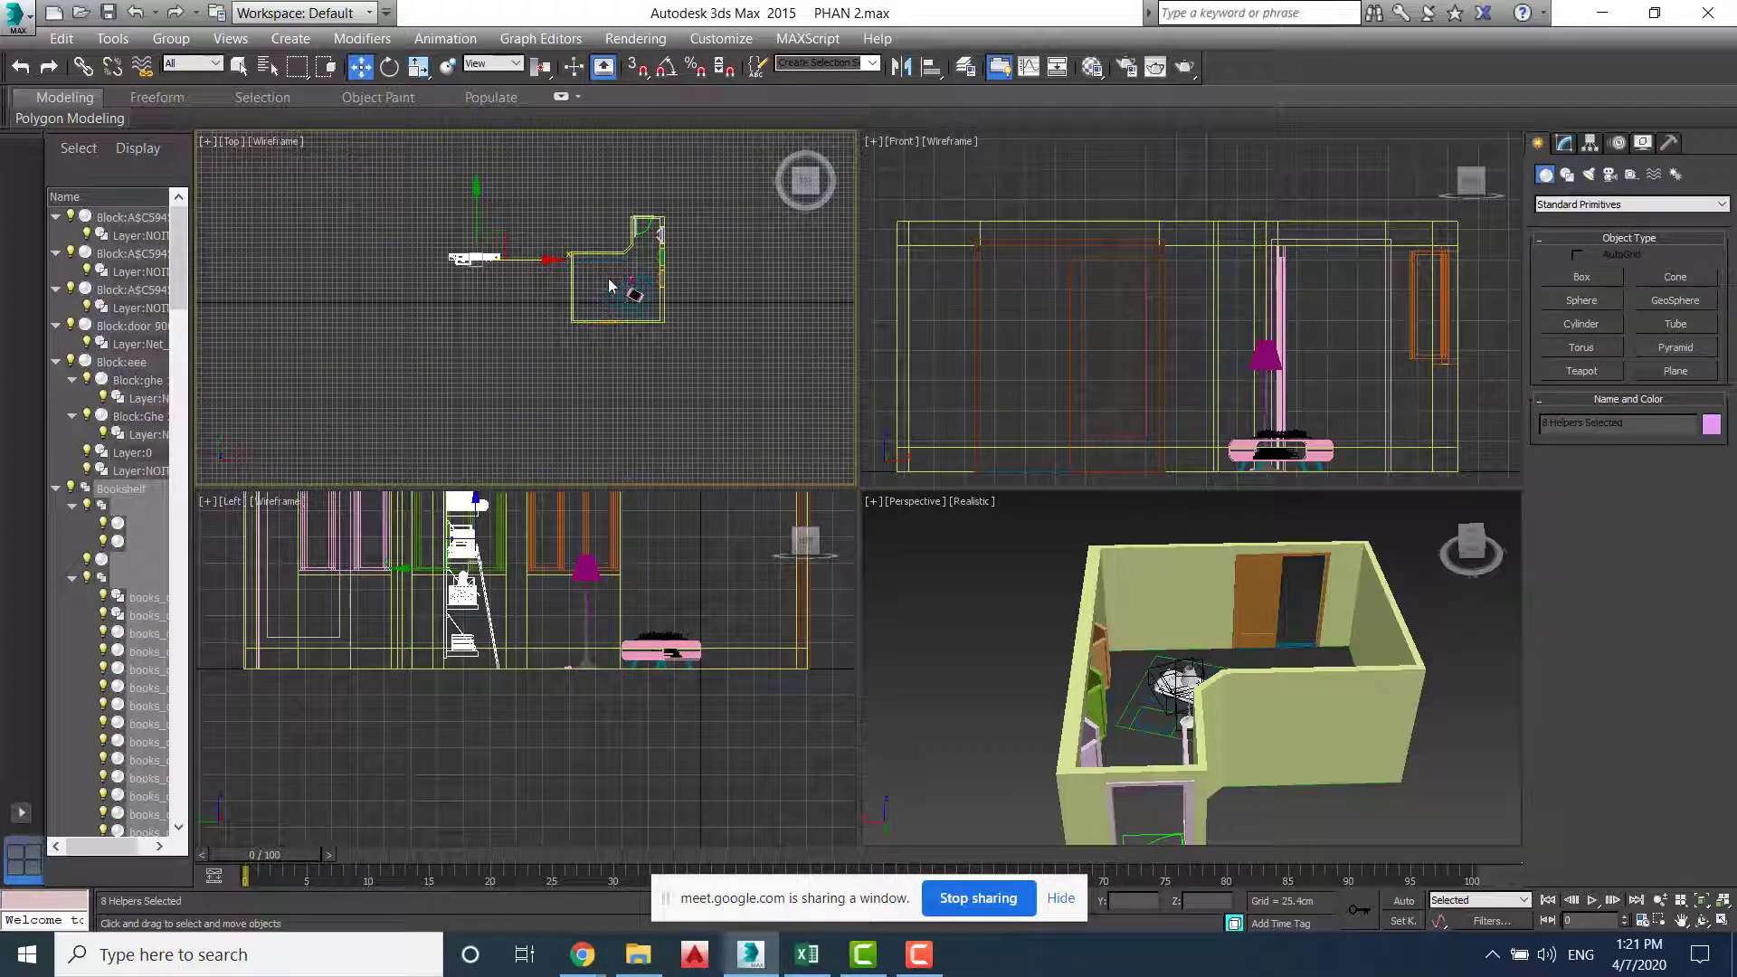
Group the selected bookshelf objects under the name KE and move the group along the X axis into the room
left_click(171, 38)
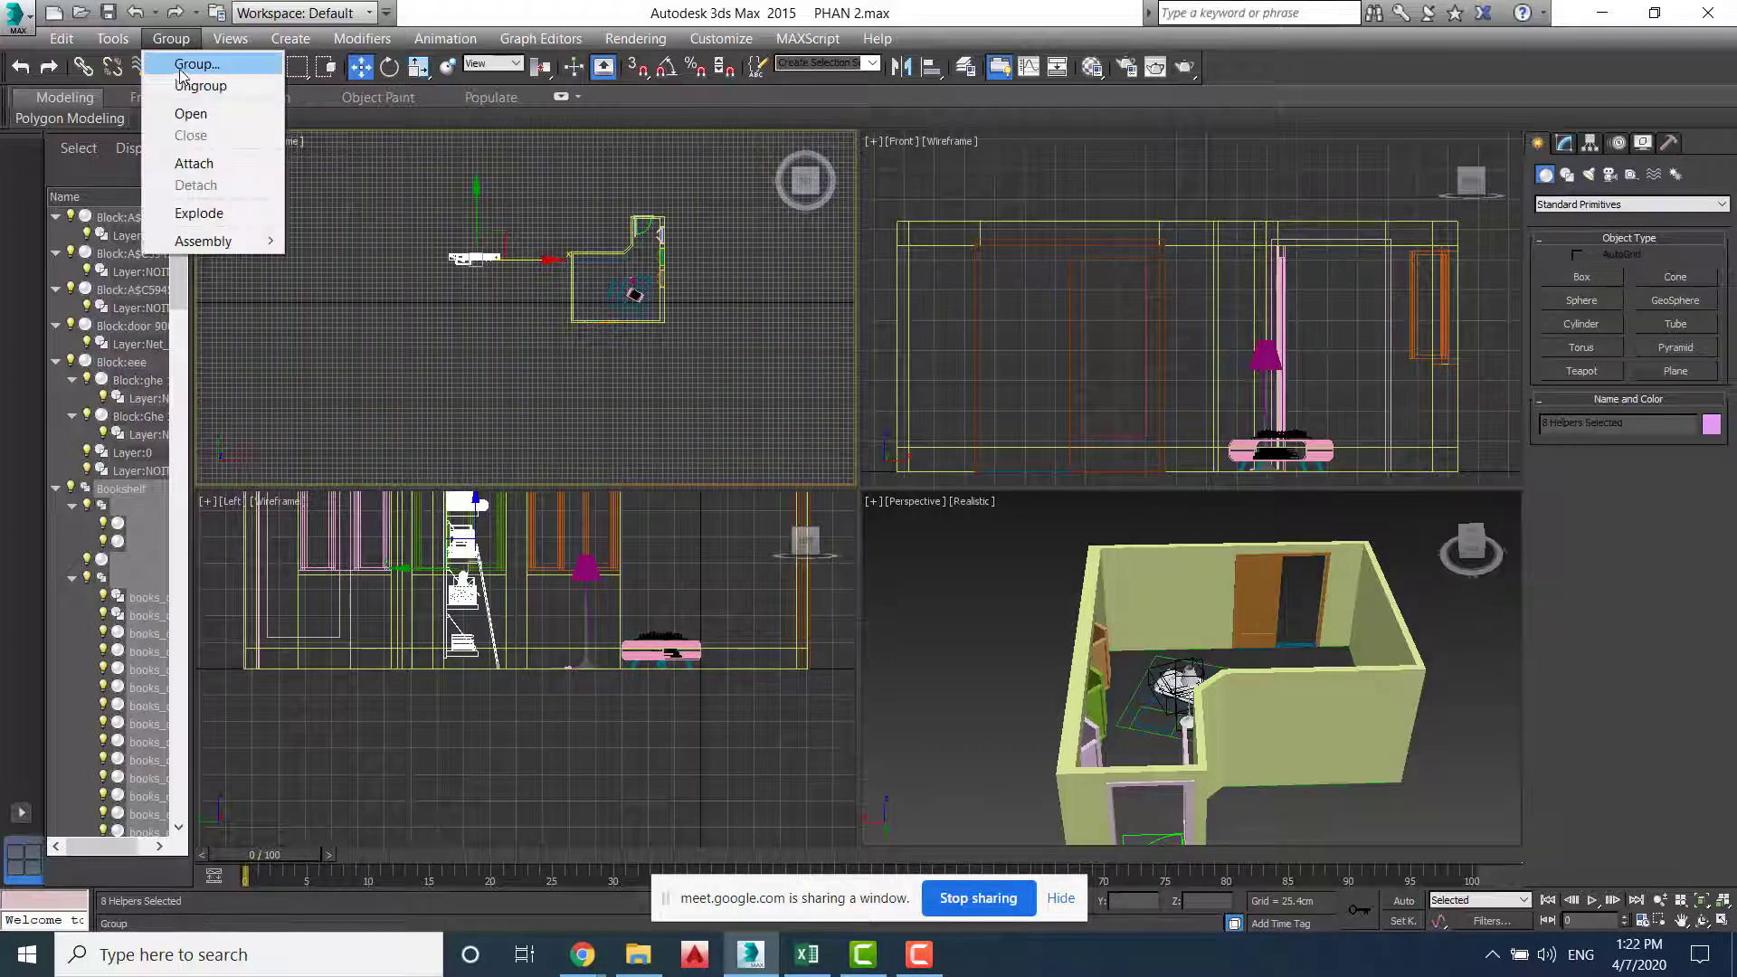
left_click(190, 65)
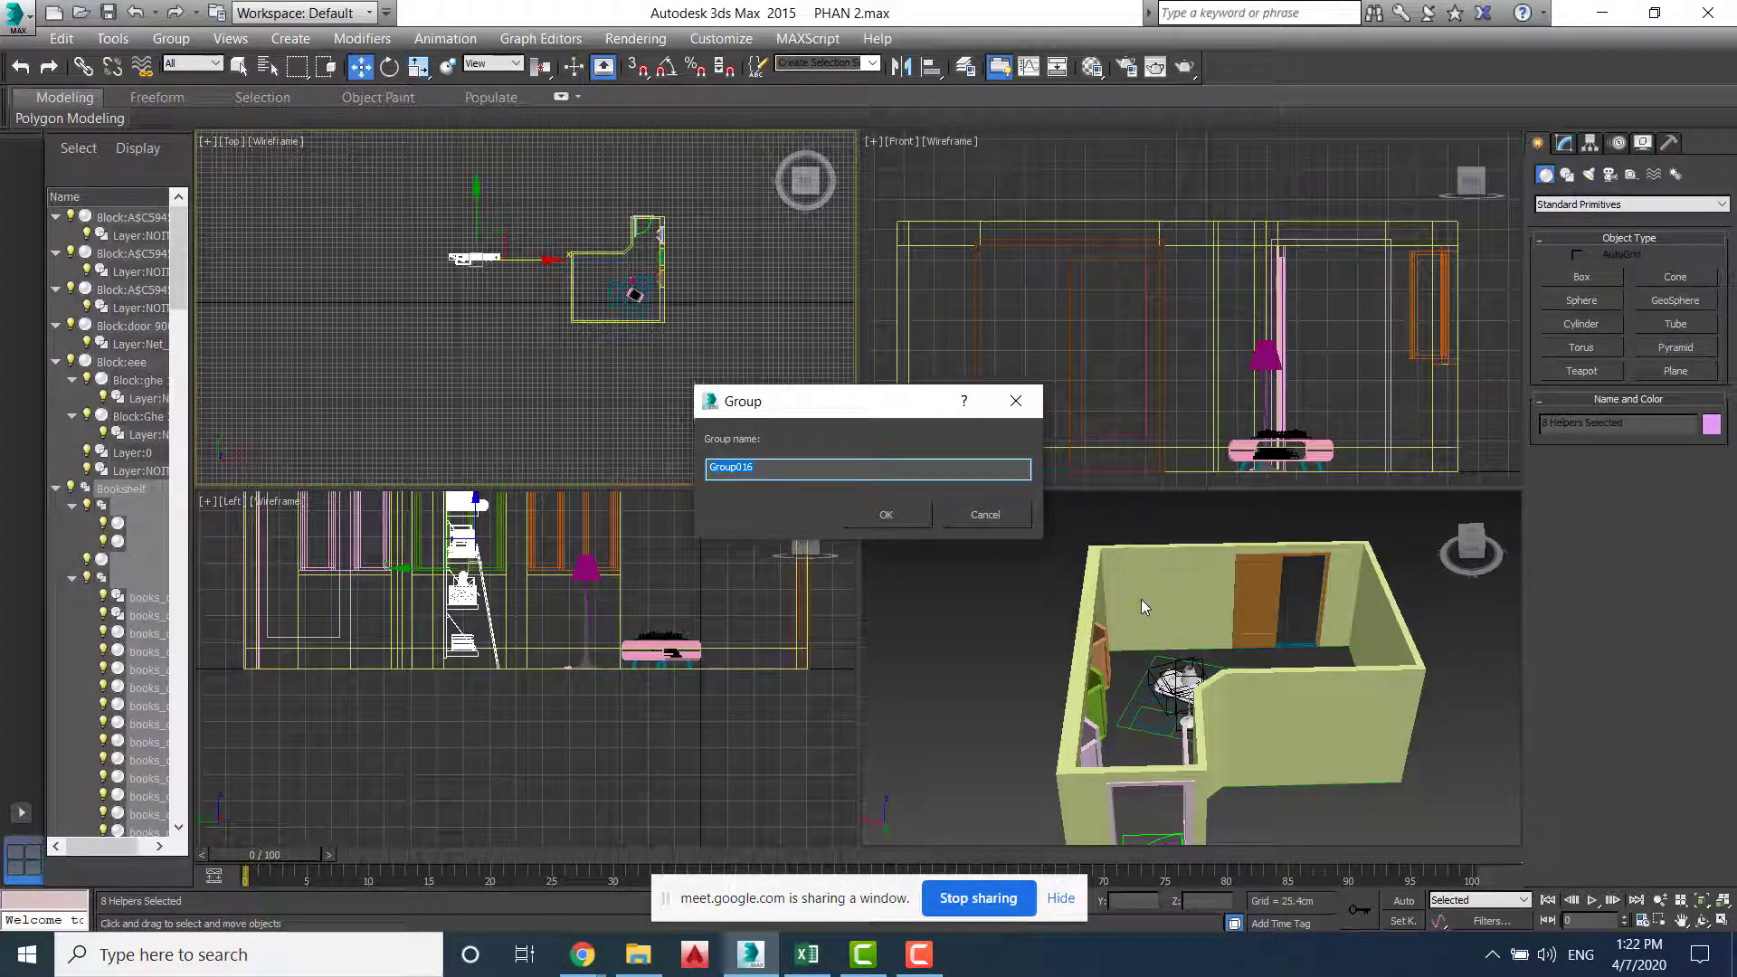
key("Return")
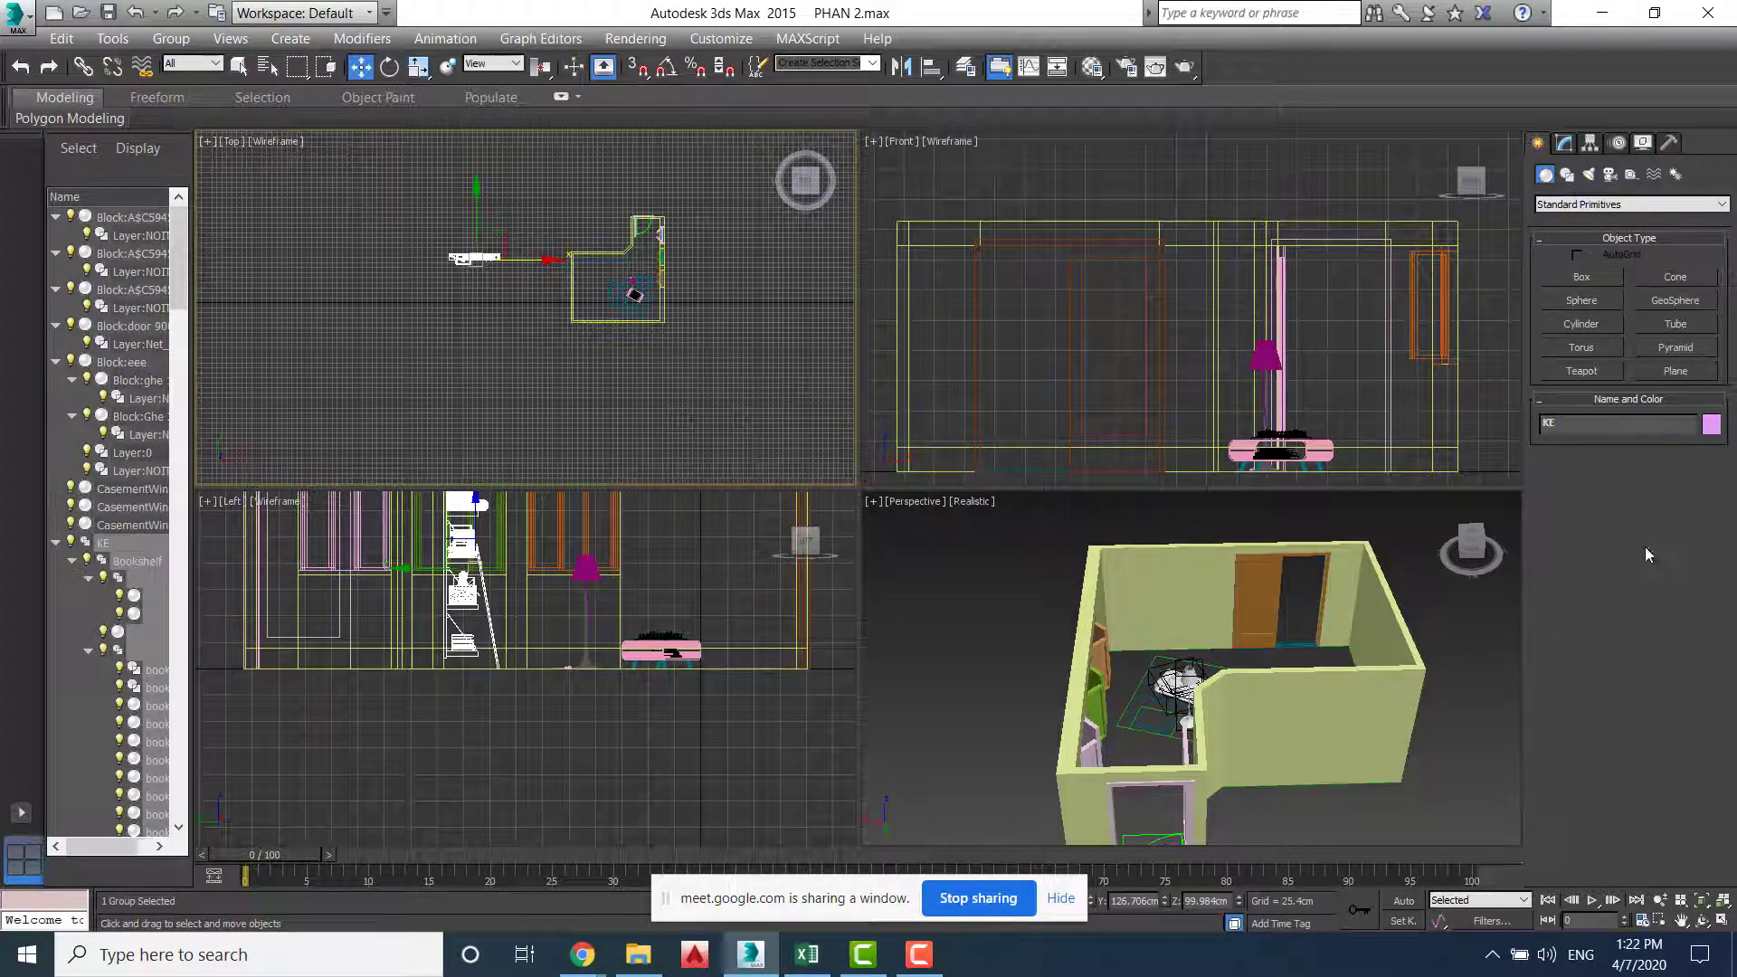
left_click_drag(537, 260, 677, 272)
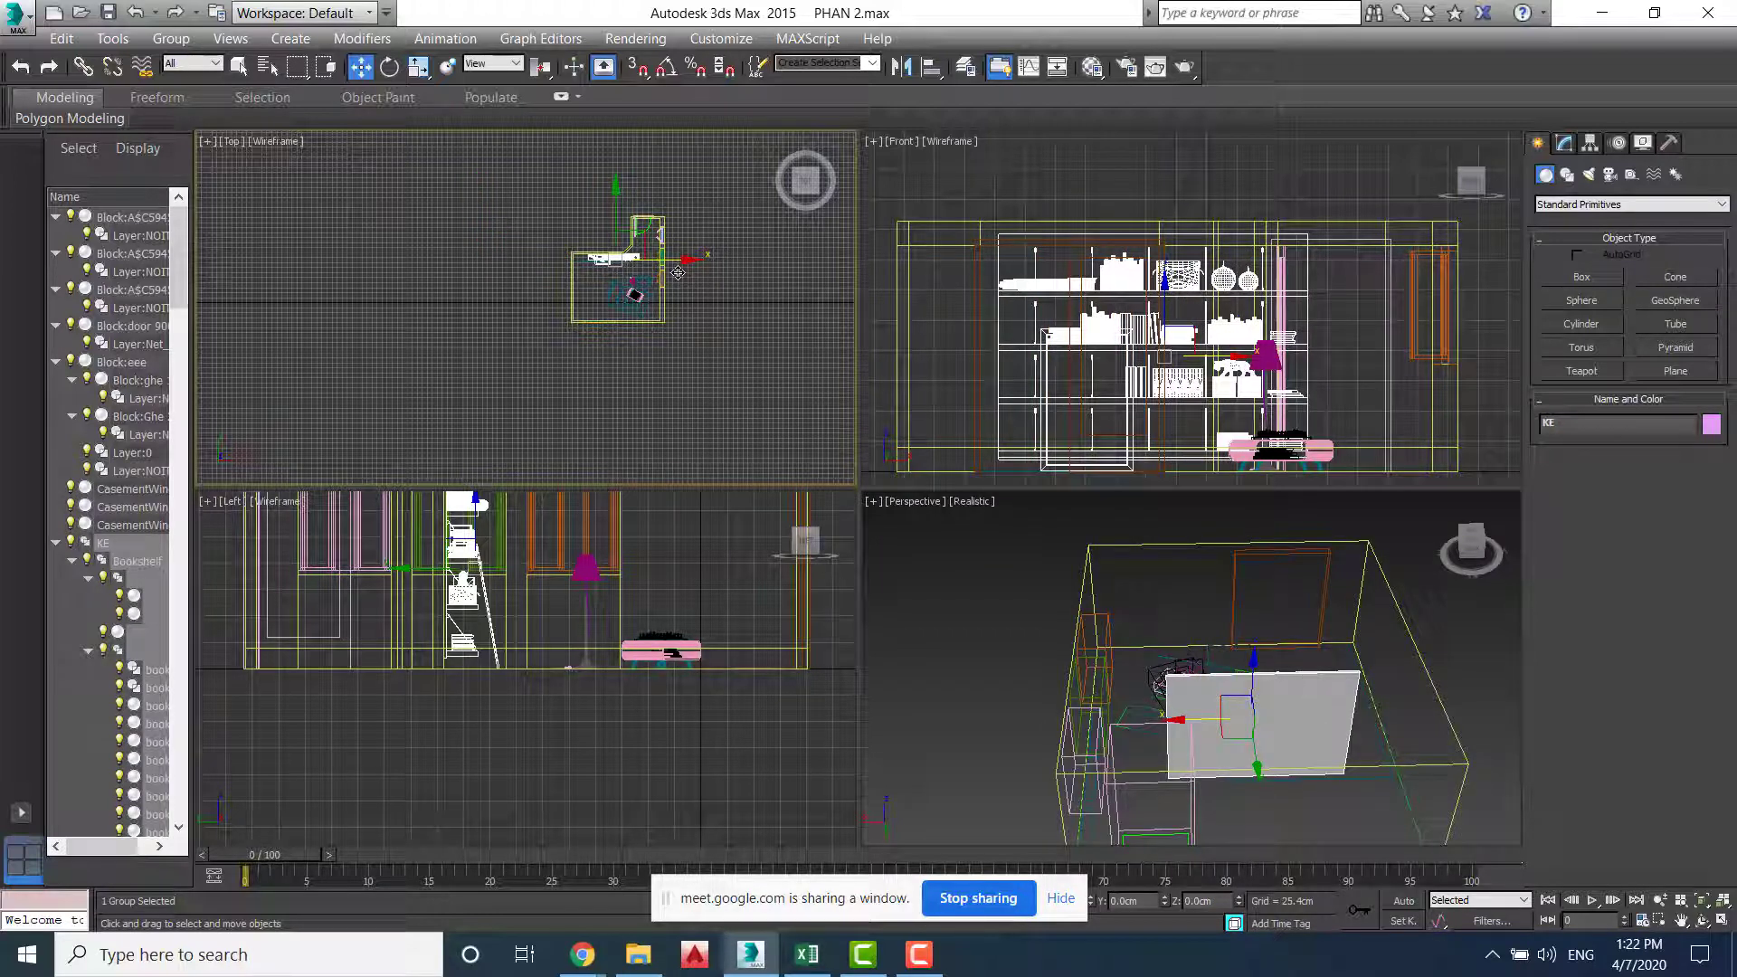
left_click(975, 508)
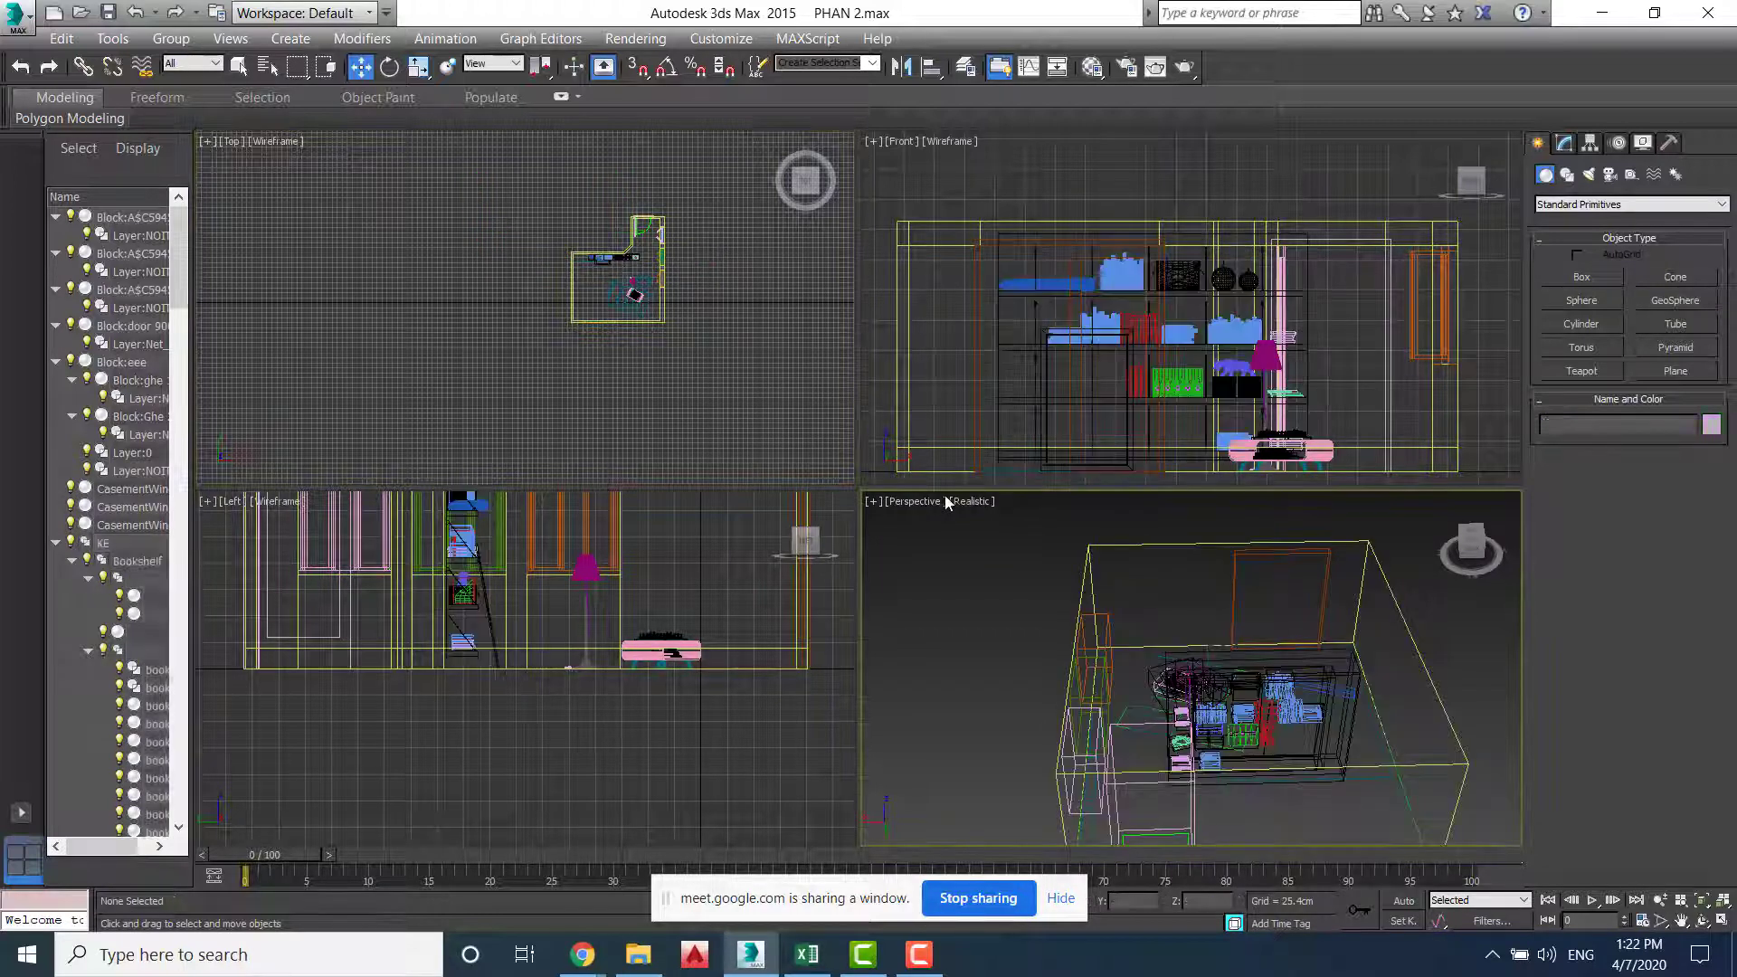
In a maximized Perspective view, move the KE bookshelf along the X axis into the wall corner away from the entrance, and deselect it
key("alt+w")
middle_click_drag(1029, 507, 1086, 482, "alt")
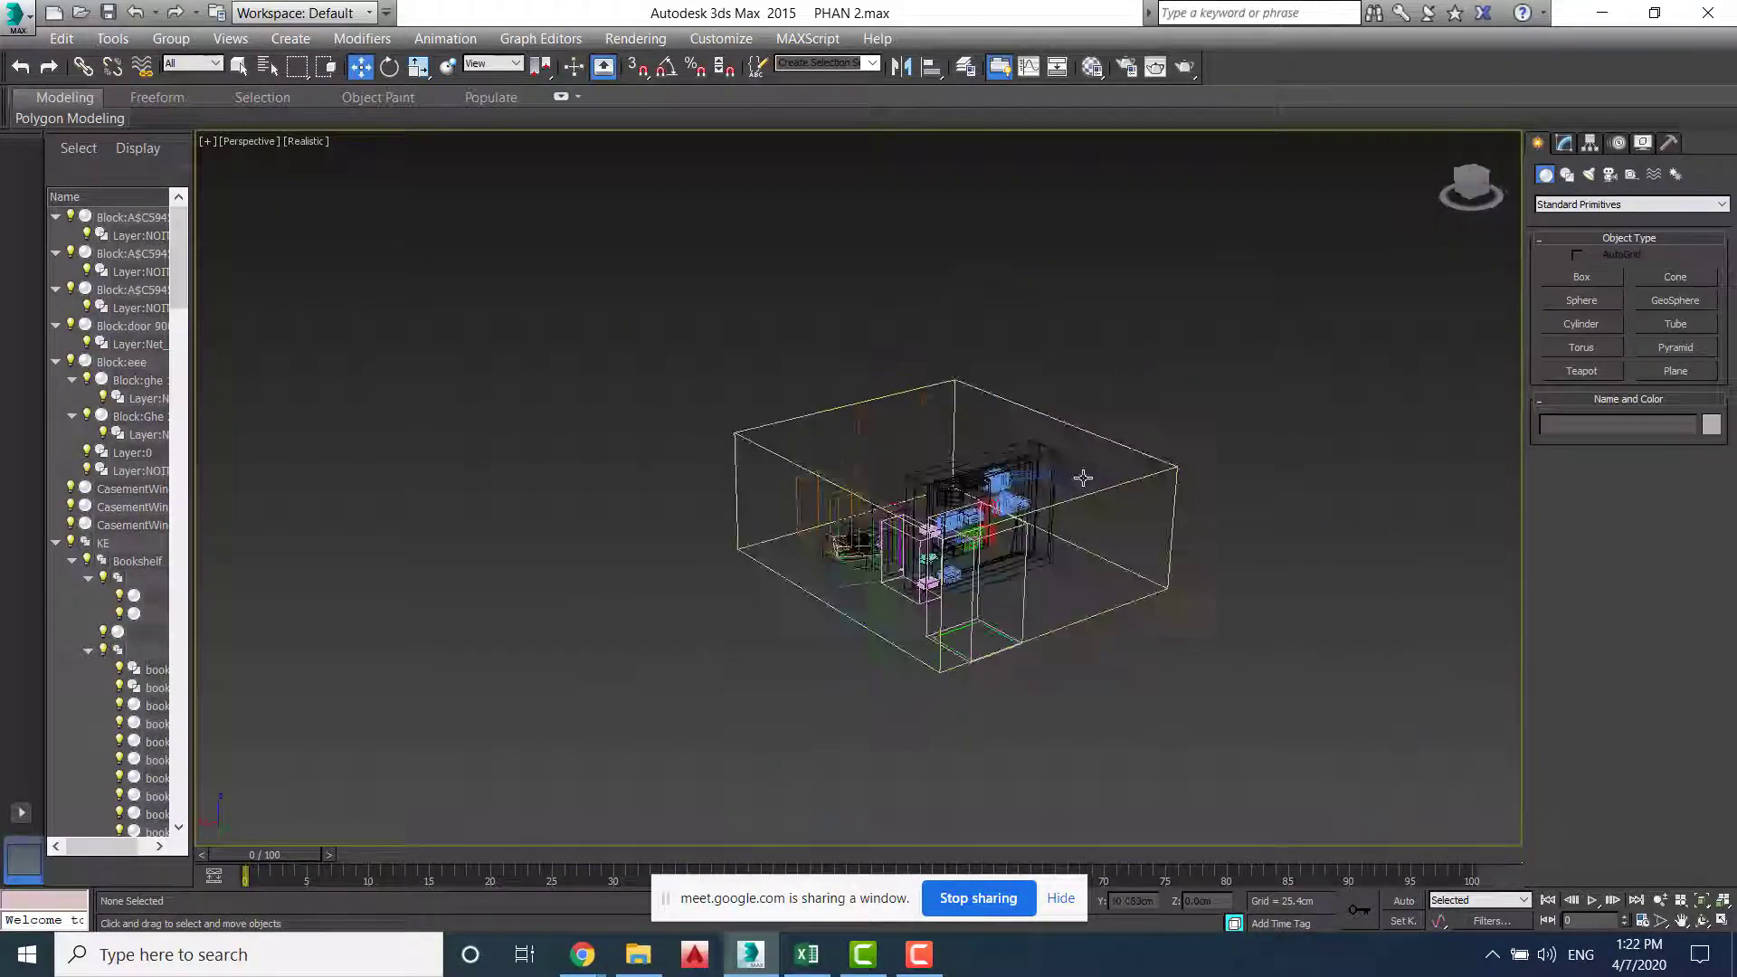
scroll(896, 495, "up", 5)
scroll(896, 495, "down", 4)
middle_click_drag(895, 495, 964, 397, "alt")
left_click(902, 437)
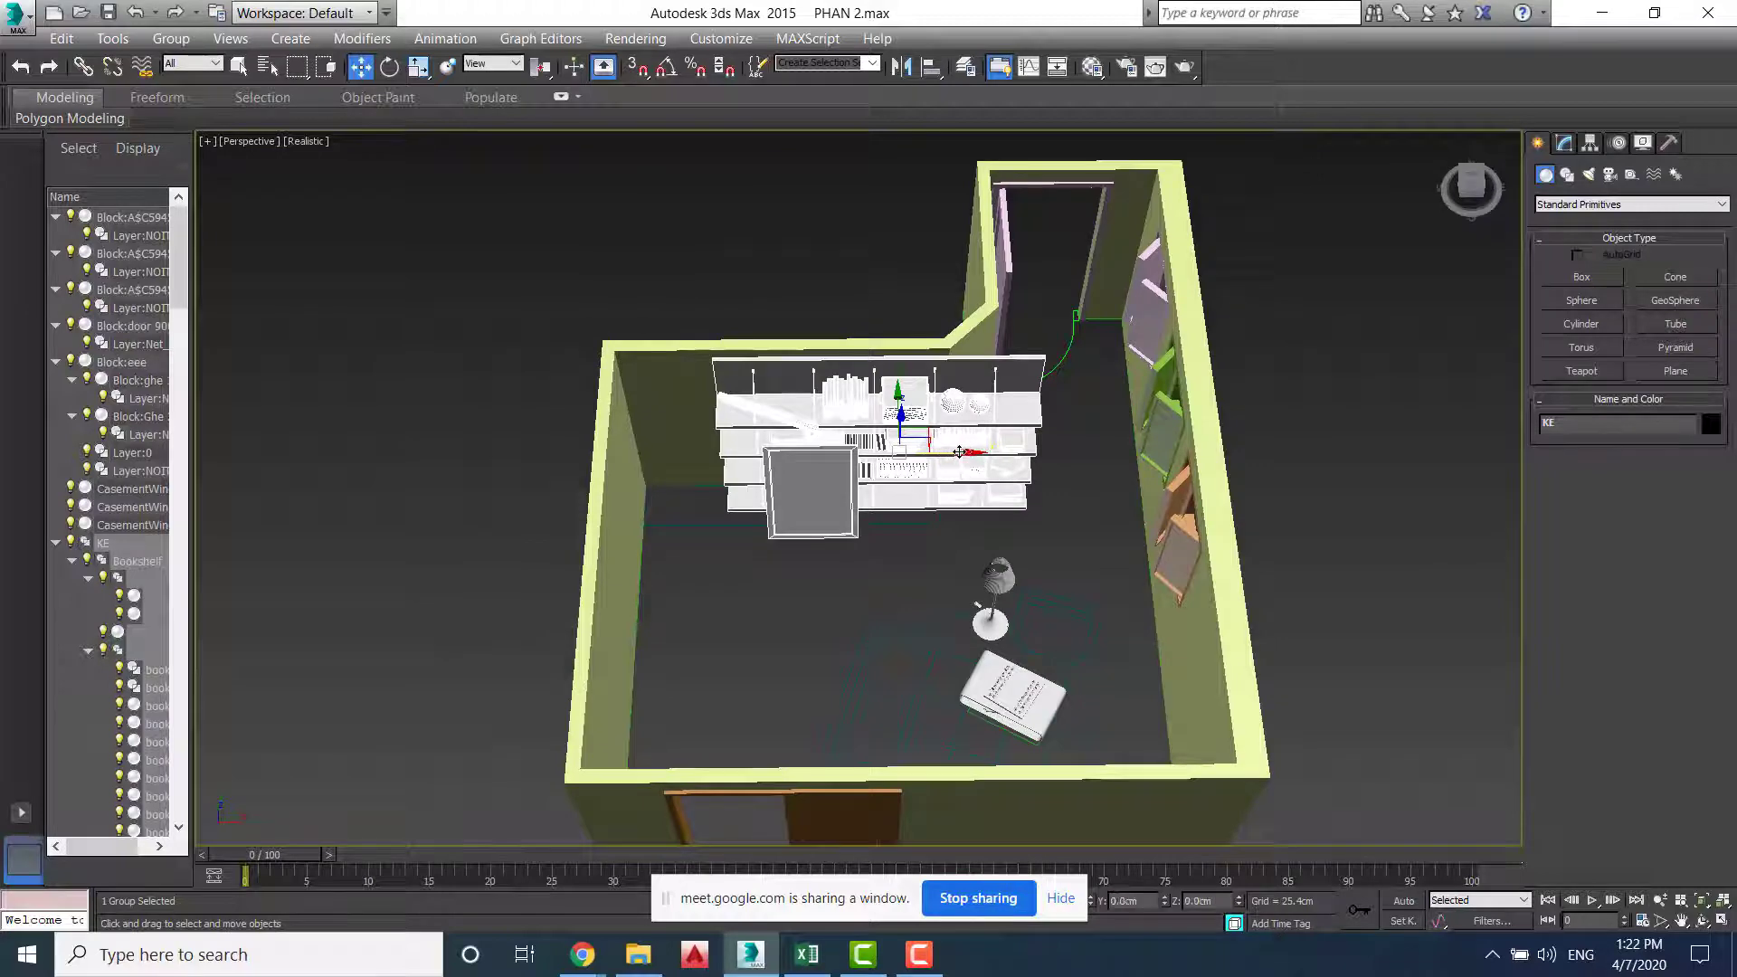
left_click_drag(959, 451, 877, 456)
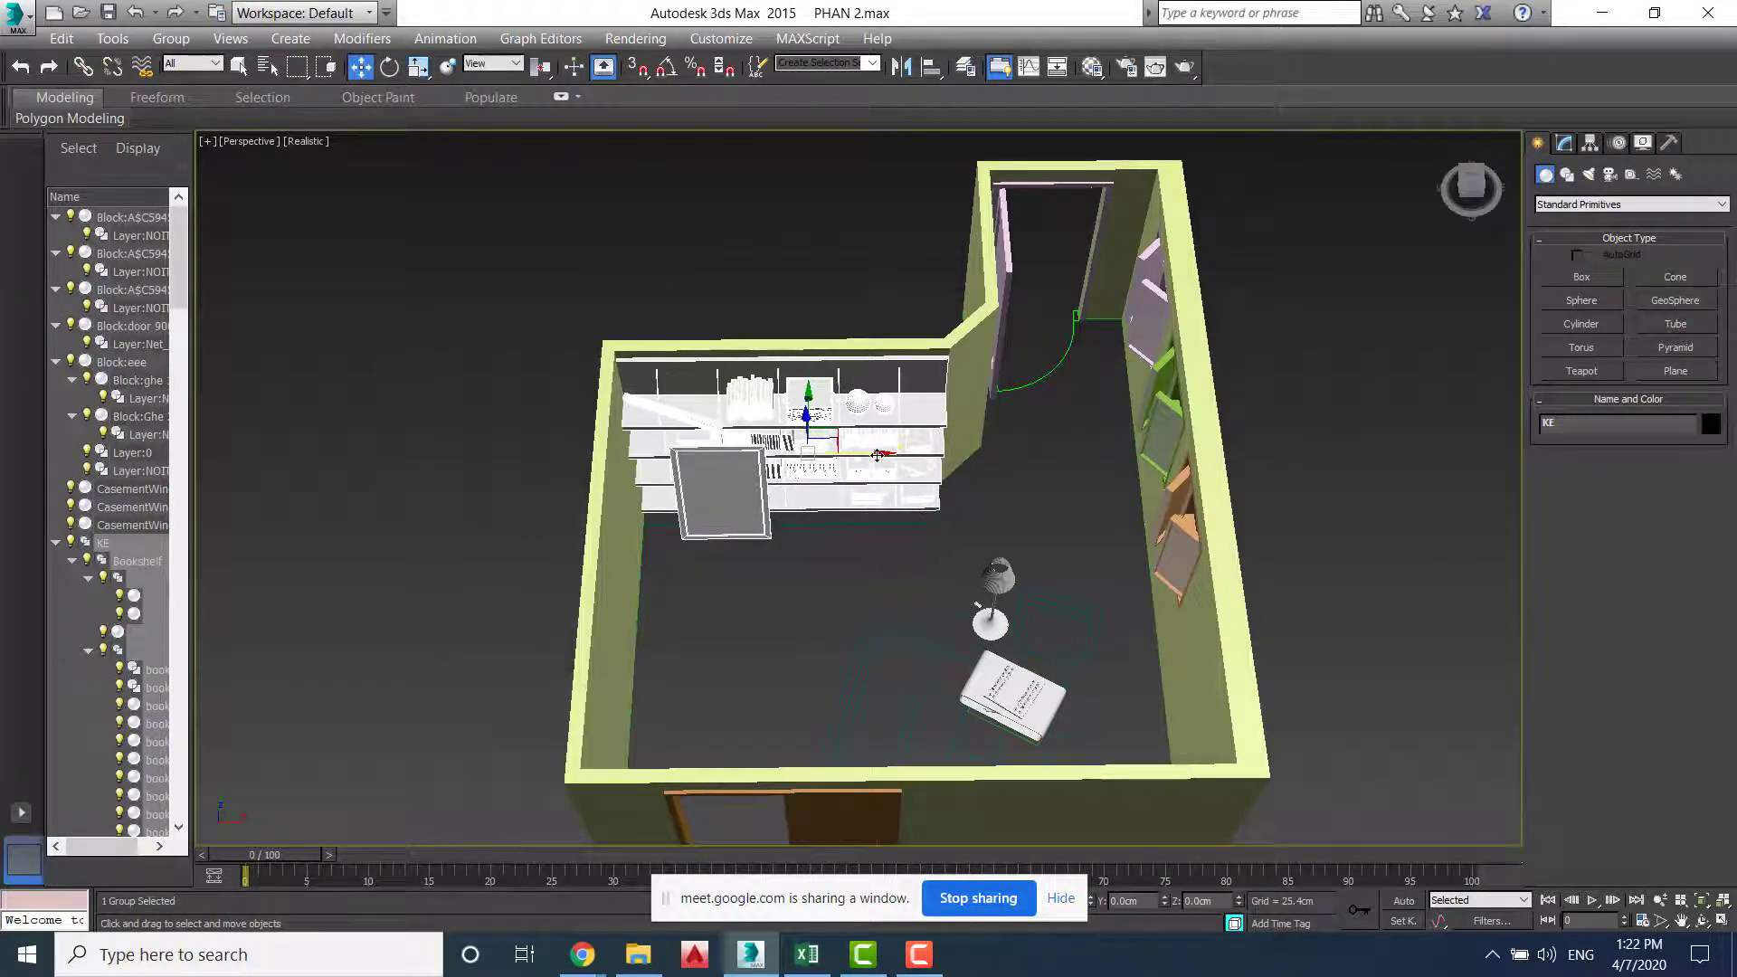
middle_click_drag(877, 455, 876, 272, "alt")
scroll(834, 432, "down", 3)
left_click(878, 270)
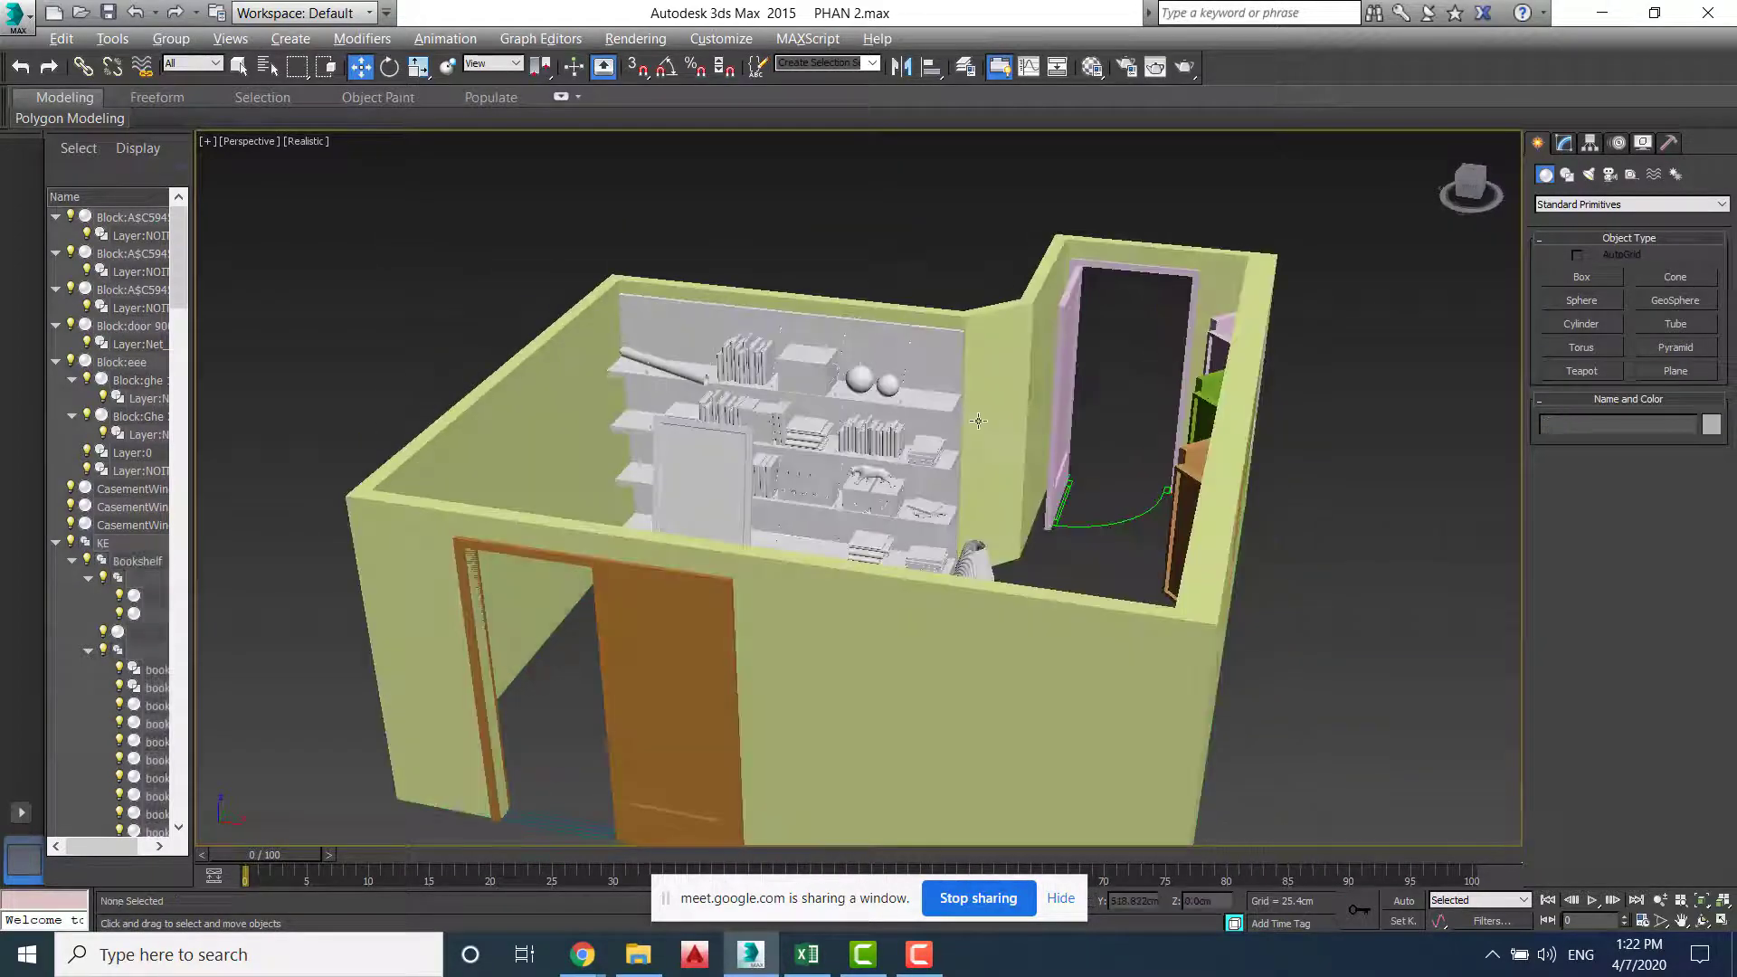
Select the KE bookshelf group, raise it about 9 cm along the Z axis, and deselect it
middle_click_drag(978, 420, 815, 330, "alt")
left_click(811, 327)
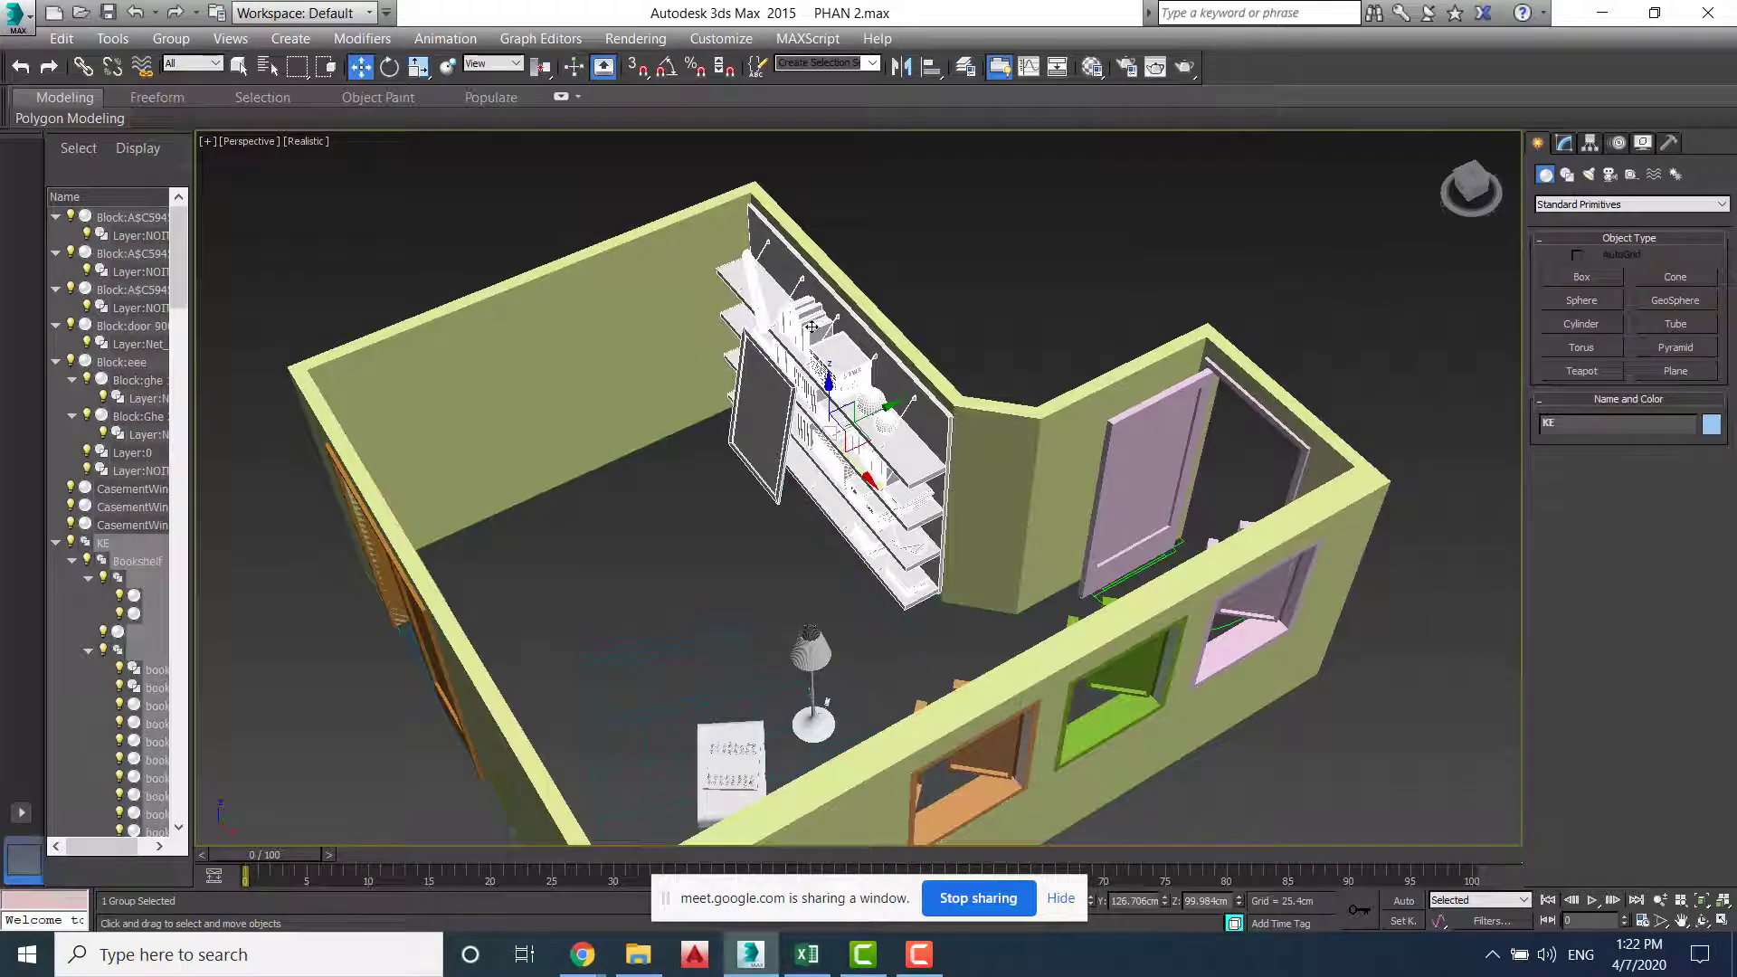
middle_click_drag(845, 402, 823, 375, "alt")
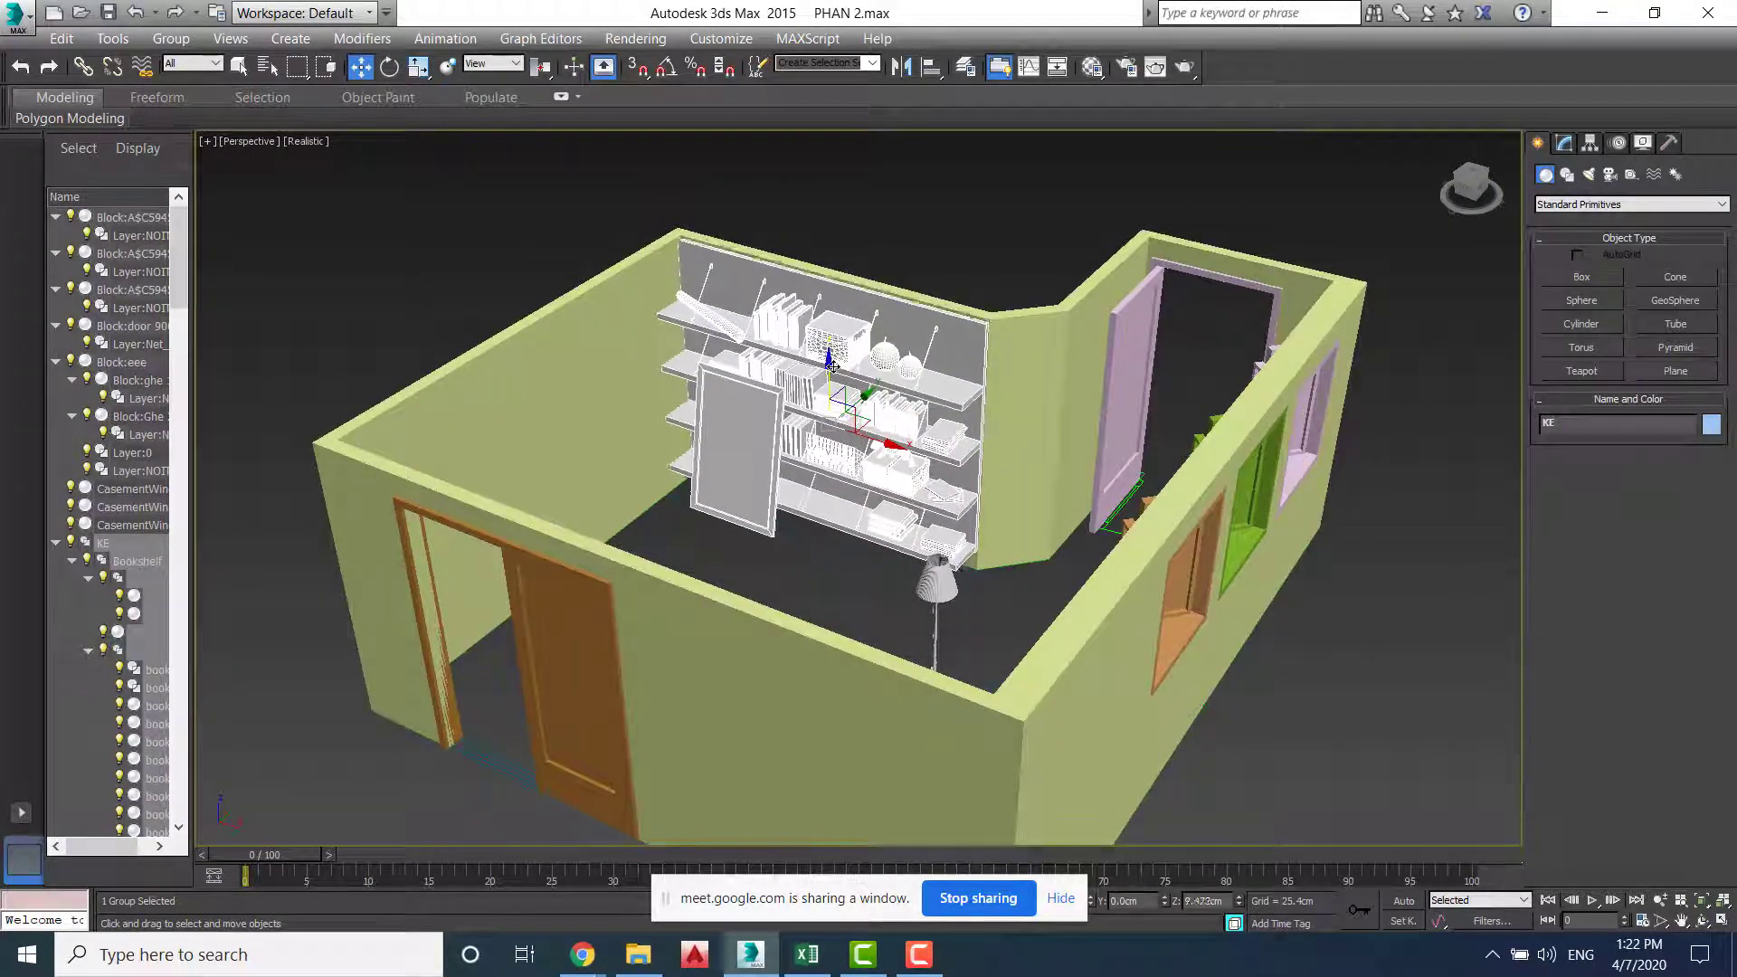
left_click(947, 269)
Reselect the KE bookshelf and nudge it slightly along the Y and X axes in the maximized Top view, clear of the corner walls
middle_click_drag(962, 438, 896, 417, "alt")
left_click(896, 417)
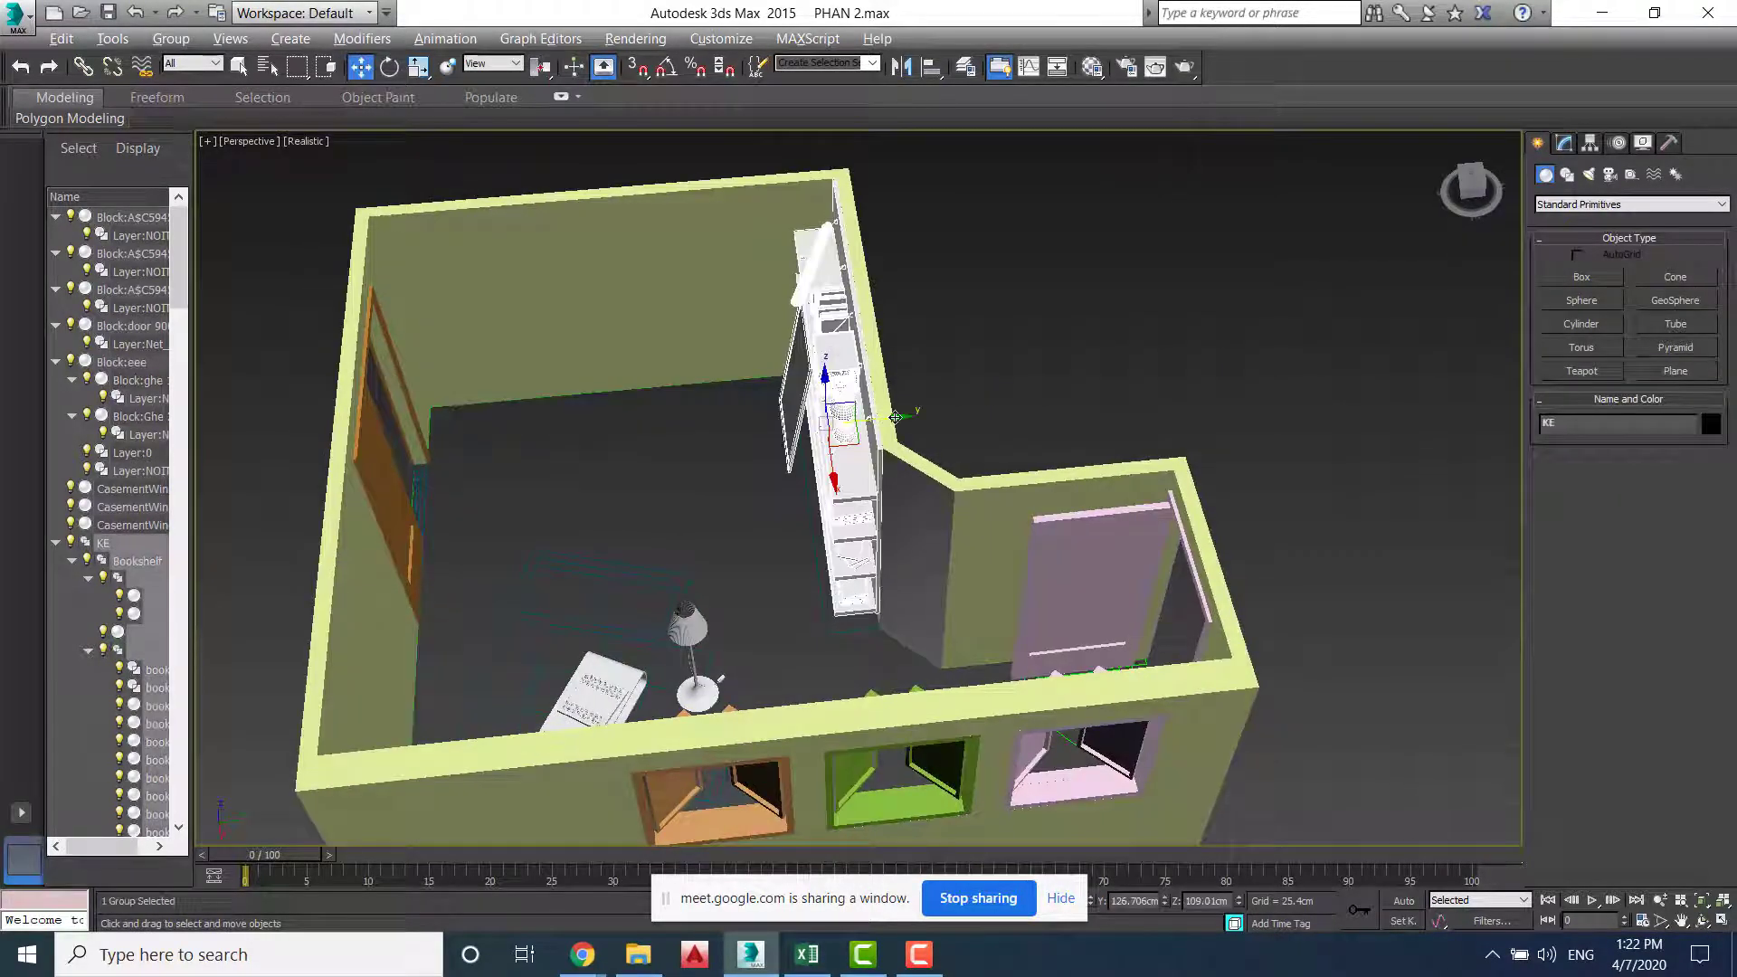
key("alt+w")
key("alt+w")
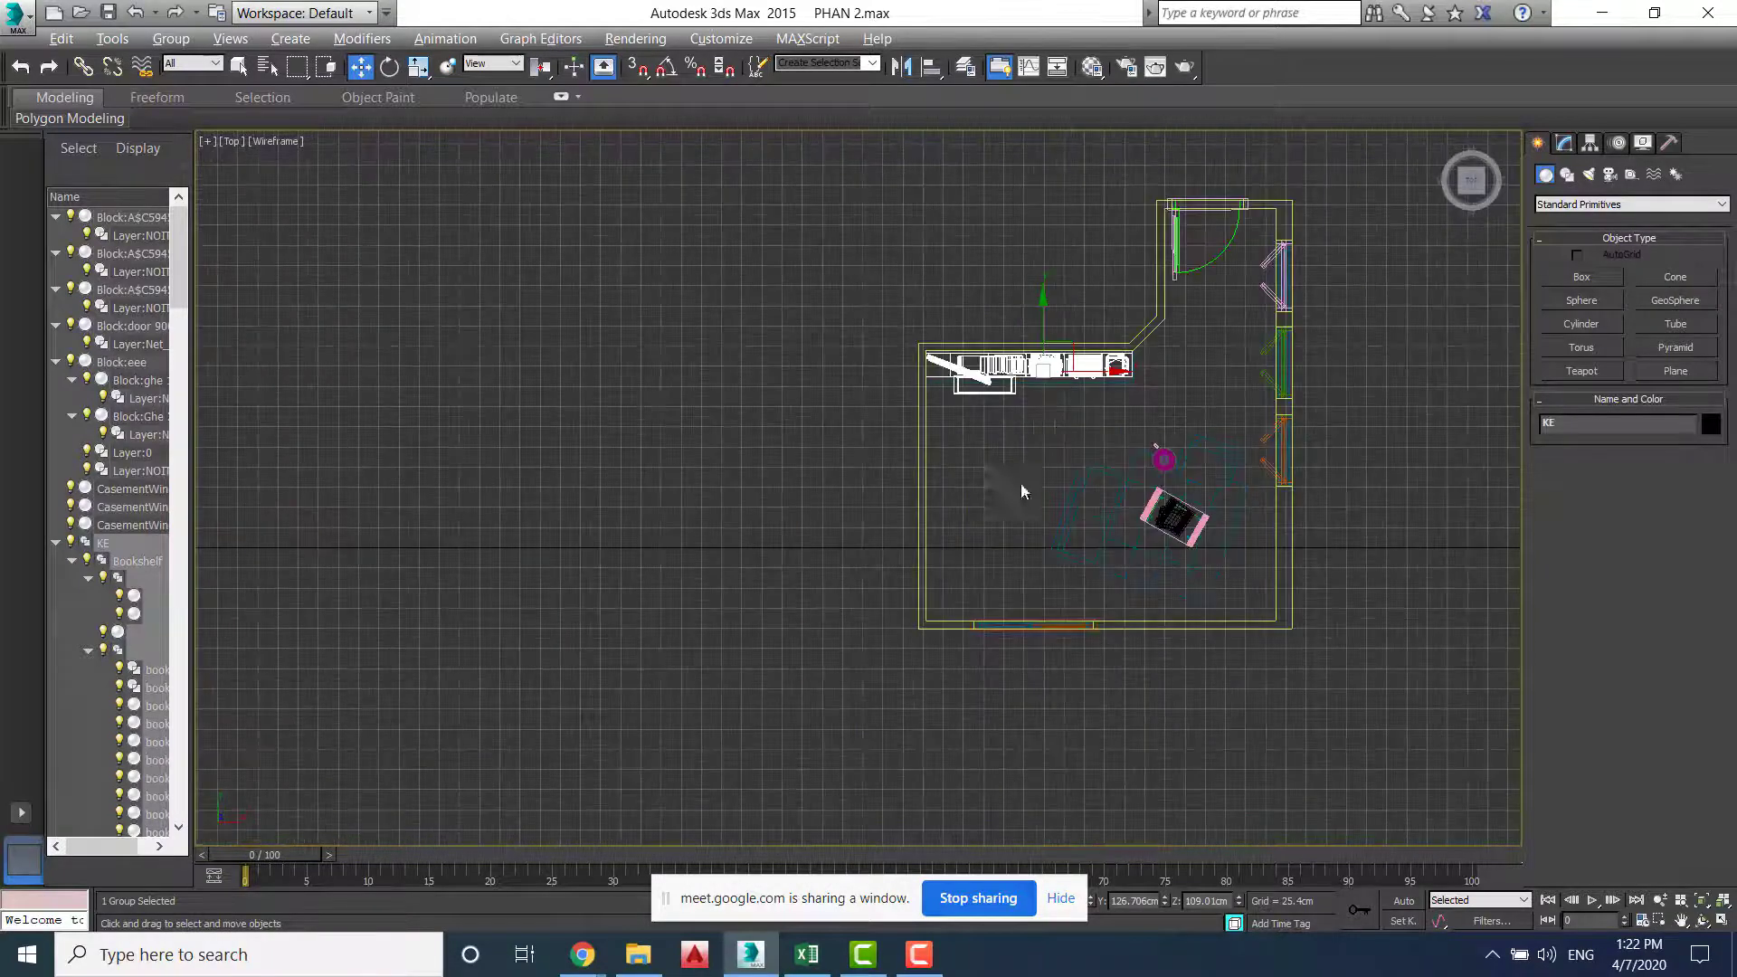
middle_click_drag(1023, 491, 769, 488)
scroll(758, 501, "up", 6)
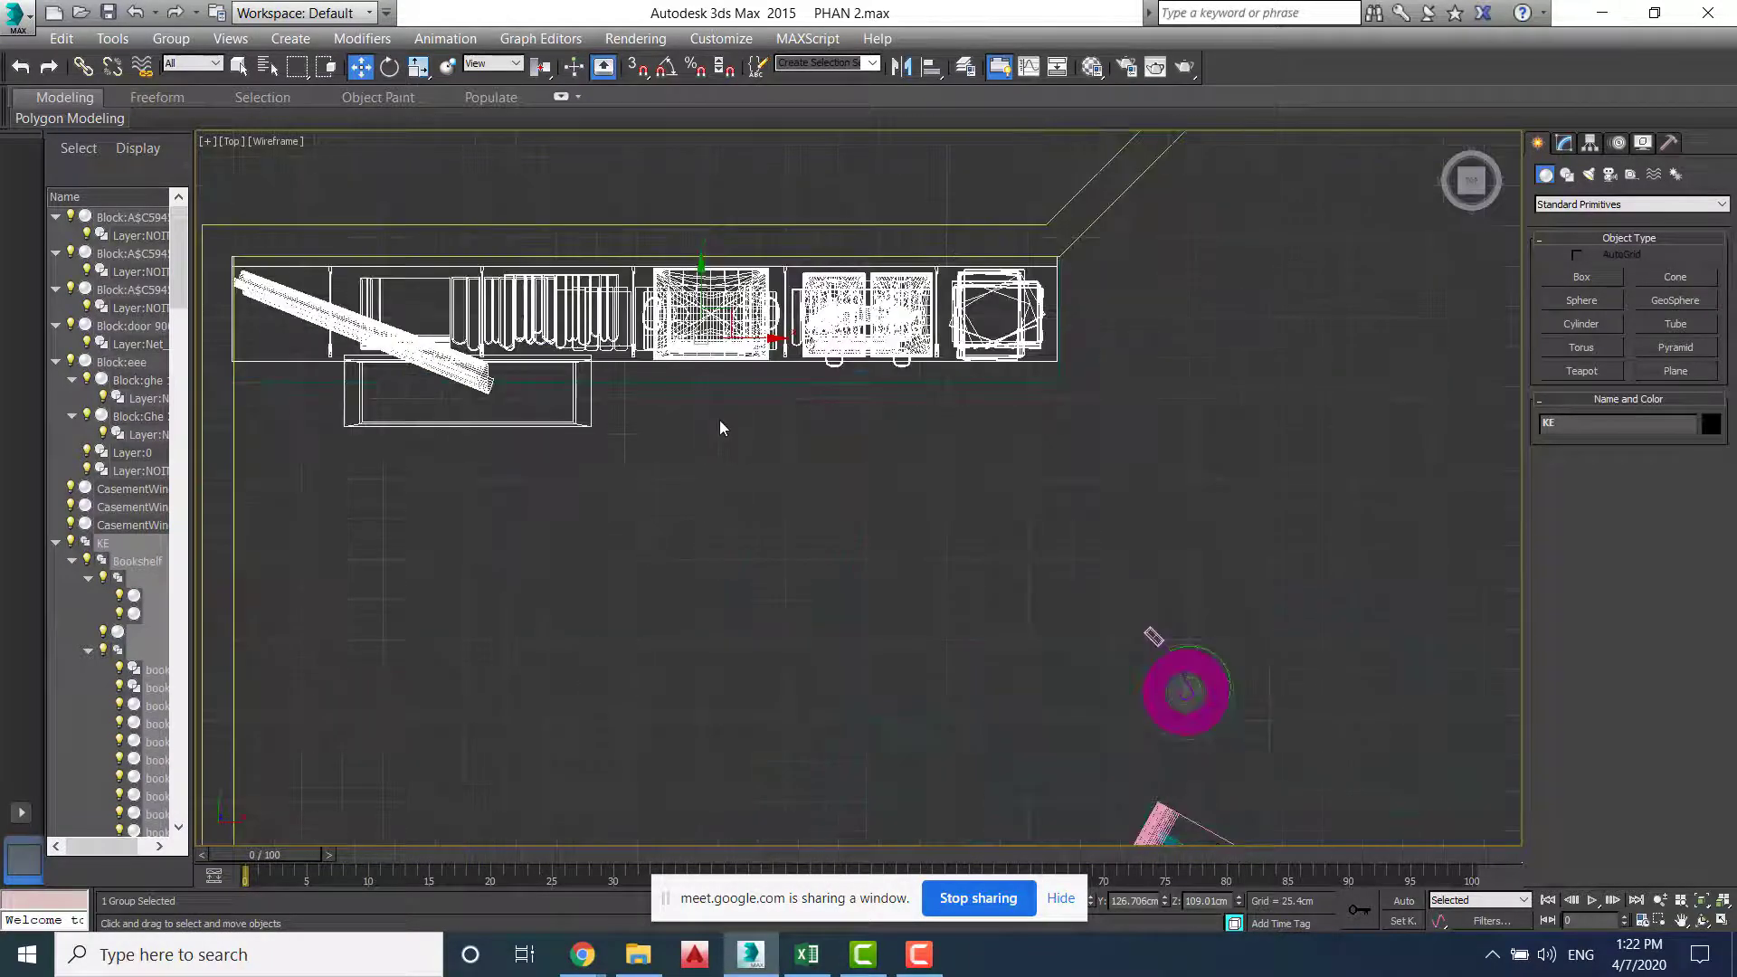
middle_click_drag(721, 427, 829, 444)
left_click_drag(823, 347, 836, 352)
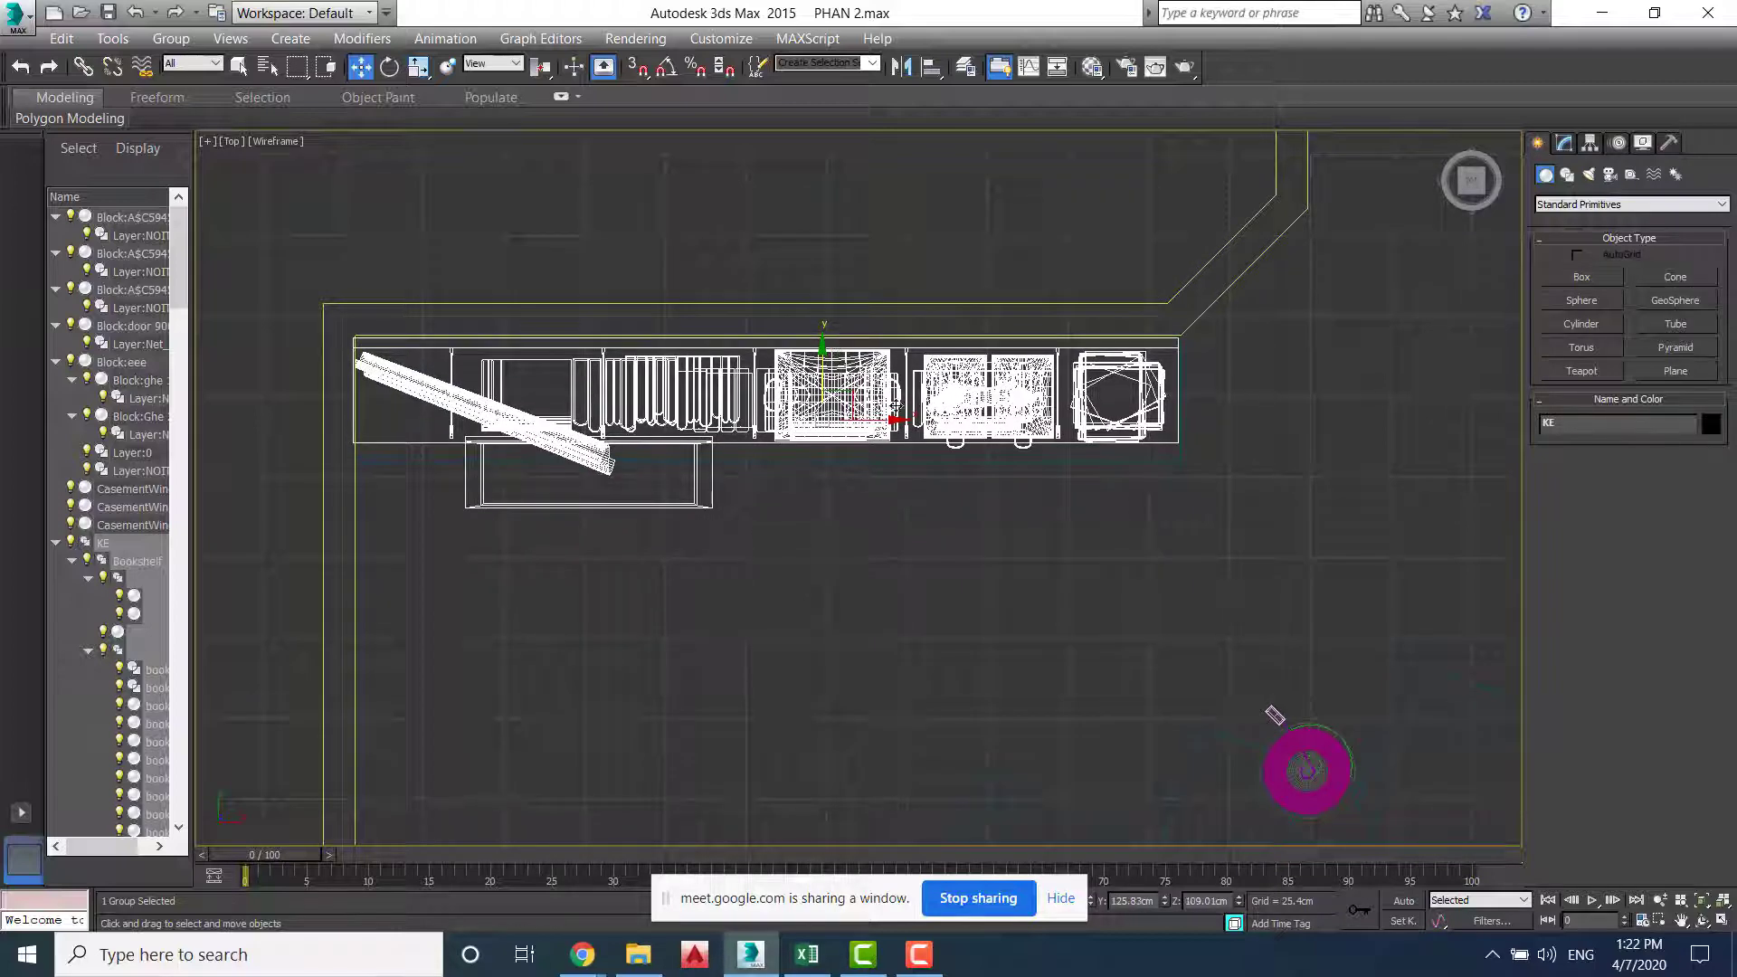
left_click_drag(896, 410, 902, 421)
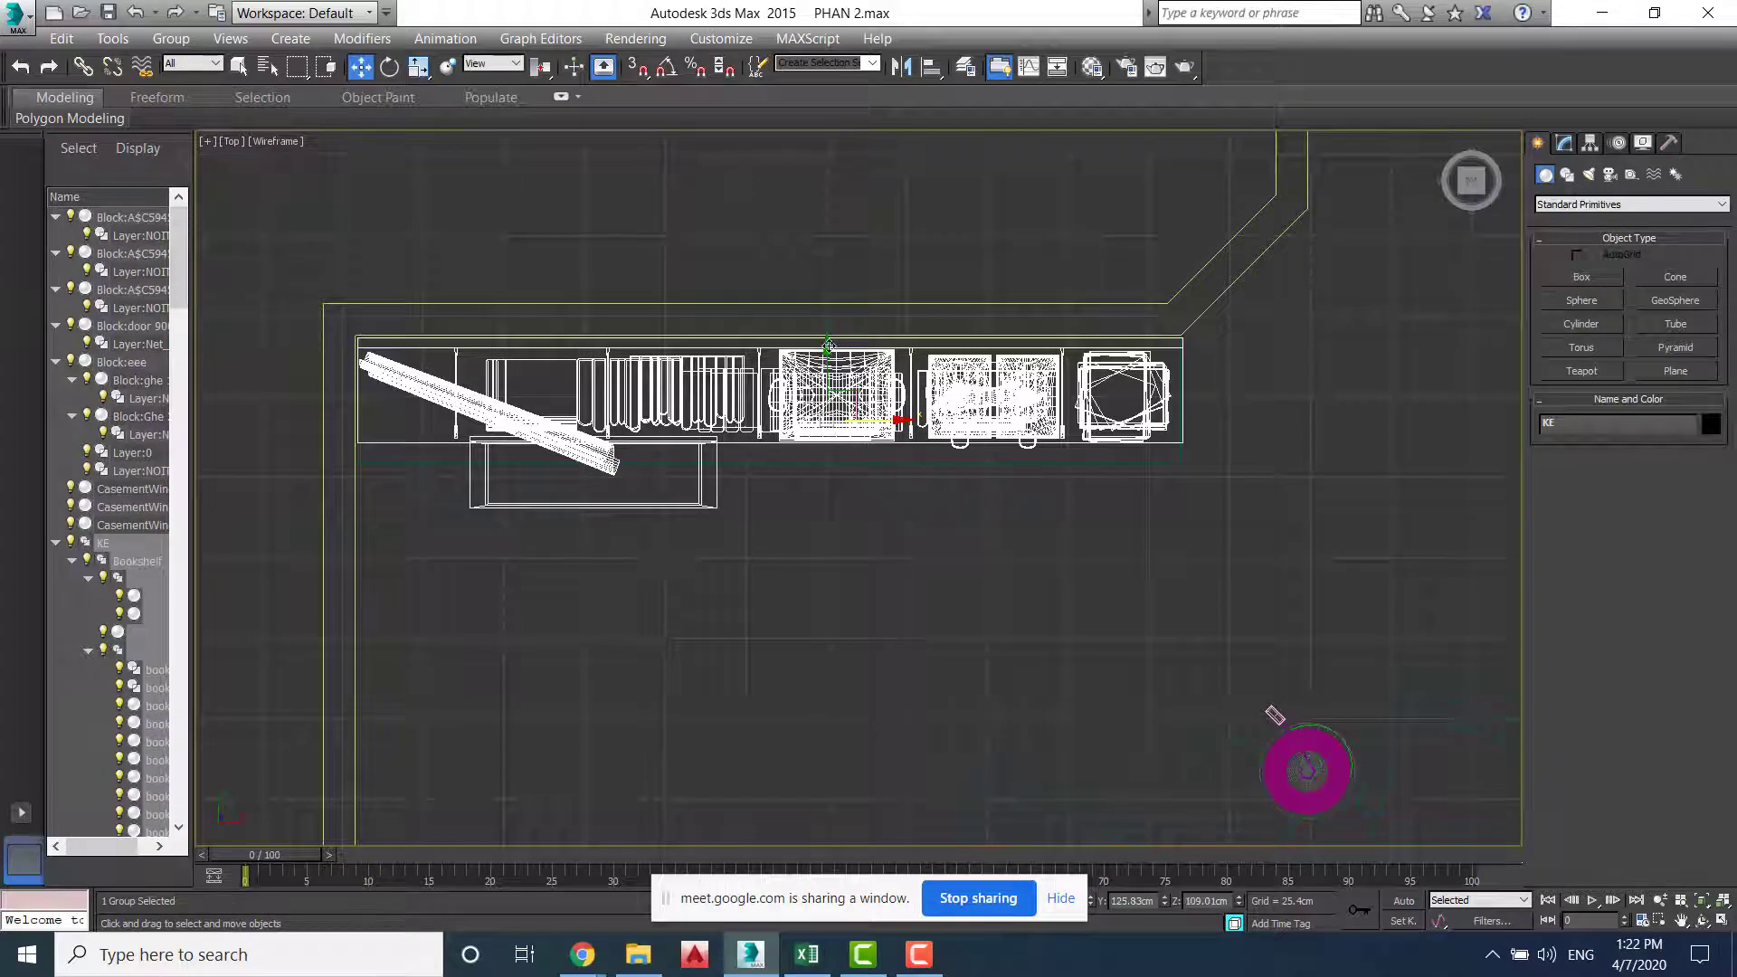
Nudge the KE bookshelf slightly along the Y axis away from the wall, deselect it, and check it in the maximized Perspective view
left_click_drag(828, 345, 827, 355)
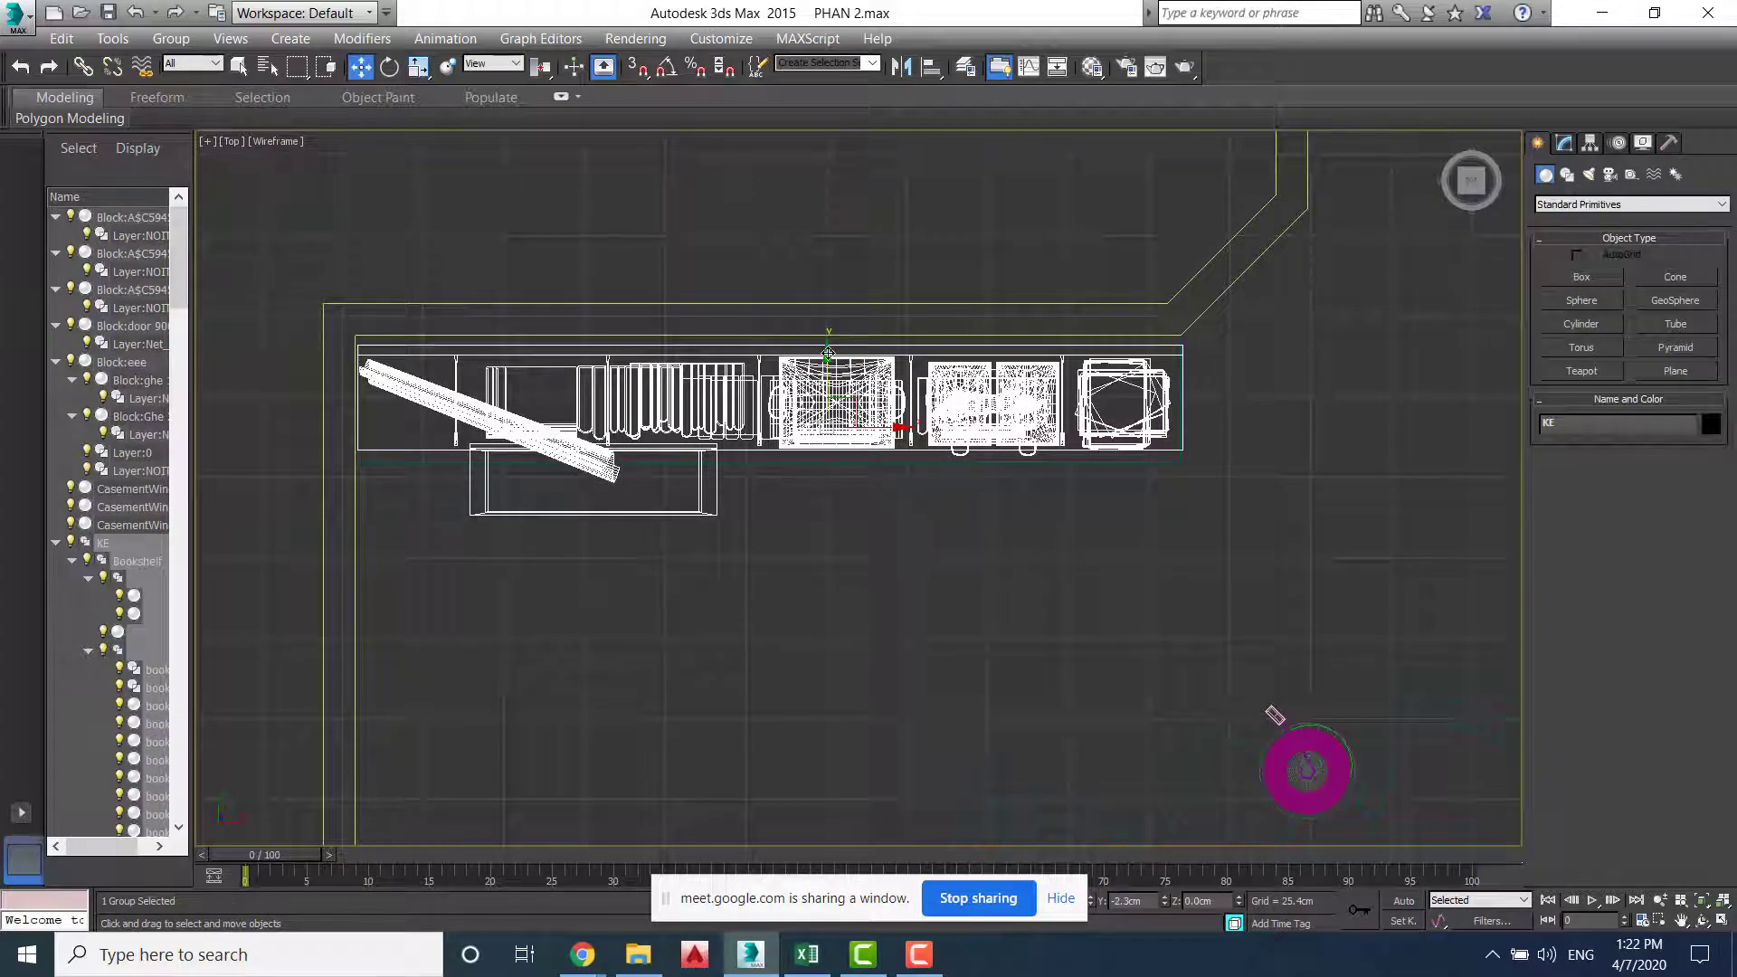
left_click(784, 495)
key("alt+w")
left_click(905, 540)
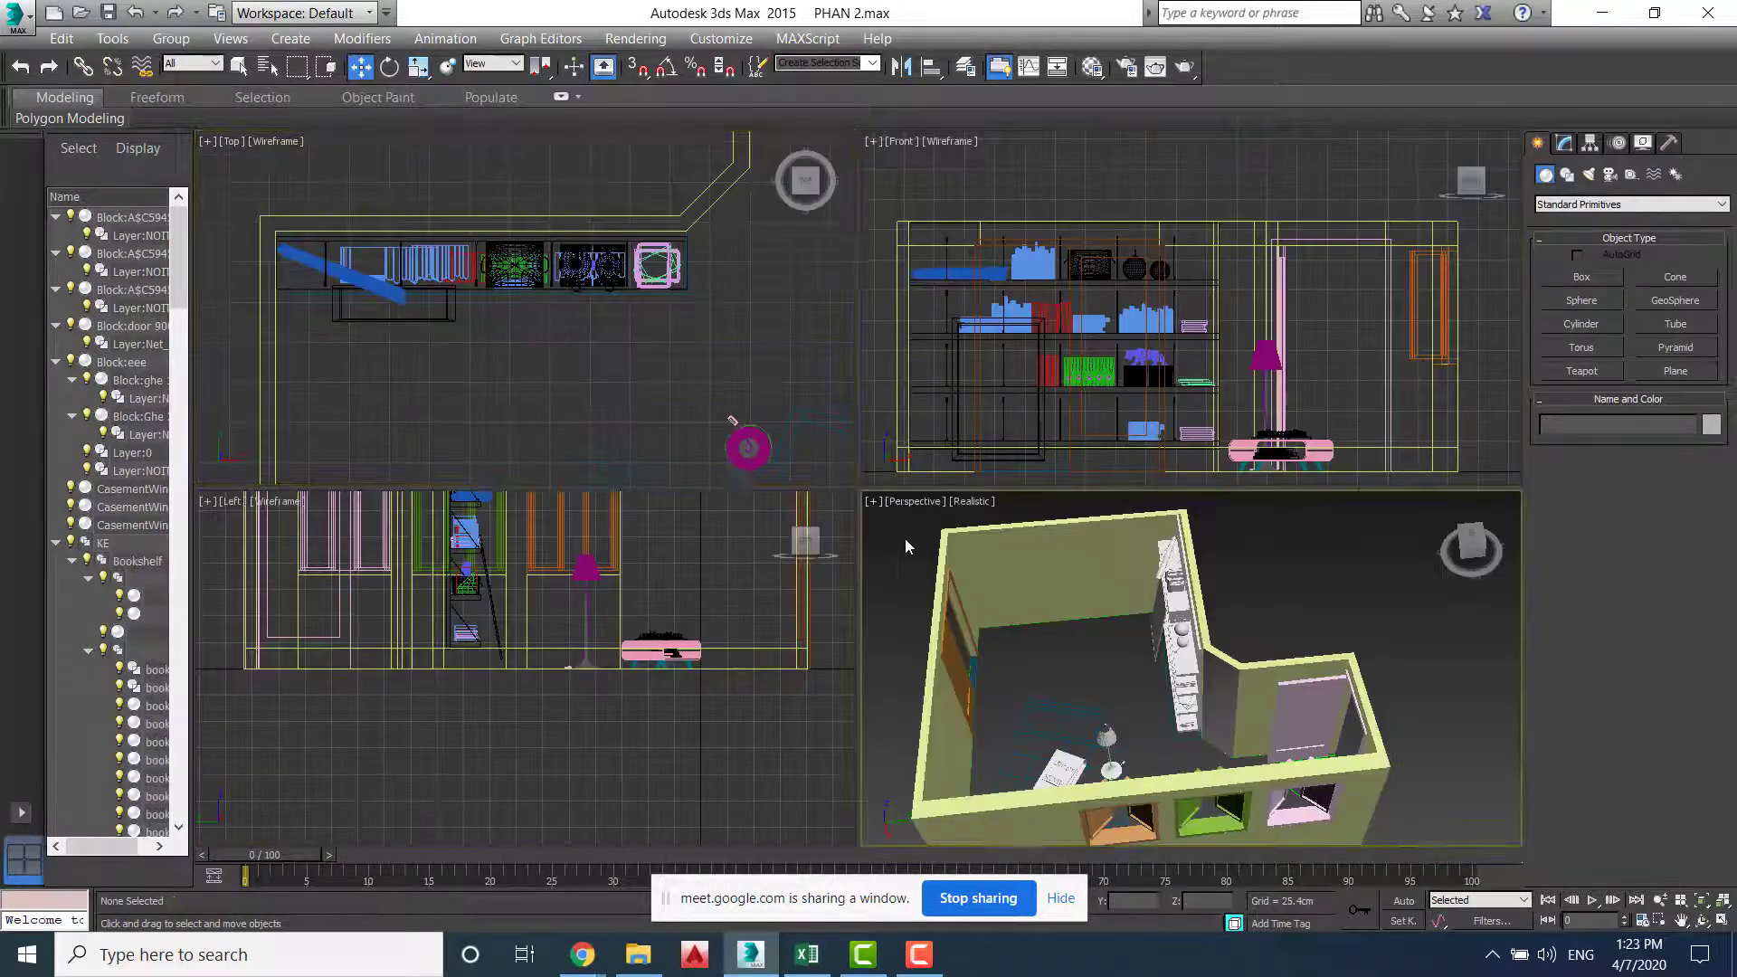
key("alt+w")
middle_click_drag(1062, 615, 748, 522, "alt")
scroll(1088, 595, "down", 3)
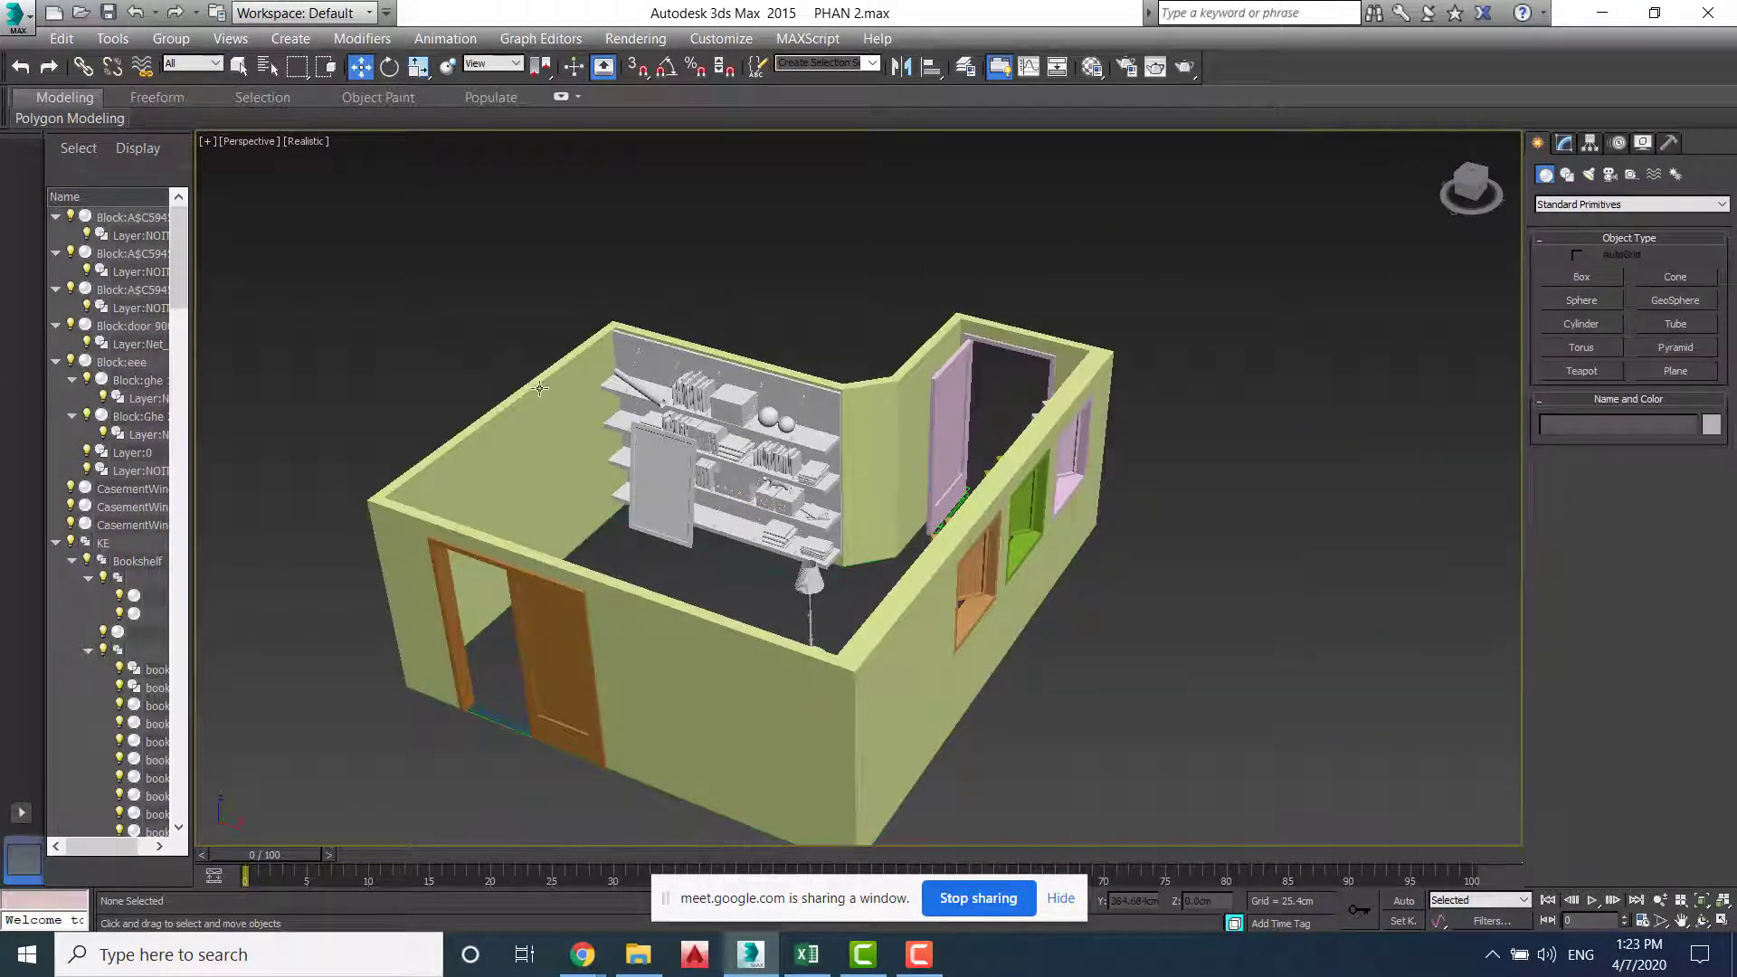
left_click(18, 16)
mouse_move(80, 330)
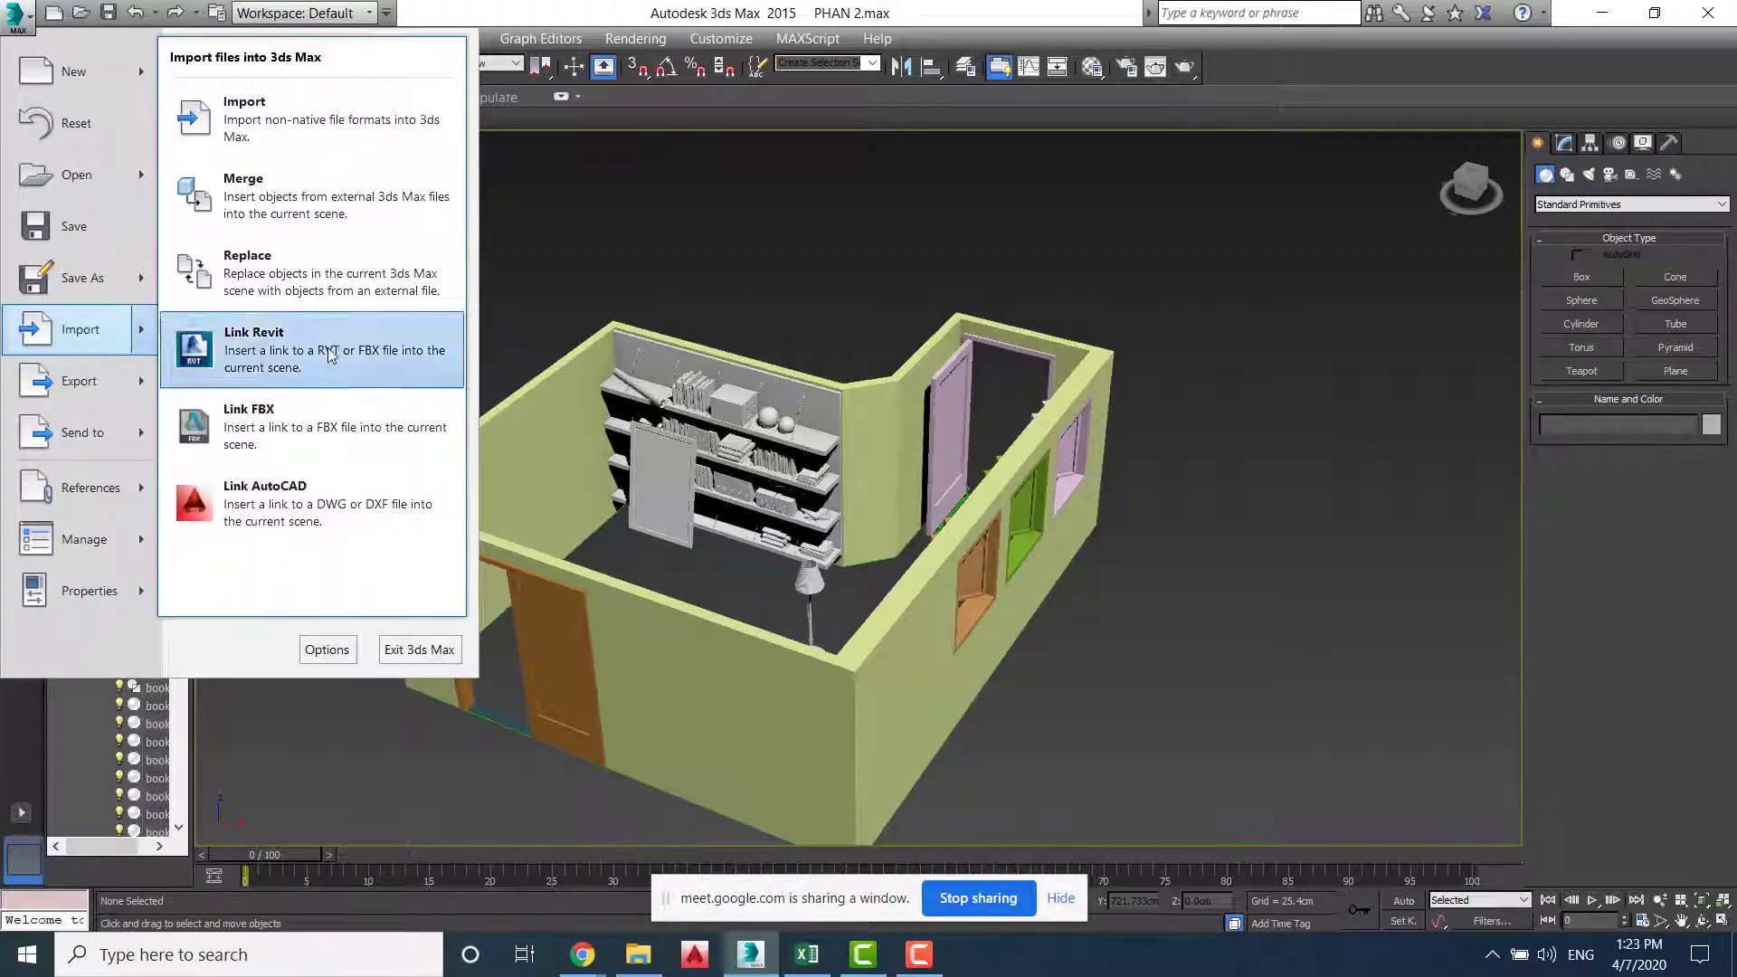
left_click(263, 108)
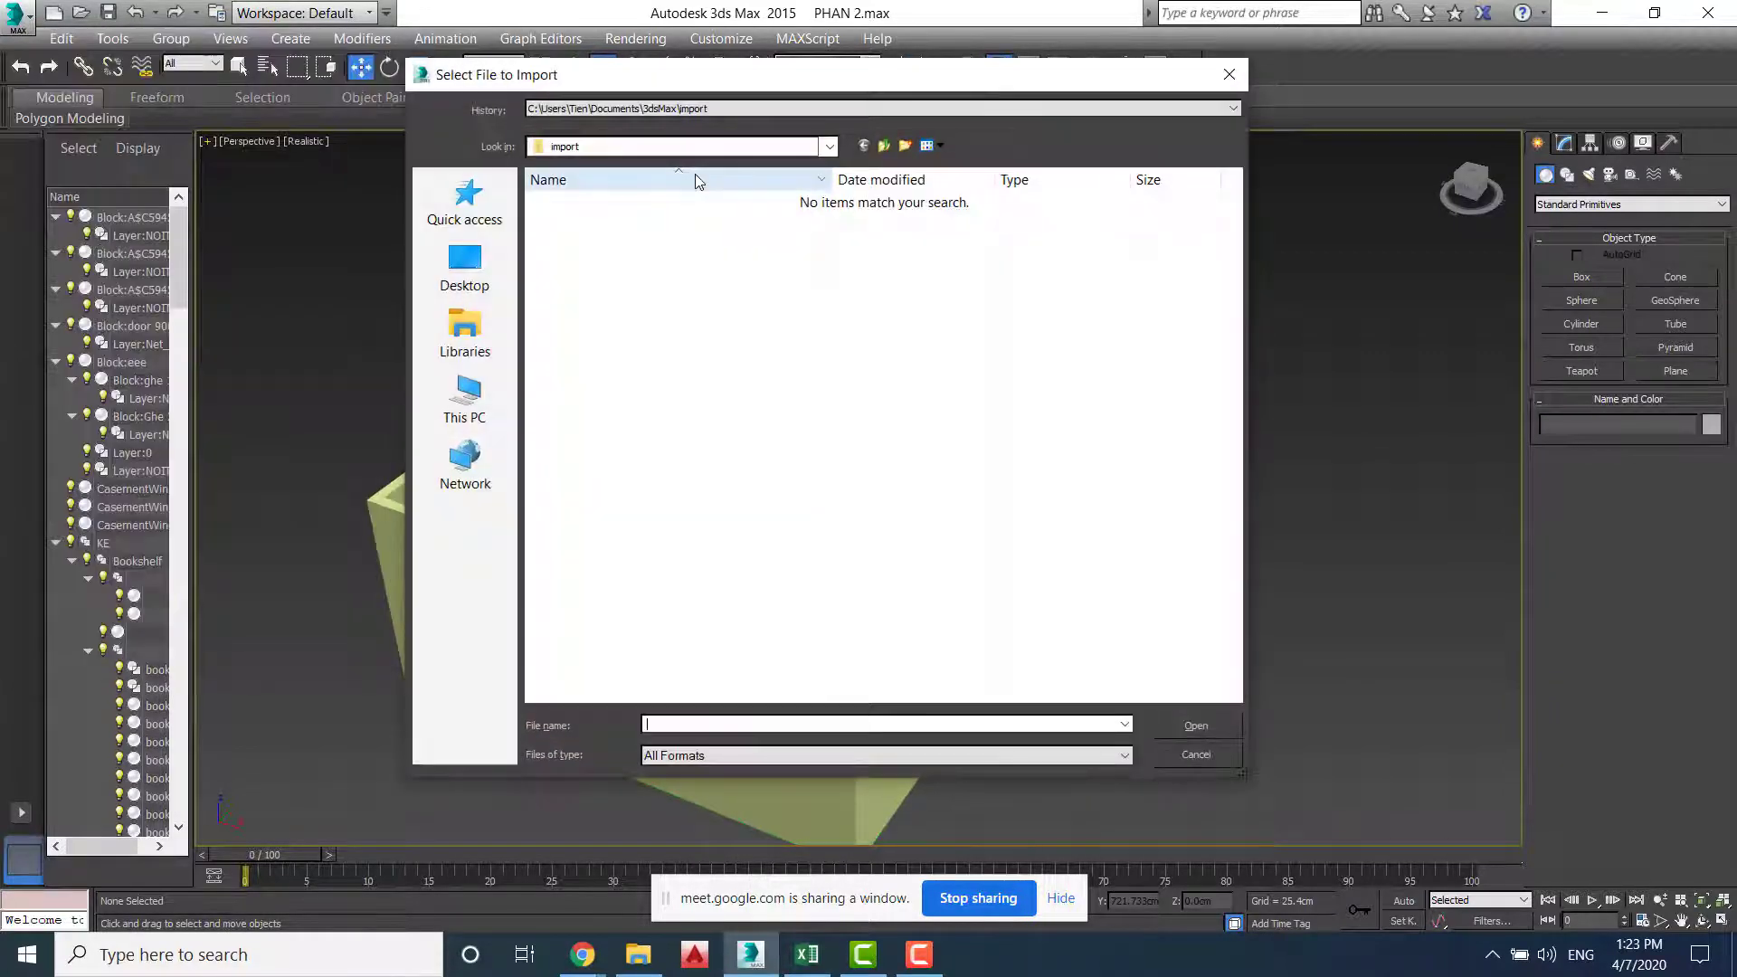
key("Escape")
Merge all objects from Chair.max in the Library folder, auto-renaming duplicate objects and applying auto-rename to all duplicate materials
left_click(14, 15)
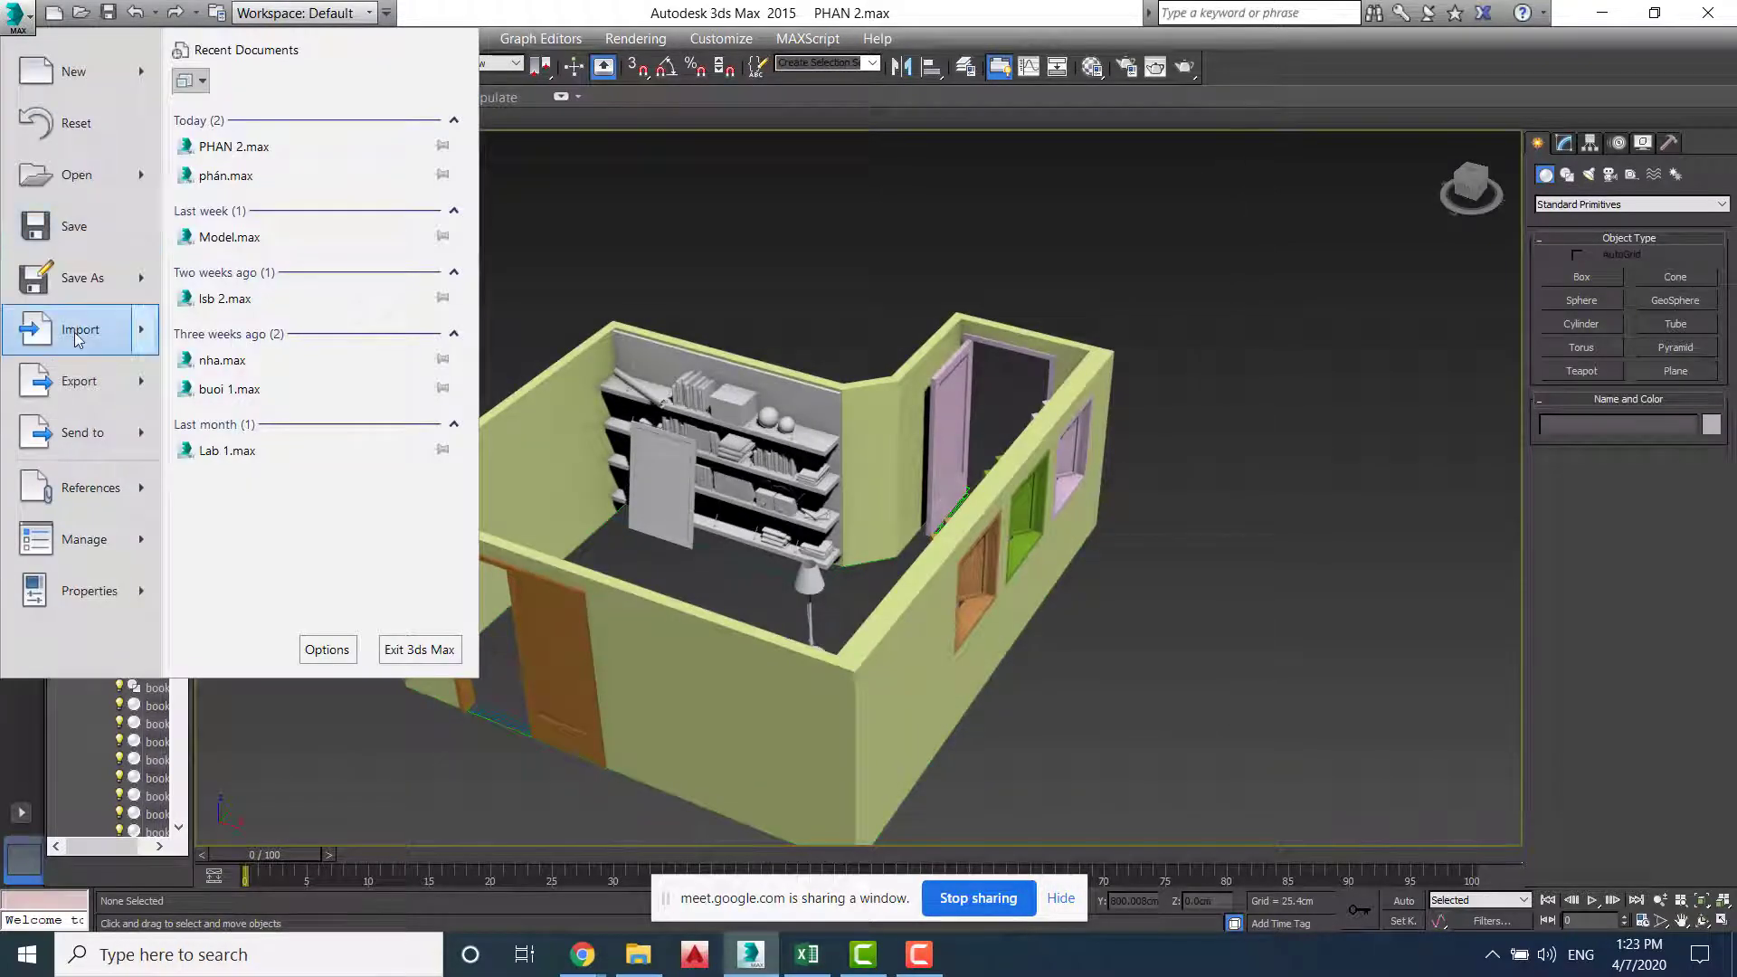
mouse_move(80, 329)
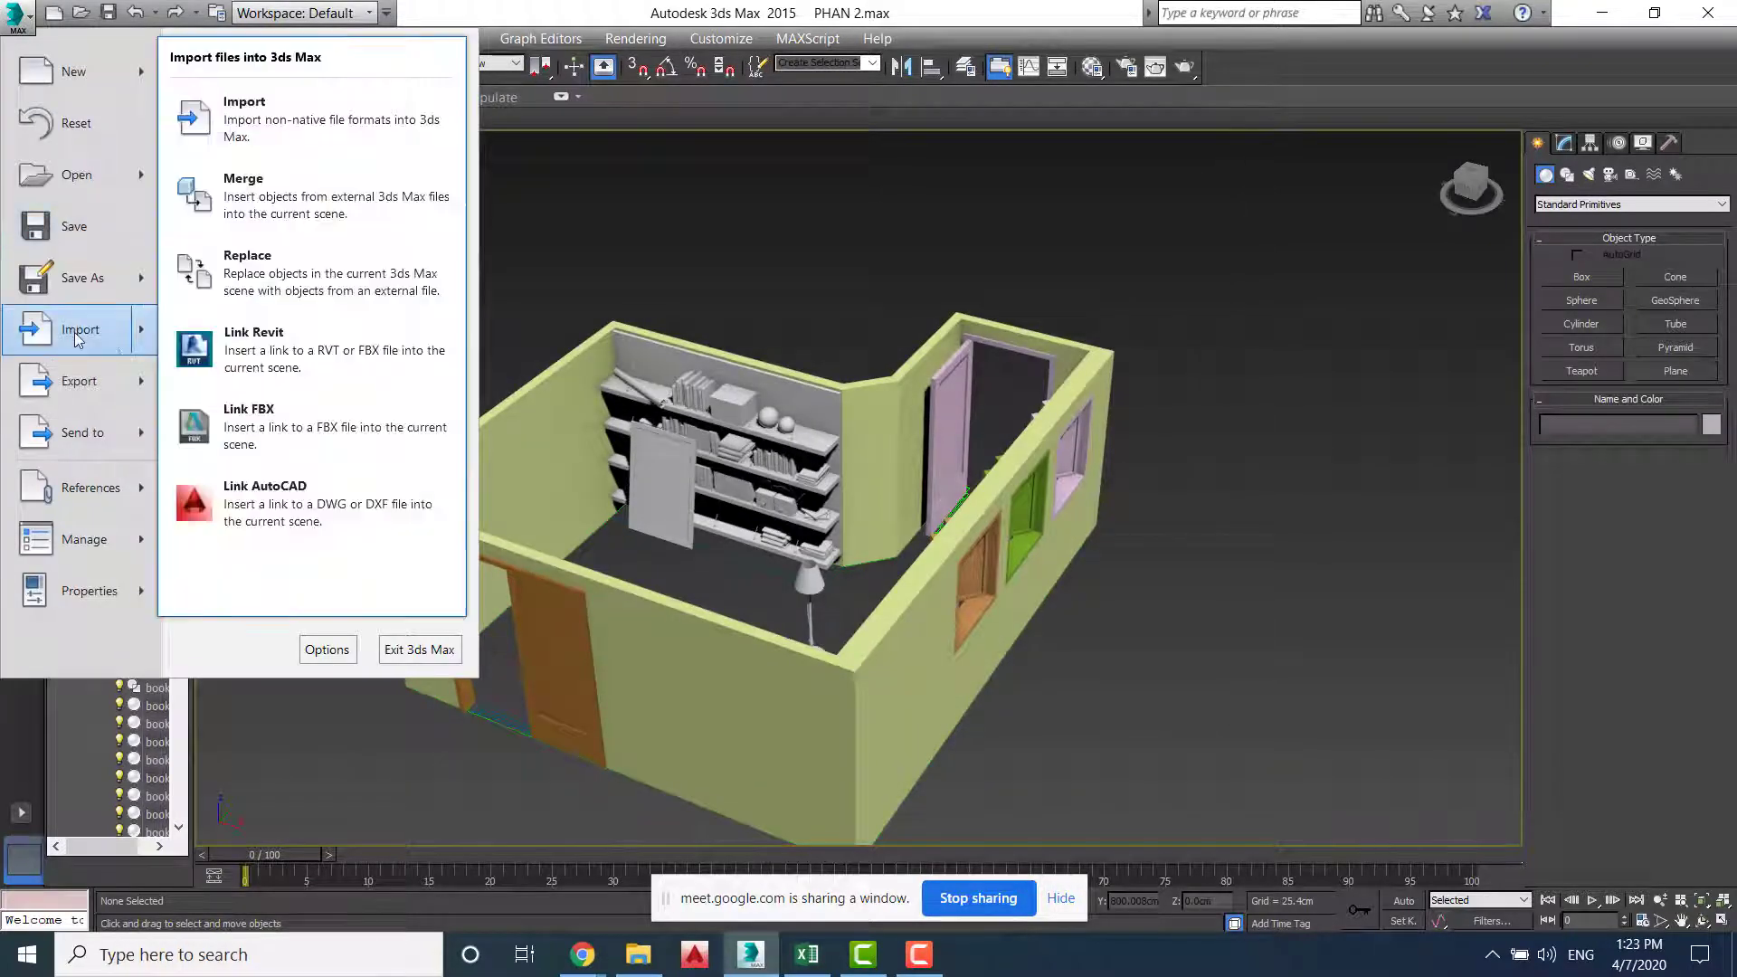
left_click(247, 208)
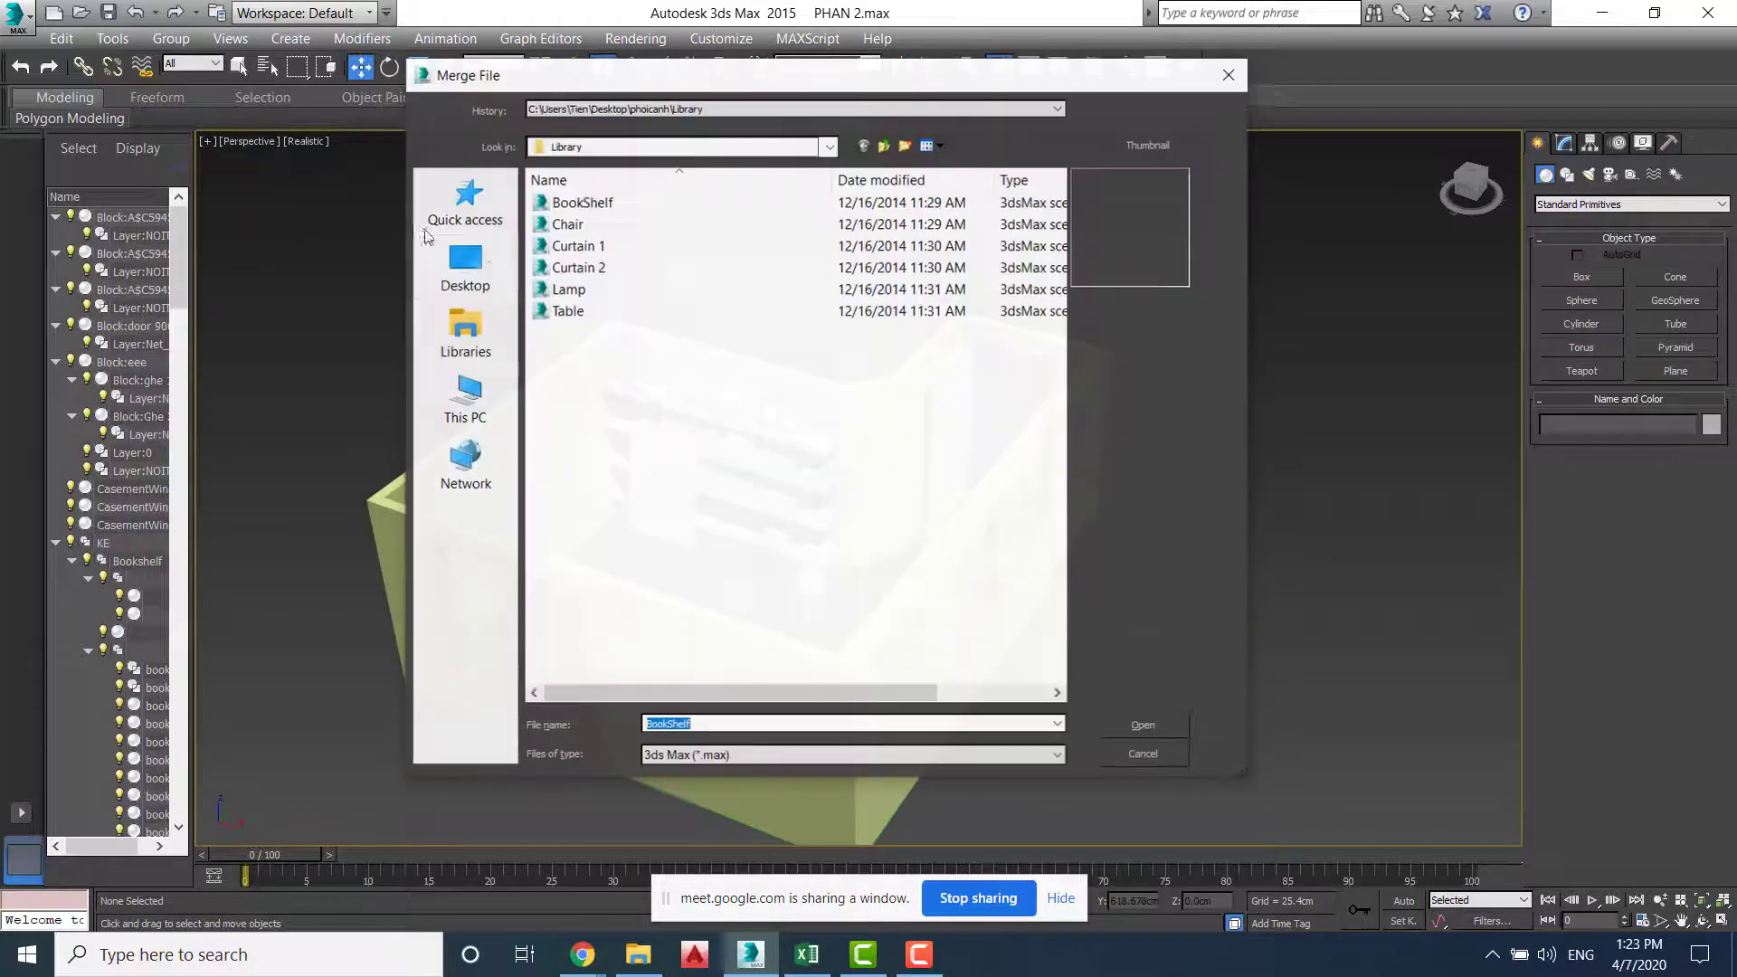
left_click(569, 224)
left_click(1160, 721)
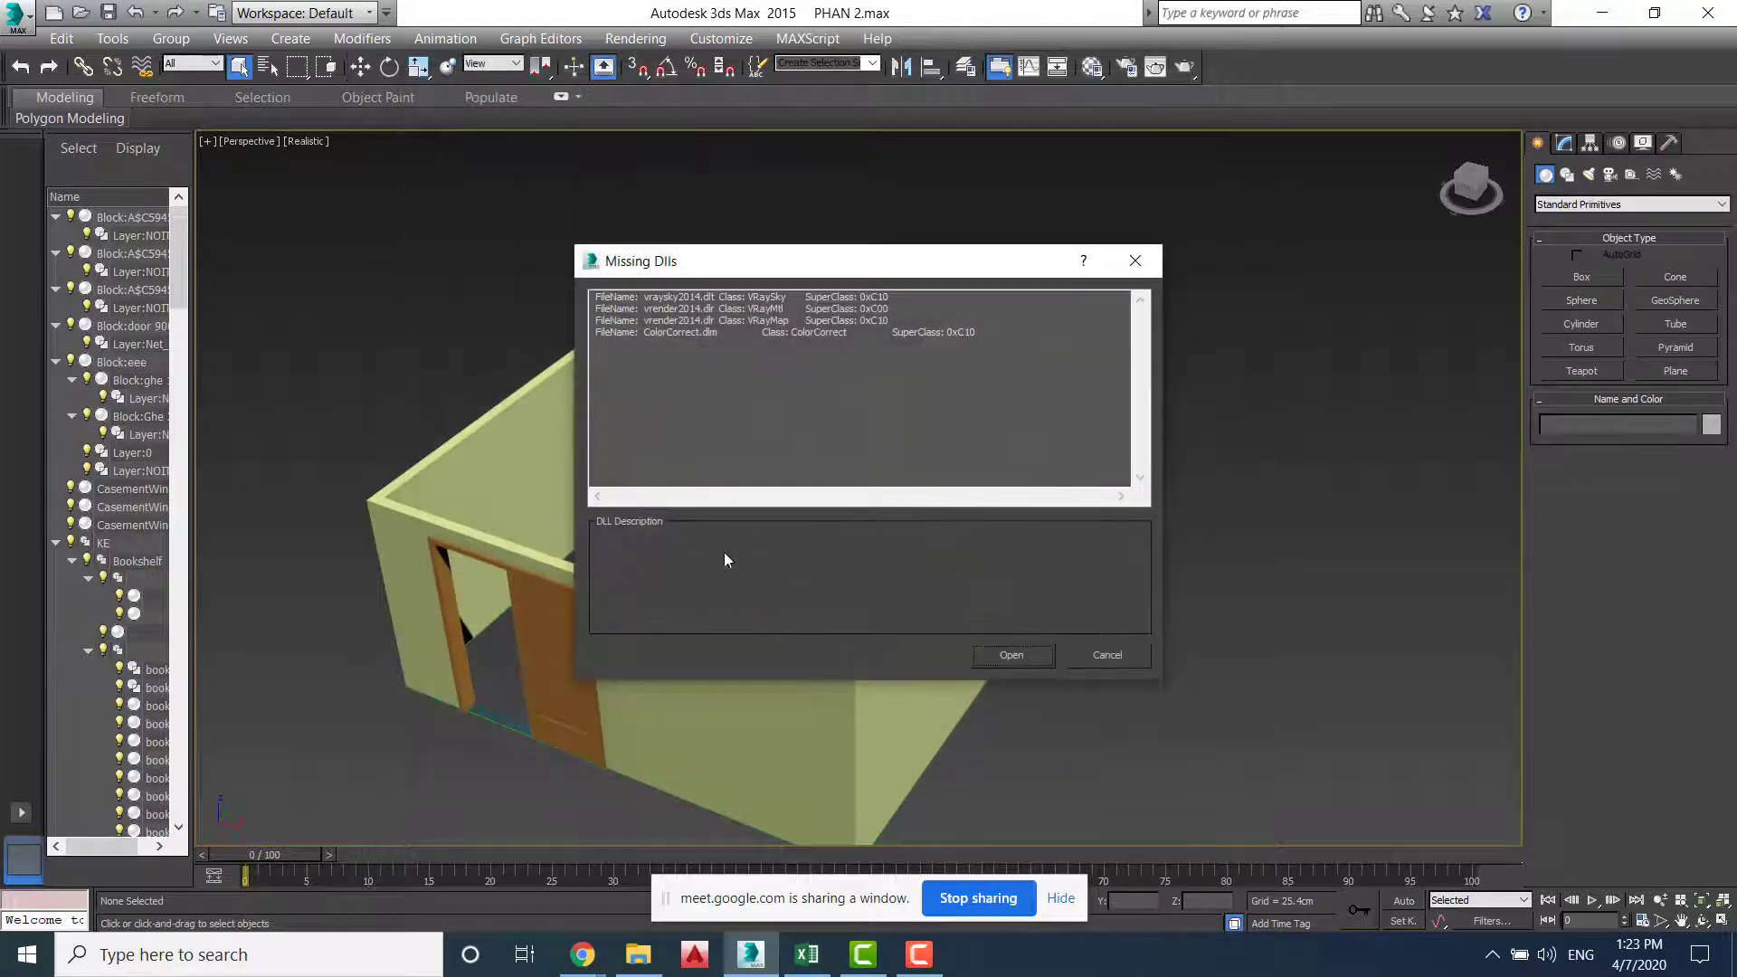
left_click(1033, 661)
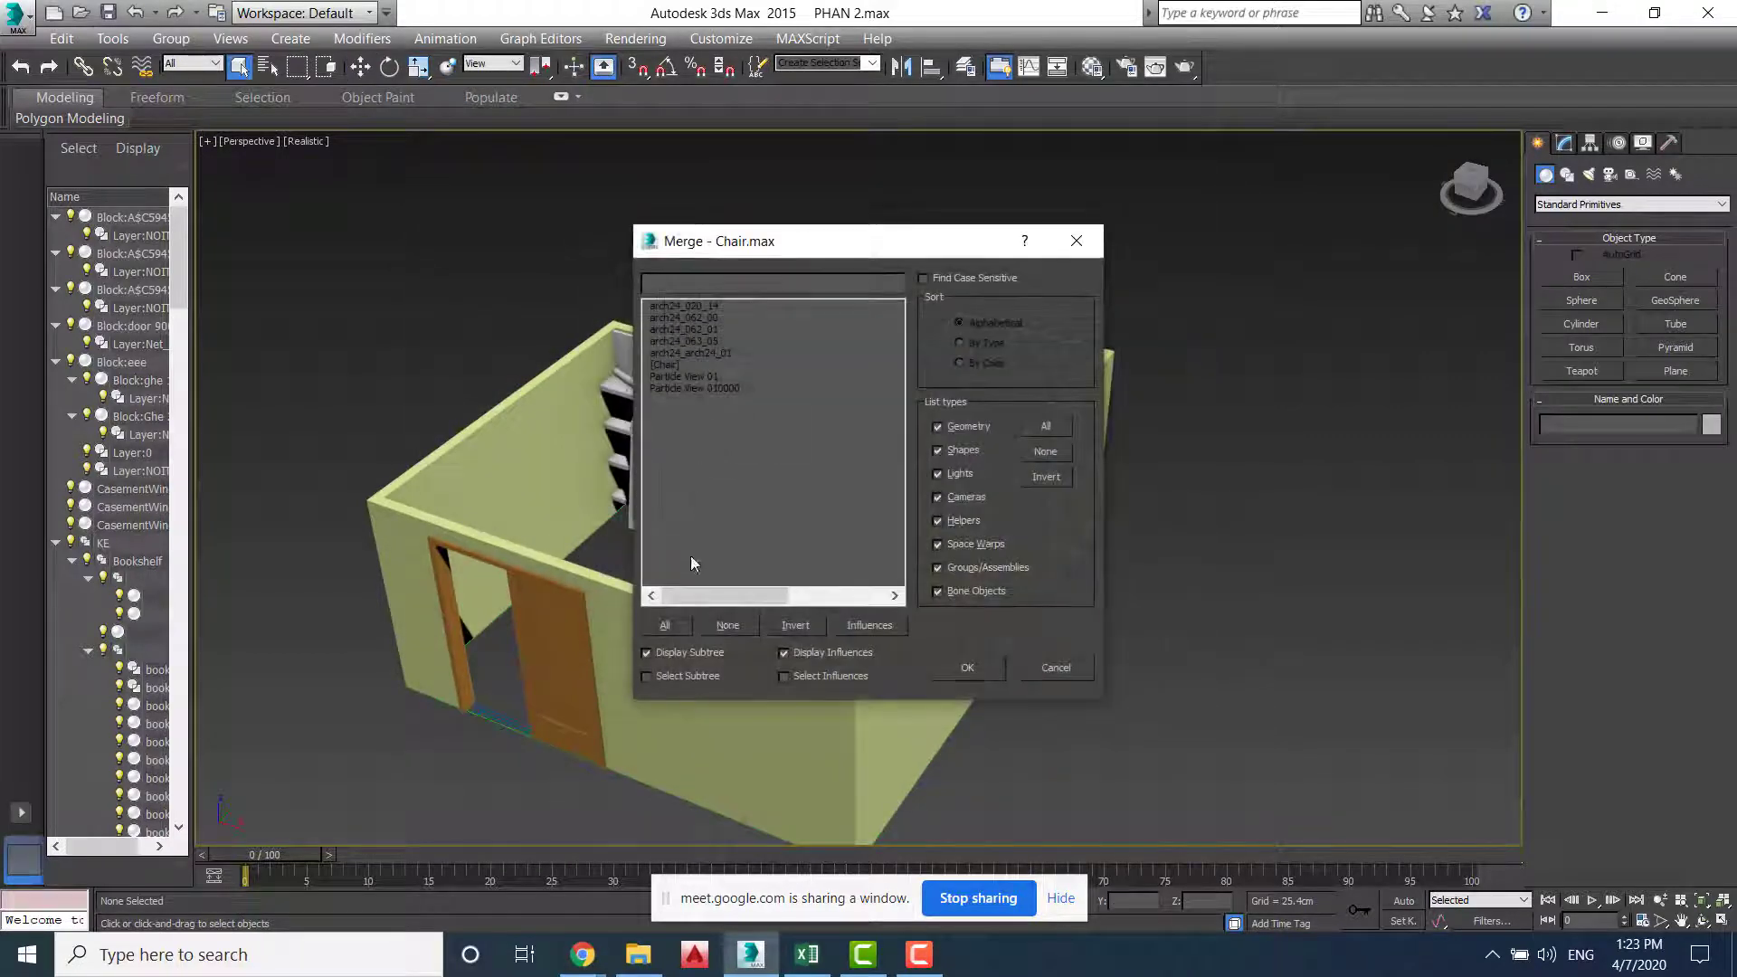
left_click(670, 624)
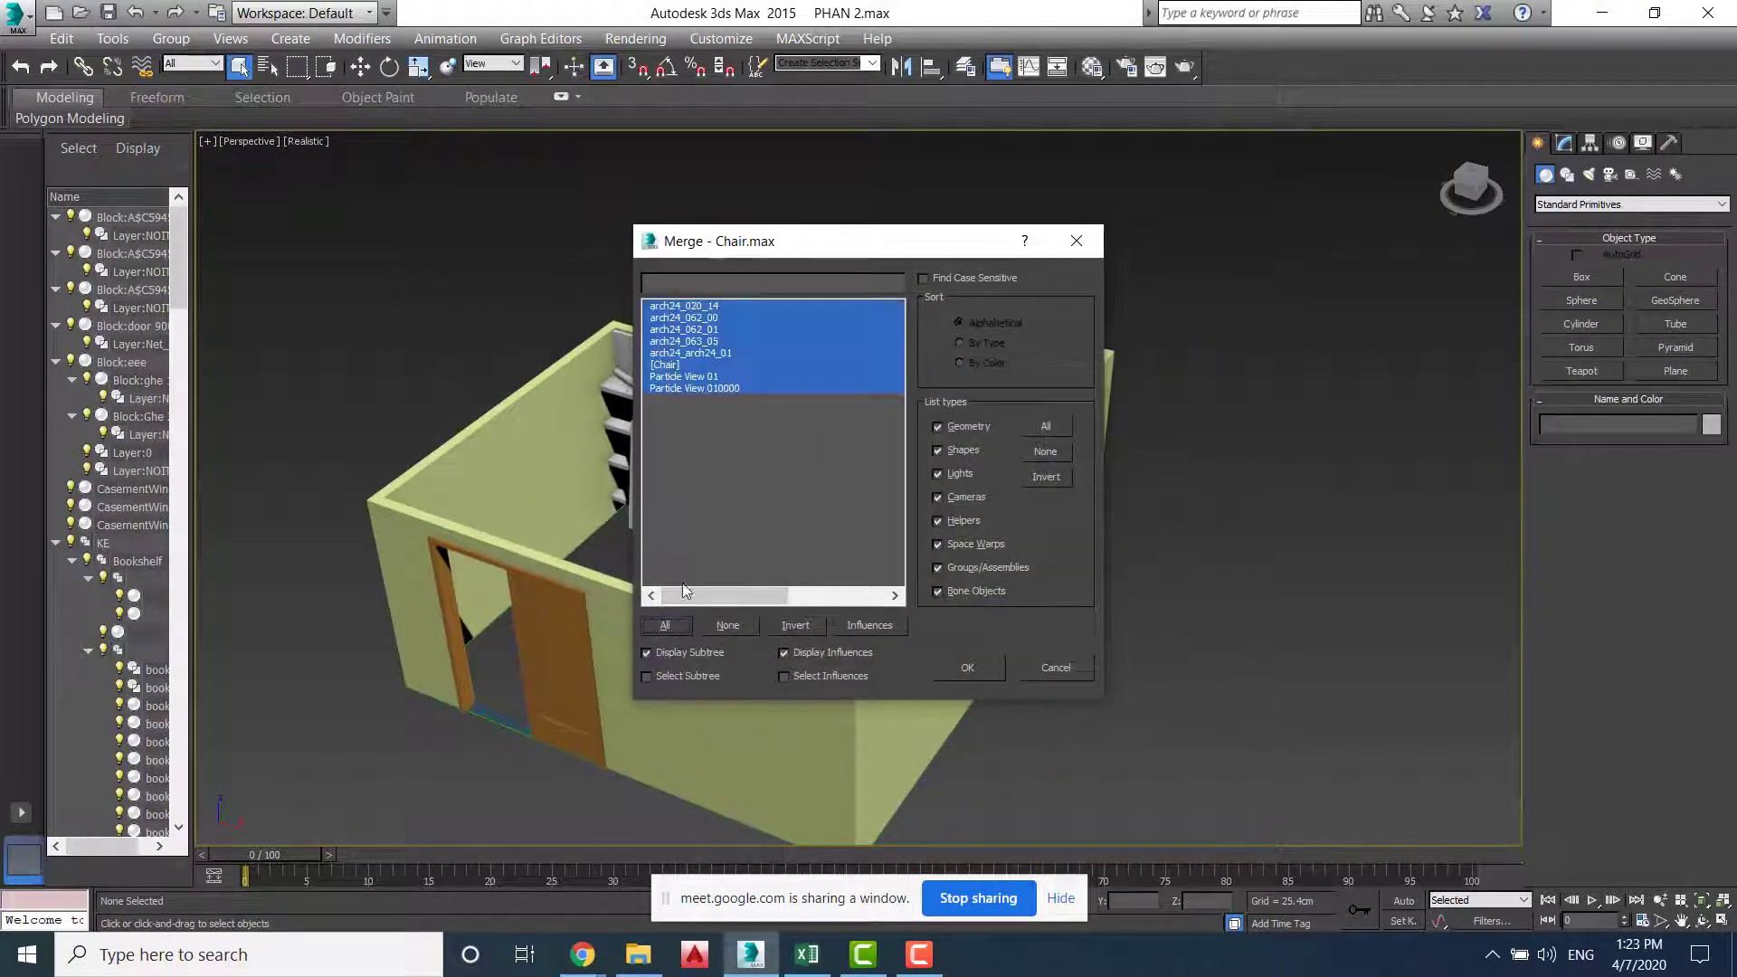
left_click(989, 671)
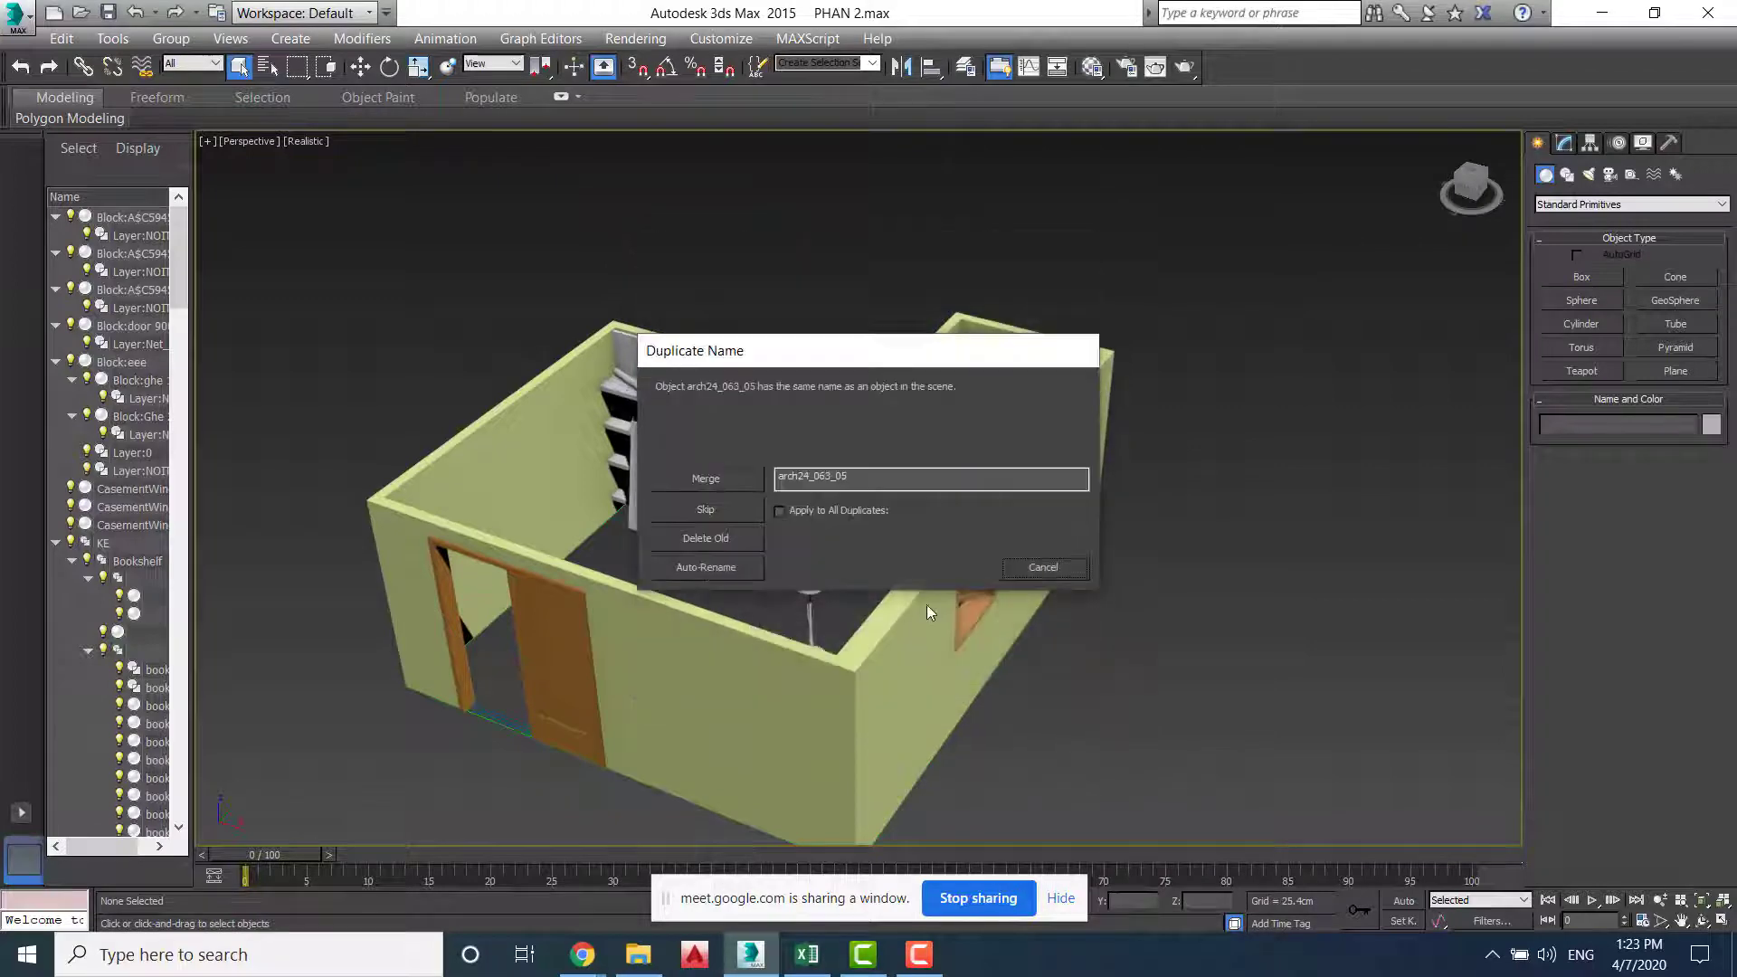
left_click(715, 567)
left_click(834, 496)
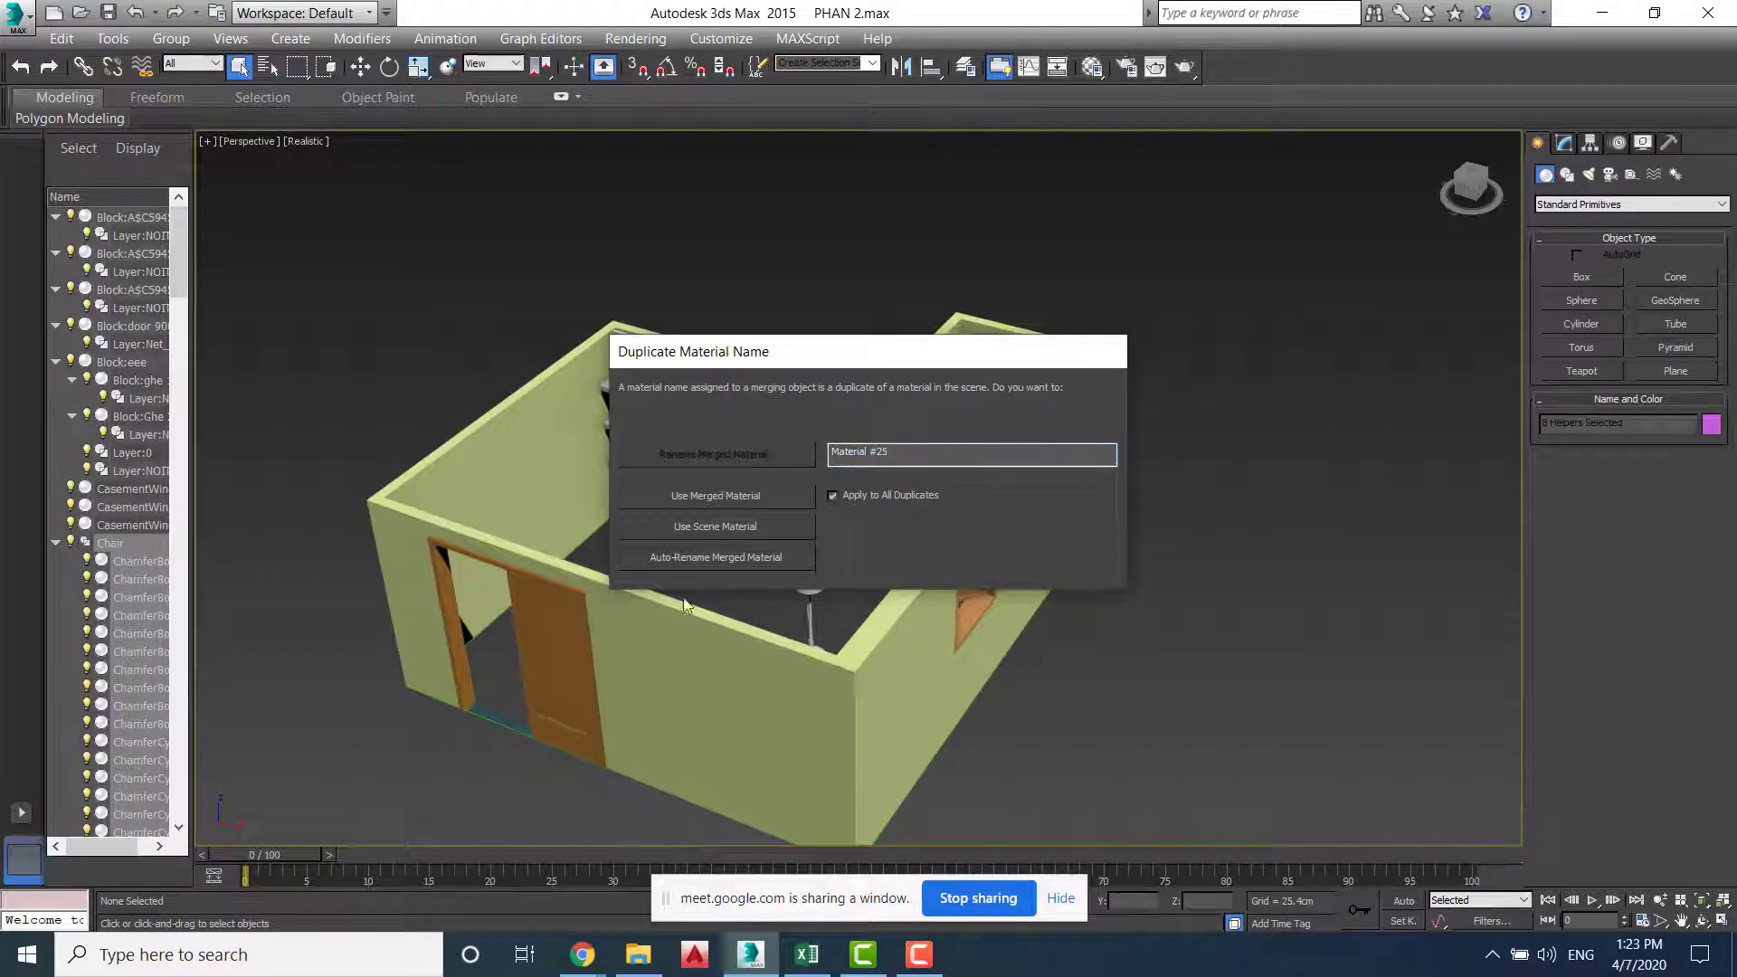
left_click(715, 557)
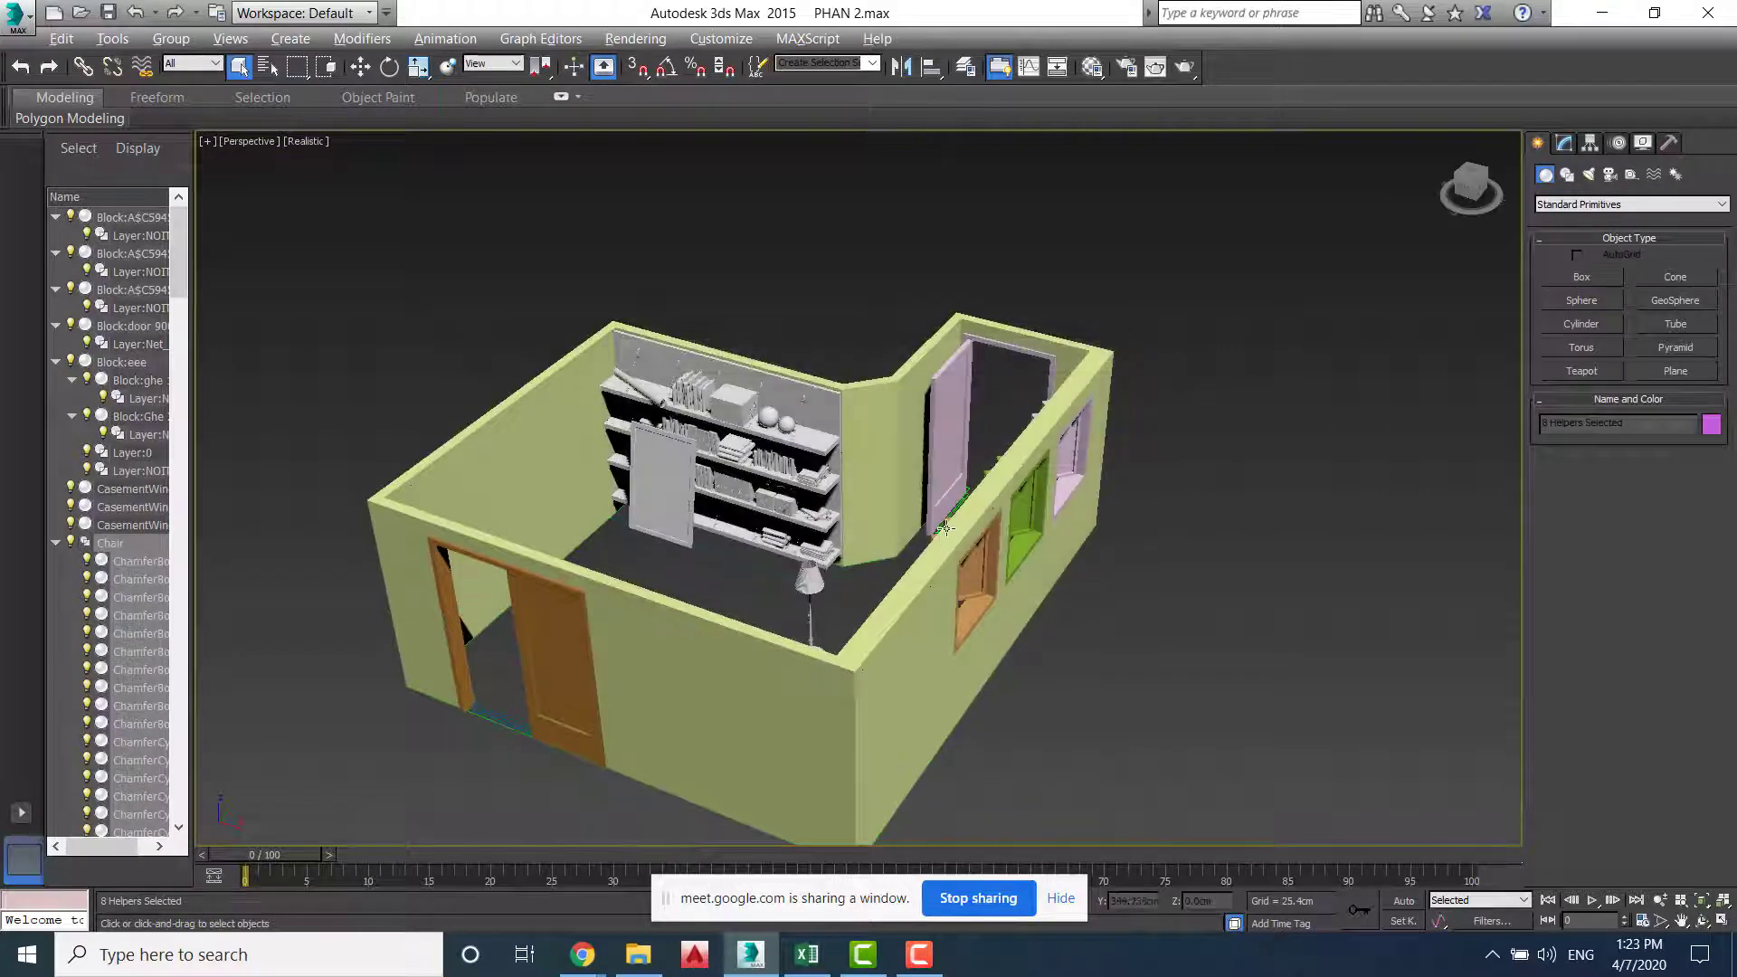
Locate the merged chair objects far outside the room and move them in the XY plane into the room
key("z")
scroll(989, 543, "down", 10)
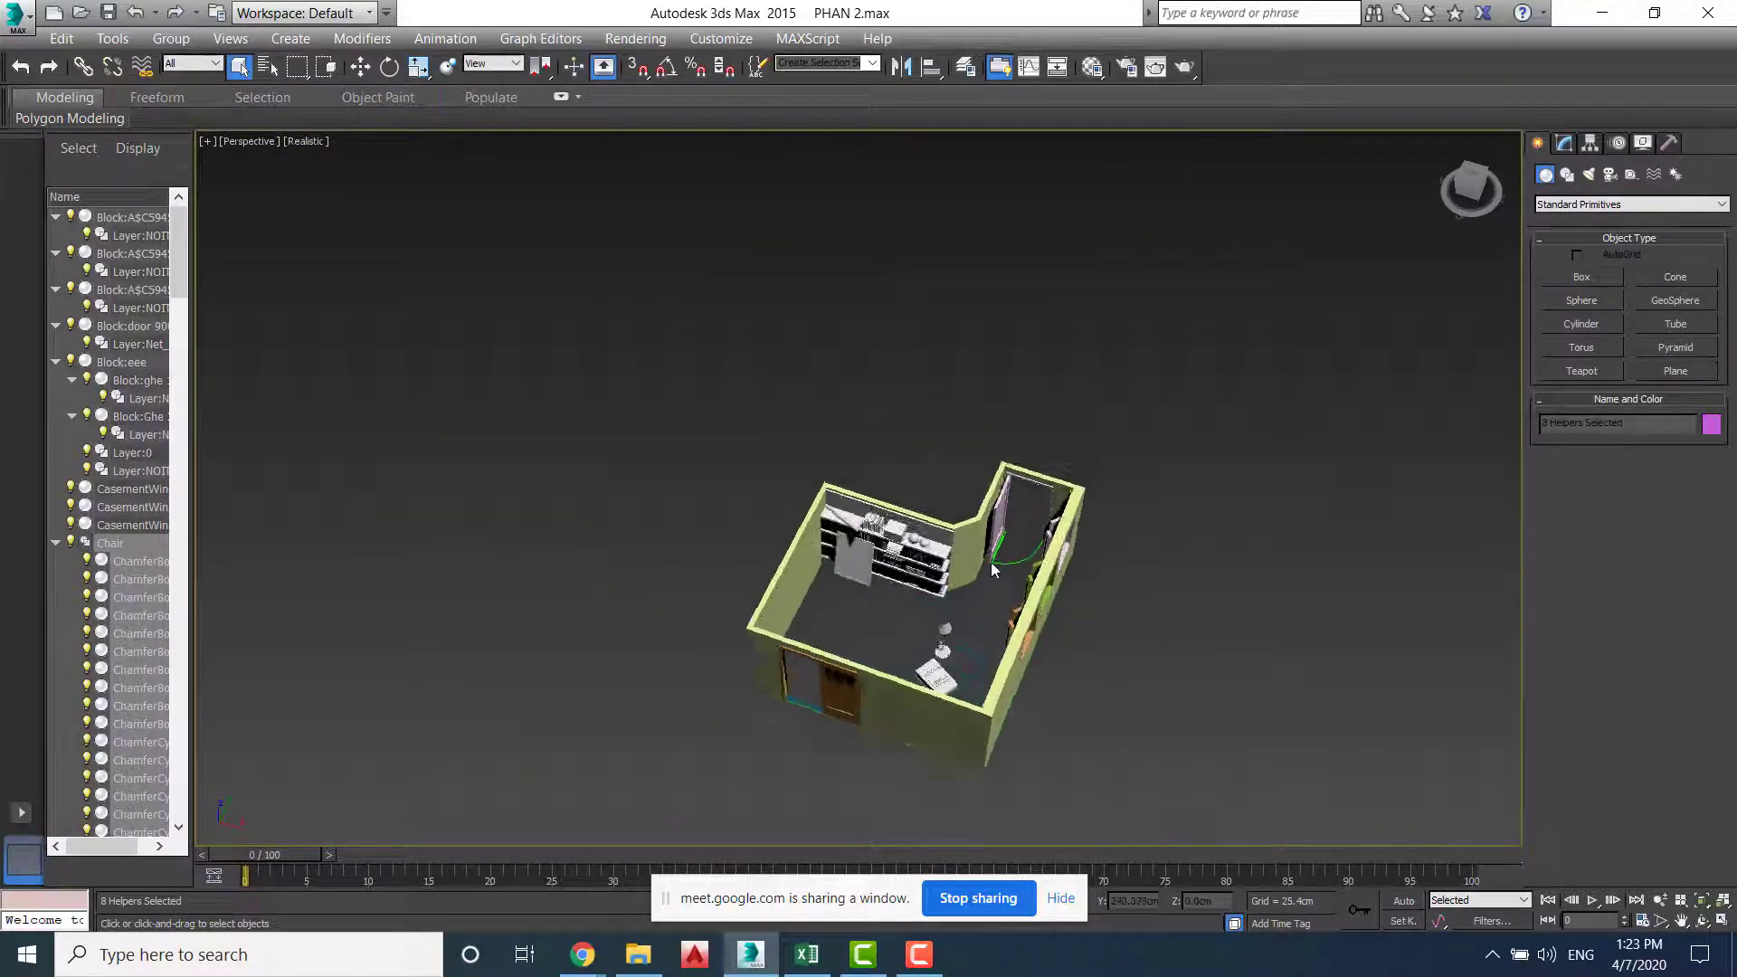
scroll(984, 560, "down", 3)
middle_click_drag(985, 551, 936, 497, "alt")
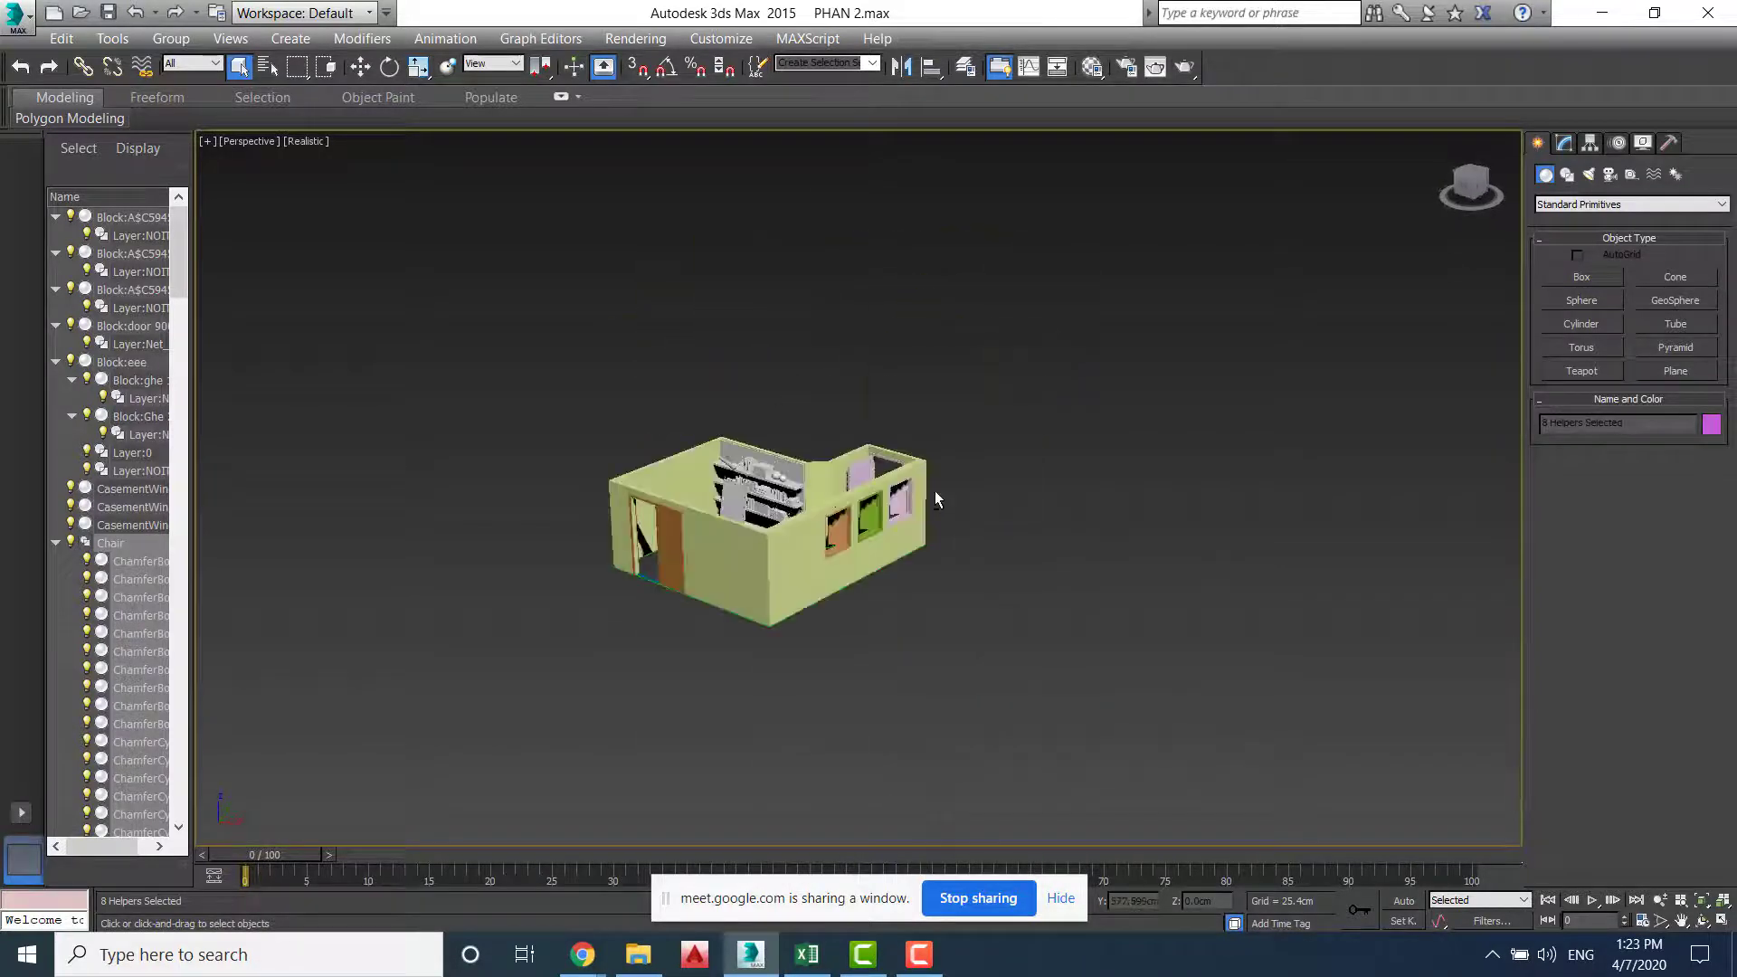
scroll(936, 490, "down", 2)
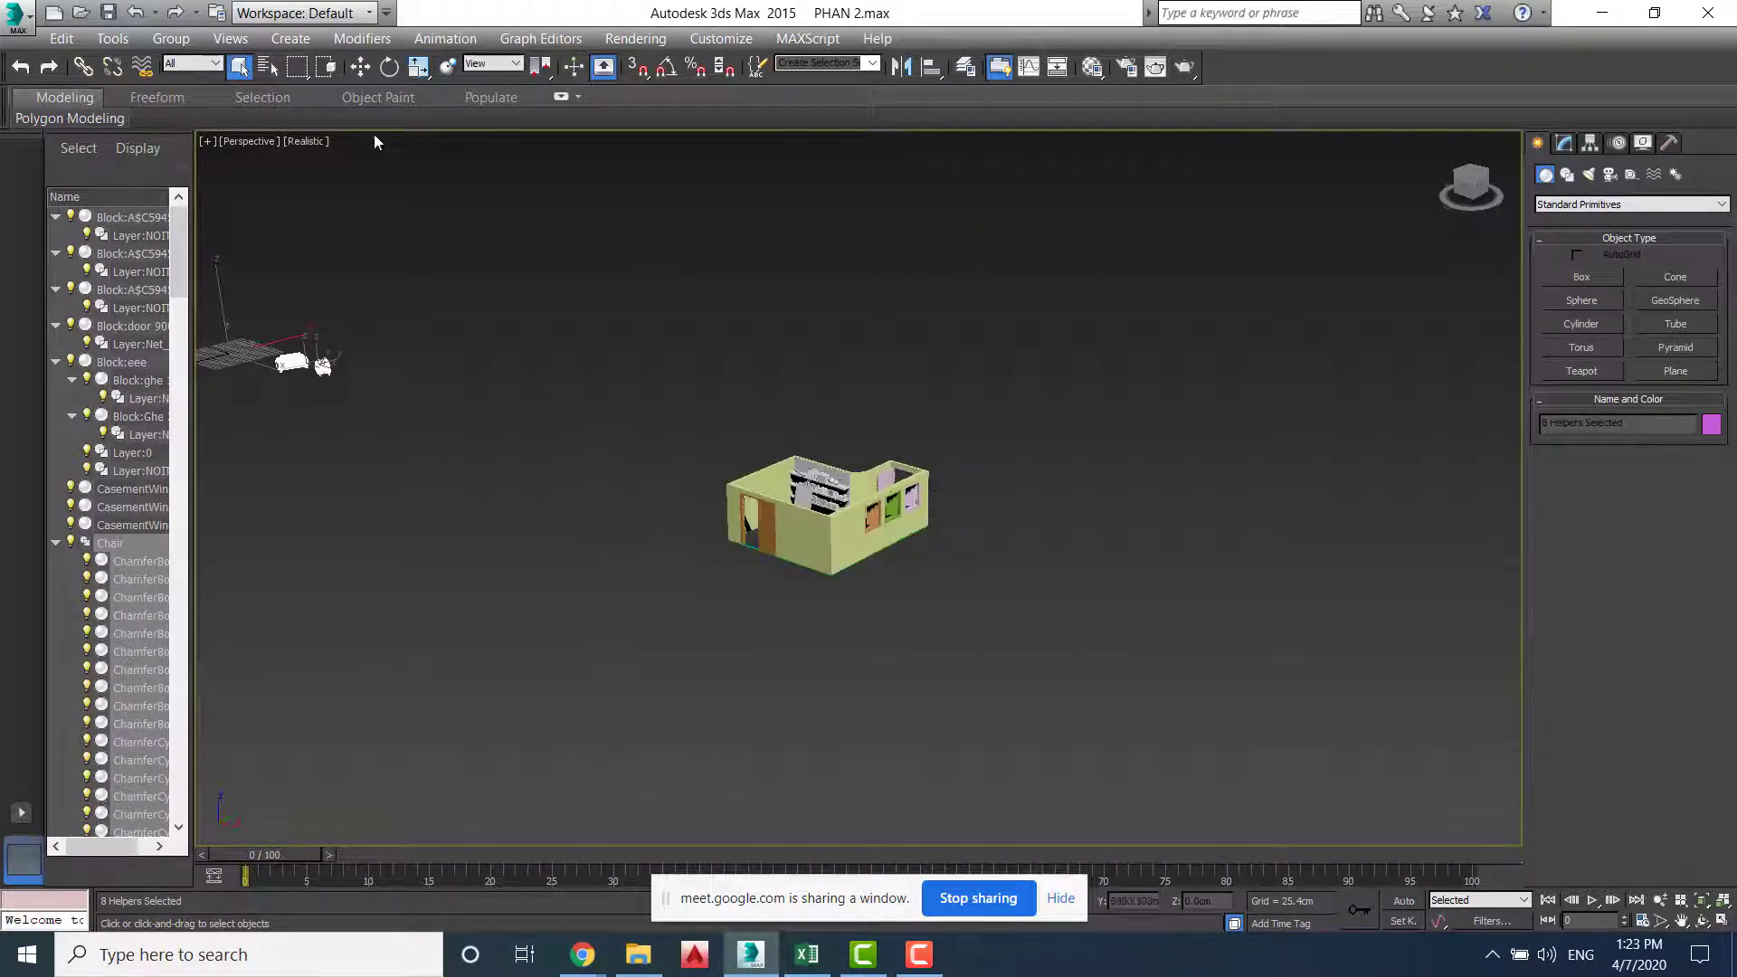
left_click(359, 66)
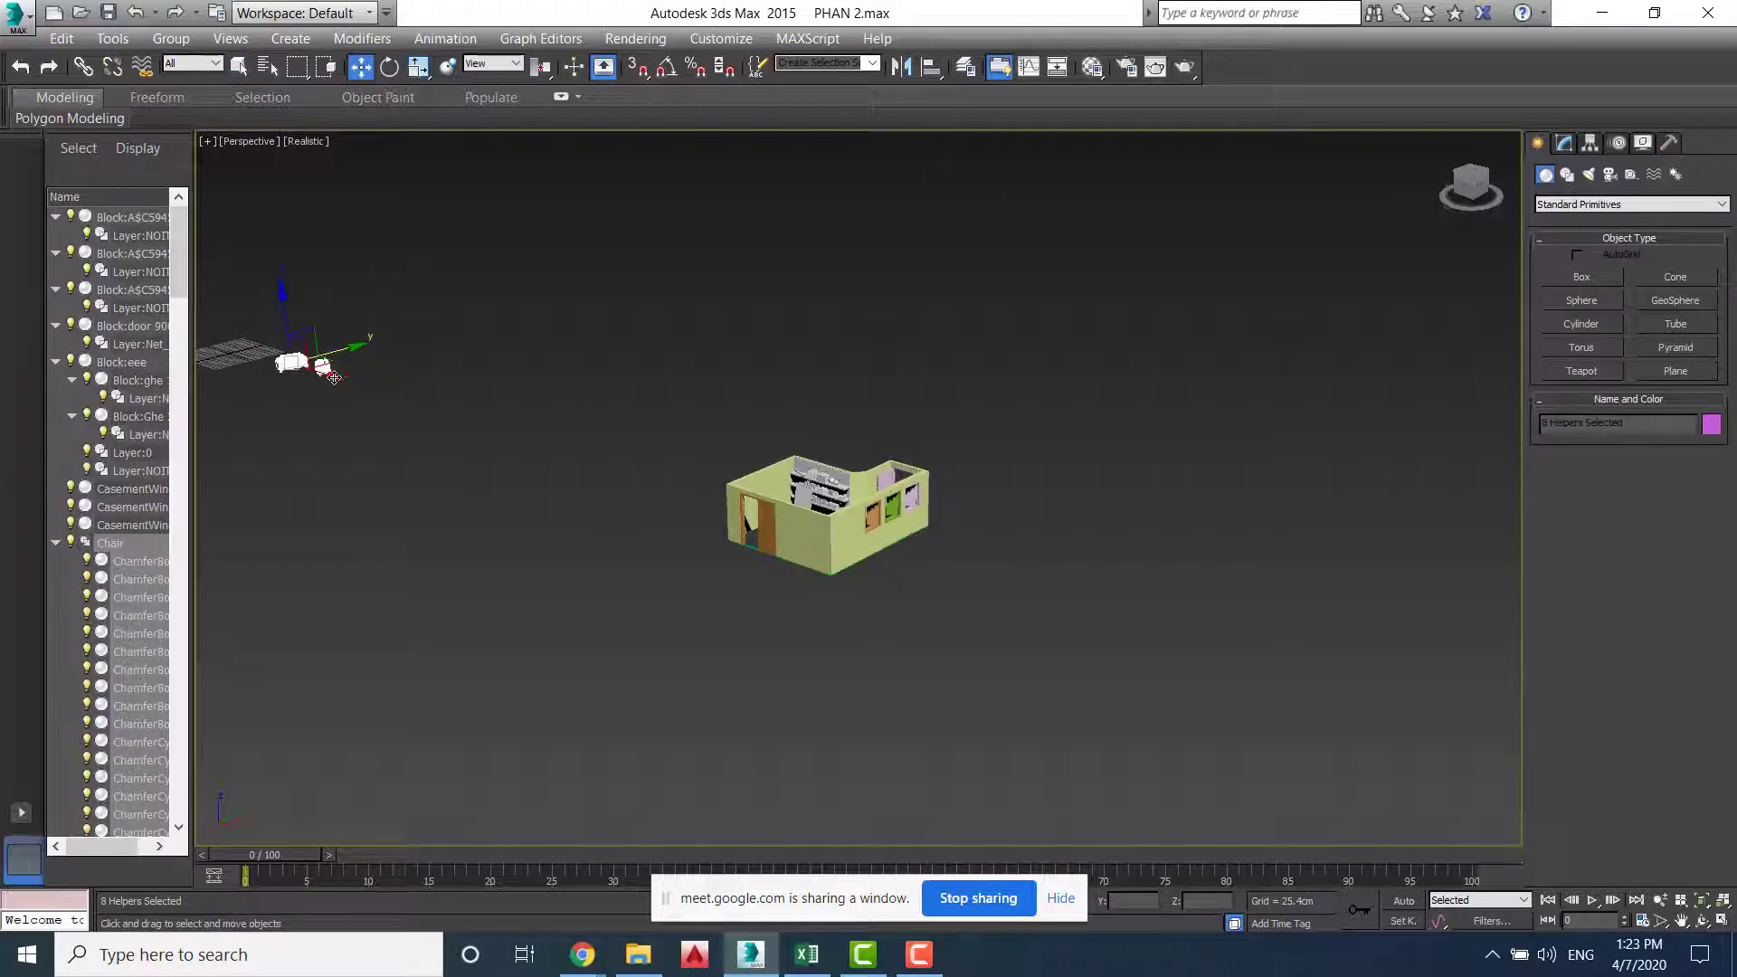
left_click_drag(353, 378, 827, 508)
In the maximized Top view, move the chairs to either side of the table, deselect them, and inspect the room in Perspective
key("alt+w")
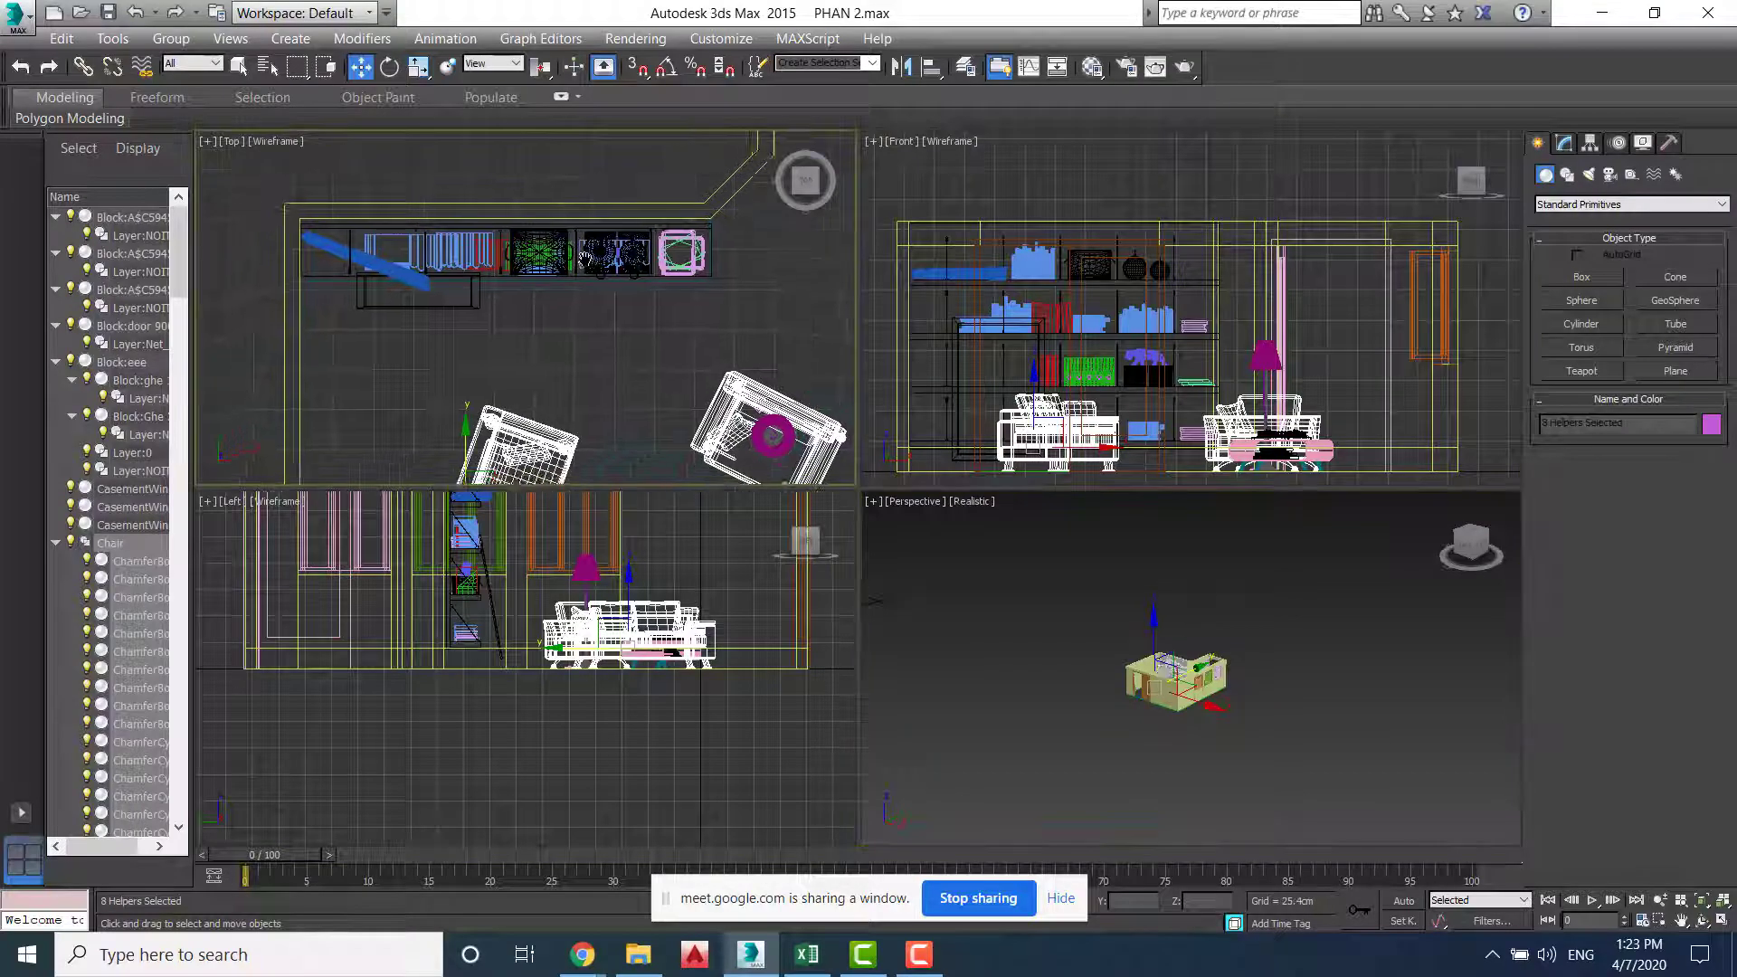
key("alt+w")
middle_click_drag(822, 402, 473, 337)
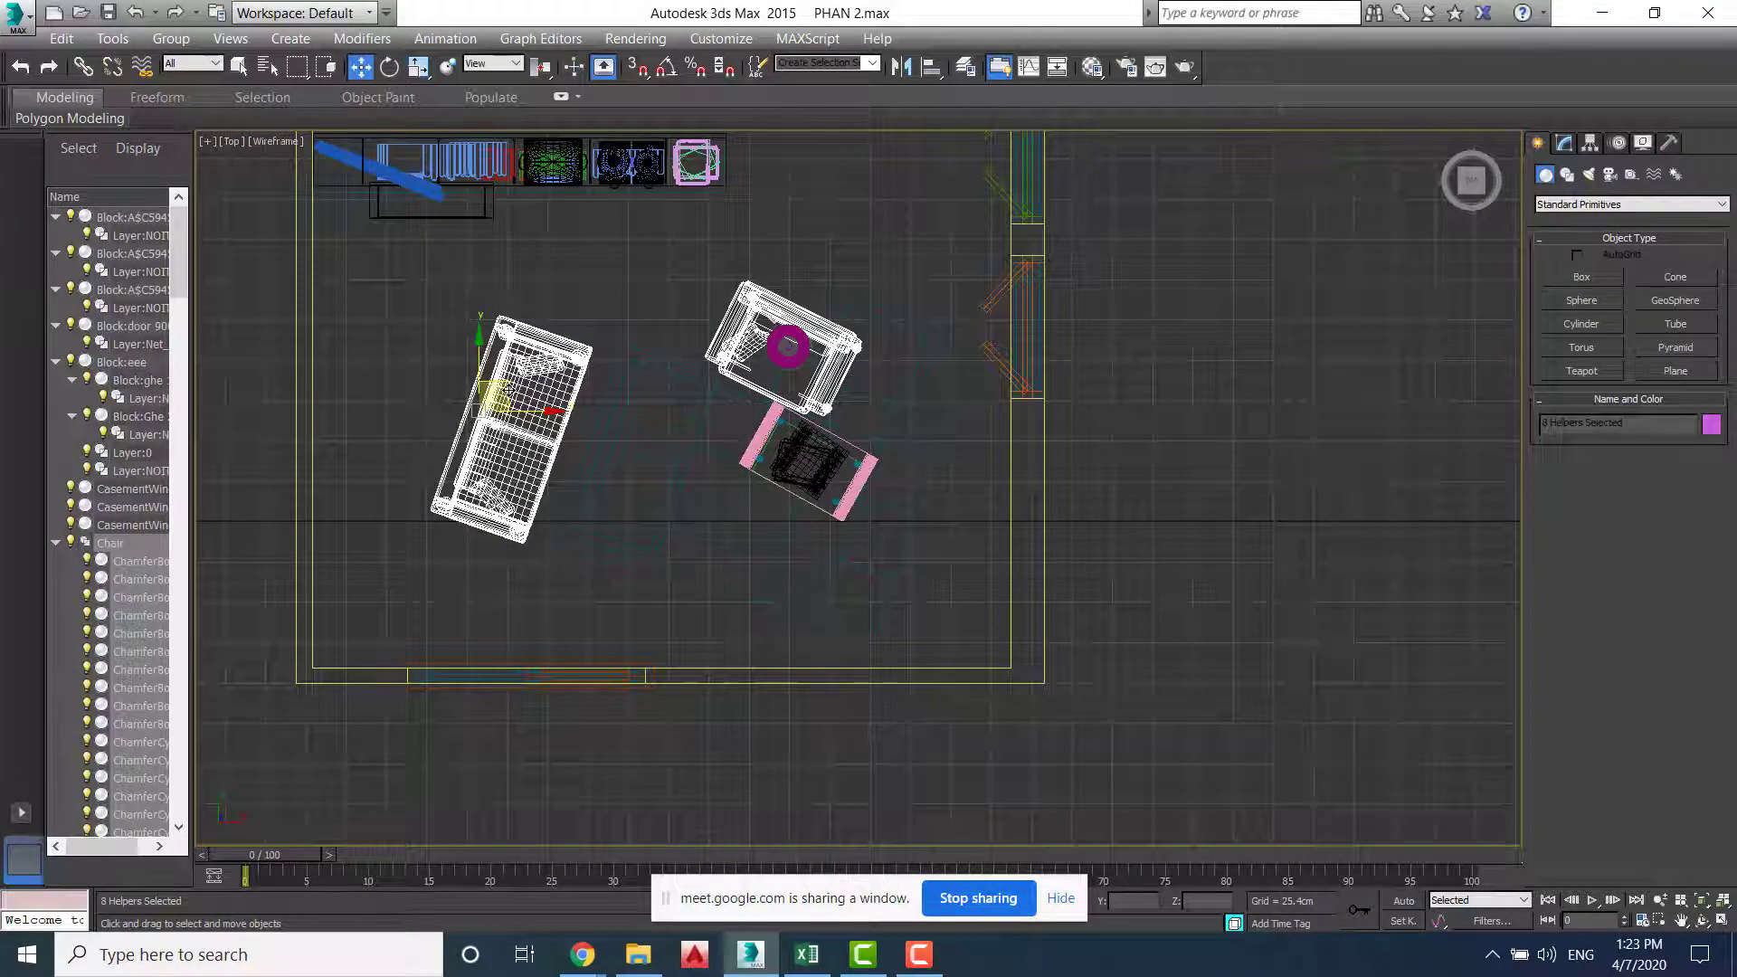
left_click_drag(509, 389, 621, 407)
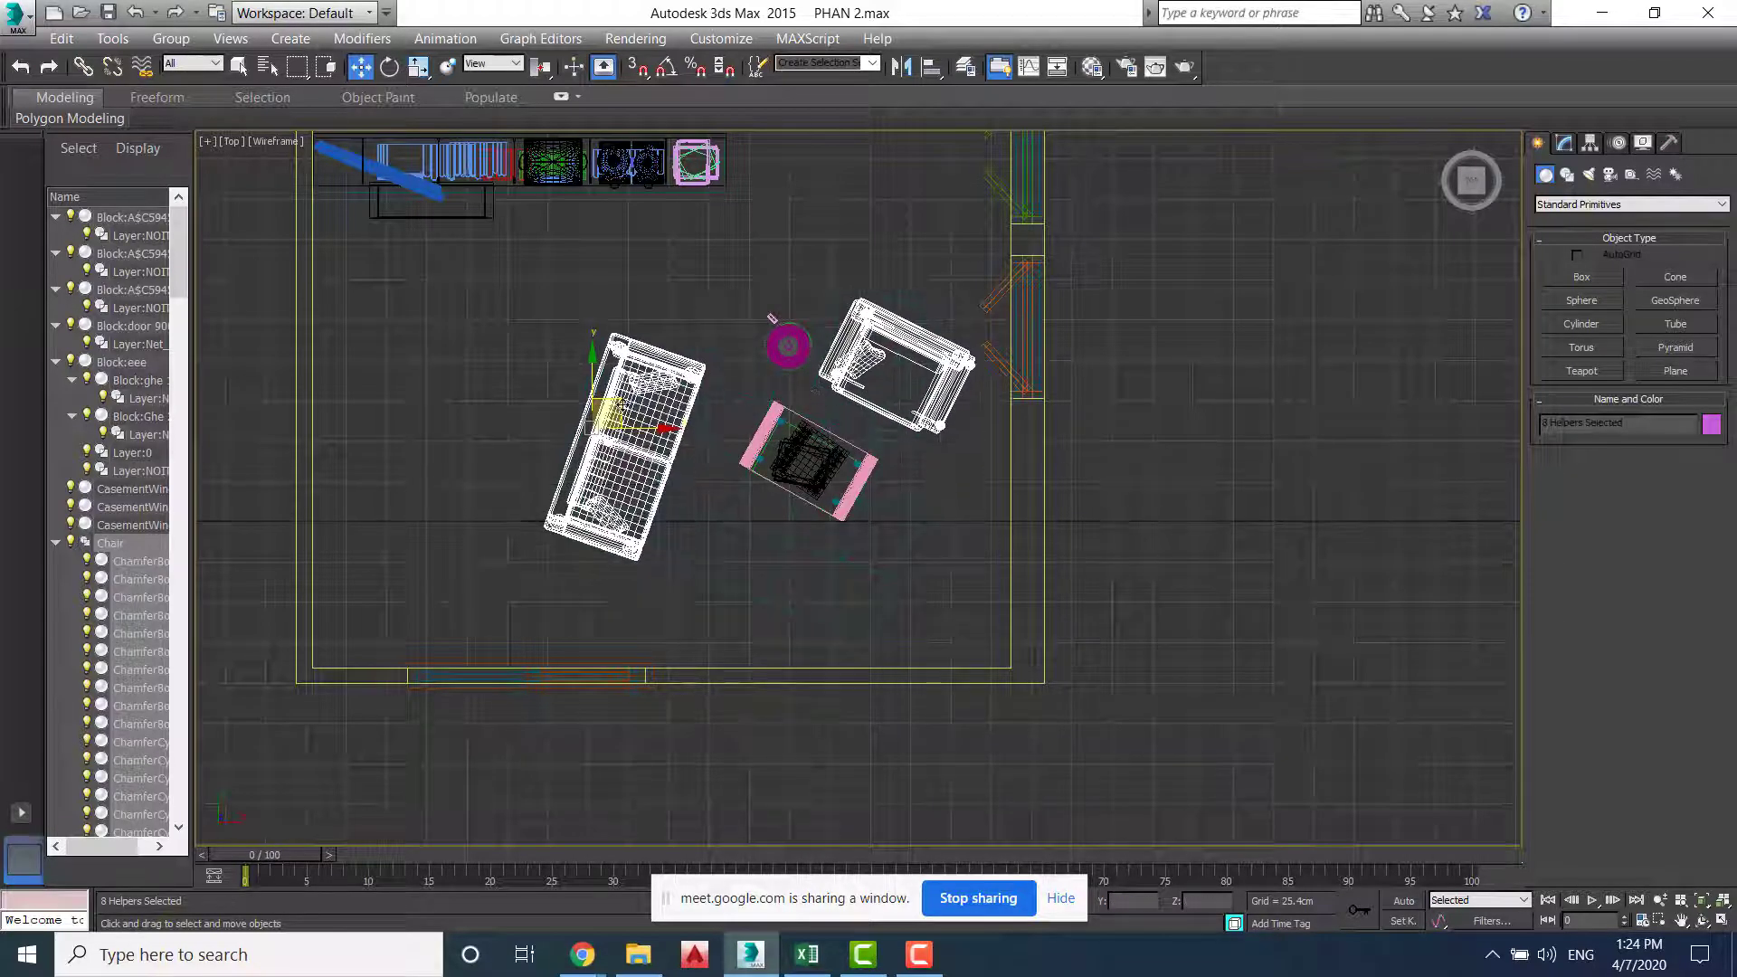
left_click(1115, 516)
key("alt+w")
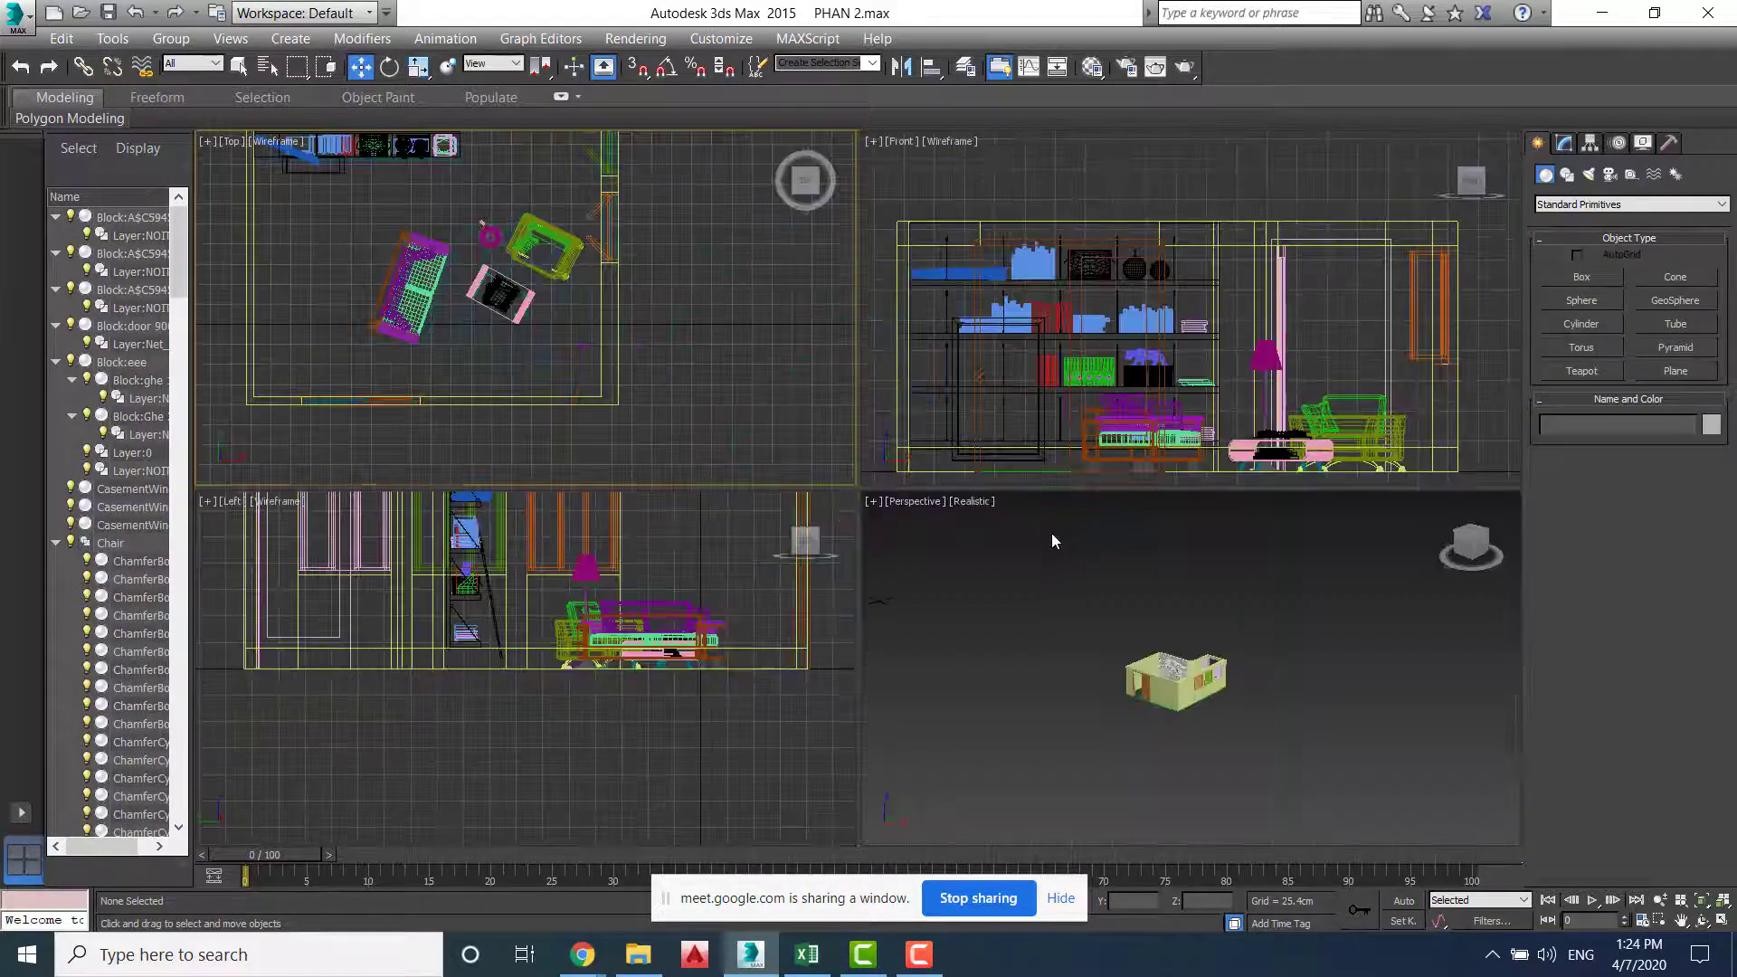
left_click(1039, 545)
key("alt+w")
scroll(929, 534, "up", 5)
middle_click_drag(929, 534, 740, 442, "alt")
scroll(891, 500, "up", 5)
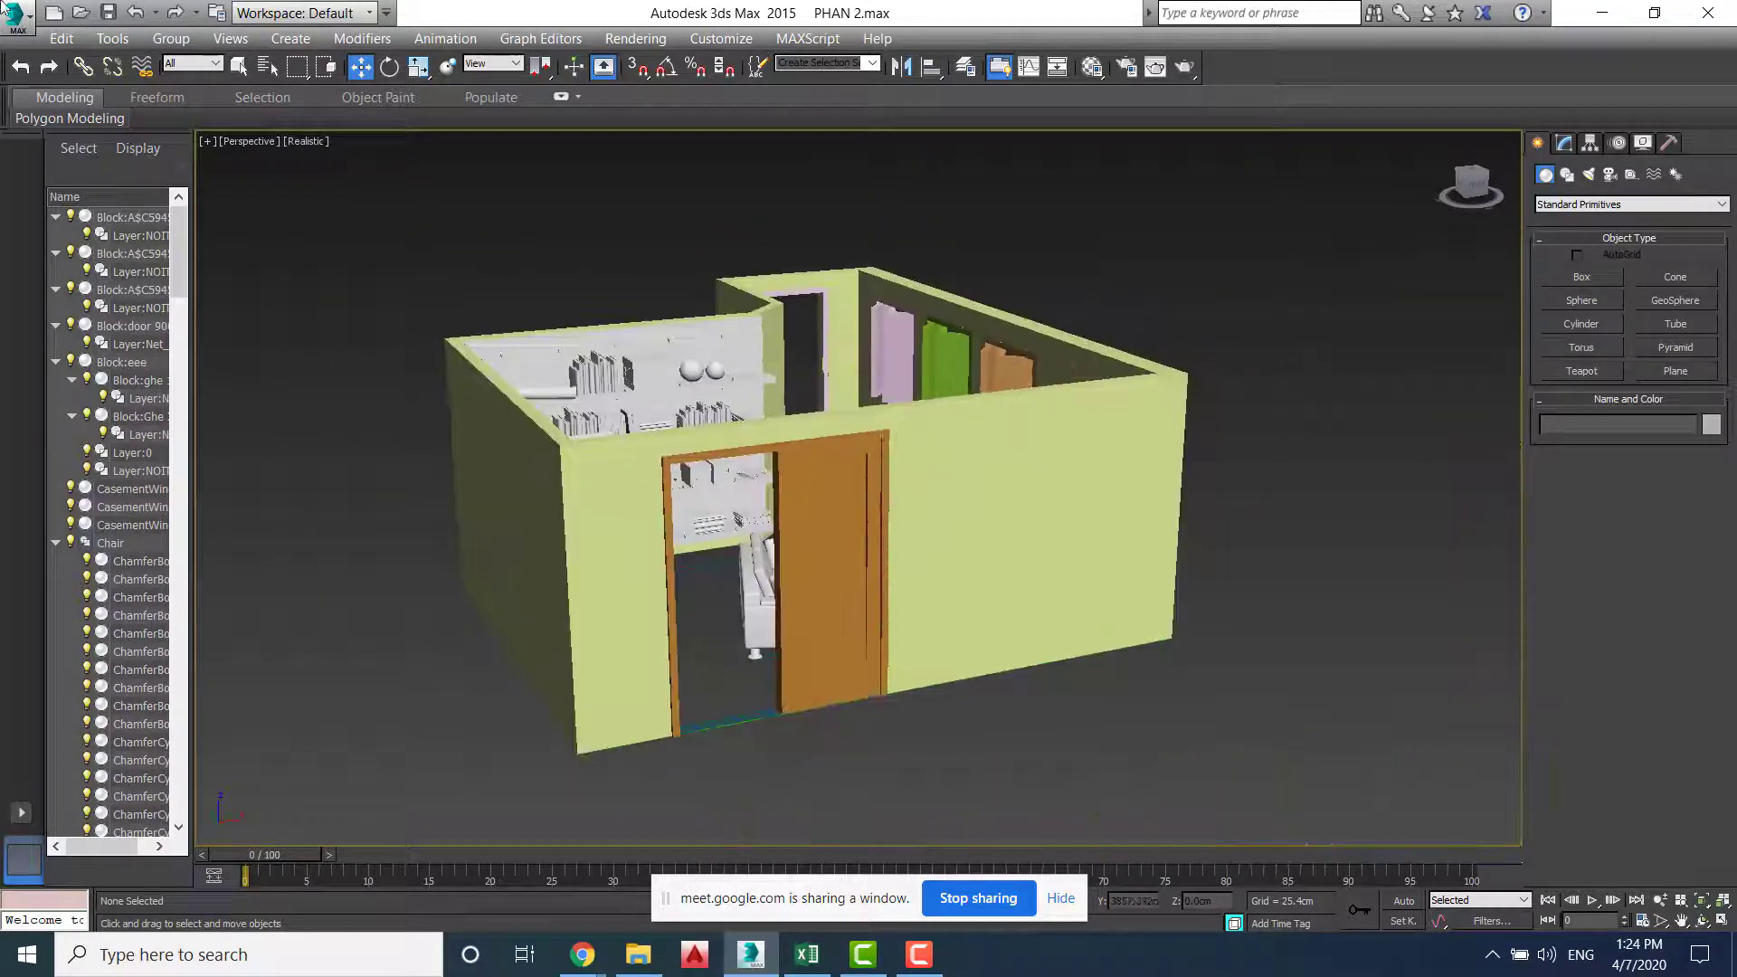
Merge all objects from Curtain 1.max in the Library folder, auto-renaming the duplicate objects and materials
left_click(16, 27)
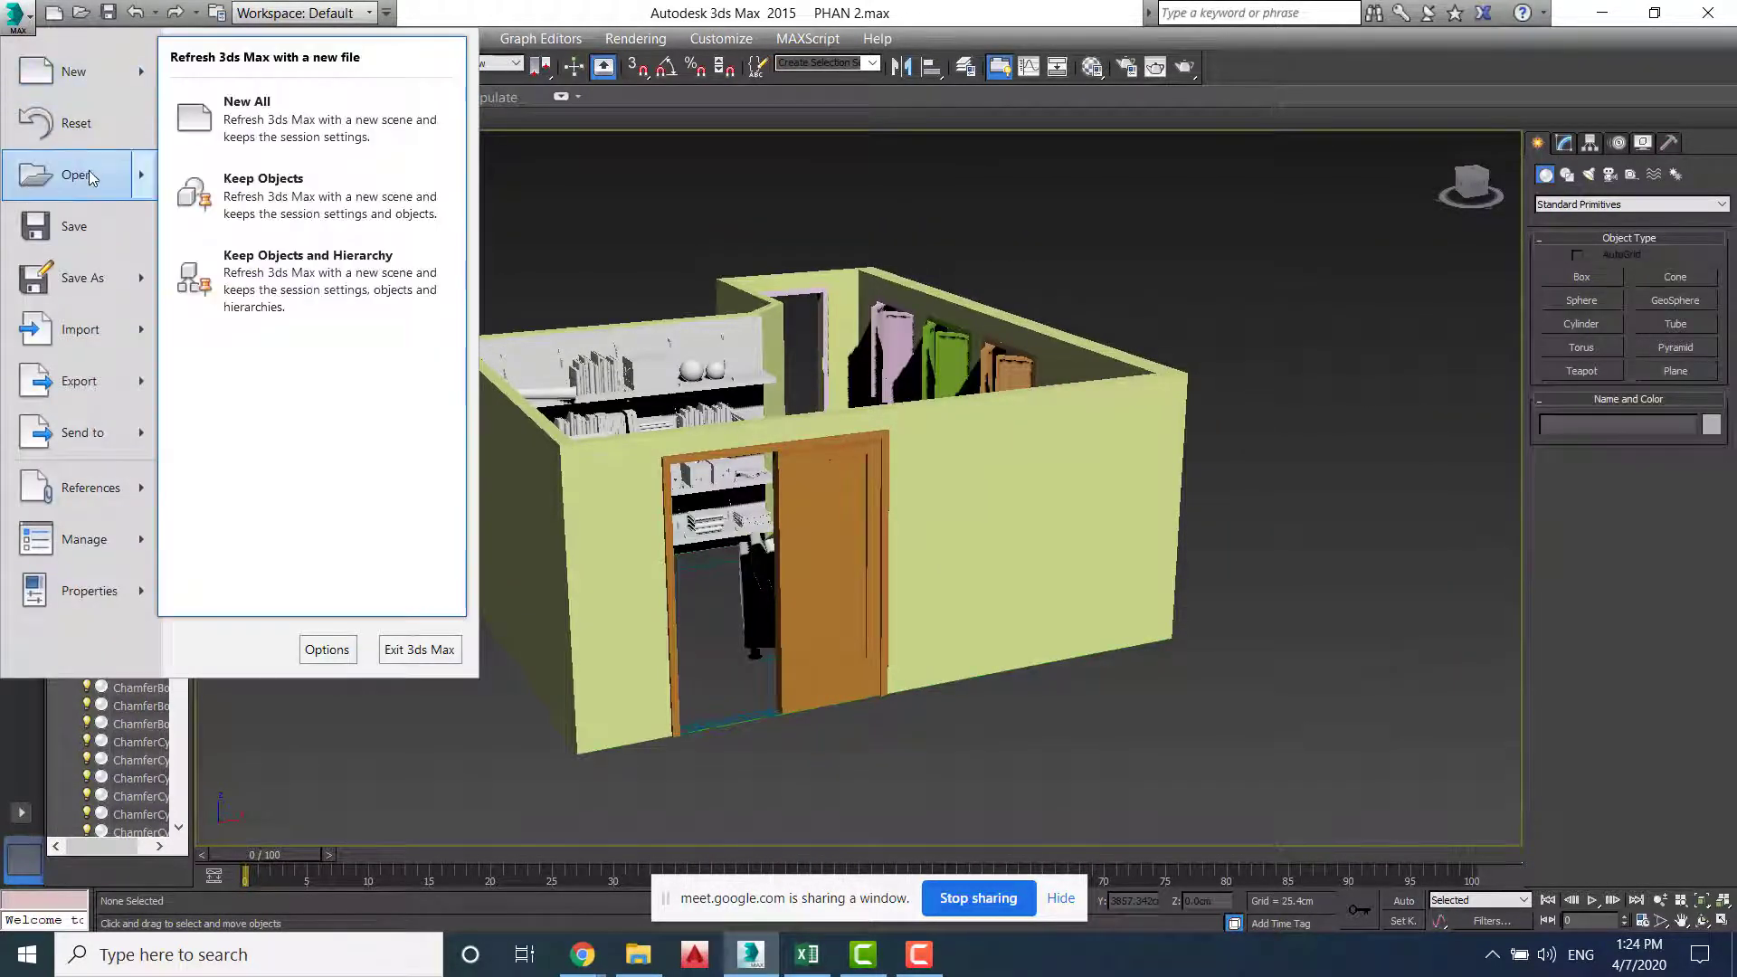
mouse_move(80, 329)
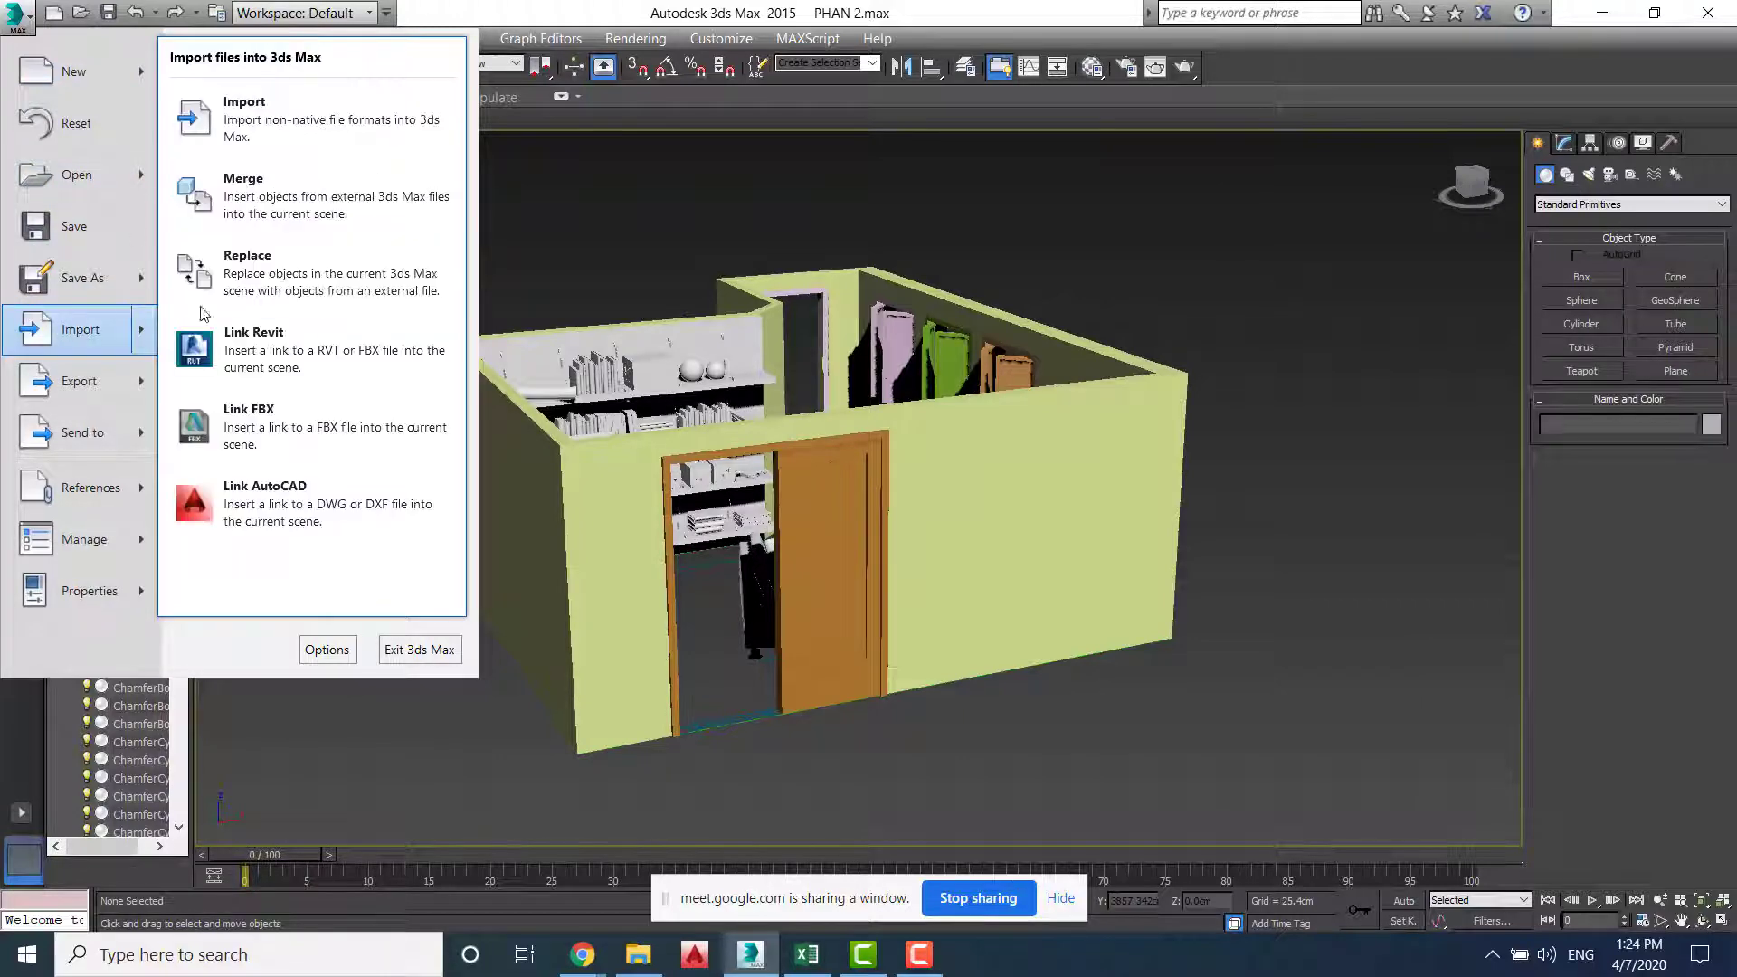
left_click(242, 193)
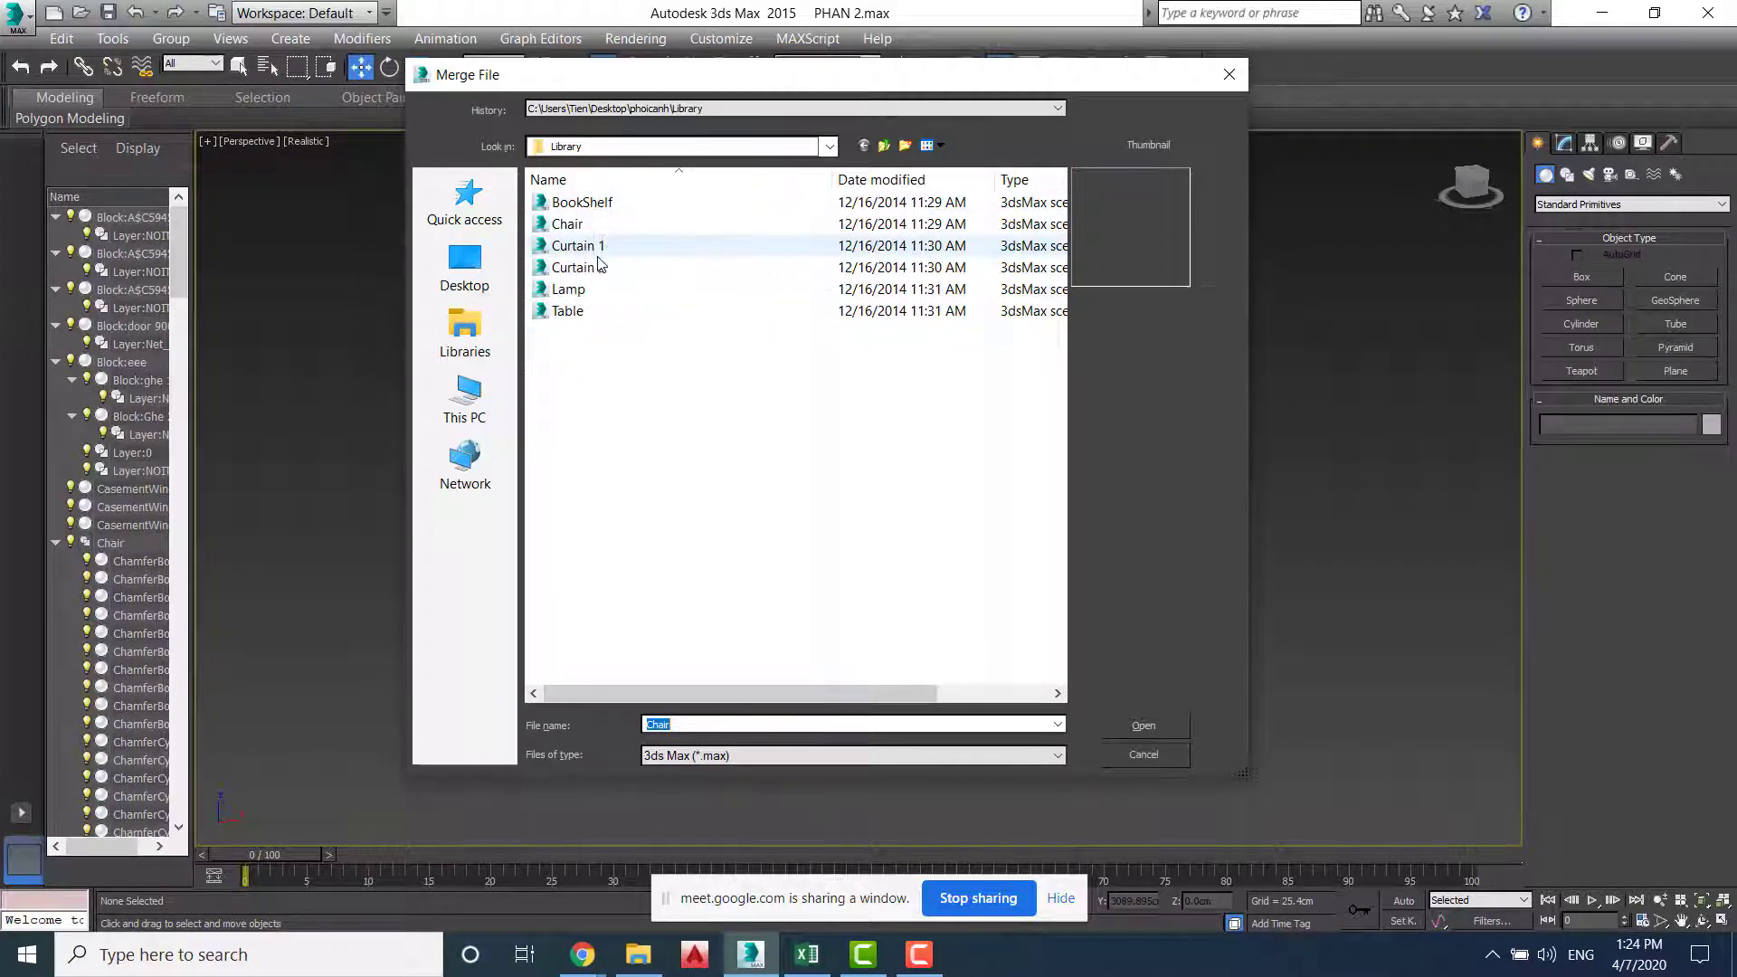
left_click(584, 246)
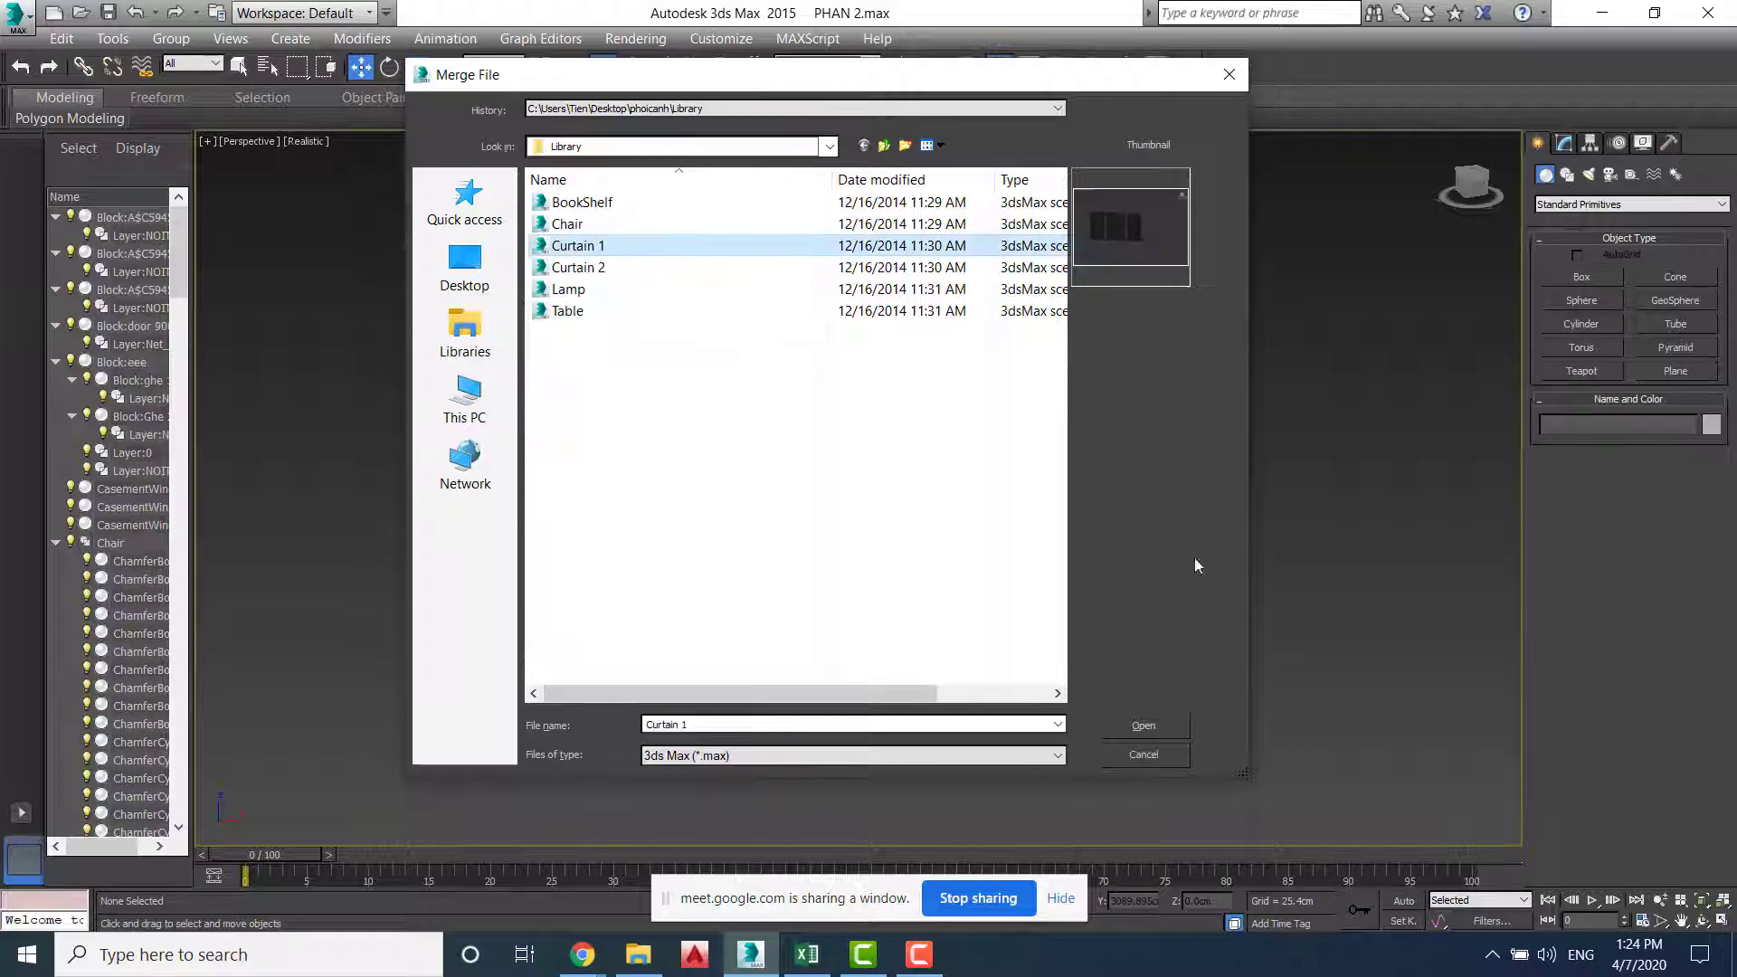
left_click(1165, 722)
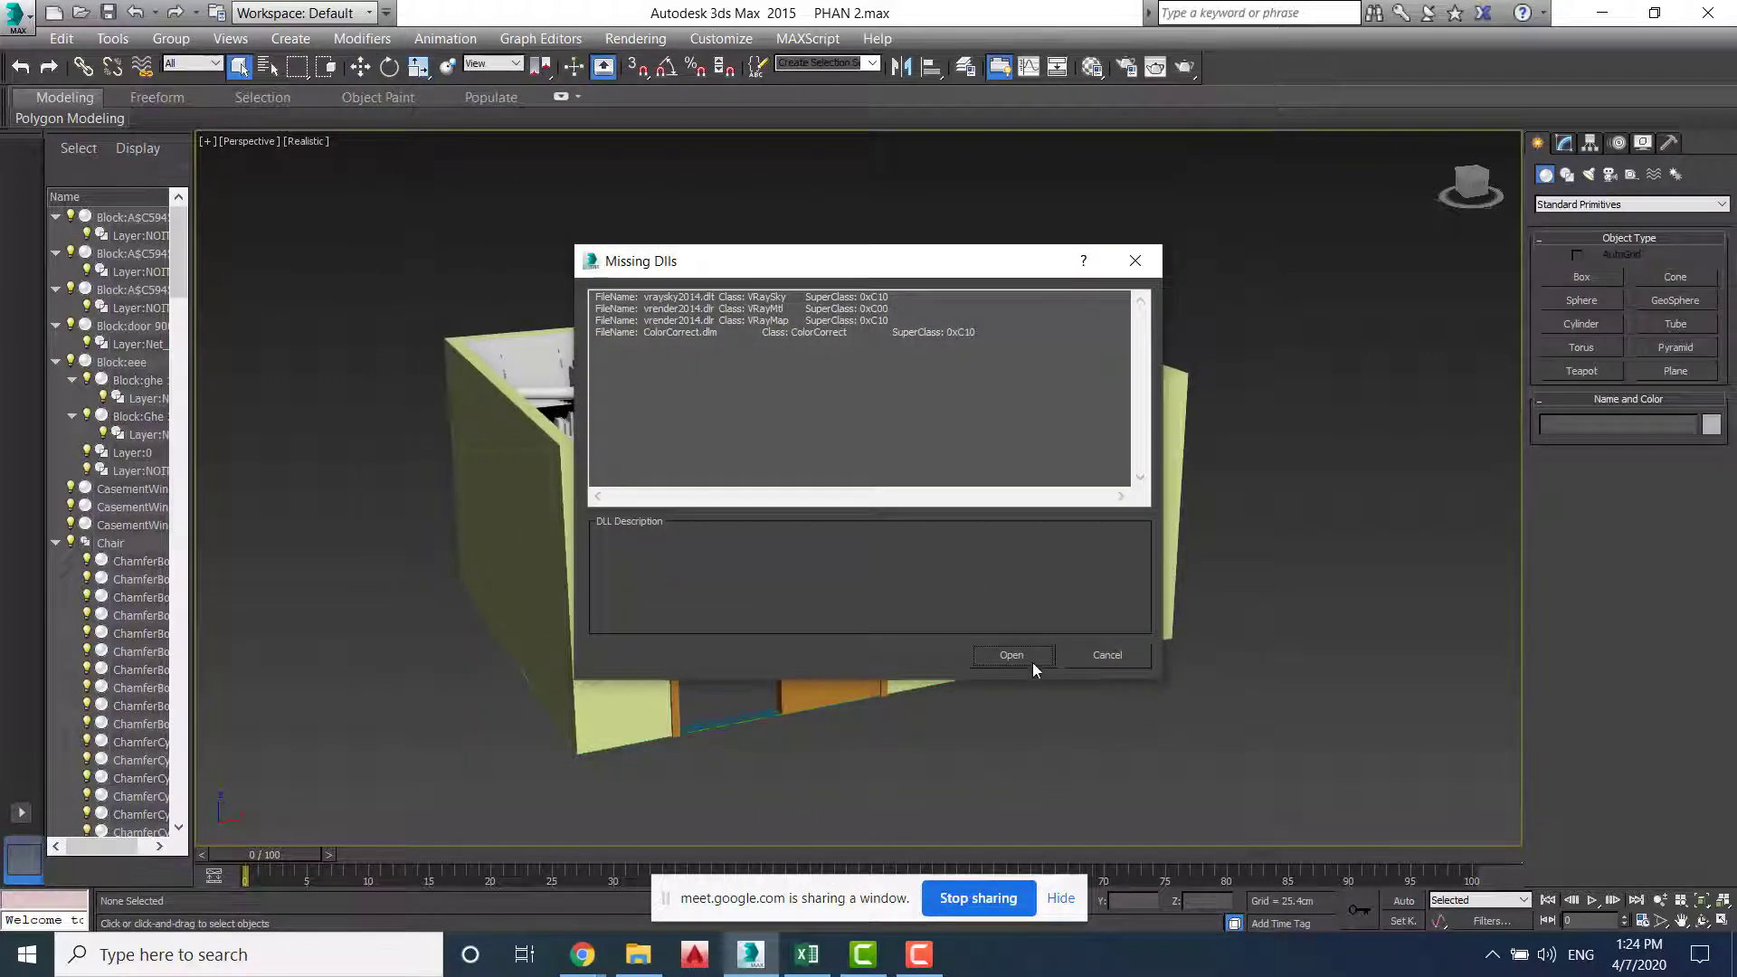
left_click(1033, 662)
left_click(679, 624)
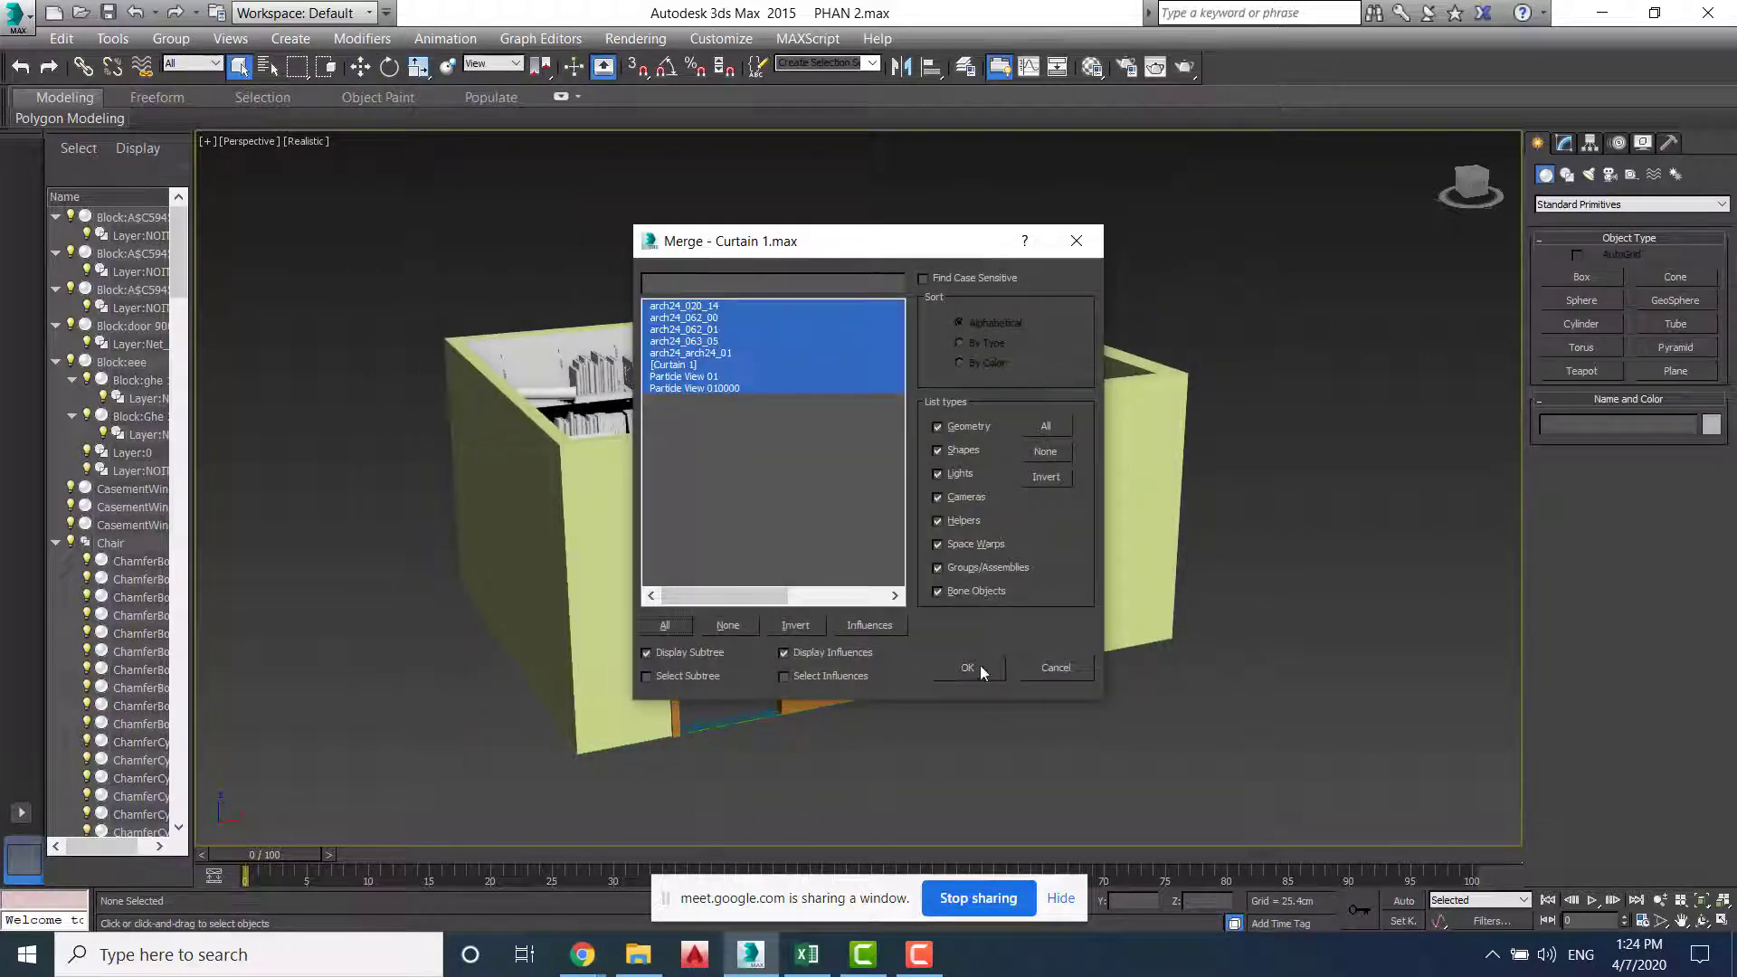
left_click(969, 669)
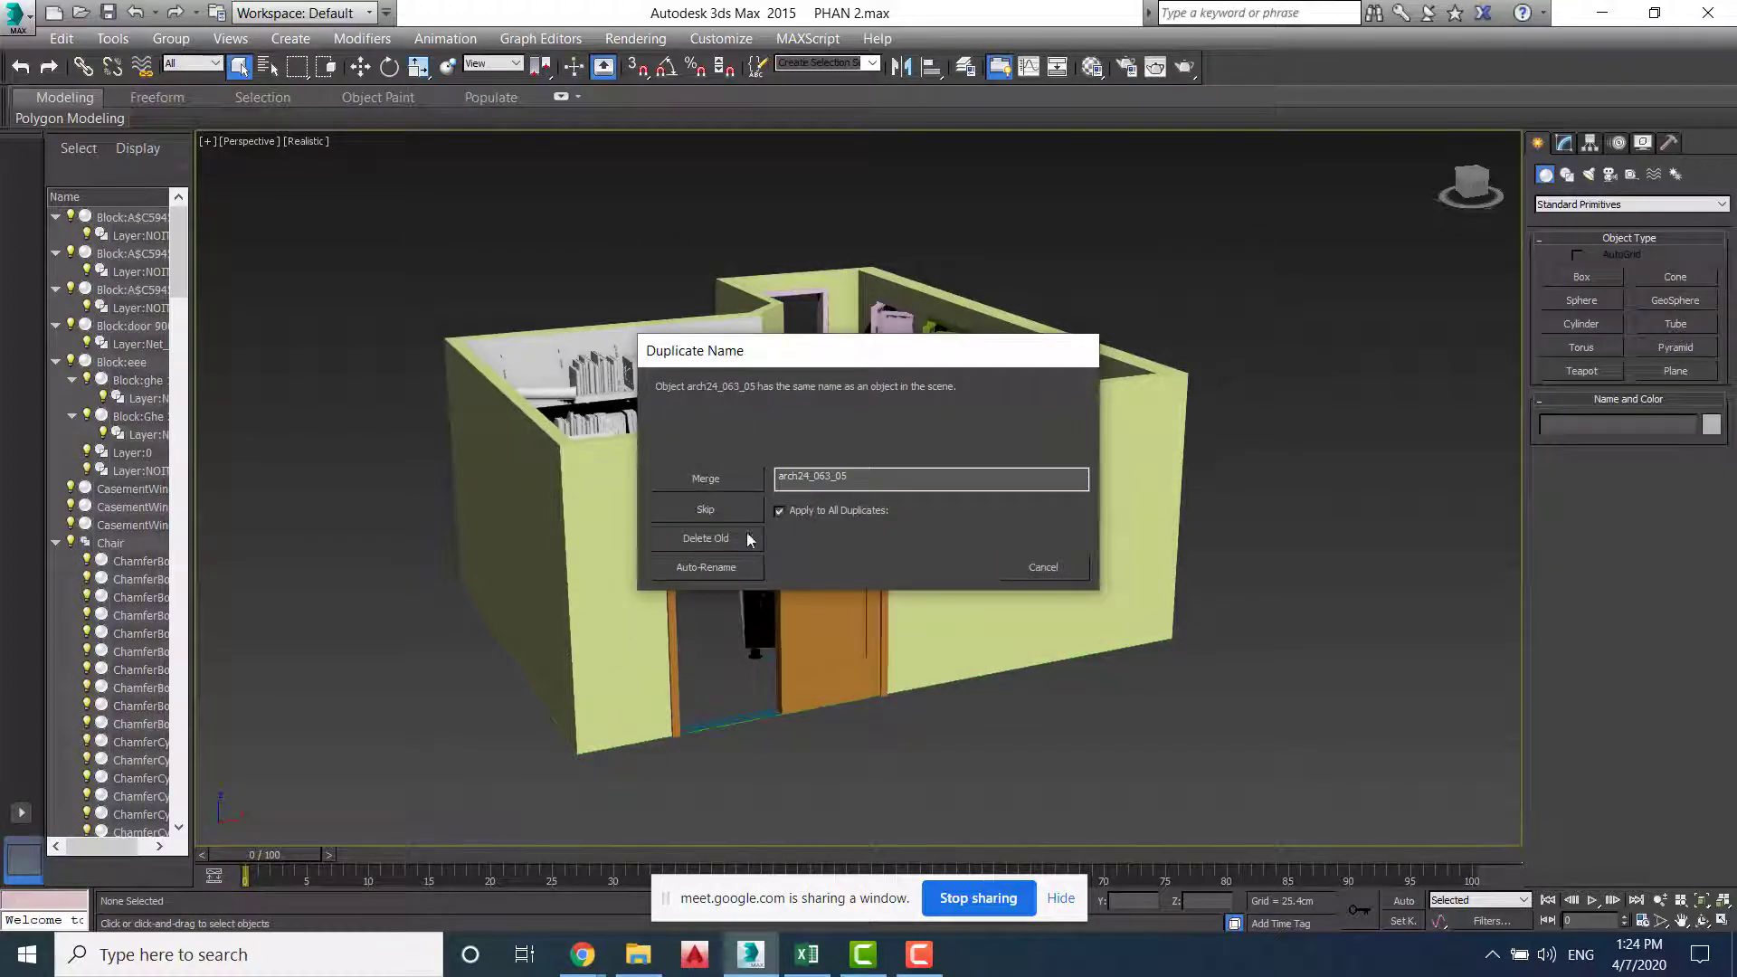
left_click(726, 569)
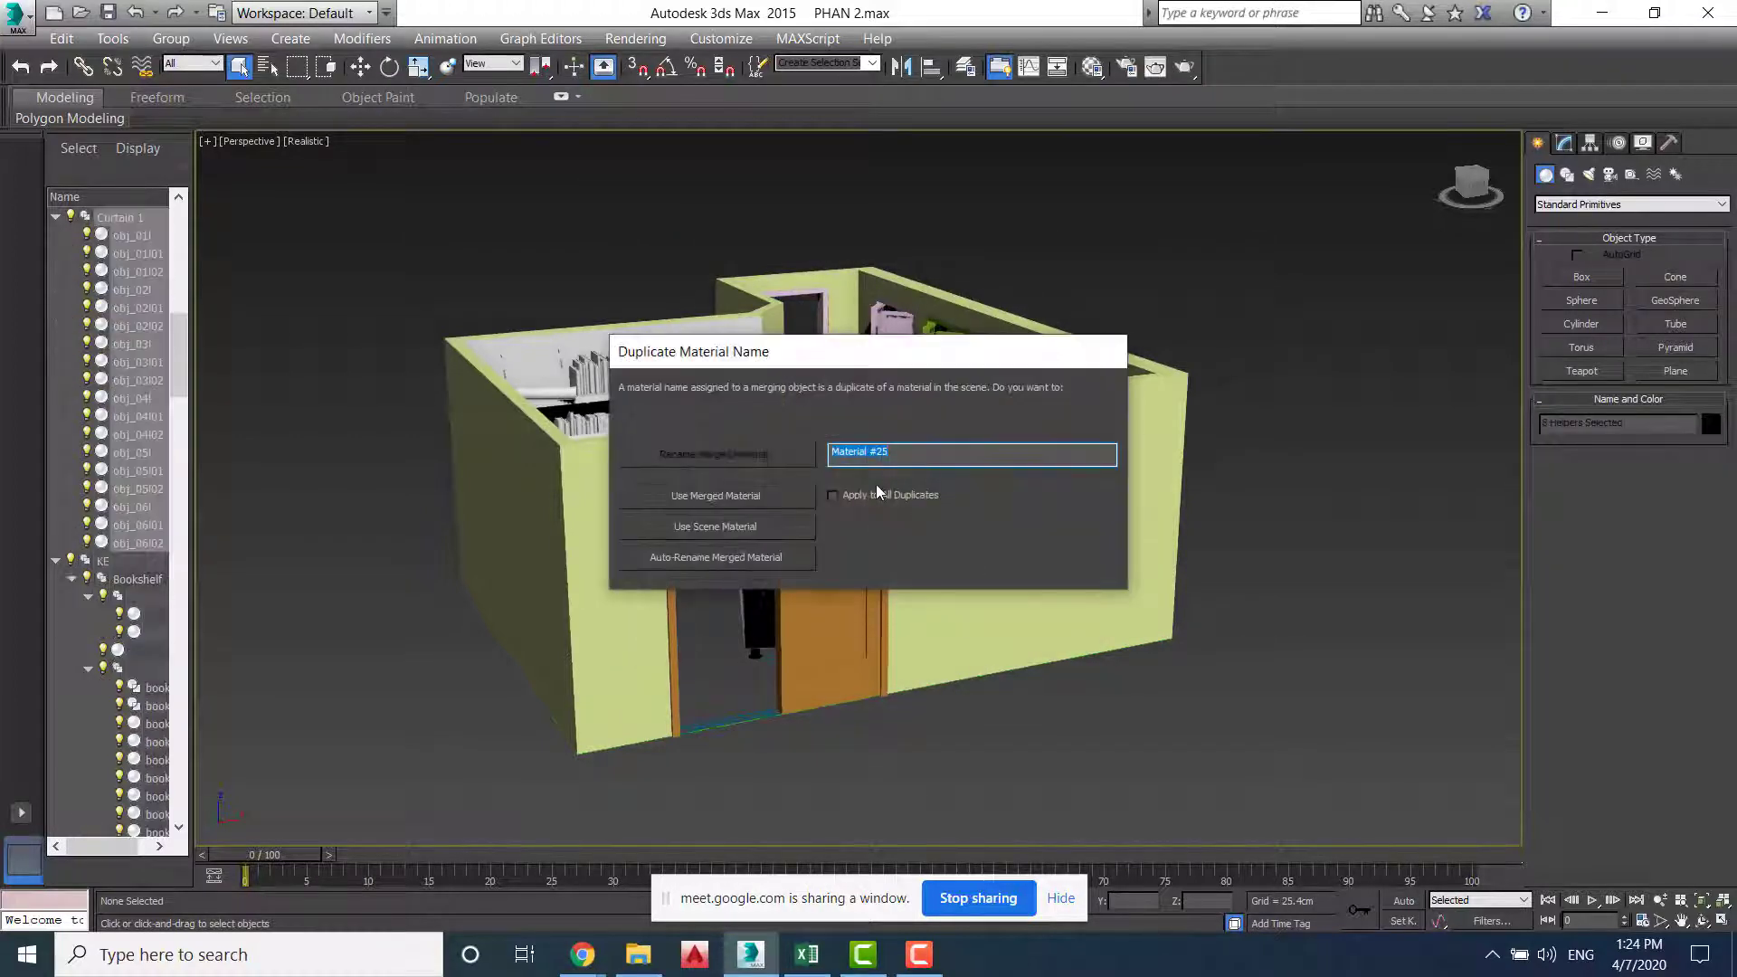
left_click(740, 558)
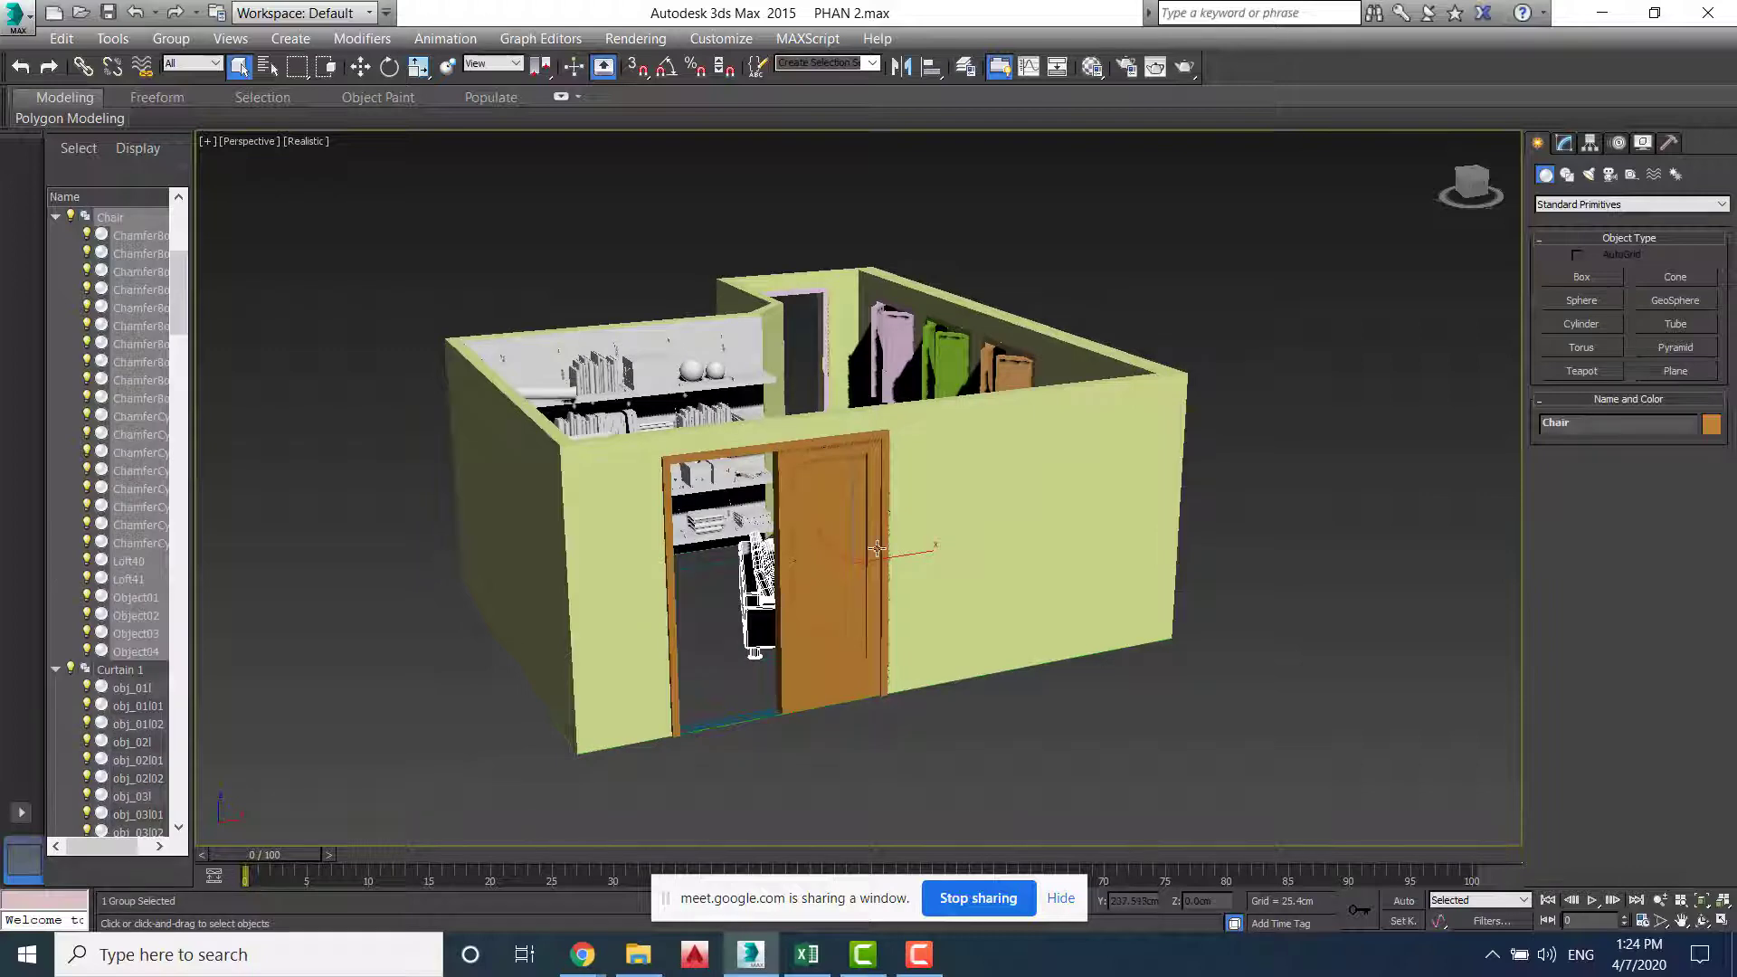
Locate the merged Curtain 1 objects far outside the room and group them under the default group name
scroll(794, 492, "down", 10)
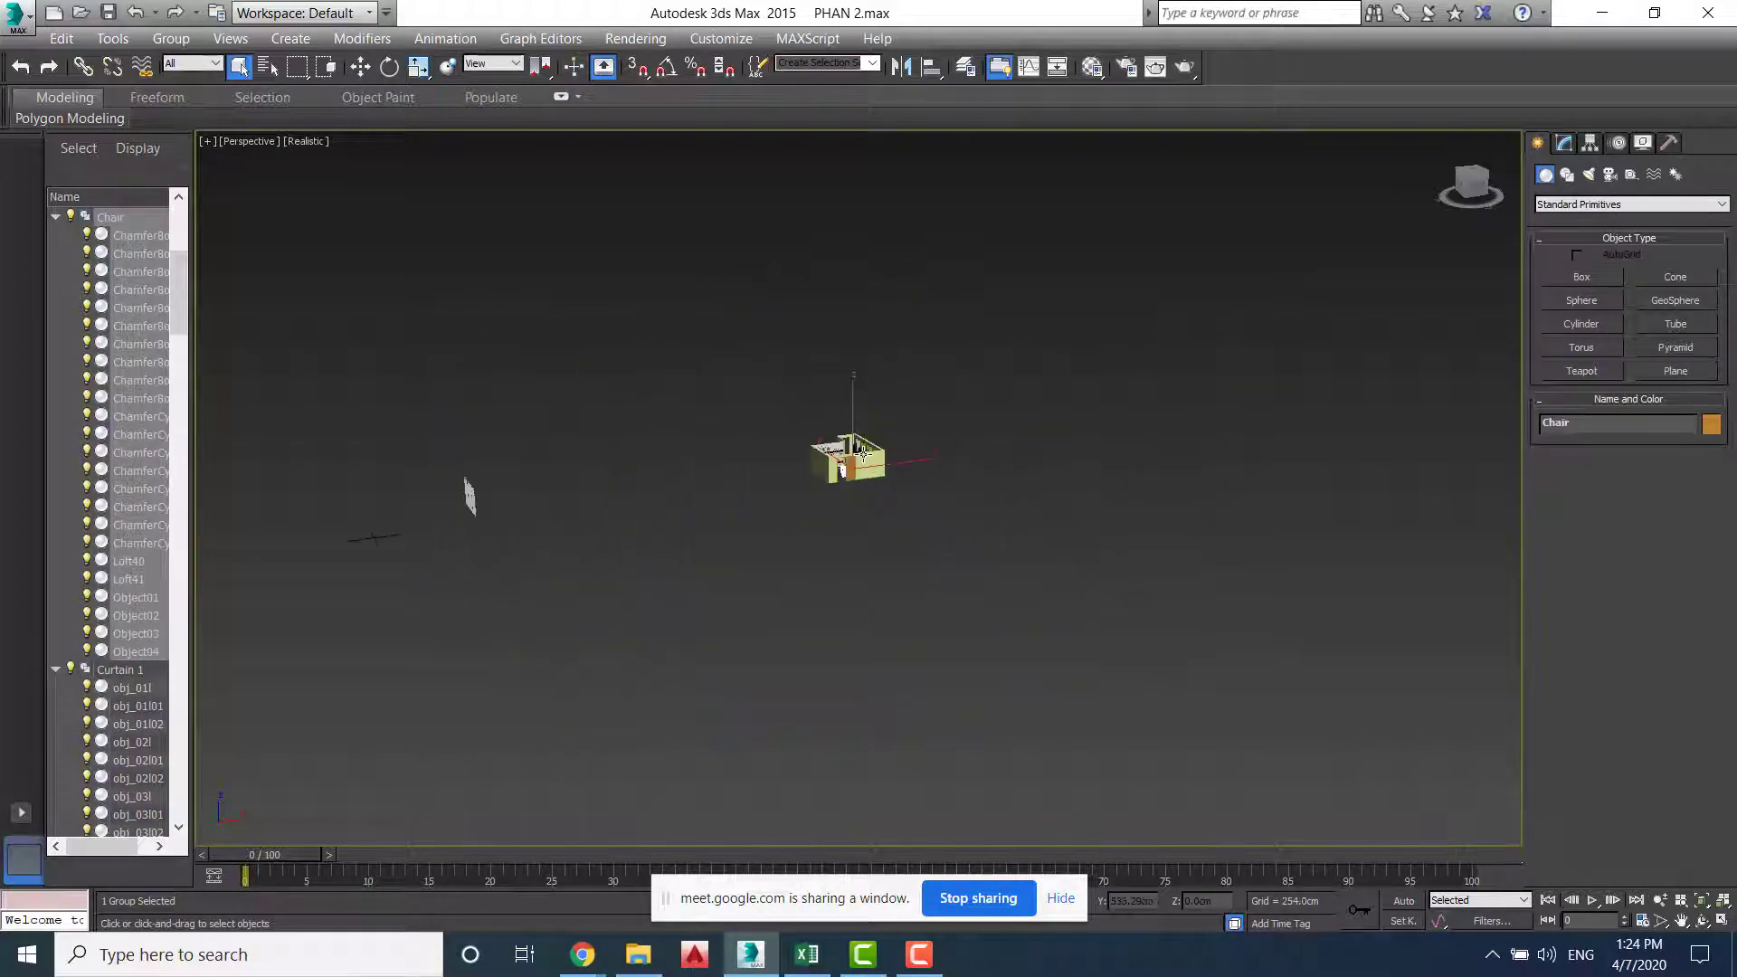
left_click_drag(426, 438, 504, 523)
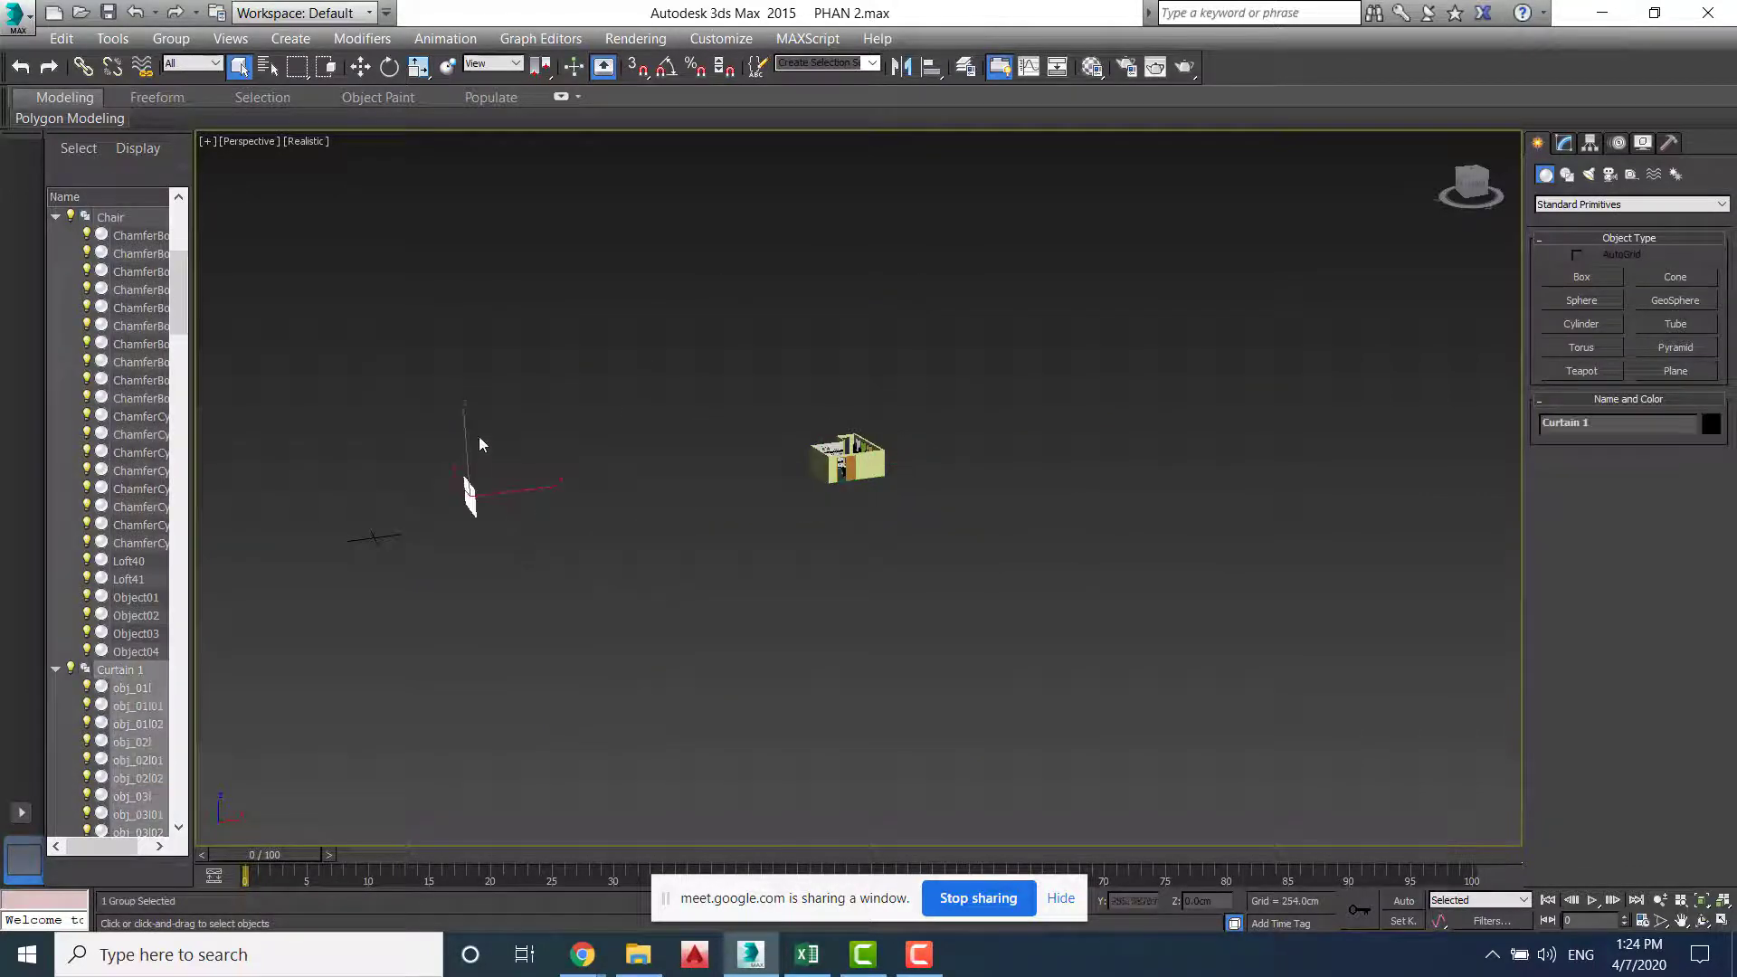
left_click(169, 38)
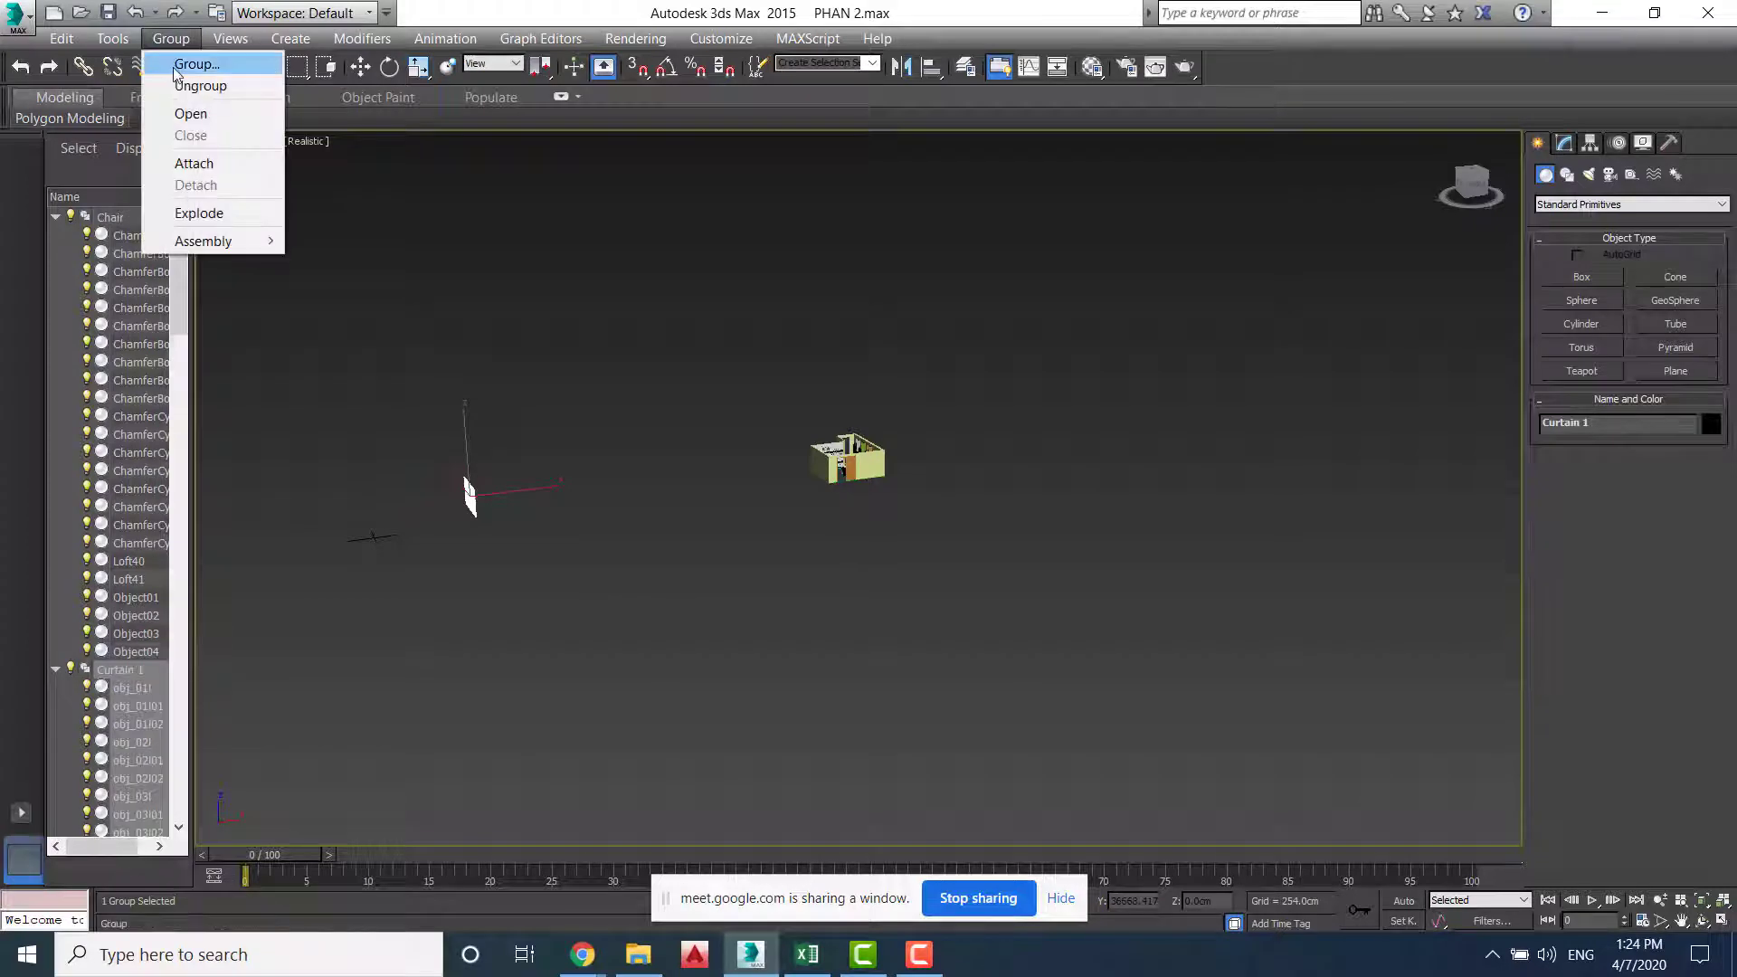
left_click(187, 63)
left_click(882, 519)
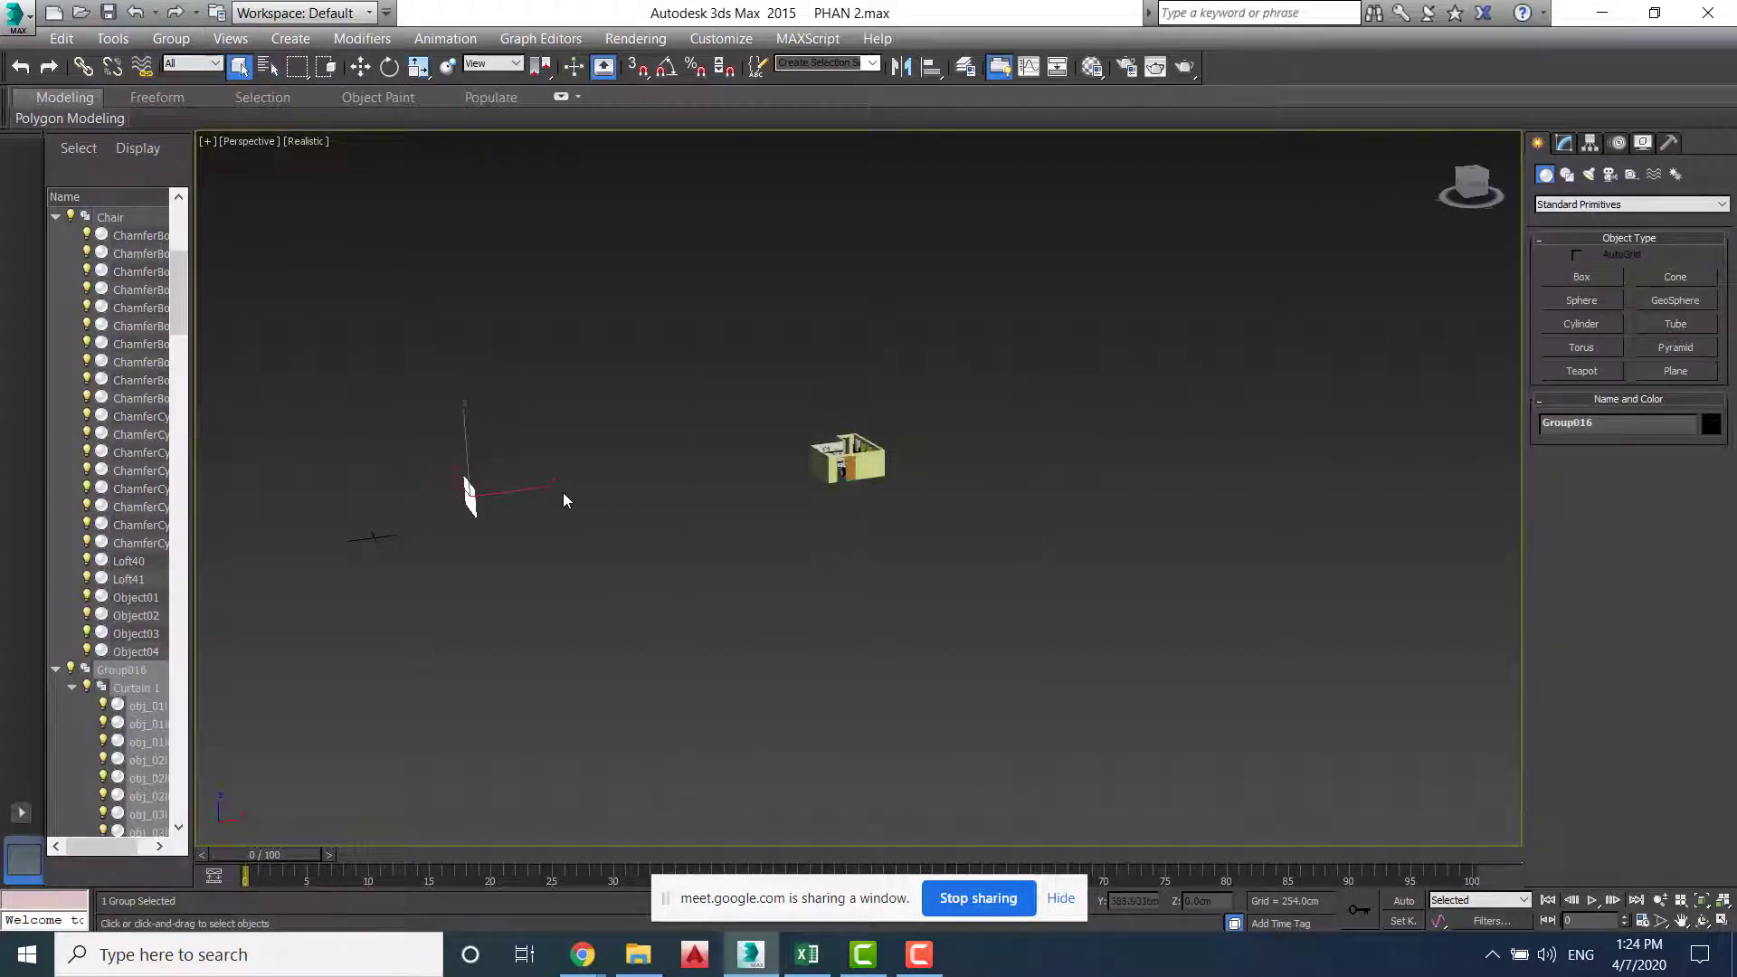
Move the curtain group along the X axis into the room and frame it in the Perspective view
left_click(360, 66)
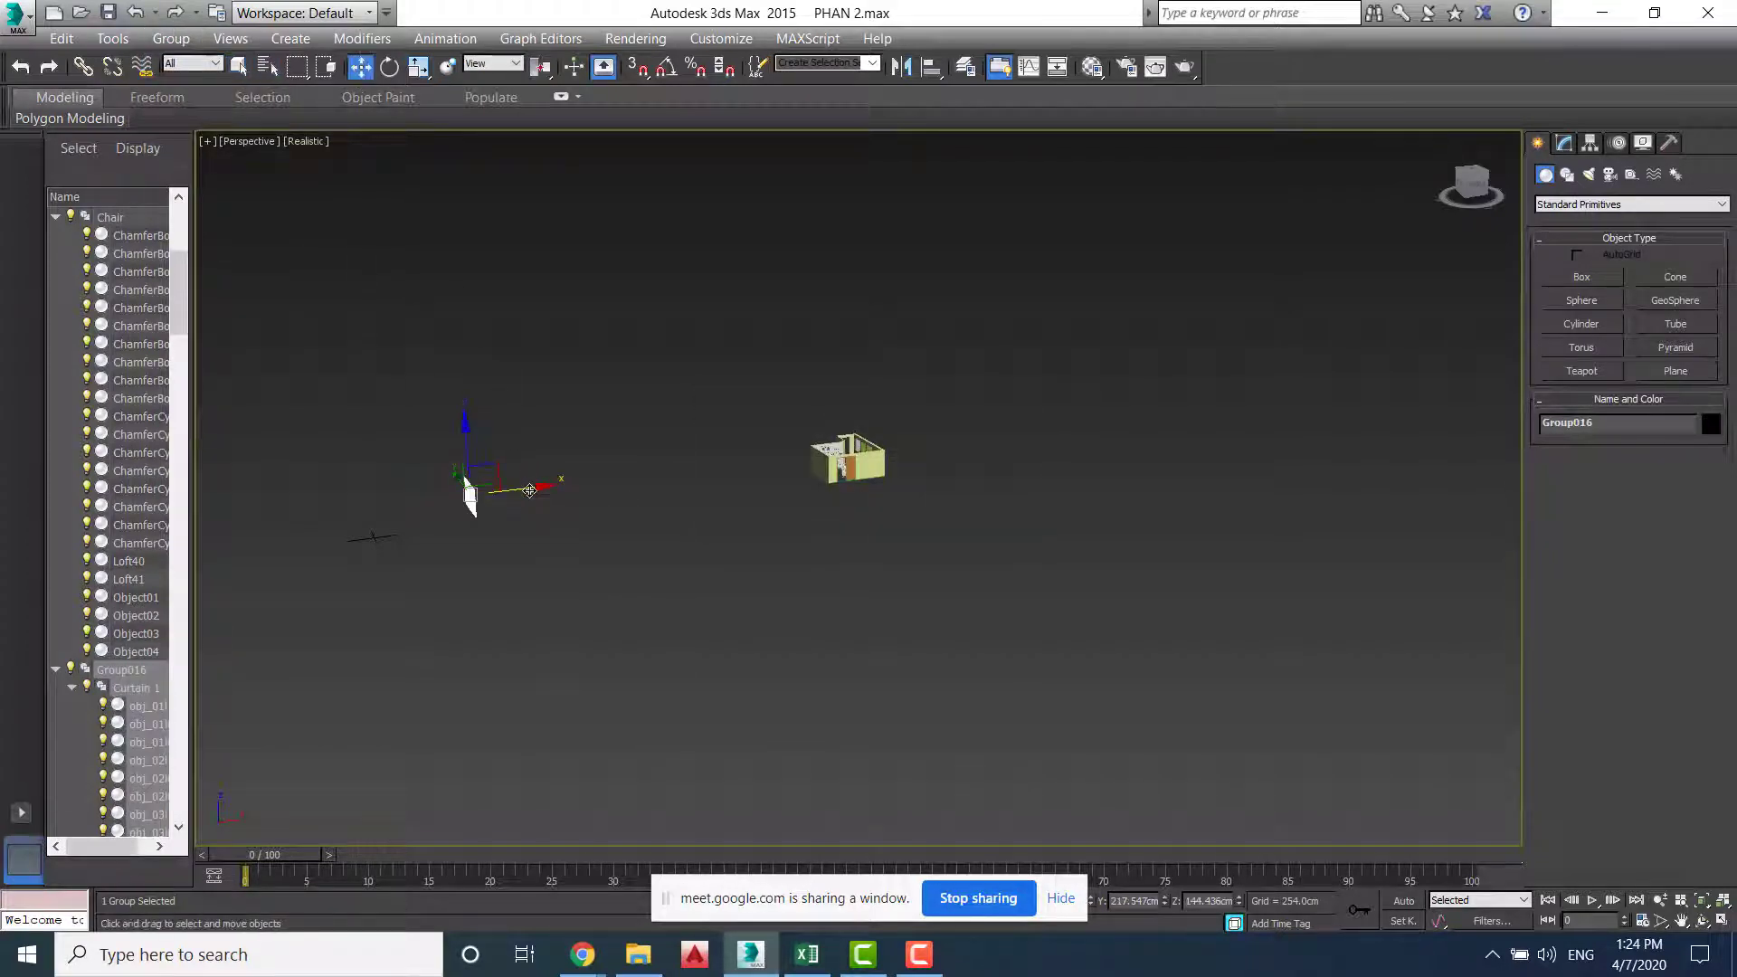
left_click_drag(529, 489, 907, 483)
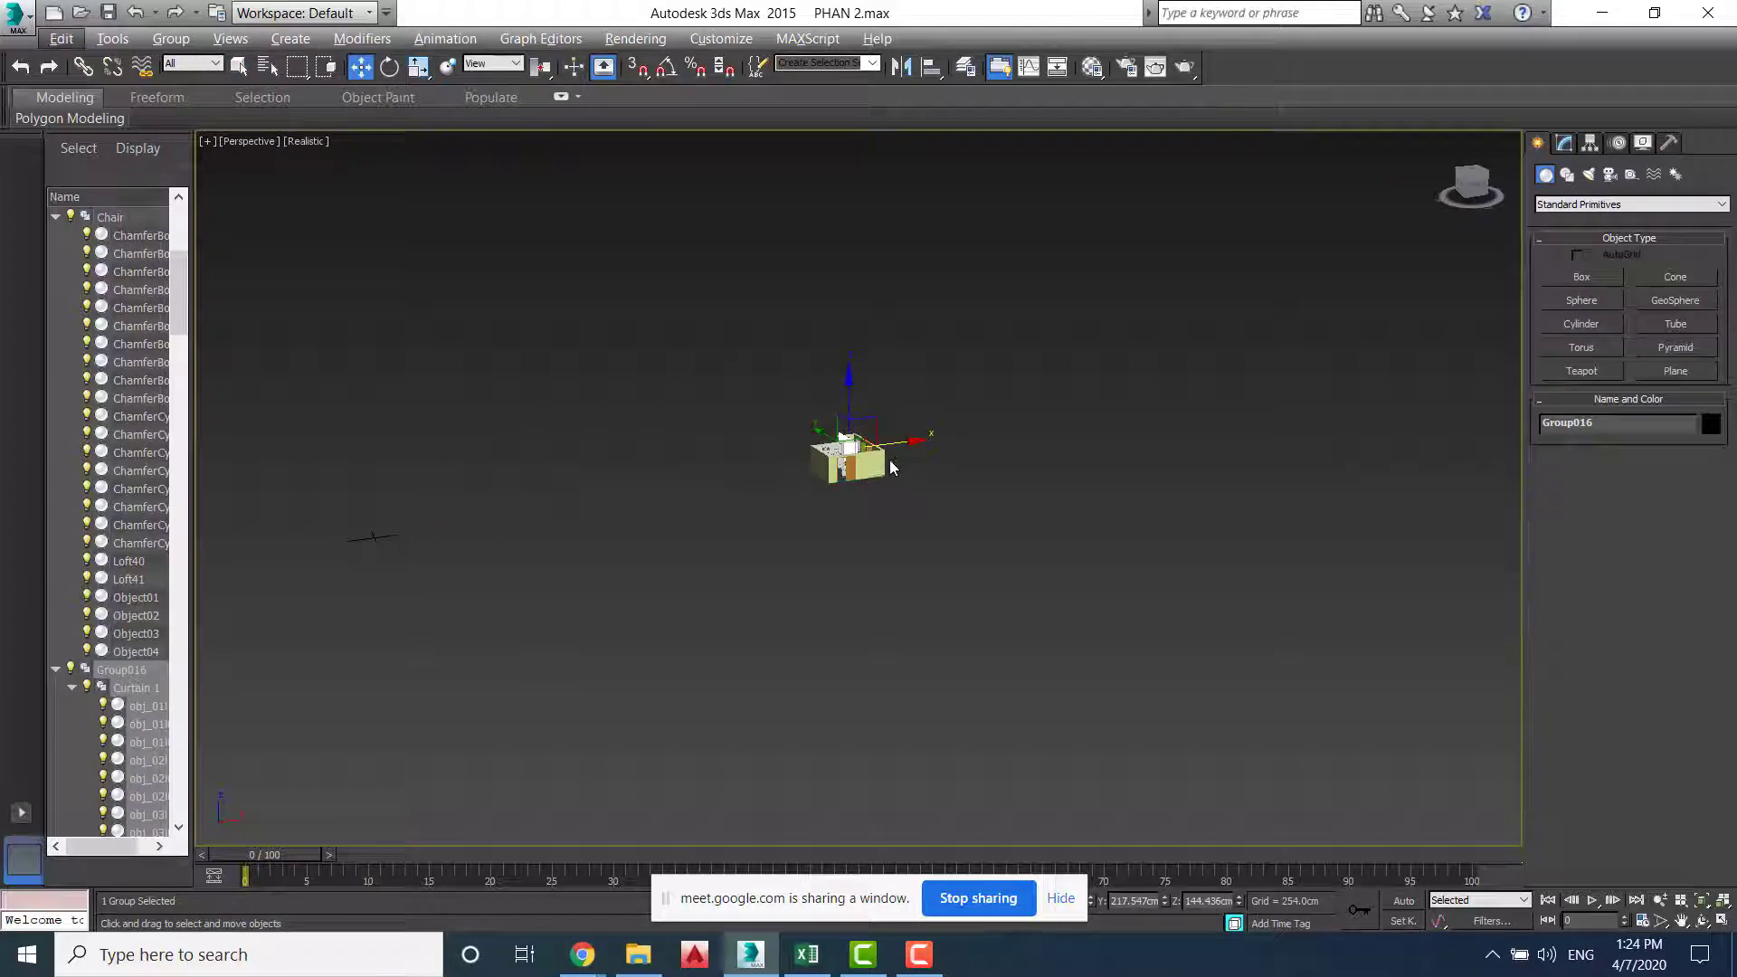
key("z")
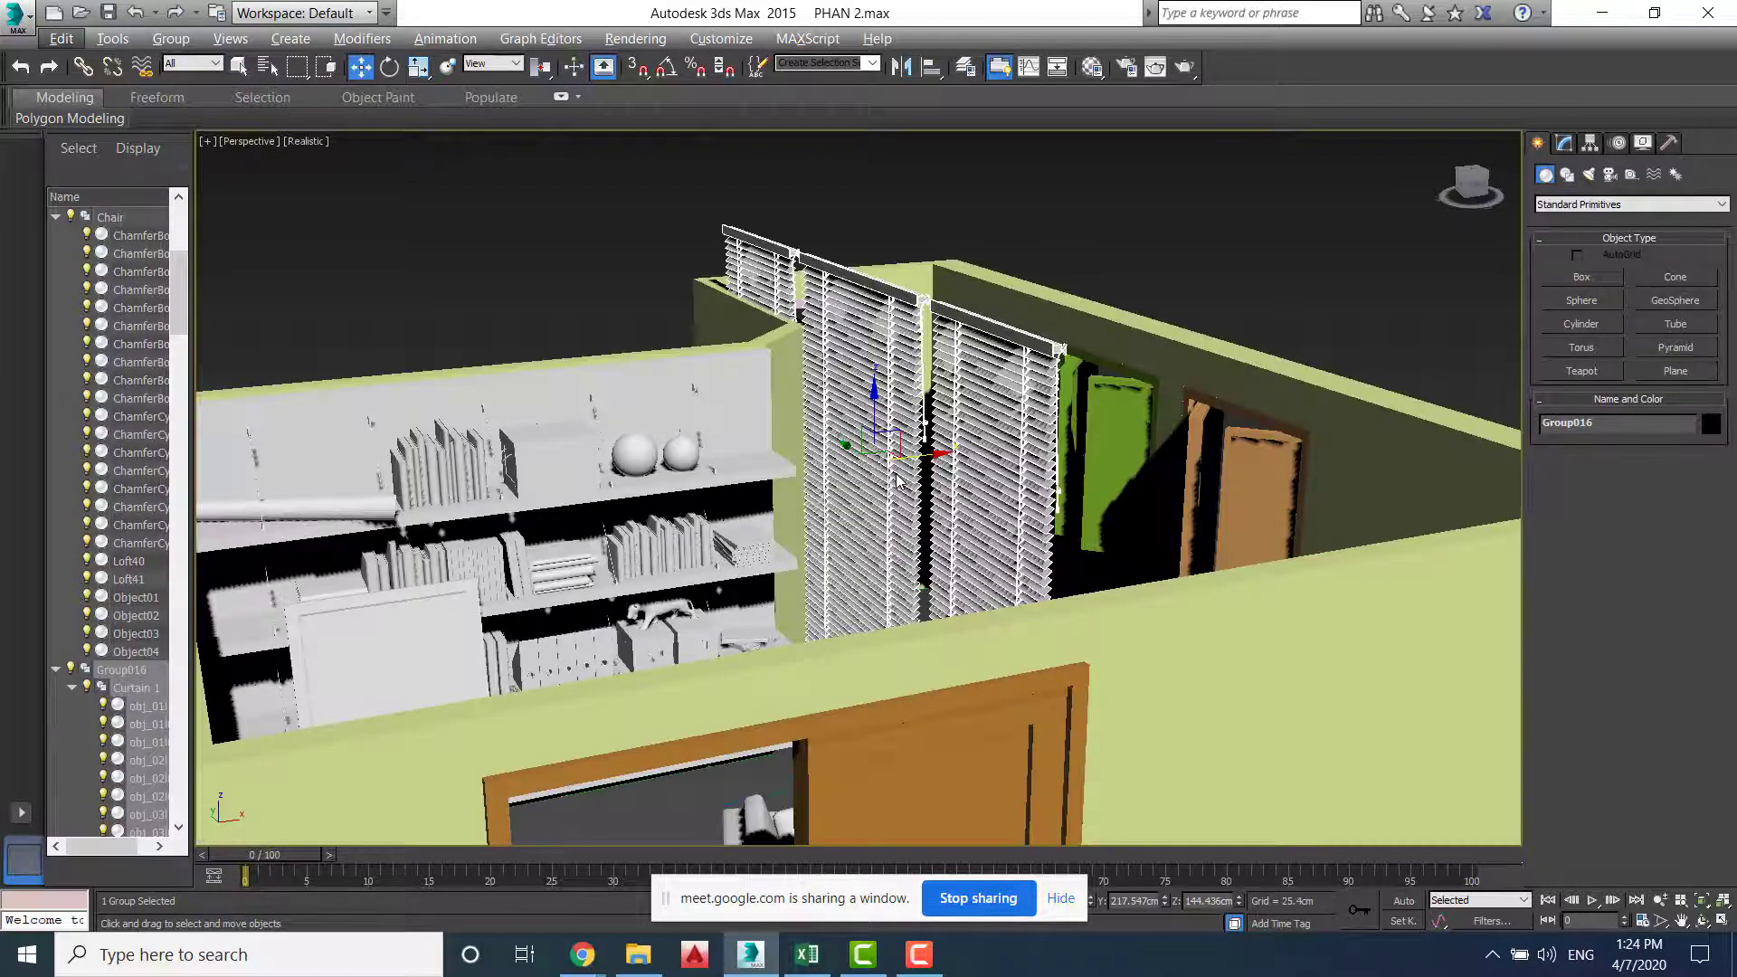
Close the pink casement window nearest the inner door by setting its Open value to 0%
scroll(898, 479, "down", 5)
middle_click_drag(891, 481, 796, 552, "alt")
scroll(783, 549, "up", 4)
left_click(650, 396)
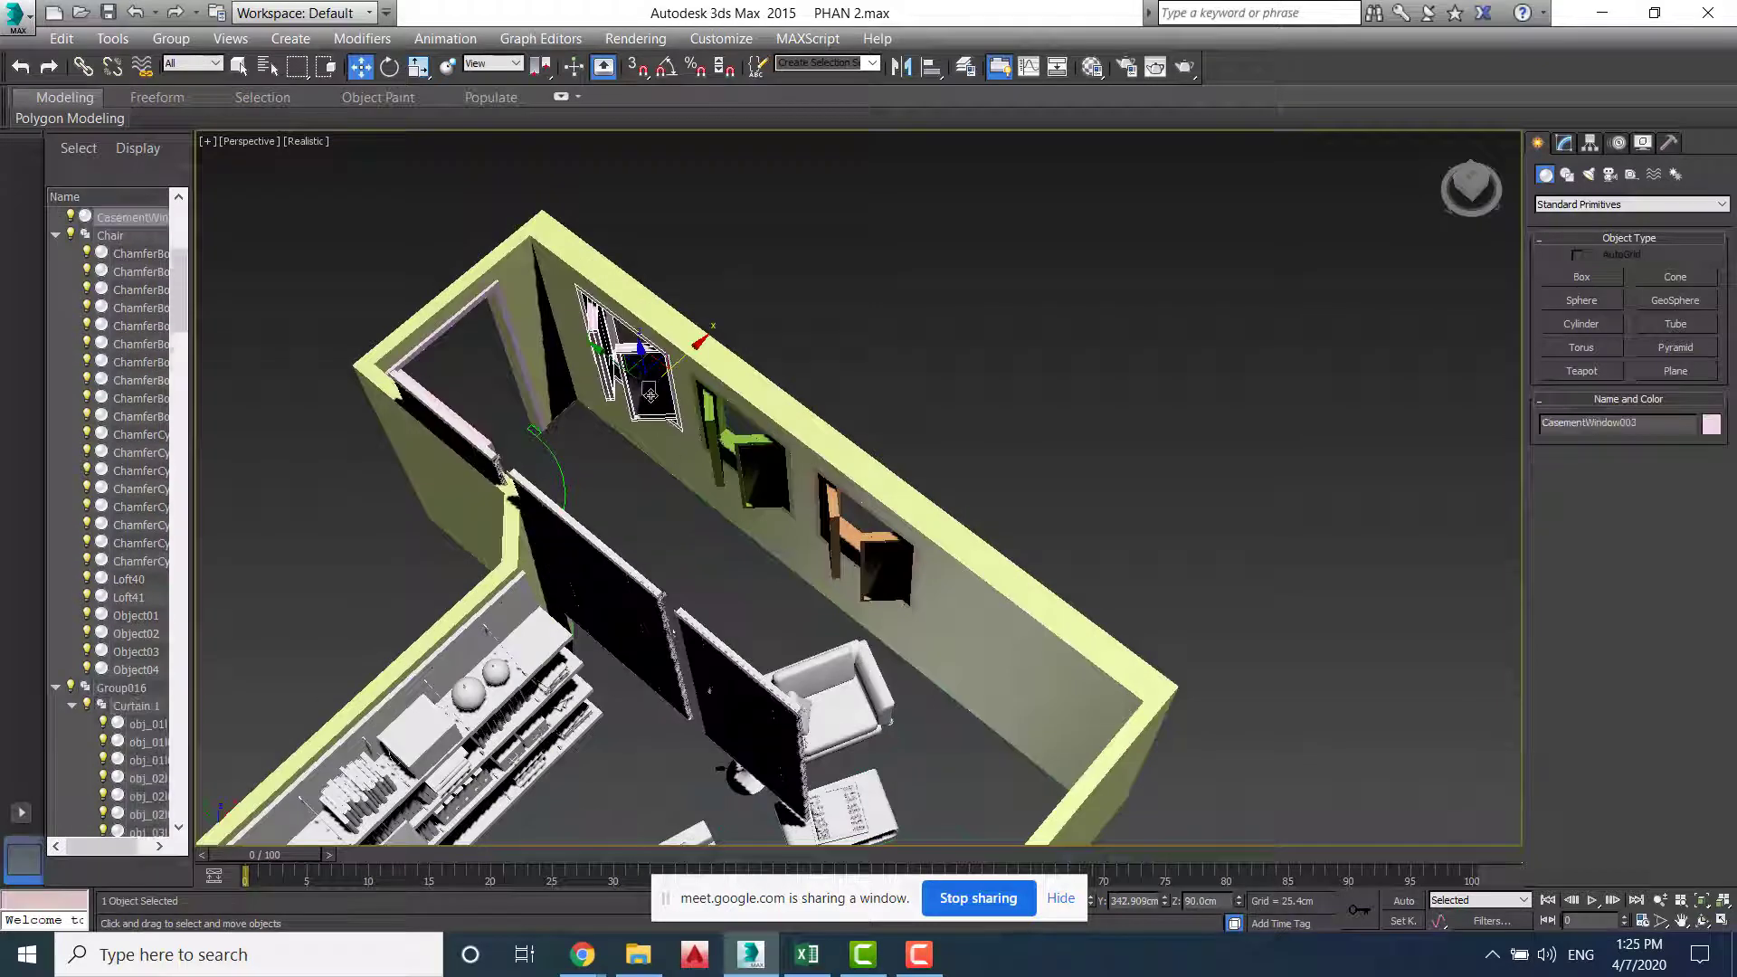
left_click(1564, 144)
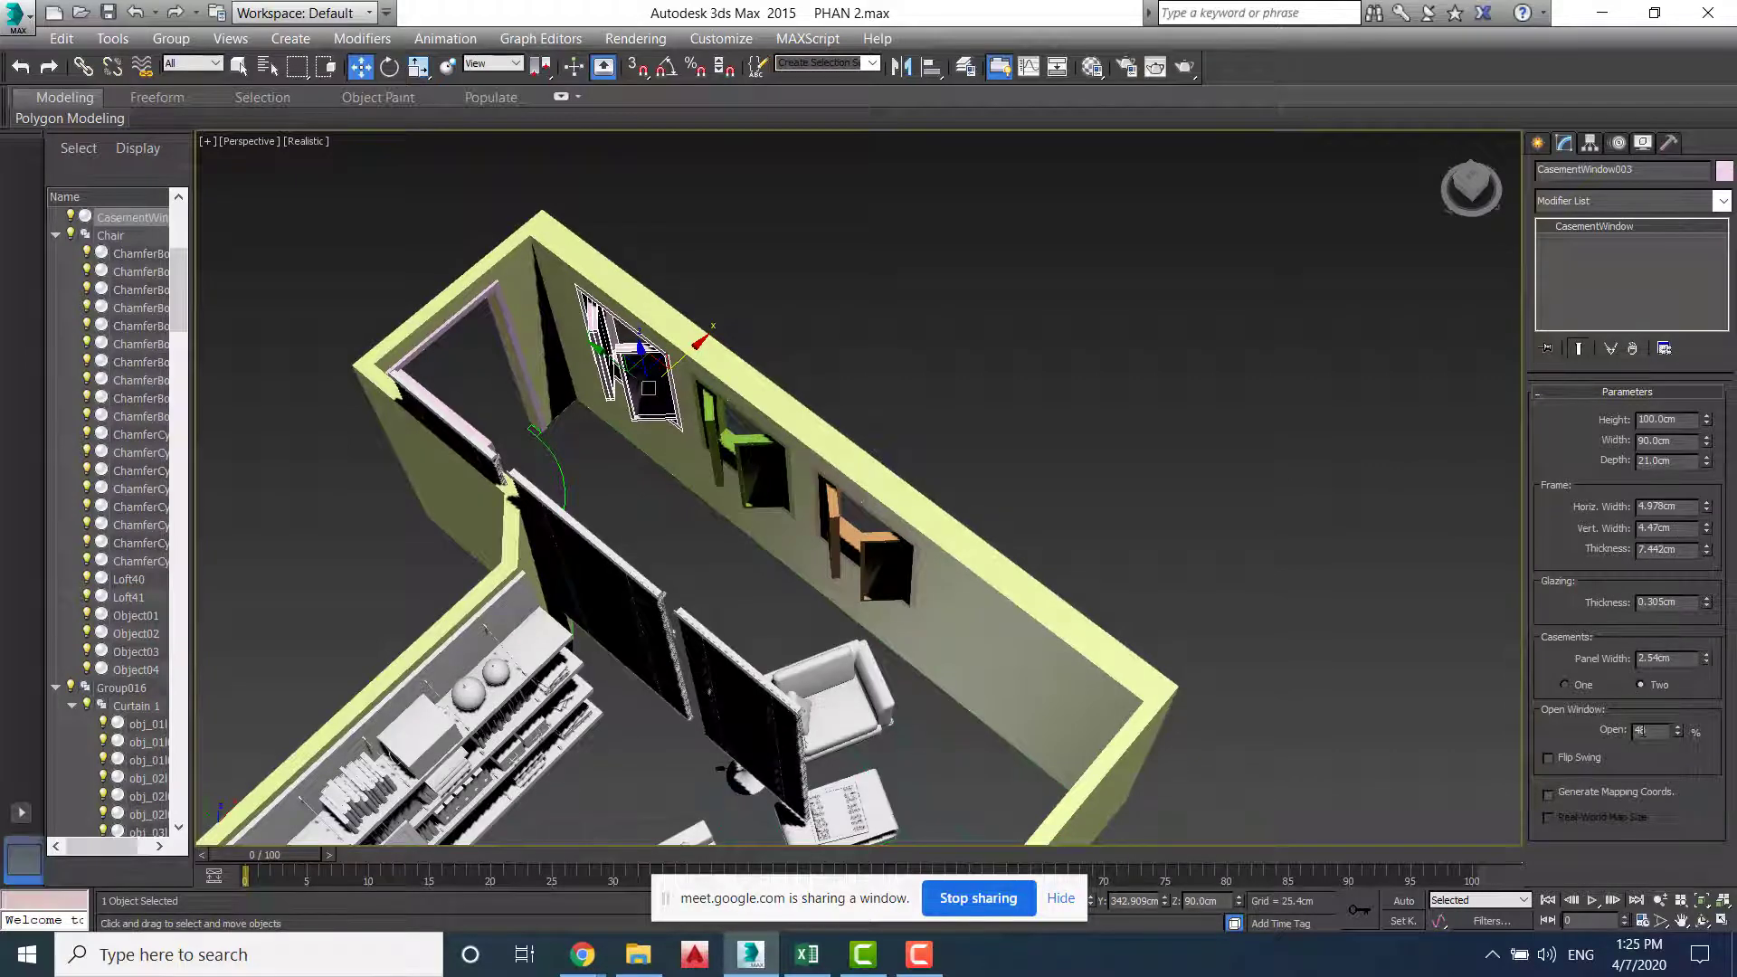
double_click(1641, 731)
type("0")
key("Return")
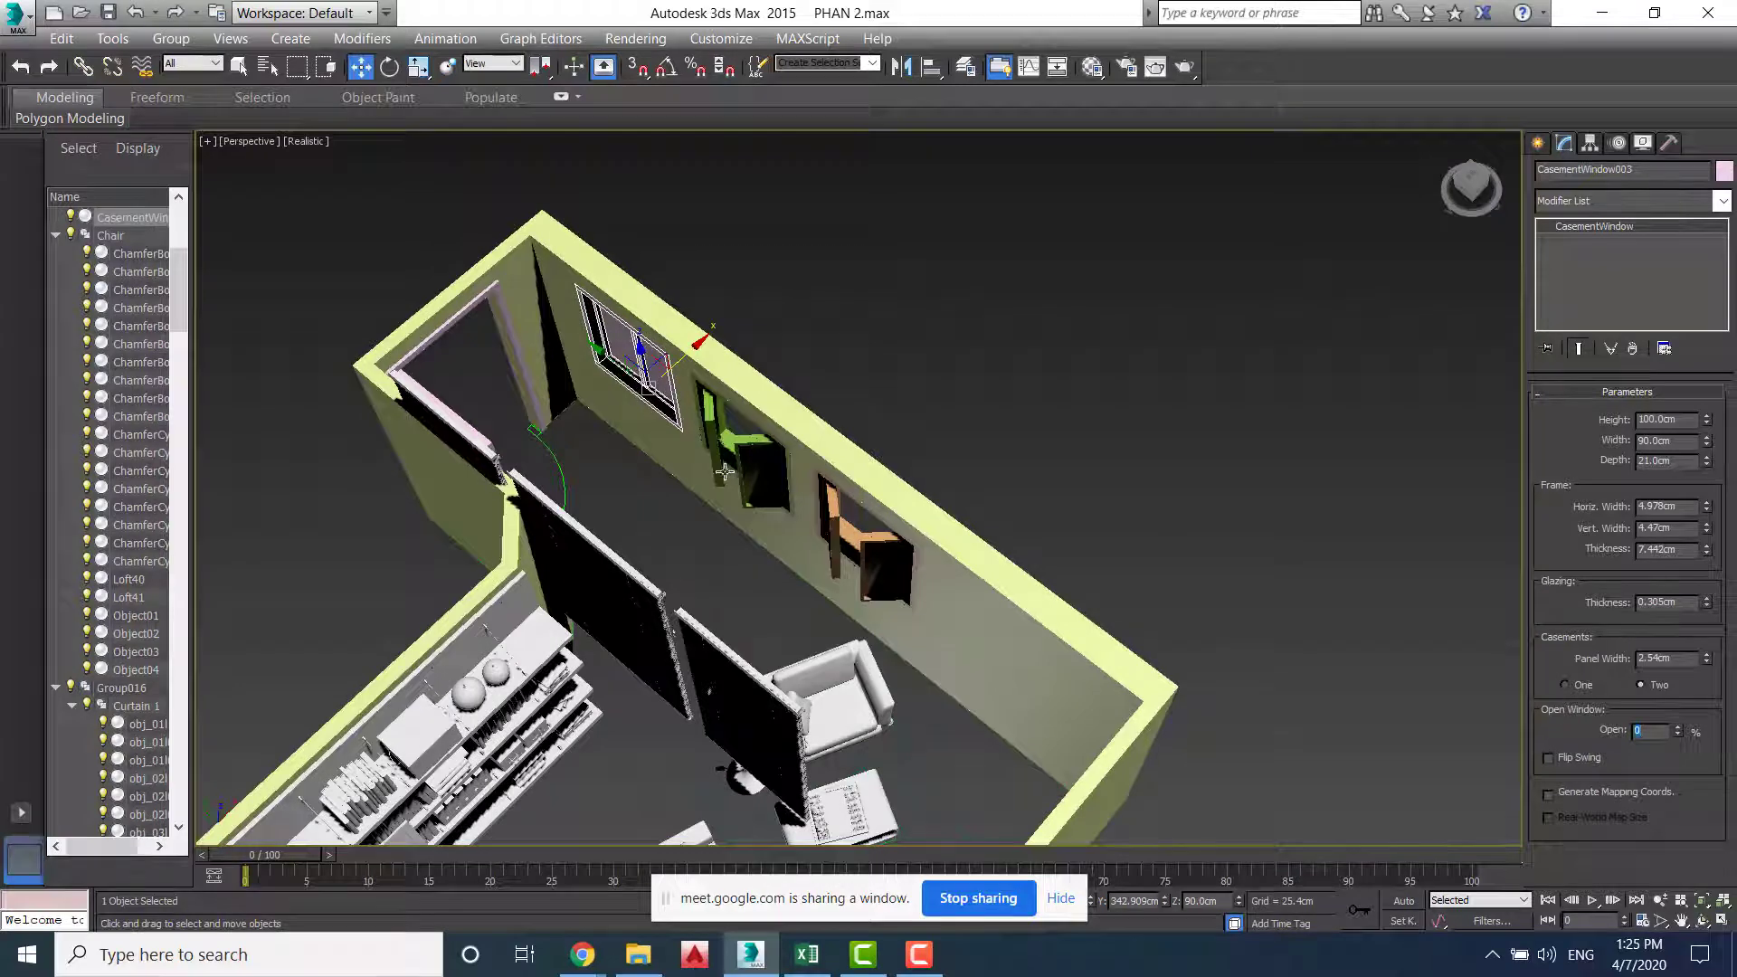
Close the green and orange casement windows by setting the Open value of each to 0%
left_click(760, 465)
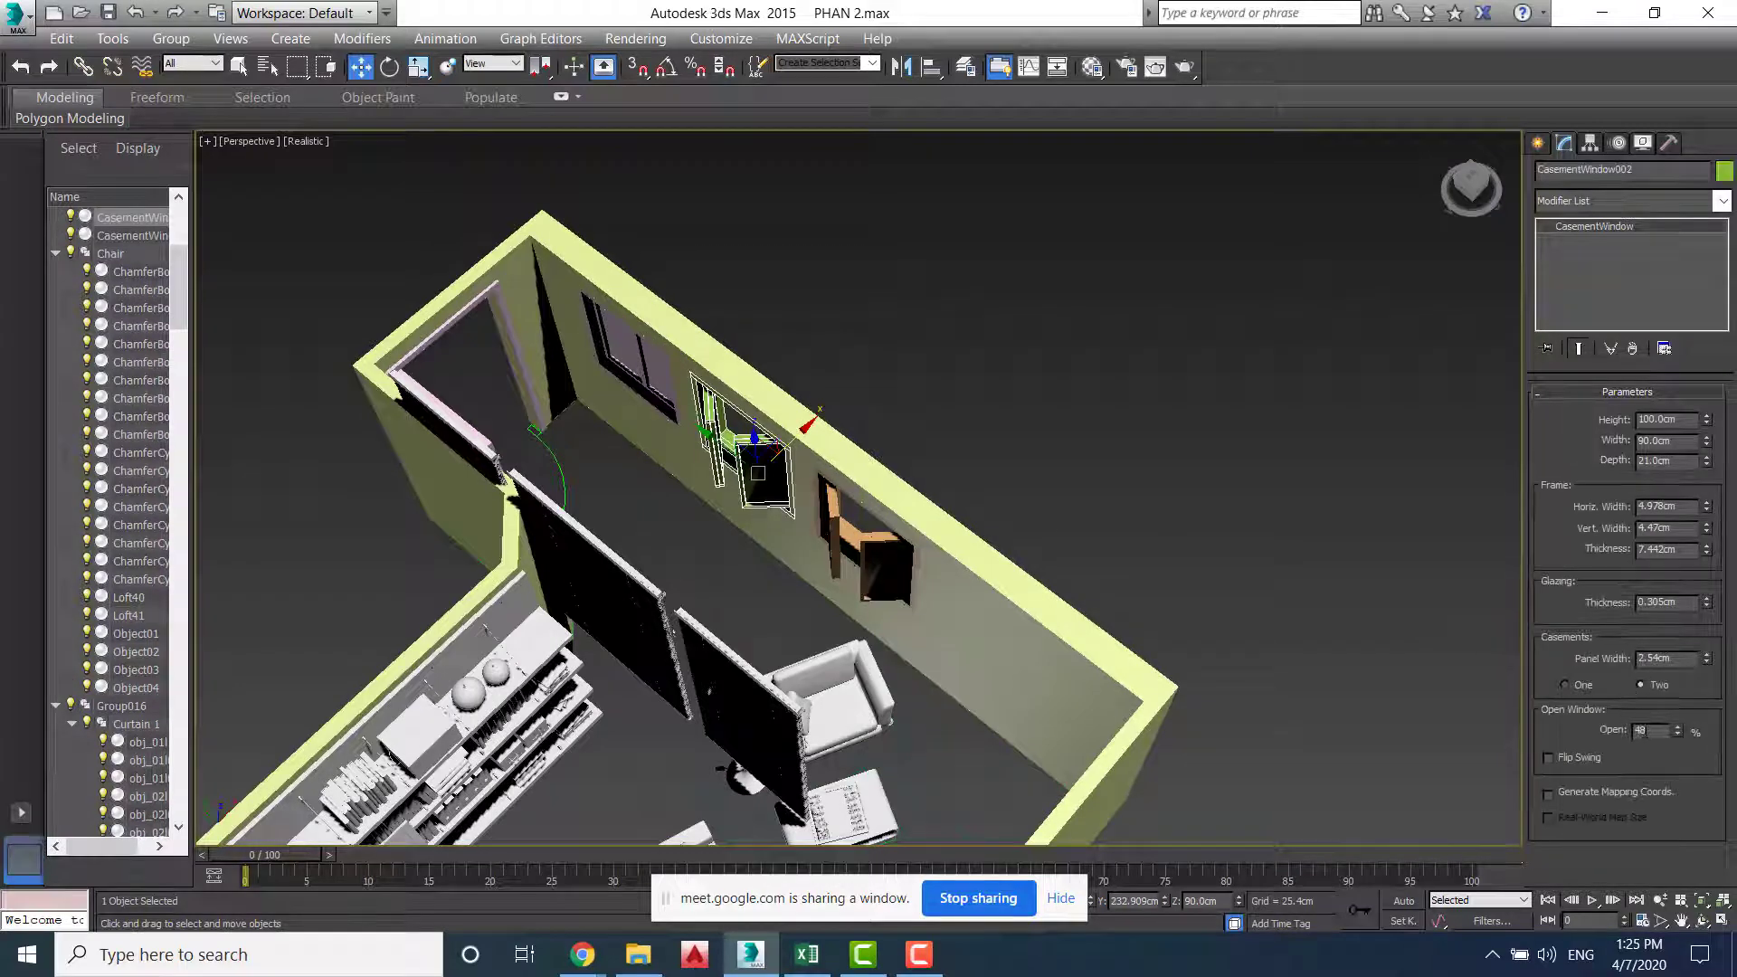
left_click(1640, 731)
type("0")
key("Return")
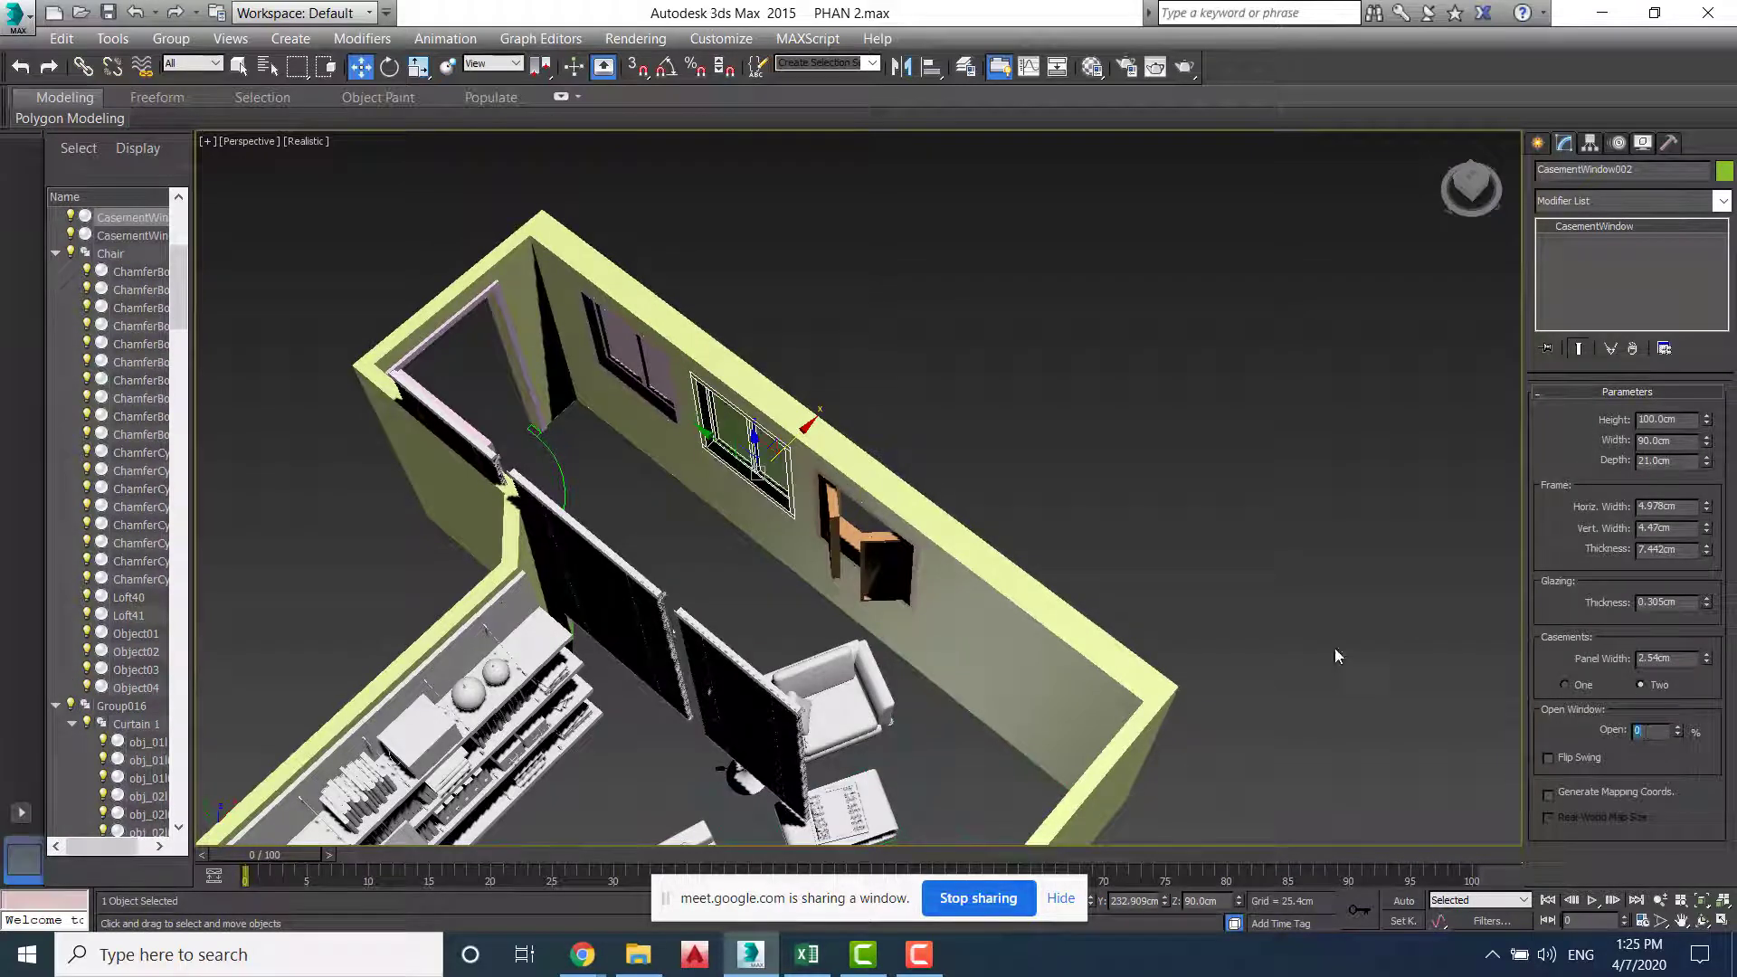
left_click(887, 567)
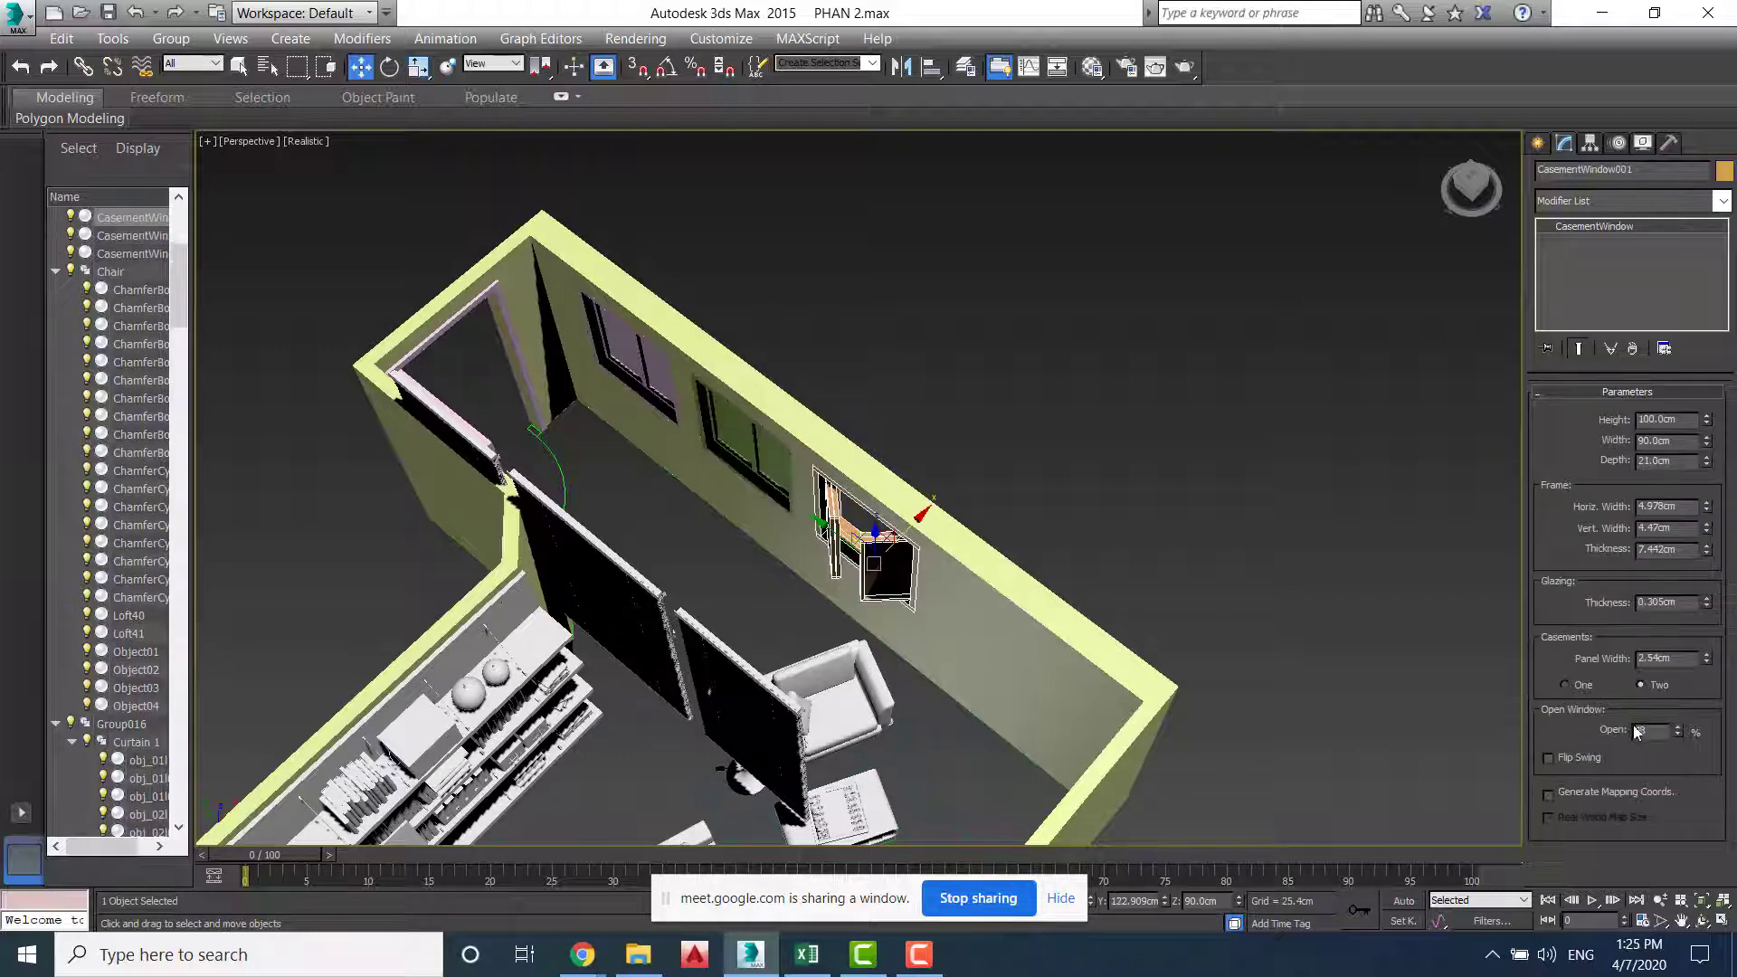
type("0")
key("Return")
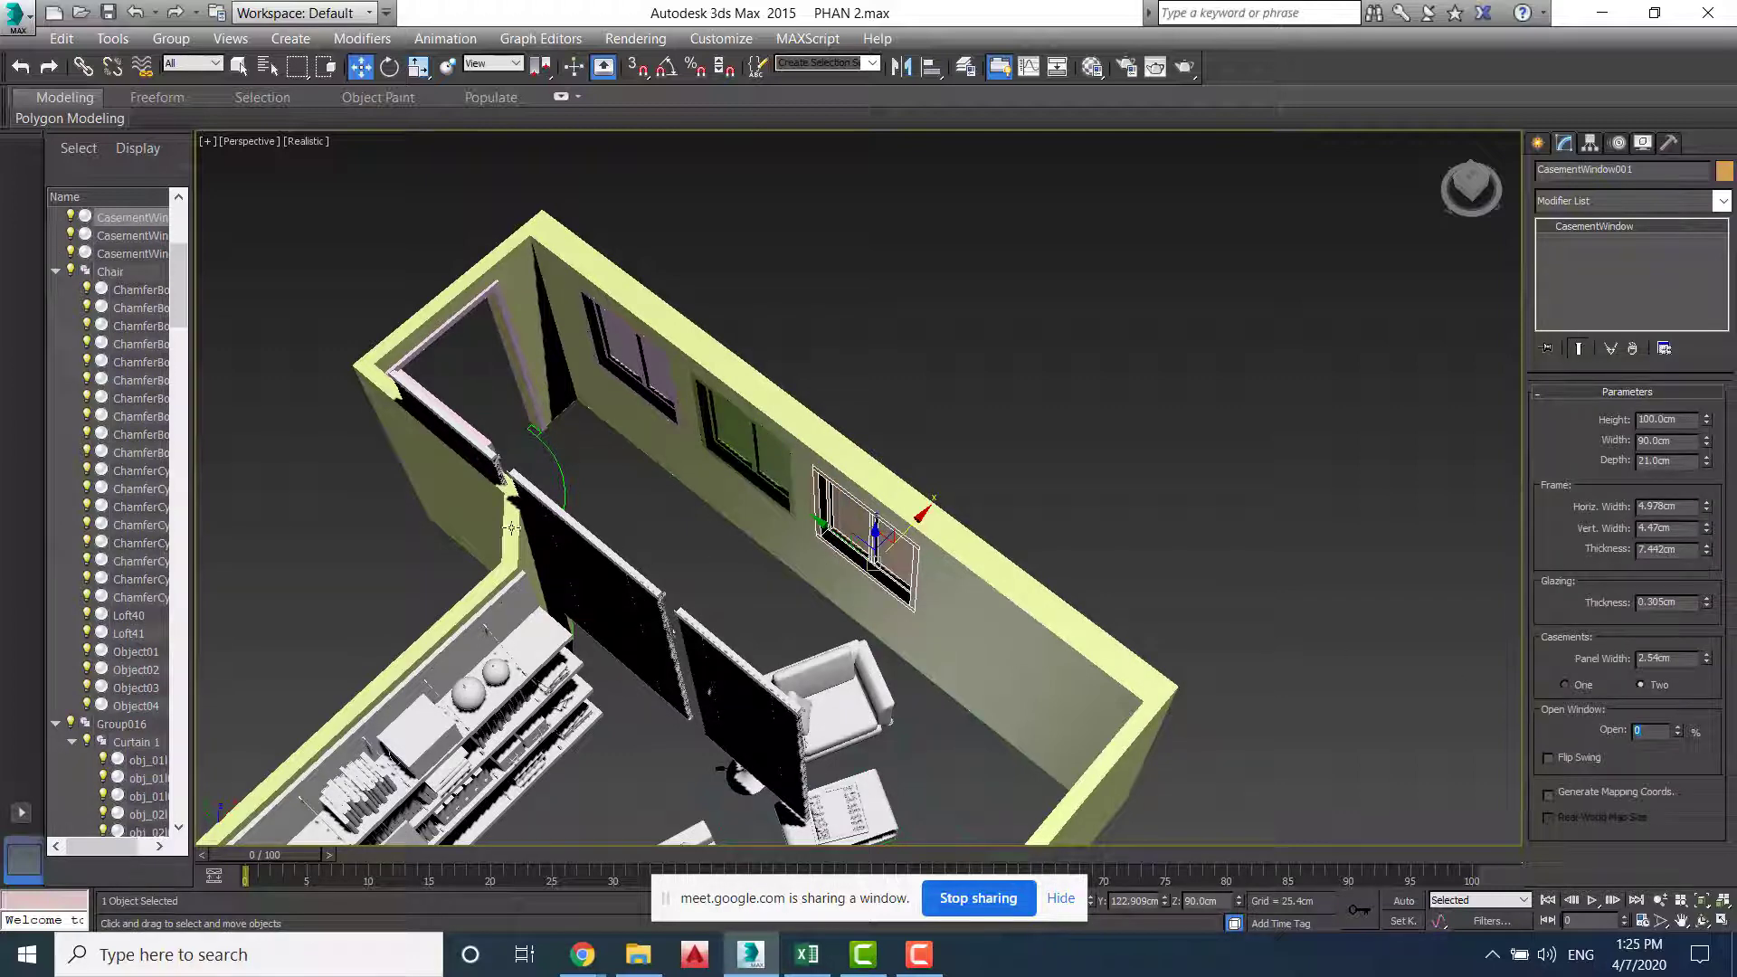
Move the curtain group along the X axis until it sits against the wall with the three windows
left_click(576, 541)
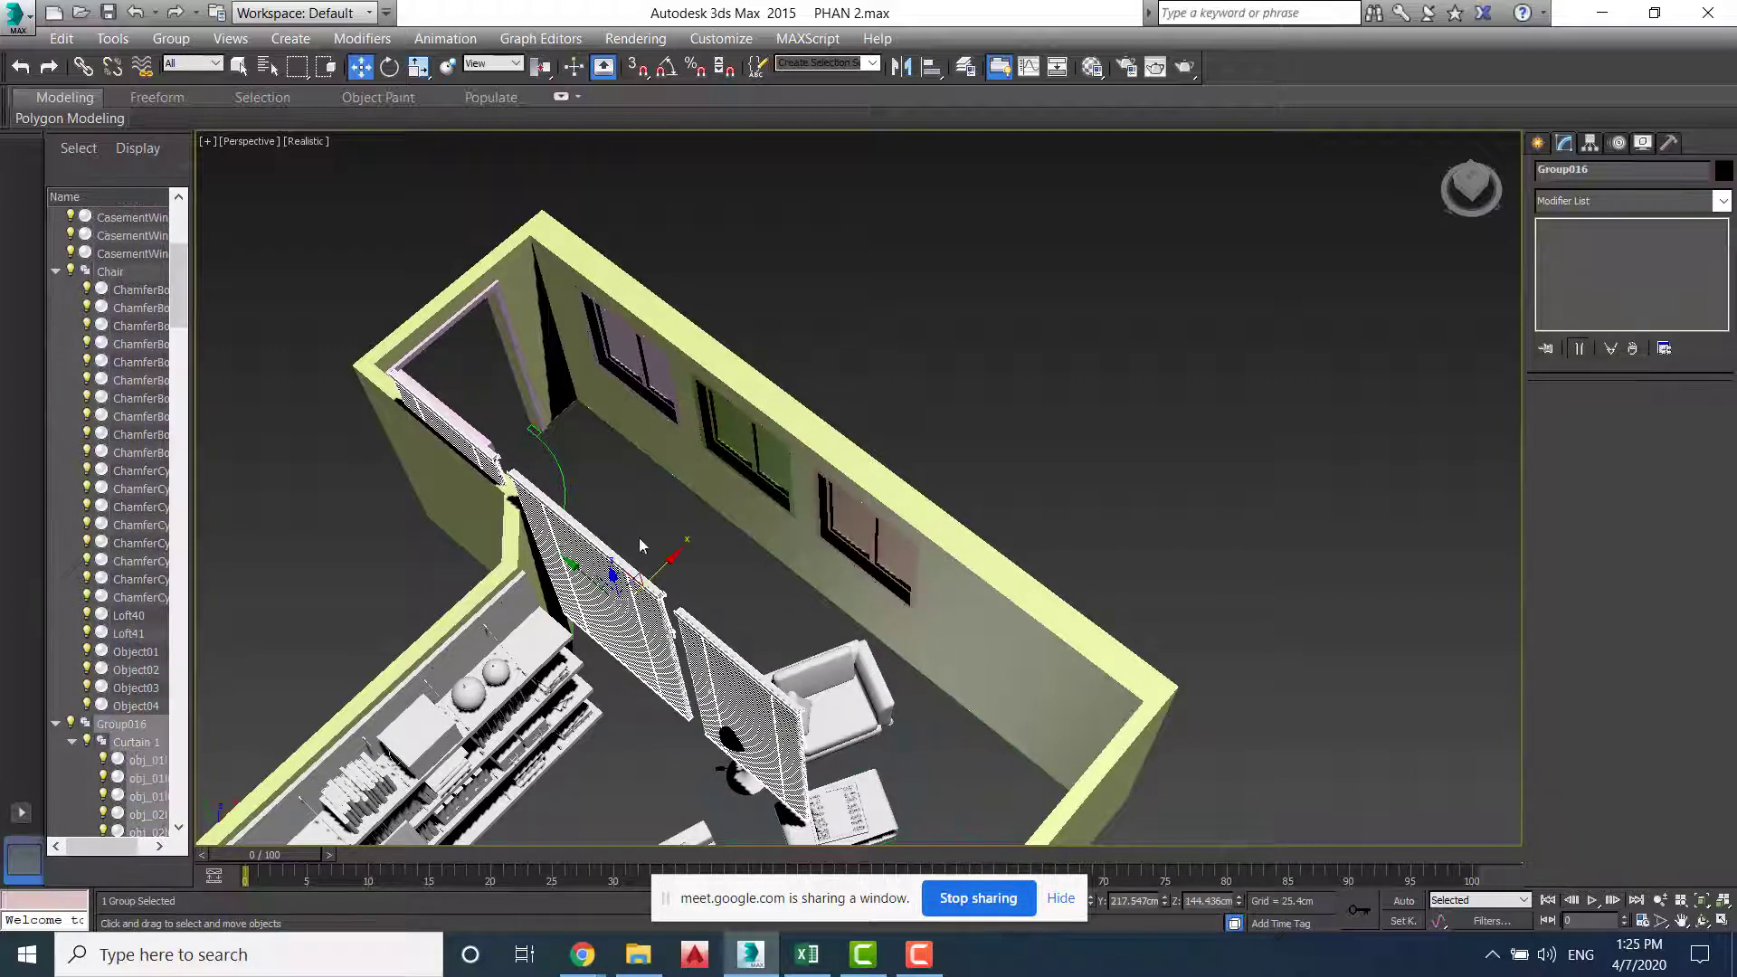
left_click_drag(672, 556, 891, 491)
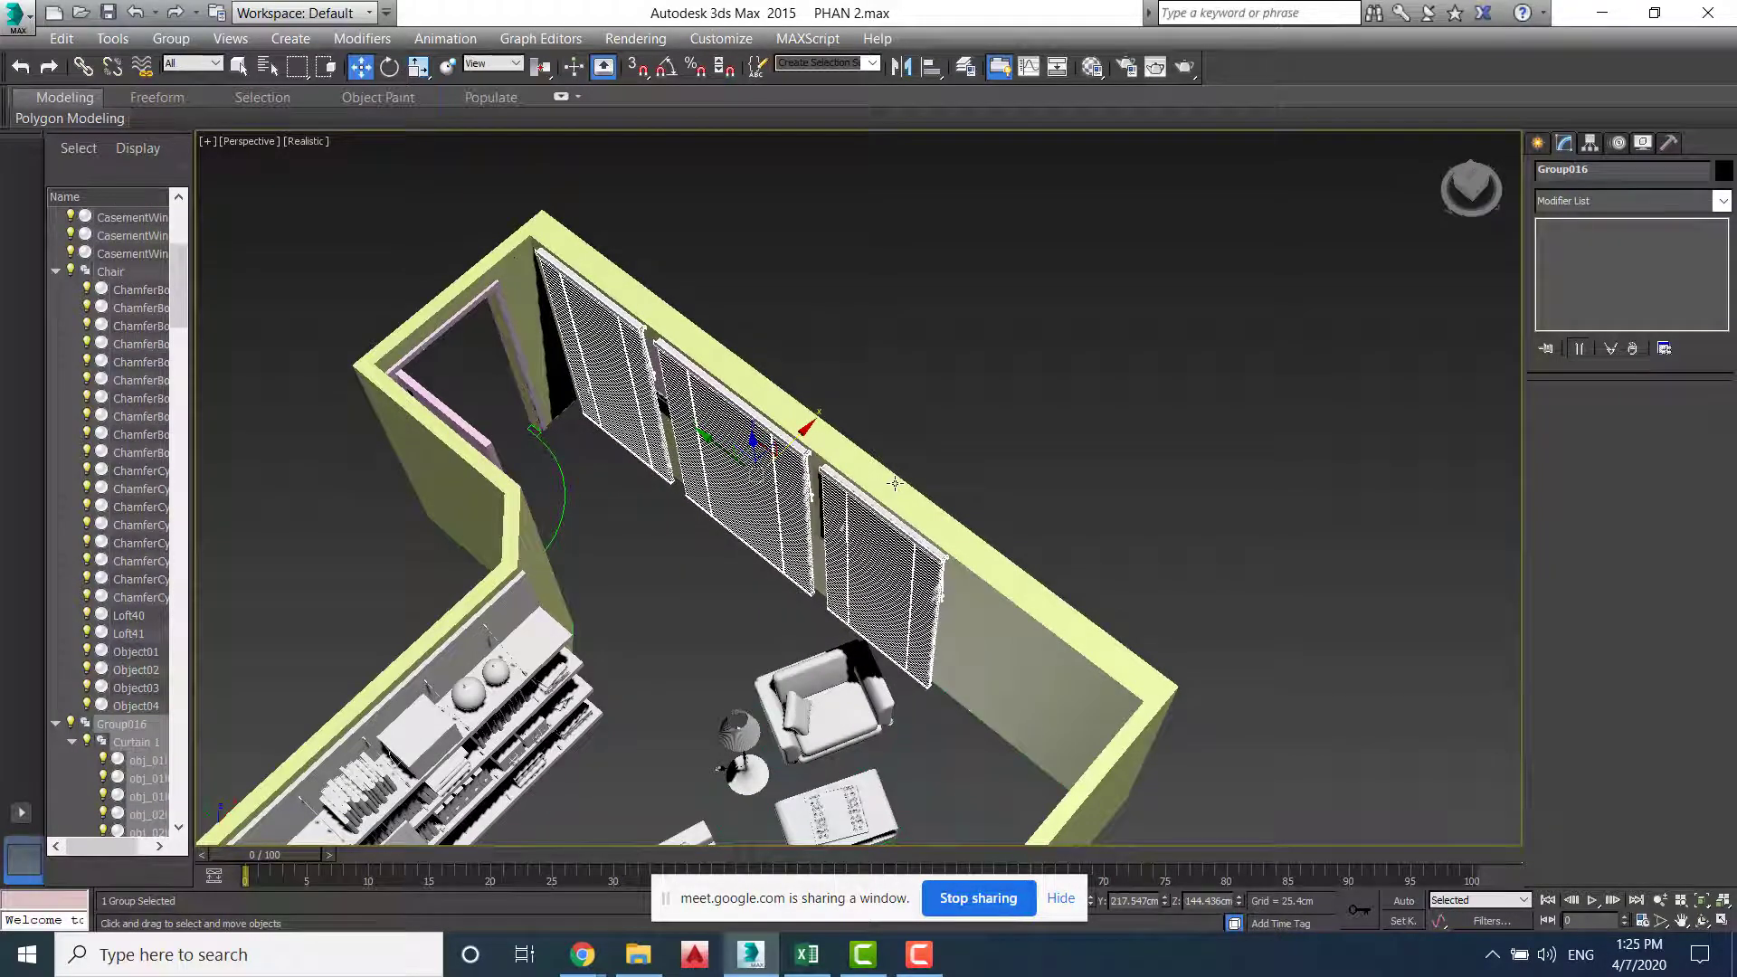
middle_click_drag(895, 482, 835, 509, "alt")
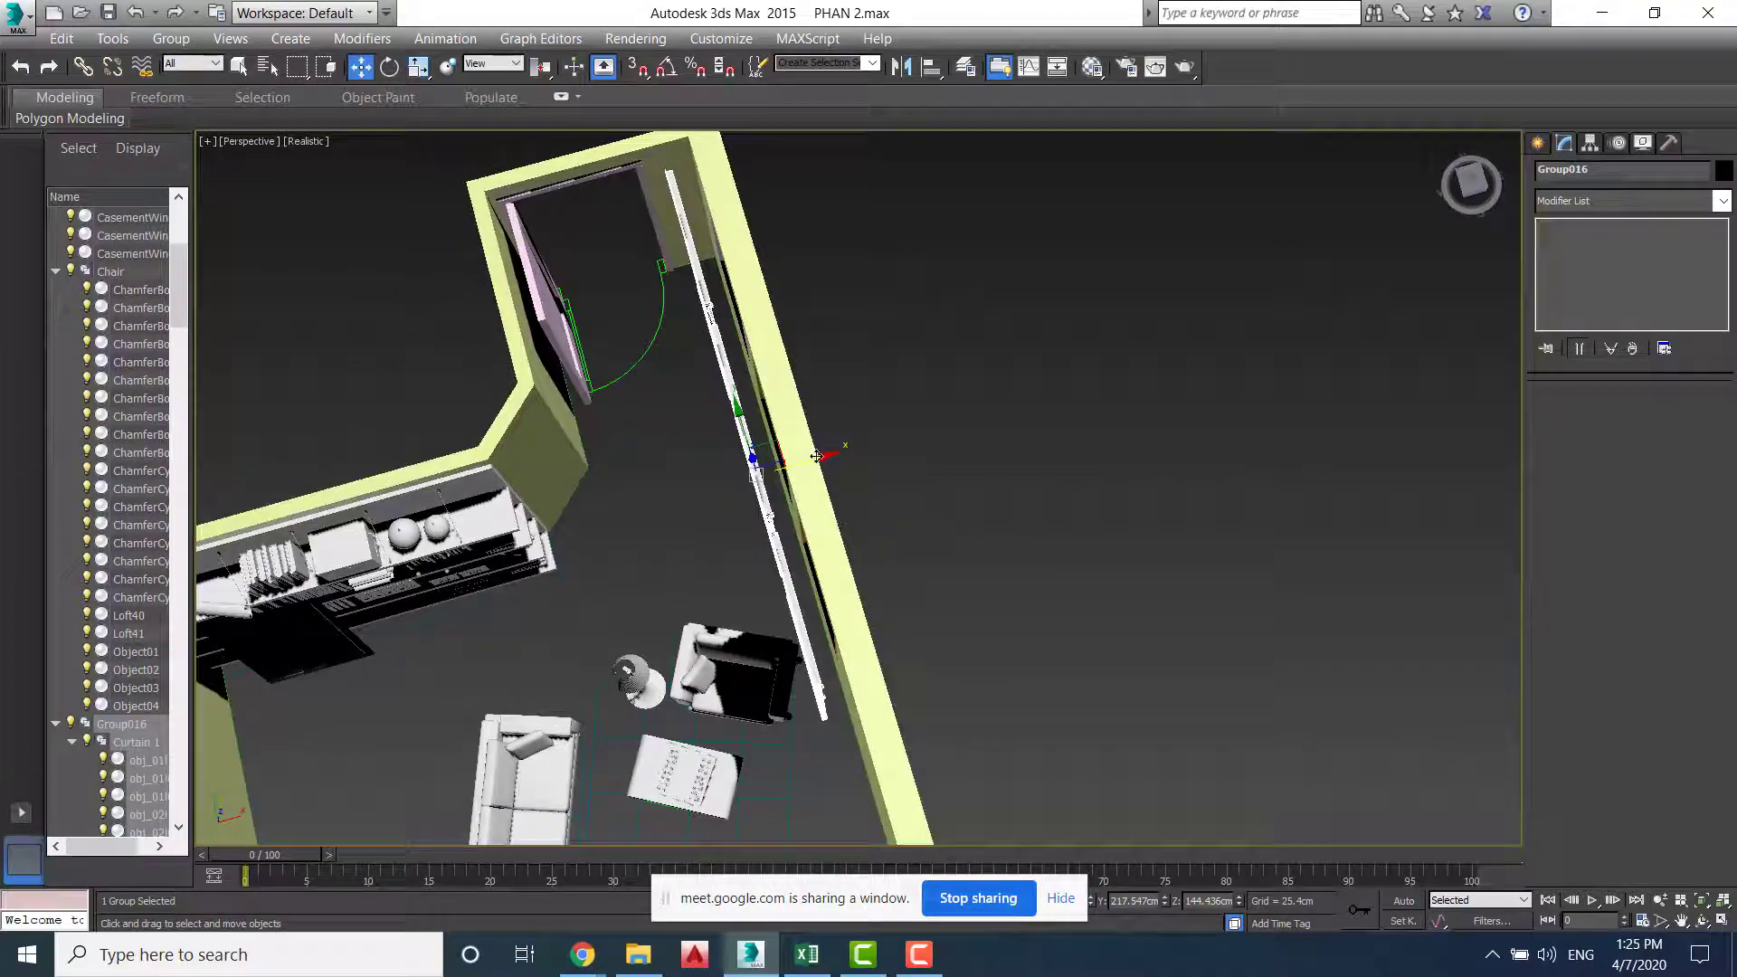
left_click_drag(817, 456, 839, 453)
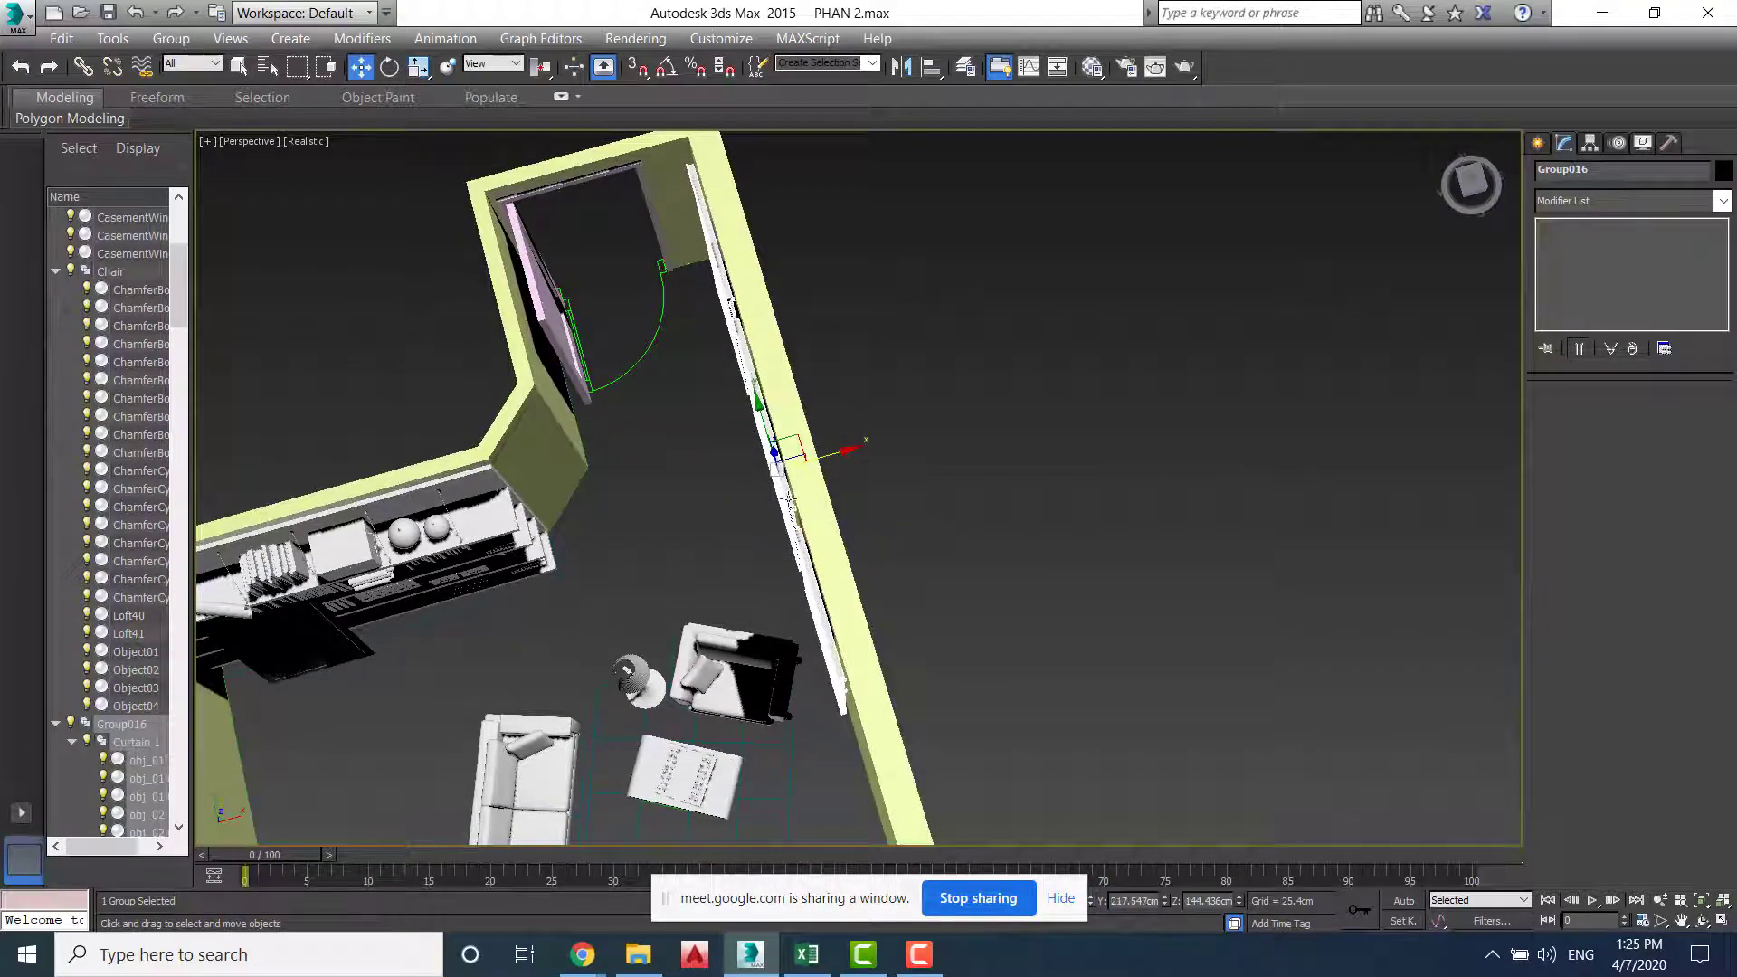
middle_click_drag(789, 498, 728, 457, "alt")
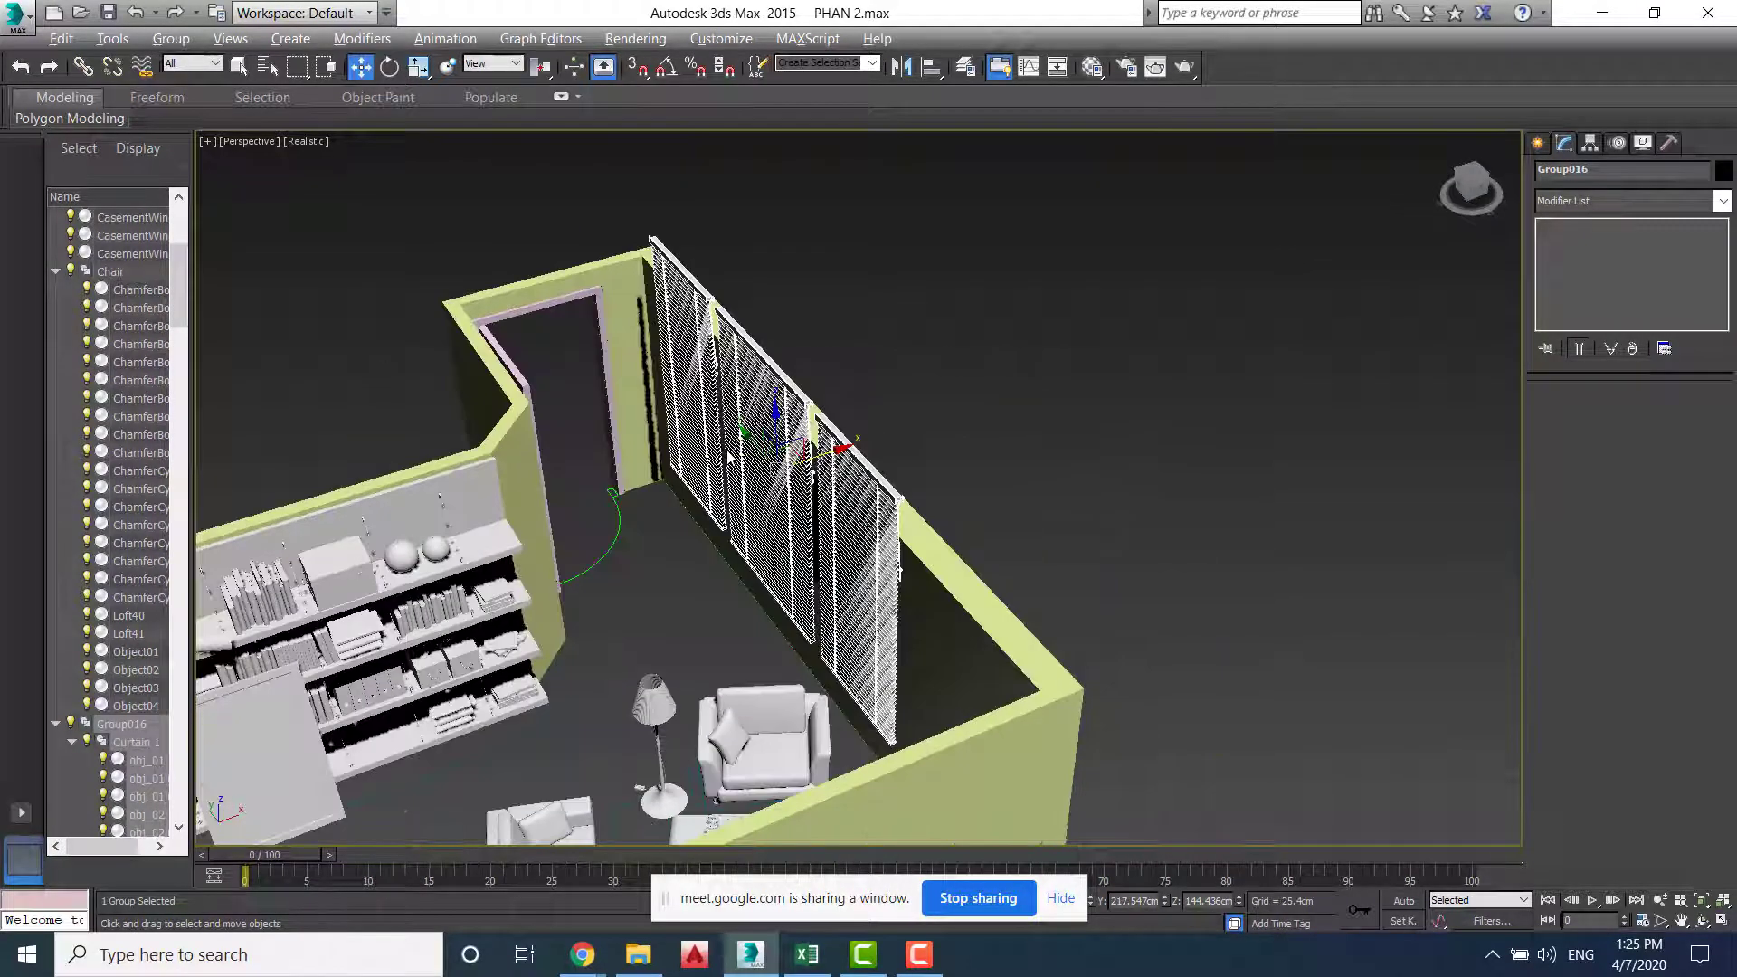
In the maximized Front view, lower the curtain group to about Z 109.6 cm and fine-tune its position along X
key("alt+w")
scroll(1376, 337, "down", 3)
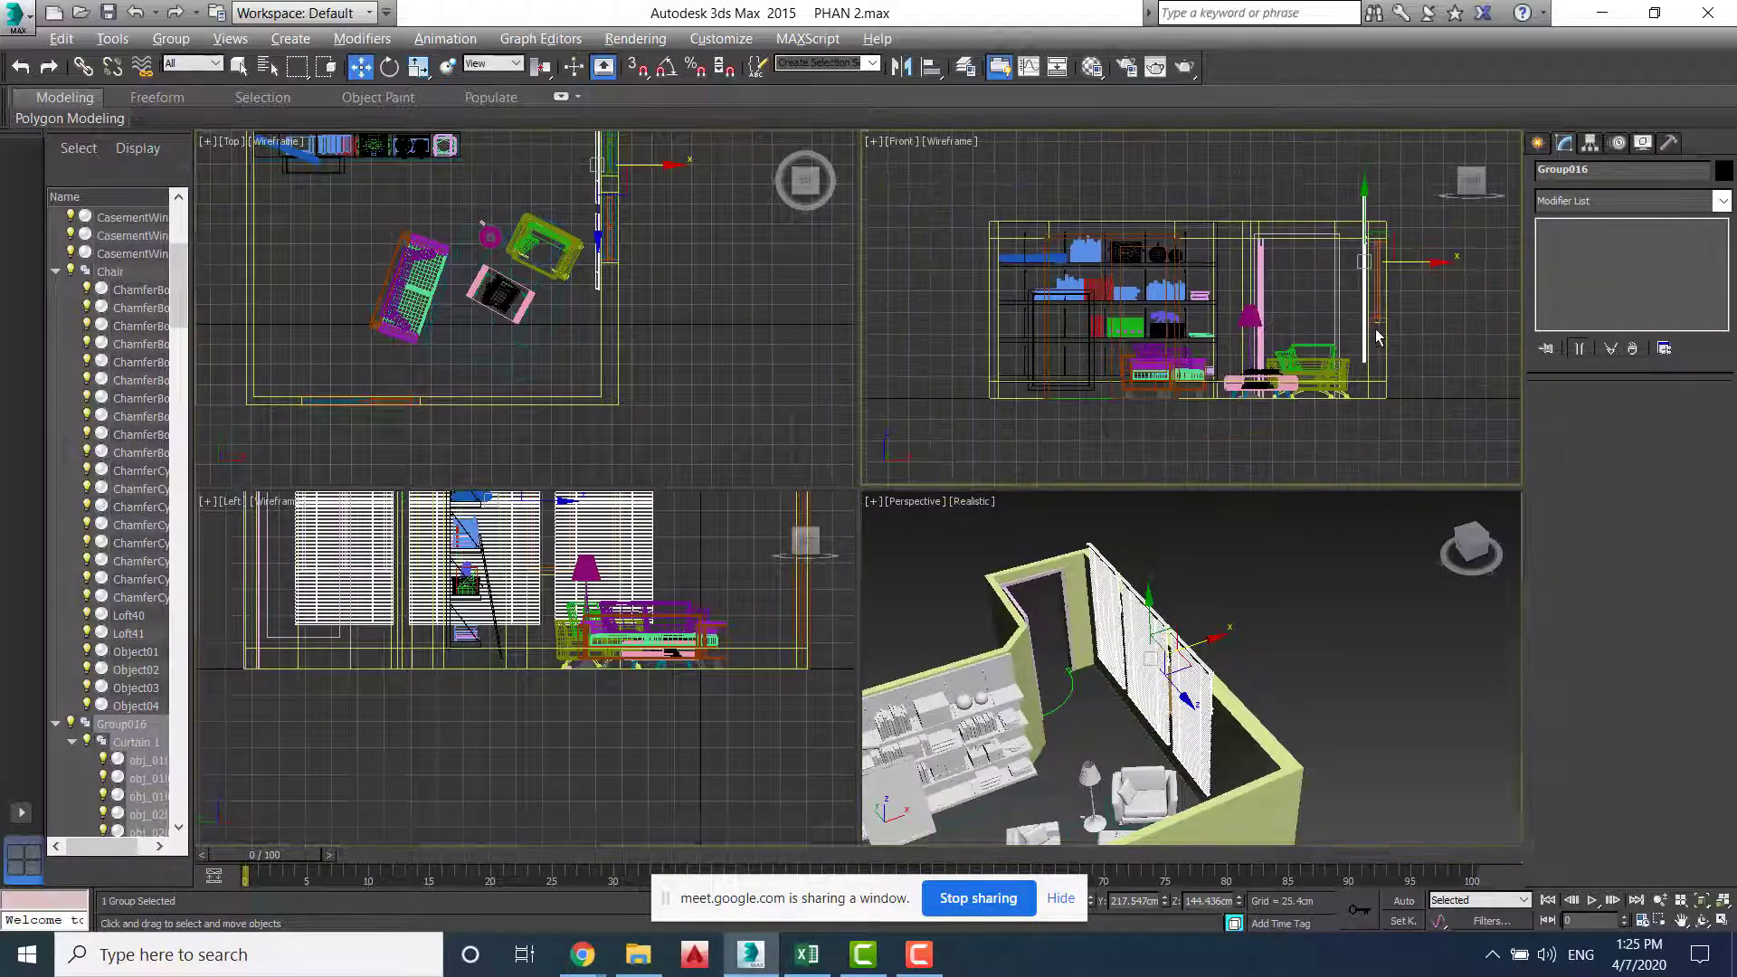
key("alt+w")
middle_click_drag(1234, 346, 1077, 306)
left_click_drag(1043, 286, 1048, 346)
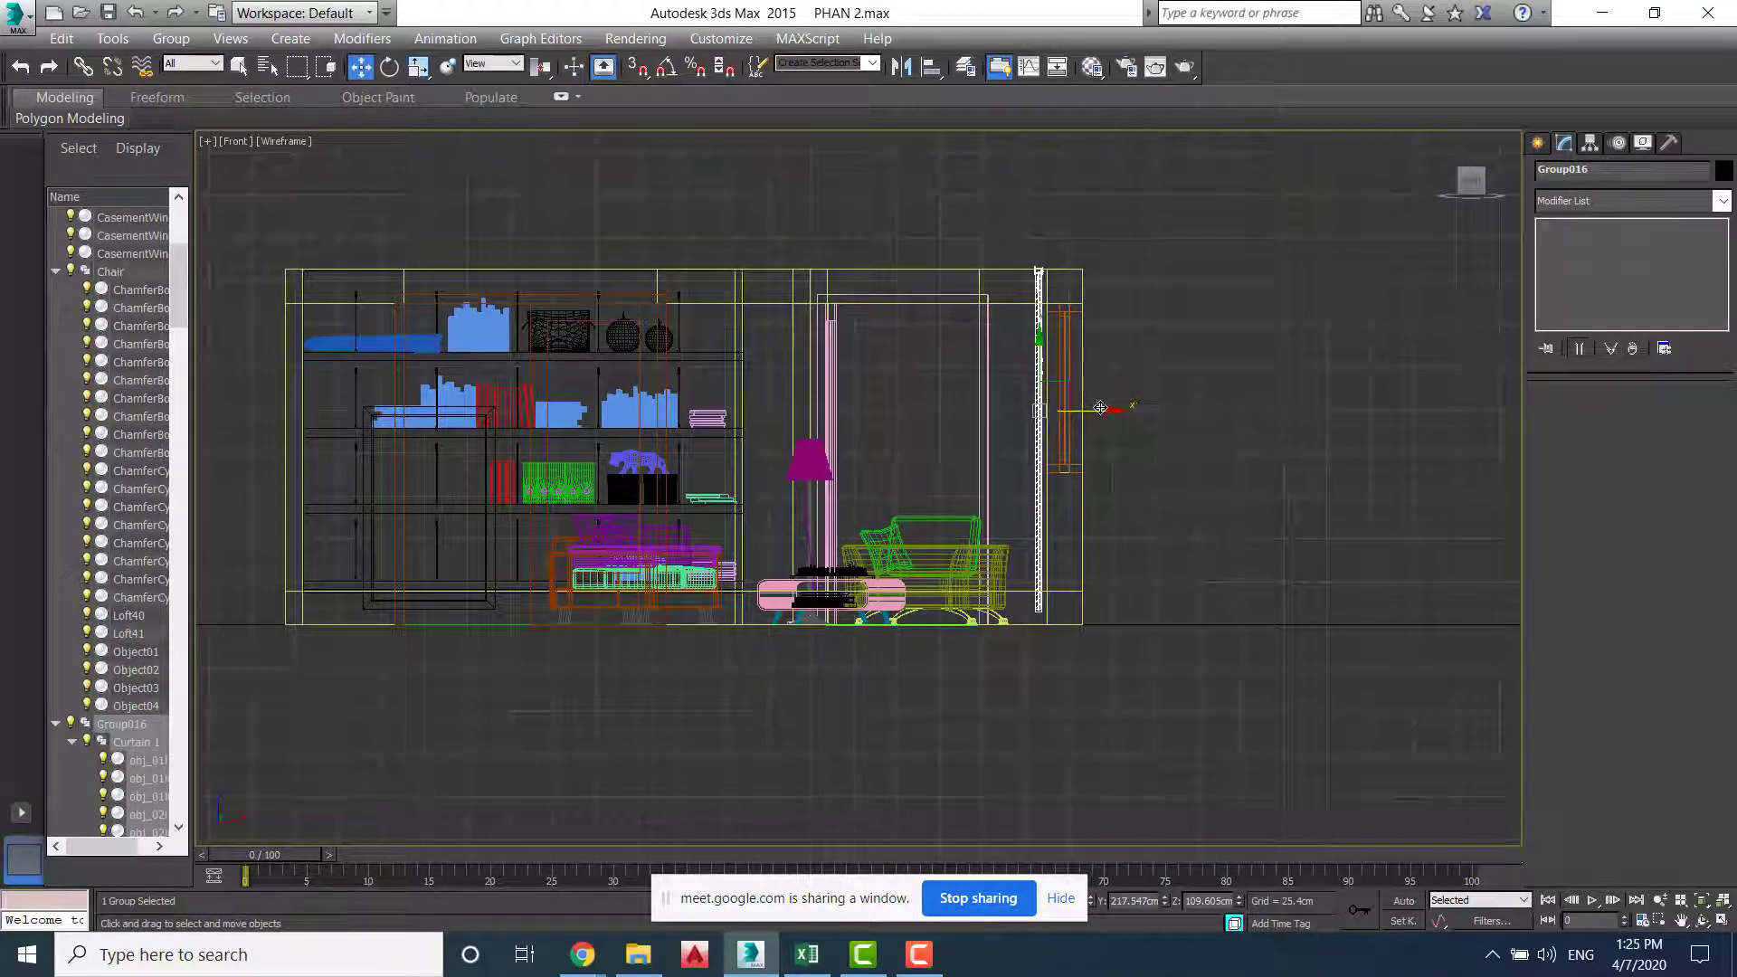
left_click_drag(1101, 408, 1102, 412)
In the maximized Perspective view, lower the curtain group by about 5 cm below the wall top and deselect it
key("alt+w")
right_click(943, 559)
key("alt+w")
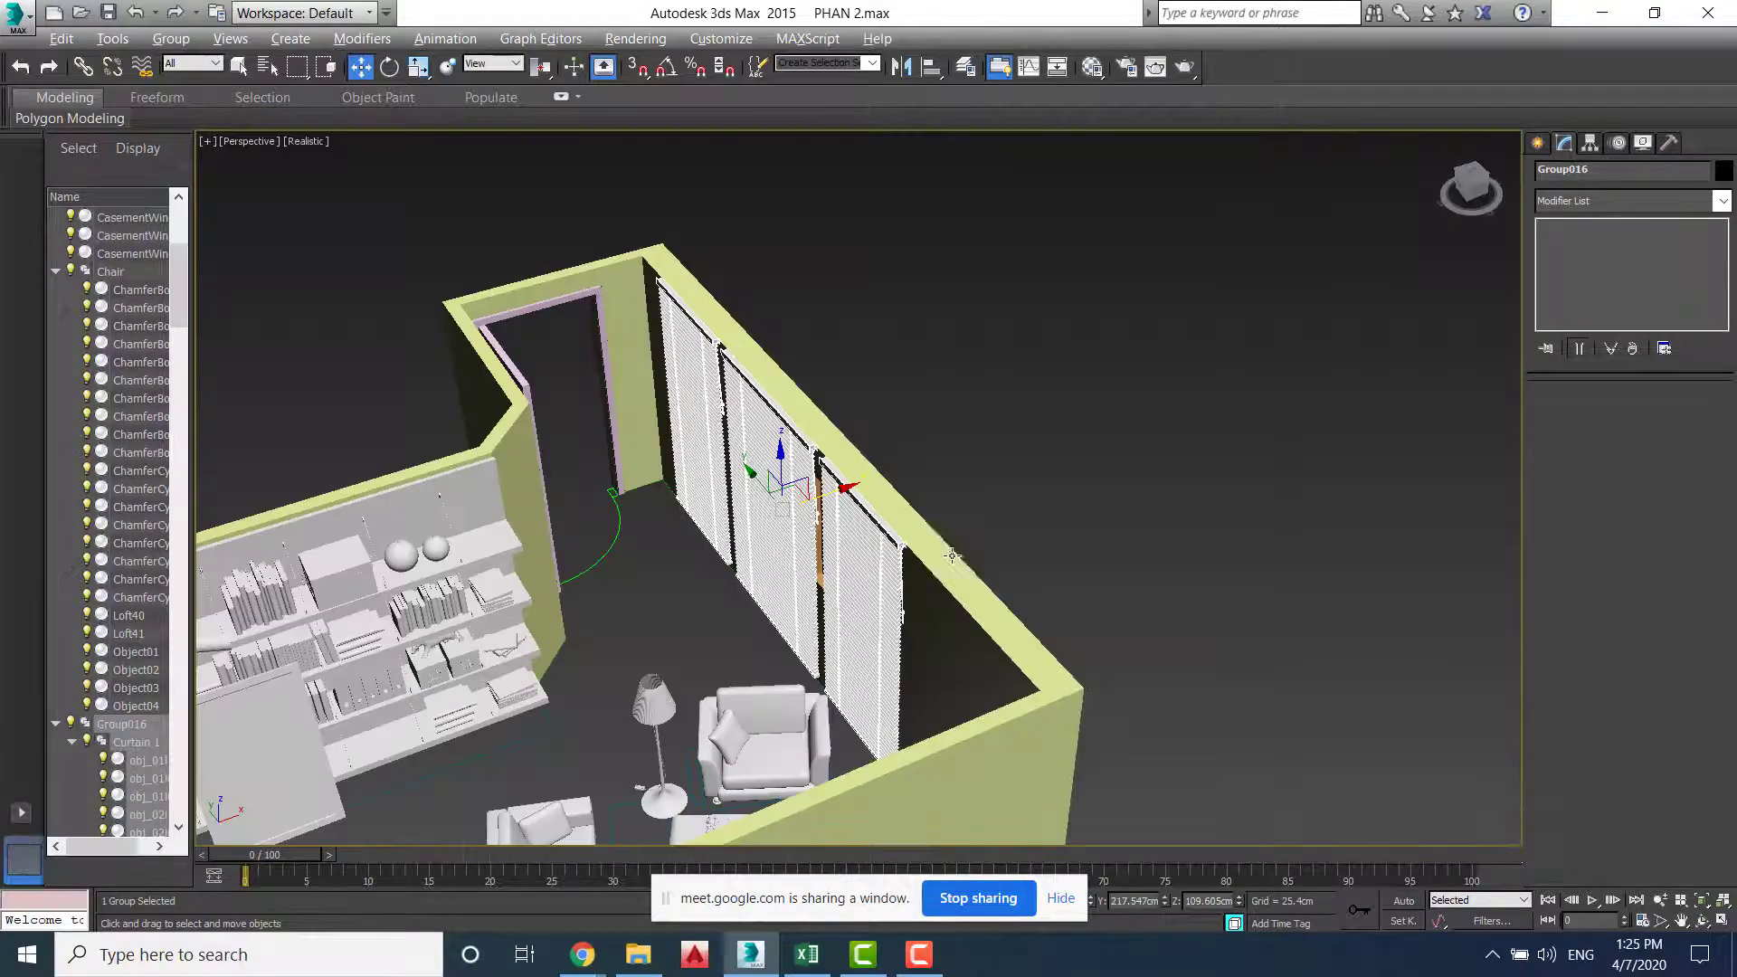
middle_click_drag(952, 556, 1016, 498, "alt")
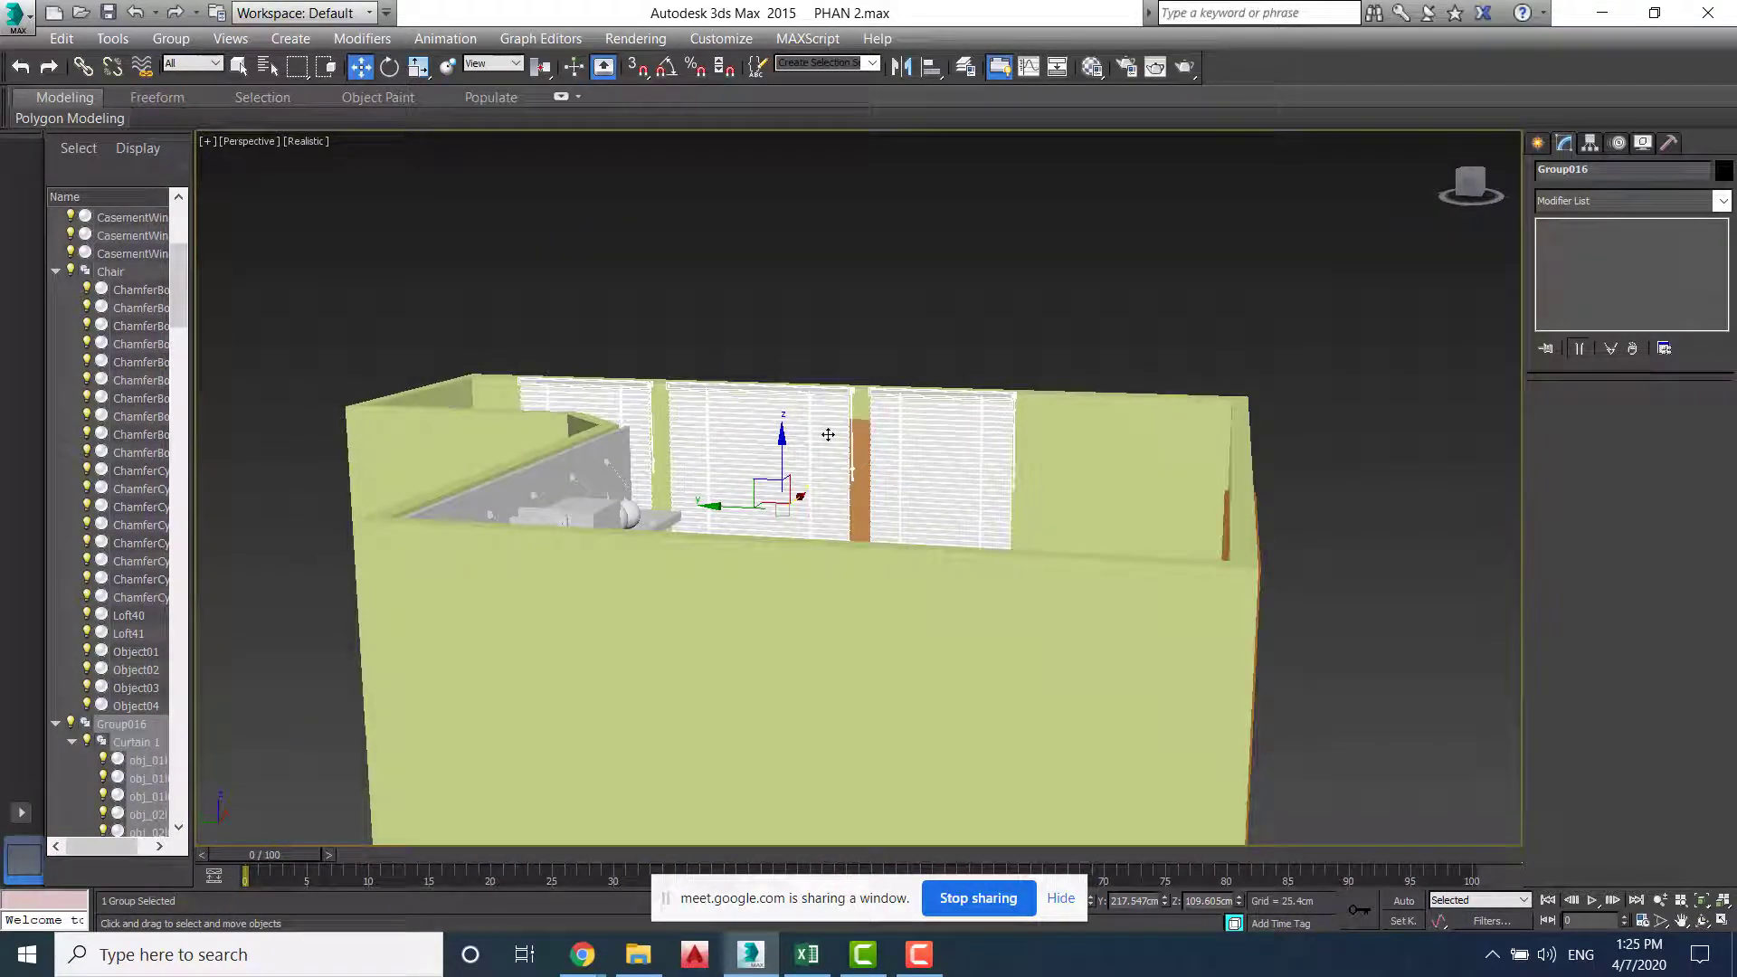
left_click_drag(779, 447, 778, 454)
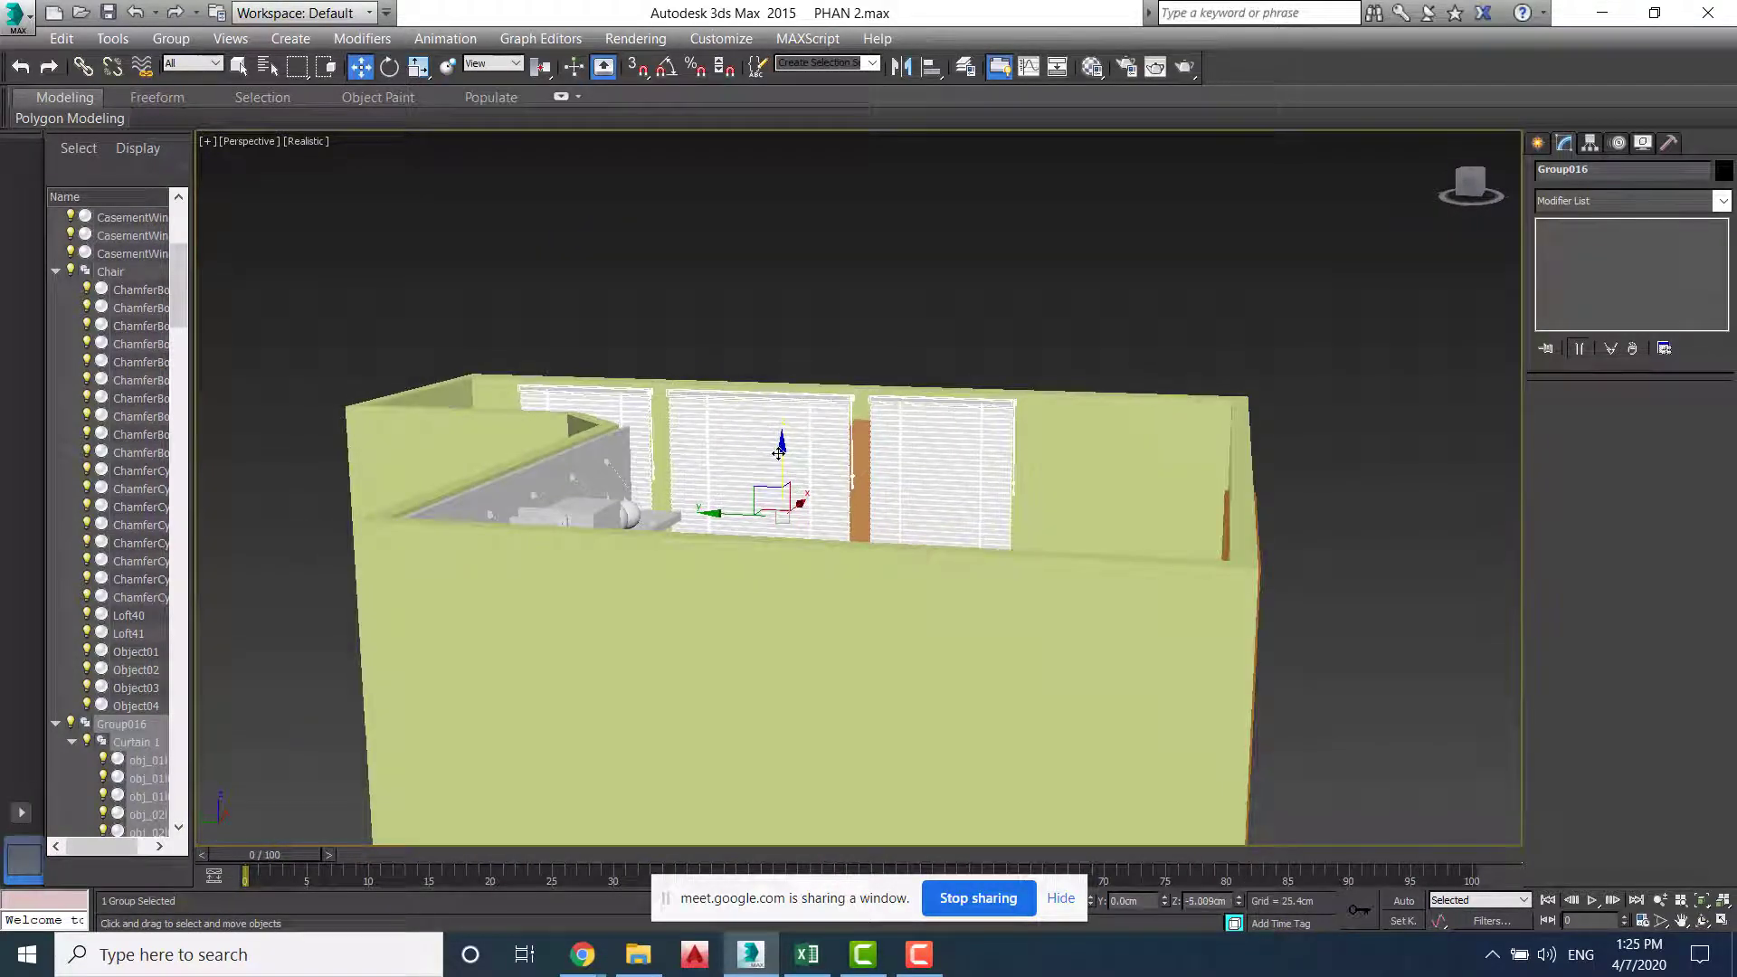
left_click(916, 391)
middle_click_drag(1086, 458, 808, 483, "alt")
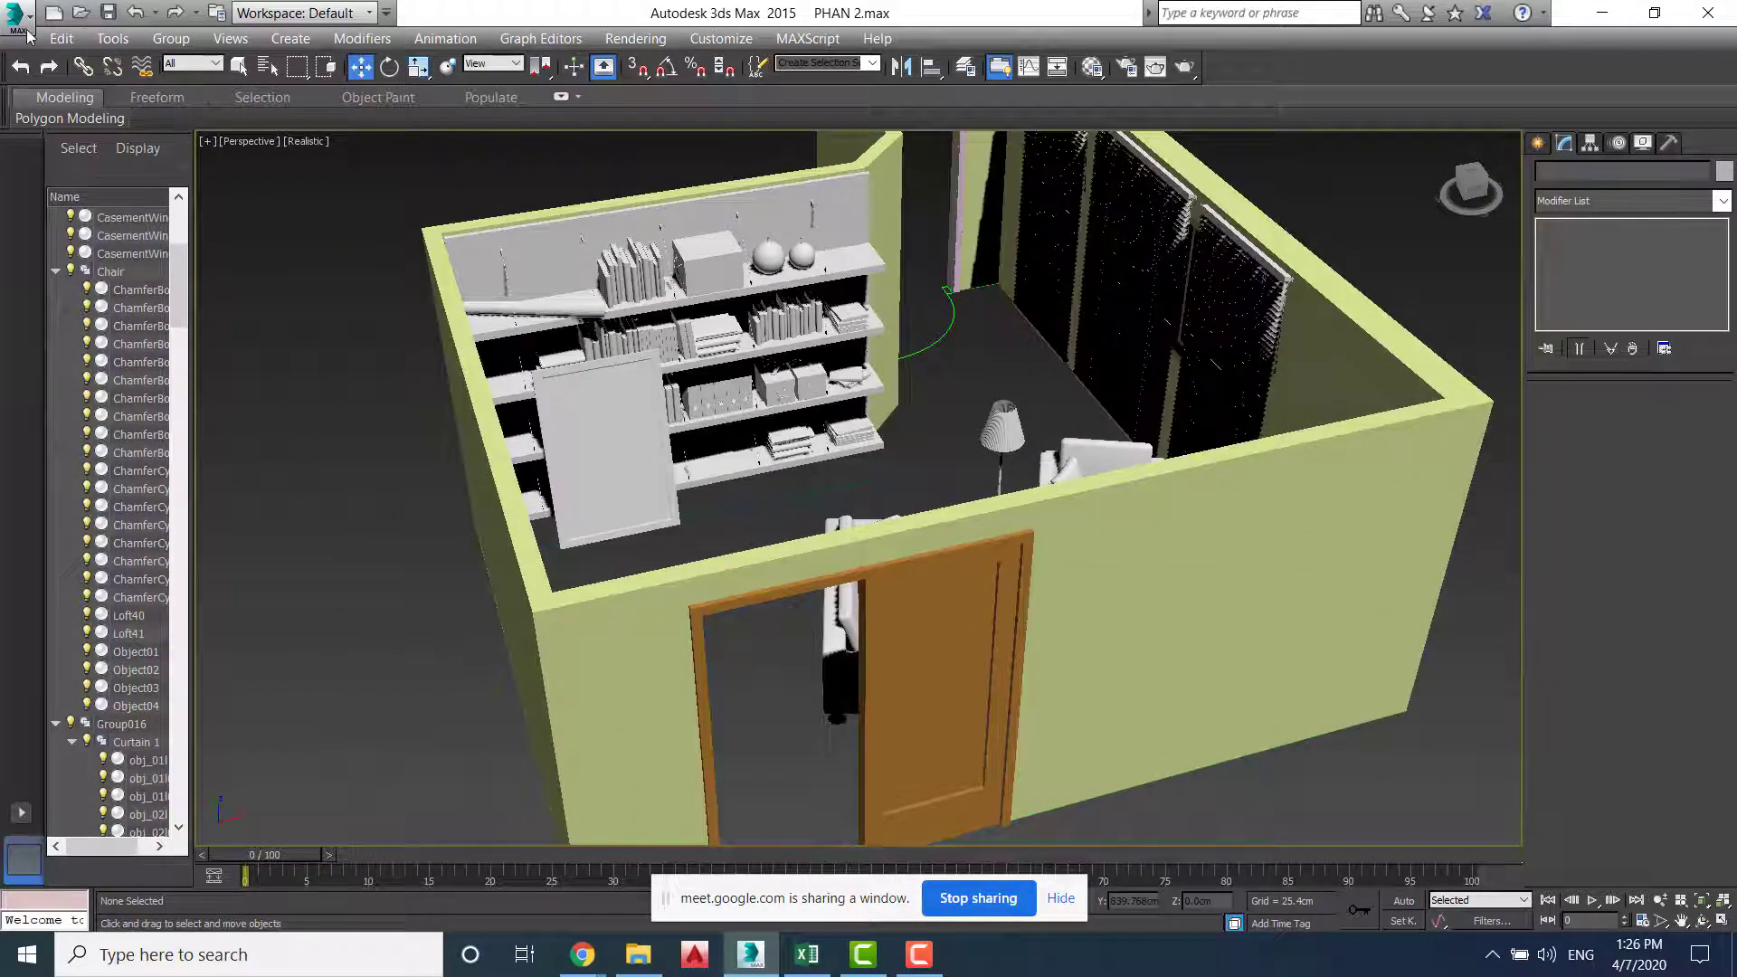
Merge all objects from Curtain 2.max in the Library folder, auto-renaming duplicate objects and applying auto-rename to all duplicate materials
left_click(26, 27)
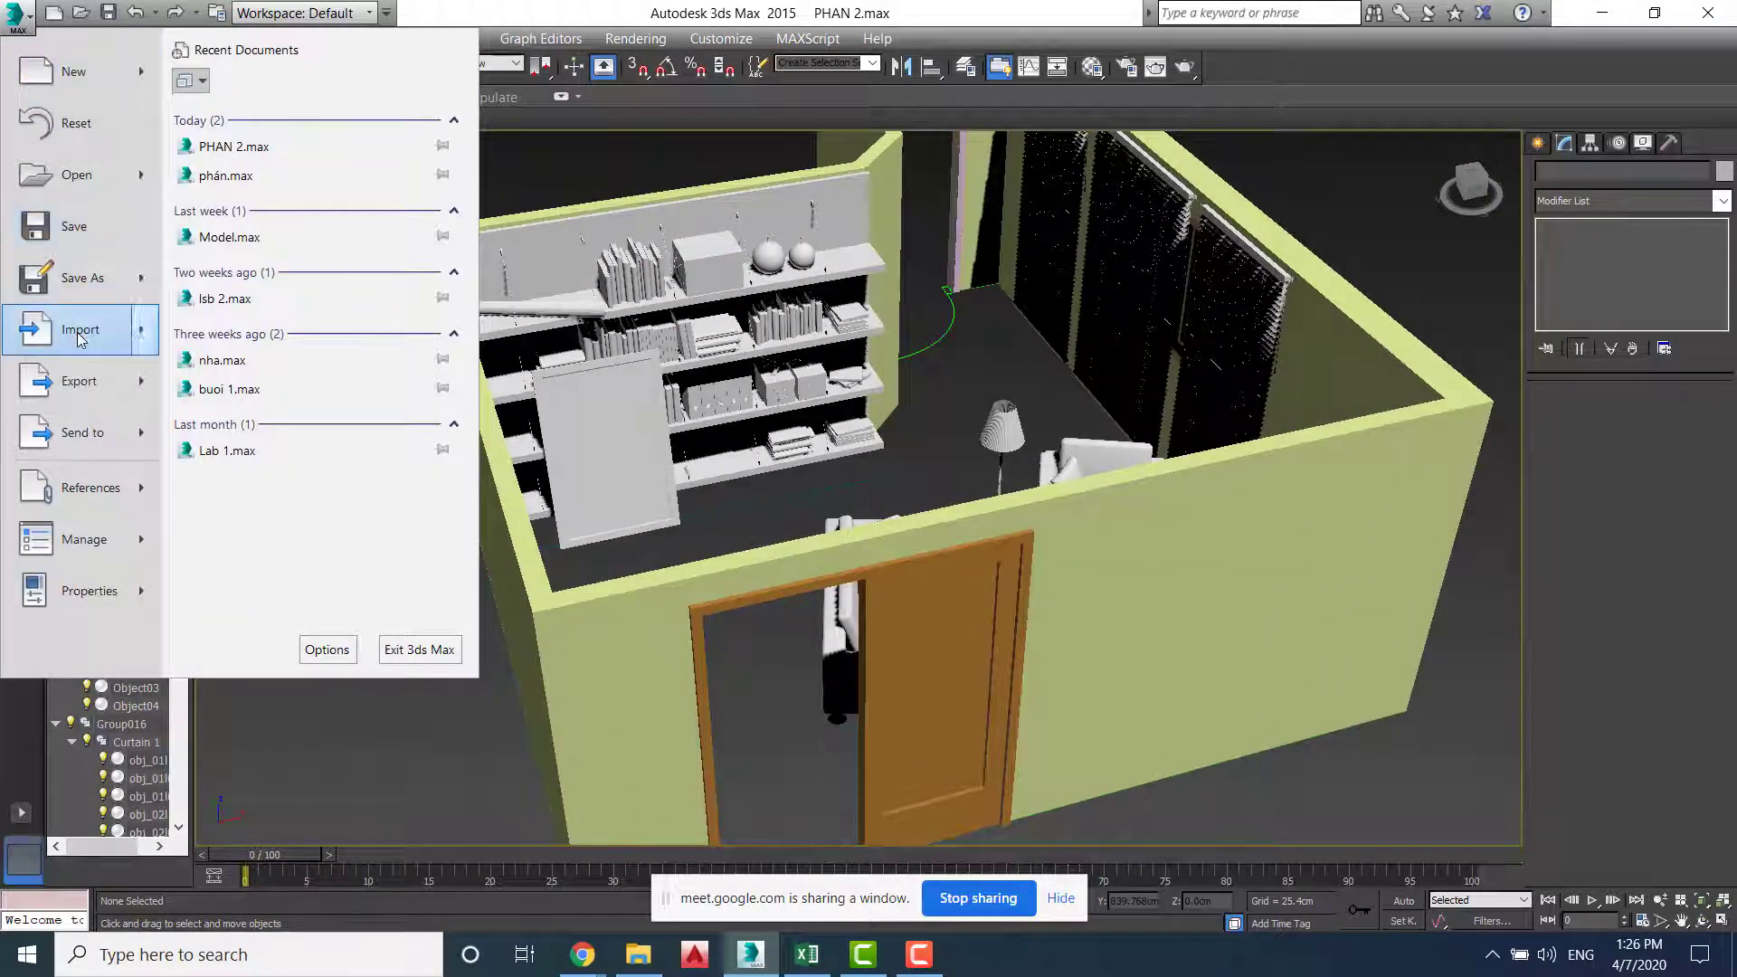
mouse_move(82, 331)
left_click(229, 195)
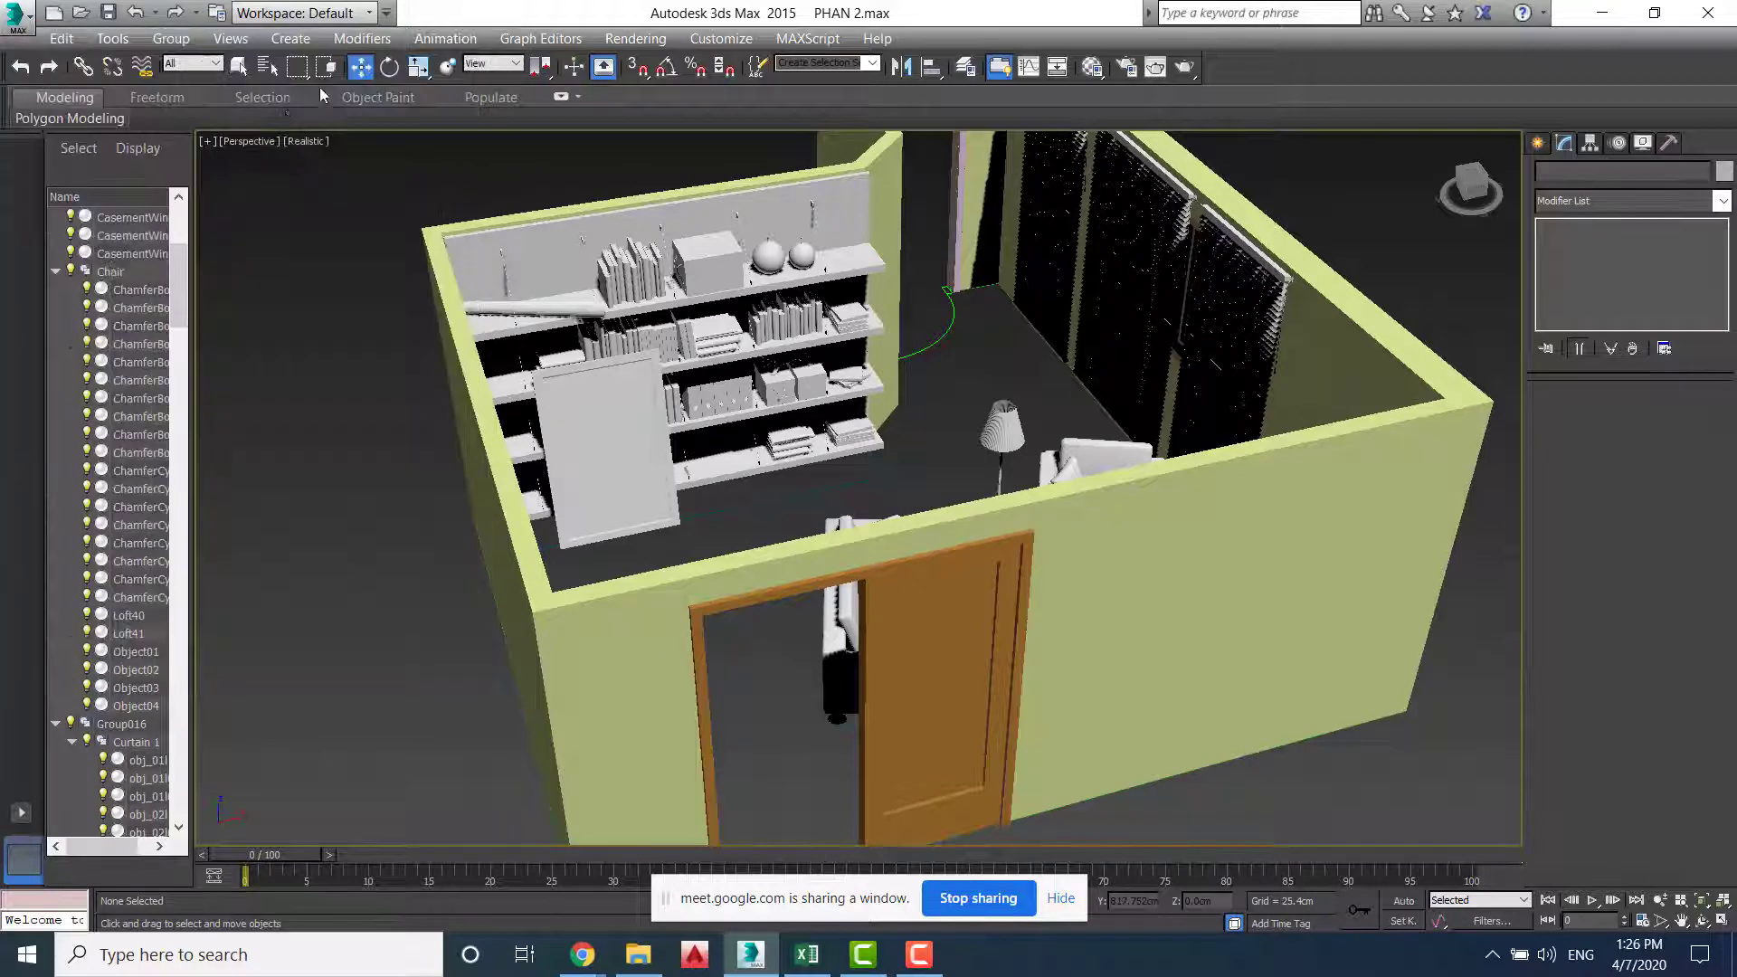
left_click(588, 268)
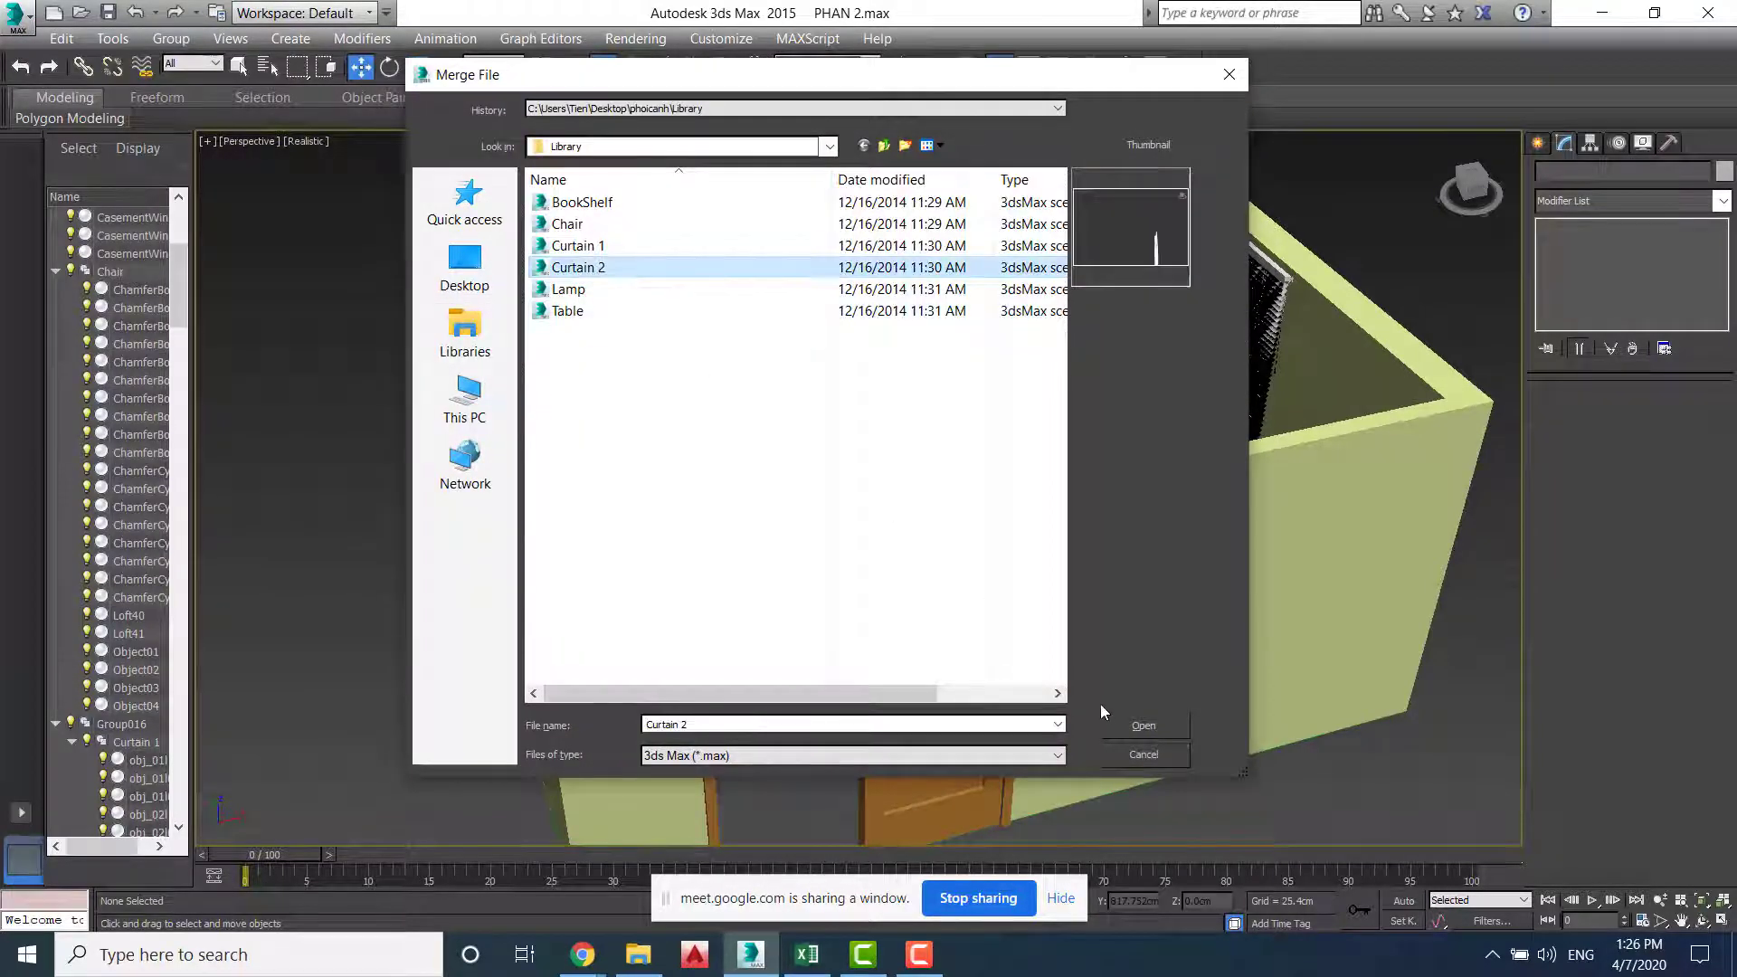
left_click(1122, 726)
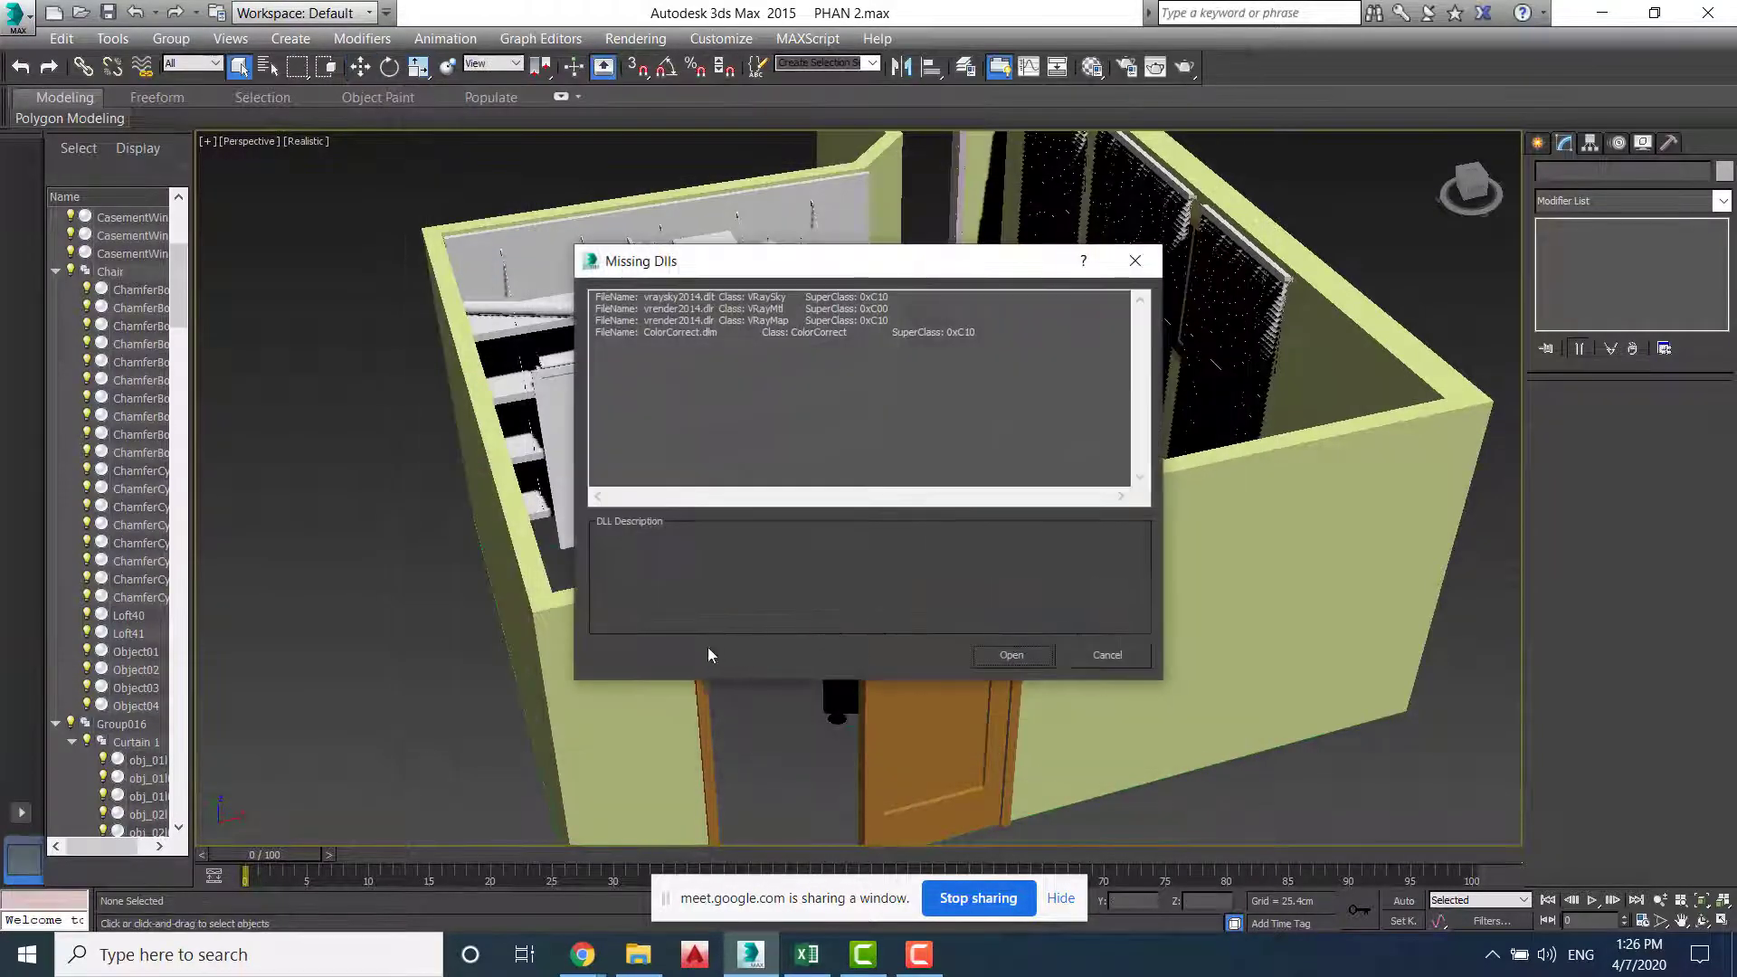
left_click(1011, 653)
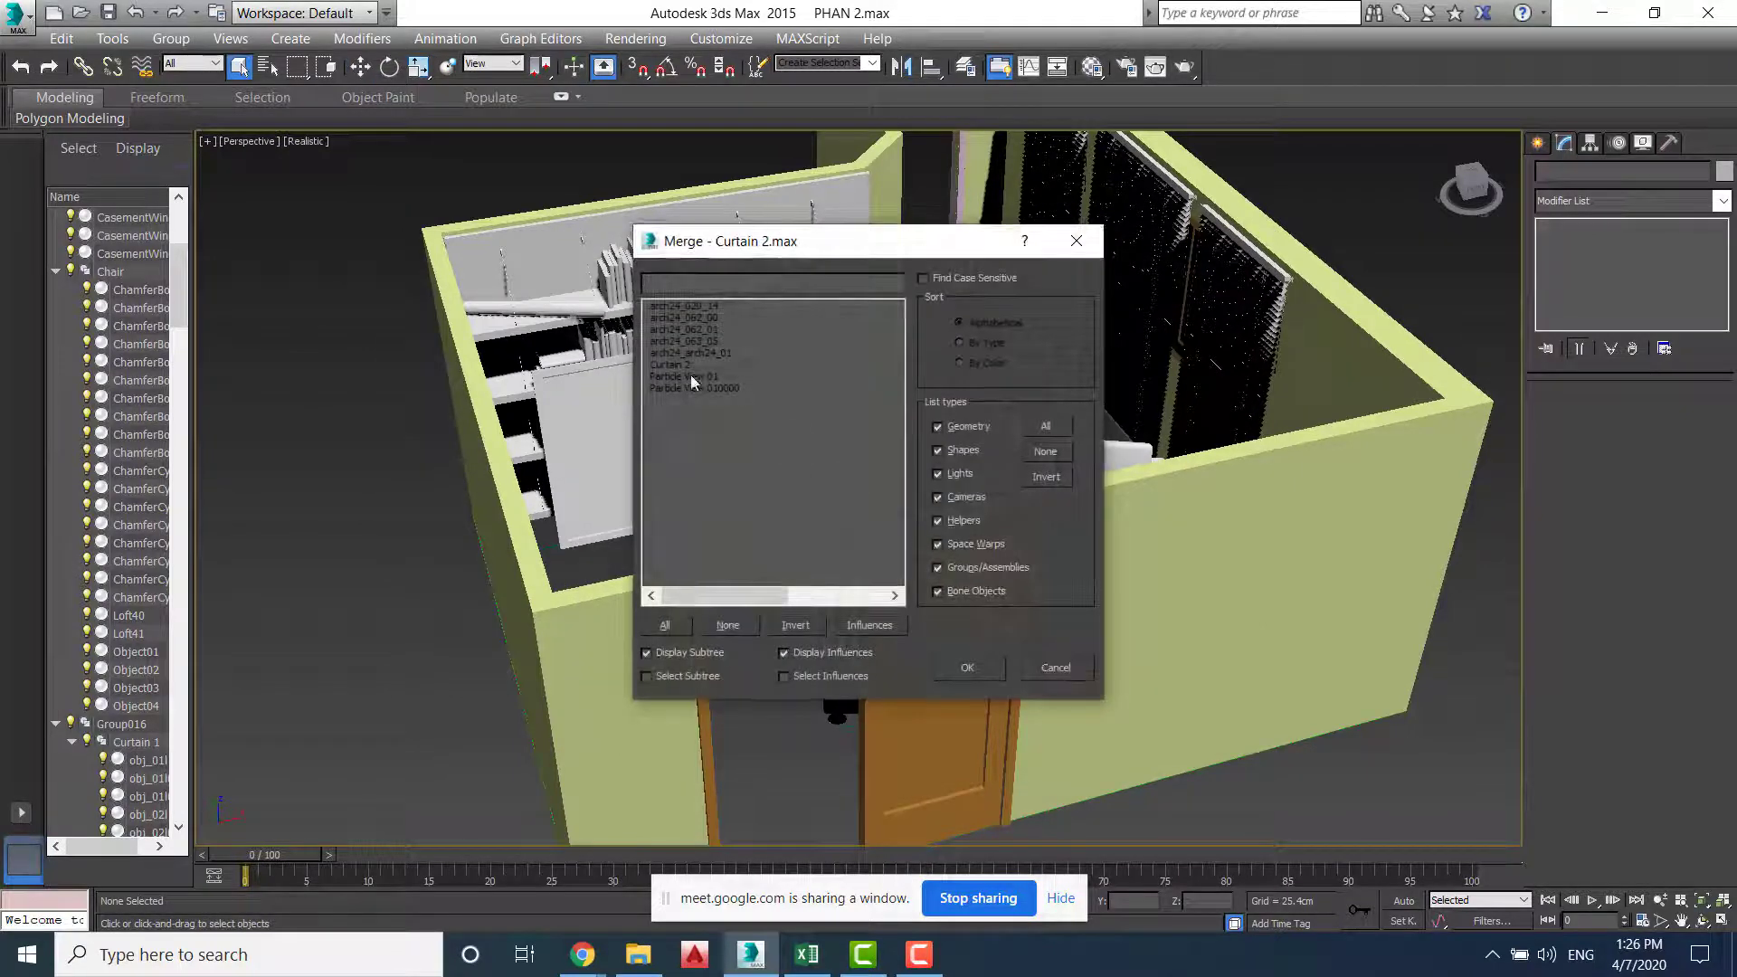
left_click(664, 626)
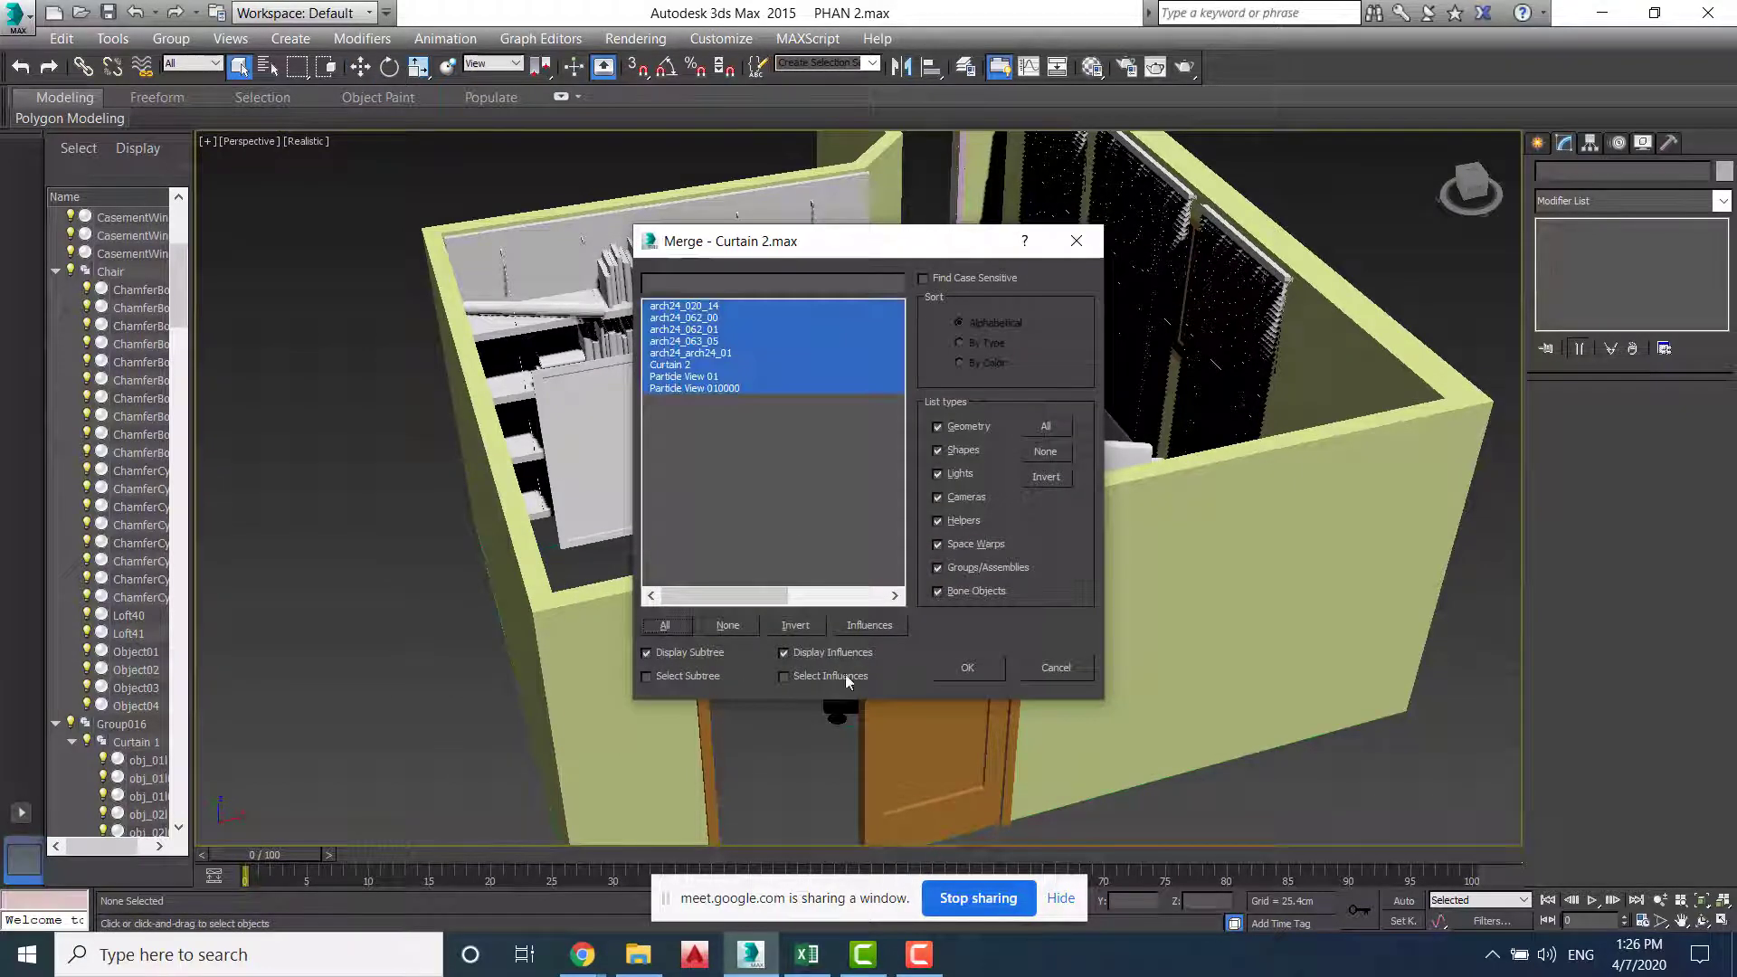
left_click(953, 665)
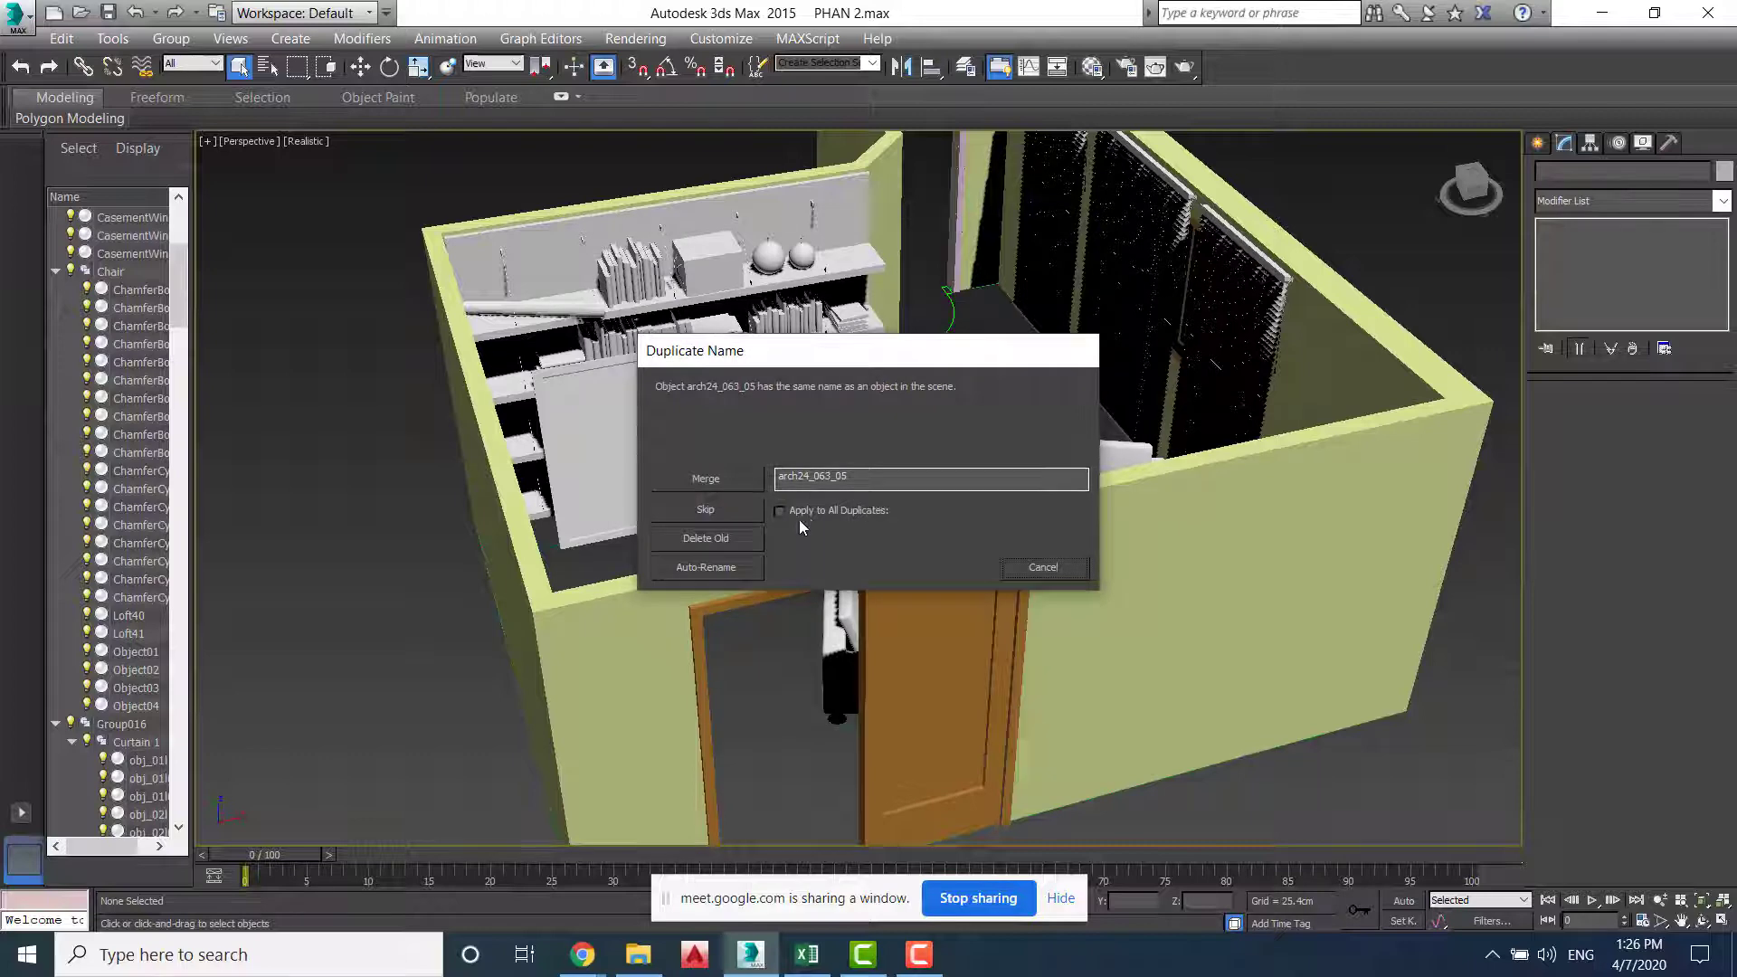
left_click(725, 565)
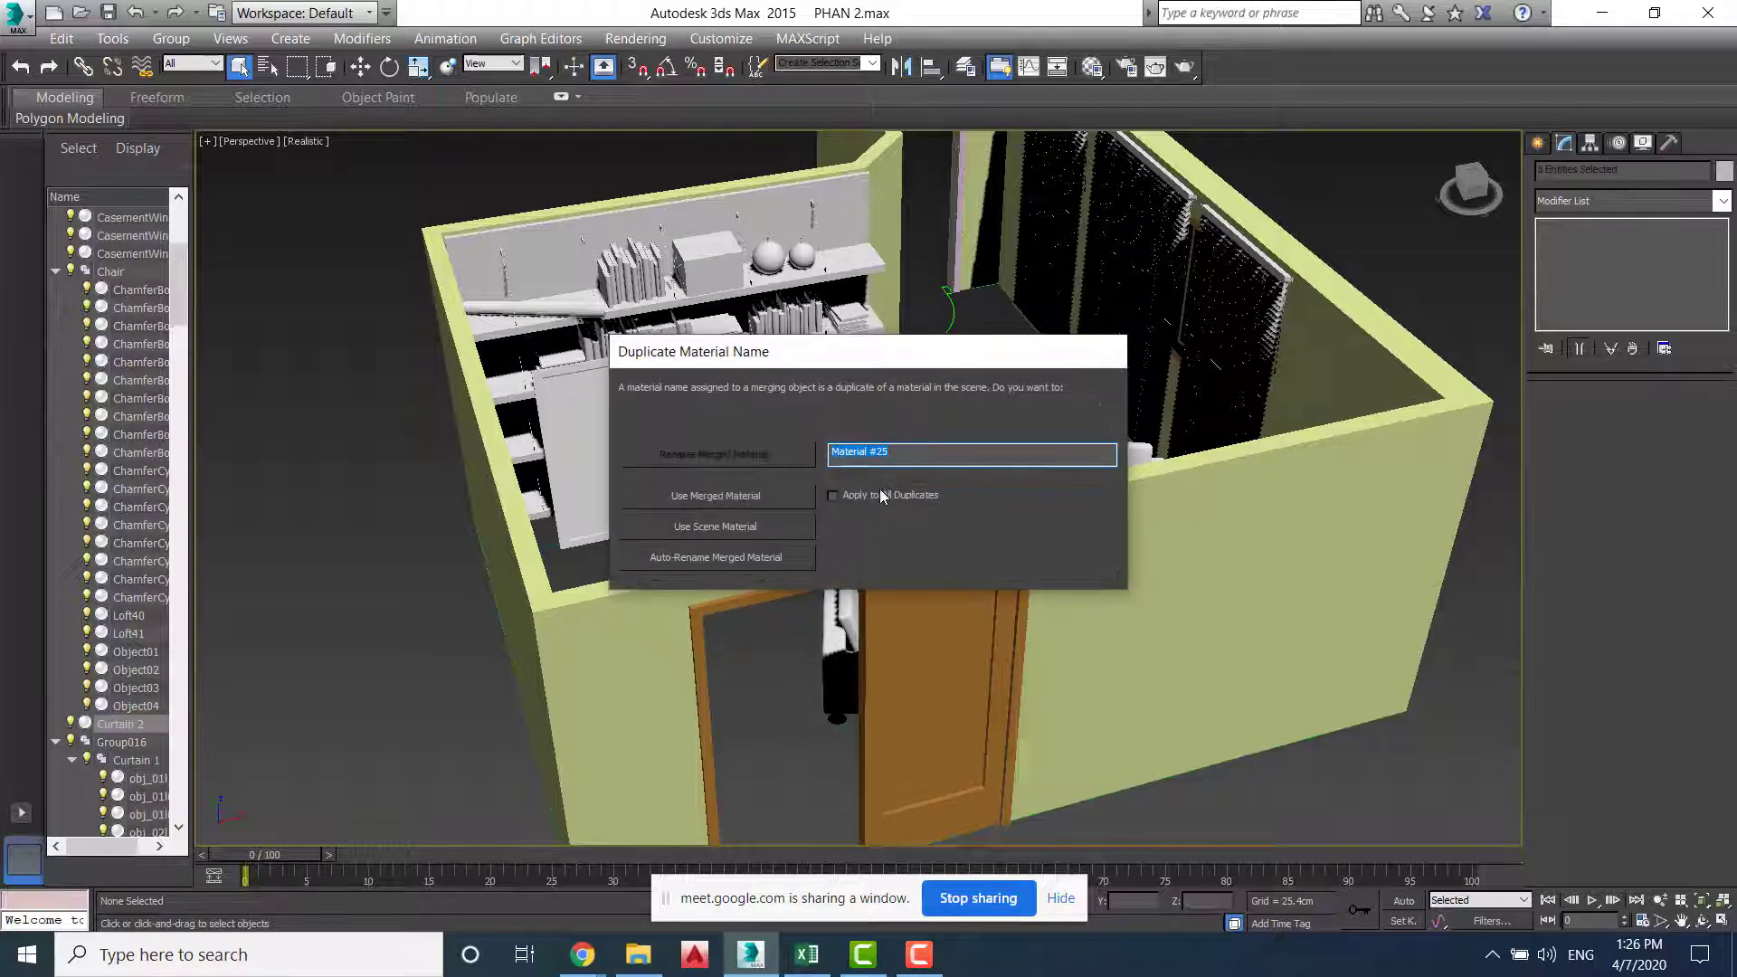
left_click(880, 494)
left_click(759, 559)
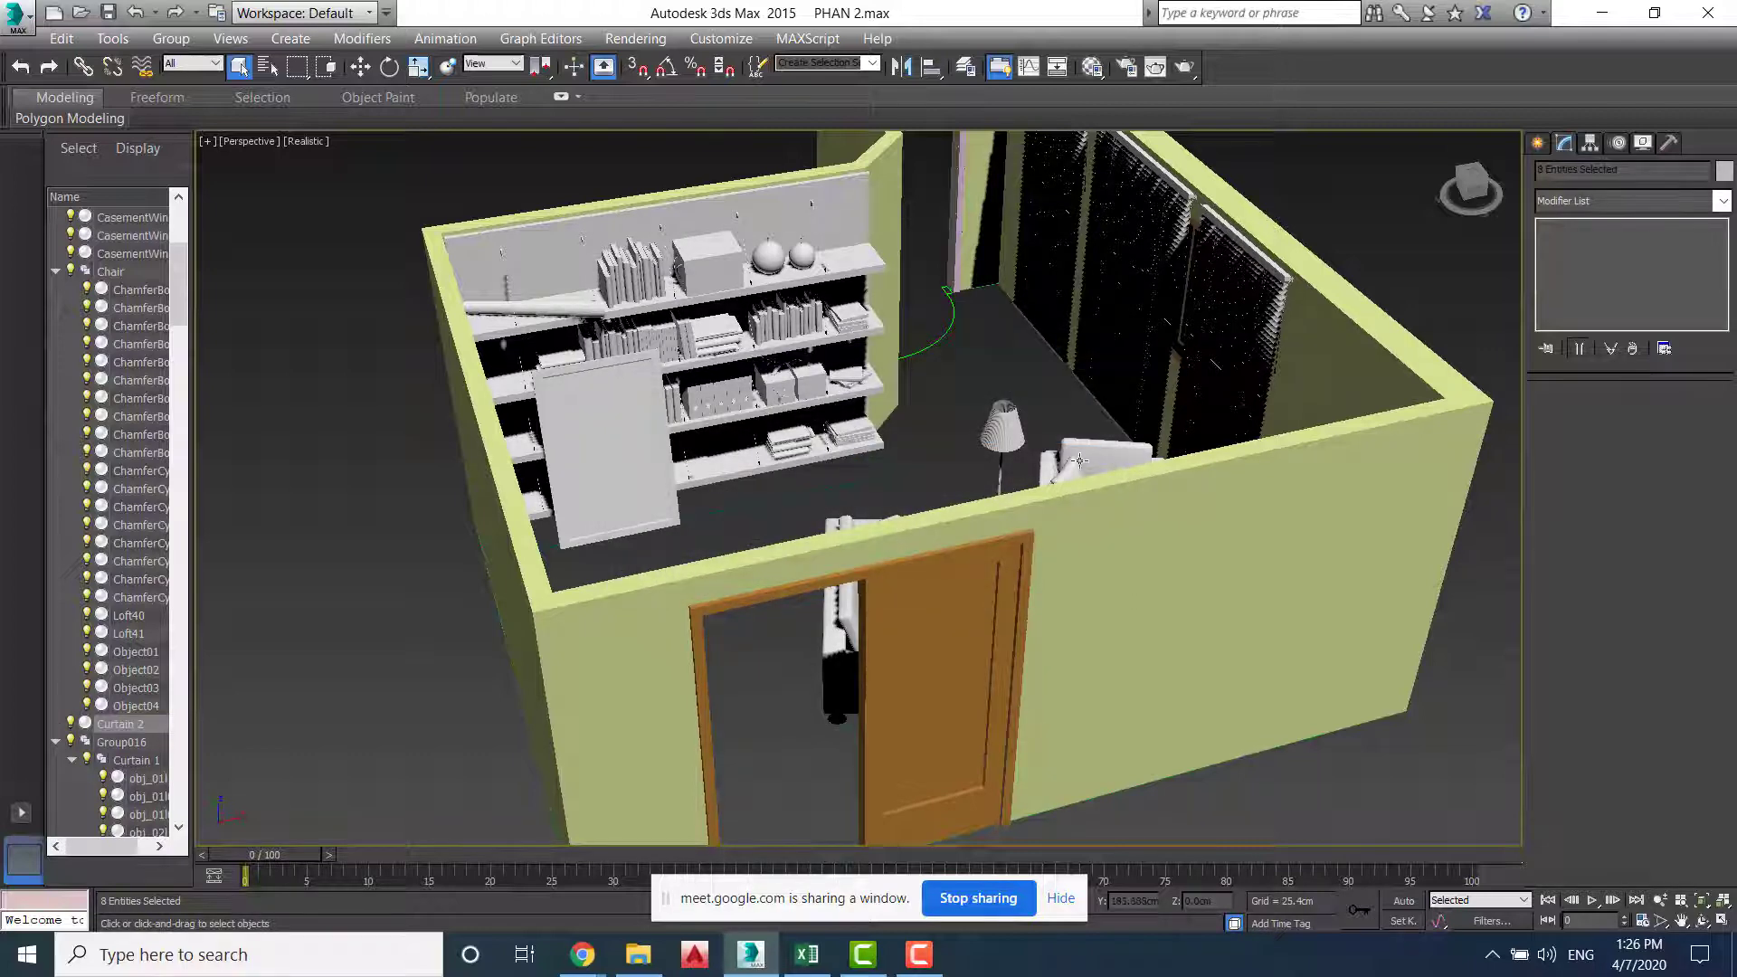
Move the merged Curtain 2 objects along the X axis in the Perspective view, from far outside to just past the room
scroll(1079, 460, "down", 5)
middle_click_drag(1080, 461, 865, 523, "alt")
scroll(741, 487, "up", 3)
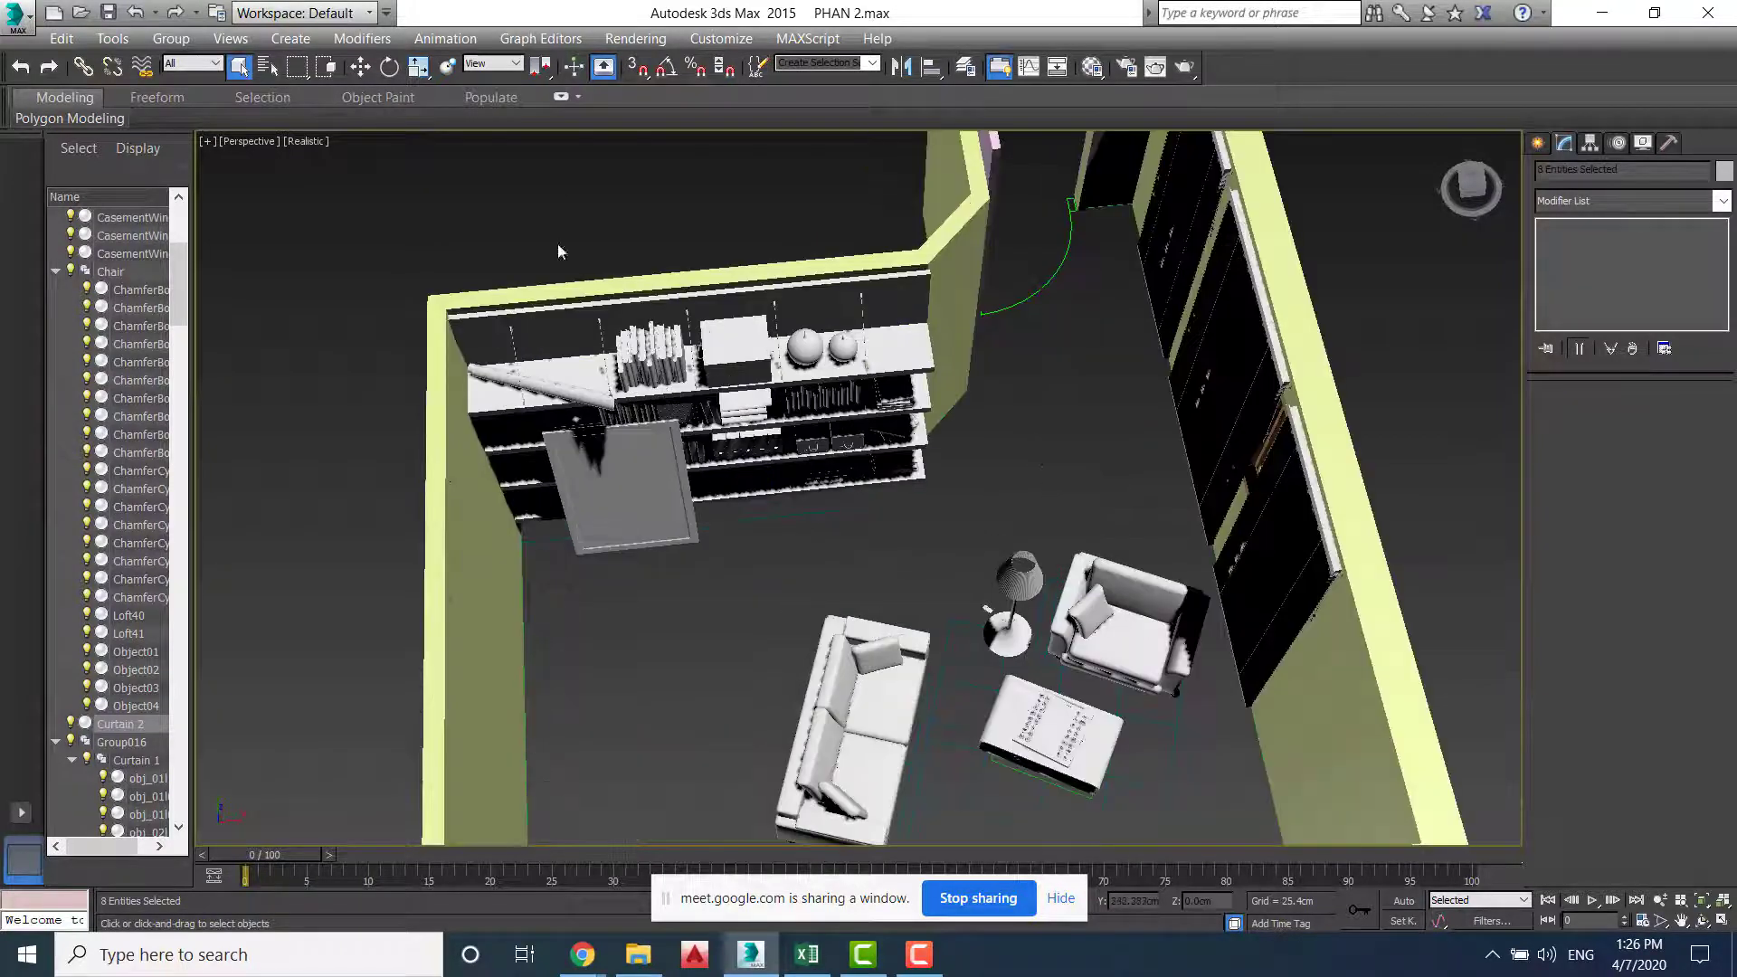
key("w")
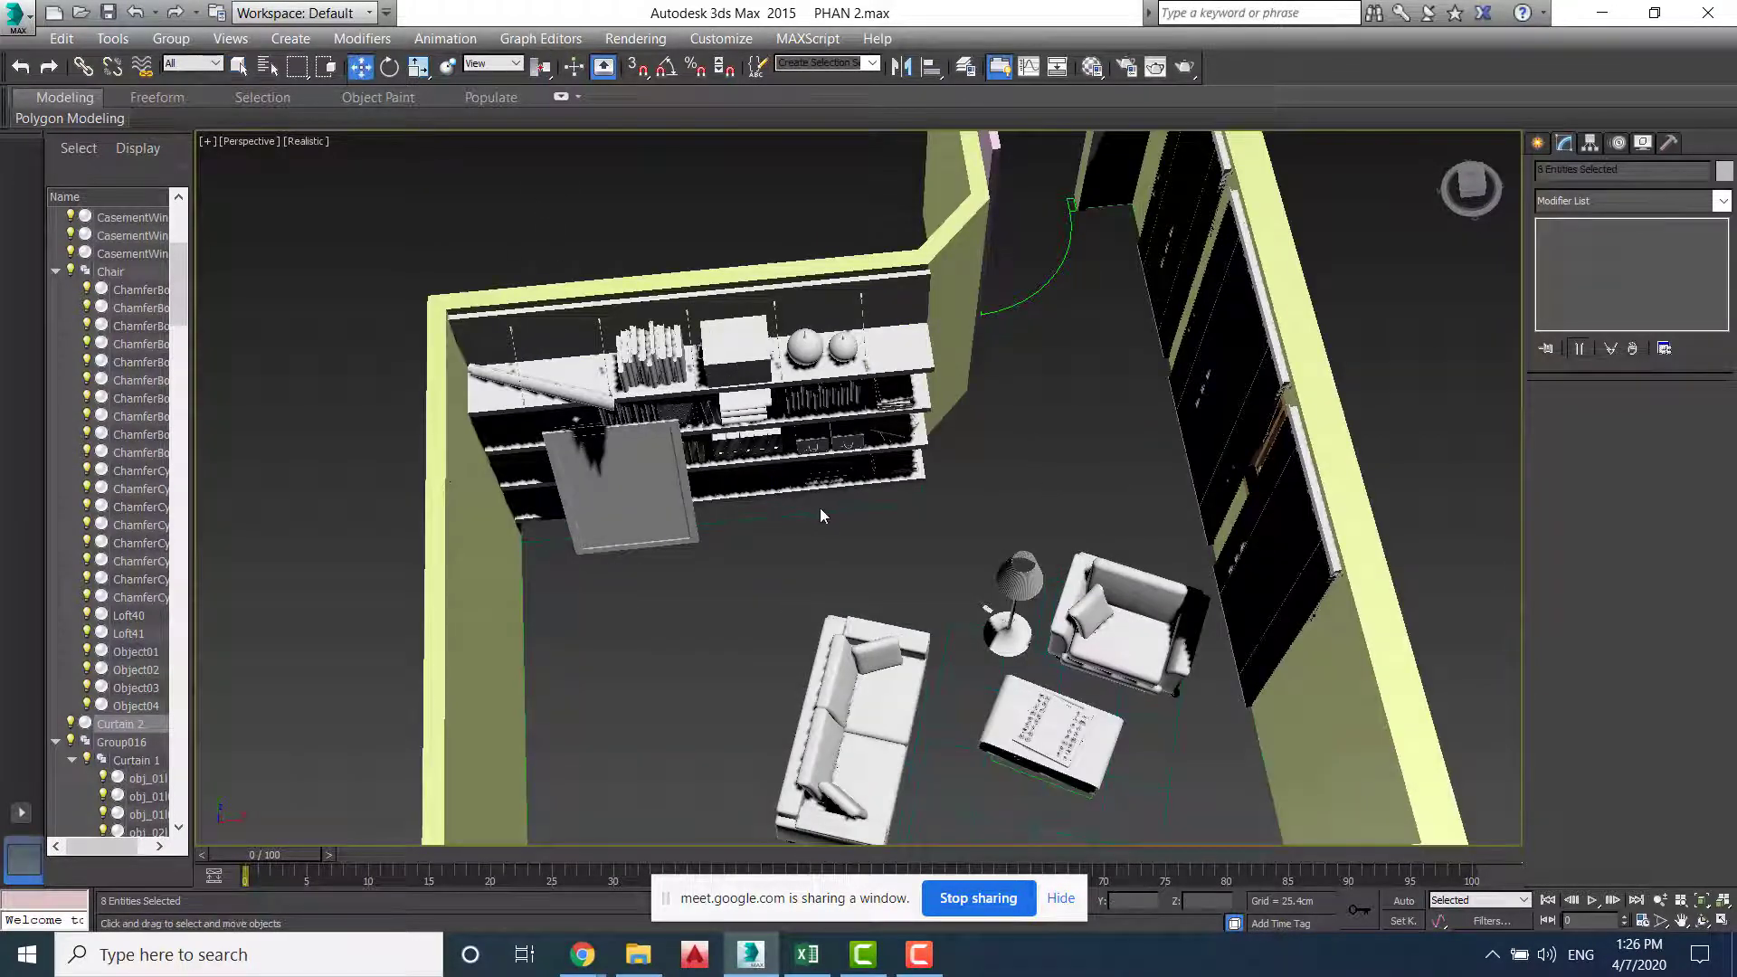
scroll(820, 515, "down", 10)
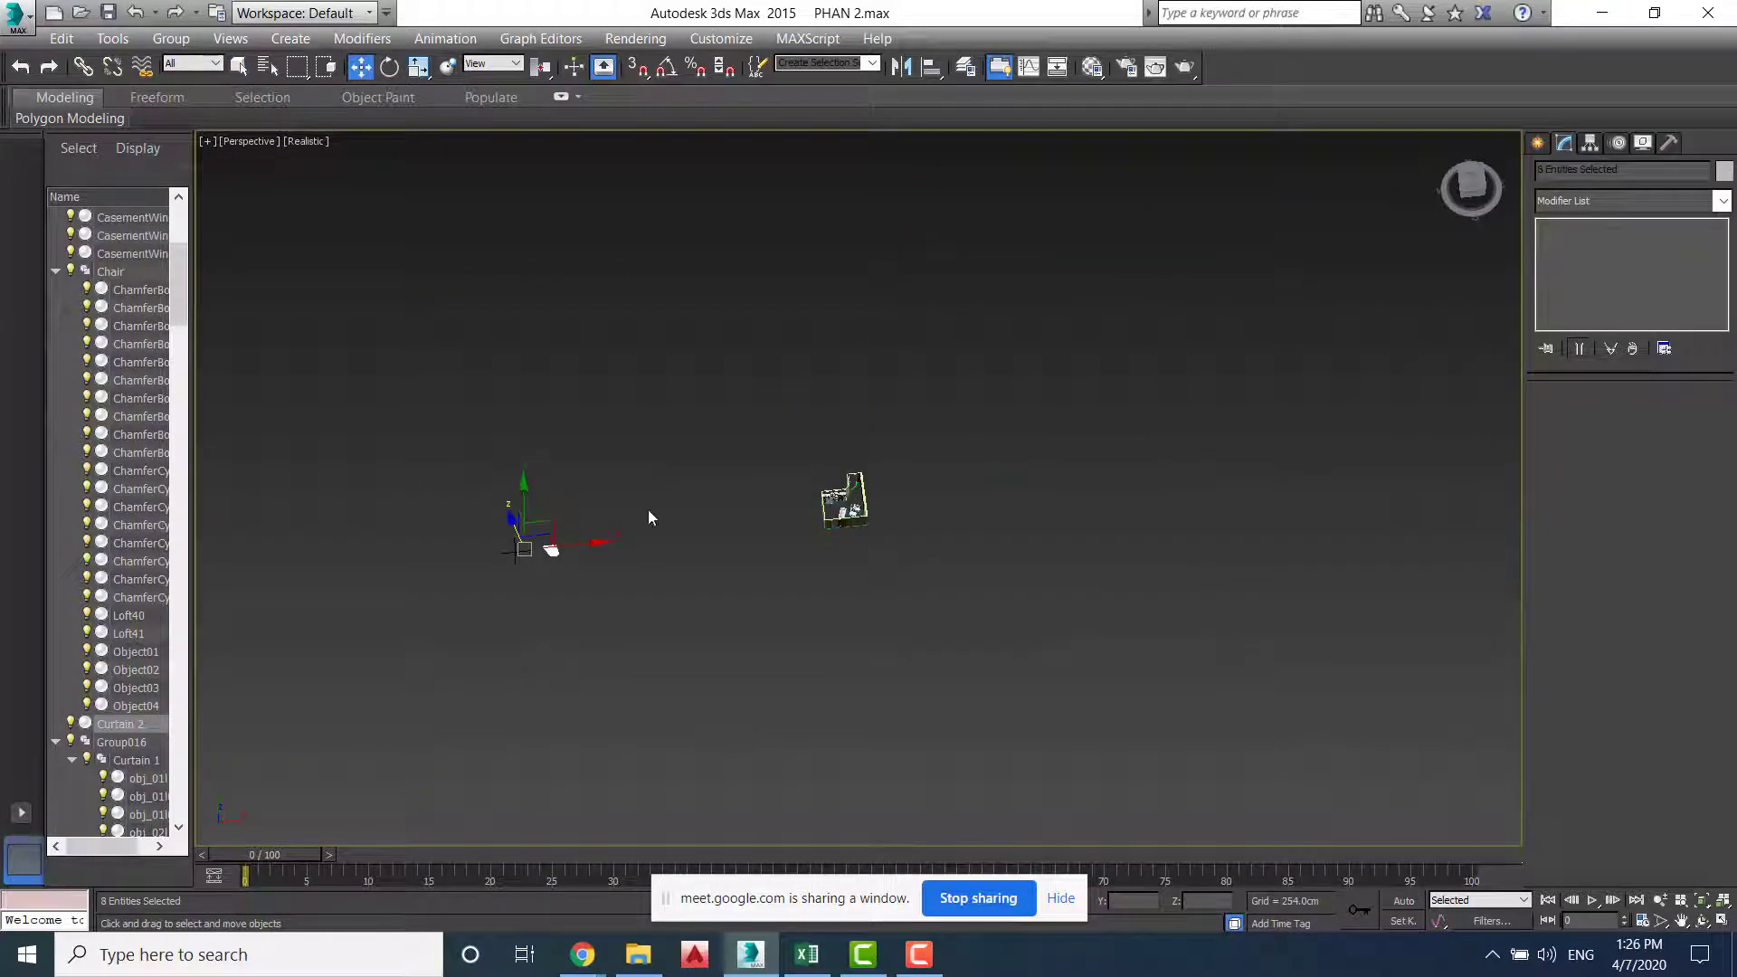
left_click_drag(591, 542, 947, 519)
scroll(947, 519, "up", 3)
In the Top view, select only the Curtain 2 object and move it into the room near the sliding door
key("alt+w")
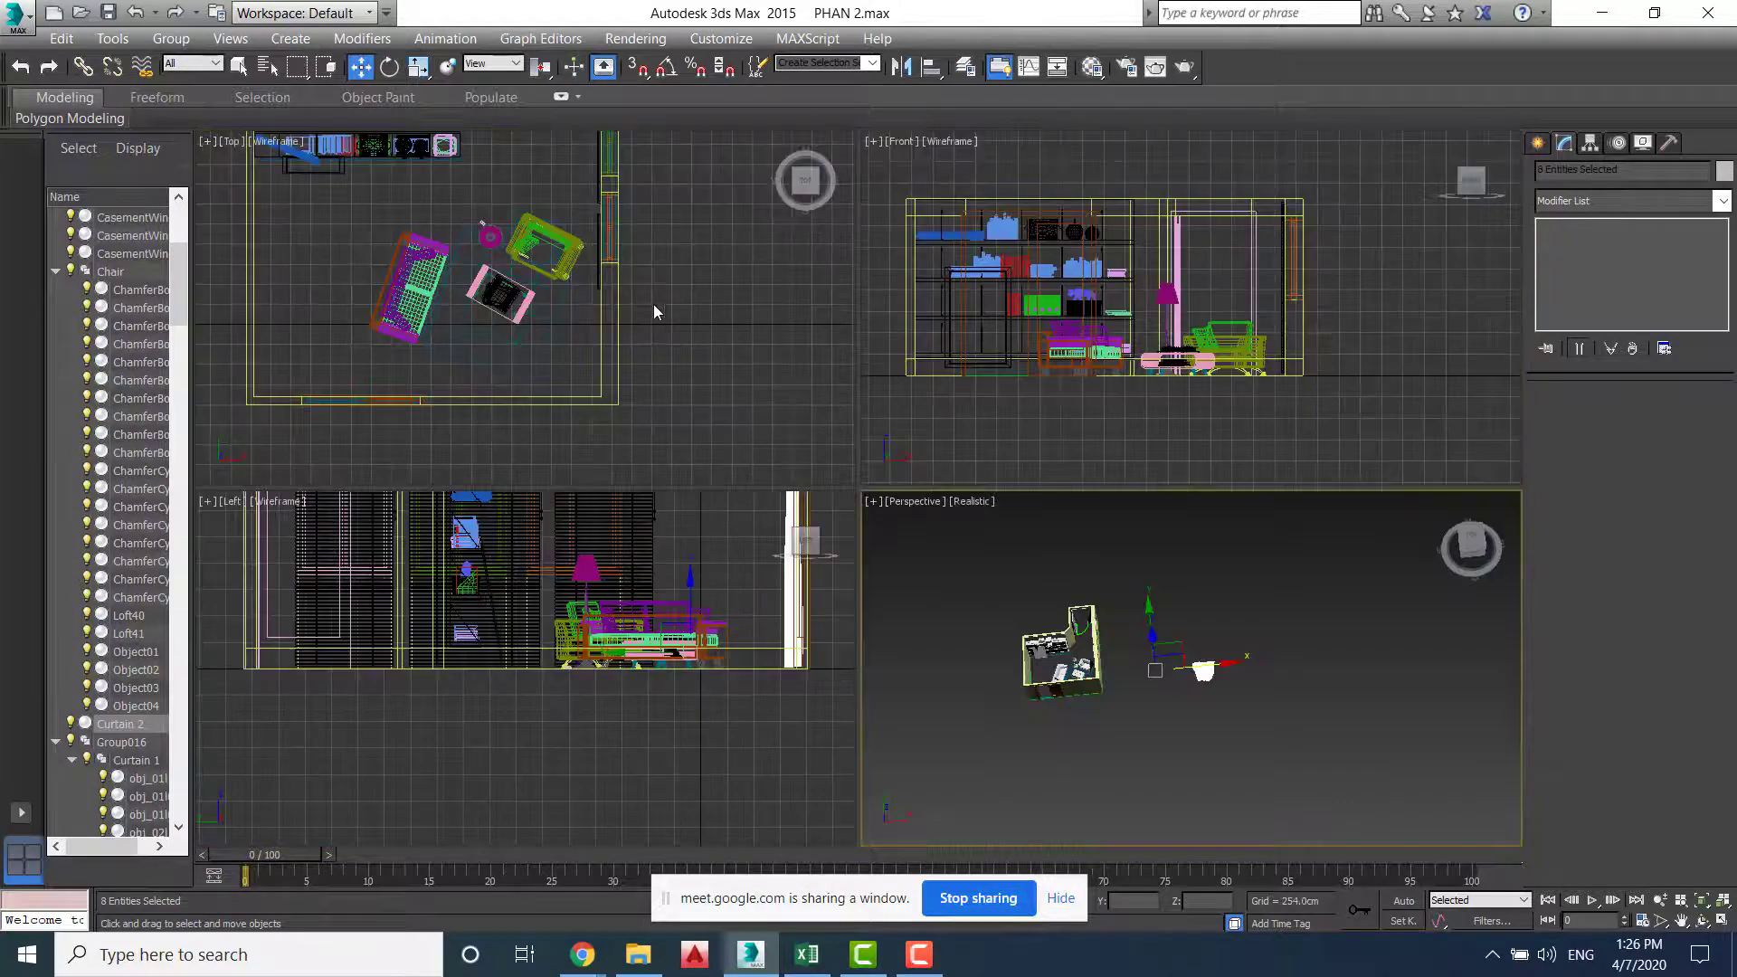
scroll(680, 346, "down", 3)
middle_click_drag(681, 344, 609, 333)
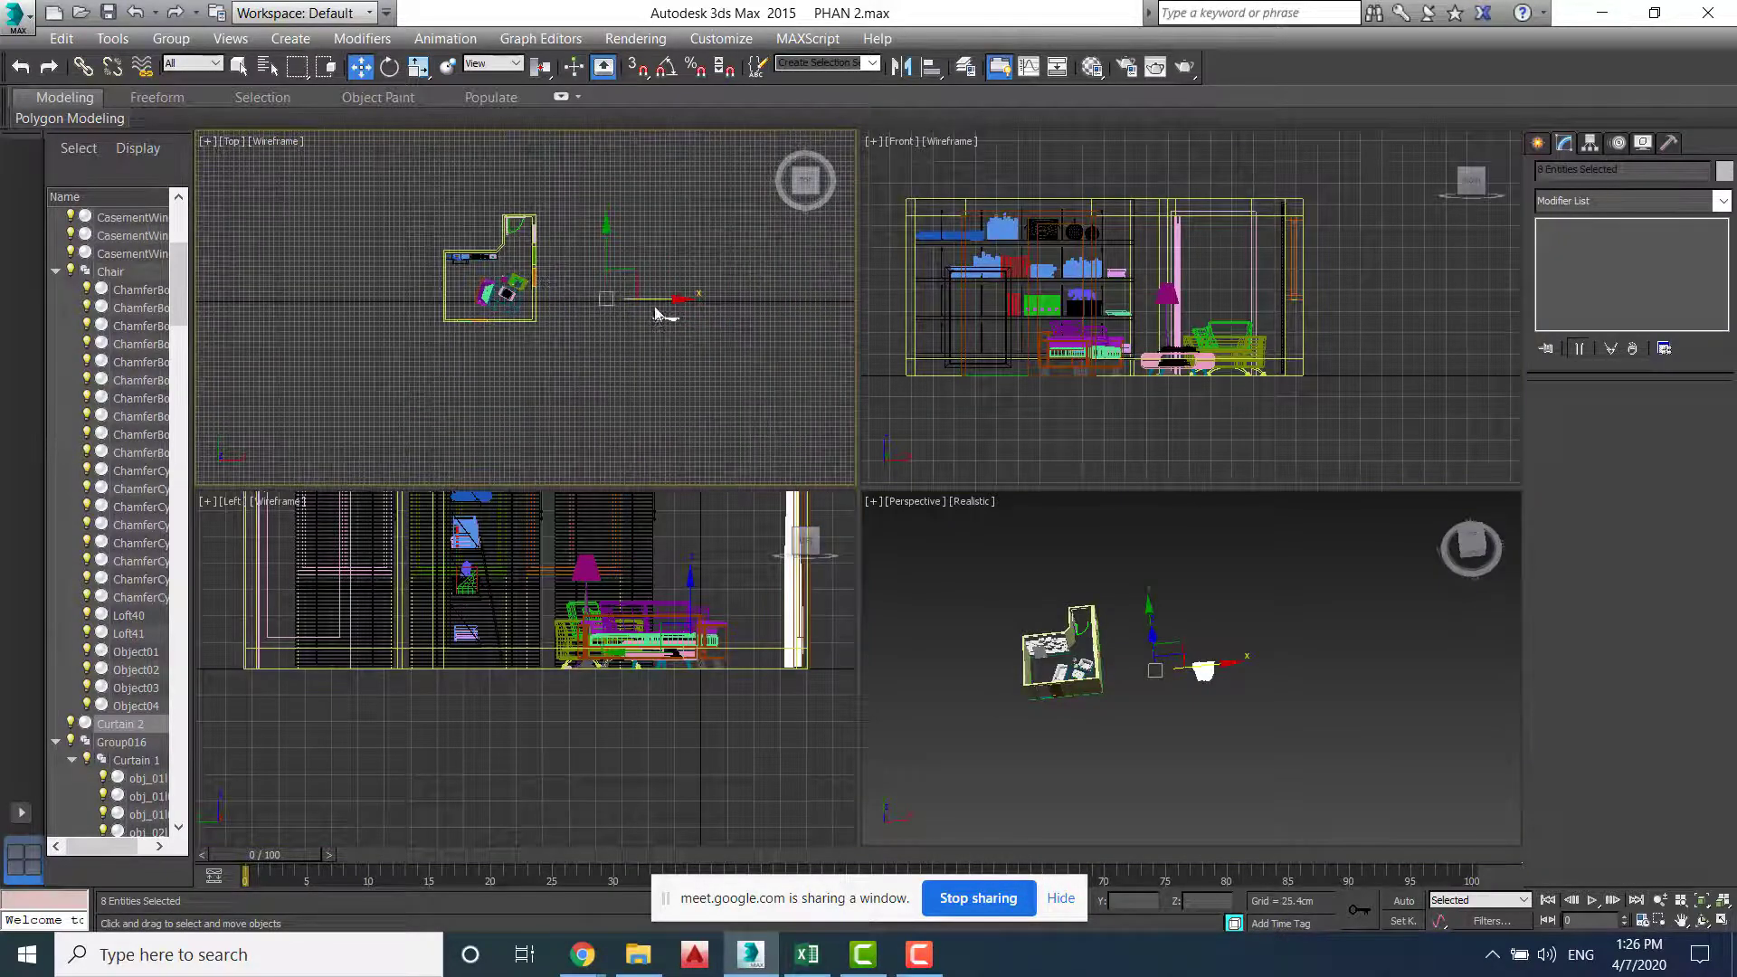
left_click_drag(639, 282, 638, 269)
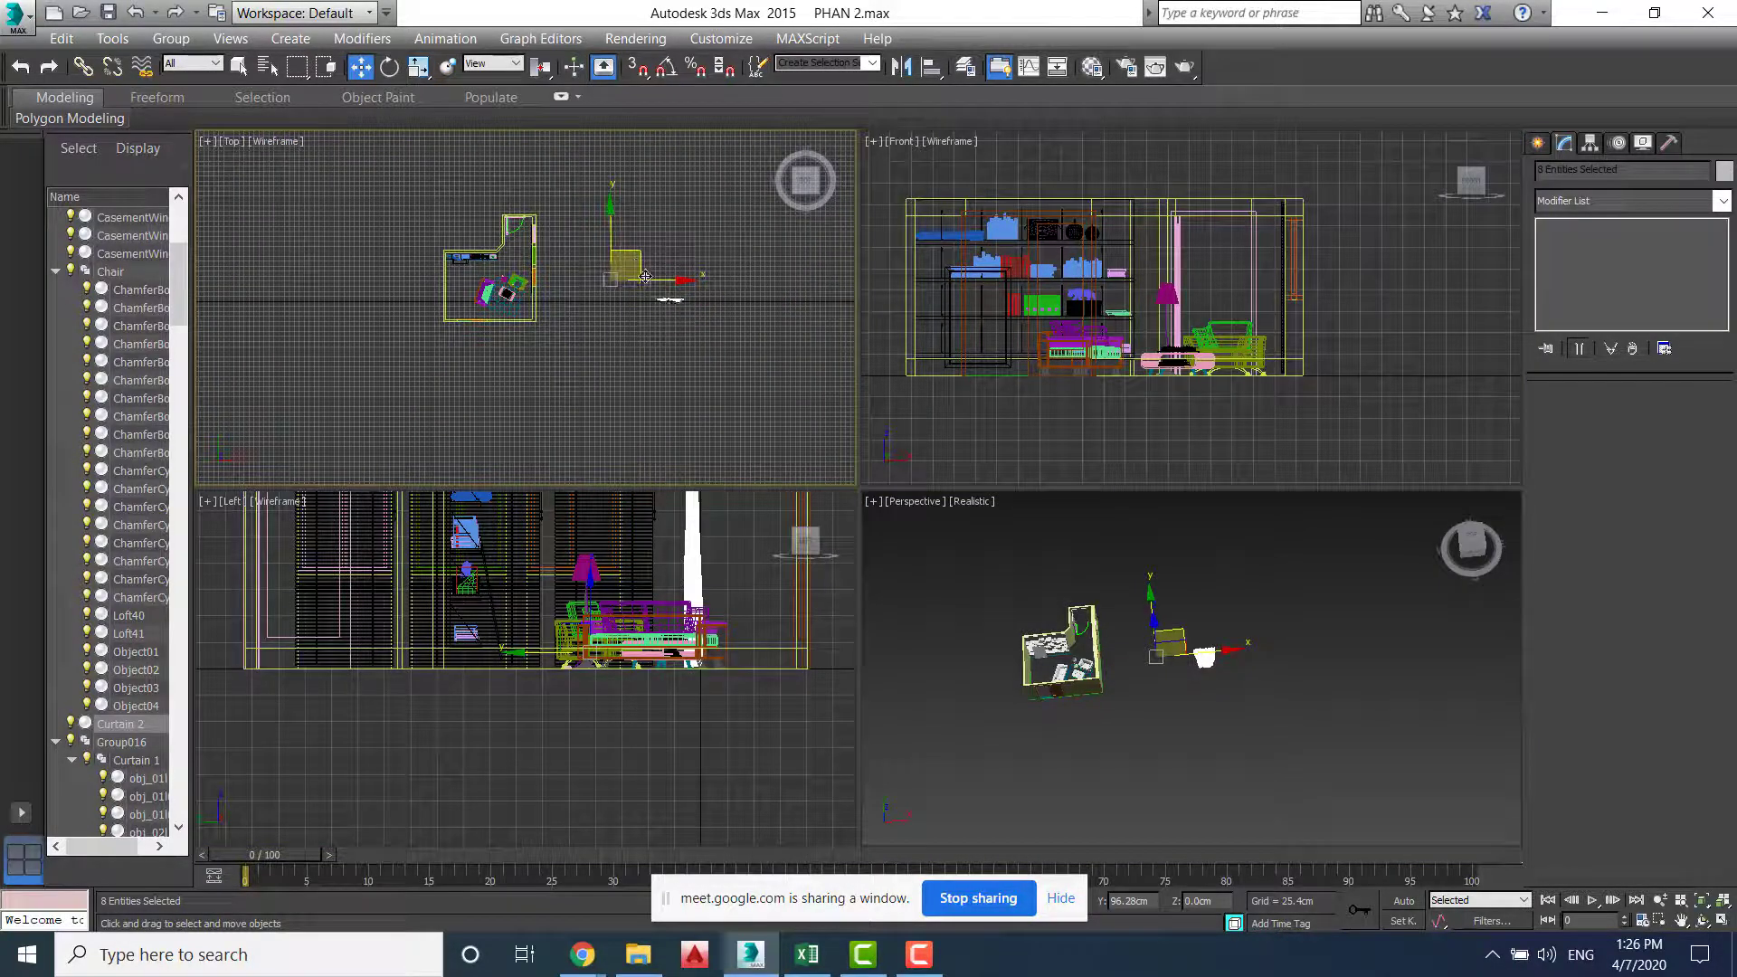
left_click(641, 286)
left_click(713, 355)
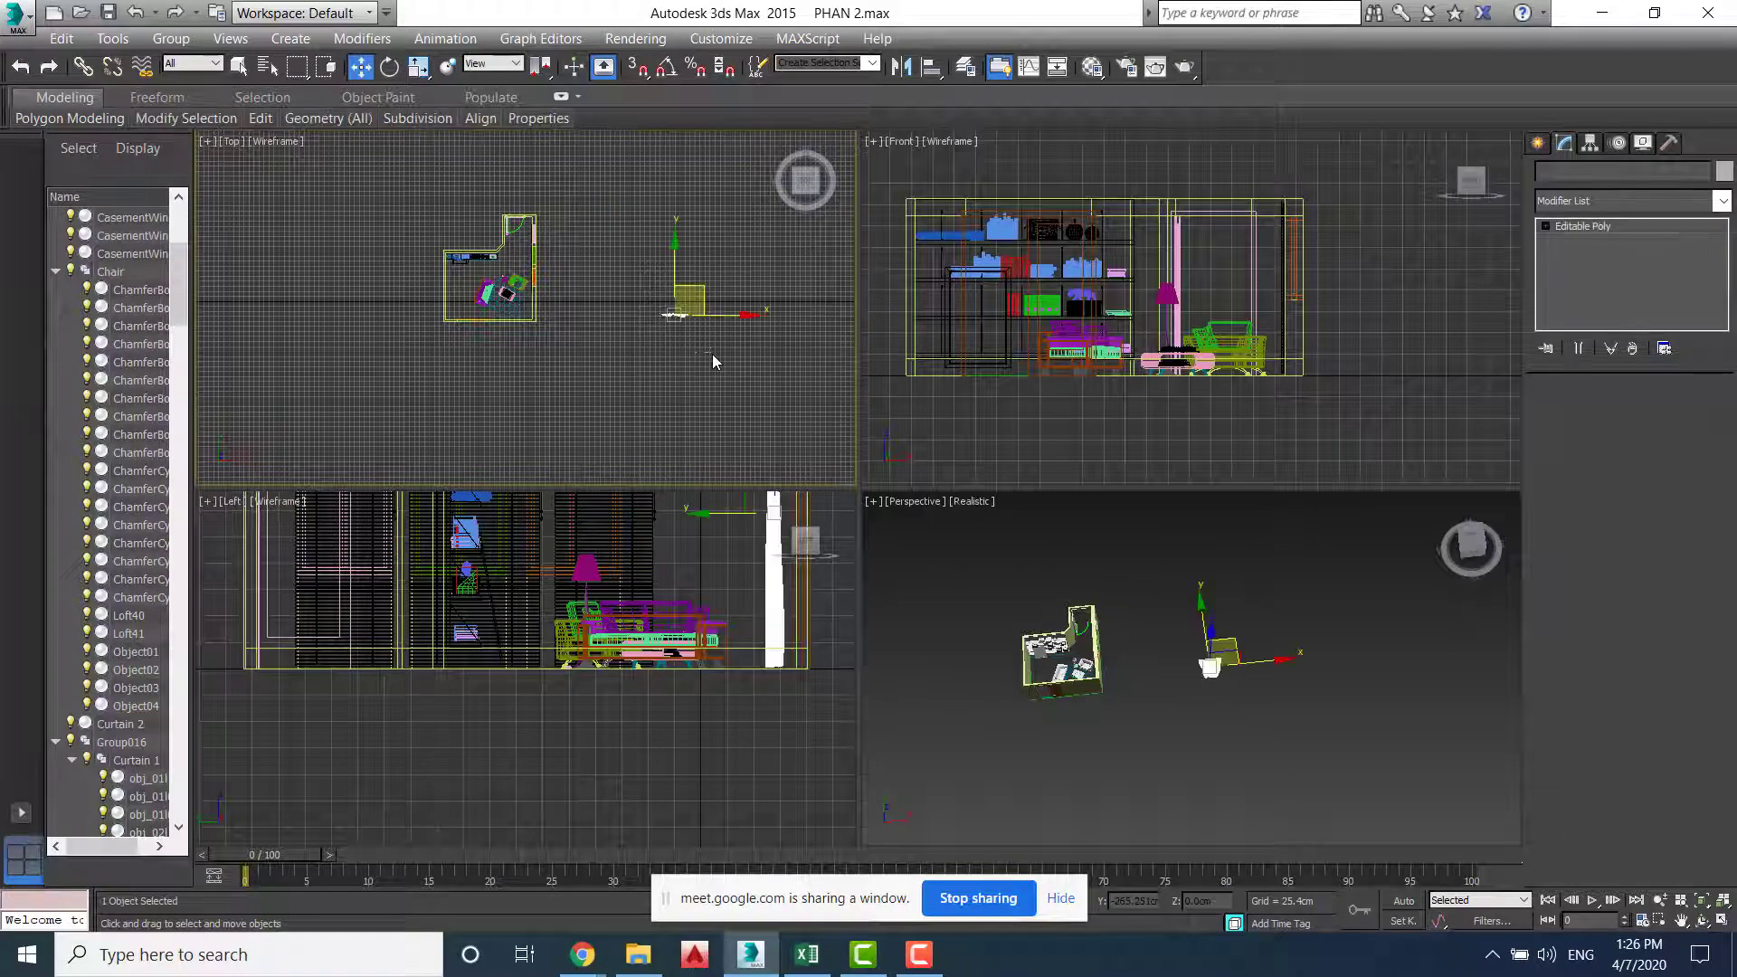
left_click_drag(720, 316, 499, 286)
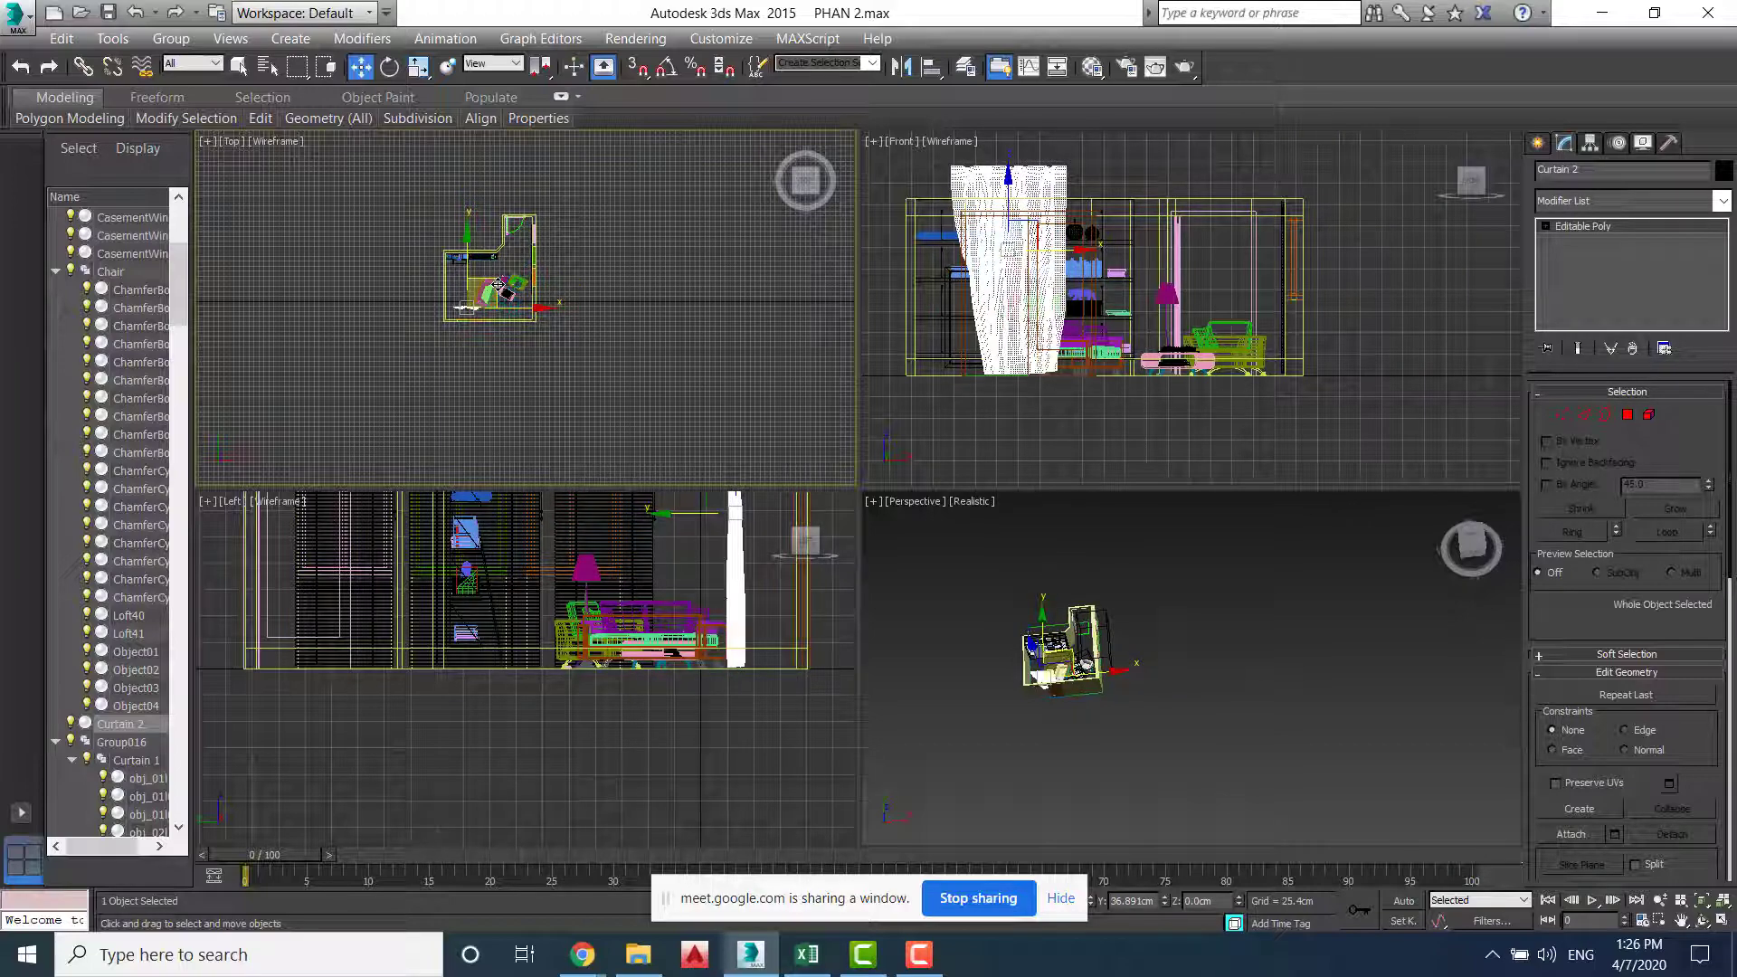
In the maximized Perspective view, move Curtain 2 along Y to about -87 cm against the sliding-door wall and deselect it
key("alt+w")
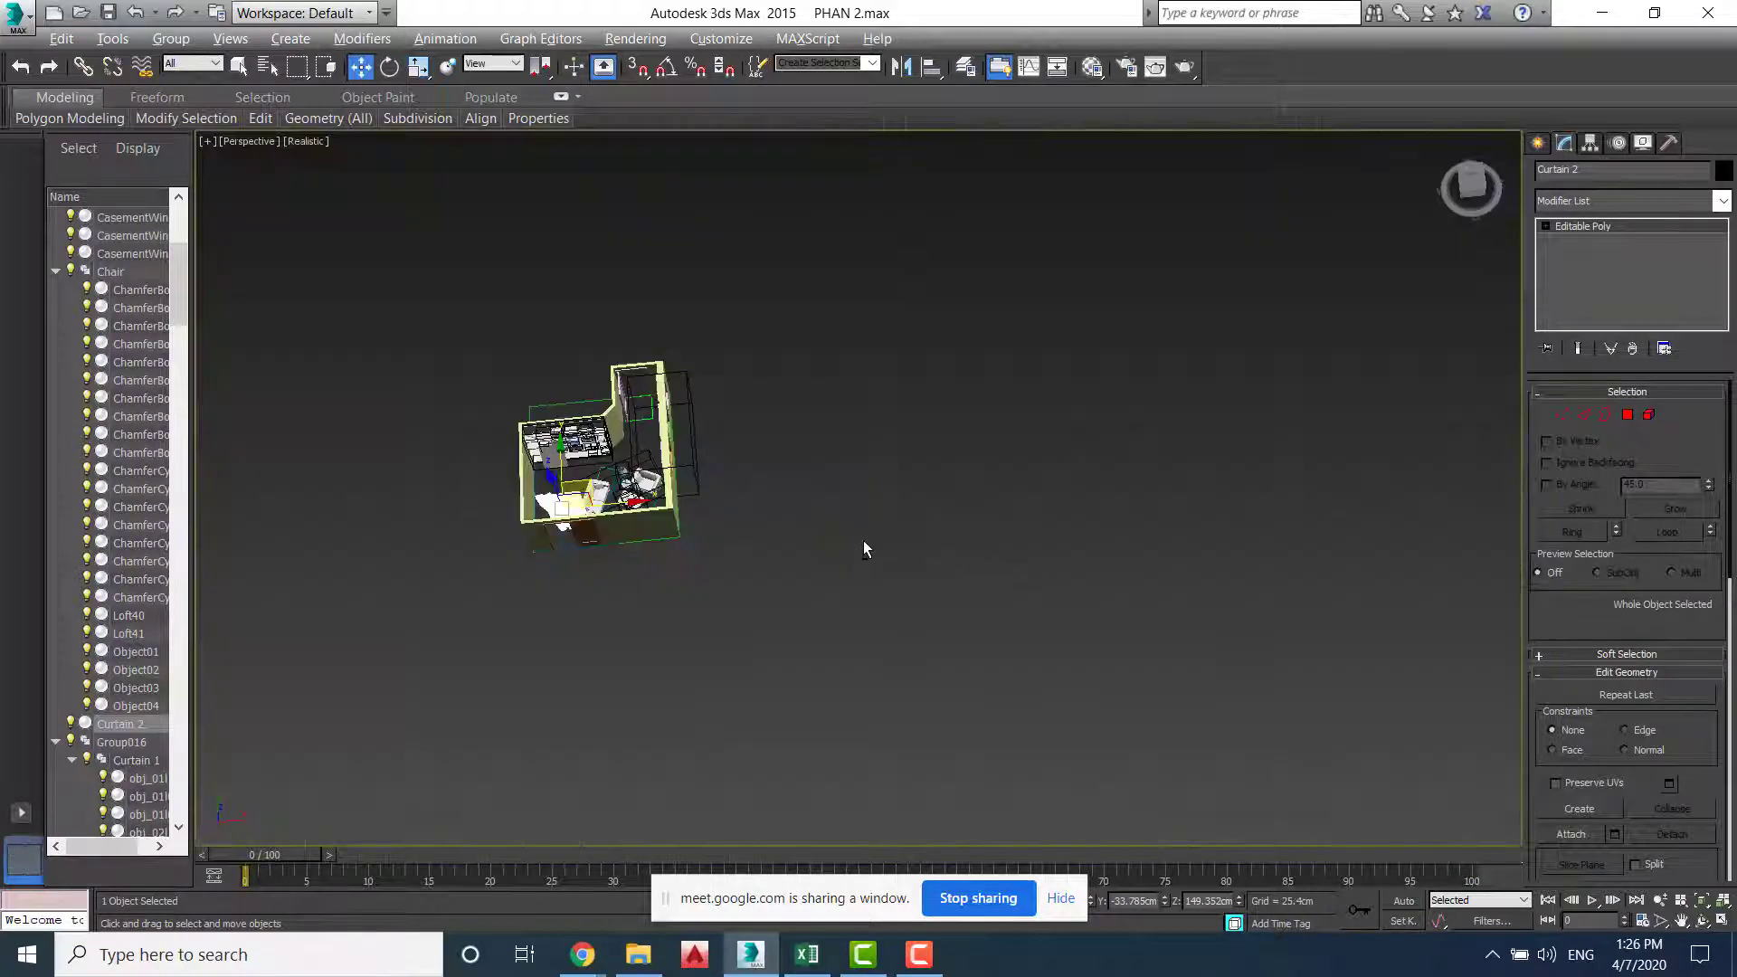
middle_click_drag(865, 548, 465, 545, "alt")
scroll(543, 516, "up", 10)
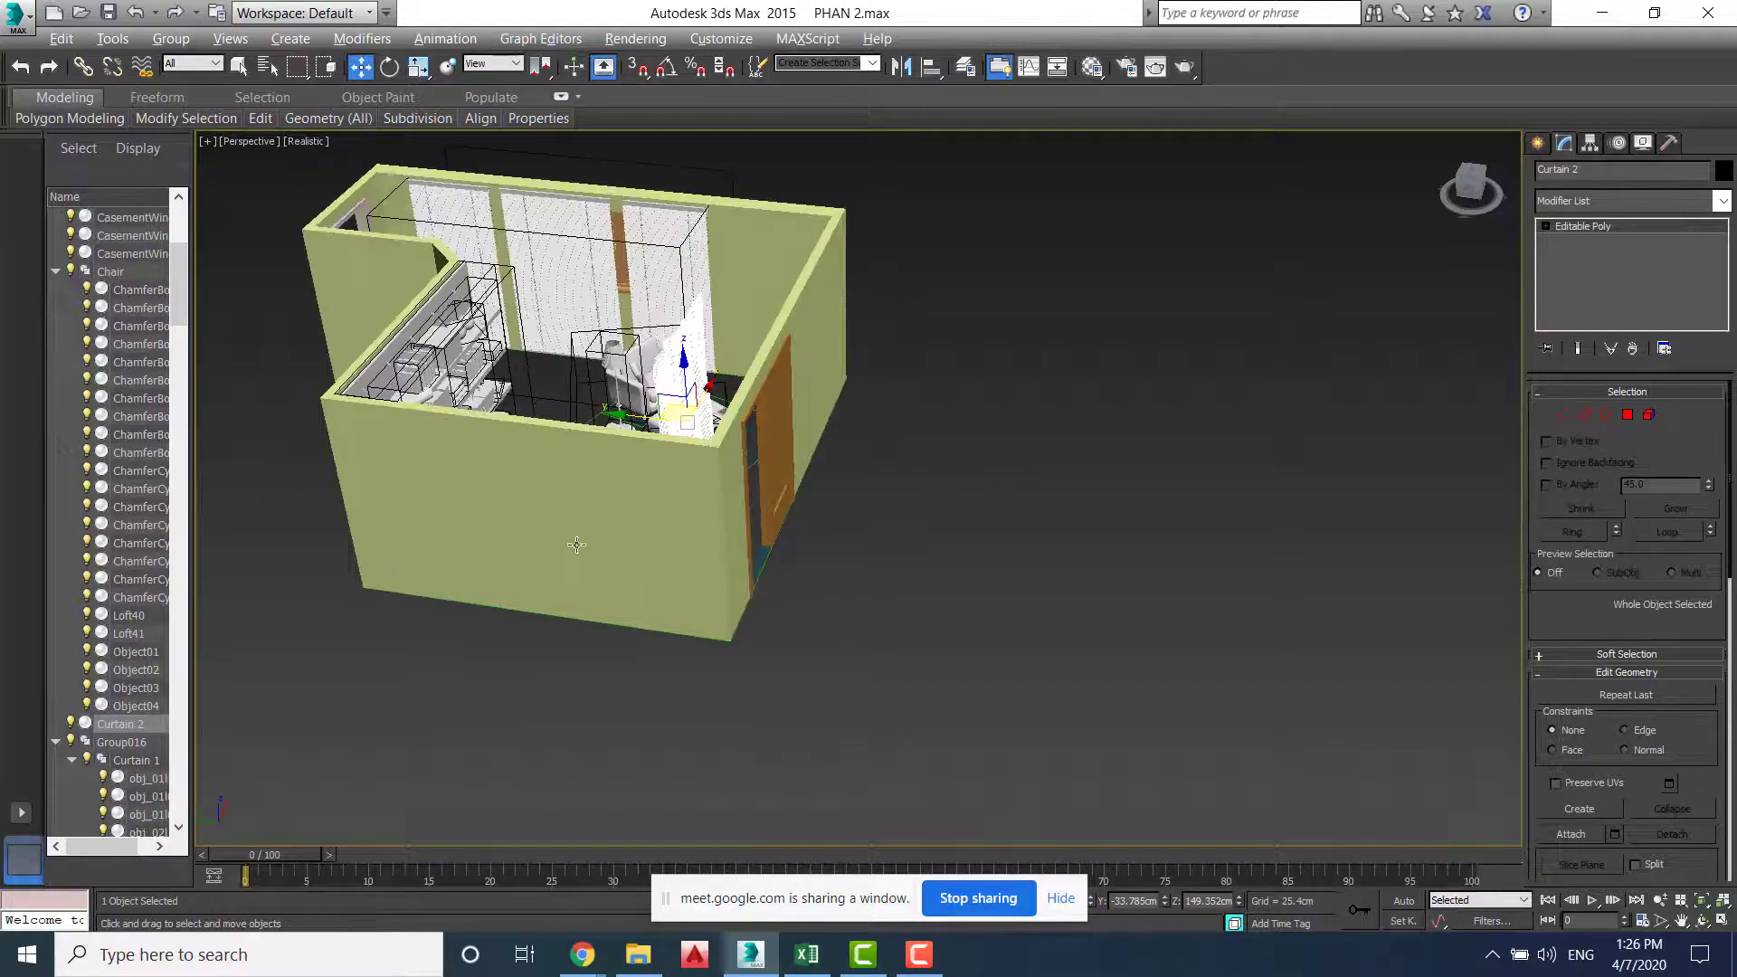
middle_click_drag(780, 544, 645, 448)
left_click_drag(645, 448, 736, 435)
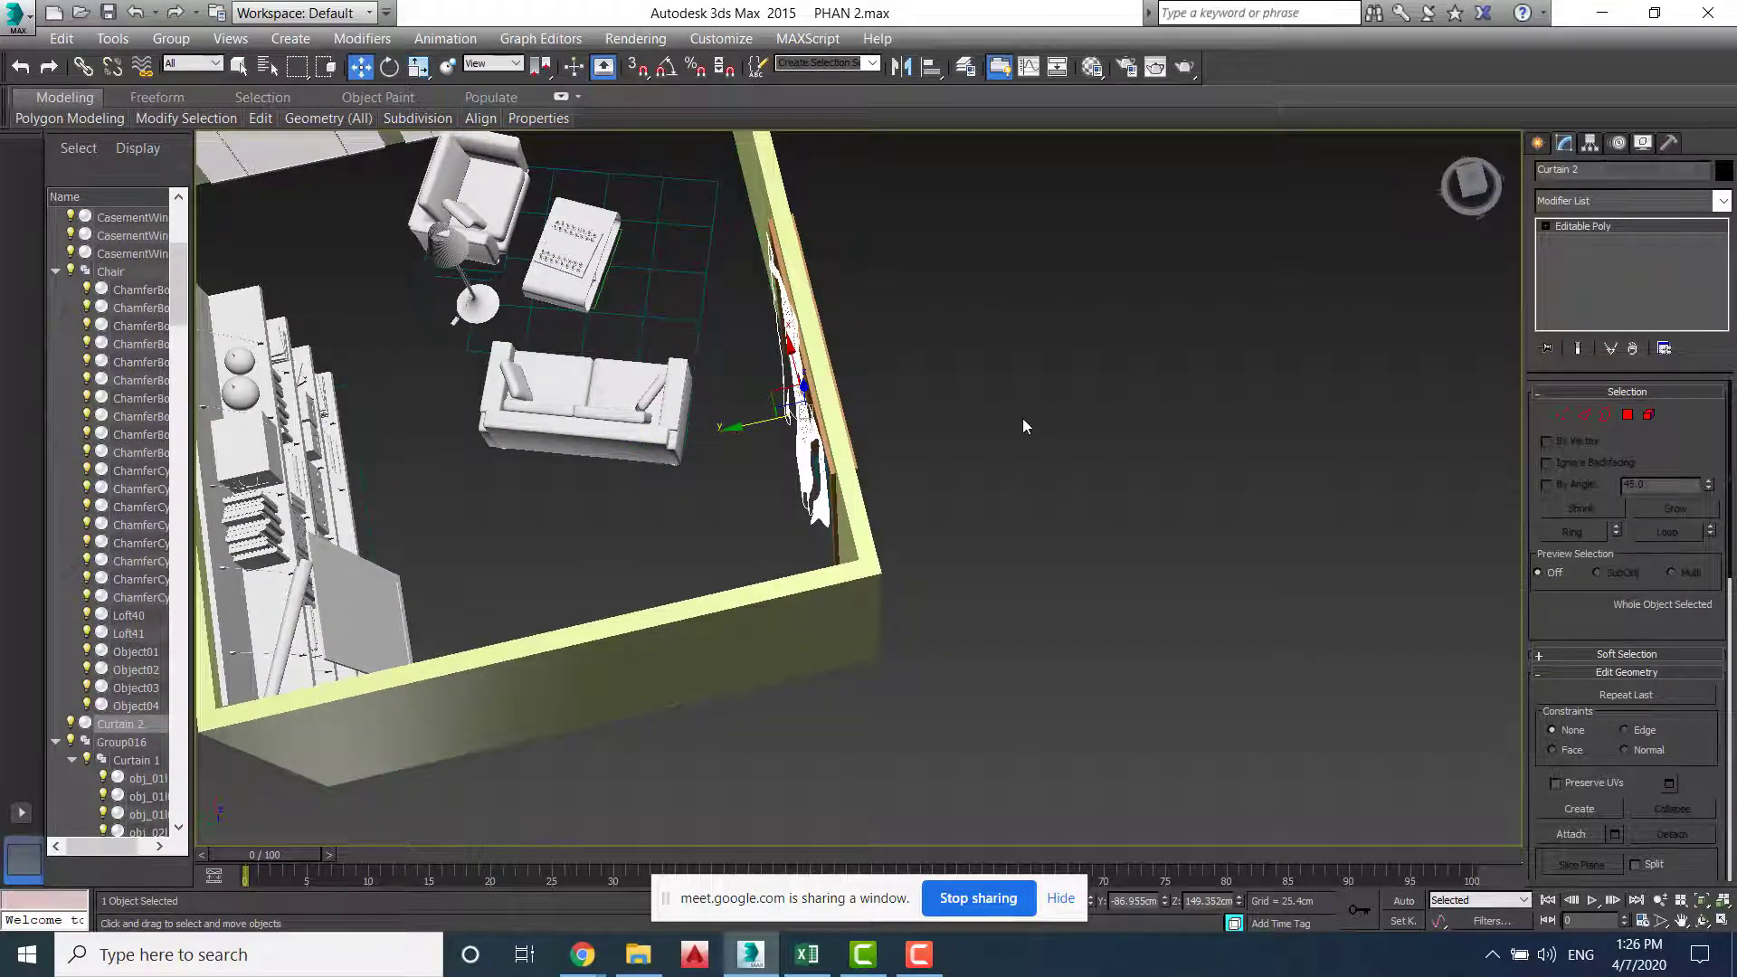
left_click(1025, 427)
middle_click_drag(1026, 426, 850, 368, "alt")
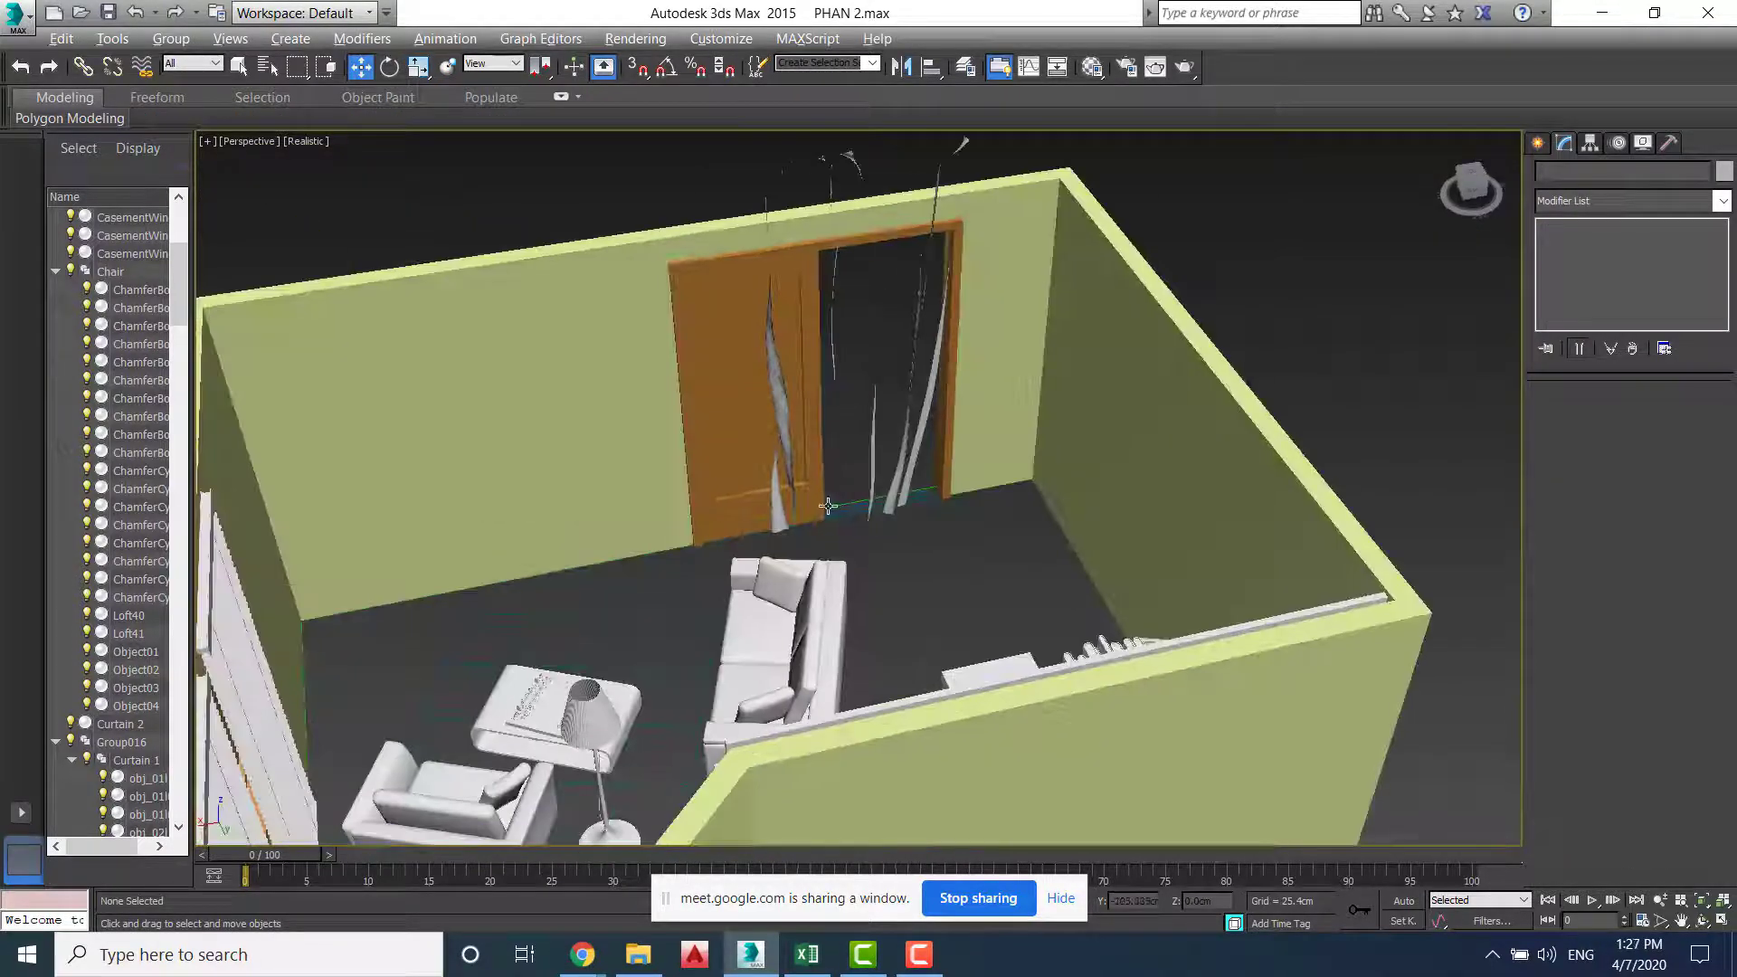
middle_click_drag(828, 506, 848, 432, "alt")
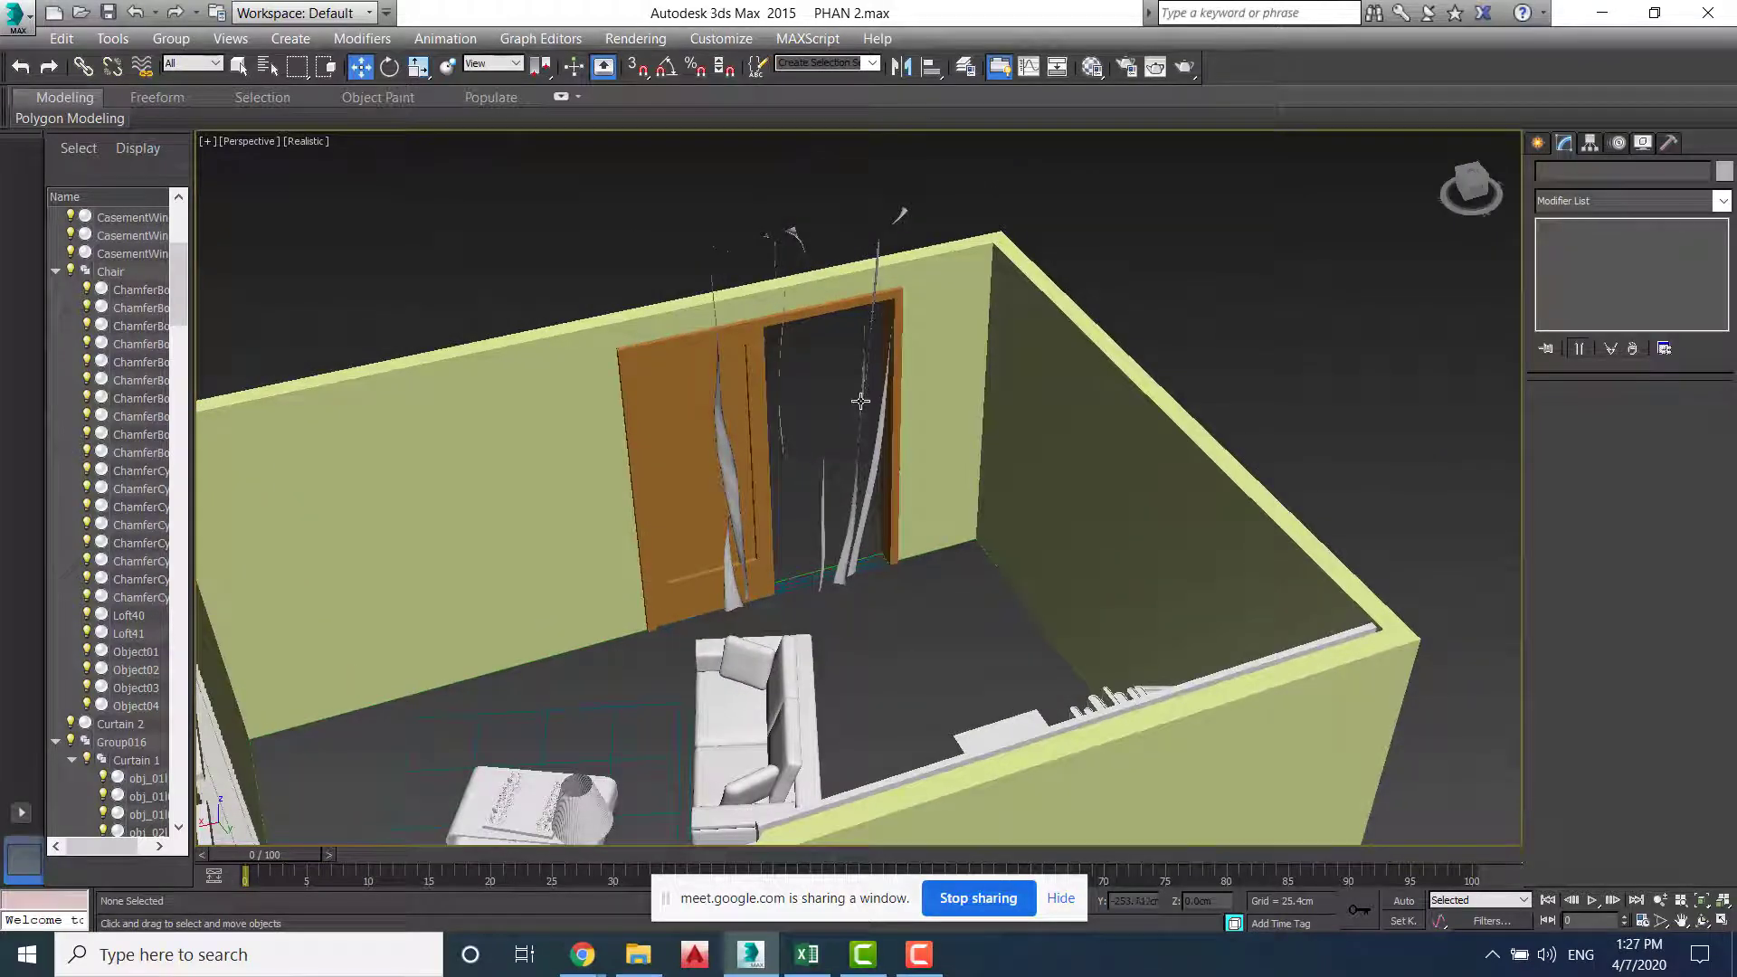
left_click(838, 397)
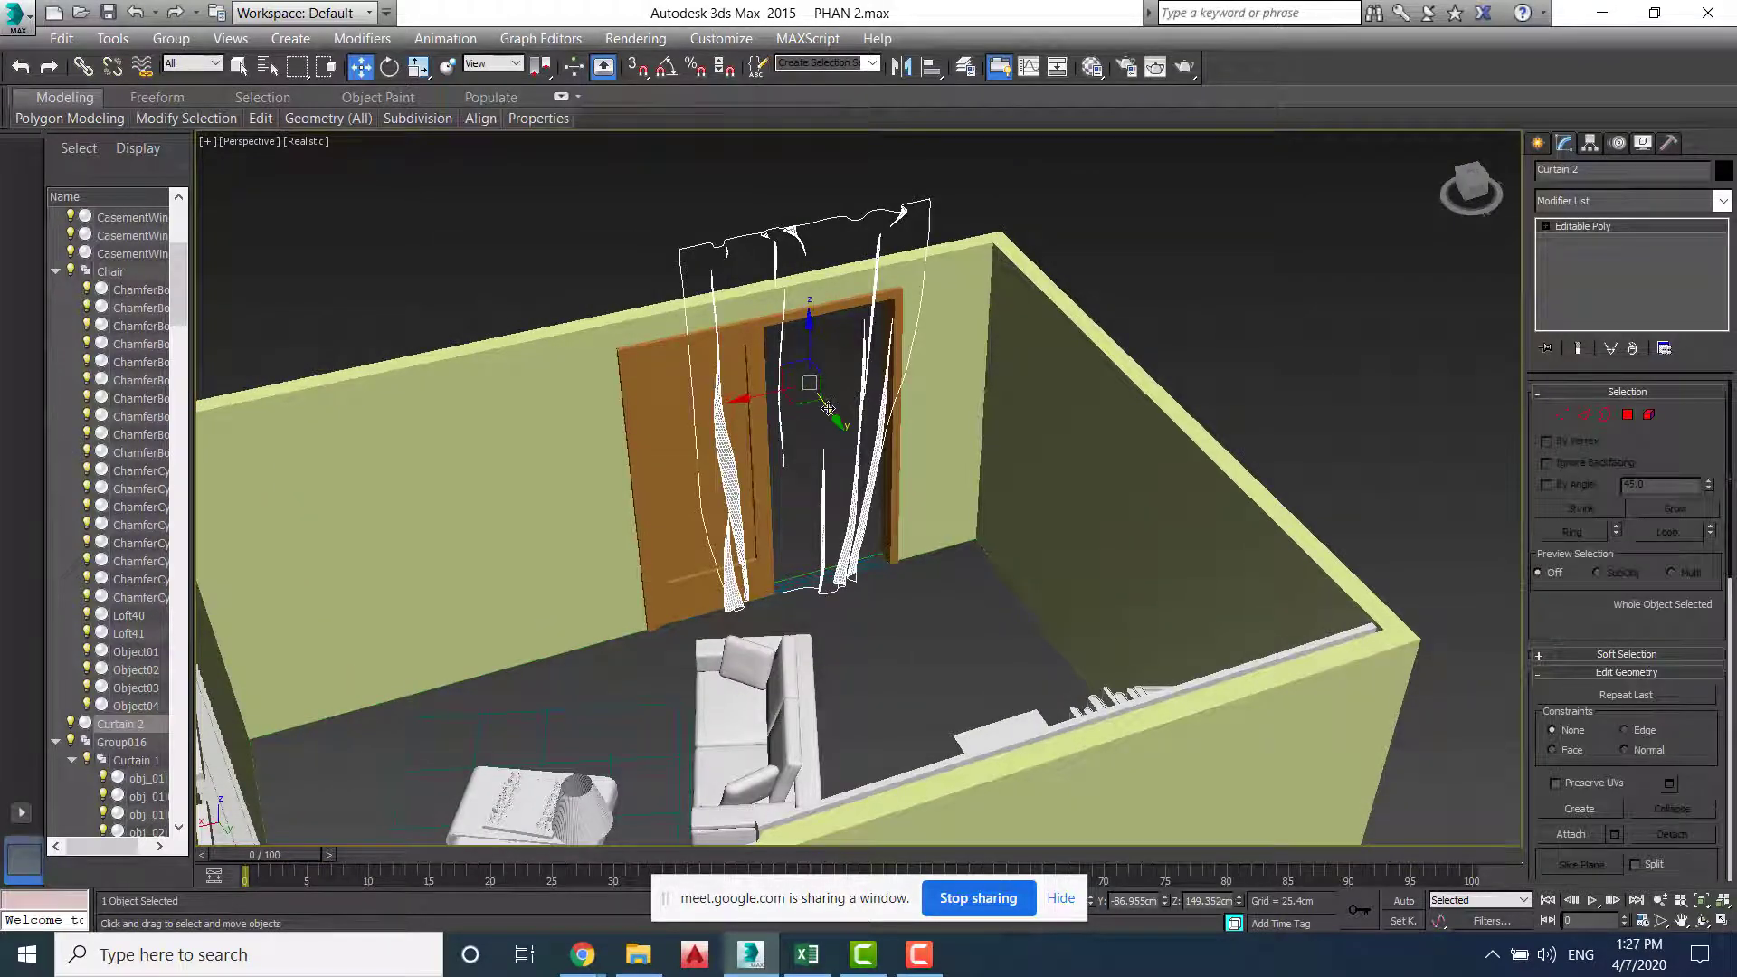
middle_click_drag(896, 566, 954, 467, "alt")
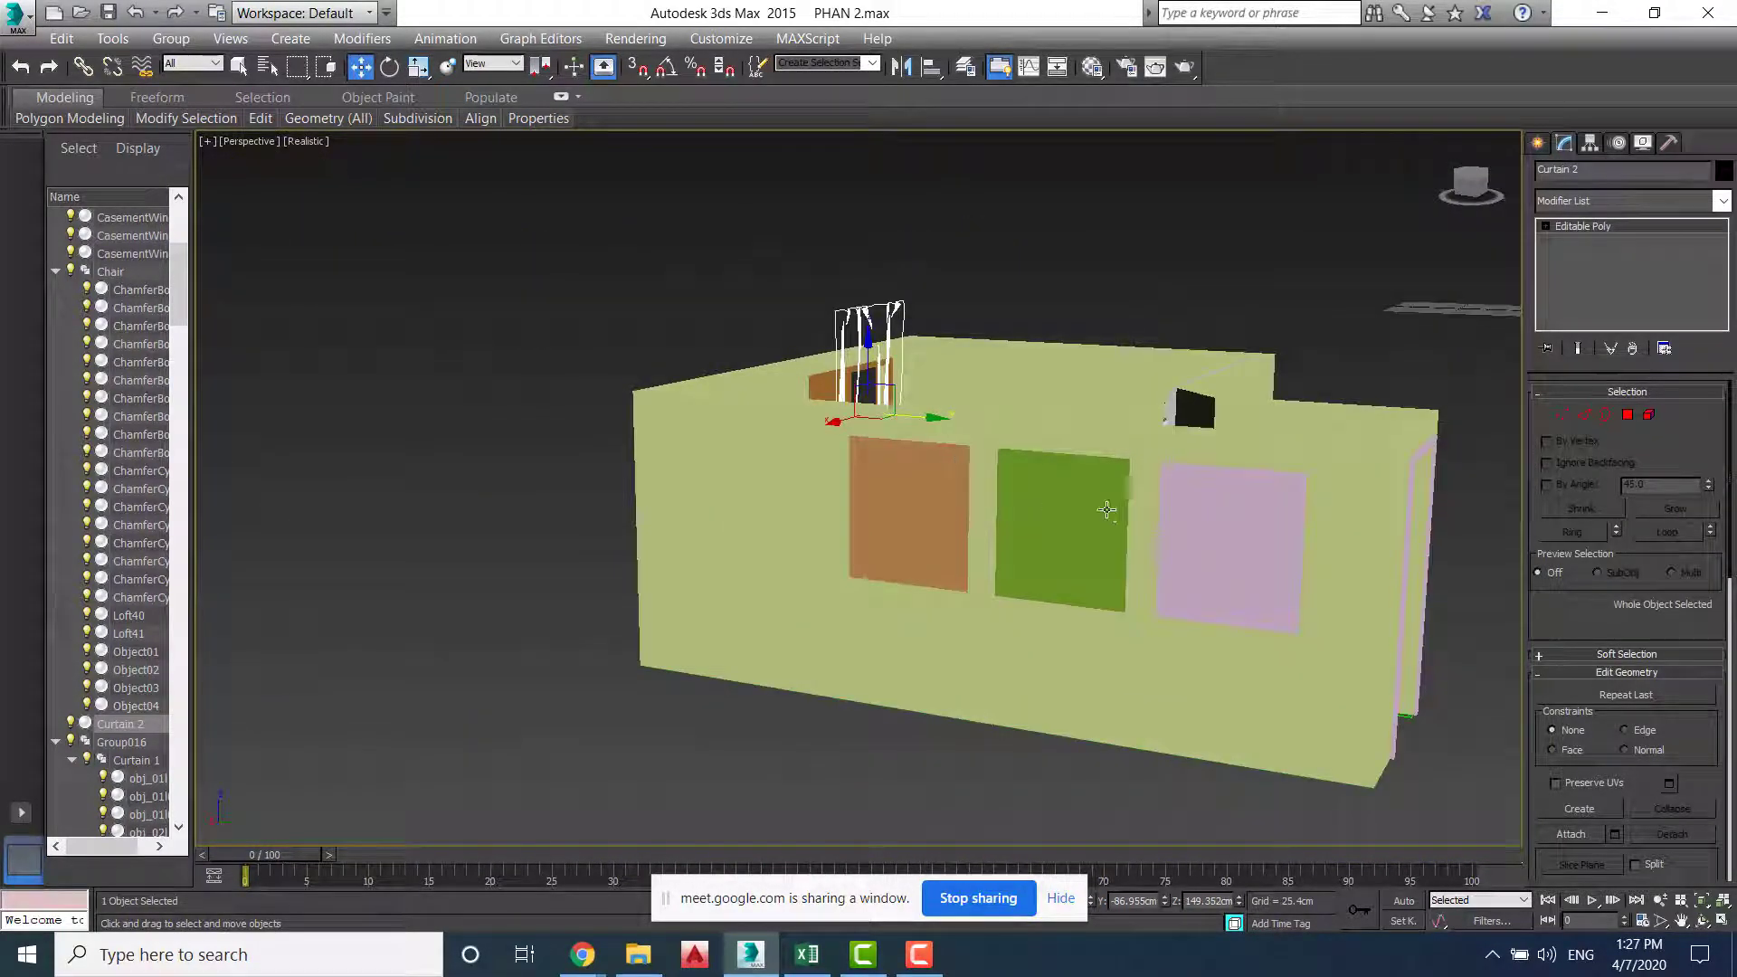
middle_click_drag(1105, 508, 1068, 485, "alt")
left_click(1071, 482)
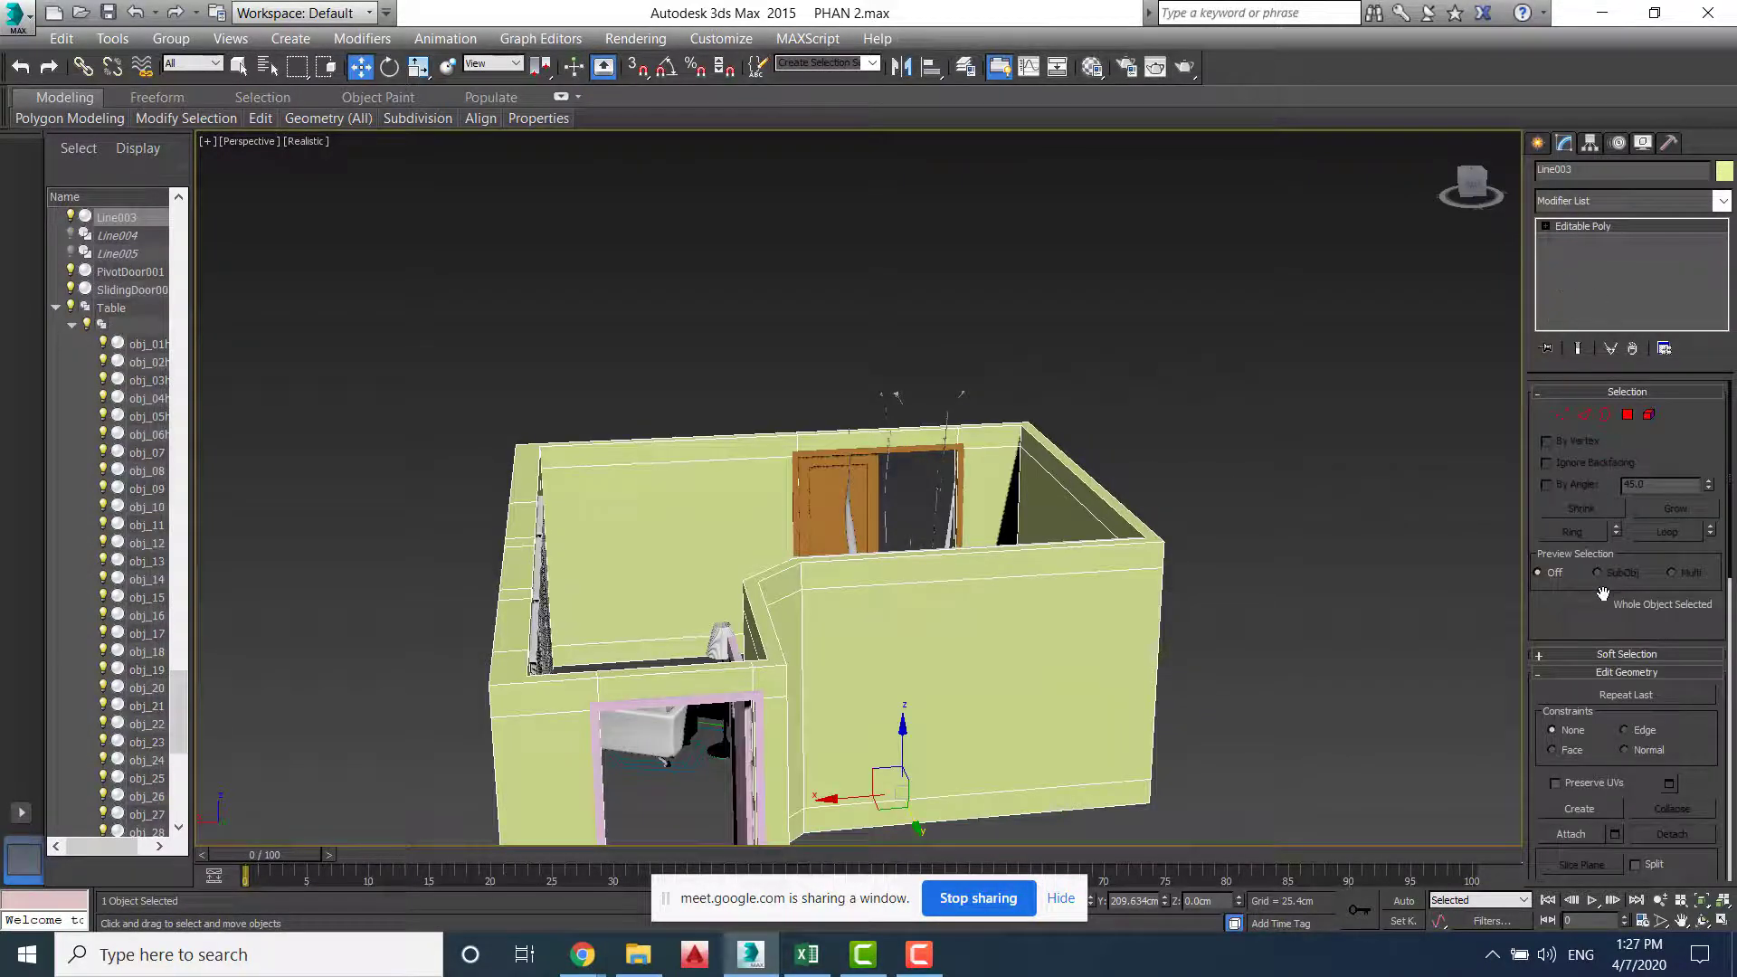
left_click(1627, 416)
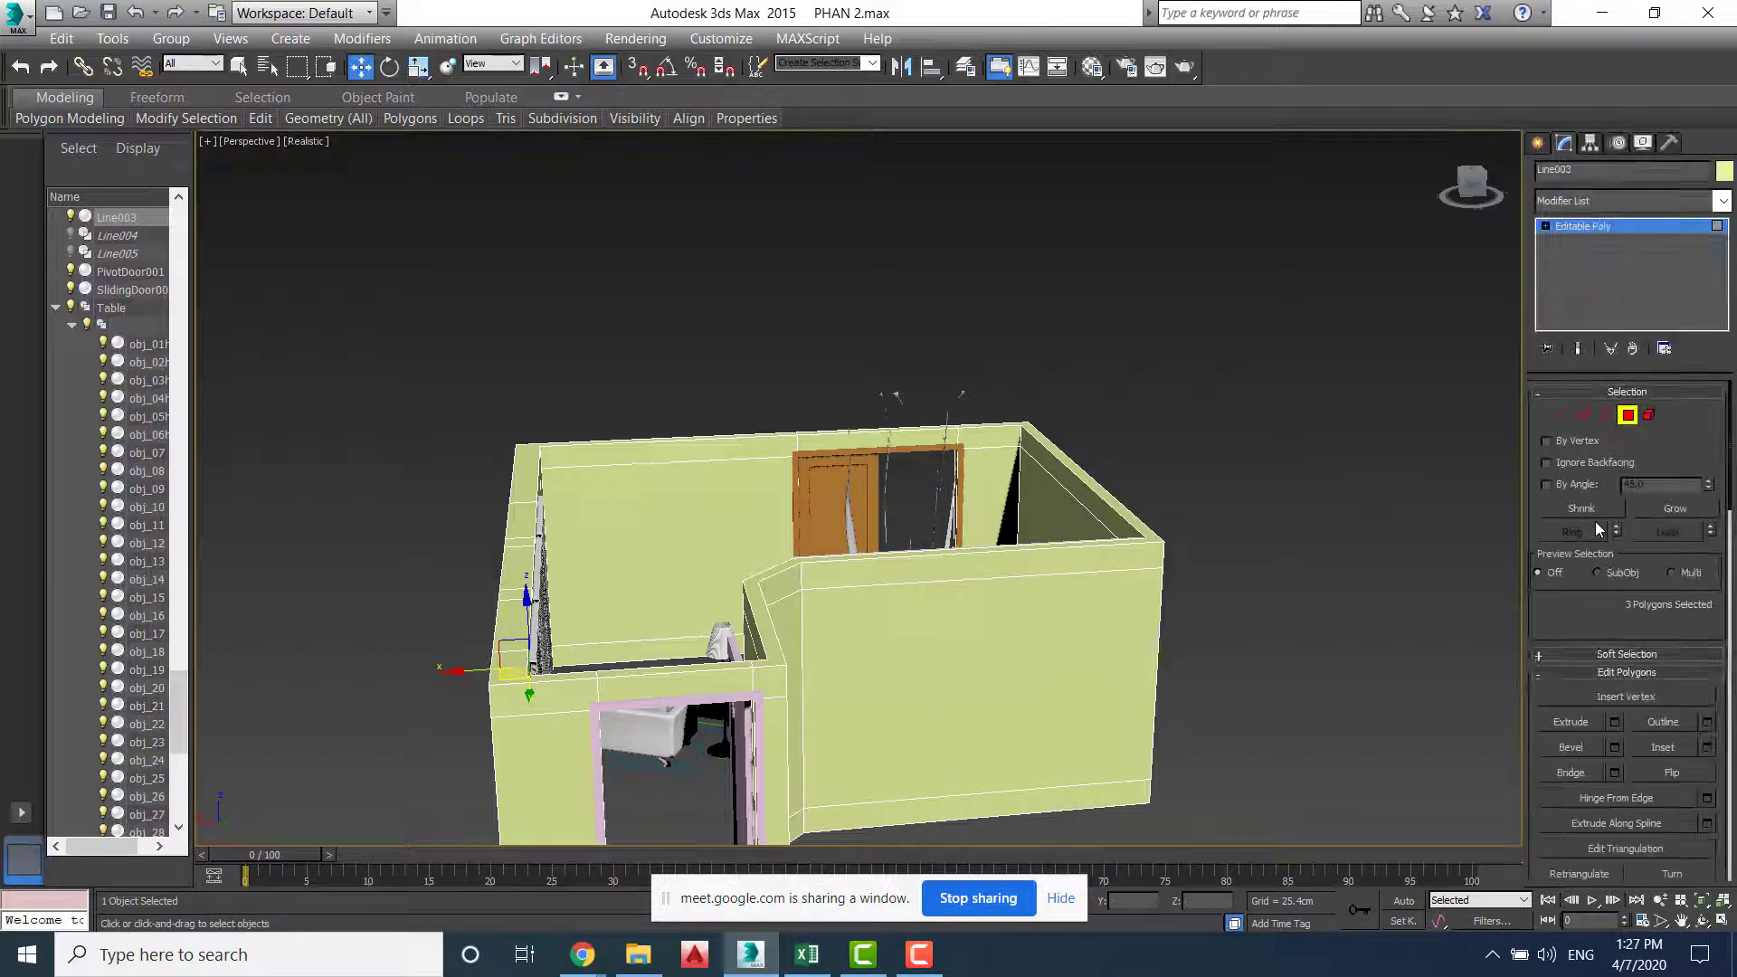
mouse_move(1152, 554)
middle_mouse_down("alt")
mouse_move(1145, 568)
mouse_move(1163, 556)
middle_mouse_up("alt")
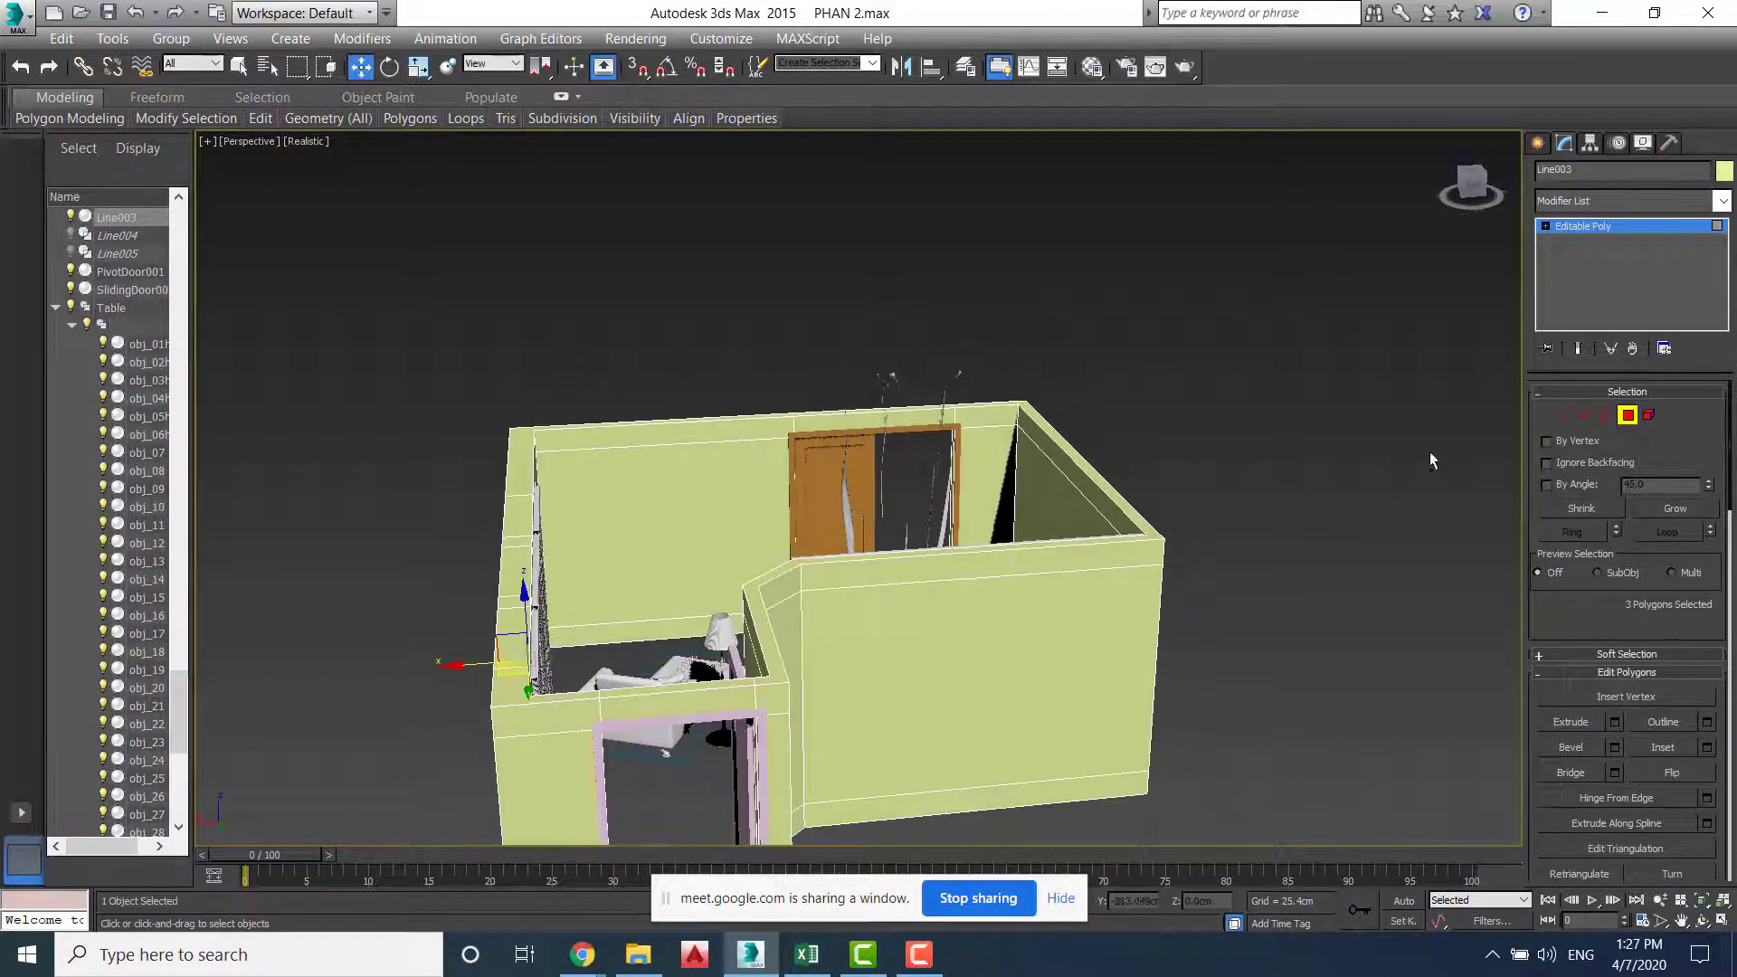
left_click(1628, 415)
left_click(1186, 367)
Try to shorten Curtain 2 by scaling it non-uniformly to about 59% along the Z axis
middle_click_drag(1090, 438, 907, 528, "alt")
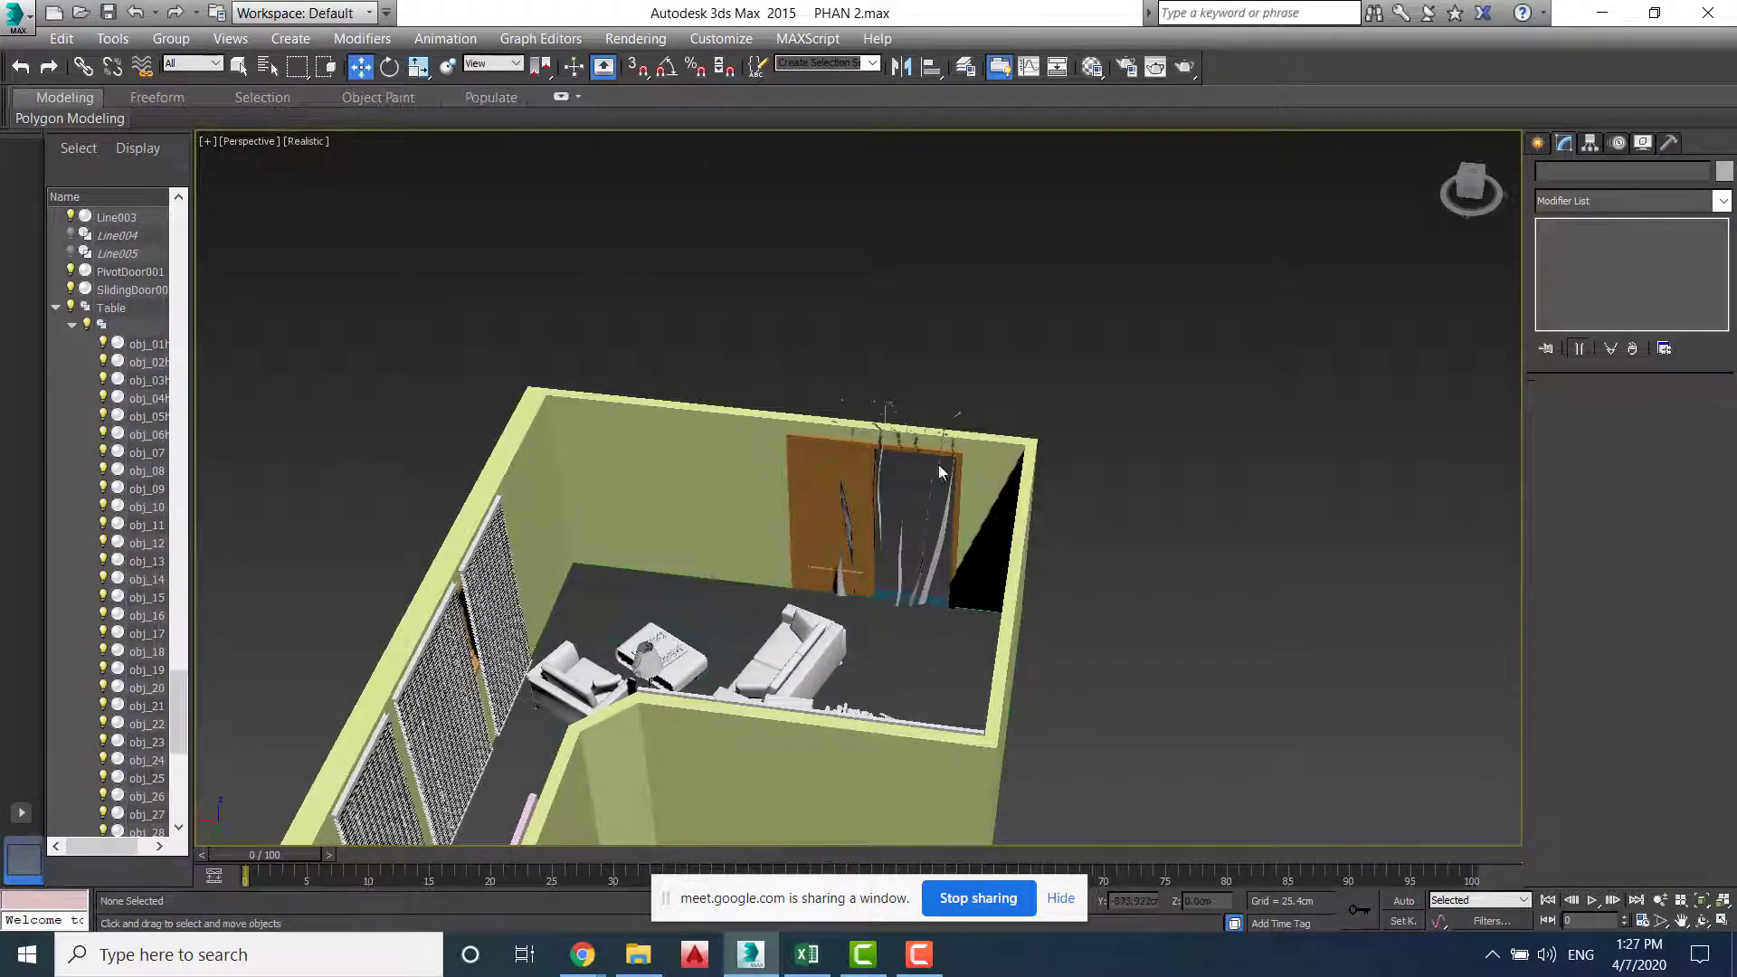
left_click(932, 527)
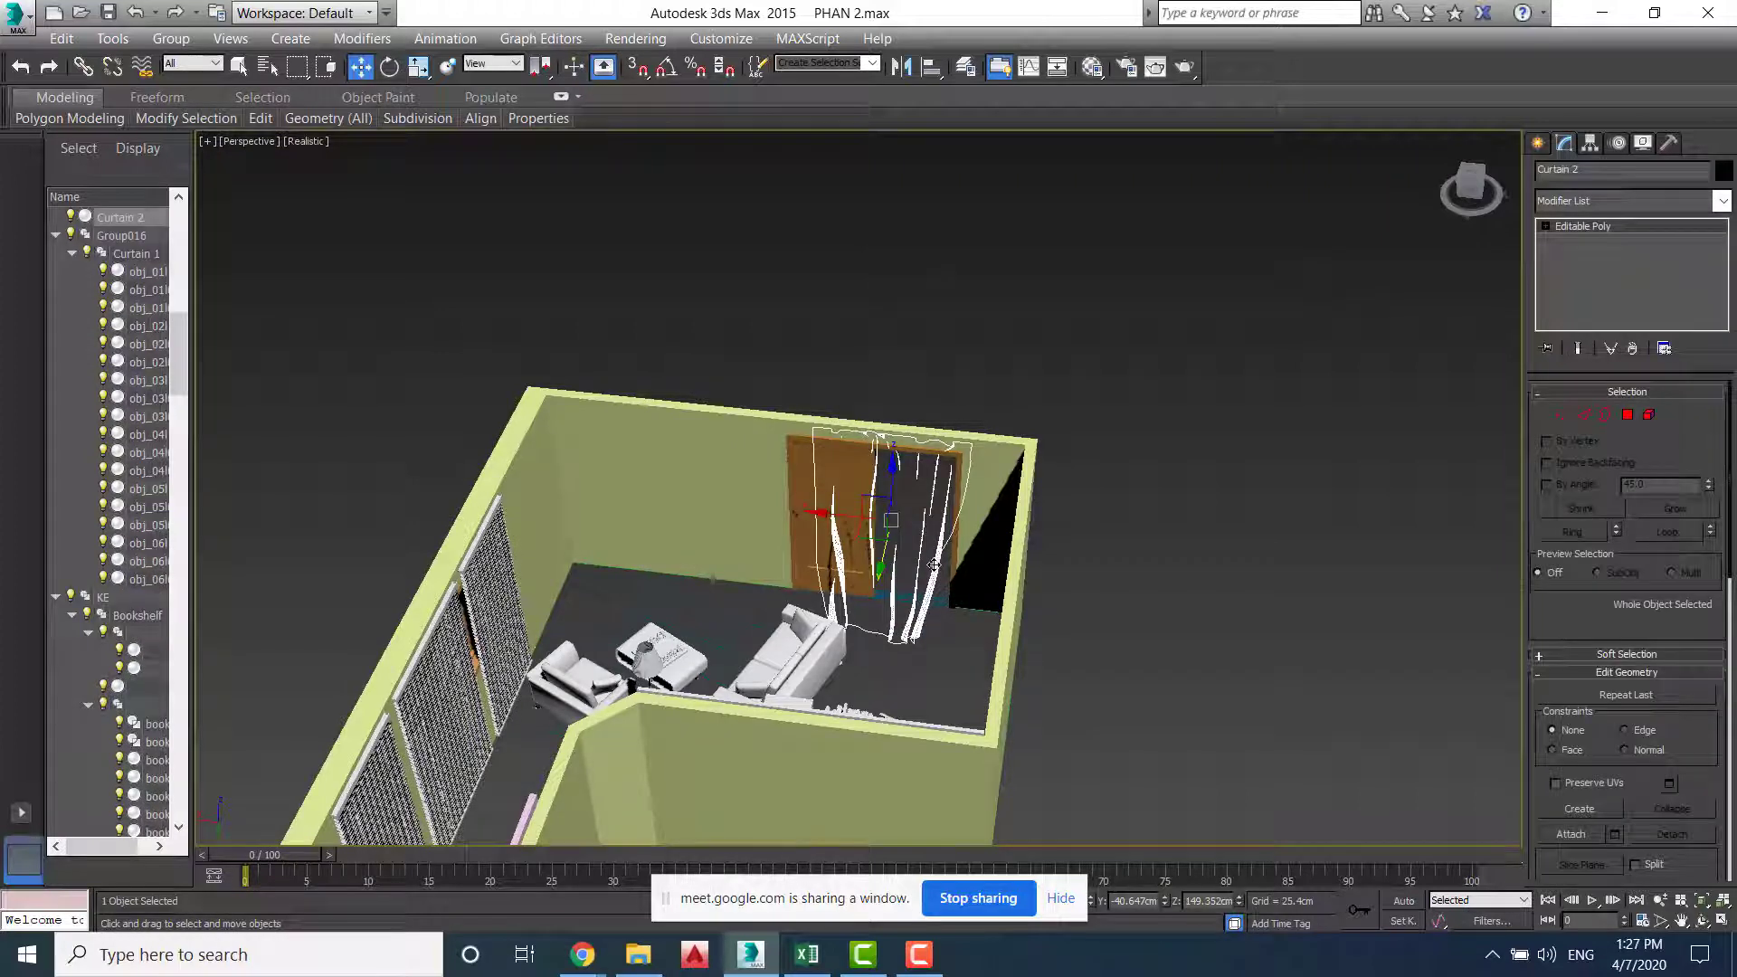
left_click_drag(934, 565, 941, 532)
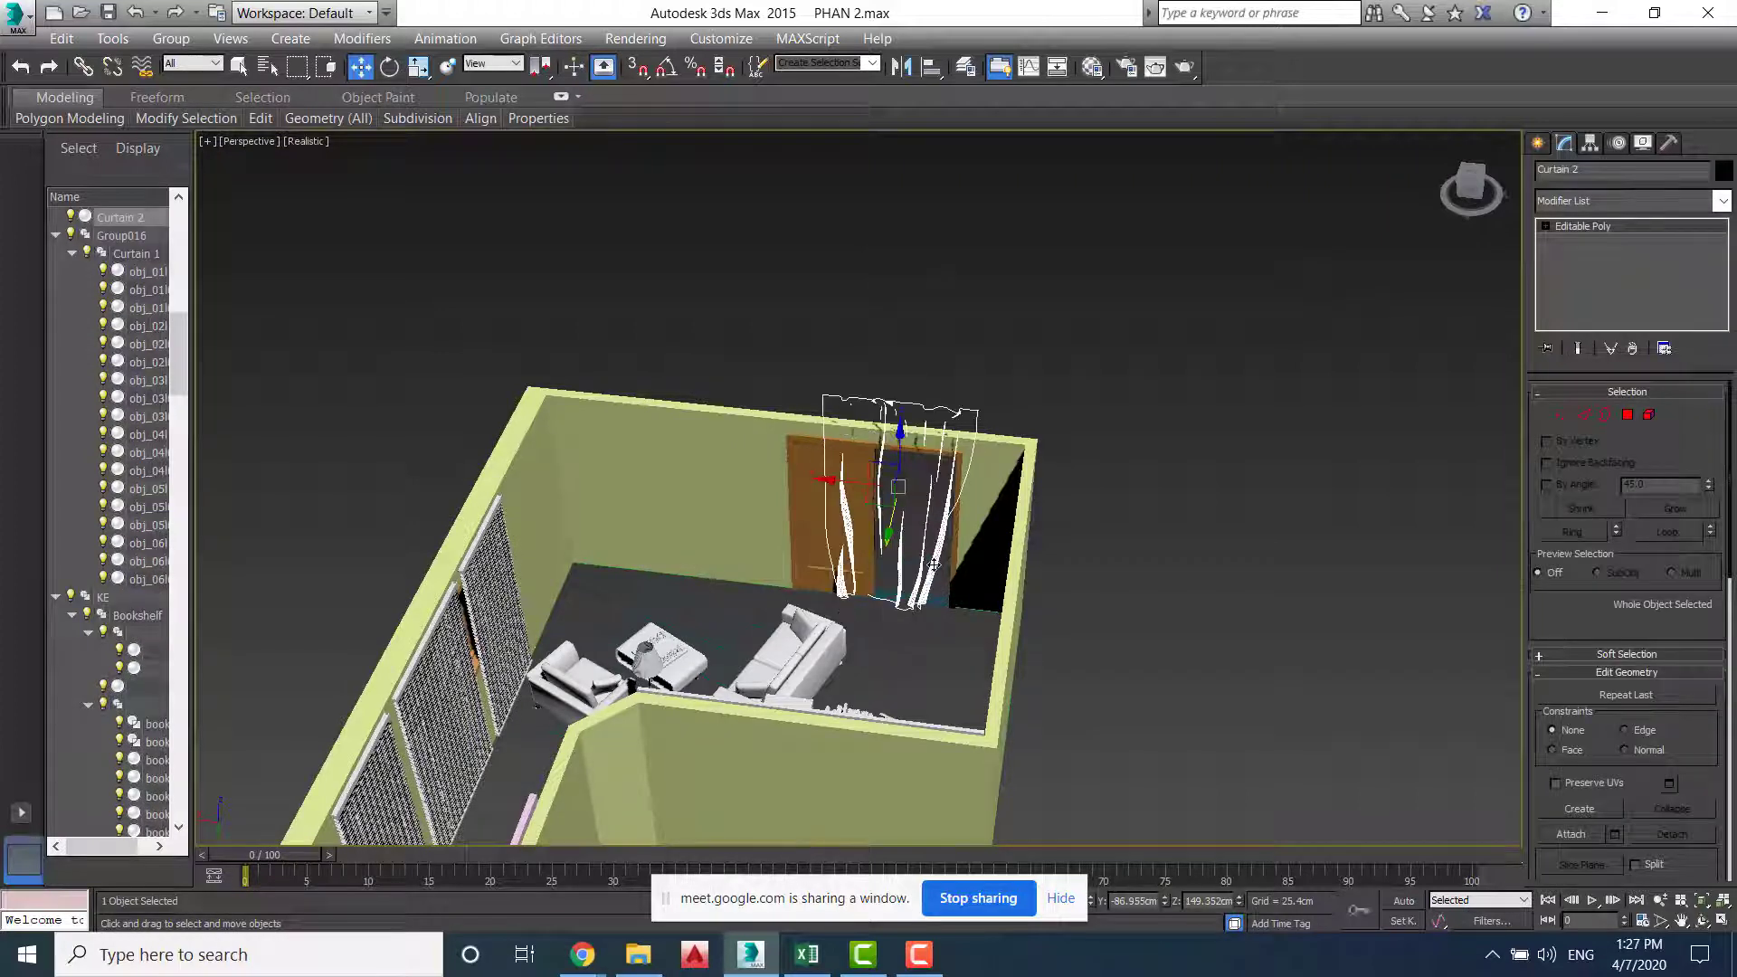
left_click(415, 67)
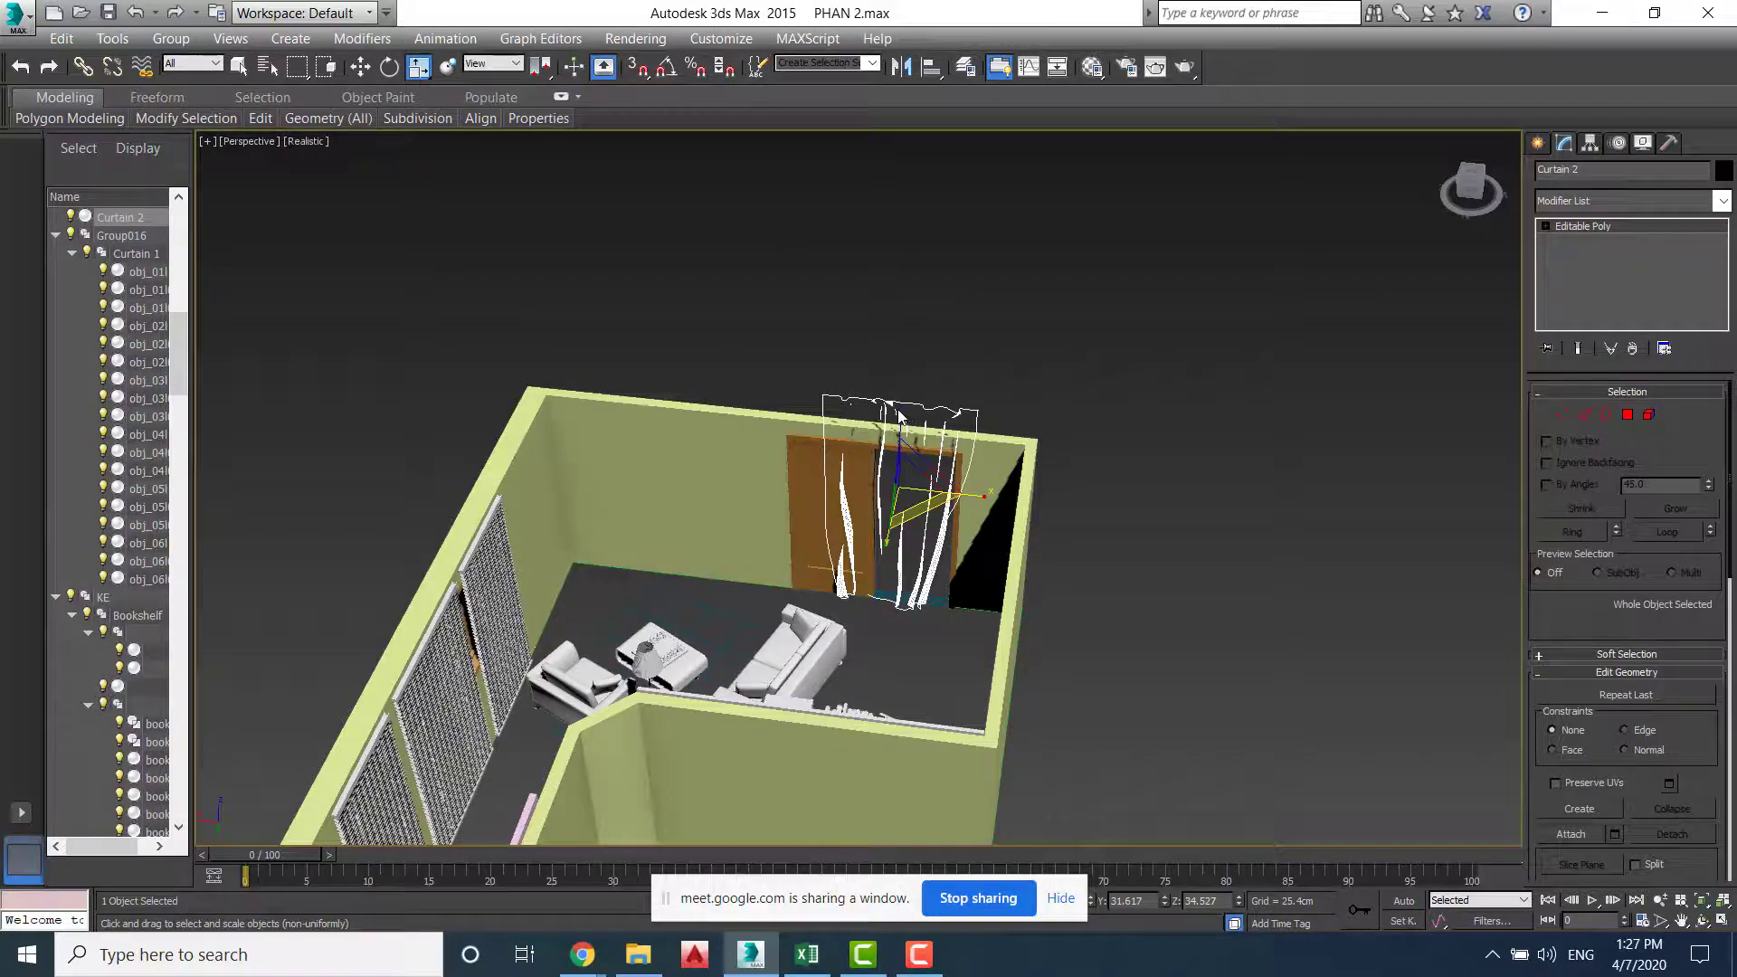
middle_click_drag(900, 413, 961, 477, "alt")
scroll(968, 430, "up", 5)
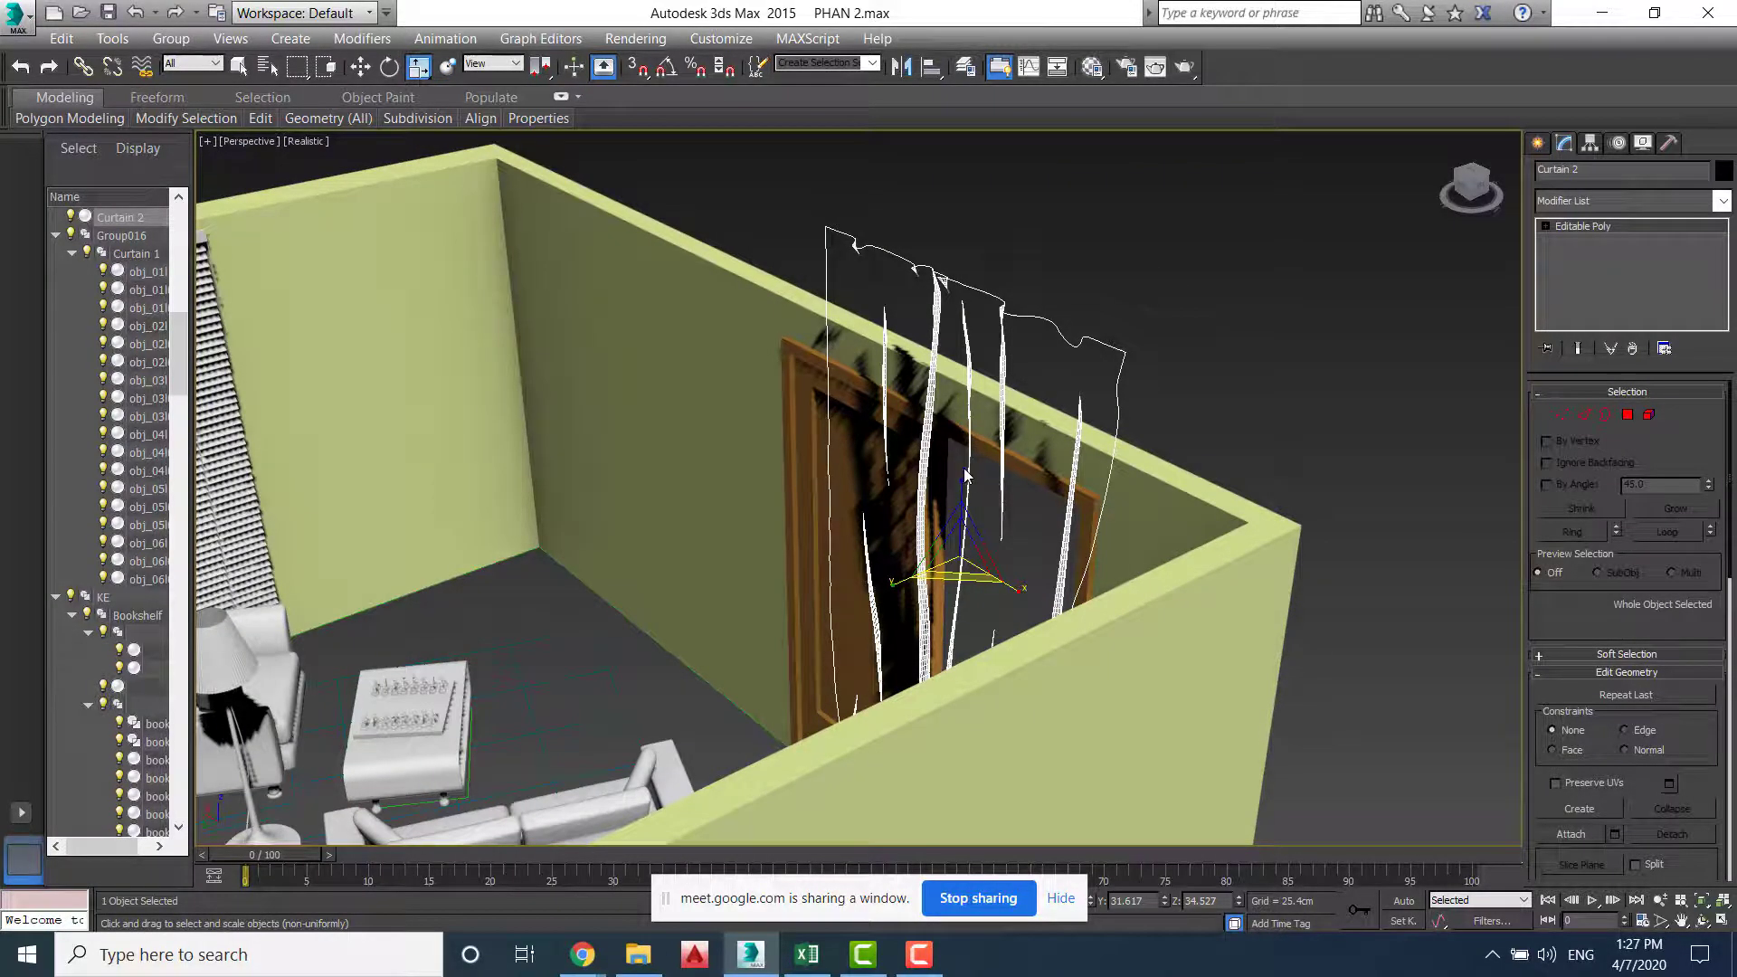
left_click_drag(962, 476, 962, 513)
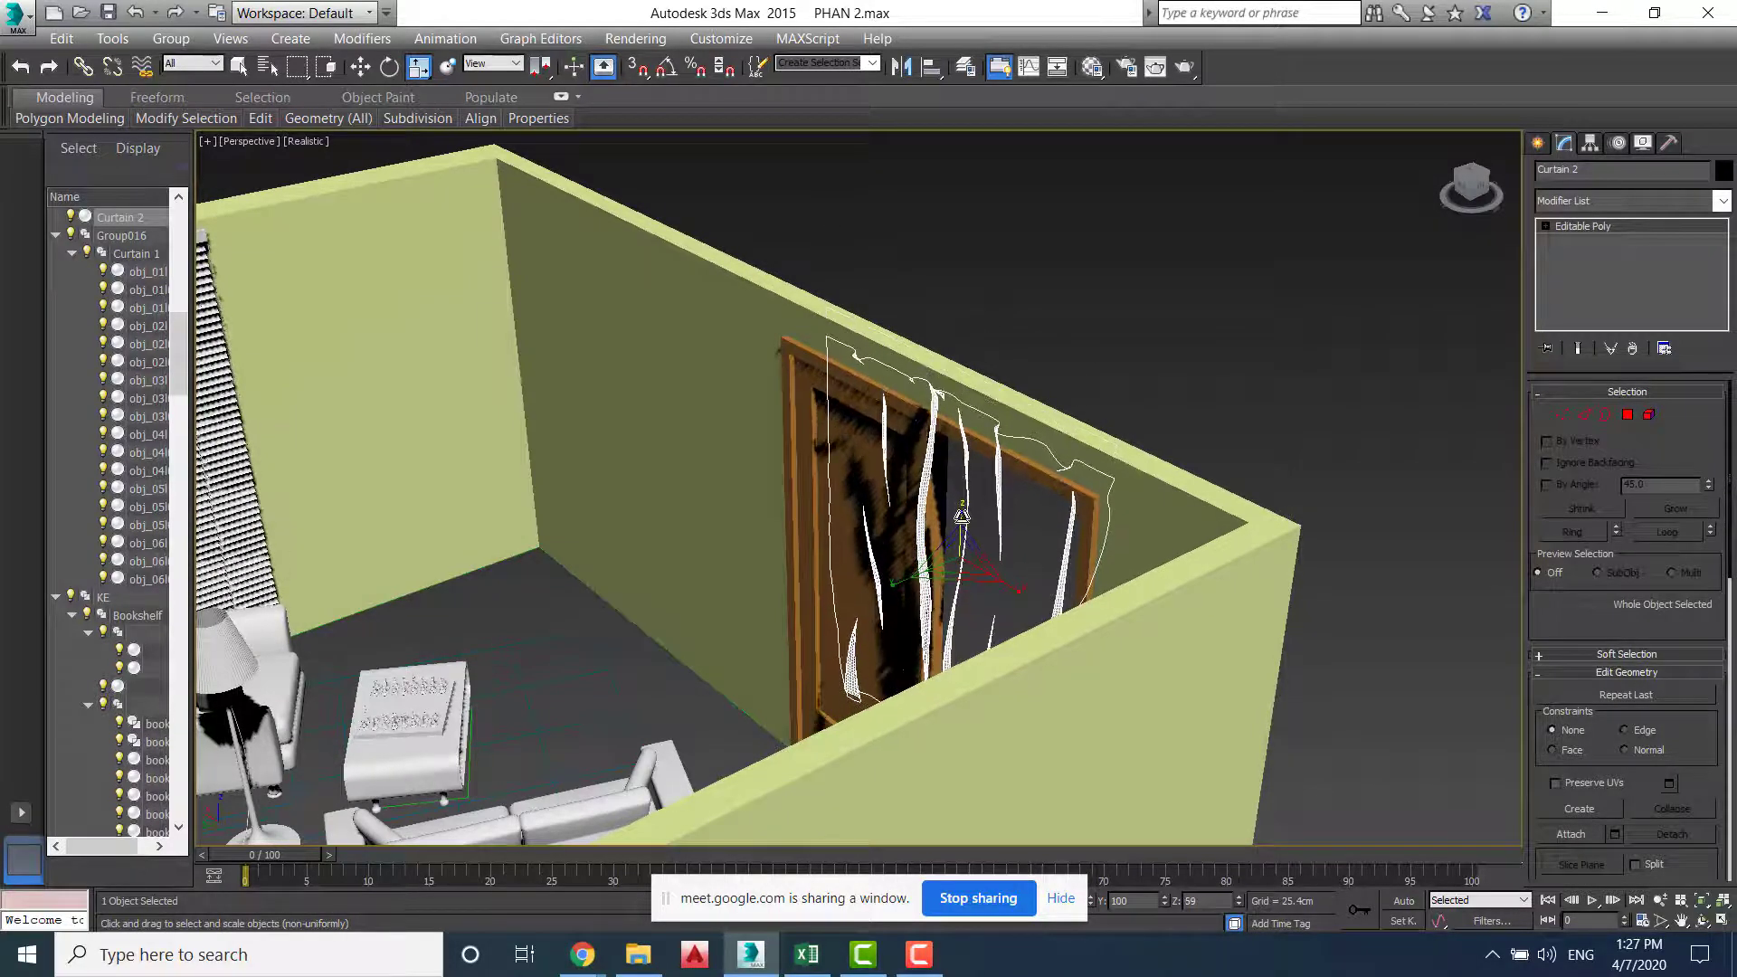
scroll(1012, 555, "up", 2)
middle_click_drag(1012, 554, 1032, 559, "alt")
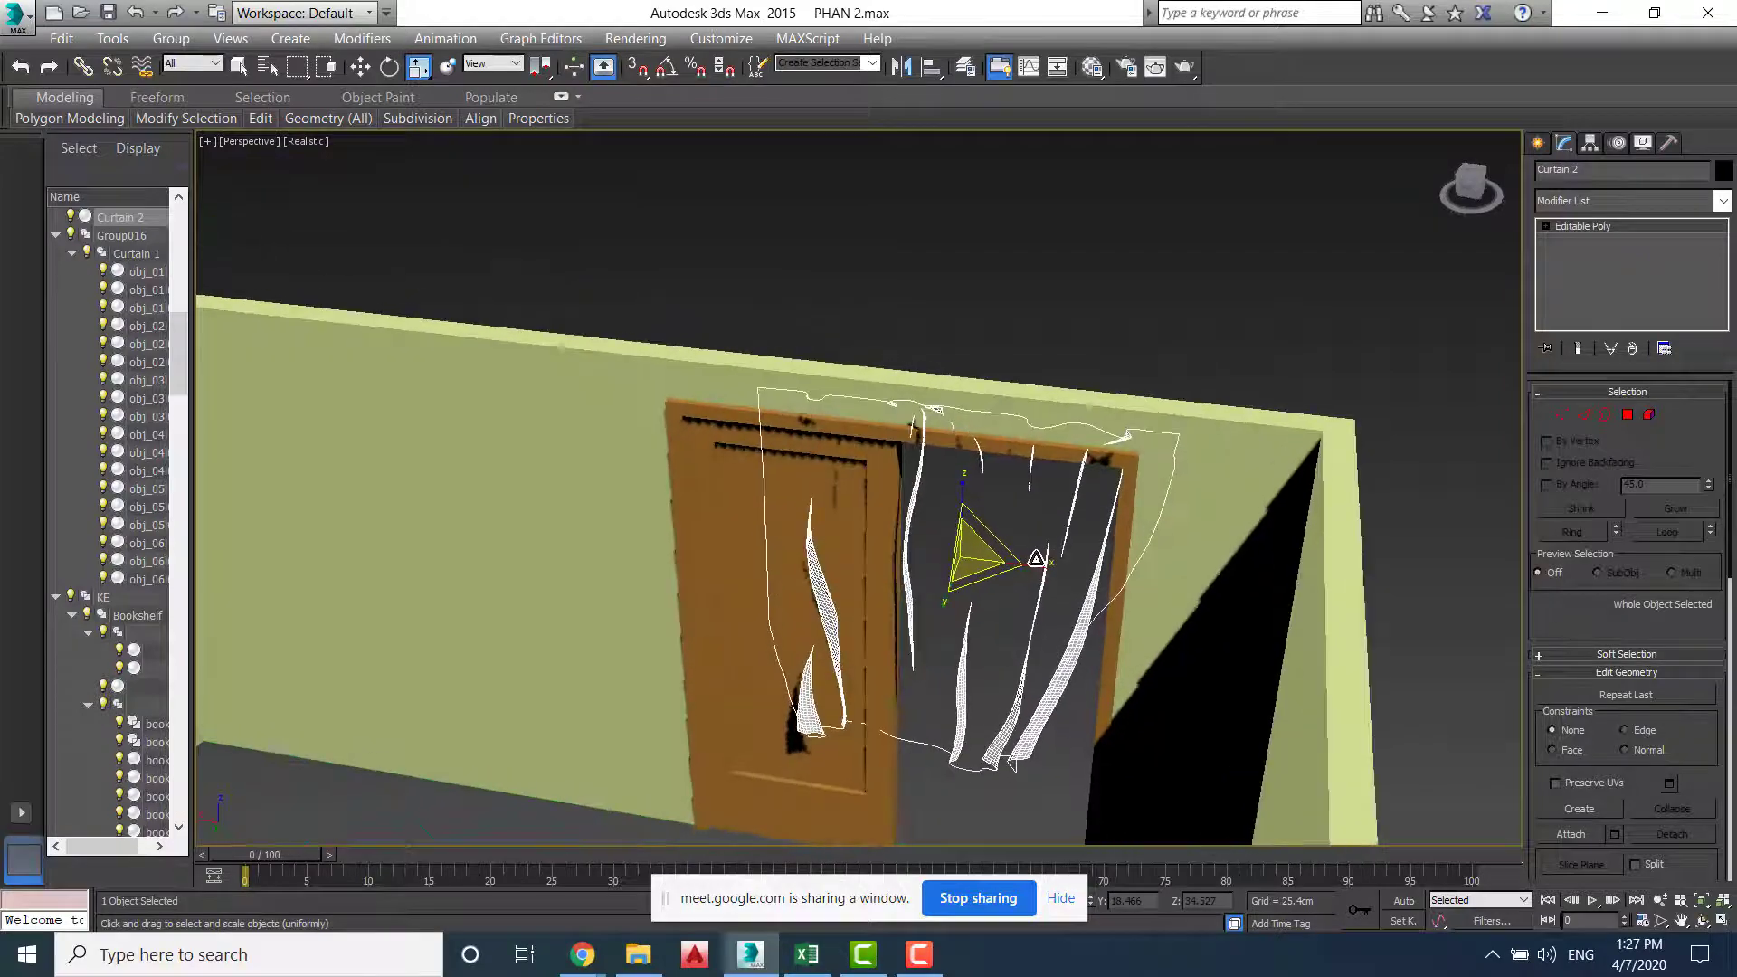
scroll(1037, 559, "down", 3)
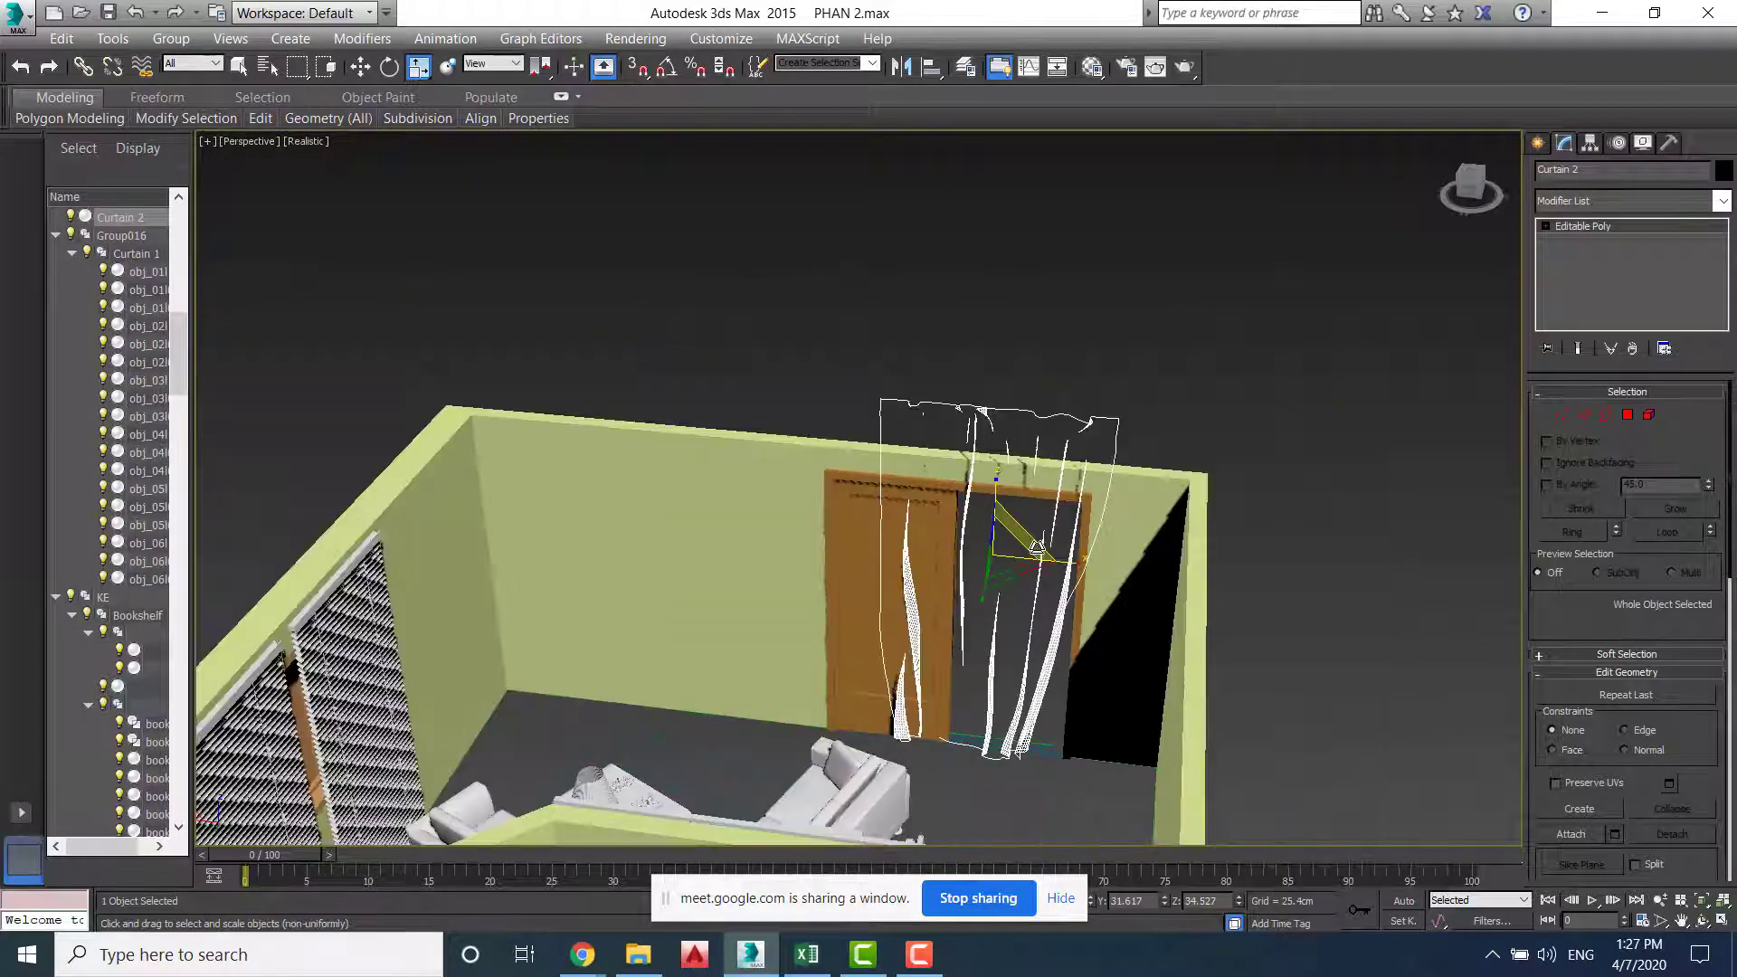
In the maximized Front view, use Select and Squash to make Curtain 2 shorter and wider
key("alt+w")
right_click(1050, 444)
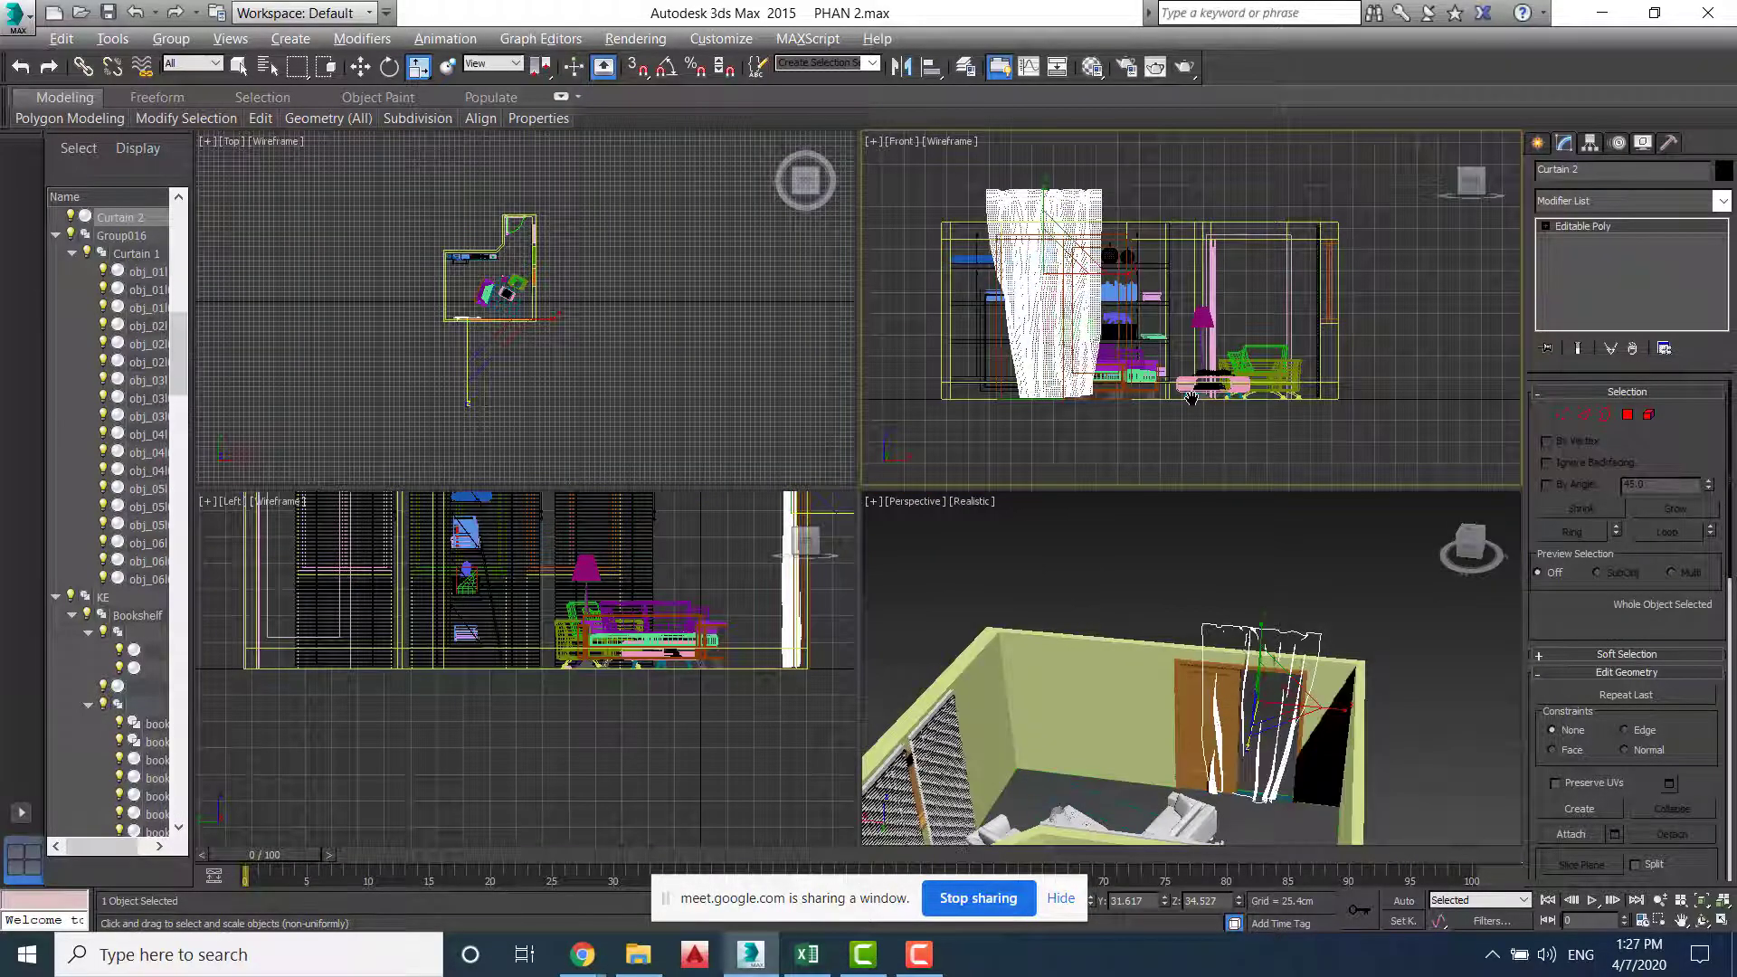
key("alt+w")
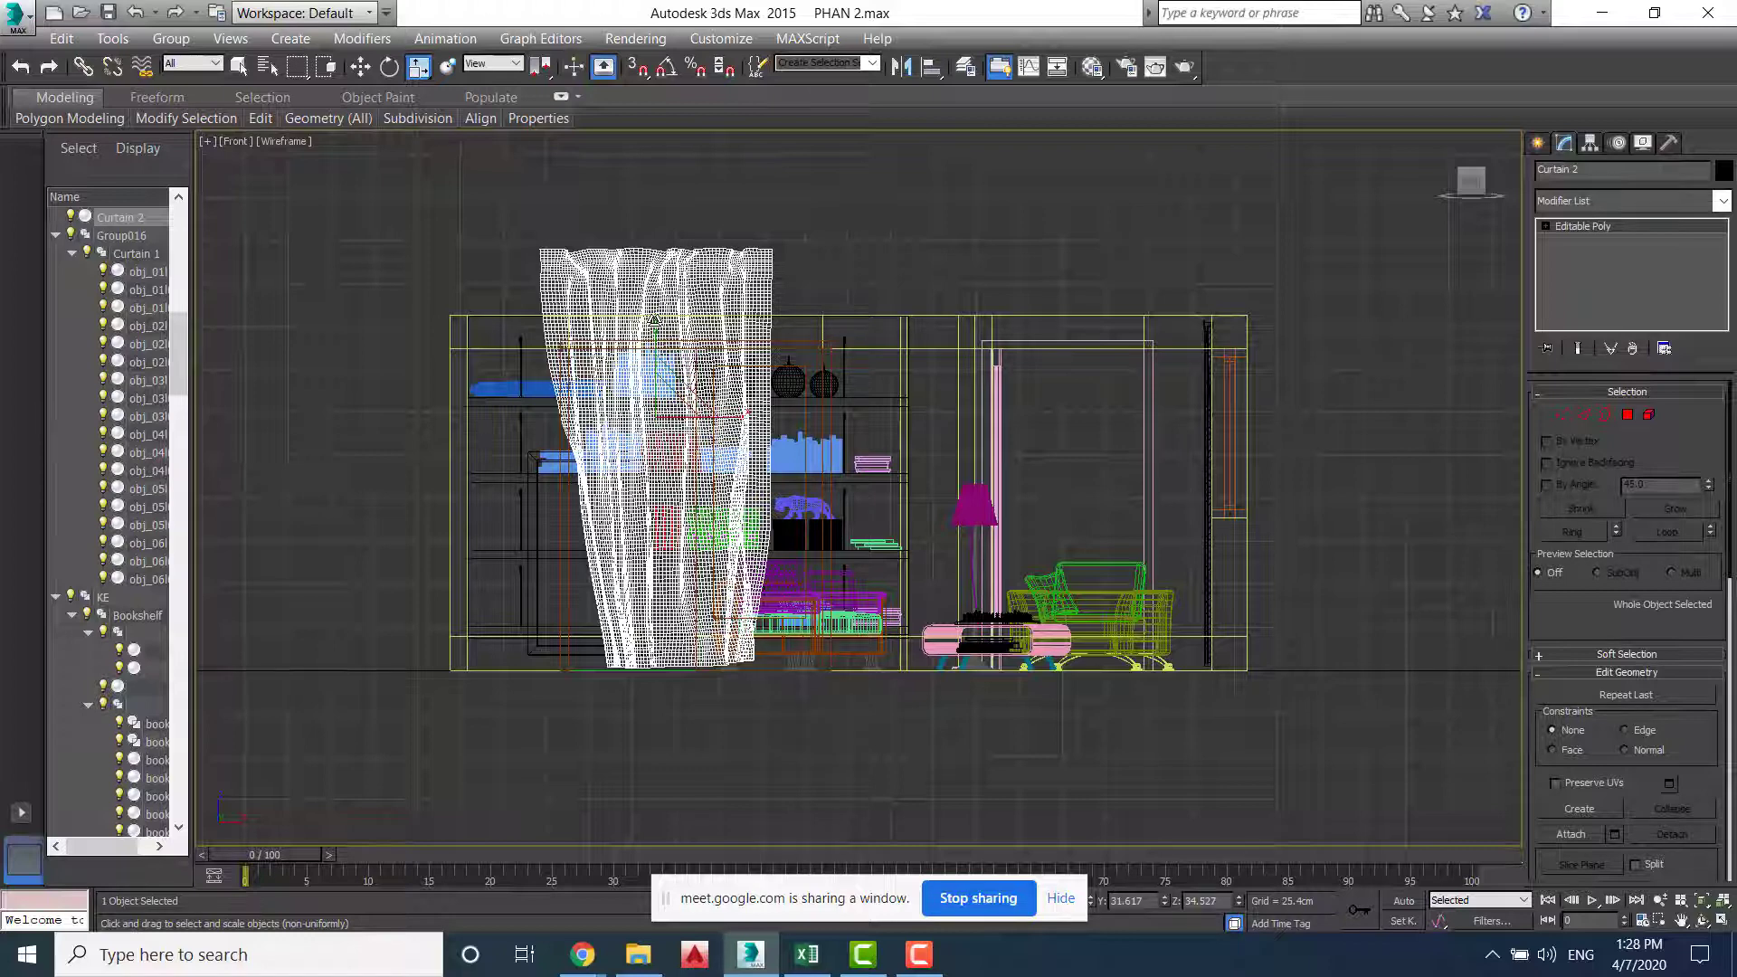
left_click(412, 63)
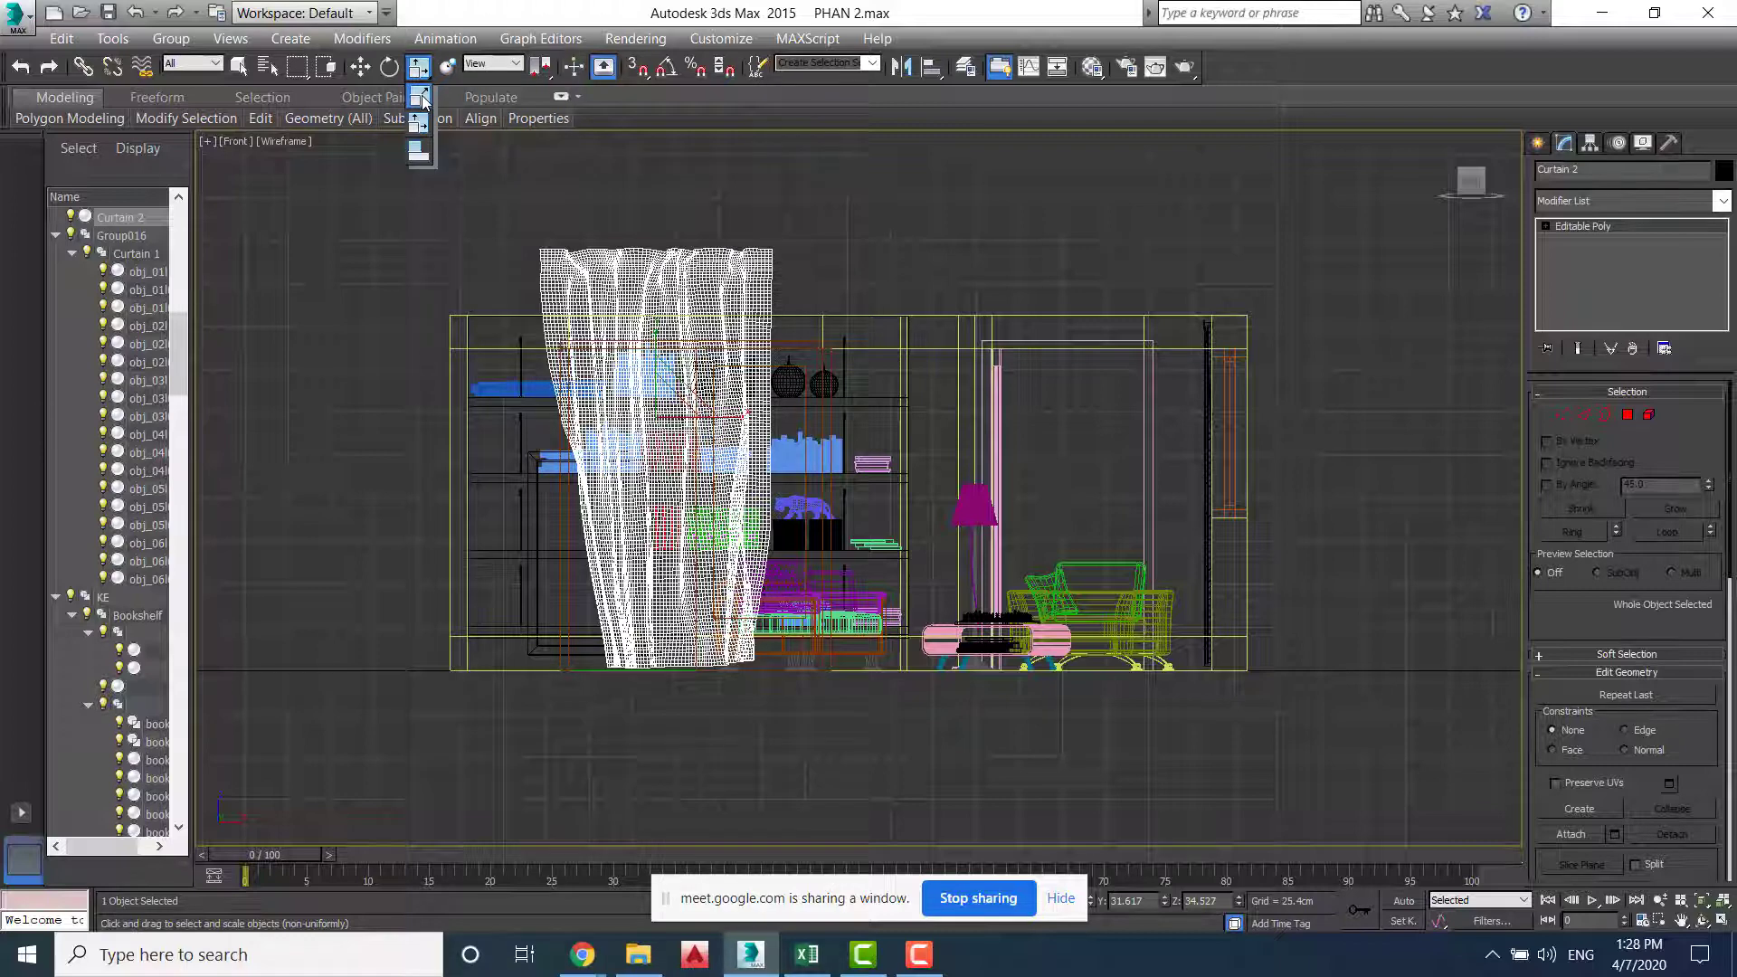
left_click_drag(422, 110, 420, 150)
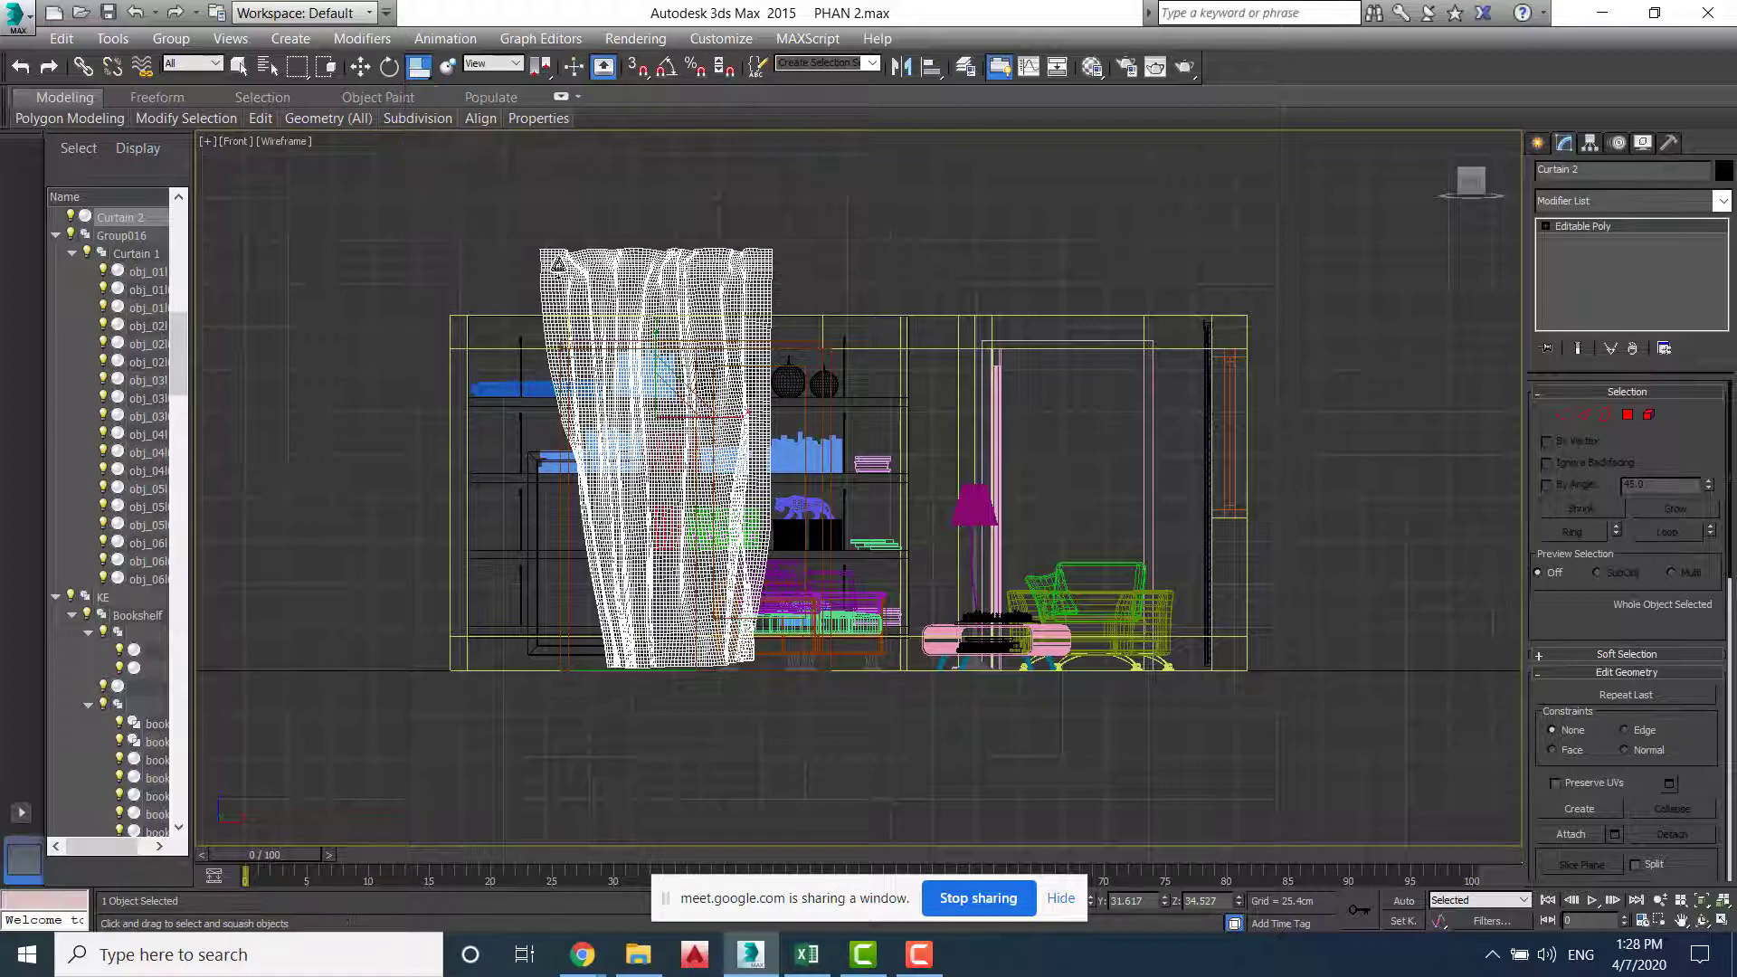
left_click_drag(656, 327, 657, 348)
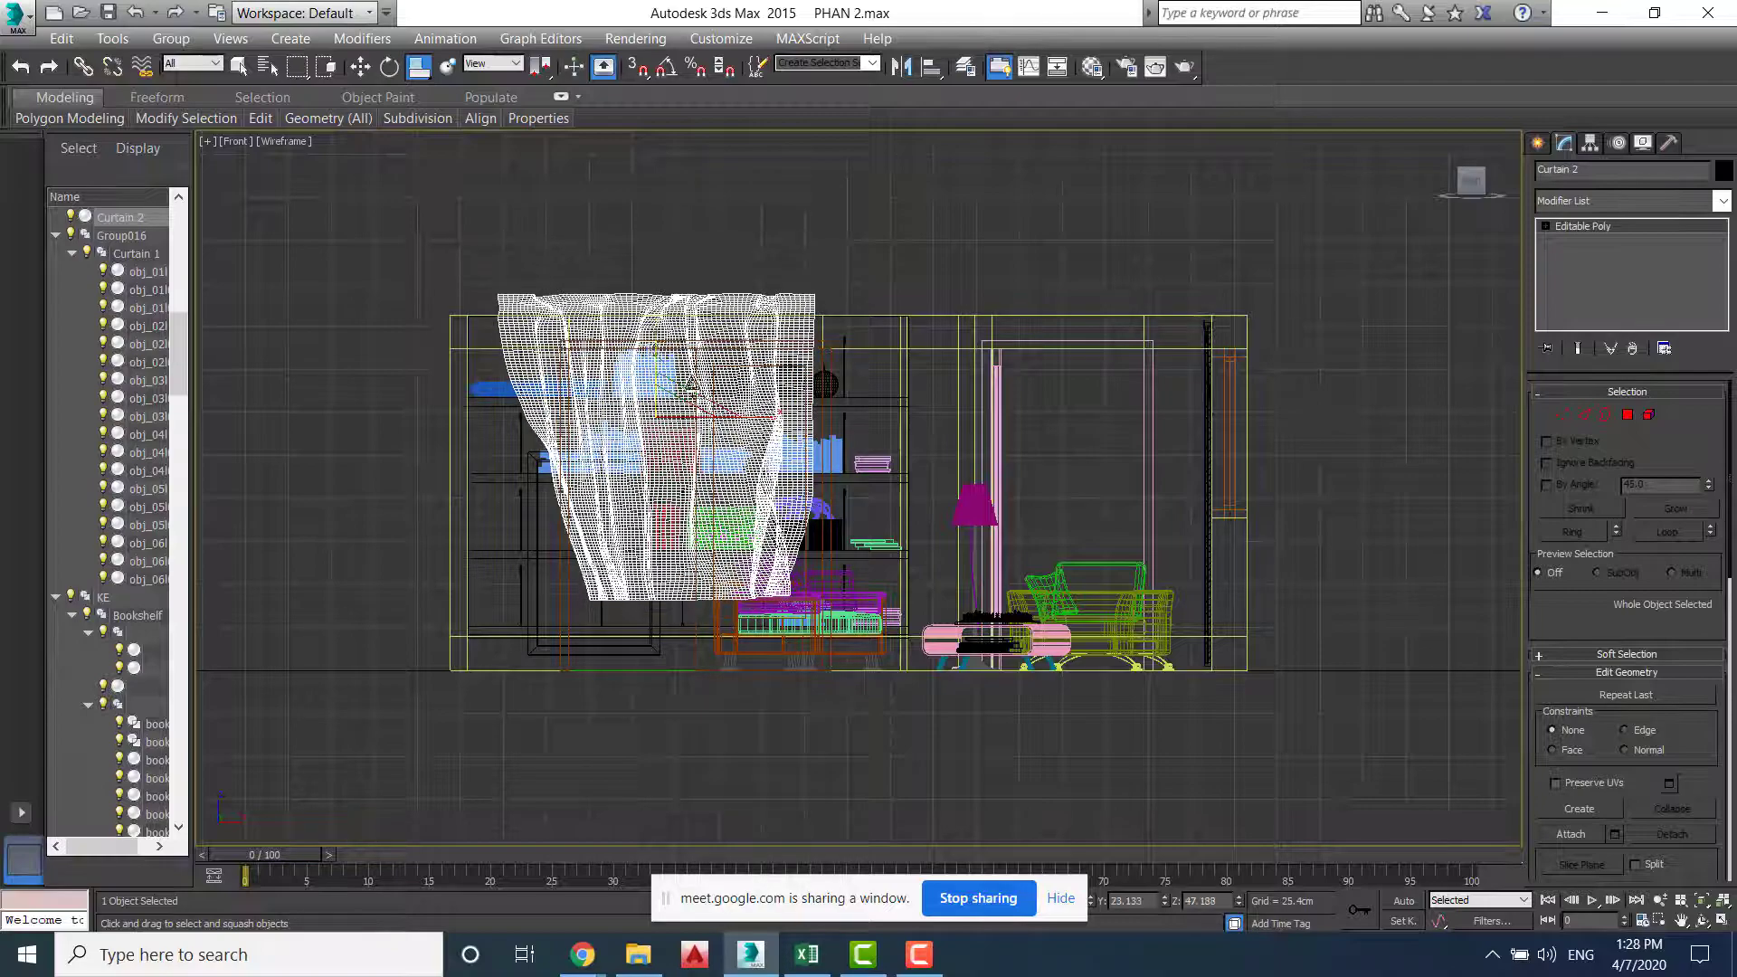
left_click_drag(737, 418, 730, 415)
key("alt+w")
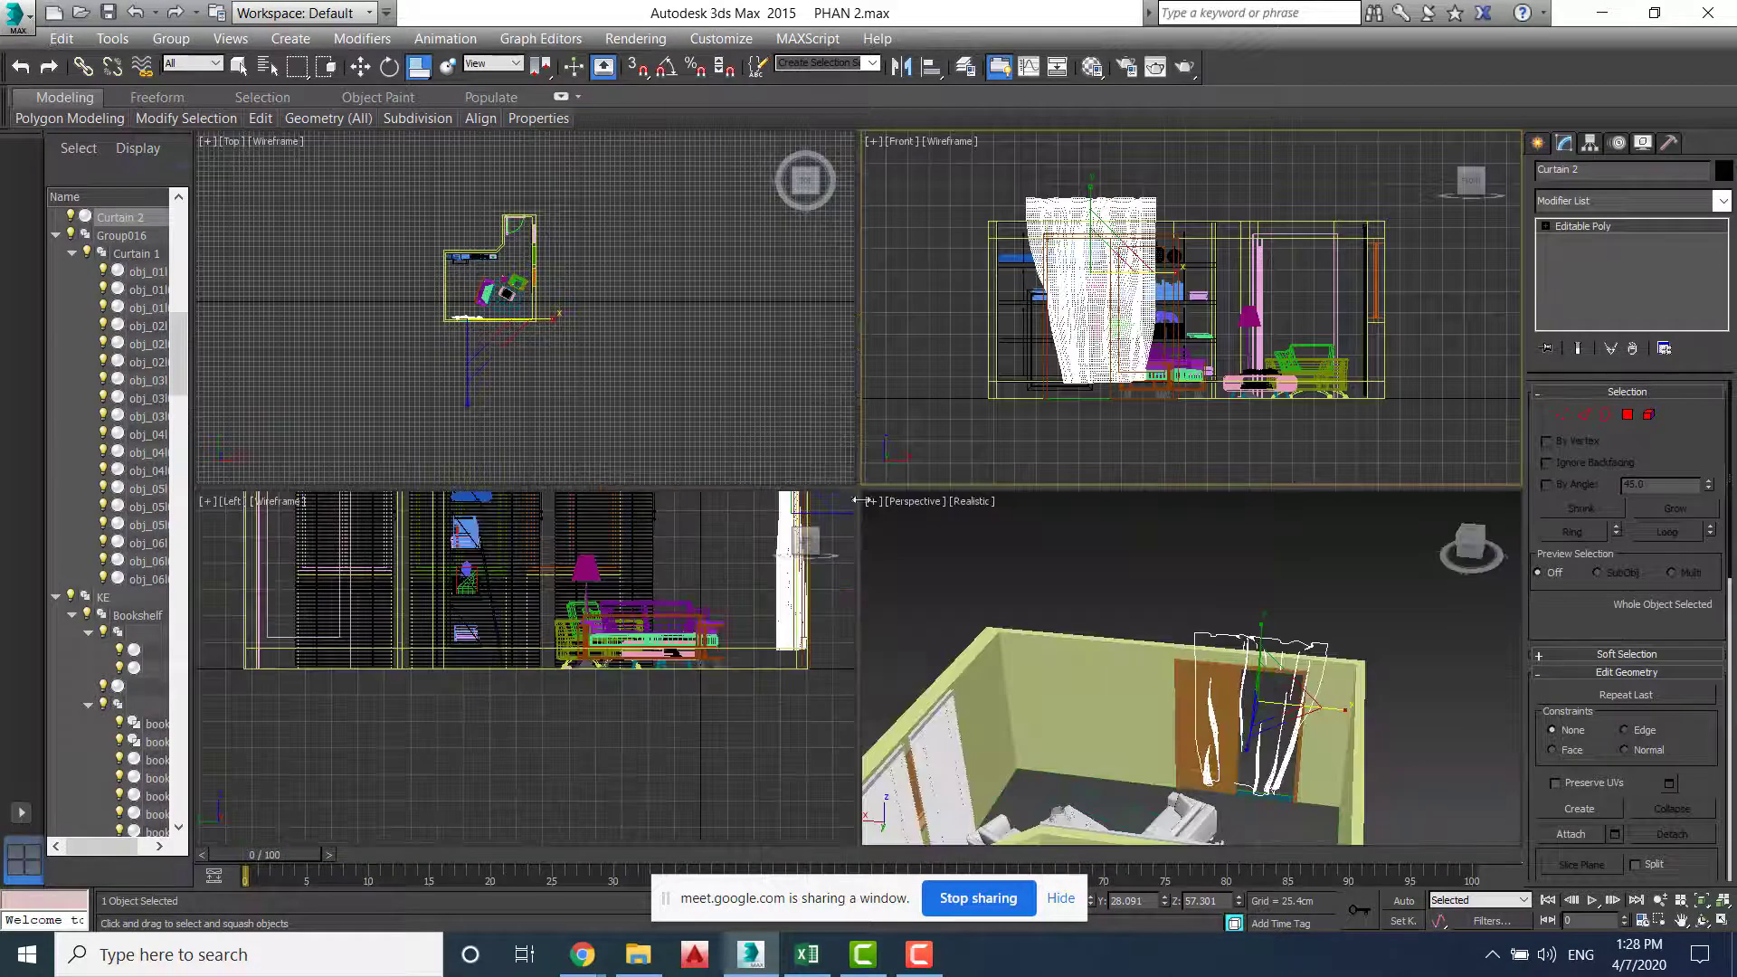
In the maximized Perspective view, lower Curtain 2 to about Z 124.3 cm and shift it along X to cover the sliding door
key("alt+w")
middle_click_drag(1045, 568, 979, 433, "alt")
left_click(360, 66)
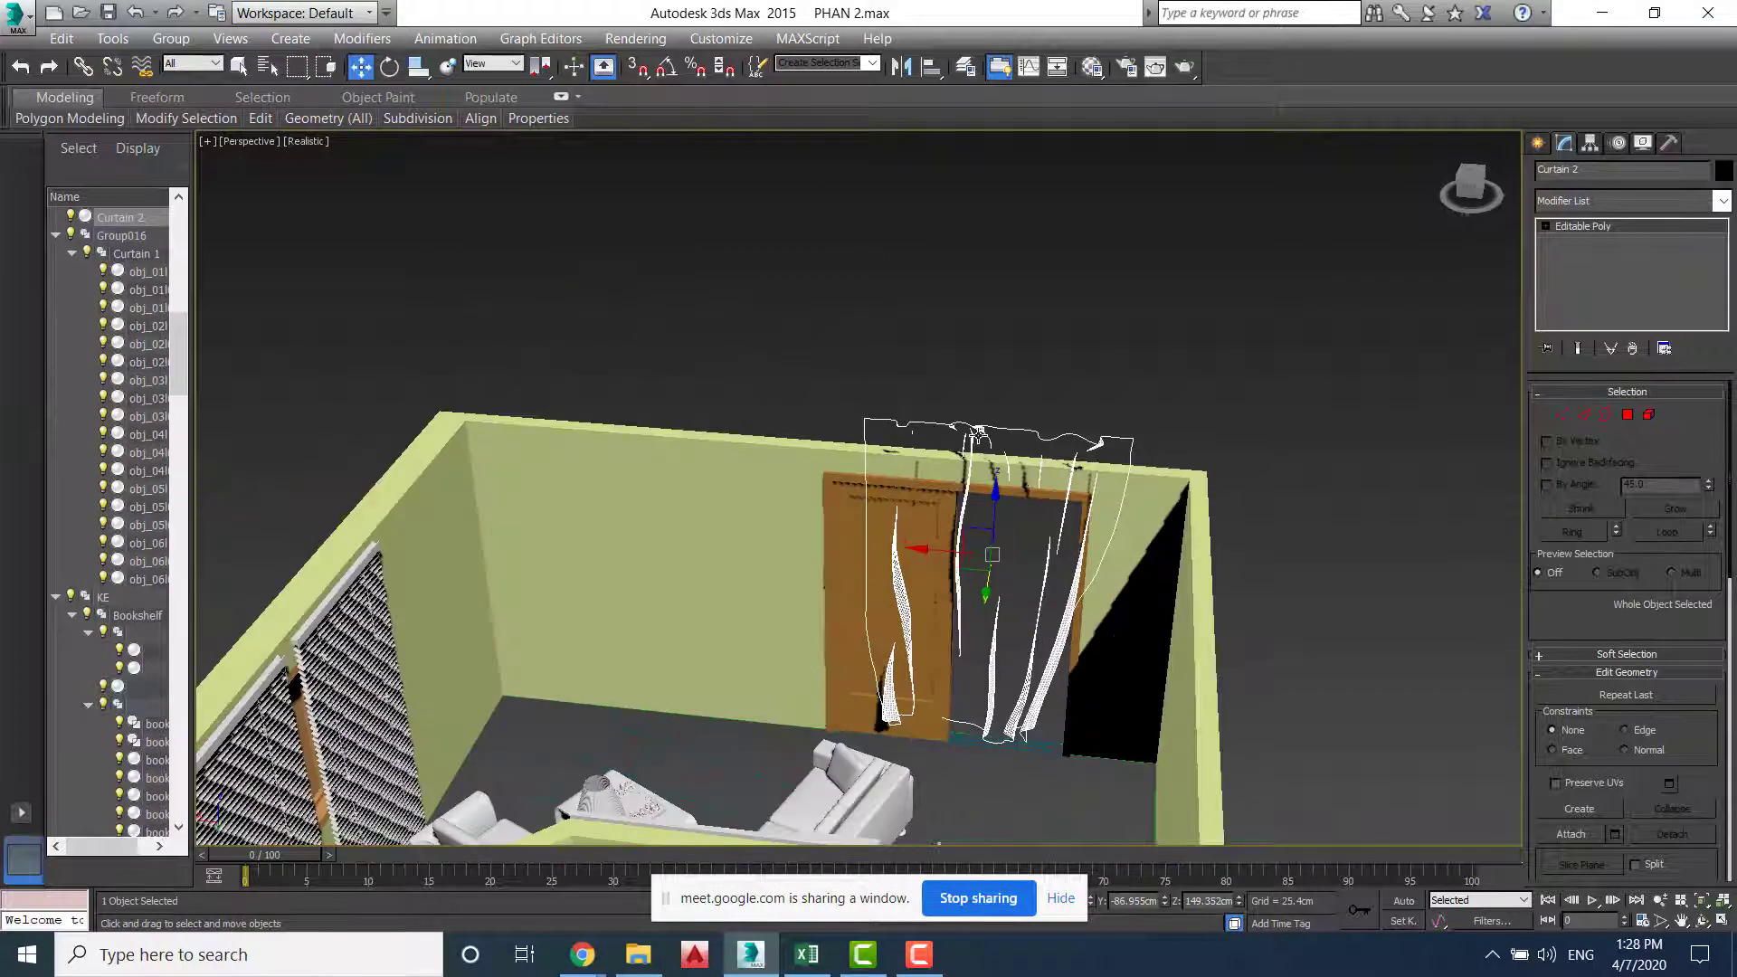
left_click_drag(996, 493, 998, 532)
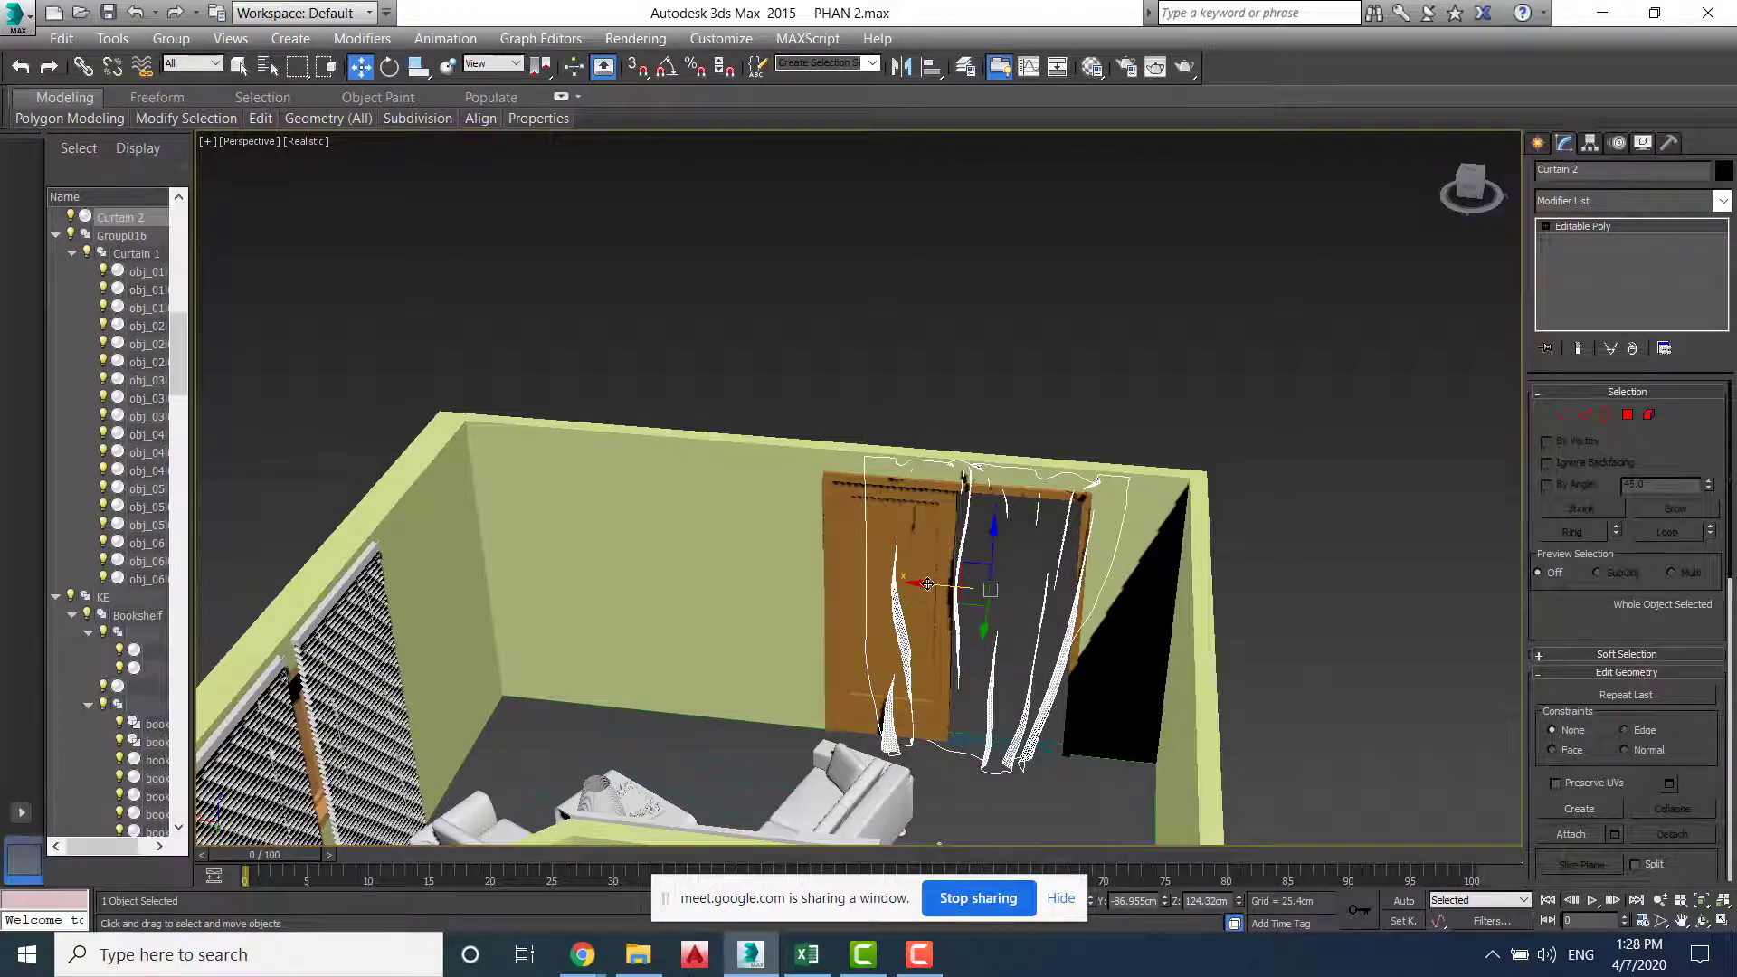
left_click_drag(928, 584, 902, 584)
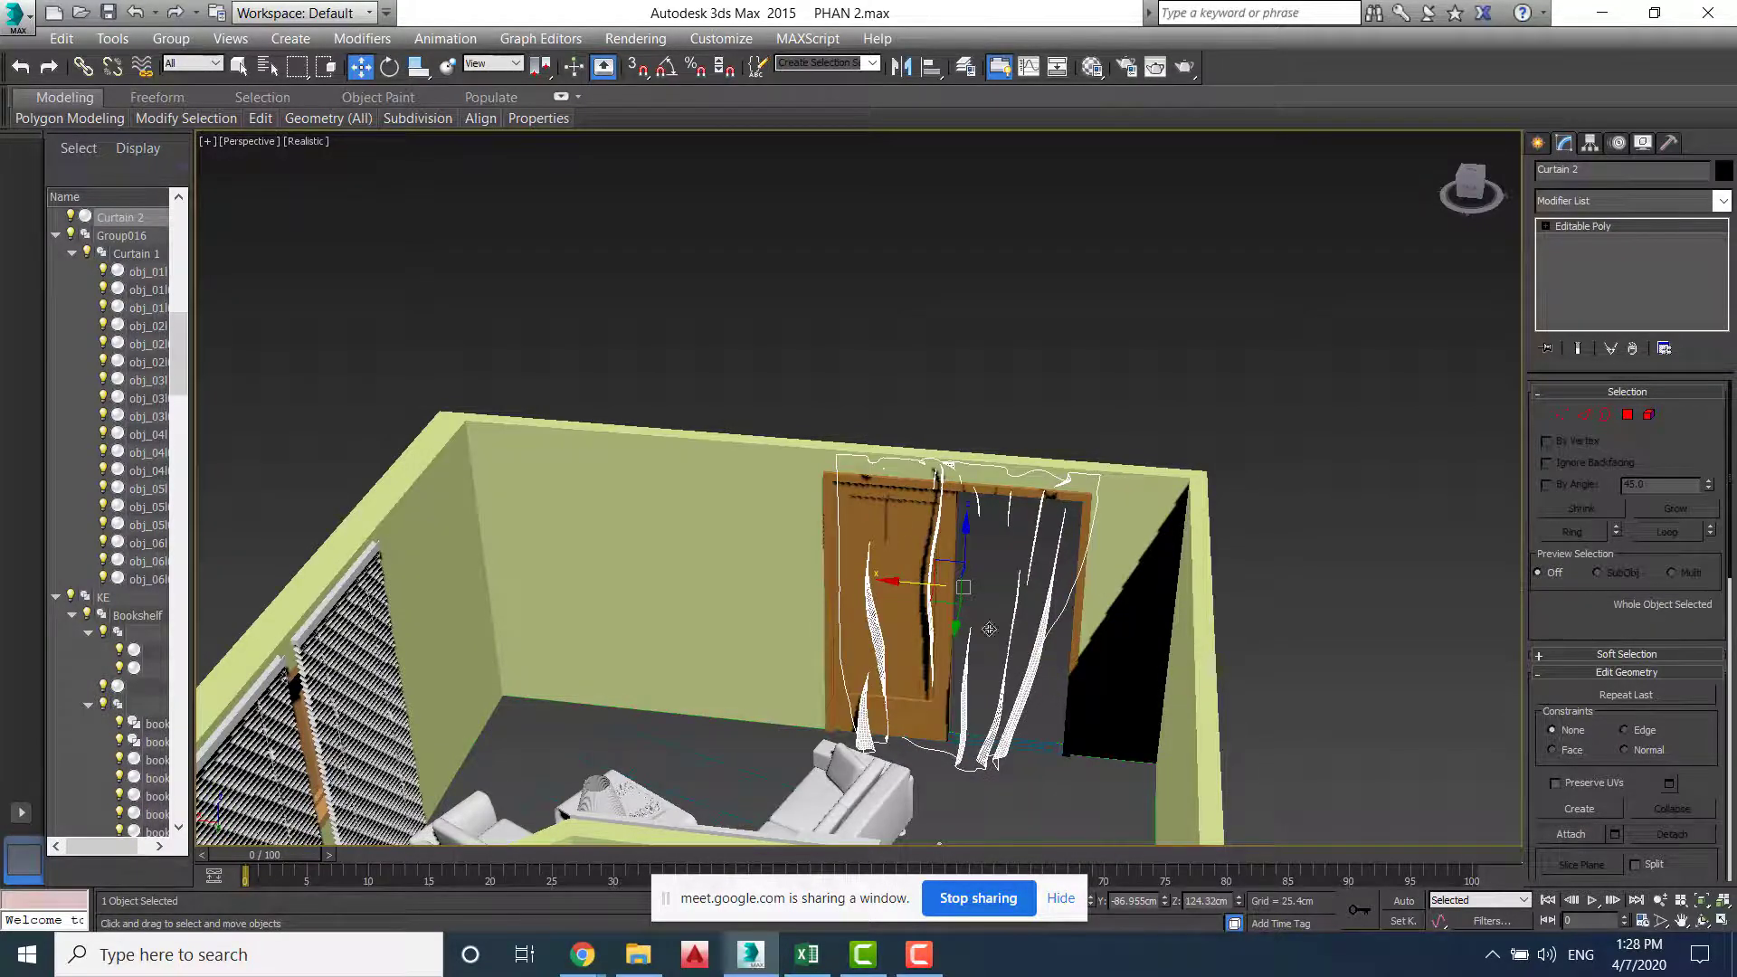
Shift Curtain 2 slightly along X over the door opening and place it at about Y -93.2 cm against the wall
middle_click_drag(990, 629, 708, 622, "alt")
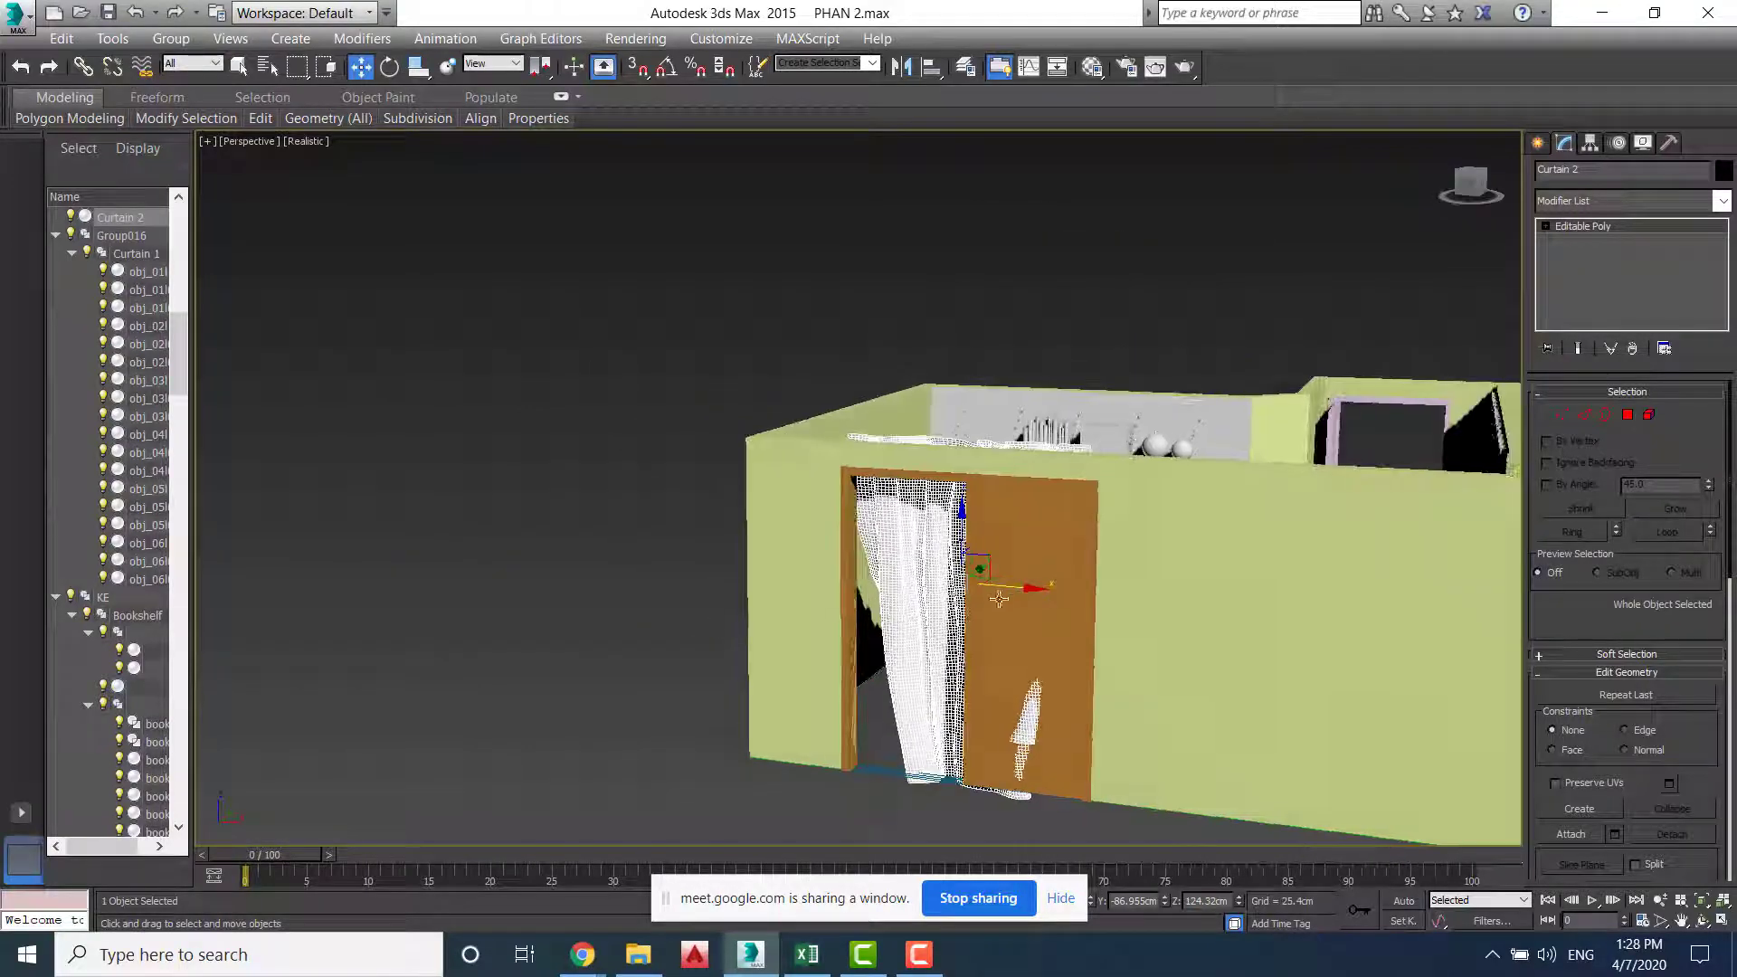
left_click_drag(1026, 588, 987, 584)
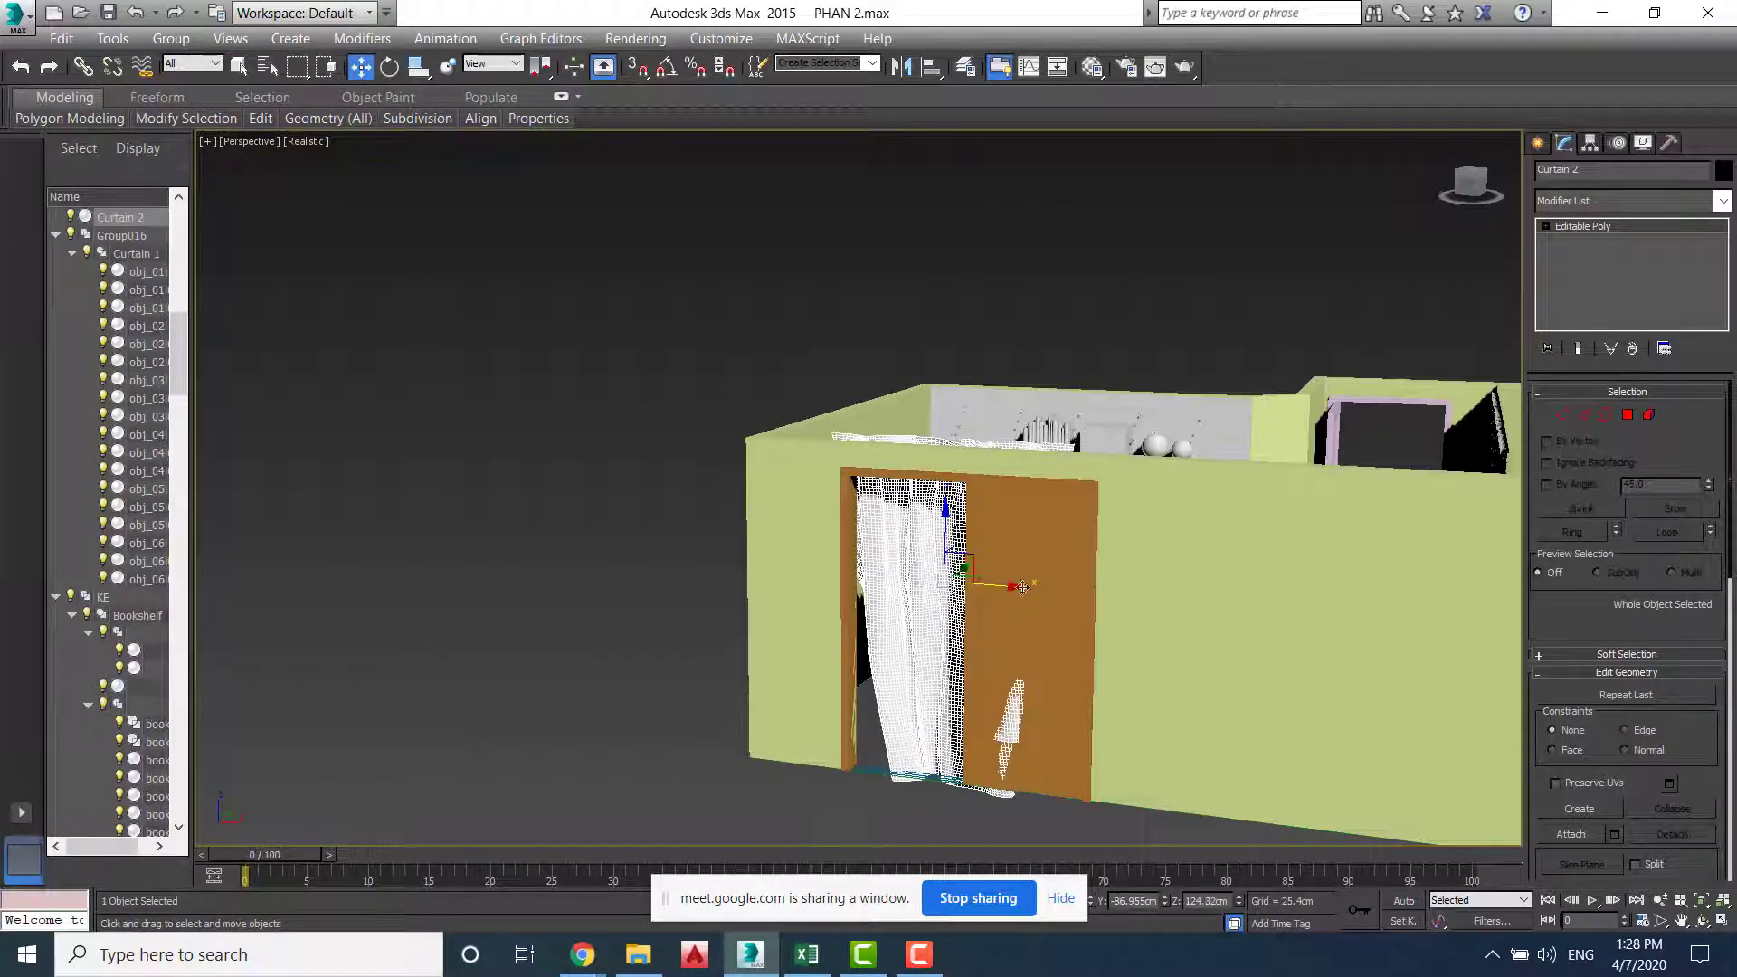
middle_click_drag(986, 584, 955, 600, "alt")
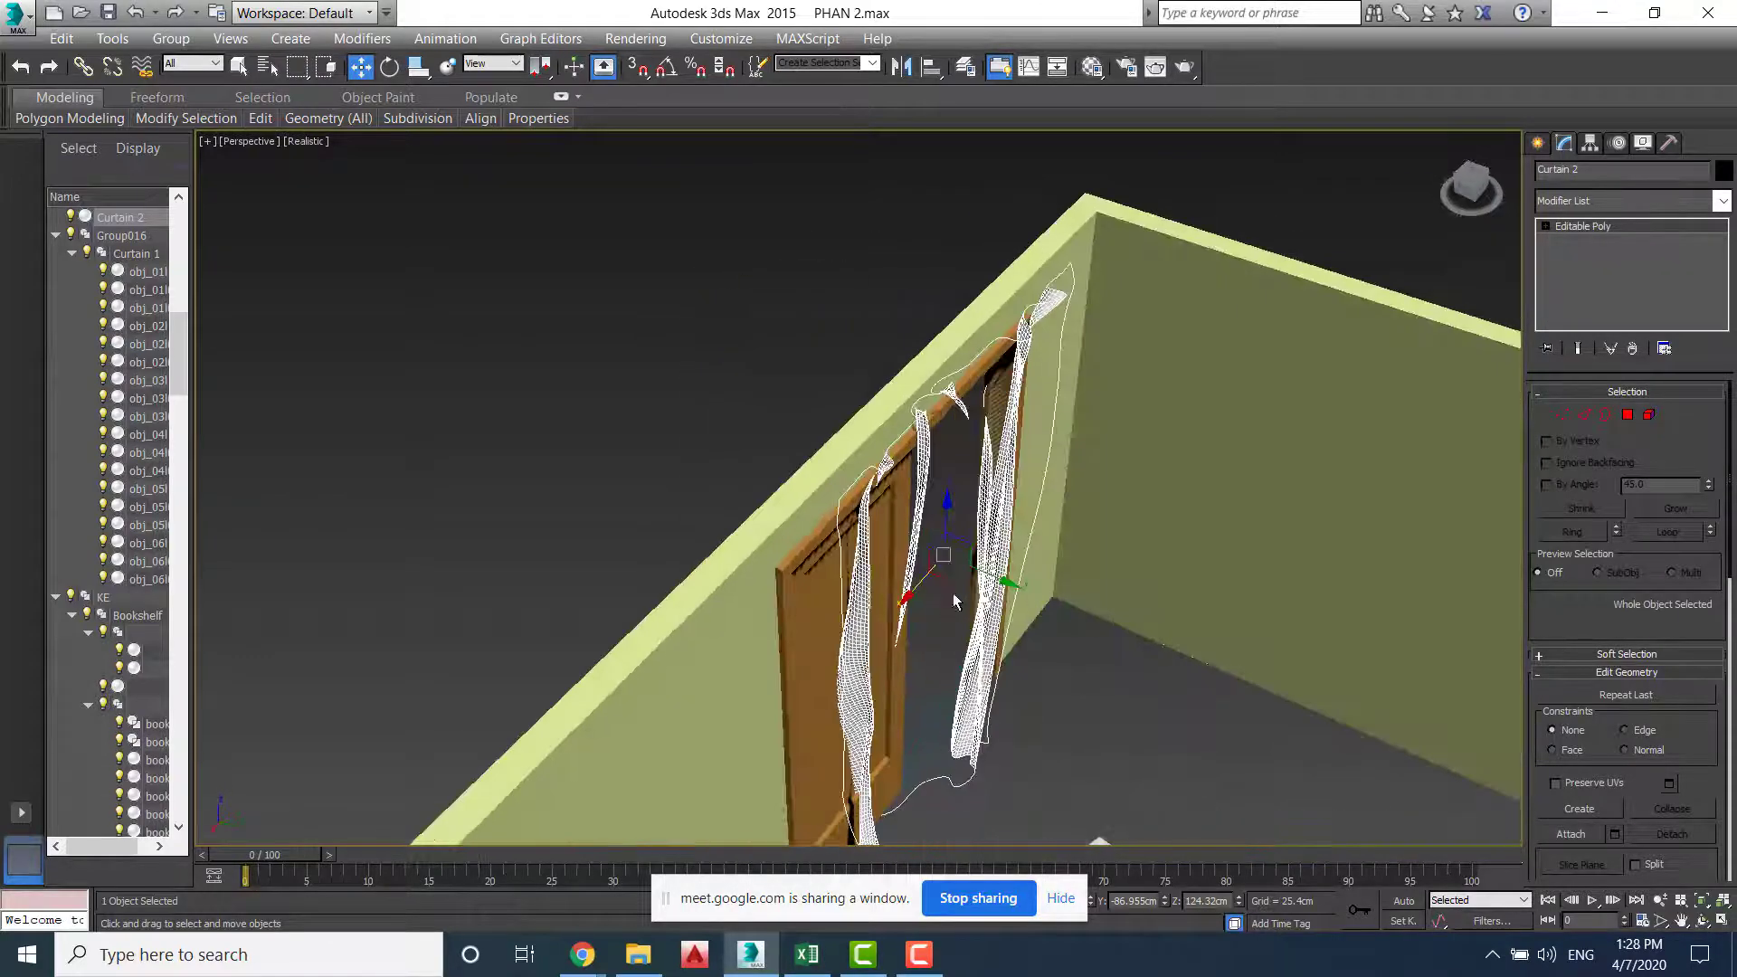
left_click_drag(1002, 582, 1024, 588)
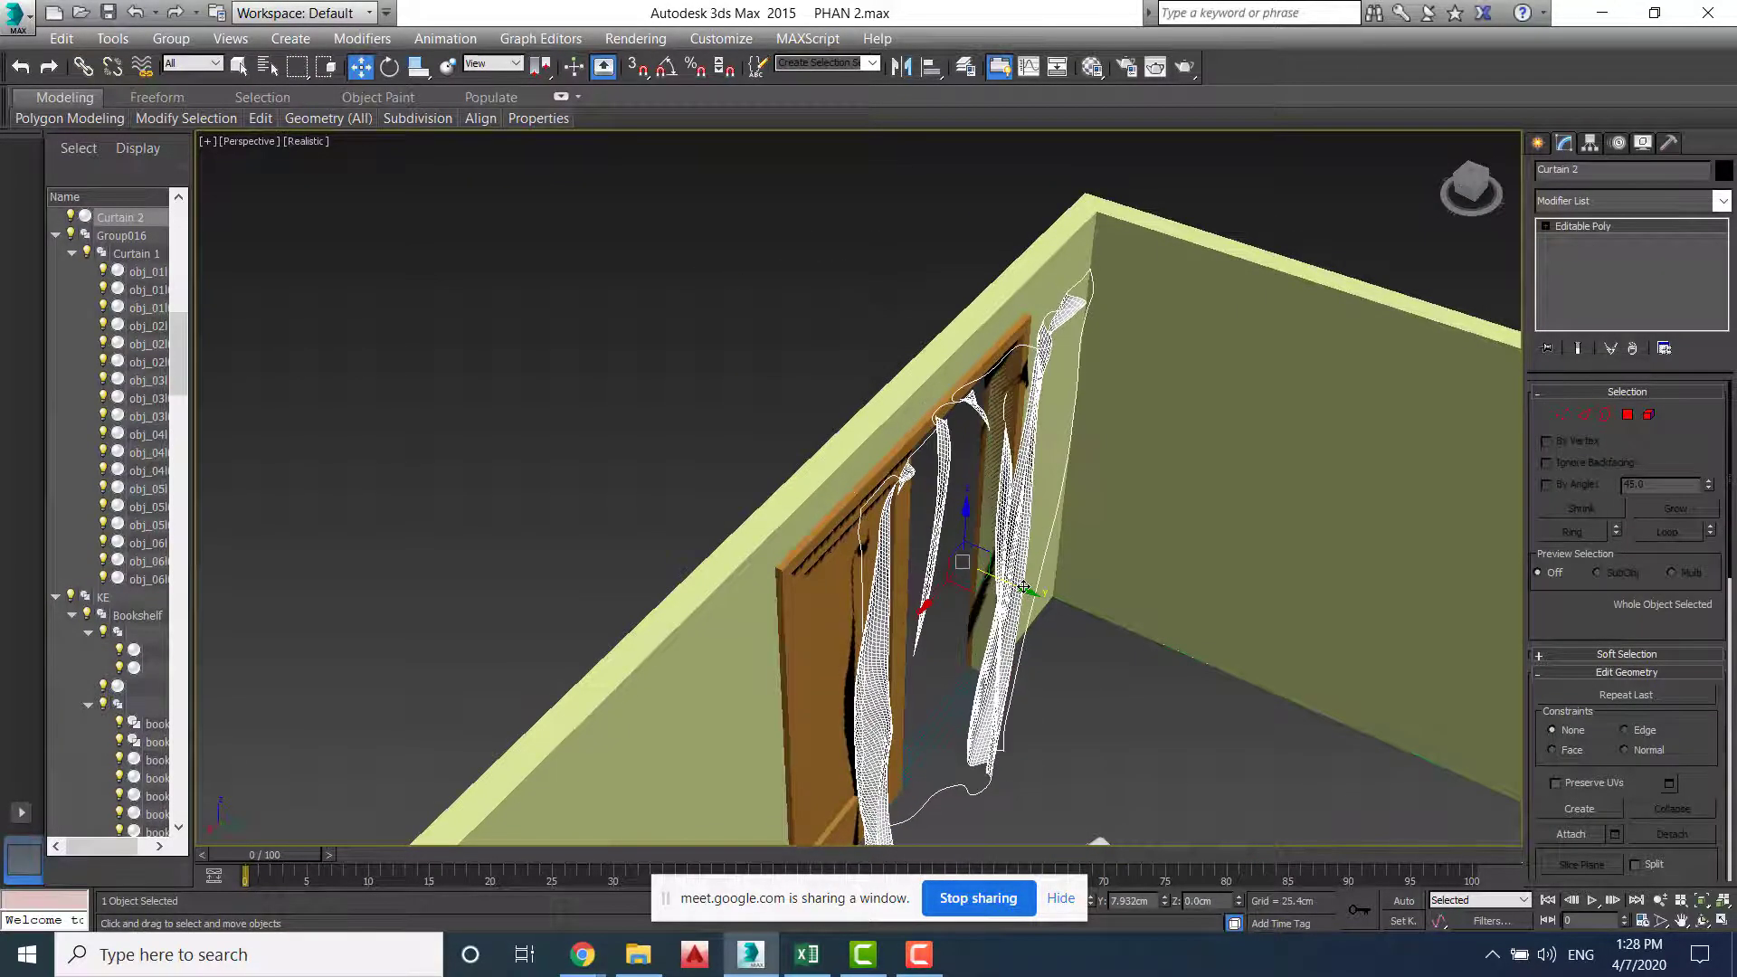
middle_click_drag(718, 485, 1088, 491, "alt")
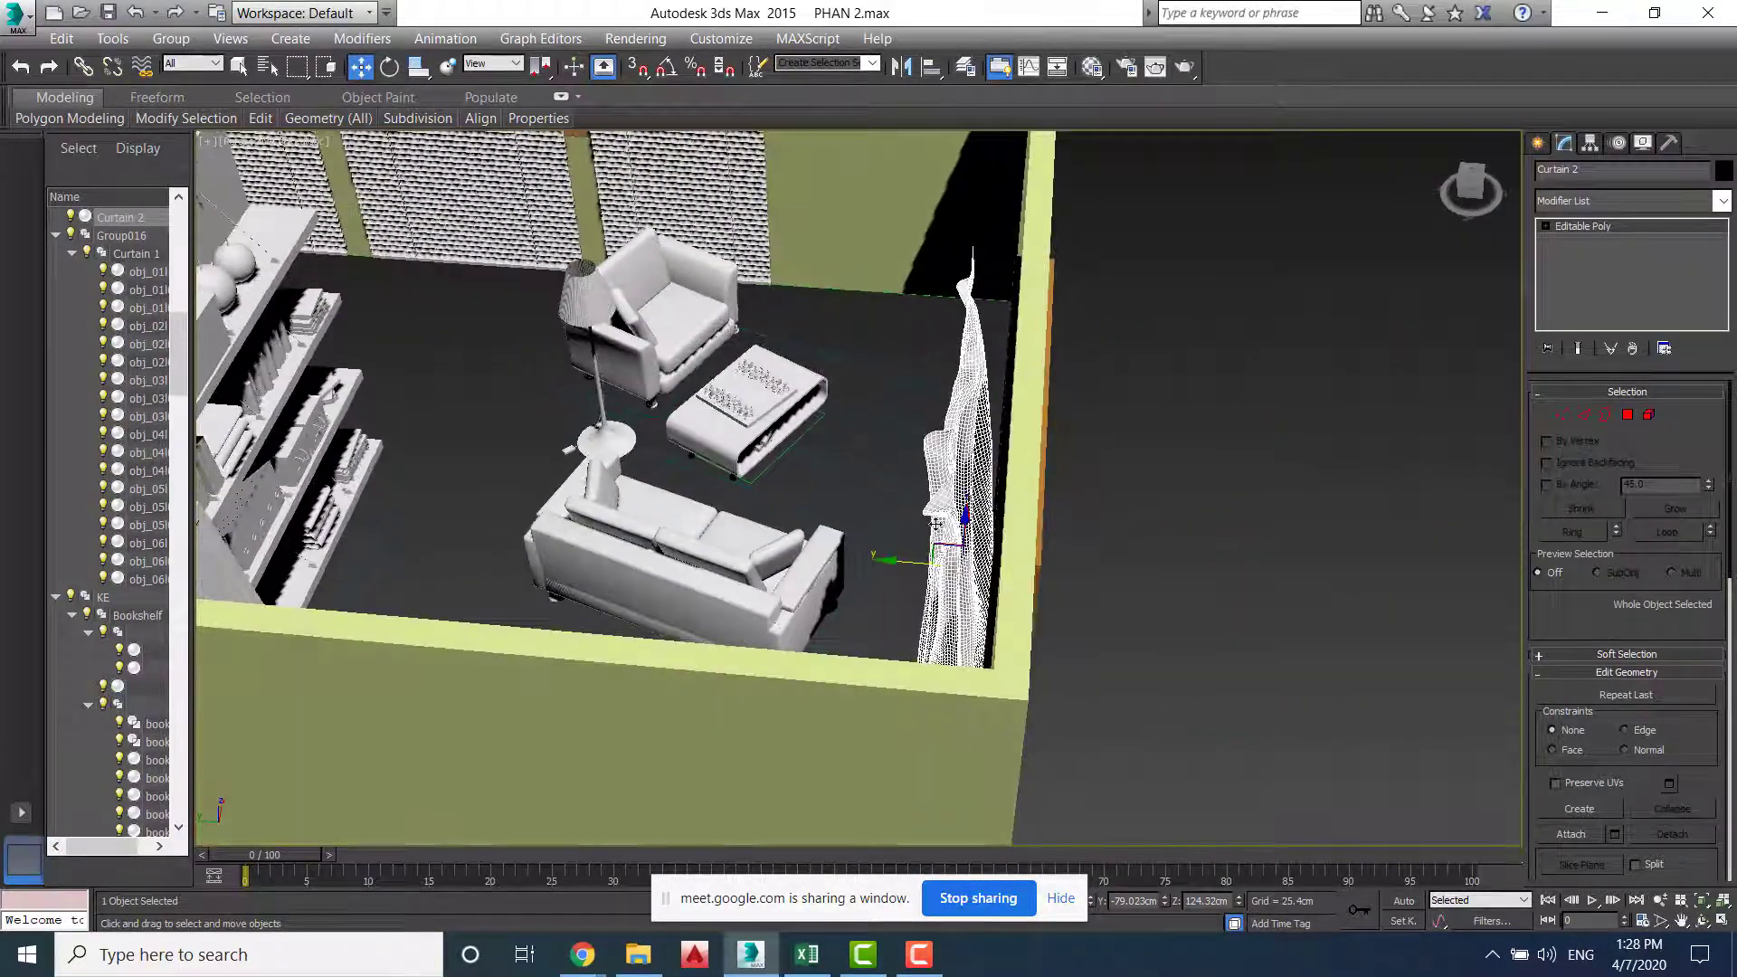
left_click_drag(892, 561, 931, 555)
middle_click_drag(931, 561, 1176, 489, "alt")
Select all vertices of Curtain 2, scale them down along Z to roughly the door's height, then leave vertex editing and deselect the curtain
left_click(1564, 414)
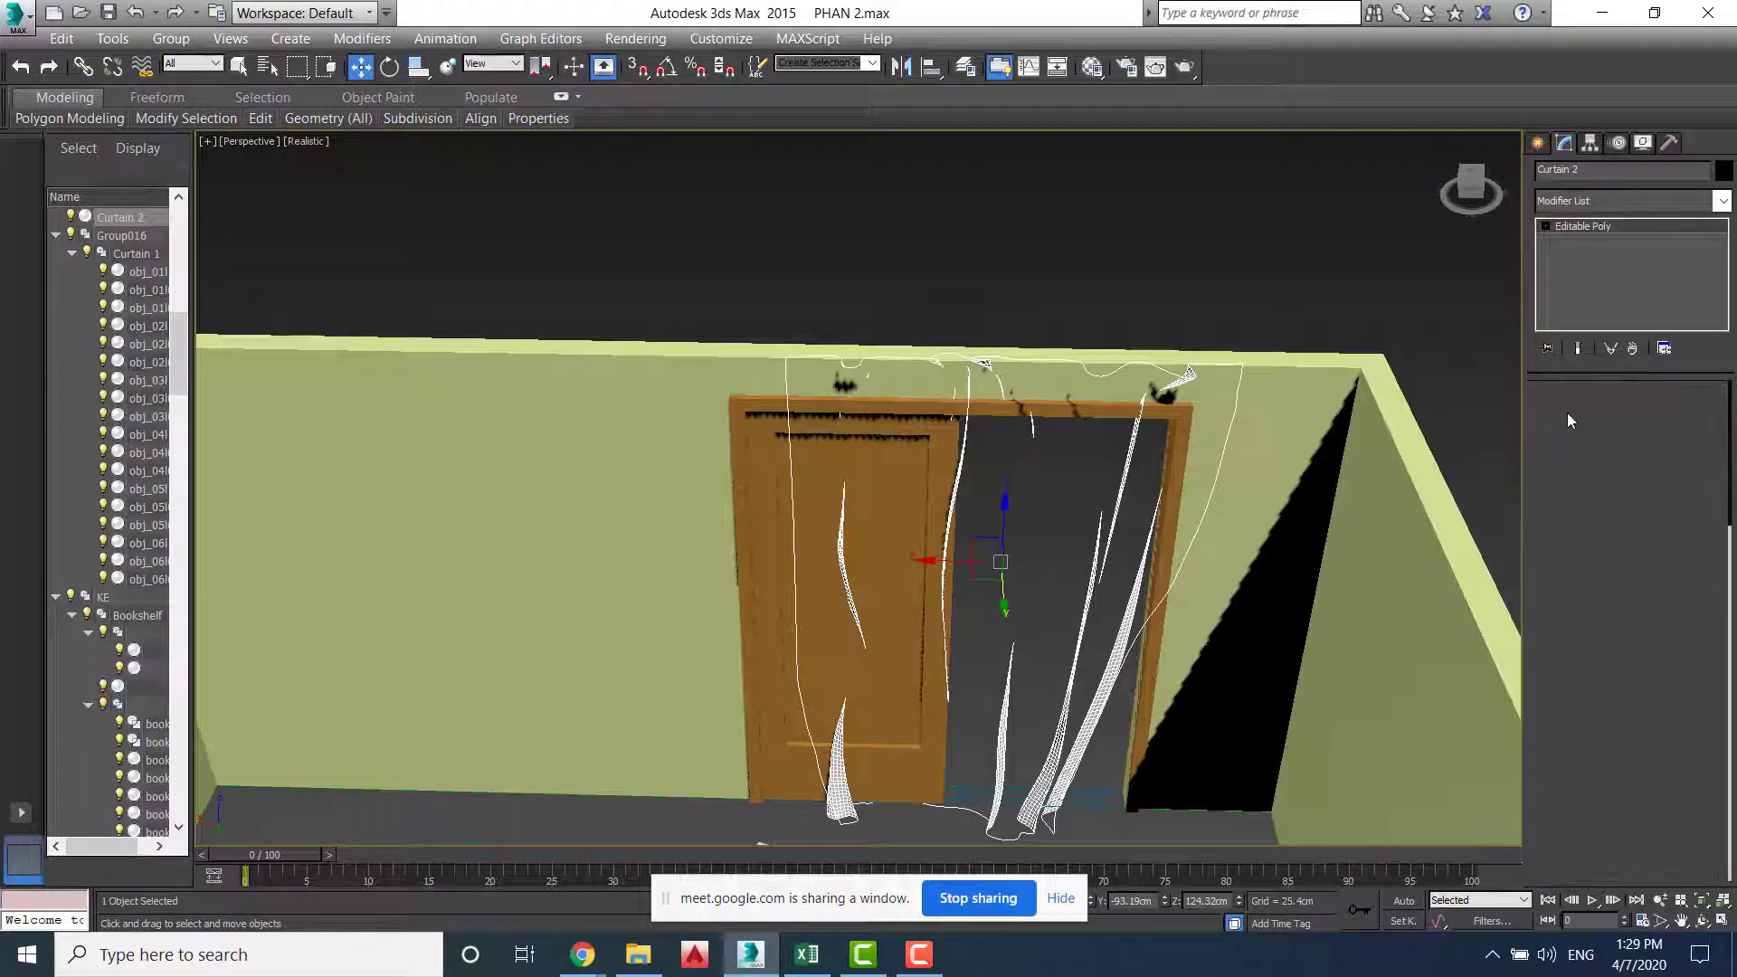
key("ctrl+a")
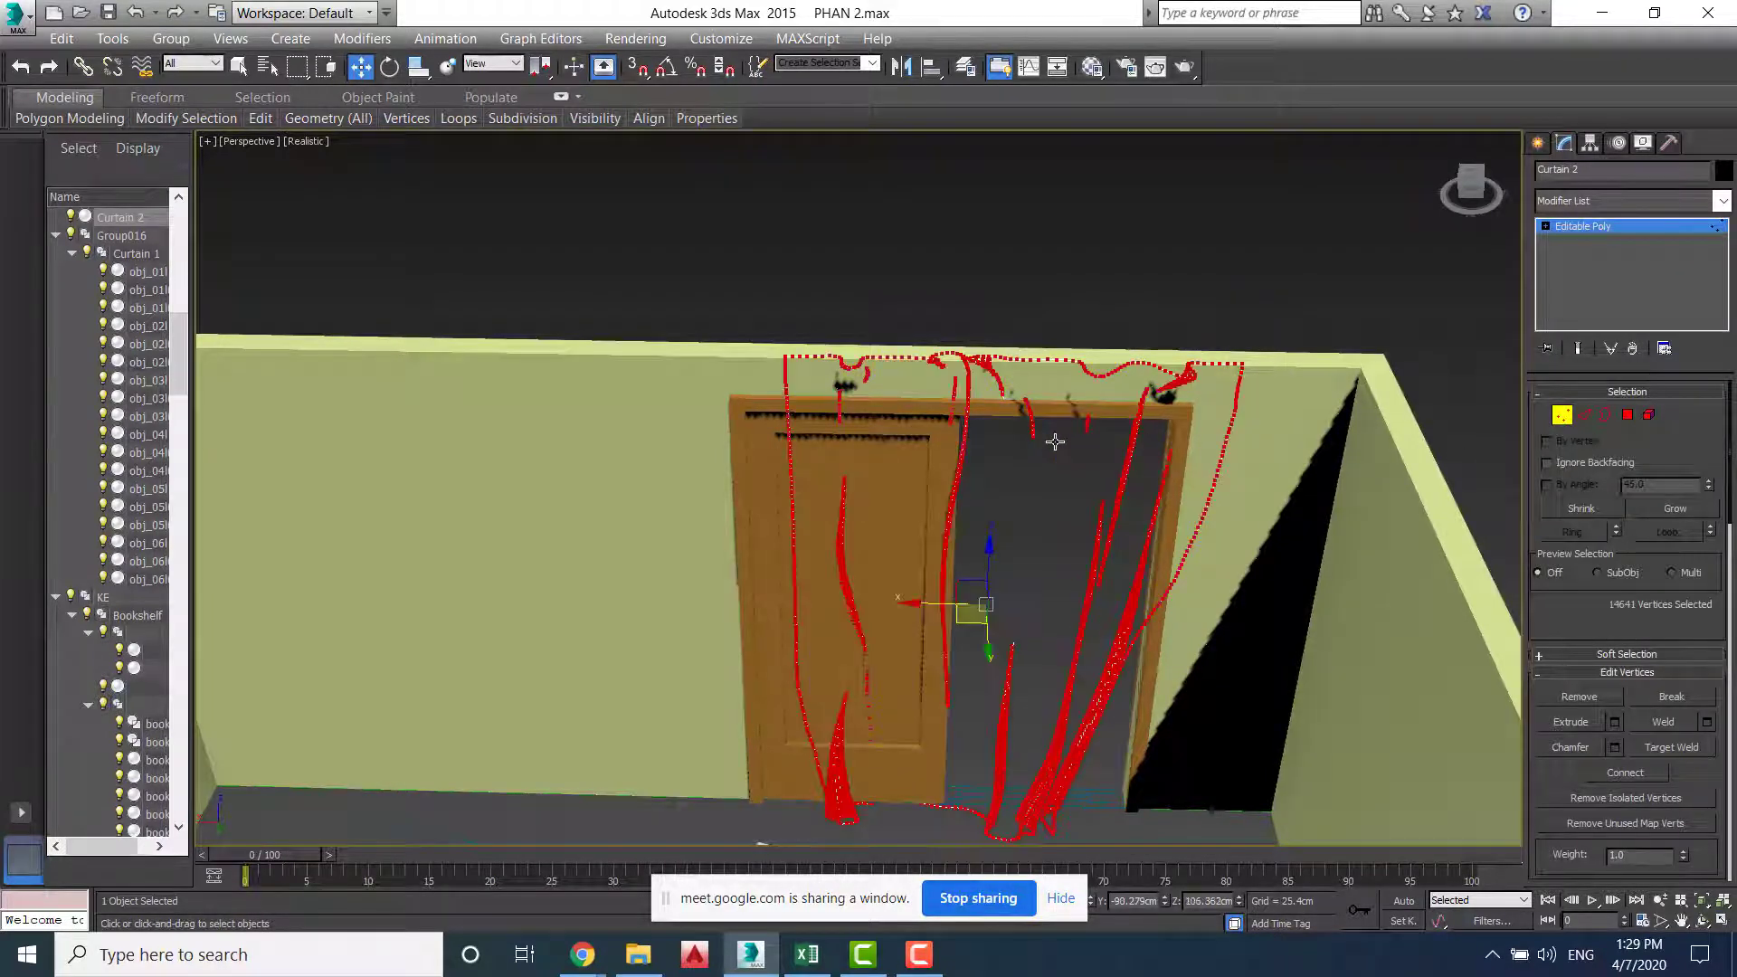
left_click(419, 63)
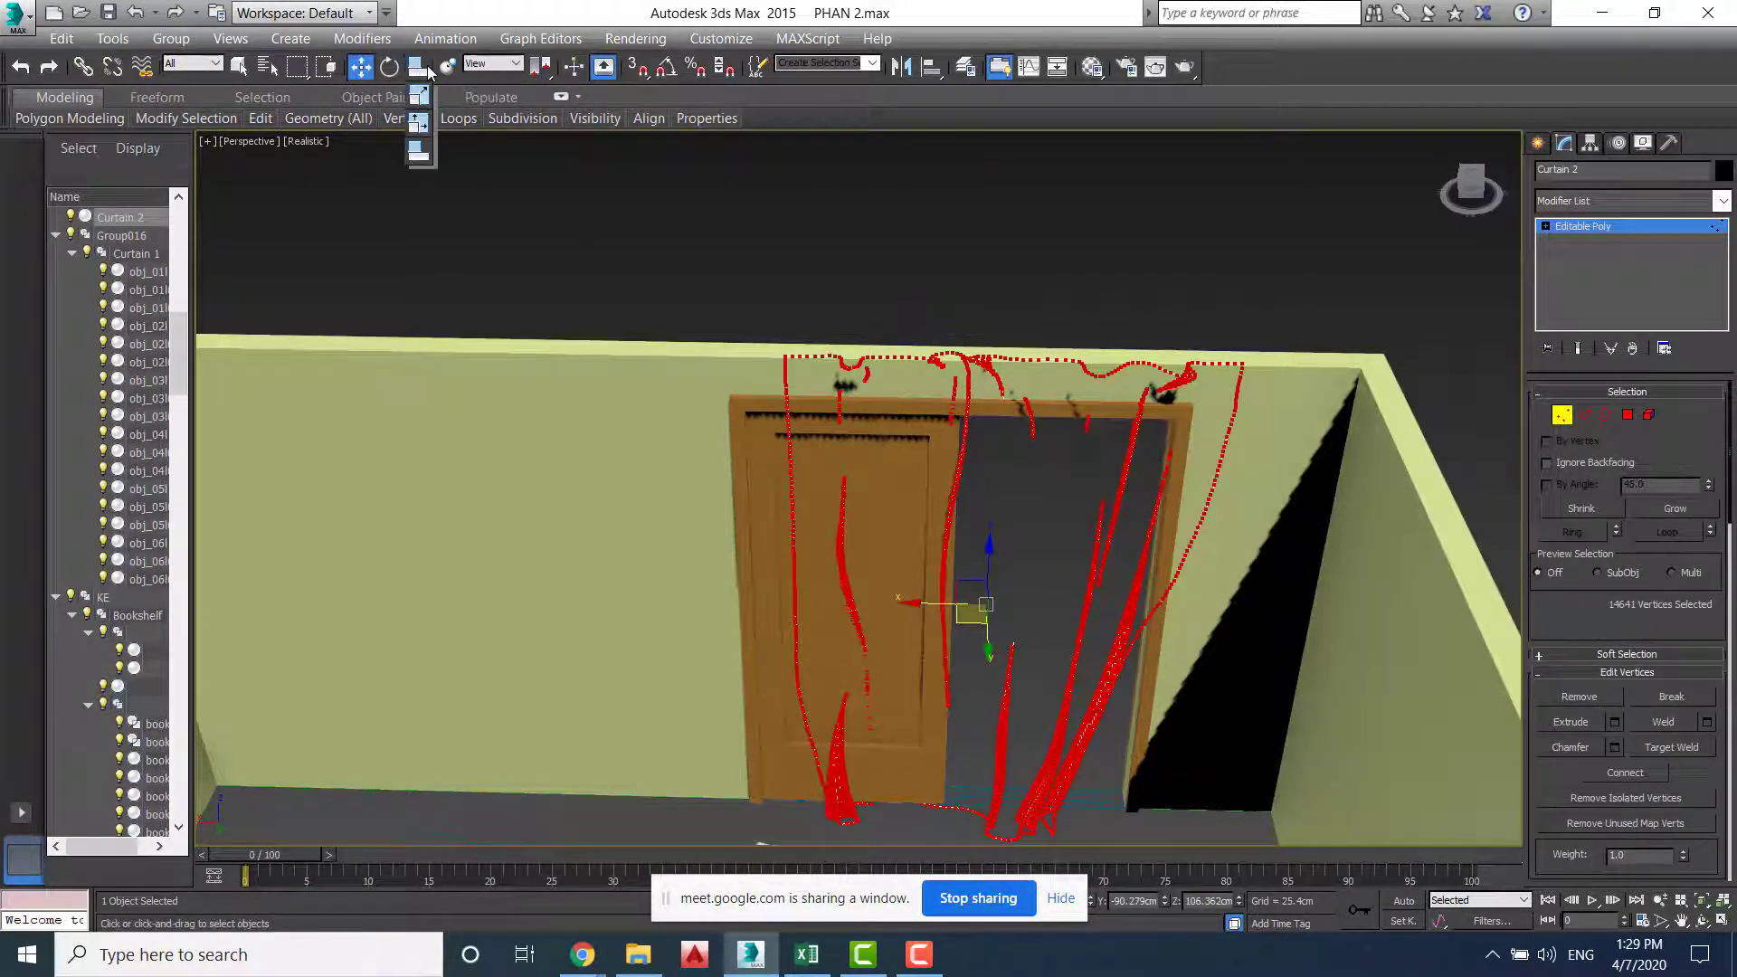
left_click(432, 90)
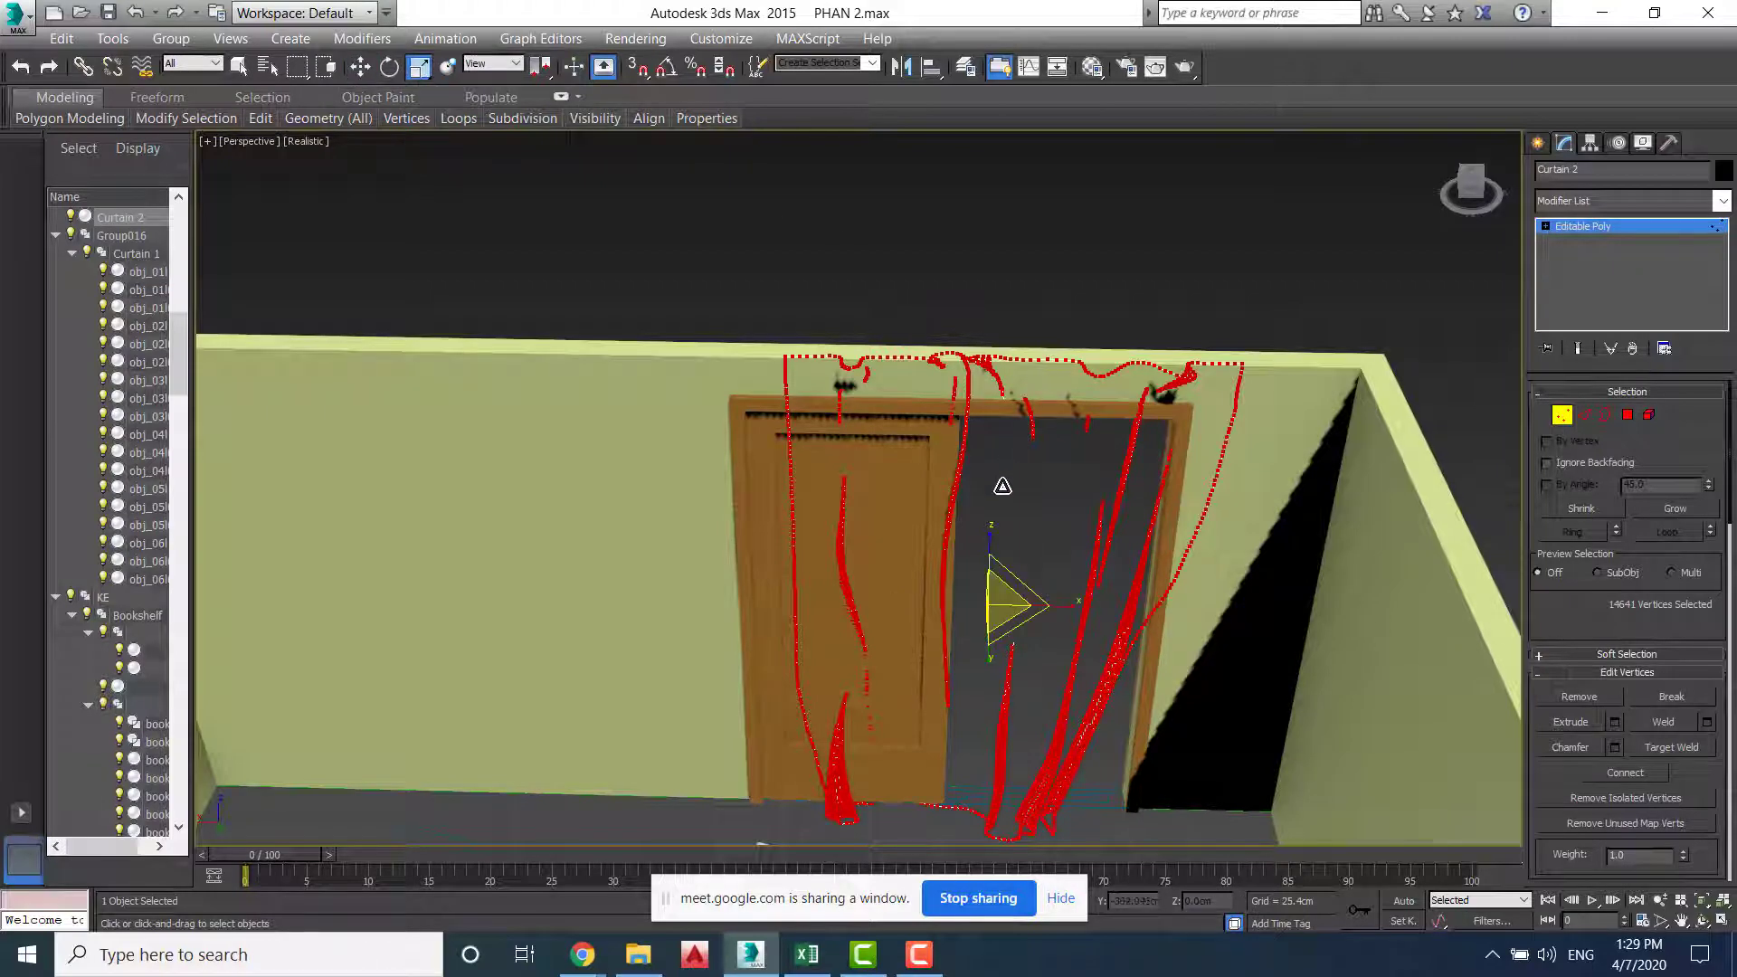
left_click_drag(991, 537, 994, 584)
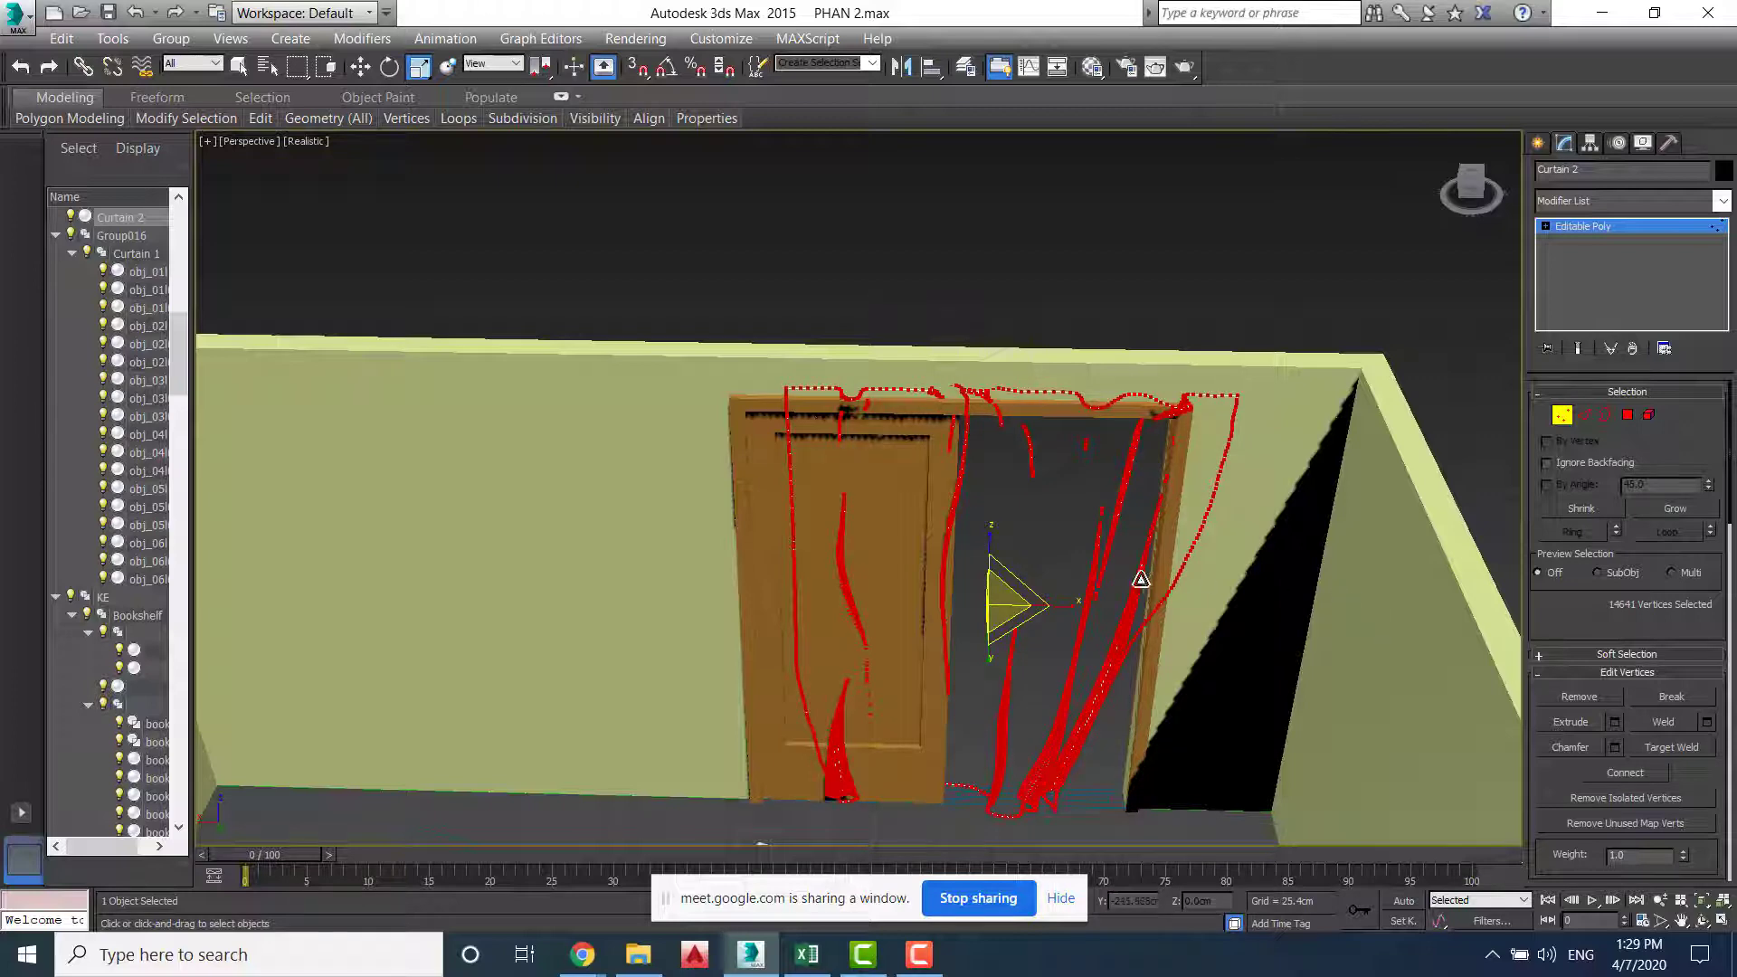
left_click(1560, 414)
left_click(1191, 254)
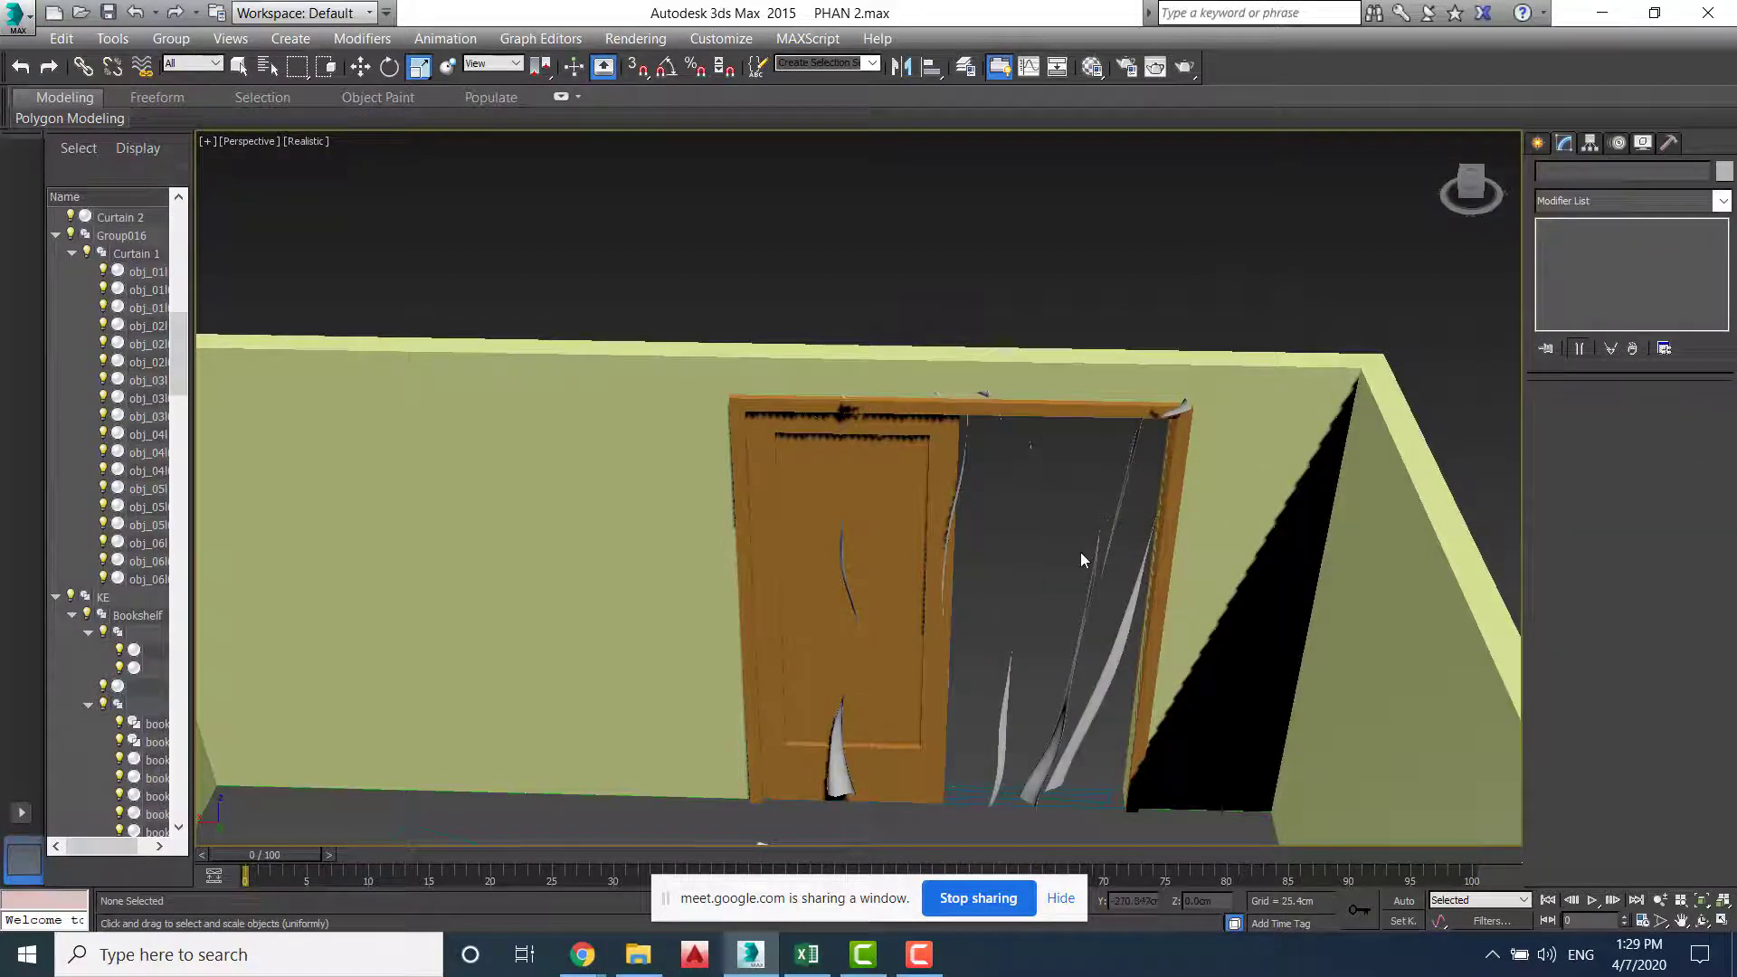
Move Curtain 2 about 9.3 cm along Y away from the door wall into the room, then deselect it
left_click(1147, 686)
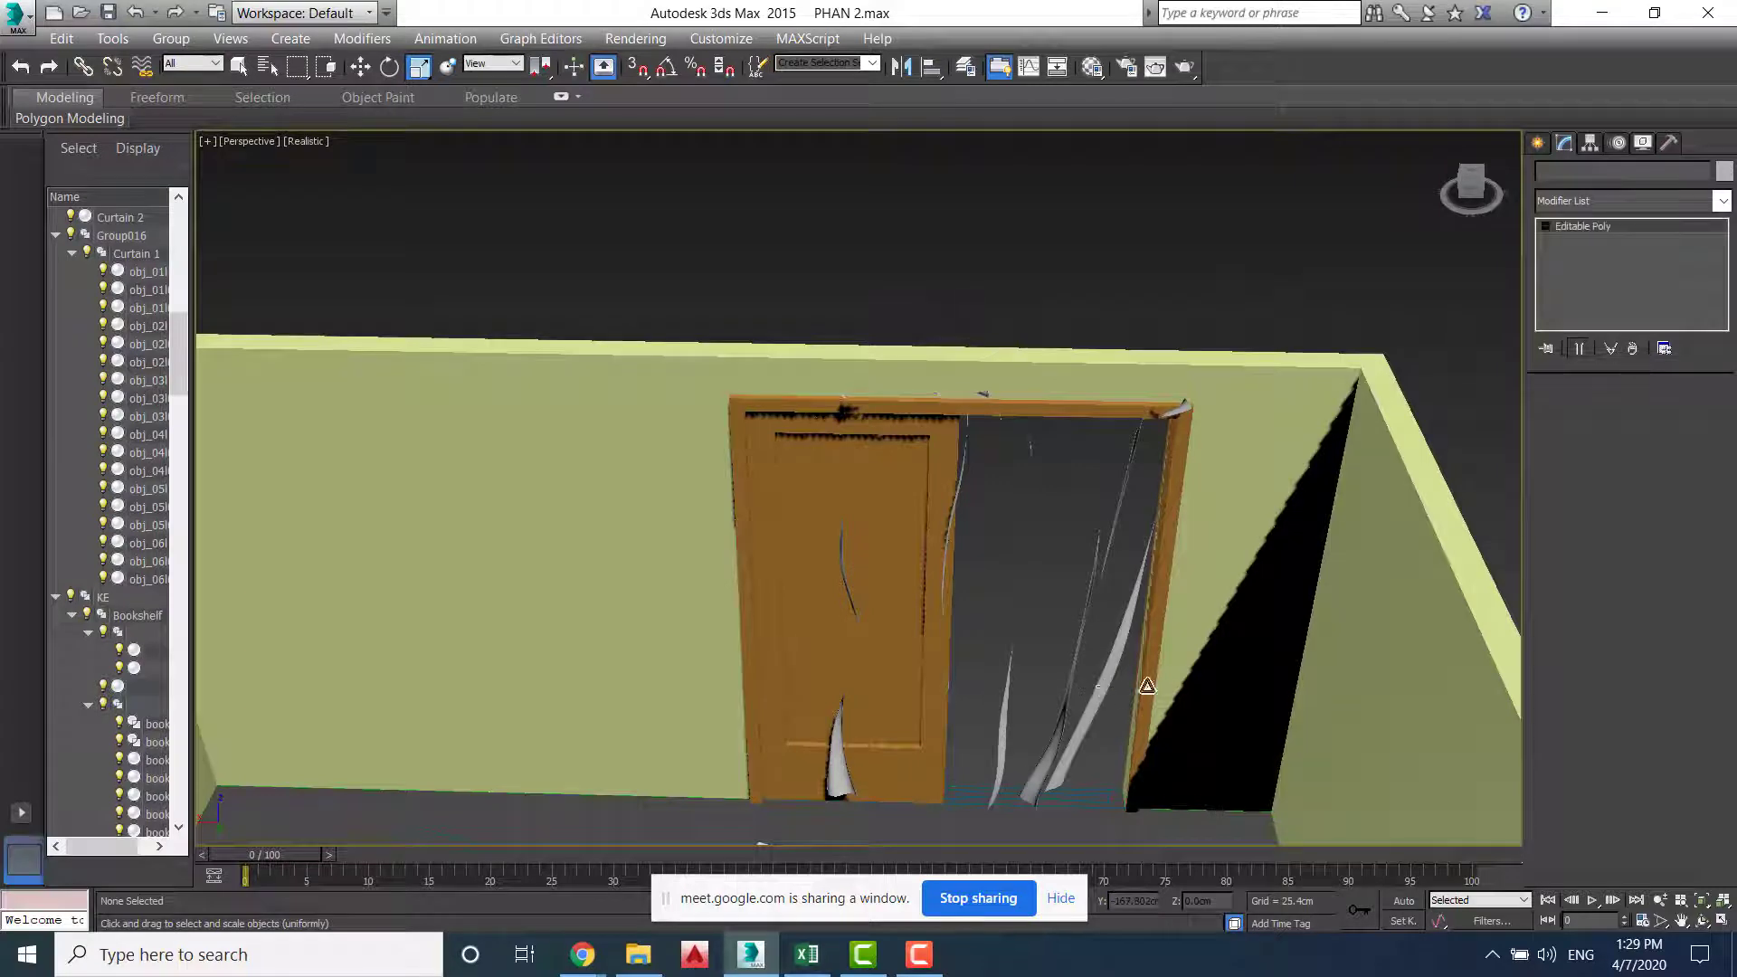
left_click(1147, 686)
middle_click_drag(1203, 679, 950, 622, "alt")
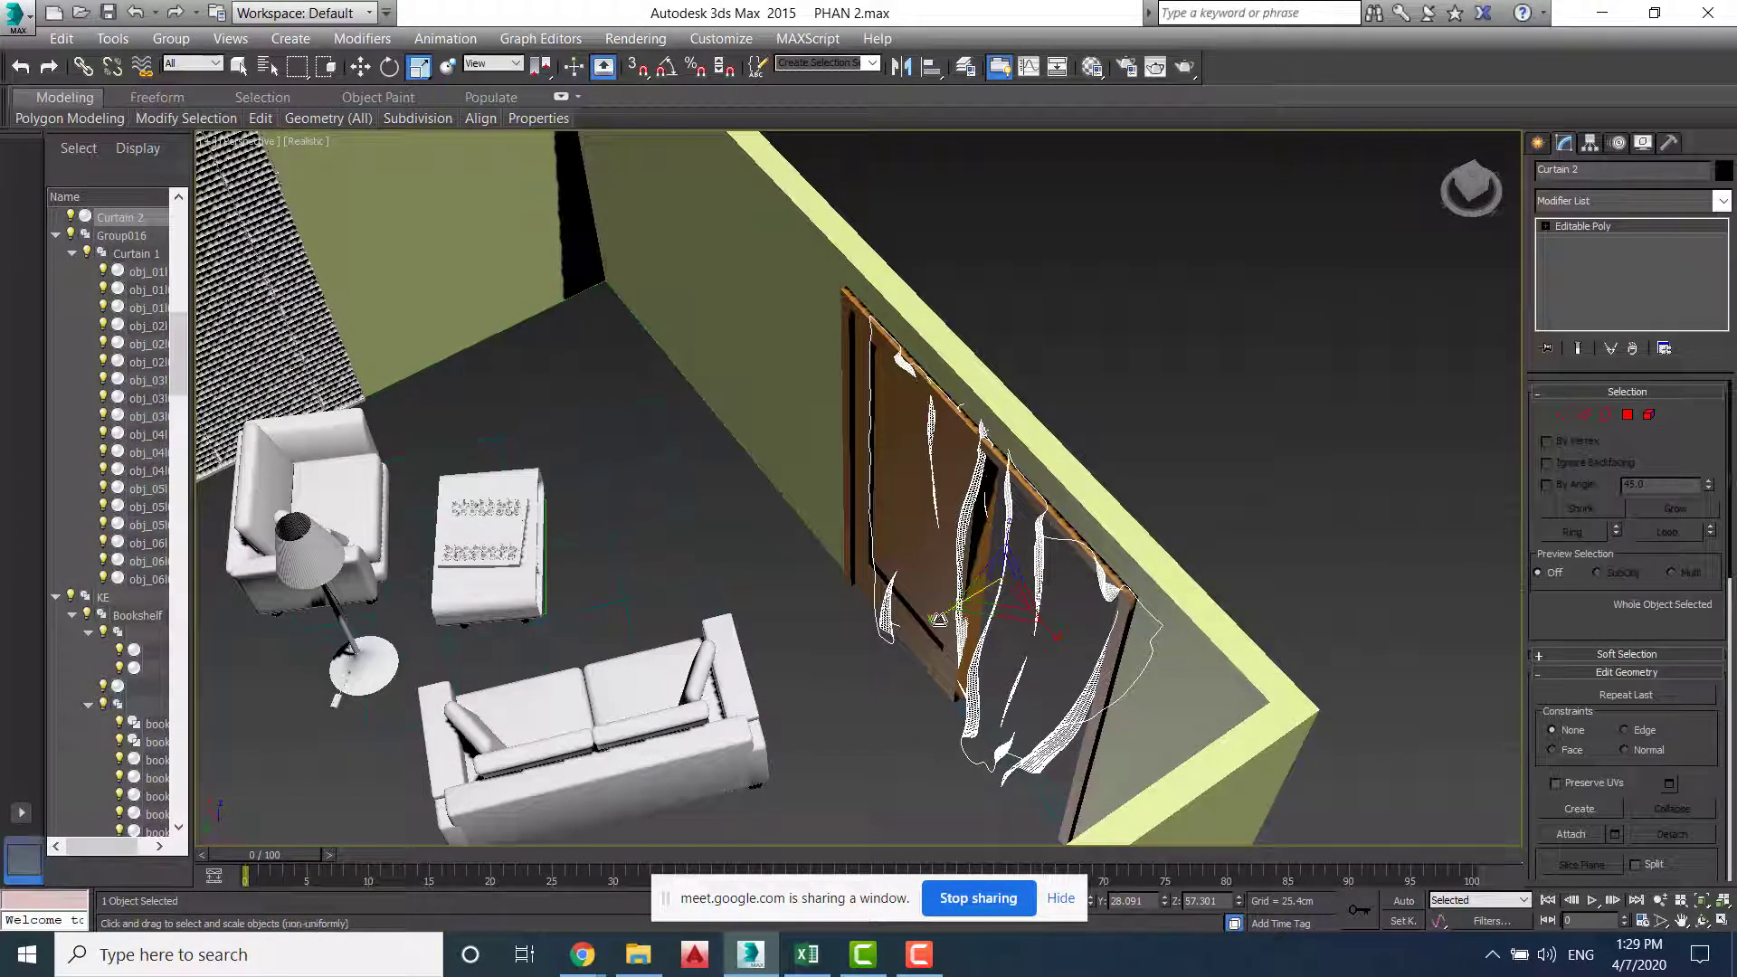
left_click(360, 66)
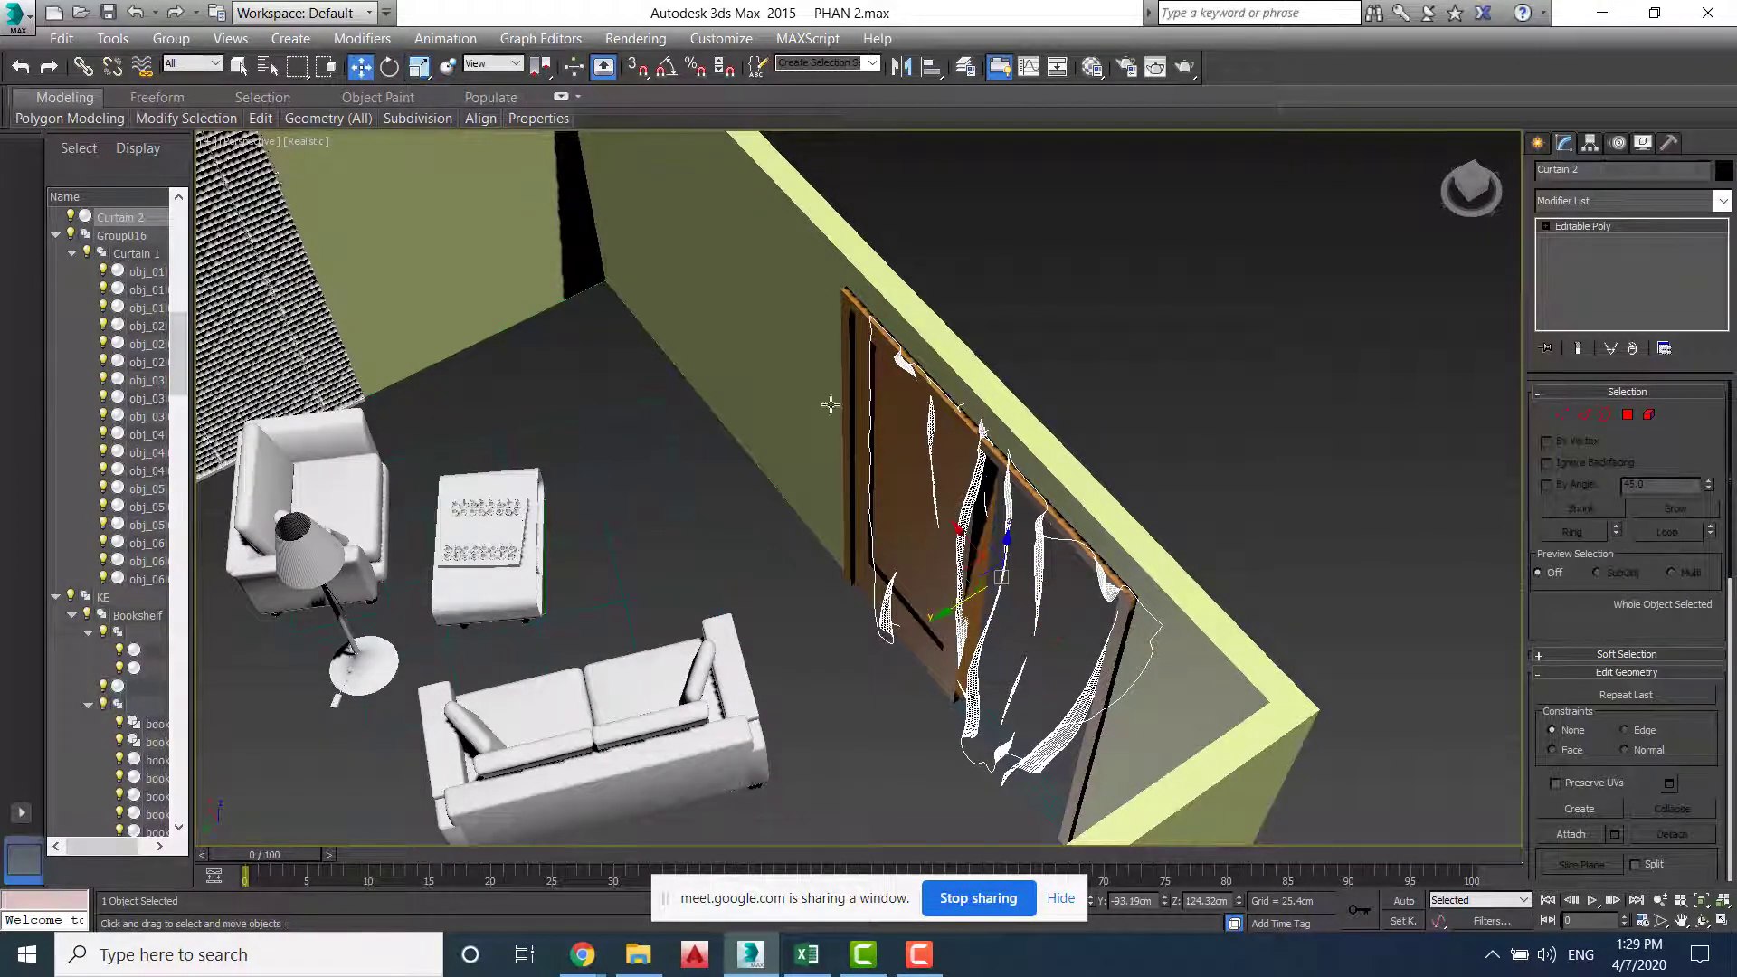
left_click_drag(944, 615, 920, 624)
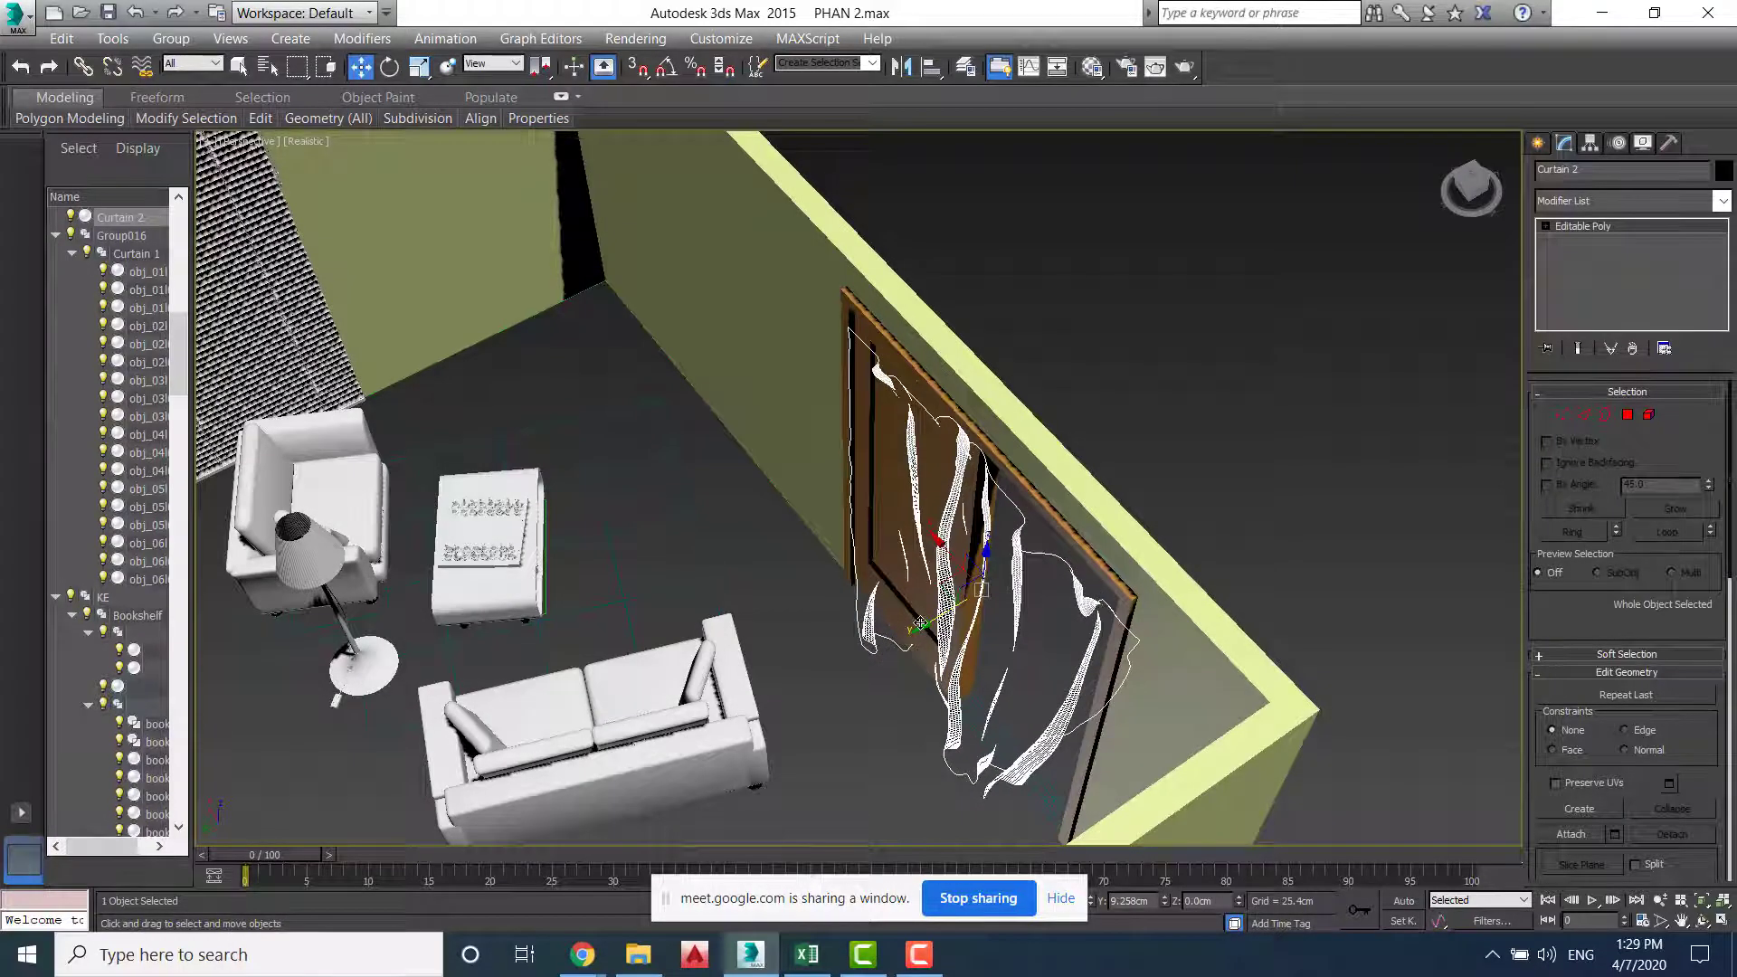
left_click(1262, 545)
middle_click_drag(1262, 545, 1372, 537, "alt")
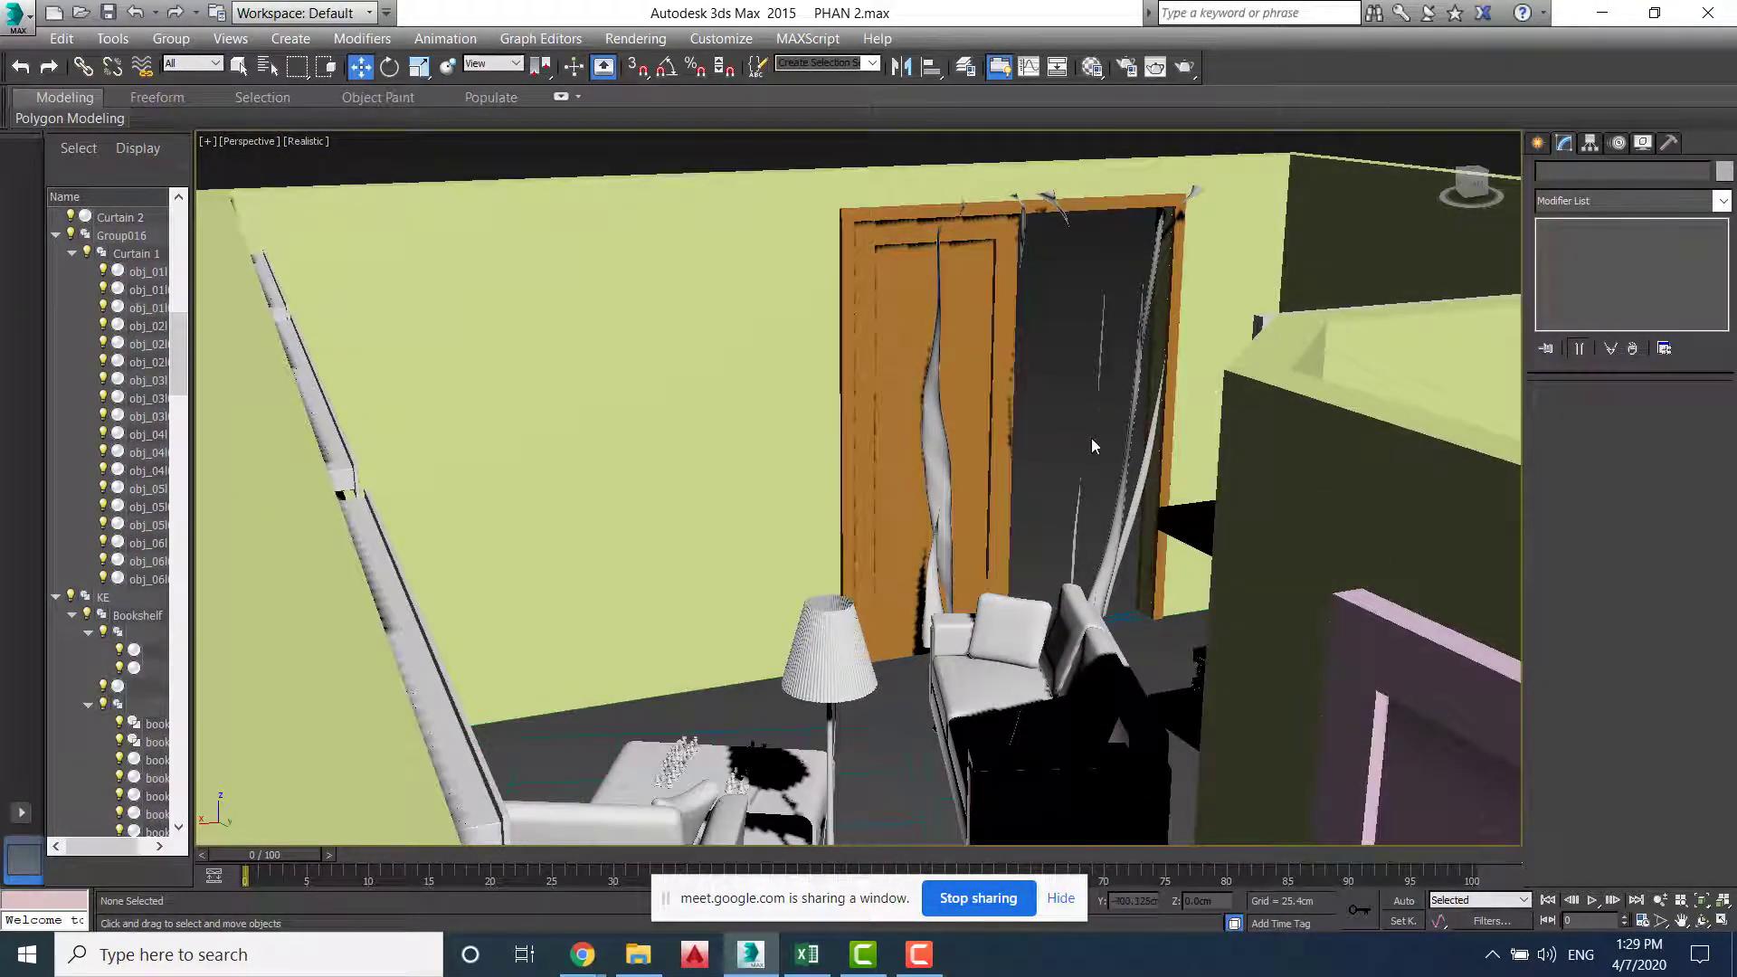
Choose Chair.max from the Library folder as the file to merge into the current scene
scroll(1093, 445, "down", 5)
scroll(1140, 482, "up", 3)
middle_click_drag(1098, 470, 744, 482, "alt")
scroll(964, 508, "down", 6)
scroll(905, 489, "up", 3)
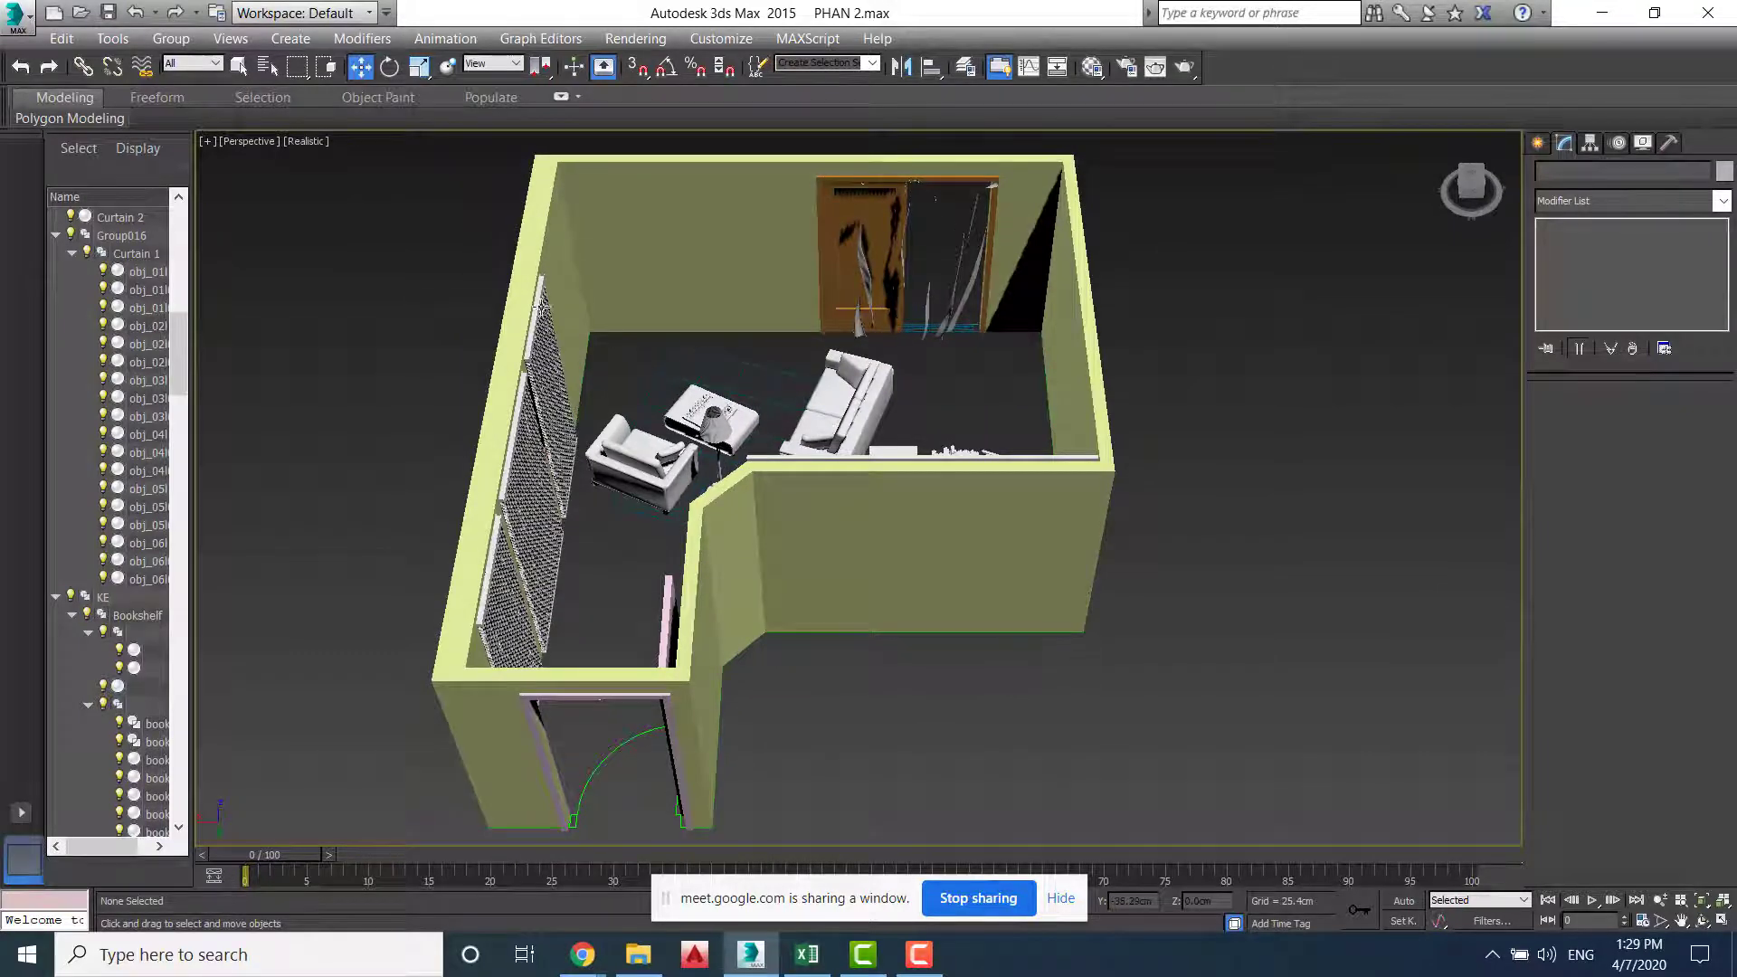
left_click(17, 15)
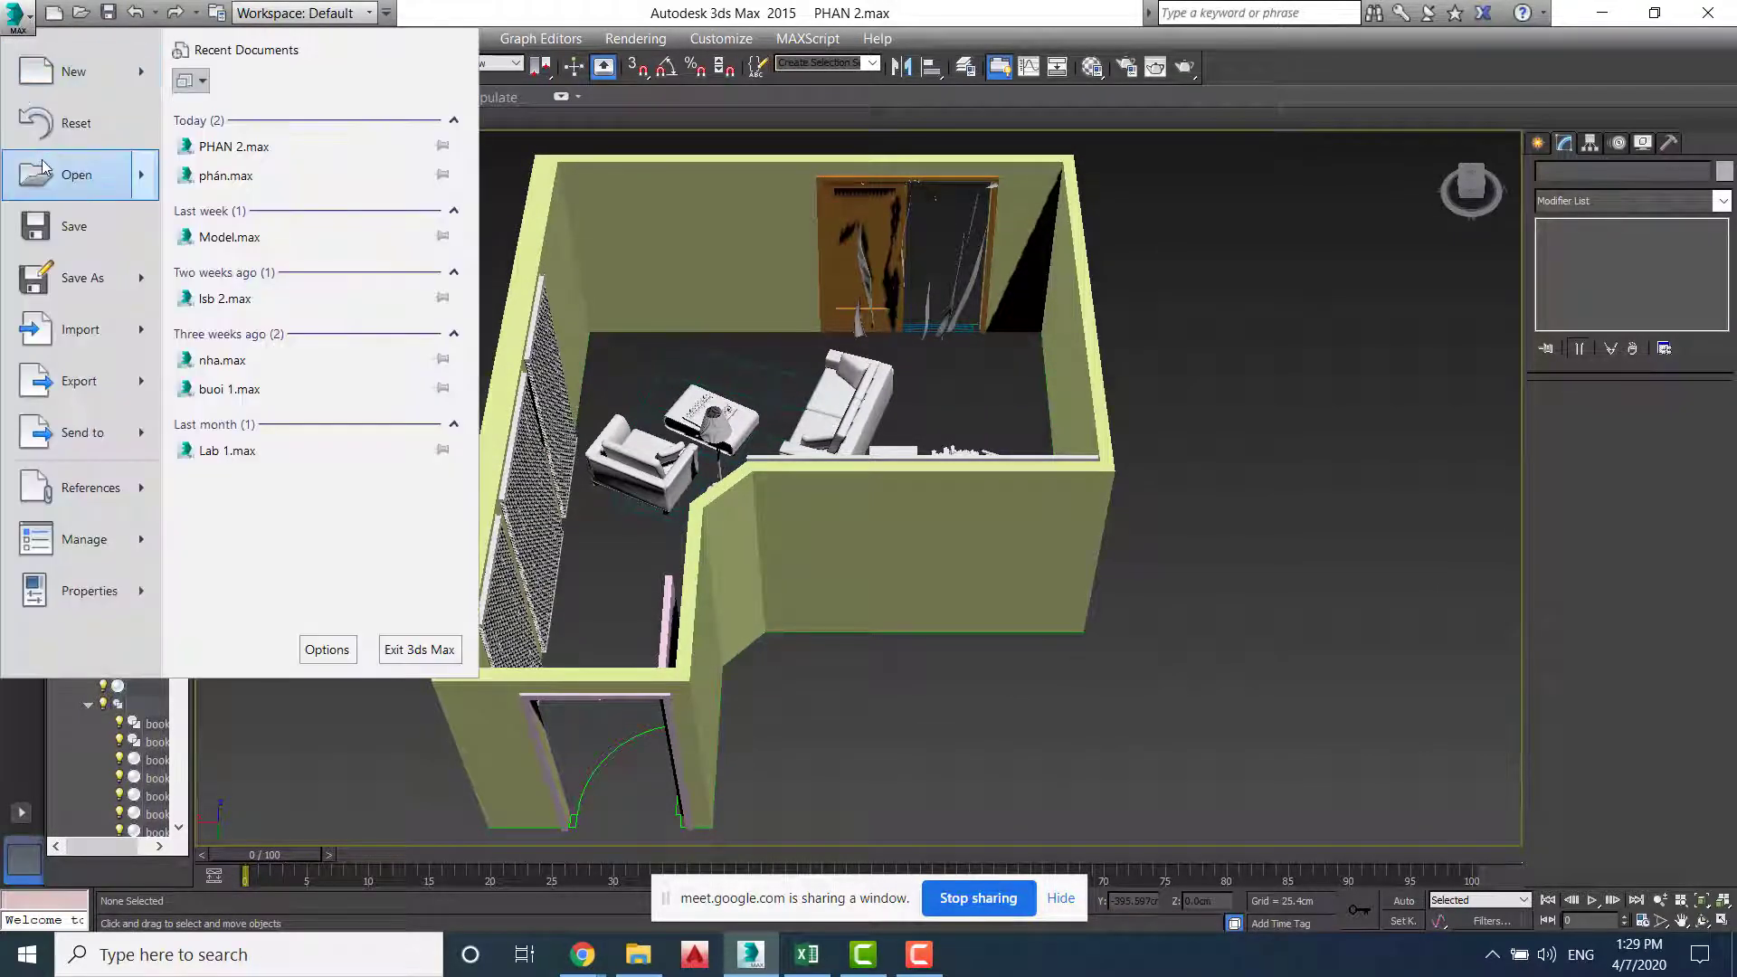
mouse_move(87, 340)
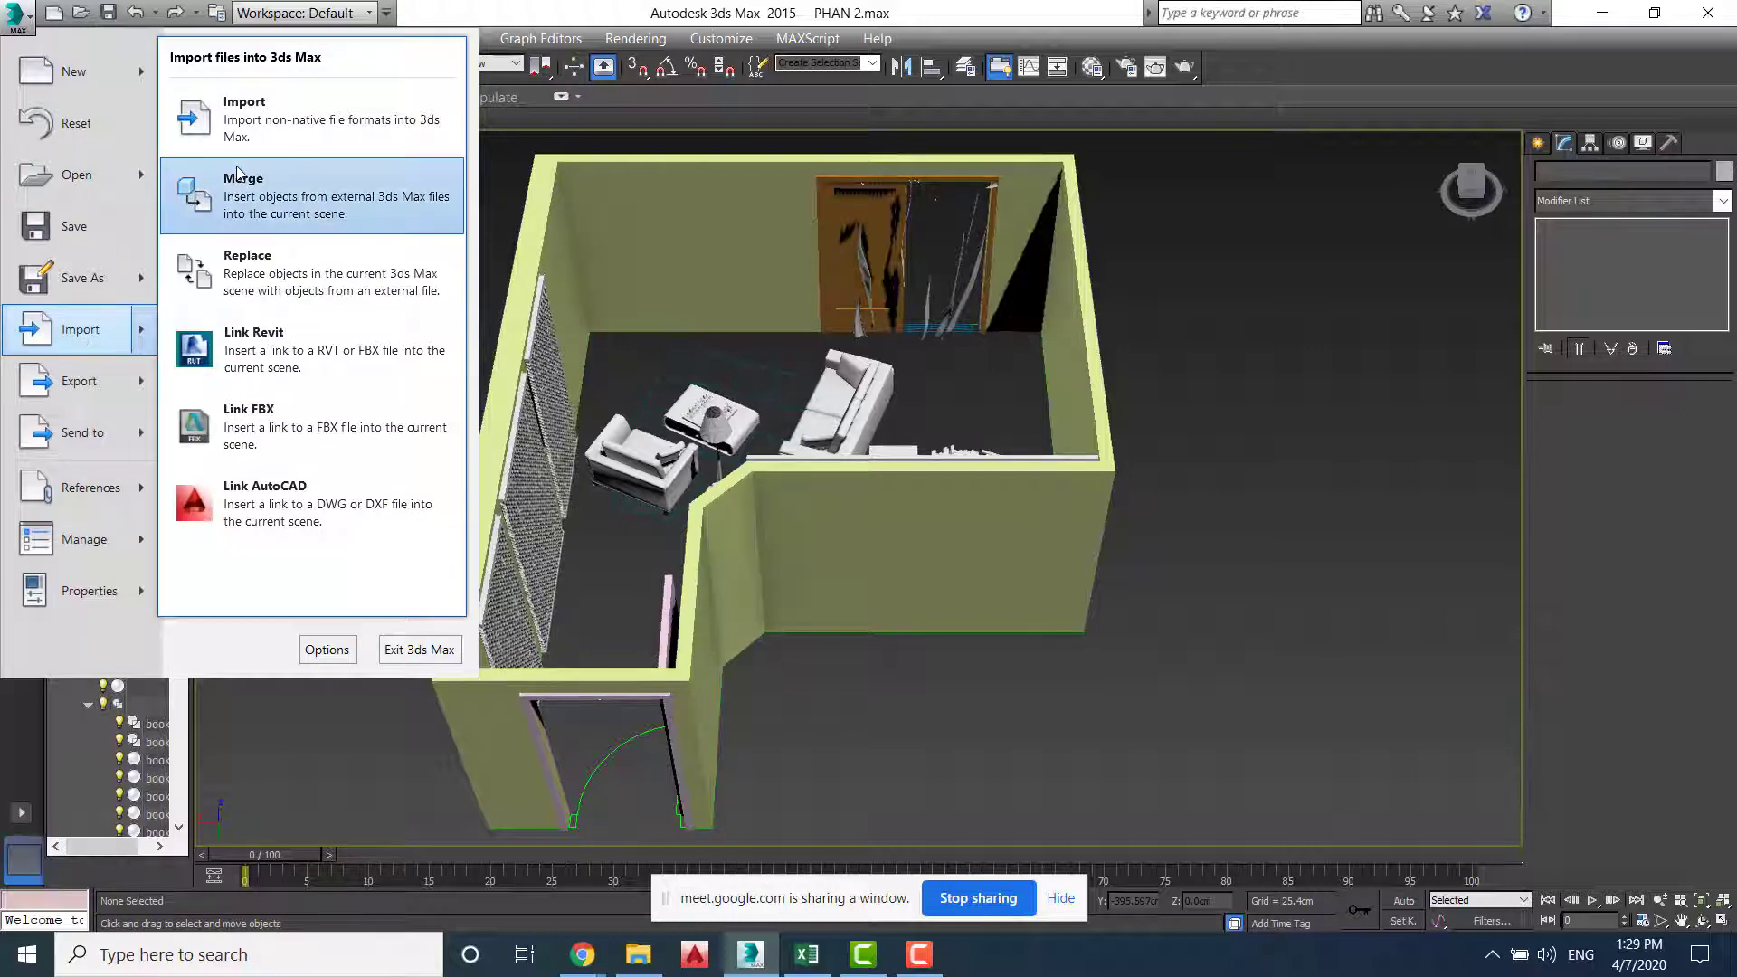
left_click(271, 196)
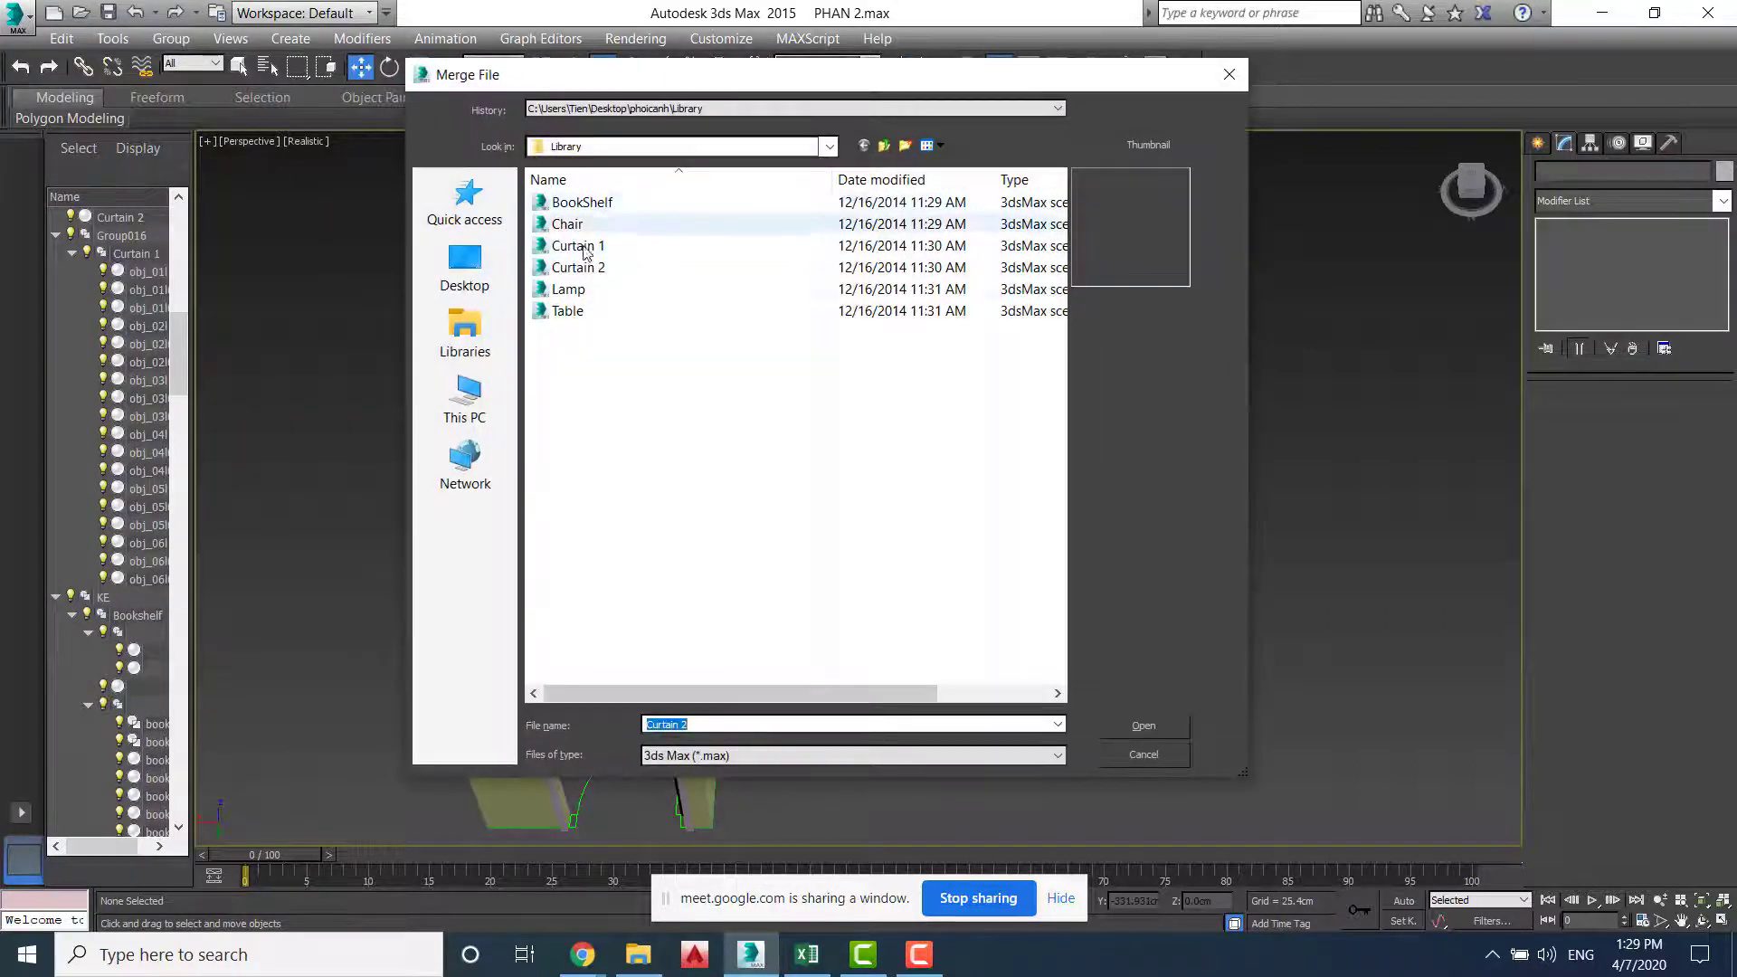
left_click(590, 266)
left_click(589, 251)
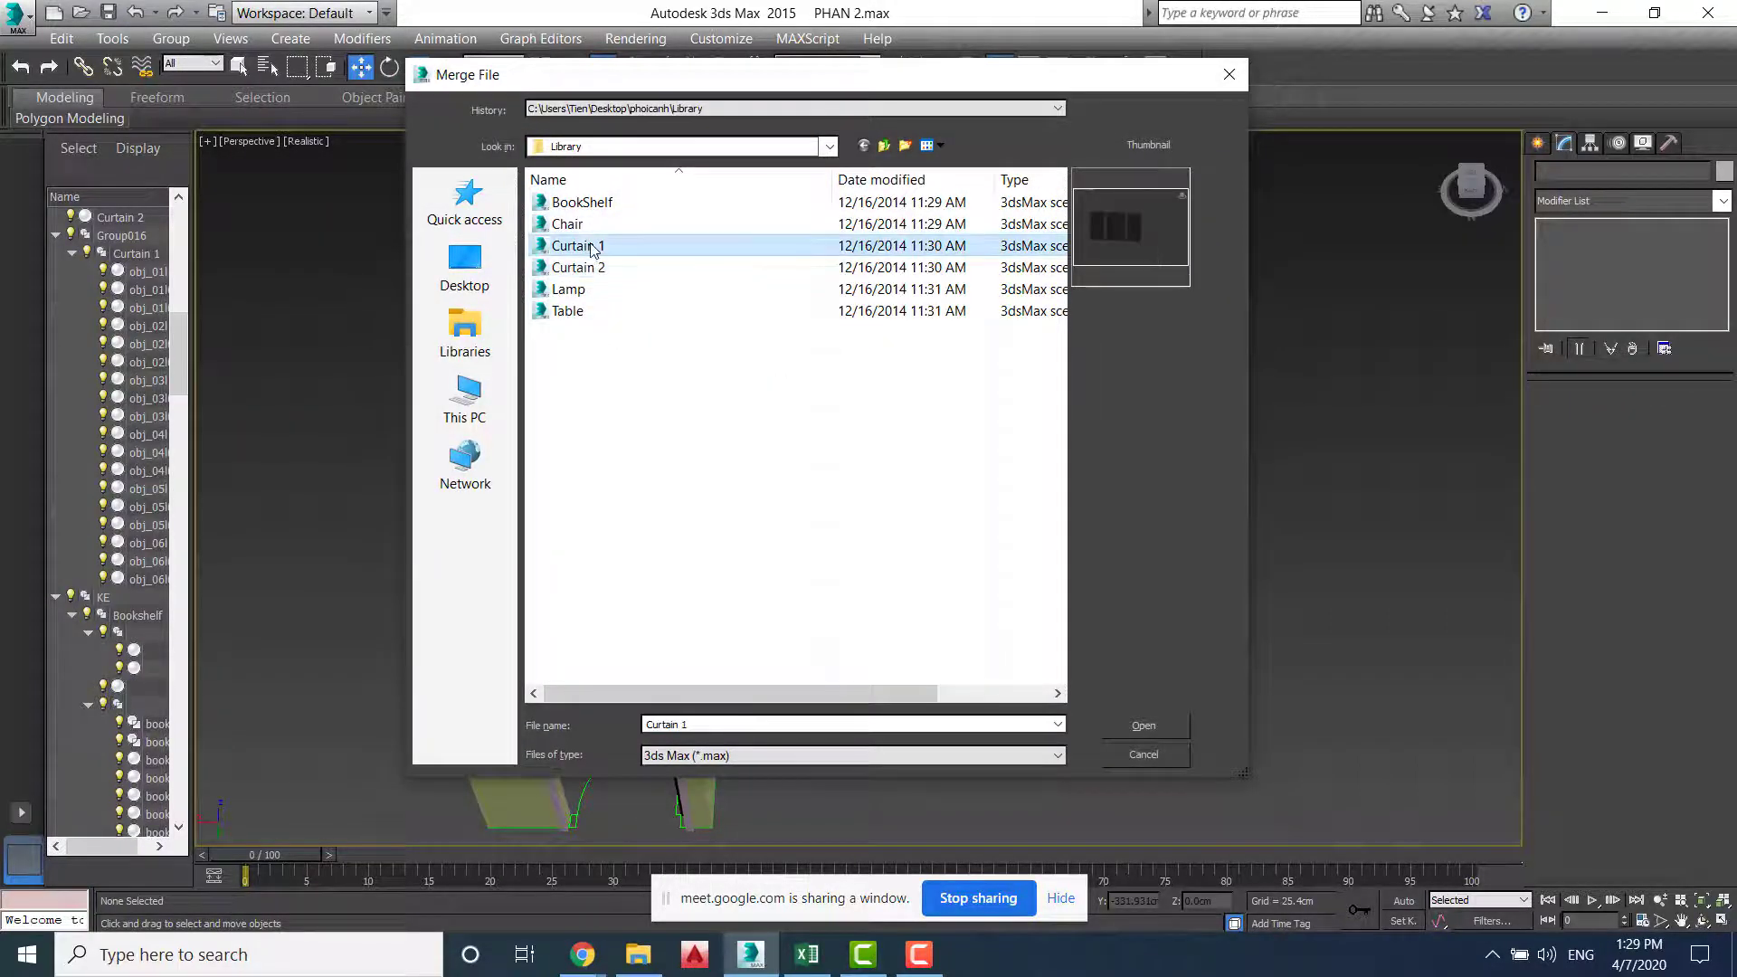
left_click(570, 311)
left_click(560, 228)
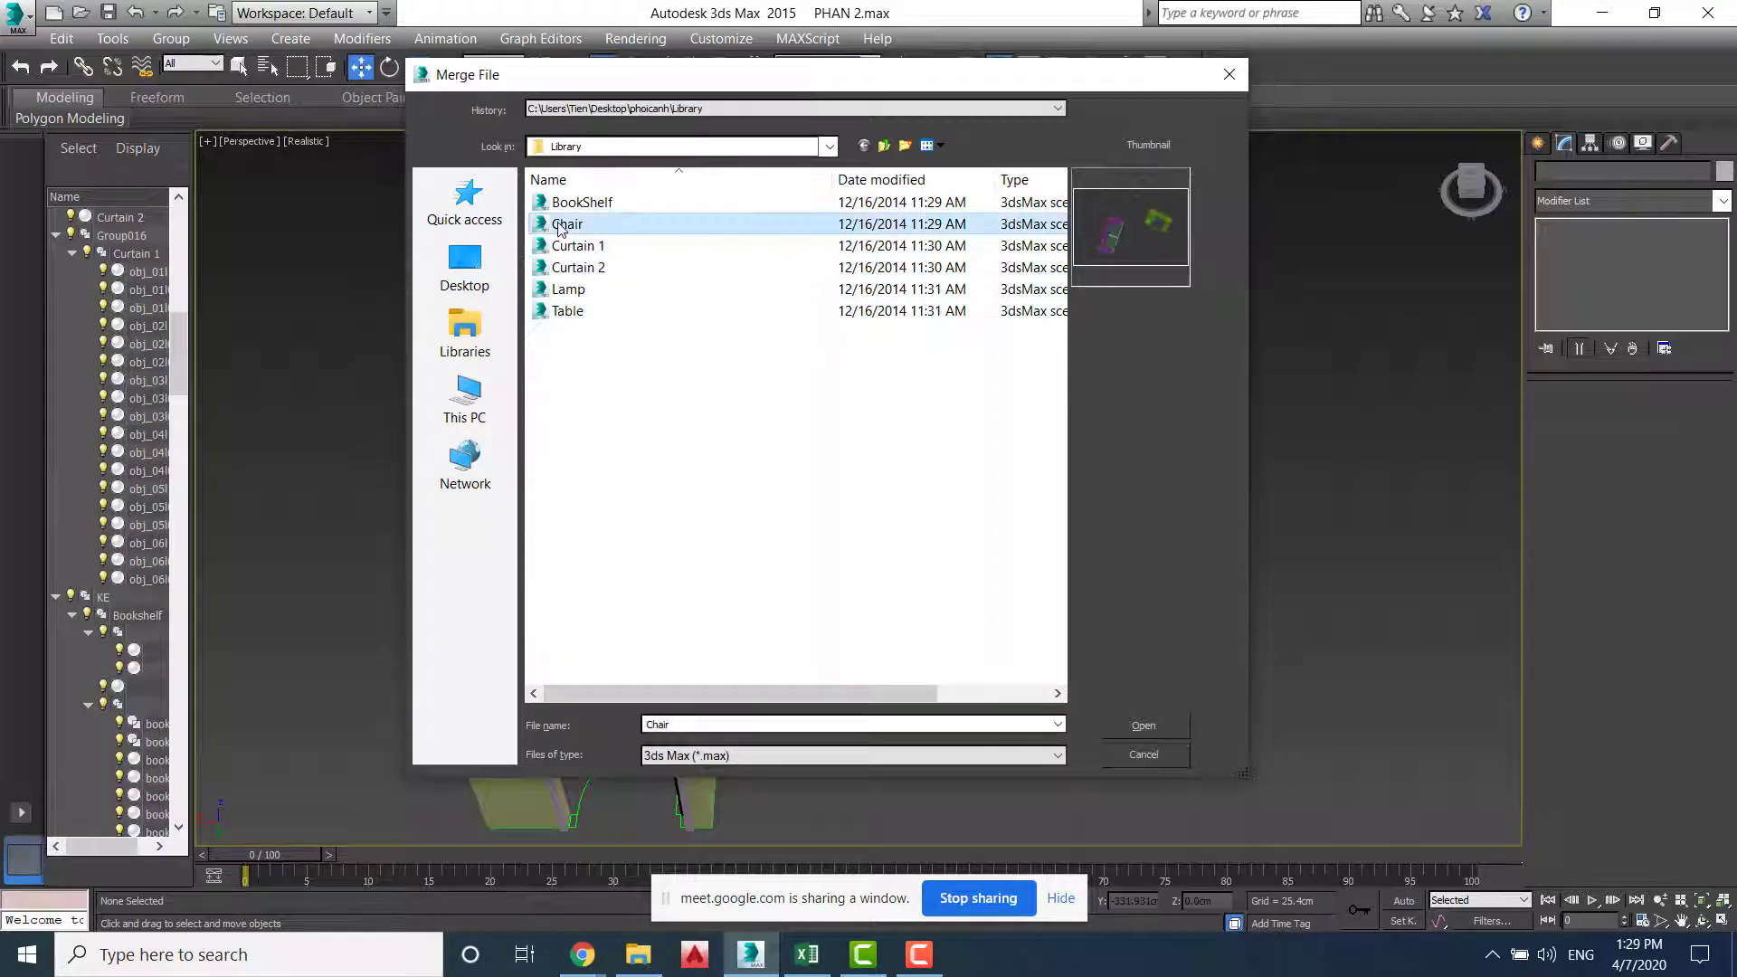
left_click(1142, 727)
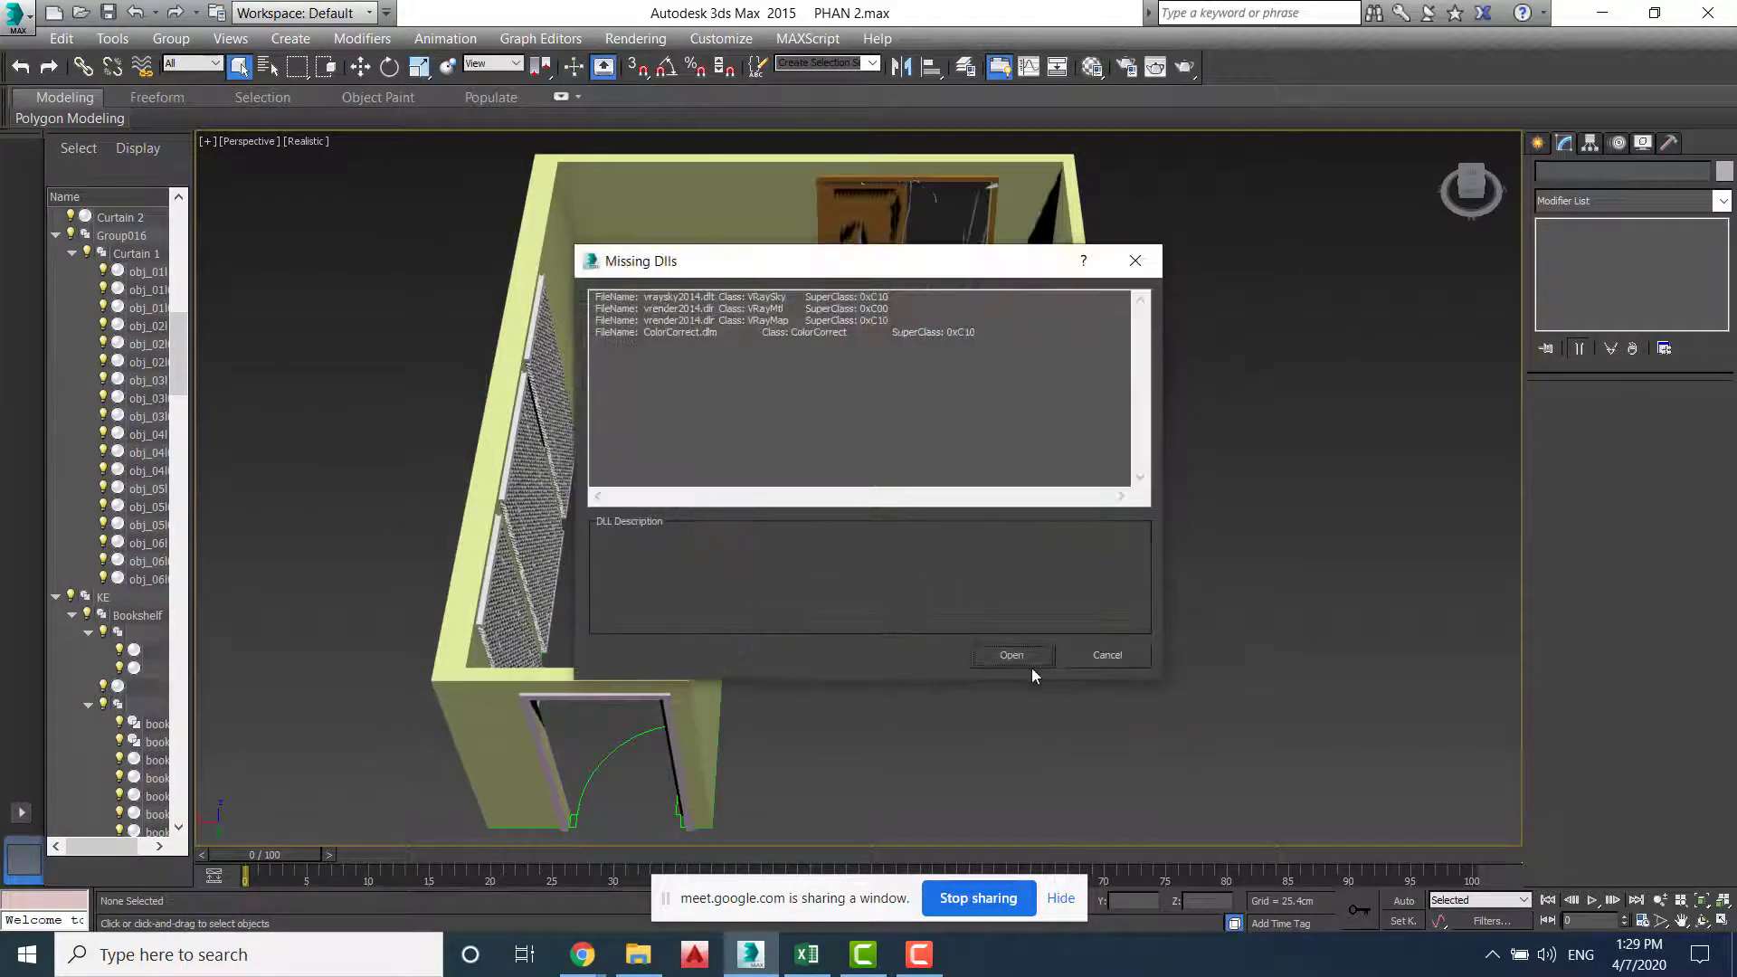
Merge all objects from Chair.max, auto-renaming the duplicate object and applying auto-rename to all duplicate materials
left_click(1031, 668)
left_click(657, 623)
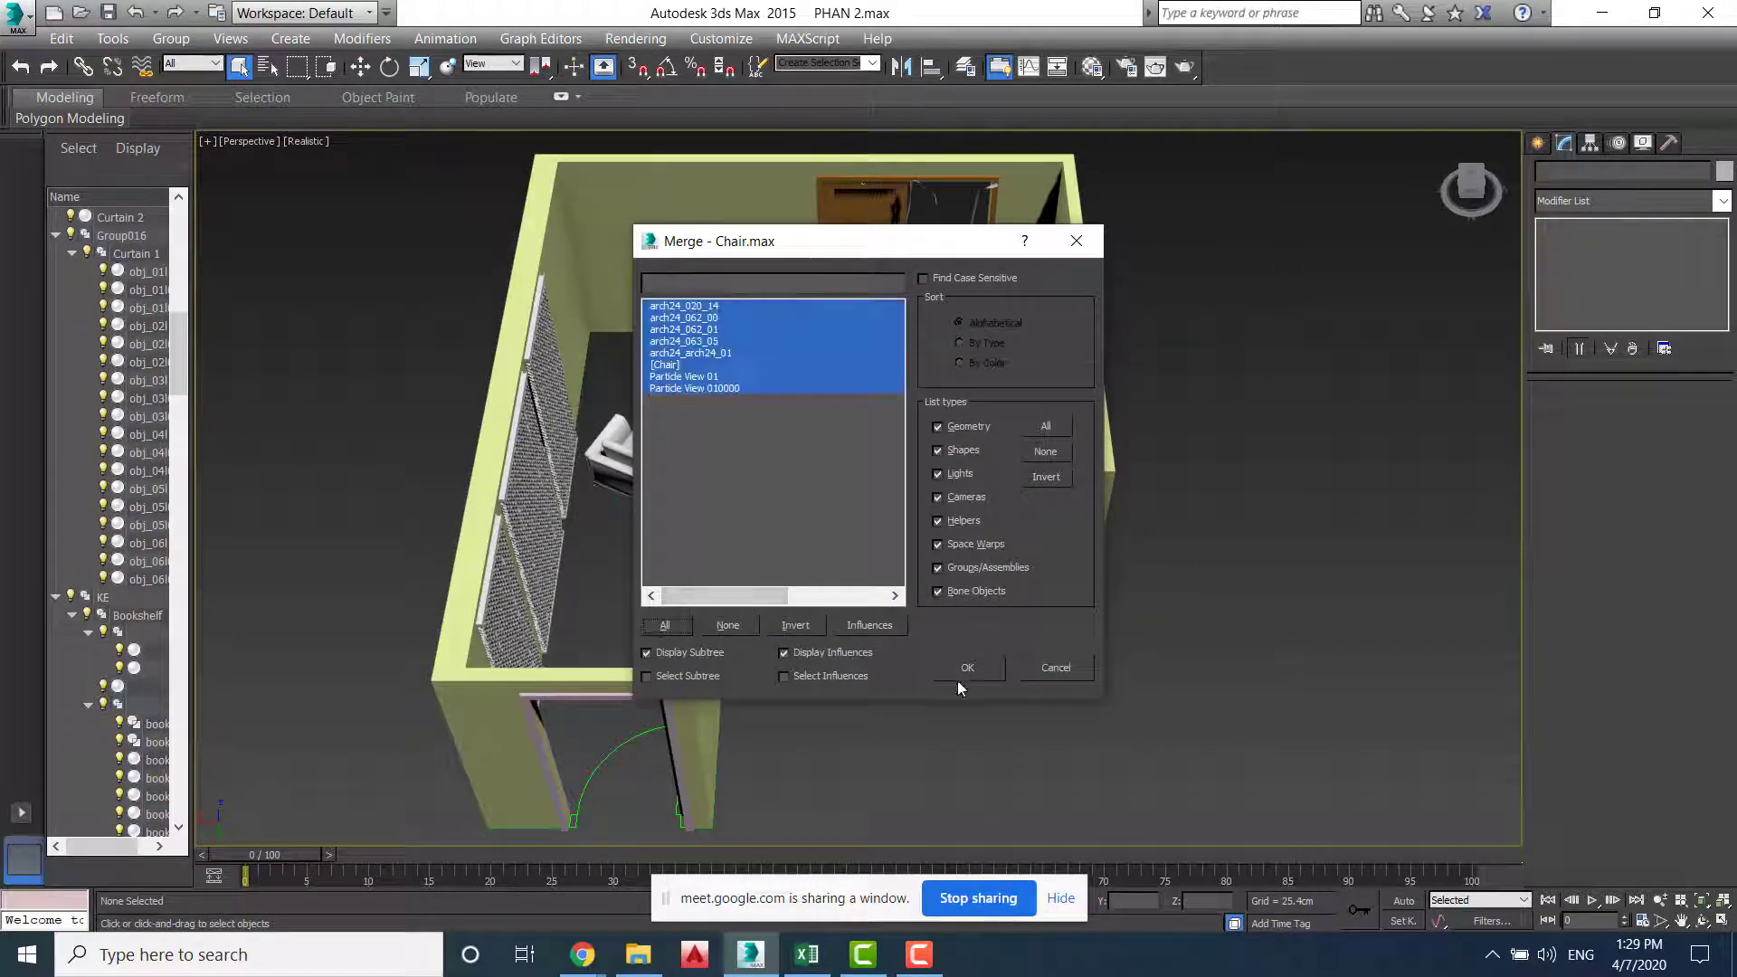
left_click(970, 669)
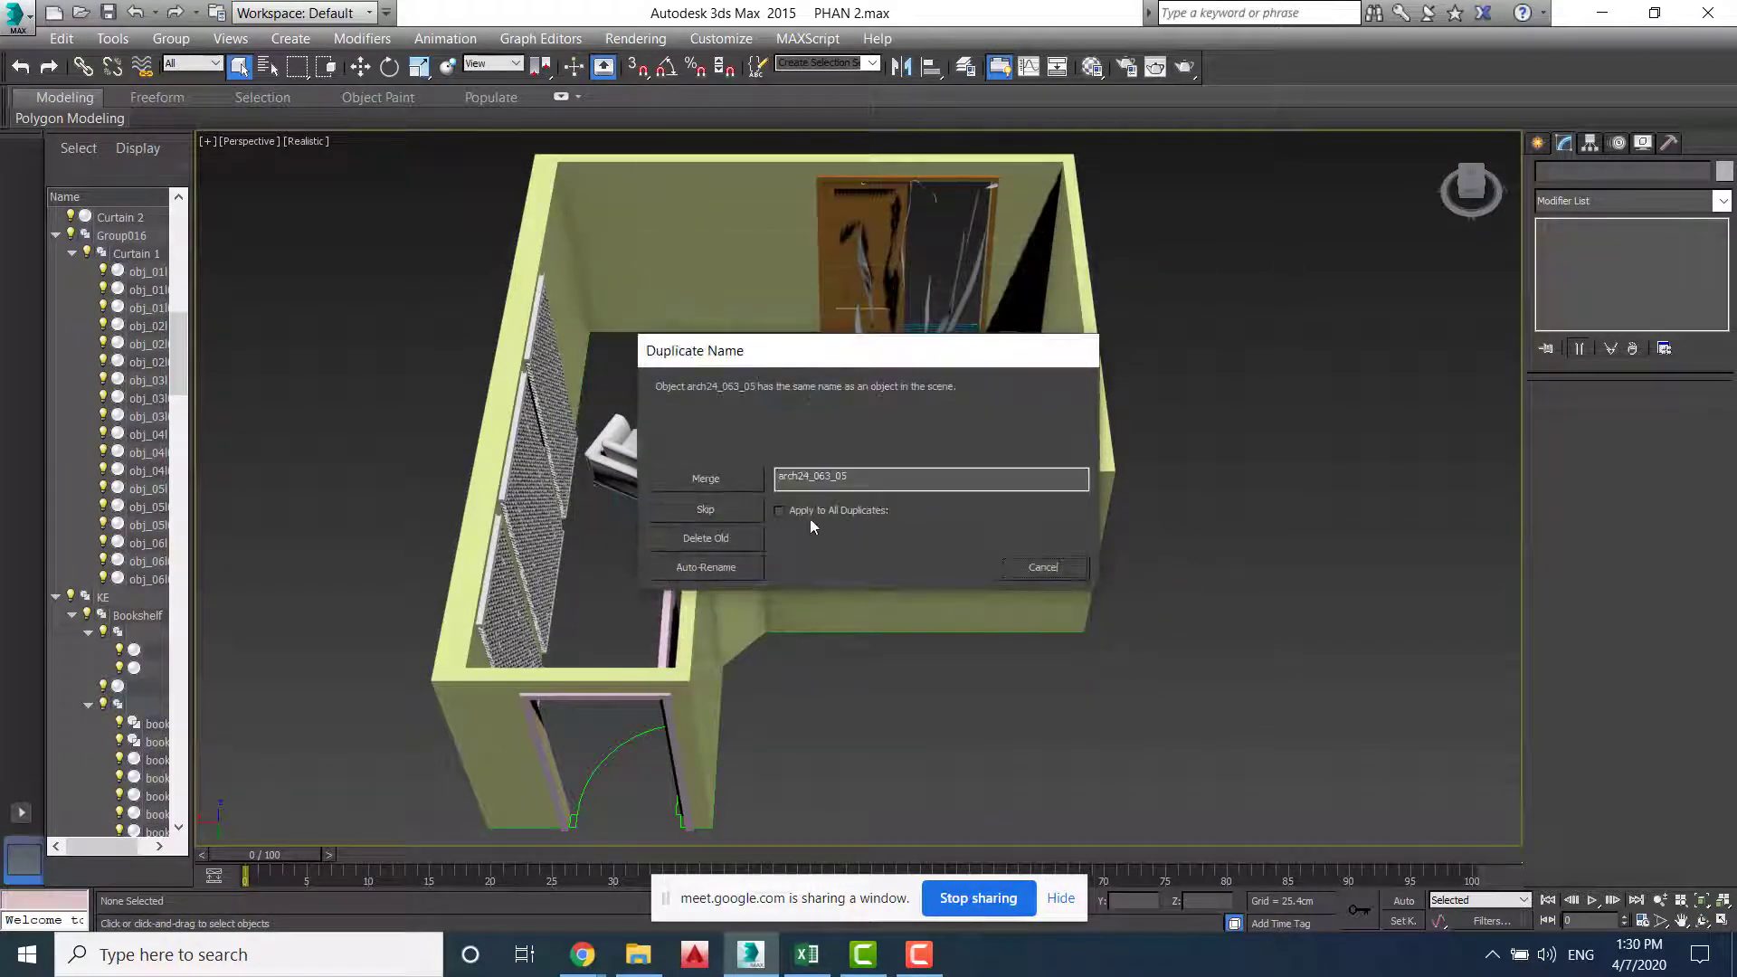
left_click(733, 567)
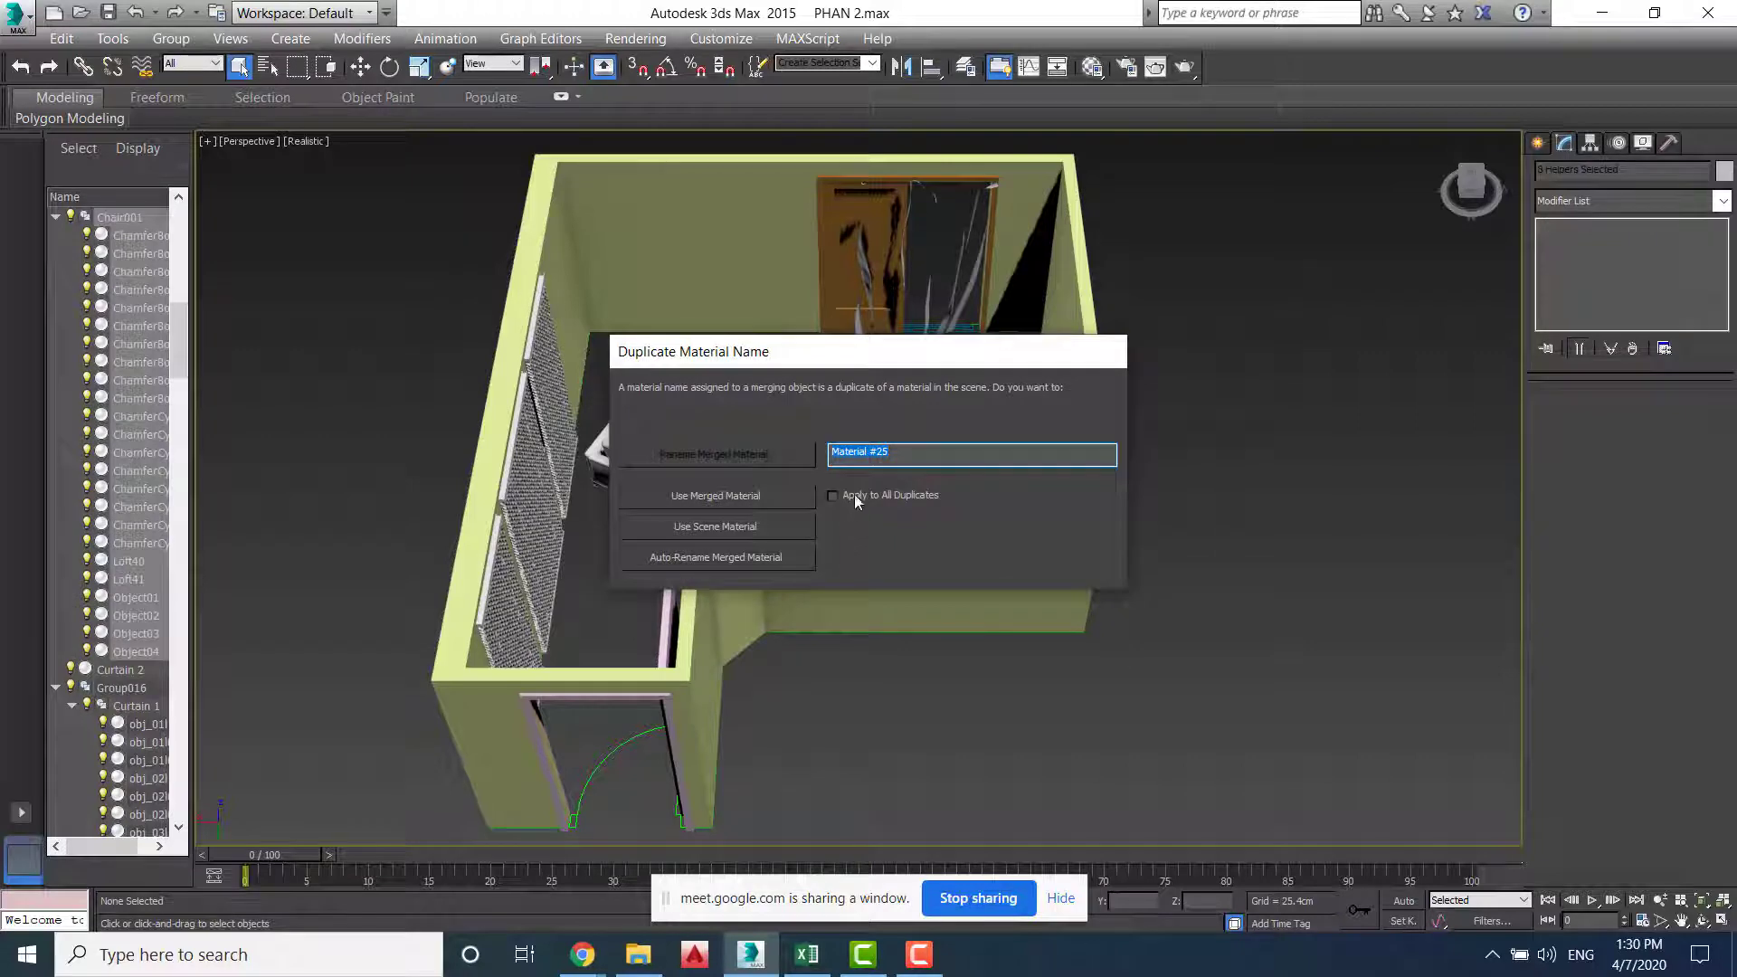
left_click(854, 500)
left_click(738, 562)
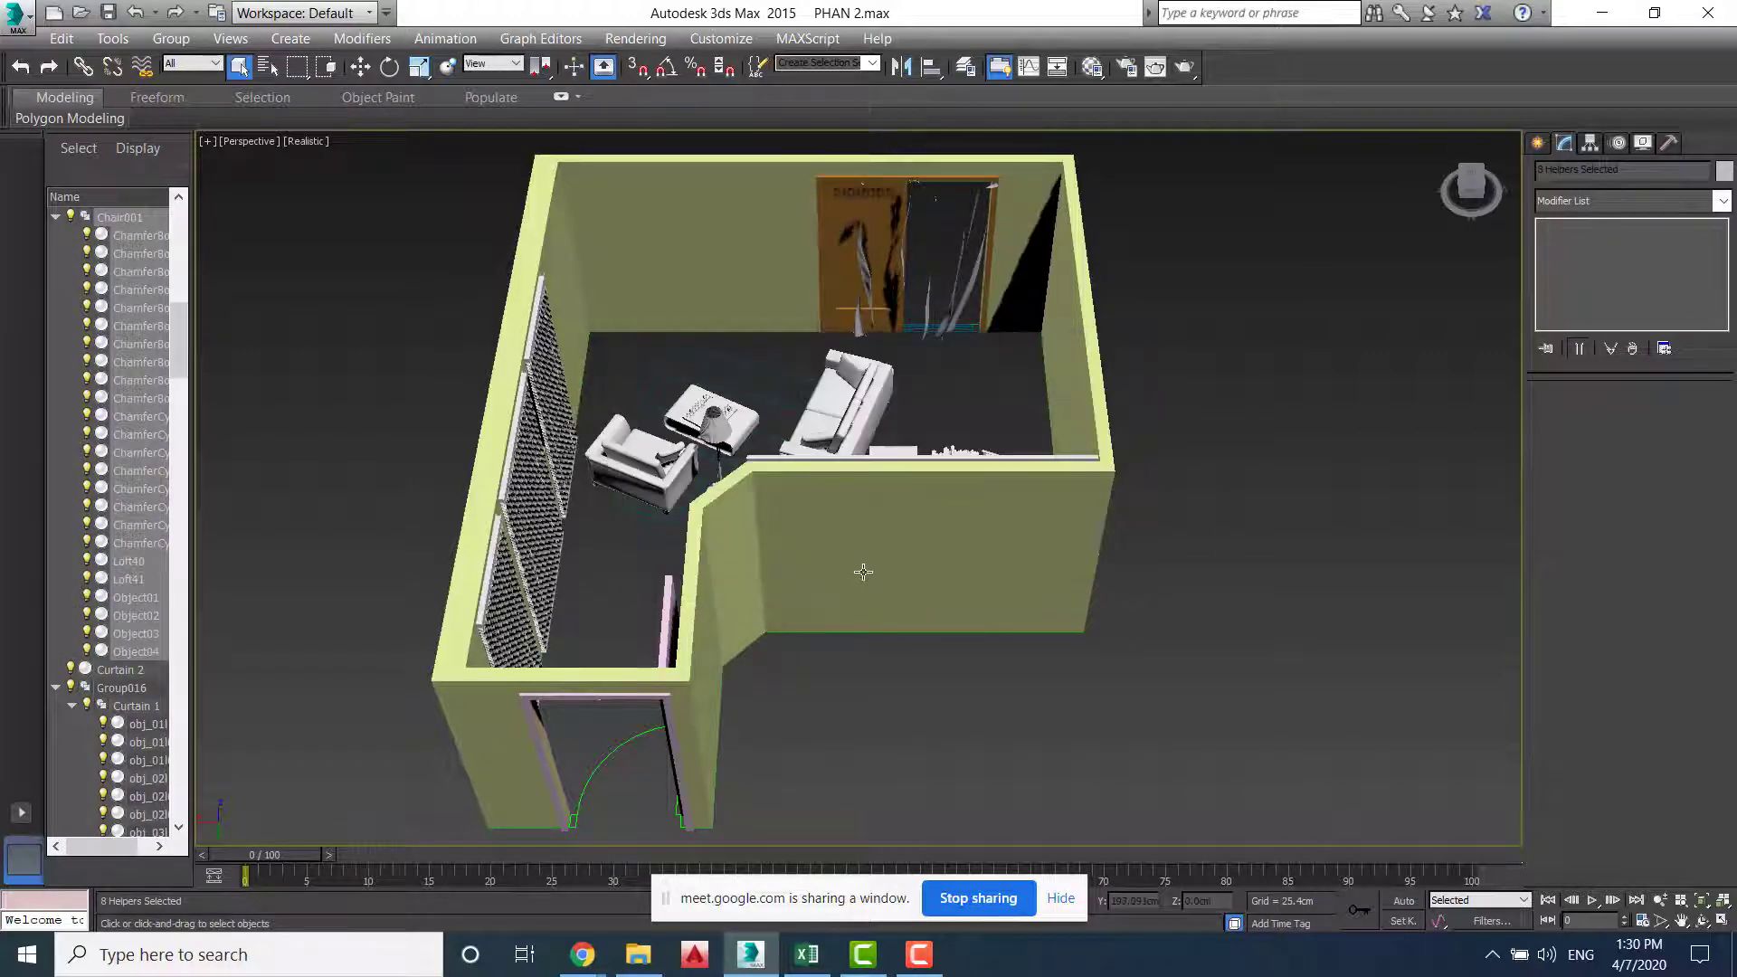
Group all the merged chair objects under the default group name, with the Move tool active
middle_click_drag(973, 535, 1025, 569, "alt")
scroll(1032, 569, "up", 3)
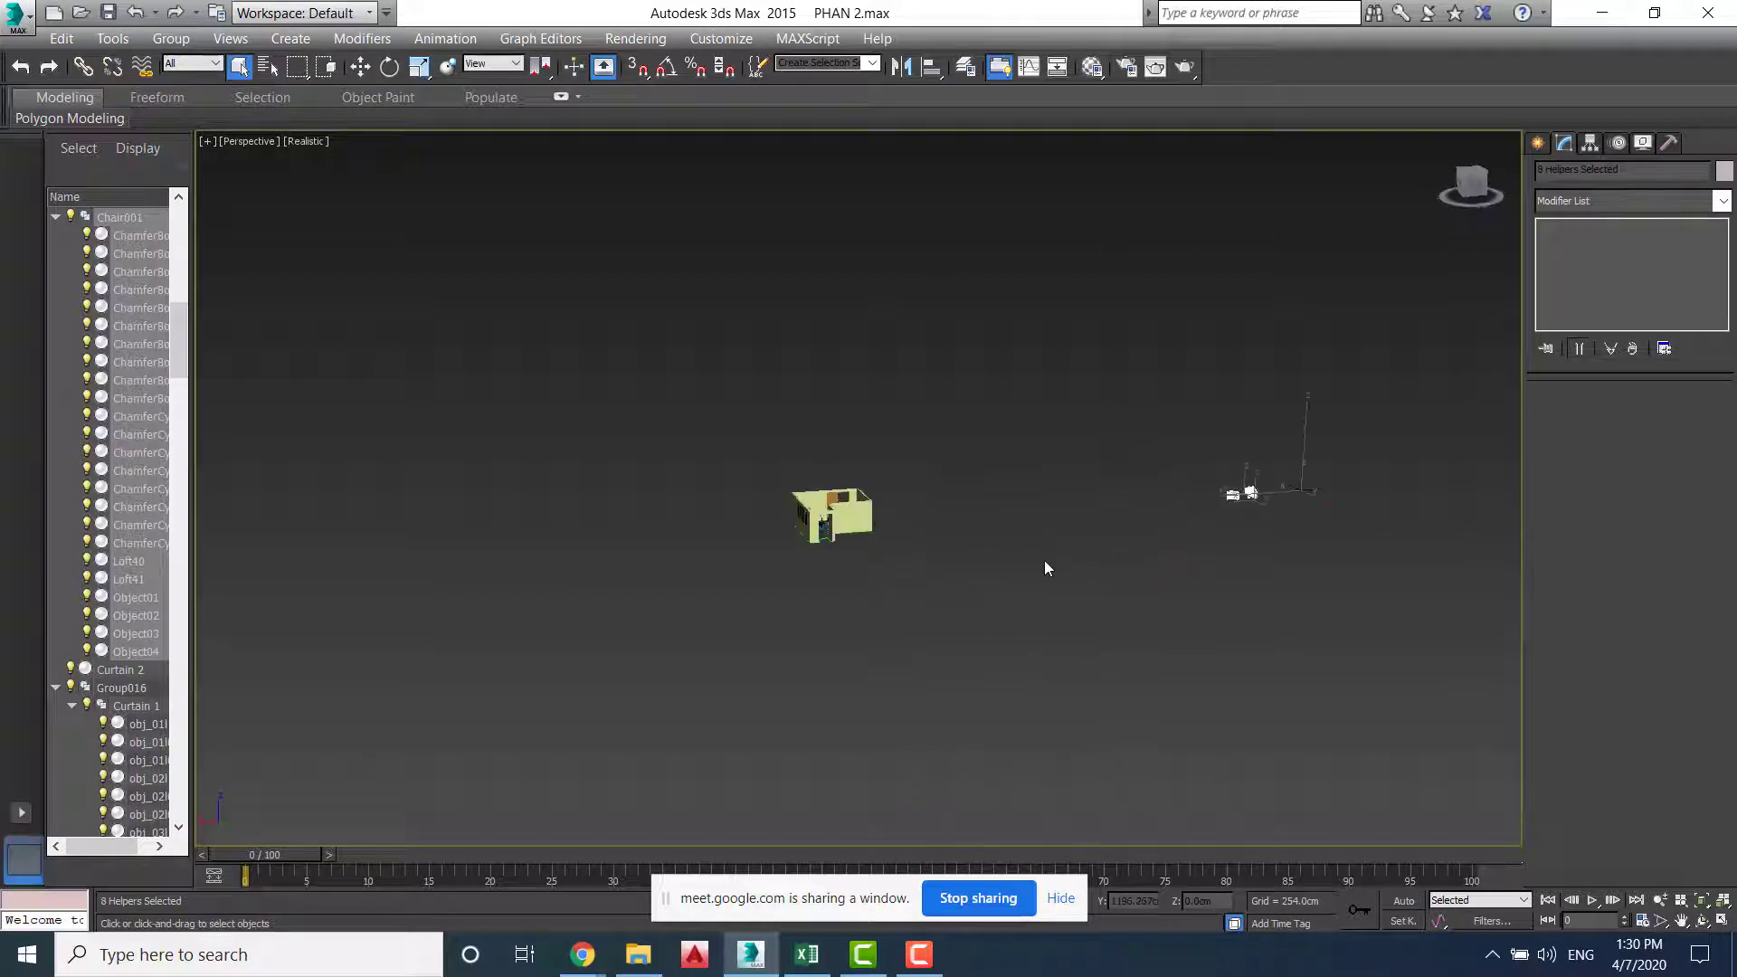
left_click(361, 69)
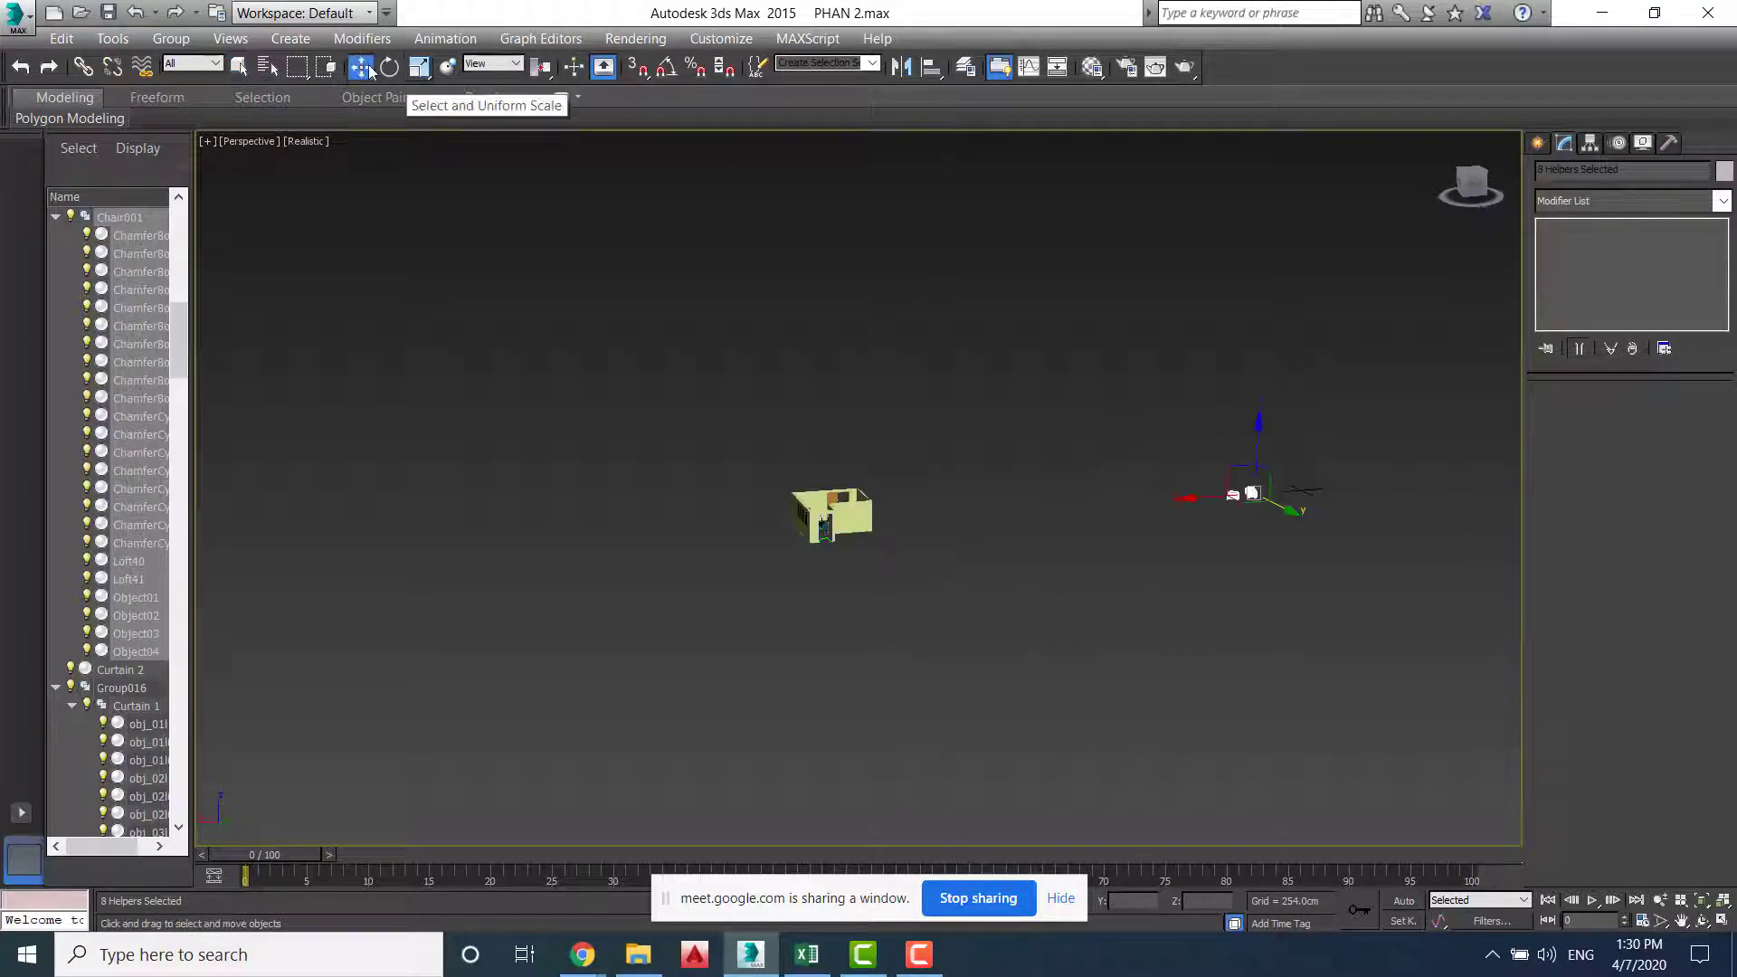
left_click(171, 38)
left_click(186, 64)
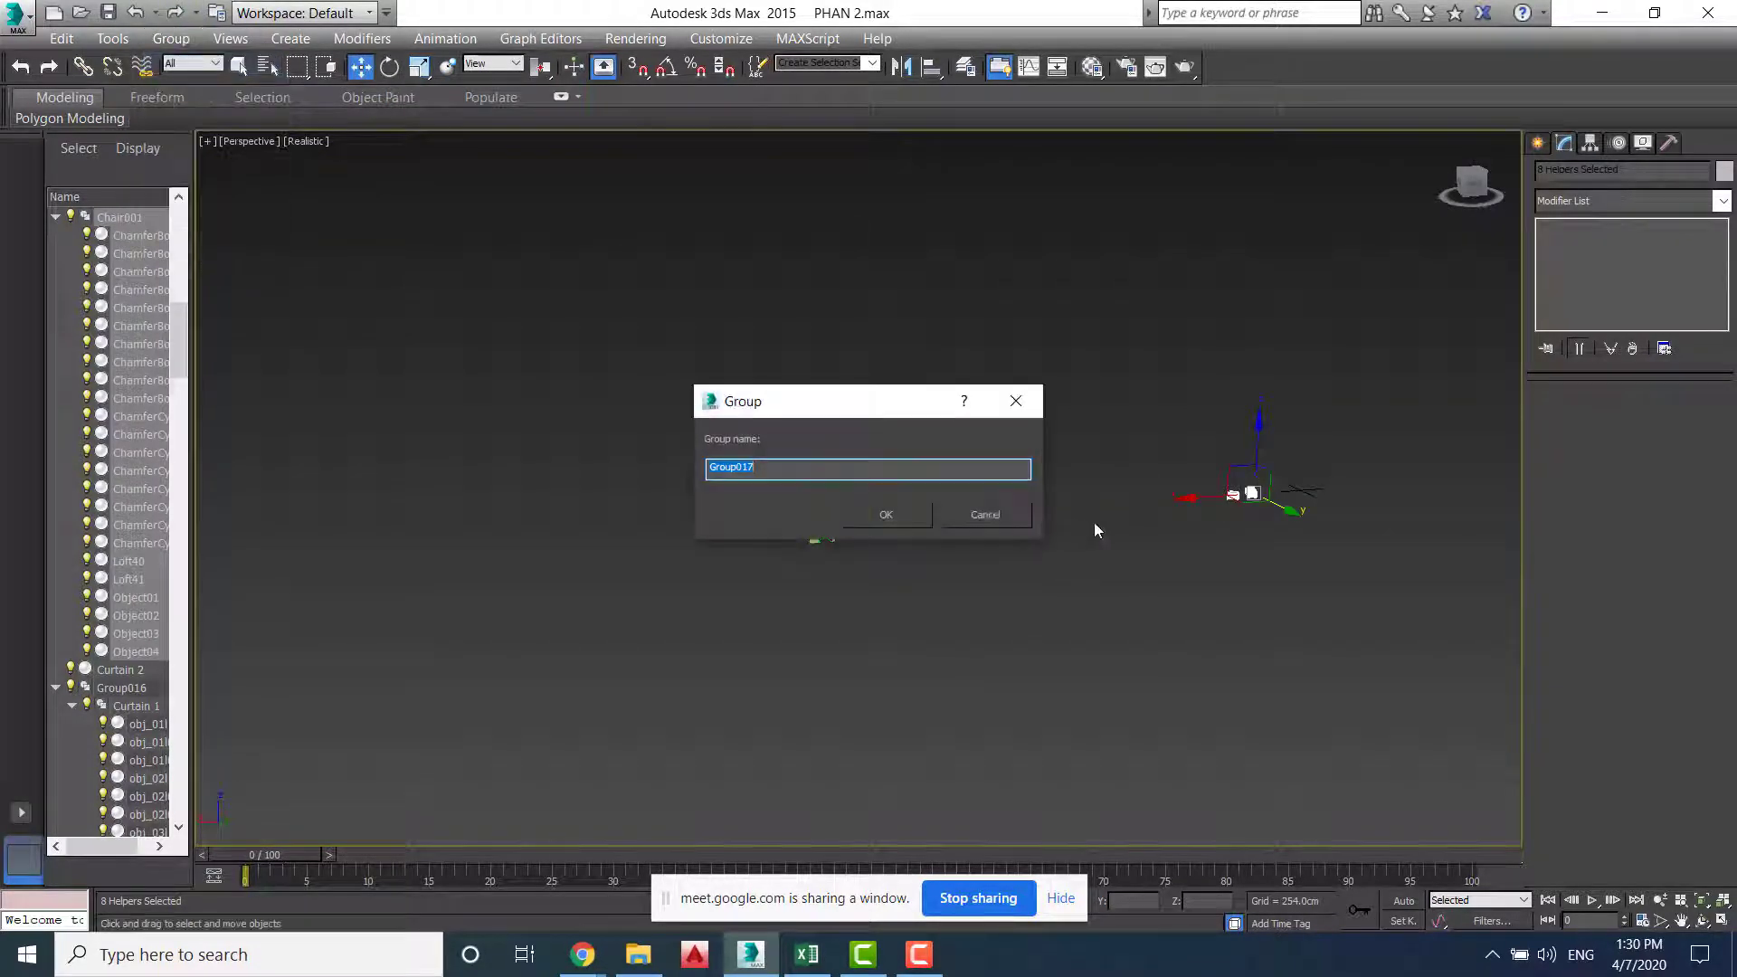
left_click(873, 512)
Move the merged chair group into the room beyond the existing sofa, and delete the group
left_click_drag(1190, 495, 851, 533)
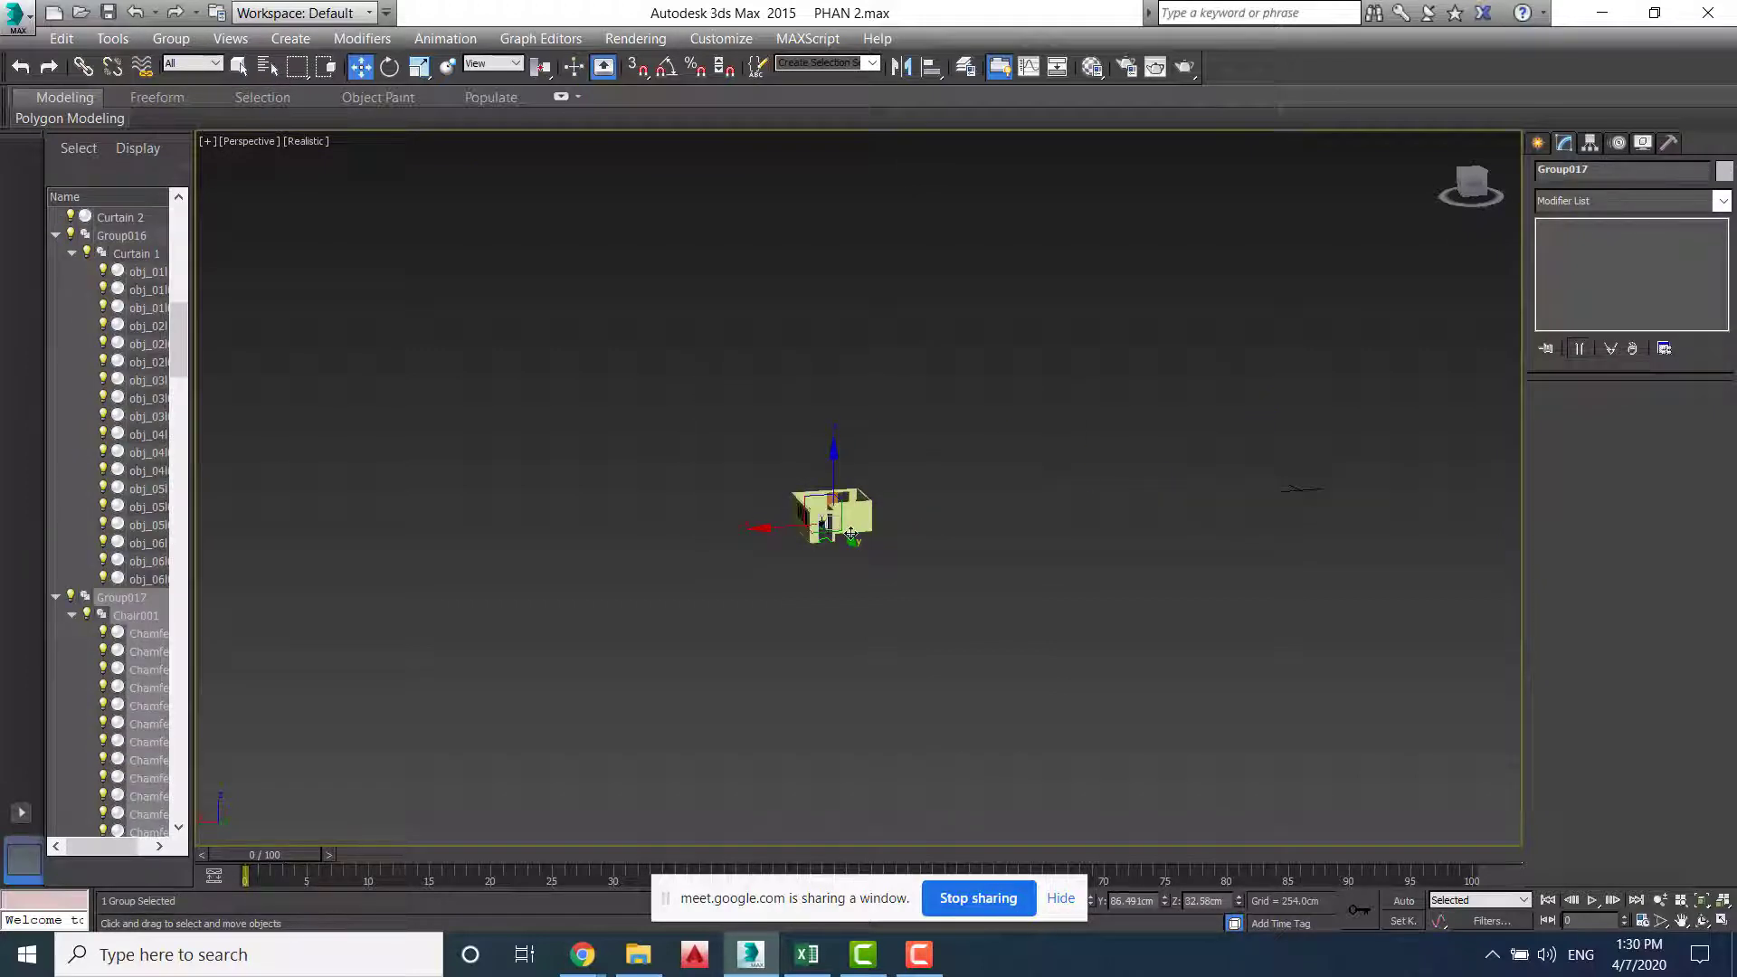
scroll(852, 533, "up", 5)
middle_click_drag(881, 534, 848, 652, "alt")
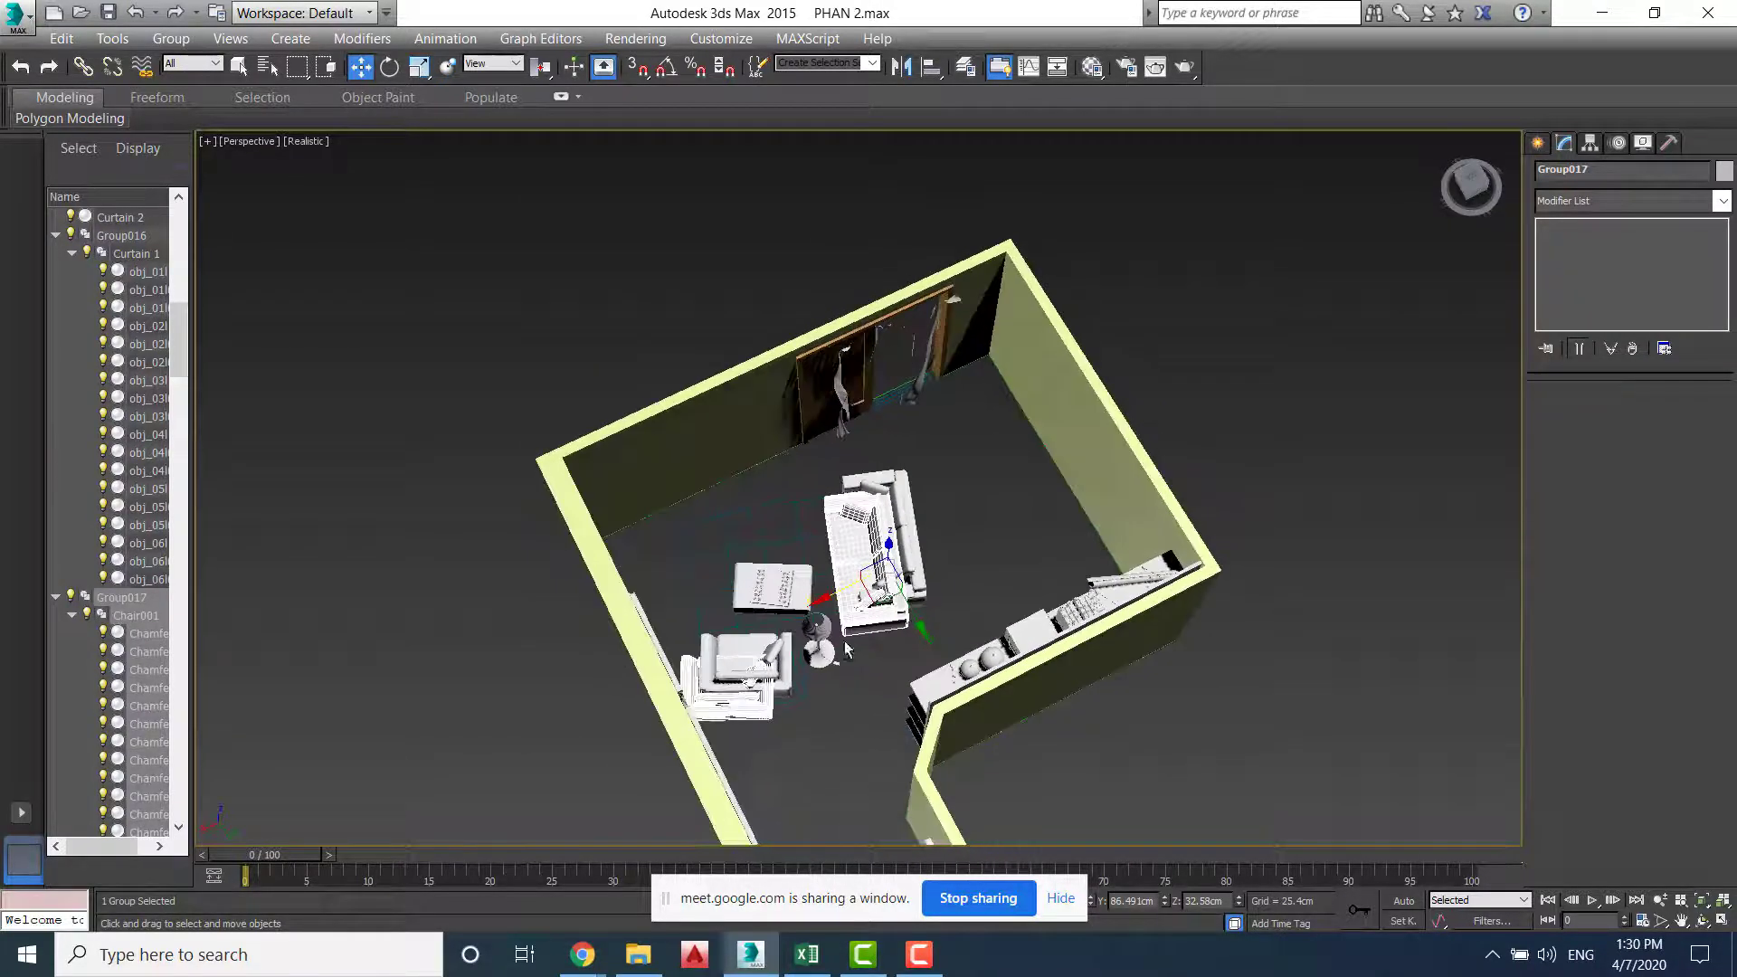
left_click_drag(823, 600, 940, 535)
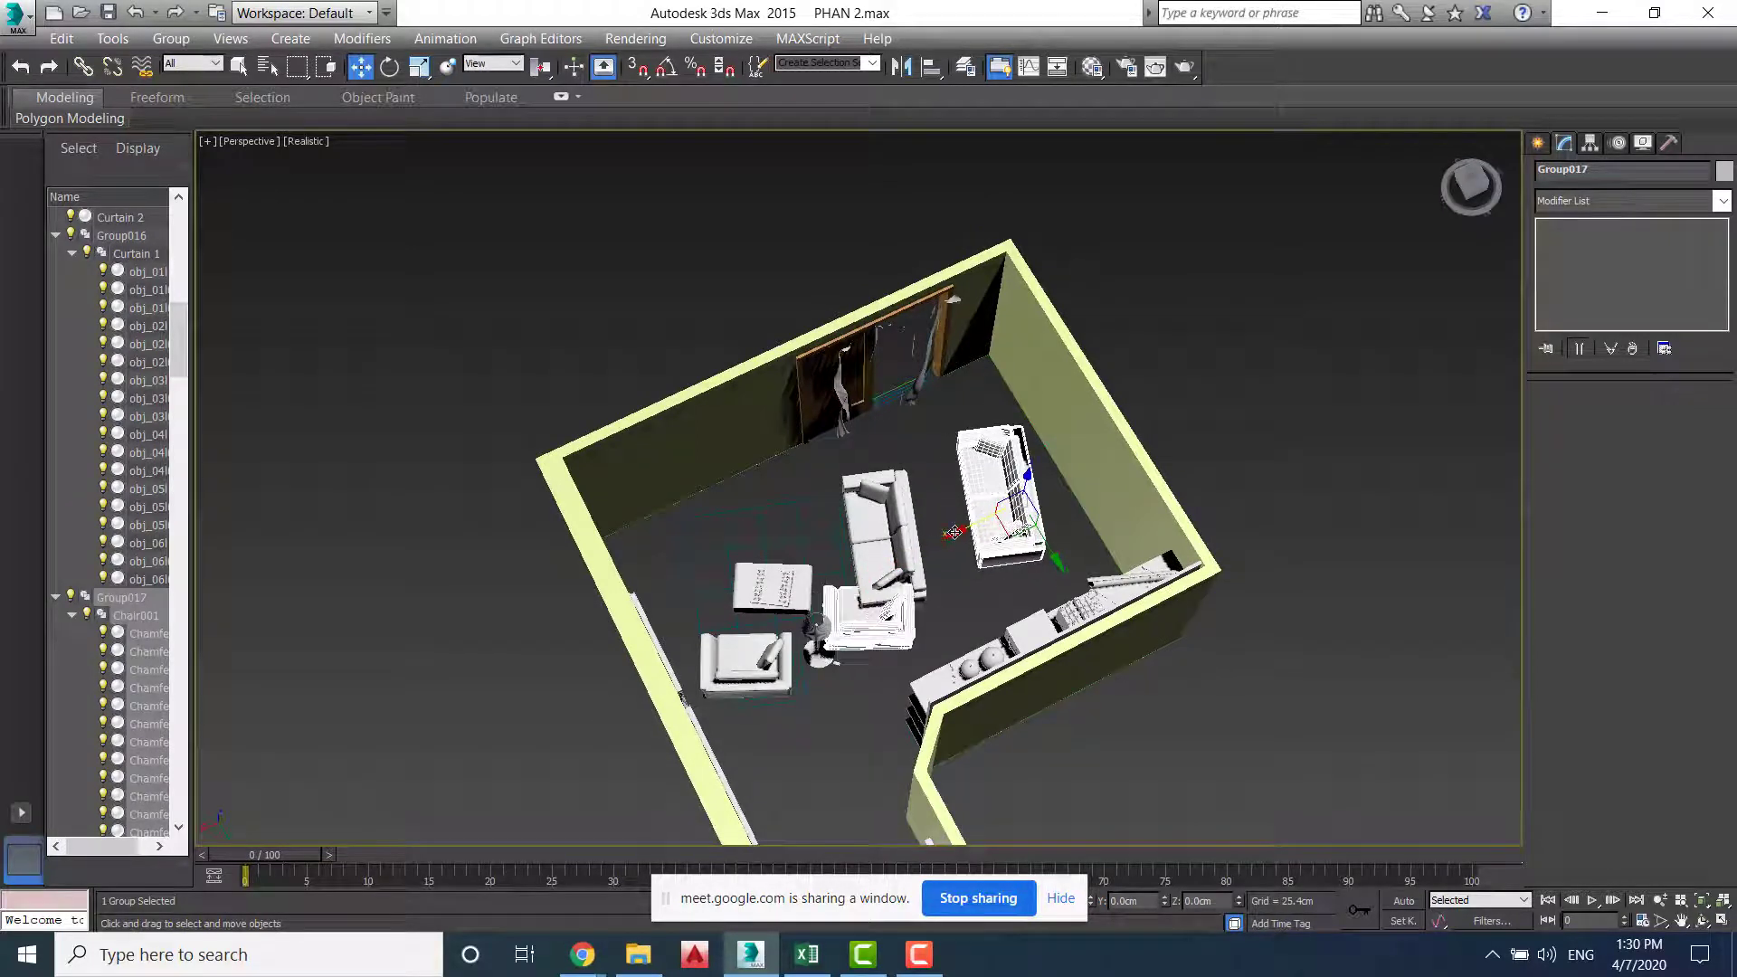
key("Delete")
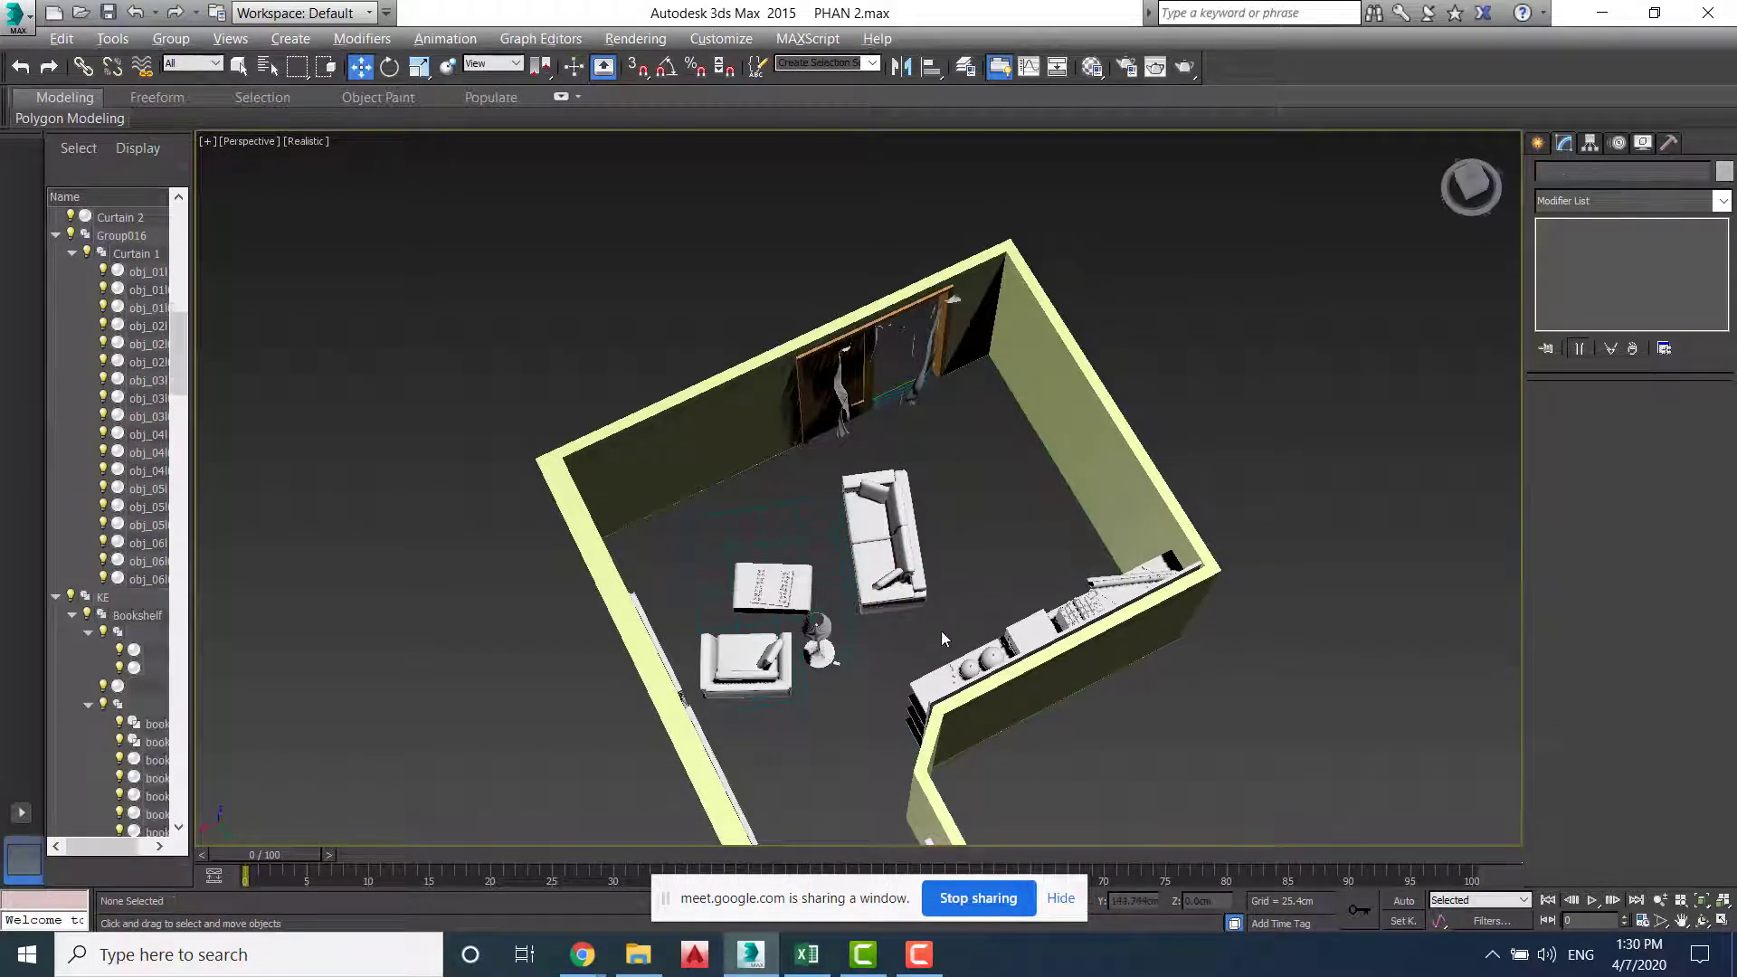
Examine the furniture layout inside the room and its outer walls, checking the furniture layout spline and the Chair group
middle_click_drag(942, 632, 849, 616, "alt")
scroll(847, 616, "up", 4)
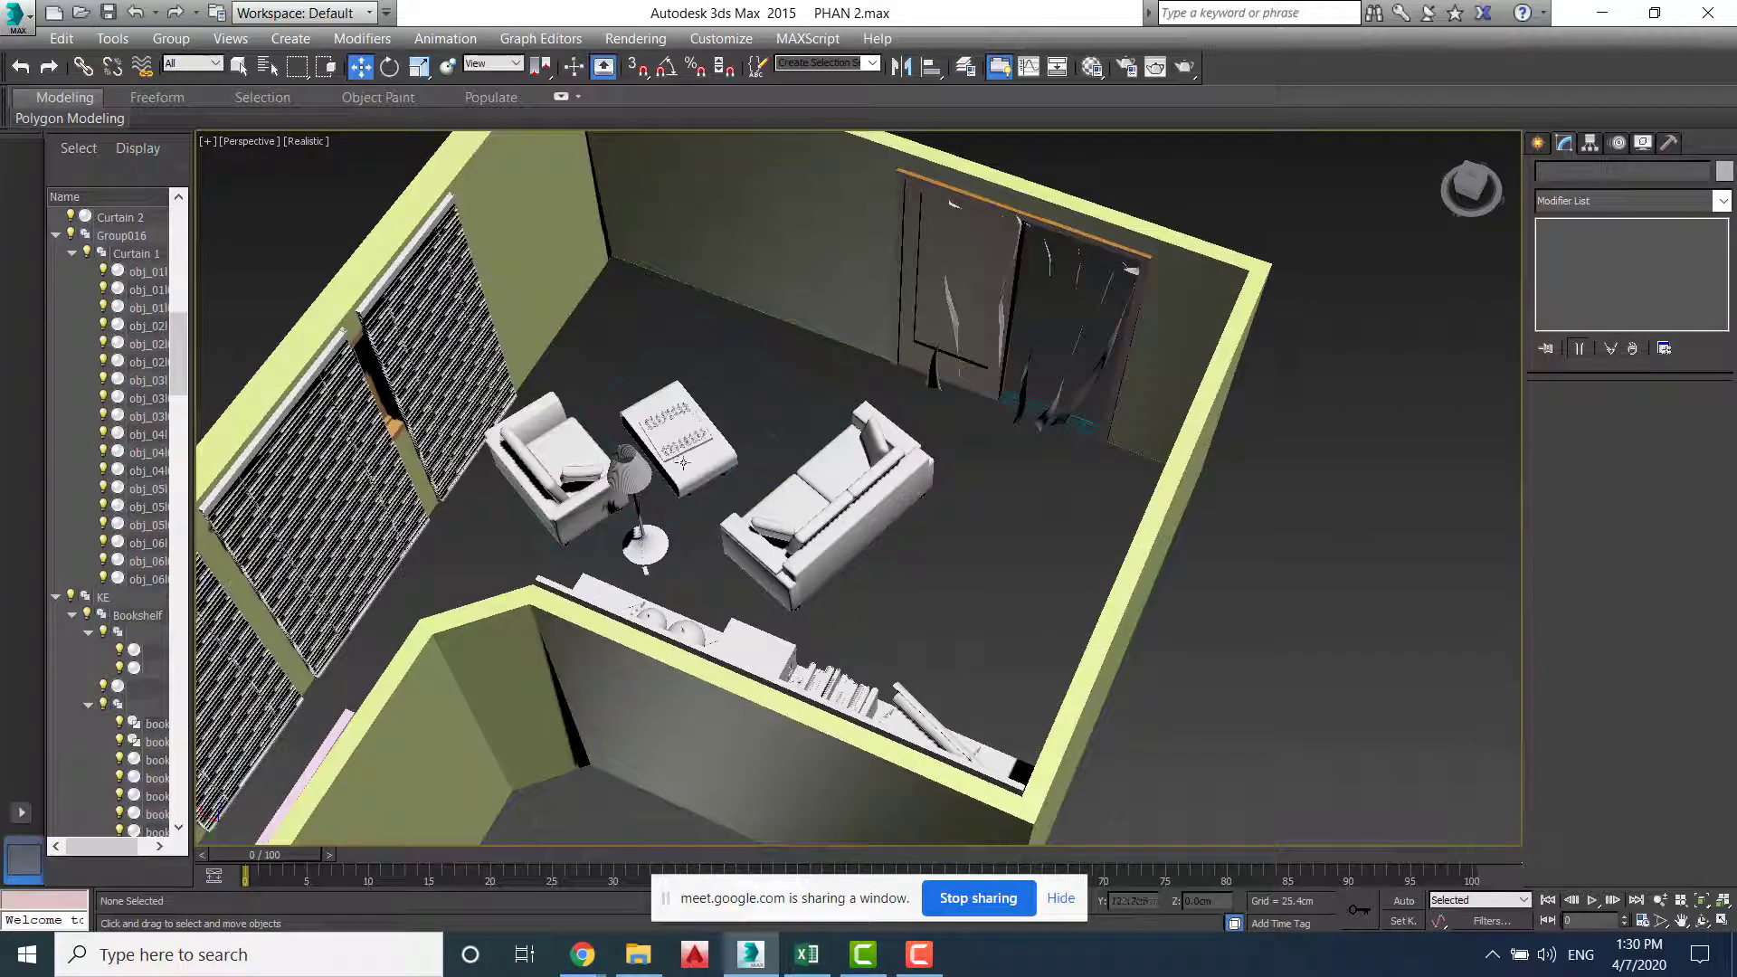
left_click(755, 422)
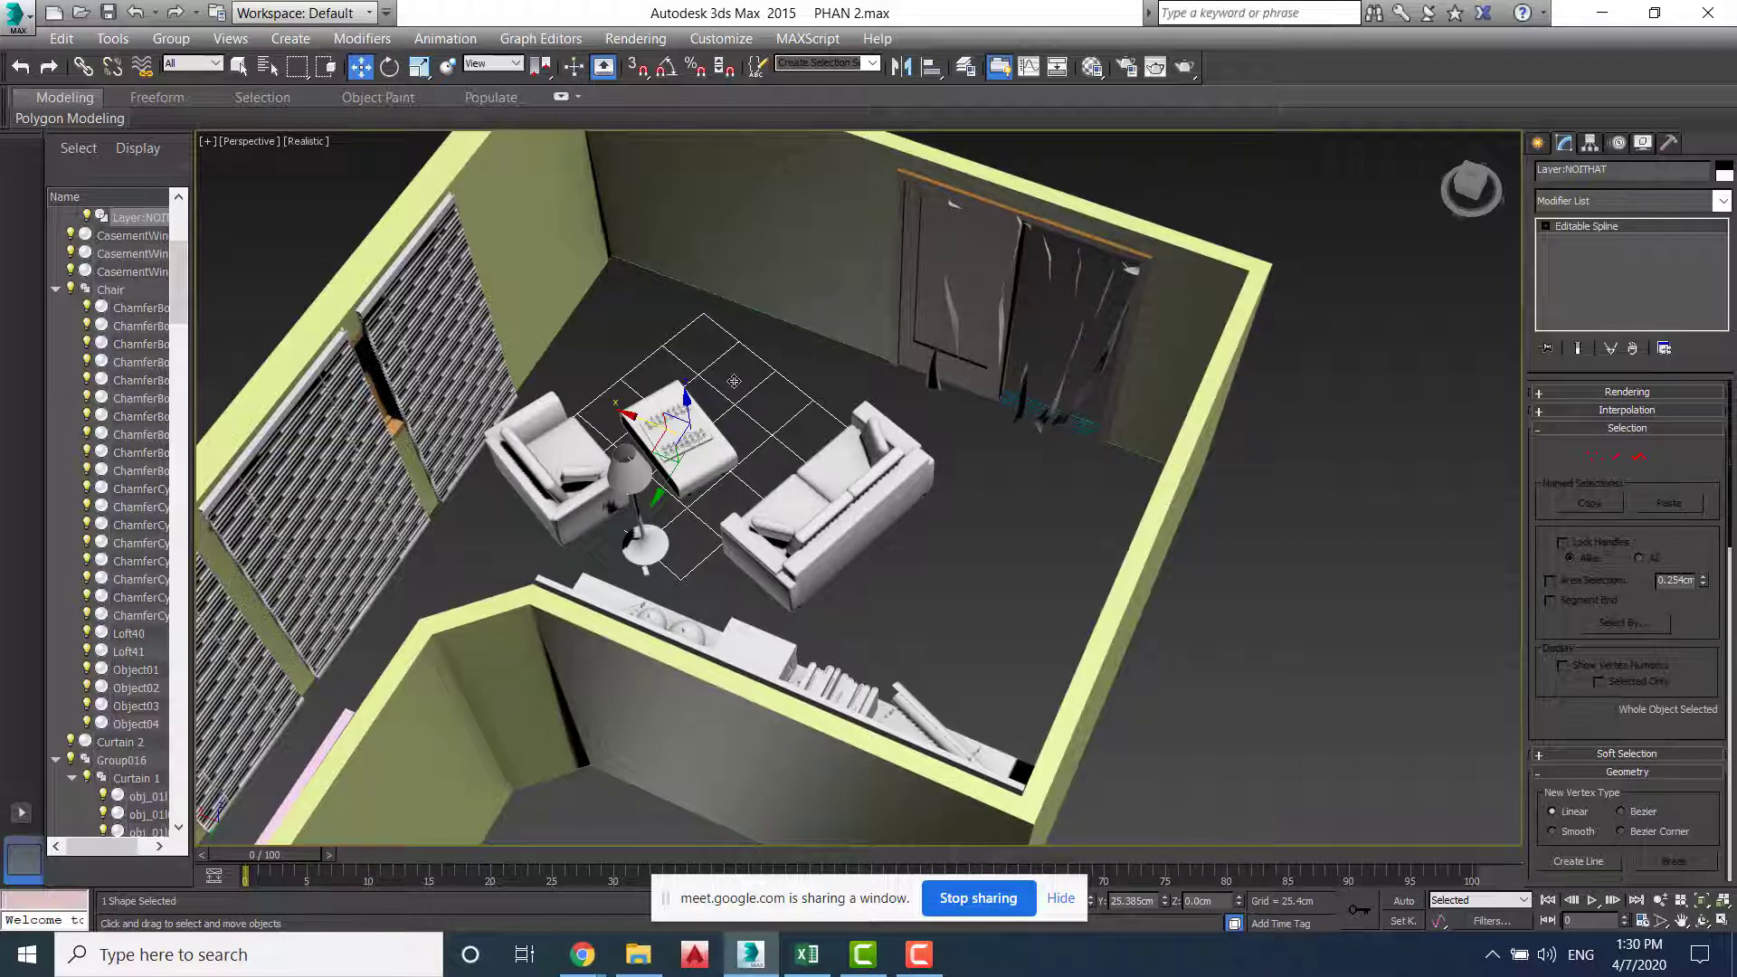
left_click(1325, 545)
scroll(896, 543, "down", 5)
middle_click_drag(896, 543, 952, 592, "alt")
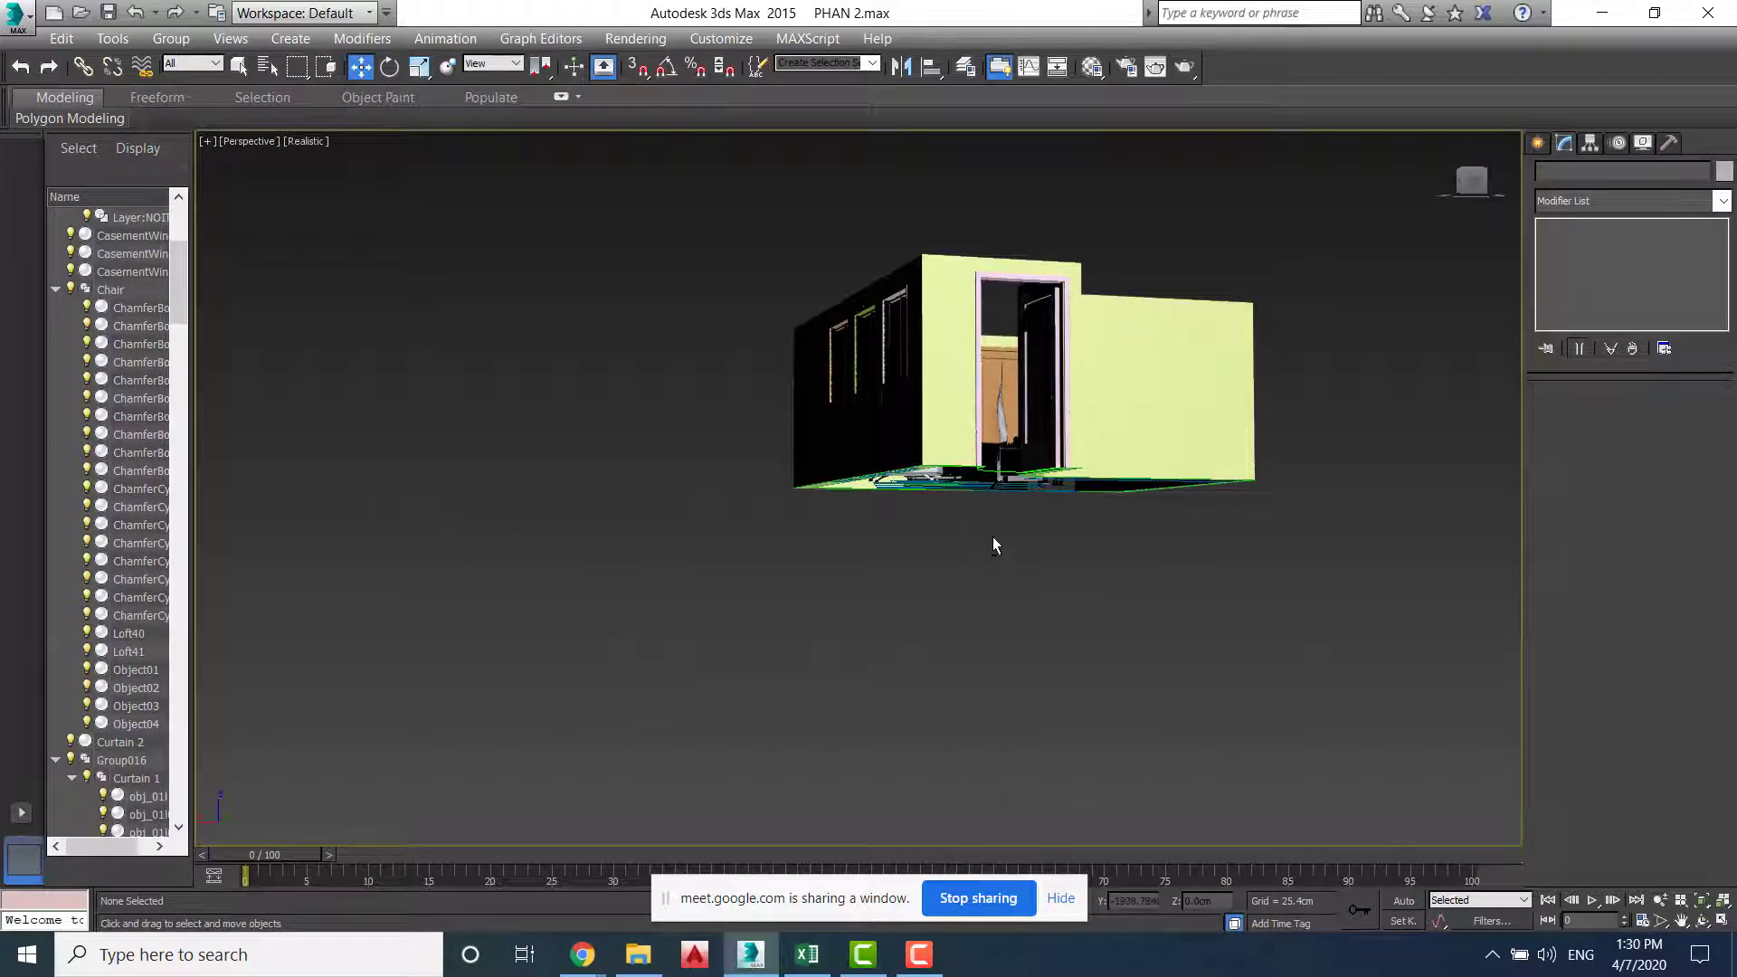
middle_click_drag(992, 536, 958, 578, "alt")
left_click(843, 504)
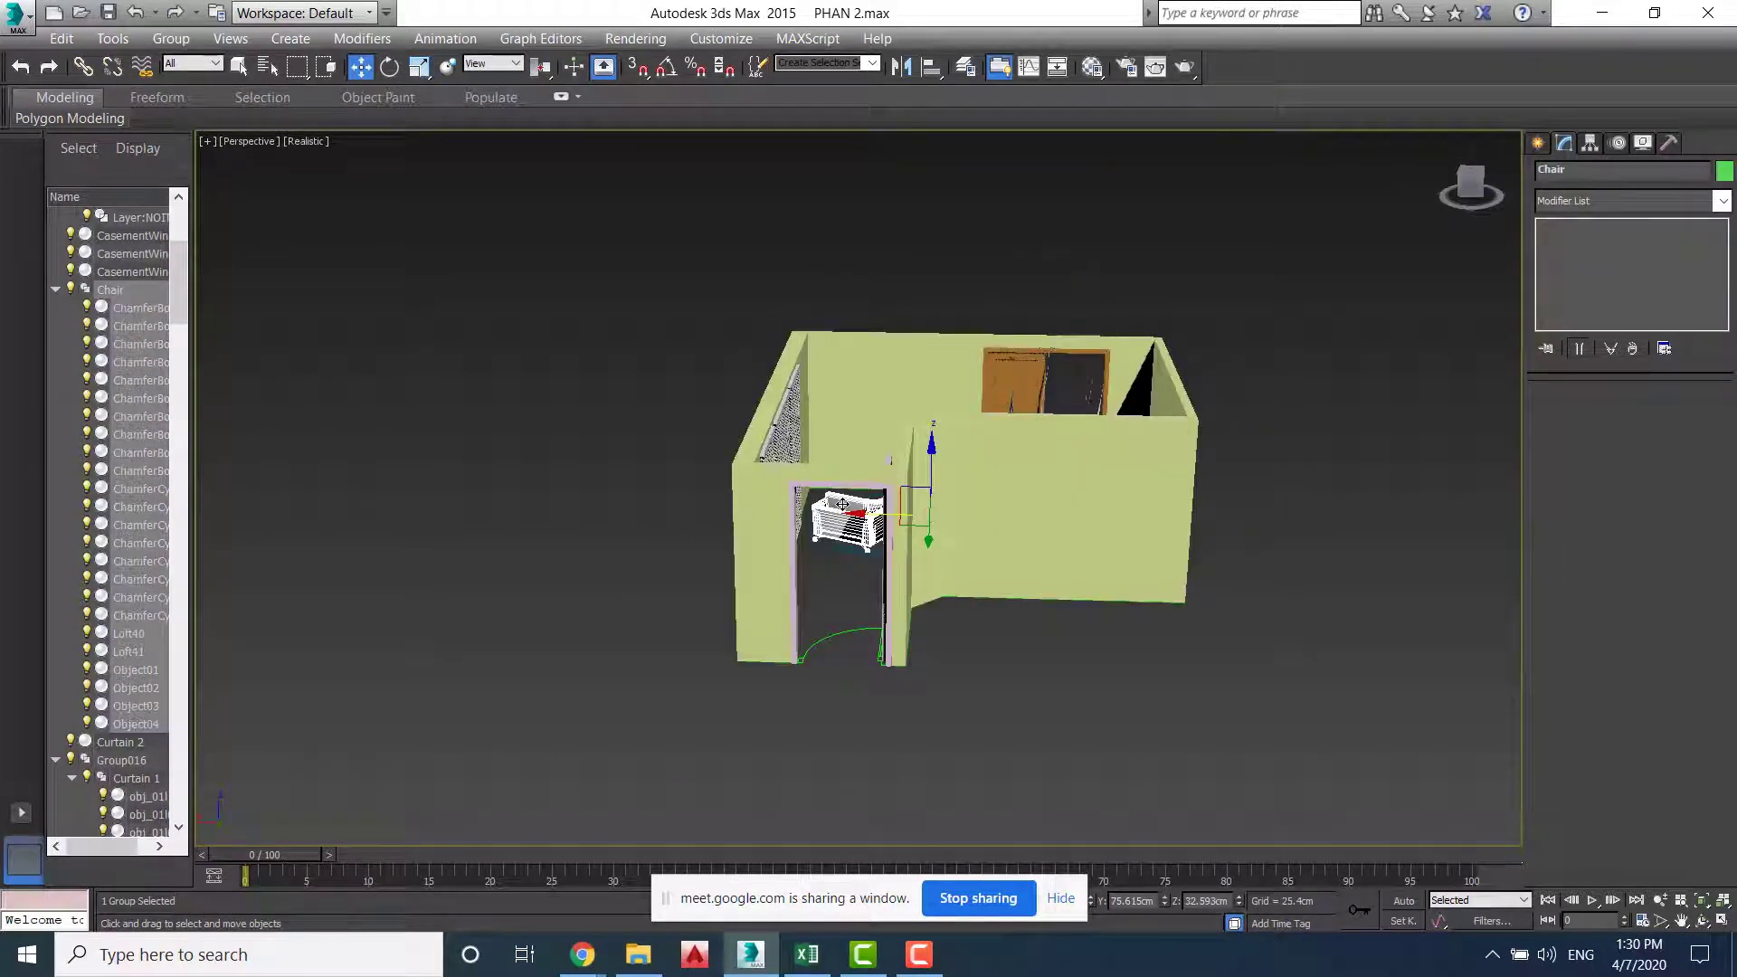
scroll(843, 504, "up", 5)
scroll(896, 538, "down", 2)
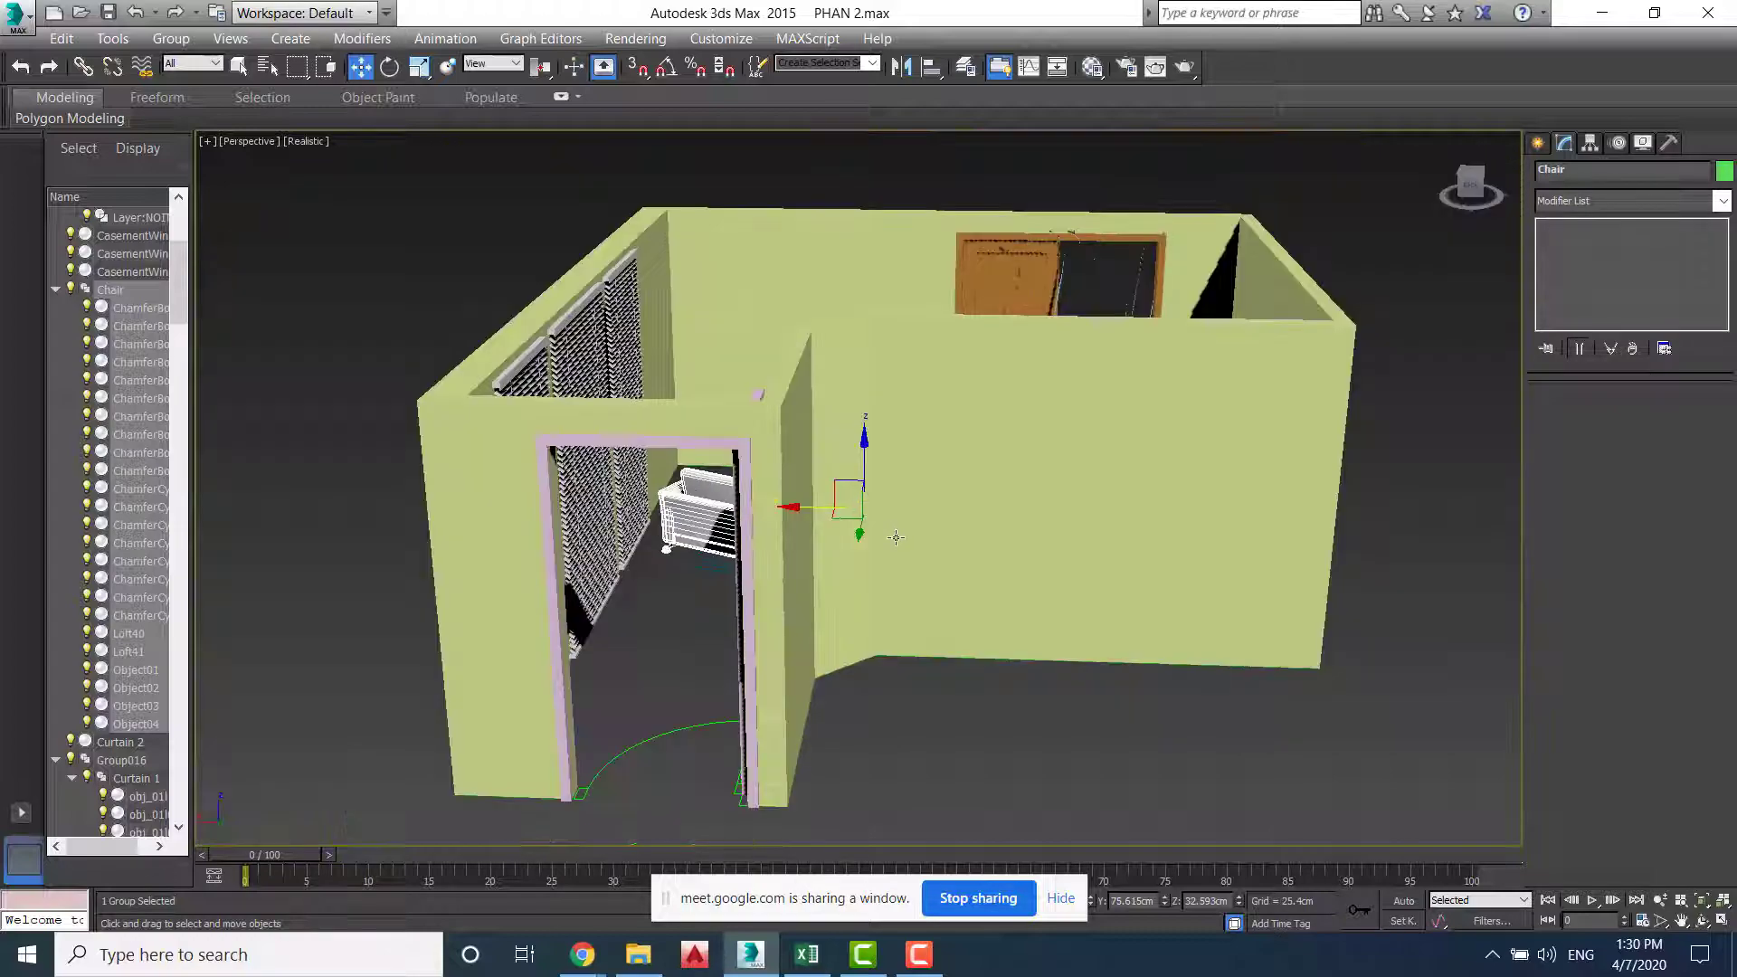
left_click(1056, 680)
Unhide all hidden objects in the room scene
middle_click_drag(1056, 680, 978, 755, "alt")
middle_click_drag(1028, 613, 988, 649, "alt")
right_click(1441, 526)
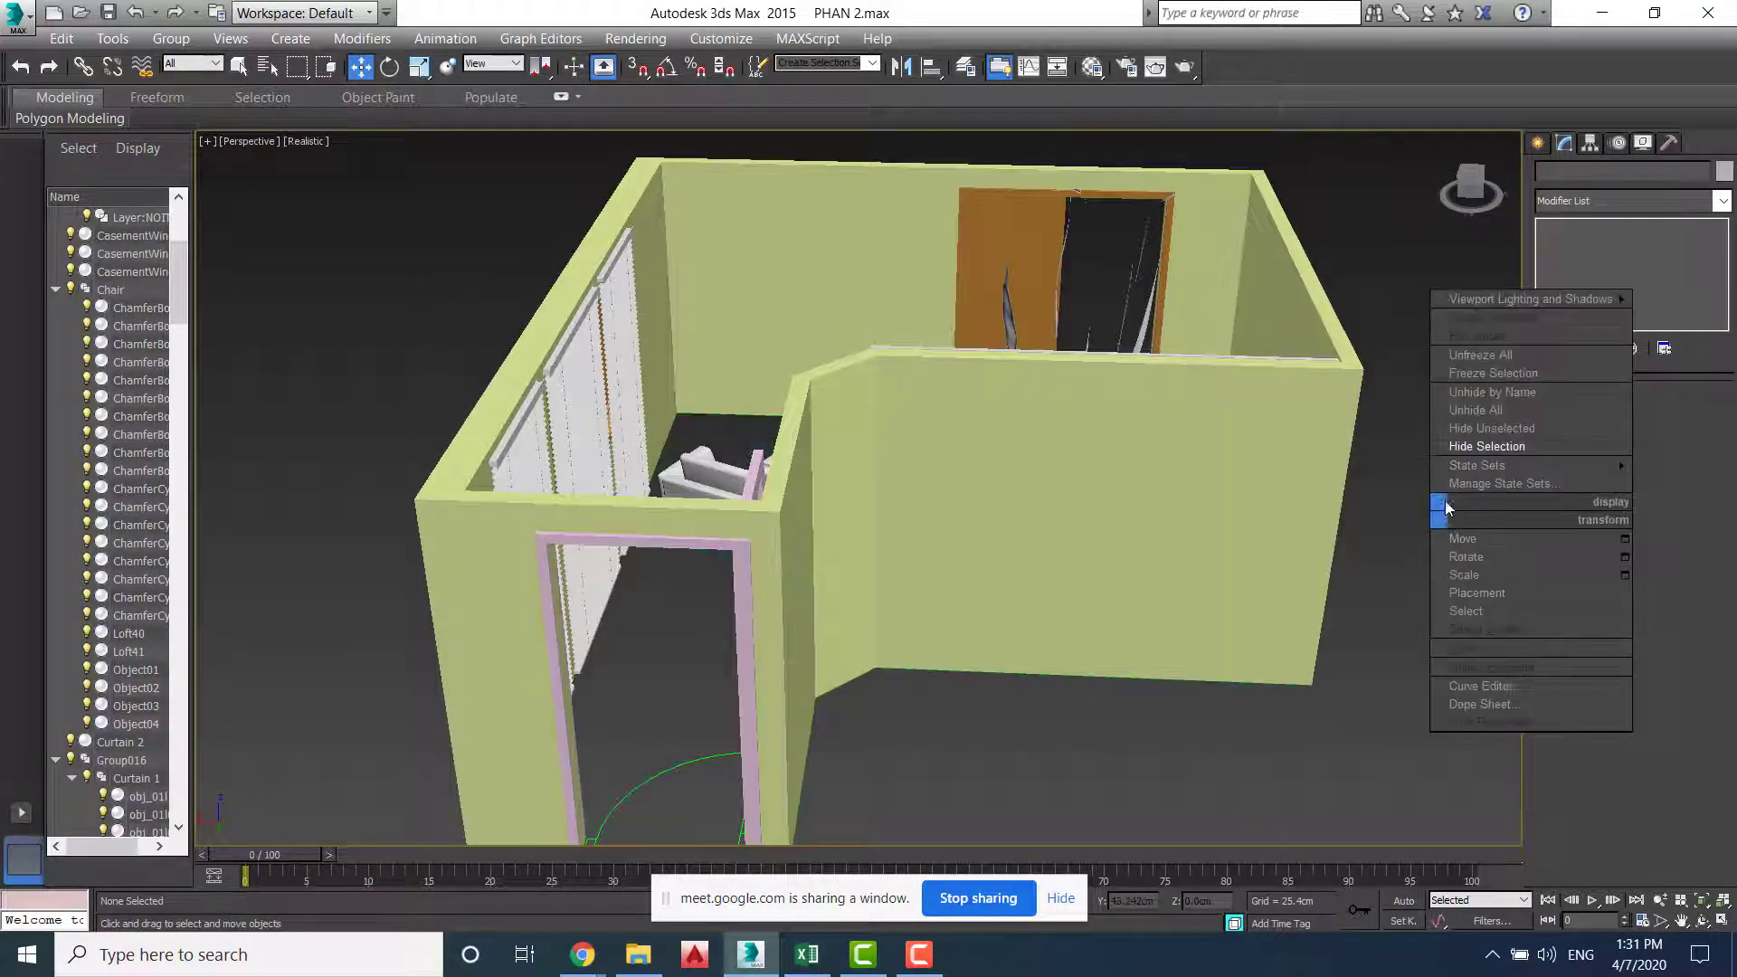
left_click(1499, 418)
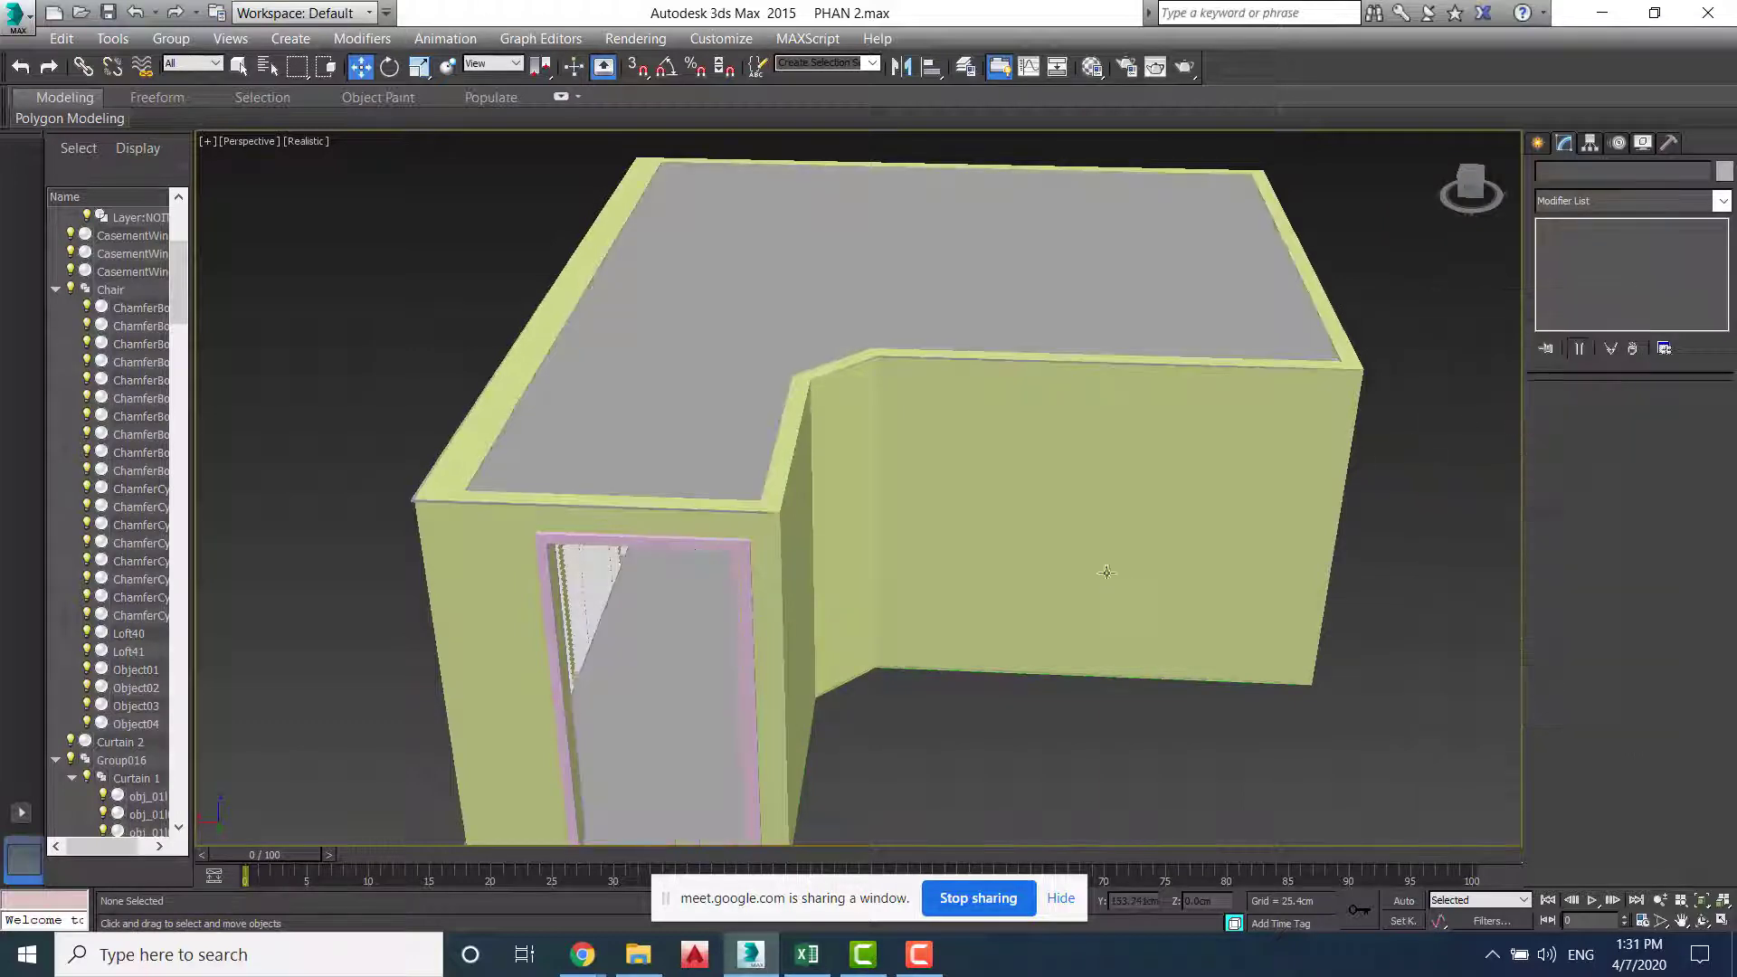
Hide the extruded ceiling slab so the room is open from above
middle_click_drag(1177, 506, 1120, 538, "alt")
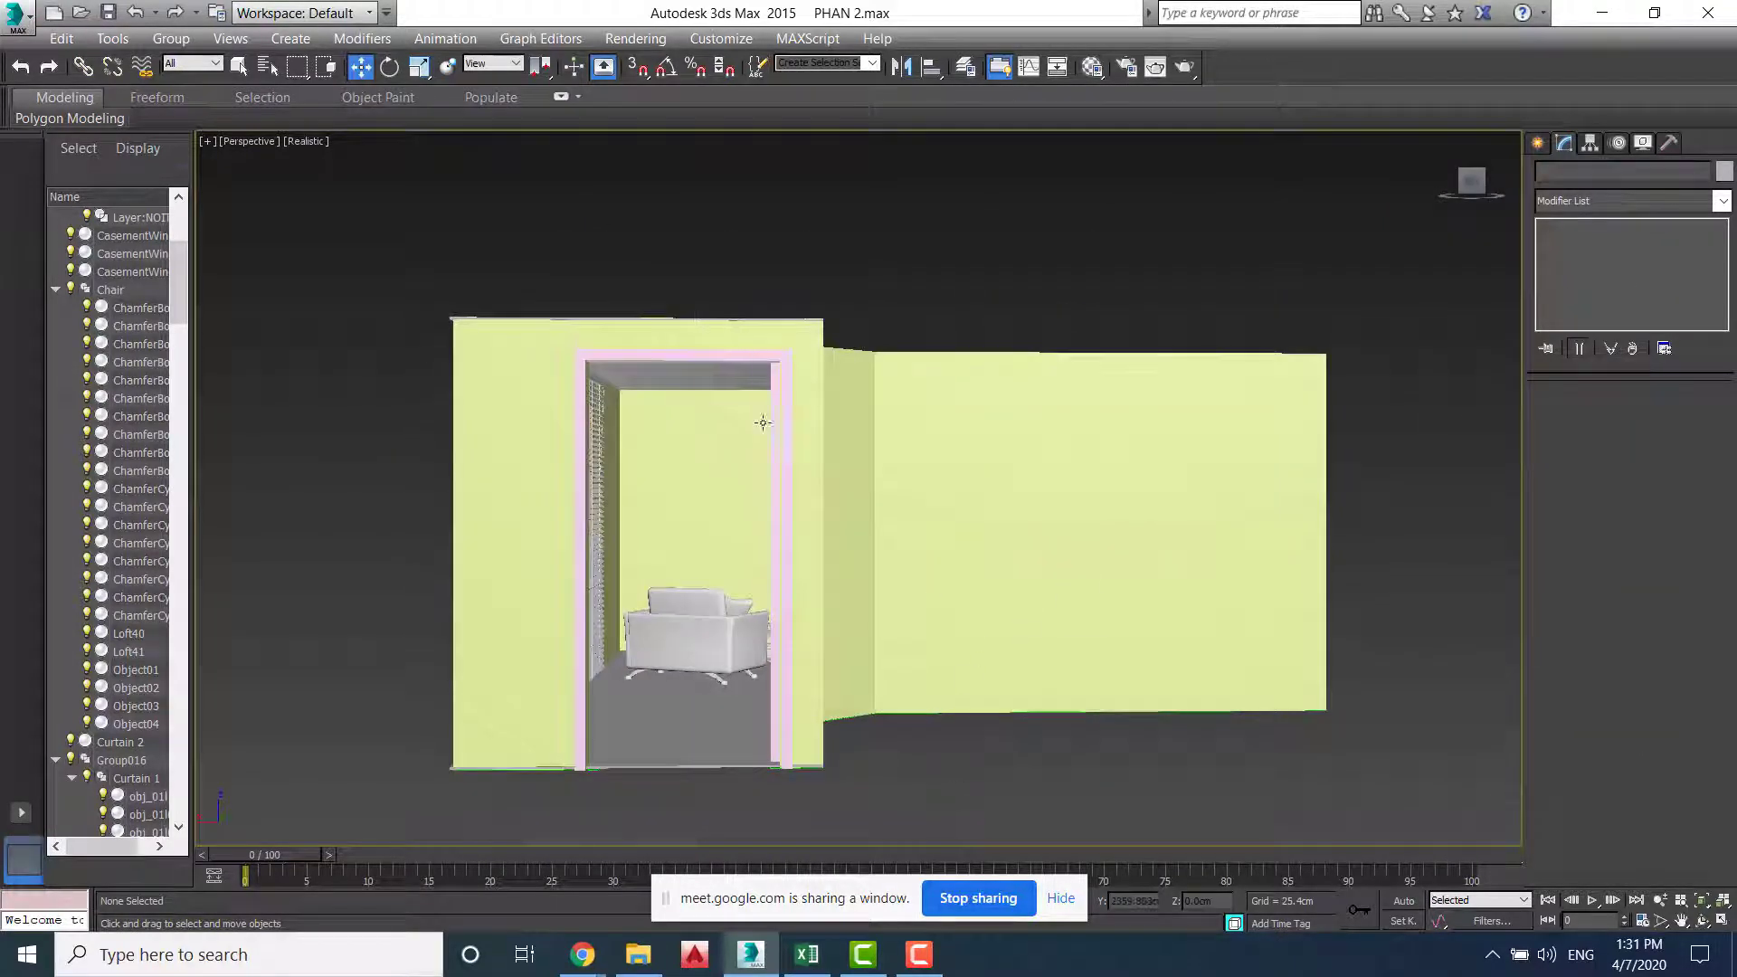
middle_click_drag(763, 419, 764, 468, "alt")
left_click(702, 266)
right_click(704, 270)
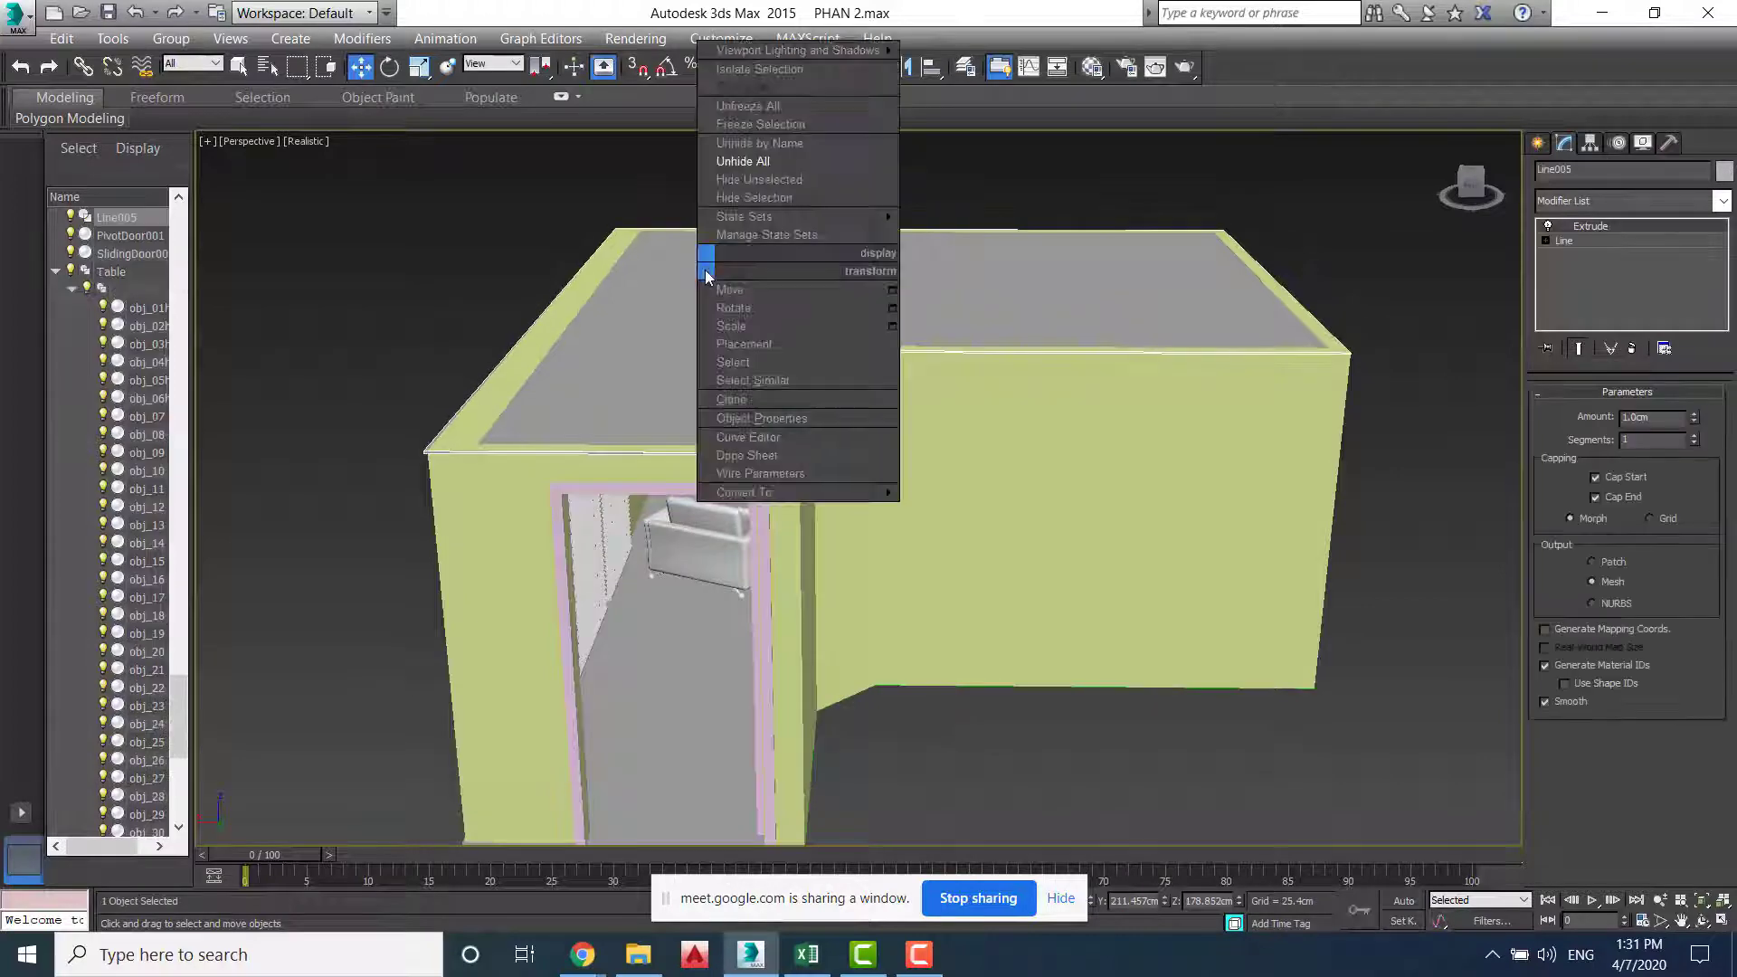
left_click(756, 197)
Examine the bookshelf wall and the framed panel standing in front of it
middle_click_drag(831, 478, 643, 470, "alt")
scroll(858, 554, "up", 3)
scroll(858, 555, "down", 3)
left_click(635, 445)
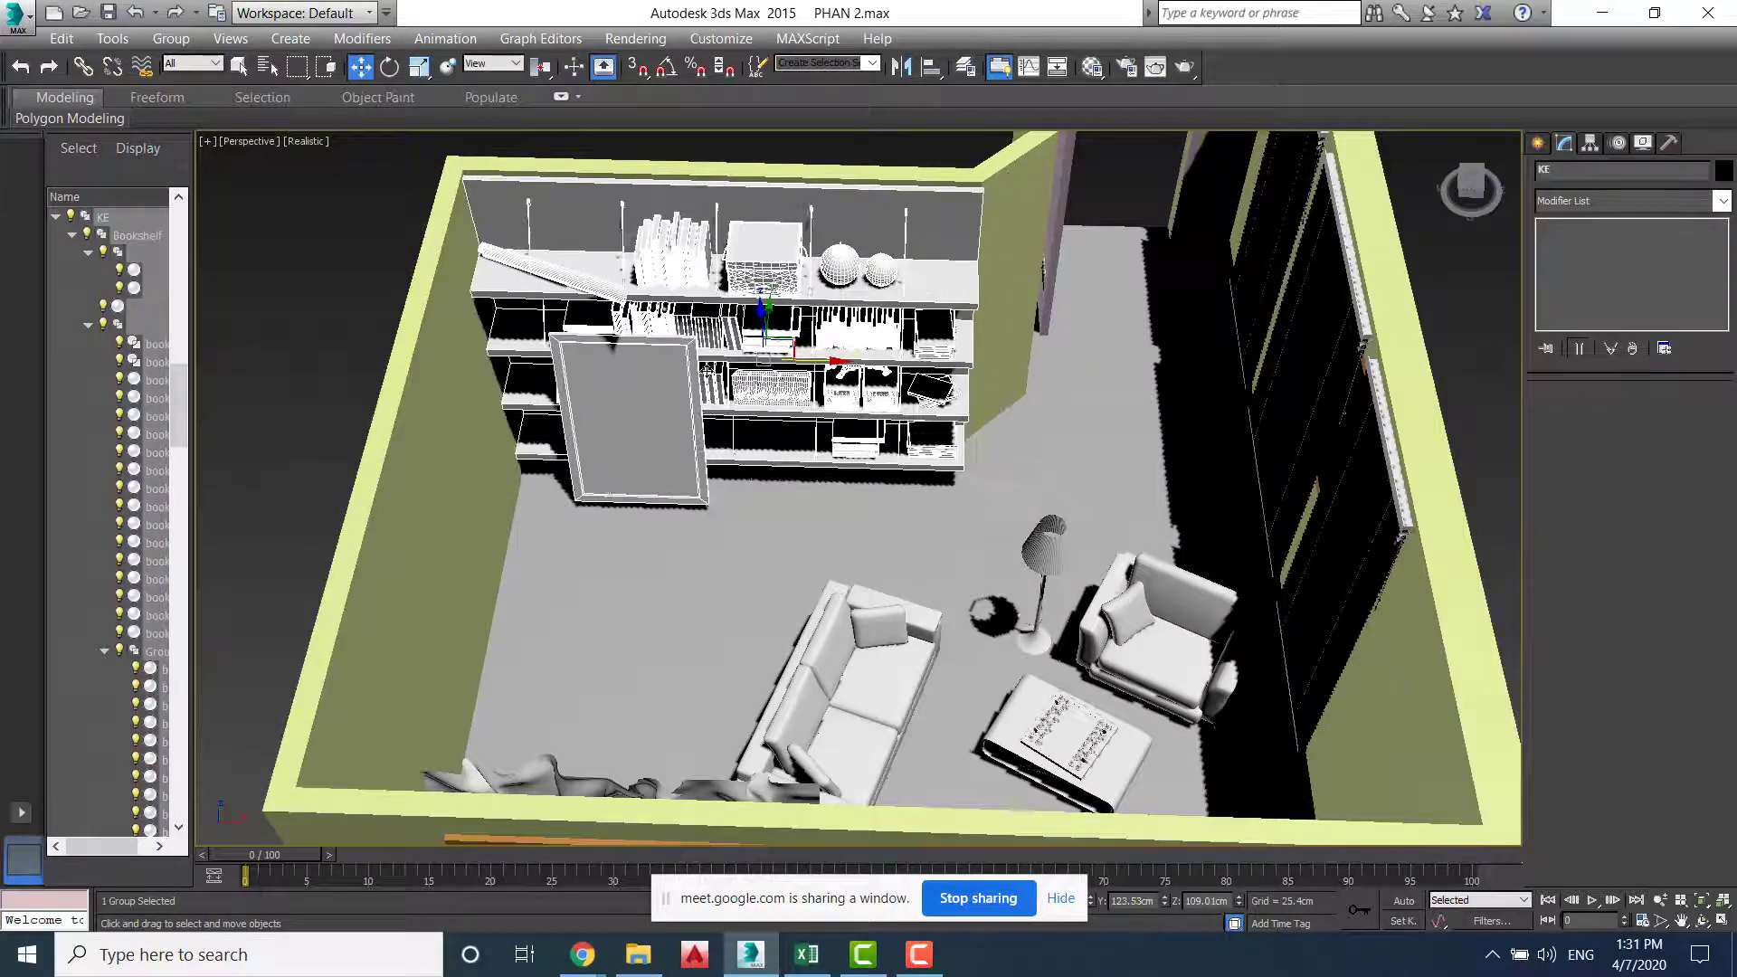
middle_click_drag(593, 417, 662, 262, "alt")
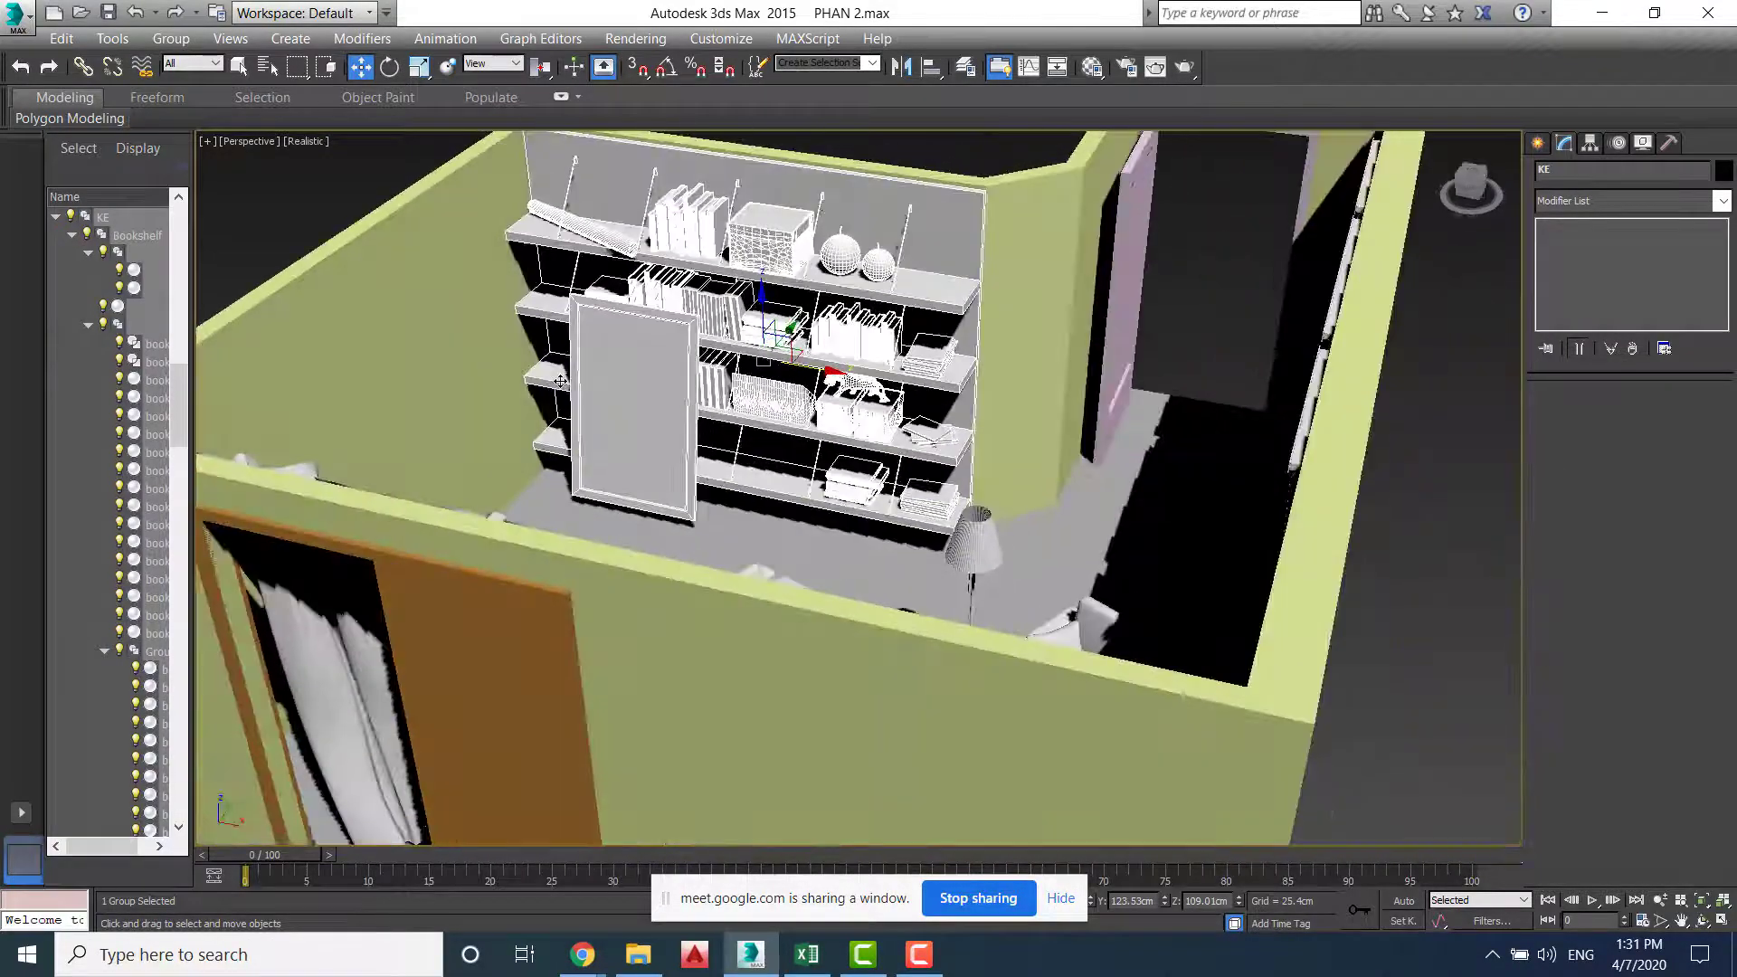
left_click(321, 176)
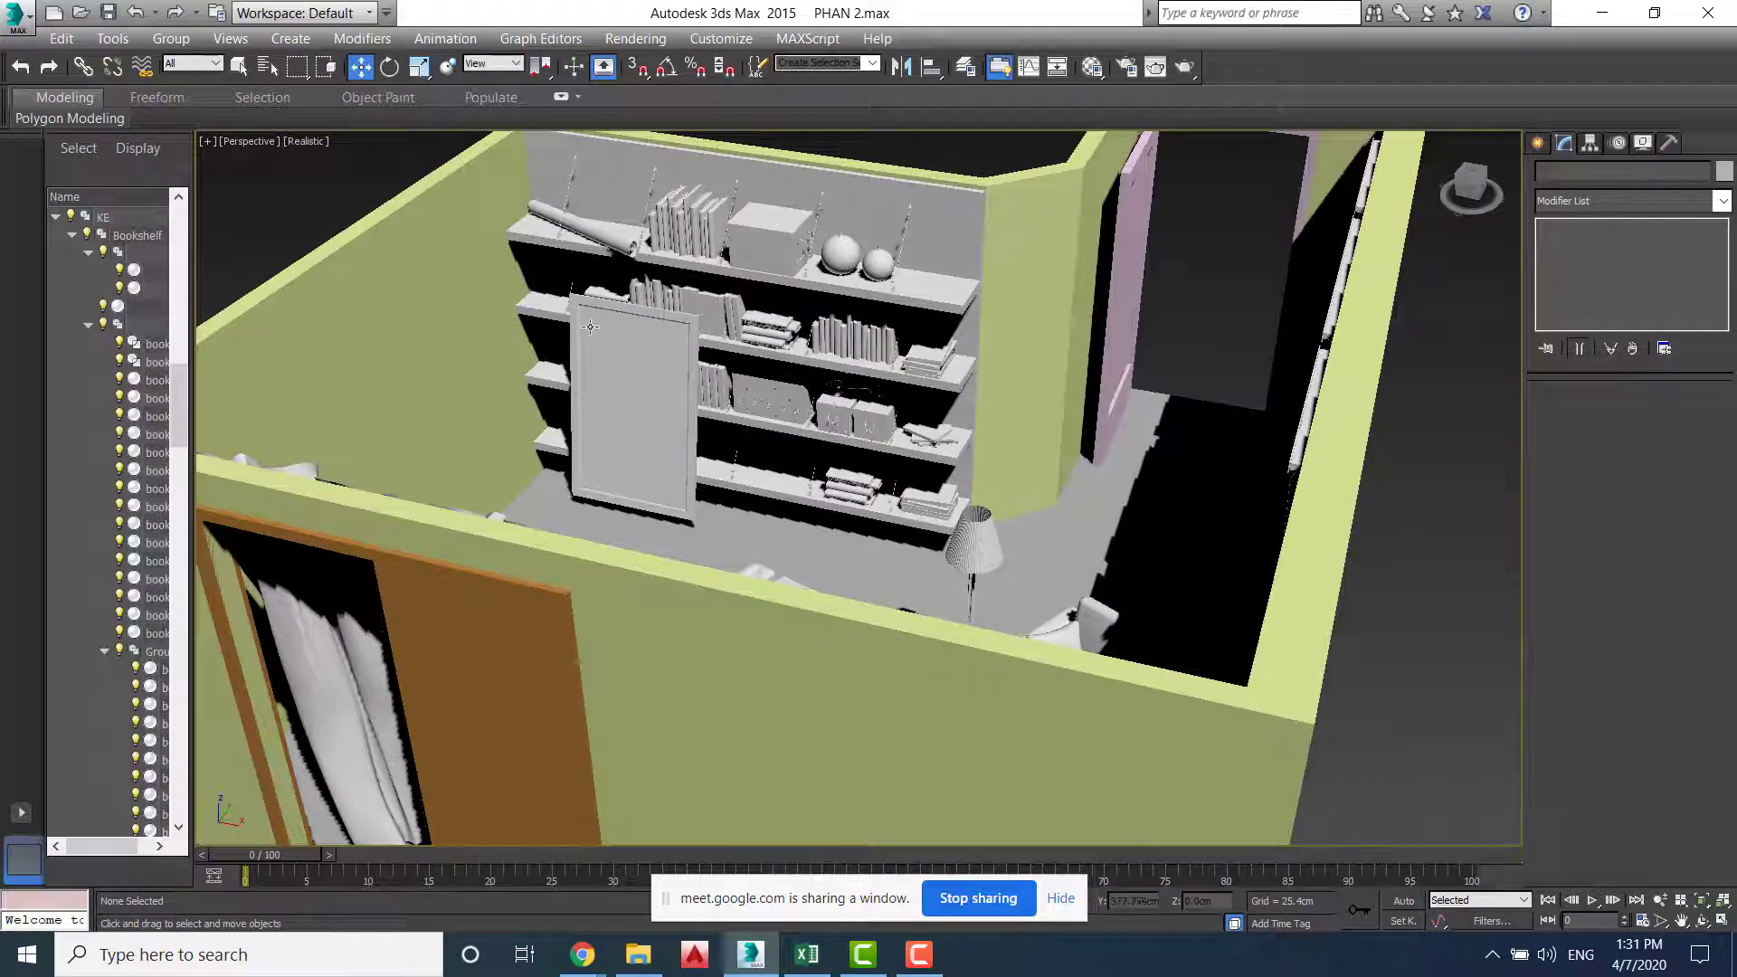
Review the whole furnished room from several sides, including the interior and the entrance door
scroll(705, 459, "down", 10)
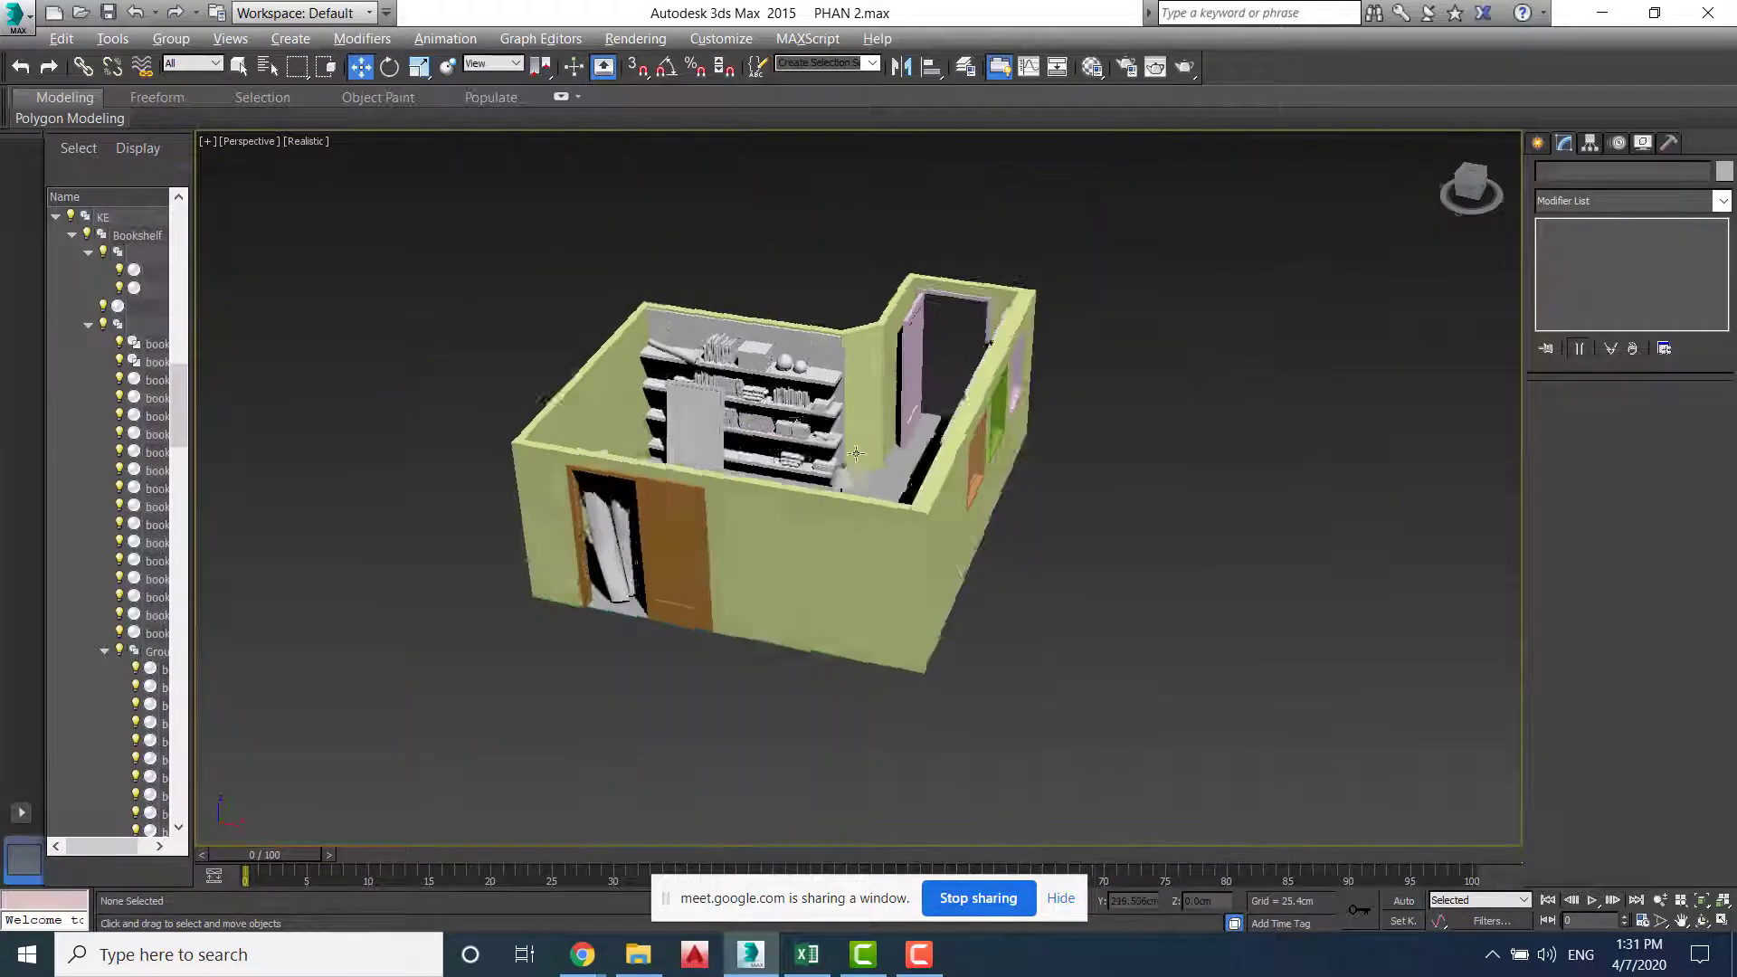
mouse_move(705, 462)
middle_mouse_down("alt")
mouse_move(670, 488)
mouse_move(717, 477)
middle_mouse_up("alt")
scroll(716, 478, "up", 10)
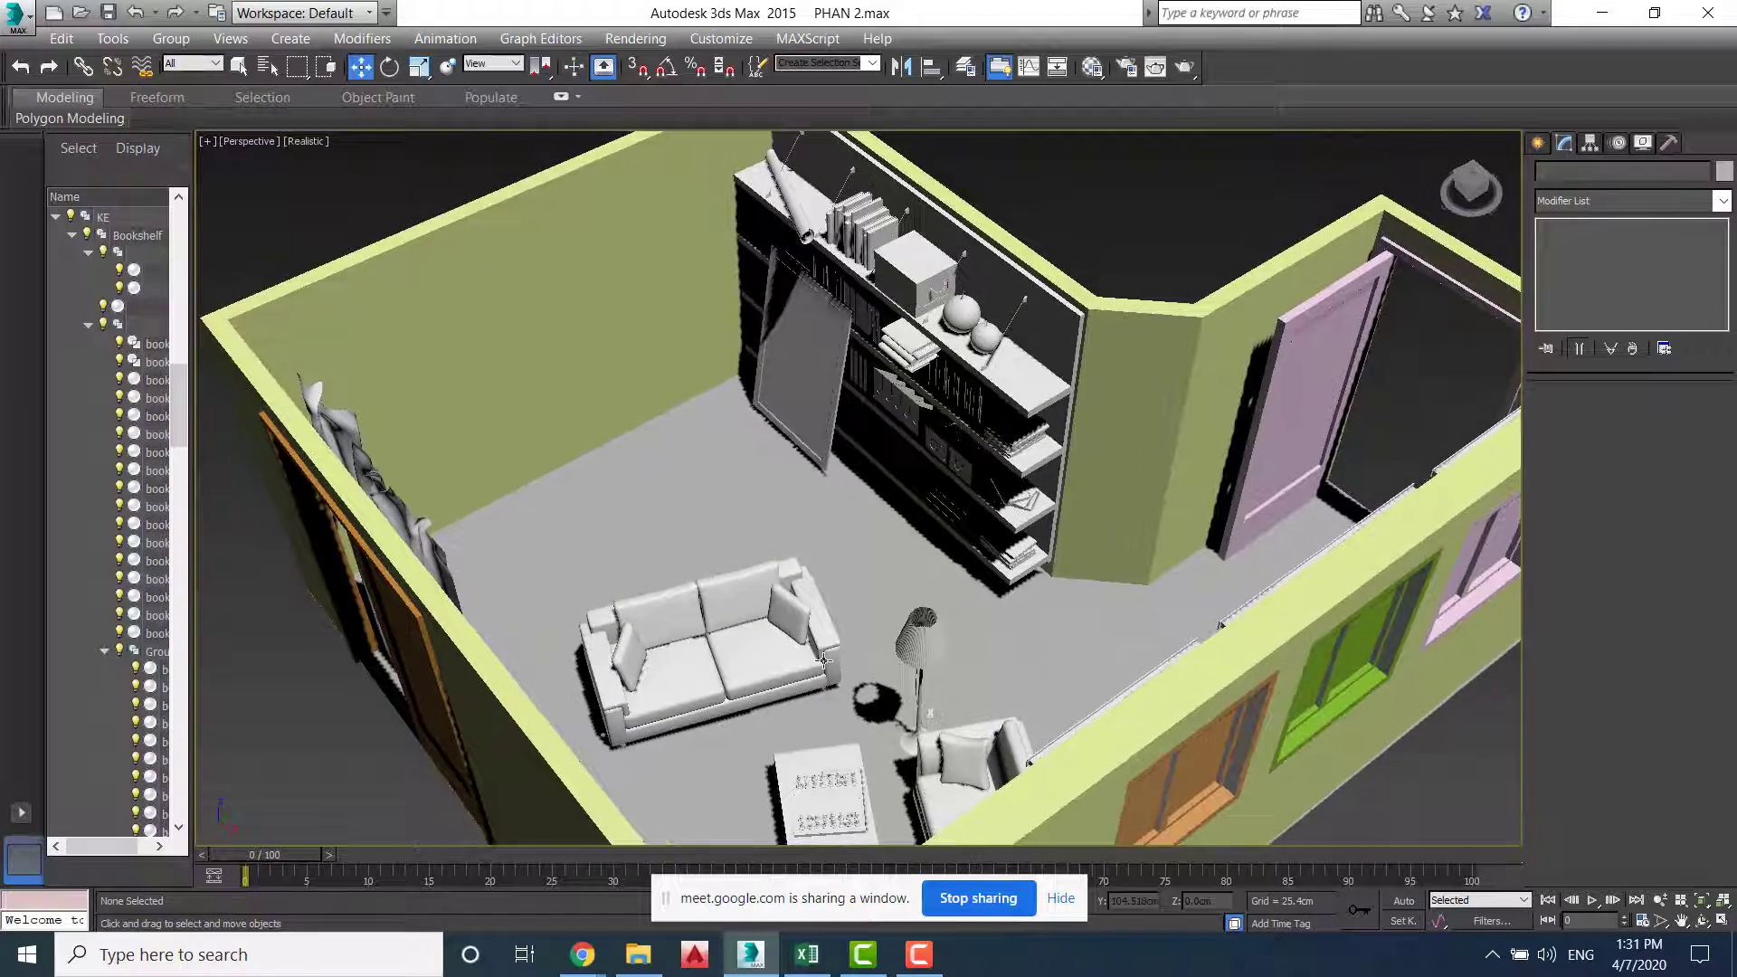
scroll(823, 661, "down", 10)
middle_click_drag(823, 661, 825, 627, "alt")
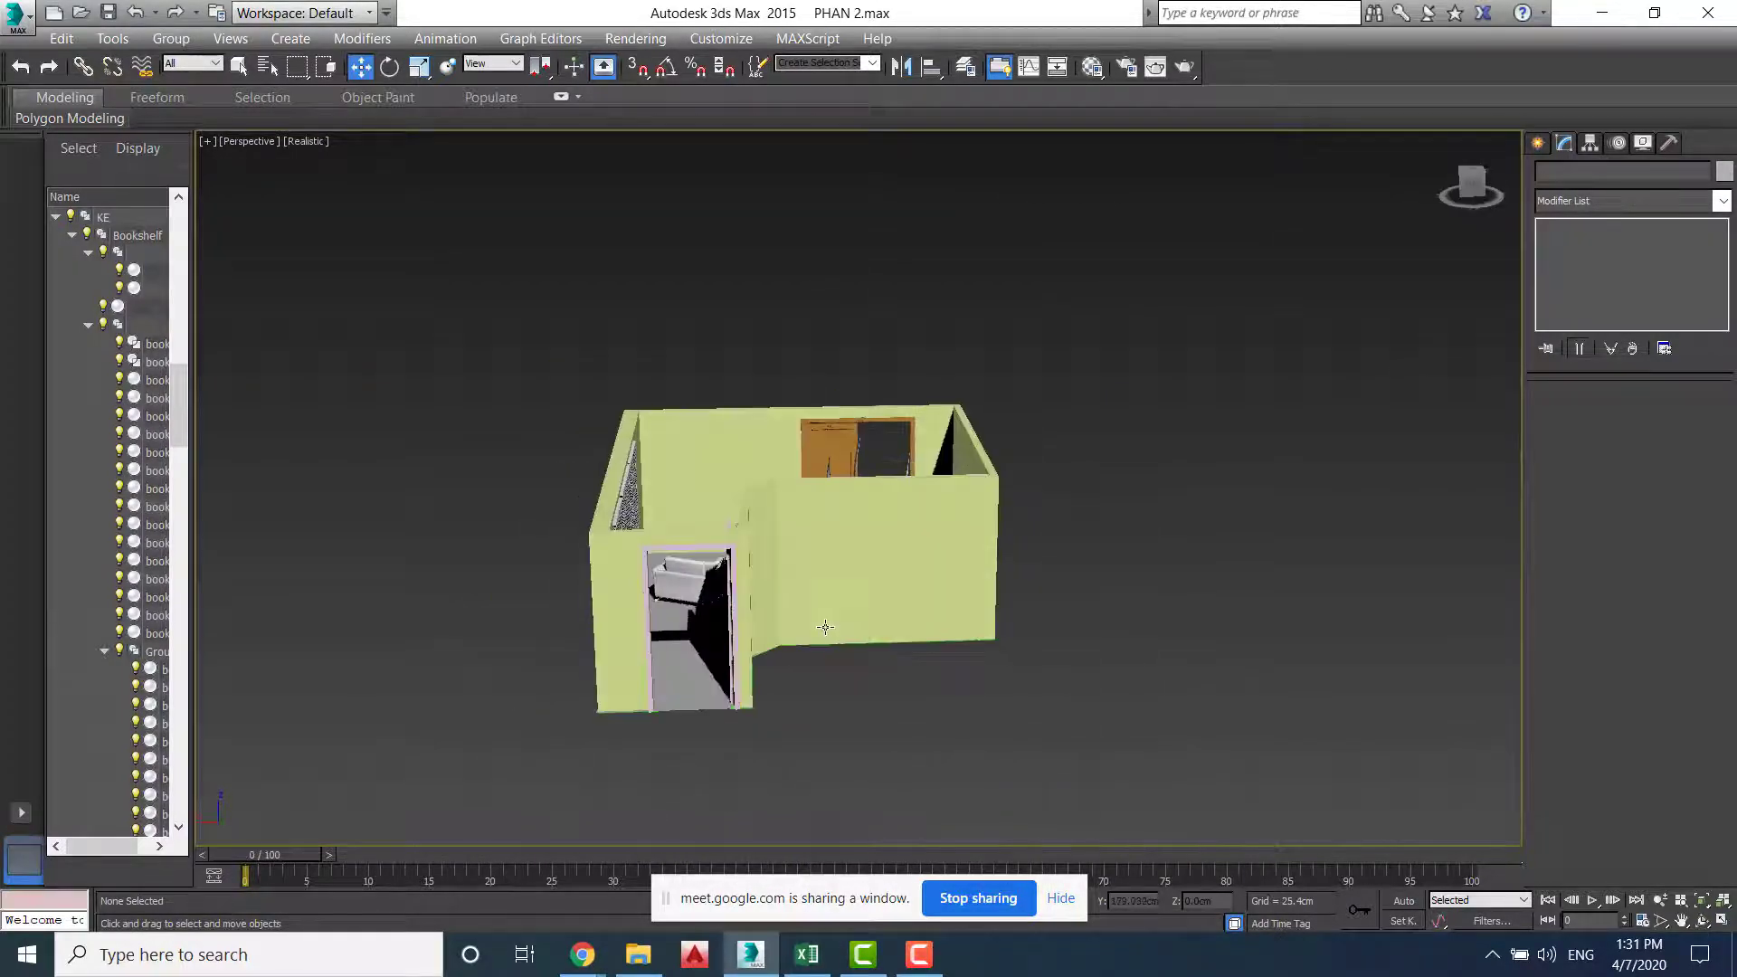
scroll(841, 607, "up", 8)
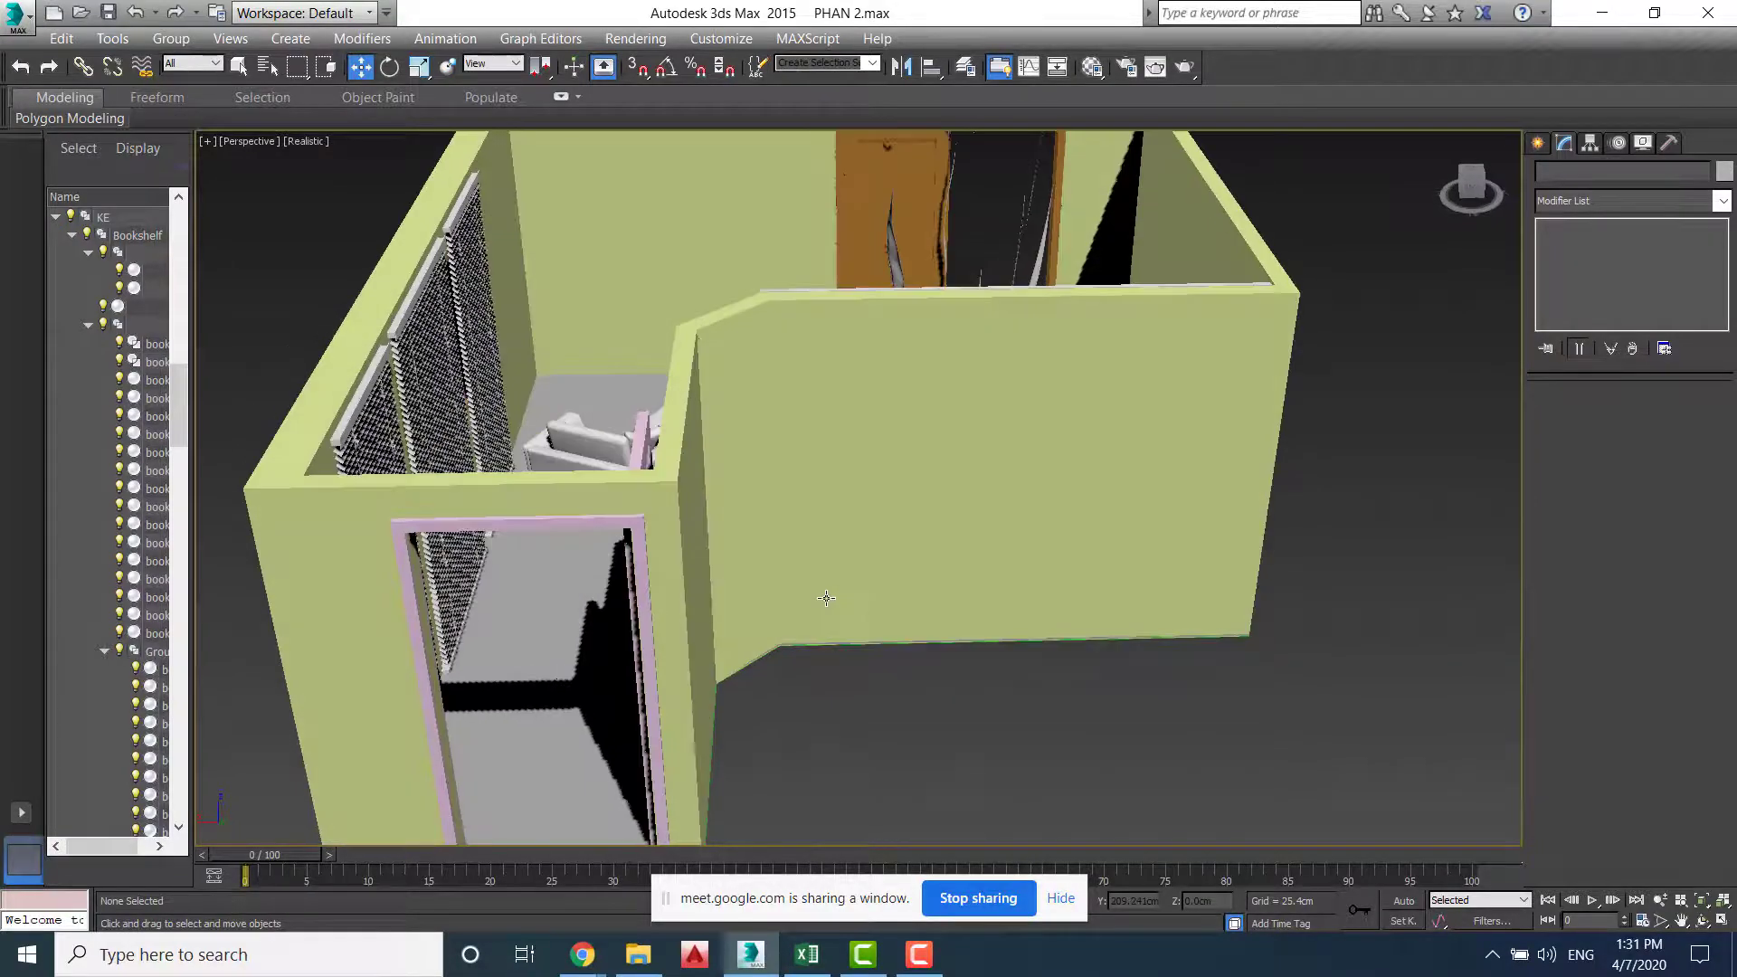
scroll(827, 599, "down", 5)
mouse_move(811, 562)
middle_mouse_down("alt")
mouse_move(796, 574)
mouse_move(864, 575)
mouse_move(840, 572)
middle_mouse_up("alt")
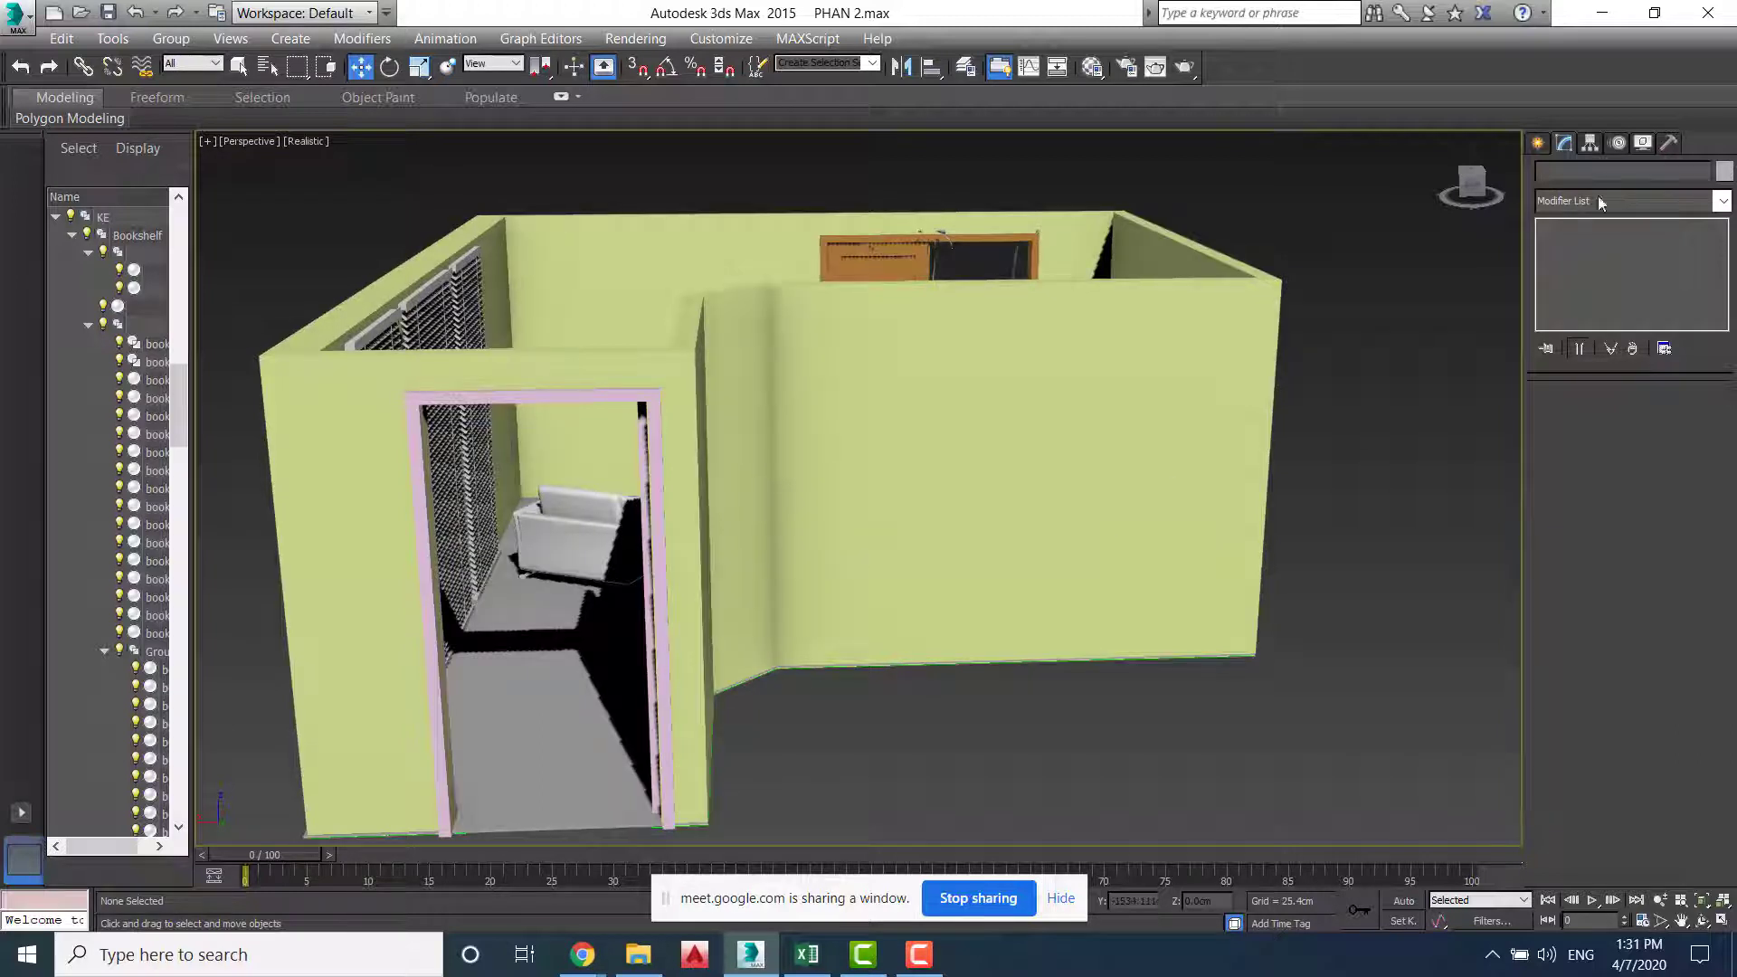
Close 3ds Max and save the changes to the PHAN 2 room scene
left_click(1708, 12)
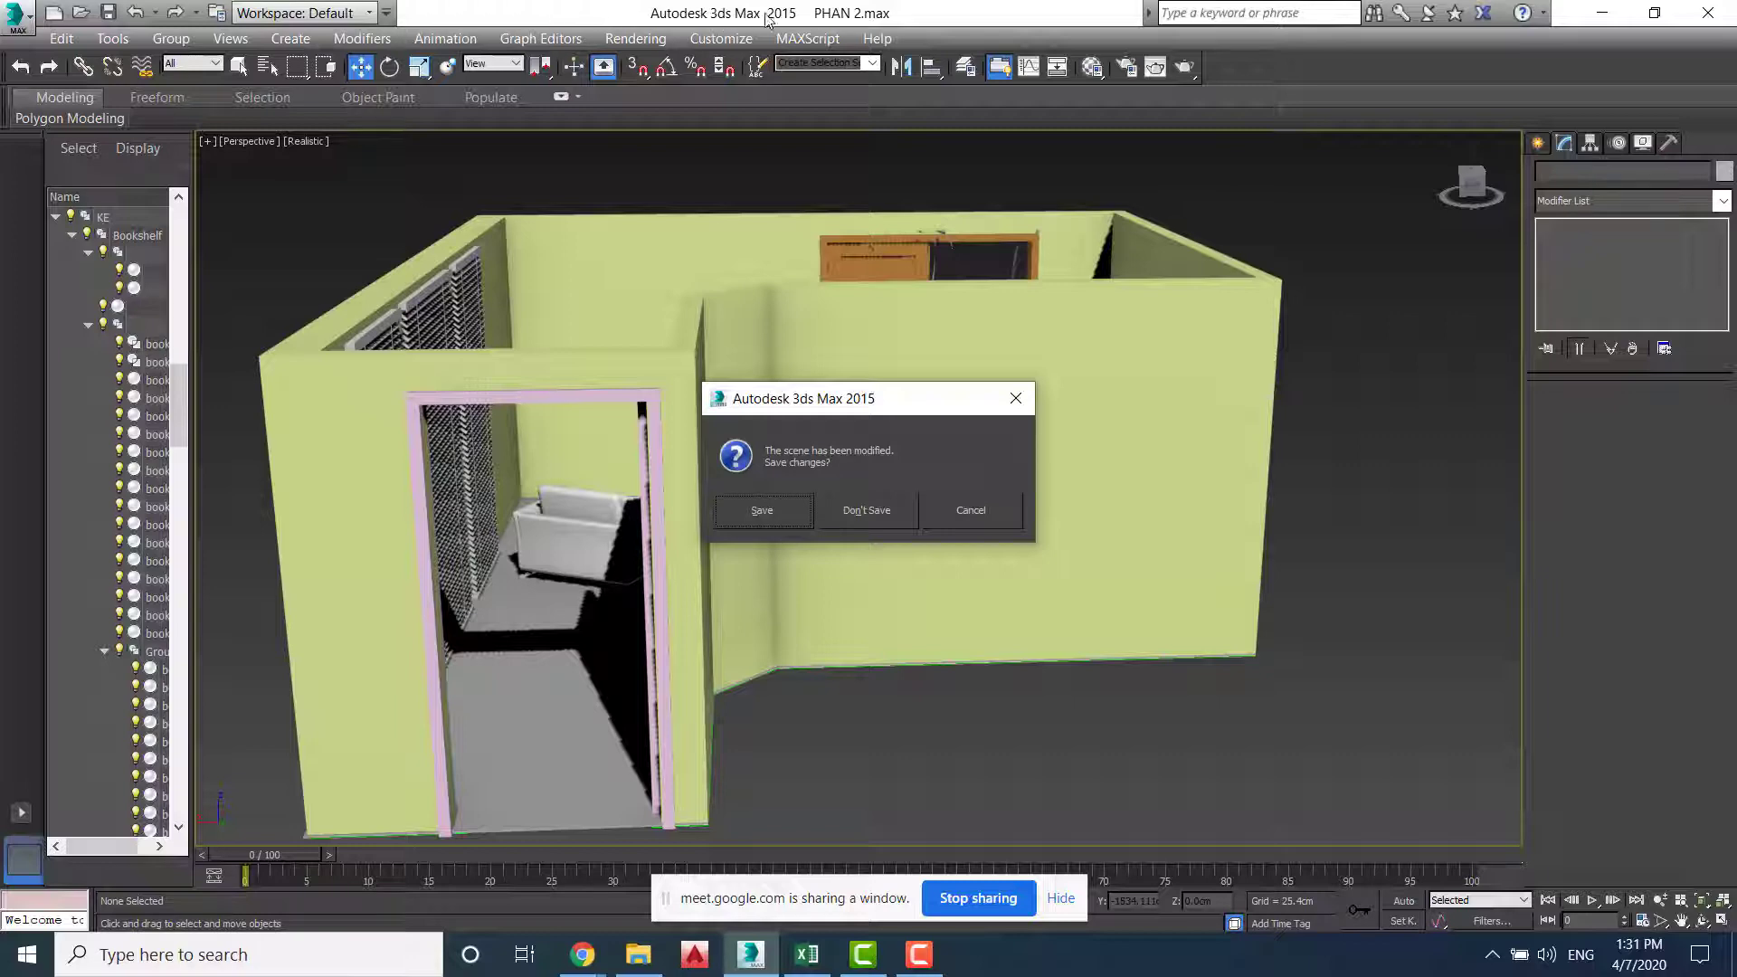
left_click(792, 516)
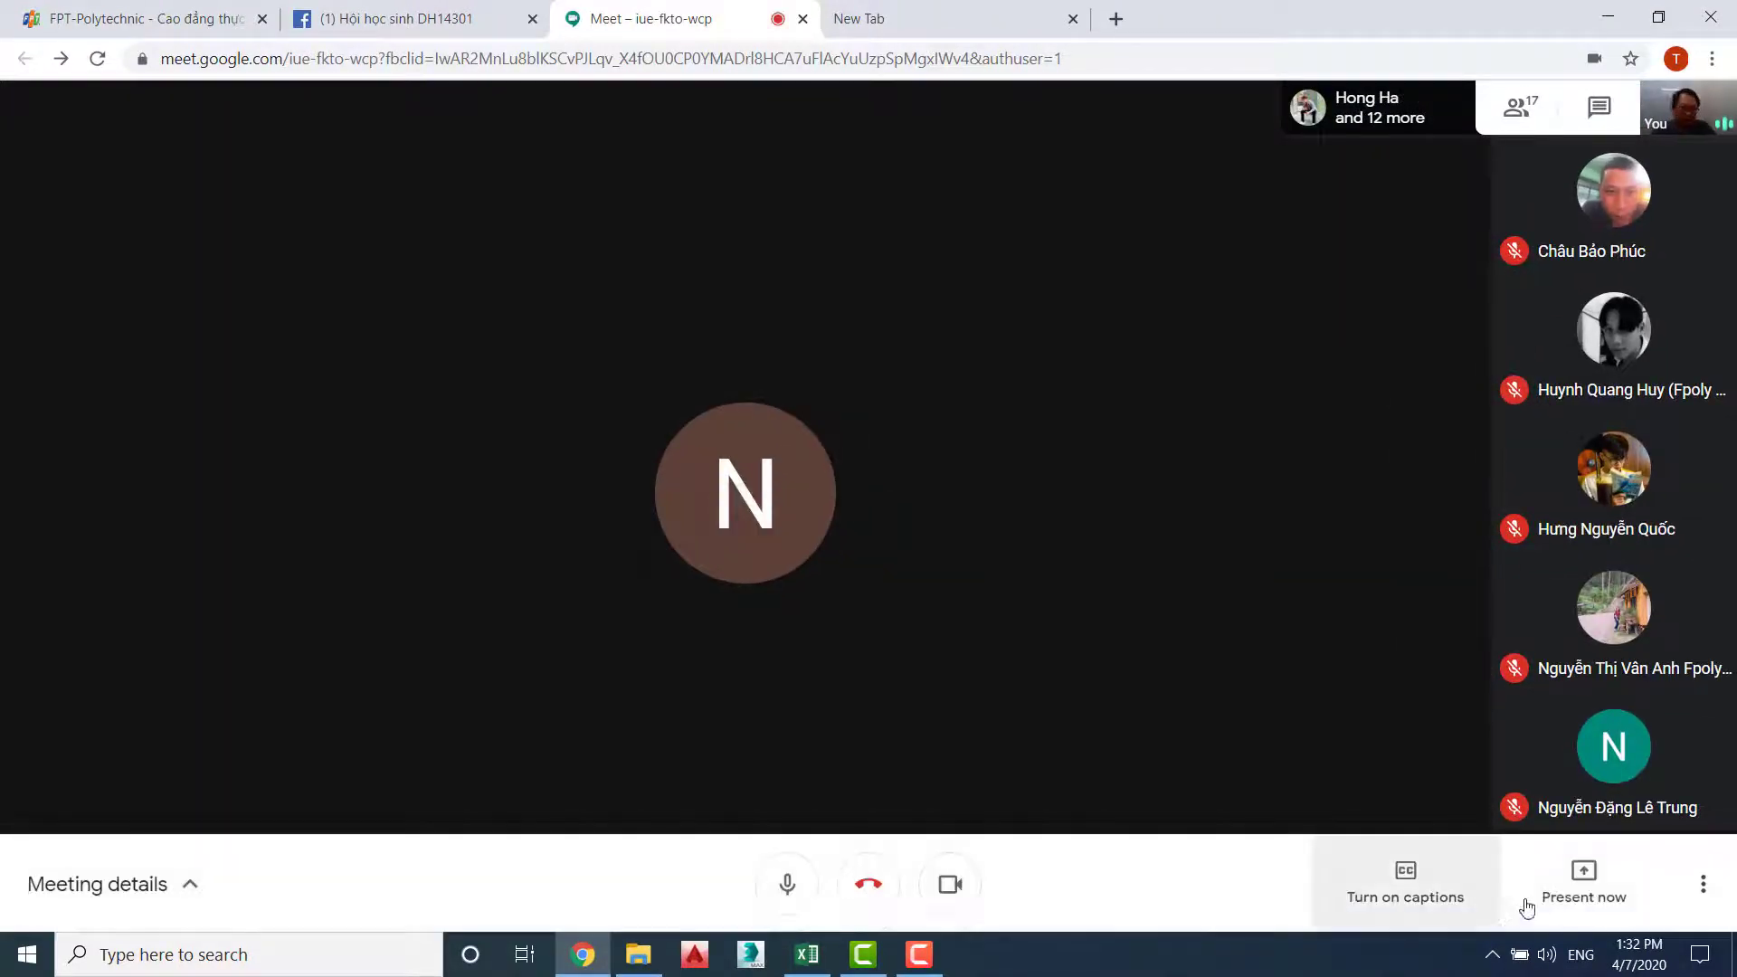
Switch to Google Meet and present the phoicanh folder window to the meeting
left_click(1561, 891)
left_click(1575, 775)
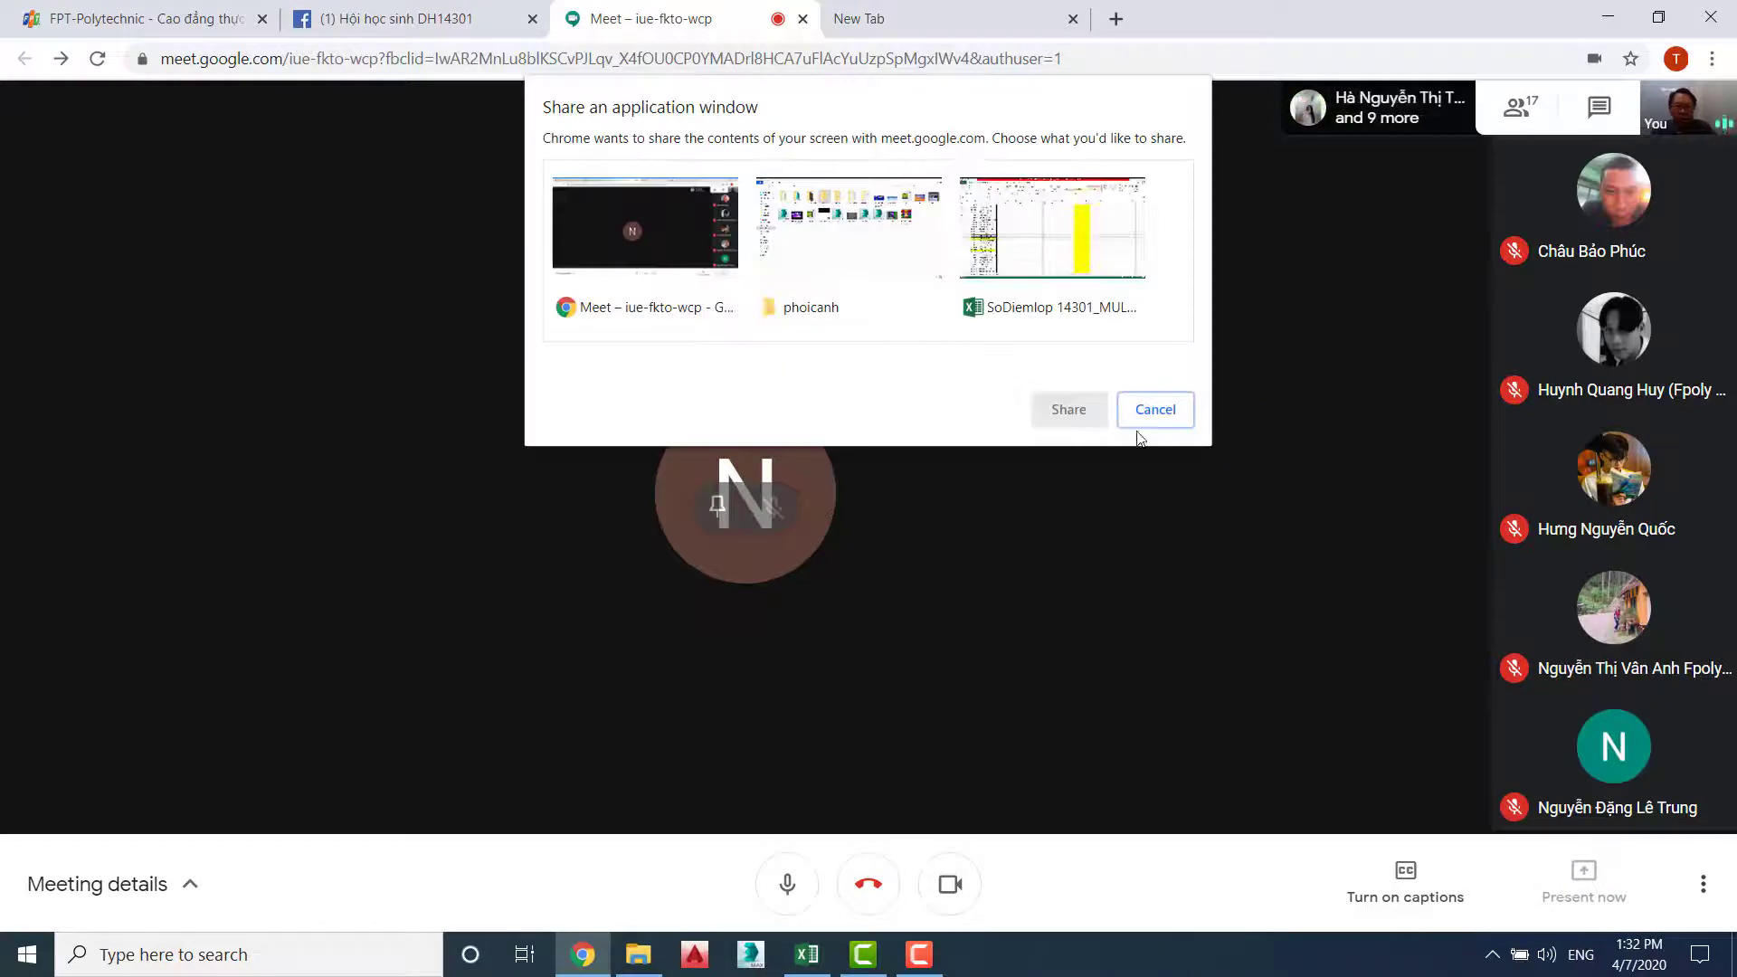
left_click(889, 283)
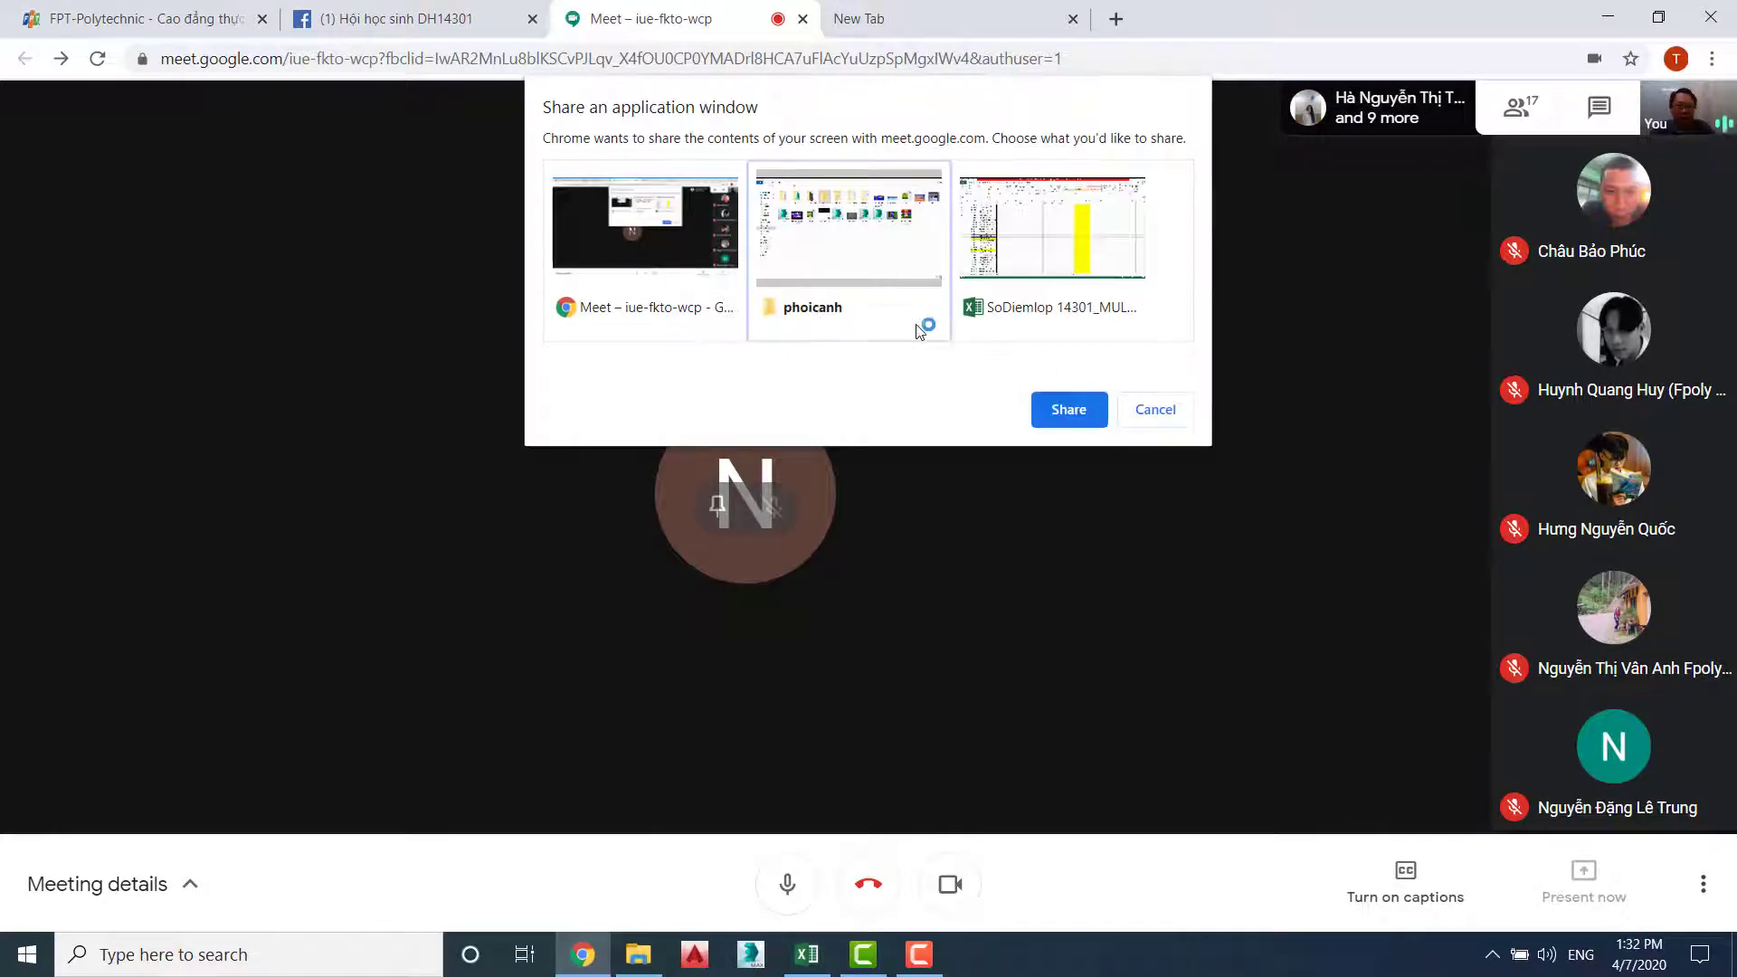
left_click(1064, 406)
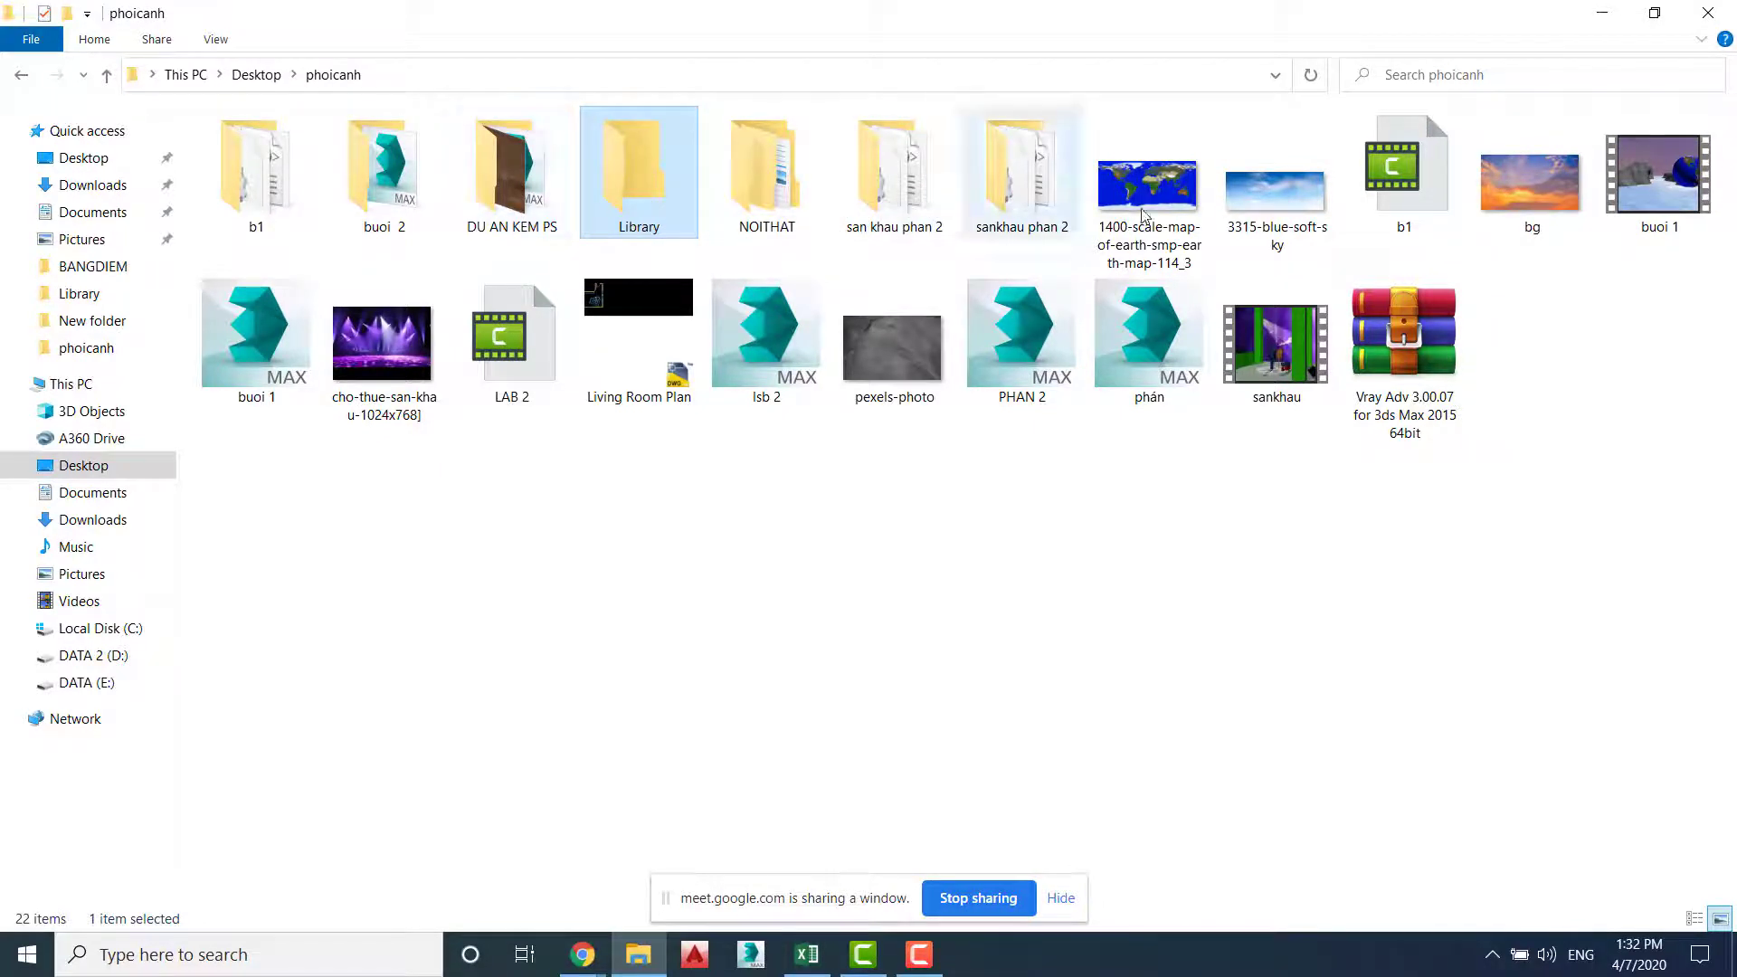
Check the presentation status in the Google Meet window and return to the phoicanh folder
left_click(1441, 404)
left_click(996, 643)
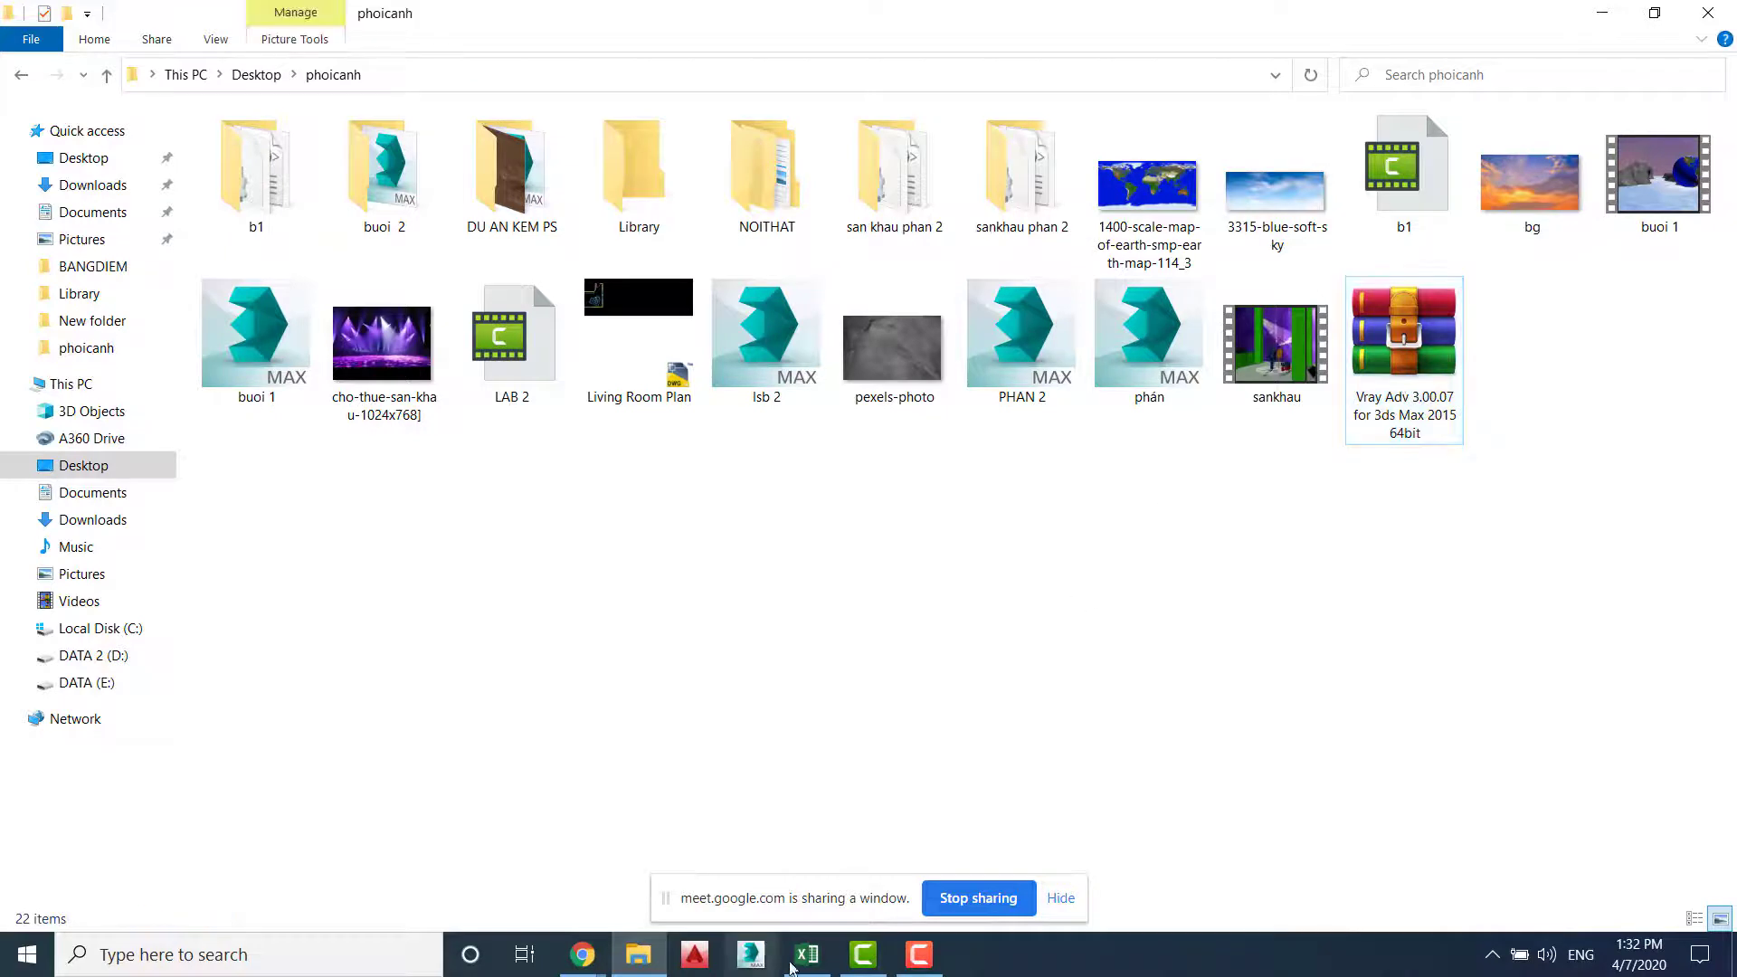
mouse_move(588, 958)
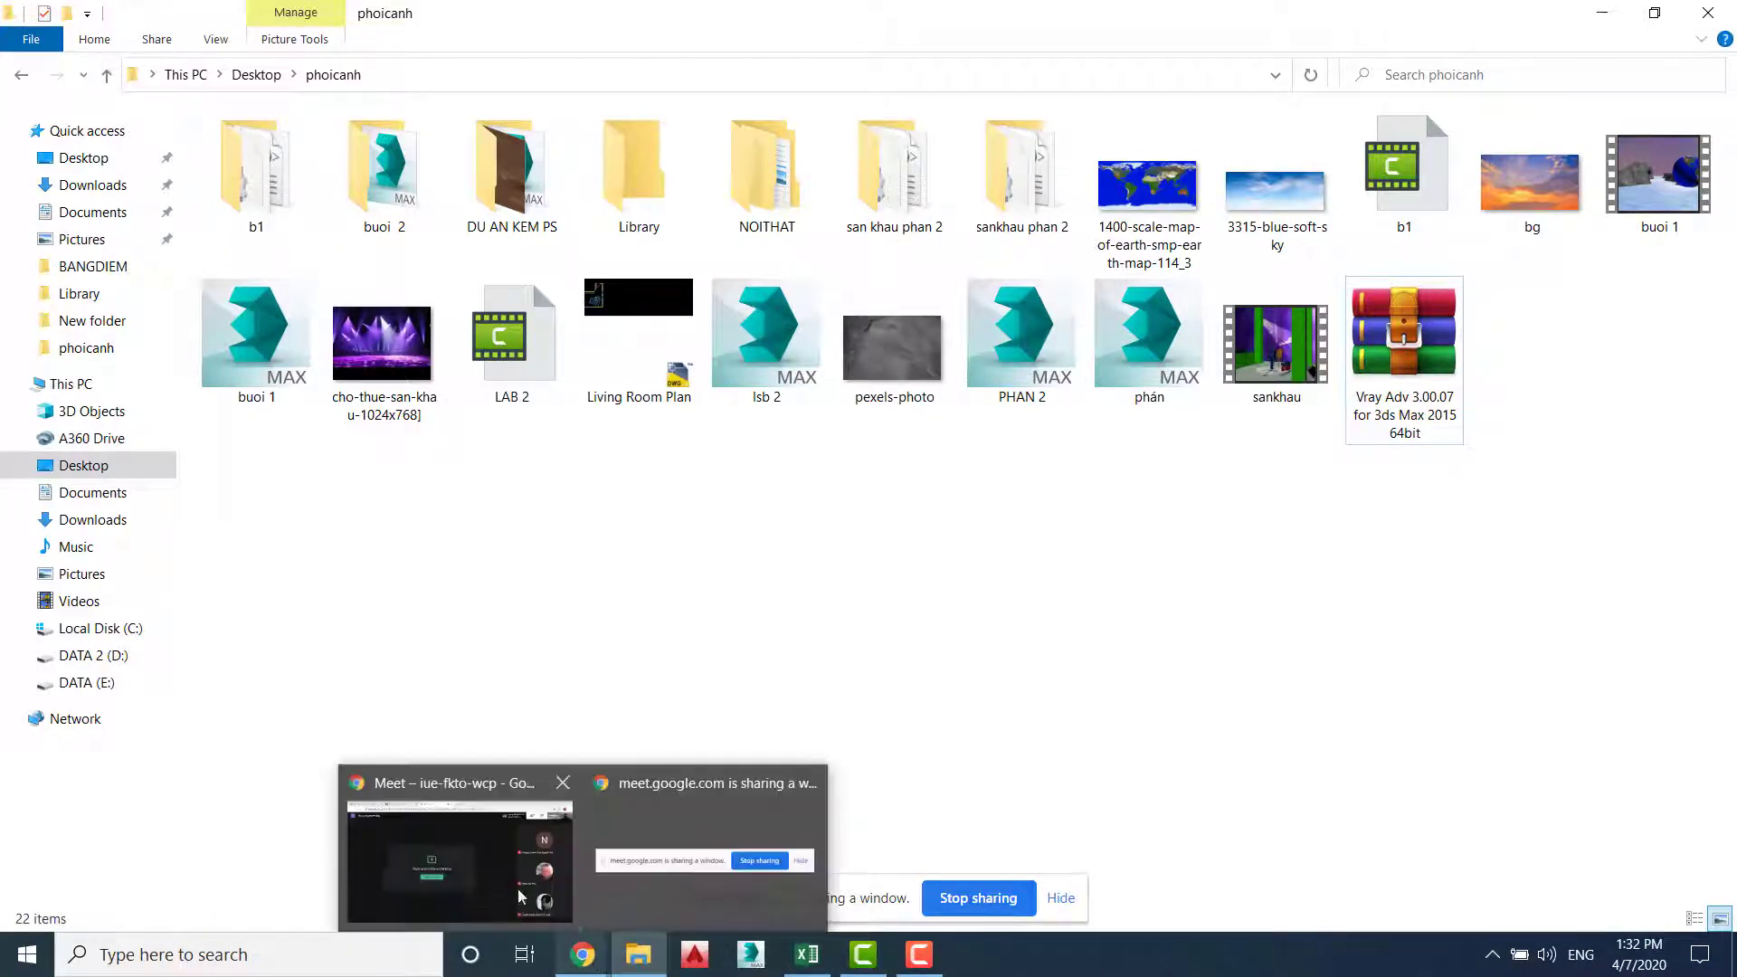
left_click(779, 843)
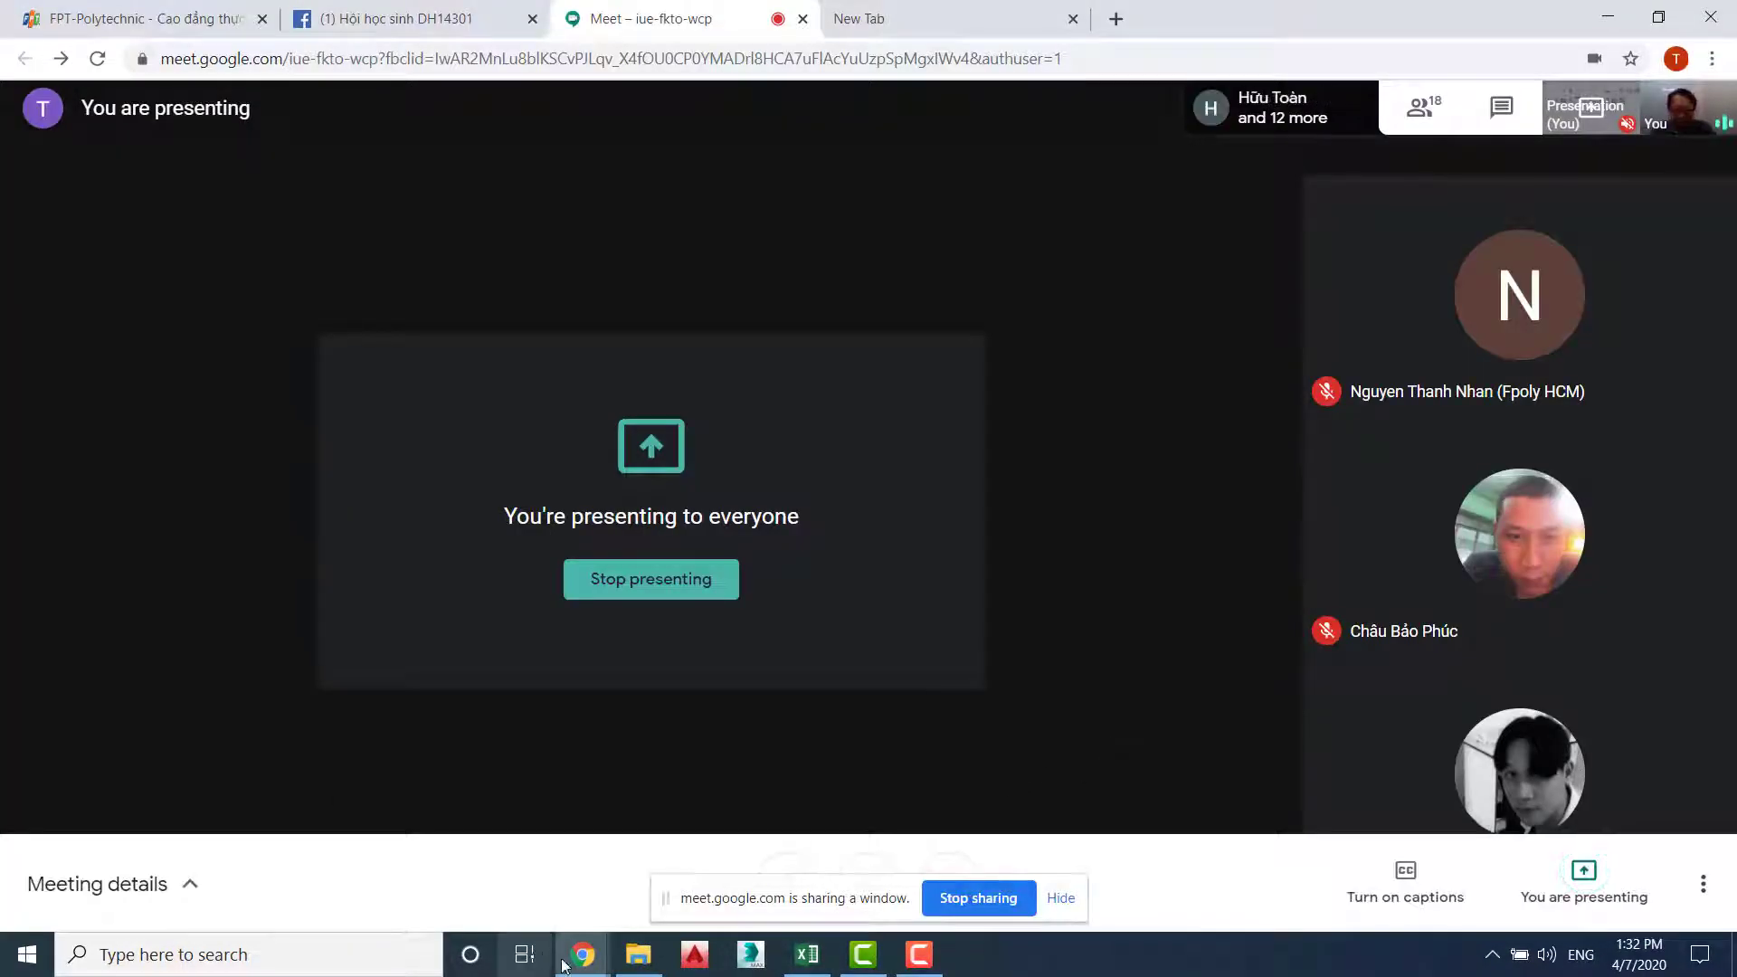
left_click(634, 955)
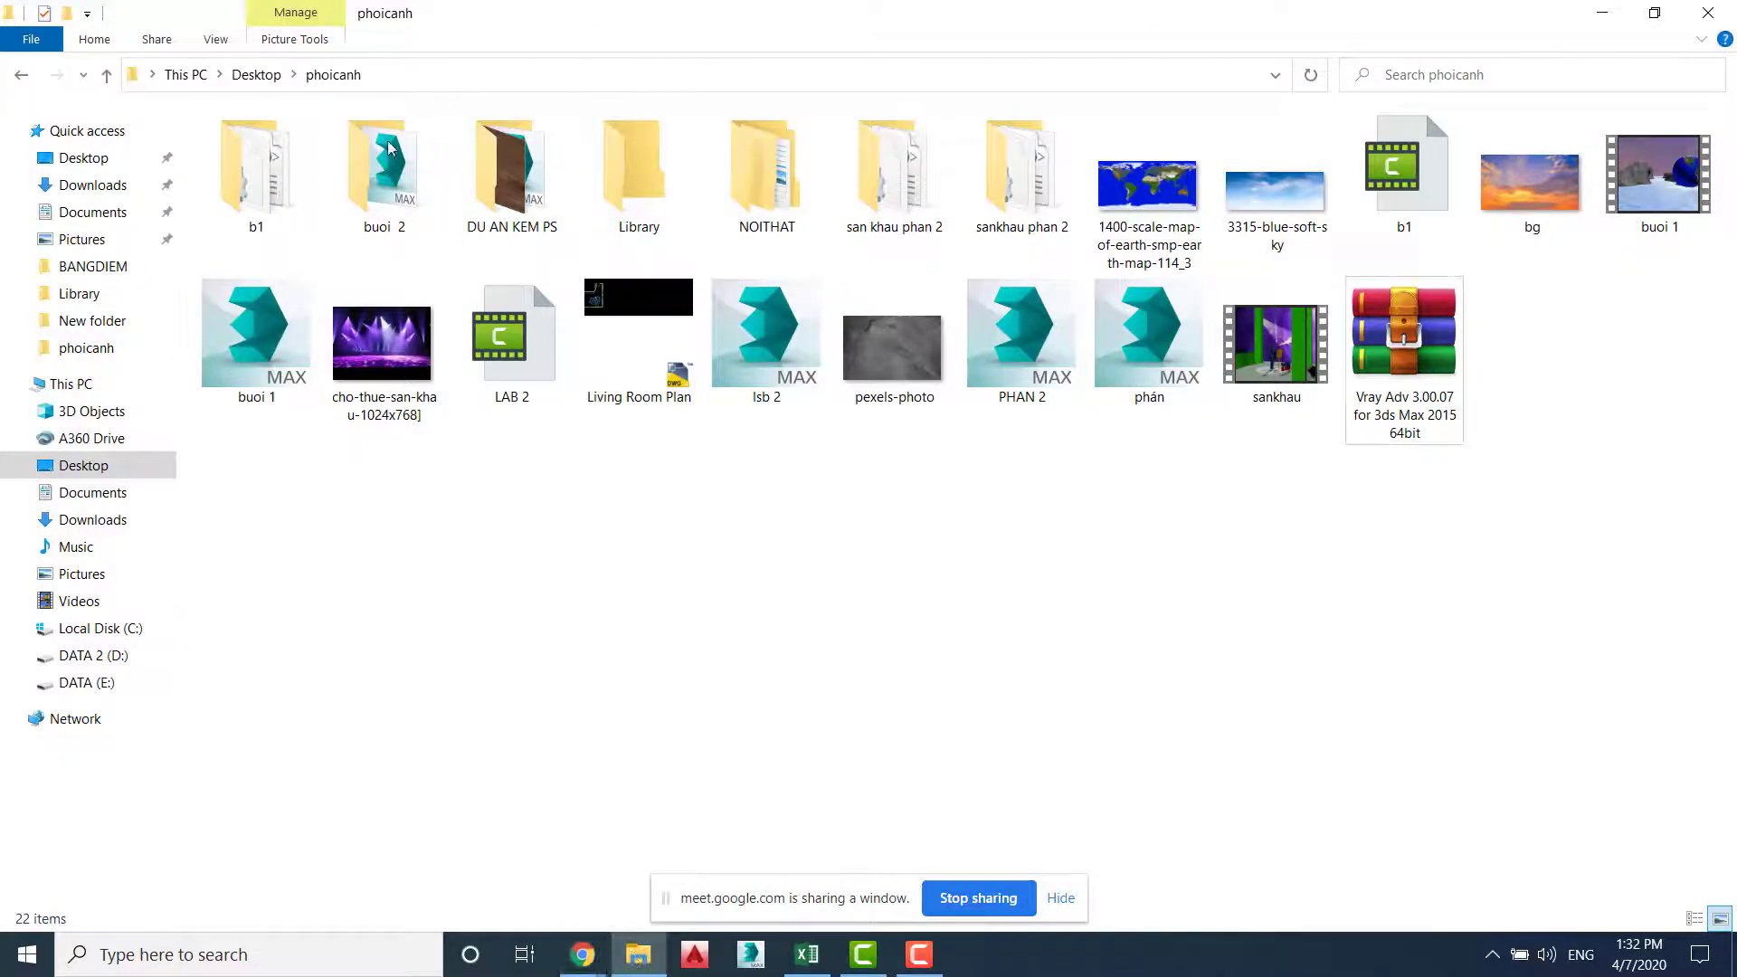
Extract the Vray Adv 3.00.07 for 3ds Max 2015 64bit archive into a folder with the same name
left_click(1403, 378)
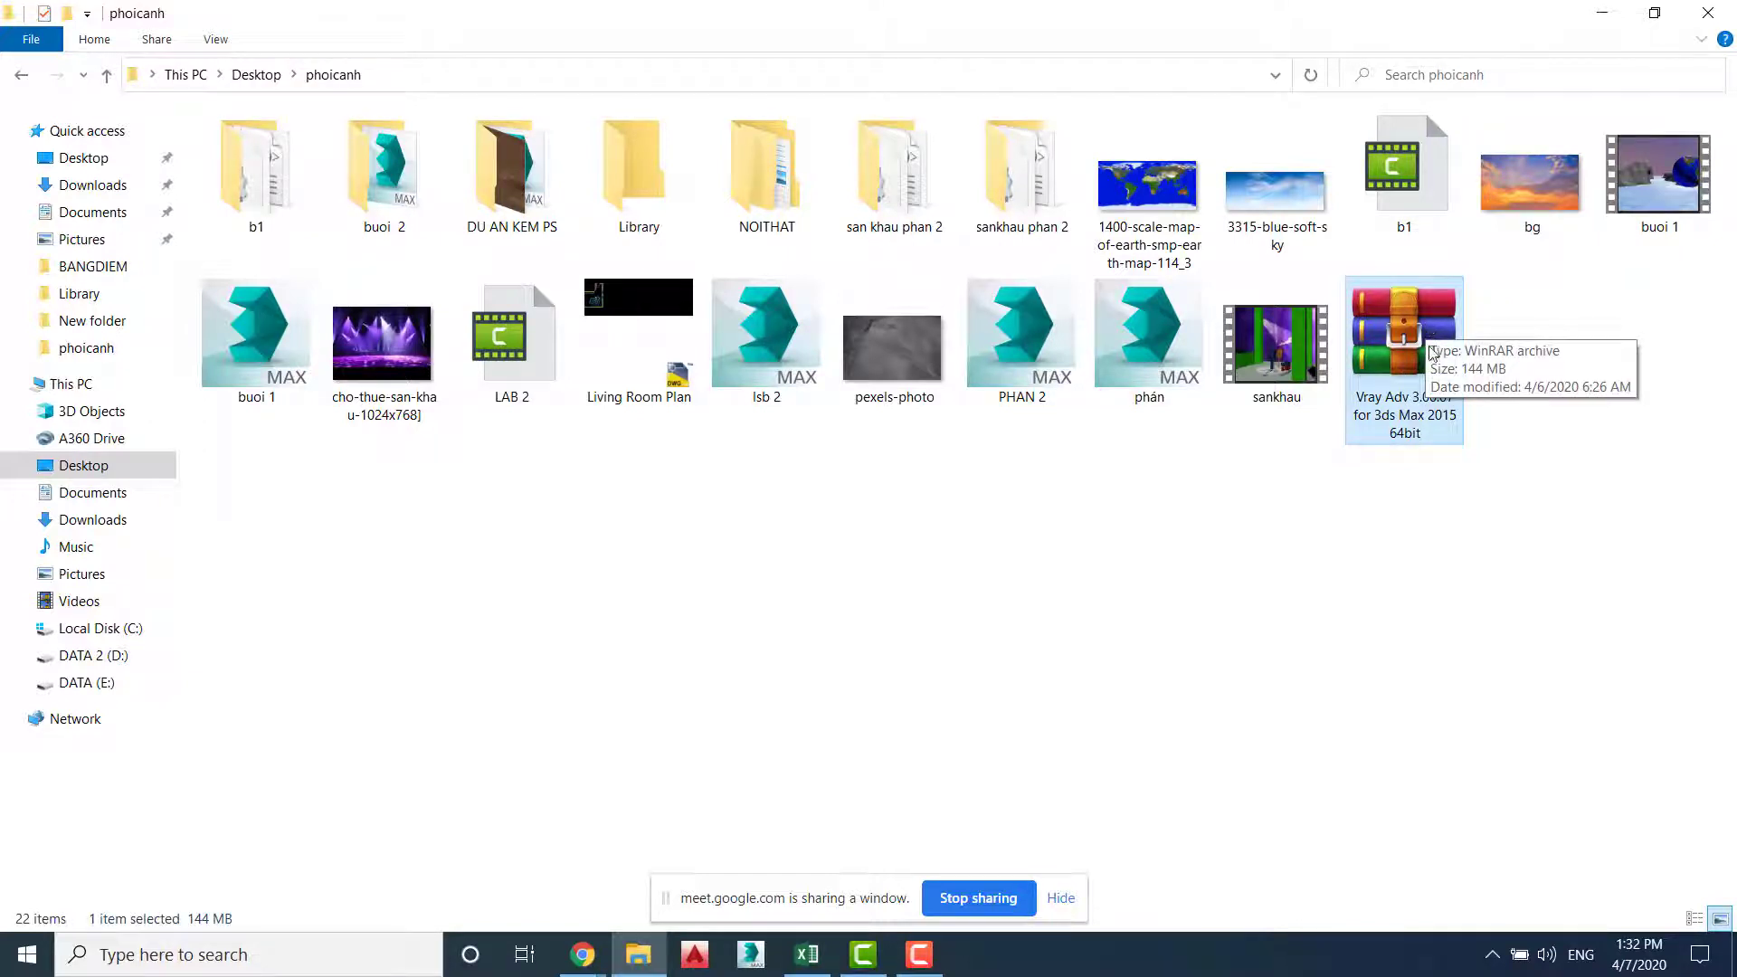
right_click(1416, 342)
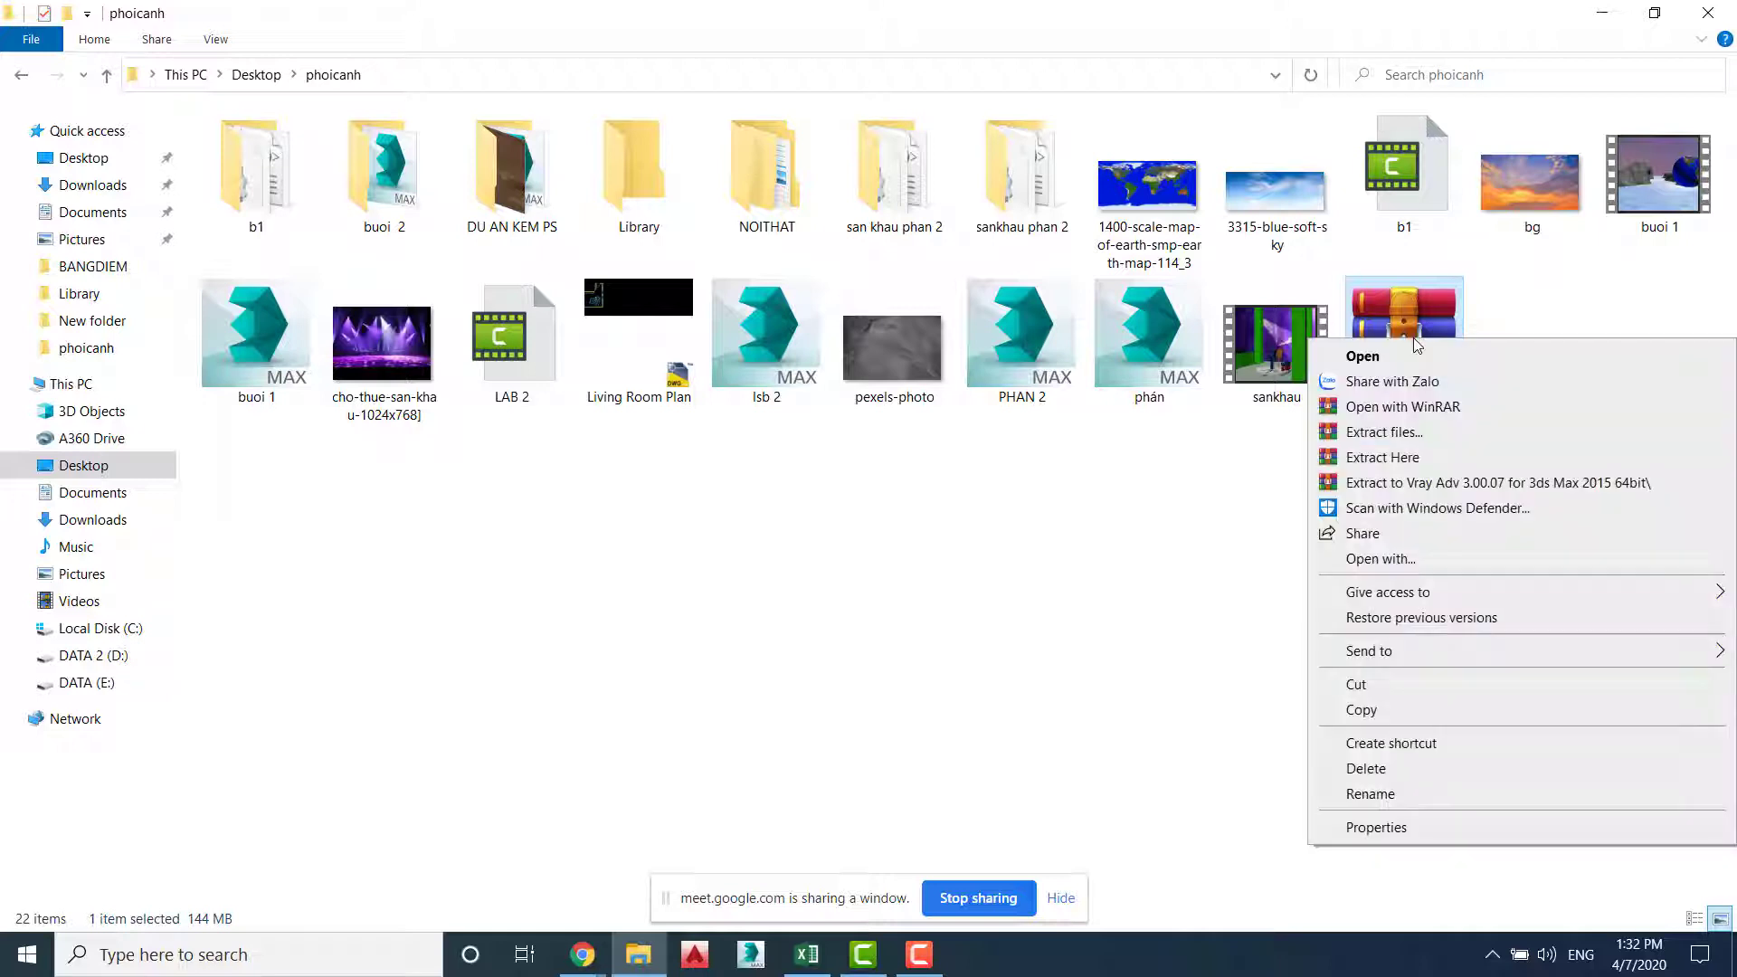
left_click(1238, 512)
right_click(1392, 368)
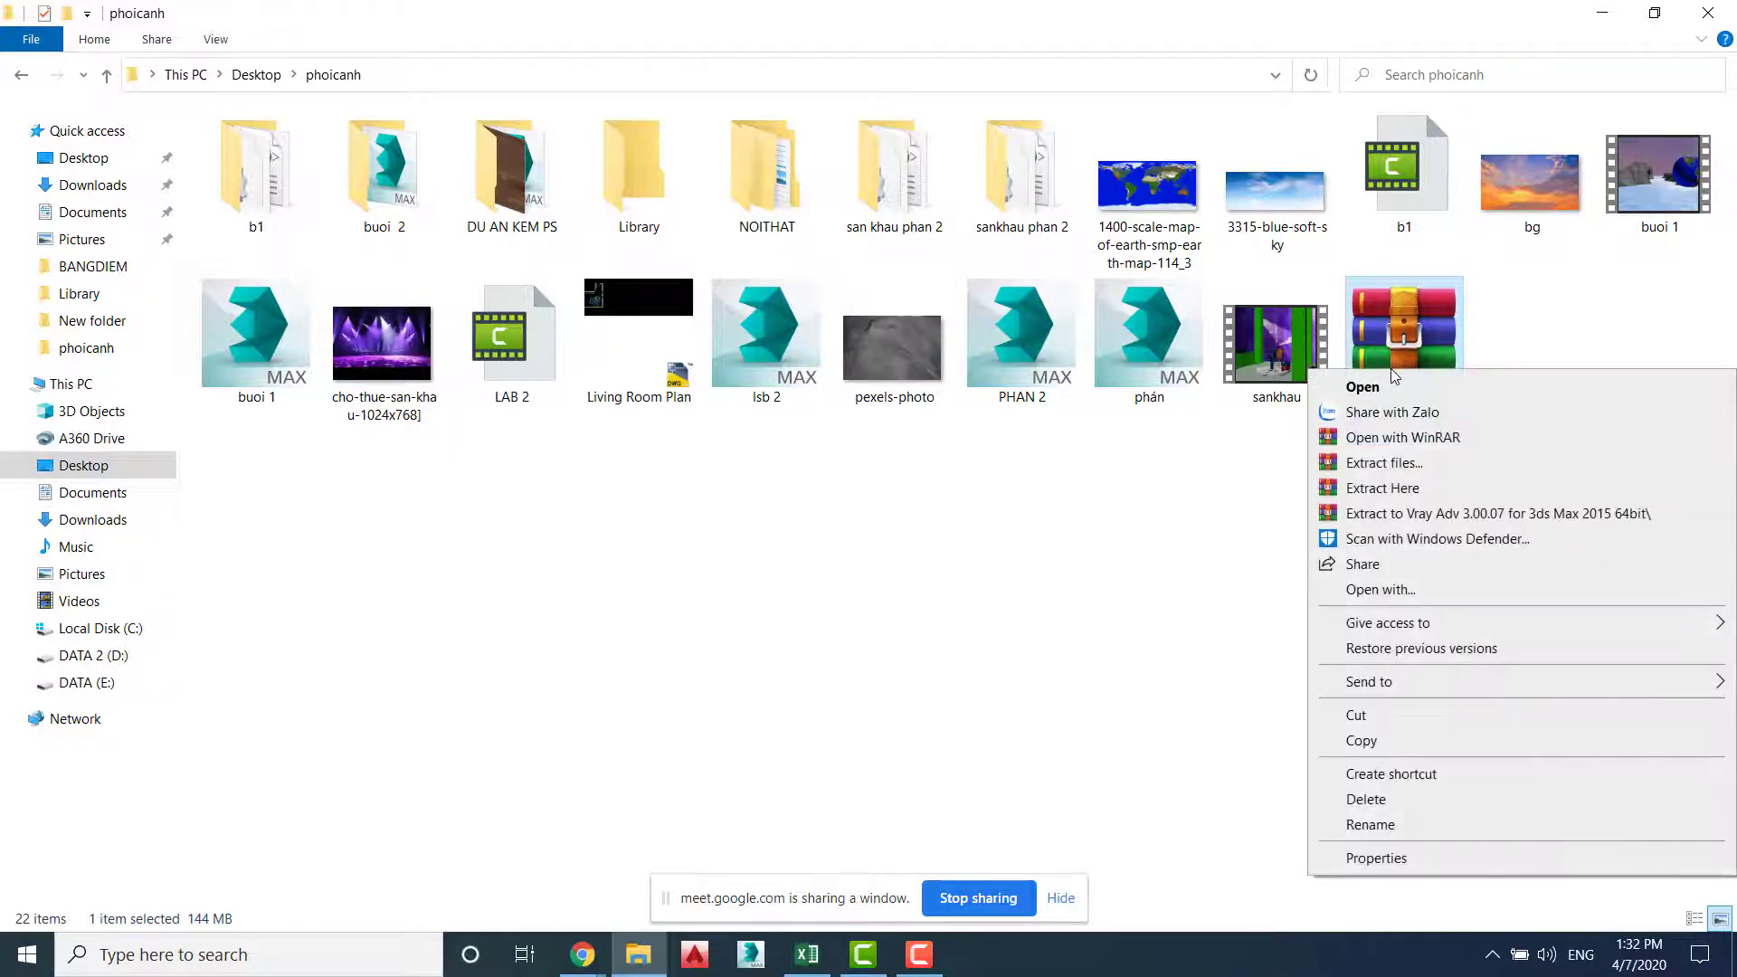
left_click(1421, 338)
right_click(1420, 337)
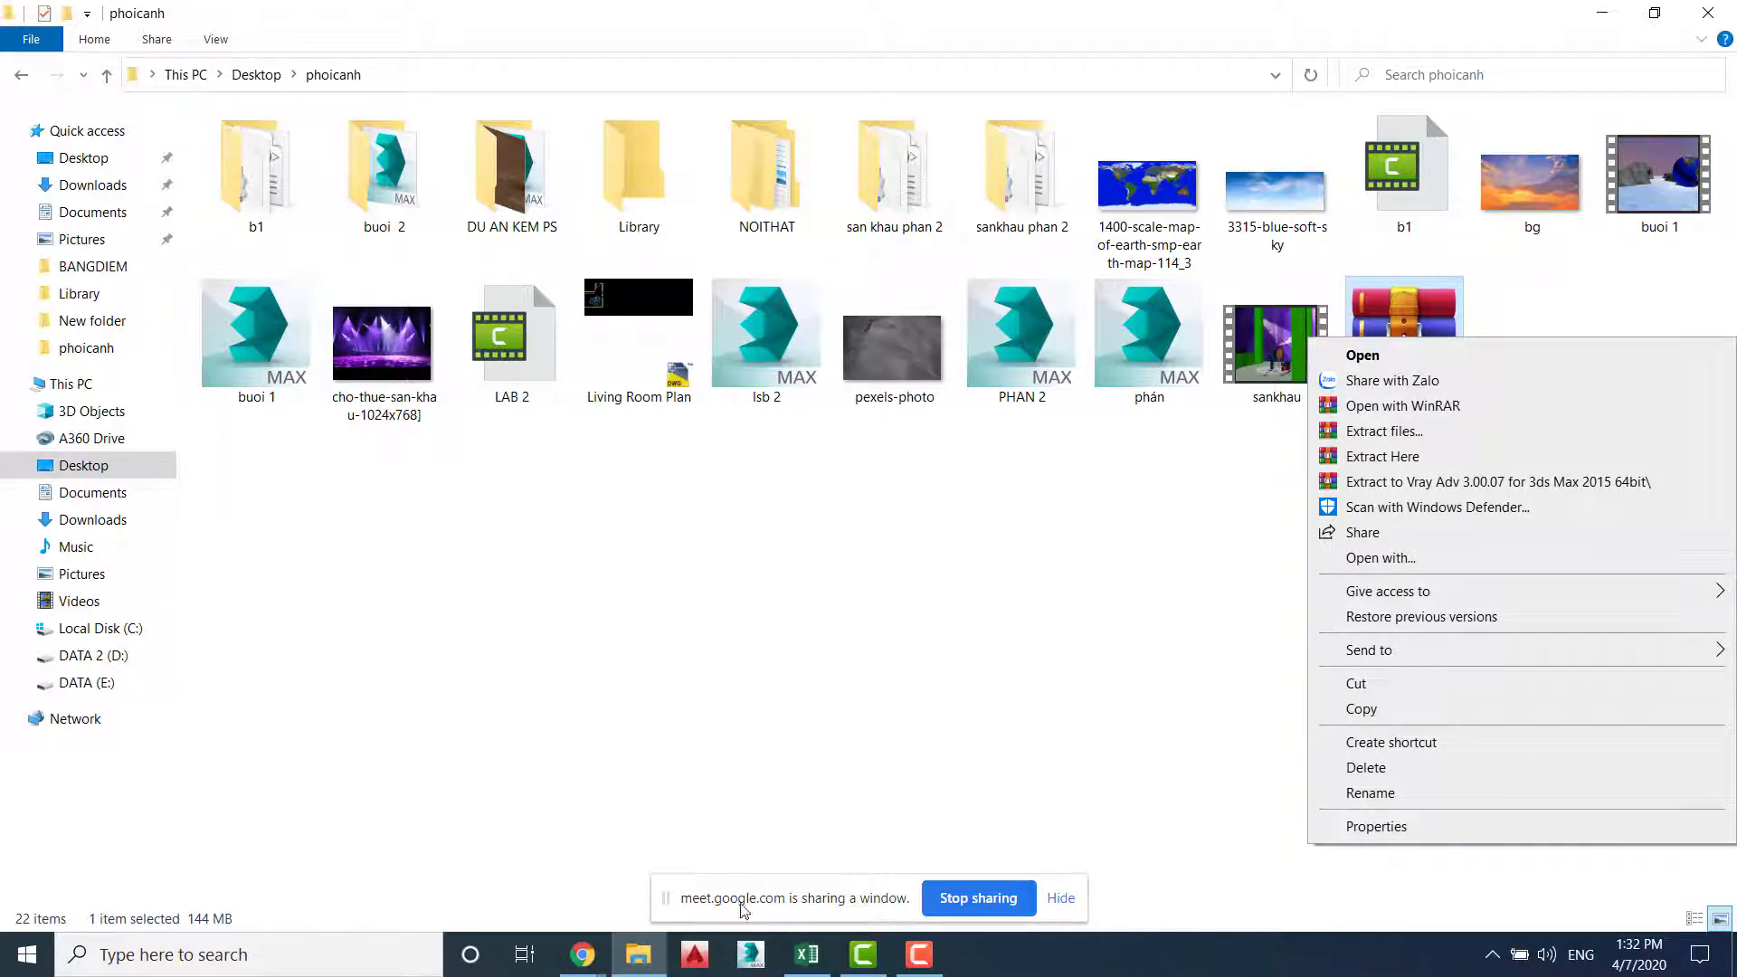
mouse_move(604, 961)
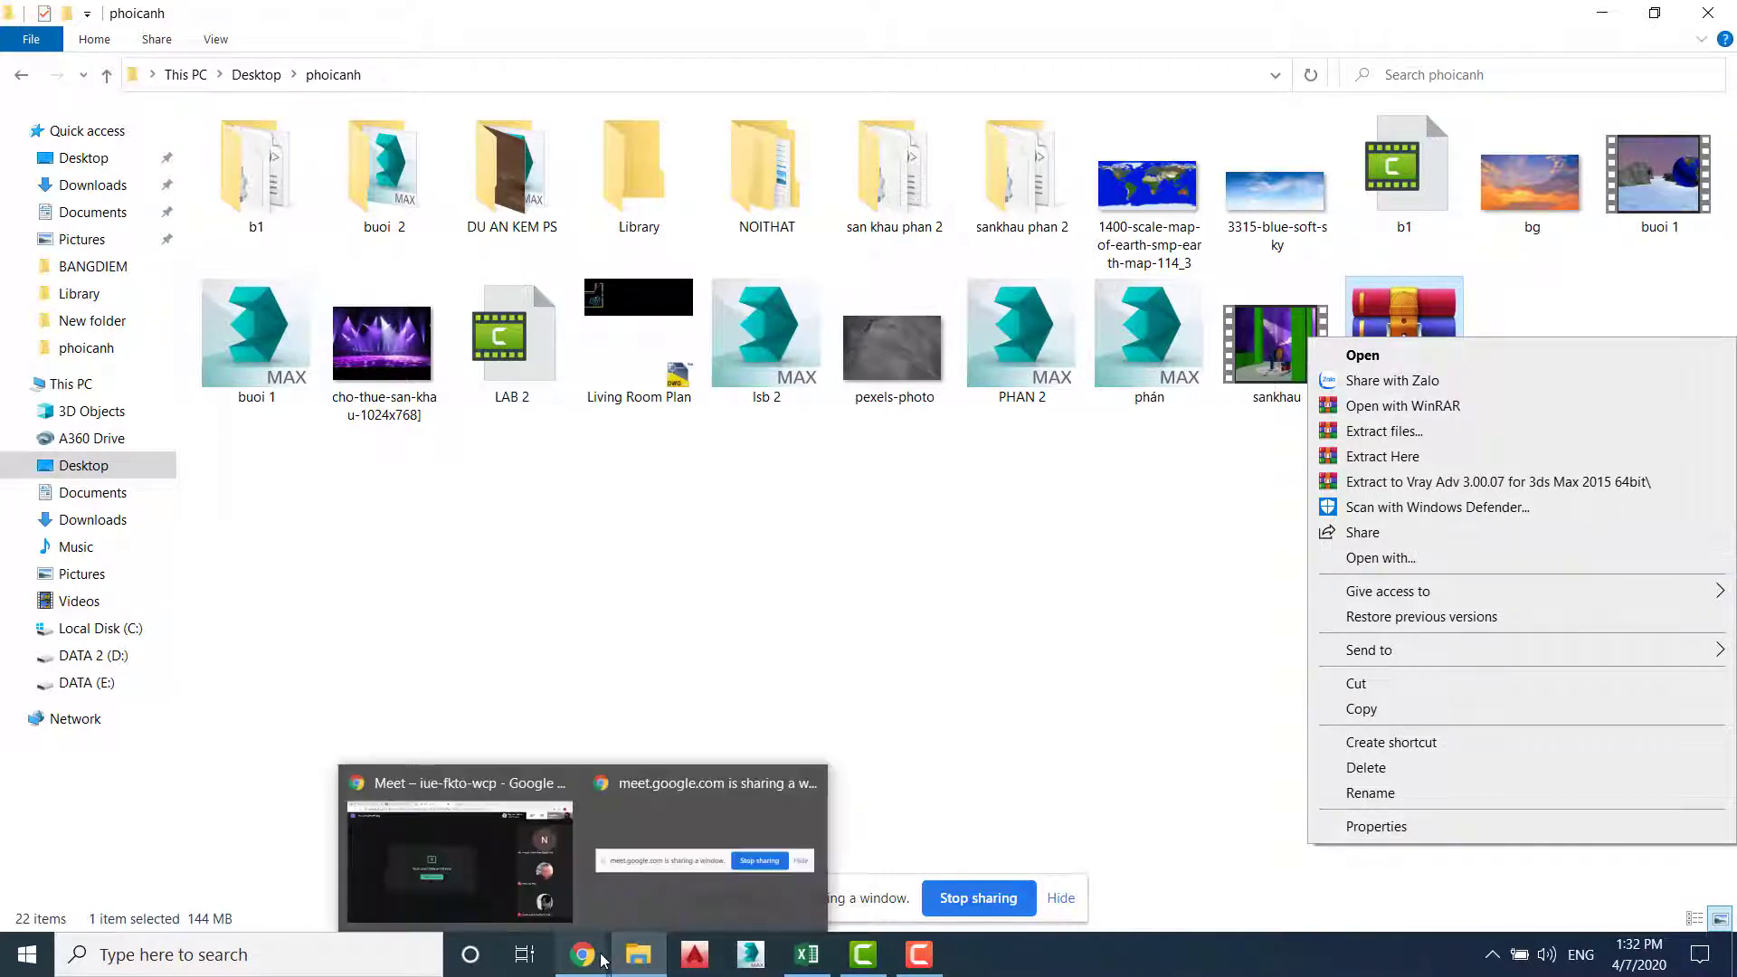
left_click(1480, 482)
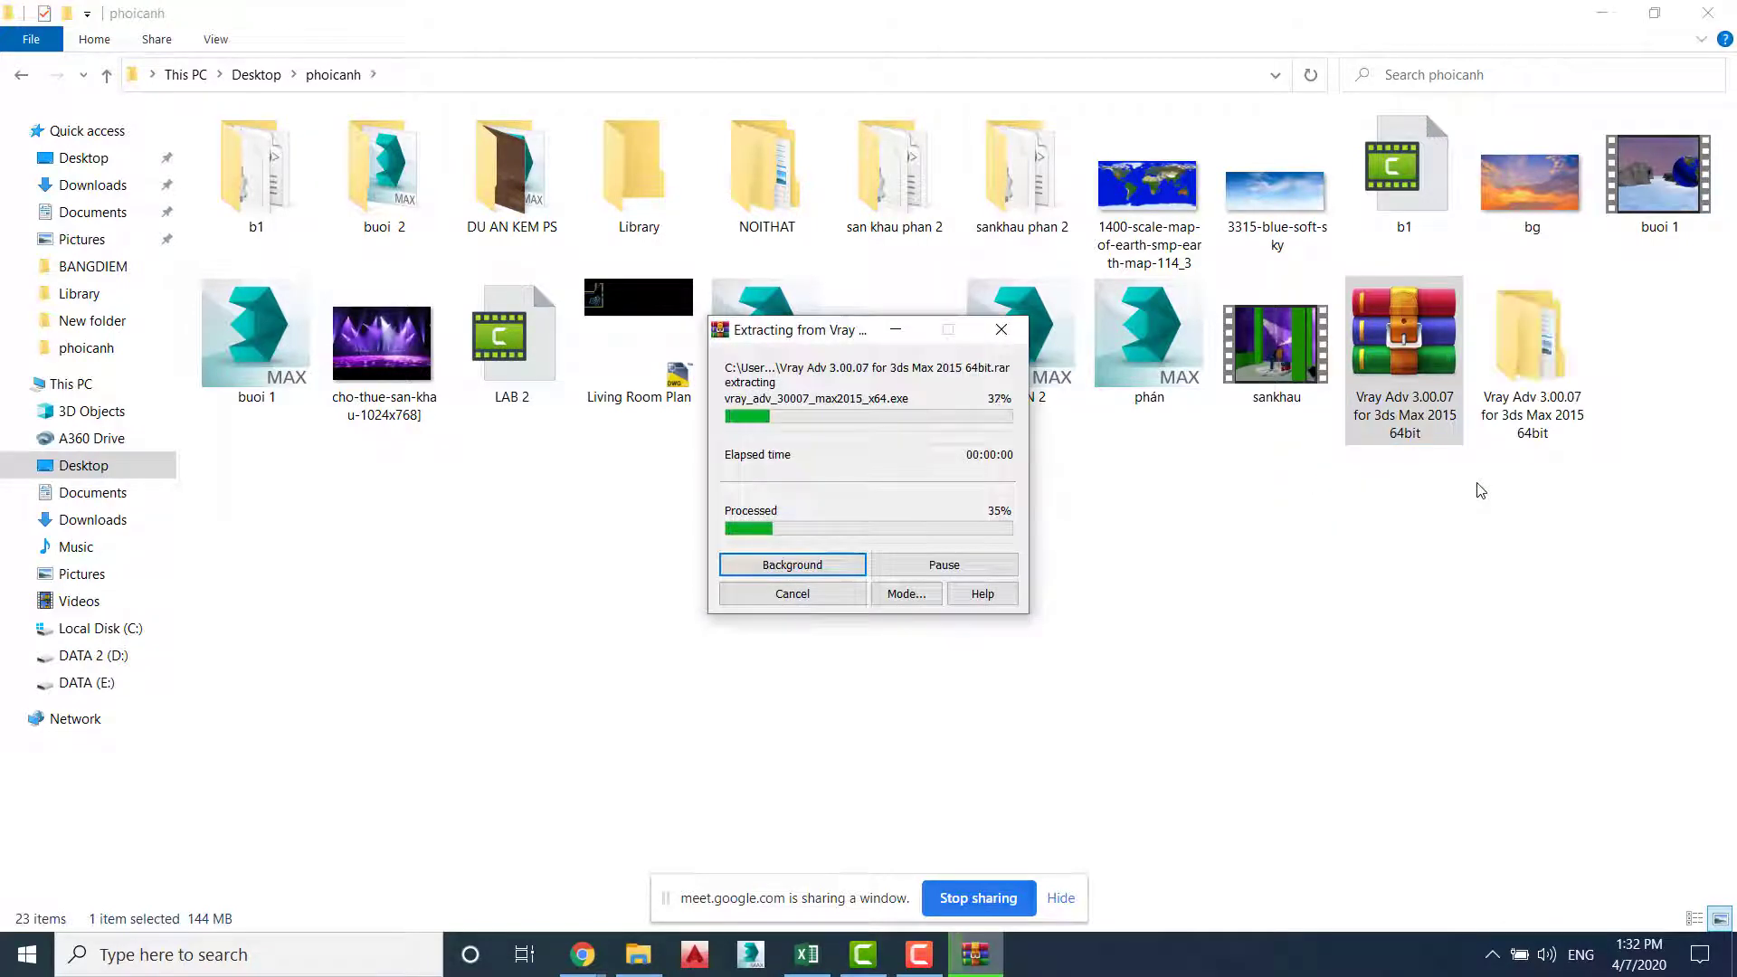
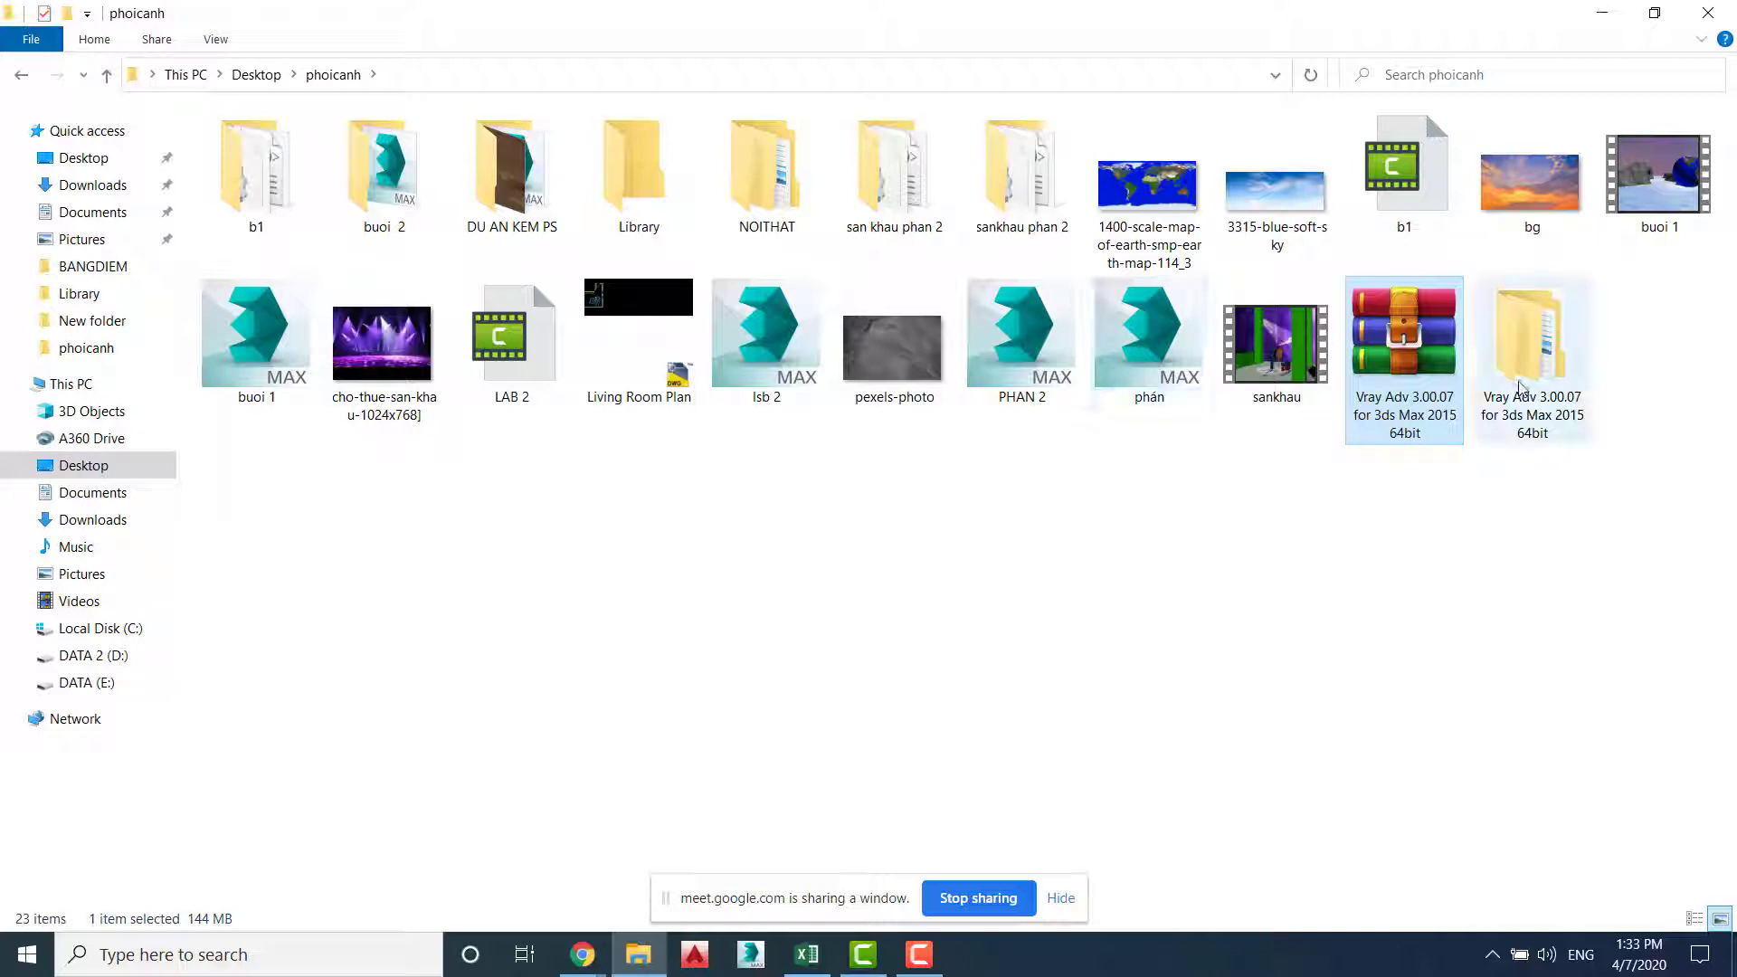
Open the extracted V-Ray folder down to its inner folder and read the How To Install text file
left_click(1446, 518)
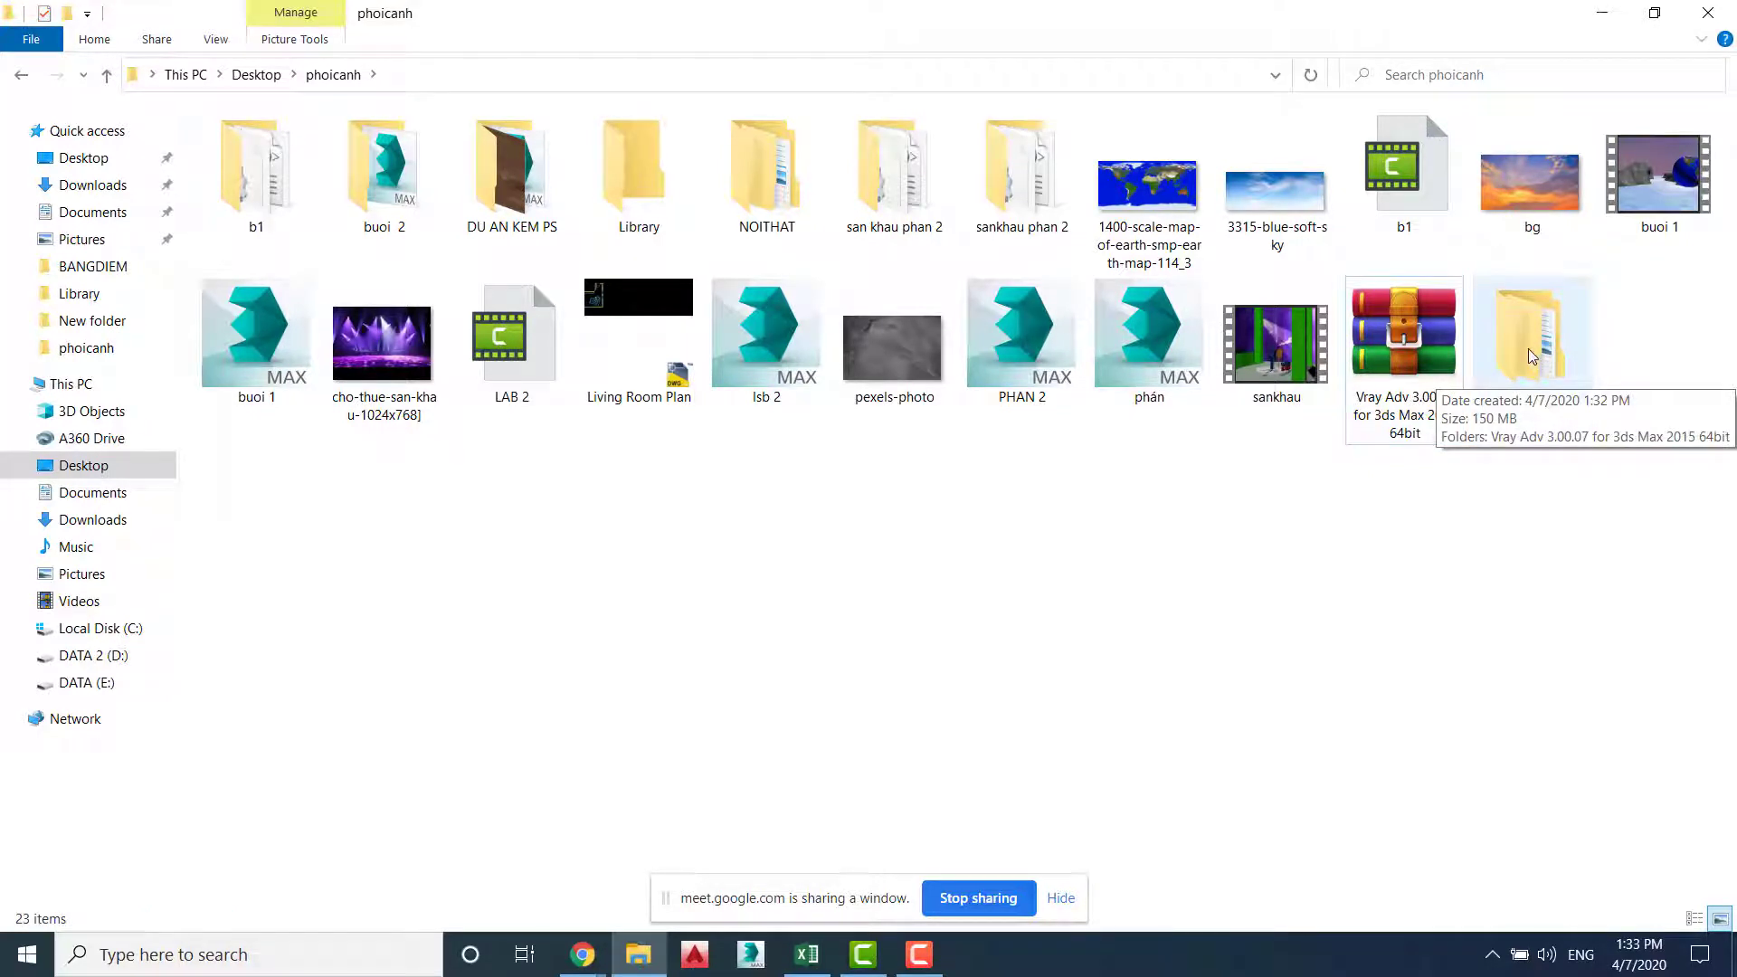
double_click(1528, 348)
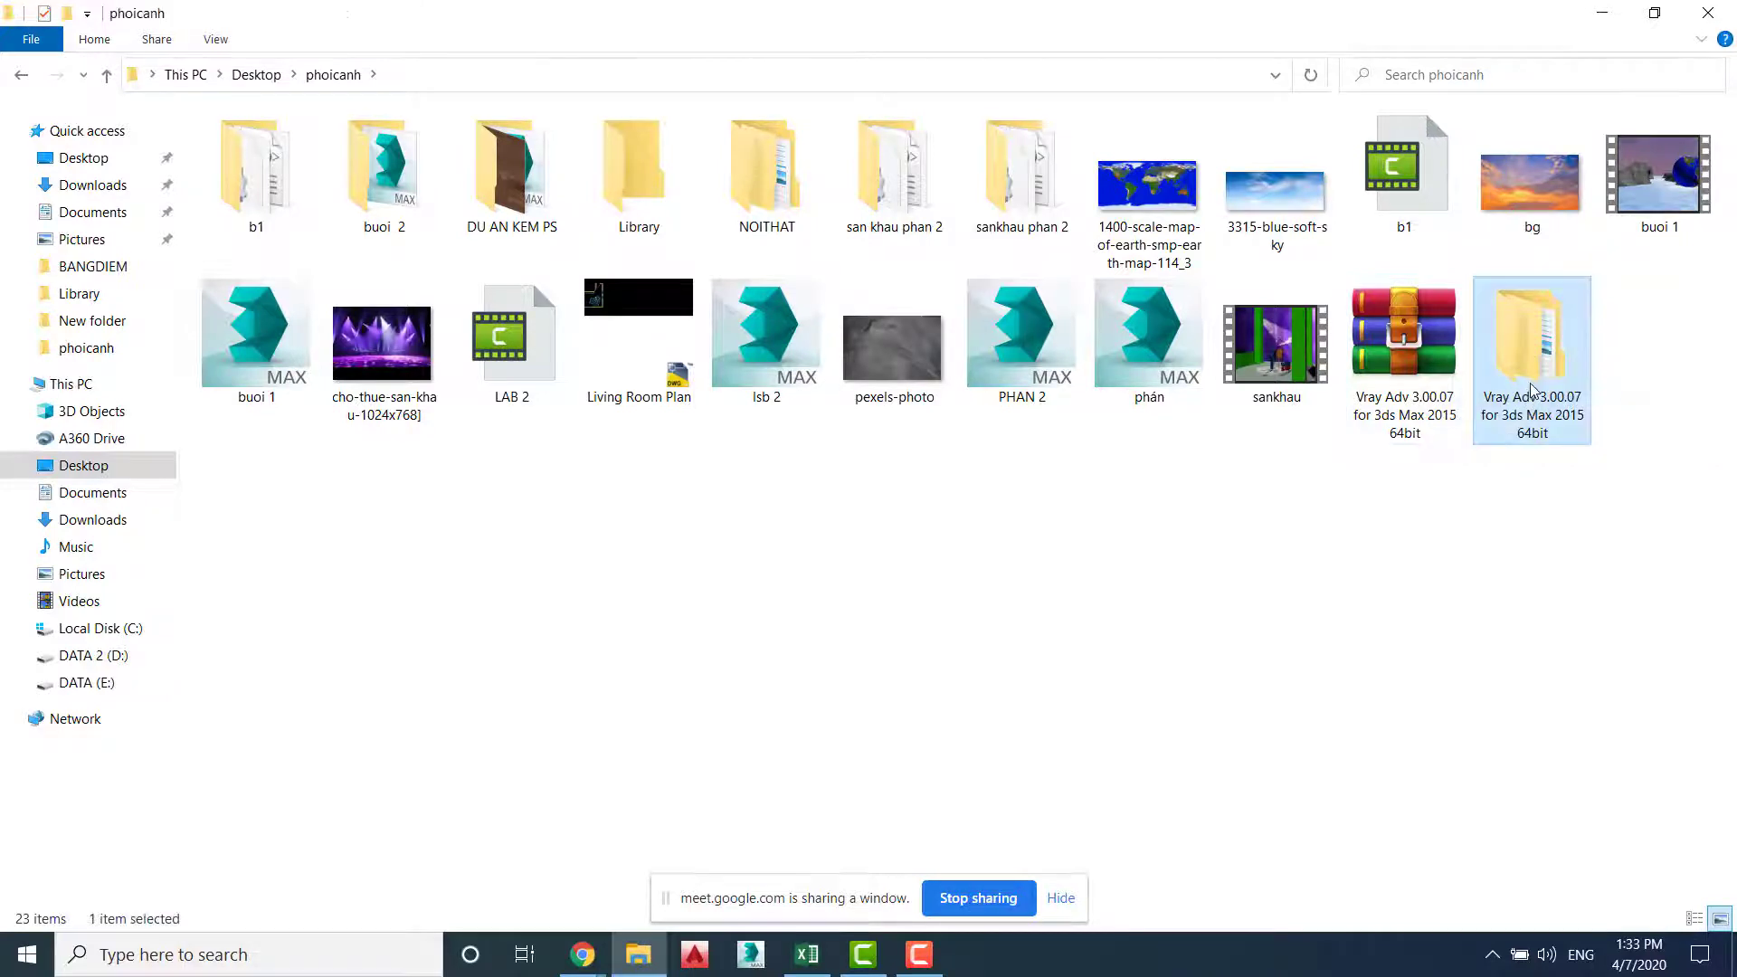
double_click(305, 159)
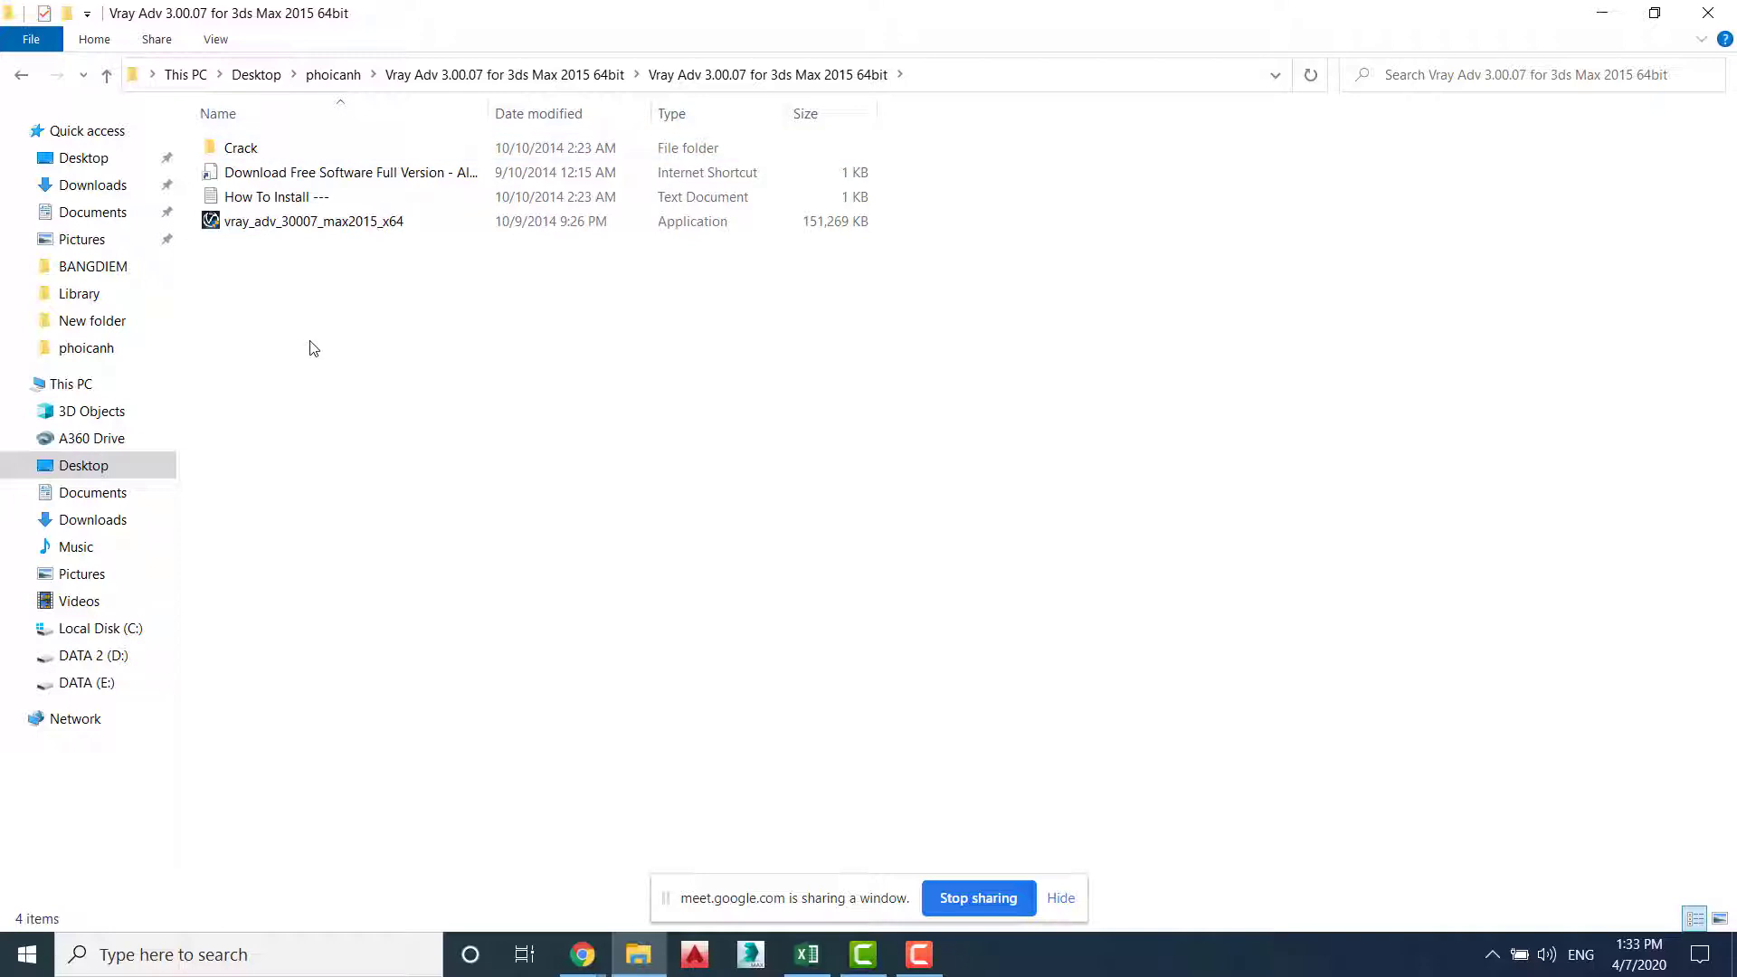
double_click(288, 197)
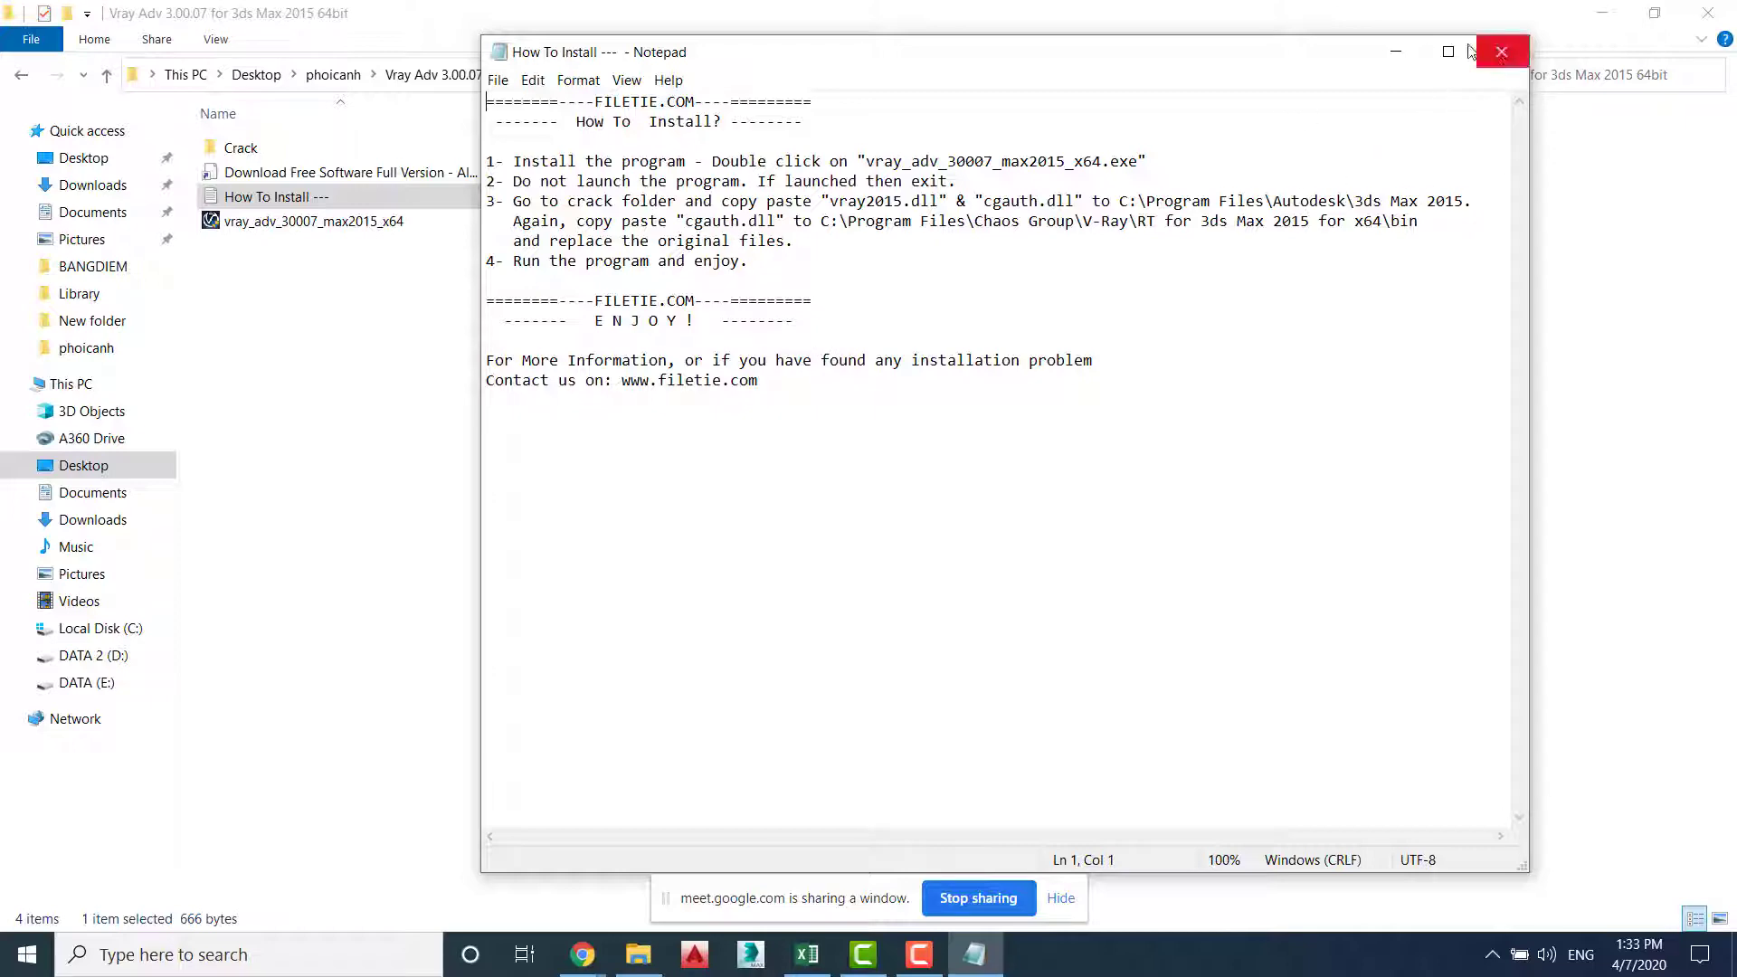
left_click_drag(1288, 62, 1361, 389)
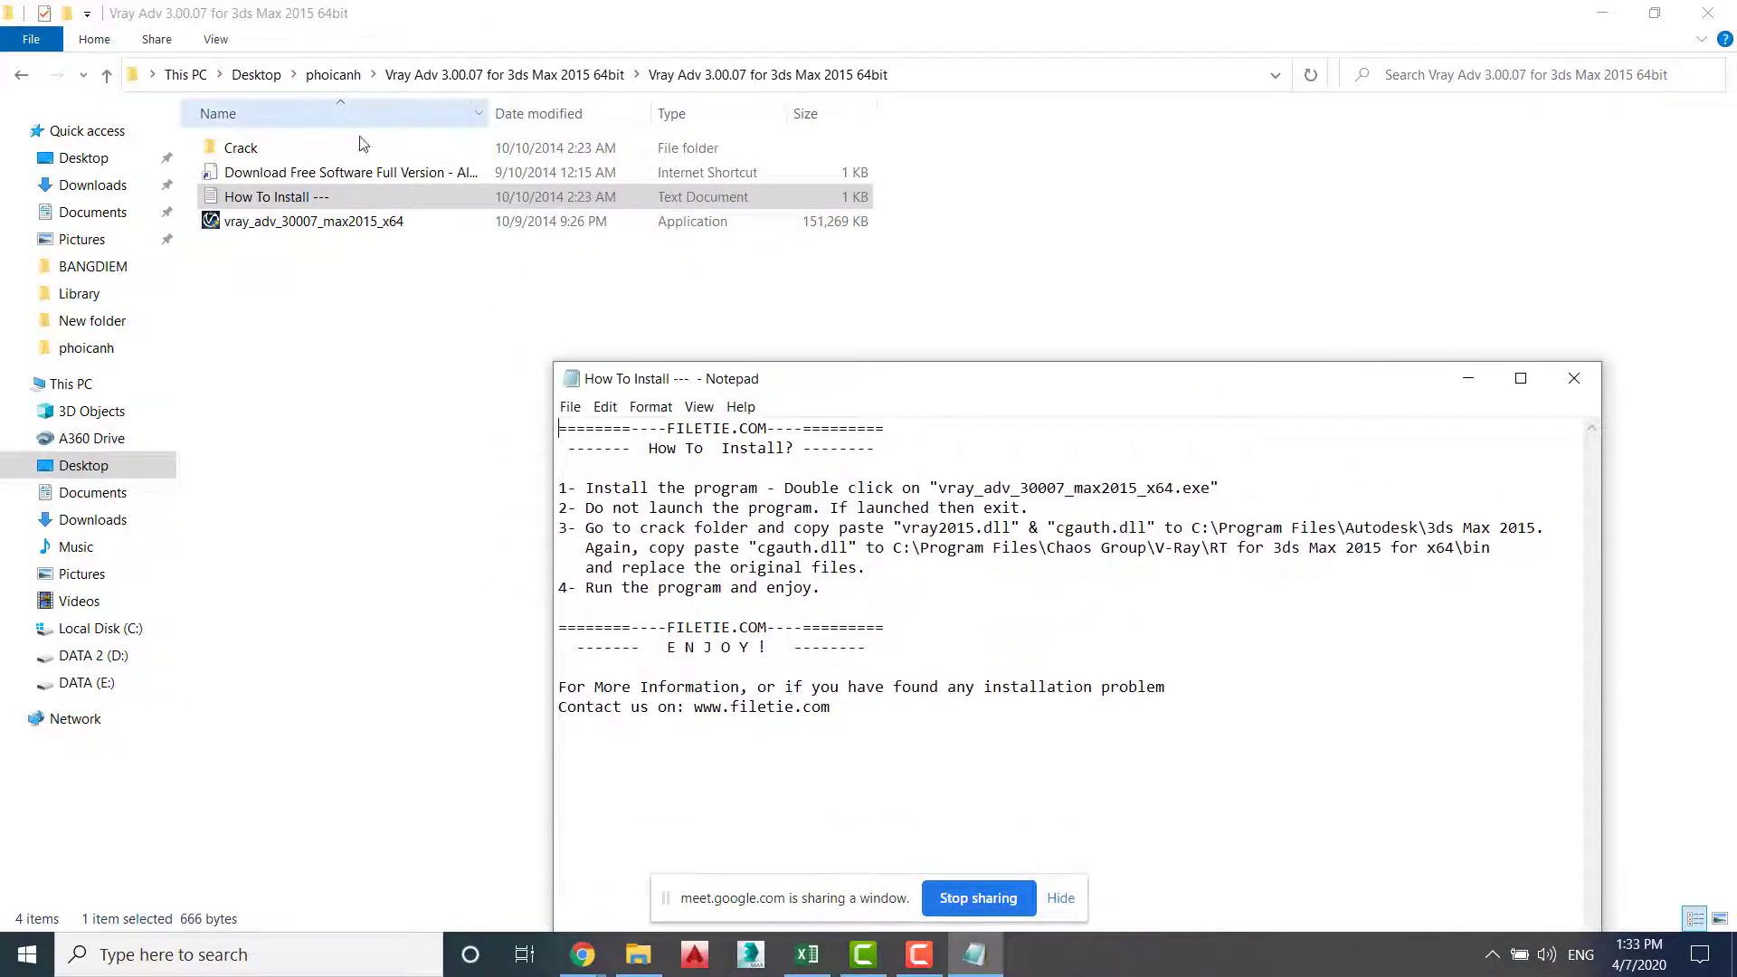
Try to run the vray_adv_30007_max2015_x64 installer as administrator
left_click(259, 223)
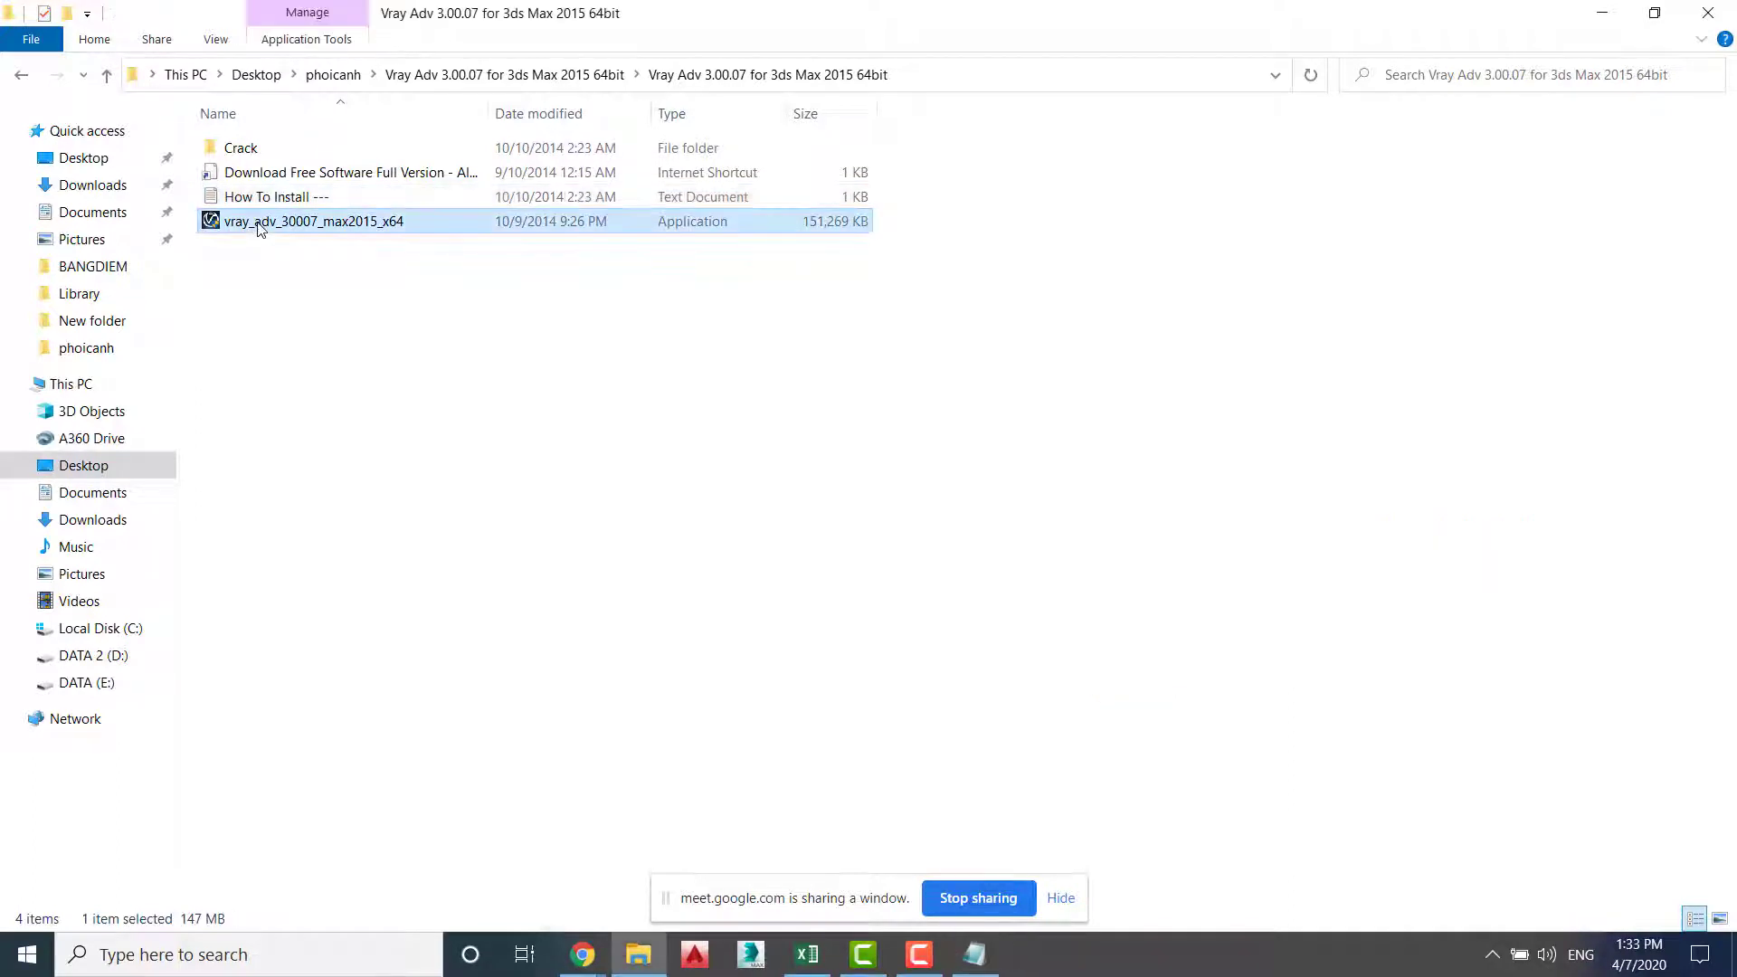
right_click(260, 227)
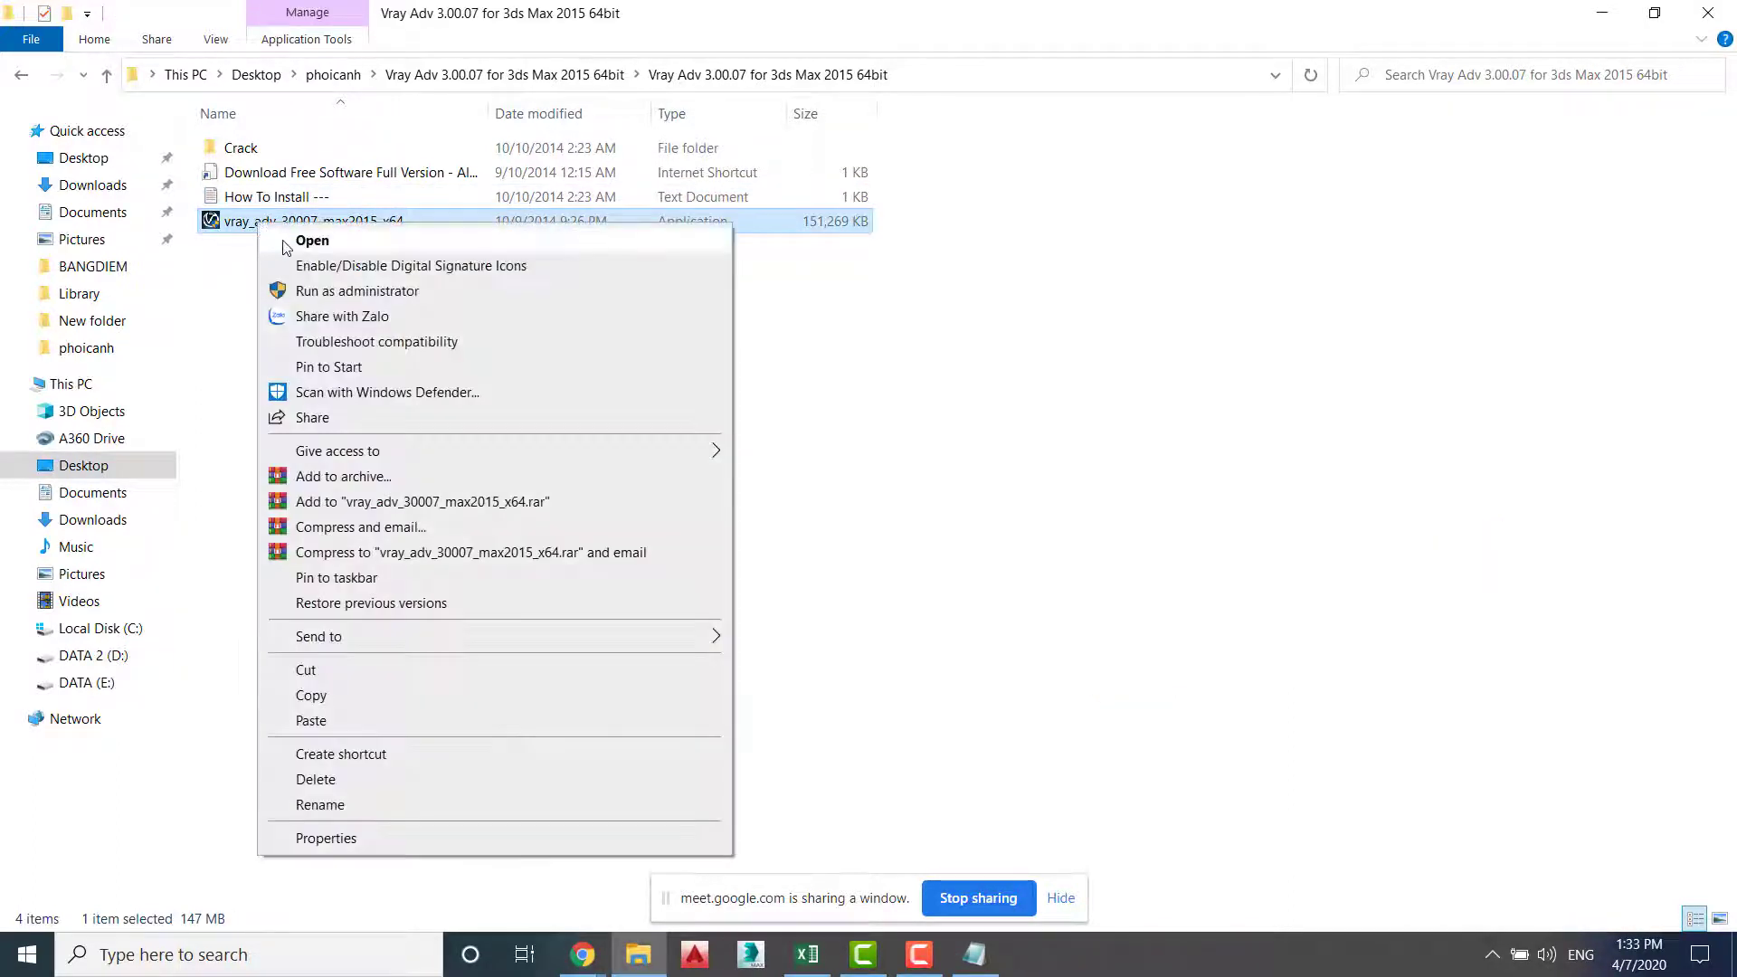
left_click(330, 292)
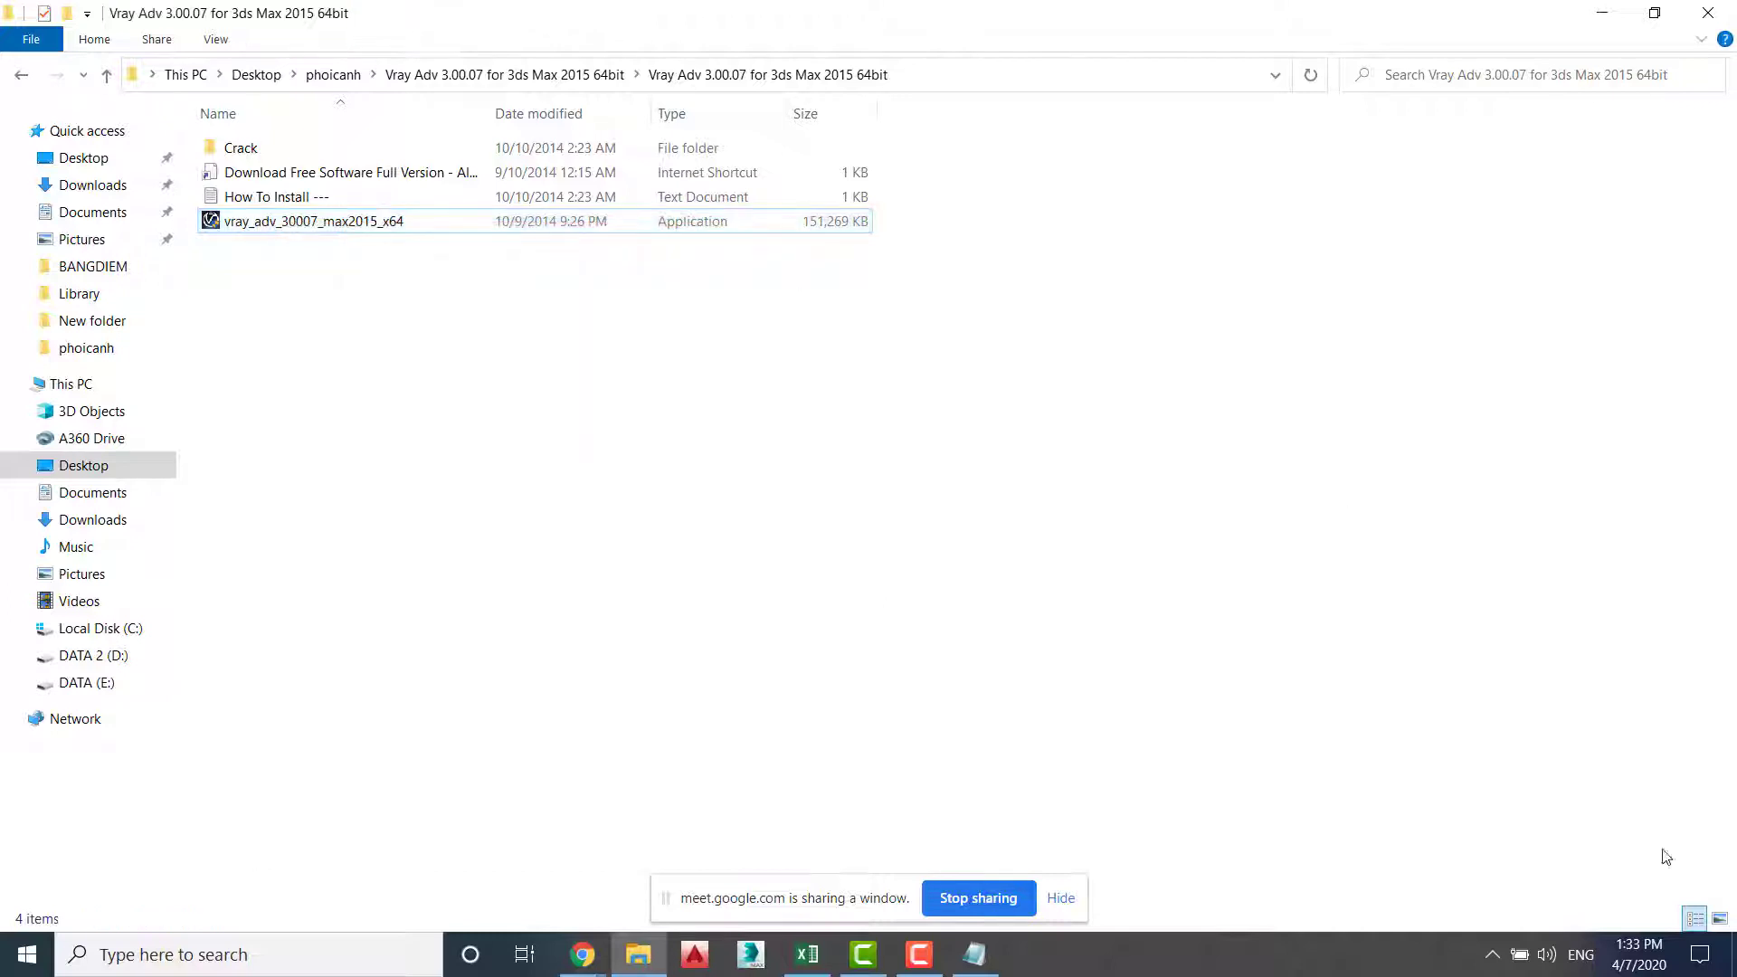
Switch off real-time protection and cloud-delivered protection in the Windows Security virus and threat settings
left_click(1491, 955)
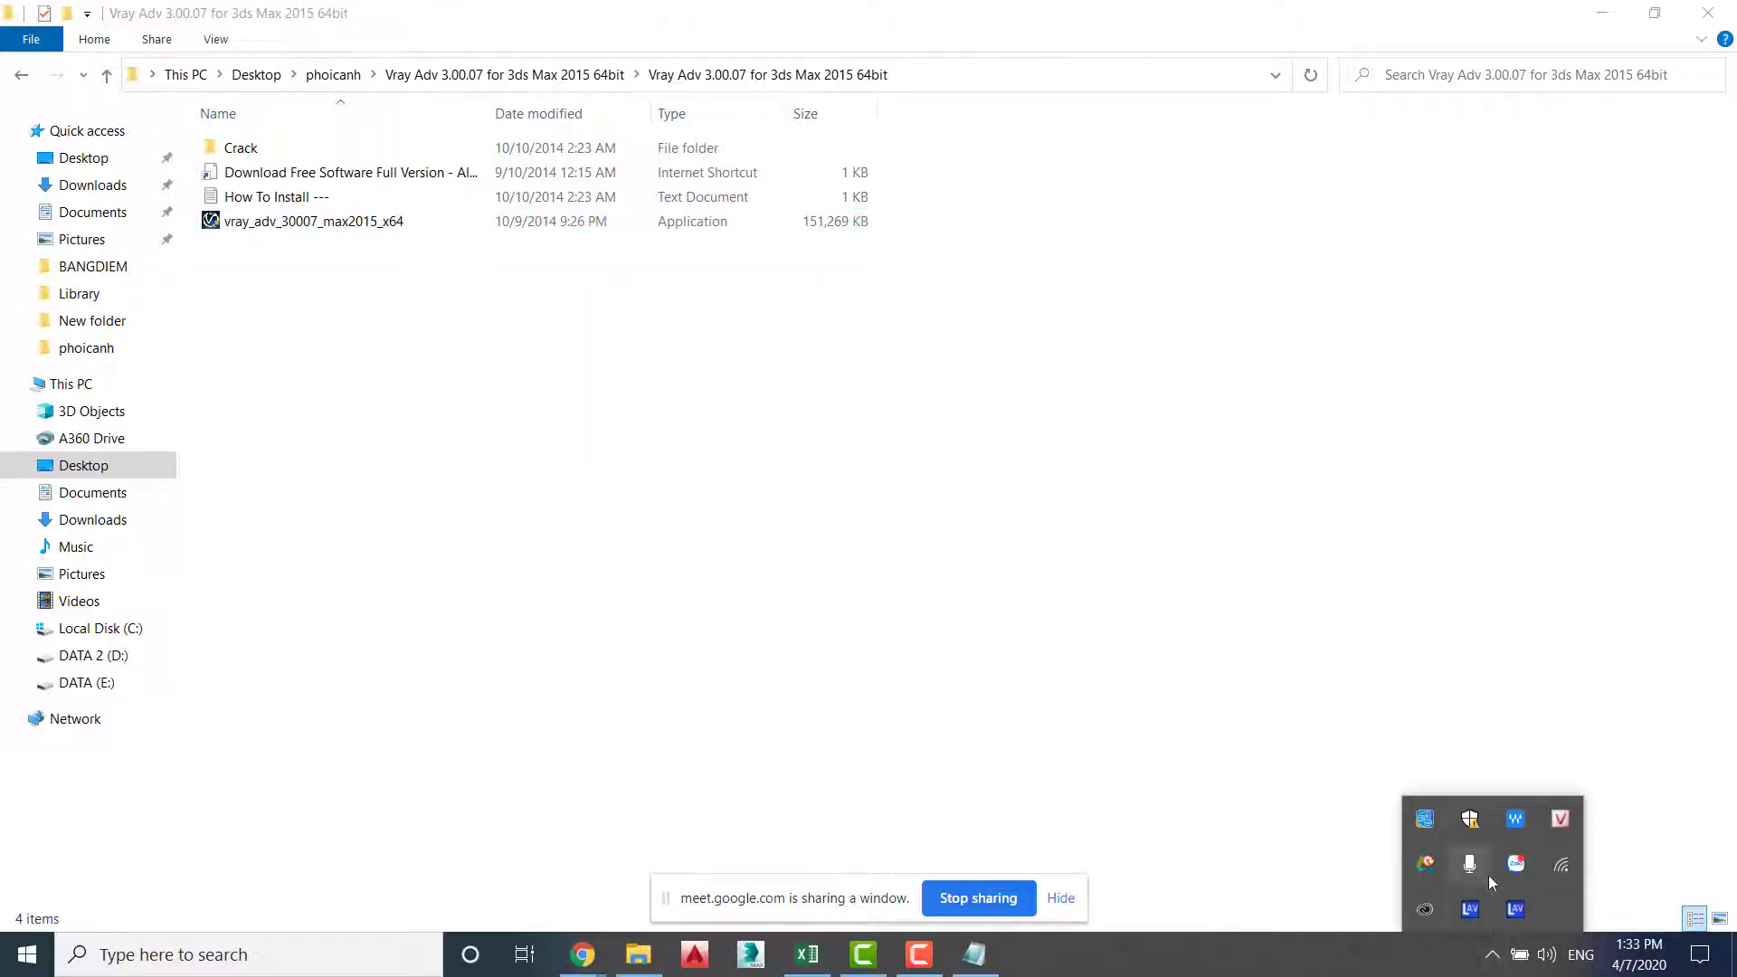
left_click(1470, 820)
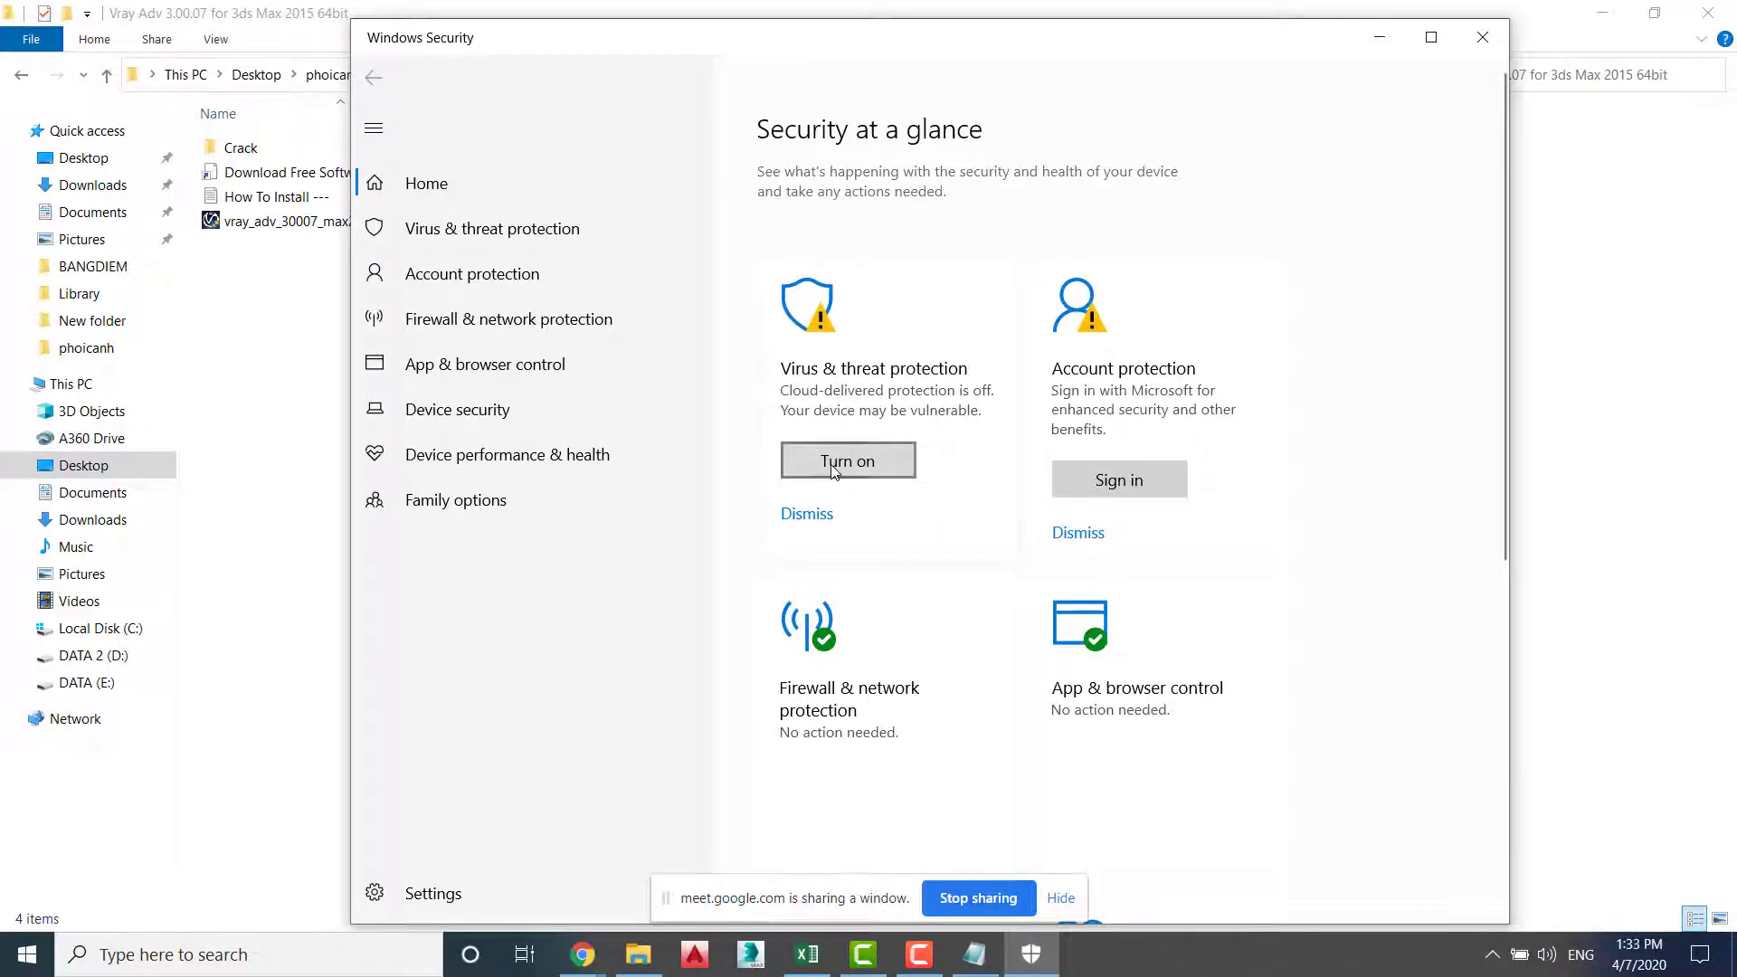
left_click(834, 470)
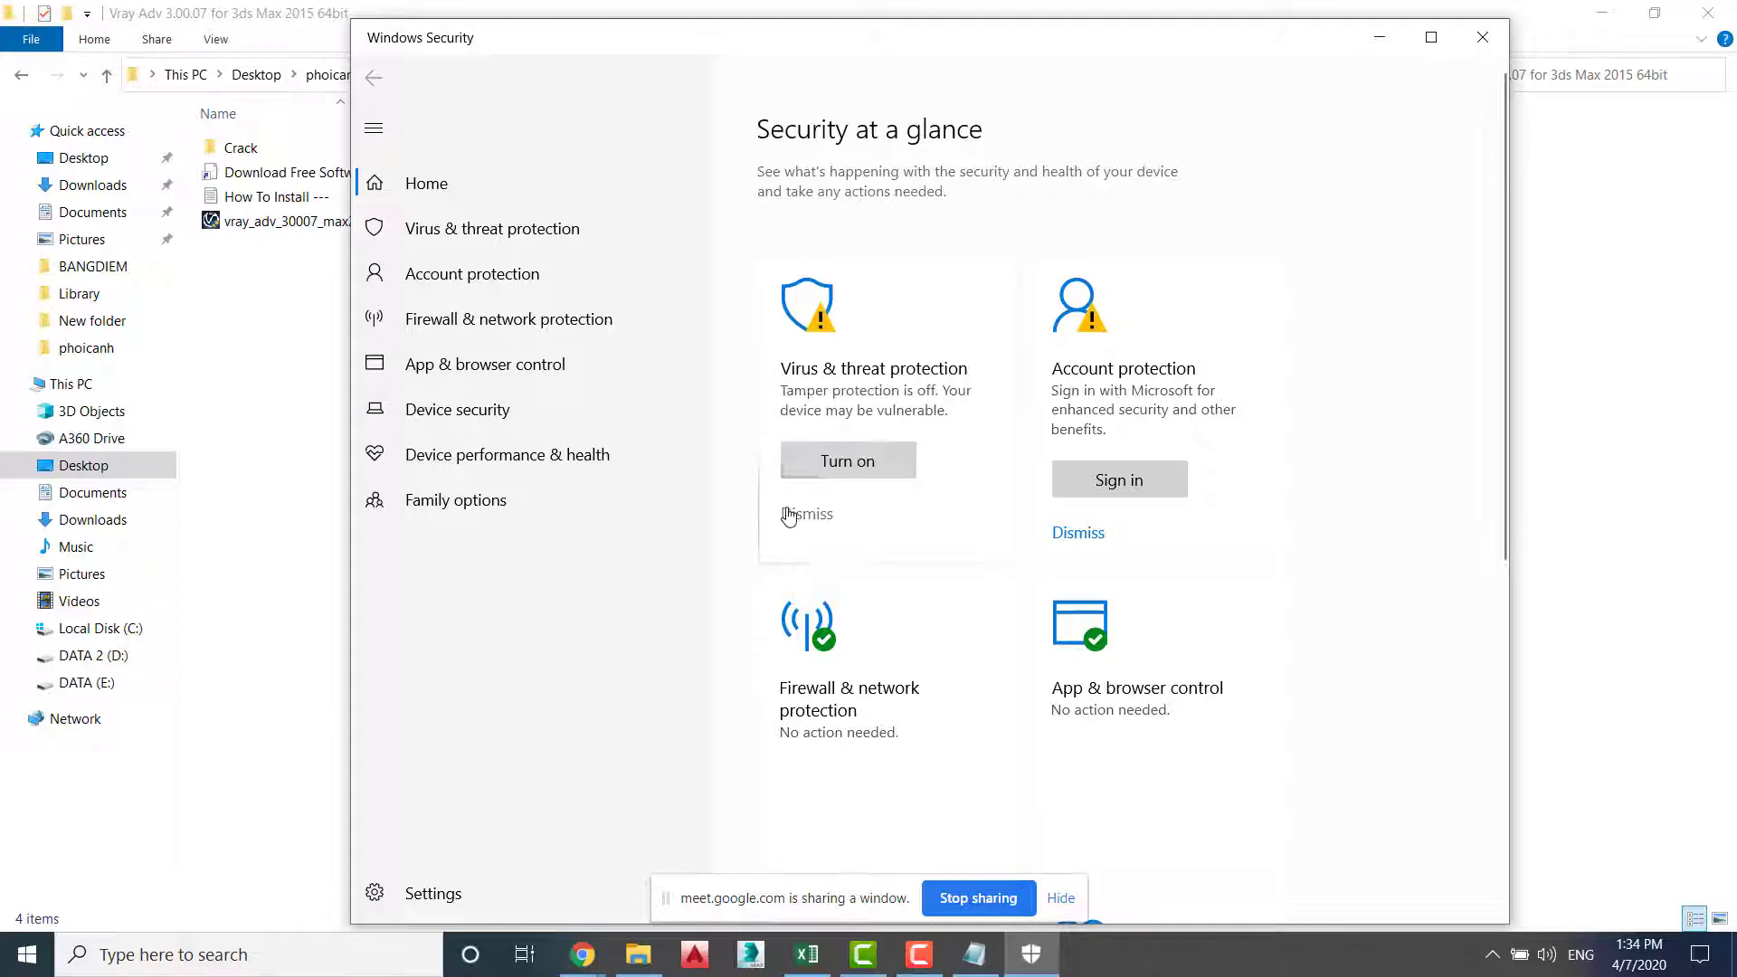
left_click(445, 228)
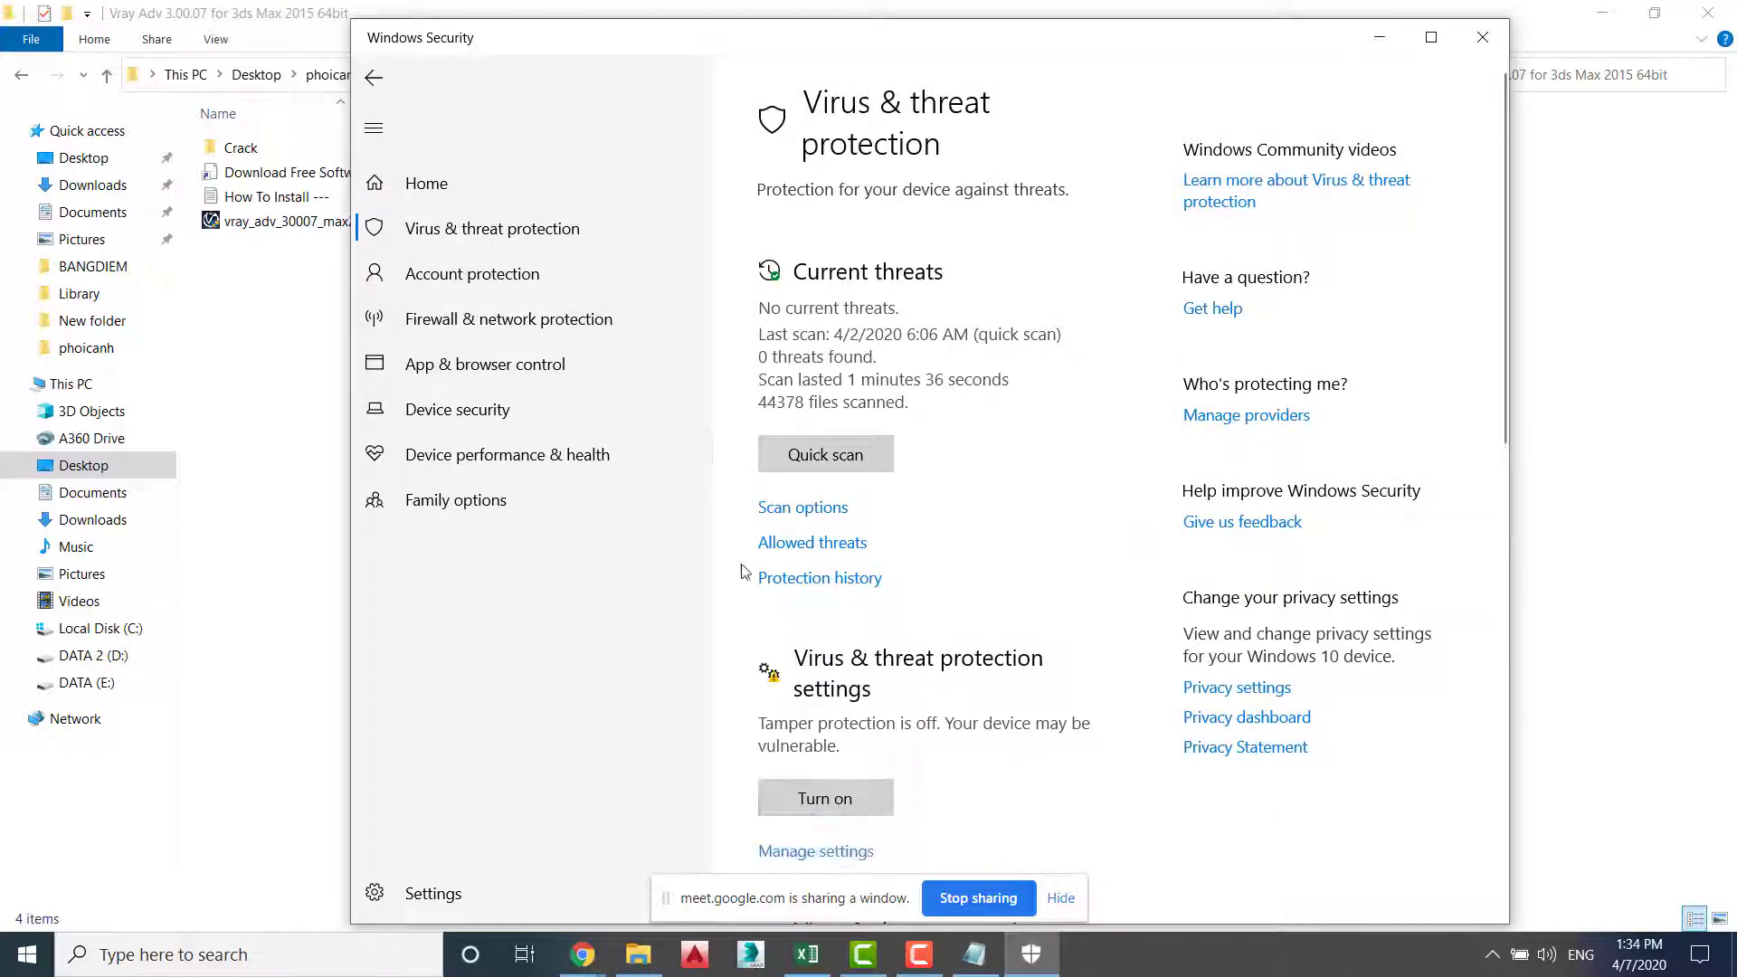
left_click(792, 853)
left_click(794, 452)
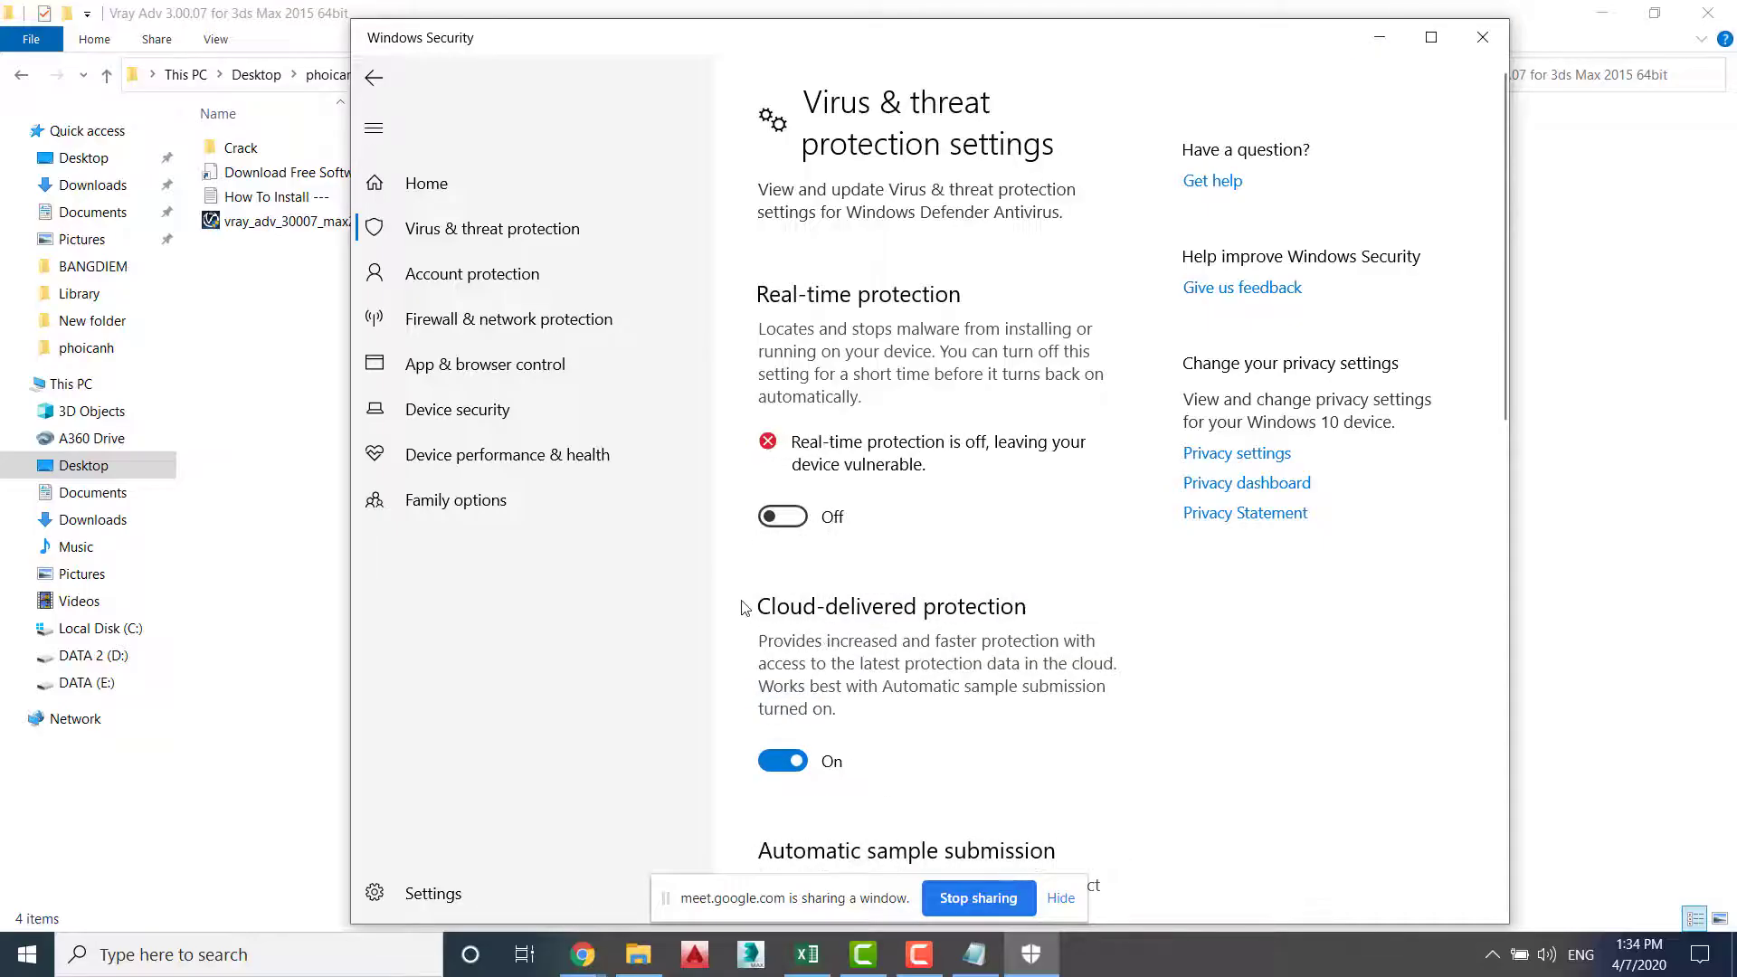
left_click(783, 761)
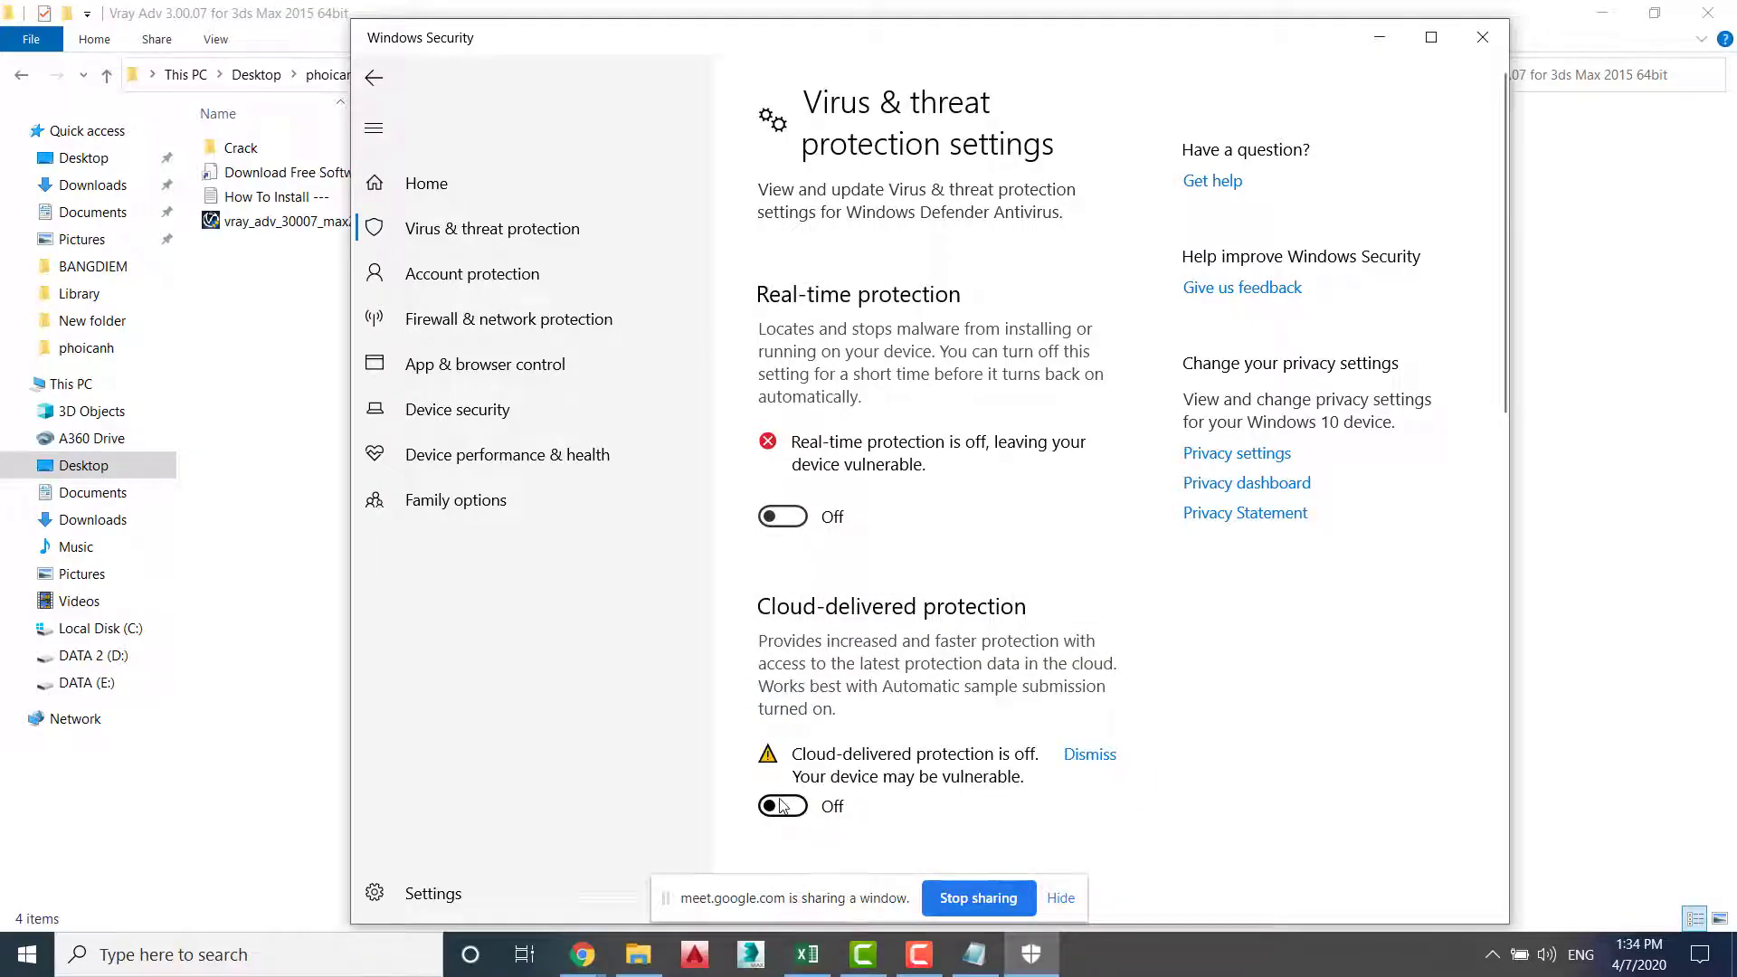
left_click(1482, 38)
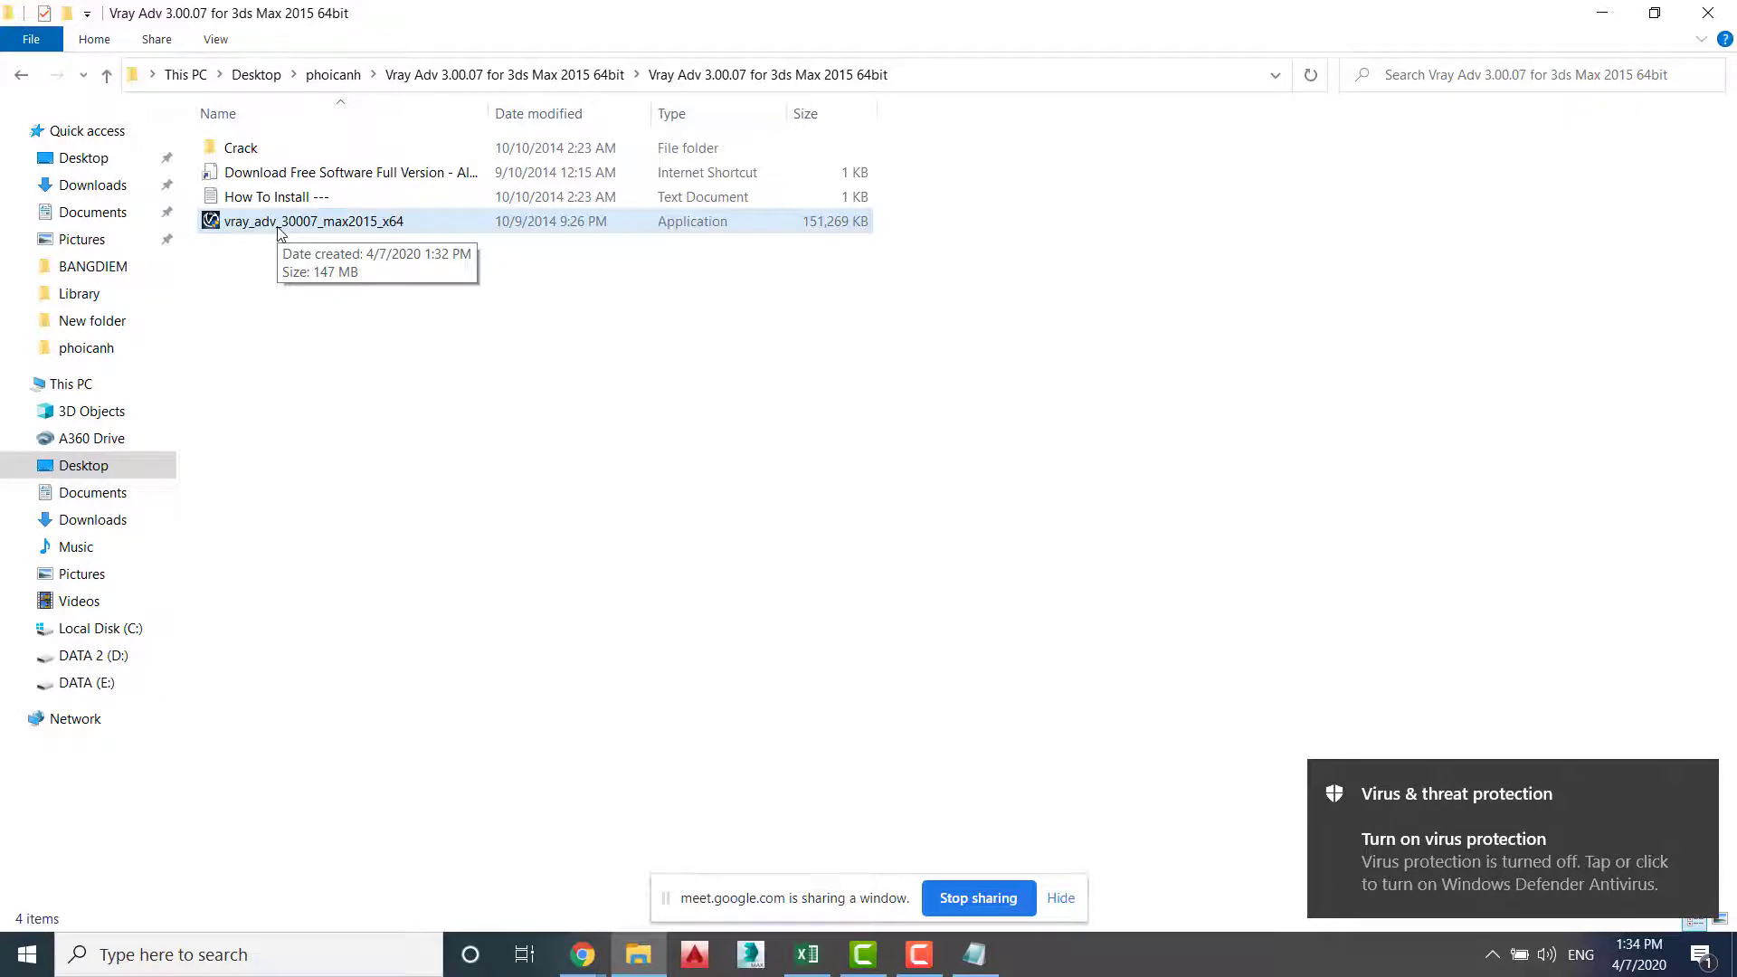
Run vray_adv_30007_max2015_x64 as administrator, accept the licence agreement and install V-Ray with the Workstation installation type
right_click(277, 227)
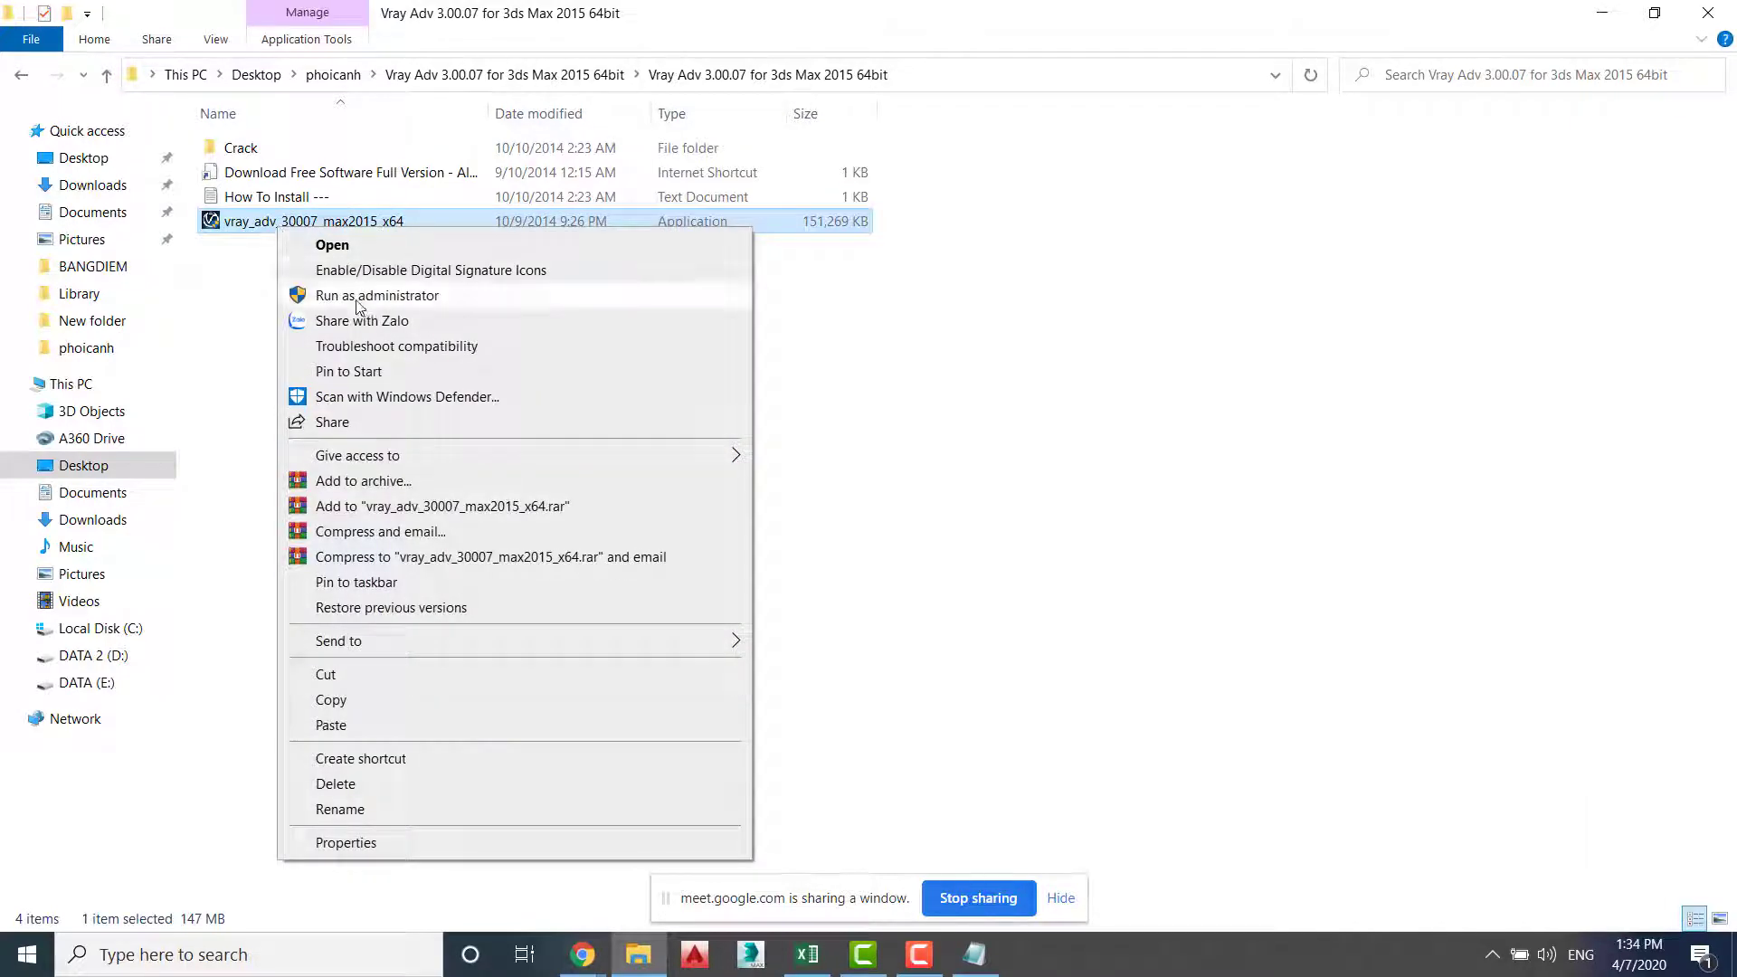
left_click(359, 299)
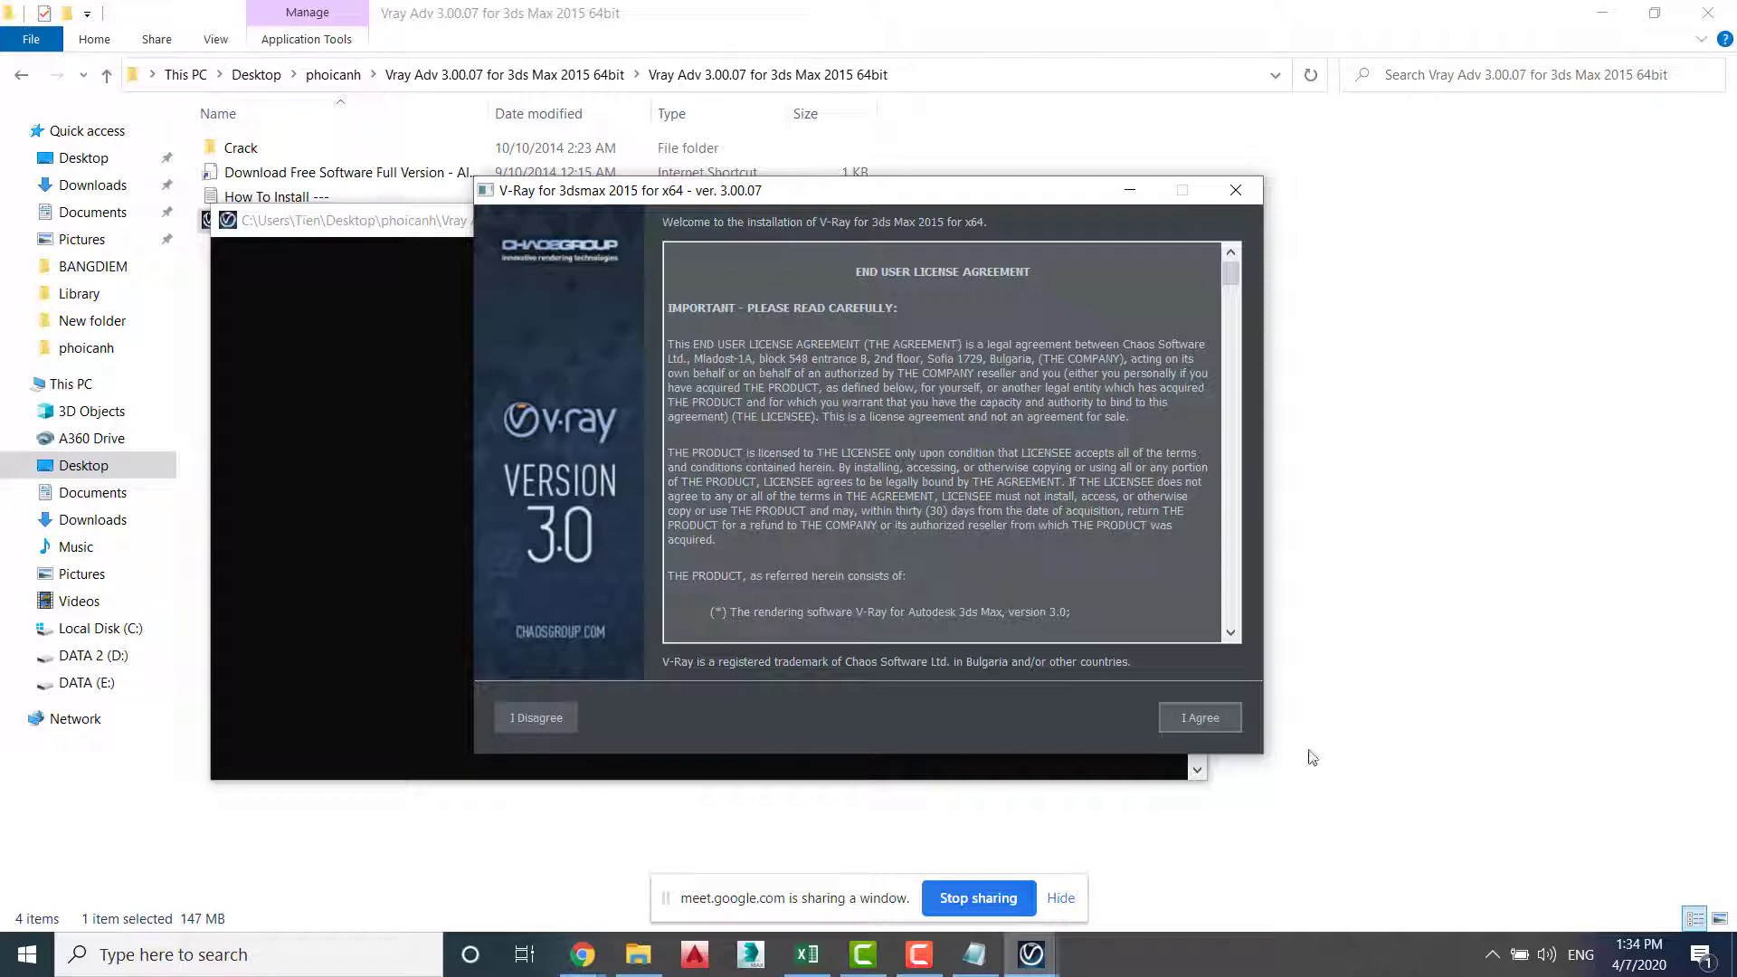
left_click(1187, 720)
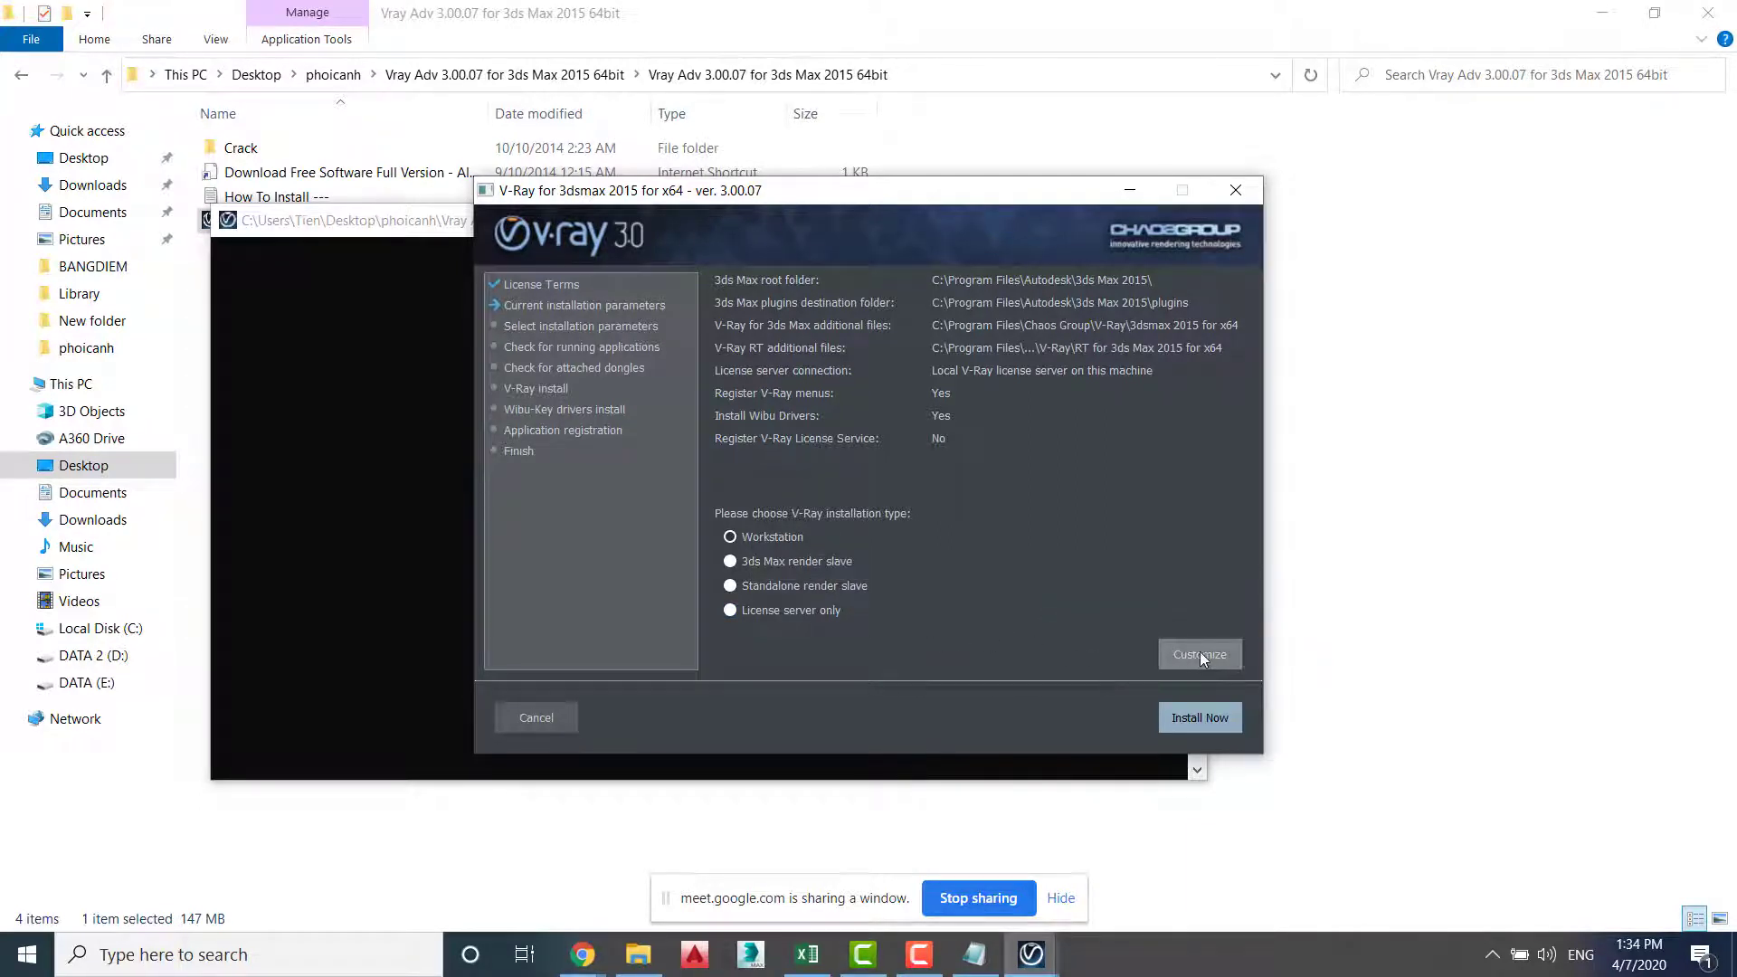
left_click(1208, 718)
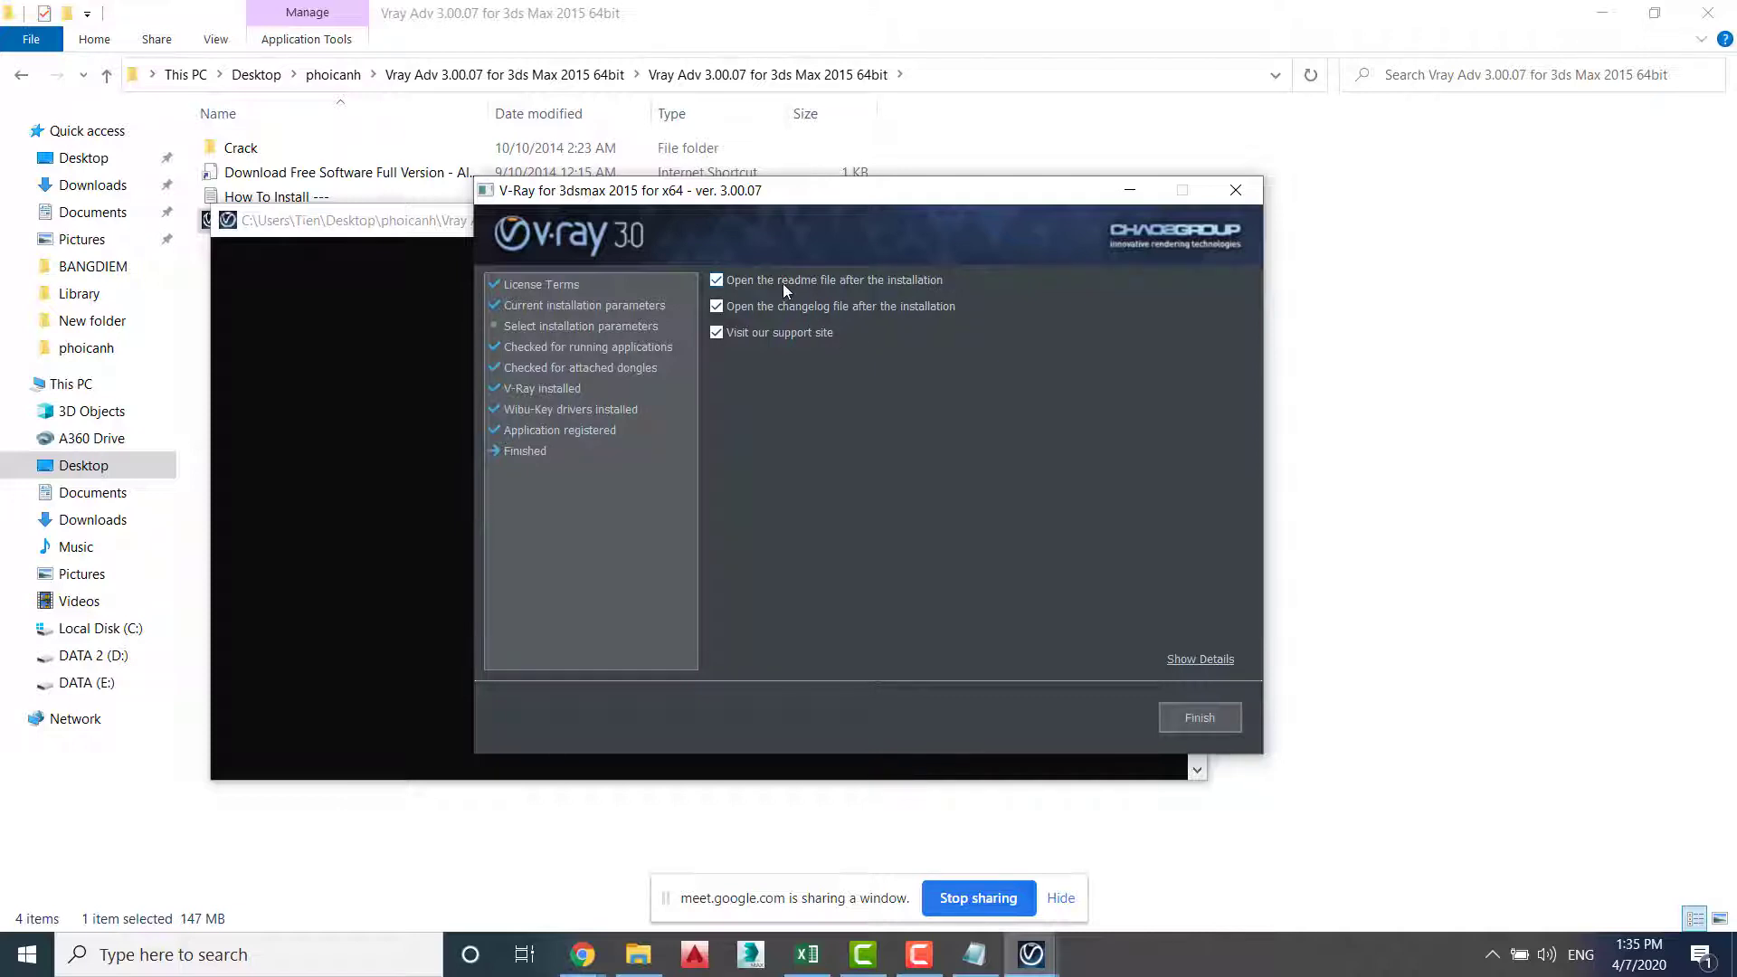
Turn off opening the readme, the changelog and the support site, and finish the V-Ray installer
left_click(717, 280)
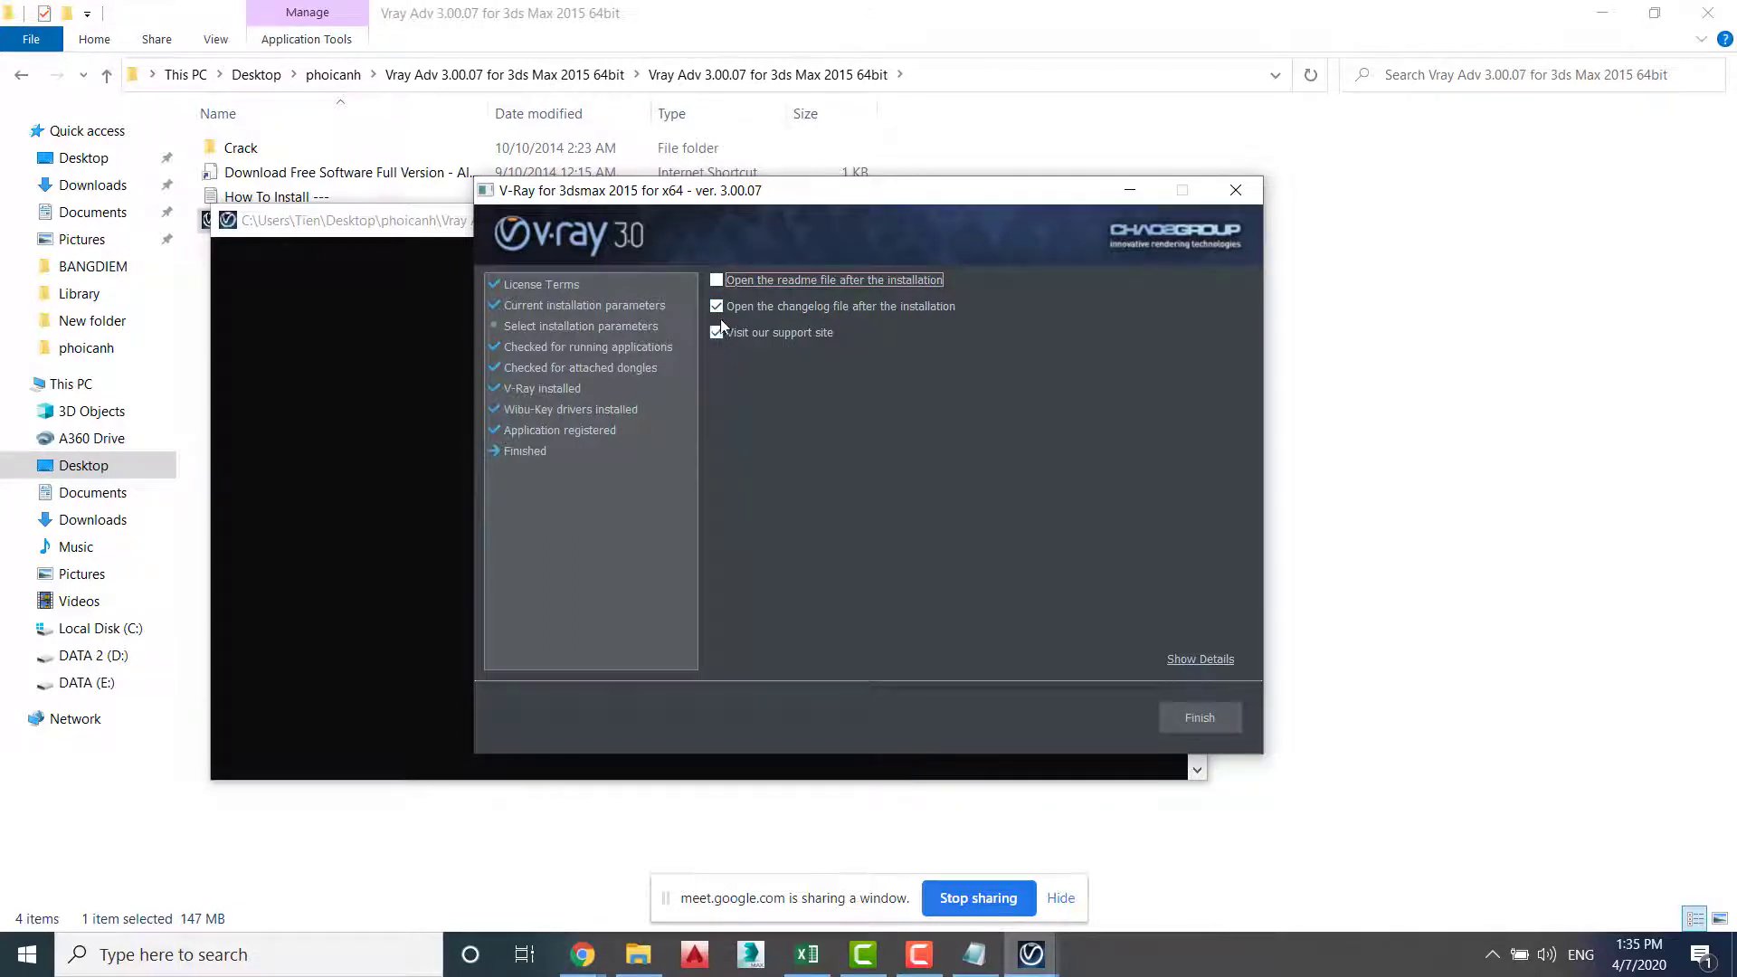
left_click(717, 306)
left_click(718, 333)
left_click(1199, 718)
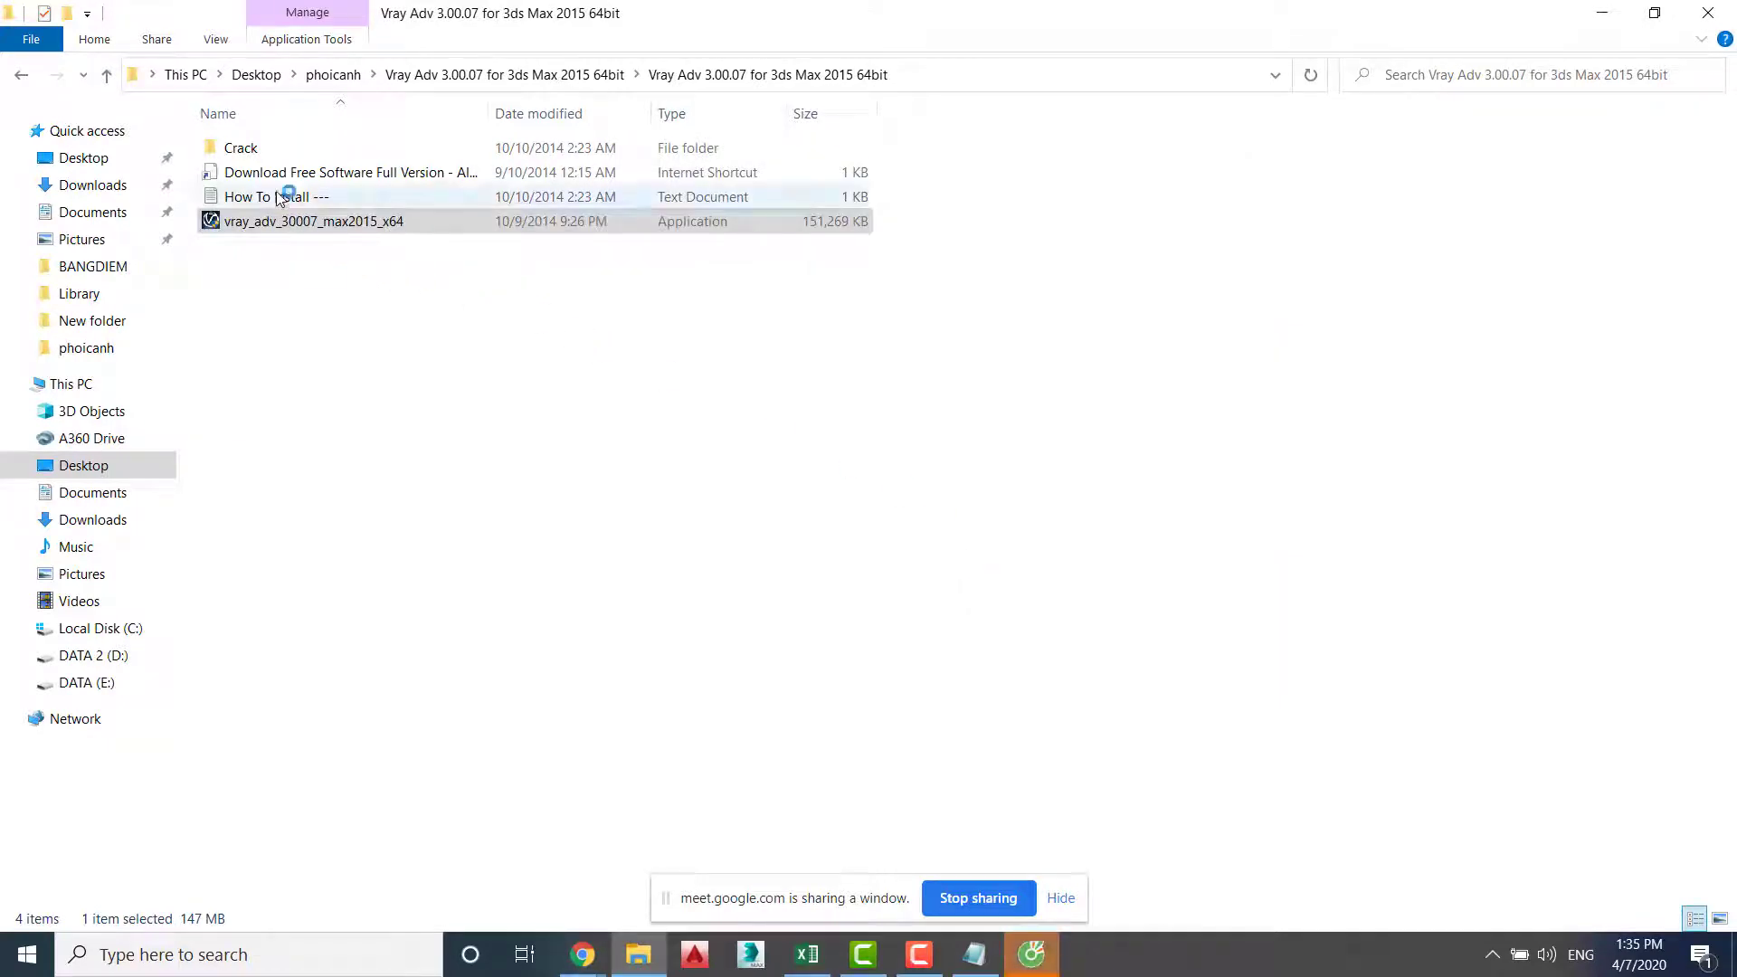
Open the How To Install text file, read the destination folders for the DLL files, and close it
double_click(263, 152)
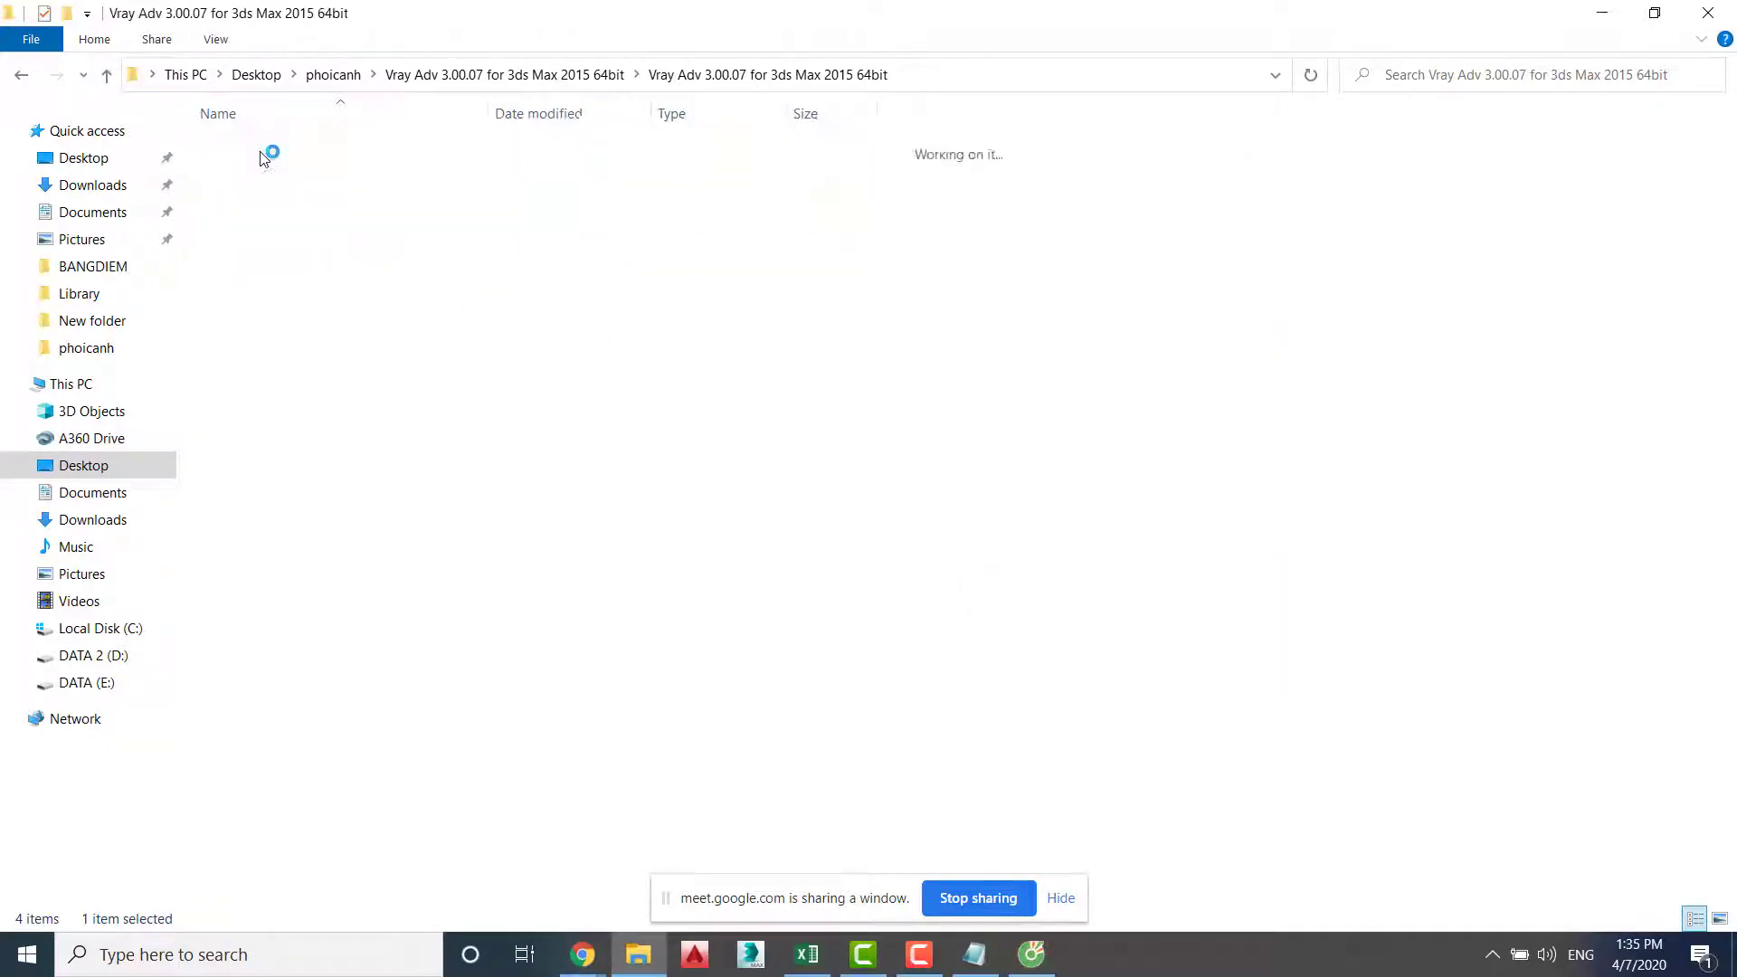
left_click(107, 76)
double_click(276, 196)
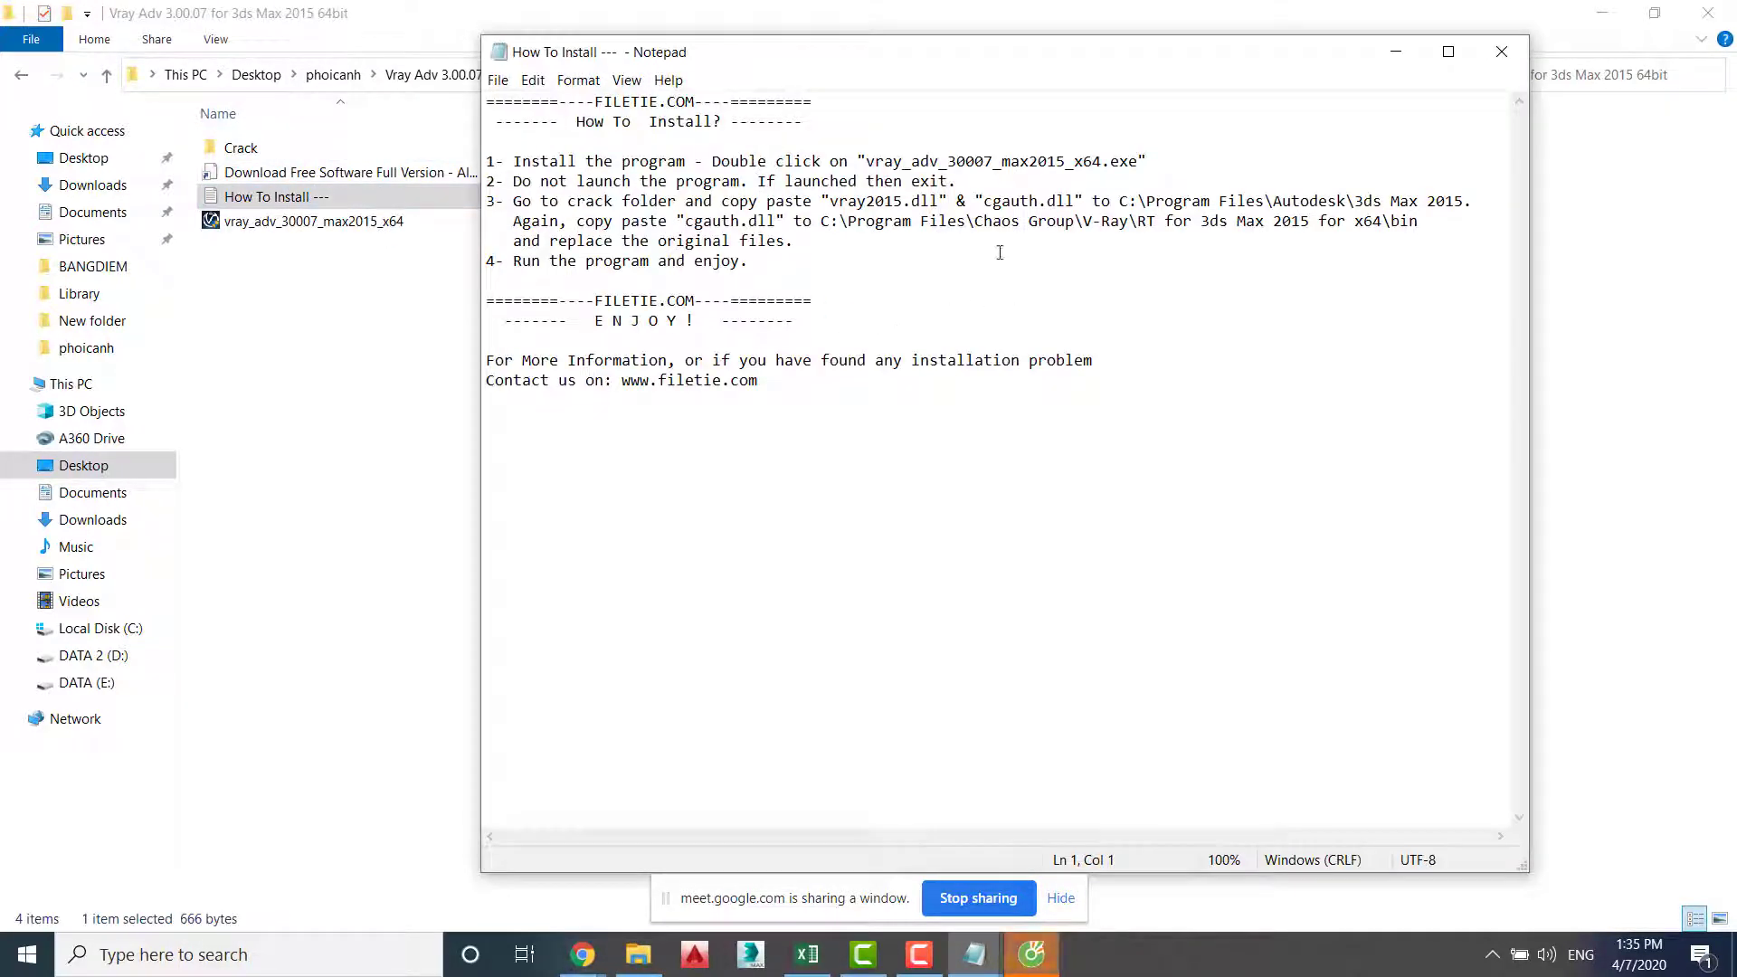
left_click_drag(984, 222, 1235, 242)
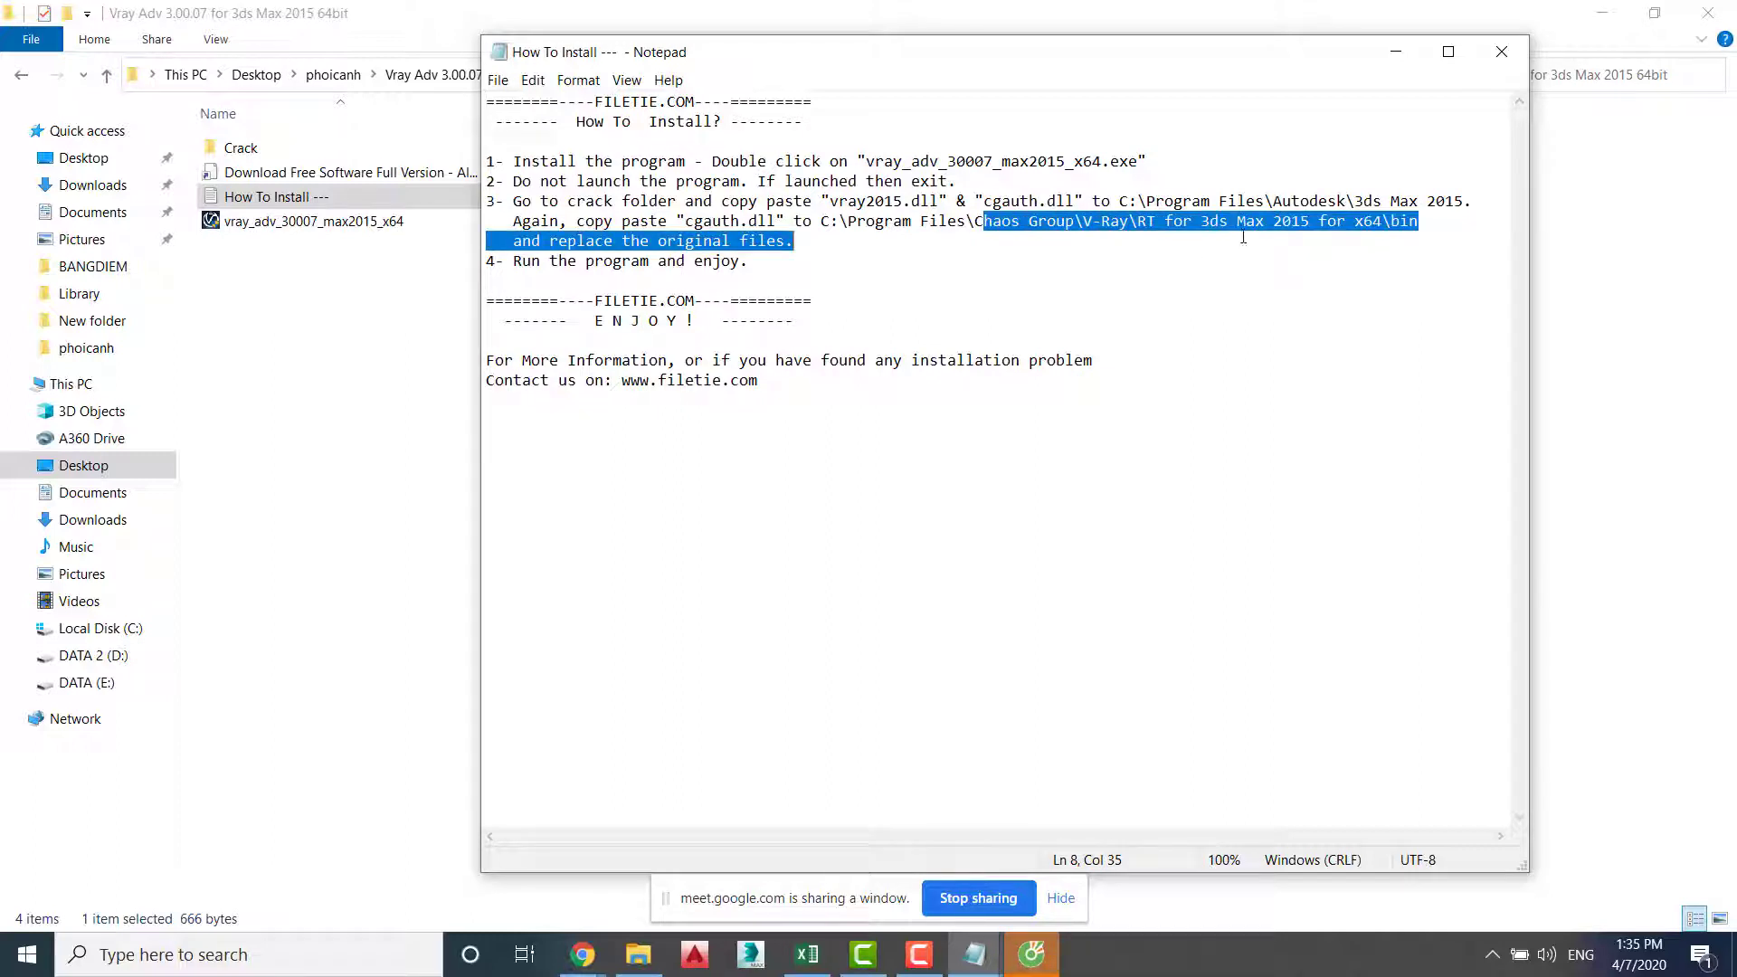
left_click(1502, 51)
Open the Crack folder and copy cgauth.dll and vray2015.dll
double_click(258, 148)
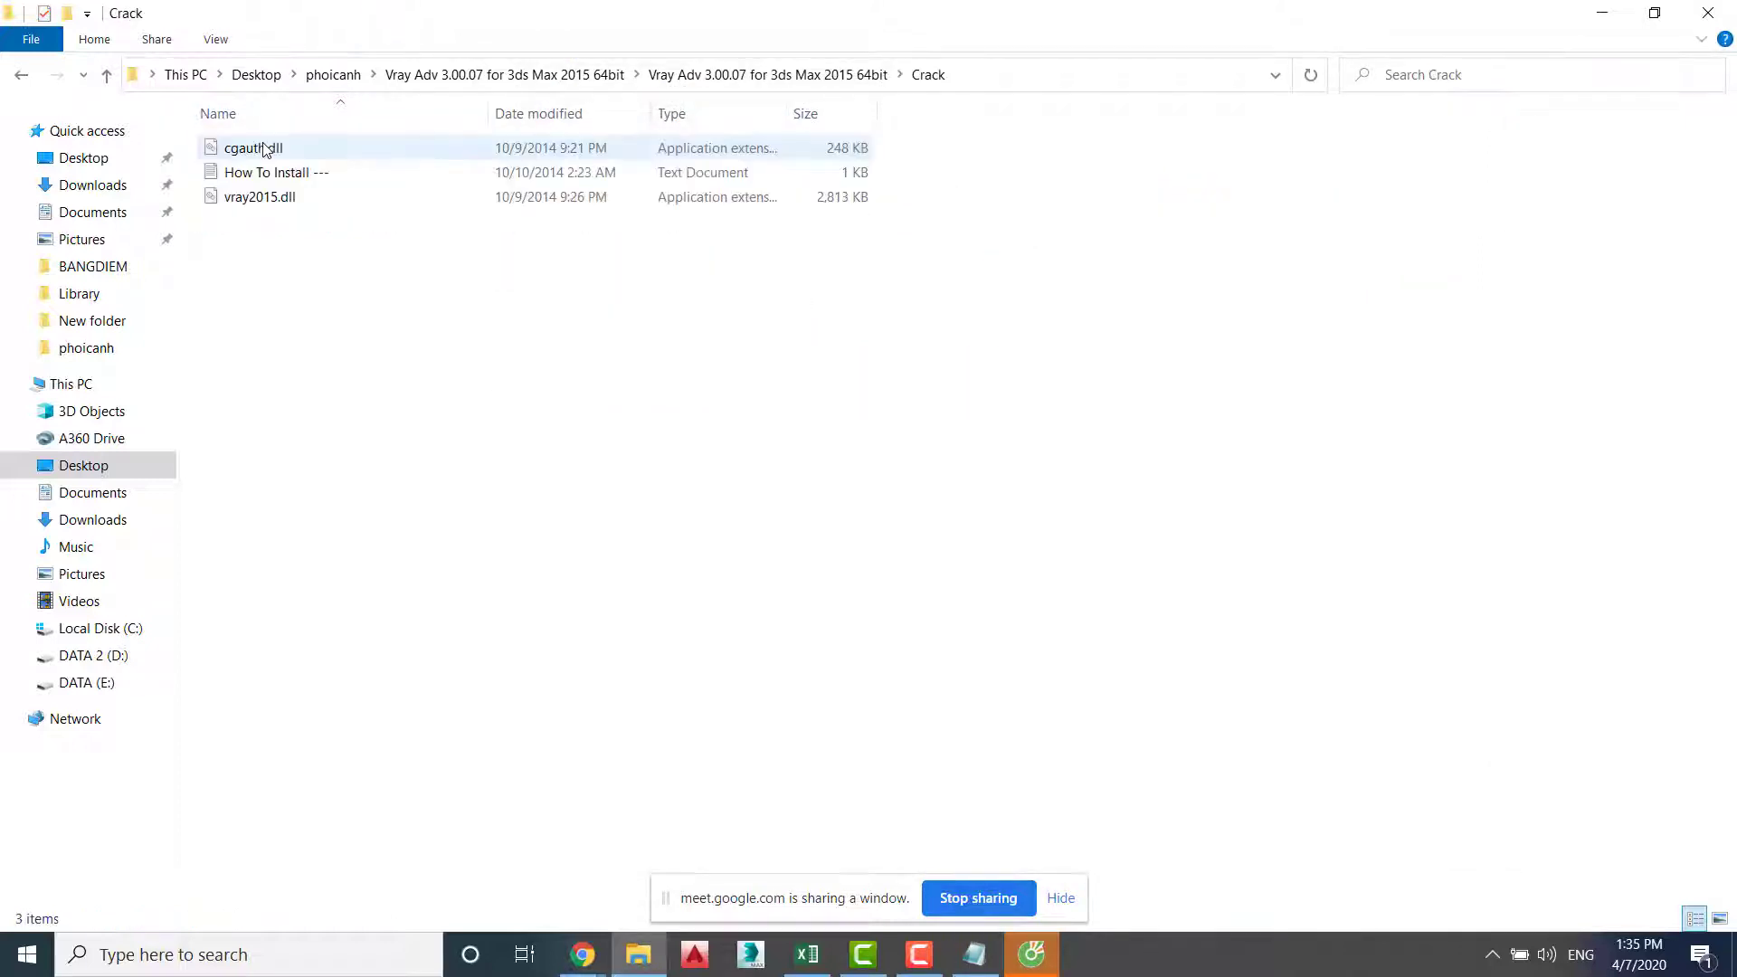
left_click(264, 149)
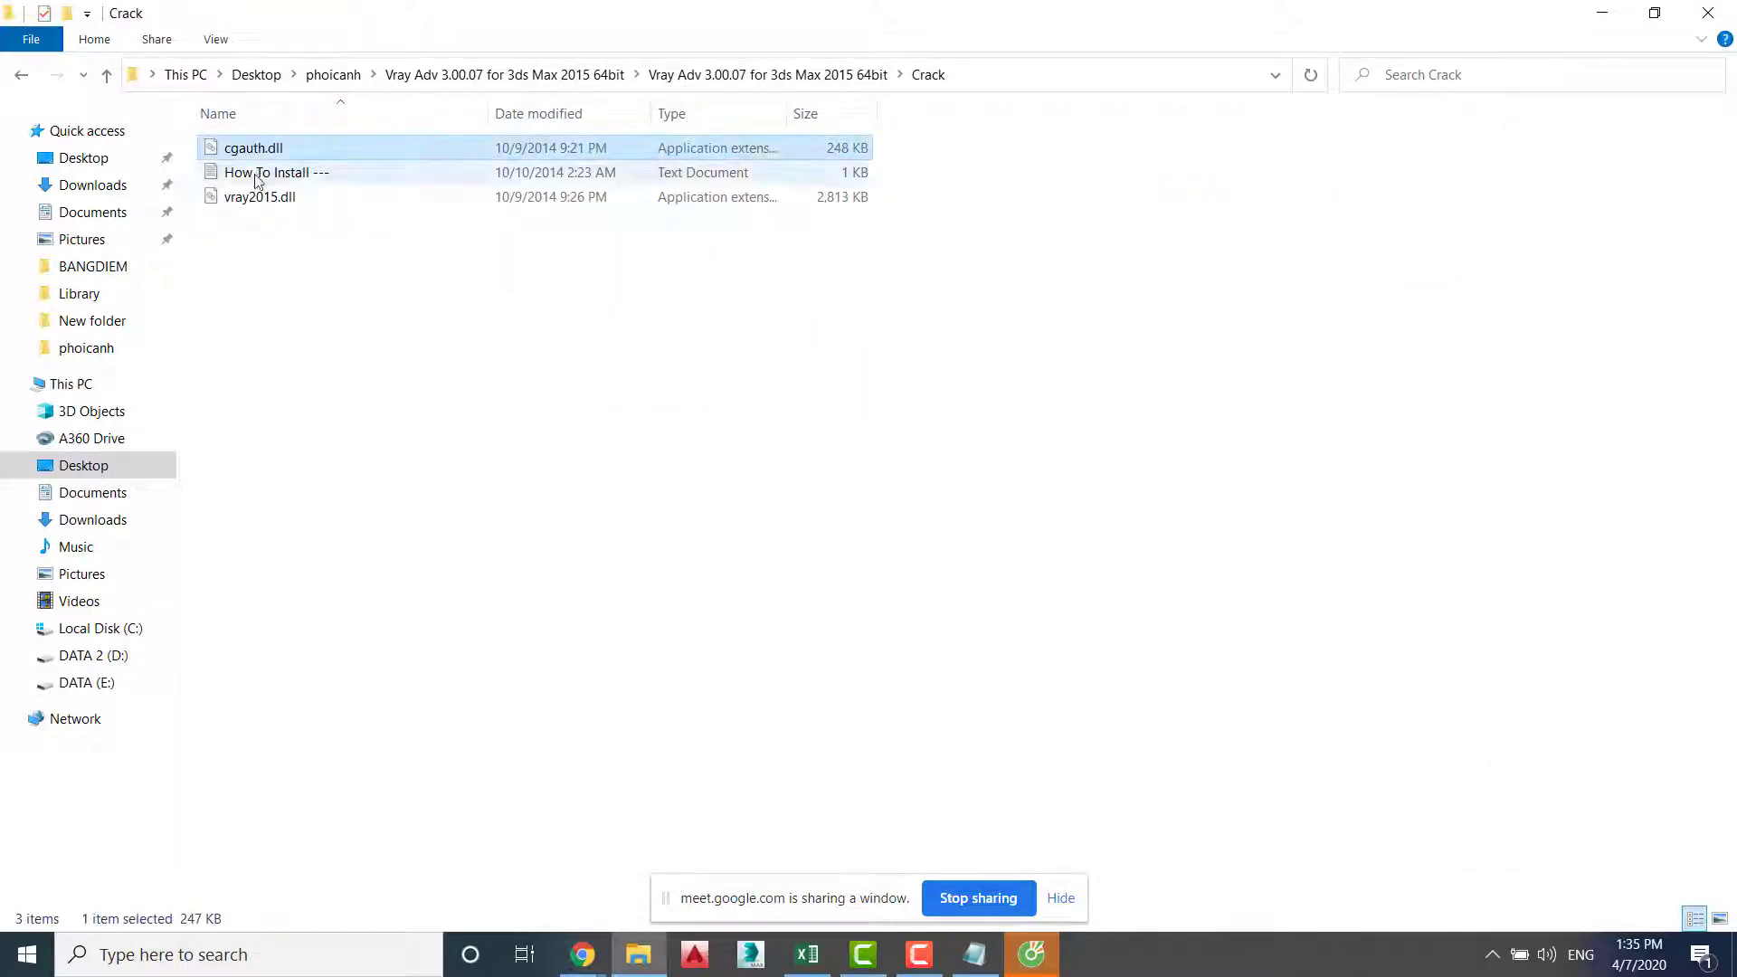
left_click(240, 201, "ctrl")
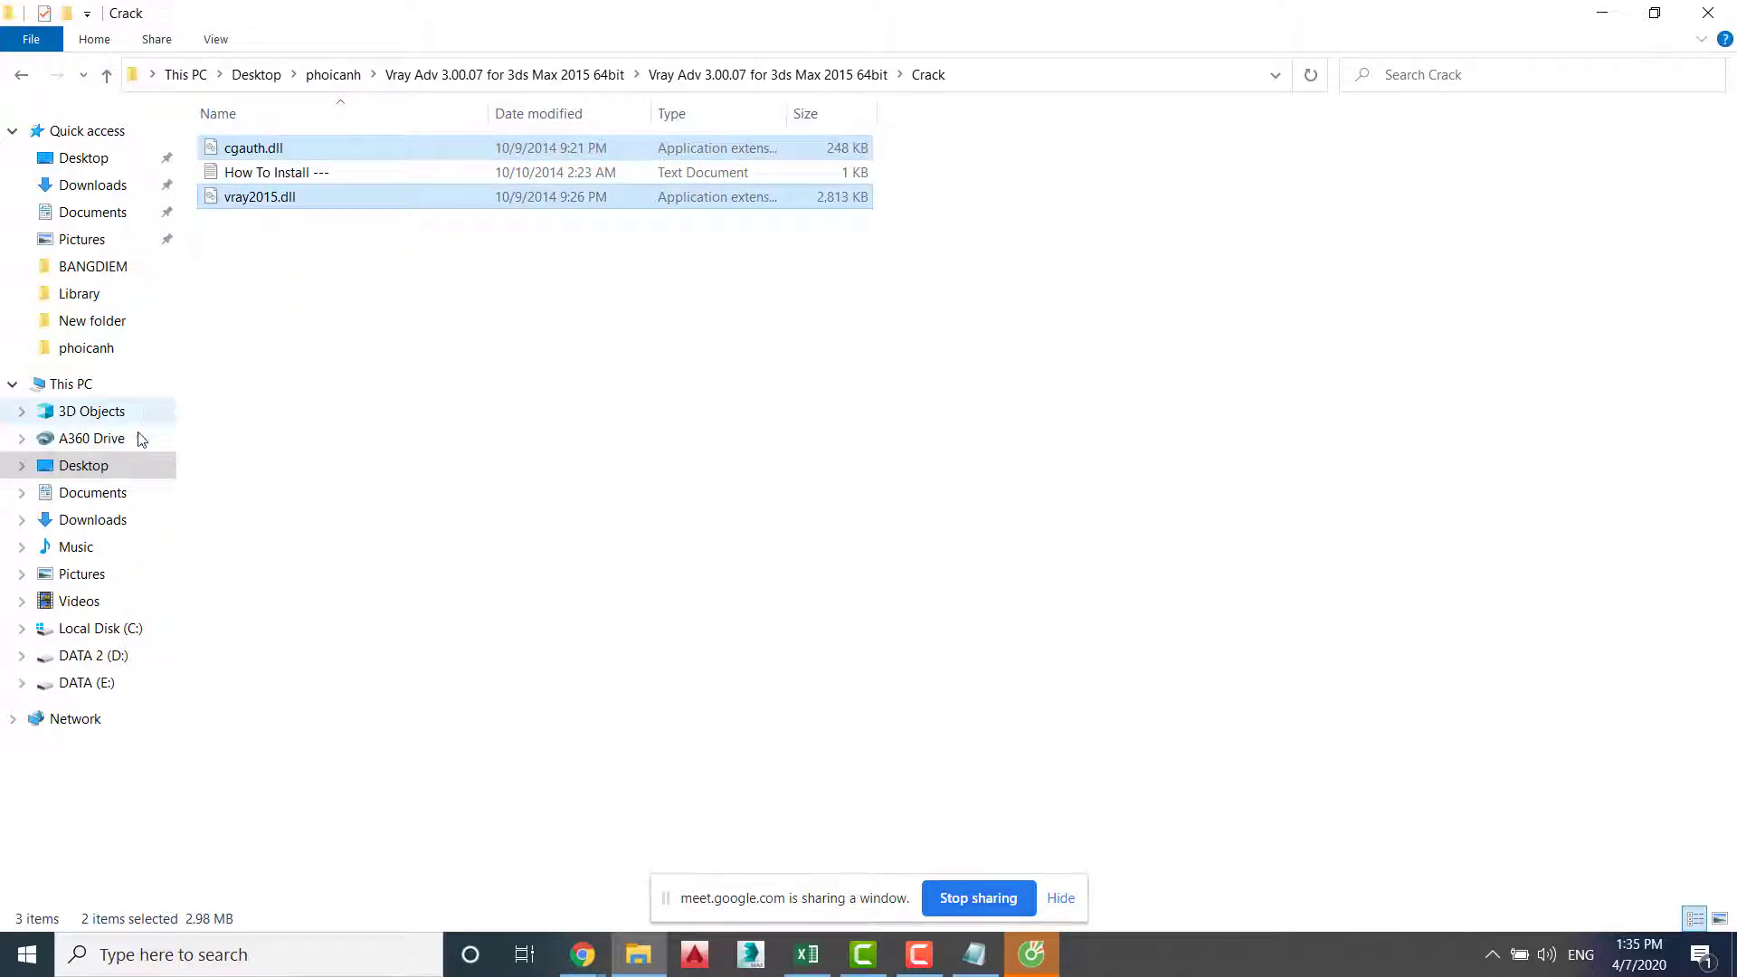
Paste both DLL files into C:\Program Files\Chaos Group\V-Ray\3dsmax 2015 for x64, granting administrator permission for all items
left_click(121, 631)
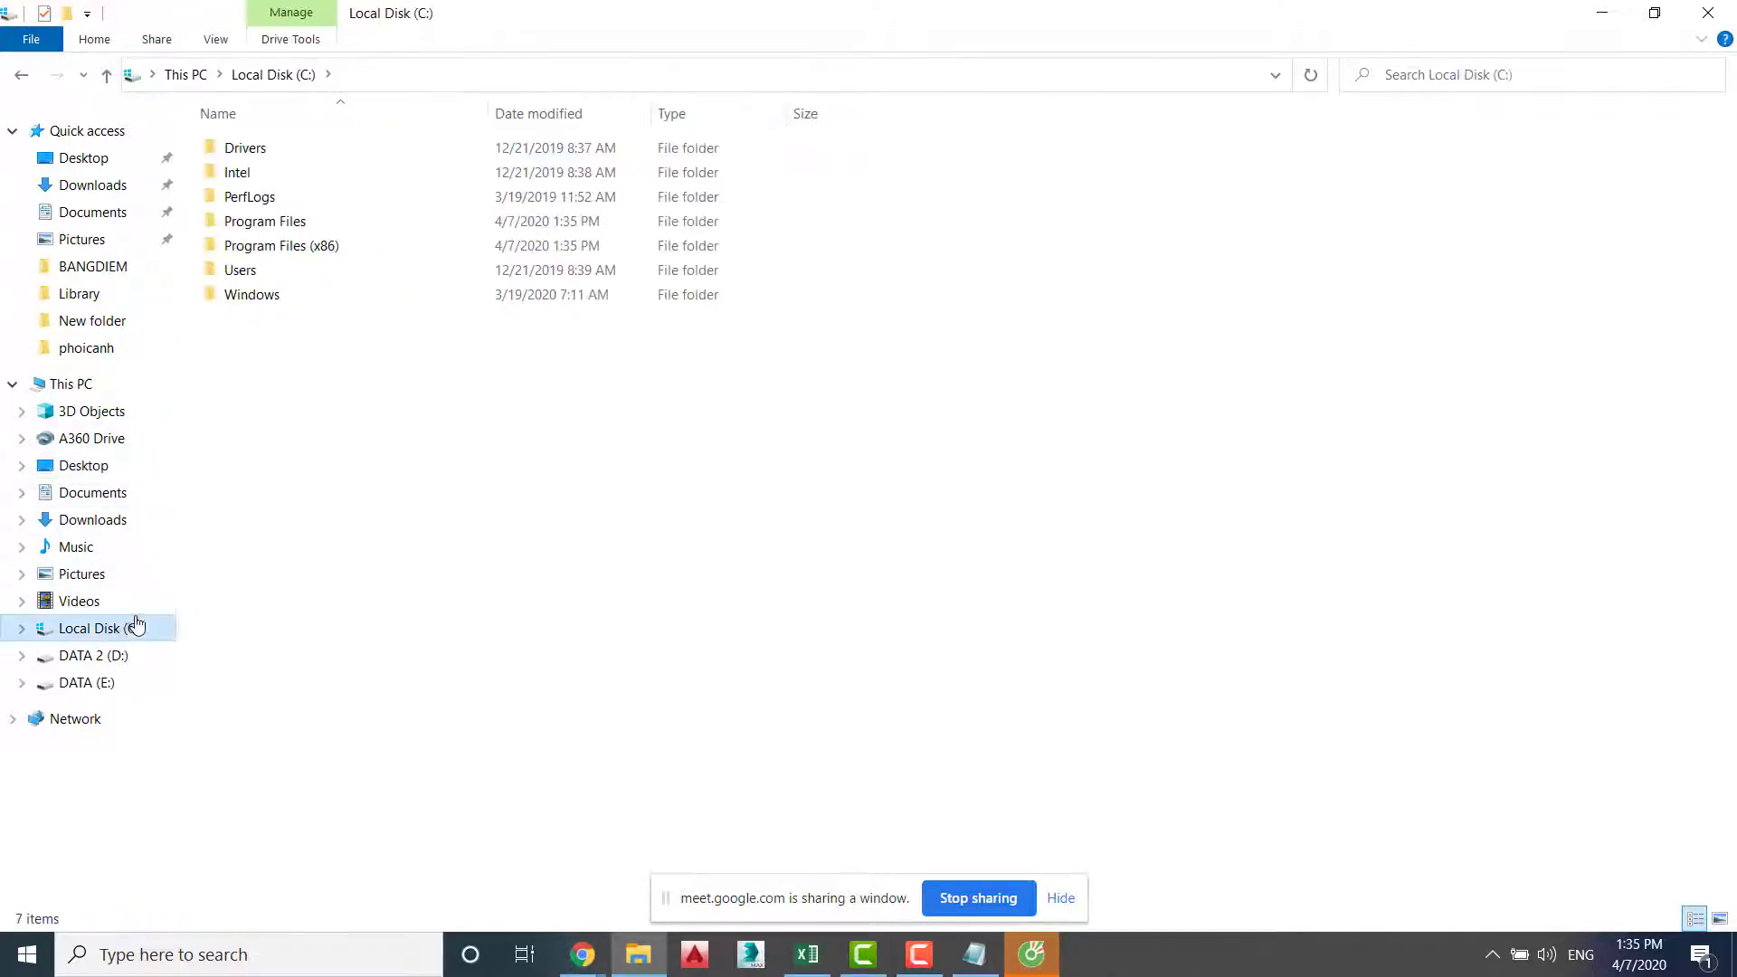
double_click(254, 221)
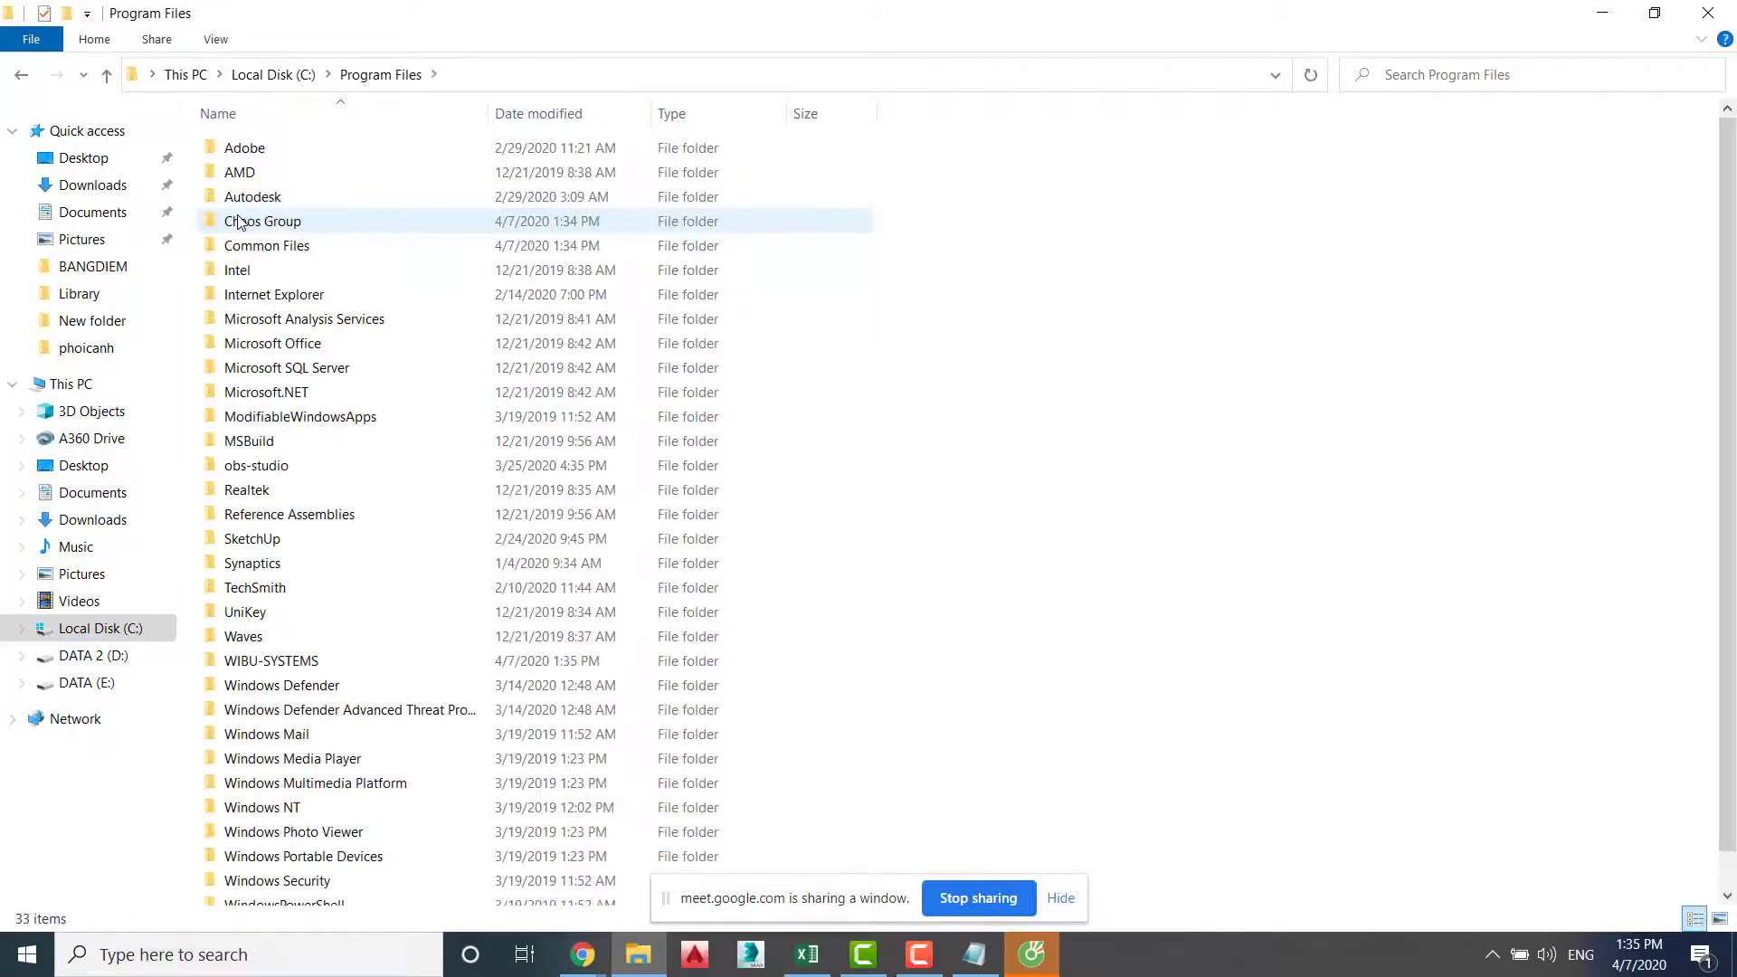
double_click(260, 226)
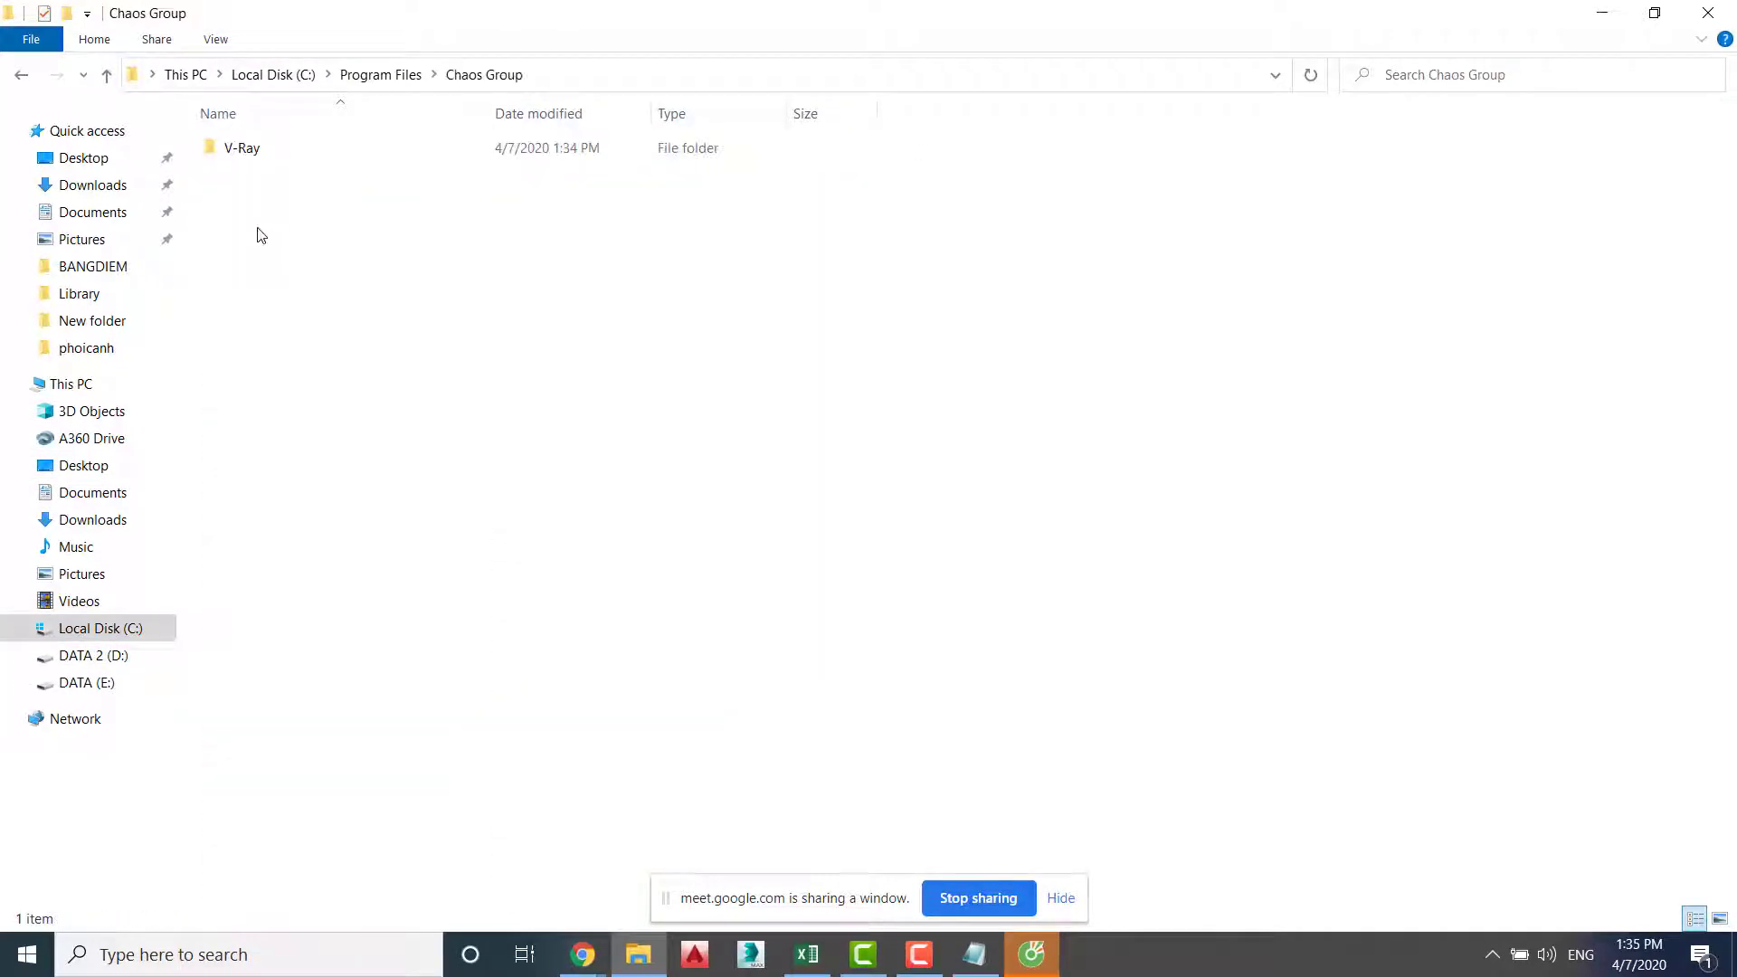
double_click(268, 152)
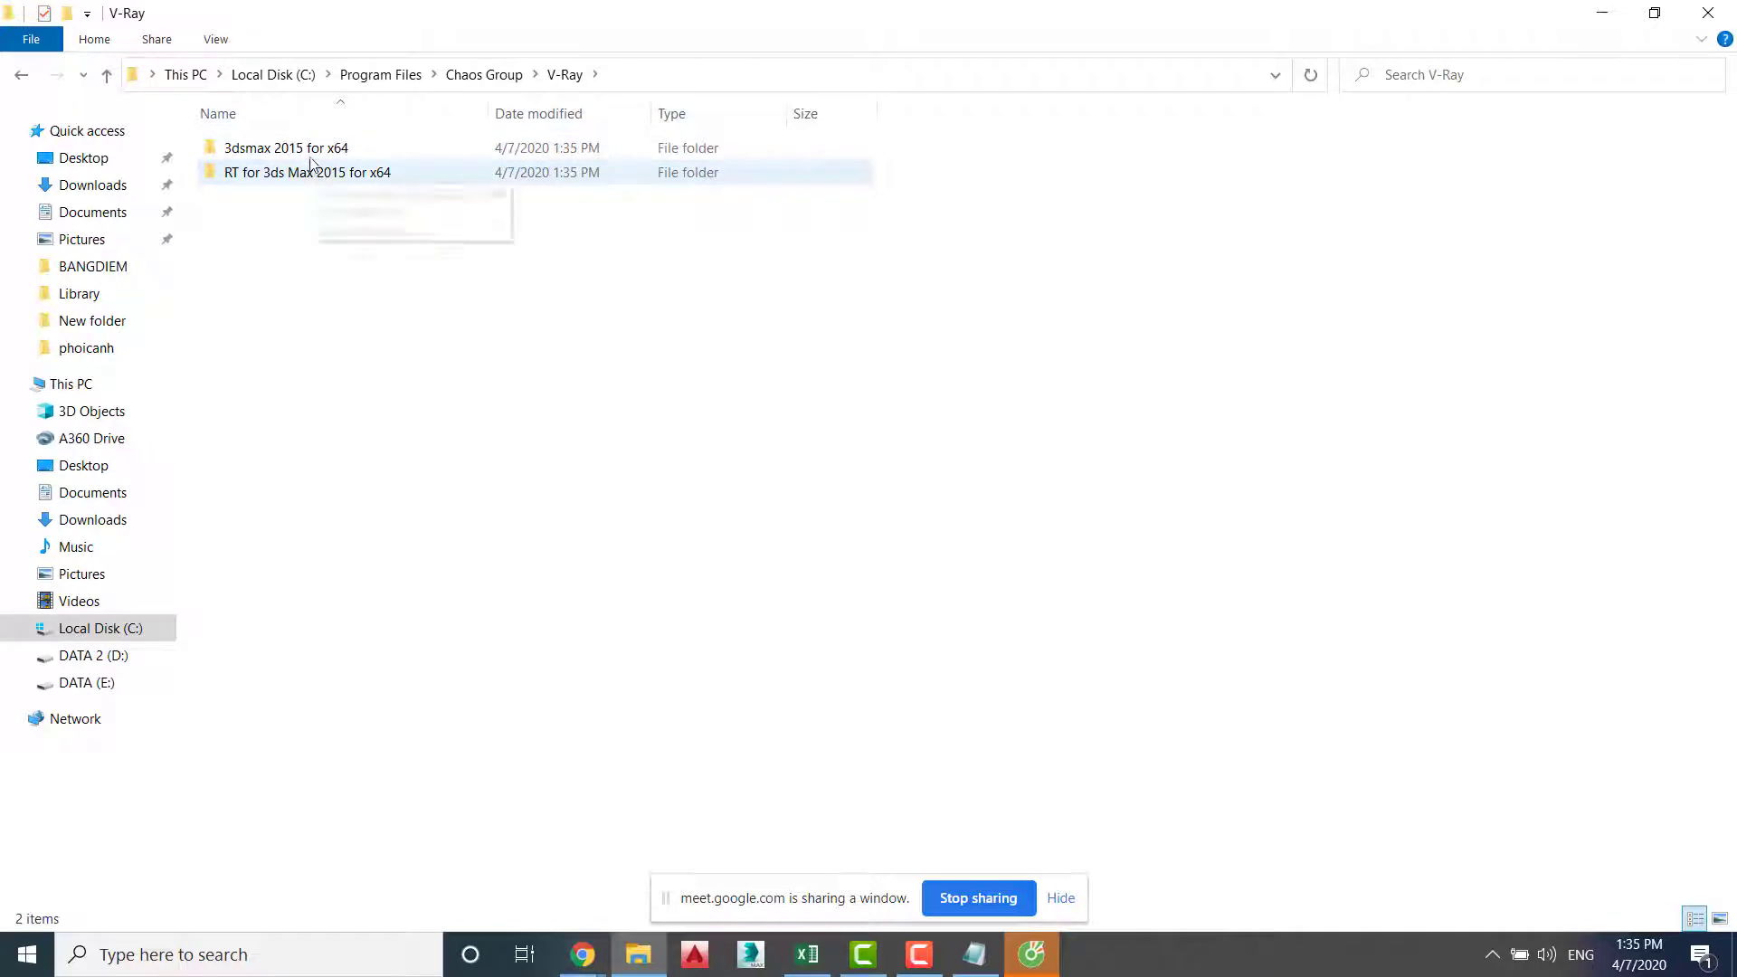
double_click(310, 157)
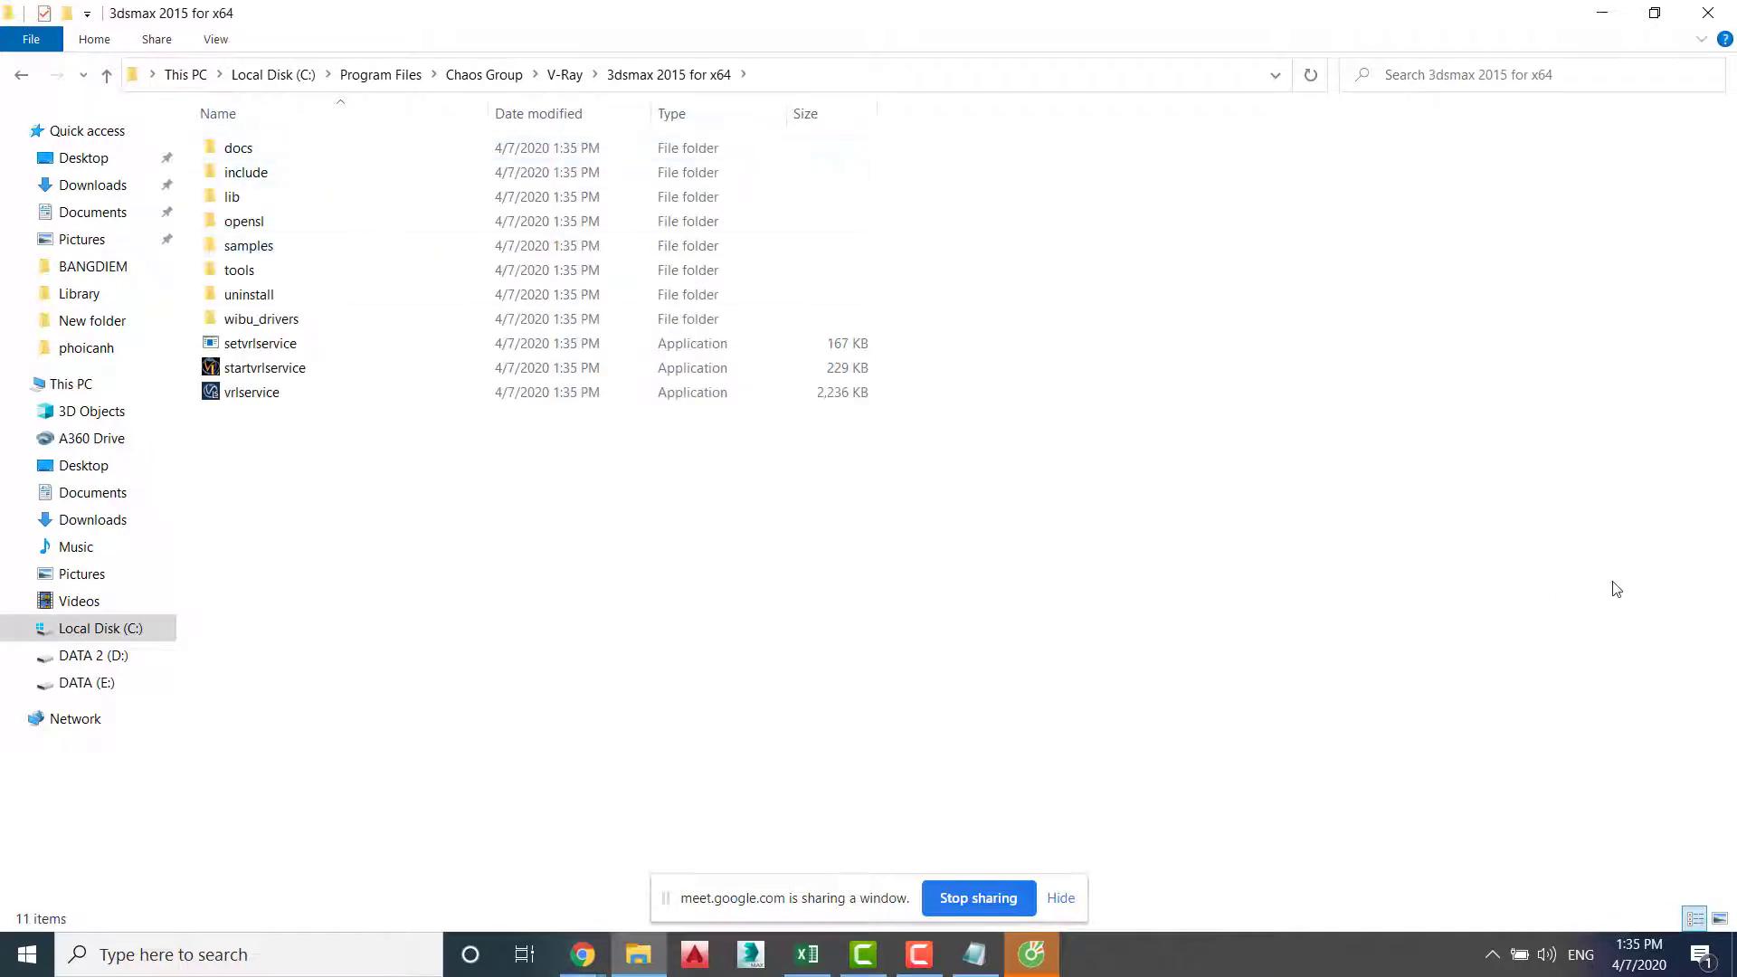
right_click(1529, 539)
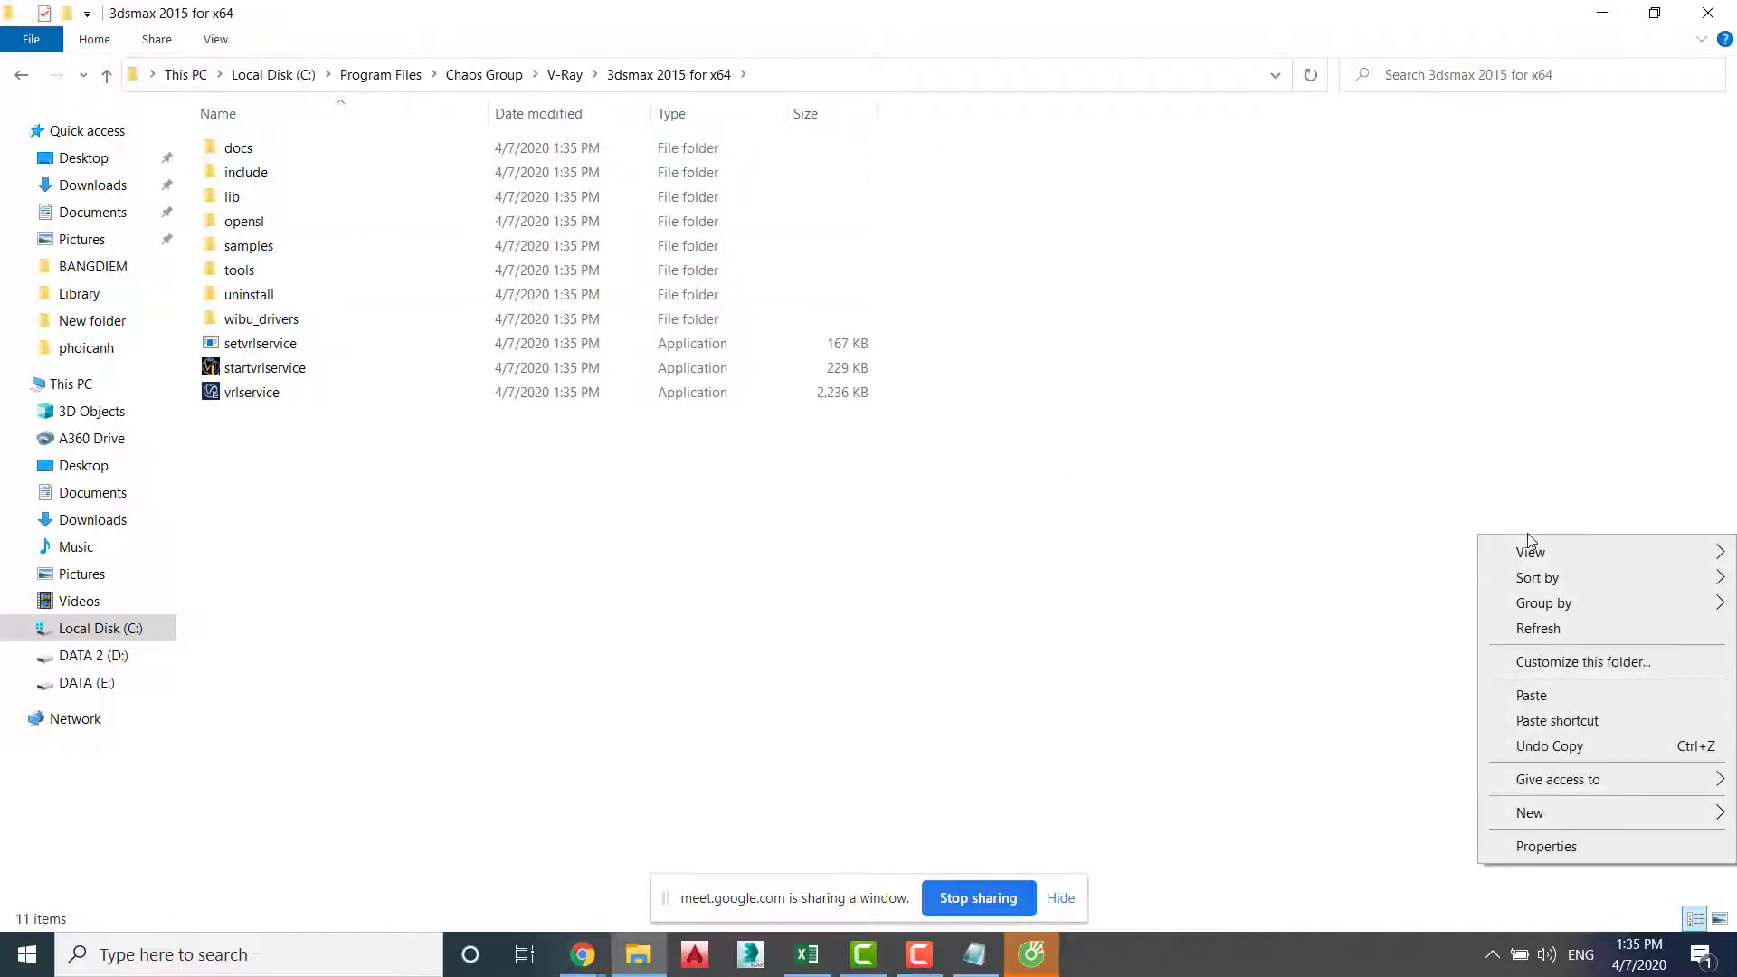
left_click(1554, 702)
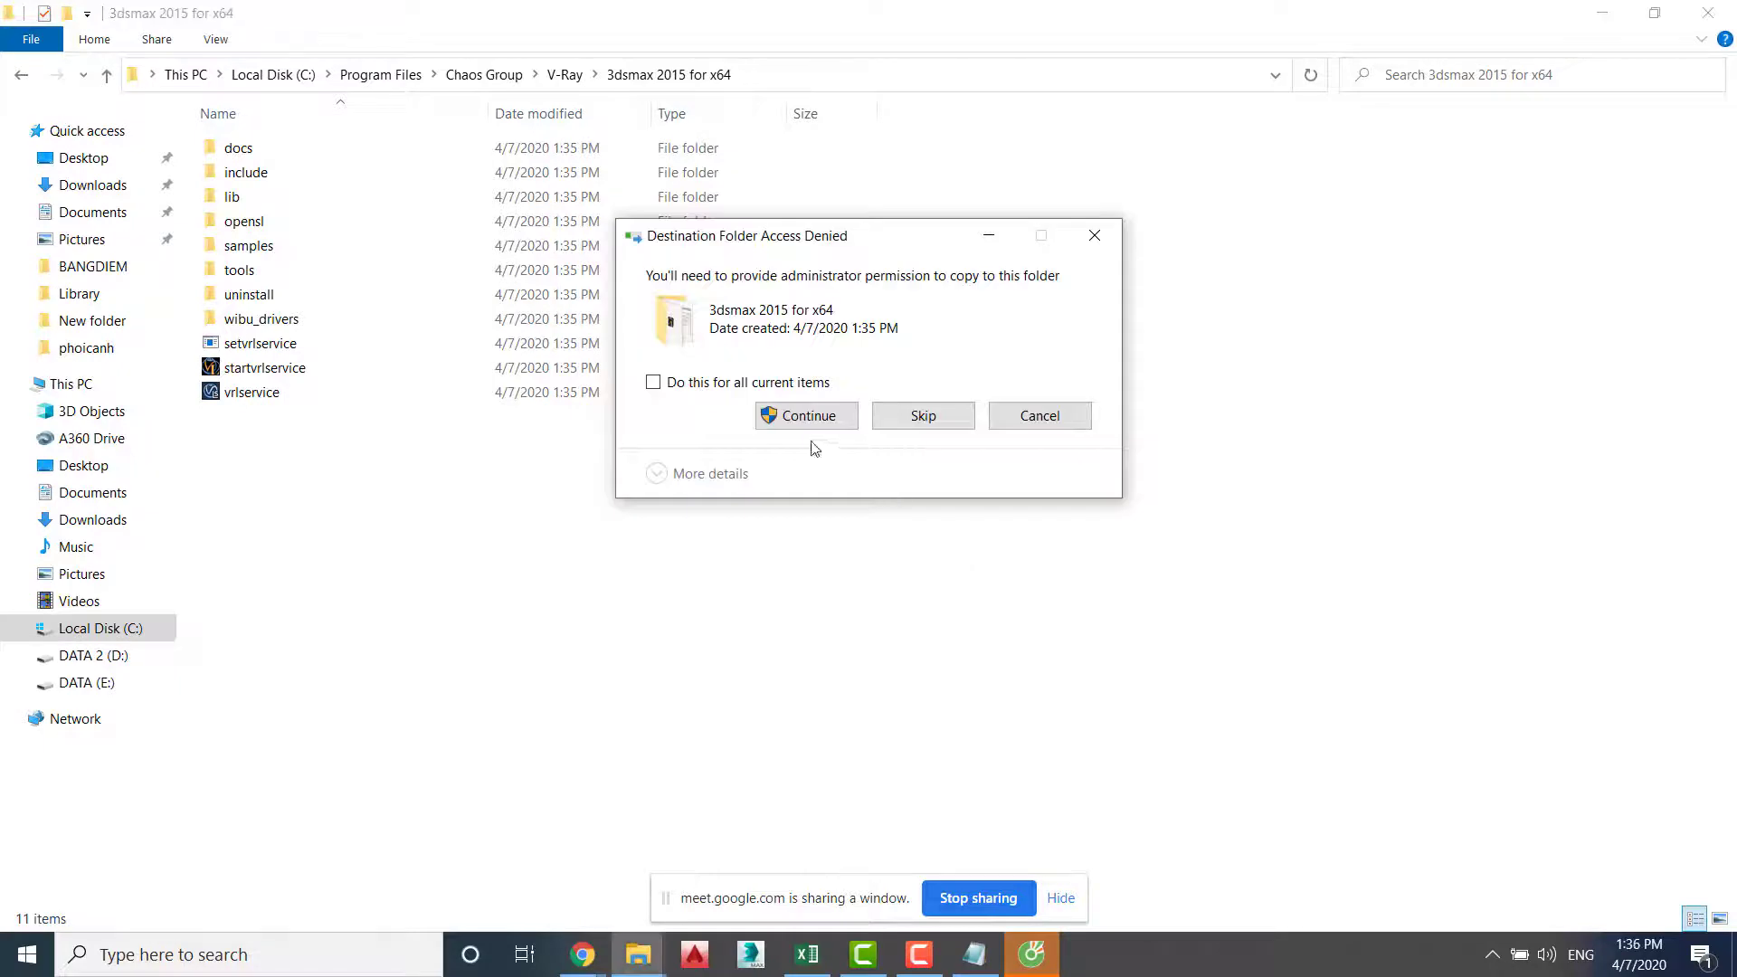
left_click(790, 389)
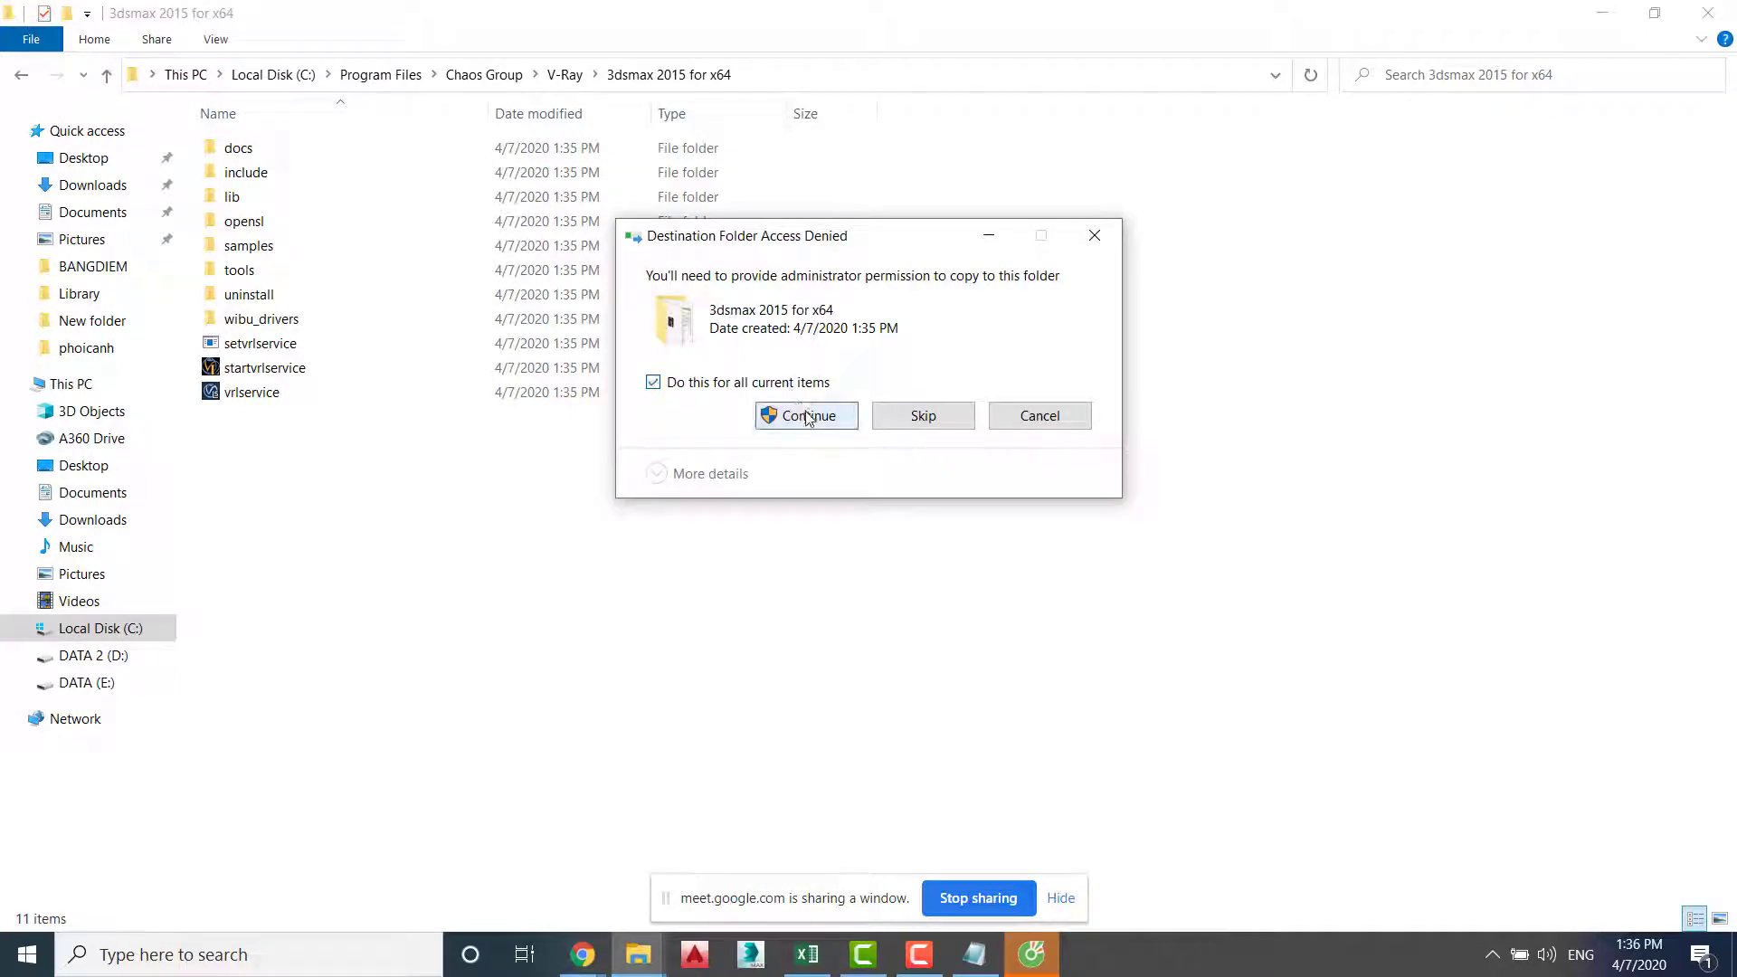
left_click(806, 415)
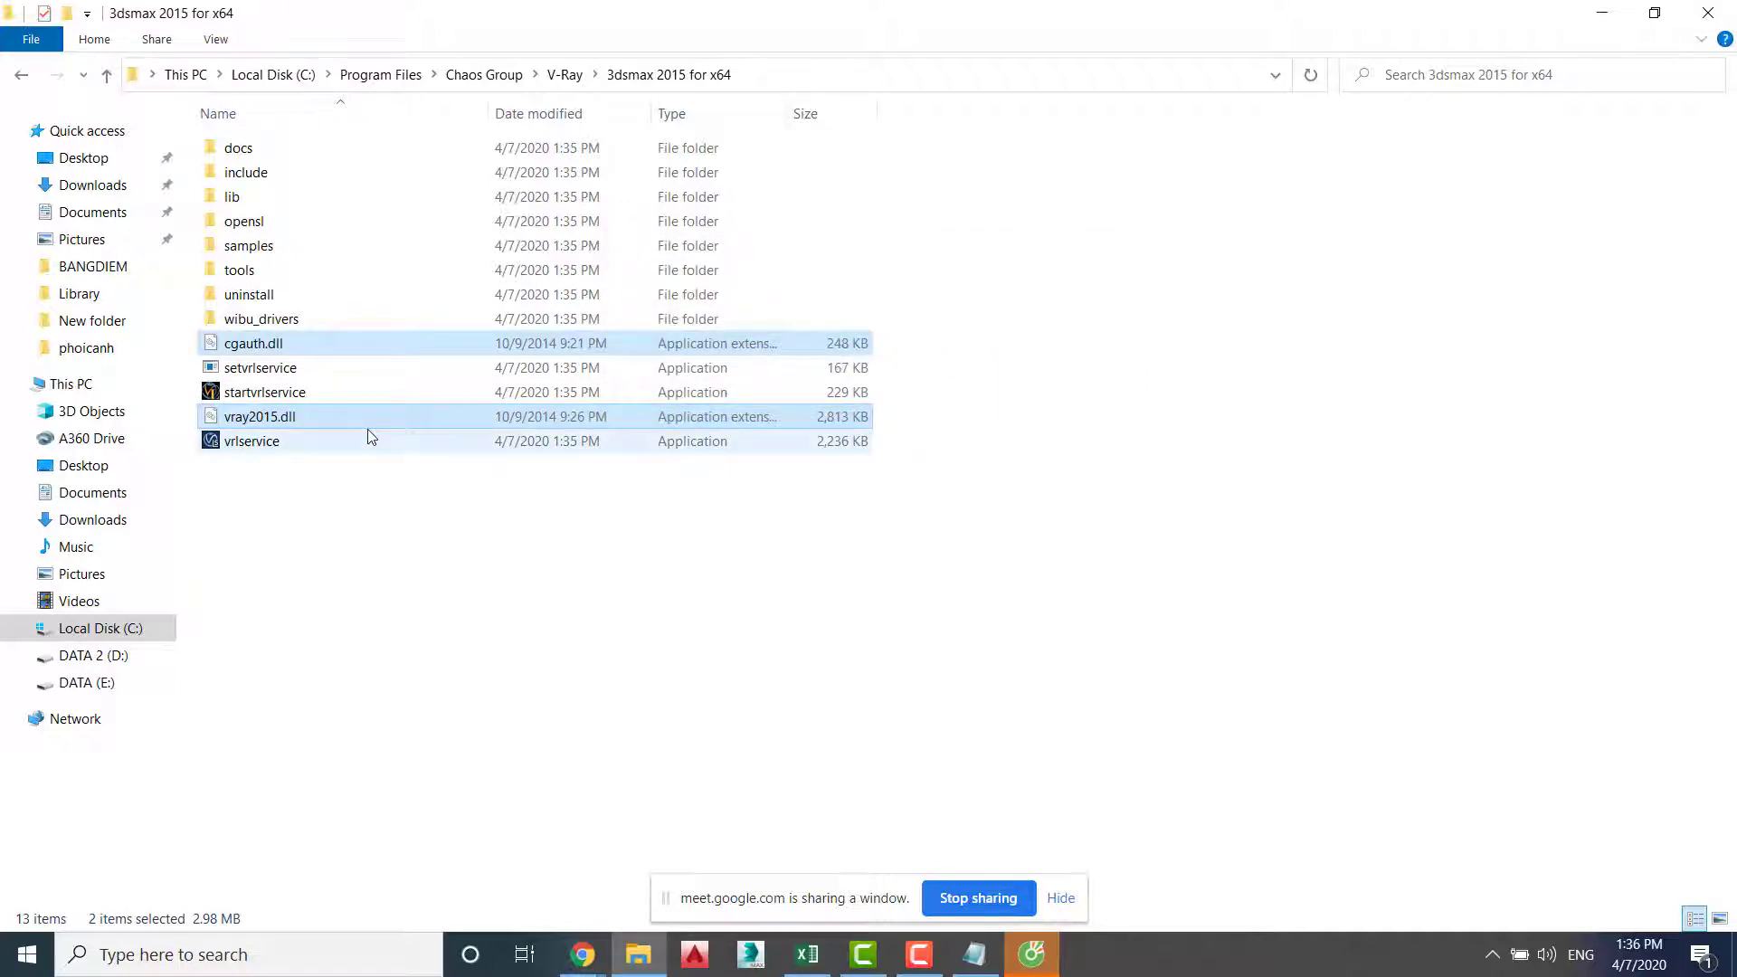
Bring the How To Install notes back up, check the V-Ray destination path for cgauth.dll, and close them
left_click(975, 955)
left_click_drag(749, 379, 697, 220)
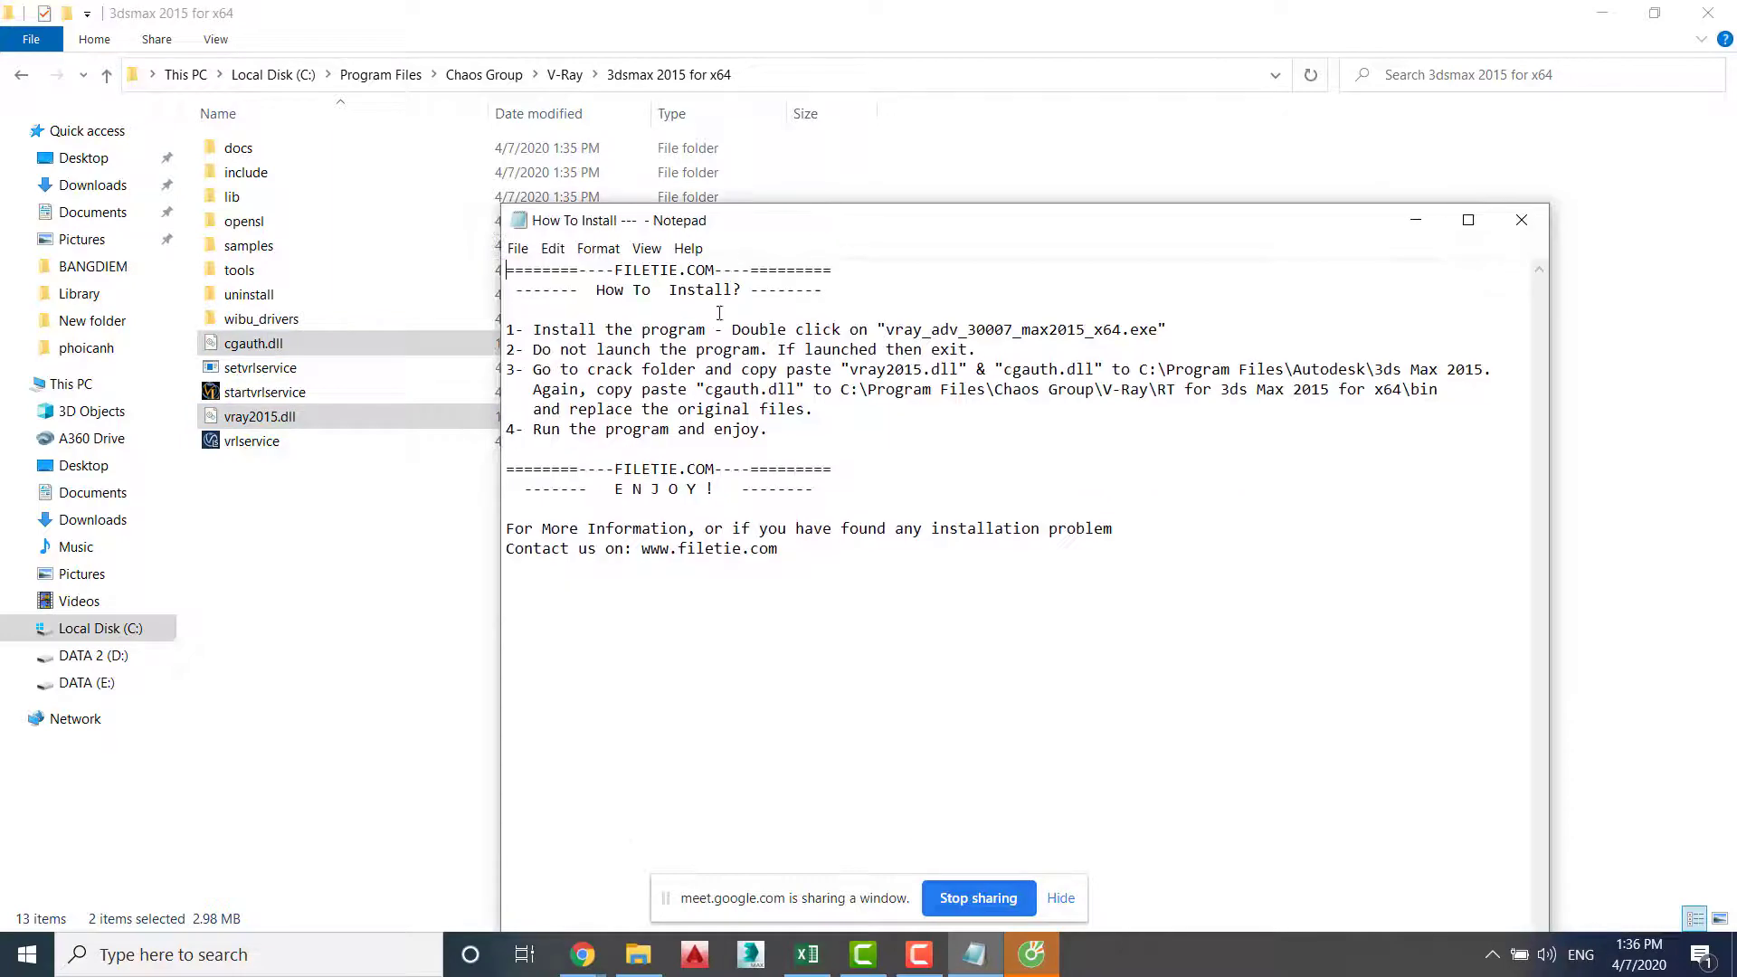
double_click(1105, 393)
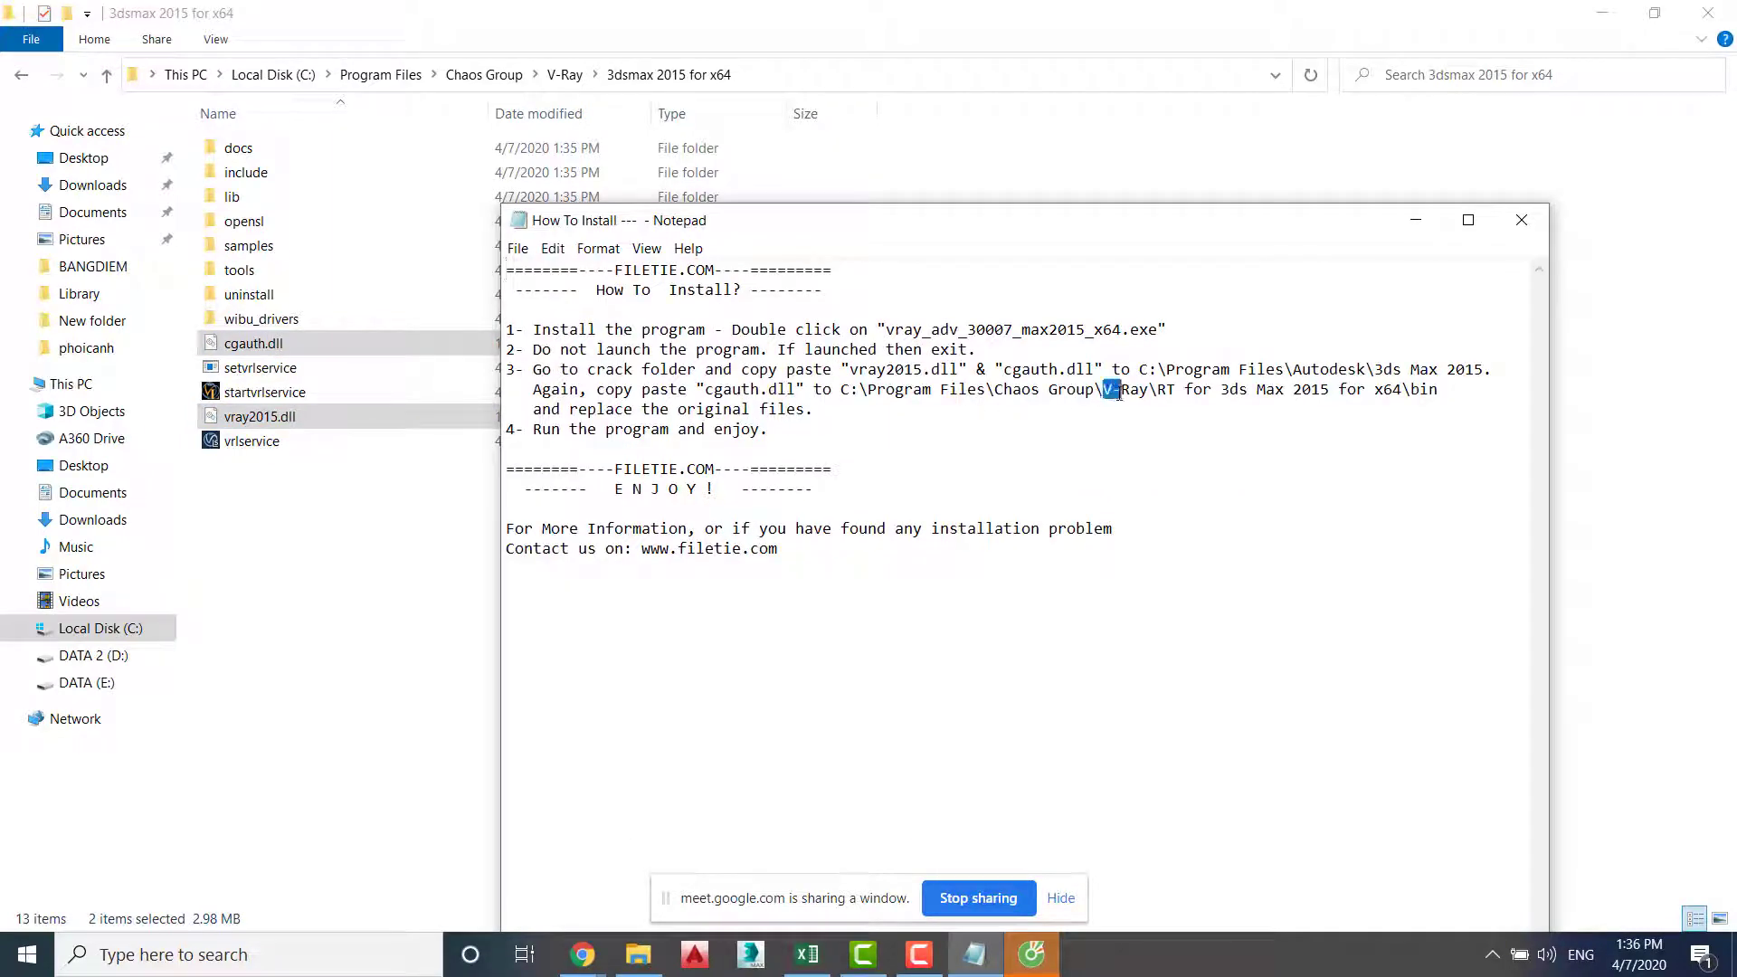
left_click(1161, 395)
left_click_drag(1161, 395, 1228, 402)
left_click(1323, 400)
left_click(1522, 220)
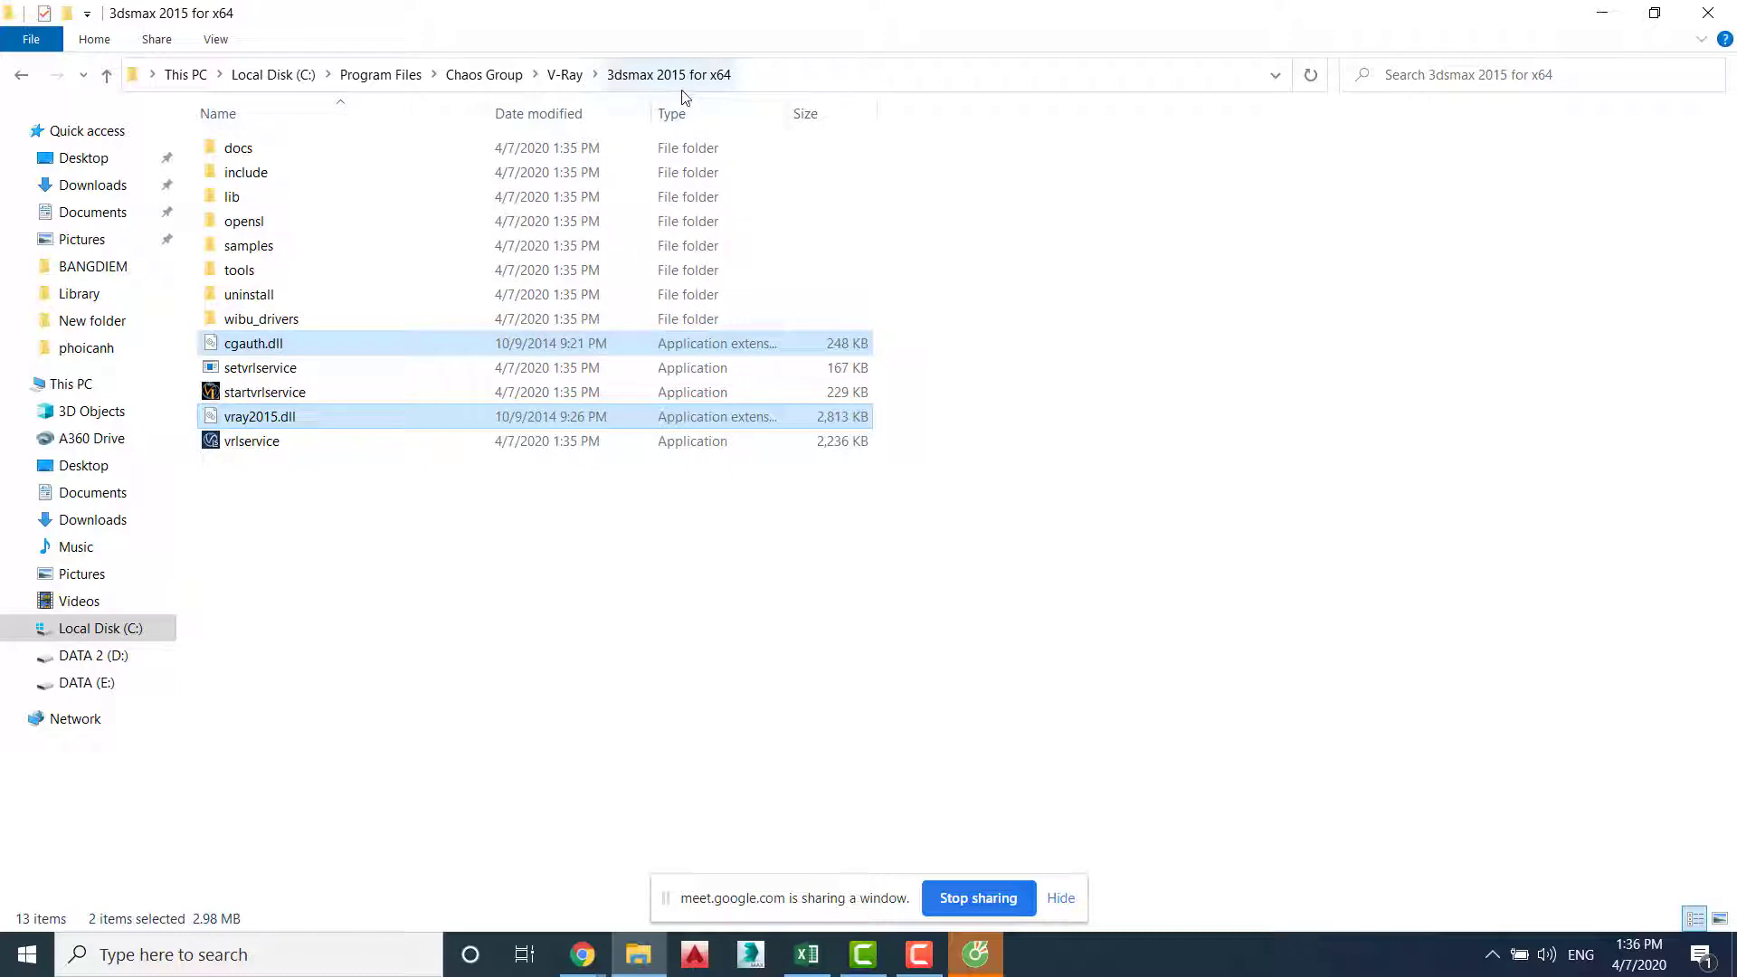
Look through the lib folder and its x64 subfolder, and return to the 3dsmax 2015 for x64 folder
left_click(386, 582)
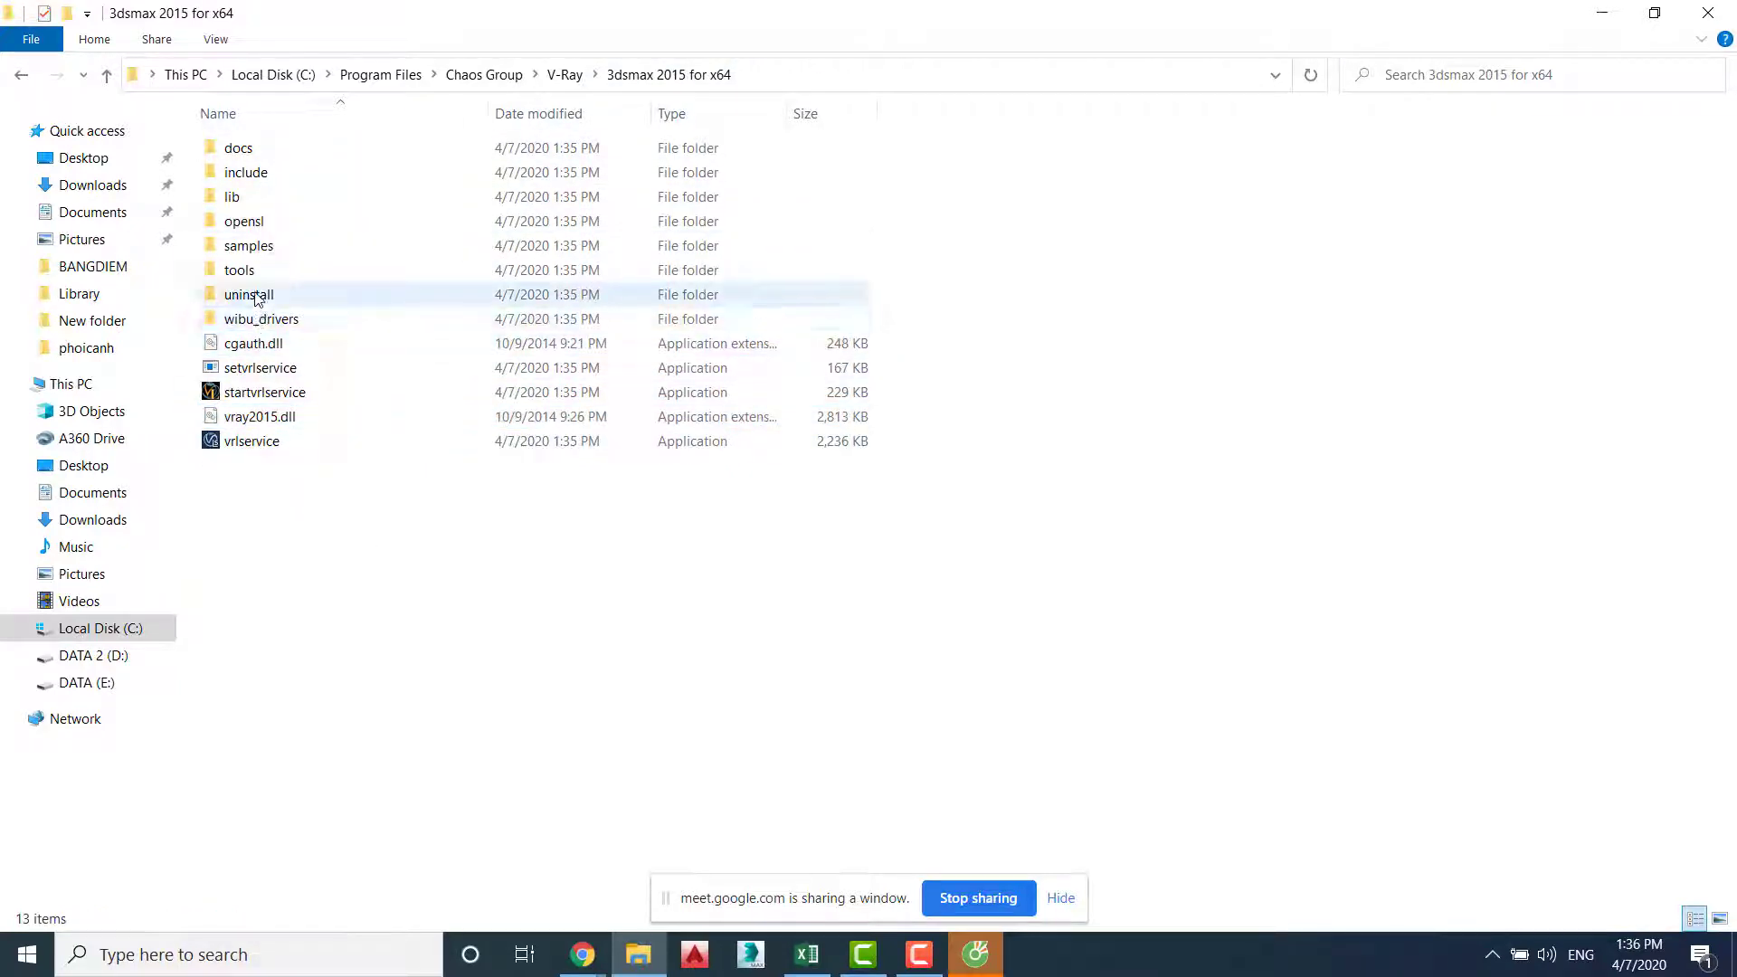
double_click(250, 203)
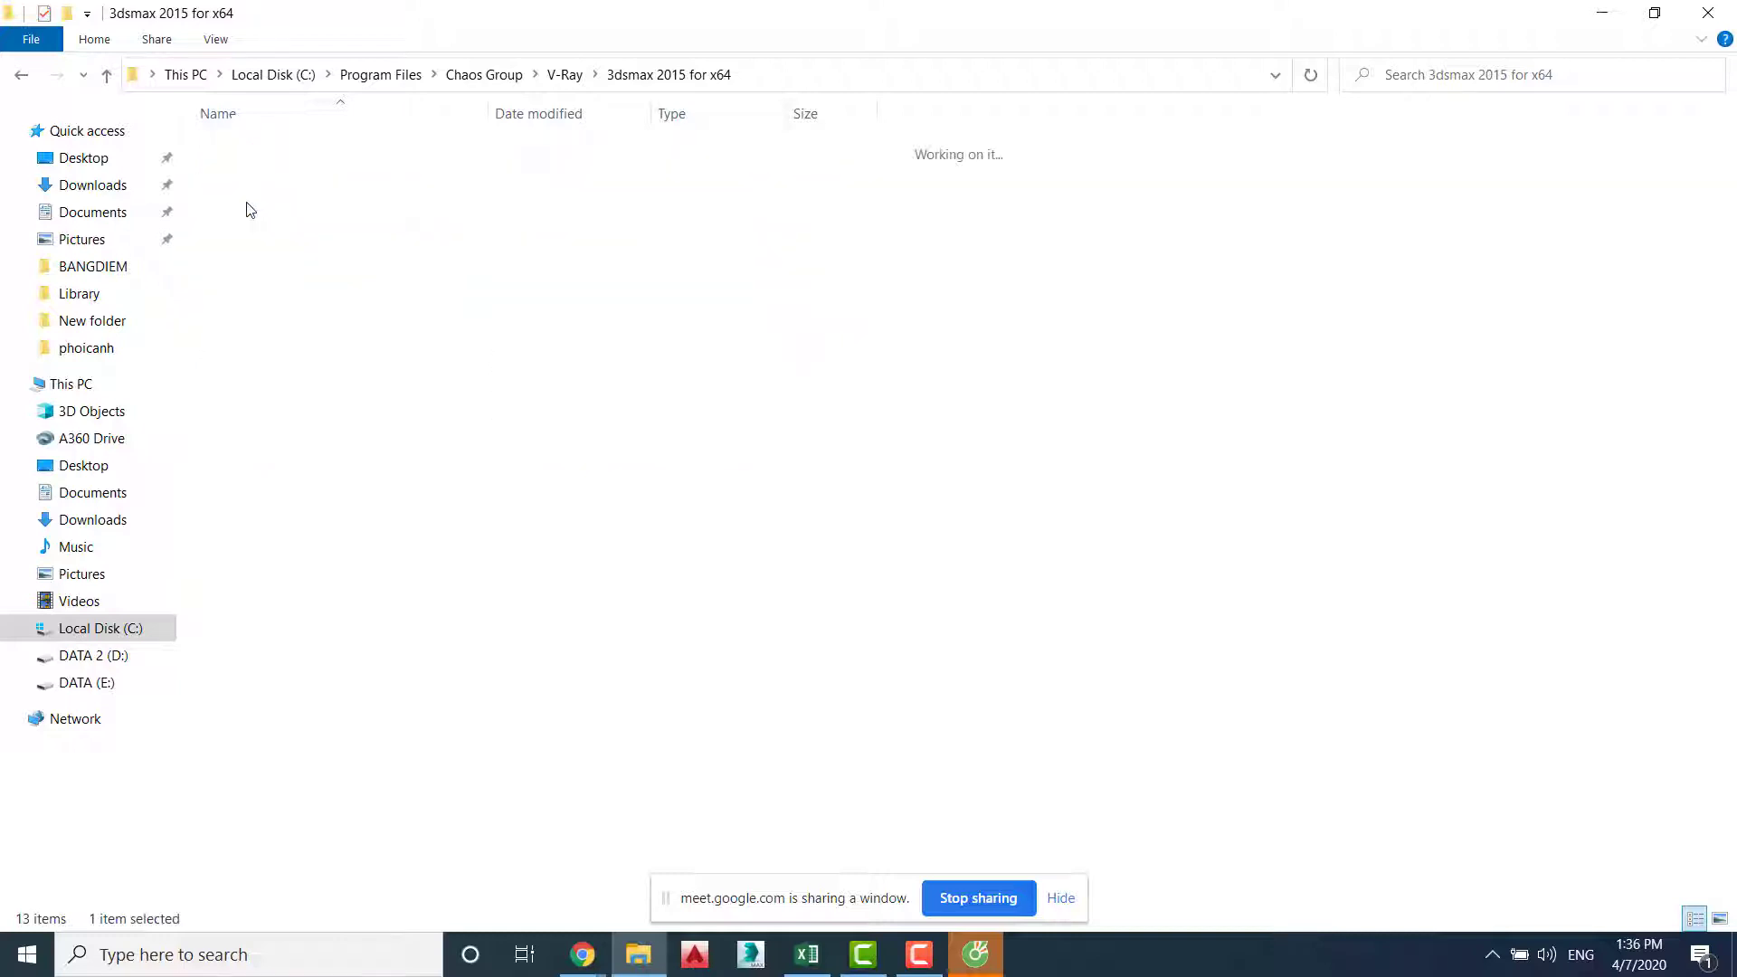
double_click(249, 147)
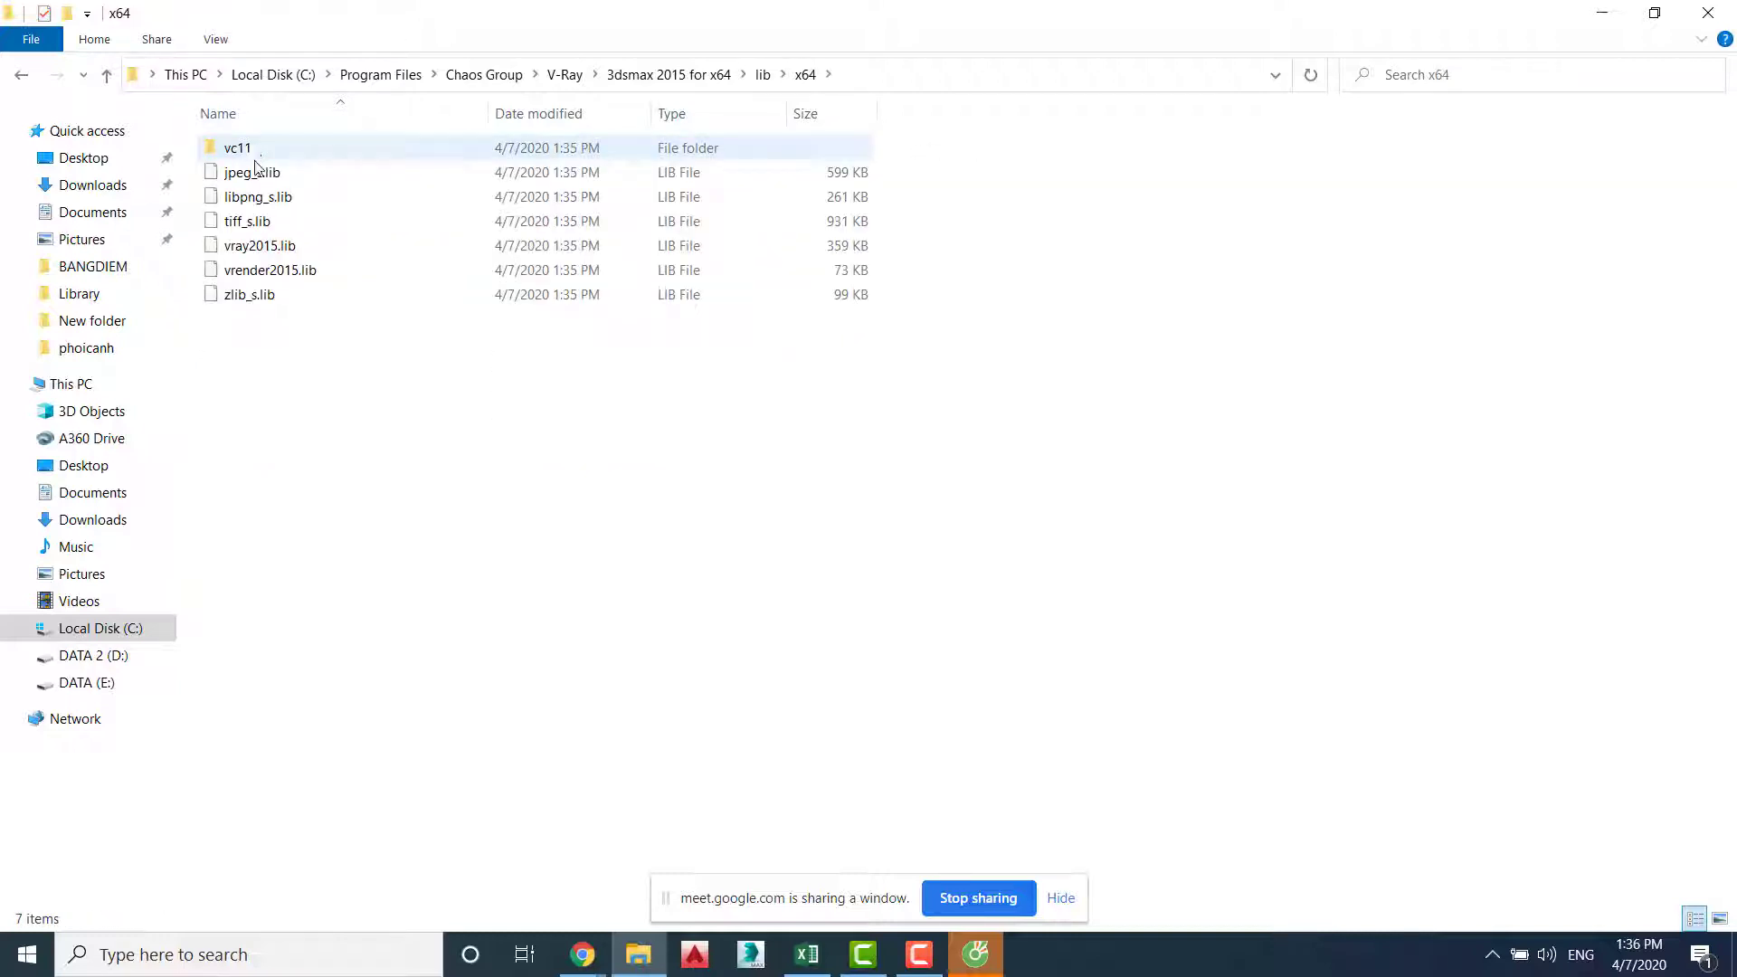
key("BackSpace")
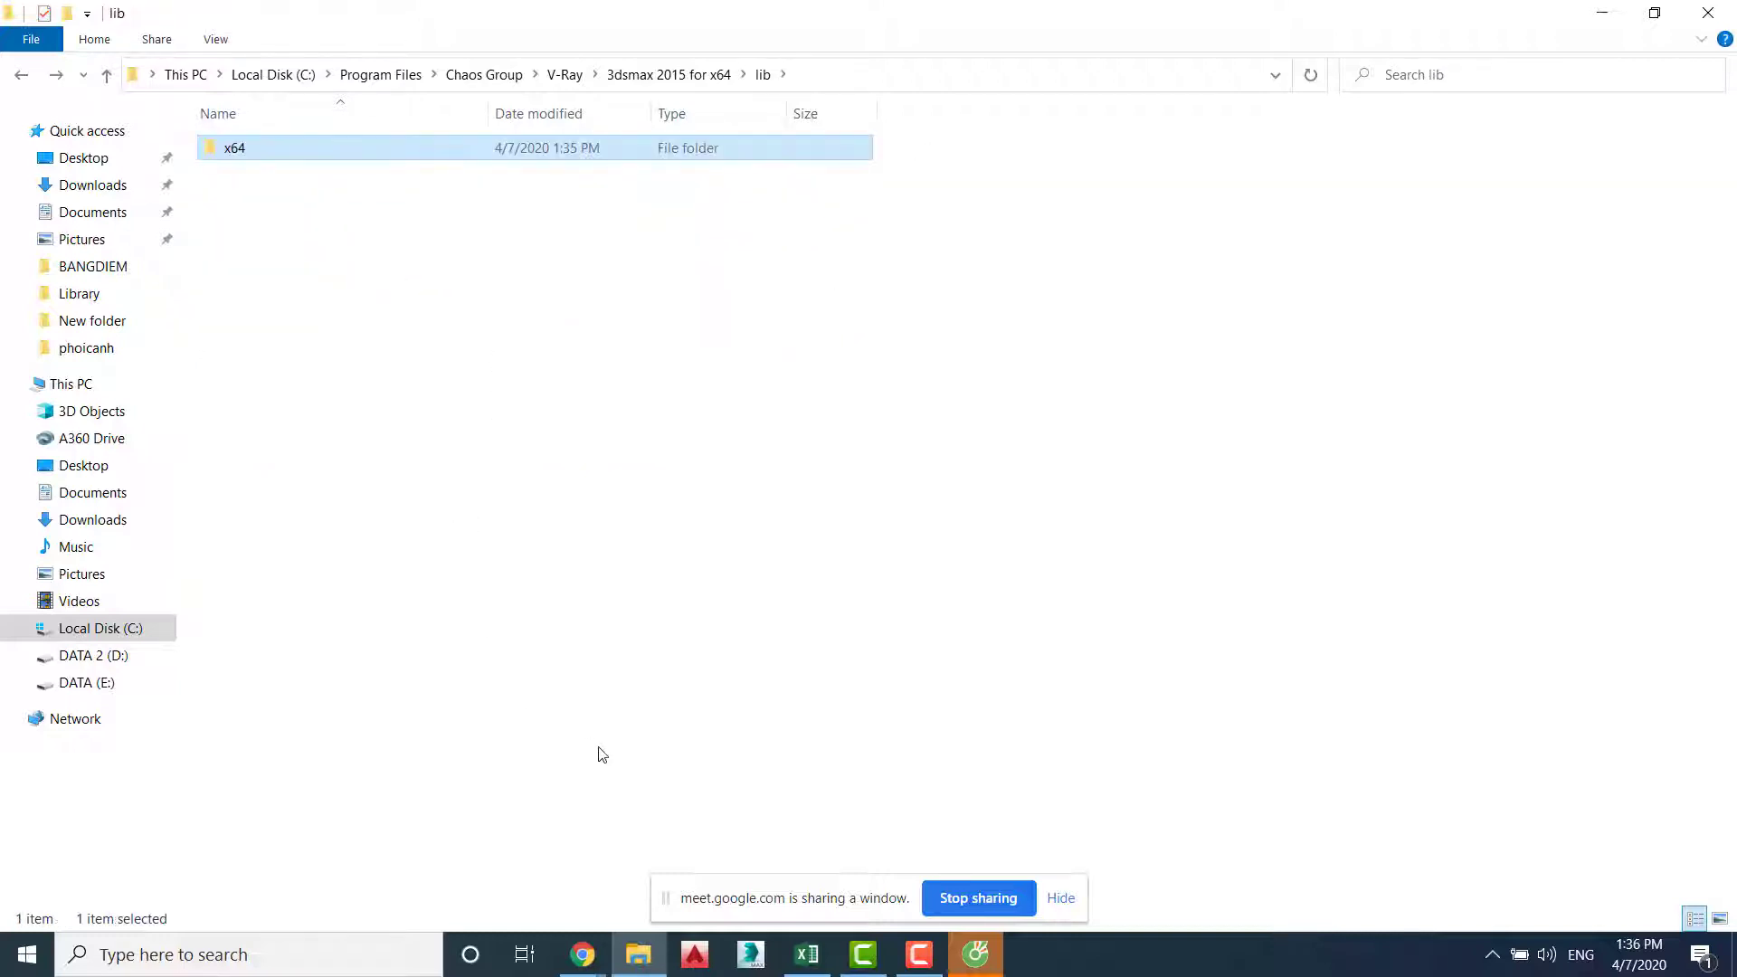
key("BackSpace")
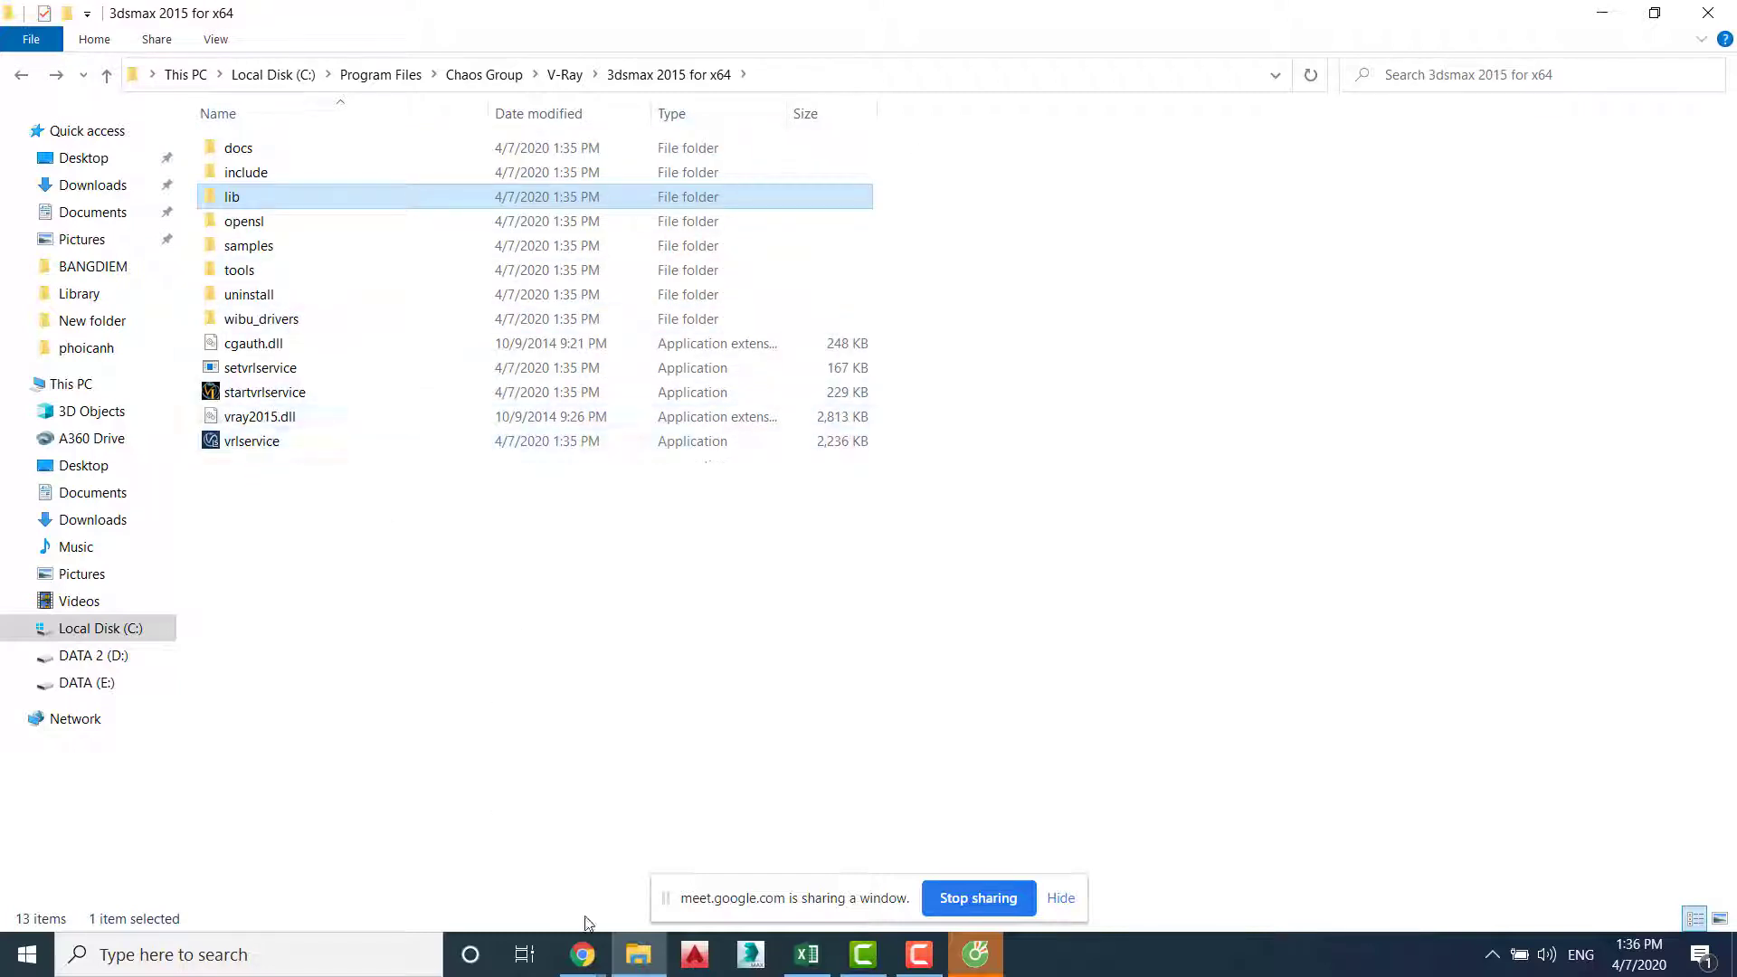
Go to the inner Vray Adv 3.00.07 folder in the desktop's phoicanh folder and check the RT path in How To Install
left_click(639, 955)
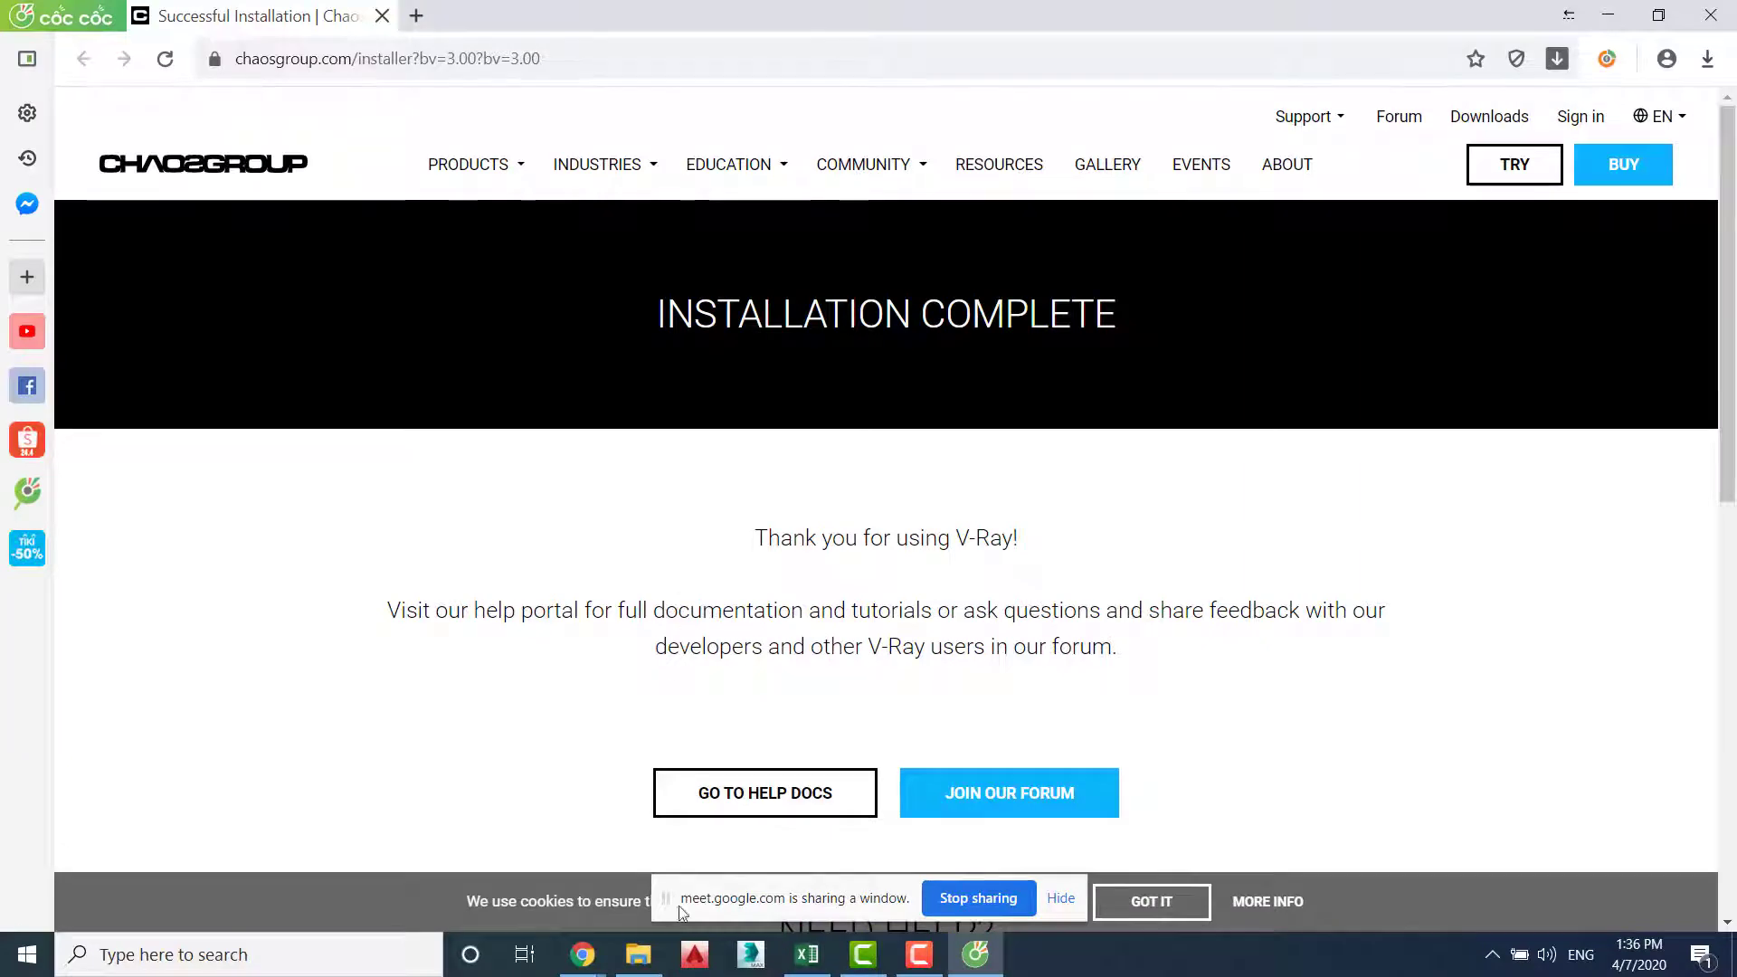
left_click(658, 957)
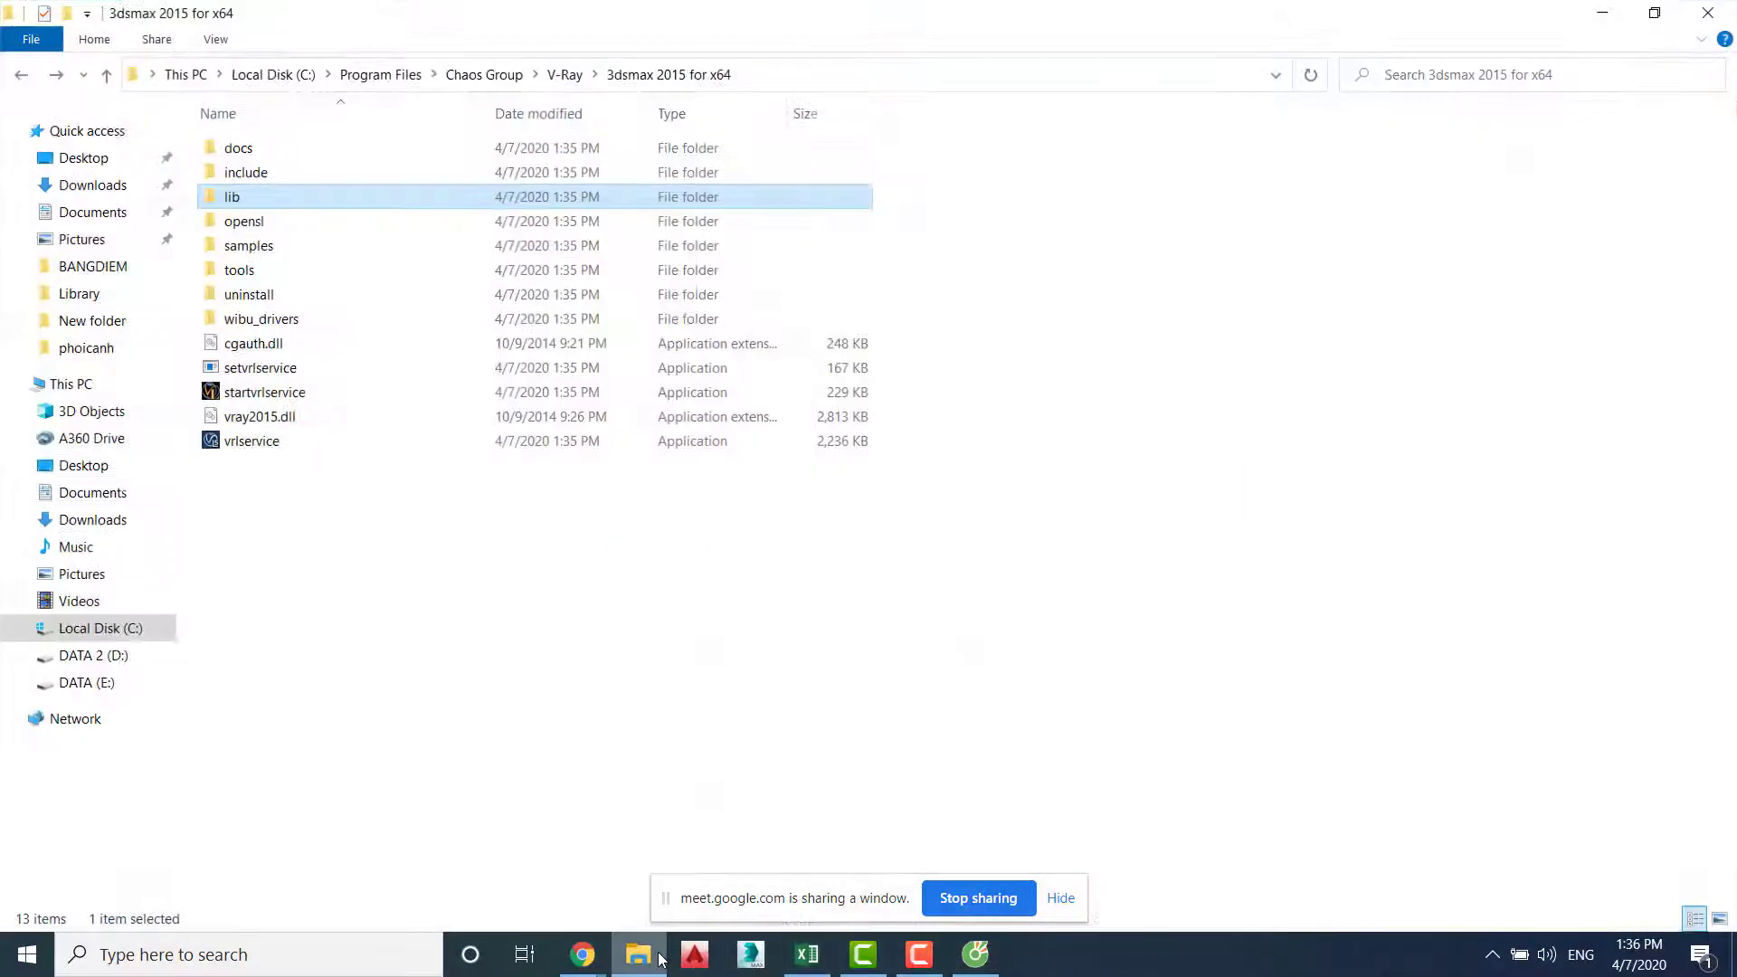
left_click(105, 168)
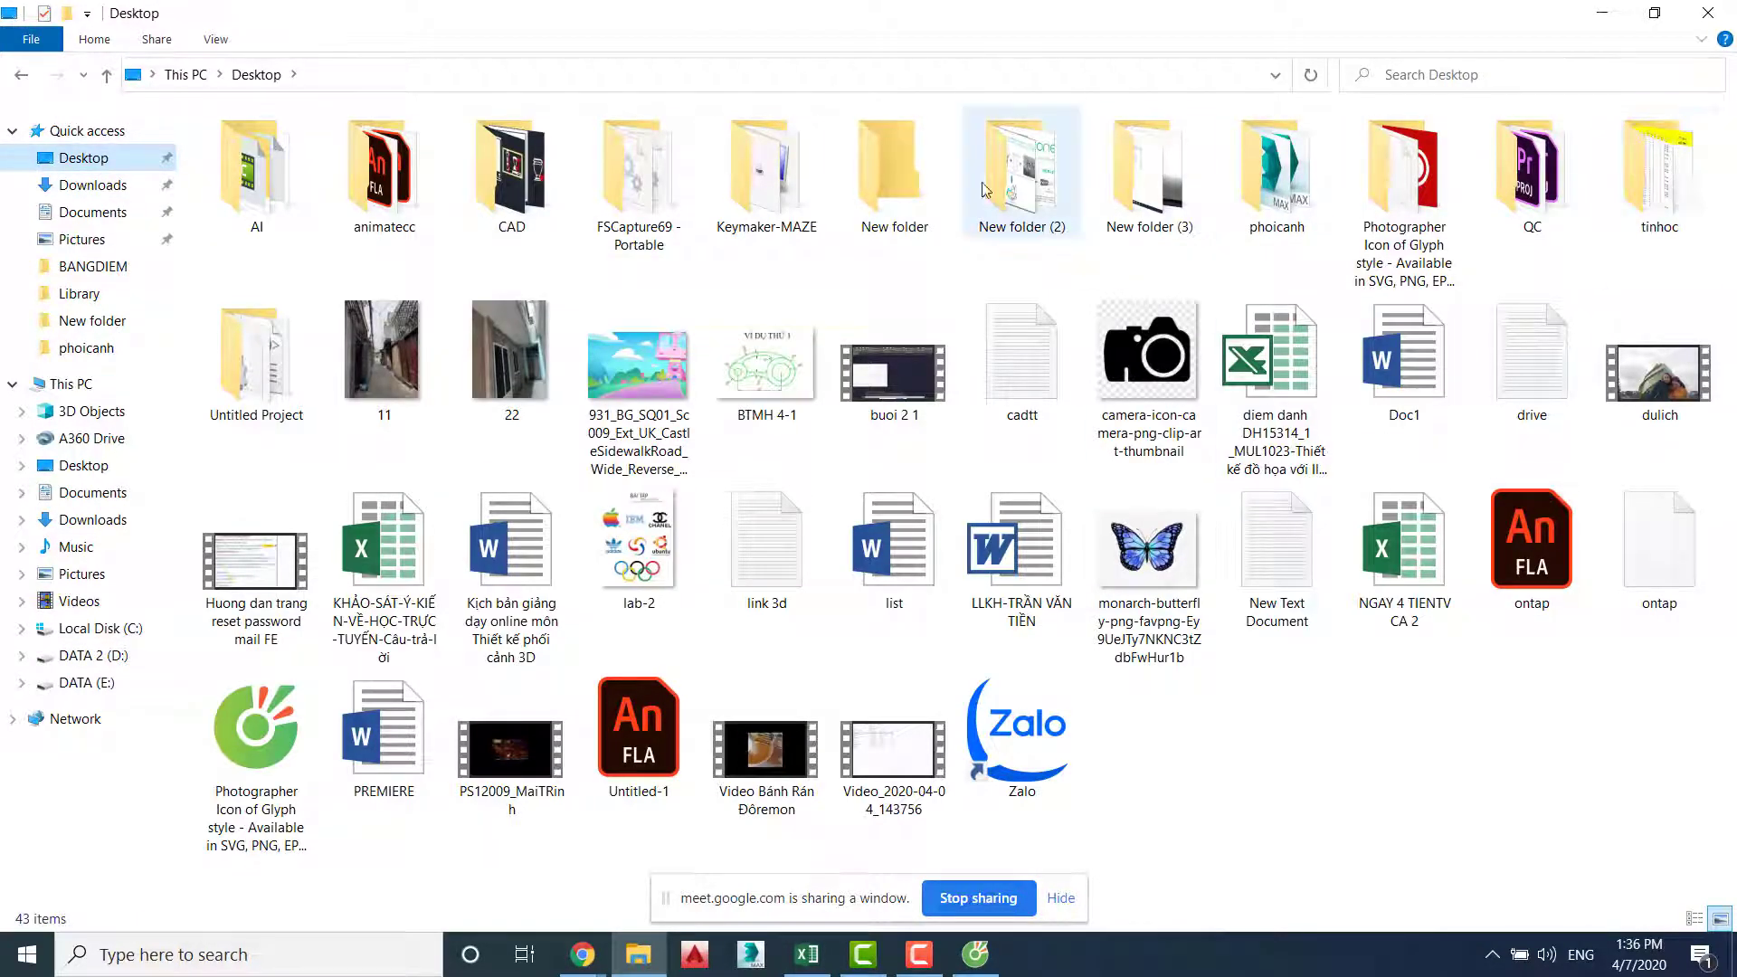
left_click(877, 193)
key("Right")
key("Right")
key("Right")
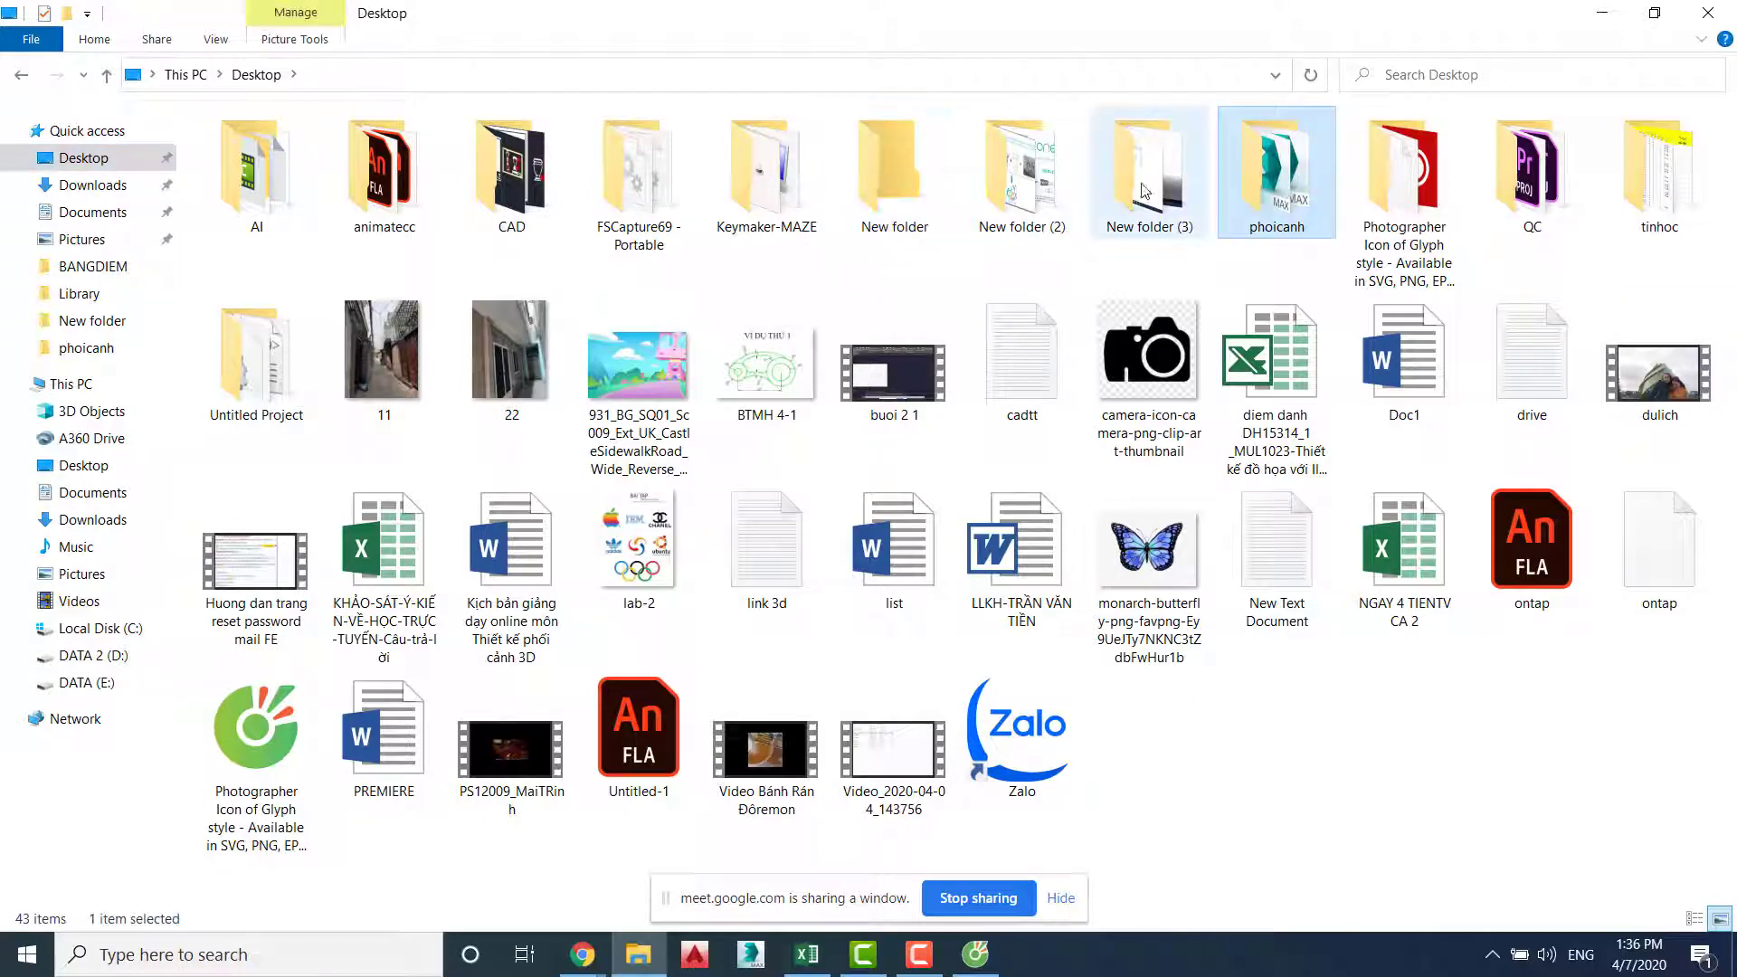
double_click(1256, 188)
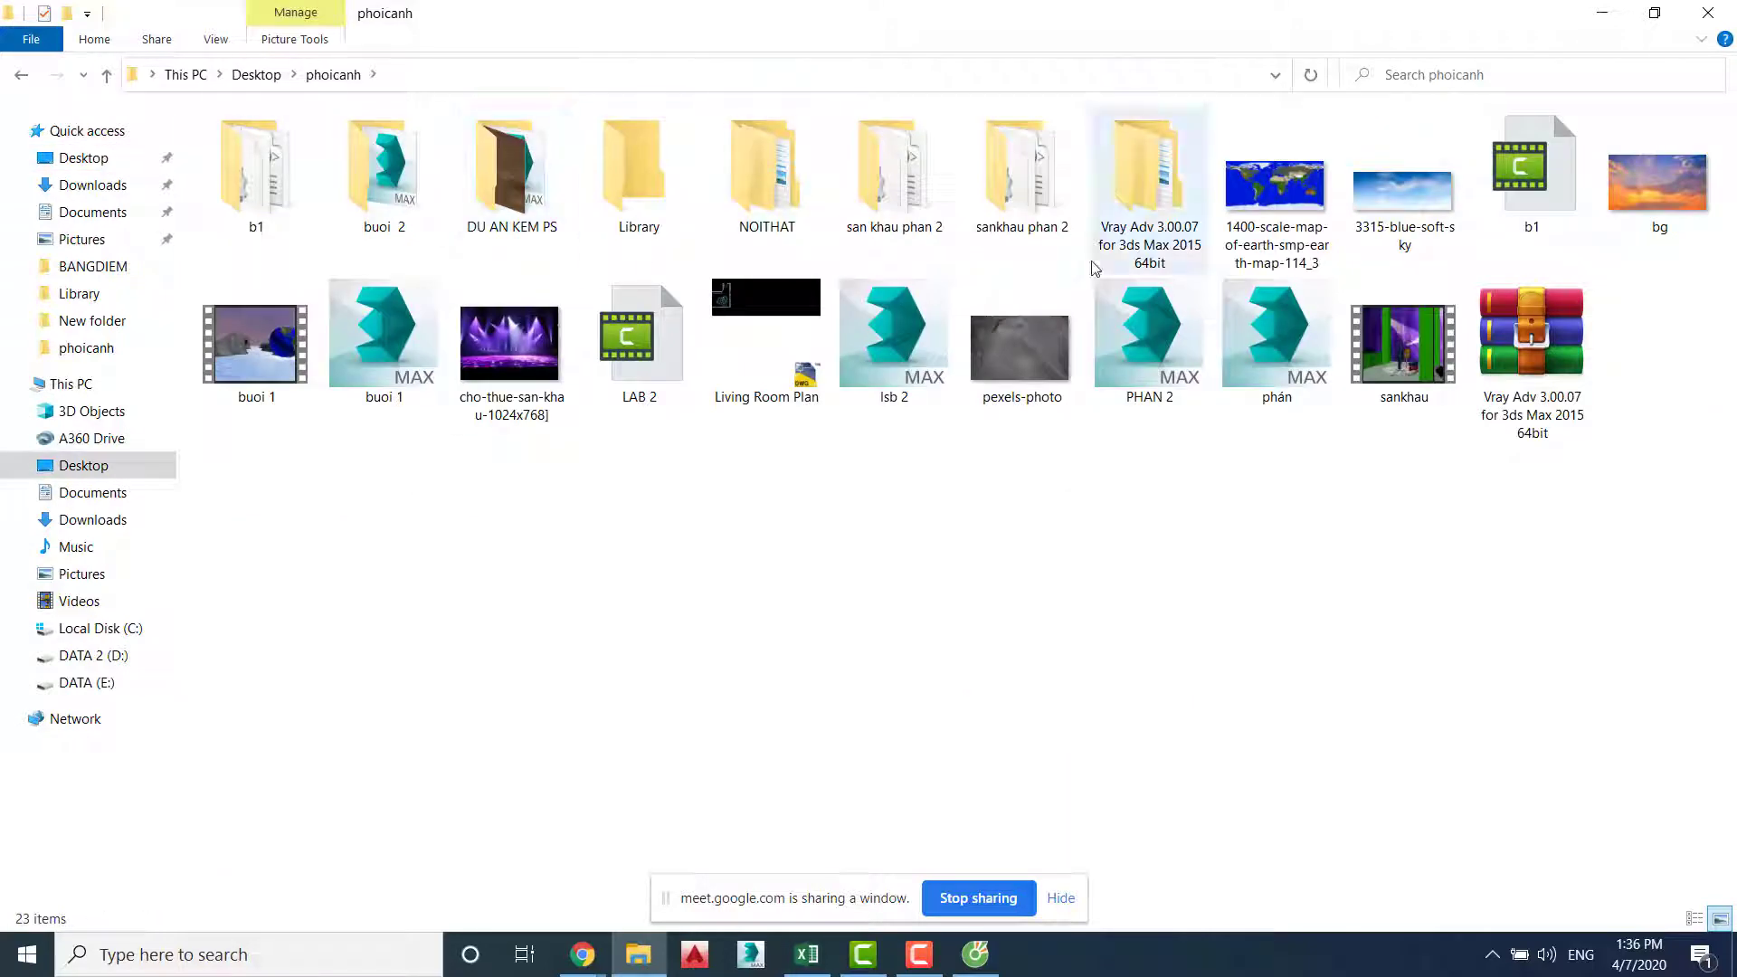
double_click(1146, 220)
left_click(399, 150)
double_click(398, 150)
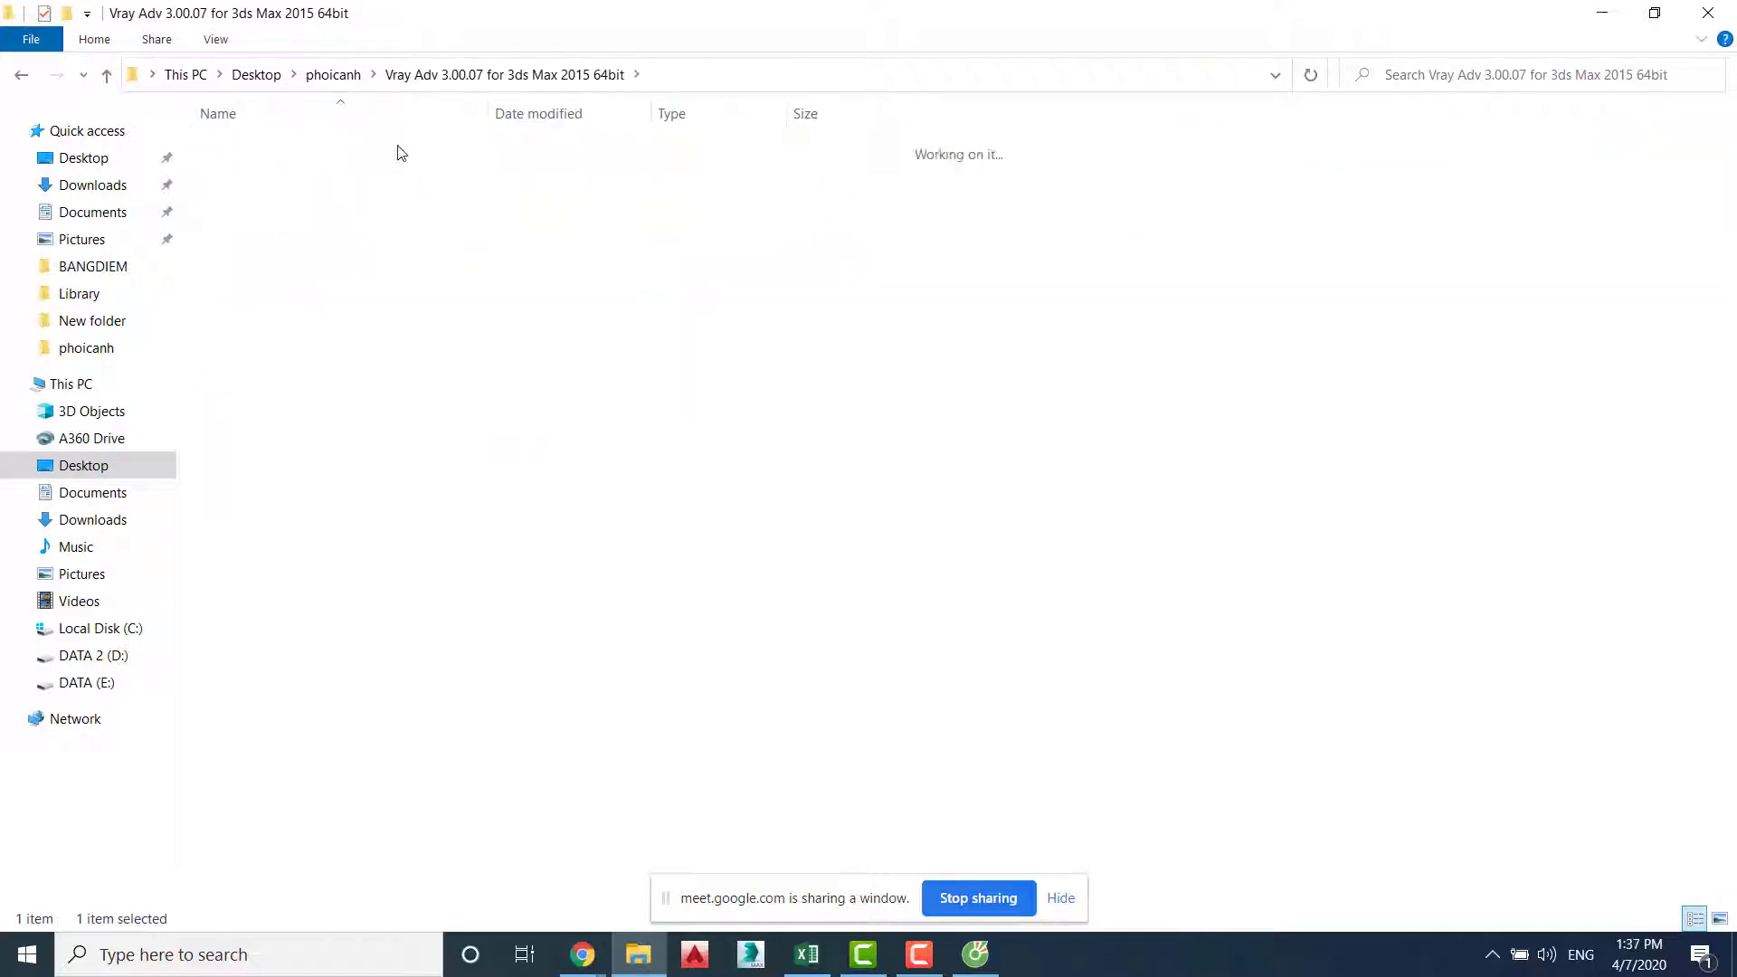
double_click(279, 196)
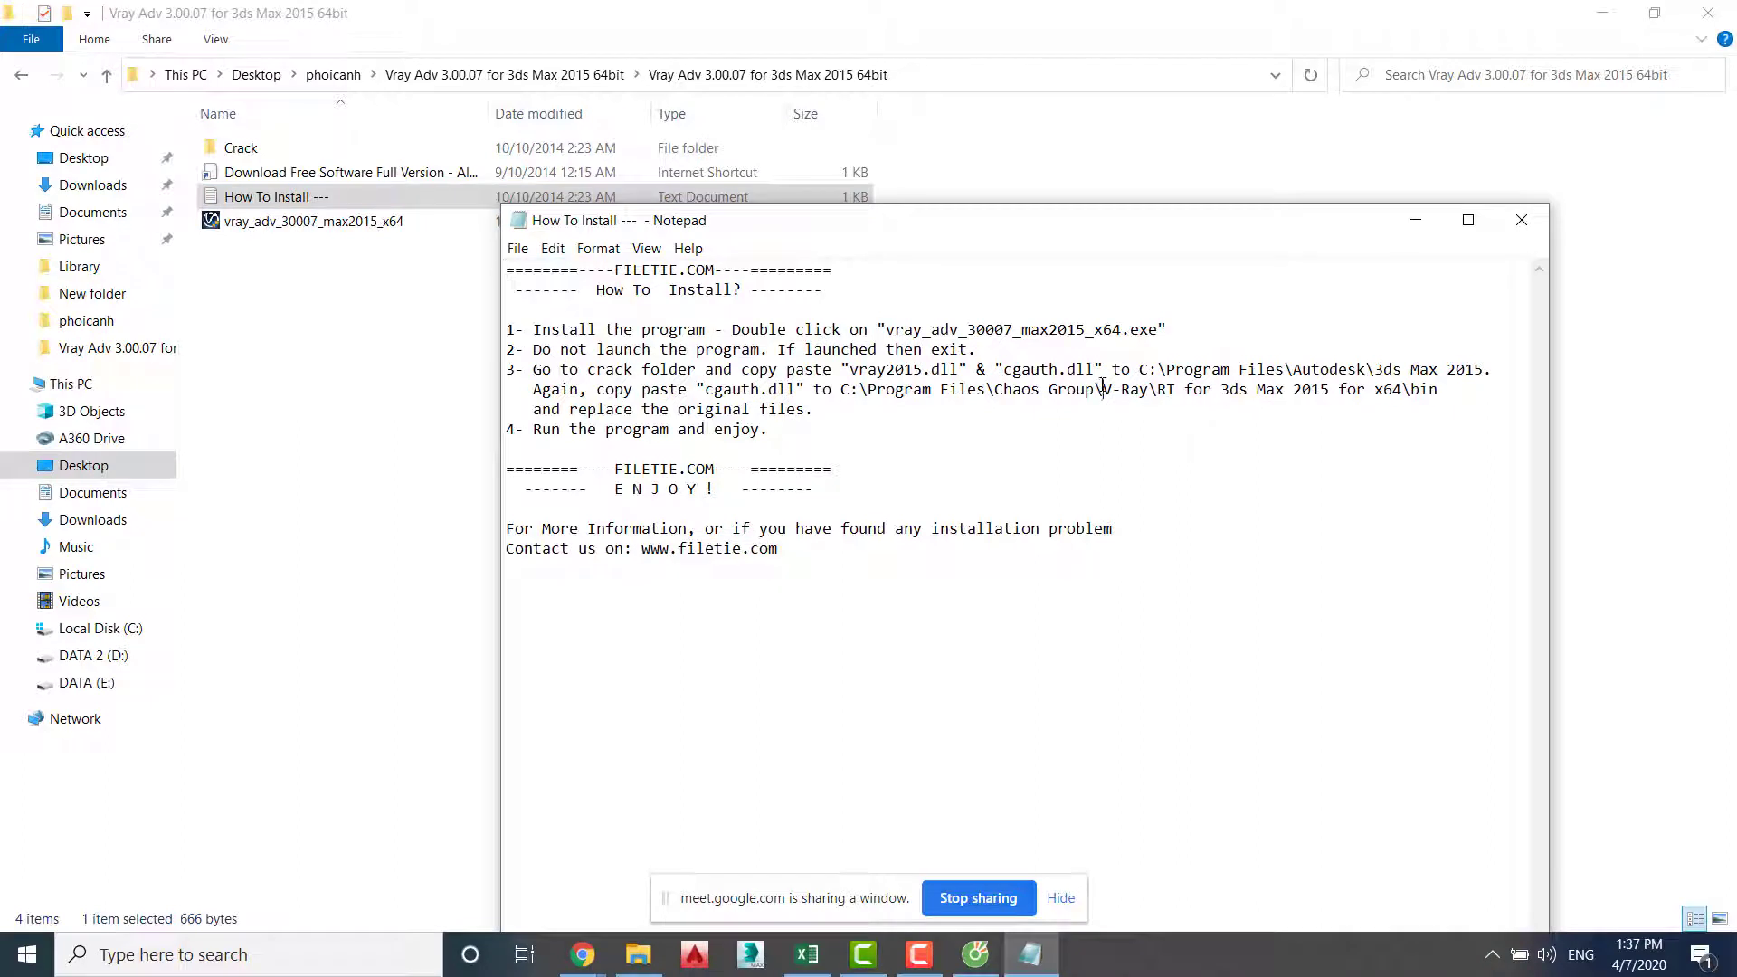
left_click_drag(1166, 391, 1406, 393)
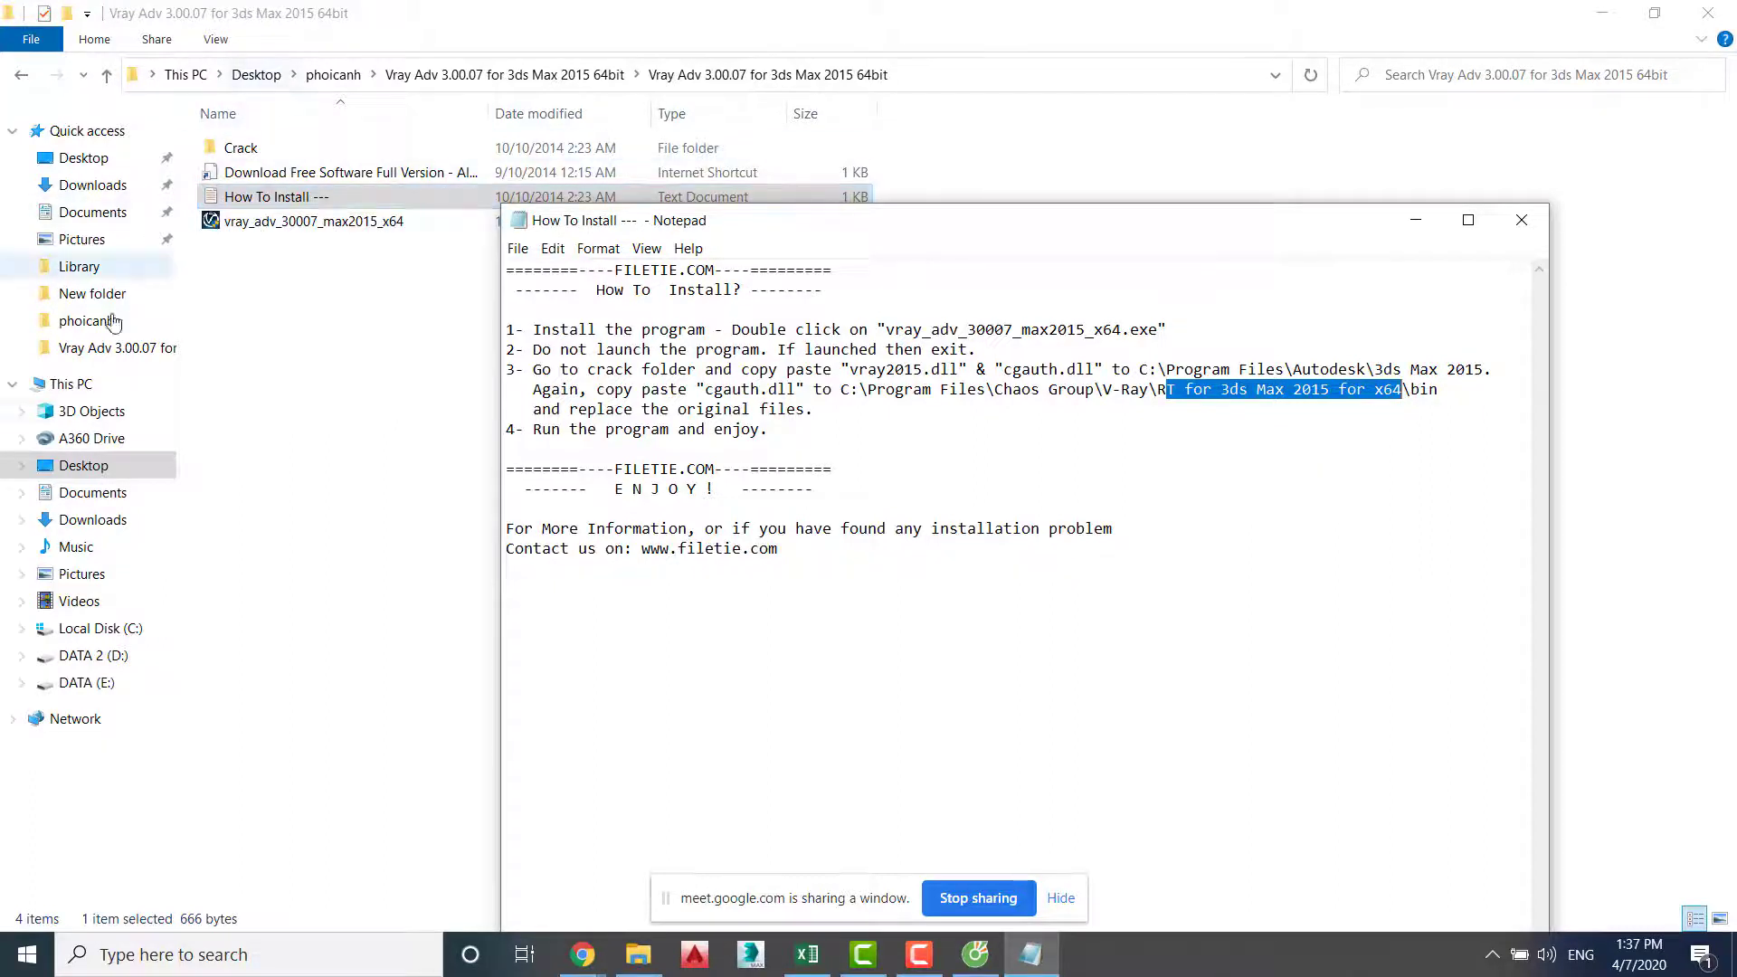
Paste both DLL files into C:\Program Files\Chaos Group\V-Ray\RT for 3ds Max 2015 for x64\bin, replacing the existing cgauth.dll
left_click(79, 601)
left_click(99, 628)
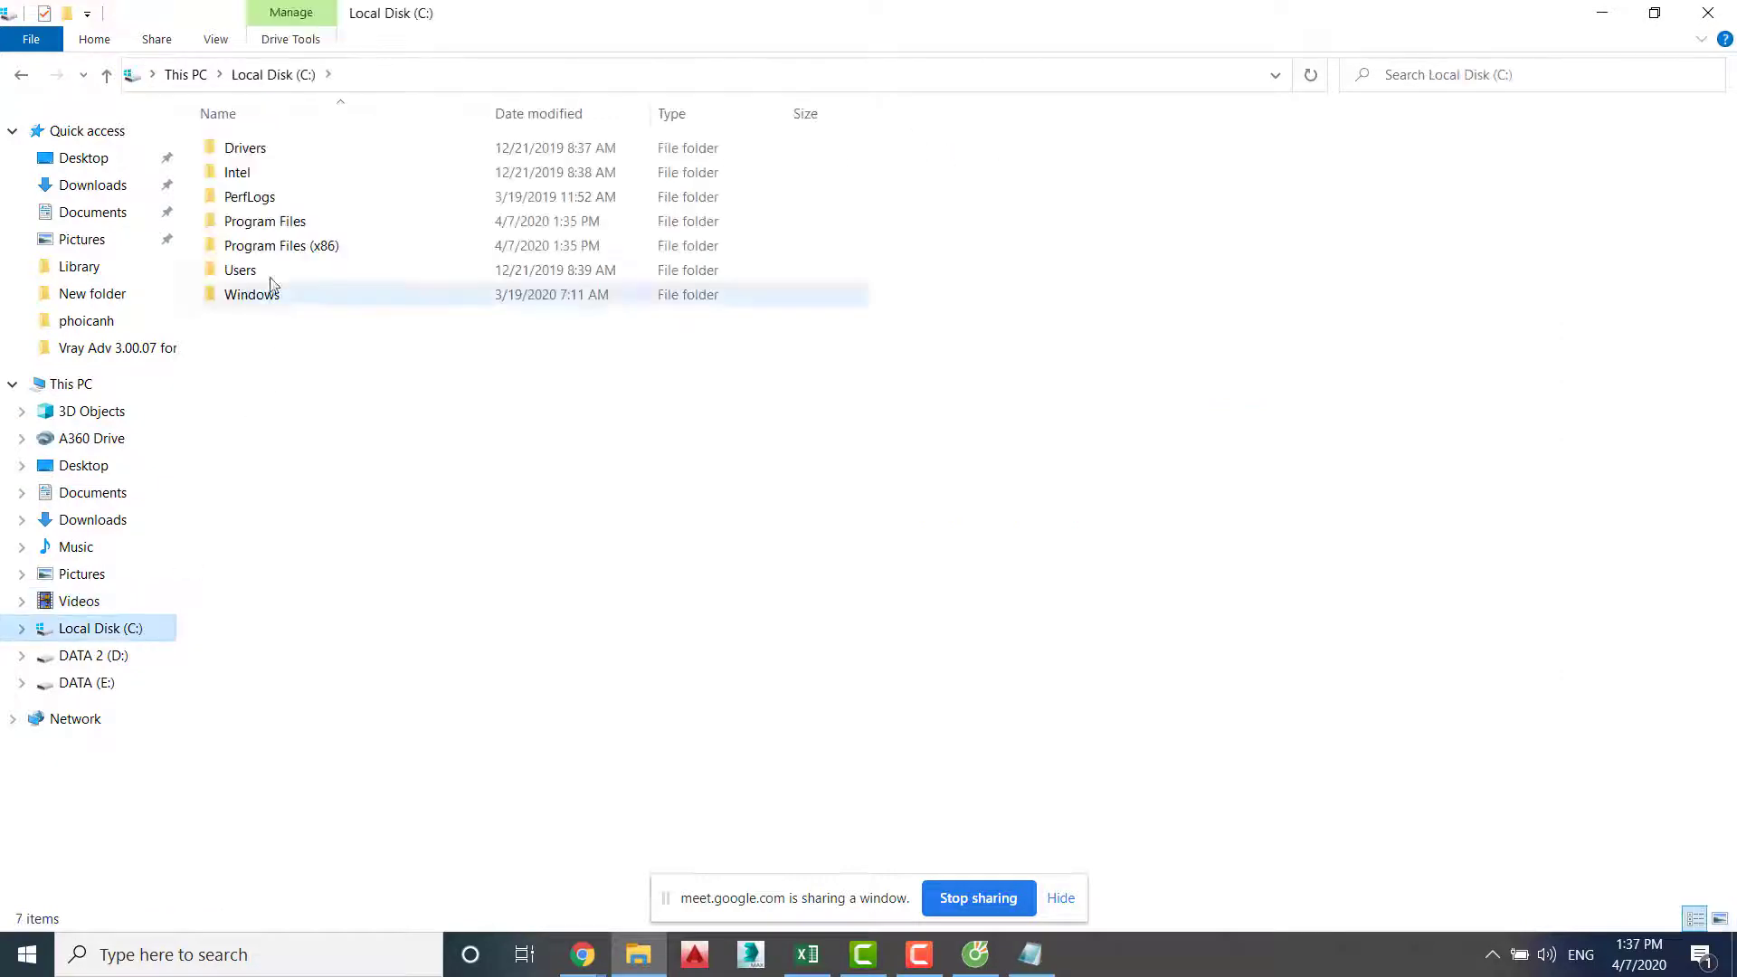
double_click(288, 222)
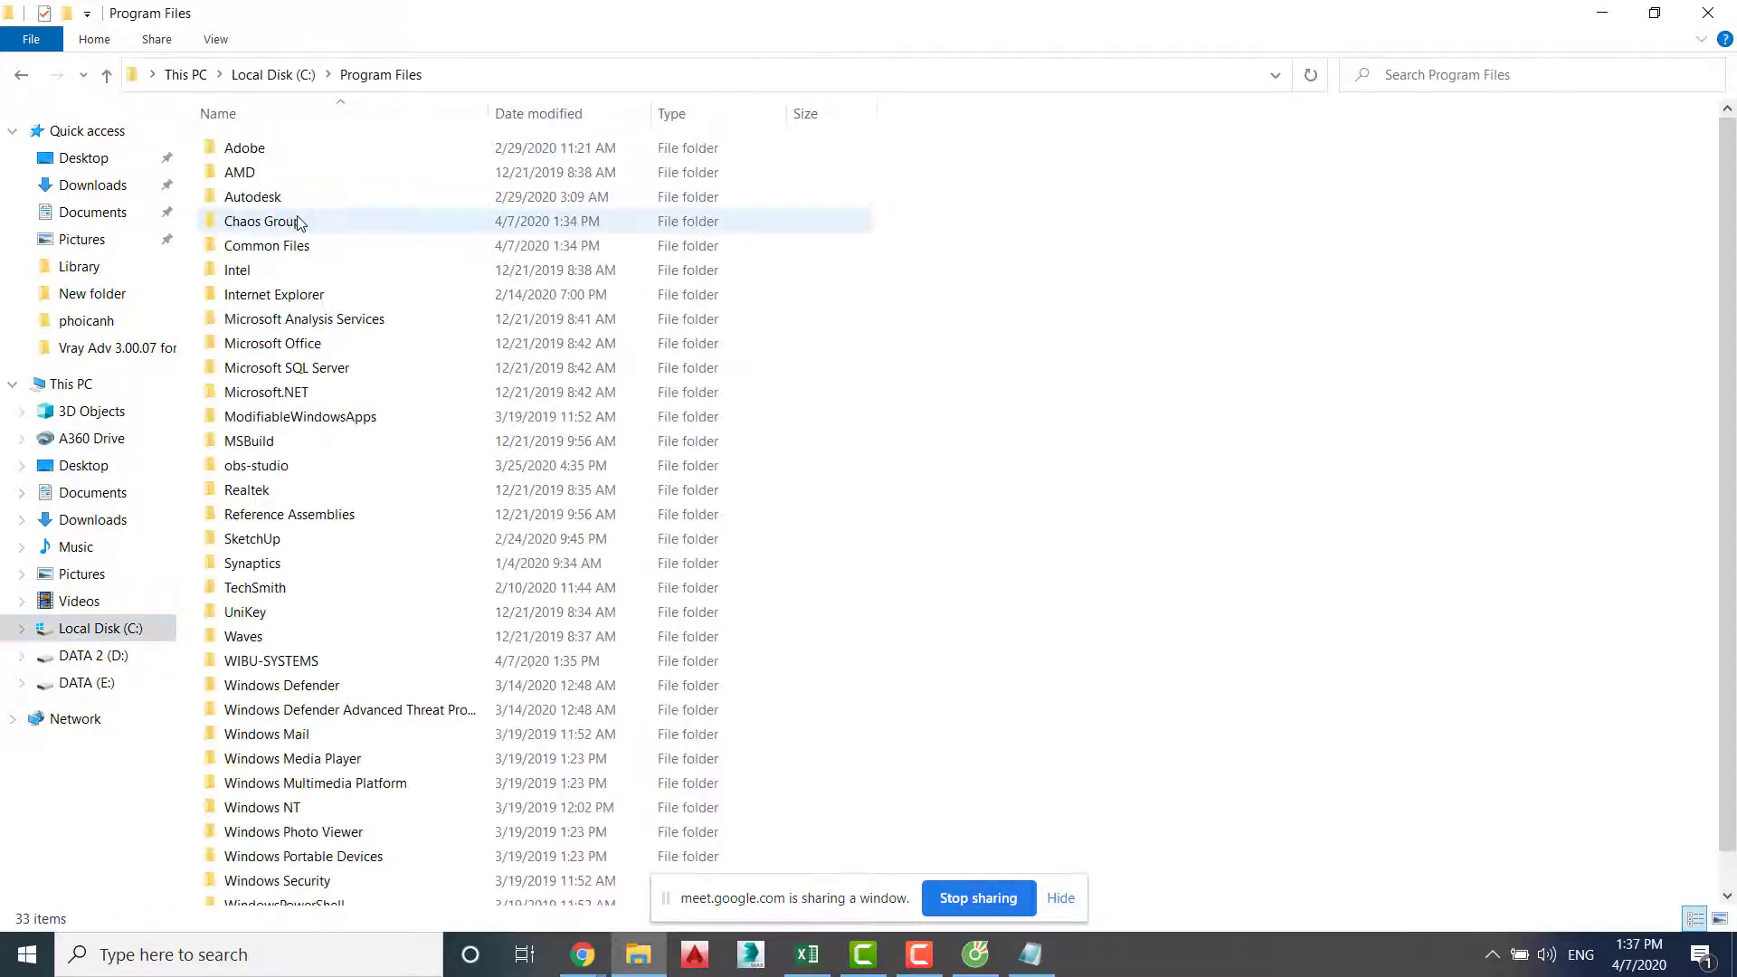
double_click(289, 223)
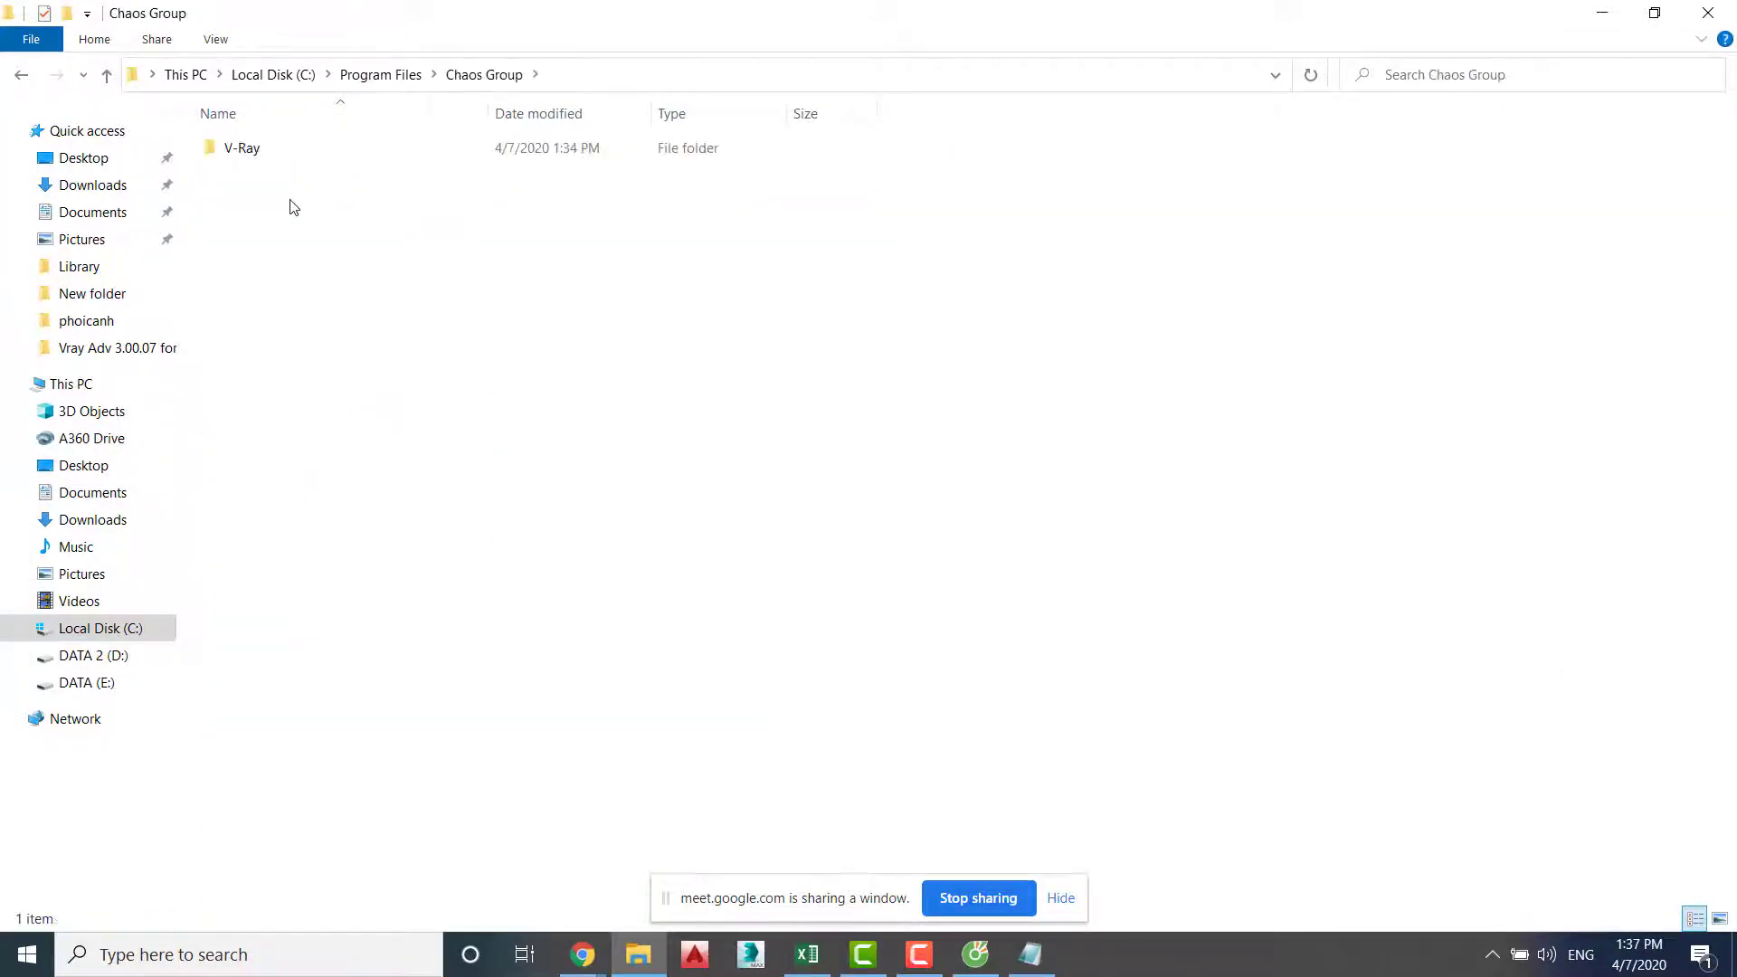
double_click(284, 151)
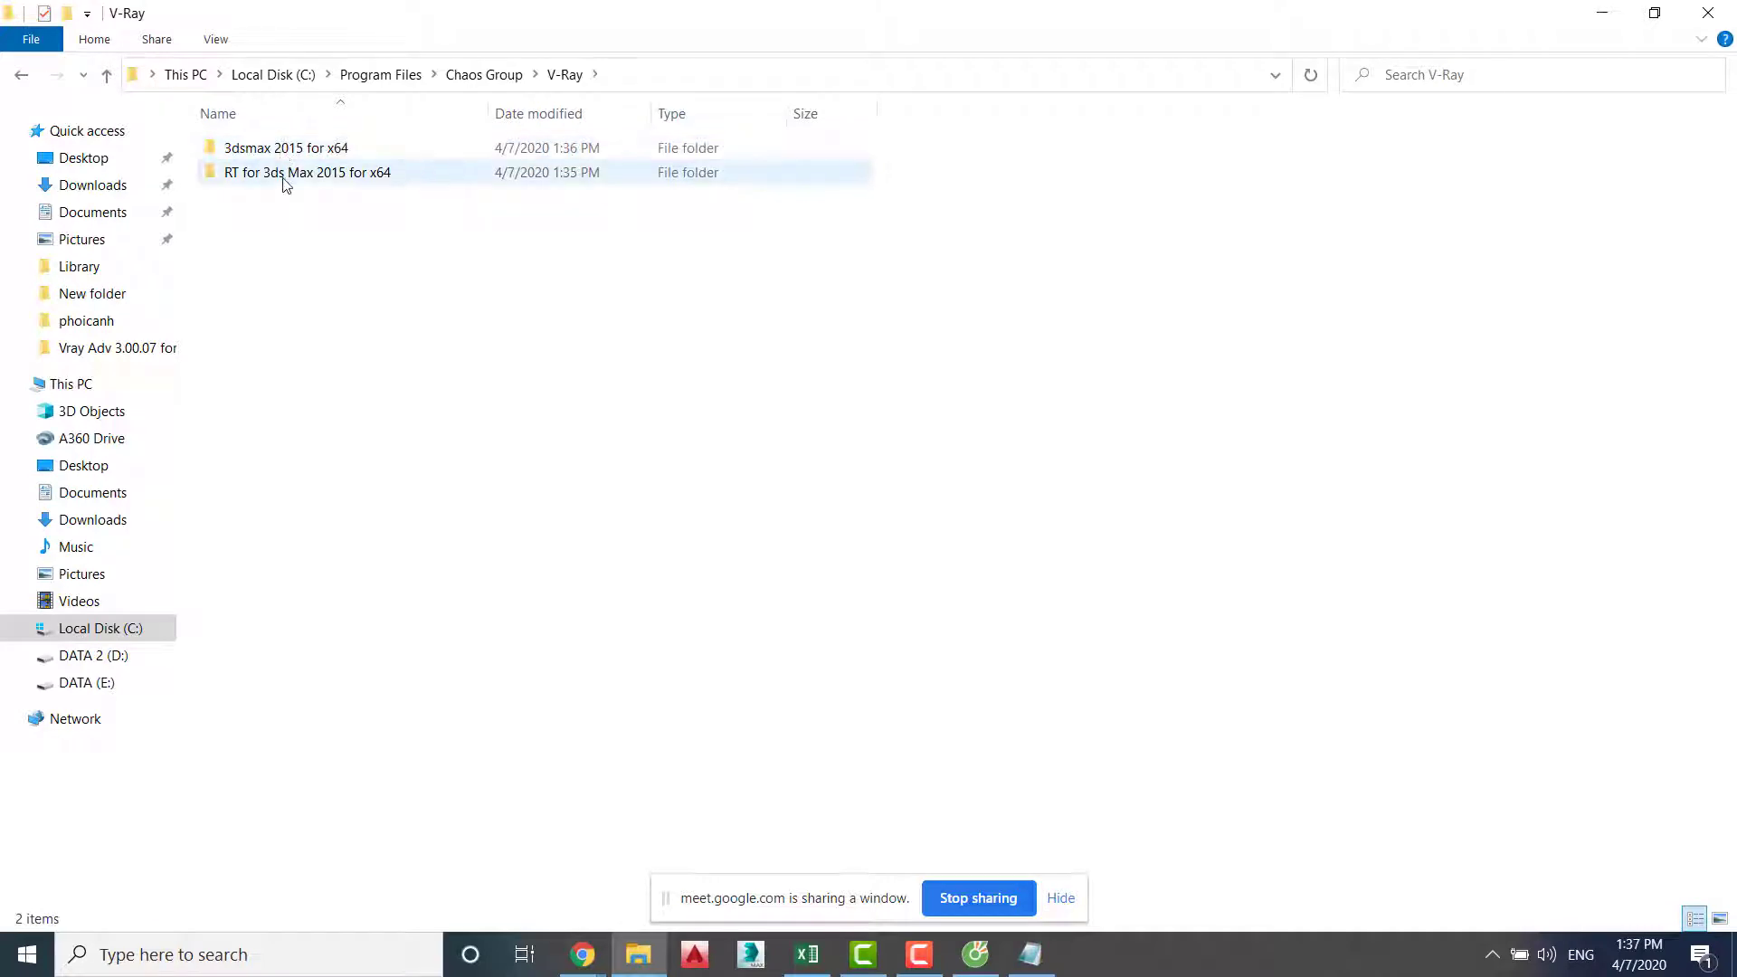
double_click(283, 176)
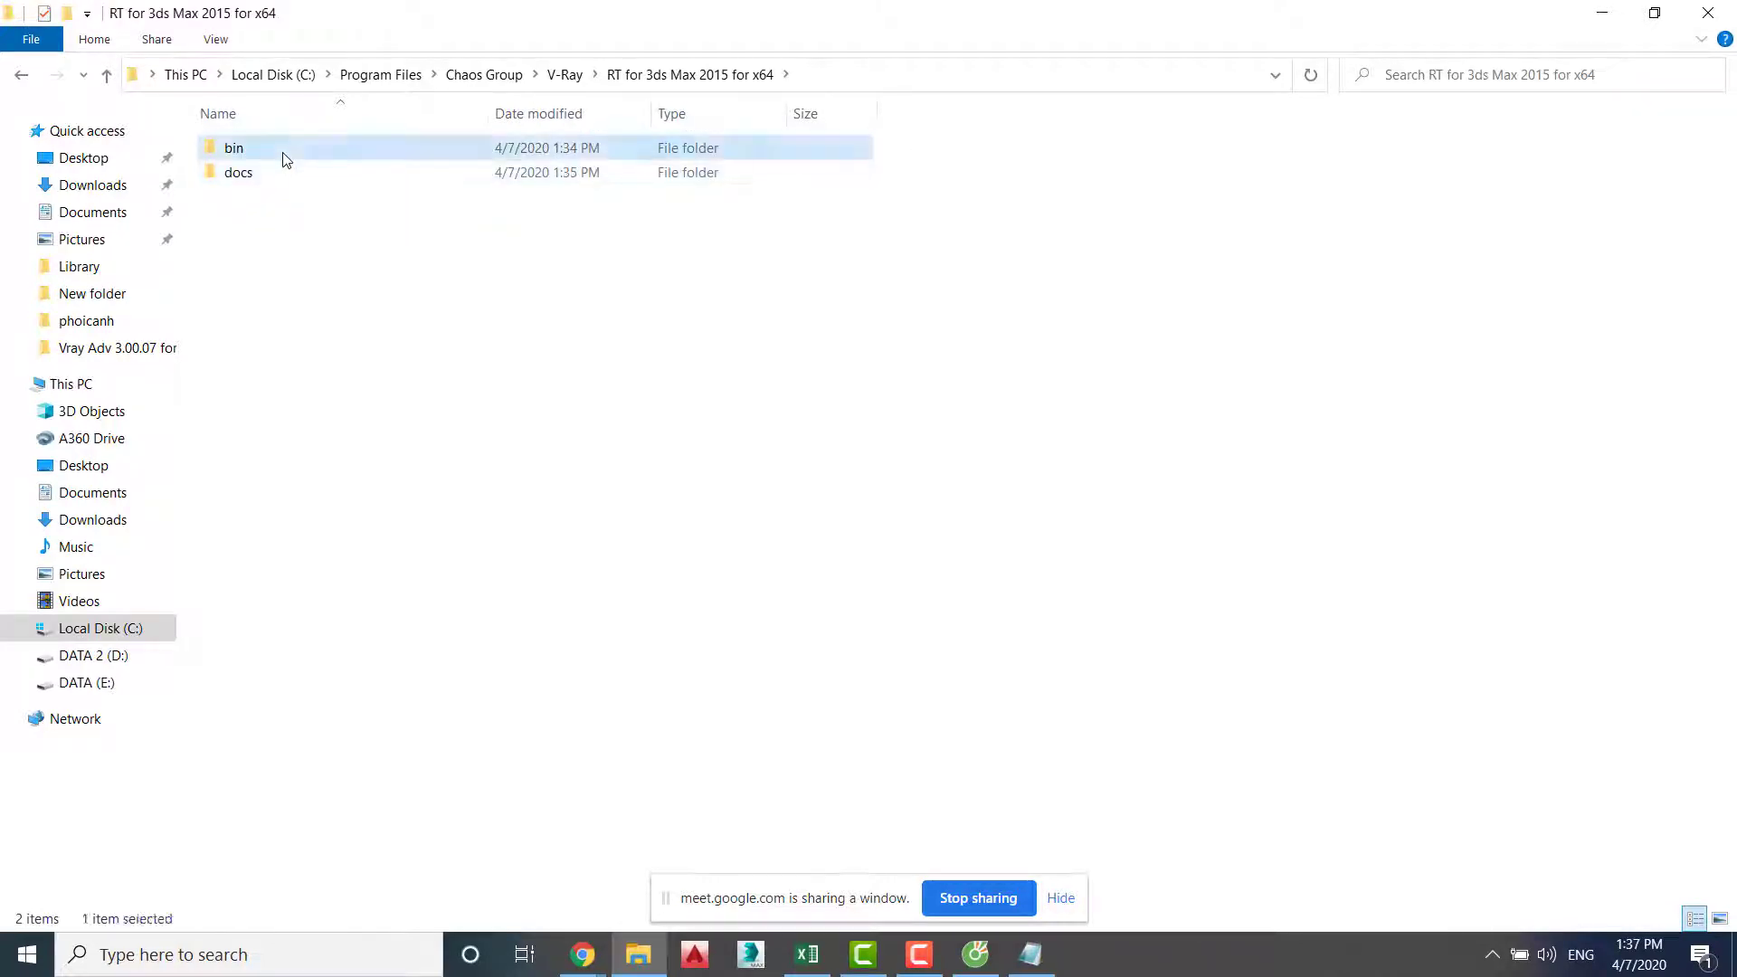
double_click(283, 151)
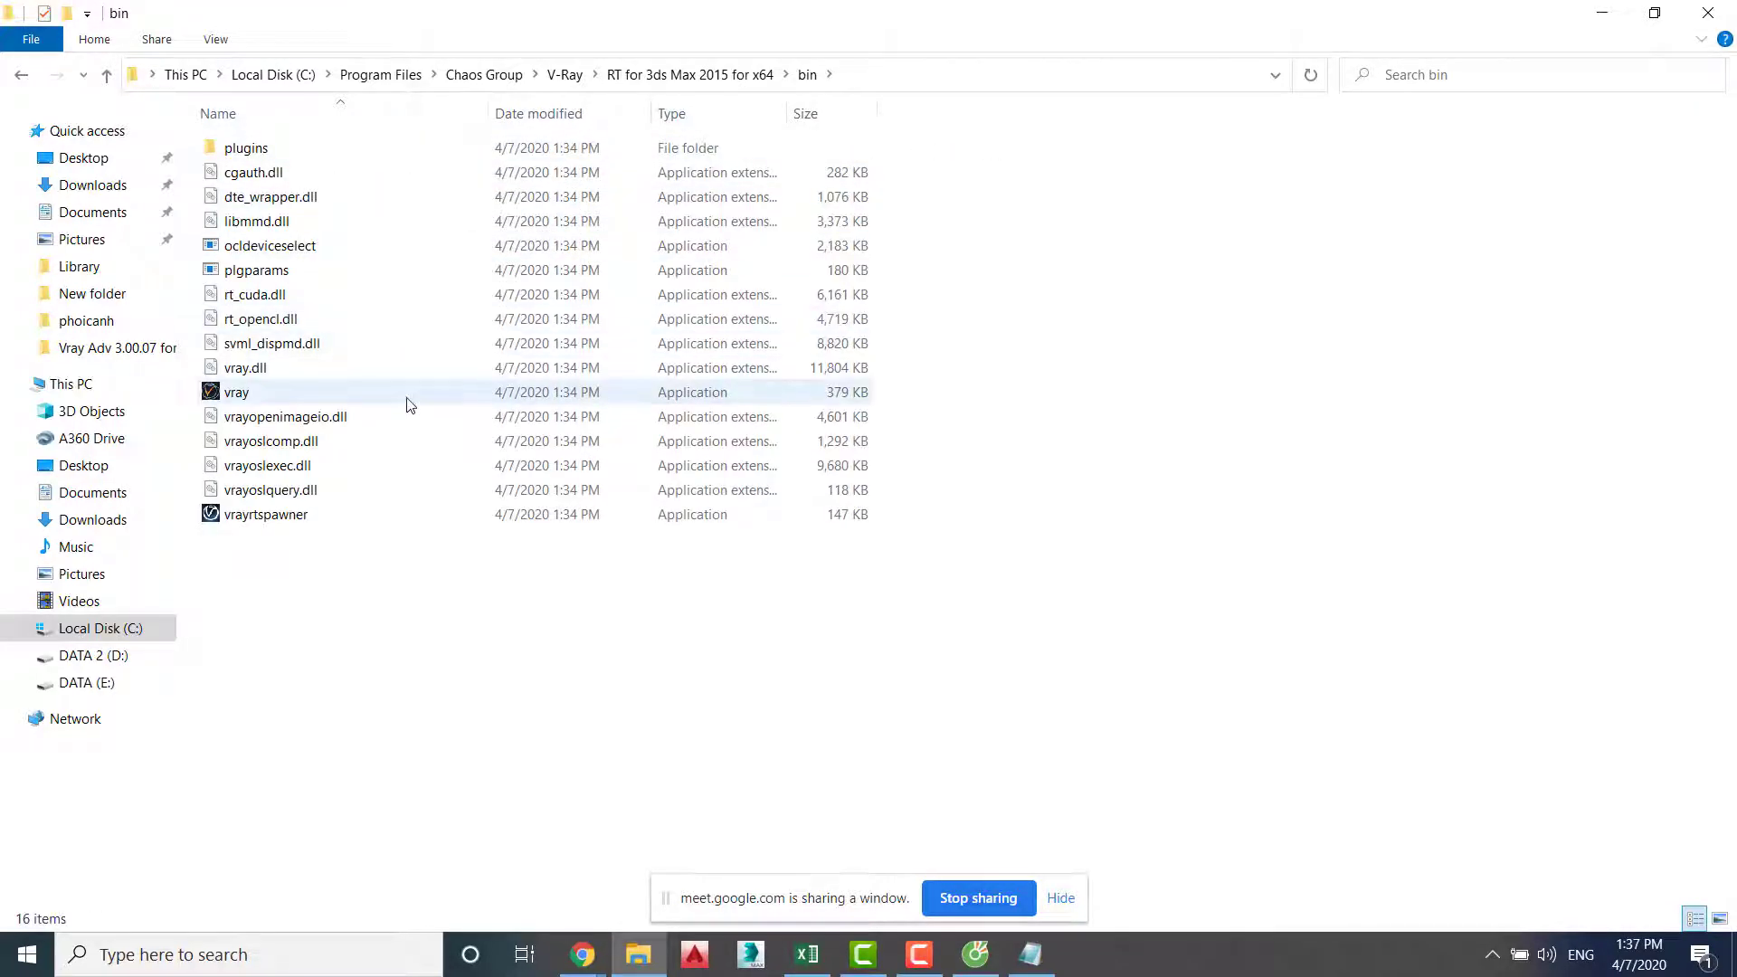
key("ctrl+v")
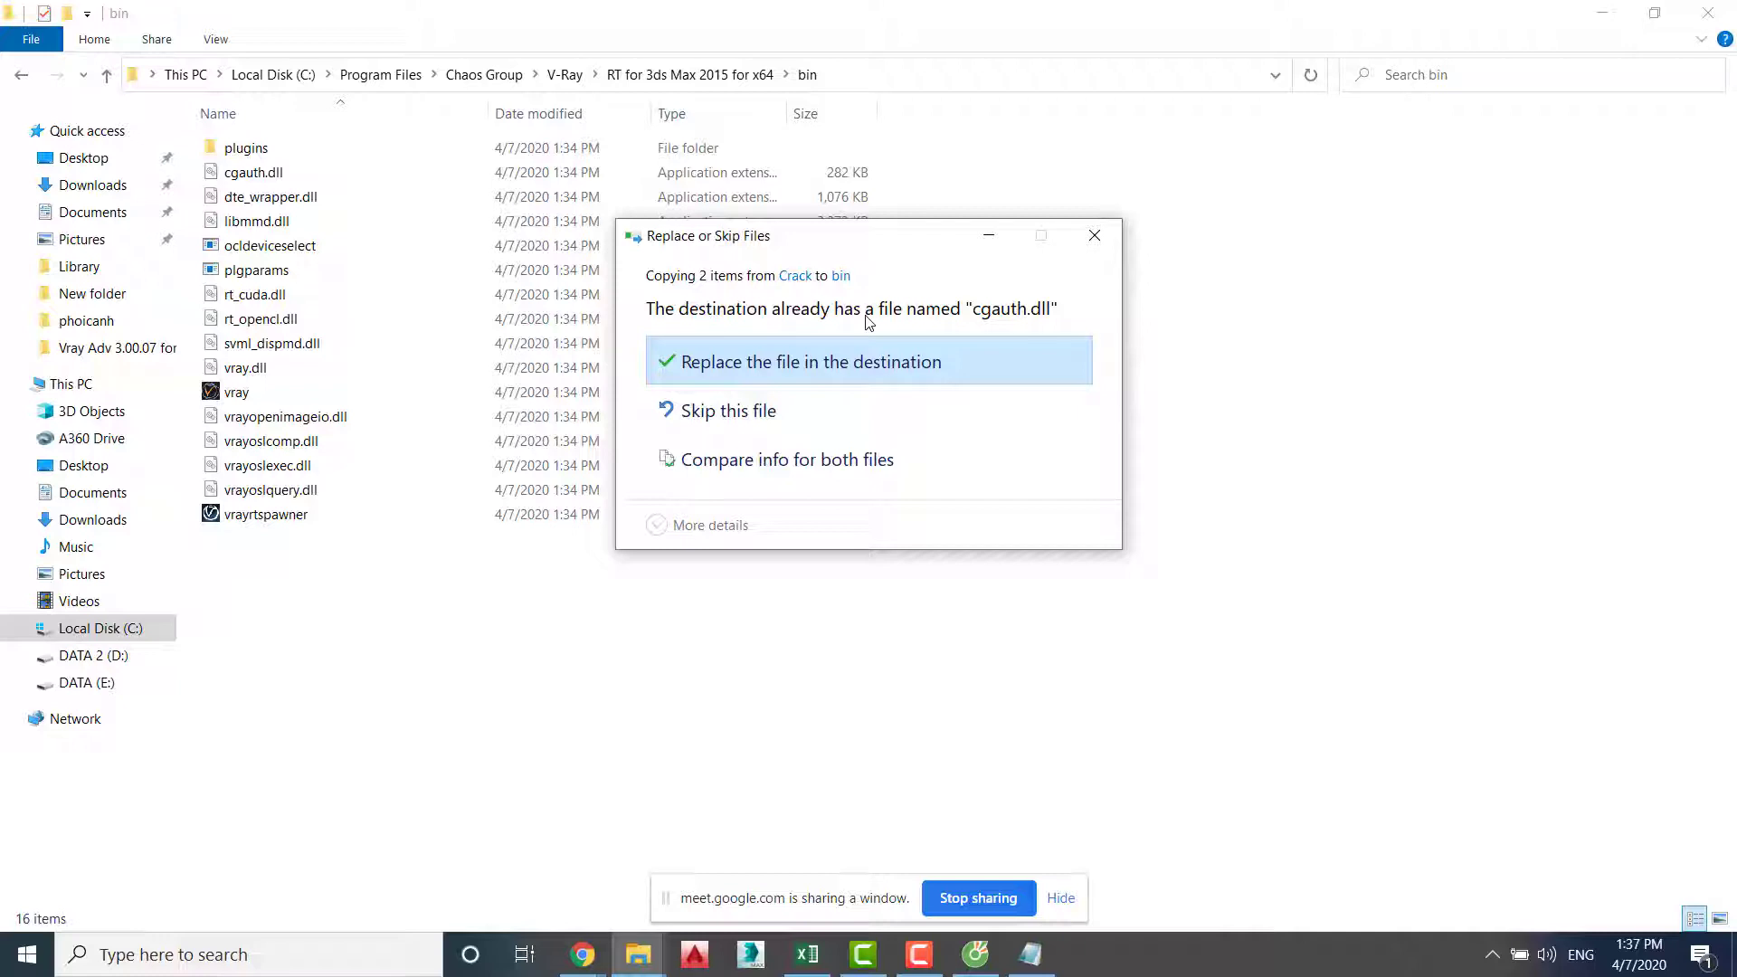
left_click(720, 371)
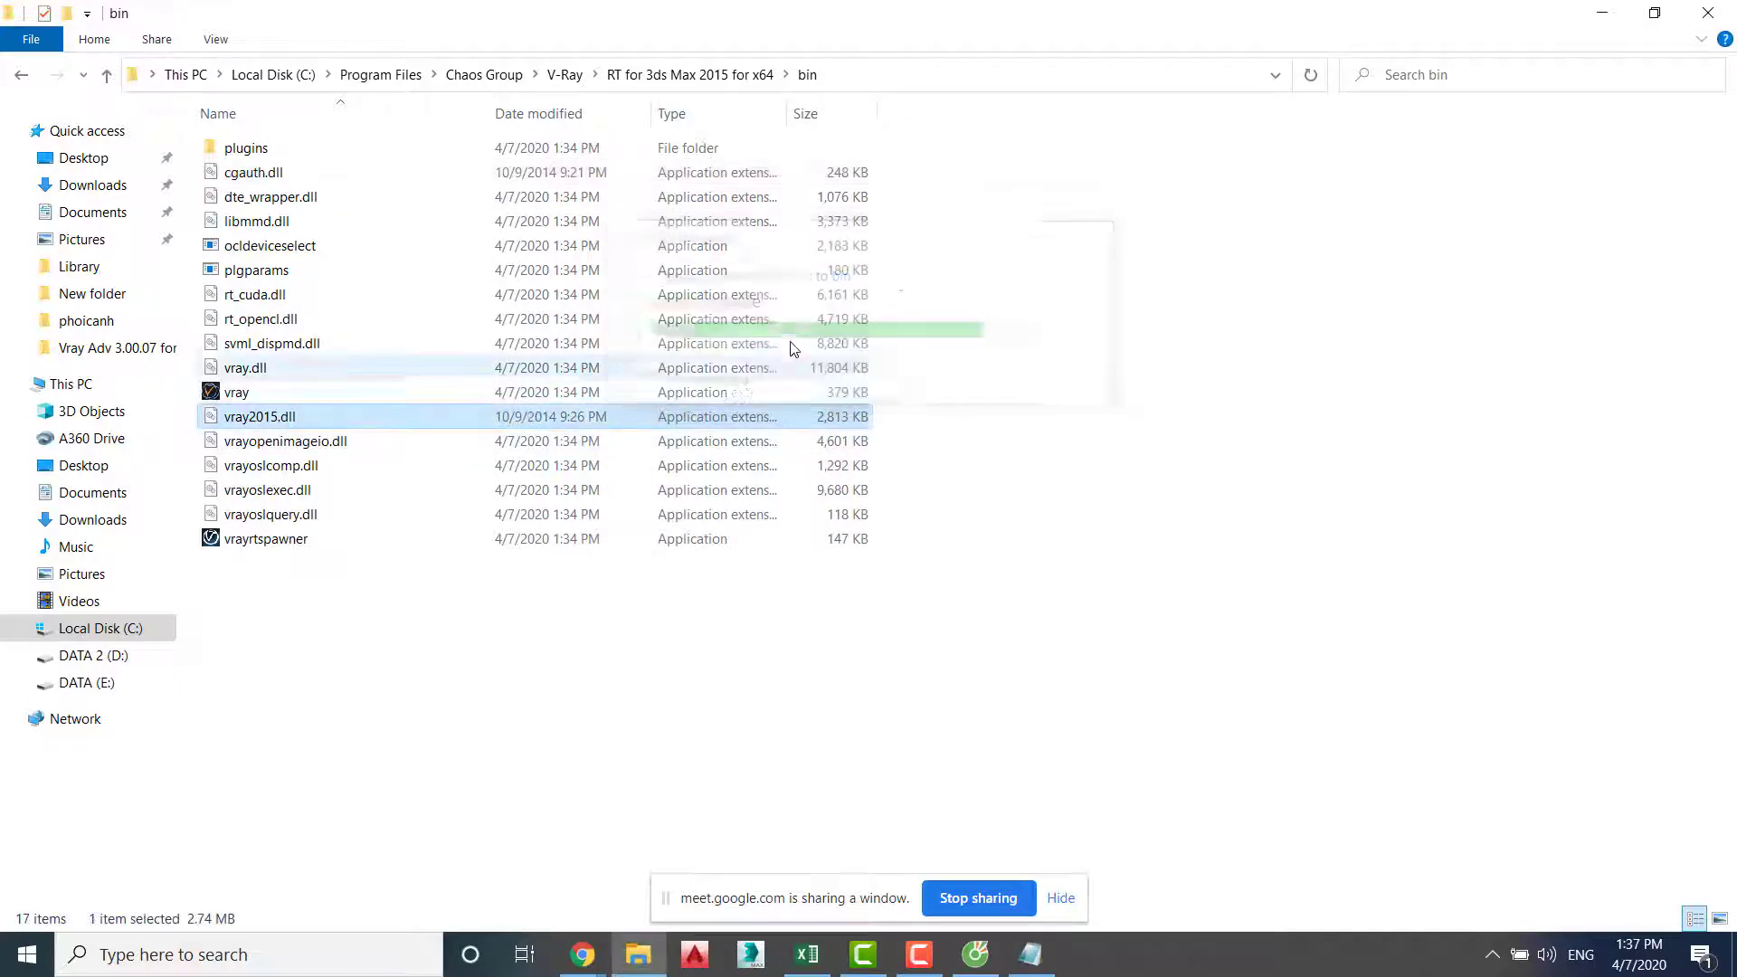
Close the bin folder window, the How To Install notes and the Chaos Group installer web page
left_click(1708, 13)
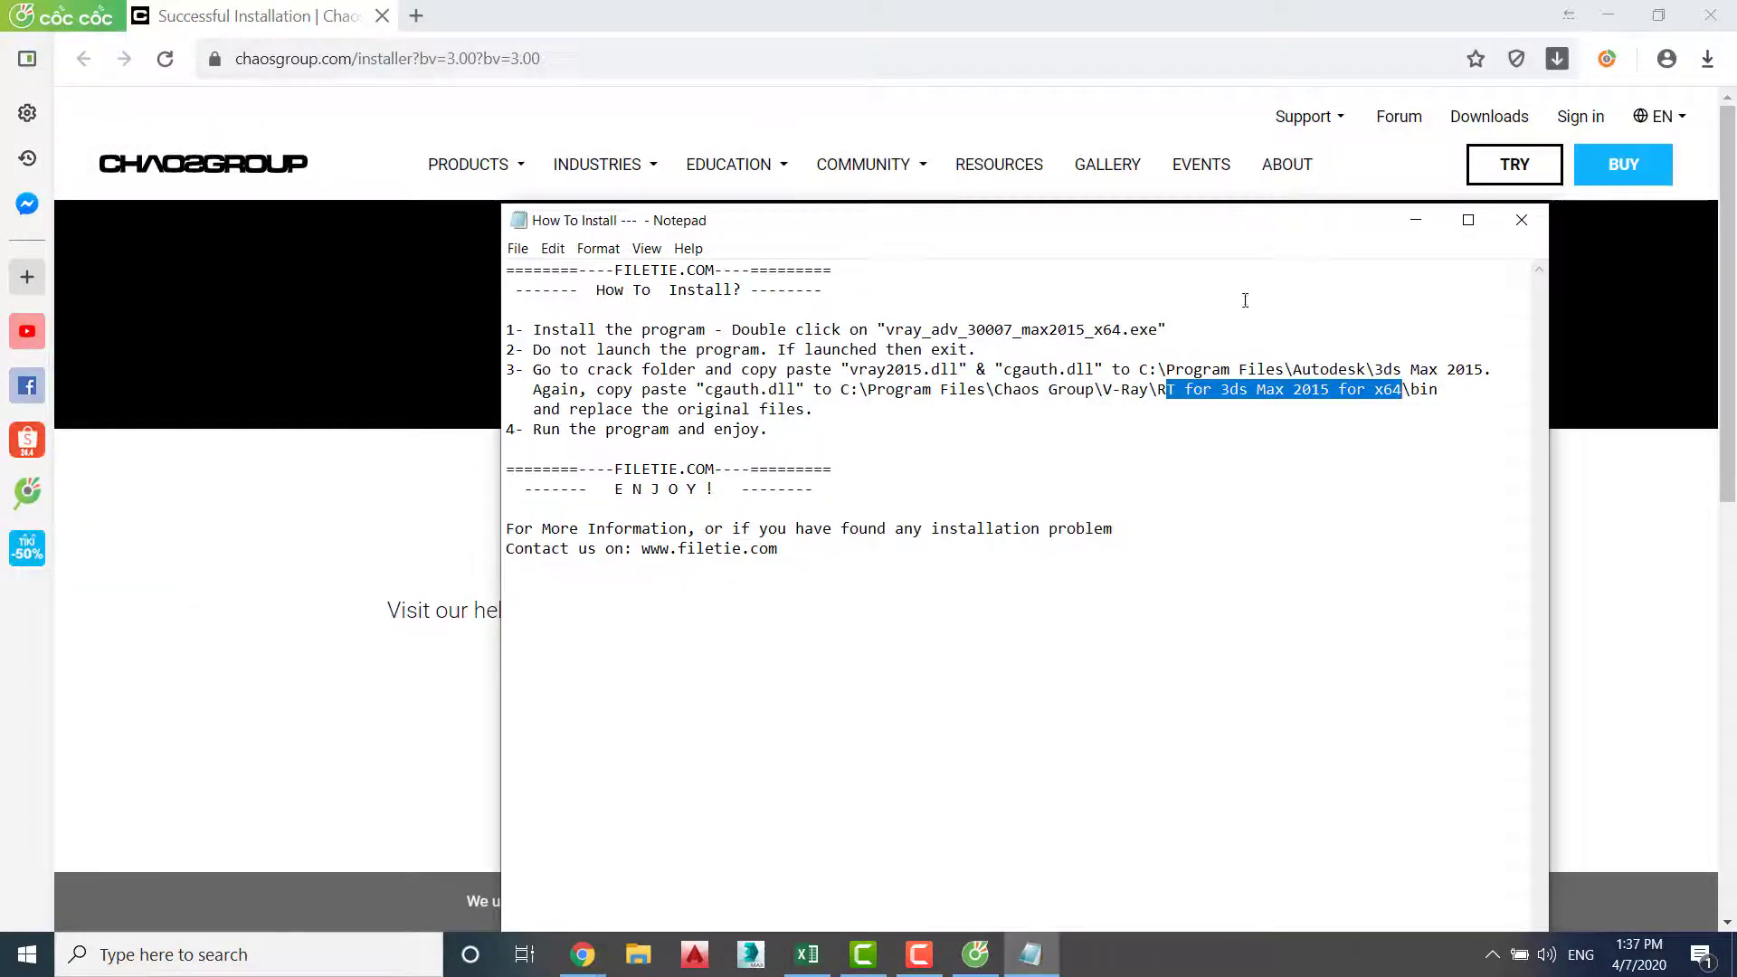
left_click(1522, 221)
left_click(1710, 15)
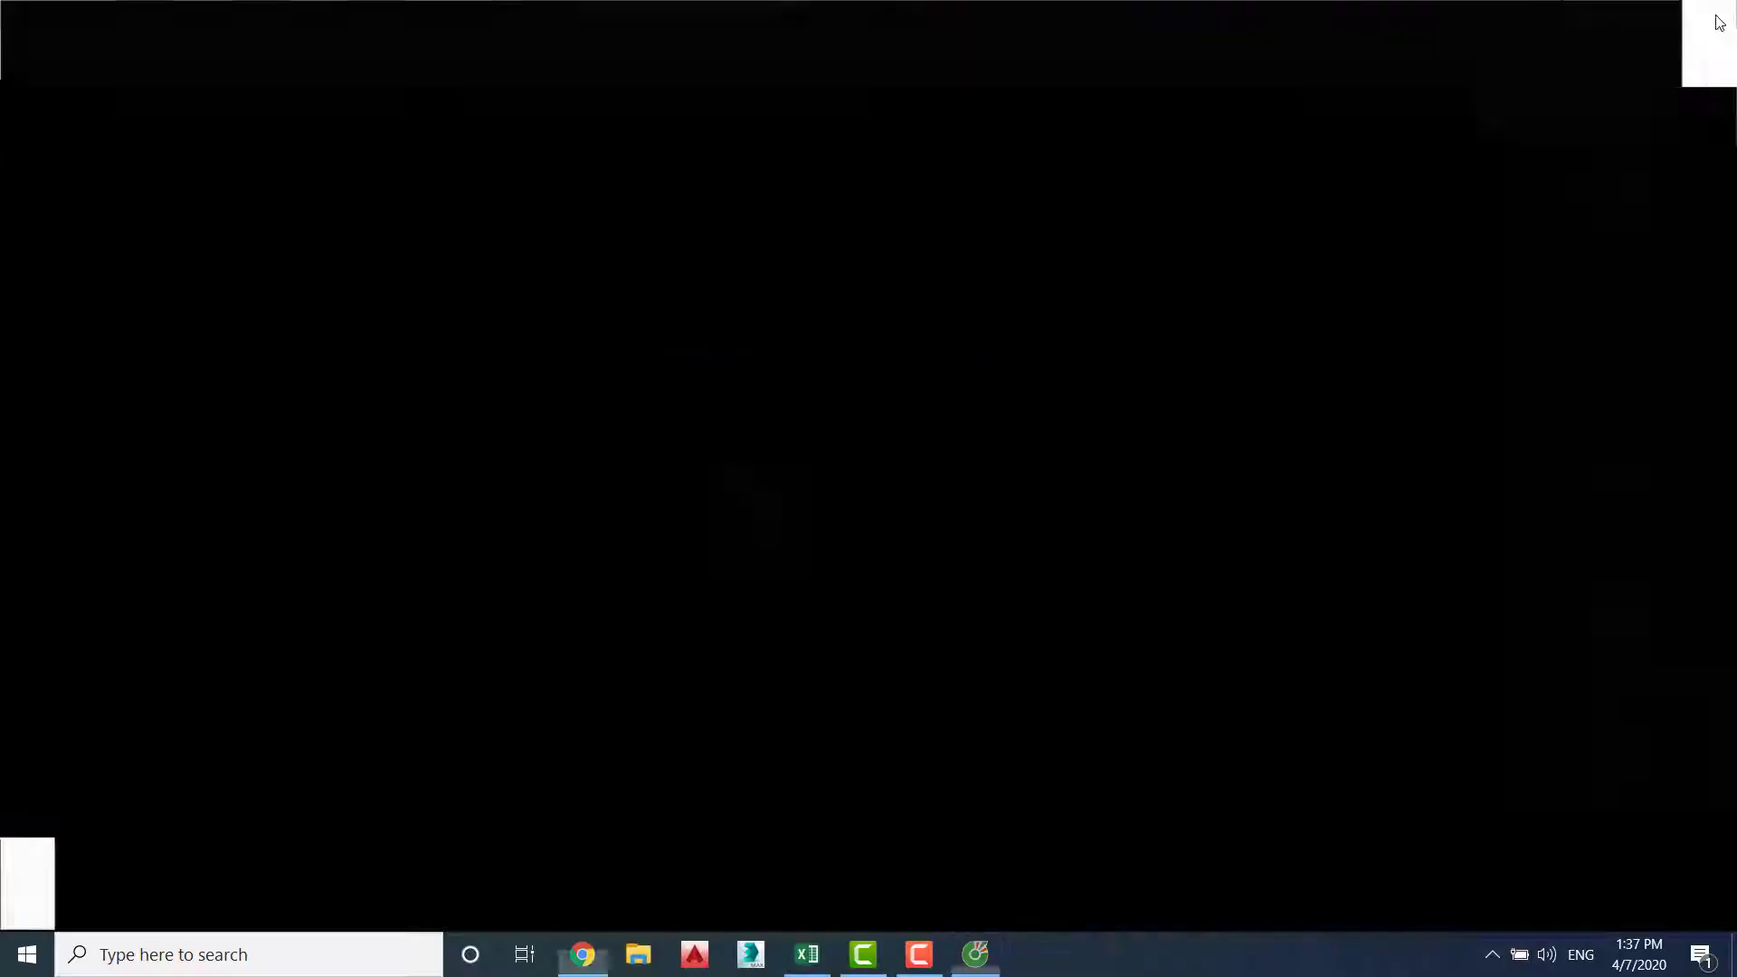
mouse_move(981, 504)
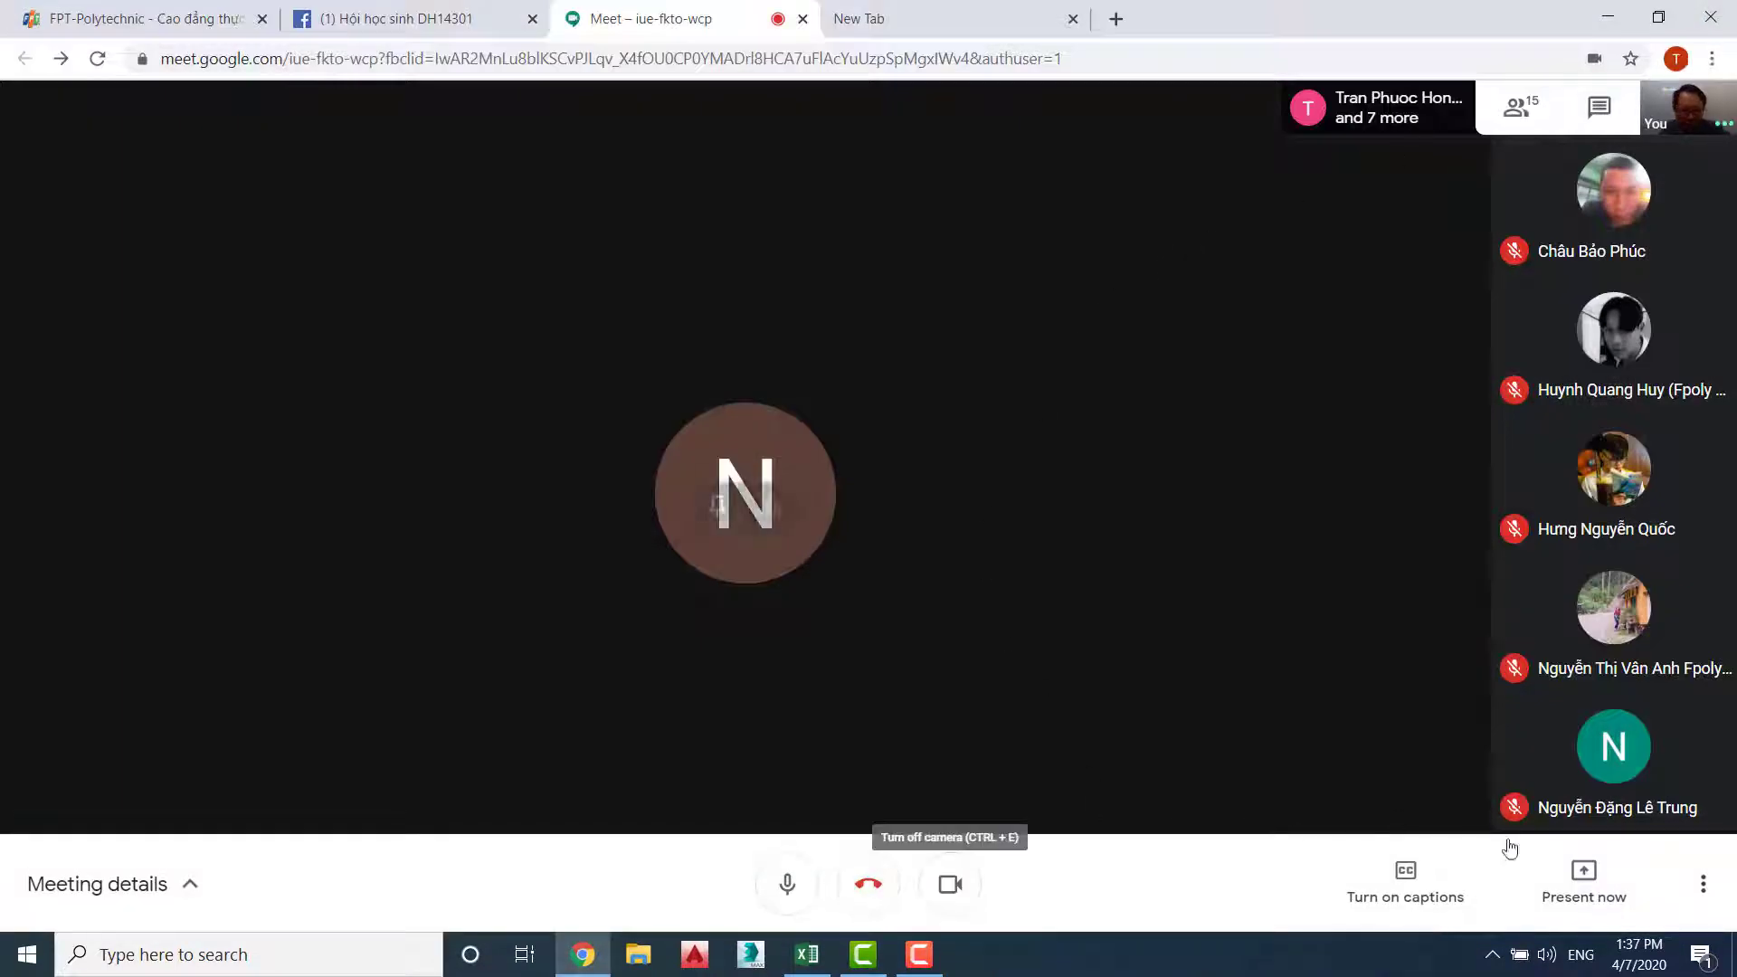
left_click(1587, 880)
left_click(1575, 777)
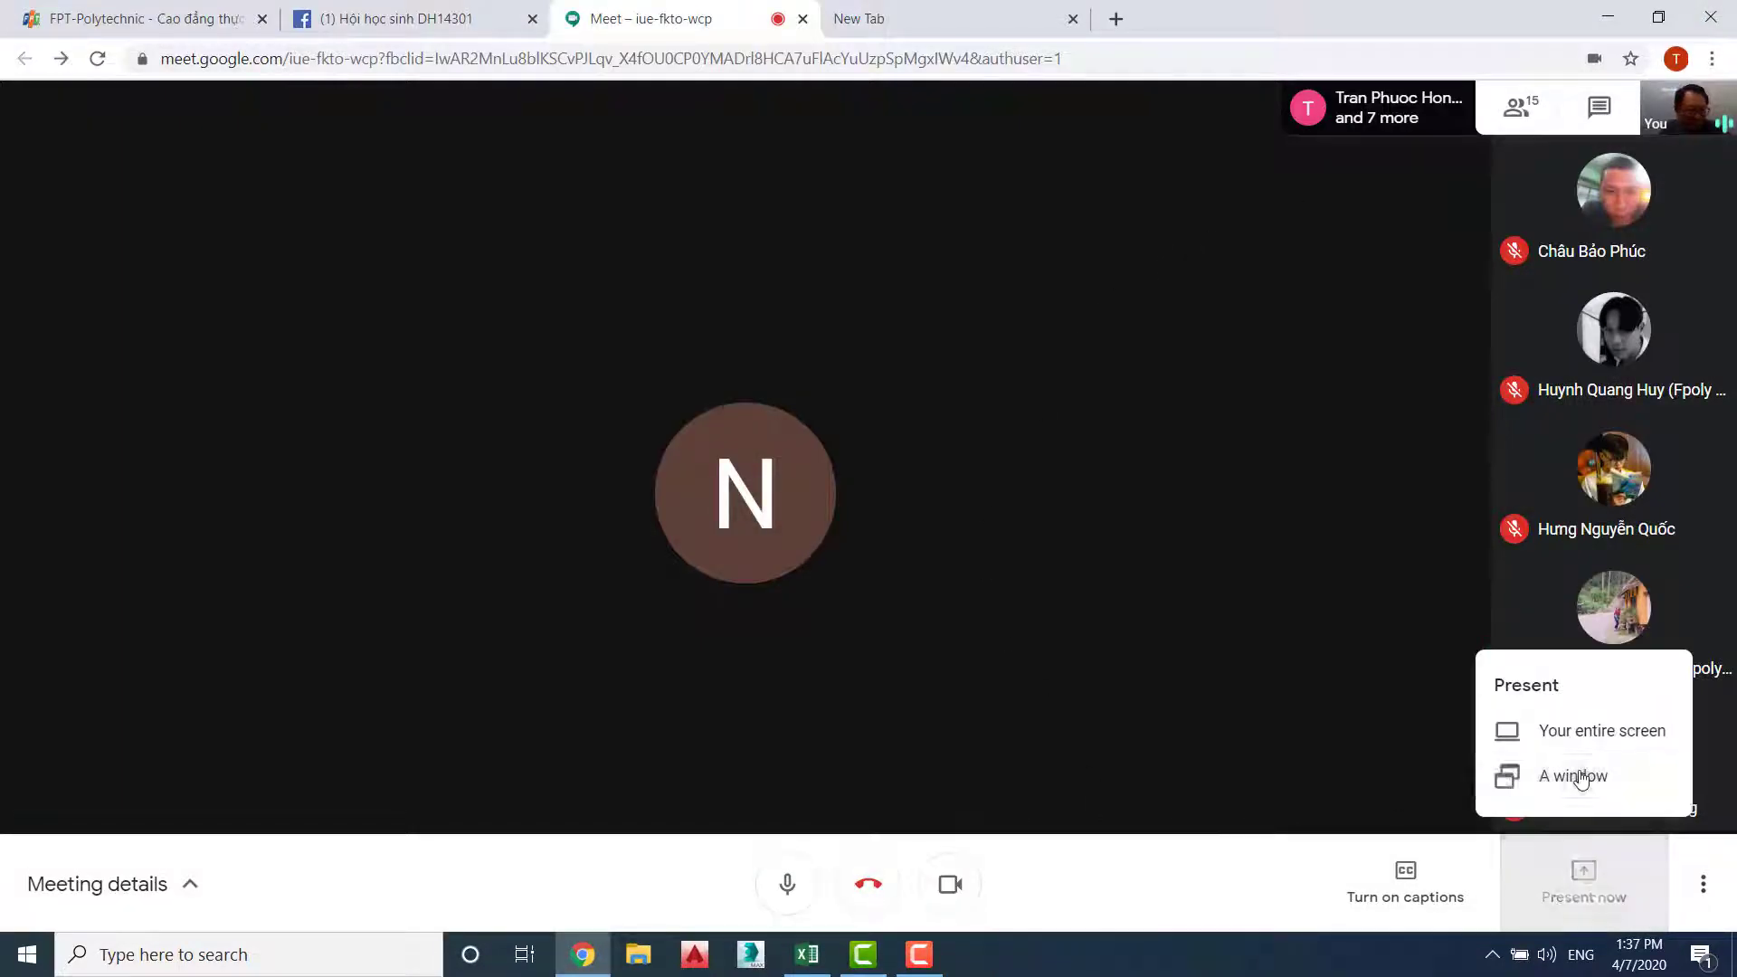
left_click(1126, 418)
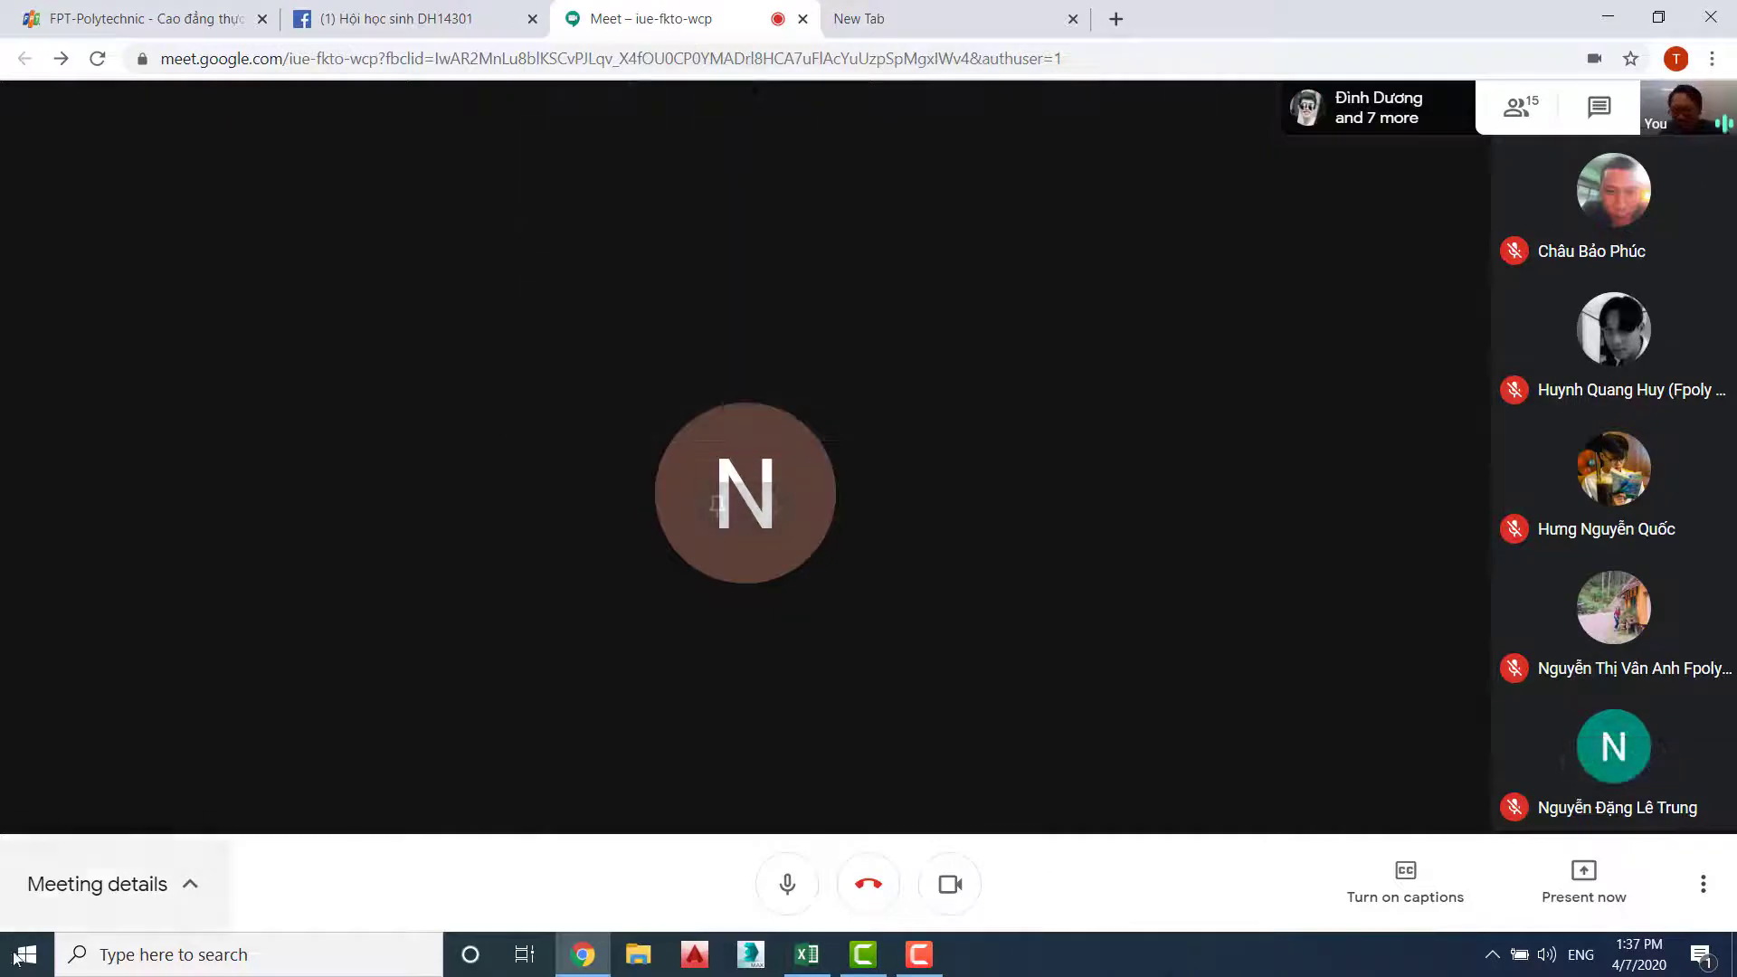
Launch 3ds Max 2015 and bring its window to the front once it has loaded
left_click(13, 966)
left_click(14, 967)
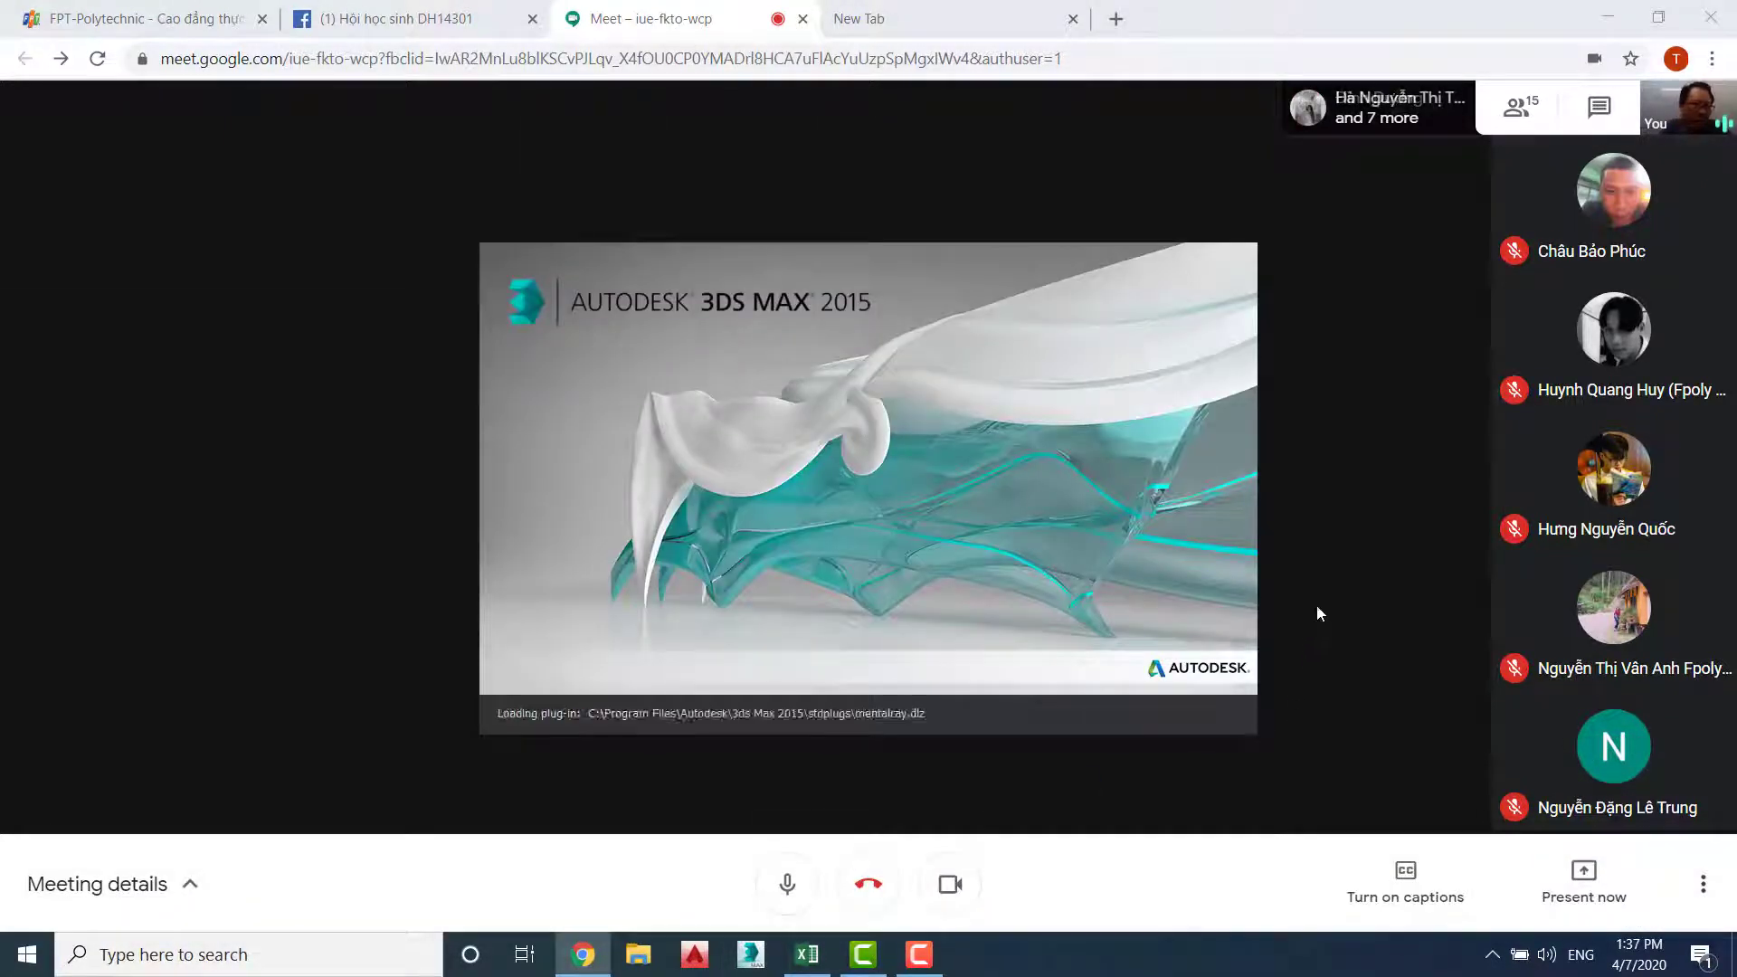
left_click(1579, 874)
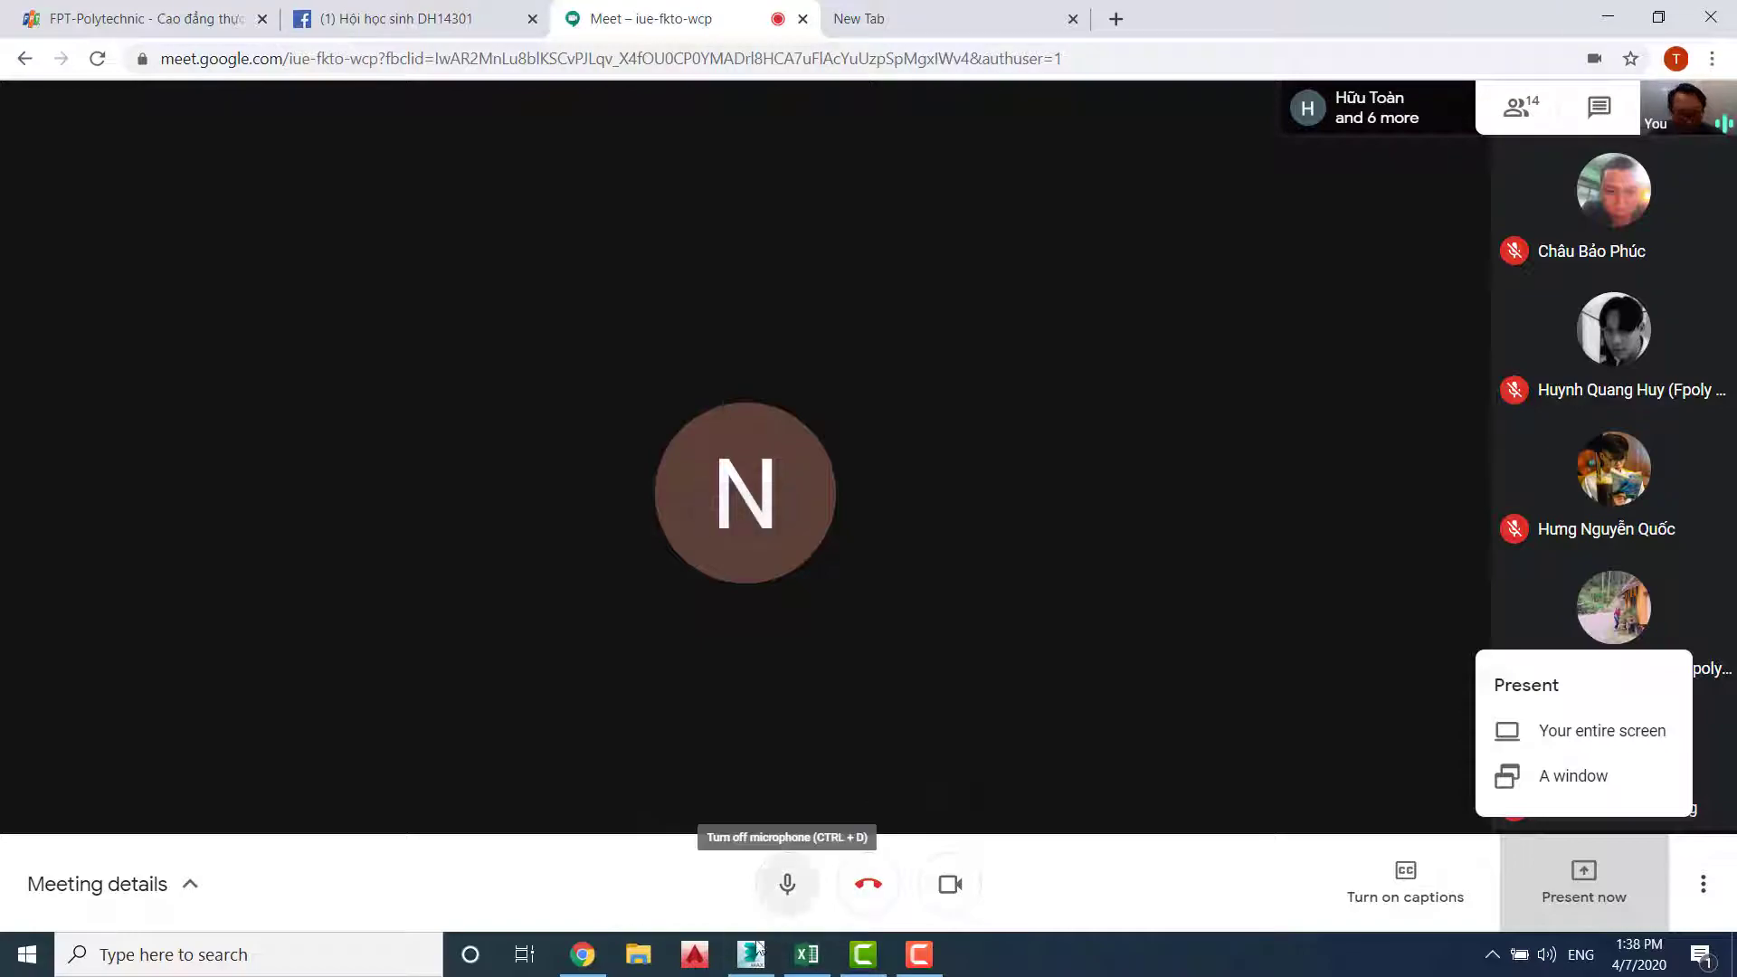
mouse_move(754, 952)
left_click(731, 894)
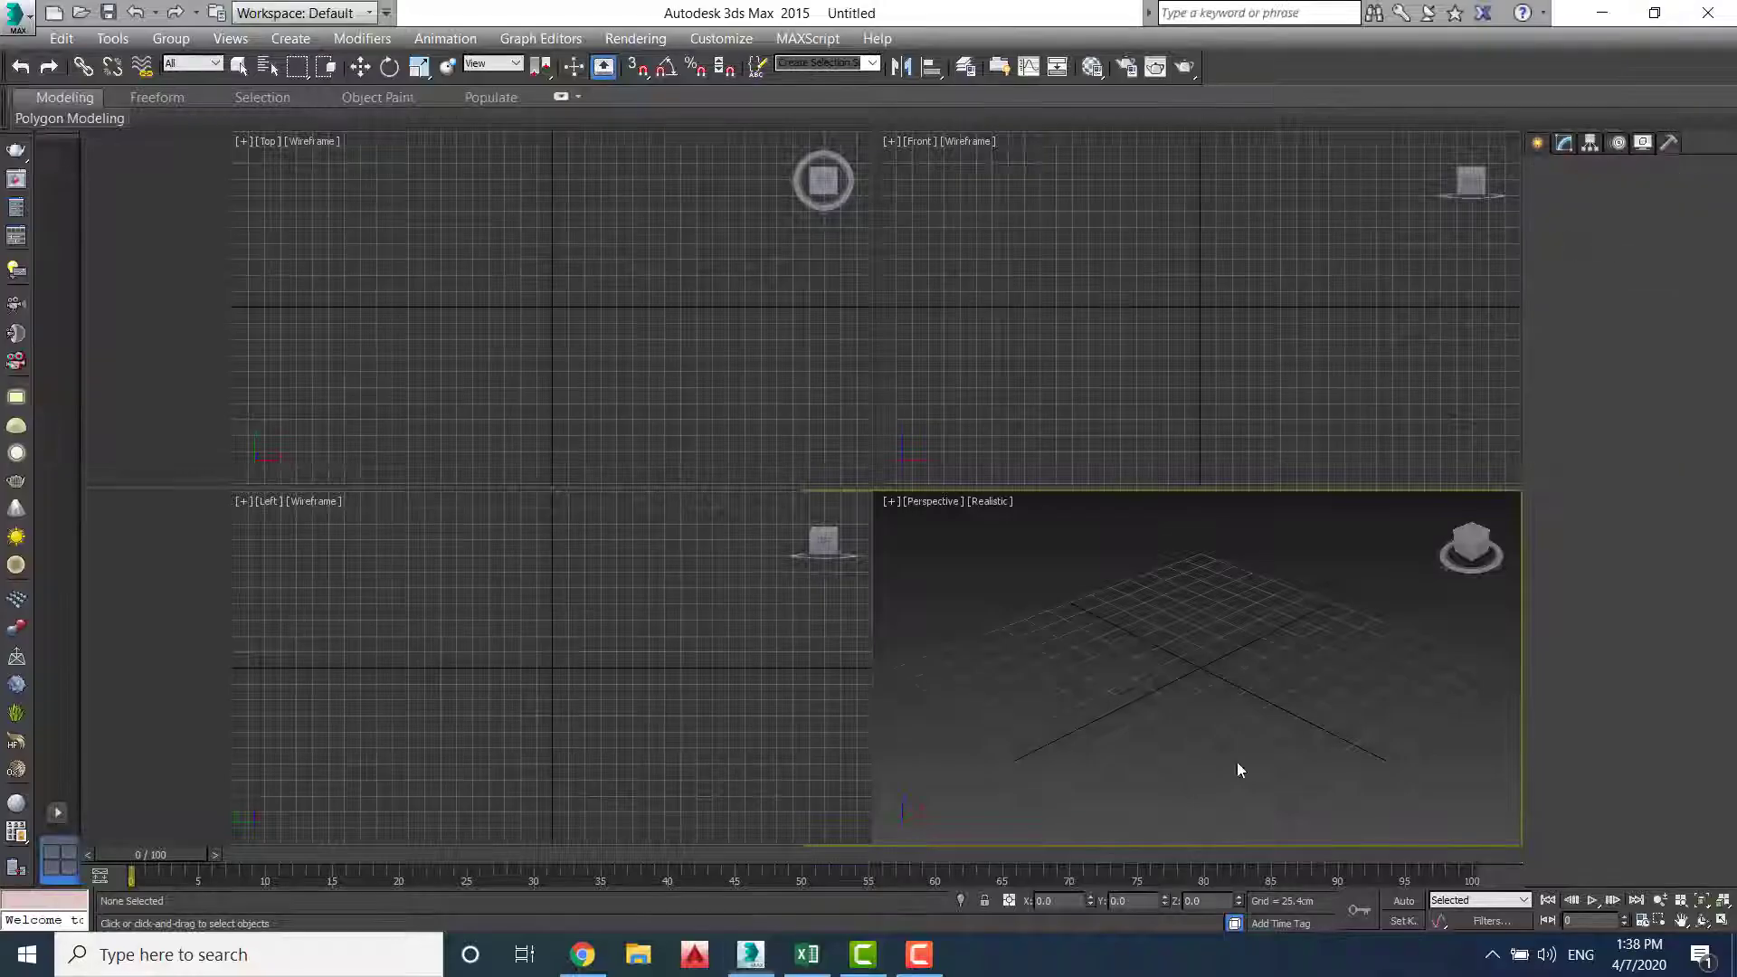
Switch to the Google Meet call in Chrome and start presenting an application window to the participants
left_click(581, 965)
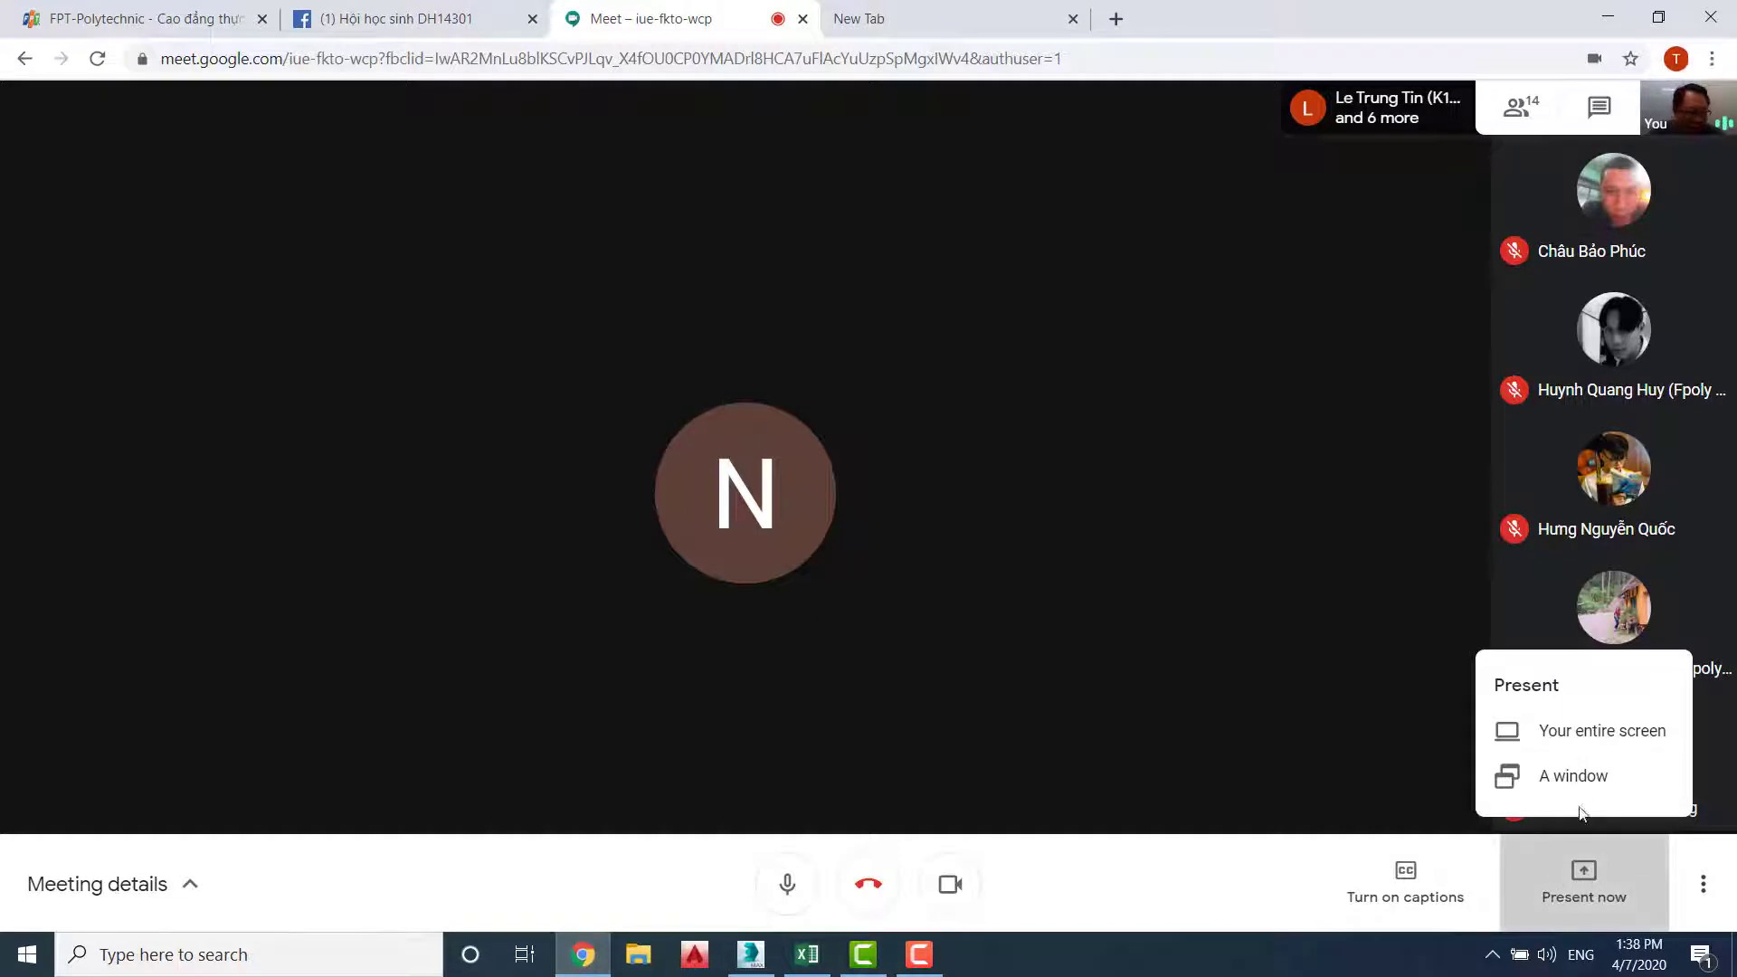
left_click(1579, 776)
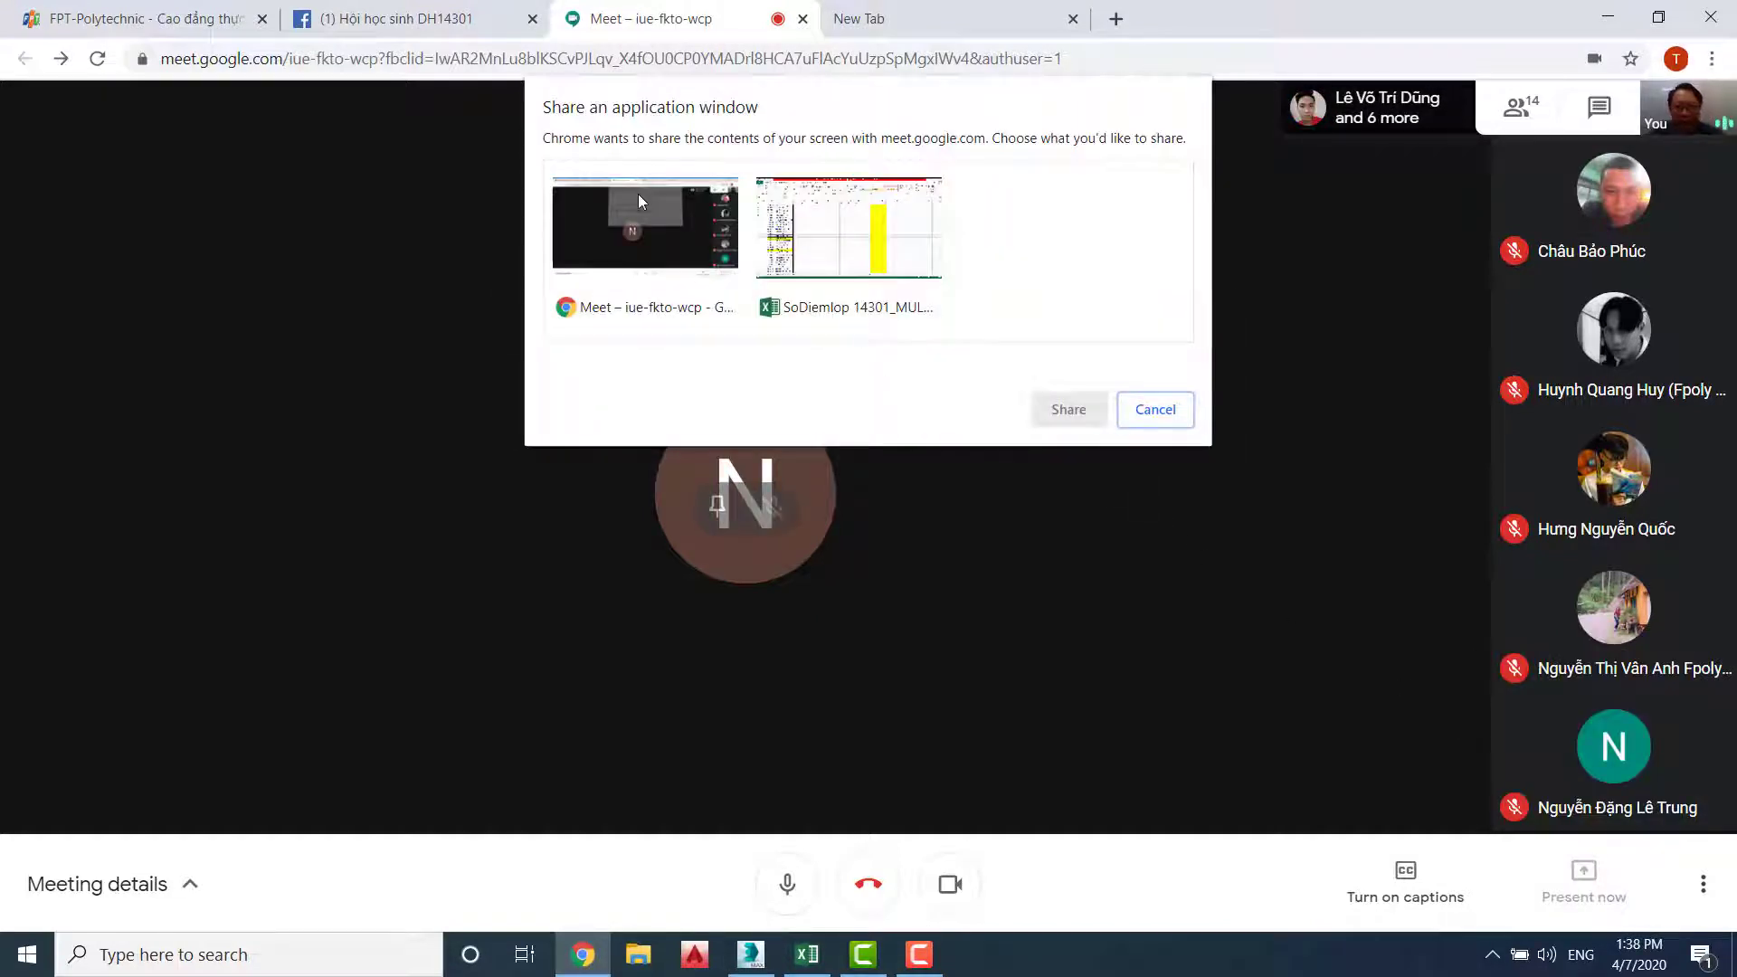
left_click(638, 194)
double_click(668, 226)
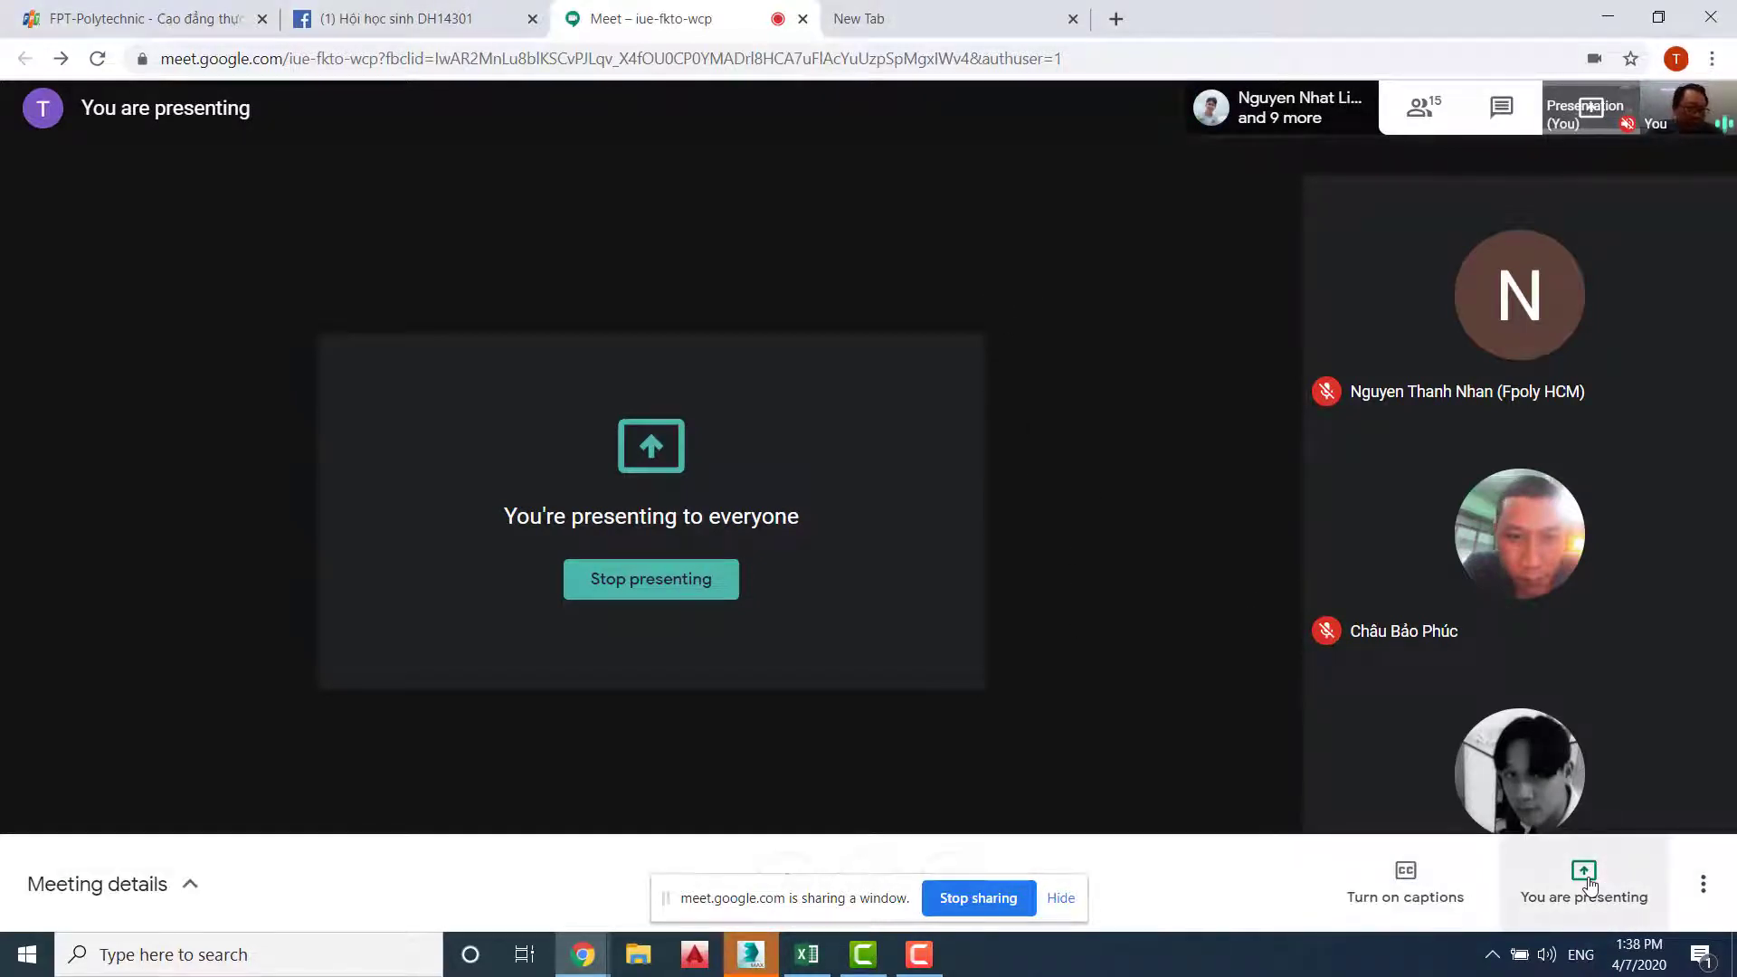
Switch to 3ds Max and dismiss its Welcome screen to reach the empty untitled scene
left_click(733, 954)
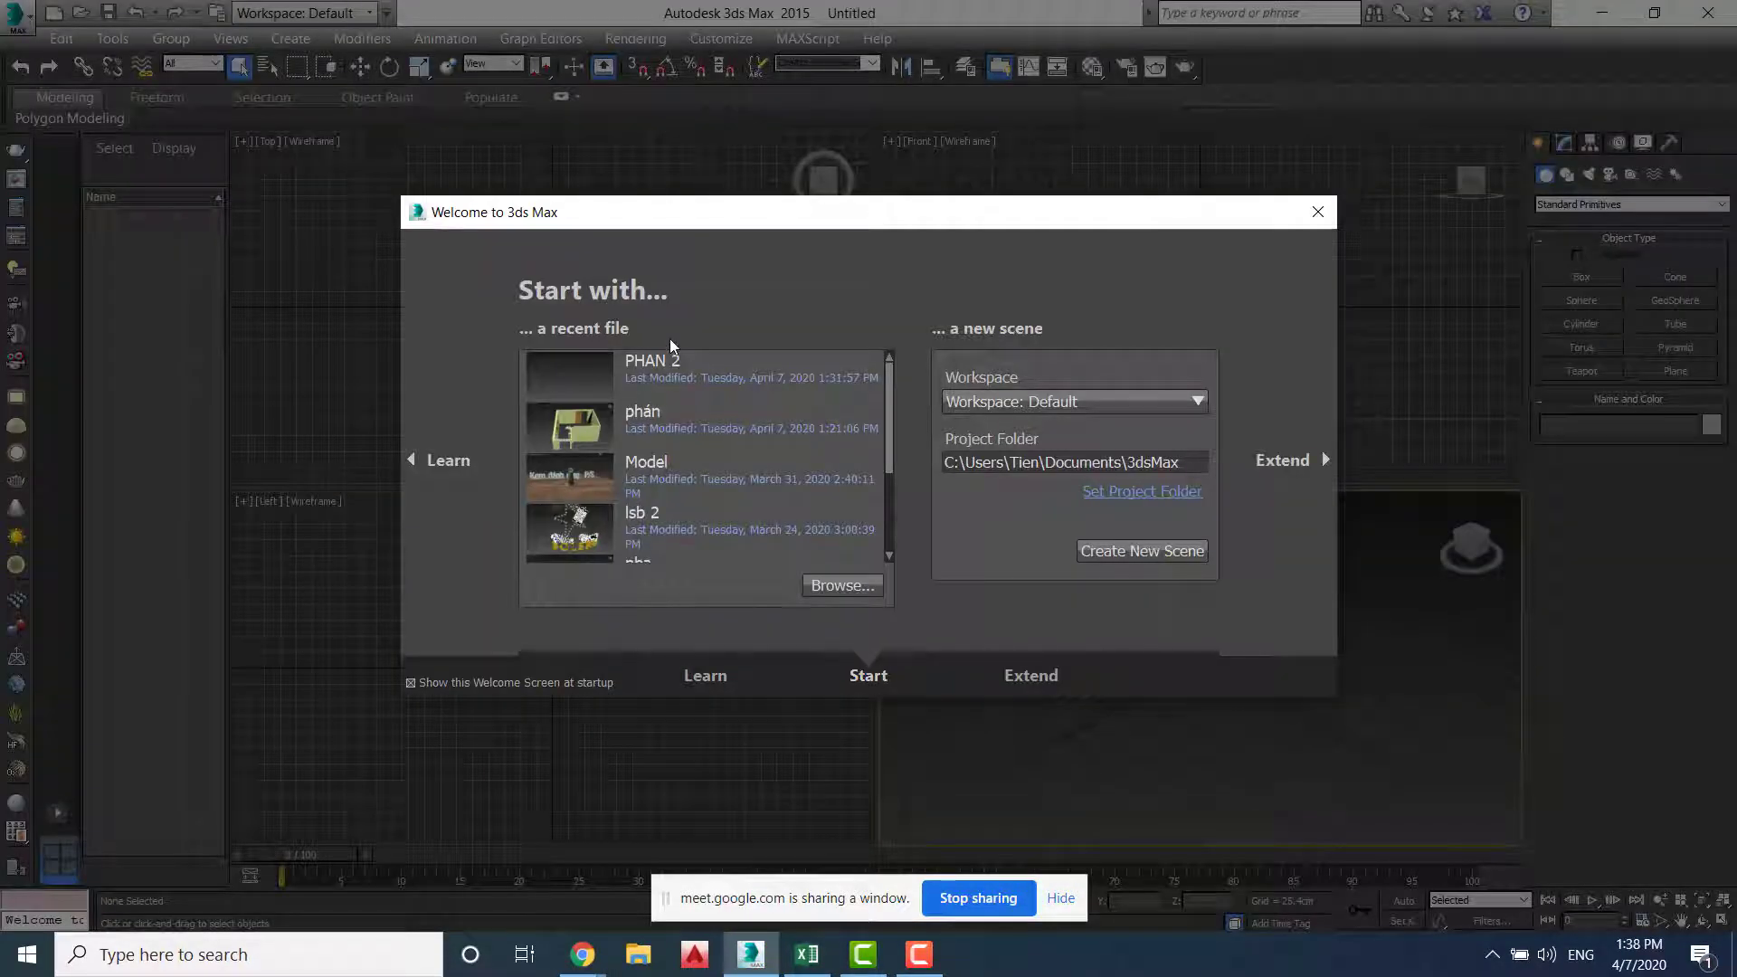
left_click(1317, 212)
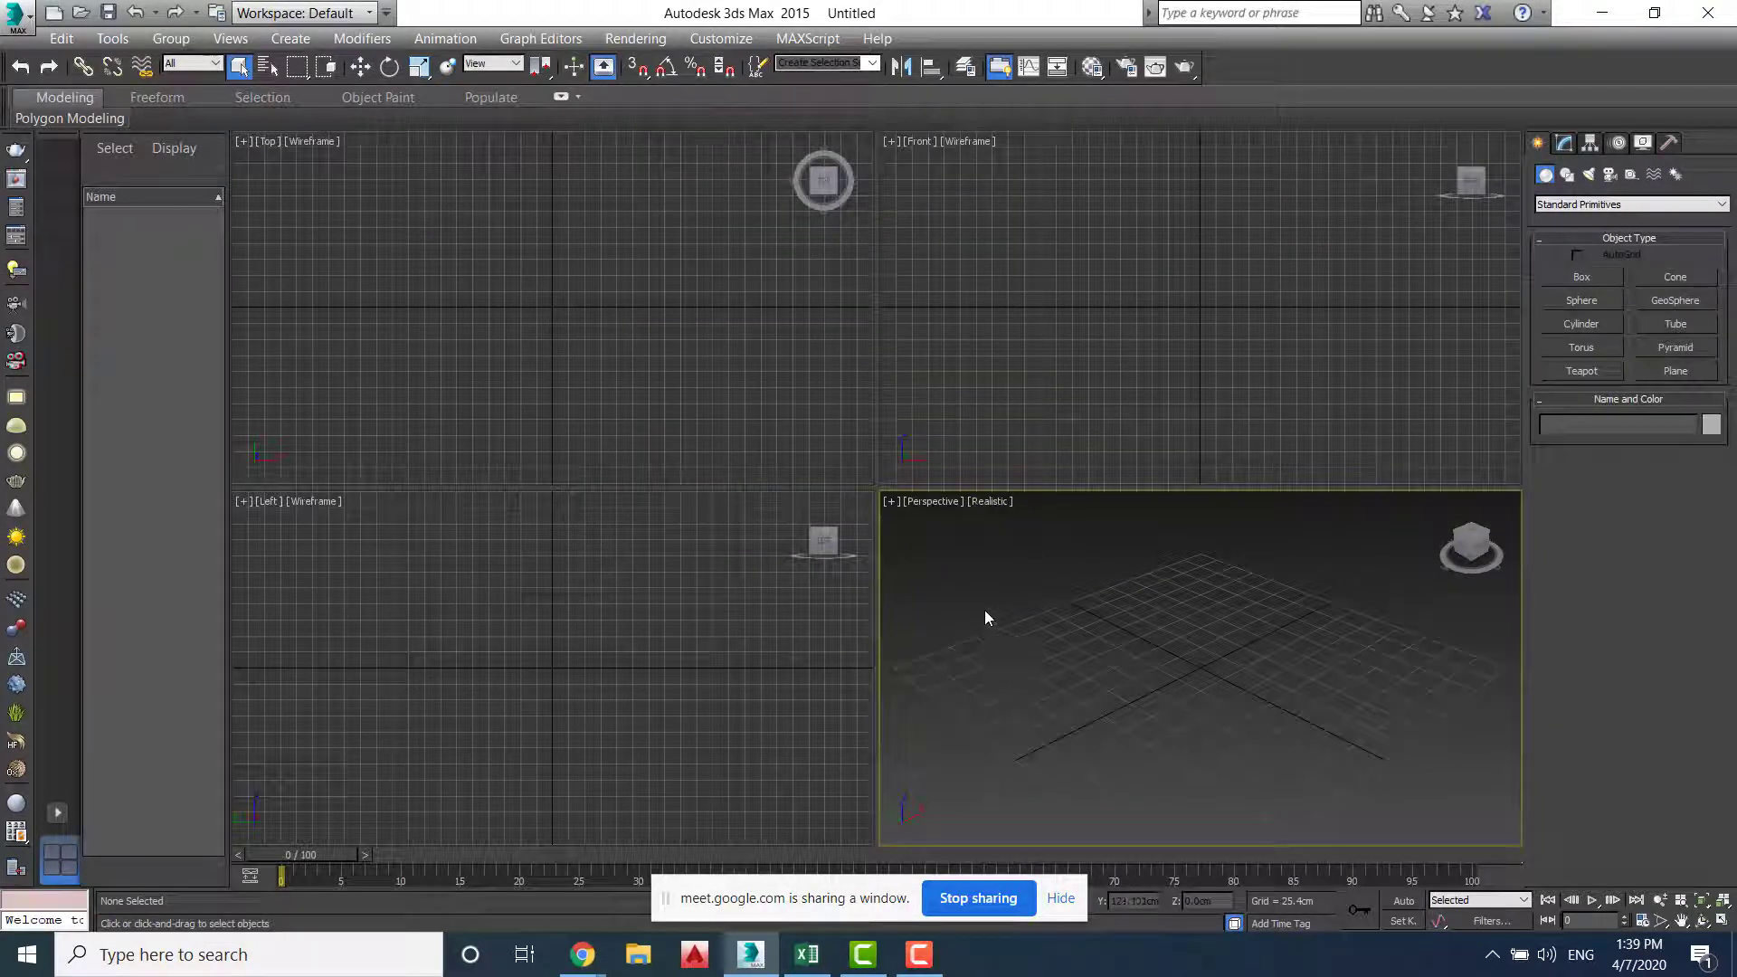
left_click(763, 583)
left_click(818, 380)
left_click(1066, 413)
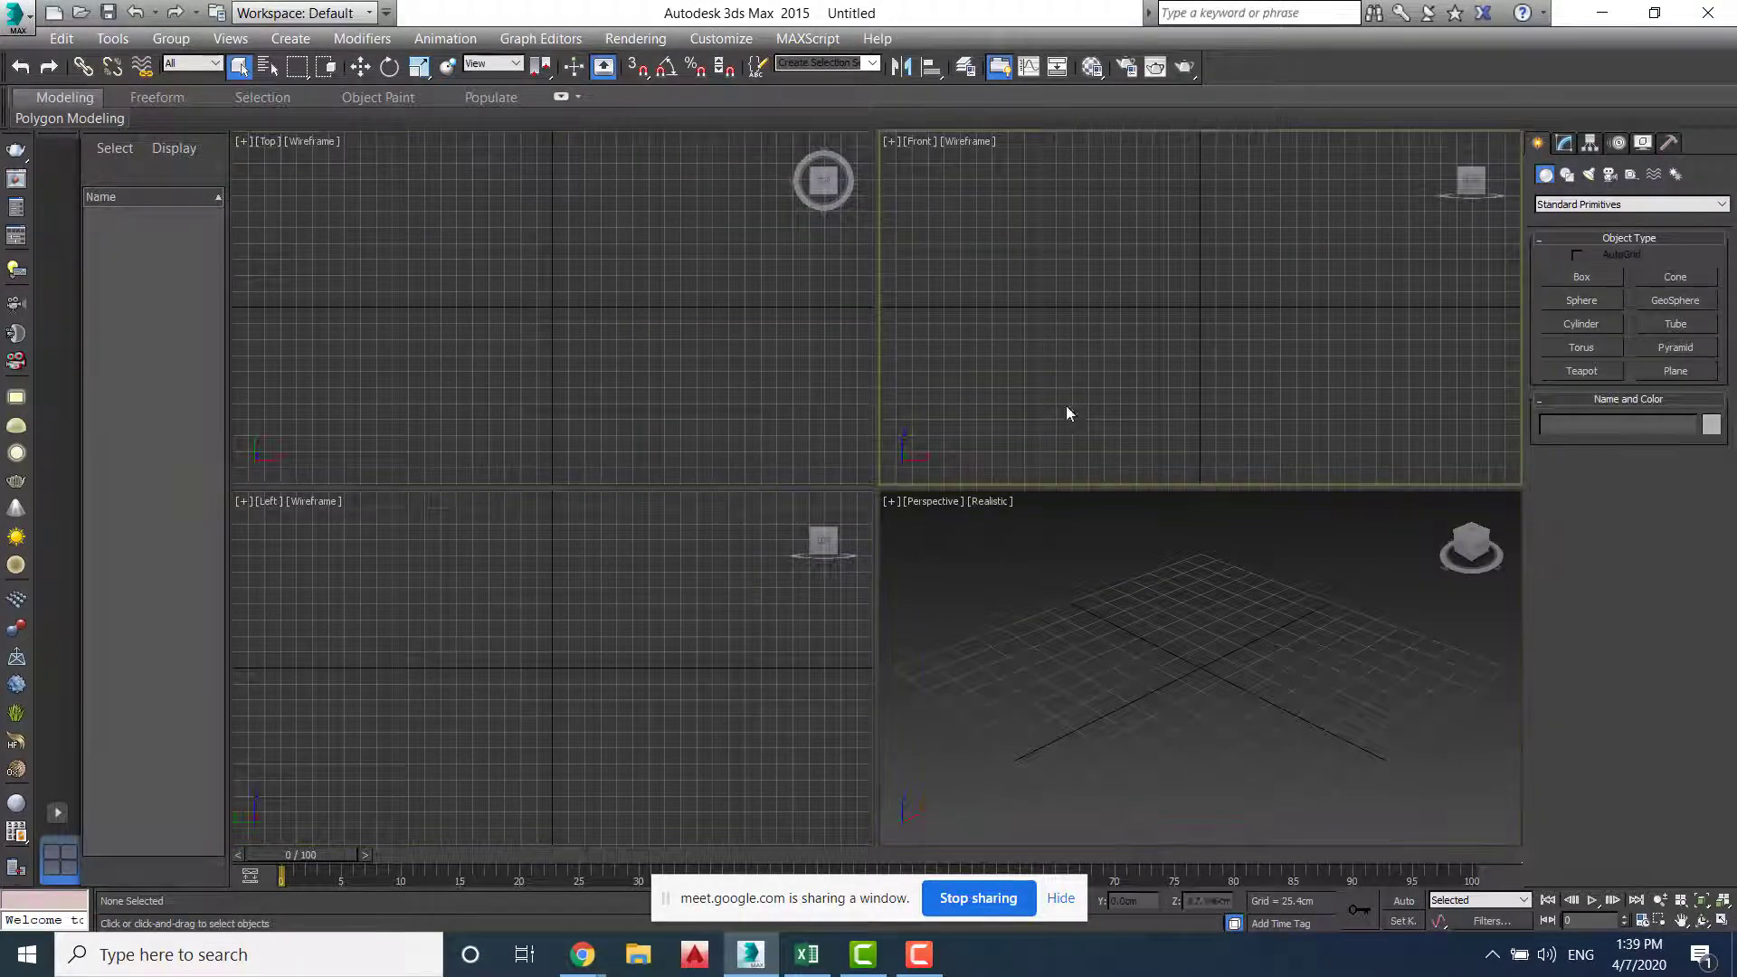
Check the Perspective viewport's quad menu for the V-Ray commands and close it without choosing any
left_click(1107, 594)
right_click(1032, 551)
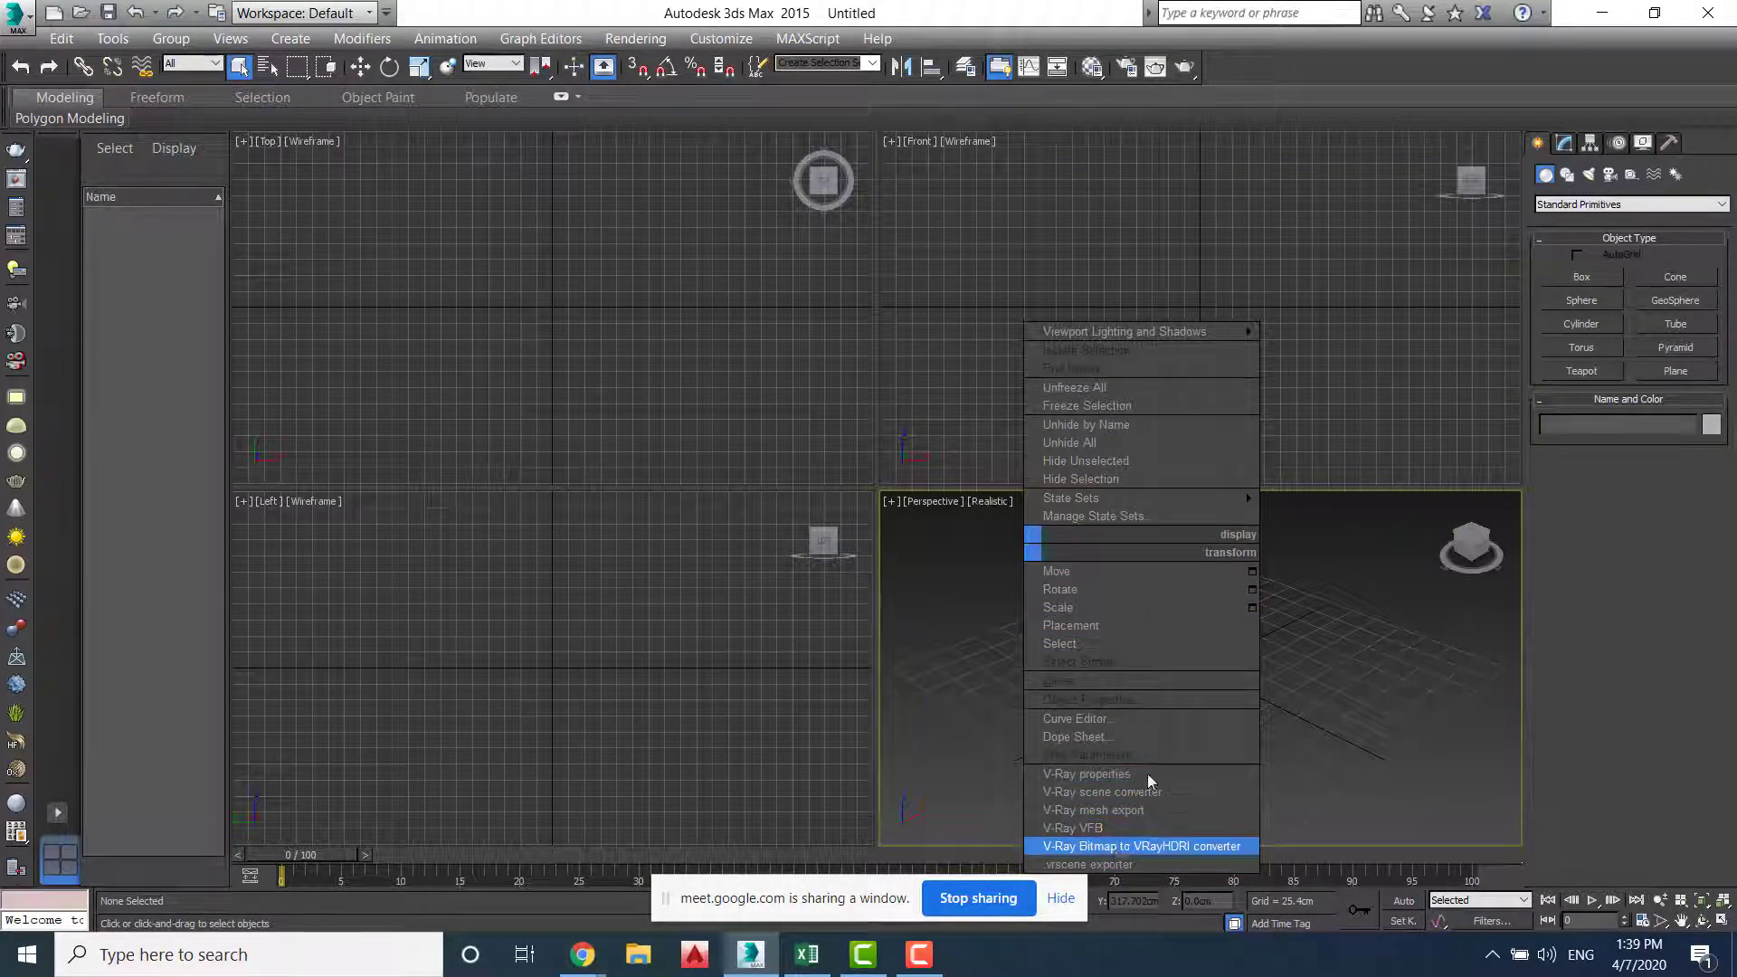
left_click(1390, 416)
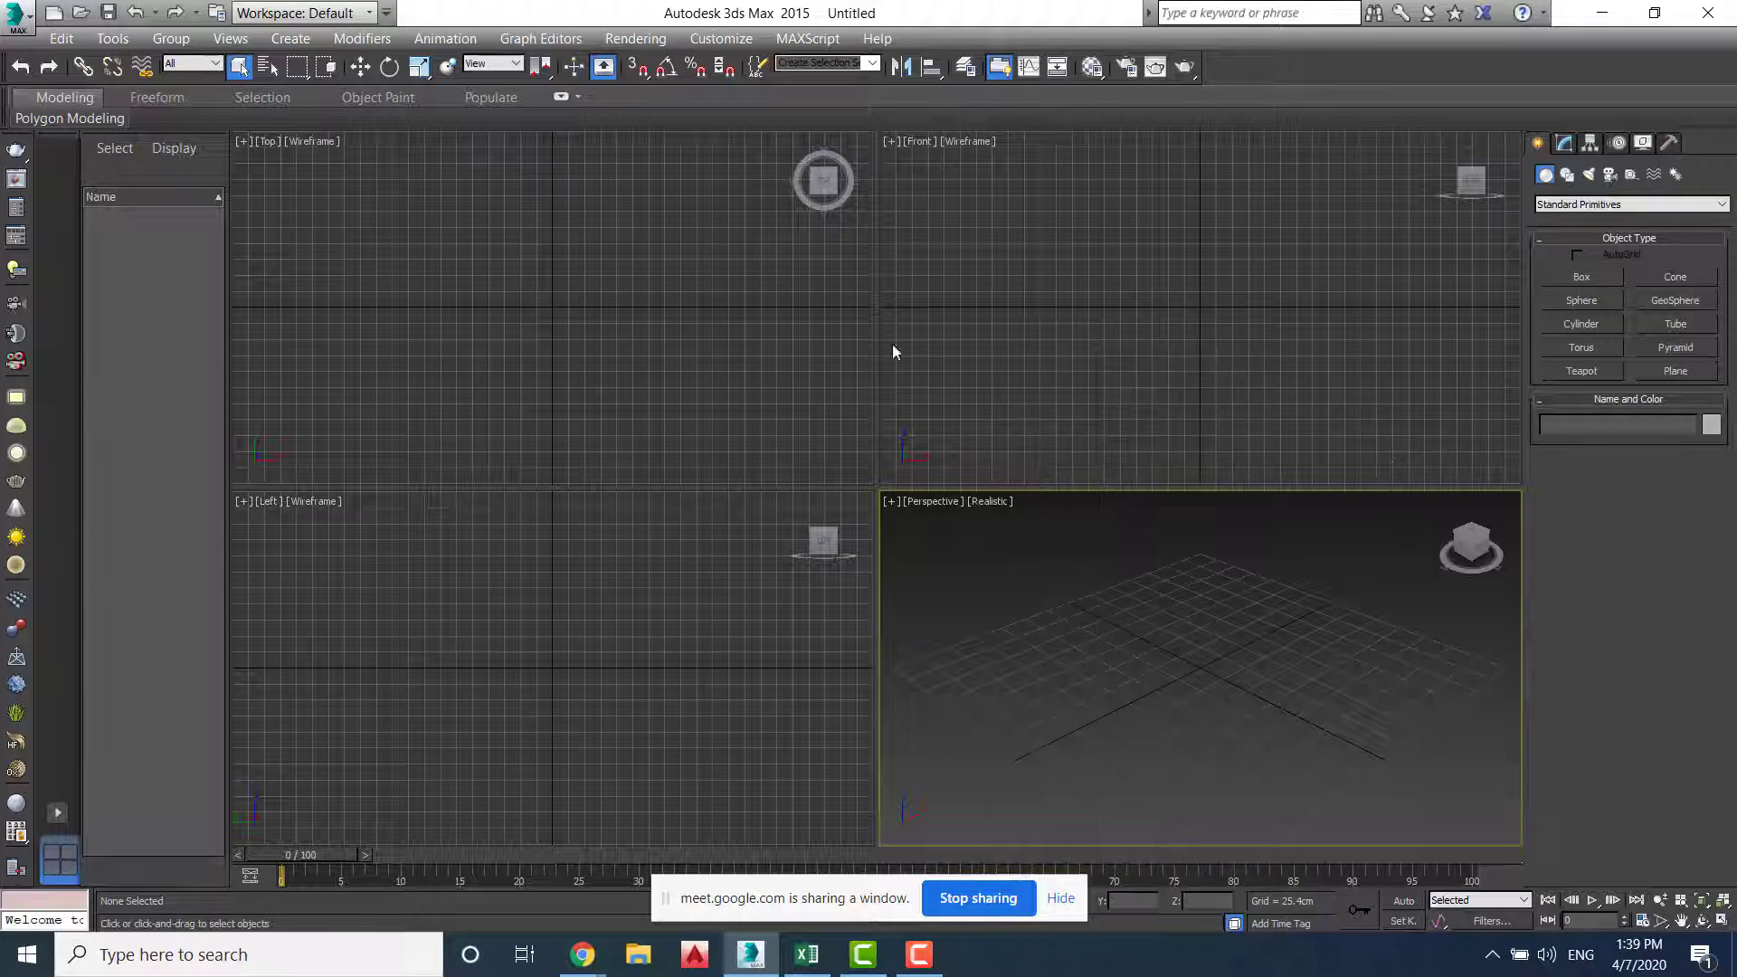
left_click(1202, 302)
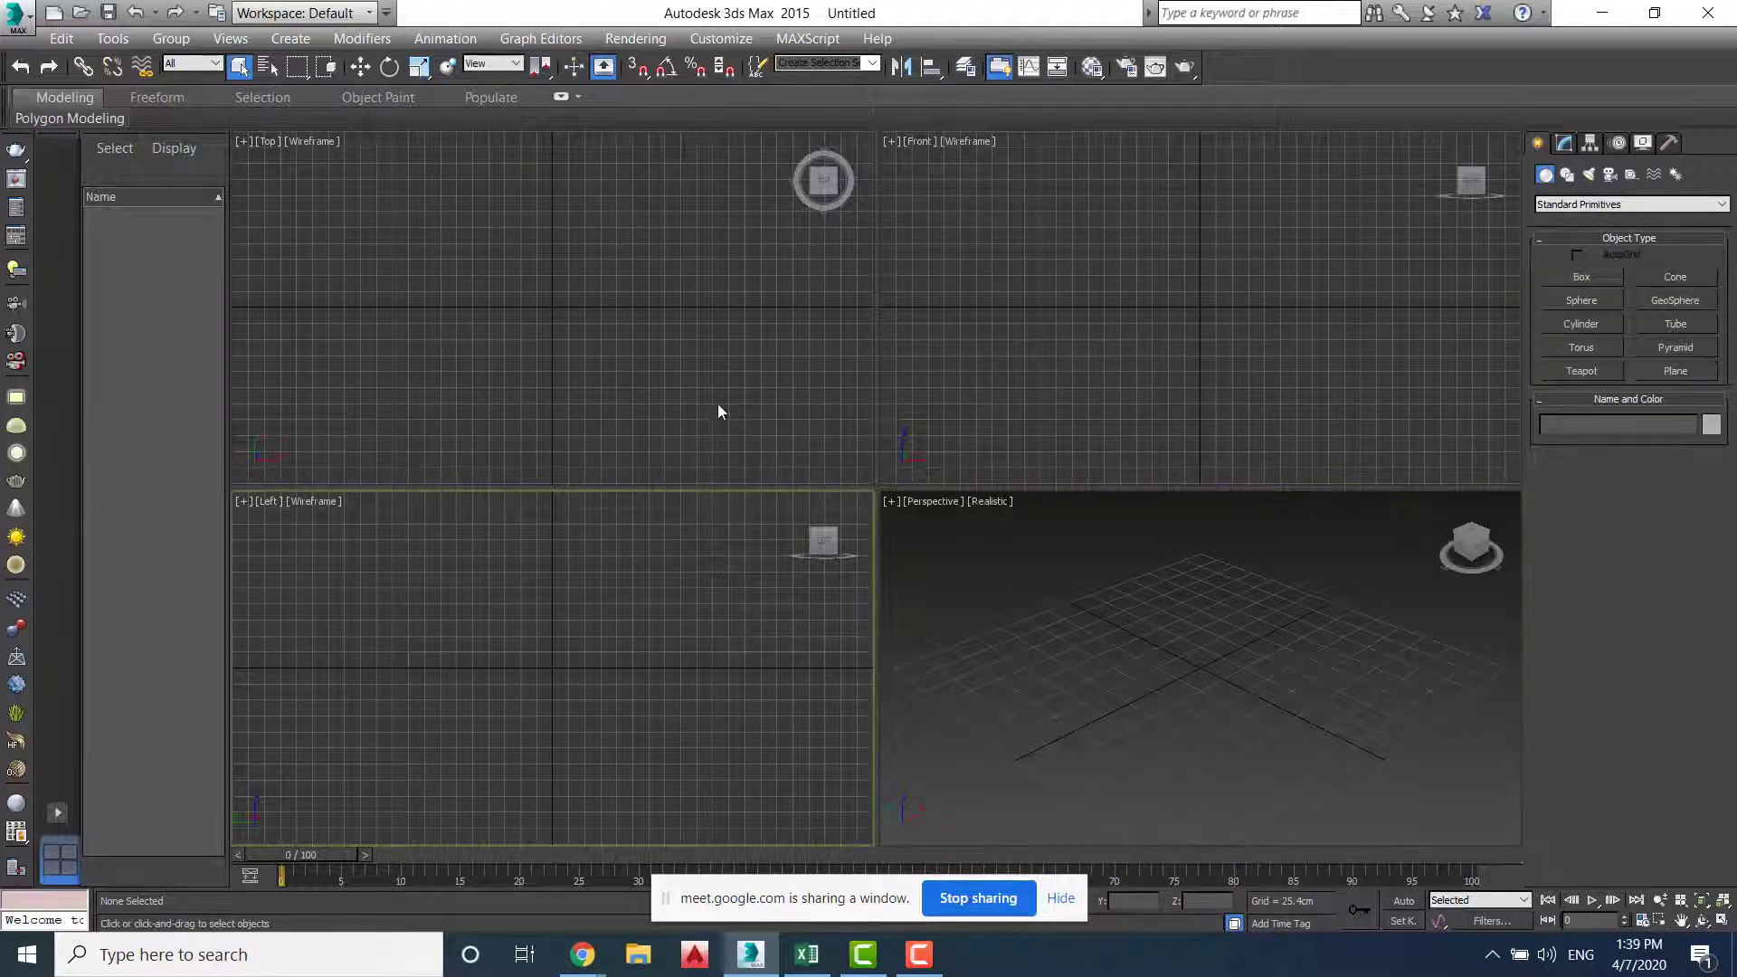
left_click(1119, 645)
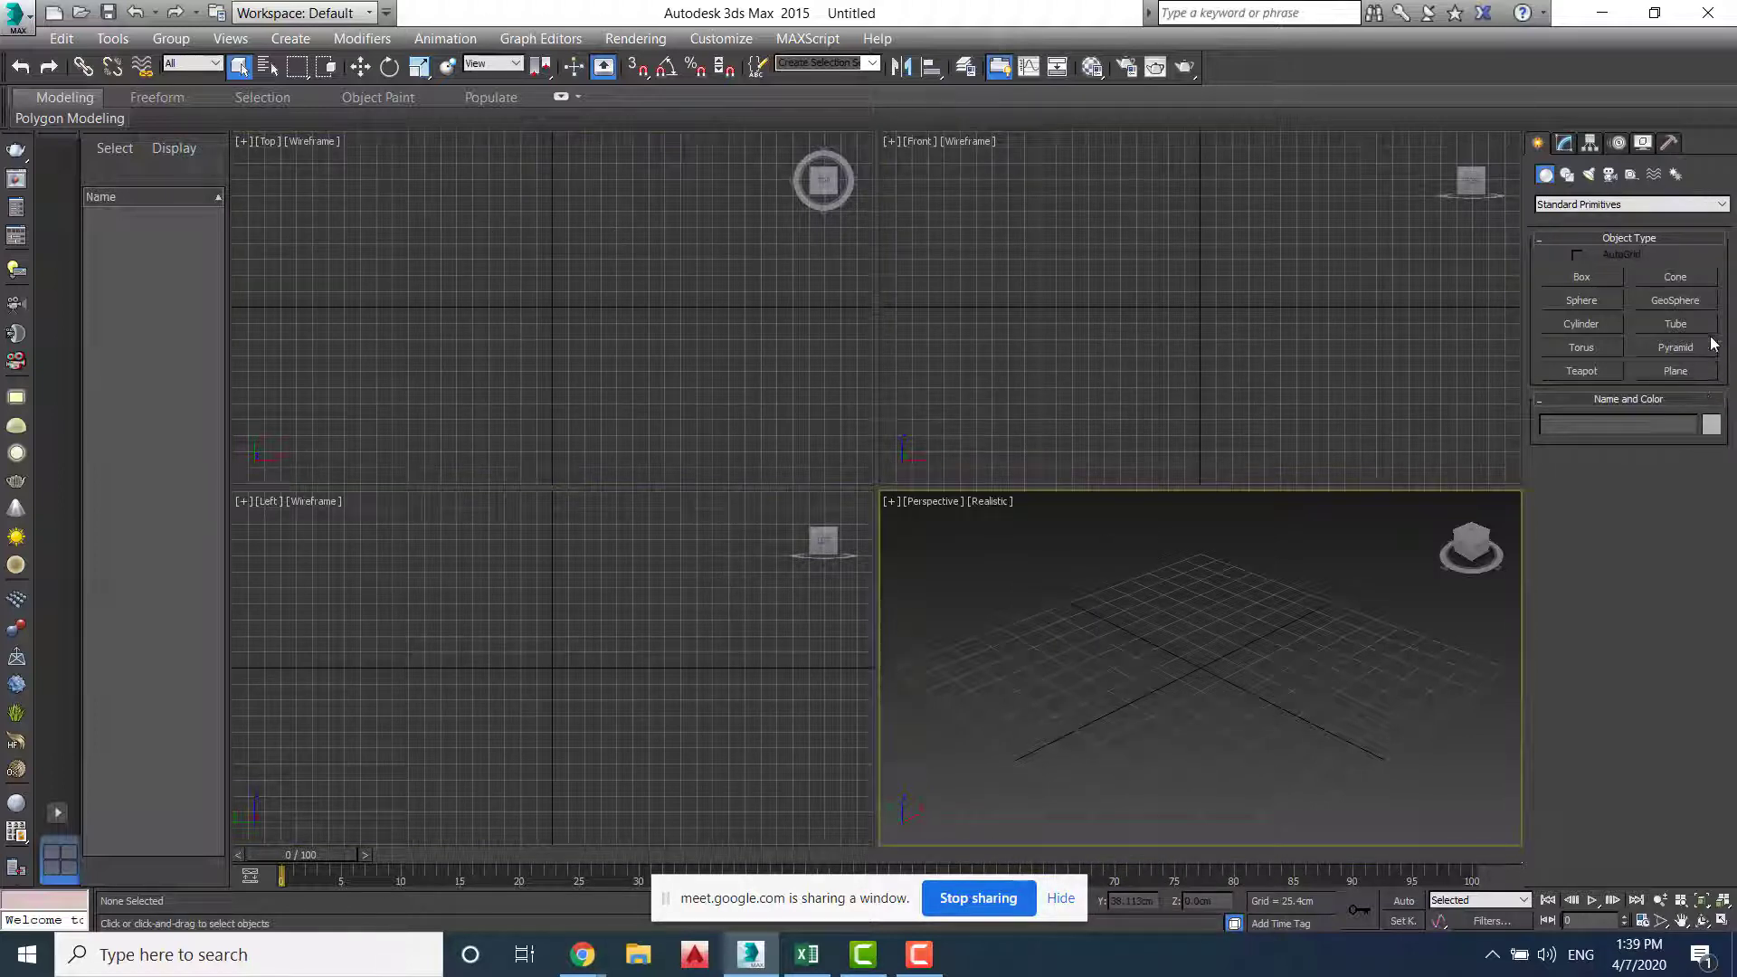
Open the recent scene PHAN 2.max
left_click(16, 36)
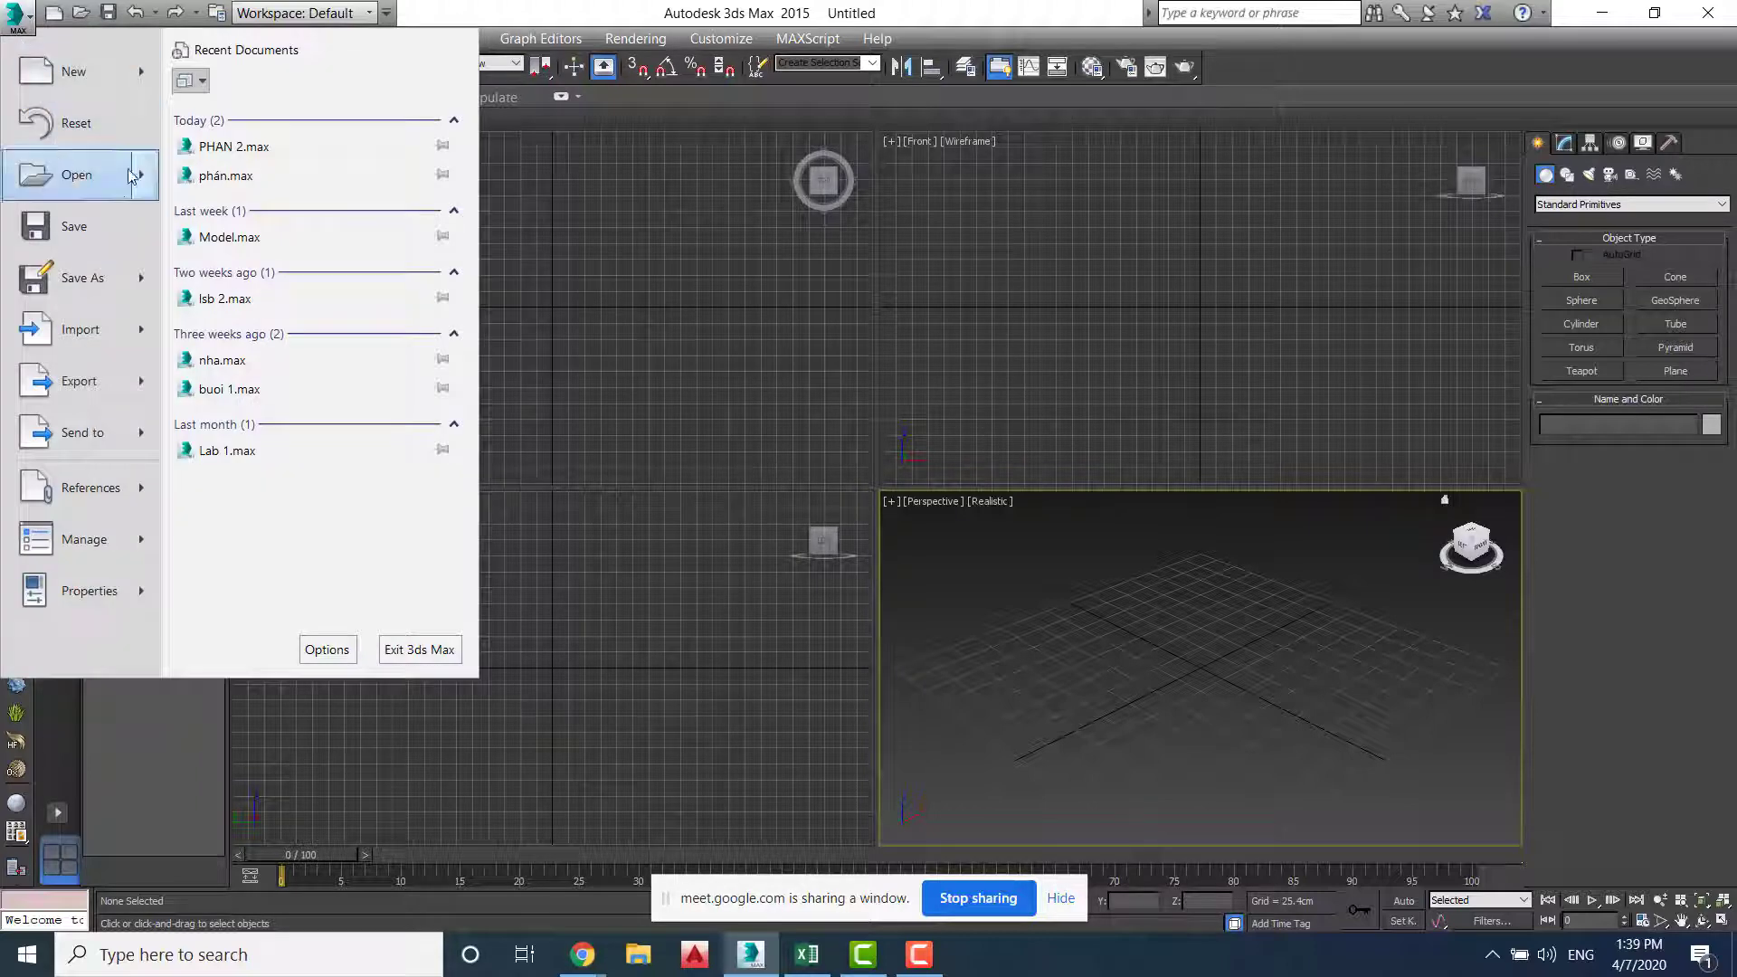
left_click(214, 150)
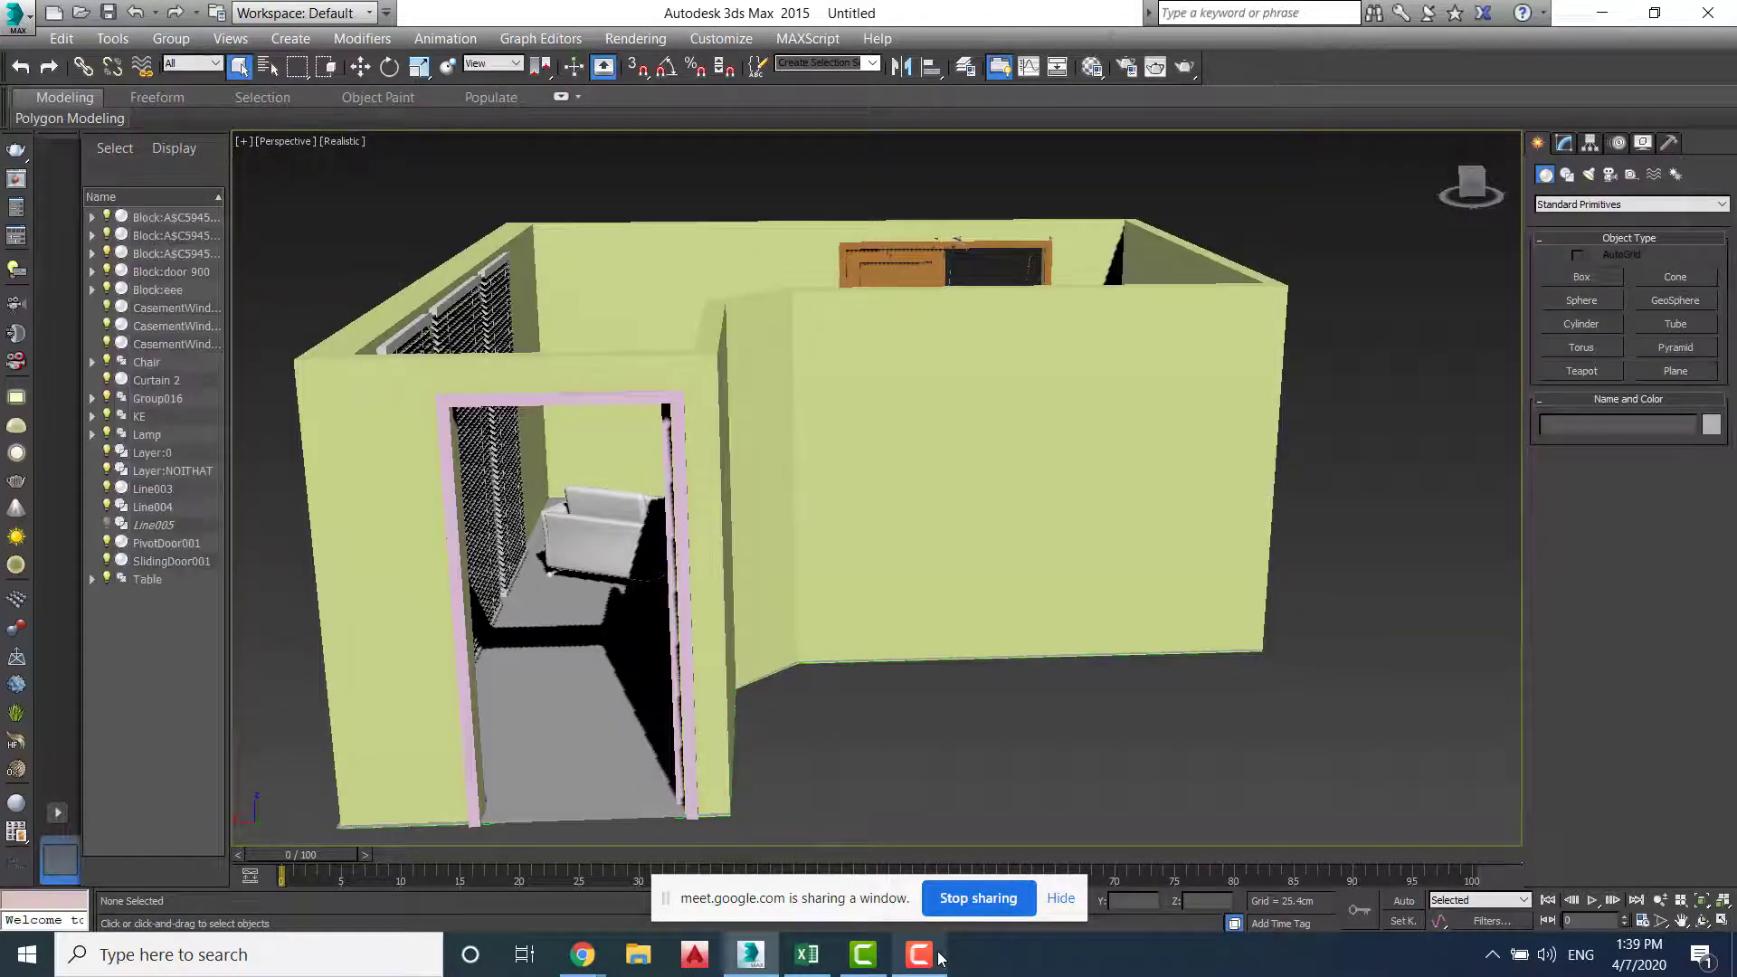
left_click(937, 956)
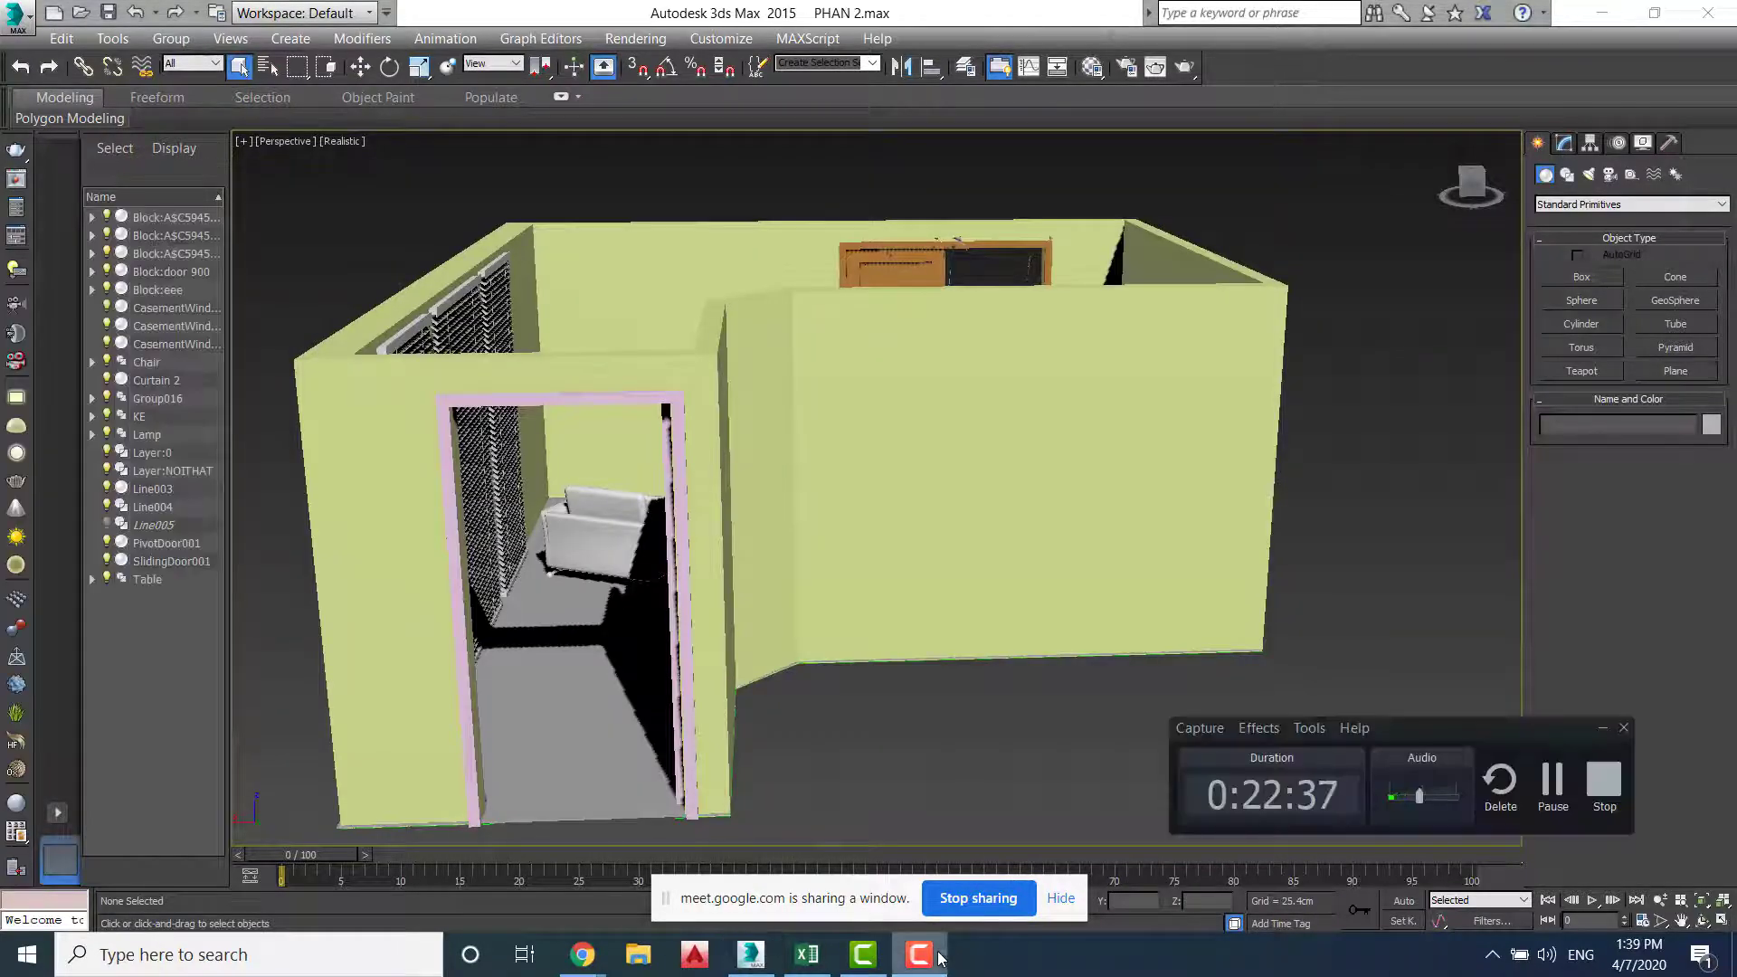
left_click(1432, 366)
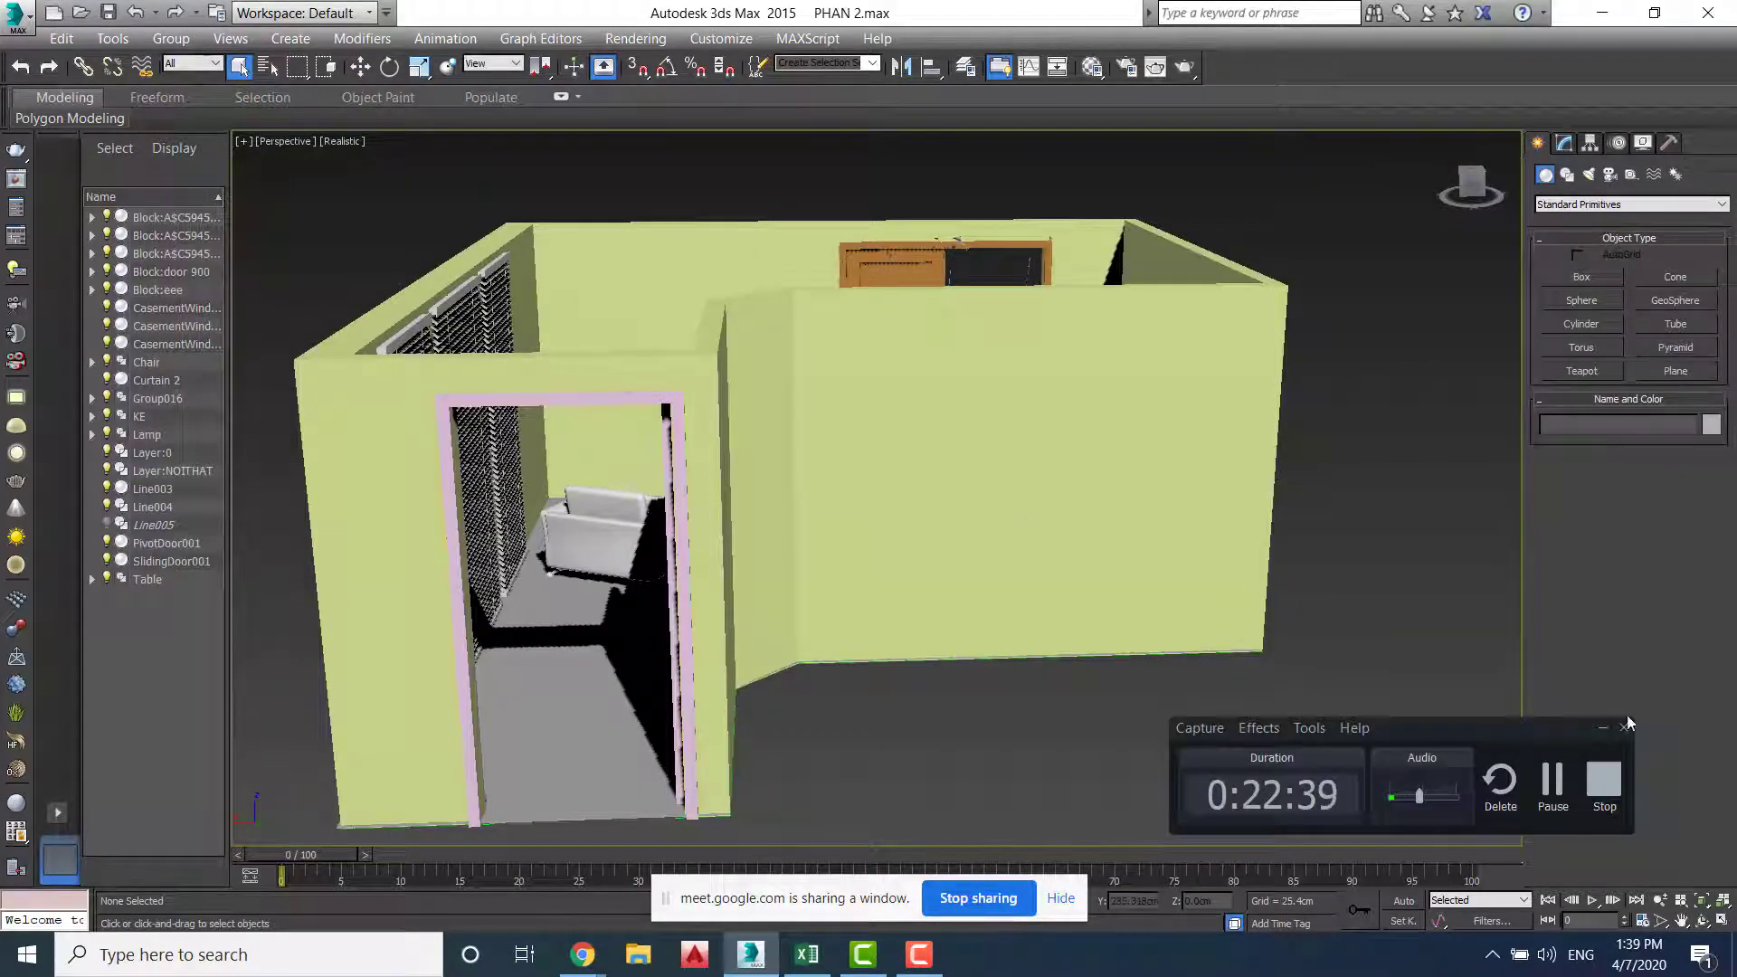
Restore the four-viewport layout from the maximized Perspective view and enlarge the room plan in the Top view
scroll(1027, 502, "up", 5)
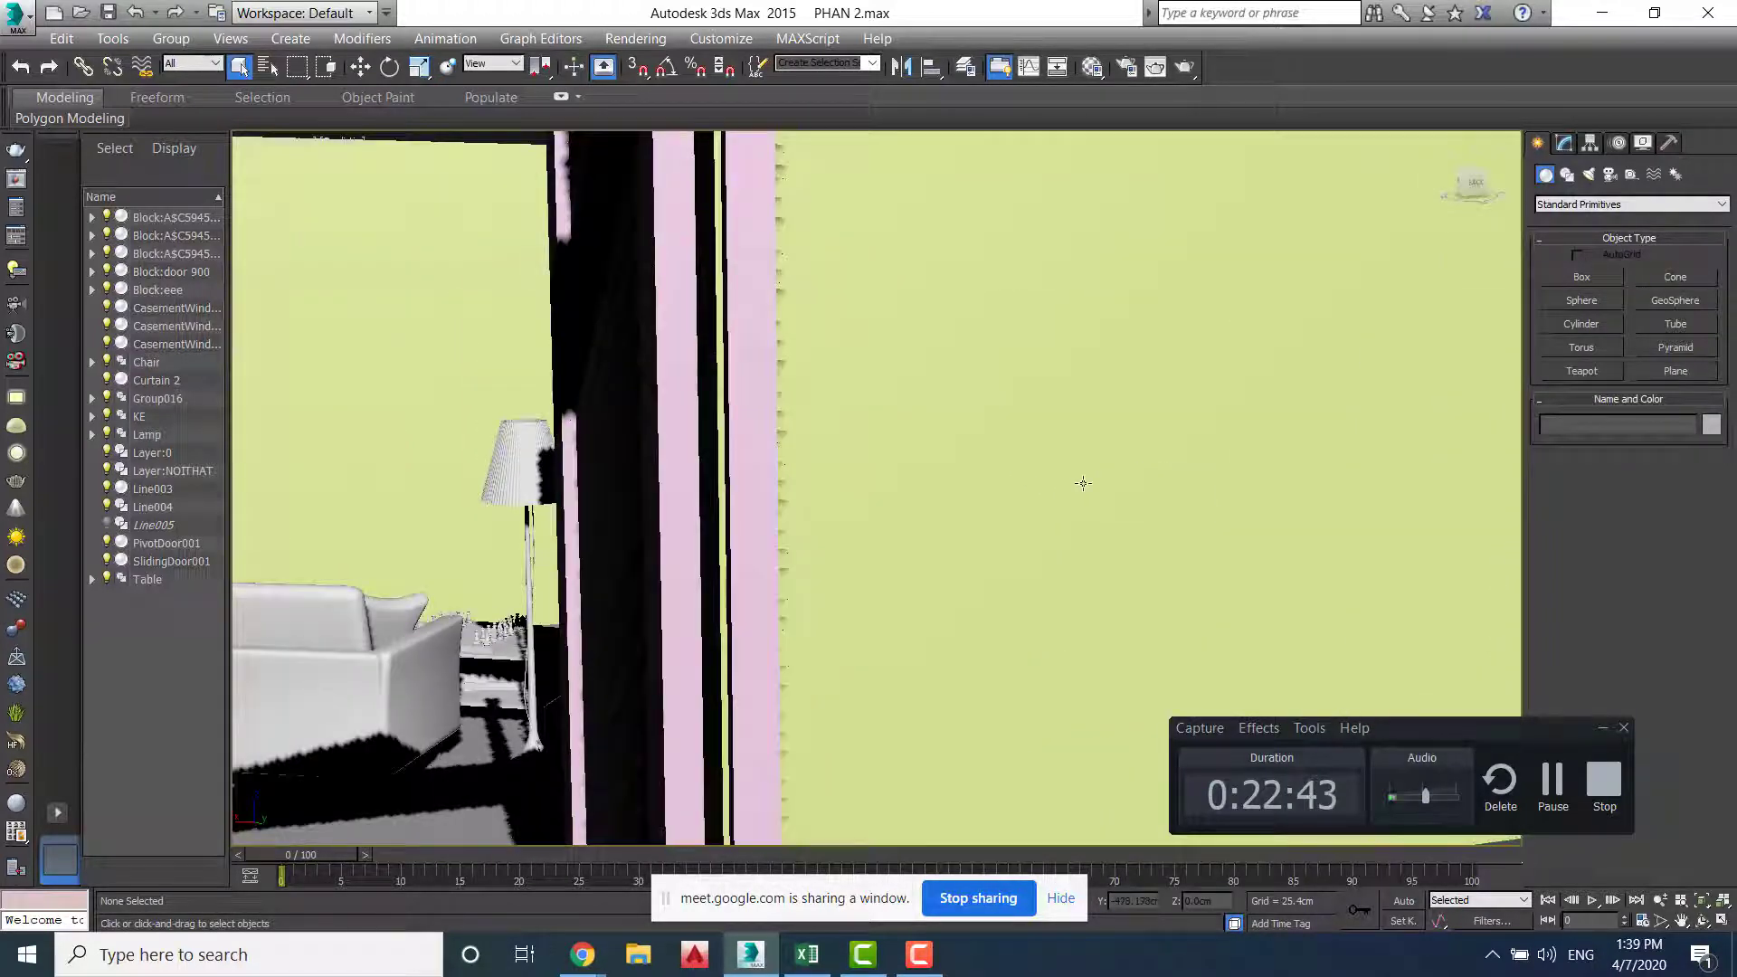
scroll(1082, 485, "down", 8)
middle_click_drag(1048, 504, 1125, 478)
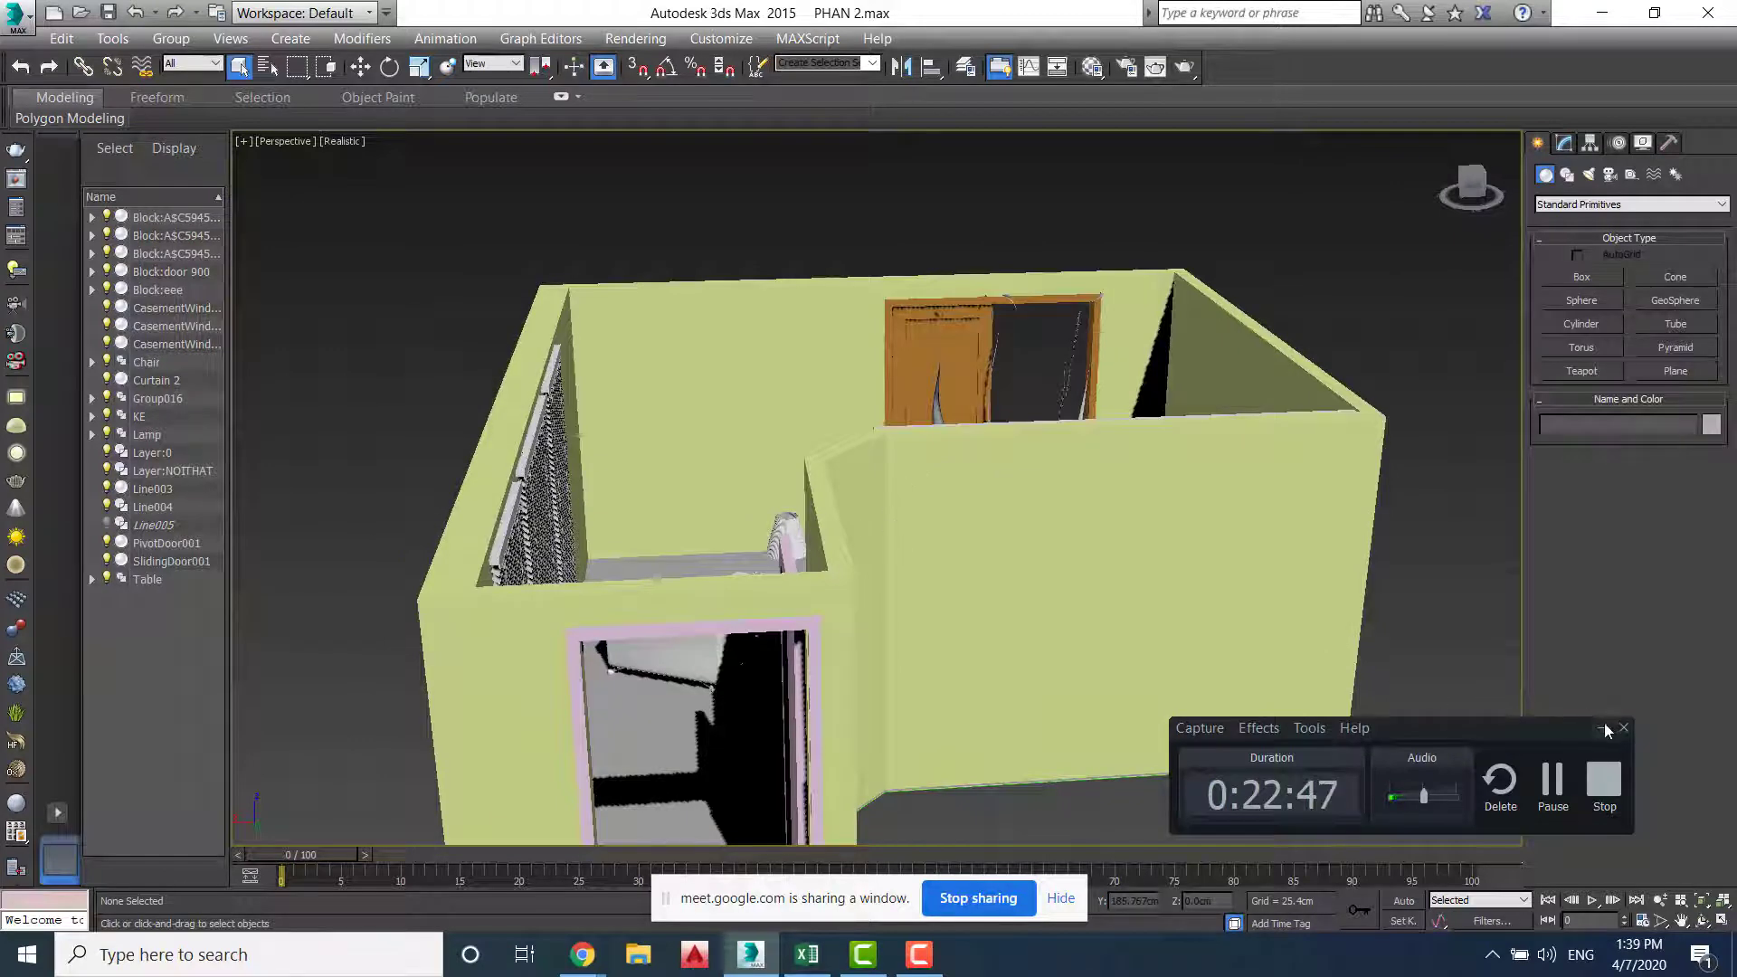
left_click(1603, 727)
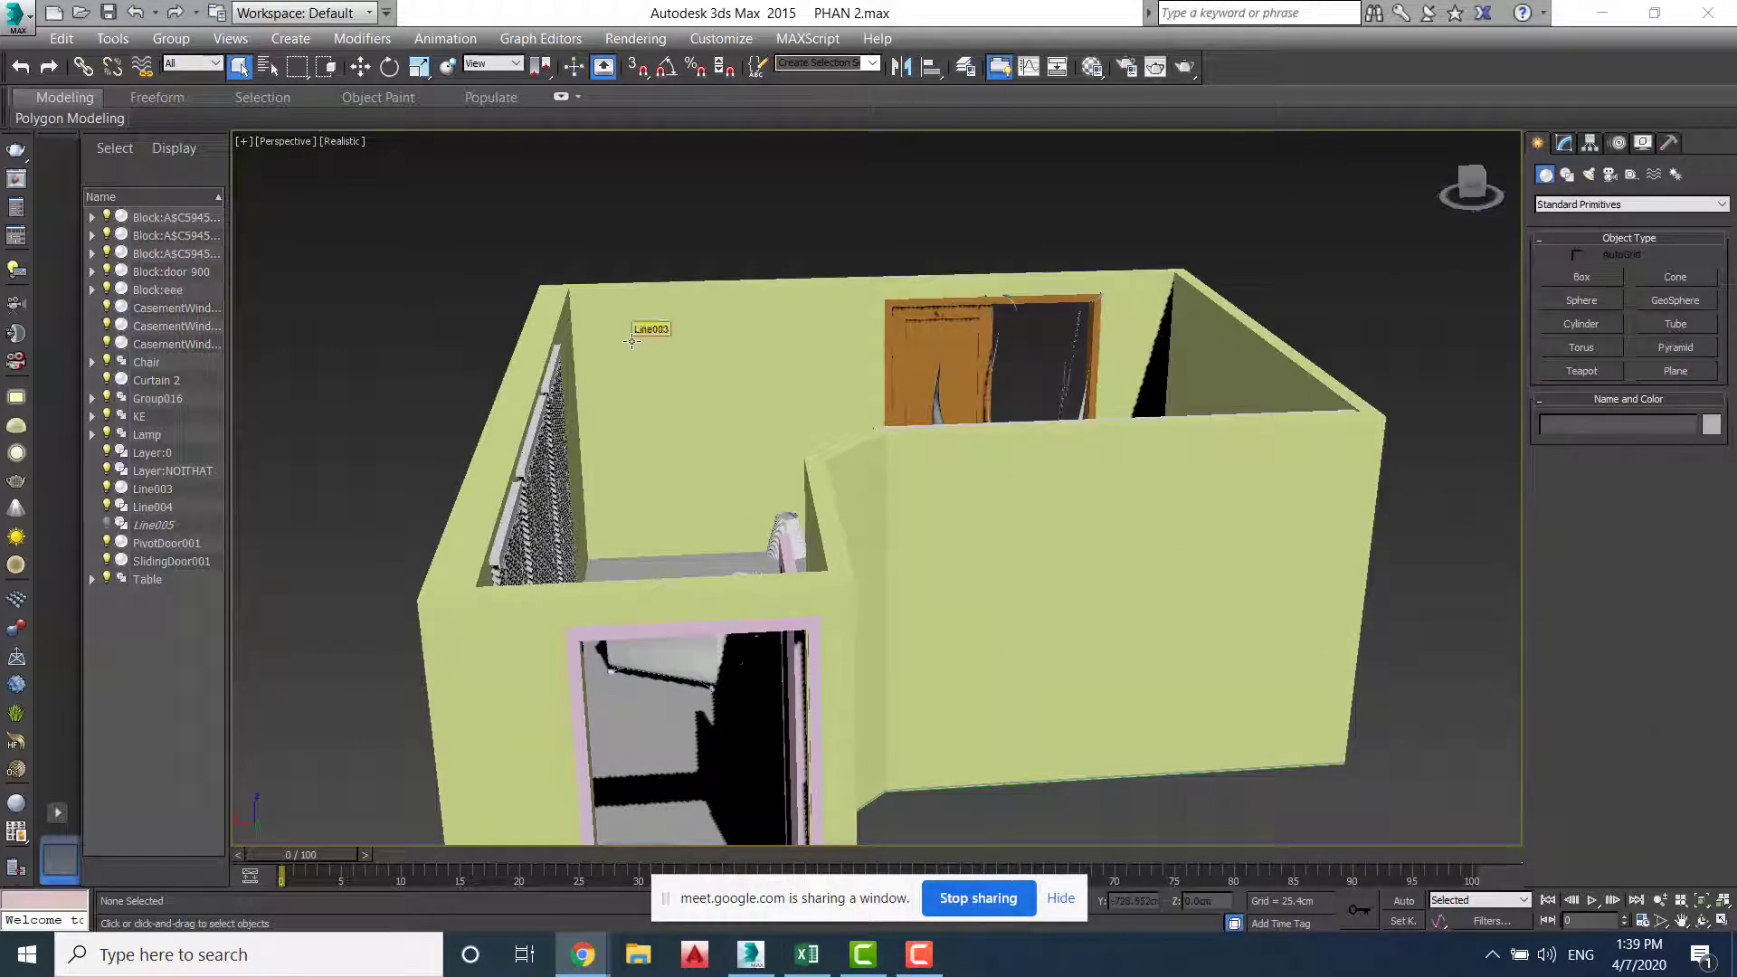
left_click(617, 232)
key("alt+w")
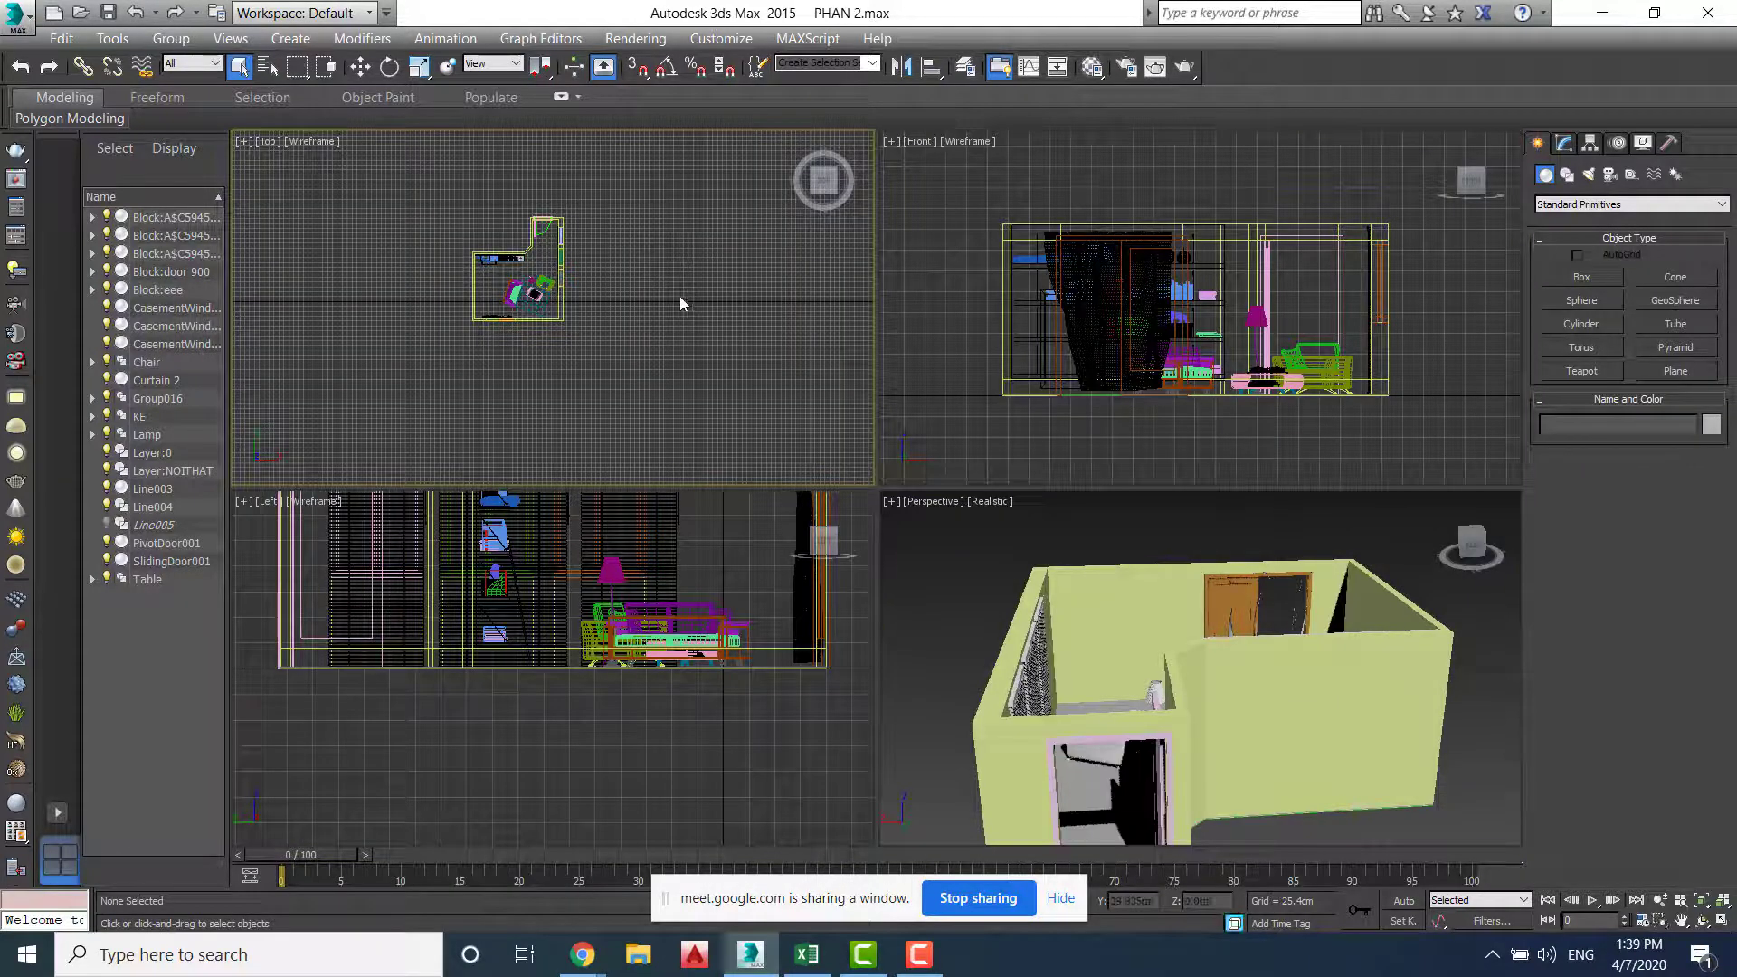
scroll(680, 296, "up", 4)
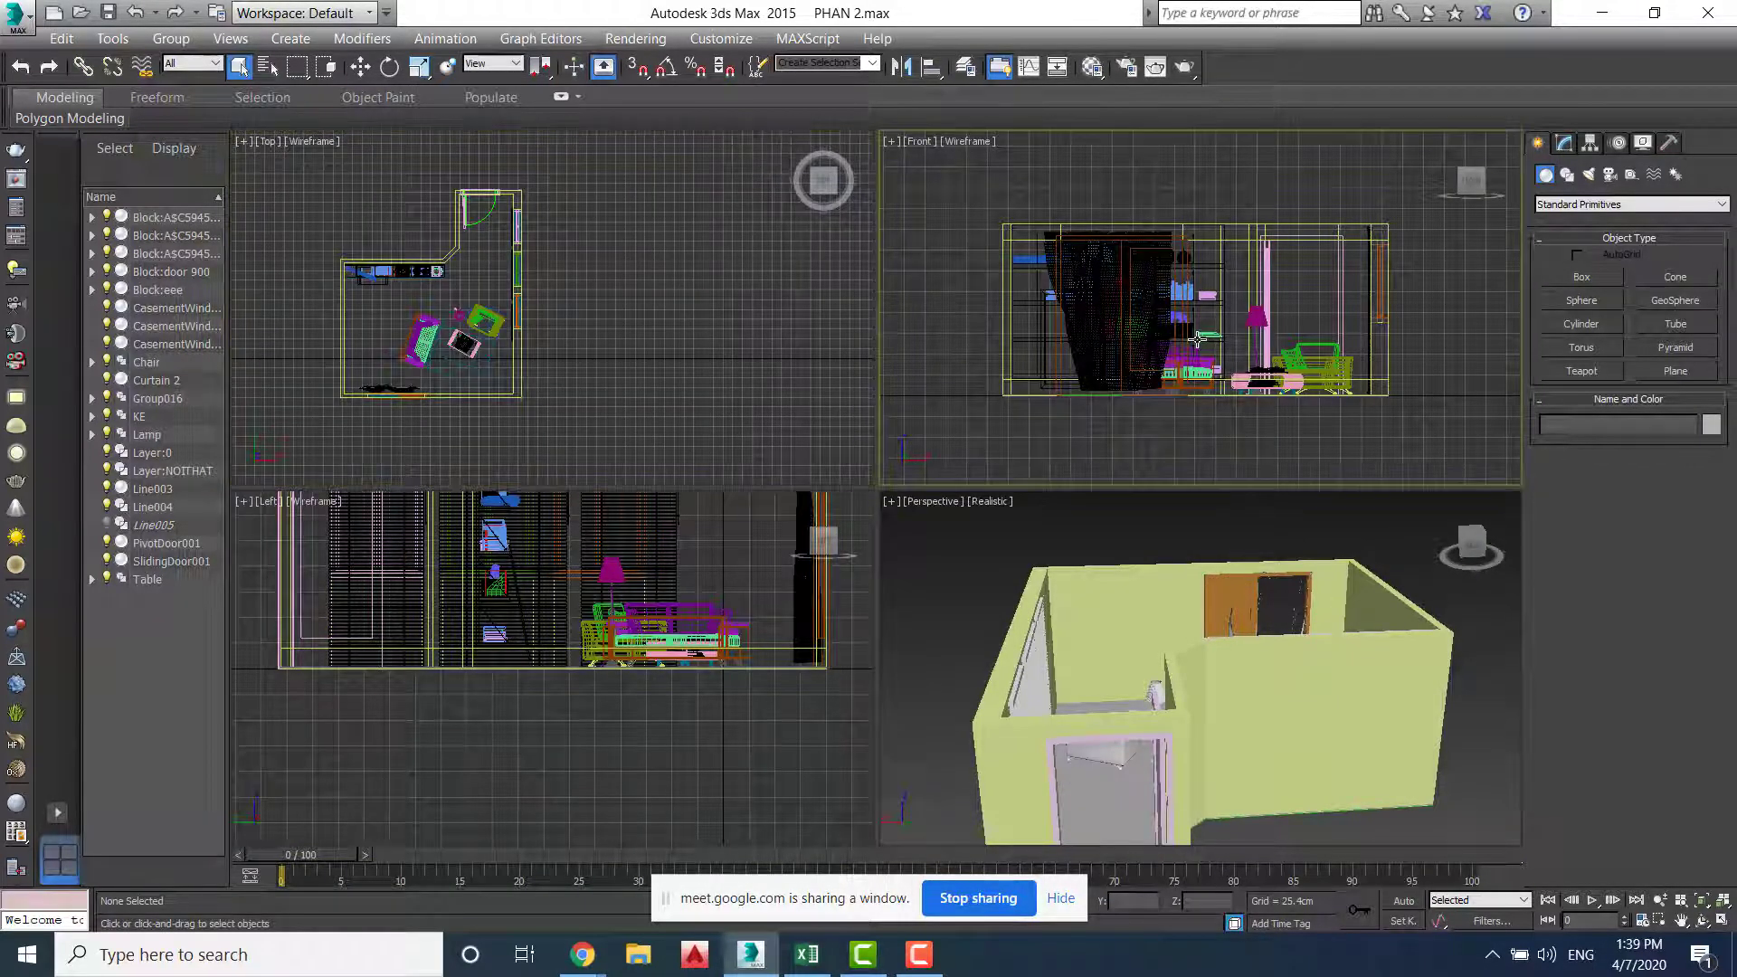
Try creating a camera from the current Perspective view of the room, and undo its creation
scroll(1098, 345, "up", 3)
middle_click(1183, 581)
scroll(1184, 581, "up", 3)
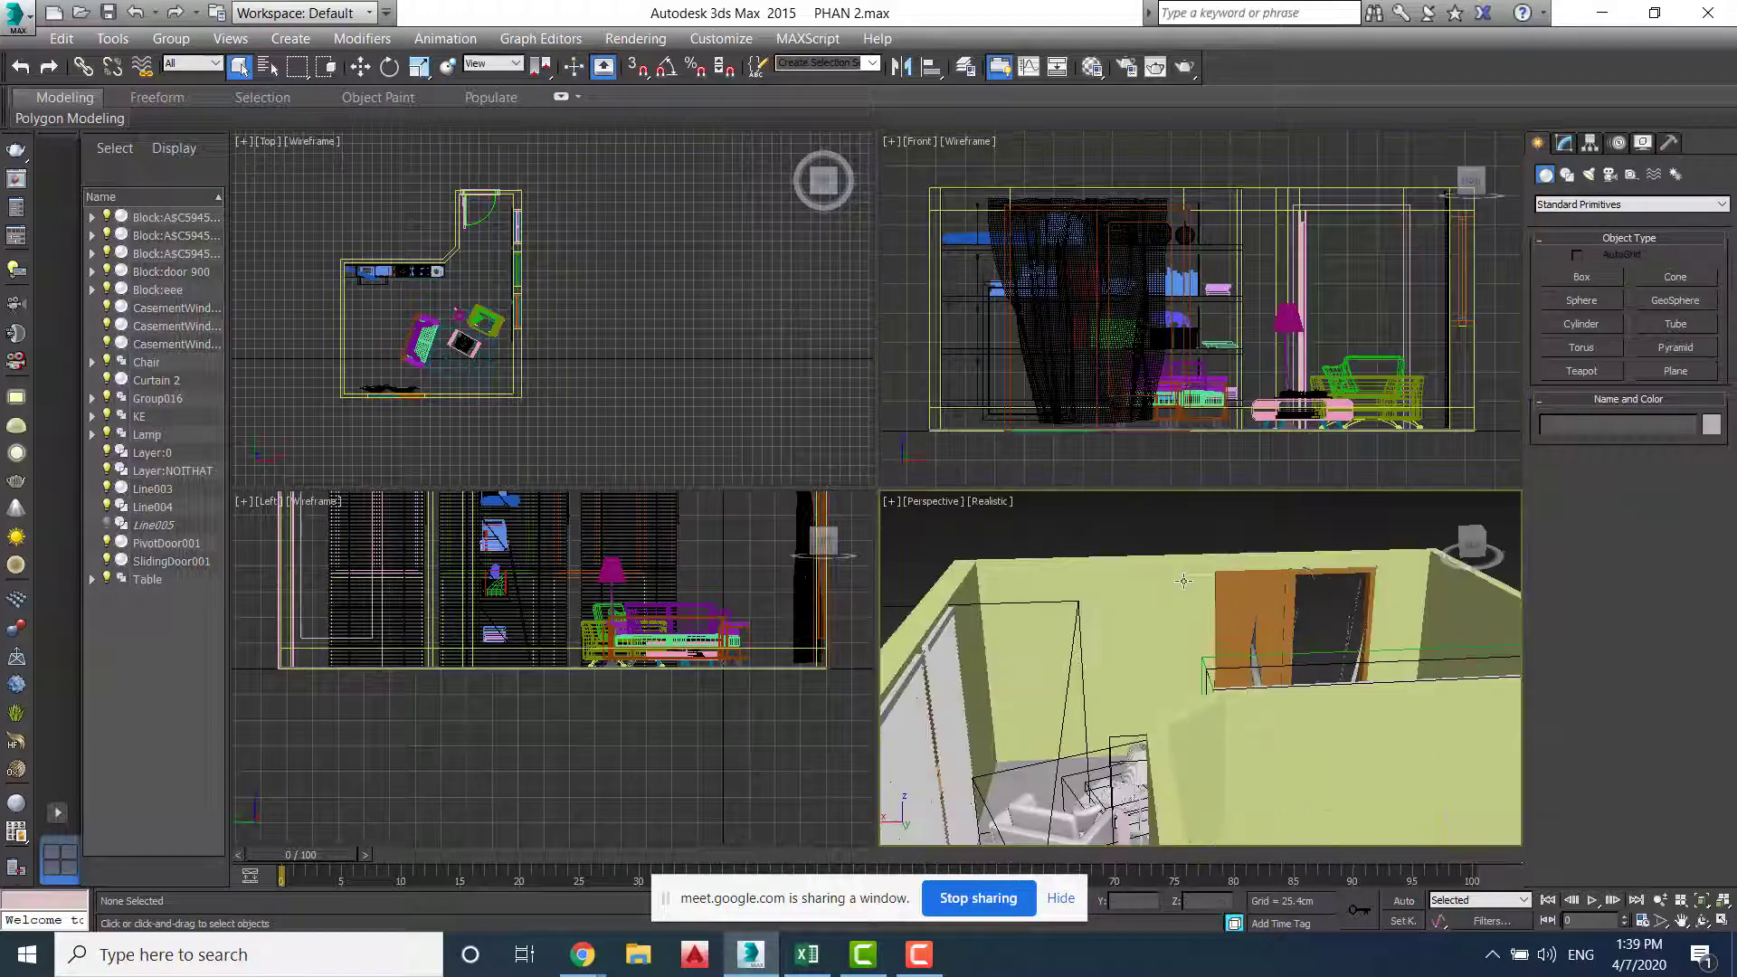
key("ctrl+c")
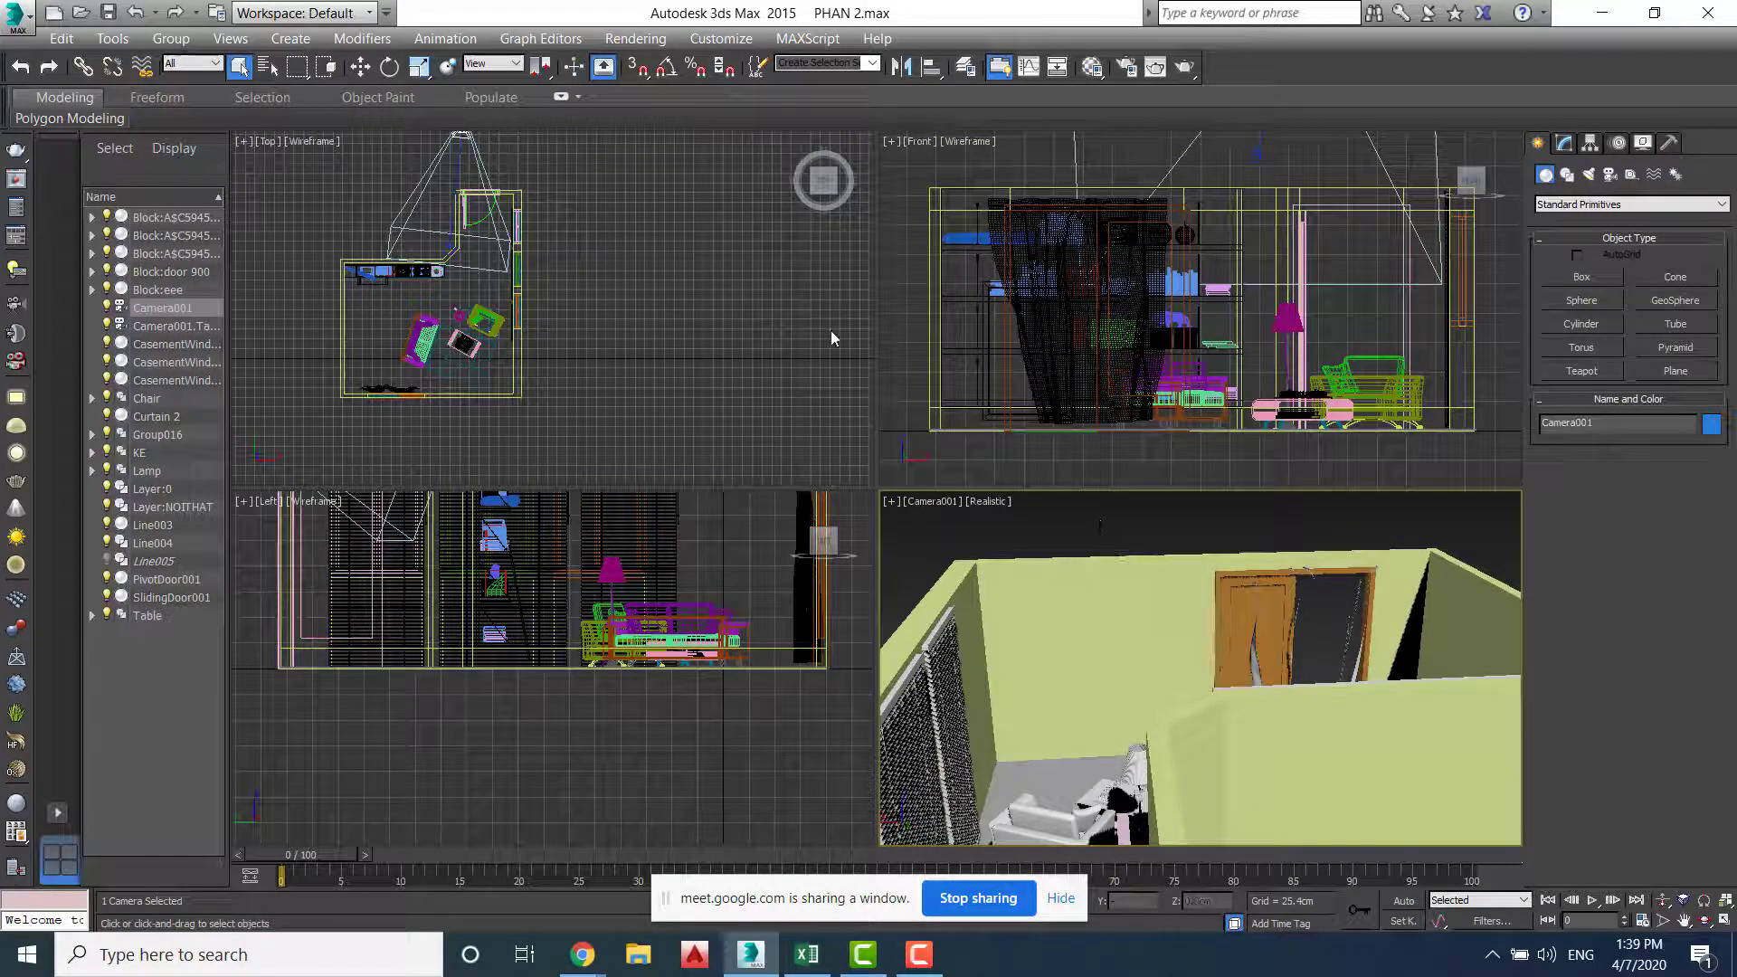
key("ctrl+z")
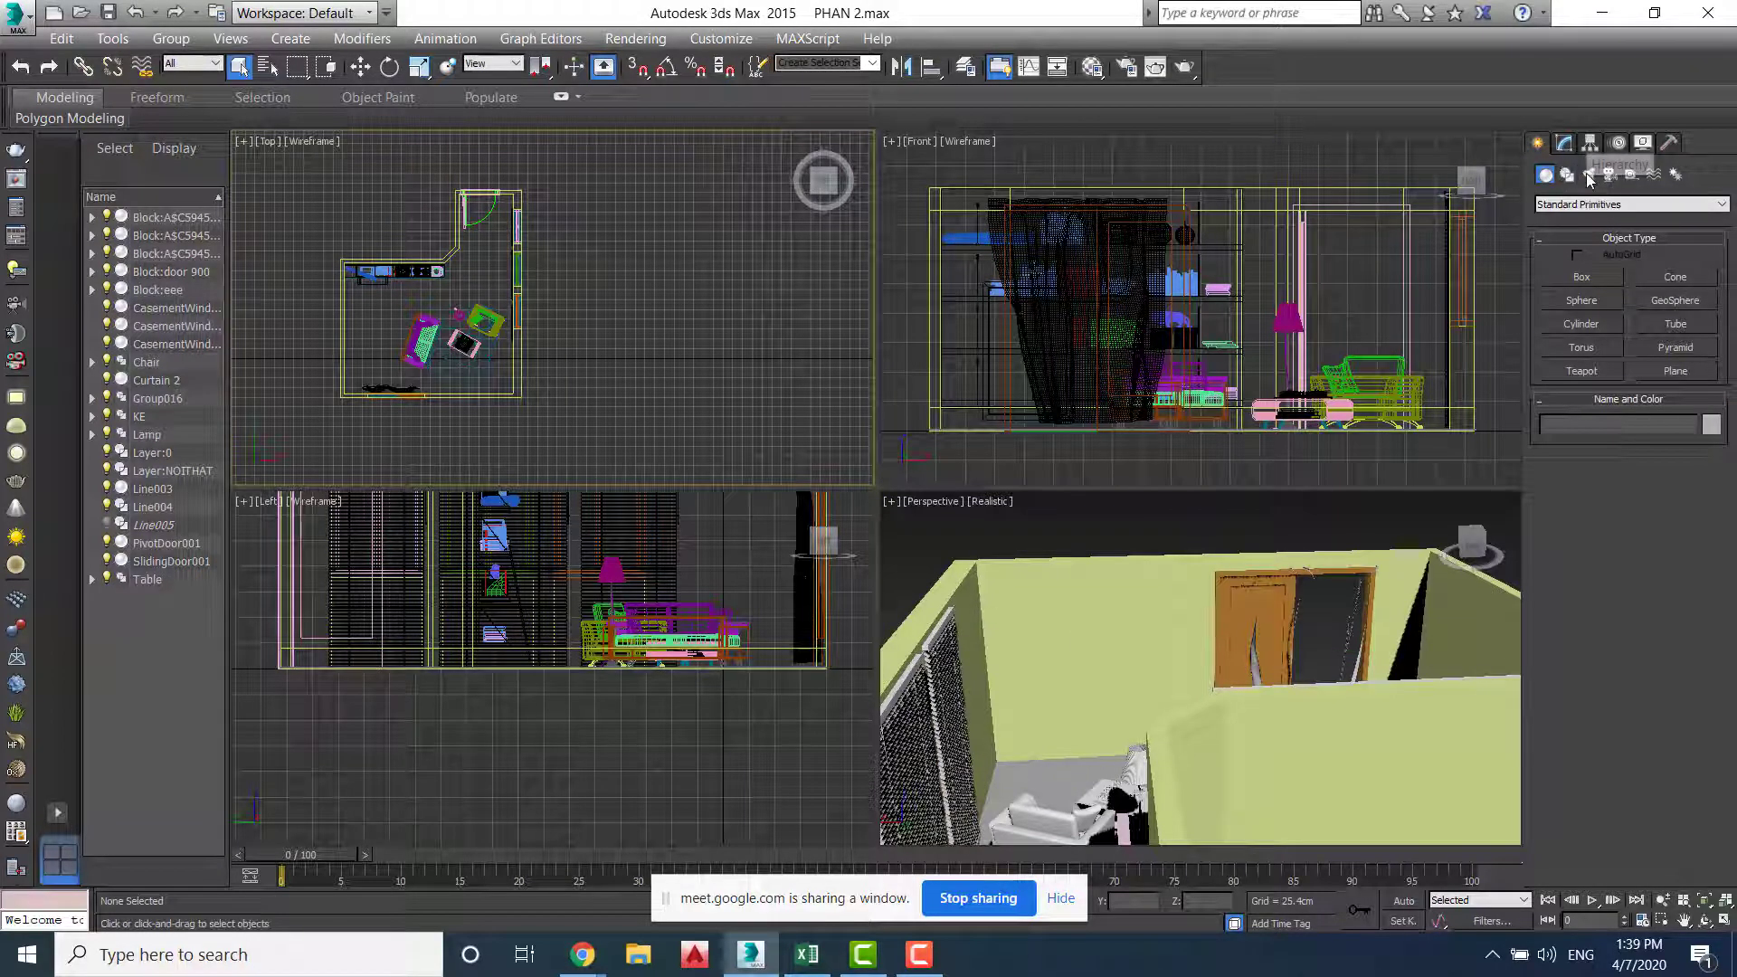
Maximize the Perspective viewport and examine the room's interior, including the bookshelves, blinds, sofa, armchair and floor lamp
left_click(1068, 531)
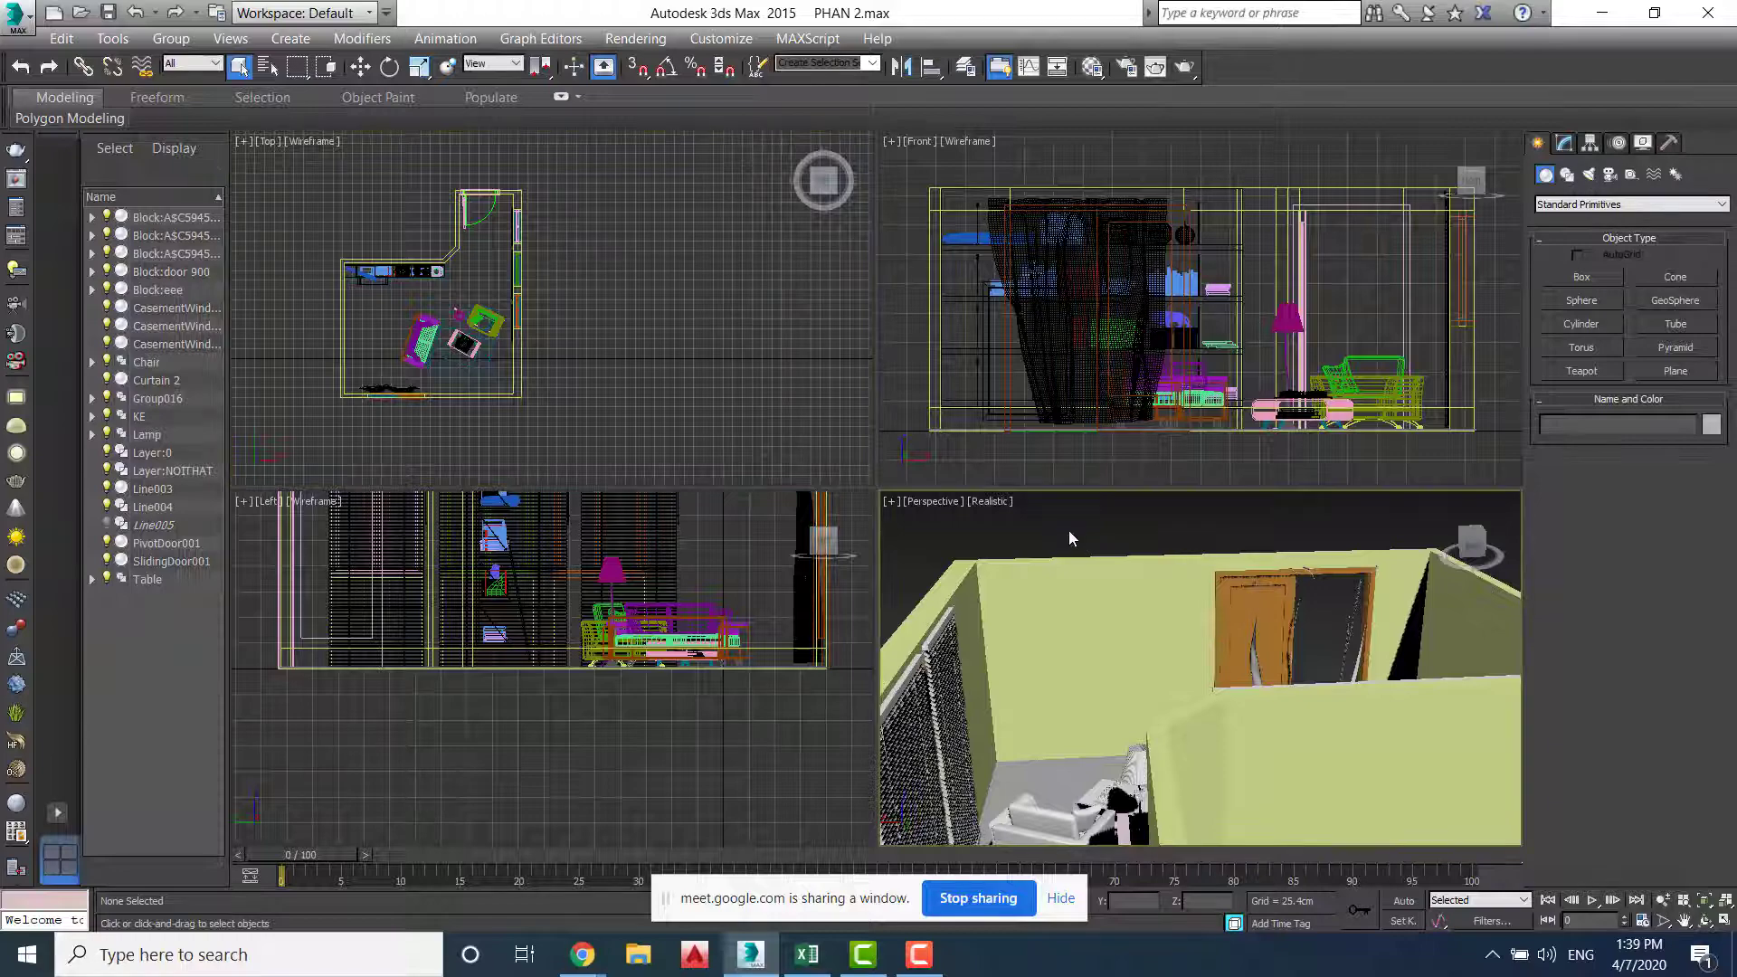
key("alt+w")
middle_click_drag(1041, 597, 1053, 557)
scroll(818, 600, "up", 6)
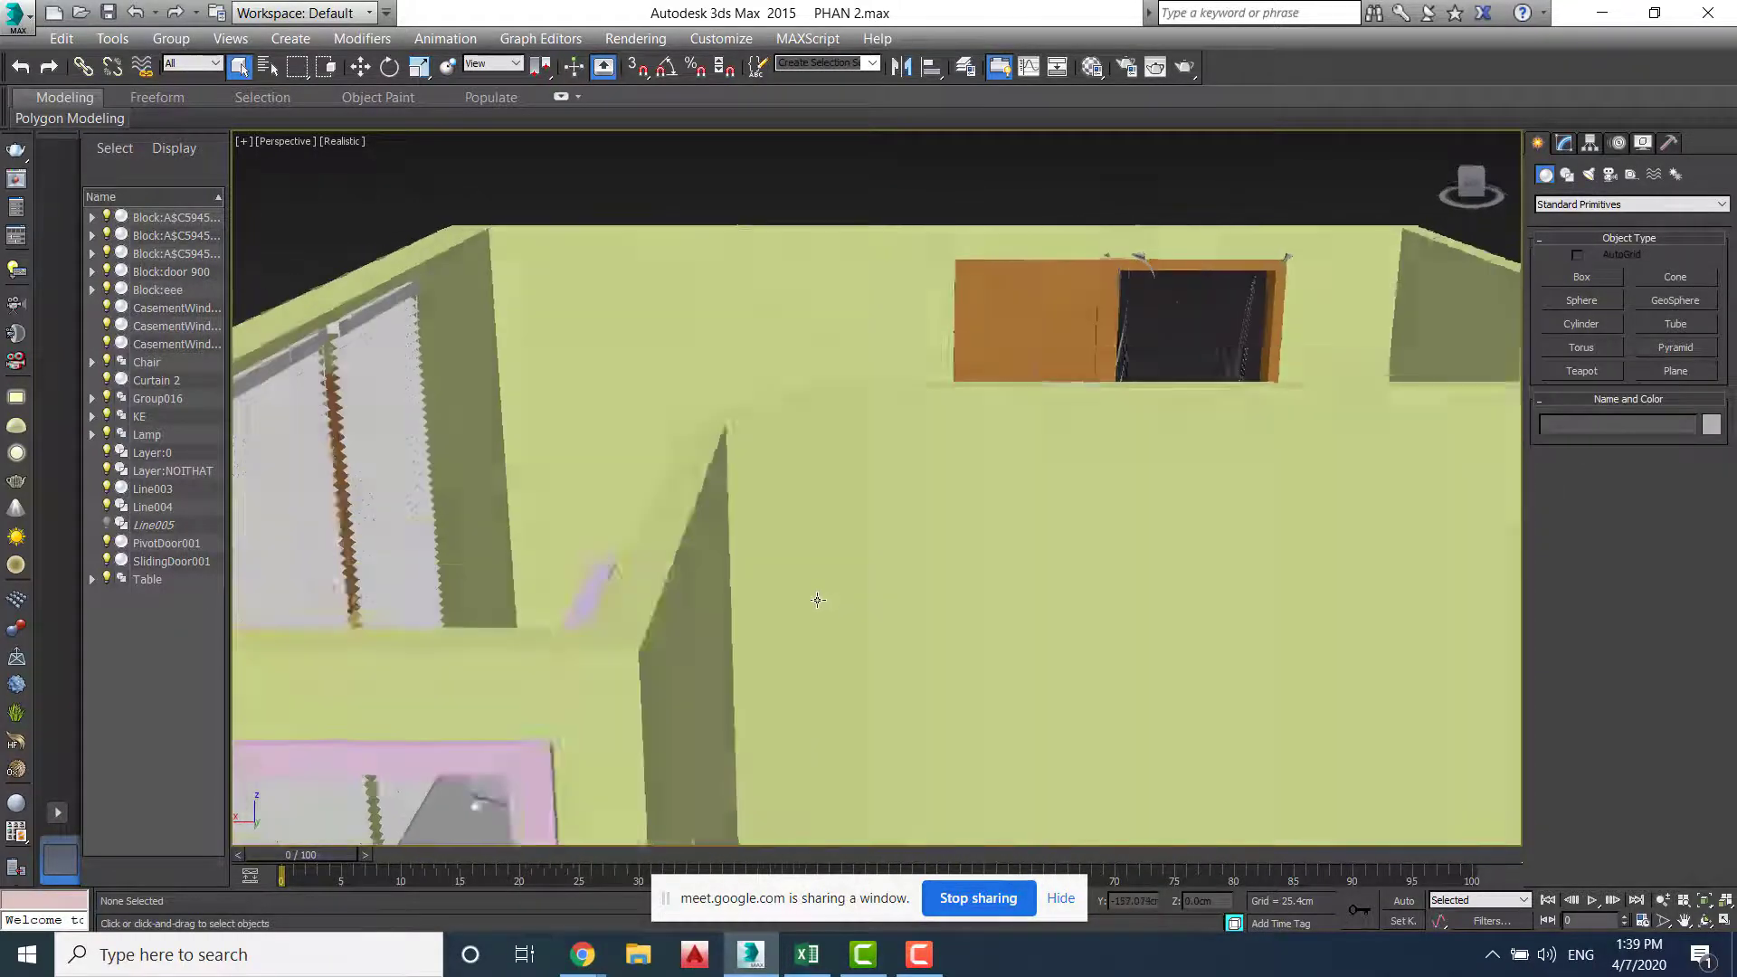
scroll(818, 600, "down", 5)
middle_click_drag(904, 624, 854, 524, "alt")
scroll(984, 604, "up", 3)
scroll(1004, 583, "up", 4)
scroll(1172, 545, "up", 2)
scroll(854, 524, "up", 10)
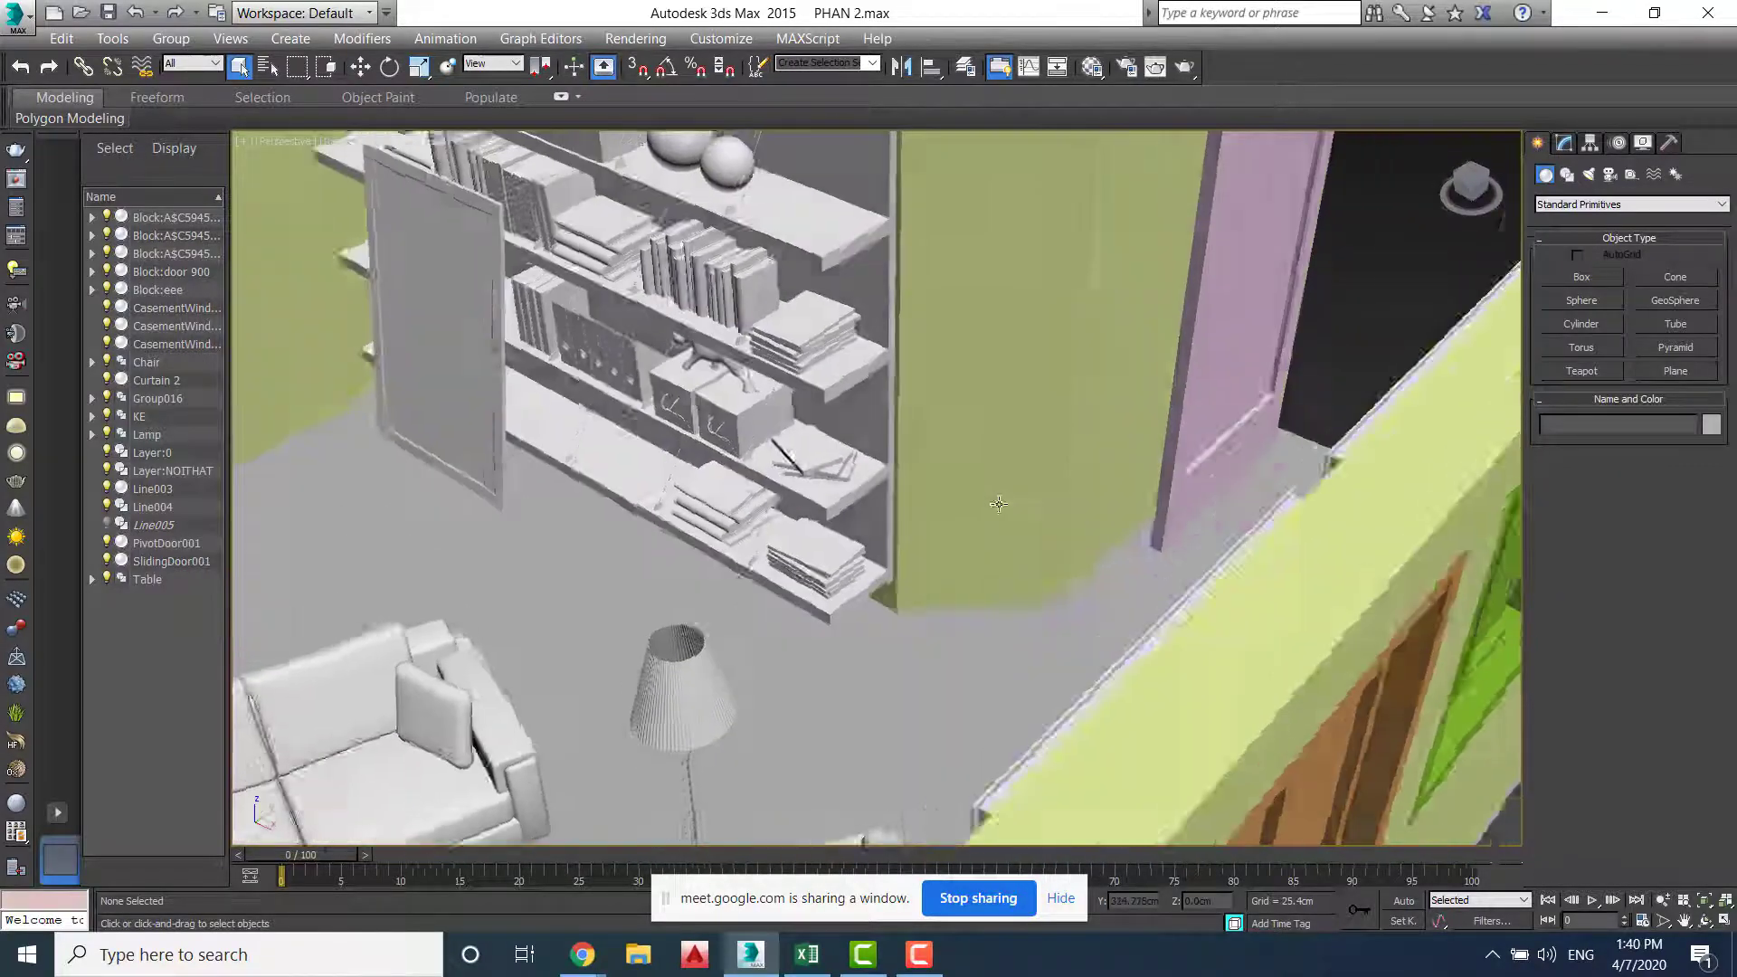
scroll(884, 538, "down", 6)
middle_click_drag(883, 538, 978, 546, "alt")
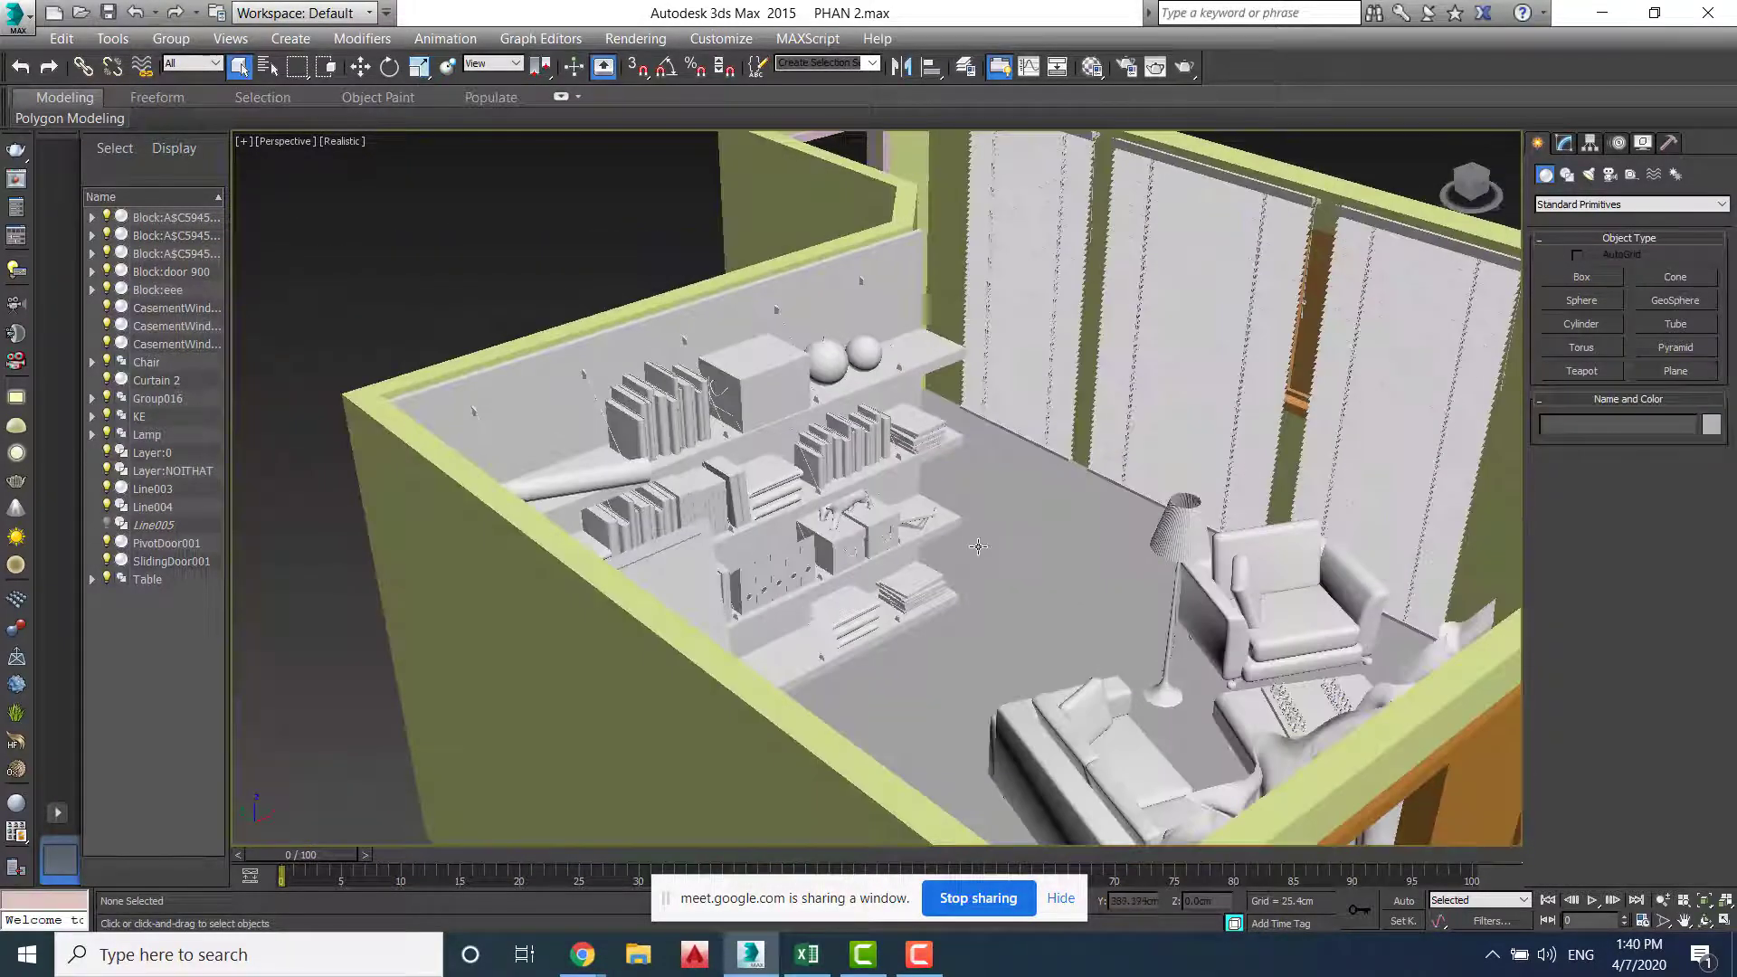
Switch to the Google Meet call in Chrome and check the new chat message
key("alt+Tab")
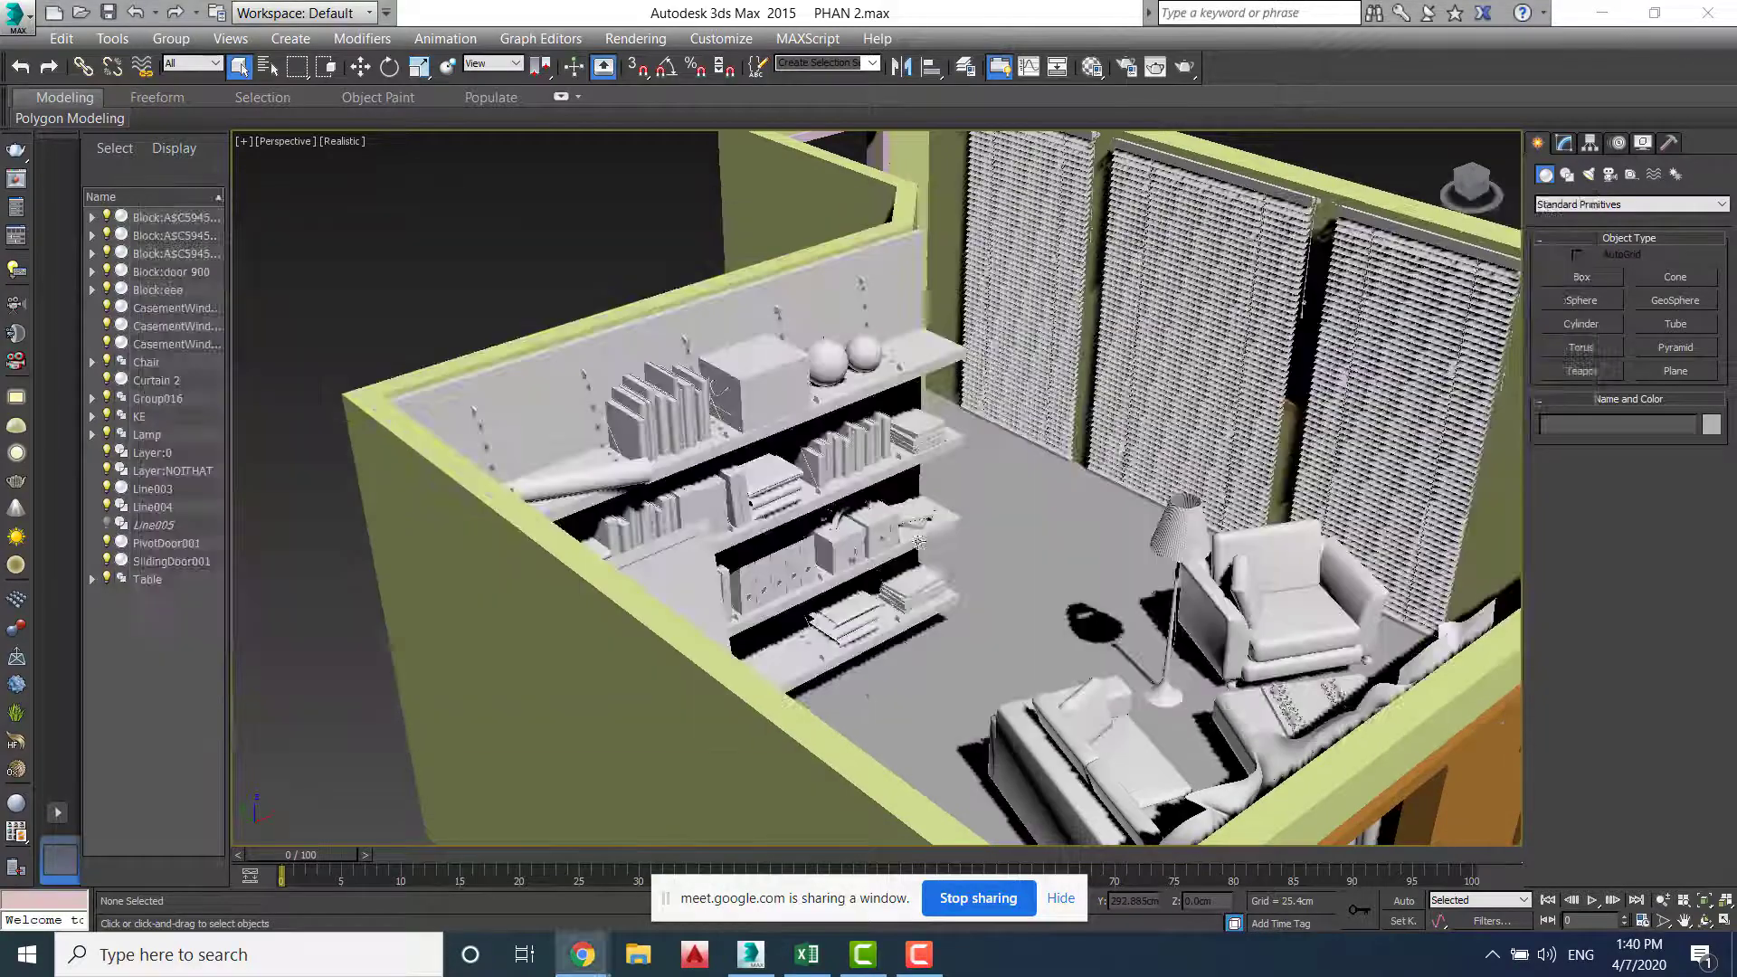
key("alt+Tab")
key("alt+Tab")
key("alt+Tab")
key("alt+Tab")
key("alt+Tab")
key("alt+Tab")
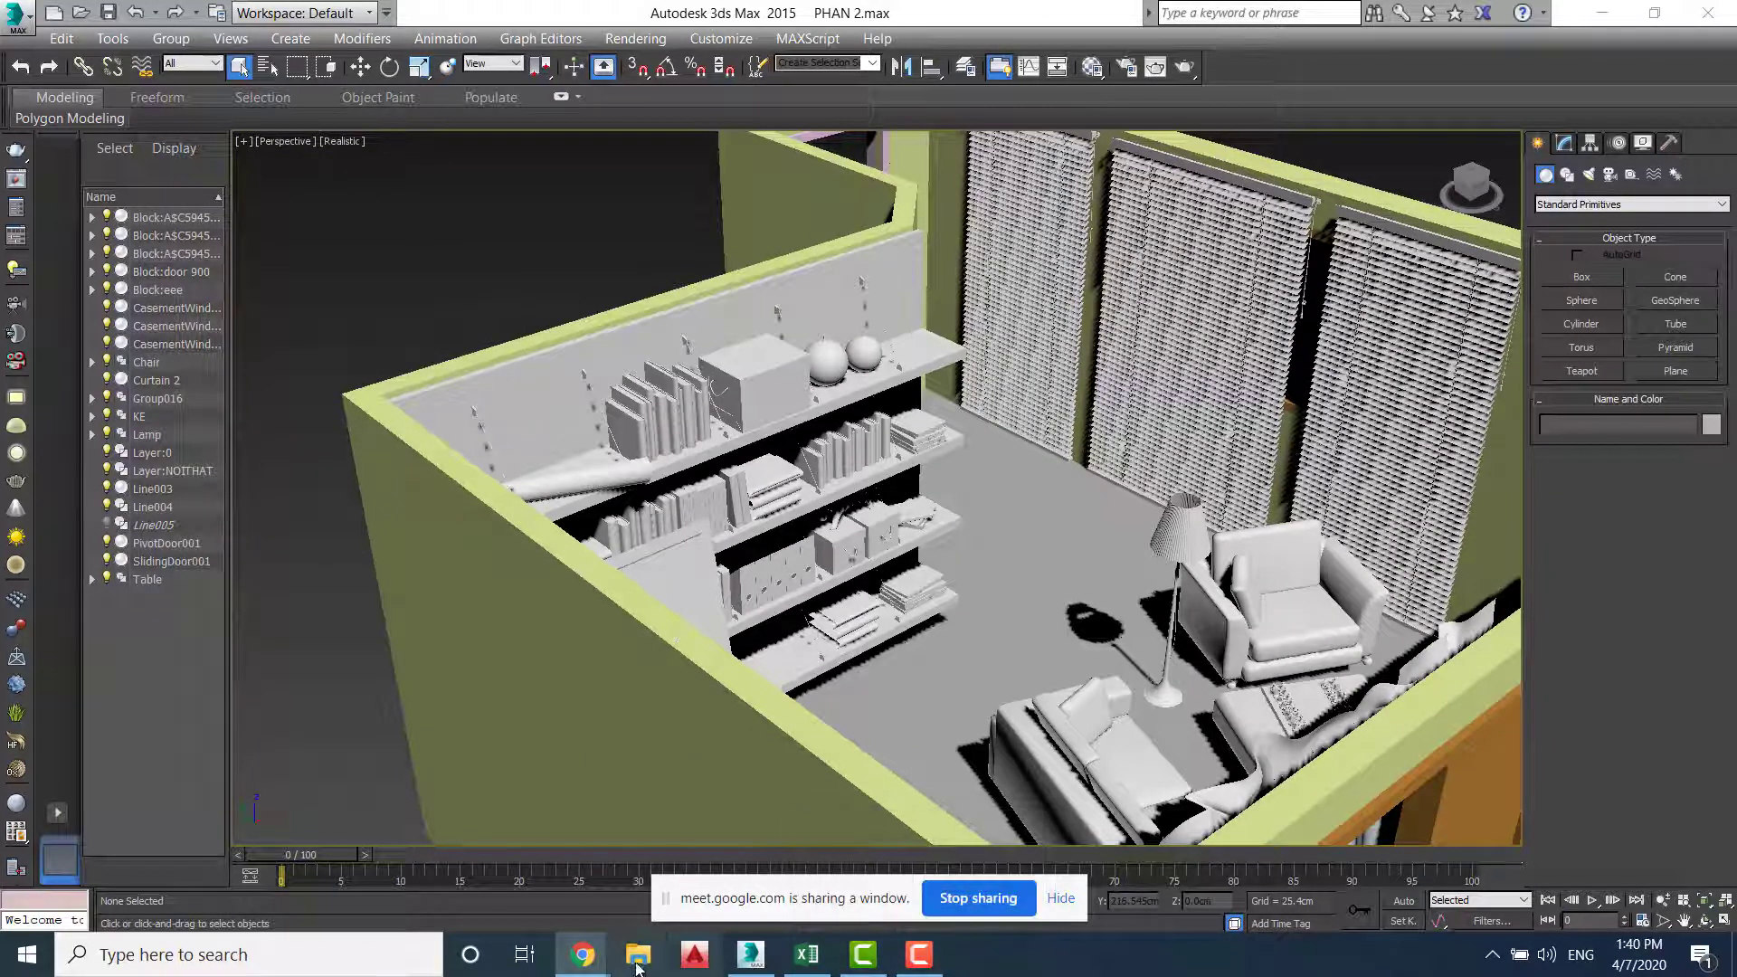
mouse_move(583, 955)
left_click(543, 870)
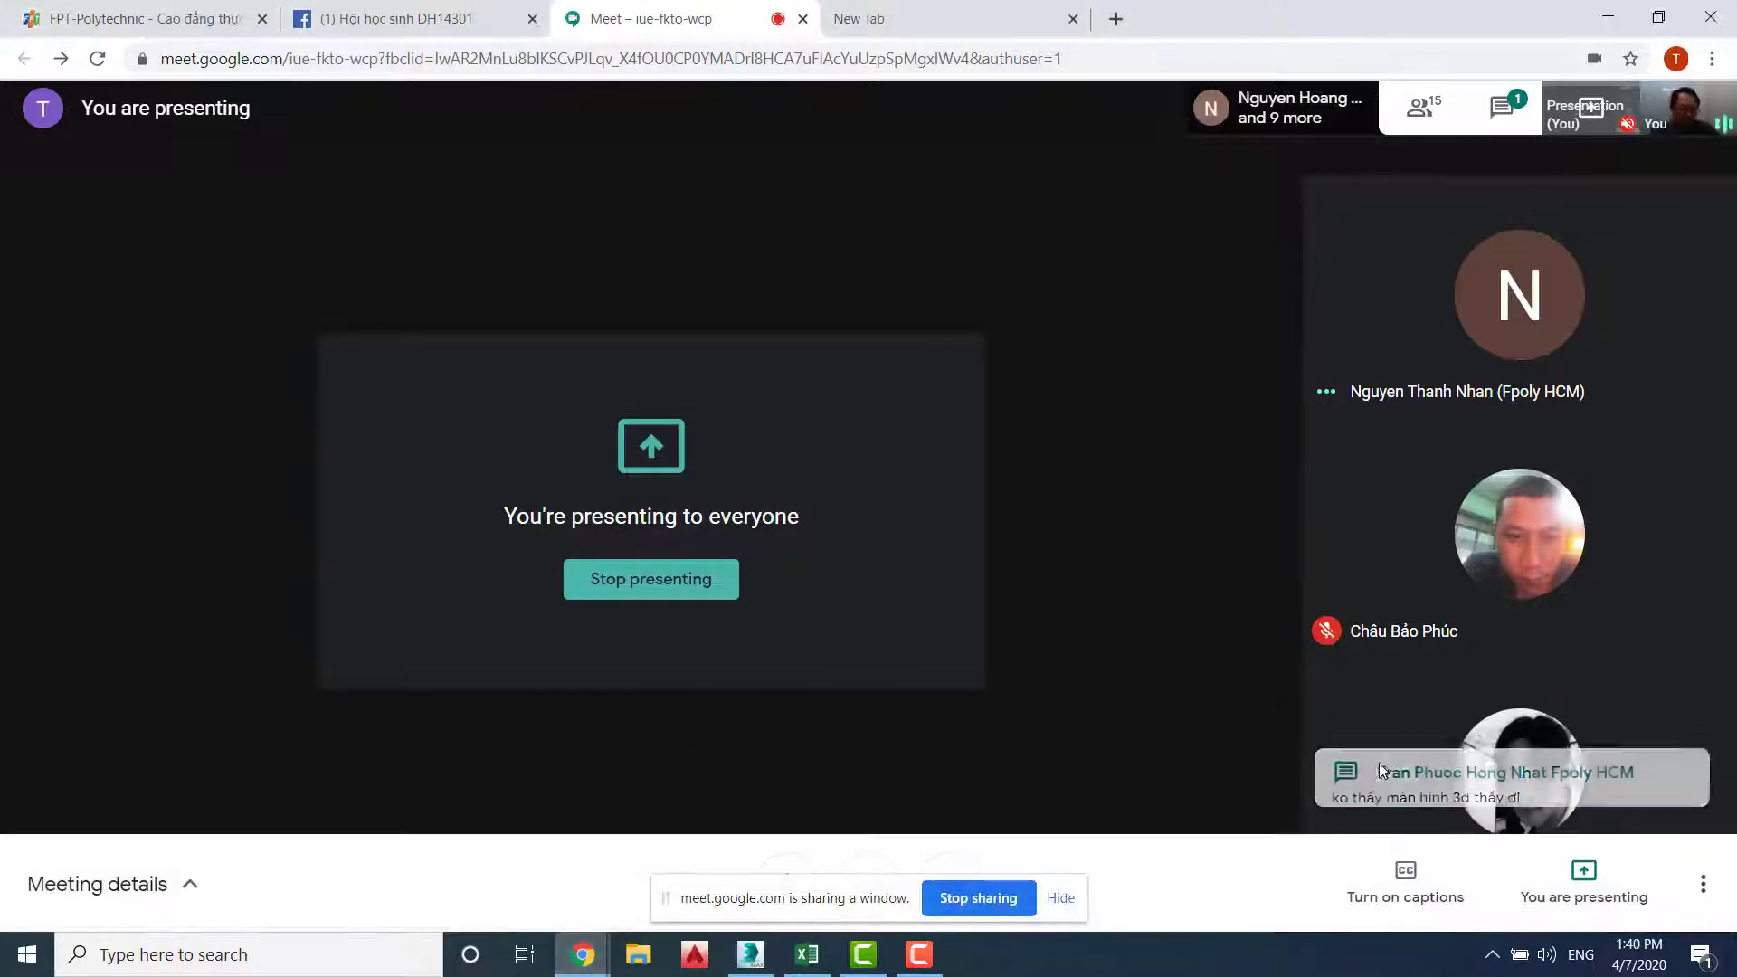
left_click(1502, 108)
left_click(1205, 503)
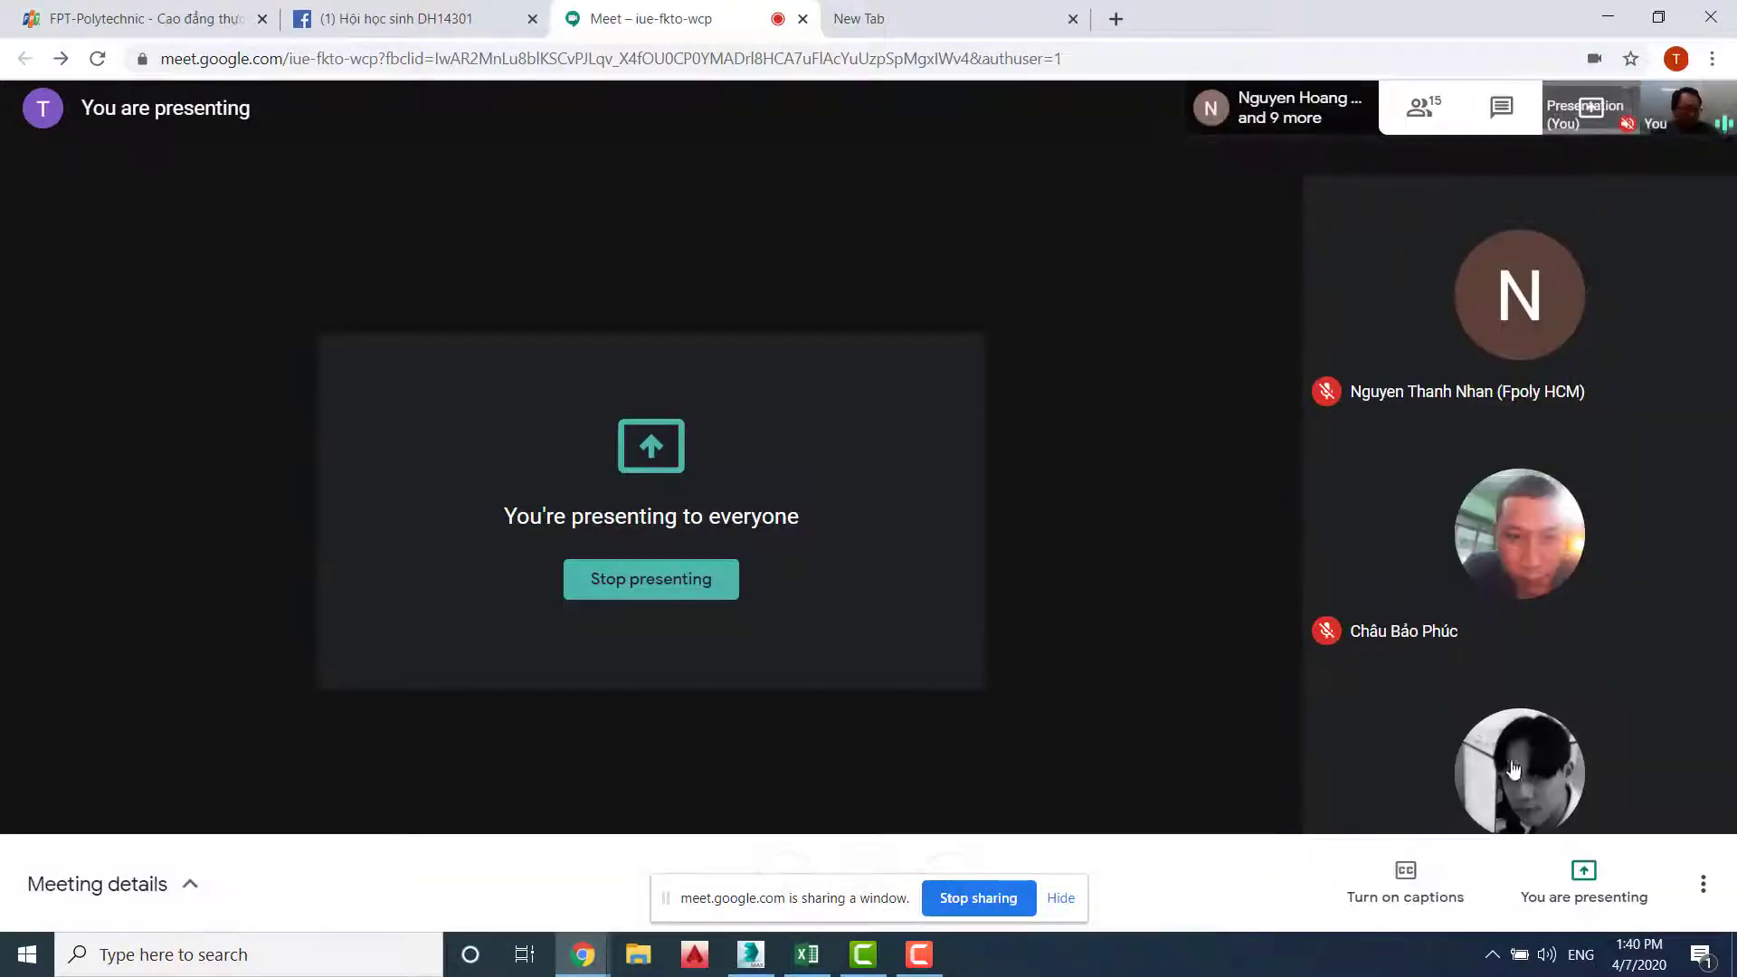
Stop the current presentation in Google Meet and share the PHAN 2.max 3ds Max window instead
left_click(1584, 882)
left_click(1569, 794)
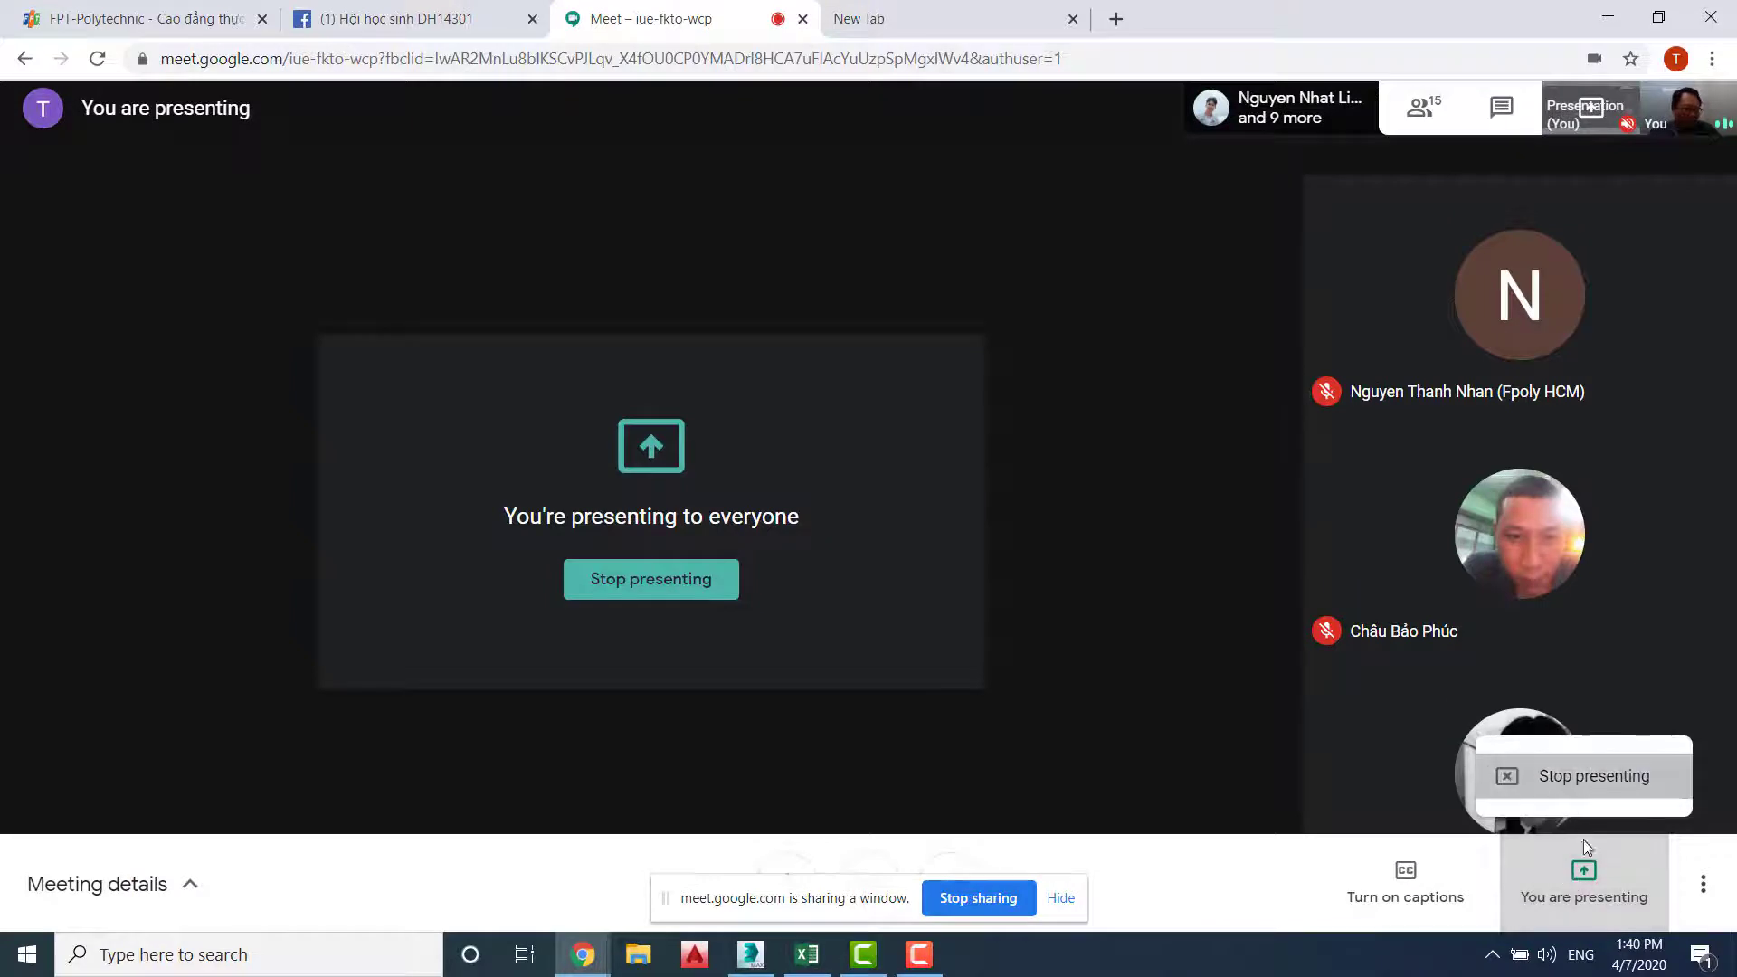
left_click(1581, 891)
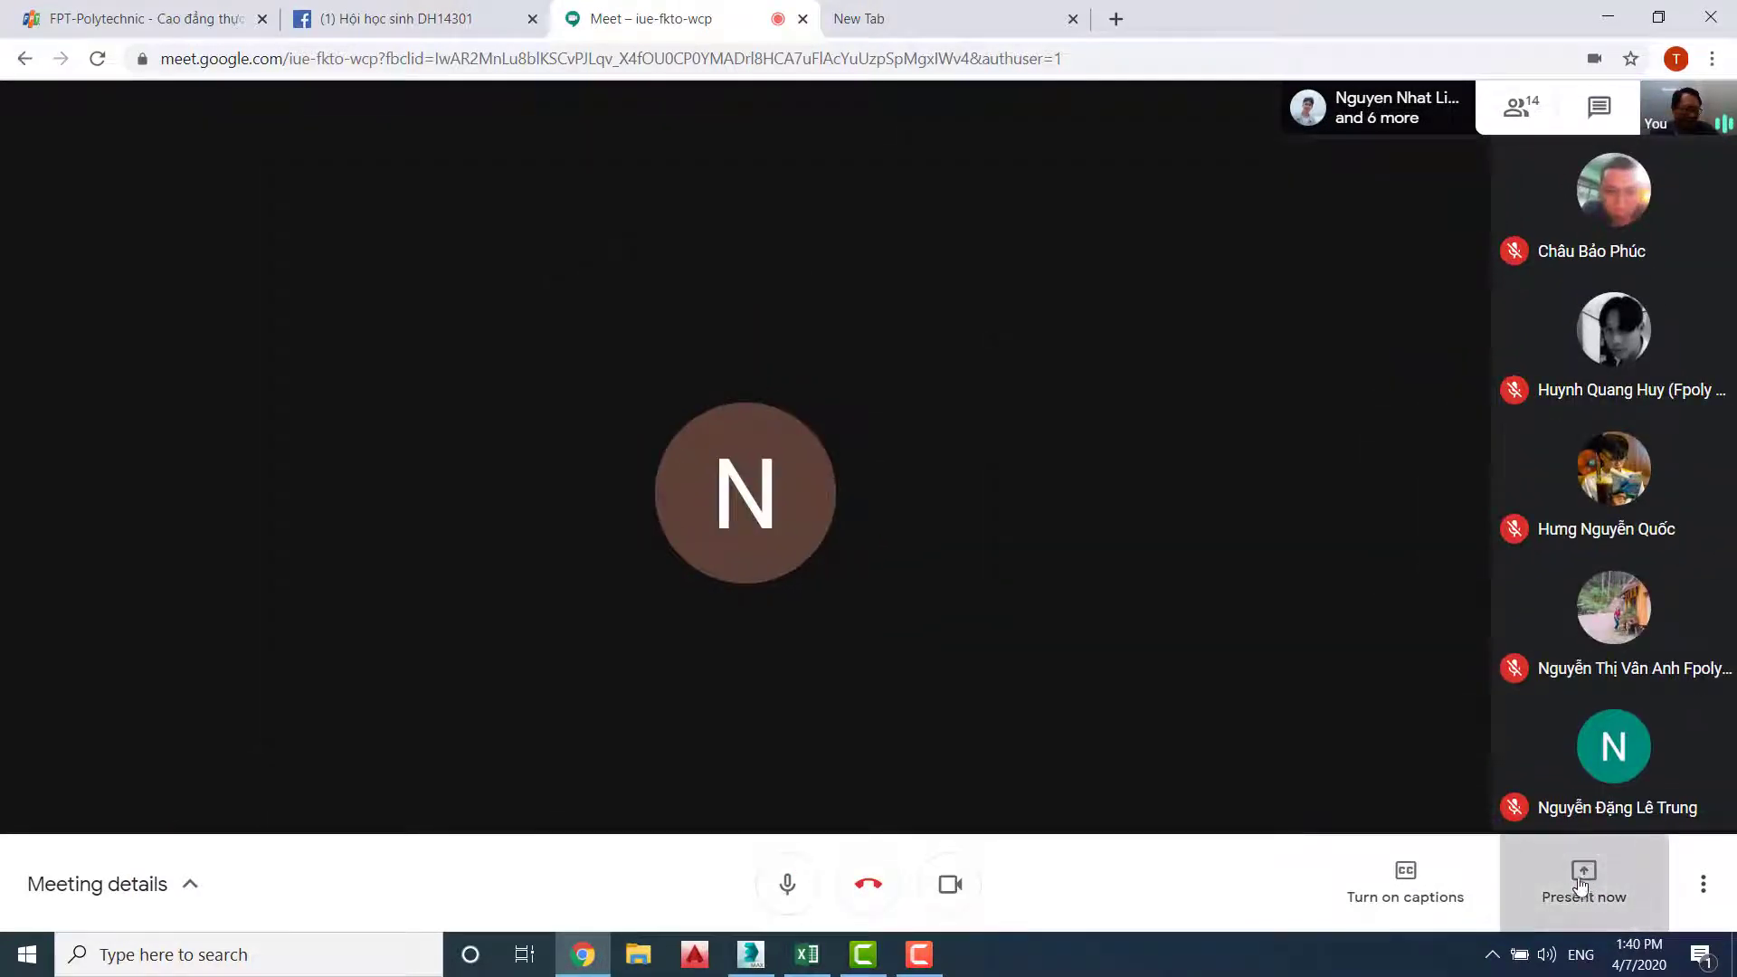
left_click(1636, 787)
left_click(849, 228)
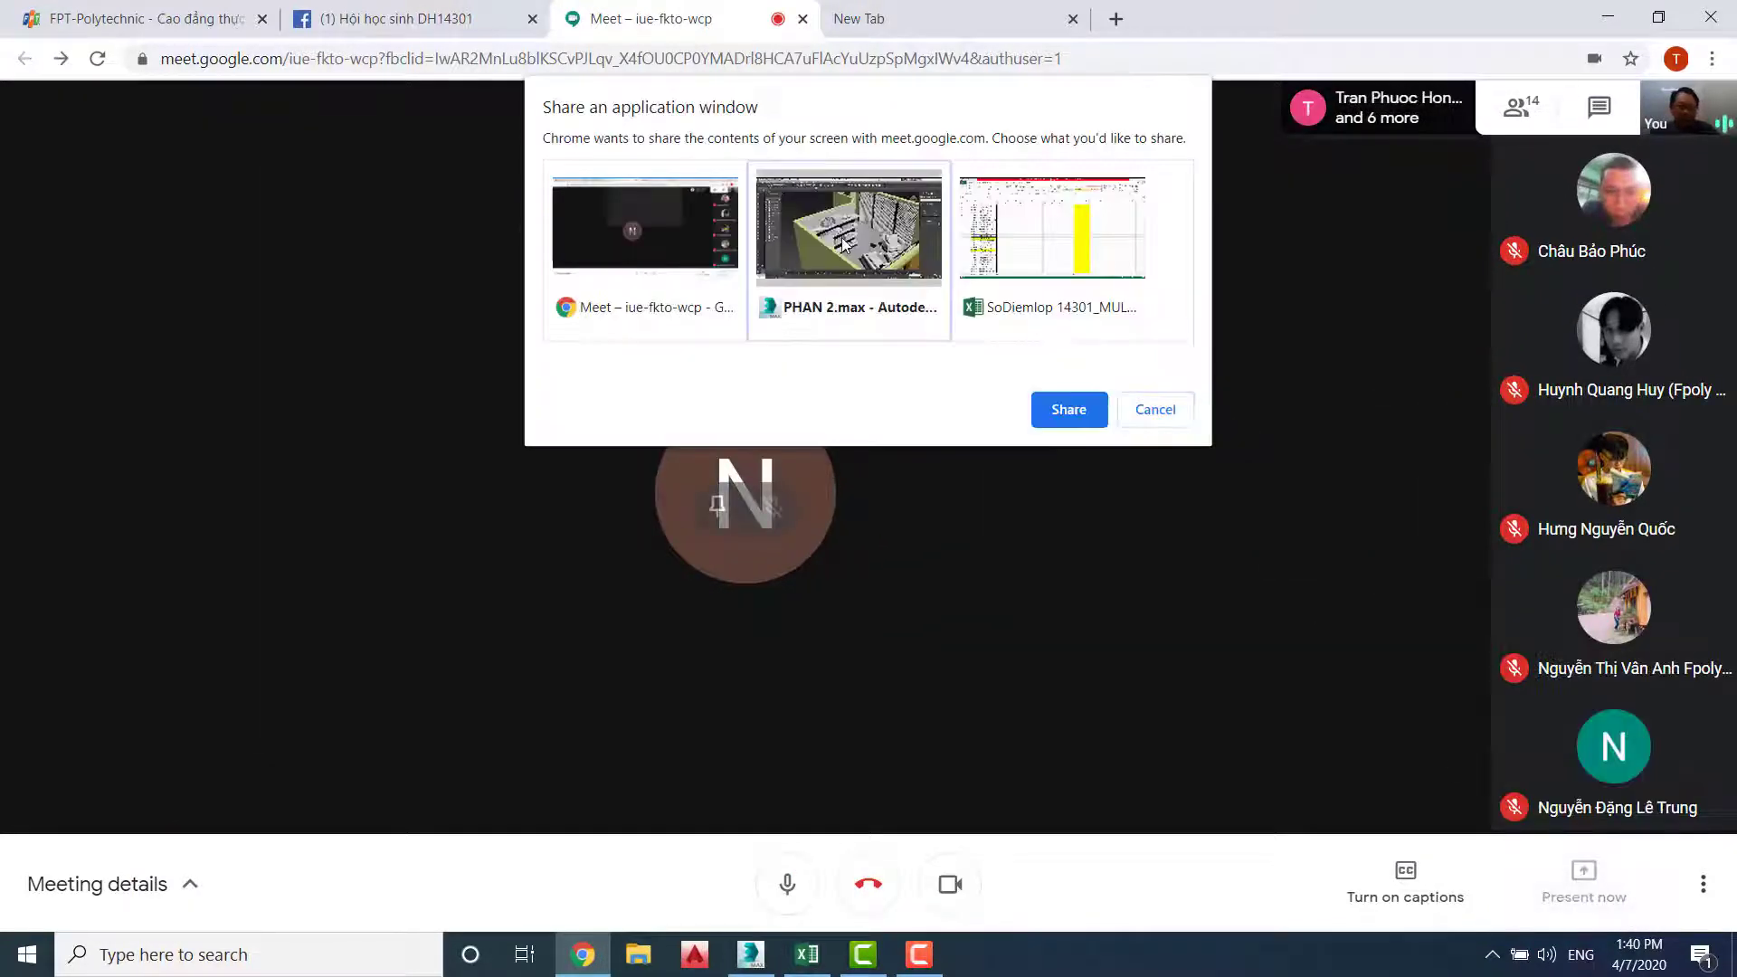
left_click(1091, 411)
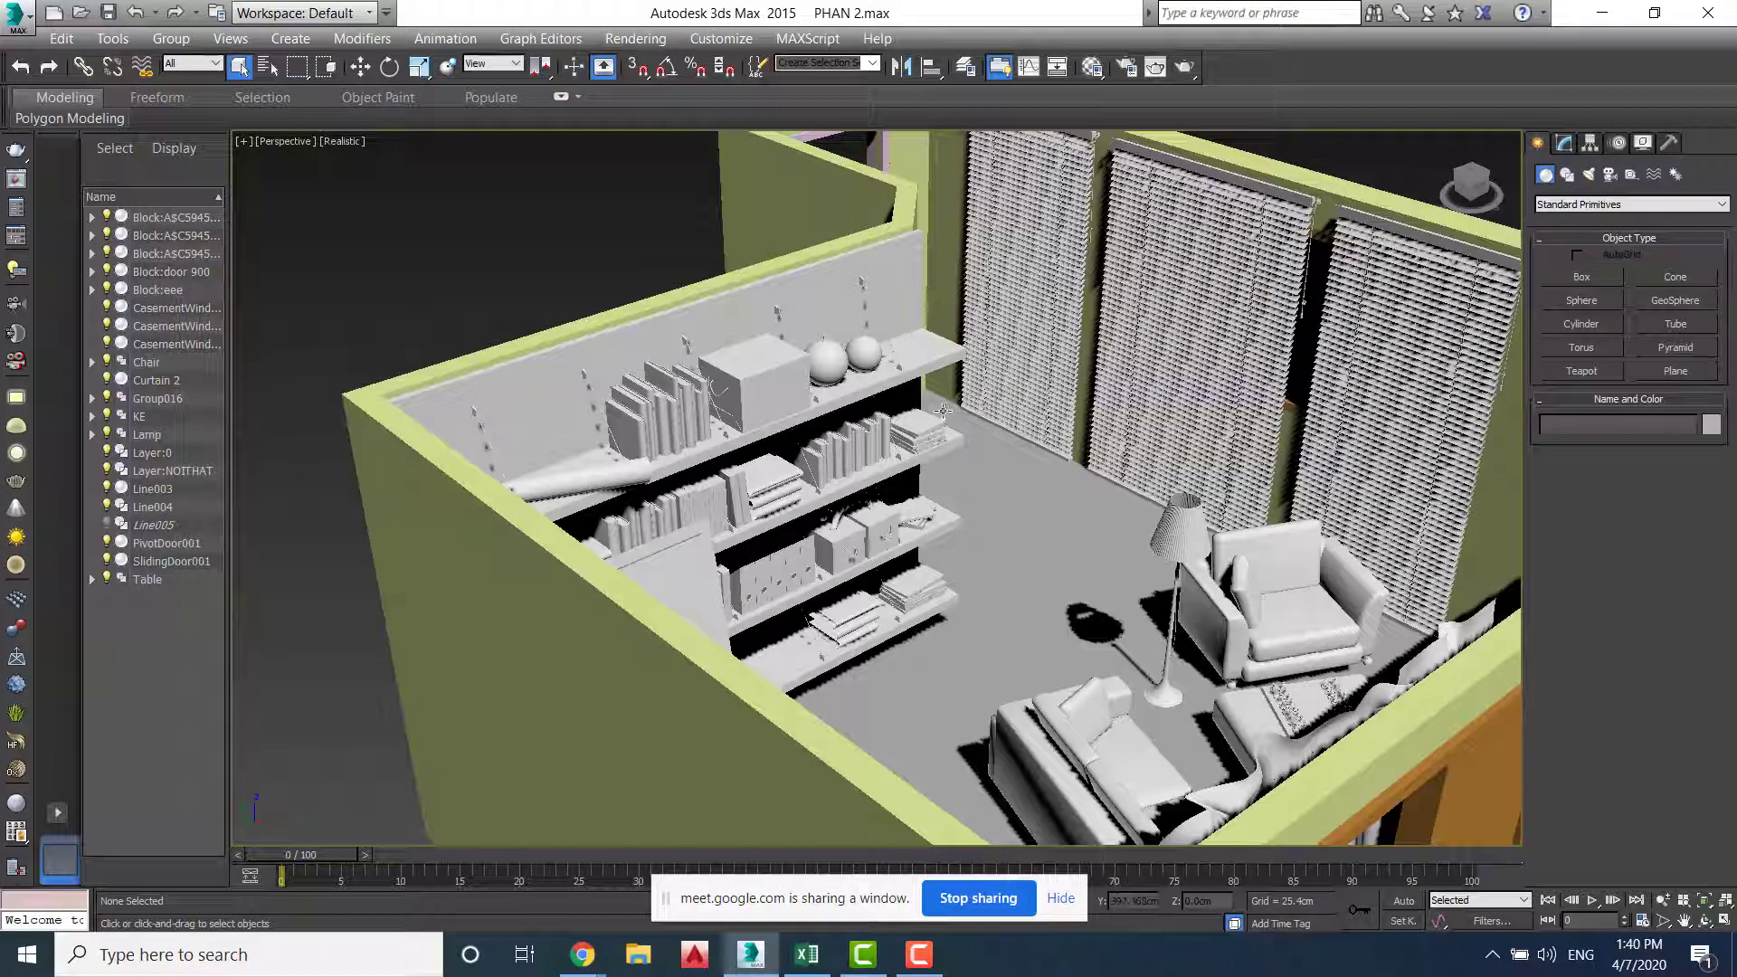
Restore the four-viewport layout and place a target camera in the Front view, aimed horizontally from the curtain across the room
middle_click_drag(959, 494, 833, 594, "alt")
scroll(994, 484, "down", 3)
middle_click_drag(894, 535, 953, 536, "alt")
key("alt+w")
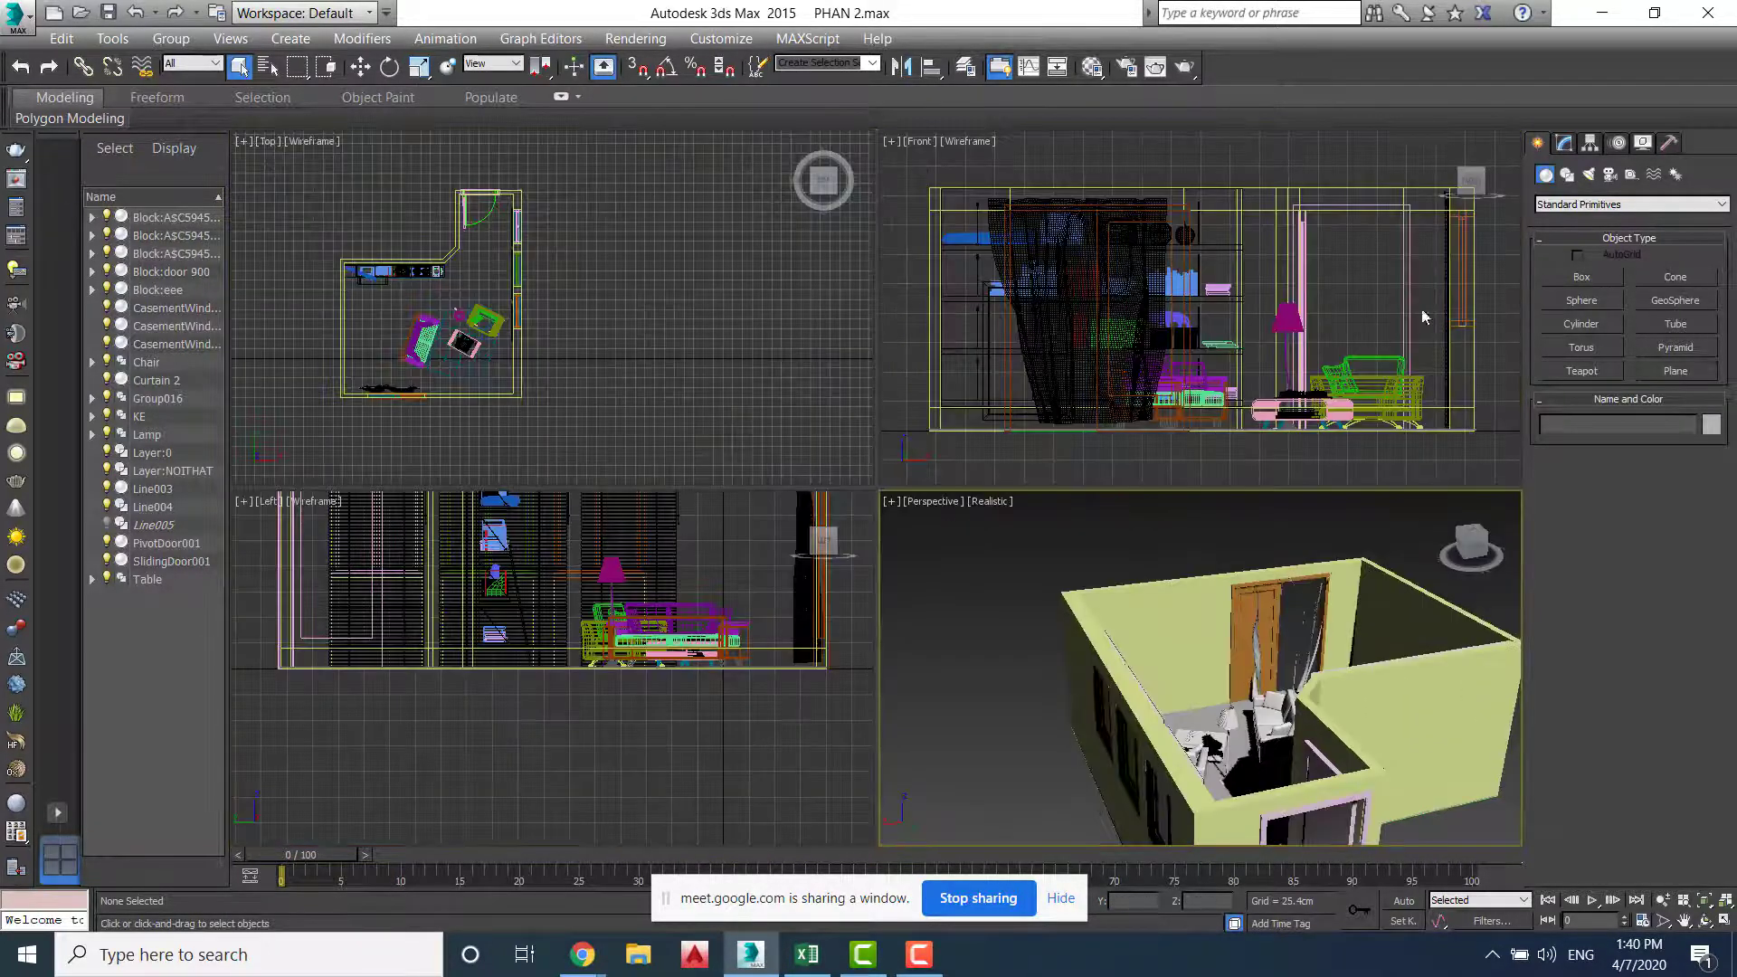
left_click(1612, 176)
left_click(1611, 275)
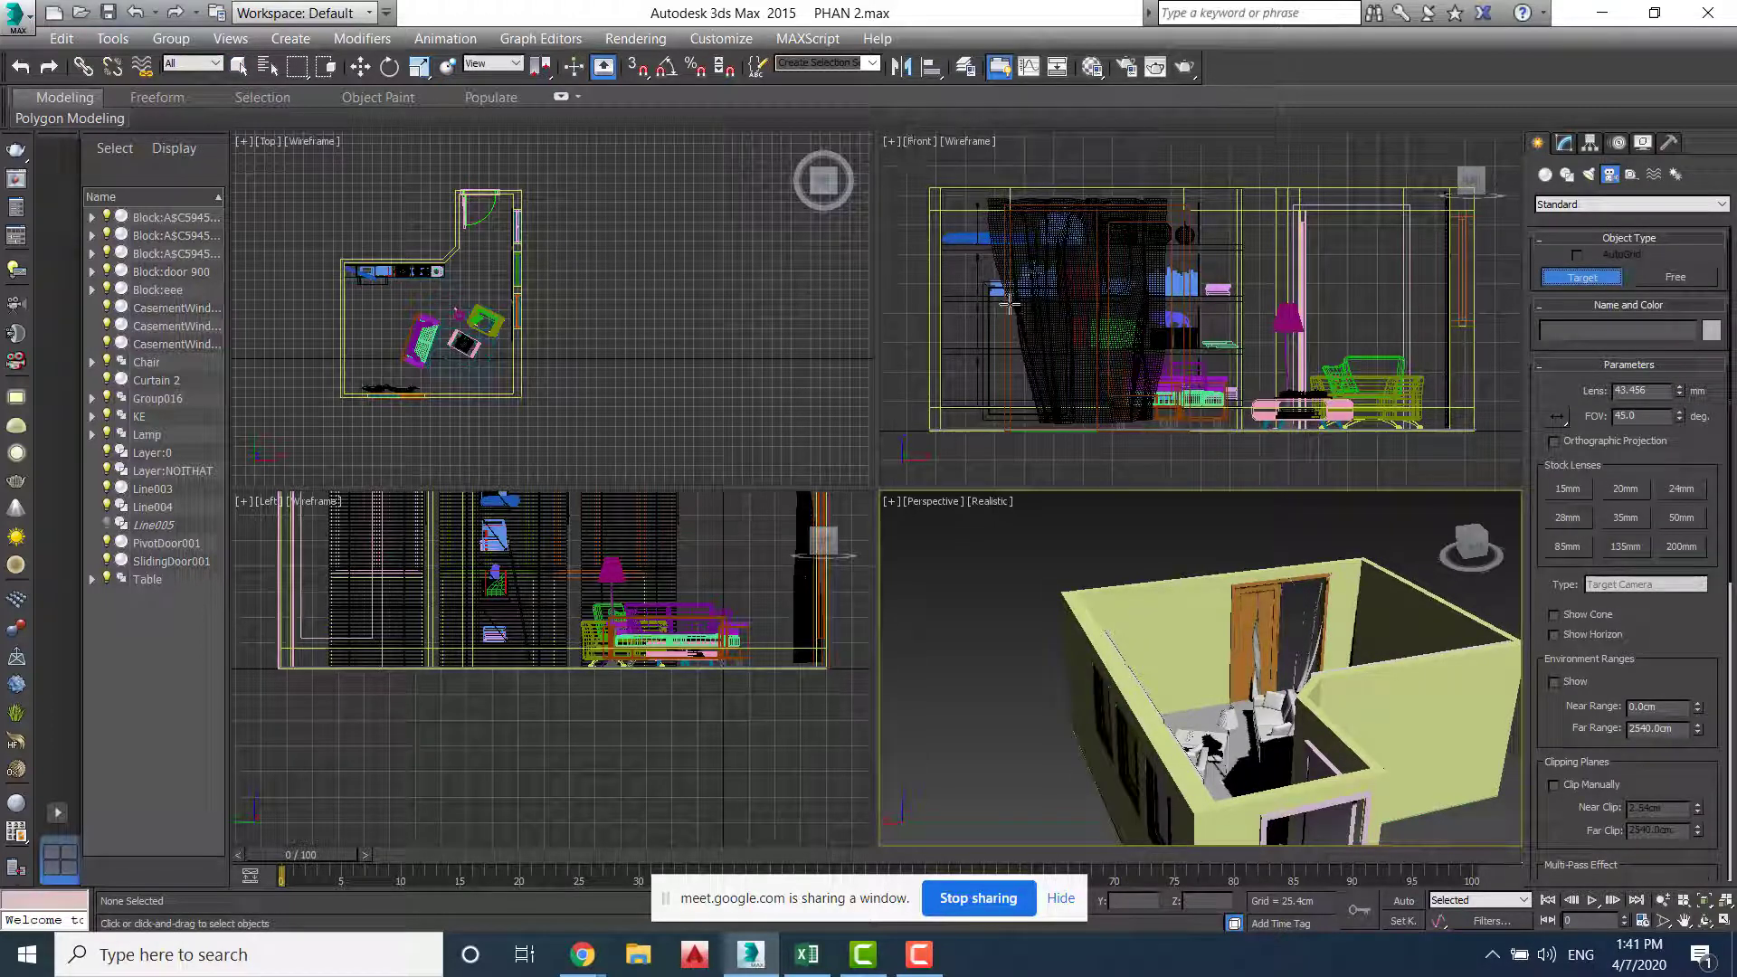
left_click_drag(1000, 310, 1395, 319)
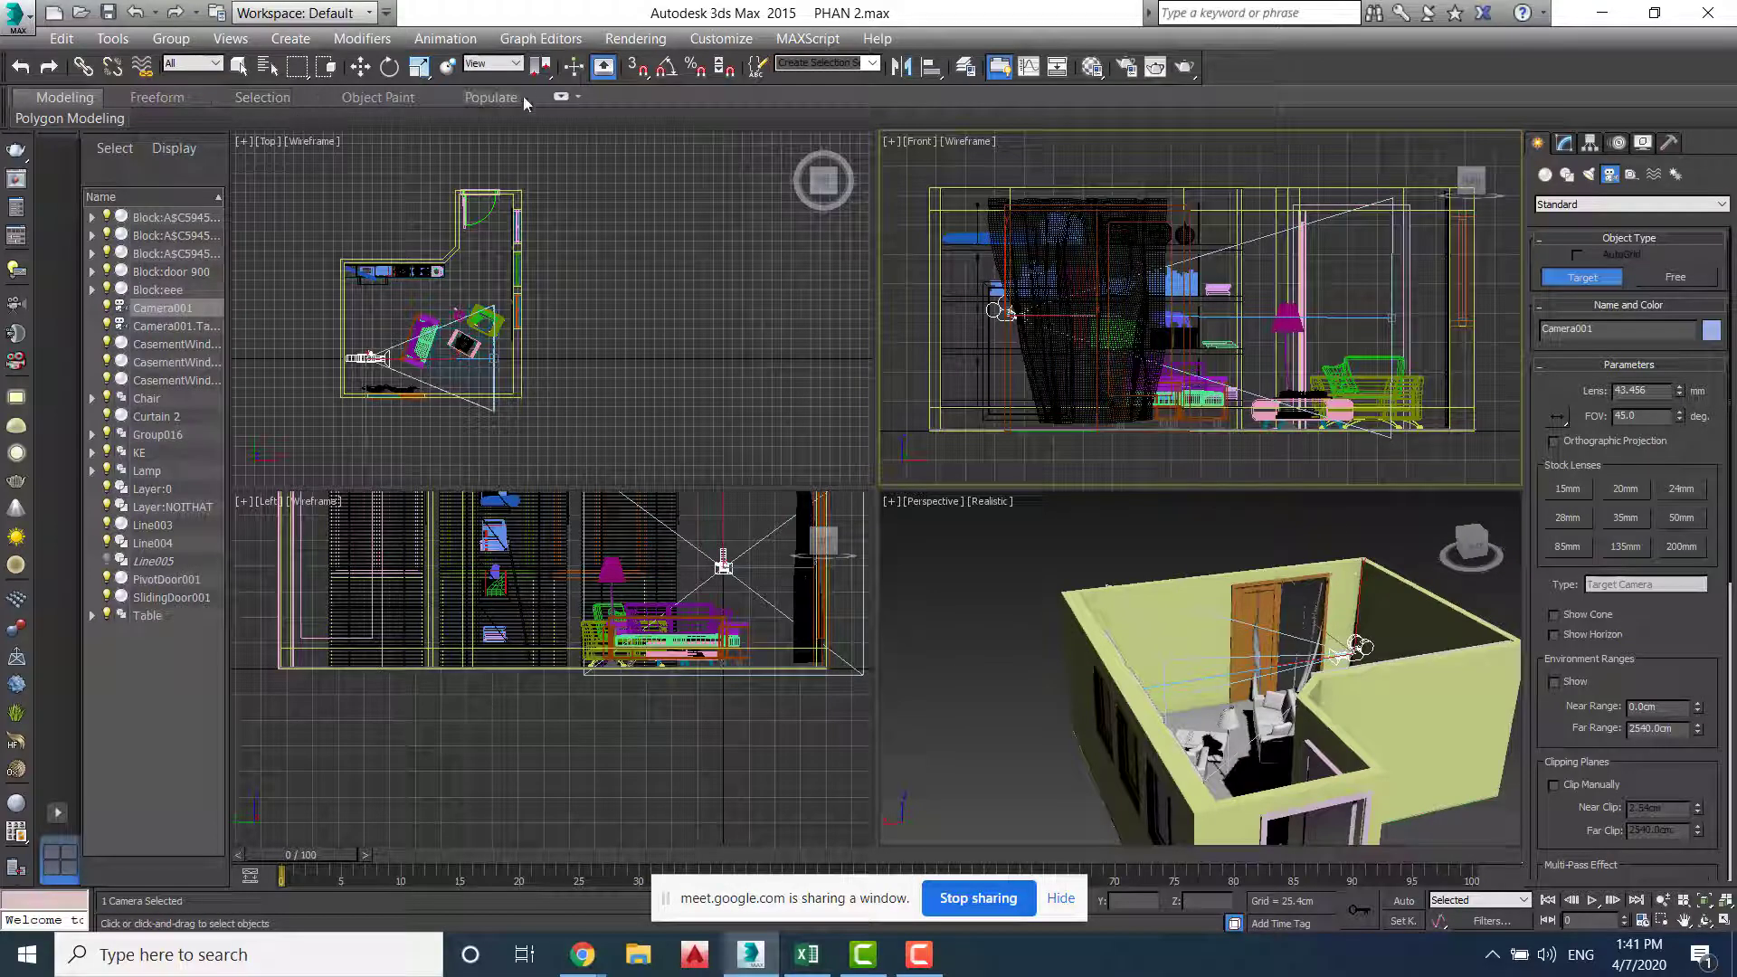
Activate the Move tool, deselect the camera and change the Perspective viewport to the Camera001 view
left_click(360, 66)
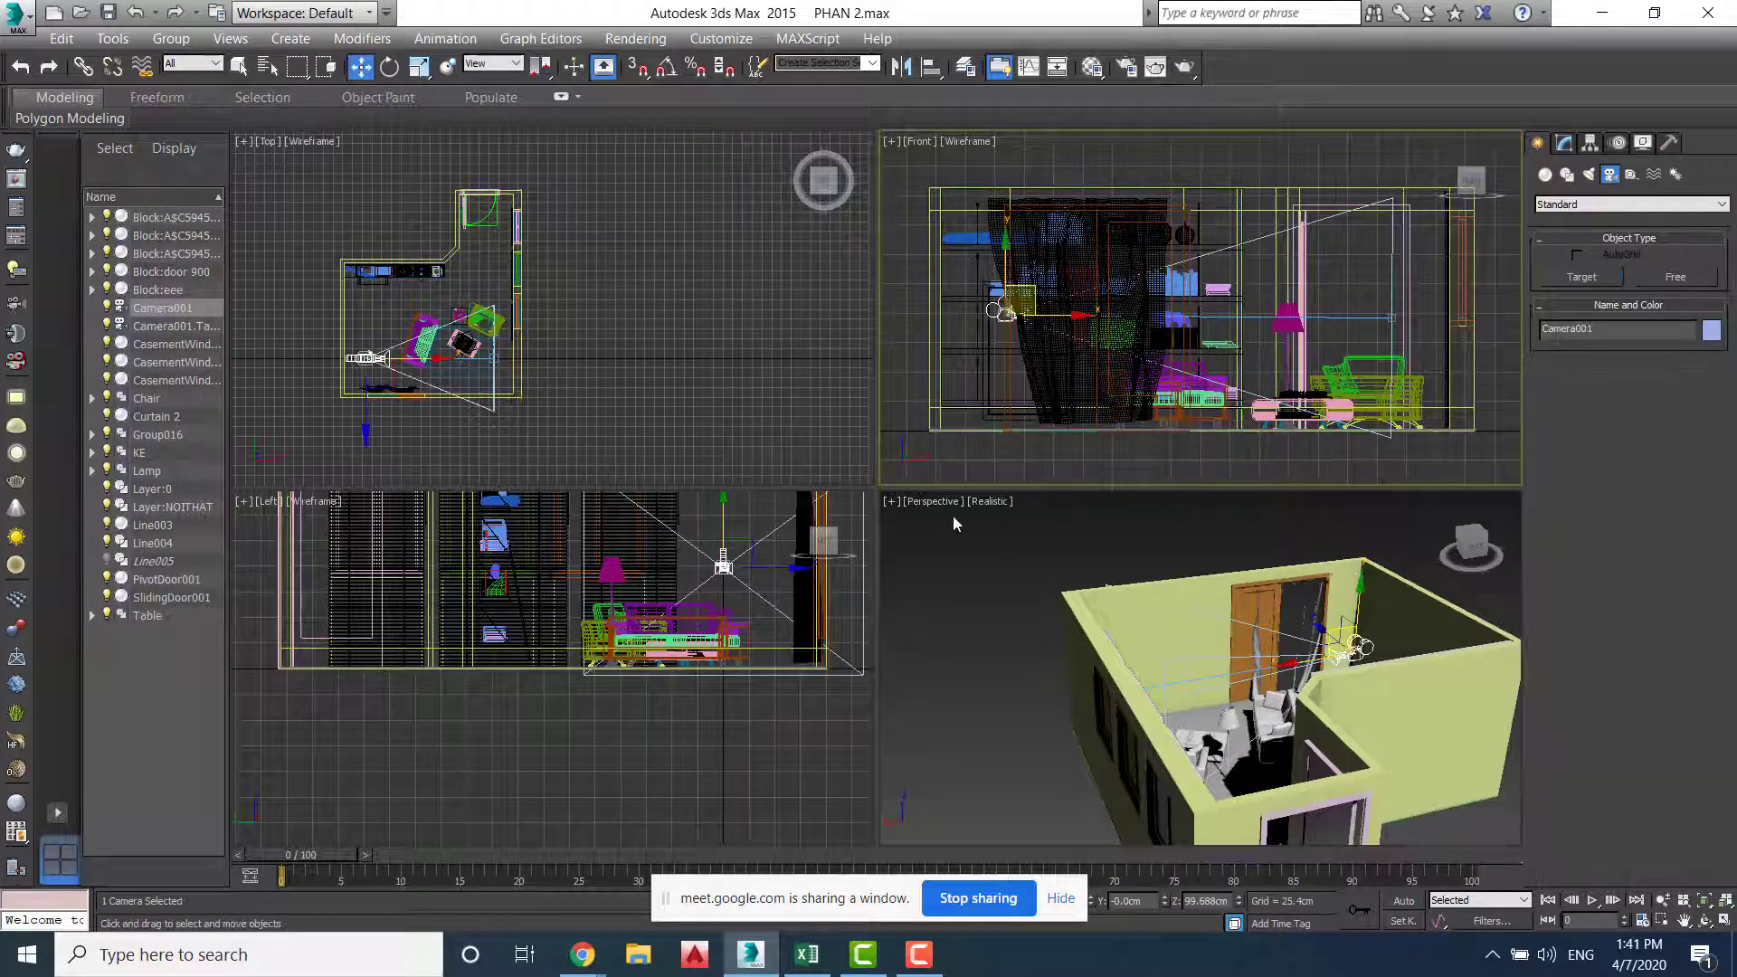
middle_click_drag(1227, 604, 1179, 579)
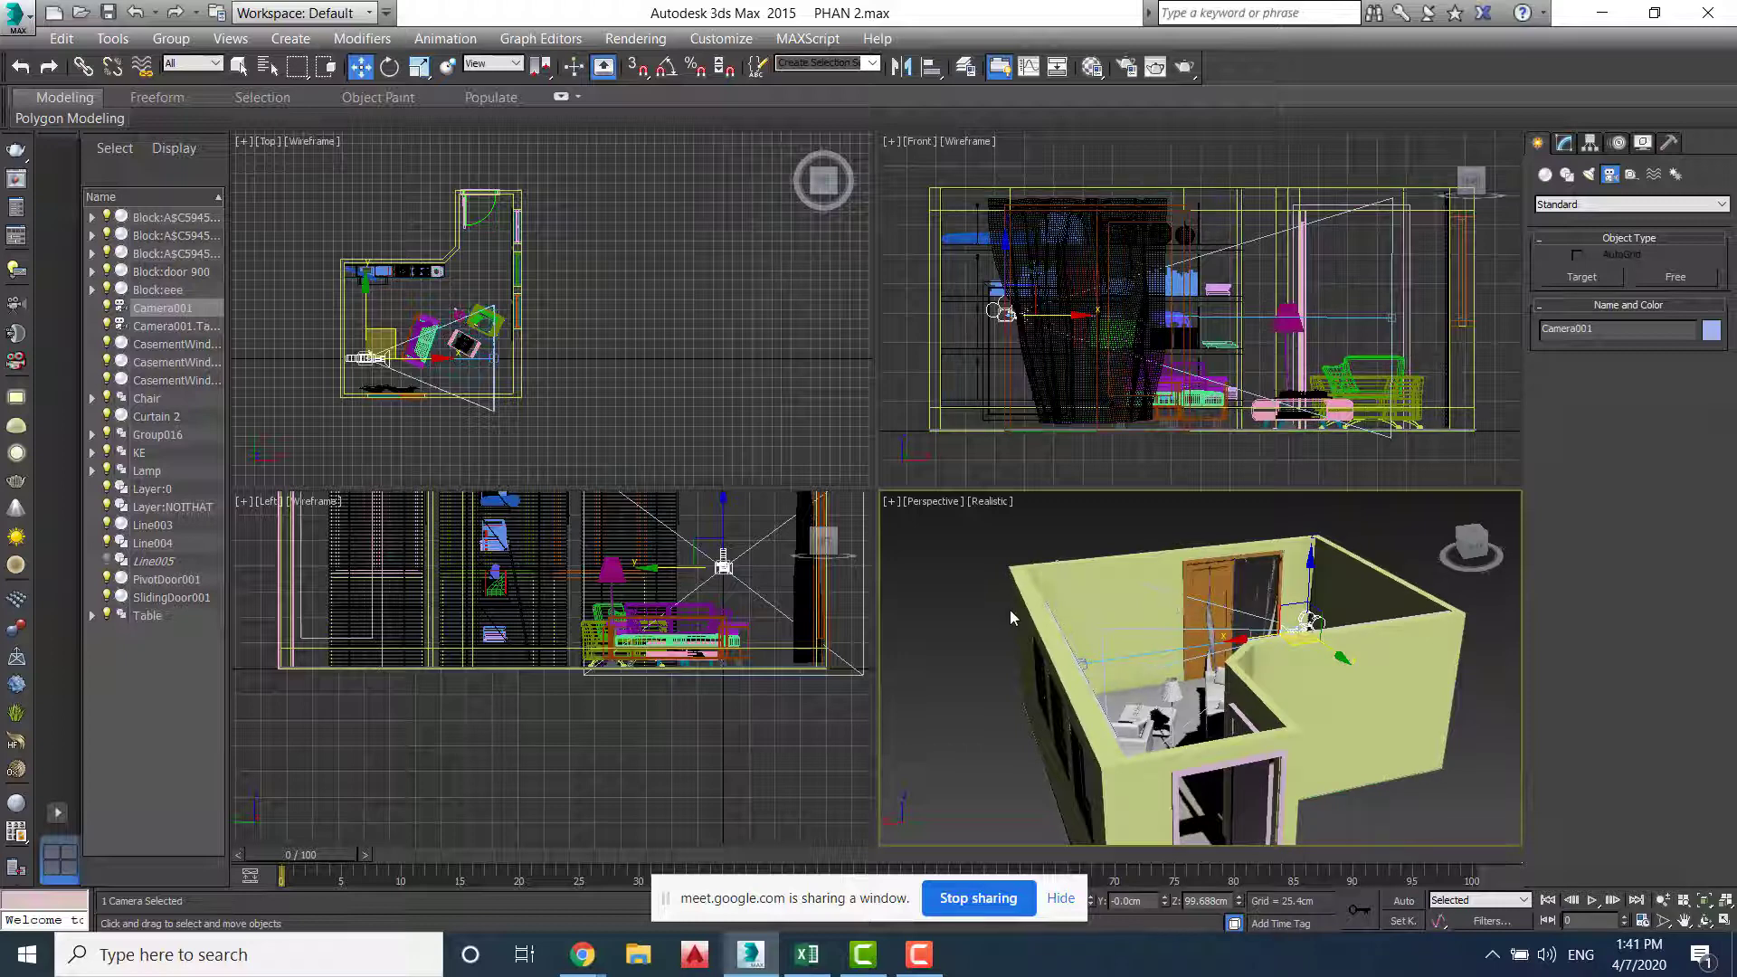
left_click(726, 364)
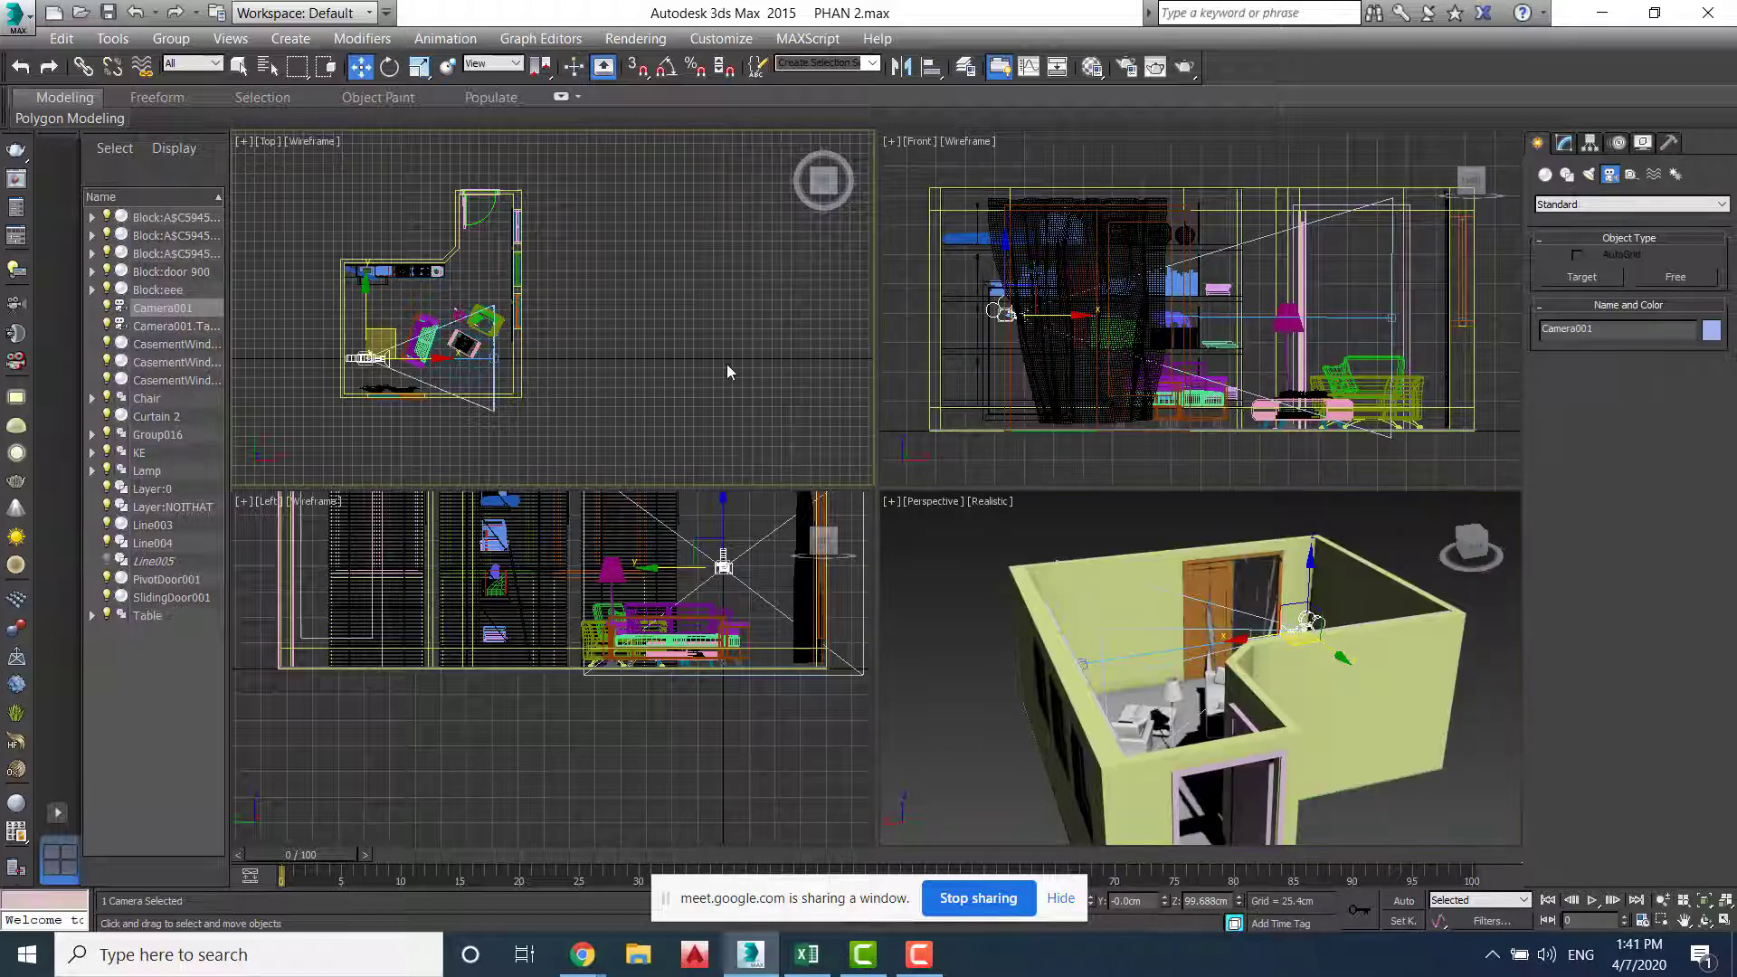
left_click(952, 572)
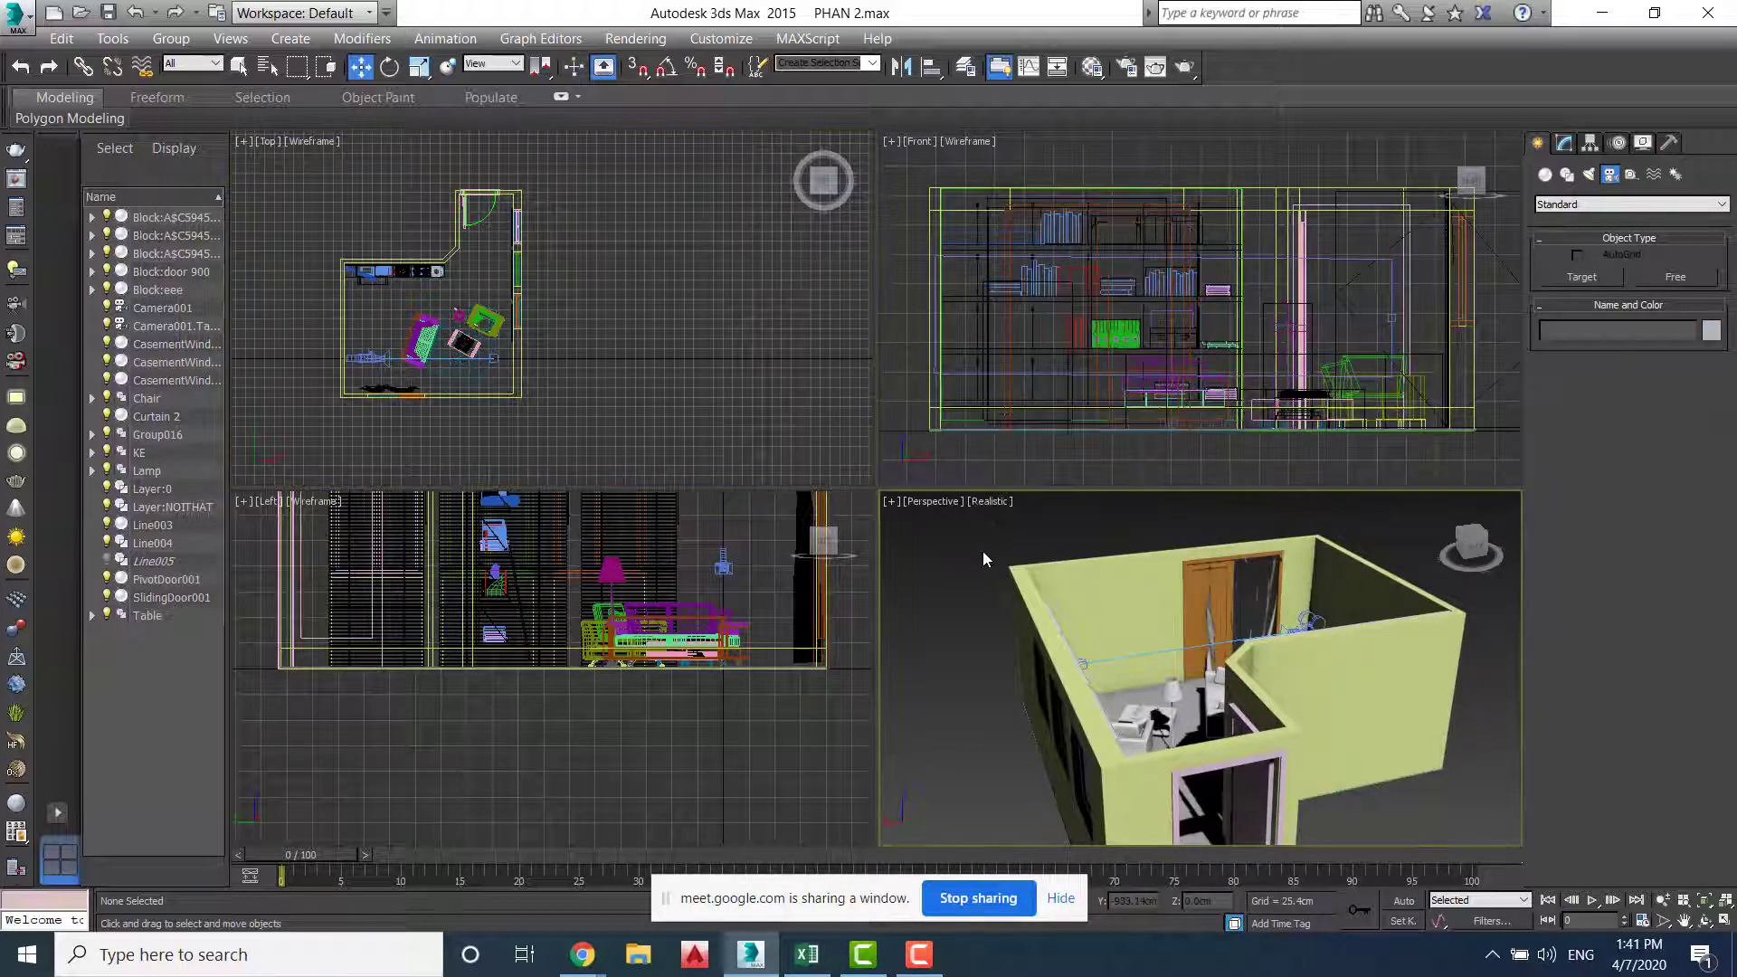
left_click(936, 501)
mouse_move(974, 527)
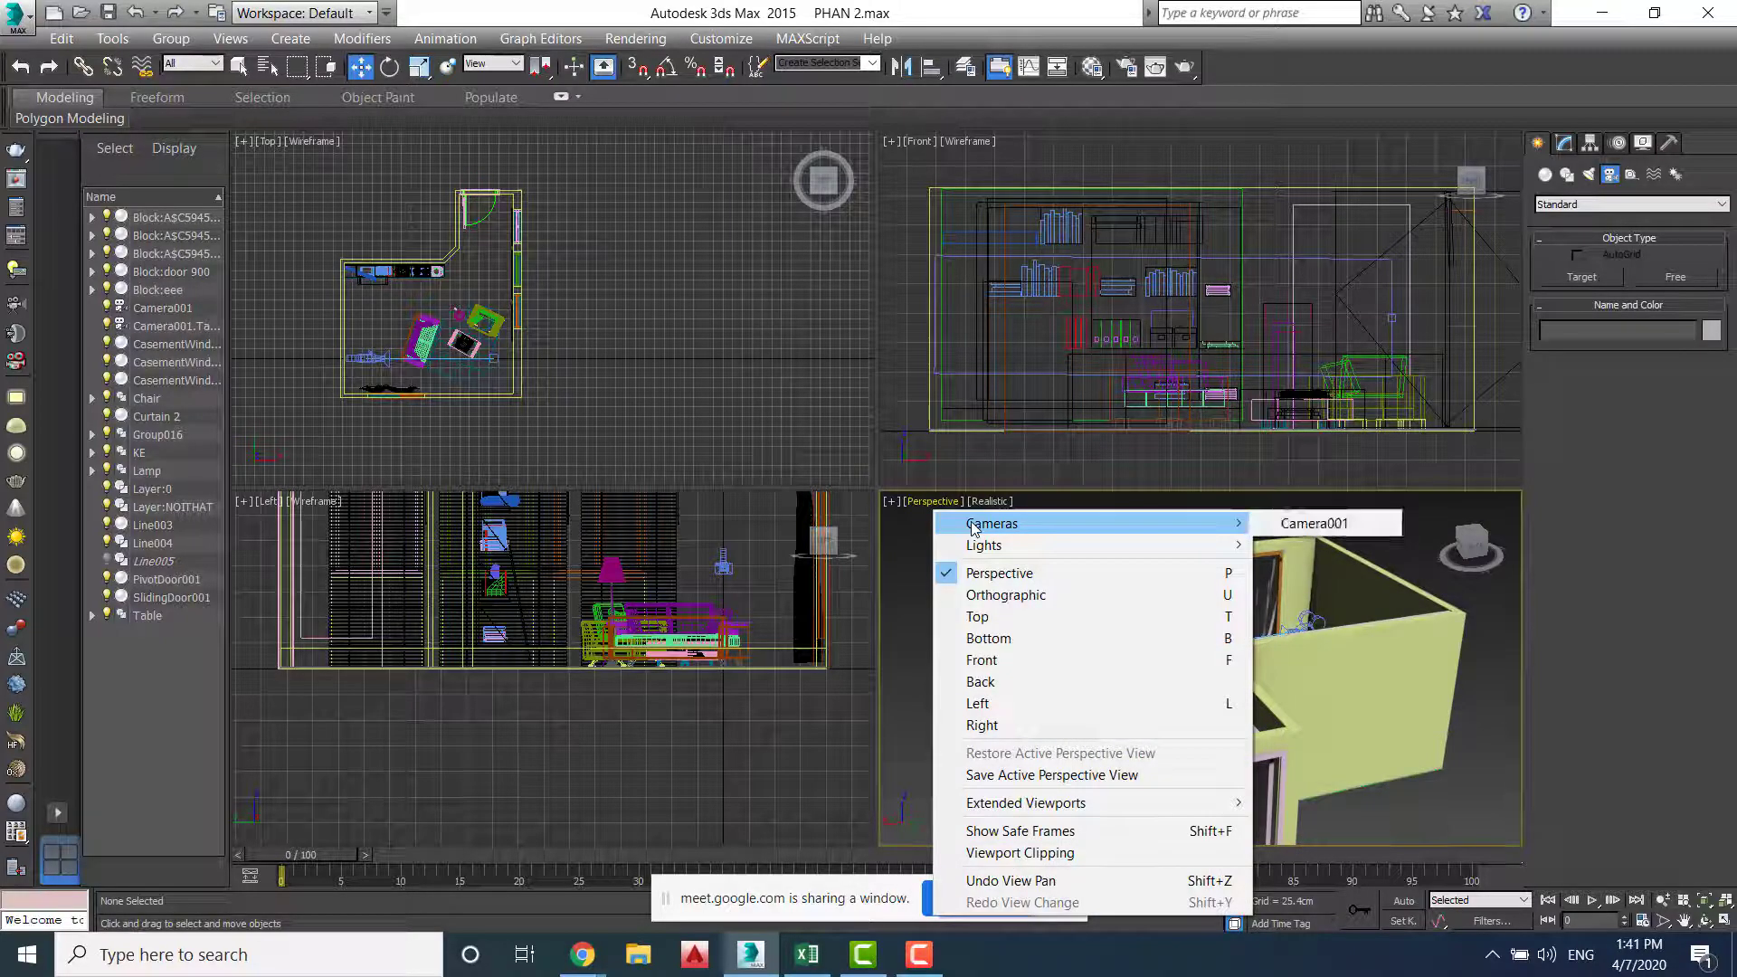
left_click(916, 525)
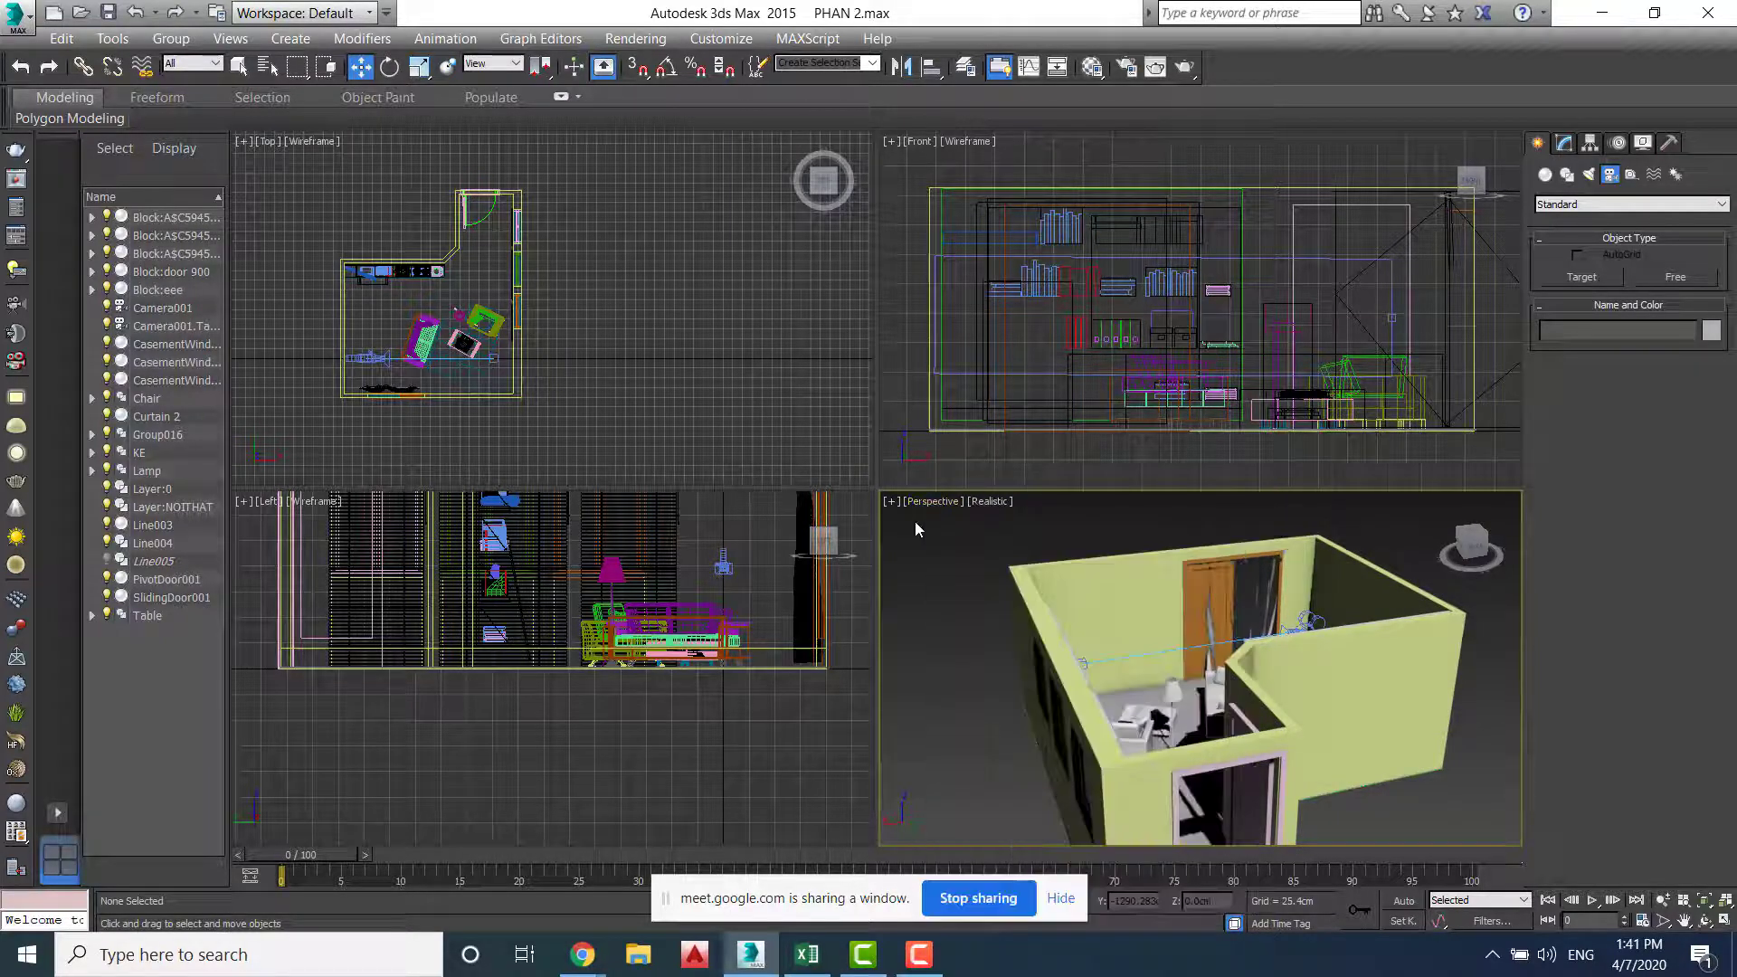
key("c")
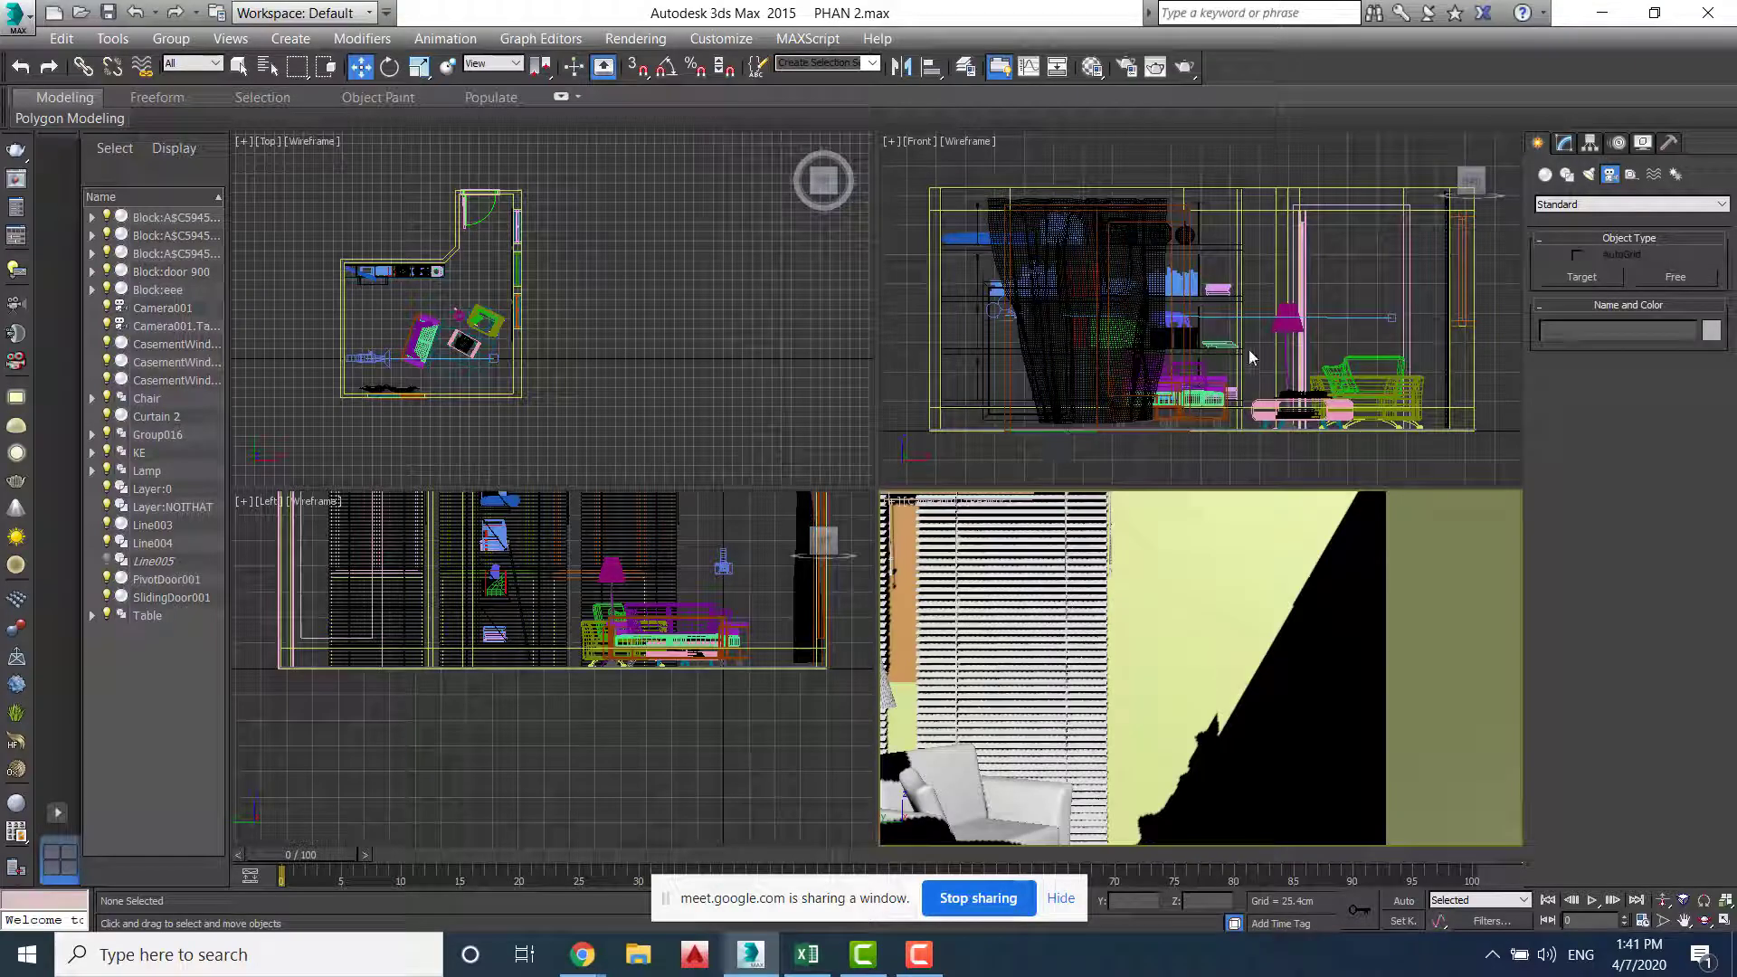
Move Camera001's target in the Top view to the green armchair so the camera aims diagonally across the room
left_click(1001, 313)
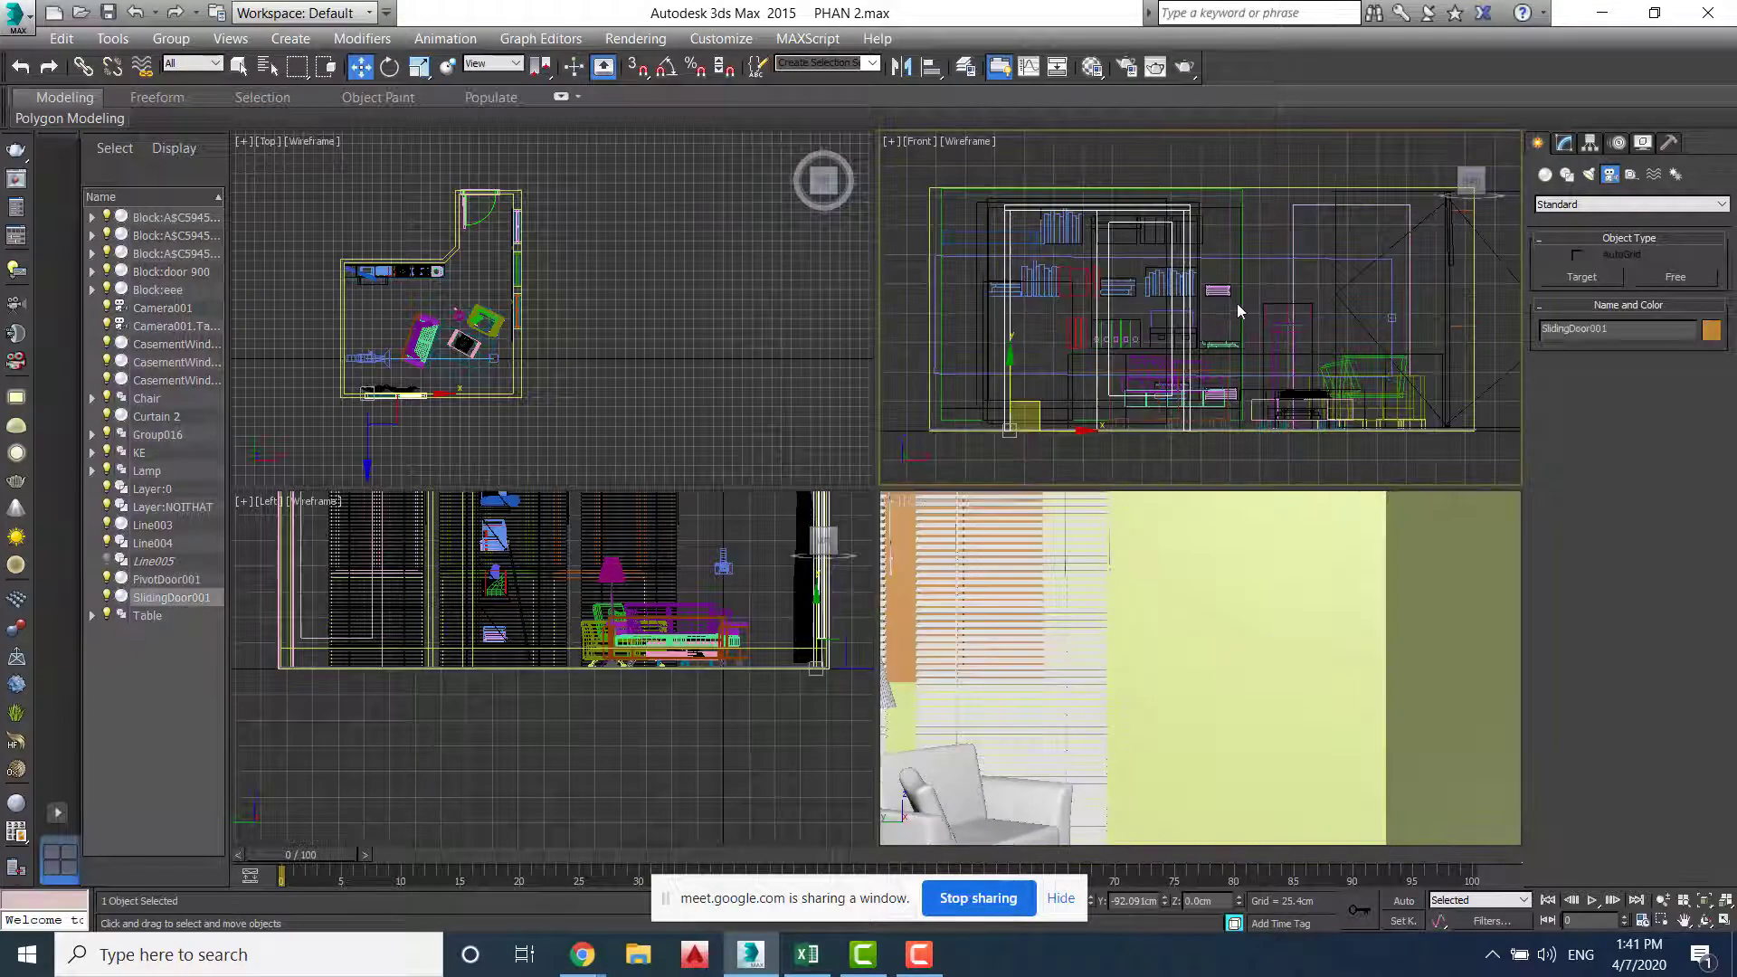
left_click(999, 311)
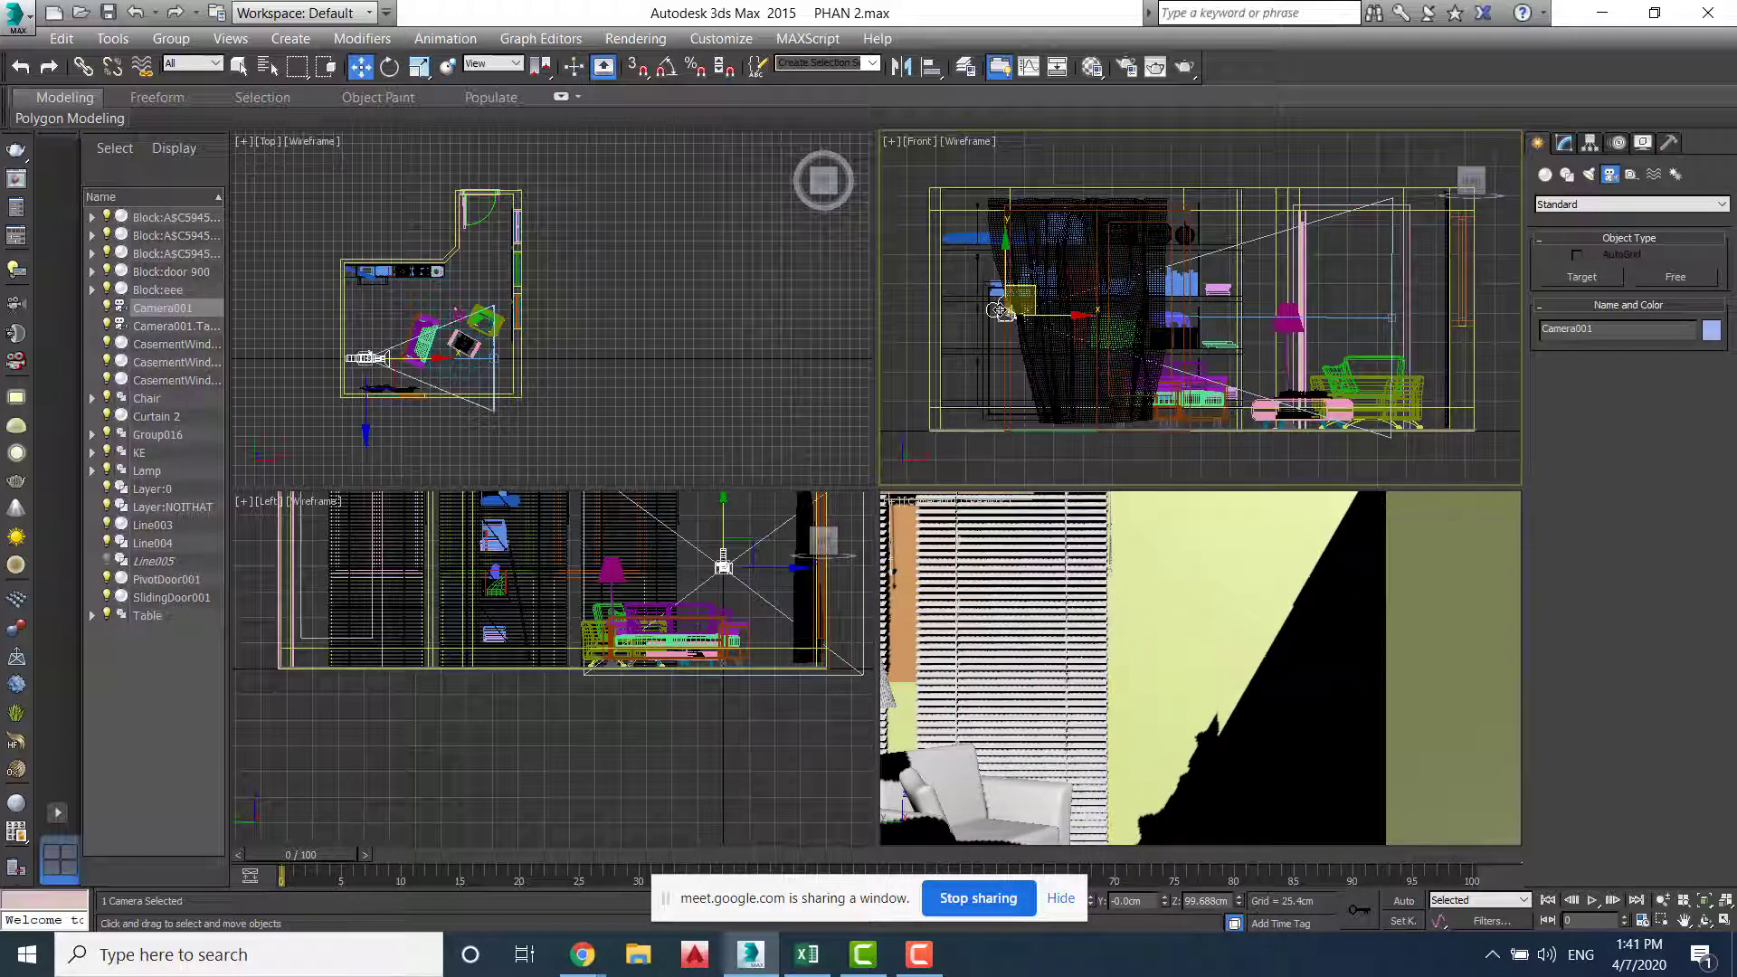
left_click_drag(999, 311, 984, 288)
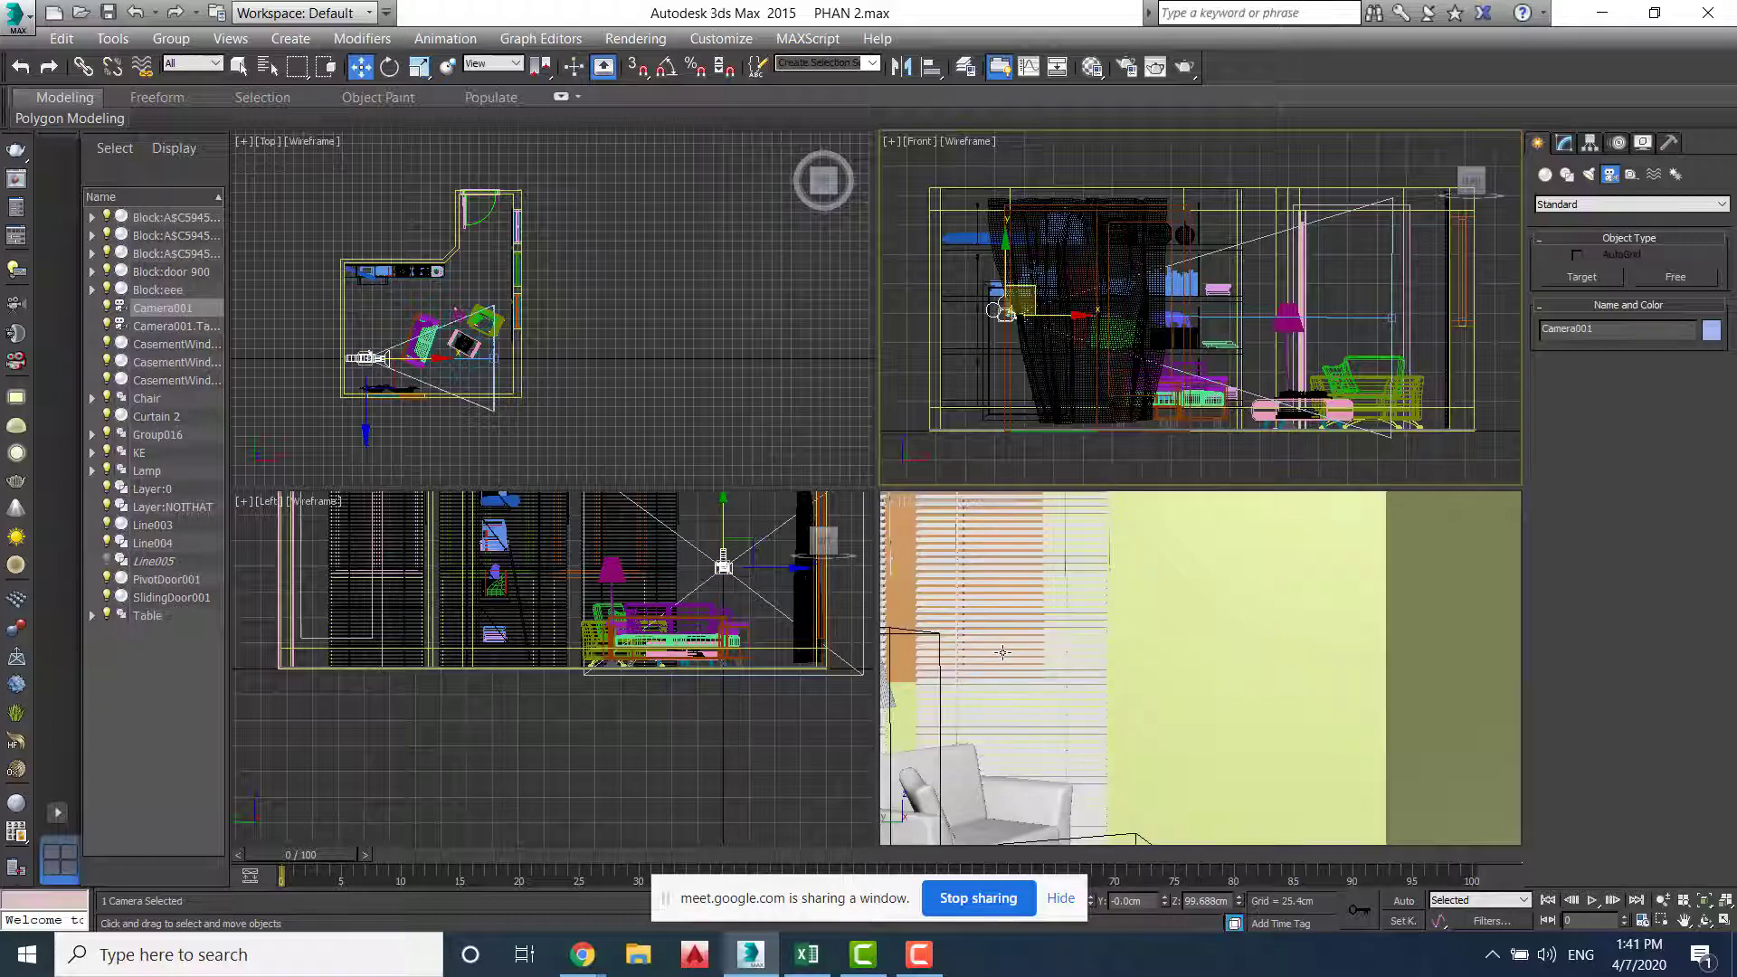
middle_click_drag(535, 341, 715, 330)
scroll(723, 324, "up", 2)
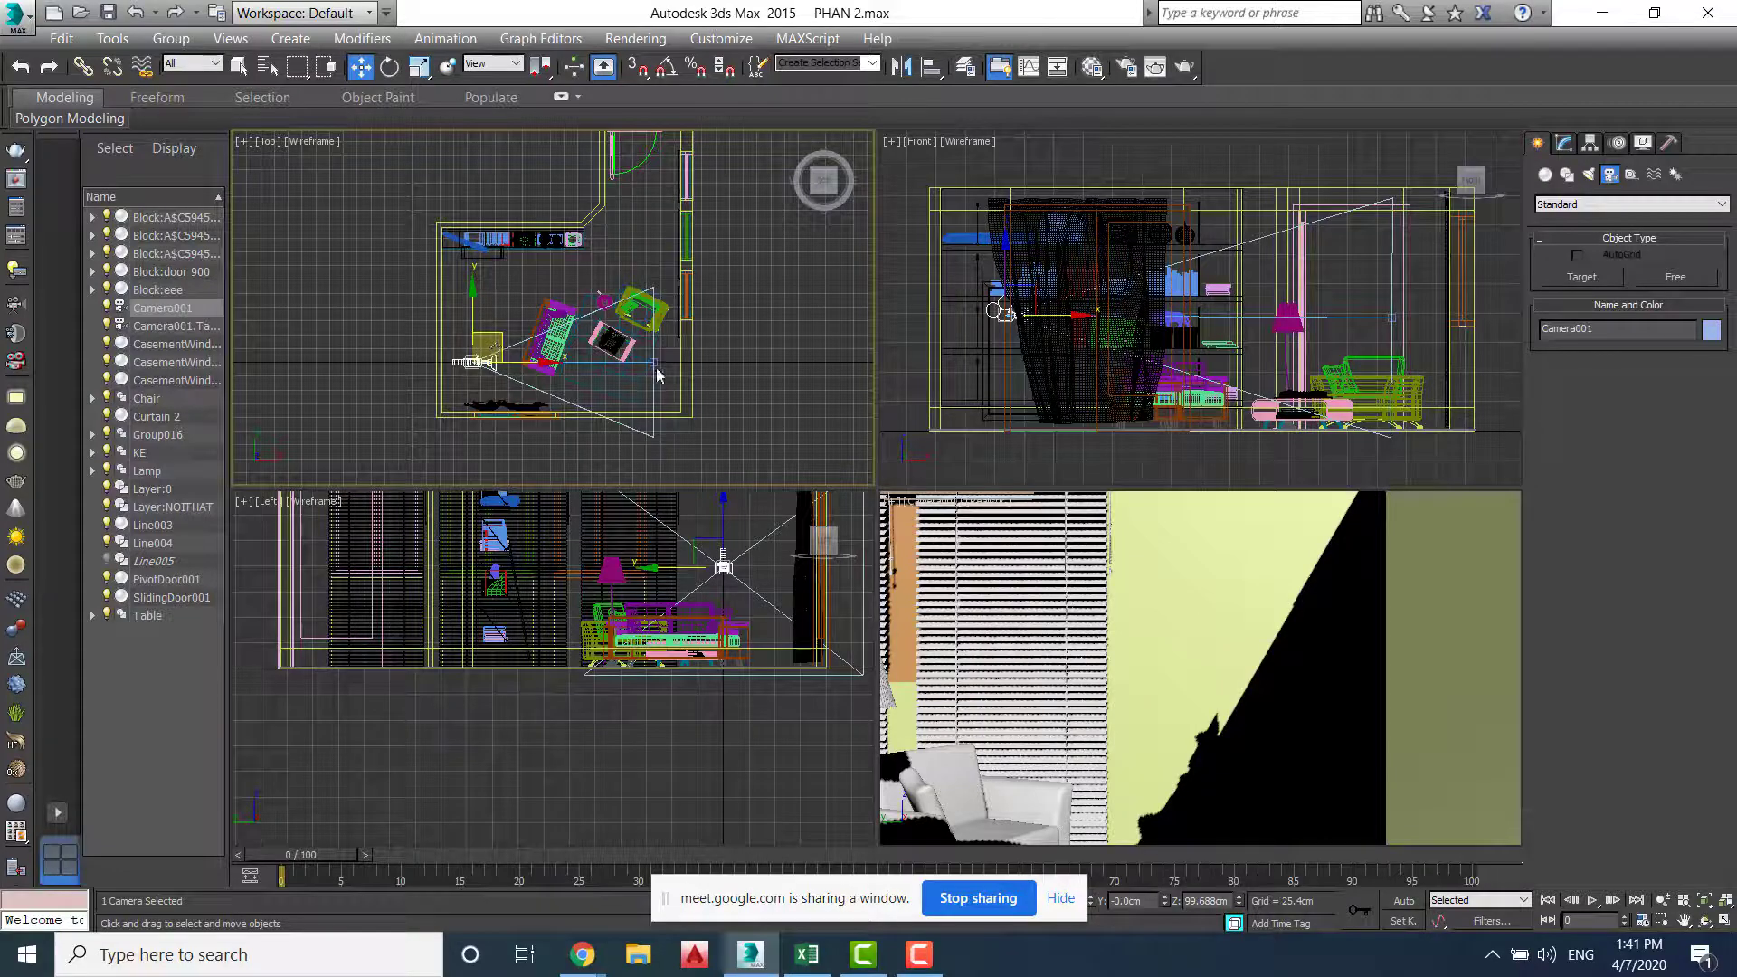
left_click_drag(657, 369, 661, 275)
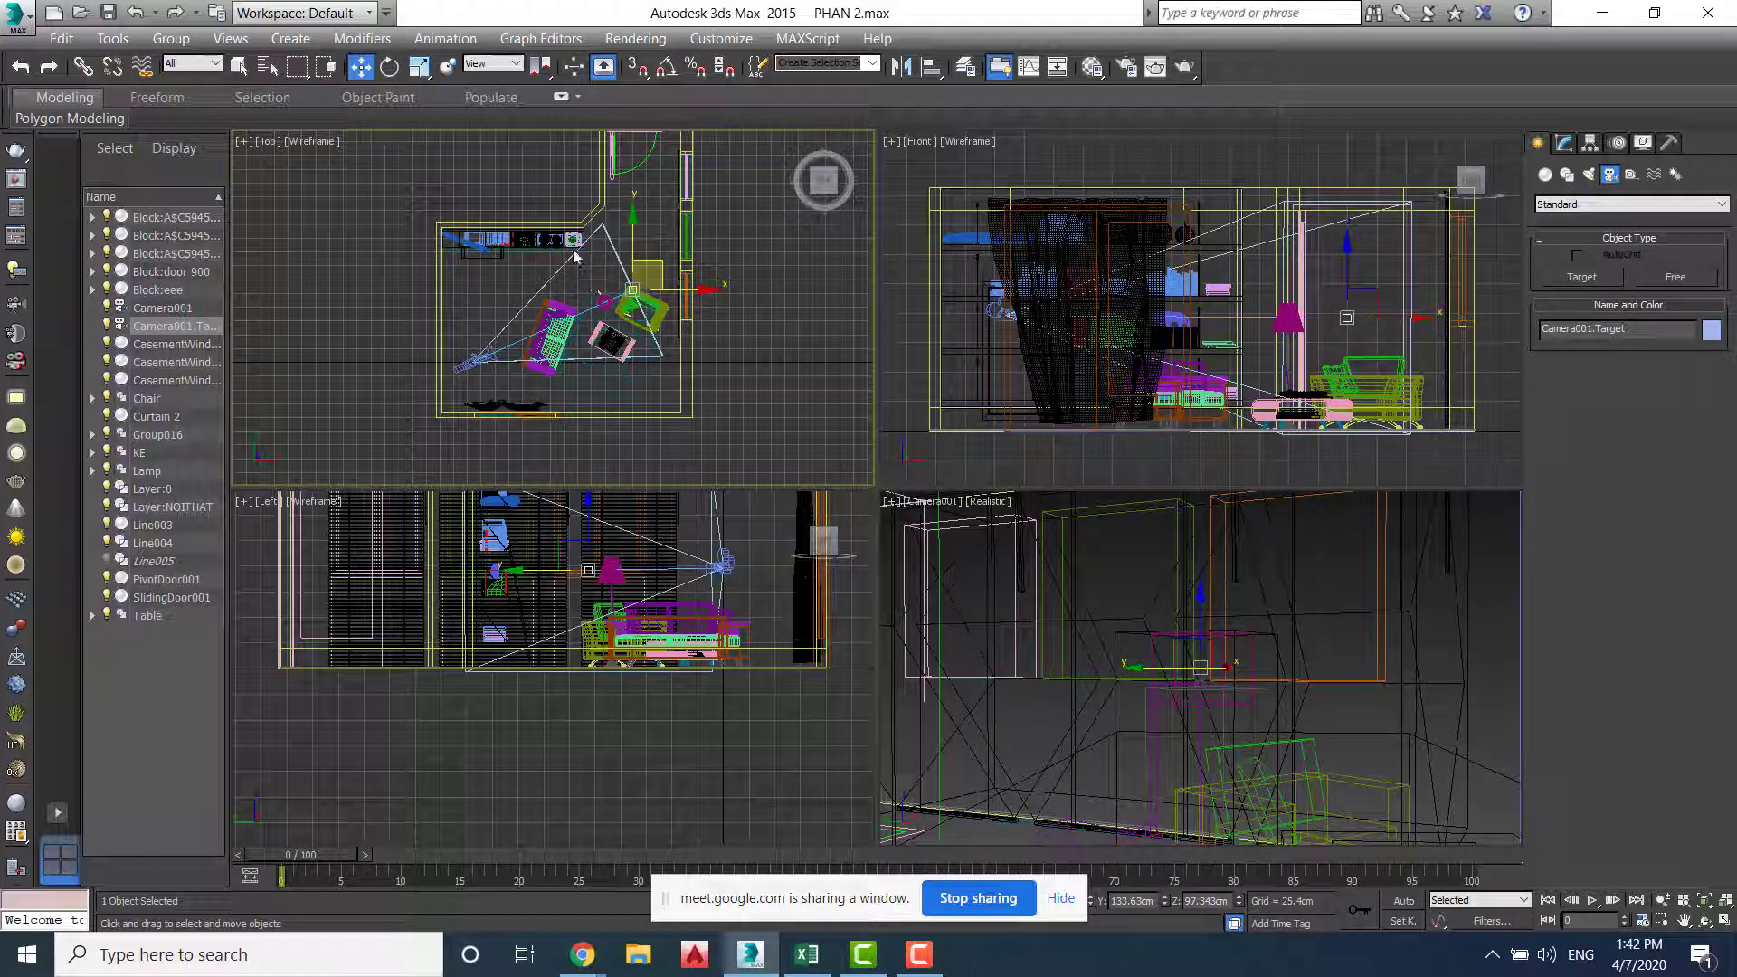
Move the Camera001 body in the Top view back into the room corner beside the curtain, and deselect it
left_click(482, 355)
left_click_drag(482, 331, 473, 358)
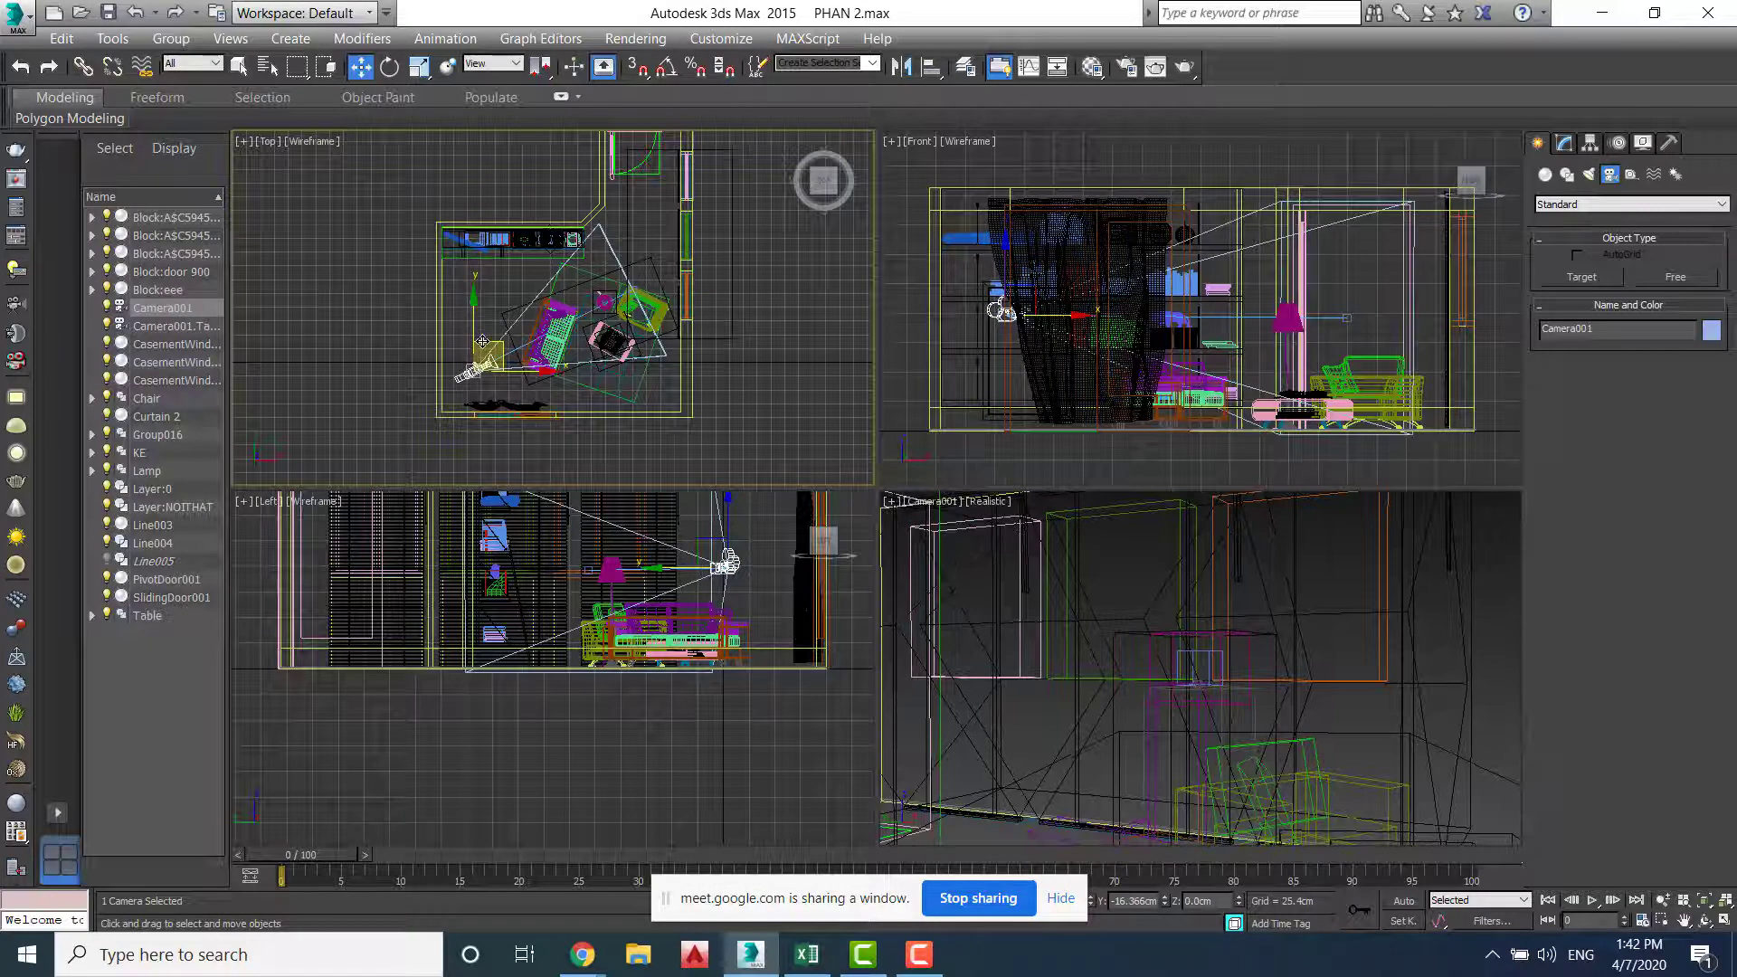
left_click(606, 262)
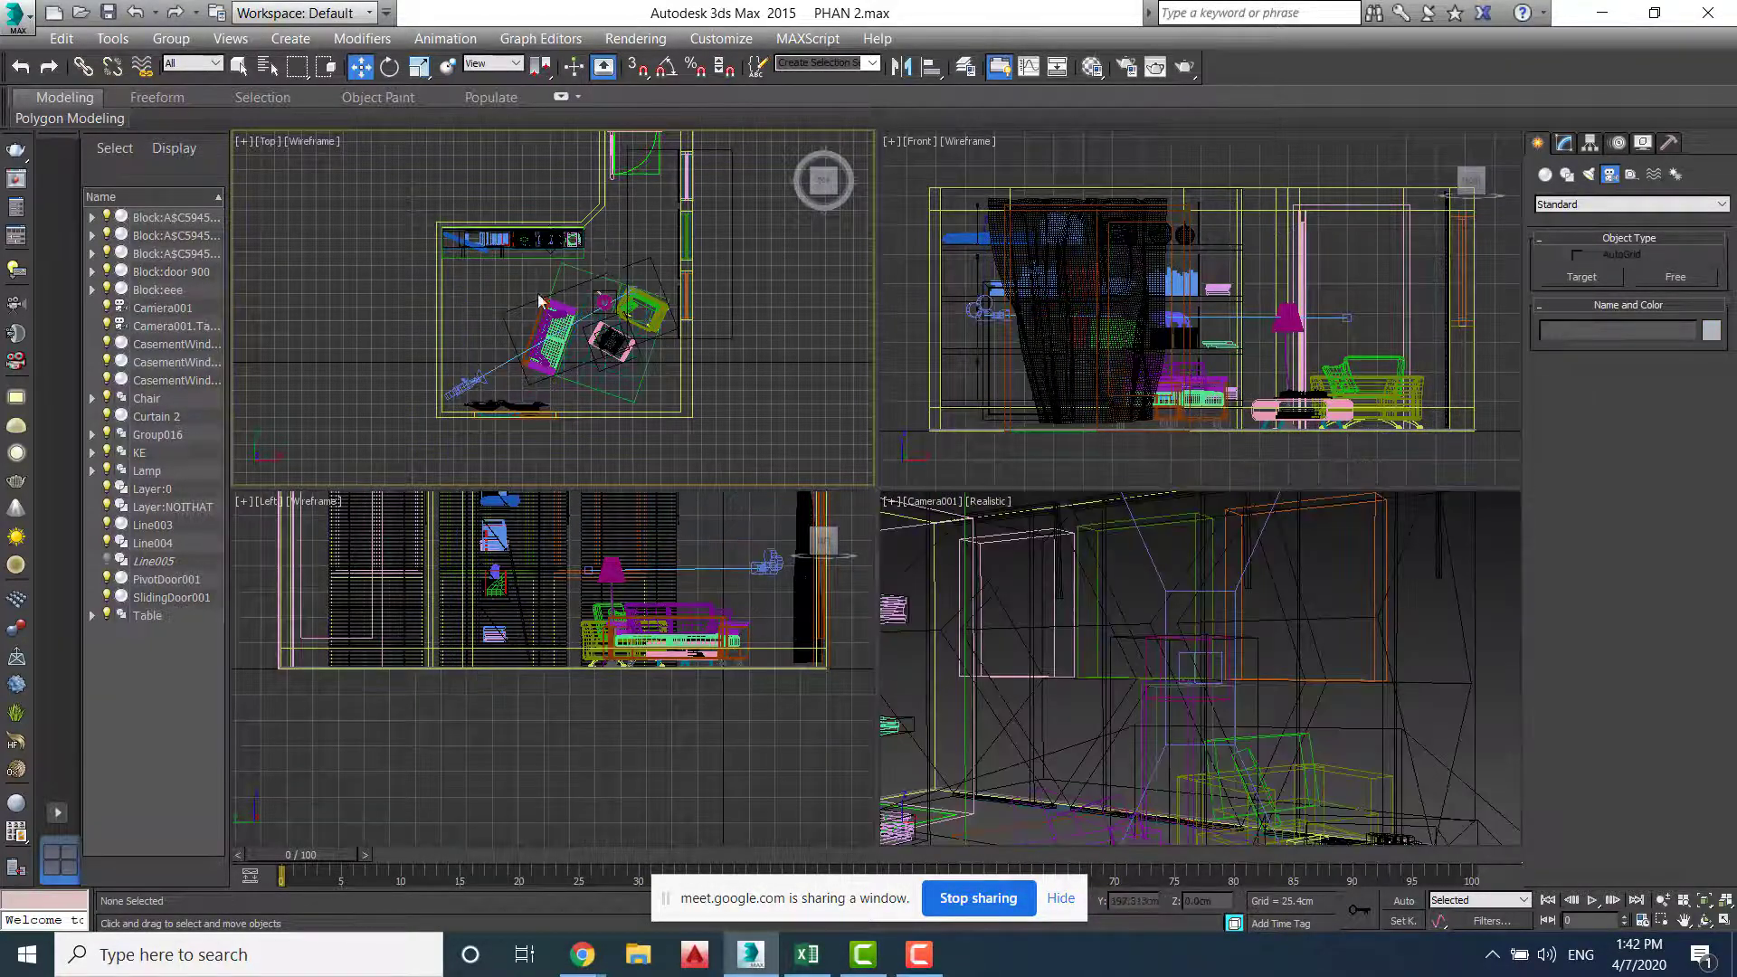
left_click(630, 292)
left_click_drag(631, 292, 620, 283)
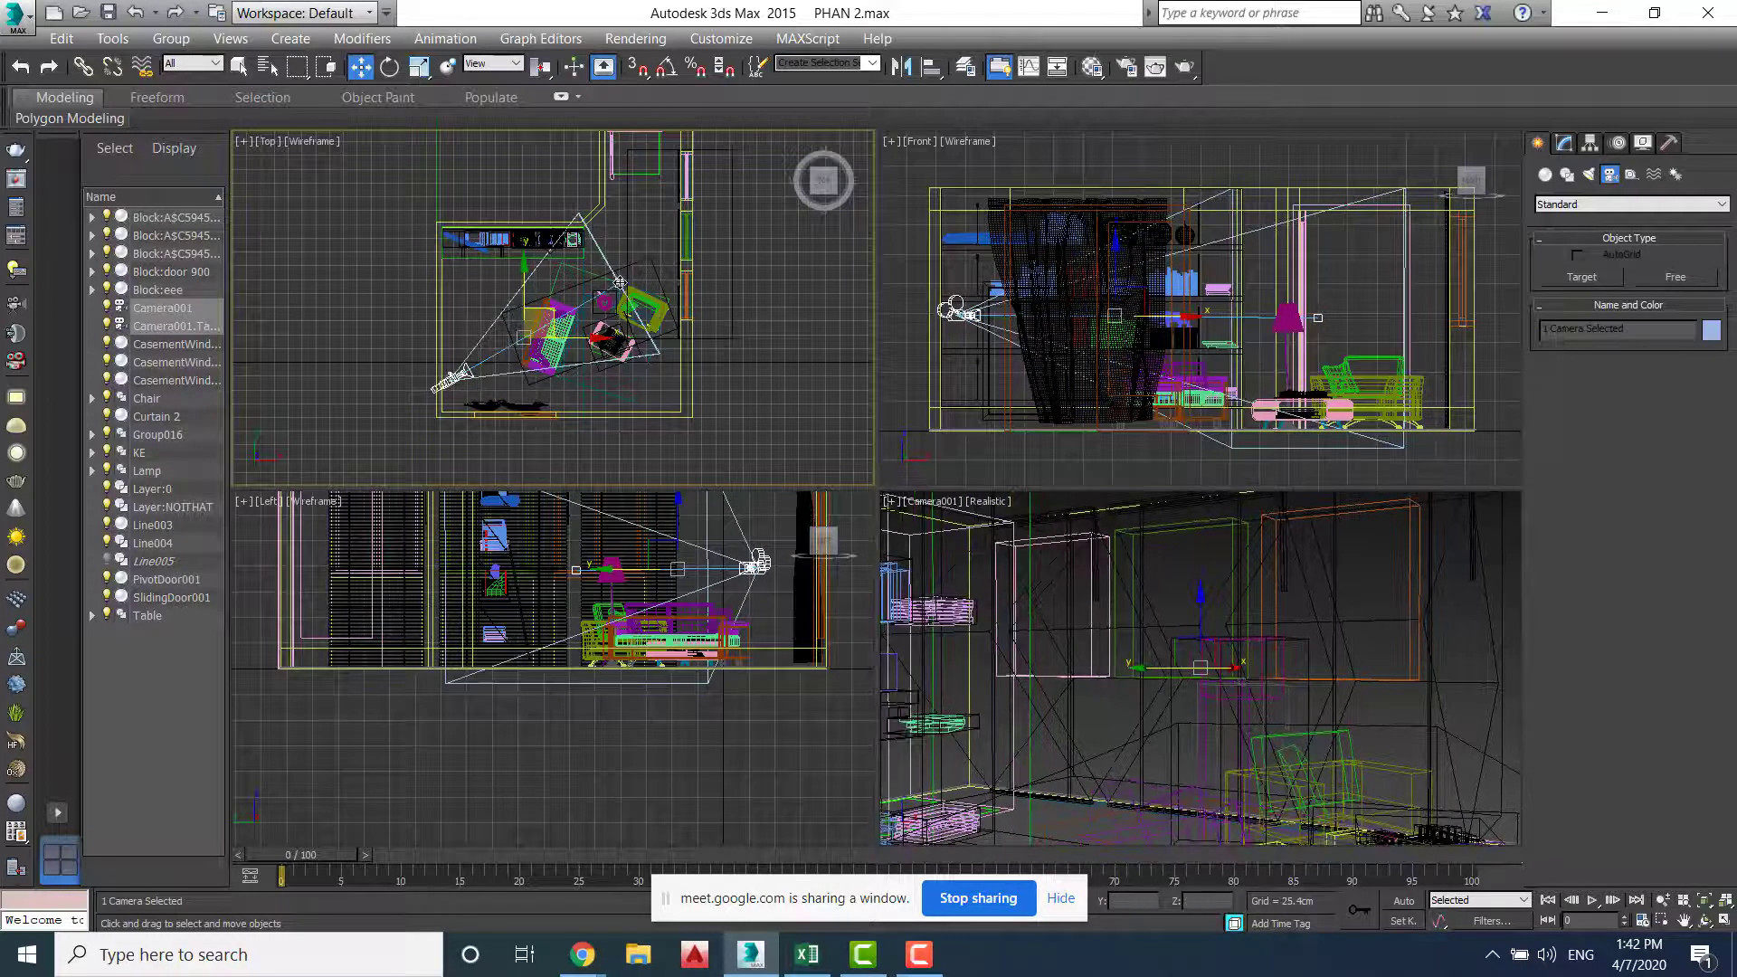
right_click(620, 282)
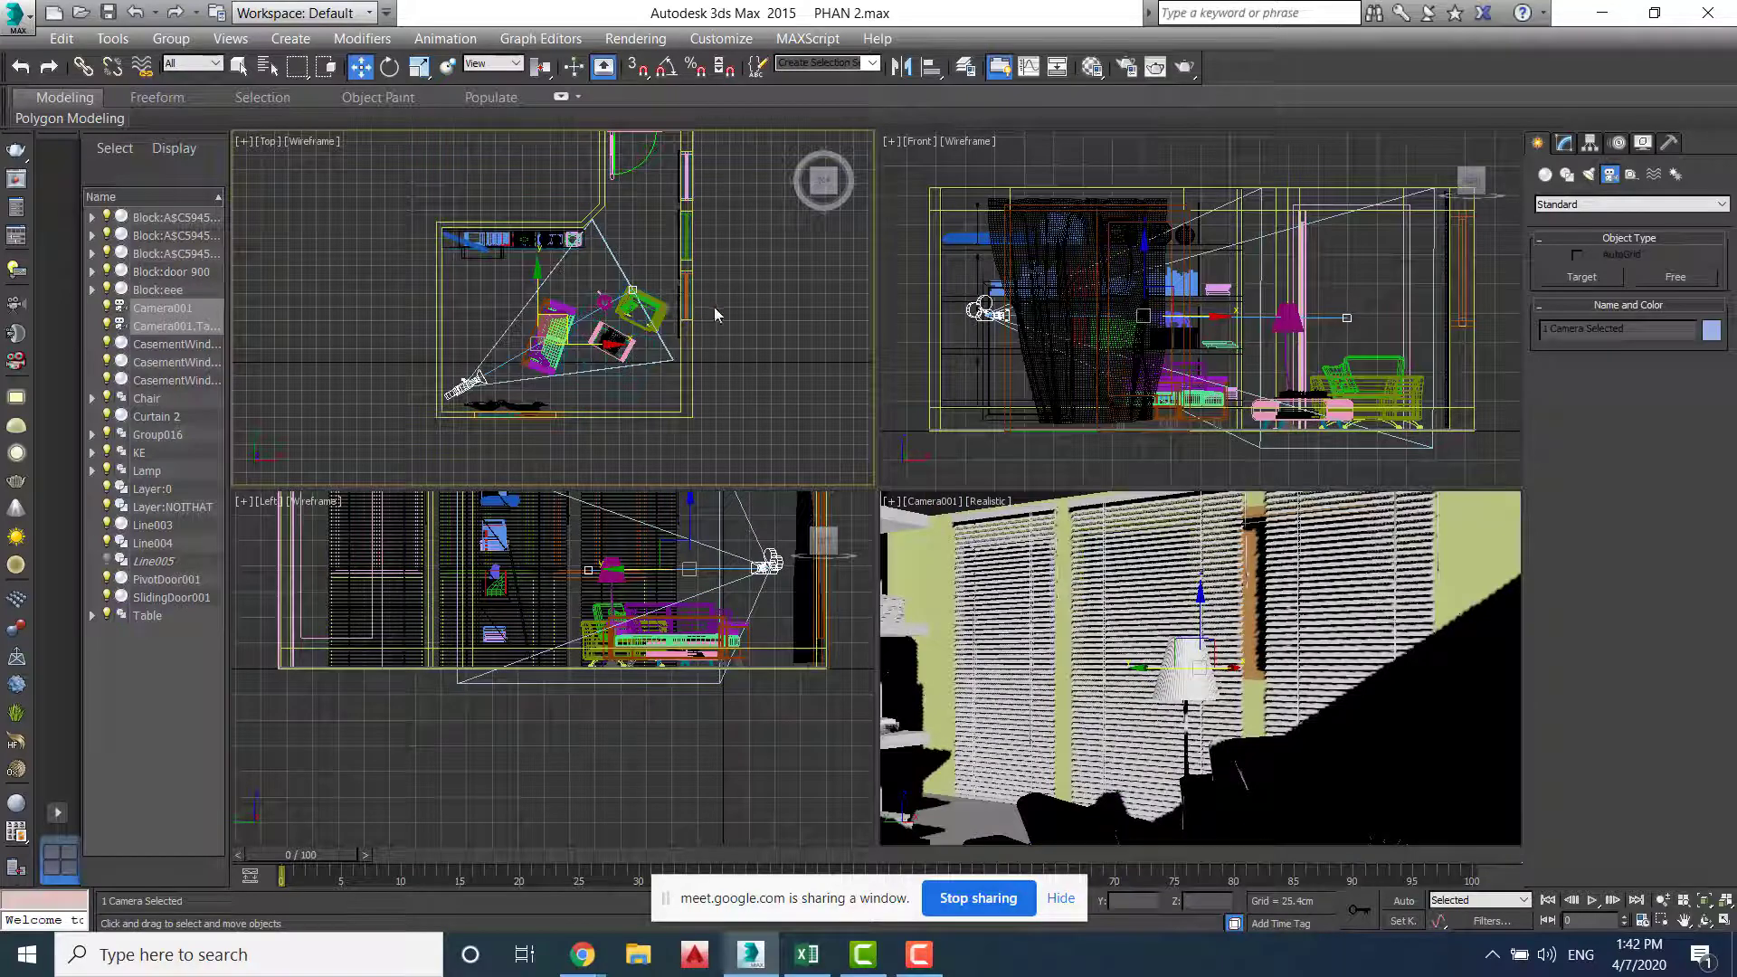
left_click(745, 302)
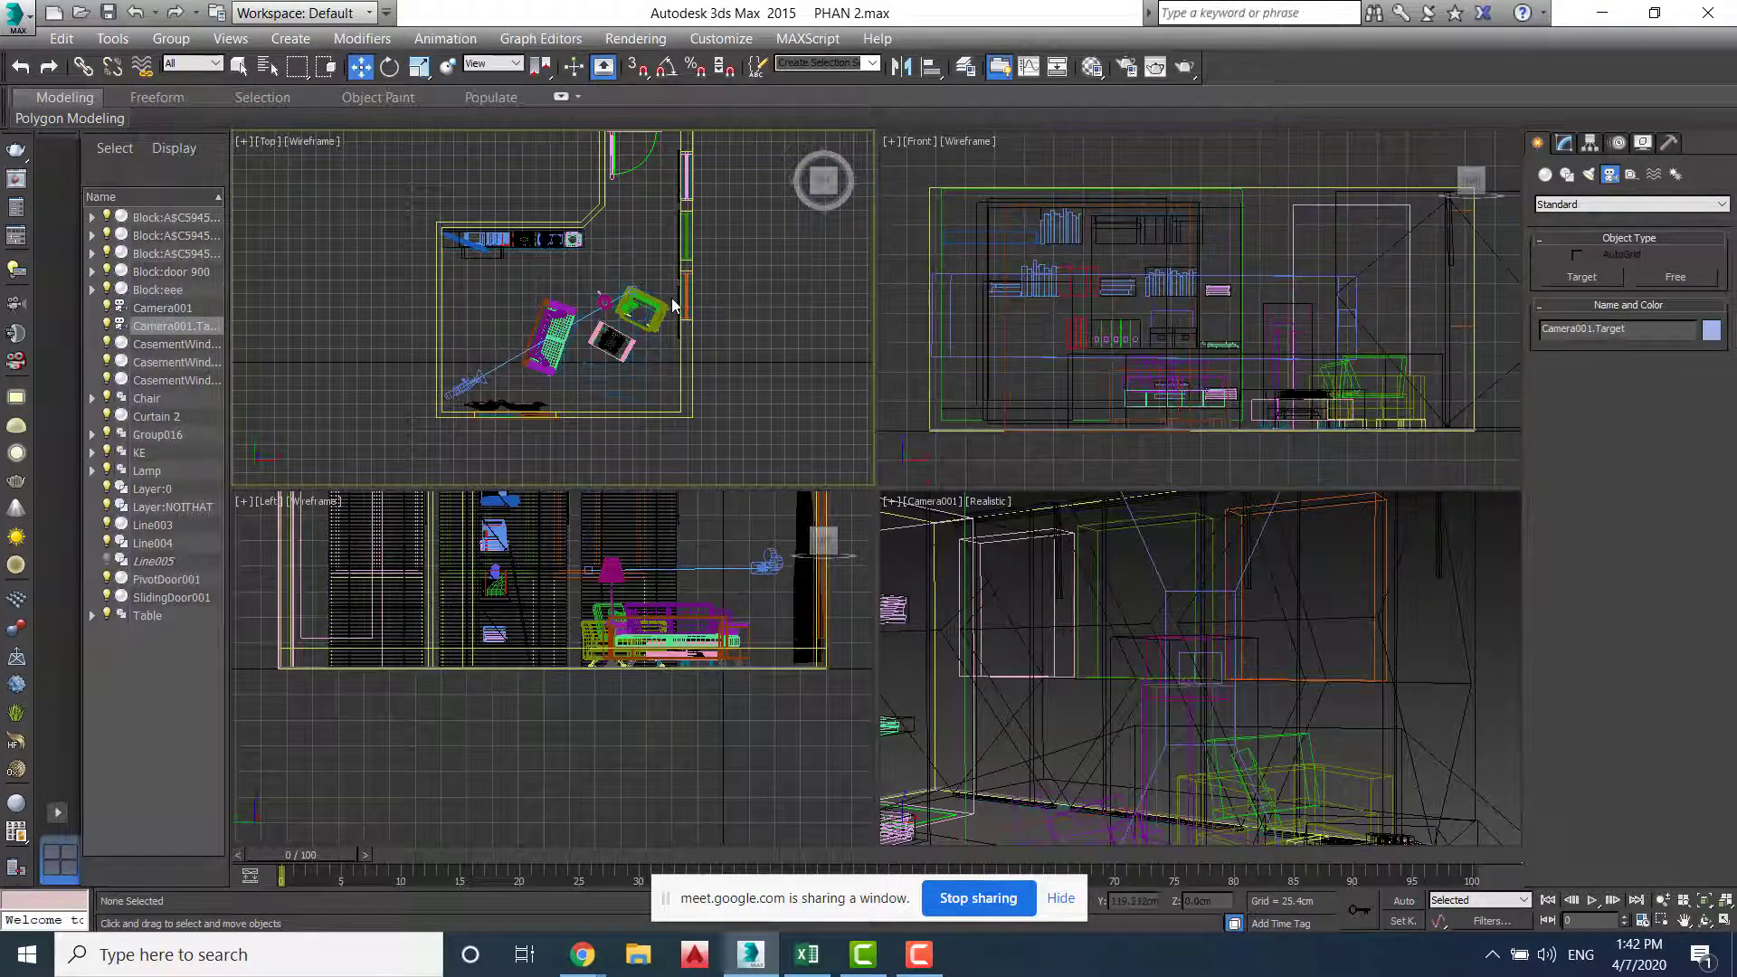
Select Camera001.Target by name, move it in the Top view from the green armchair to behind the purple sofa, and deselect it
left_click(266, 66)
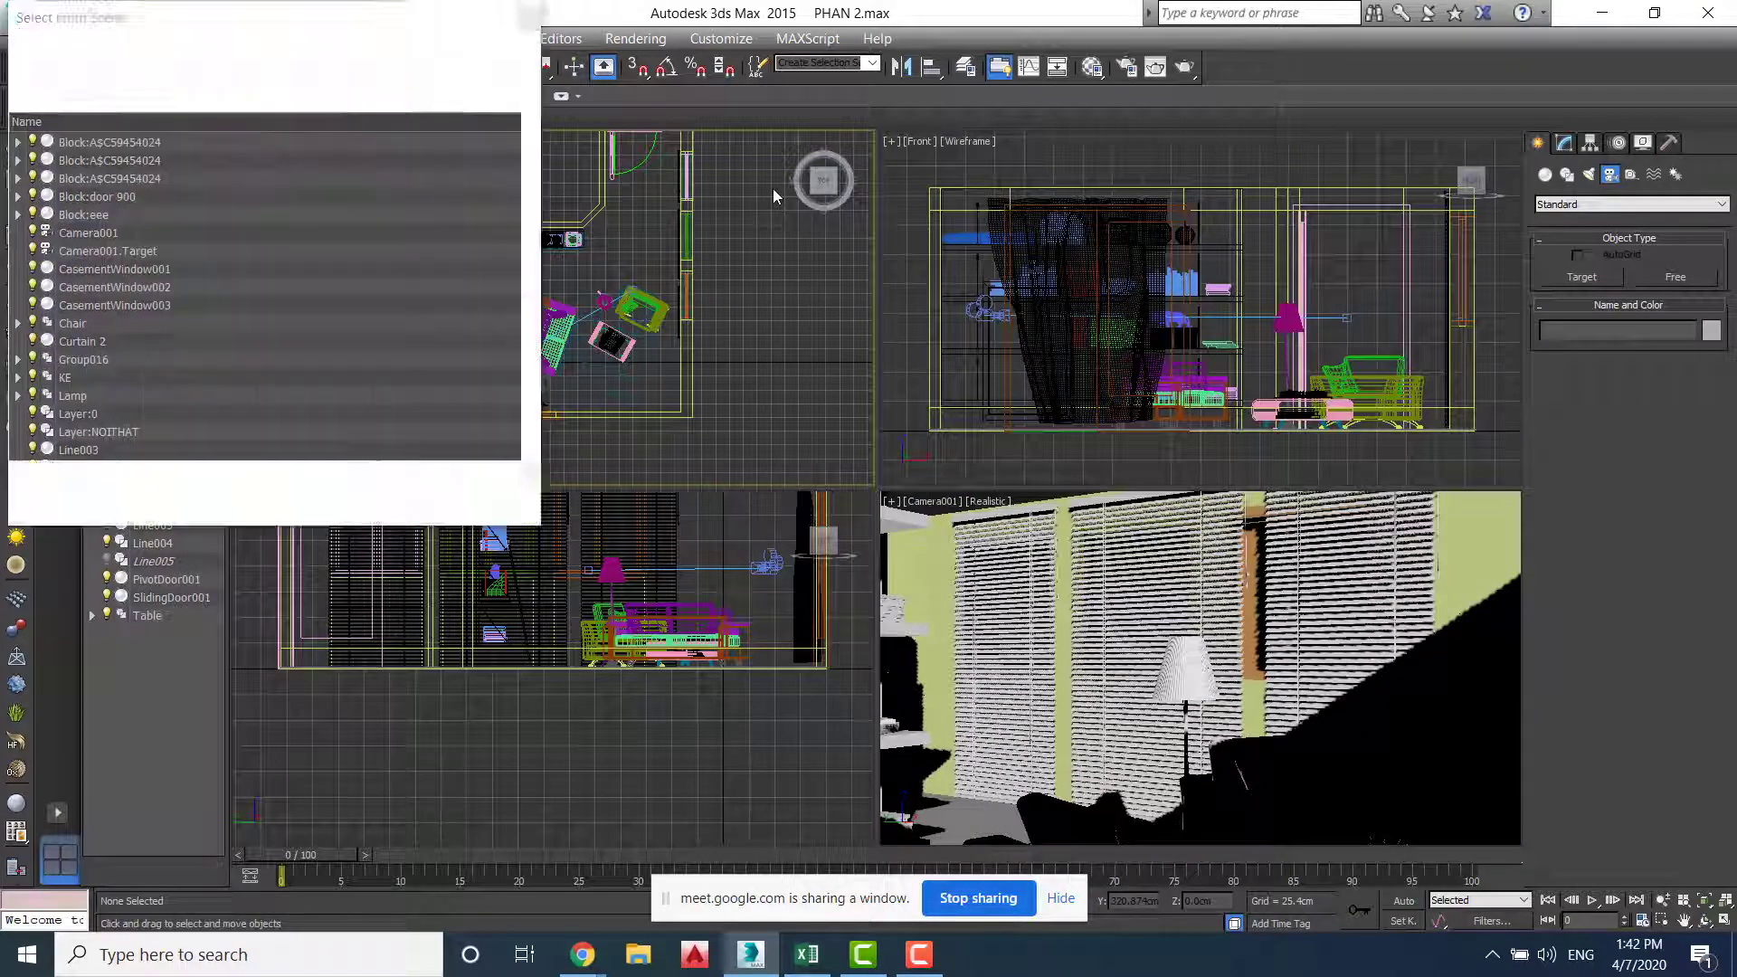
left_click_drag(317, 17, 452, 96)
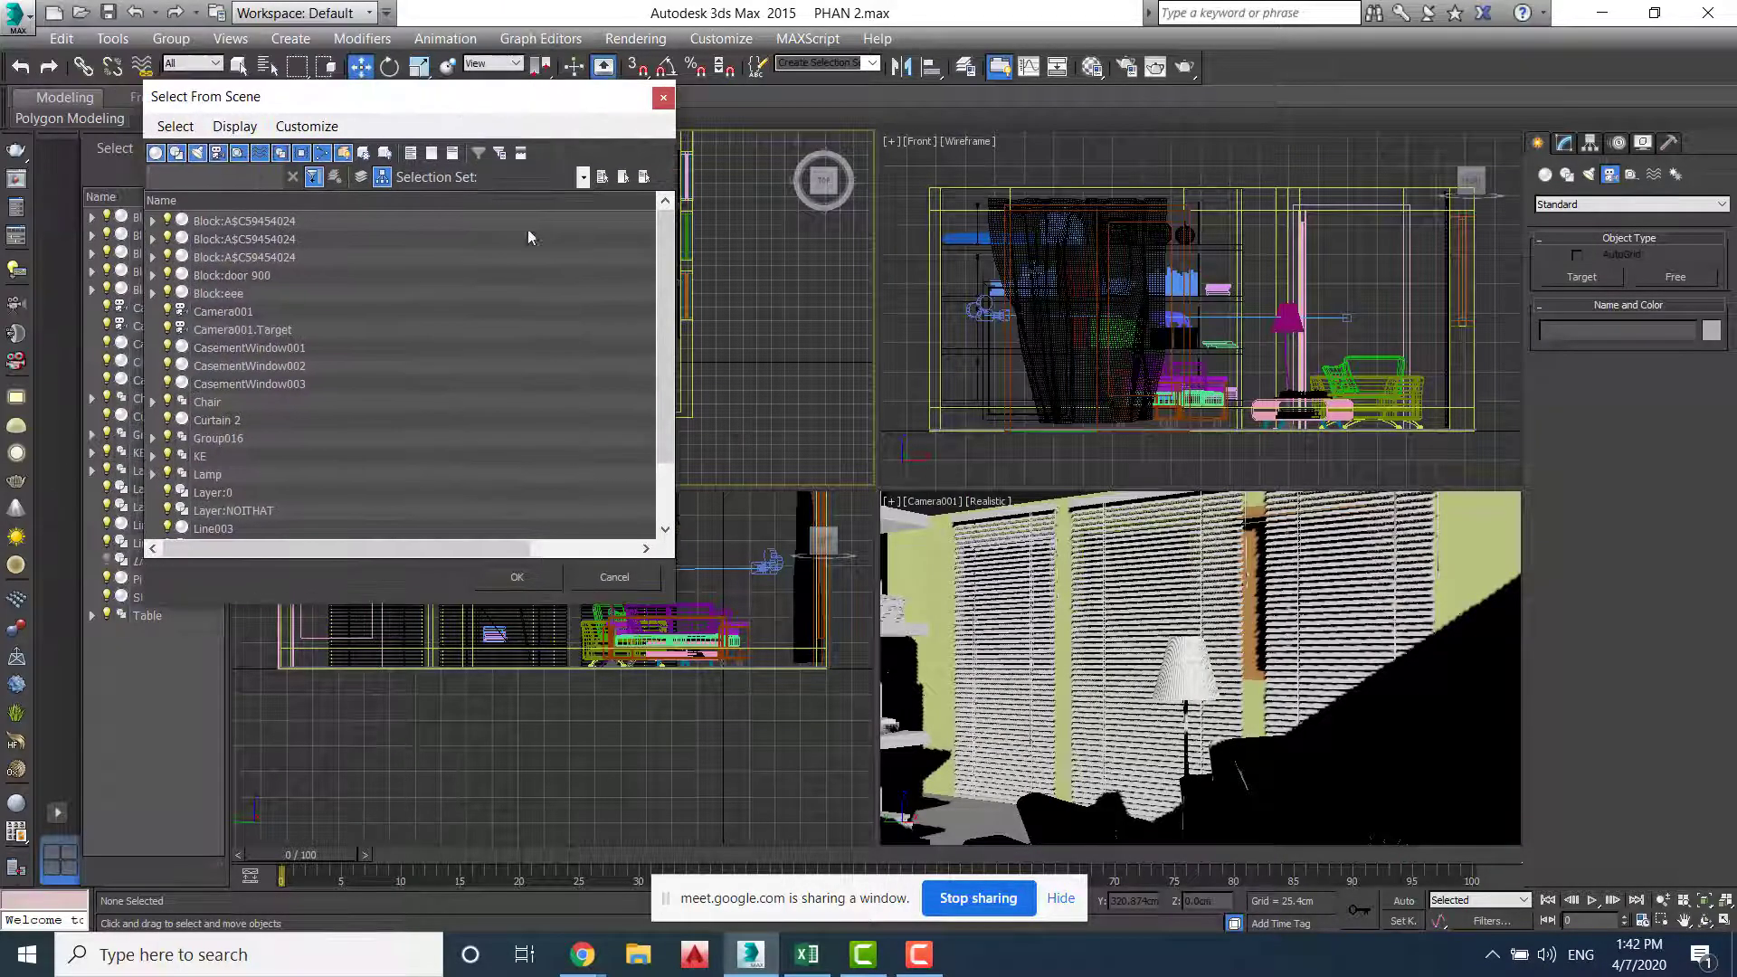
left_click_drag(657, 372, 676, 464)
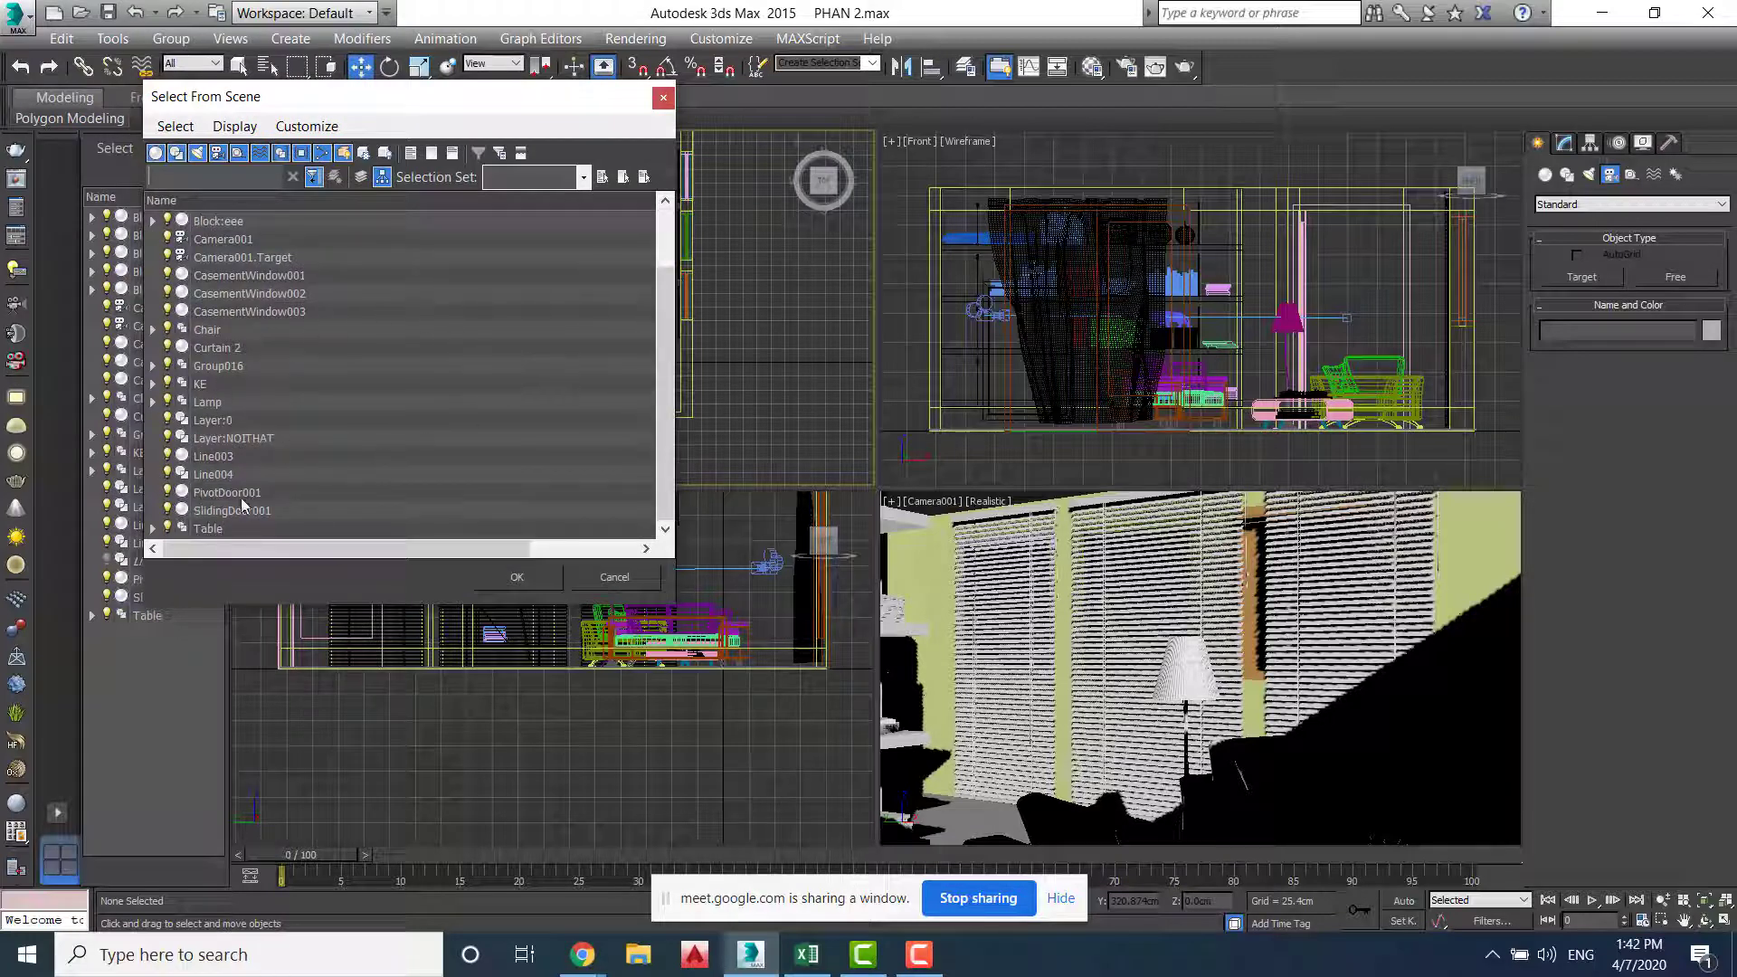
left_click_drag(345, 100, 536, 89)
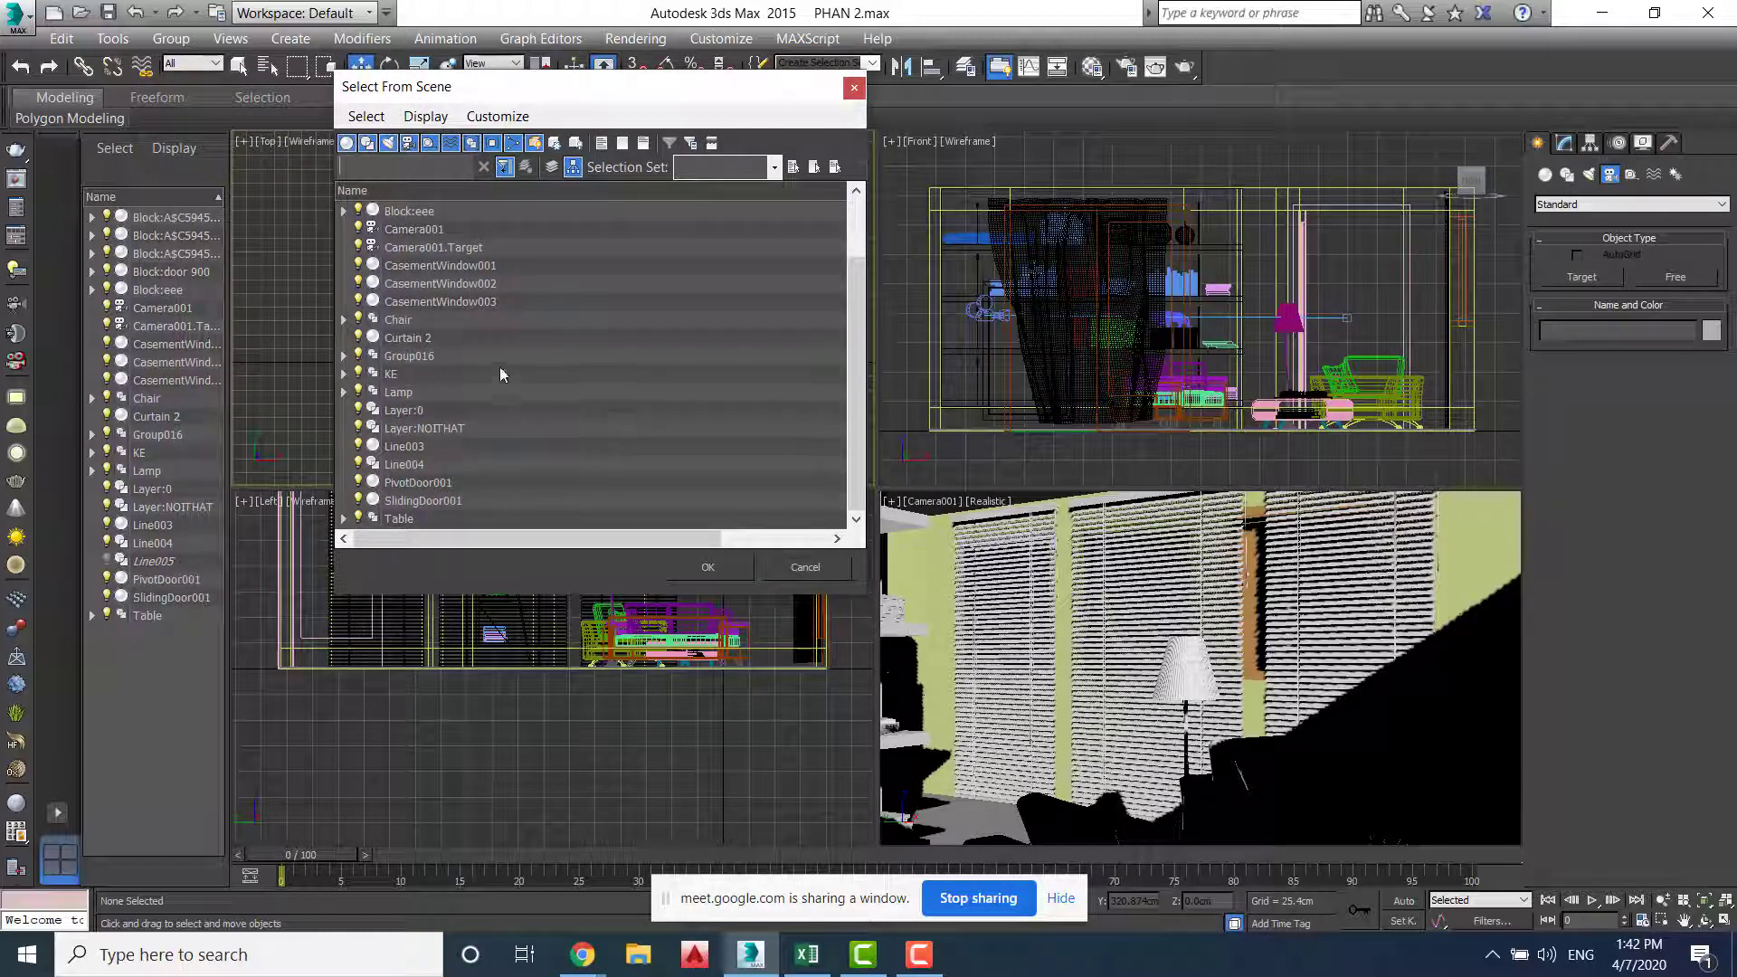
left_click(418, 232)
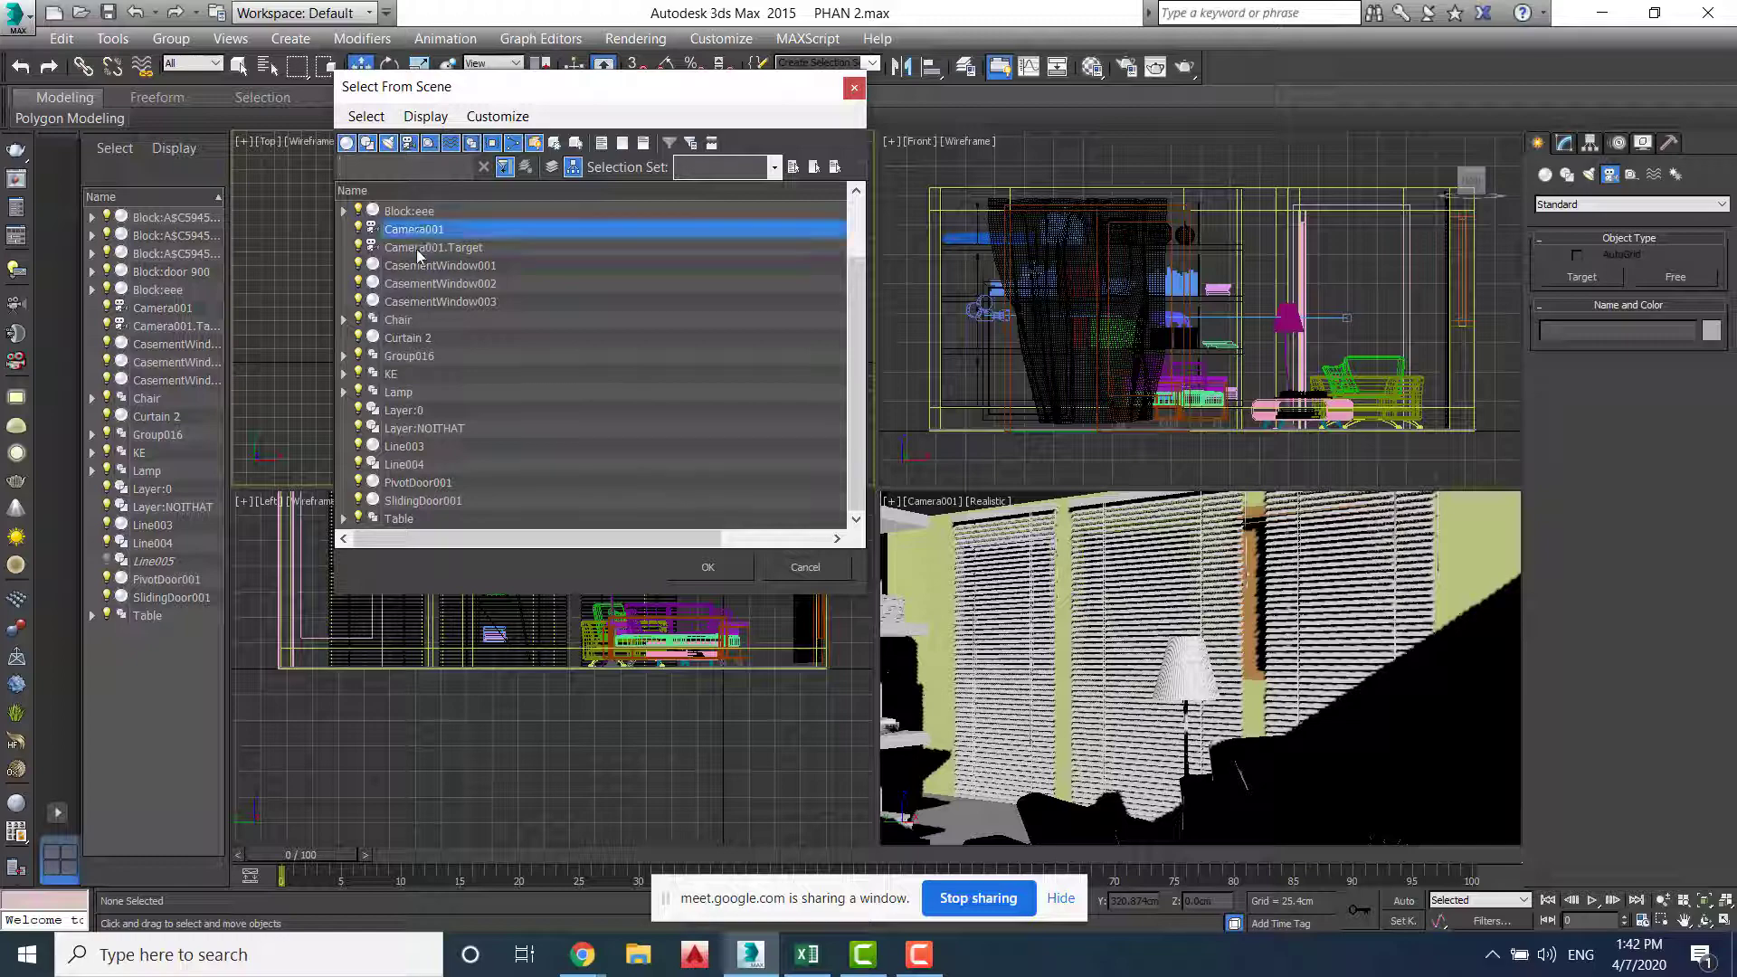
left_click(419, 251)
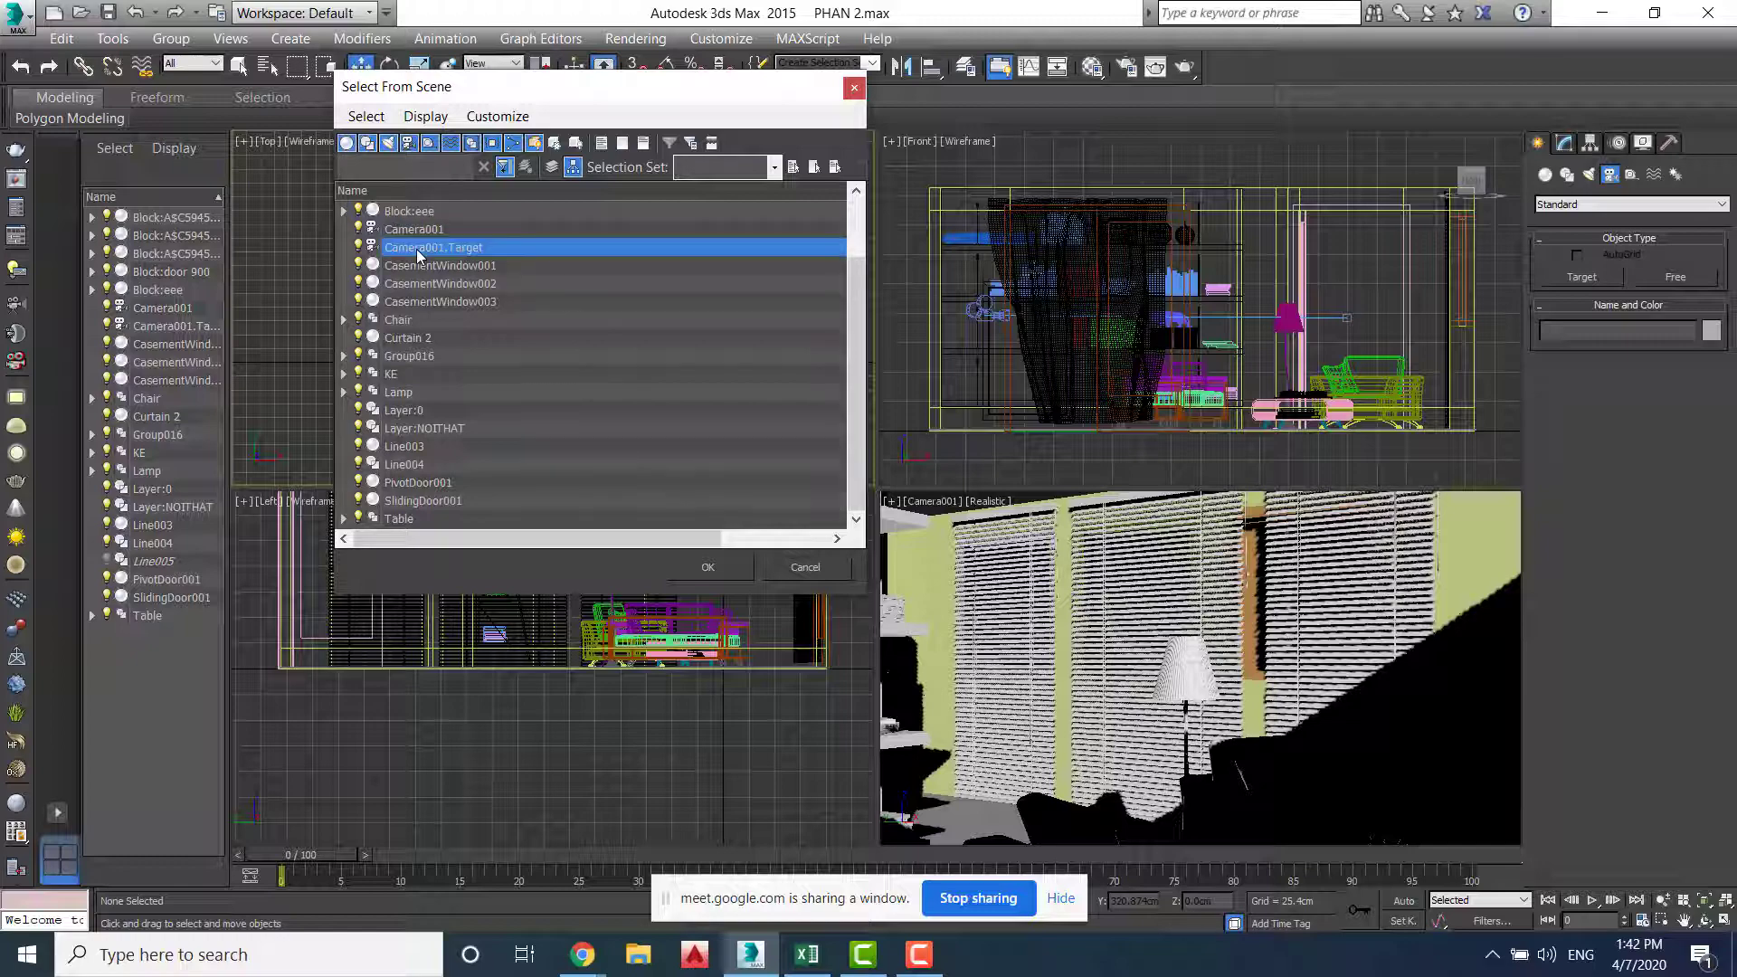
left_click(709, 567)
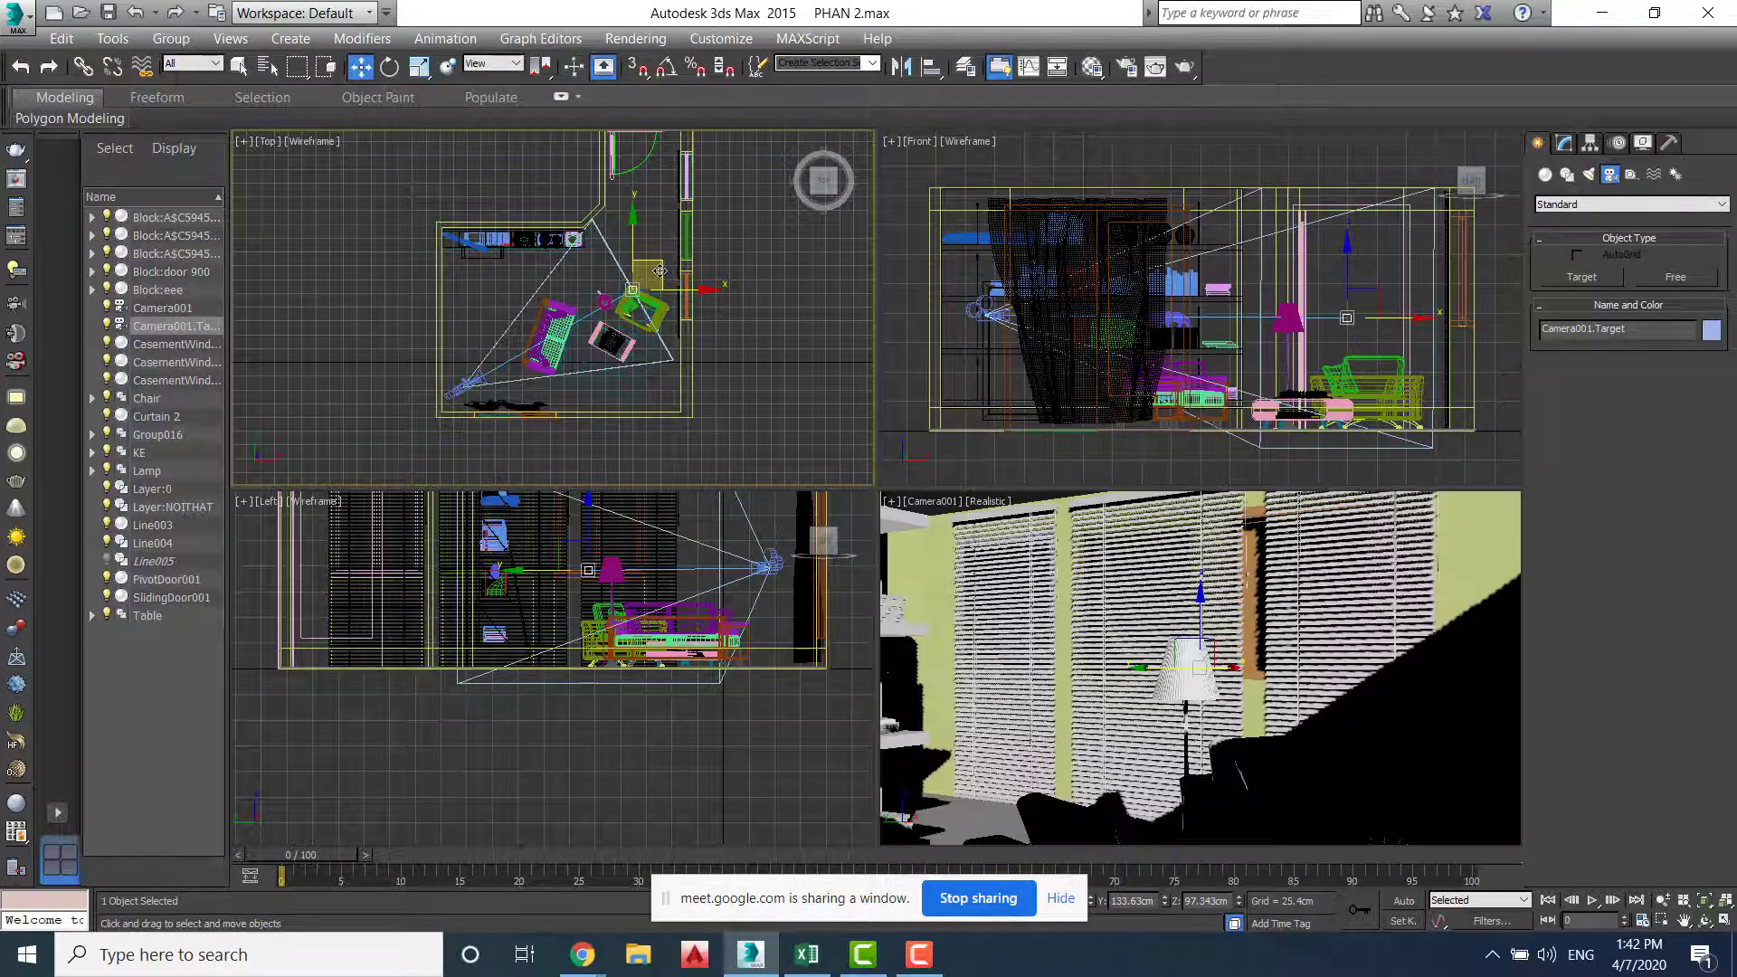
mouse_move(660, 271)
left_mouse_down()
mouse_move(624, 199)
mouse_move(566, 242)
mouse_move(594, 276)
left_mouse_up()
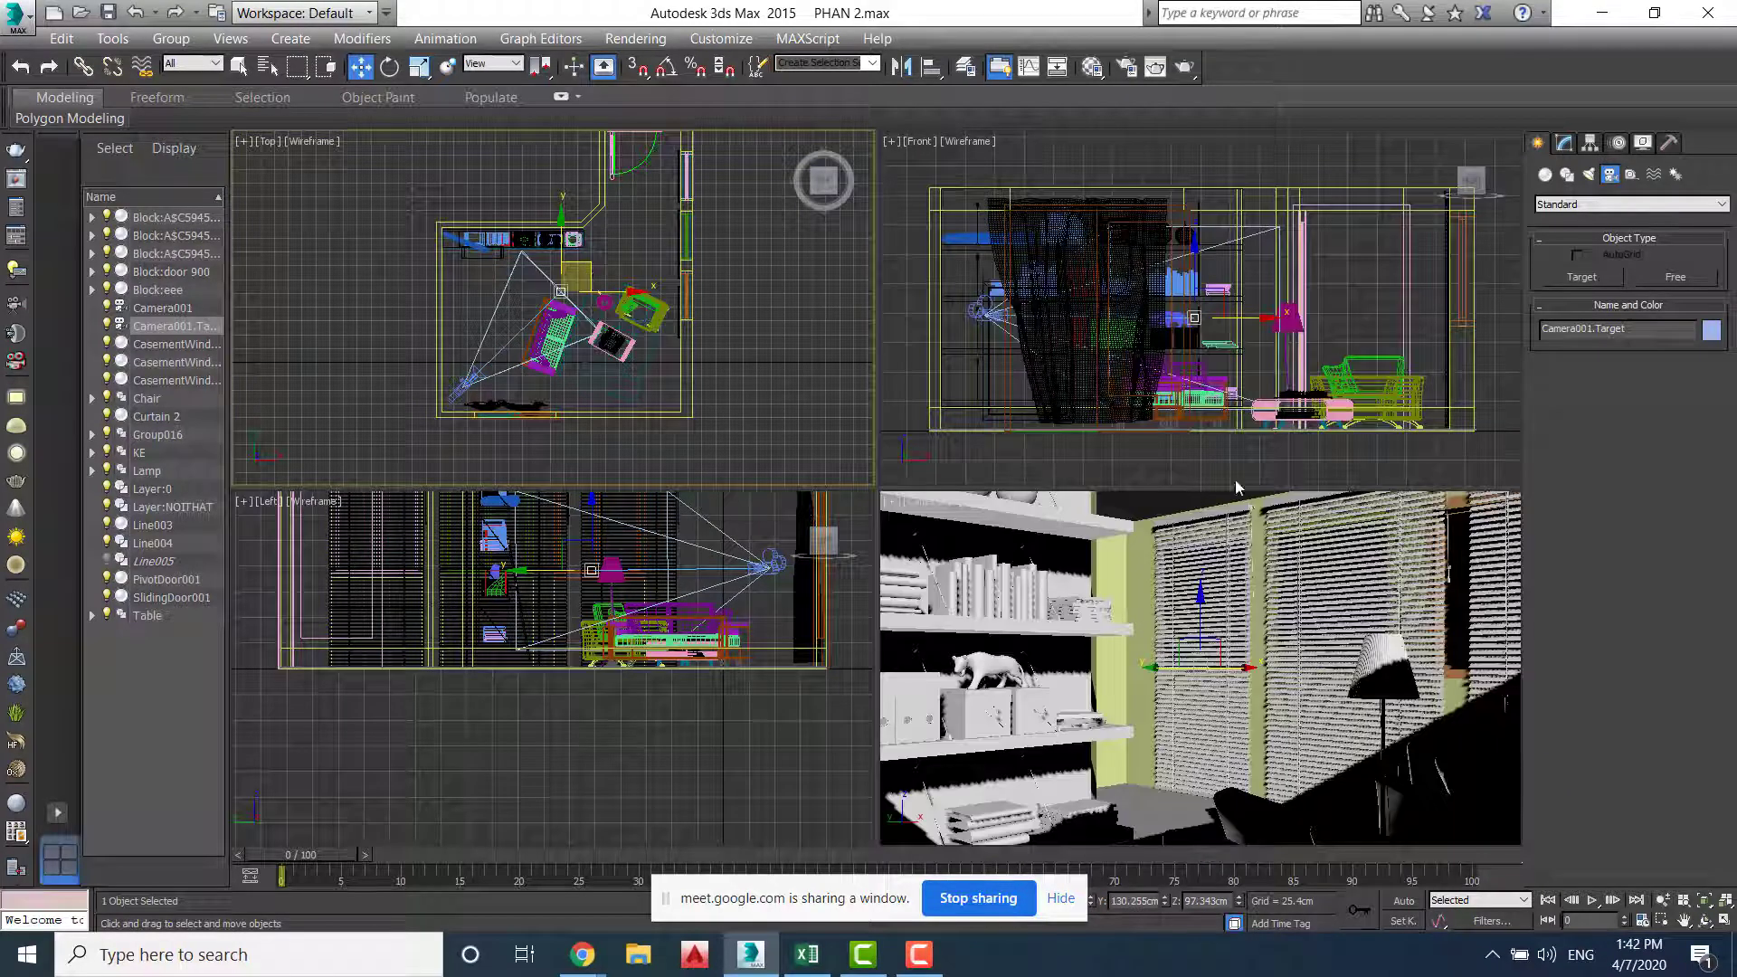
left_click(758, 398)
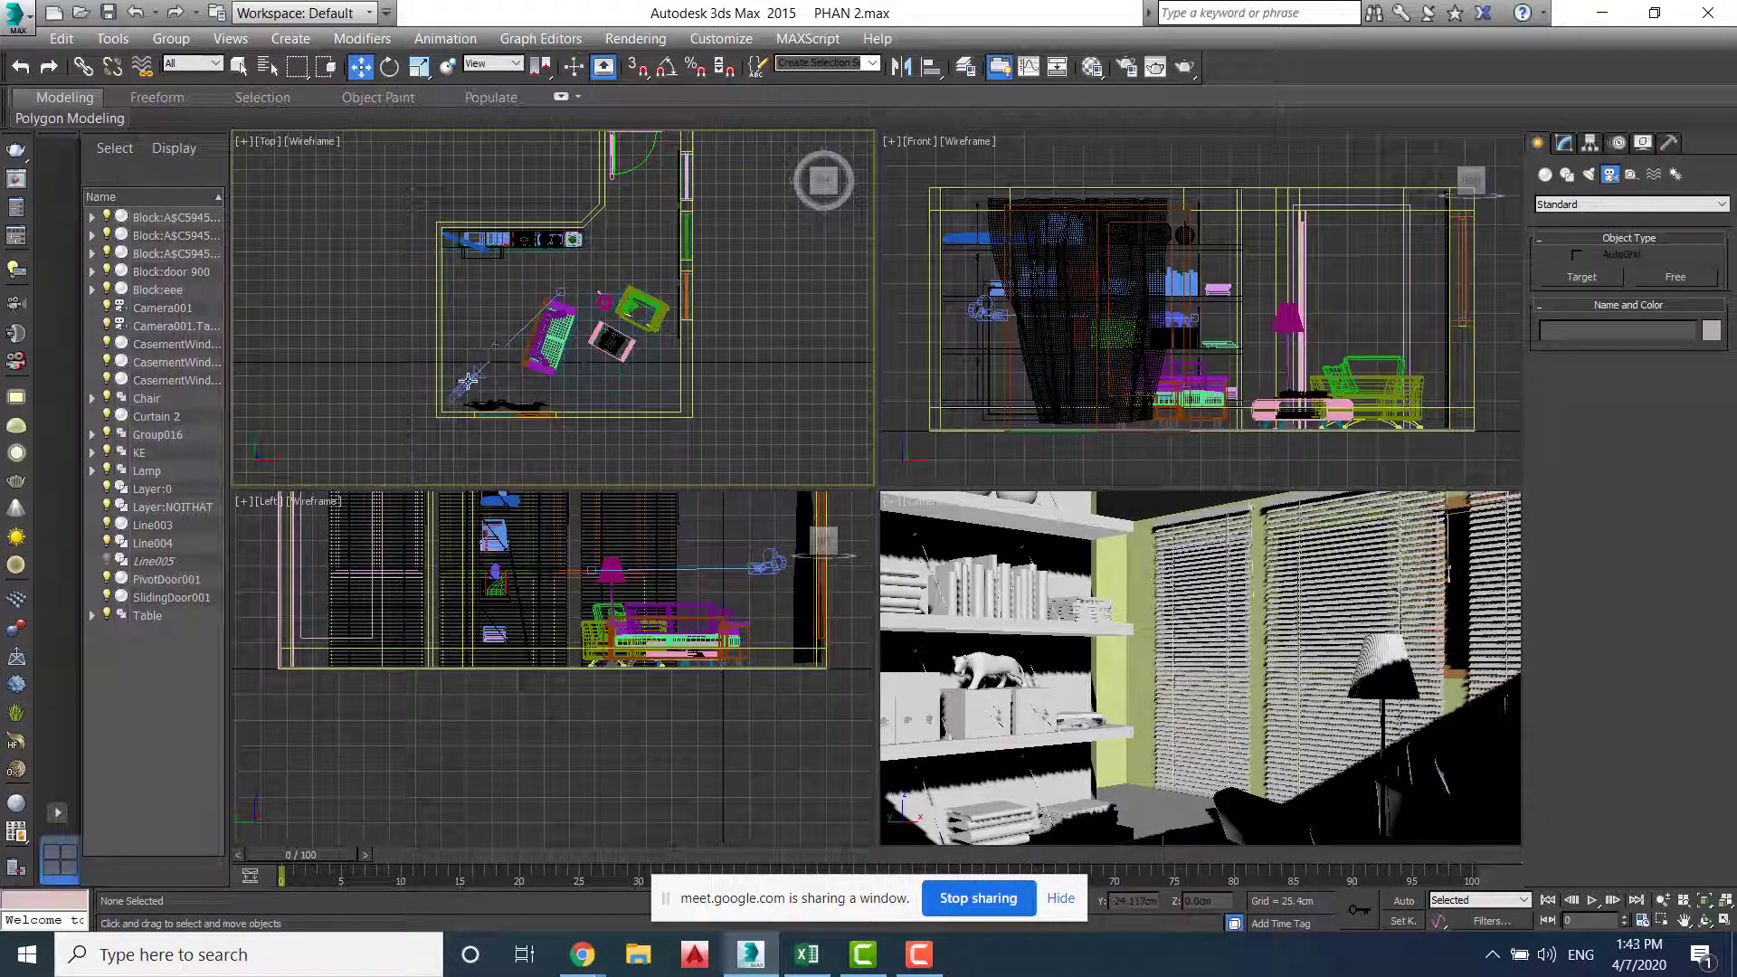
Select Camera001 by name, try an 80 mm lens, and set its lens to 30 mm
left_click(268, 65)
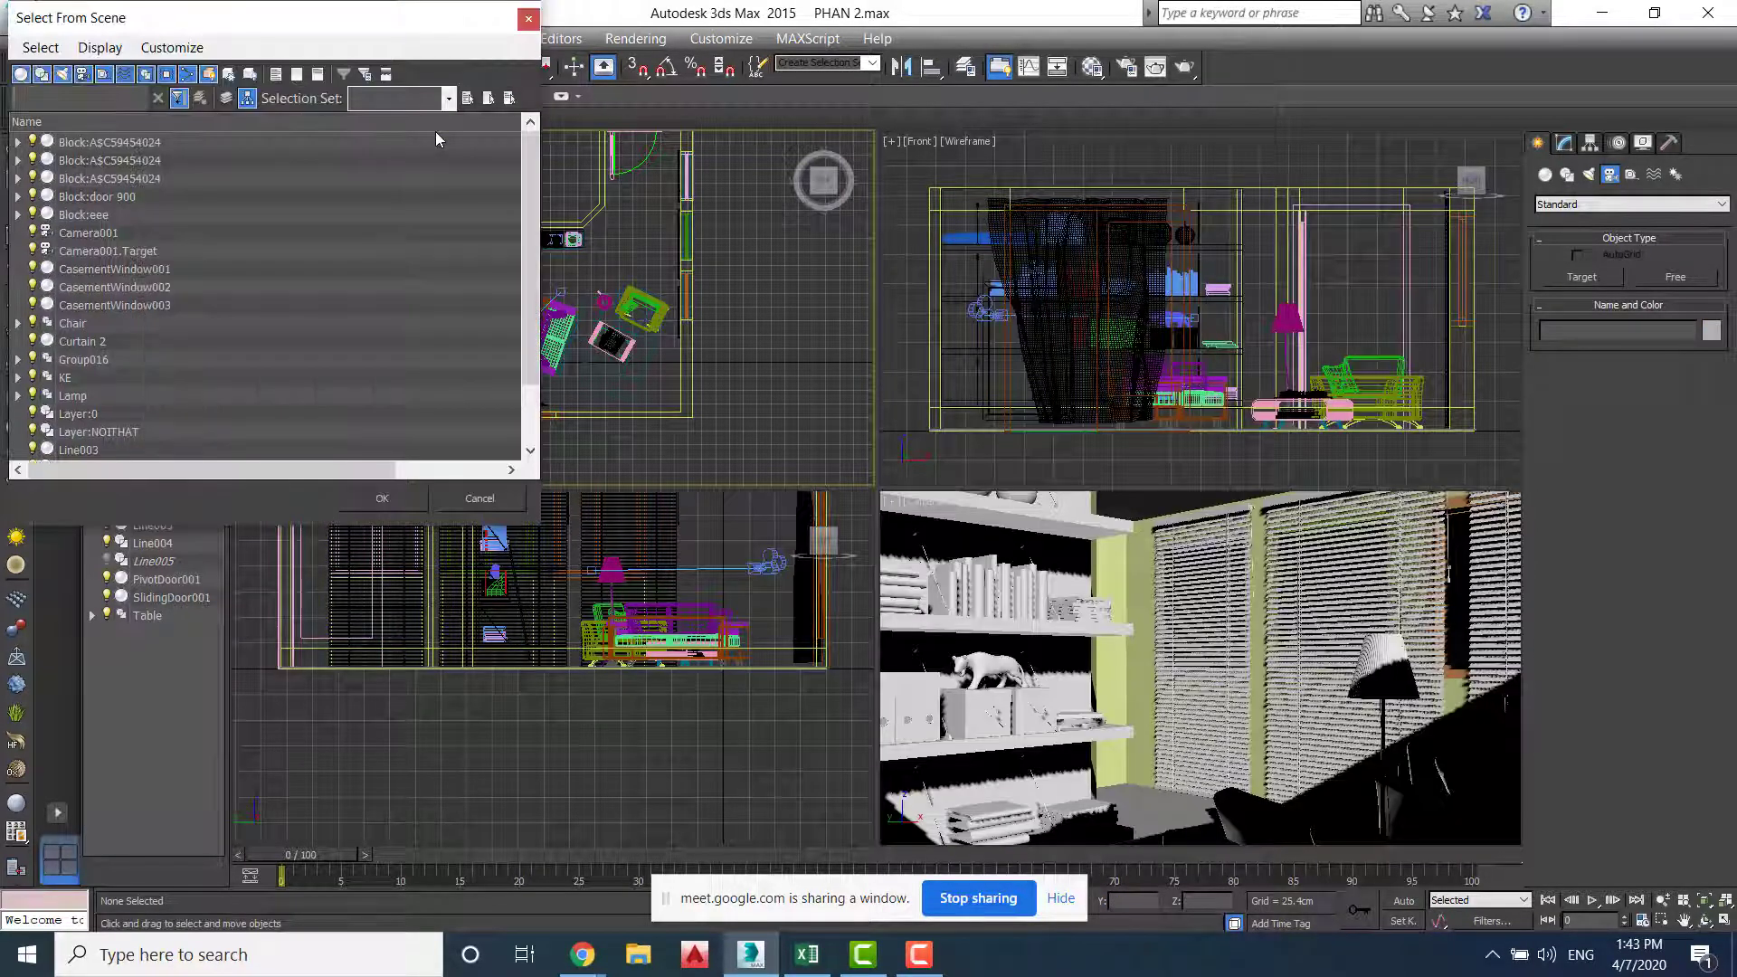
left_click(91, 232)
left_click(378, 501)
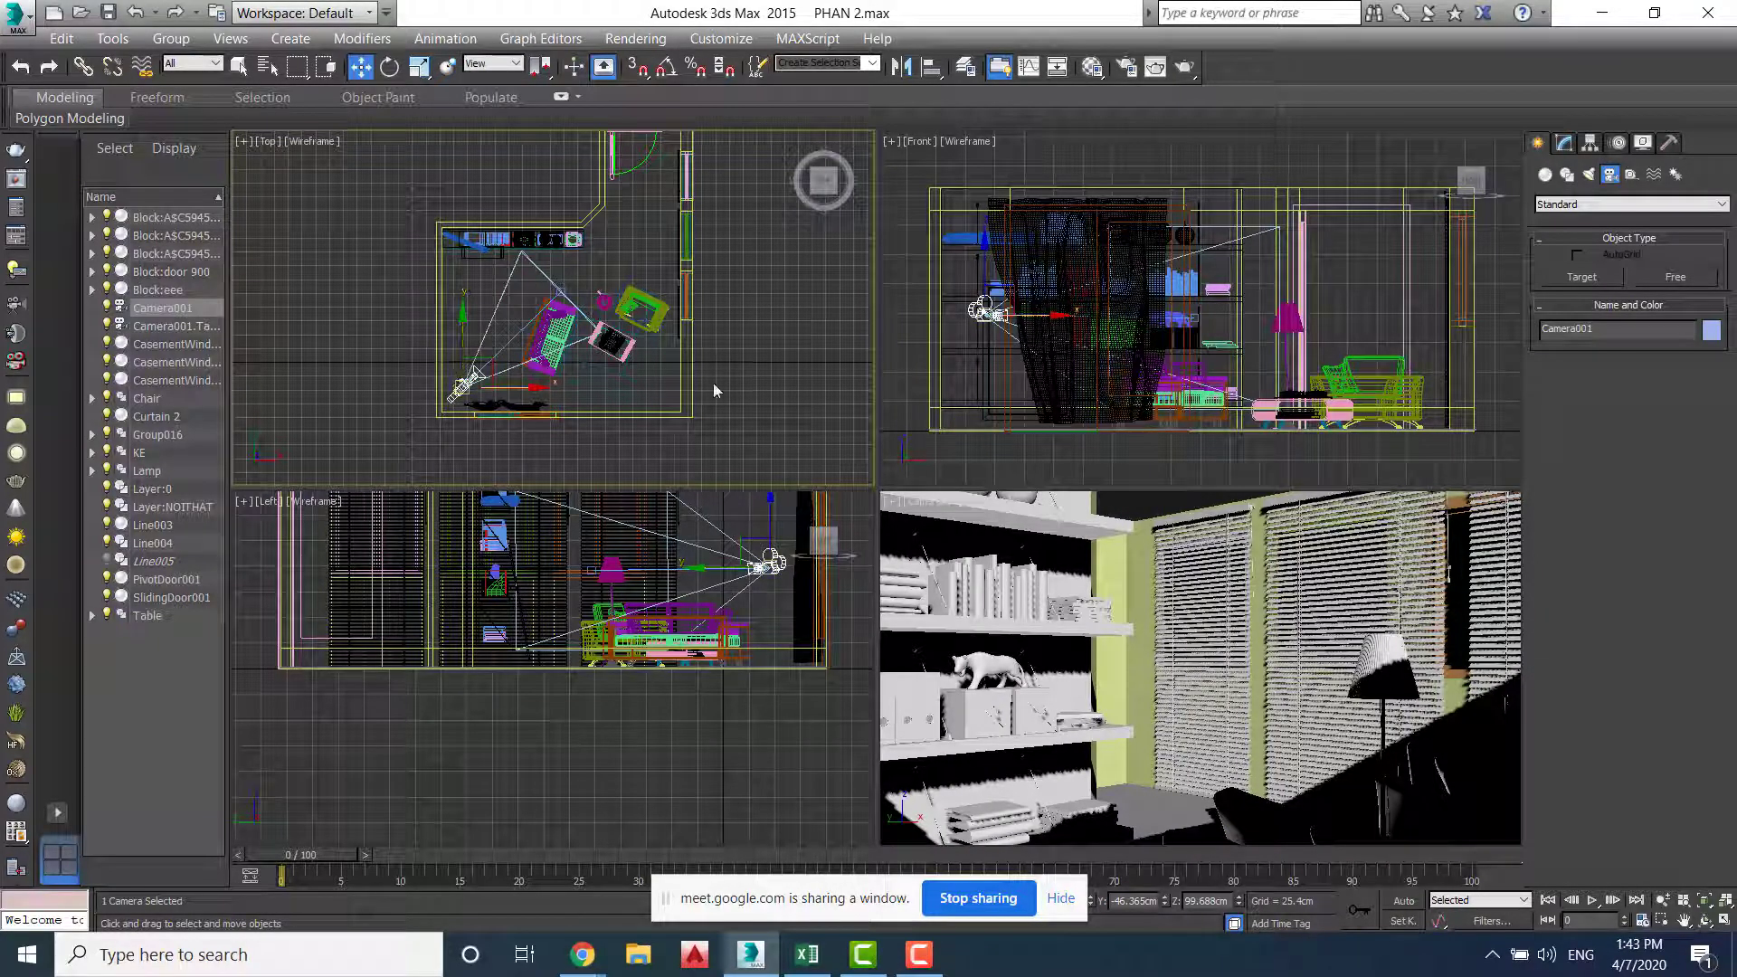
left_click(1566, 144)
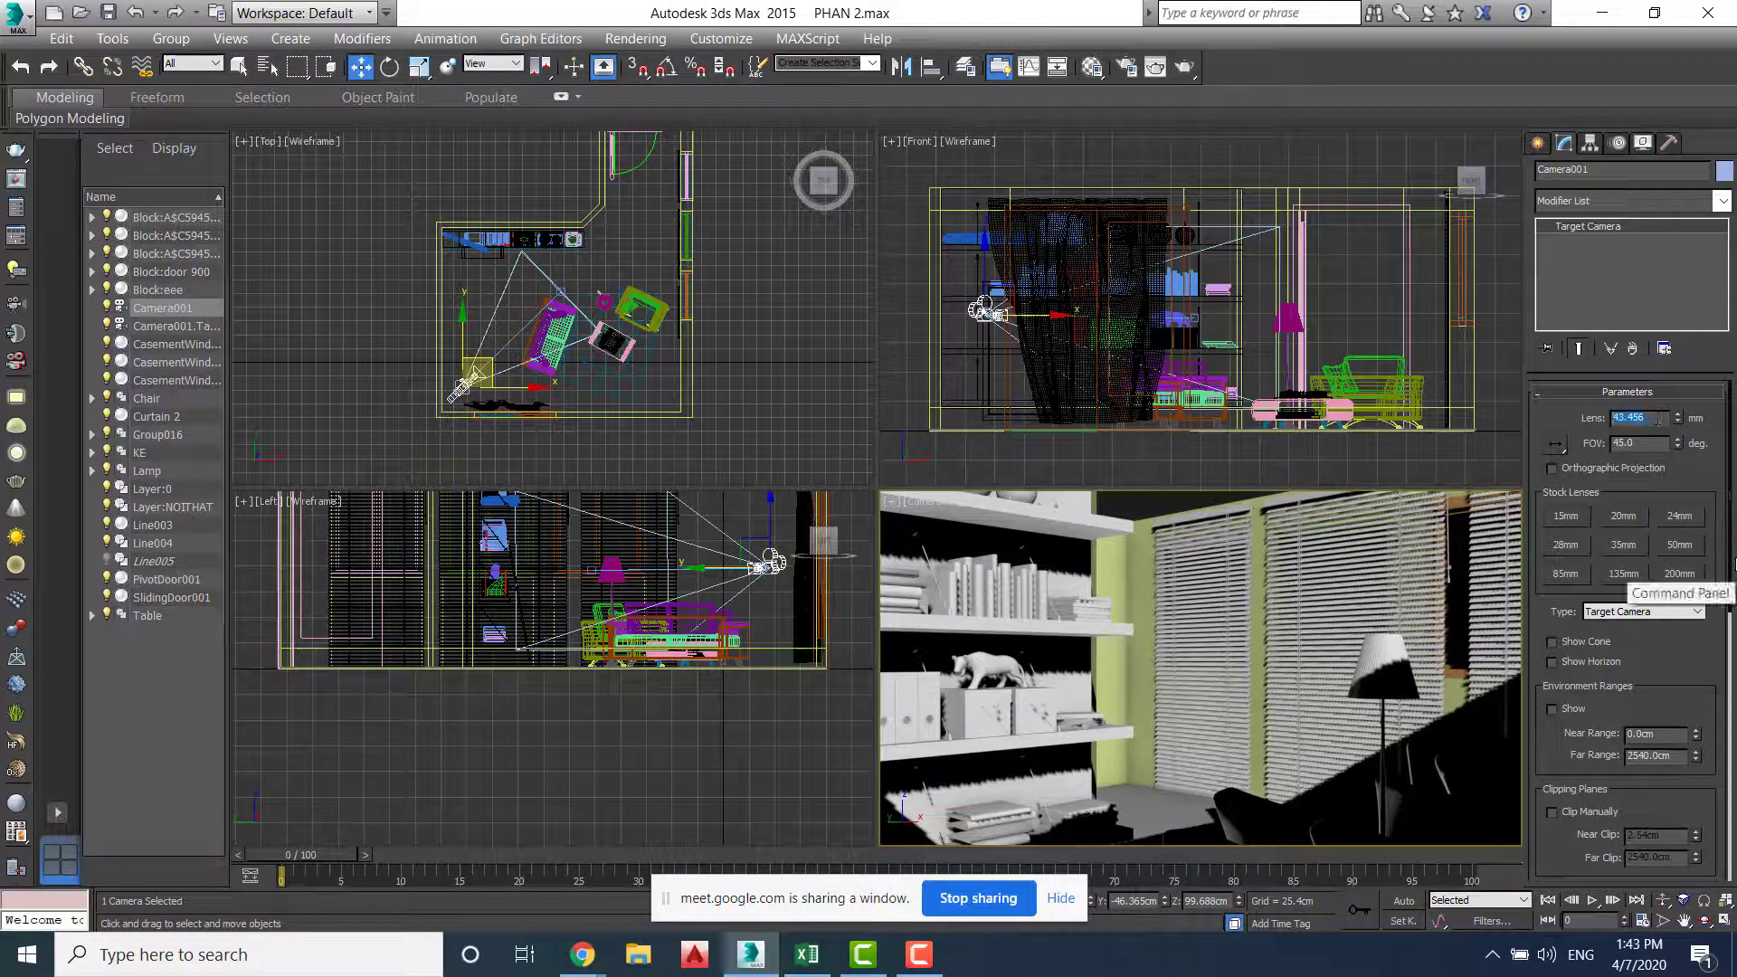
type("3")
type("0")
key("Return")
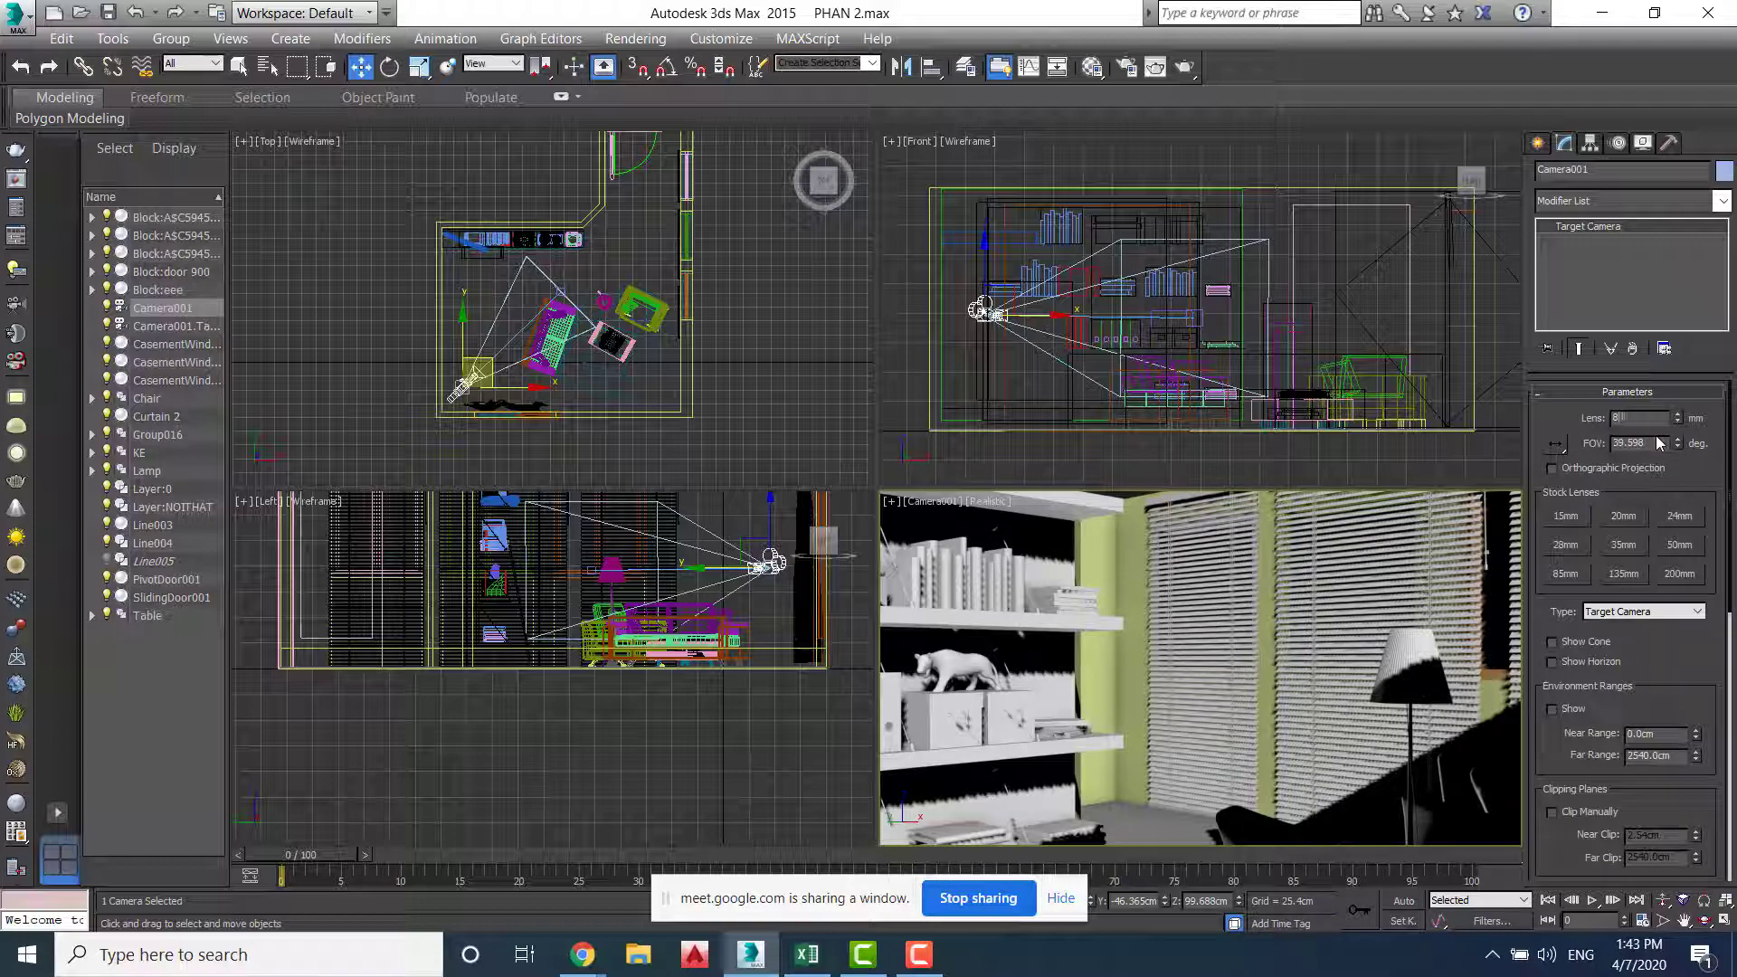
type("0")
key("Return")
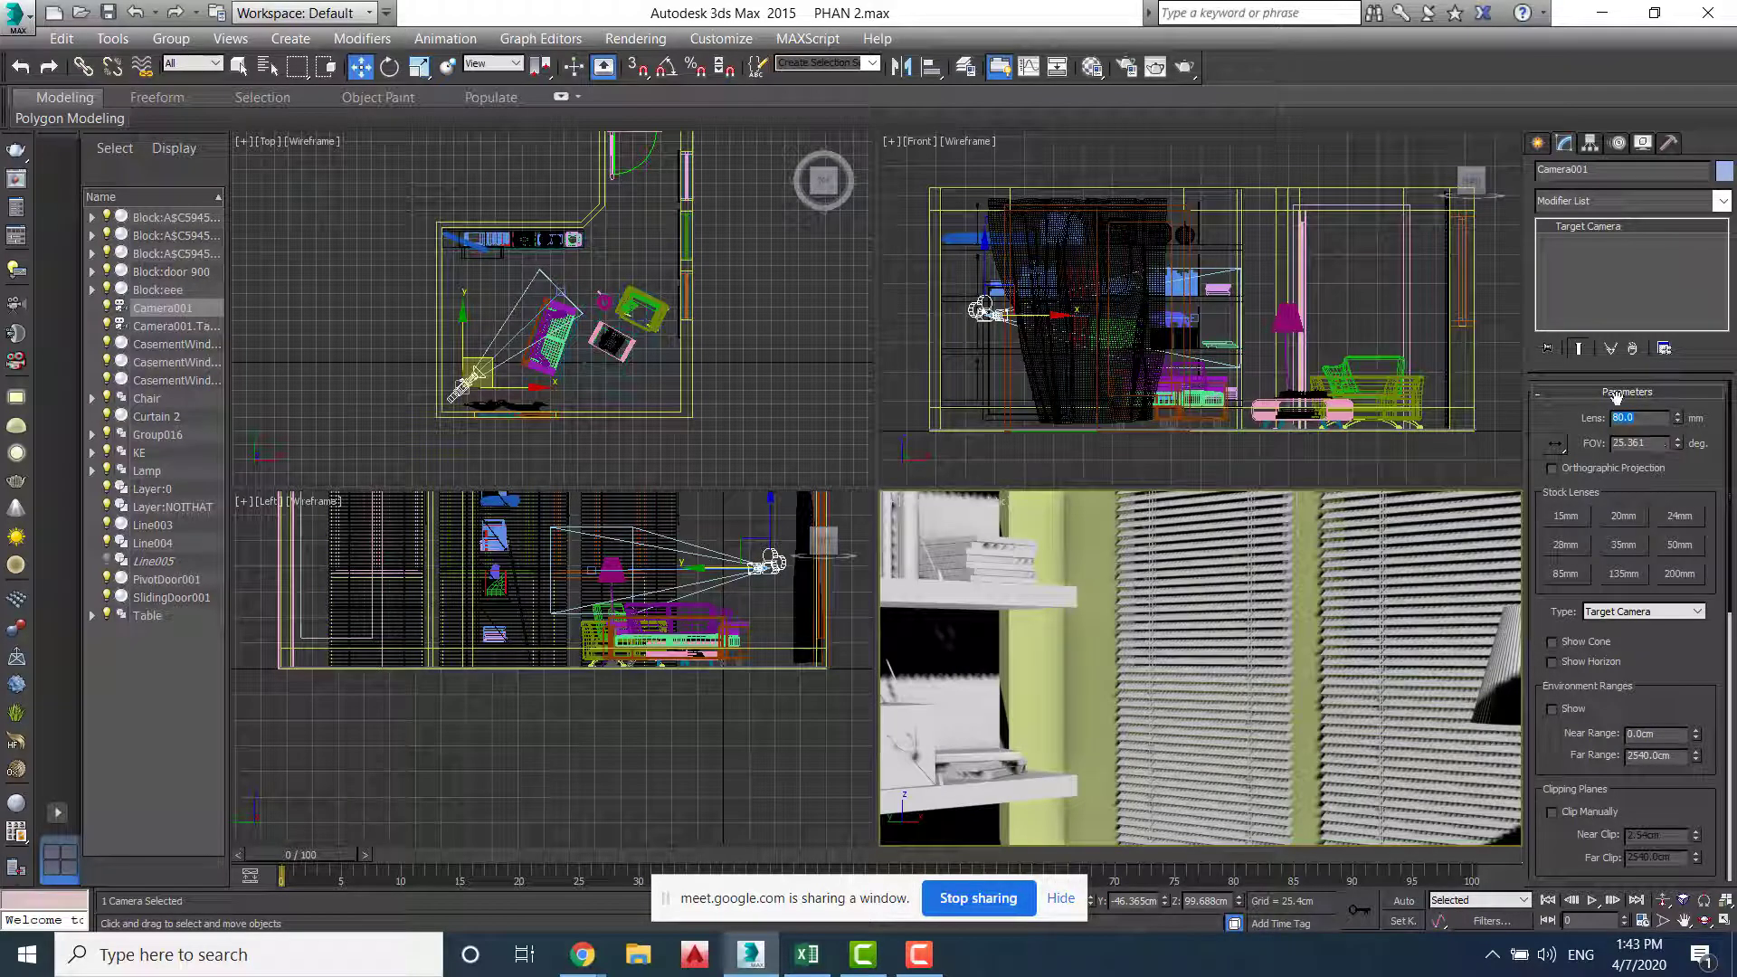
type("30")
key("Return")
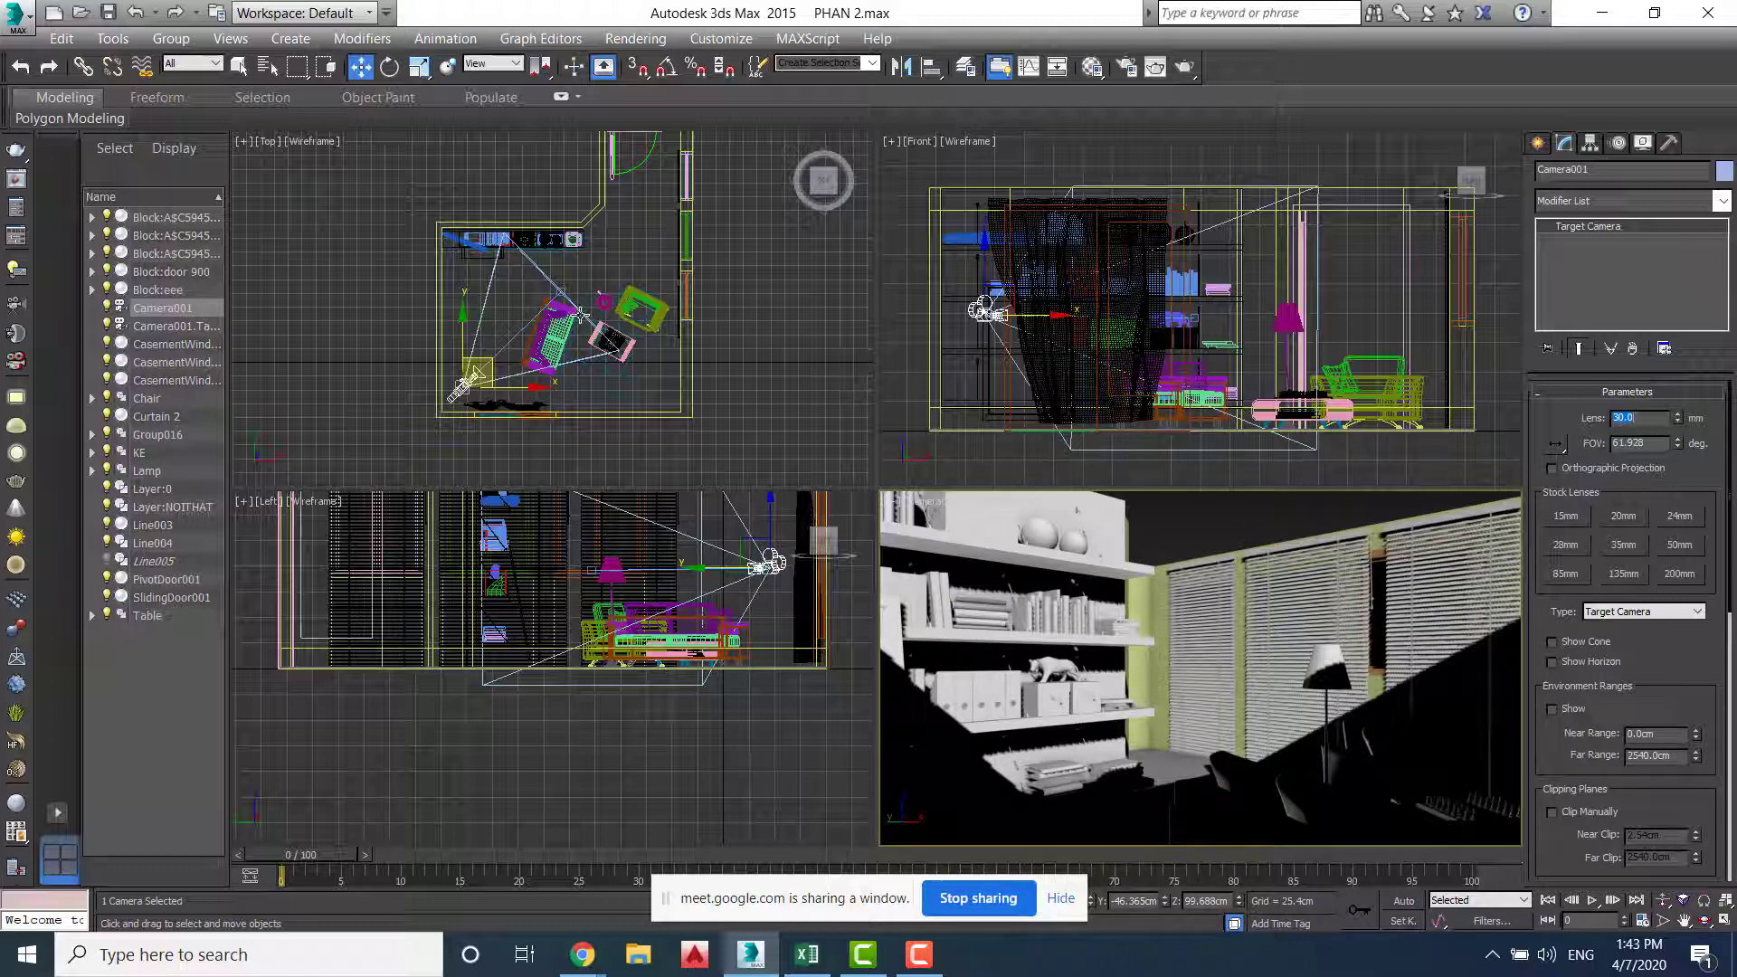
Raise Camera001 in the Front view to about Z 103 cm and move it in the Top view deeper into the curtain corner
left_click(1054, 296)
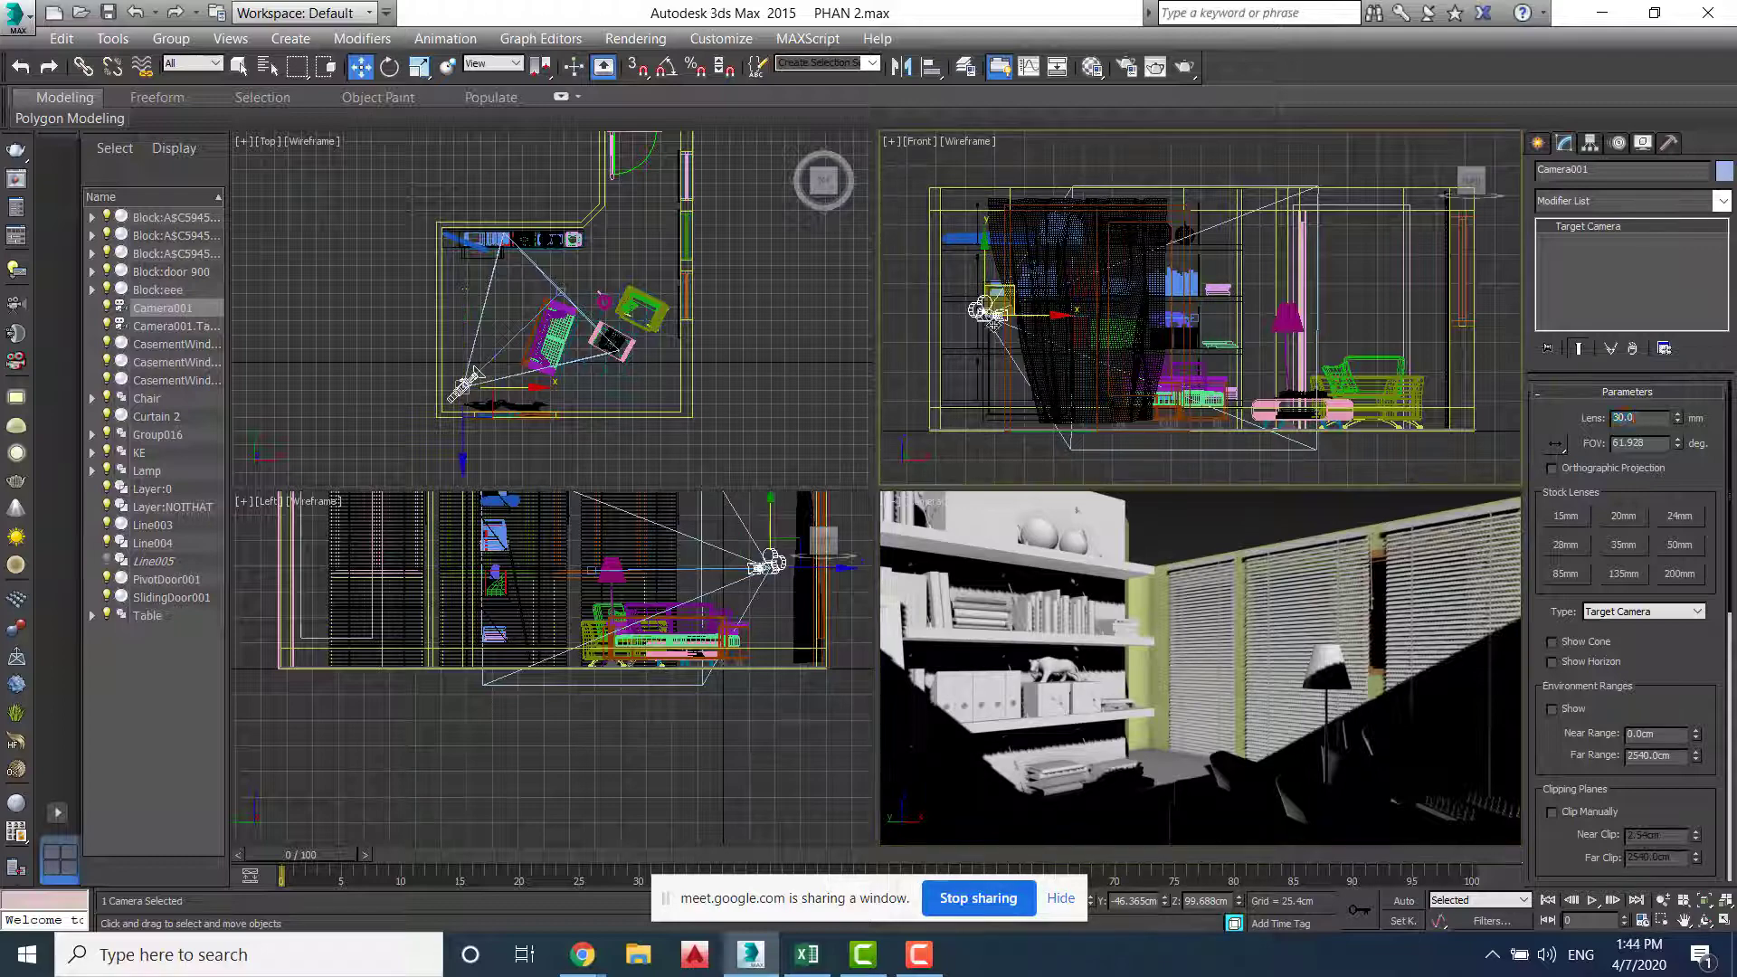
left_click_drag(985, 246, 927, 245)
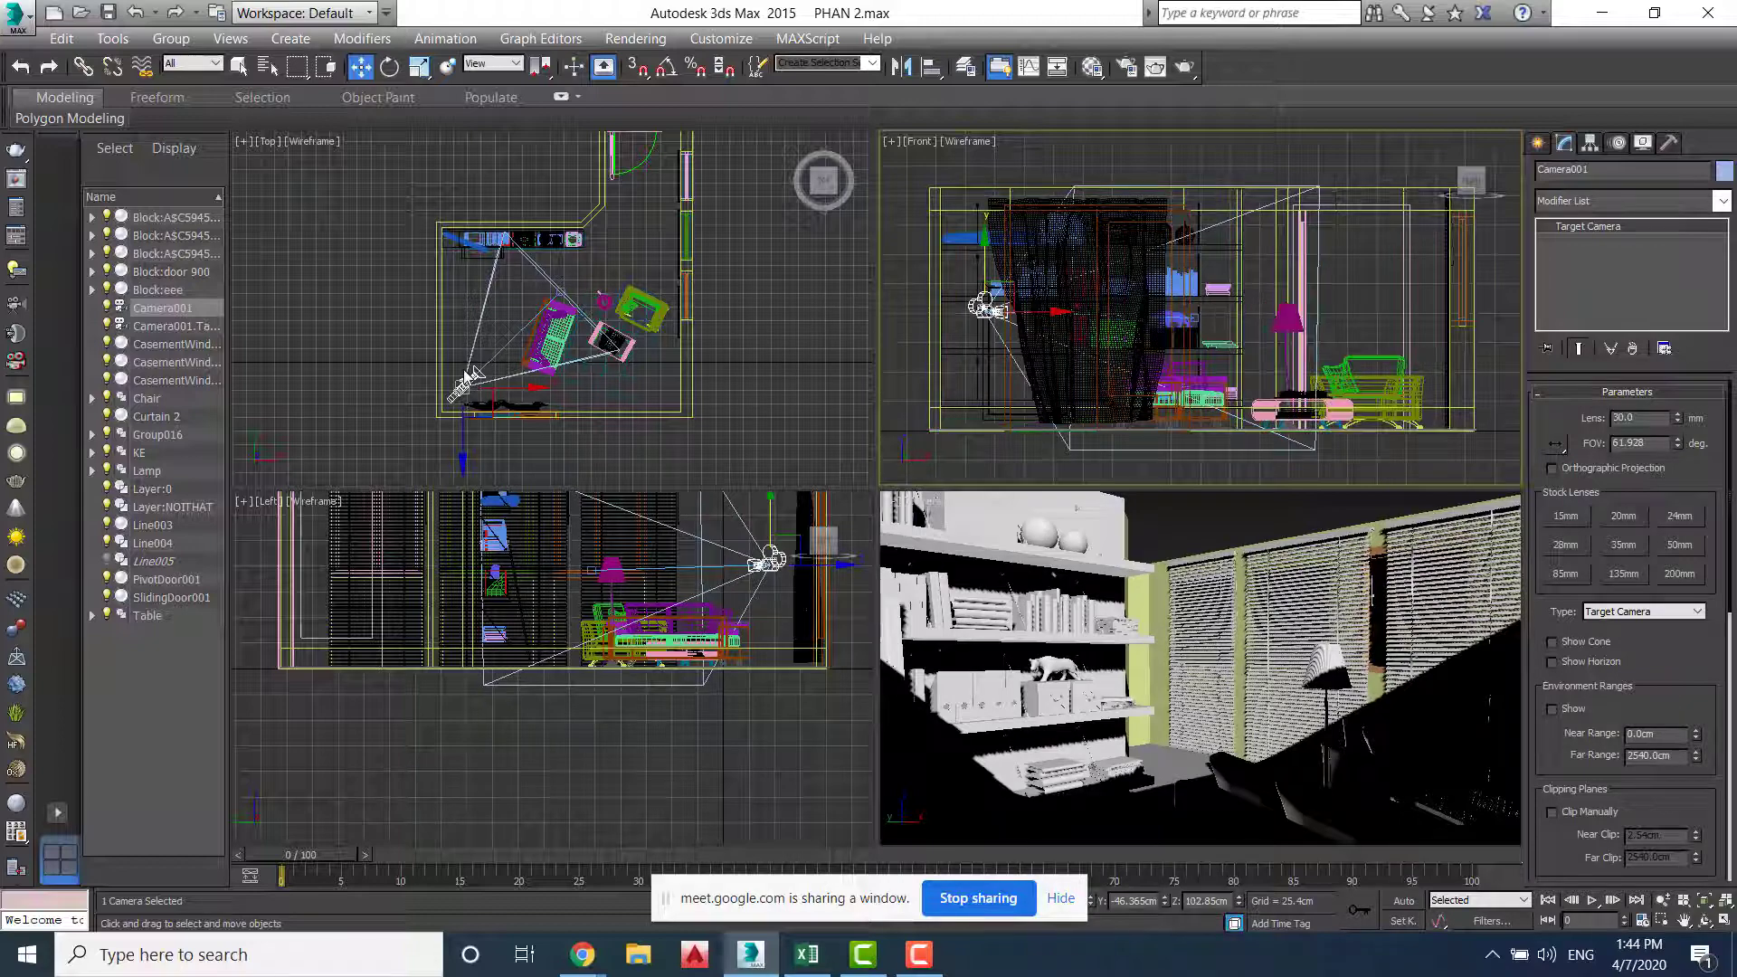
left_click(494, 363)
mouse_move(494, 364)
left_mouse_down()
mouse_move(444, 421)
mouse_move(486, 376)
left_mouse_up()
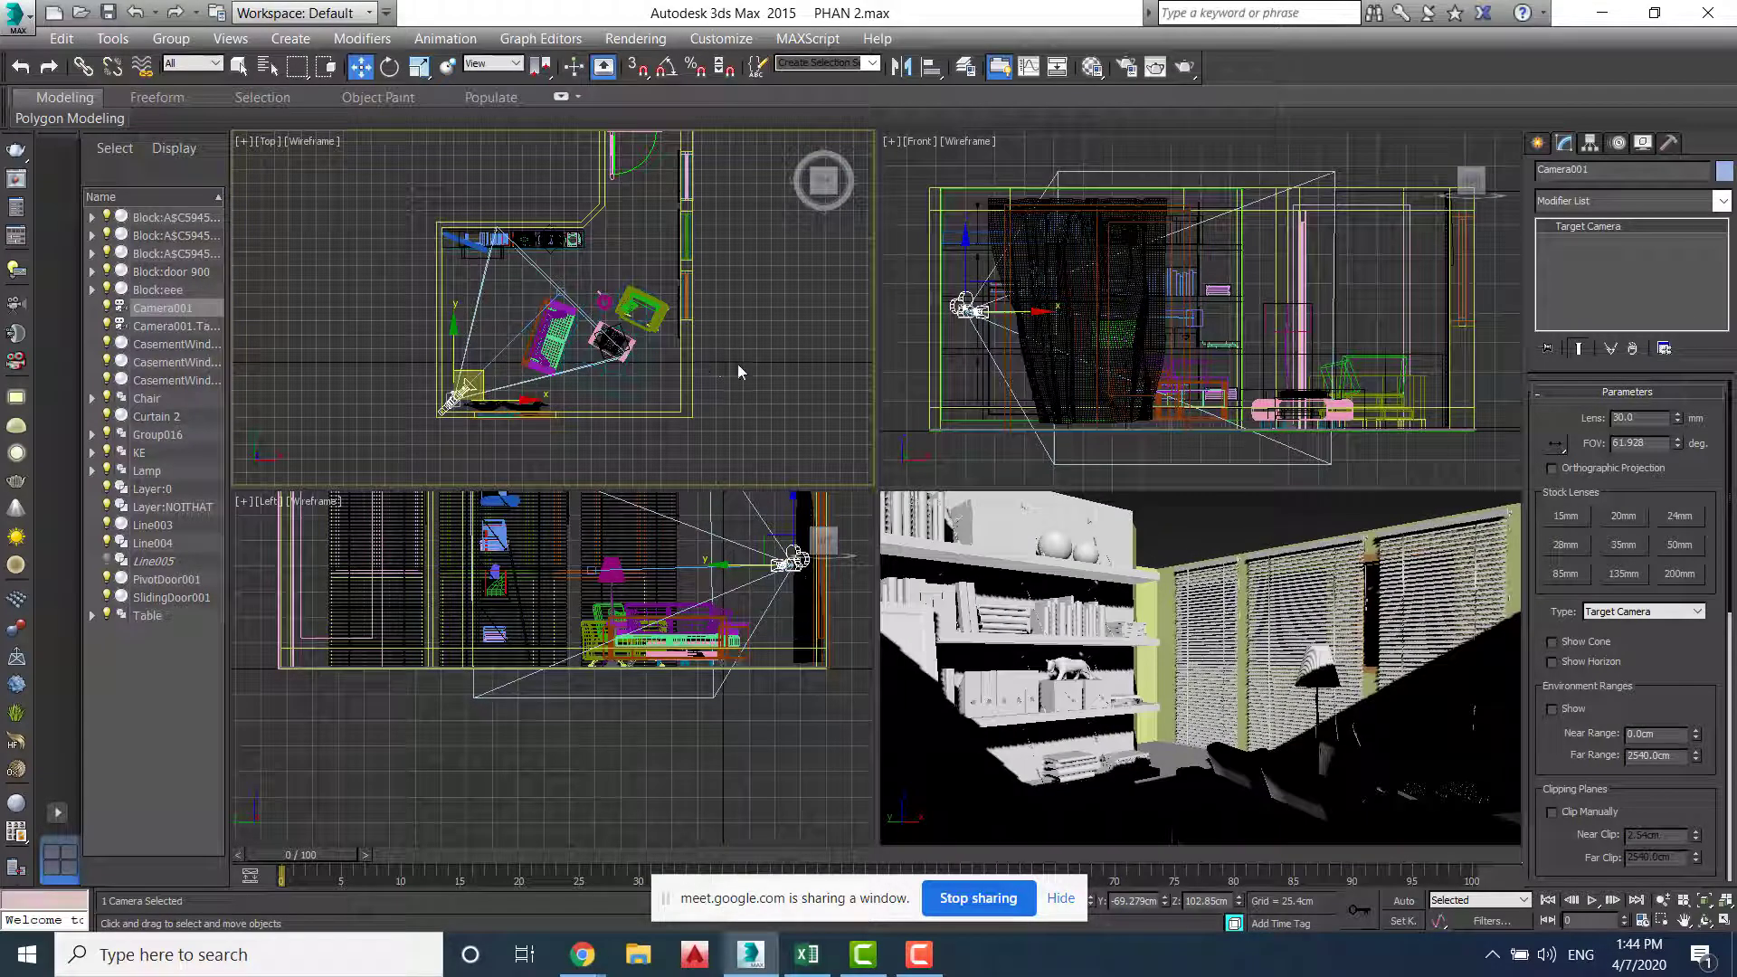
Select Camera001's target and move it in the Top view slightly closer to the purple sofa, to about Y 105 cm
left_click(574, 290)
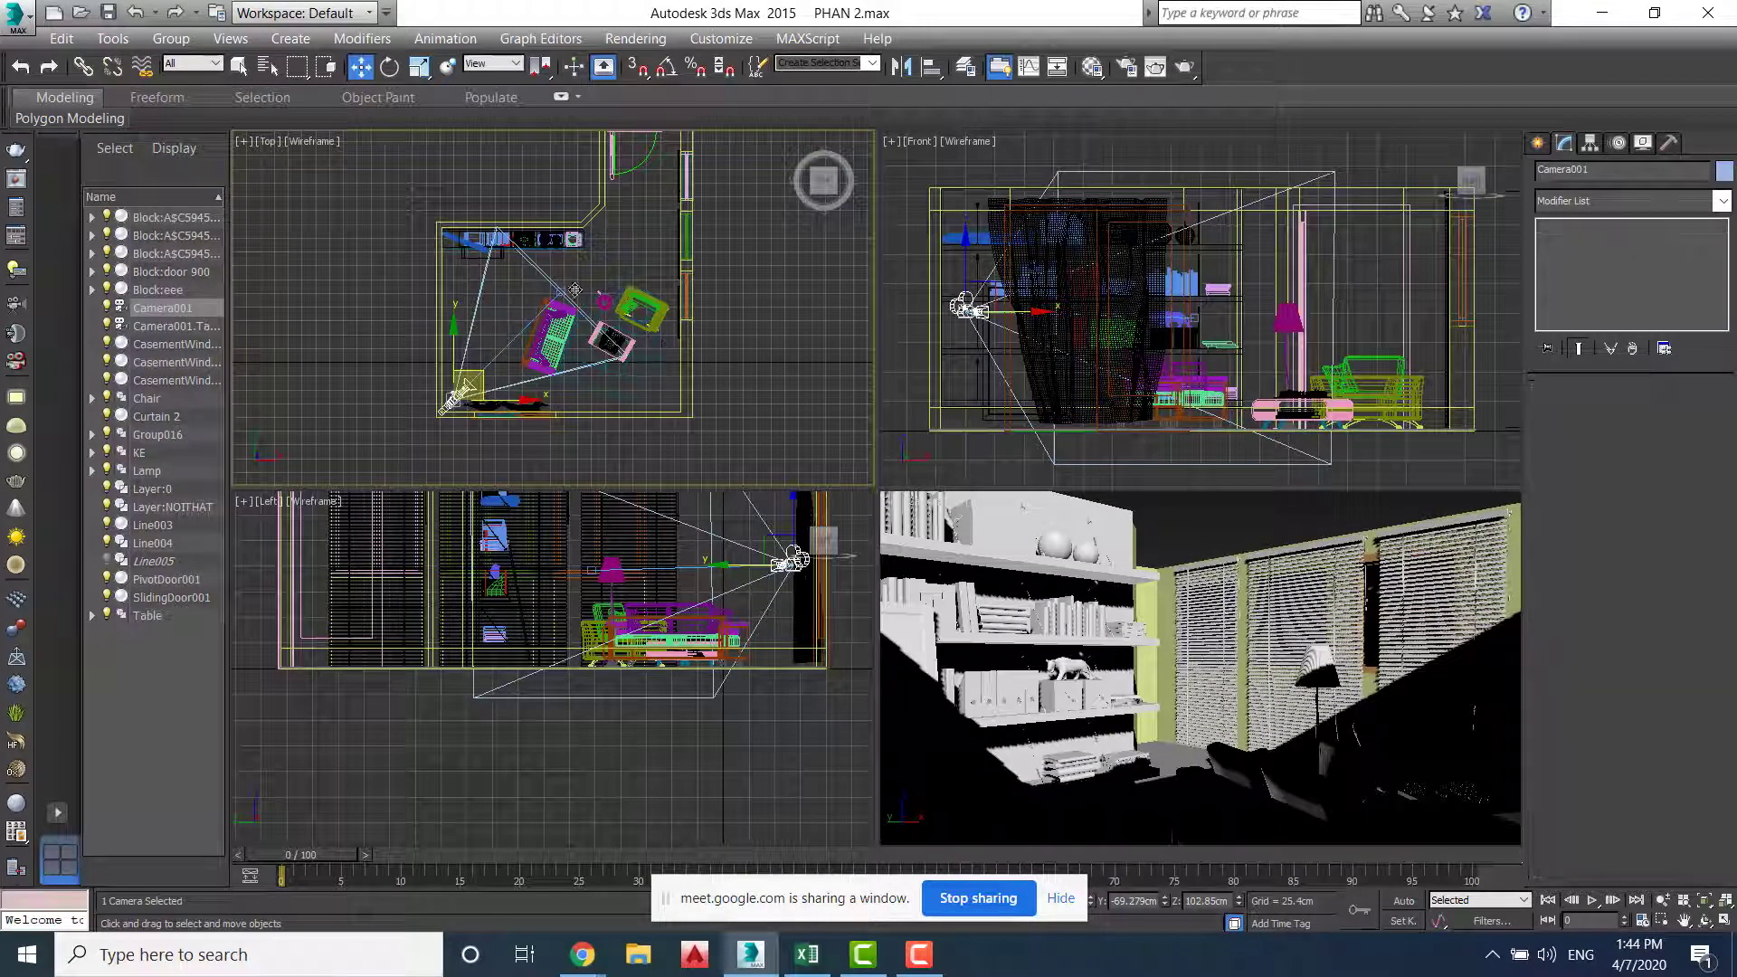
left_click(575, 289)
left_click(561, 294)
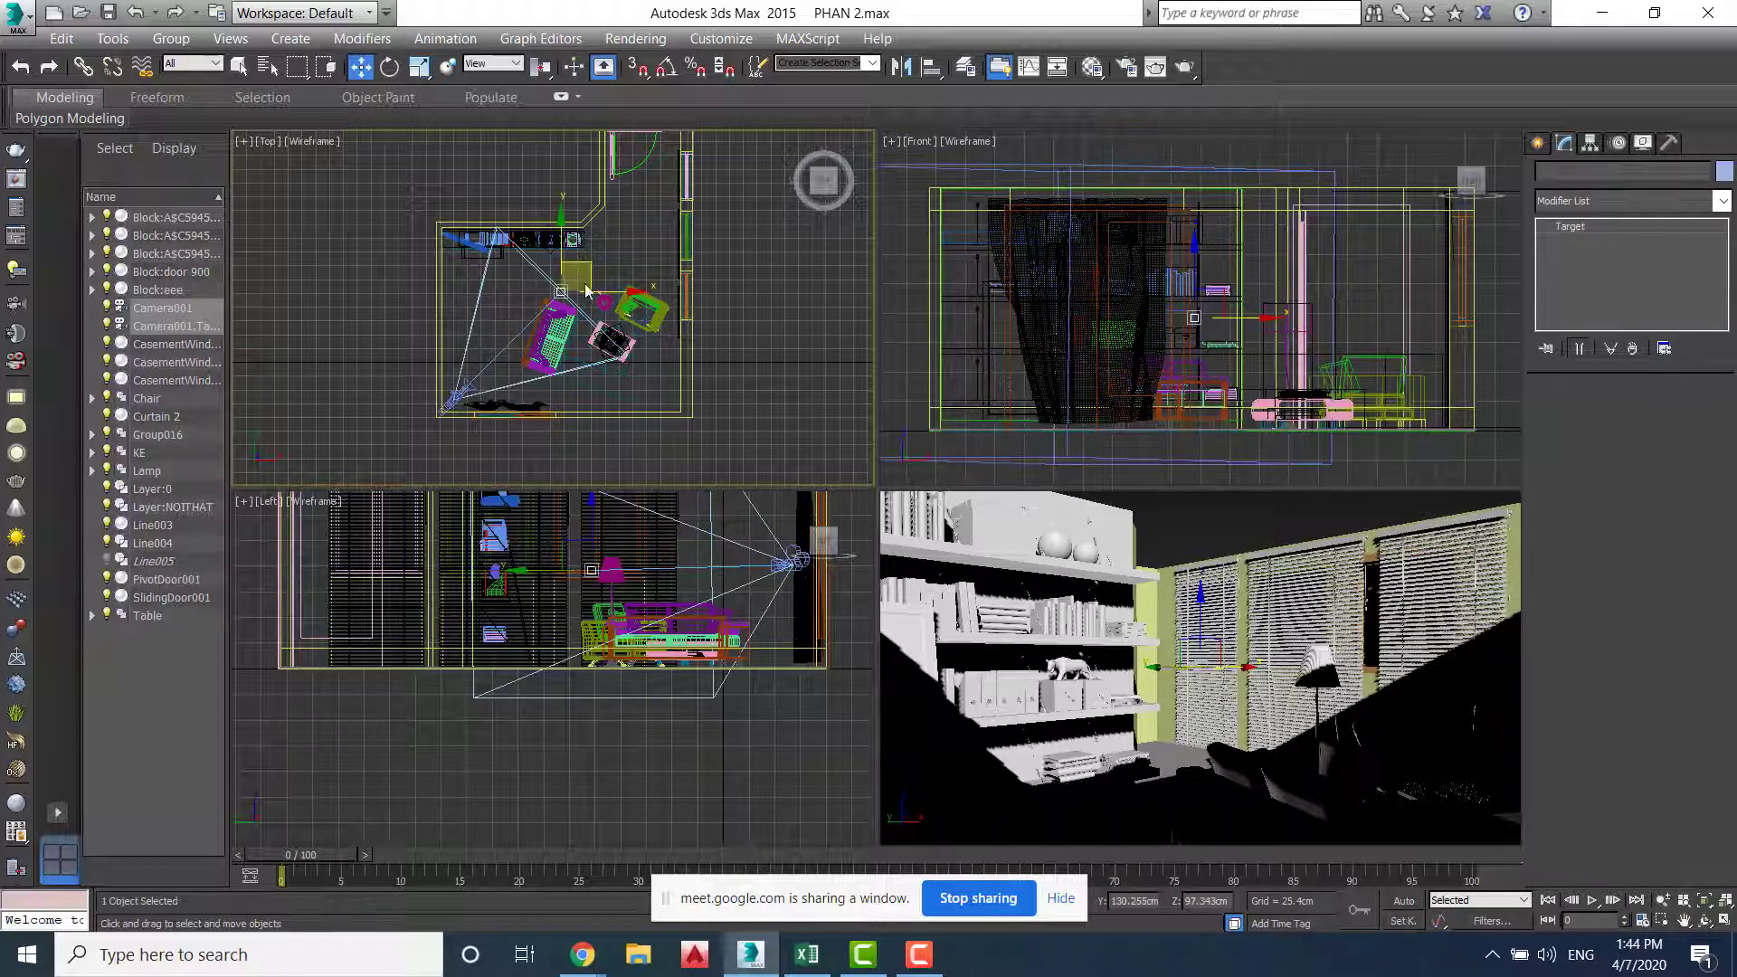
mouse_move(561, 295)
left_mouse_down()
mouse_move(605, 276)
mouse_move(589, 283)
left_mouse_up()
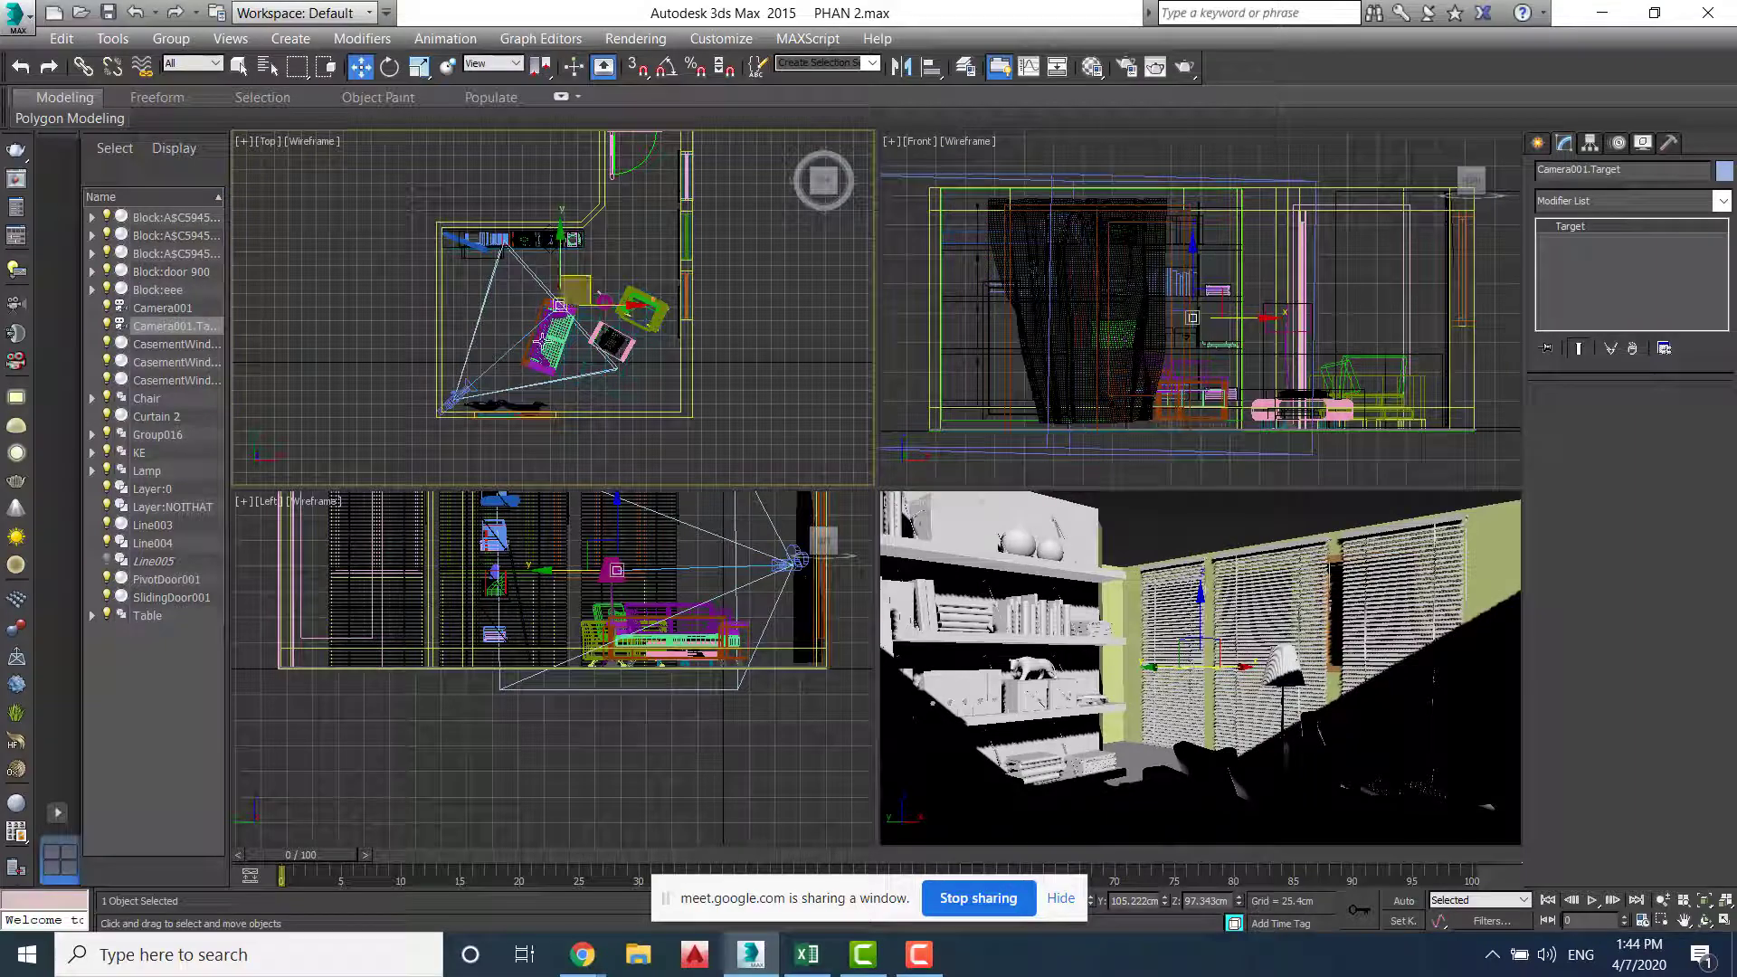
Clone Camera001 as one independent copy named Camera002 and place it in the Top view at the opposite end of the room near the door
left_click(464, 389)
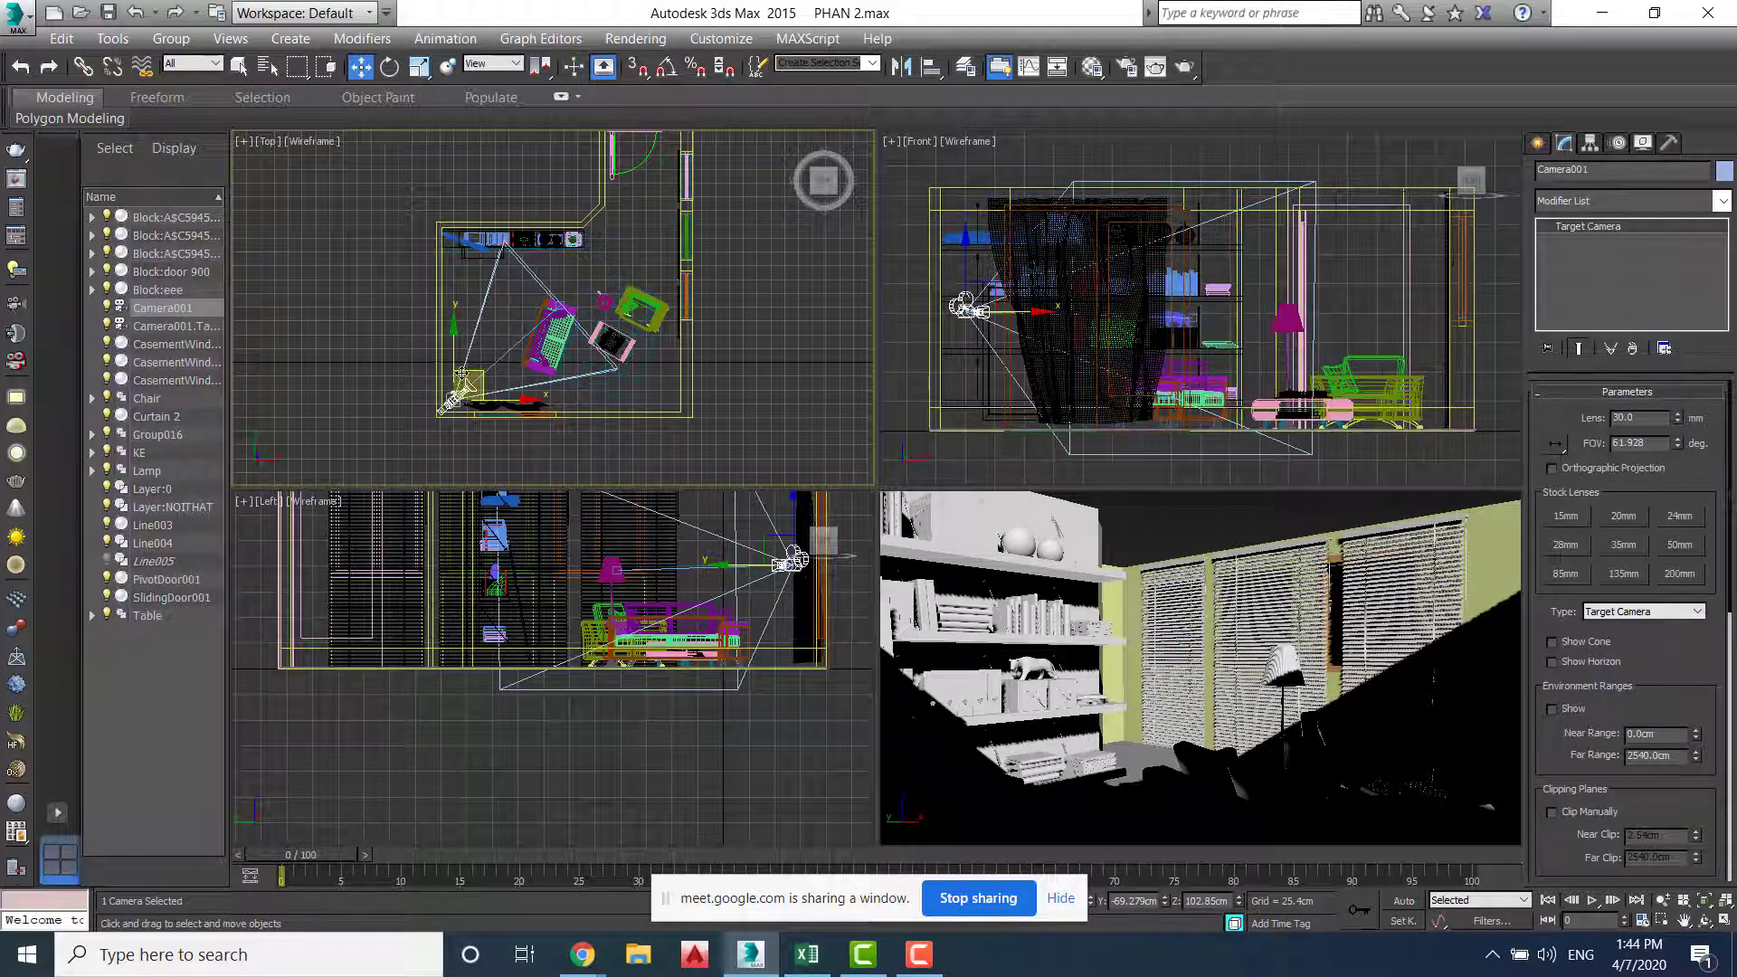
left_click_drag(458, 343, 623, 219)
left_click_drag(457, 294, 455, 274, "shift")
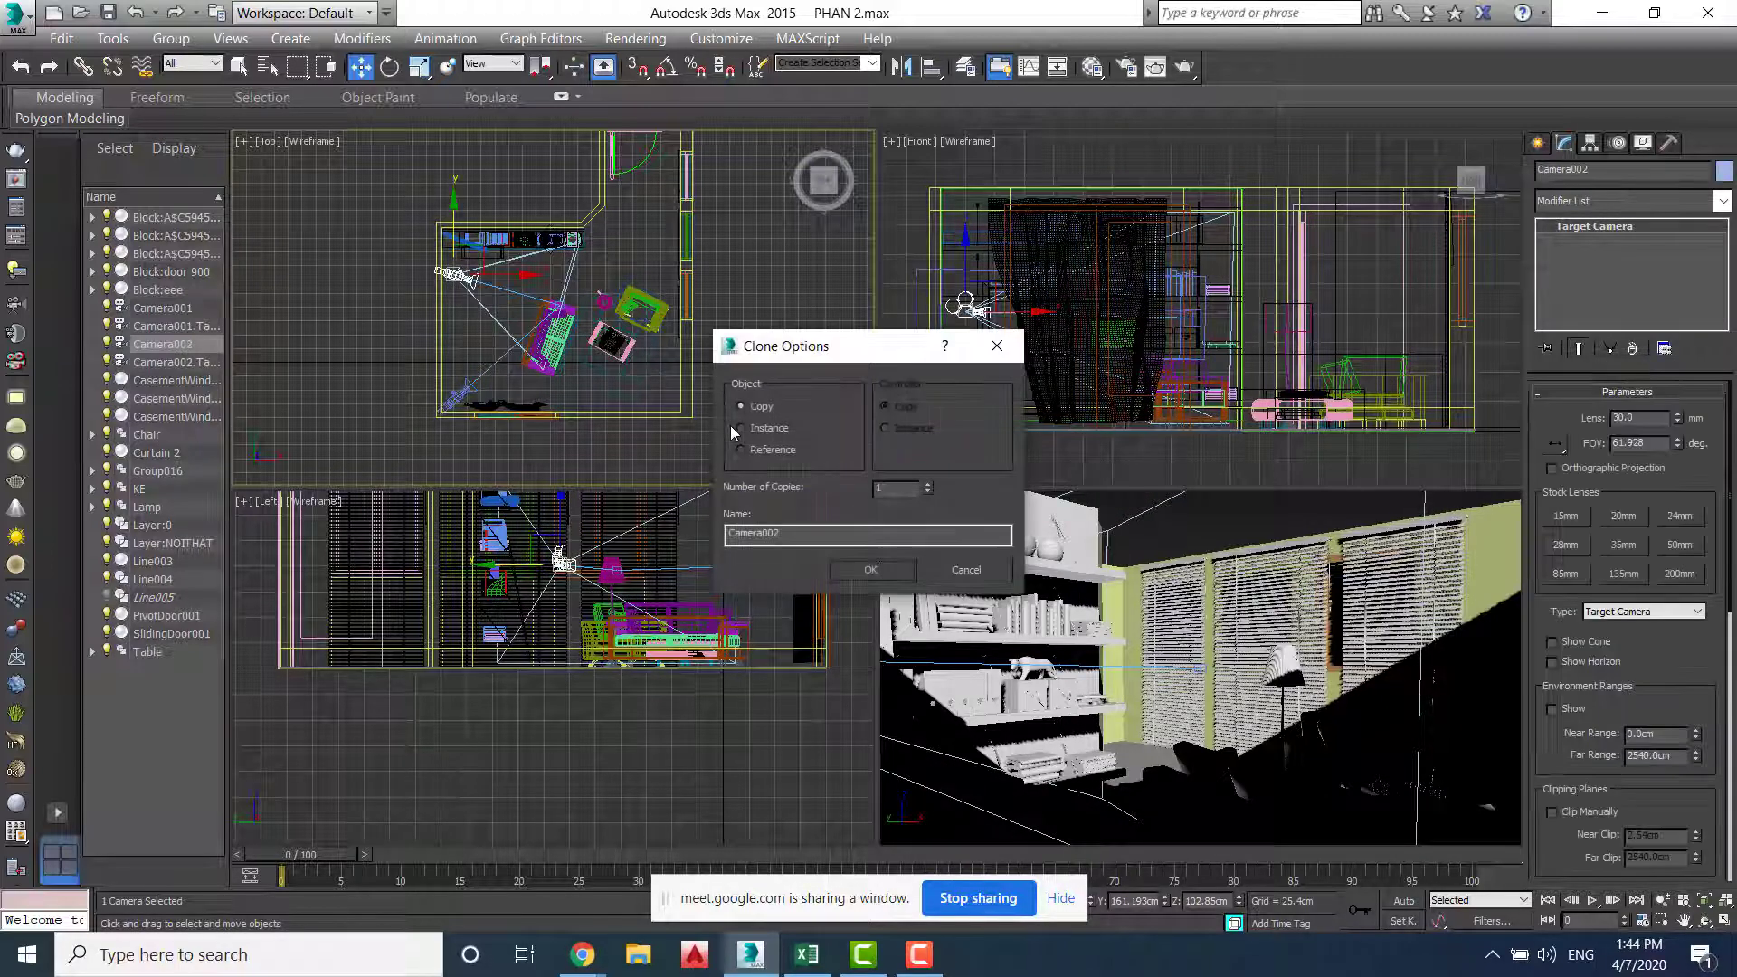
left_click(867, 567)
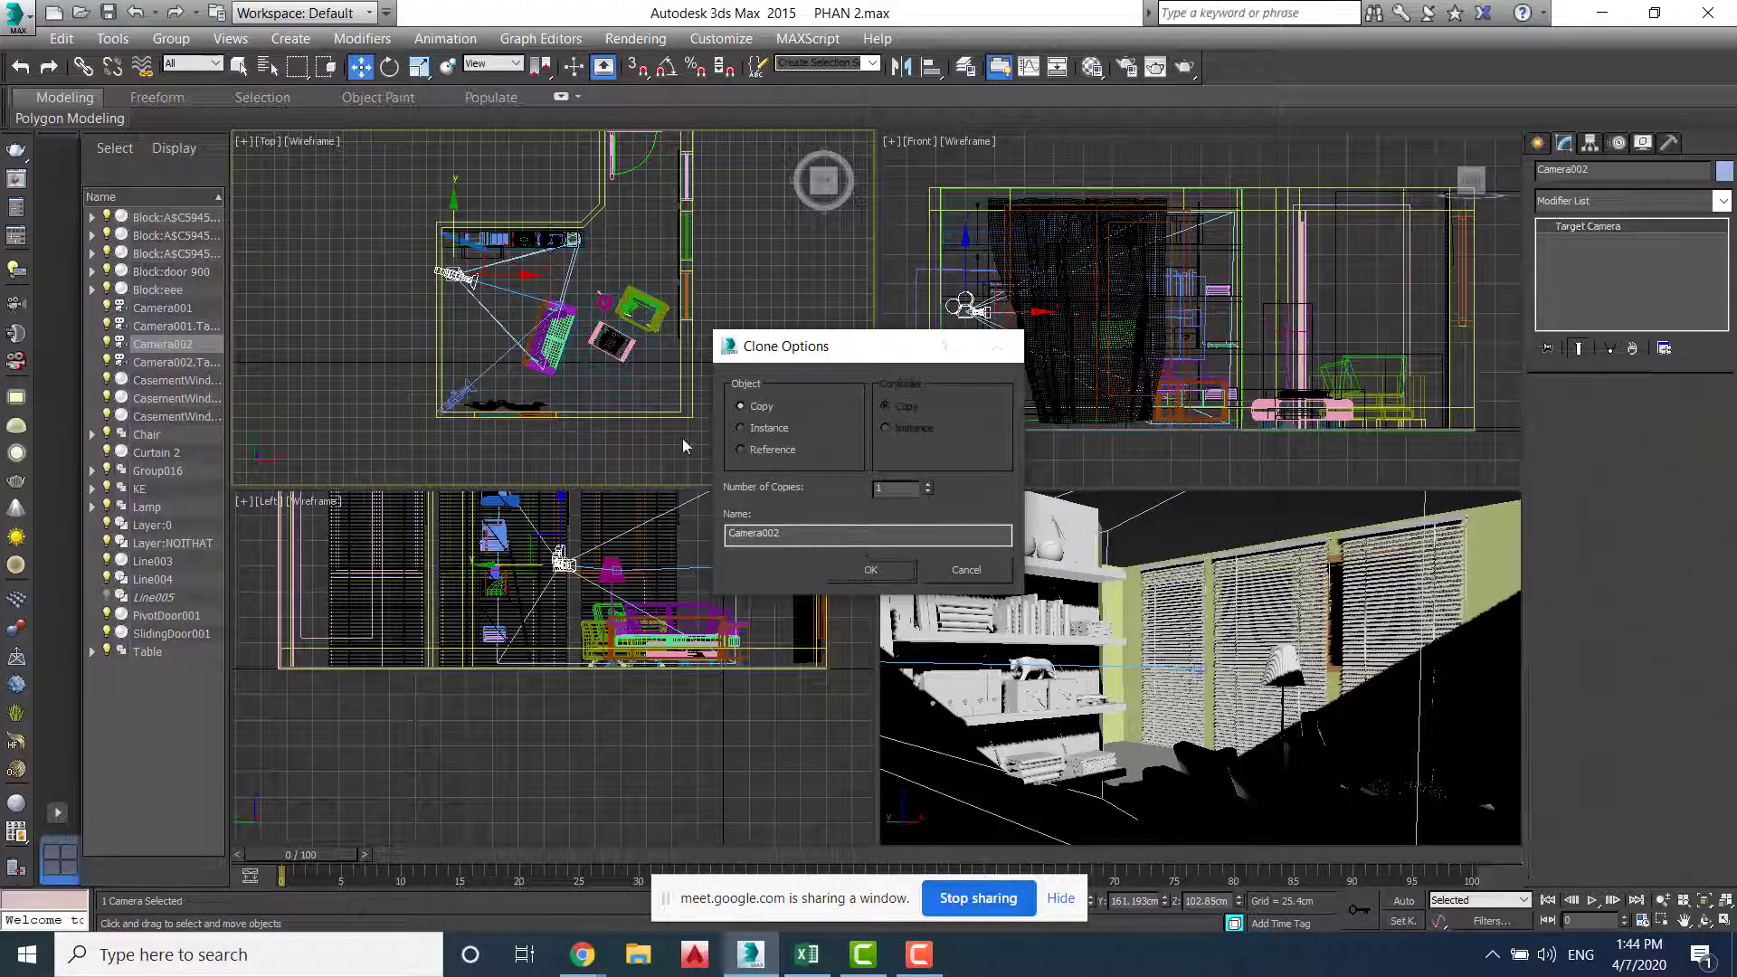
left_click_drag(475, 250, 665, 195)
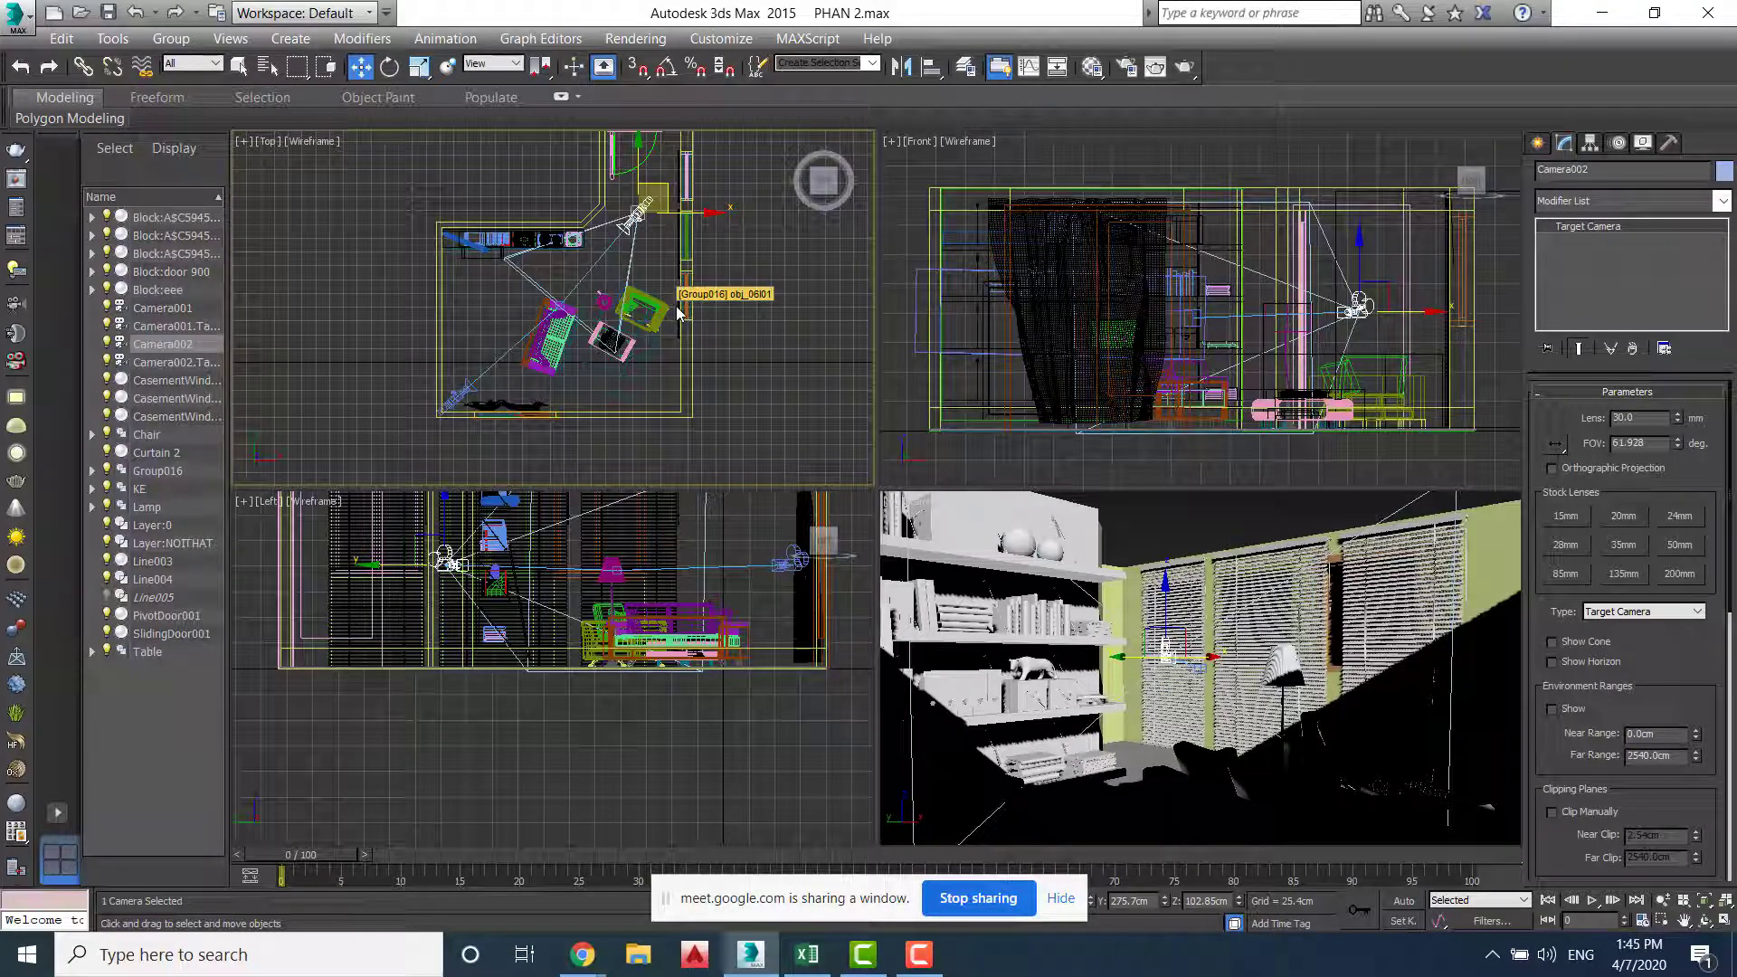
key("h")
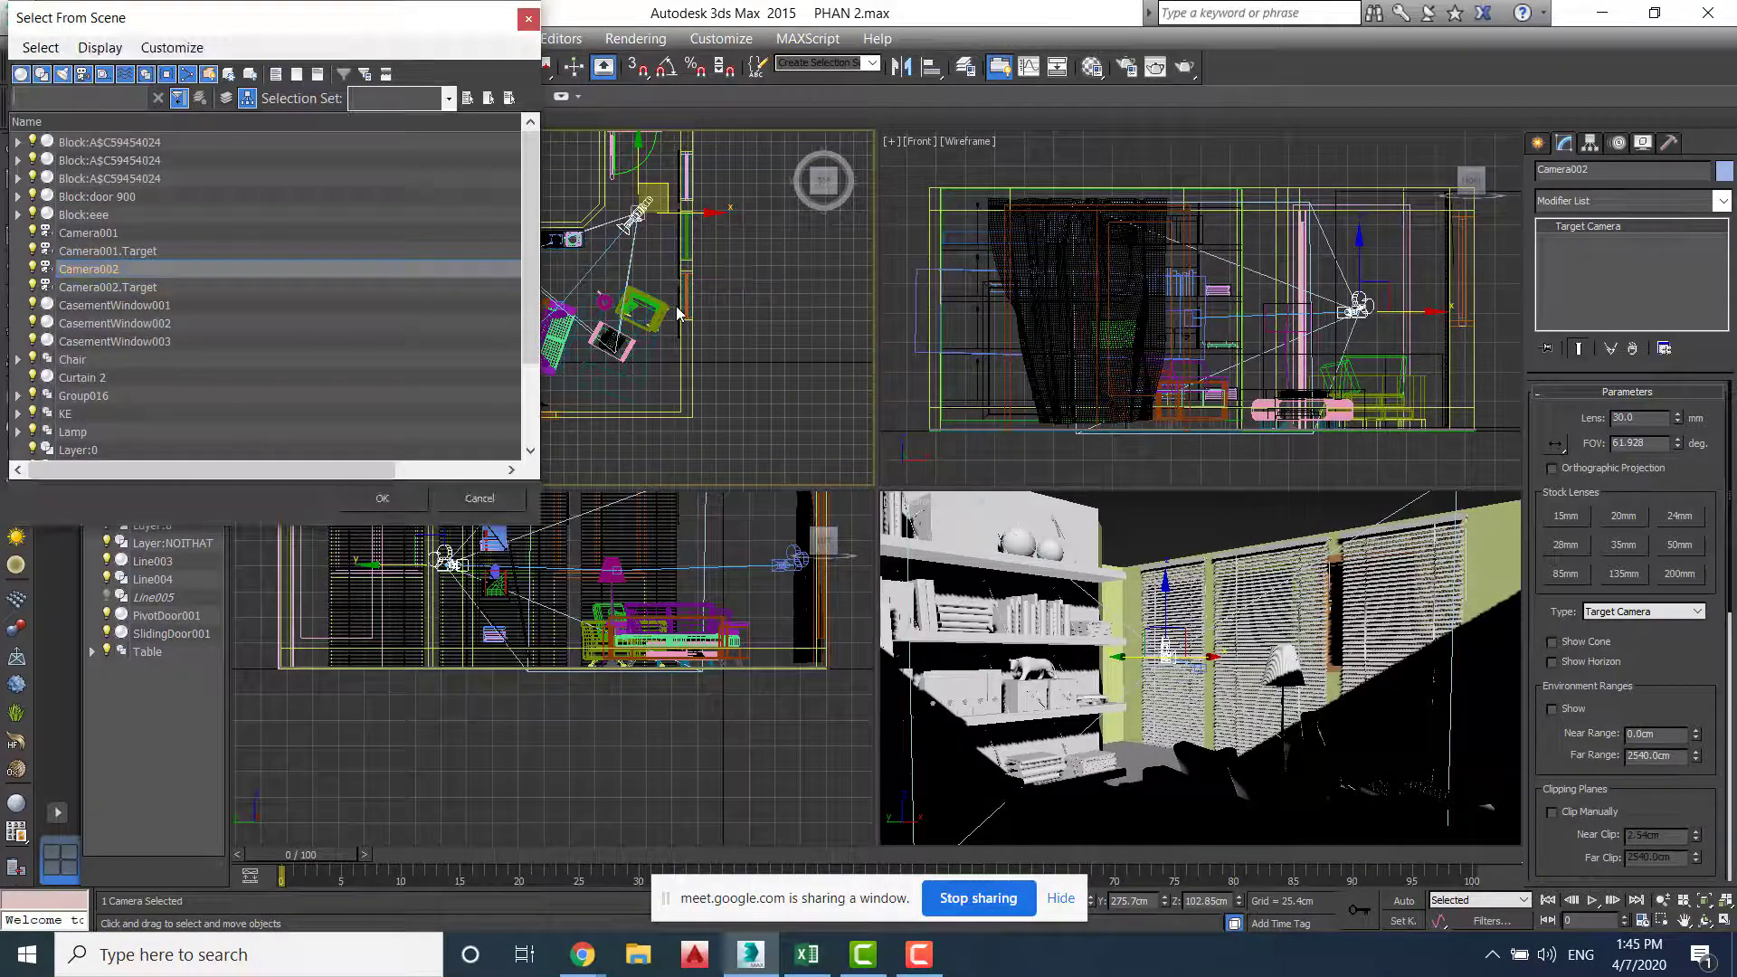
left_click(114, 286)
left_click(400, 499)
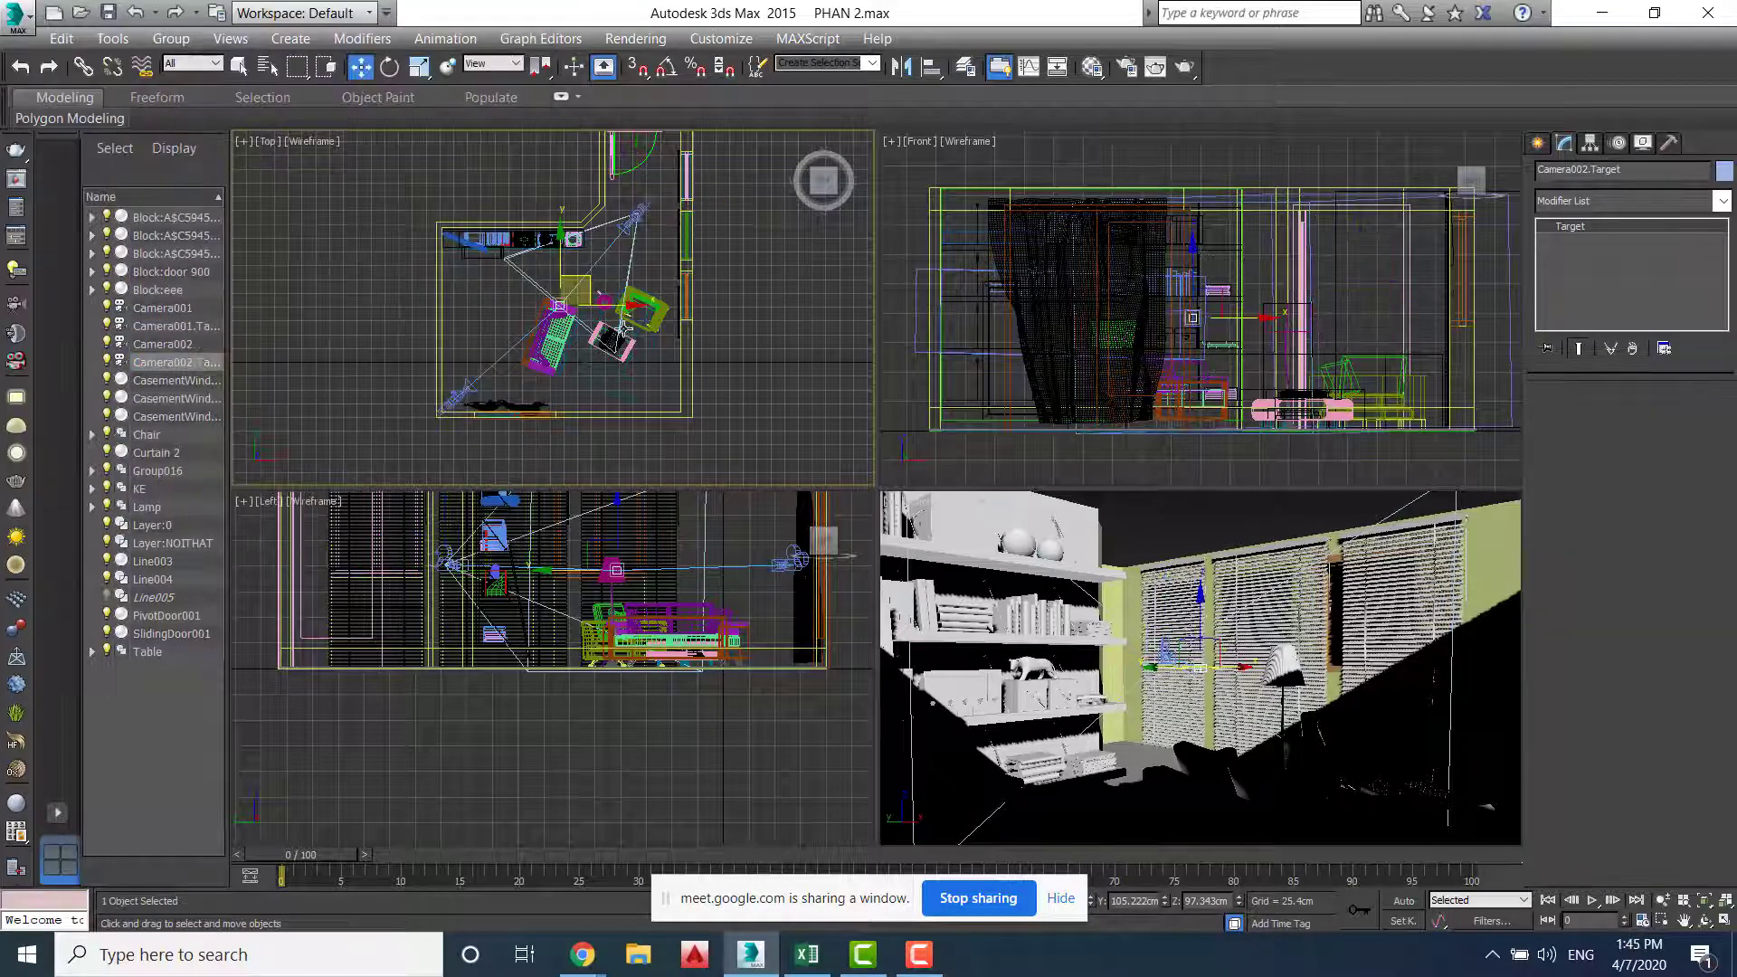
left_click(556, 243)
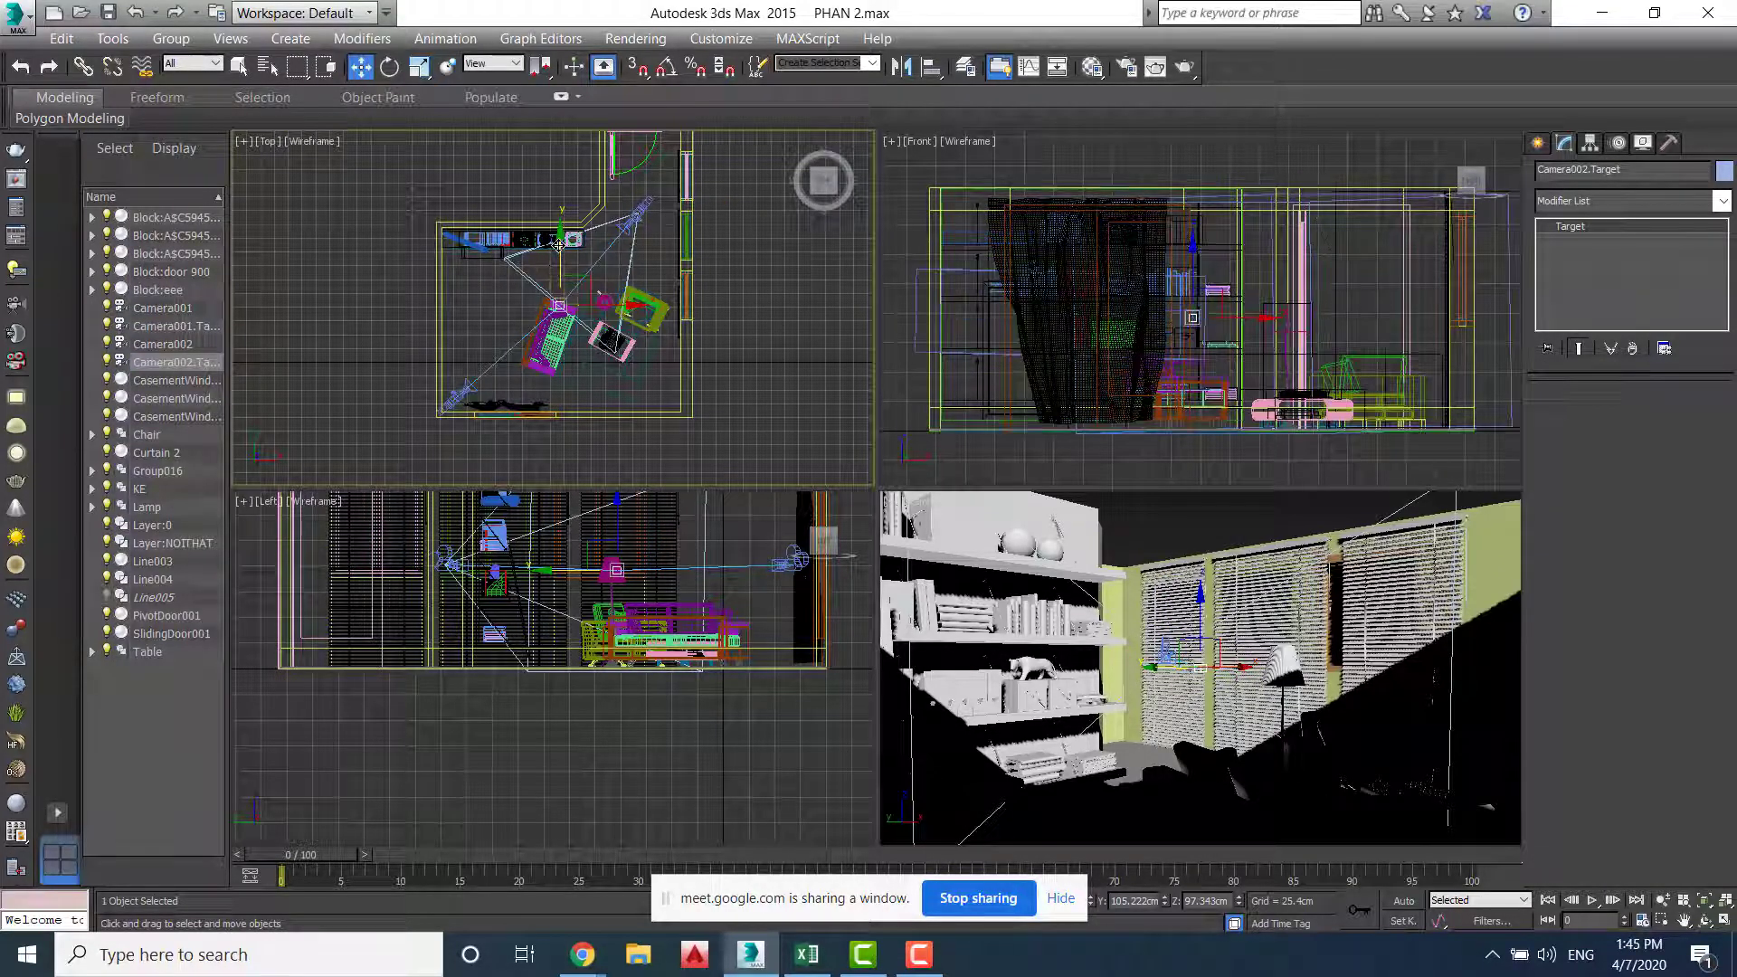
middle_click(926, 144)
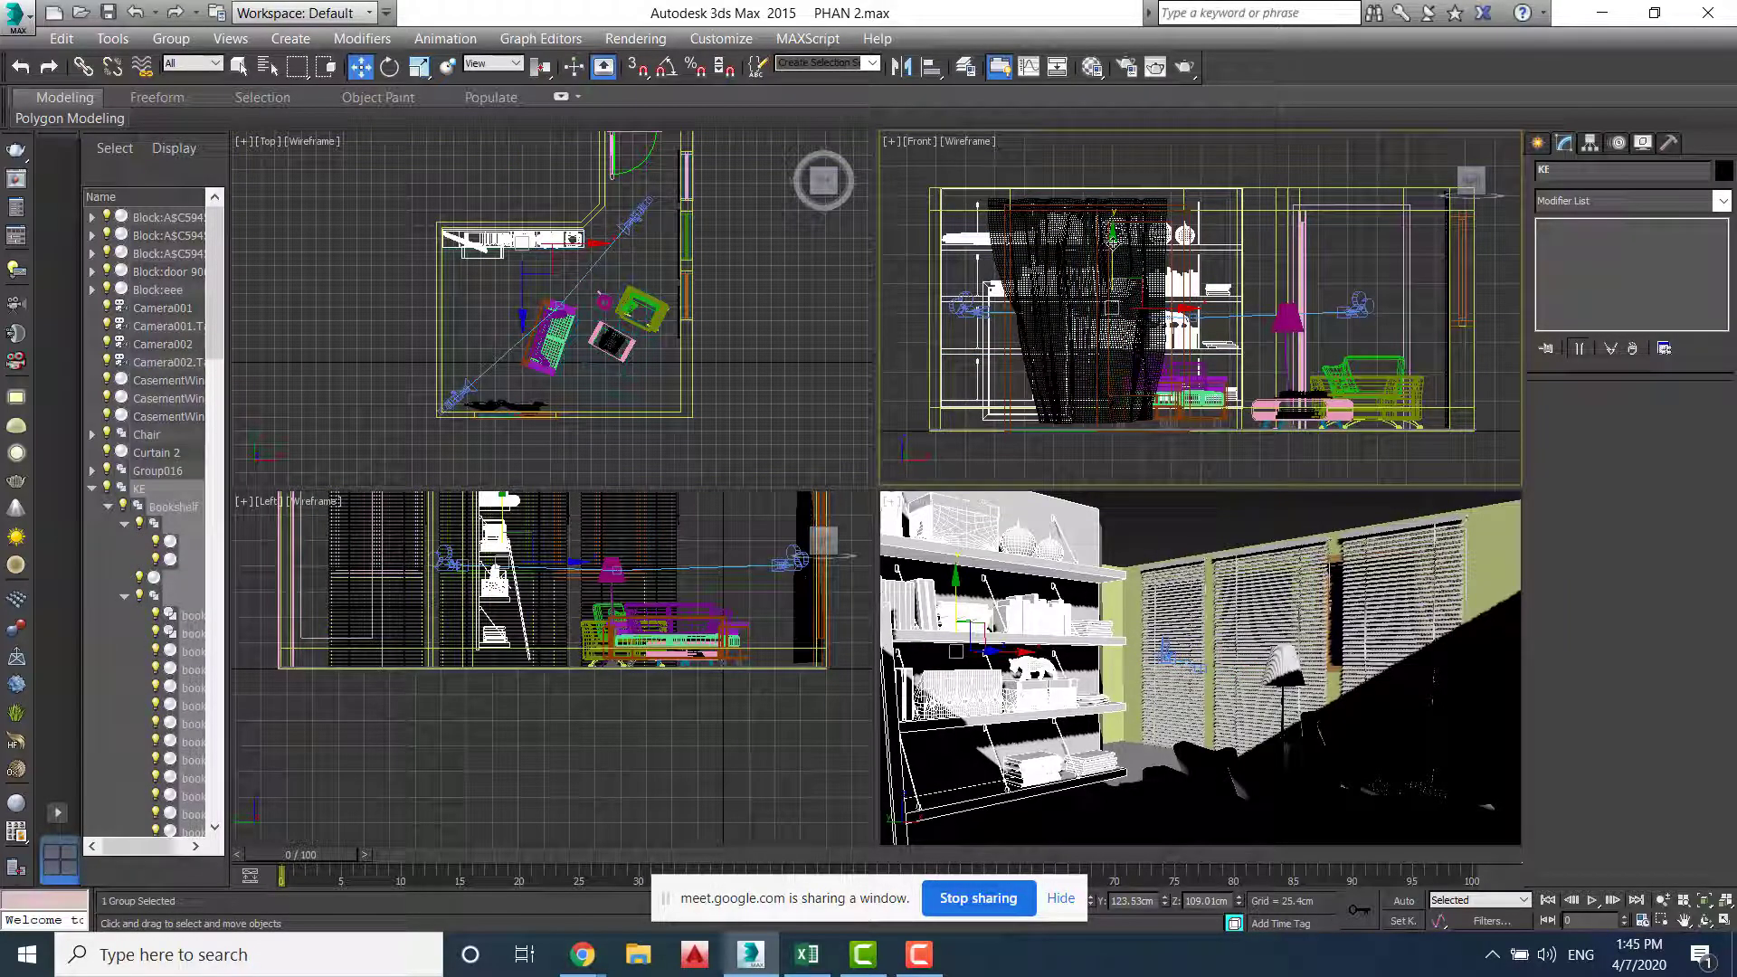
left_click_drag(1112, 237, 1112, 246)
key("ctrl+z")
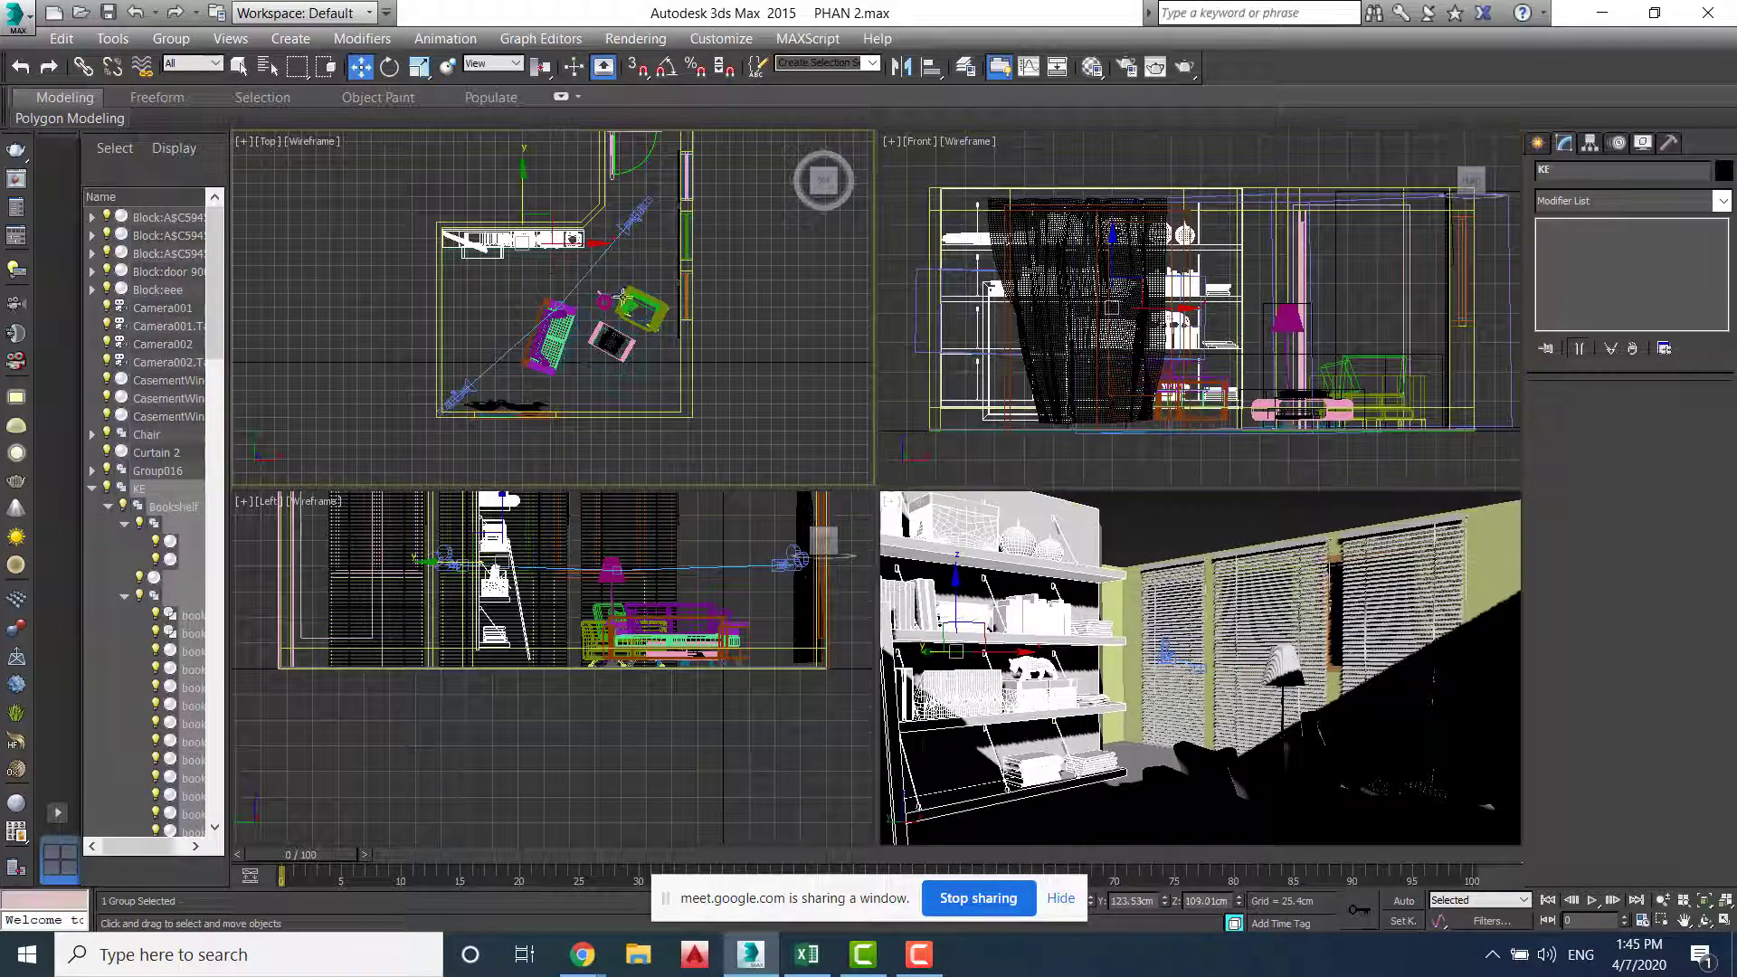
Select Camera002.Target by name and lower it slightly in the Front view, to about Z 87 cm
key("h")
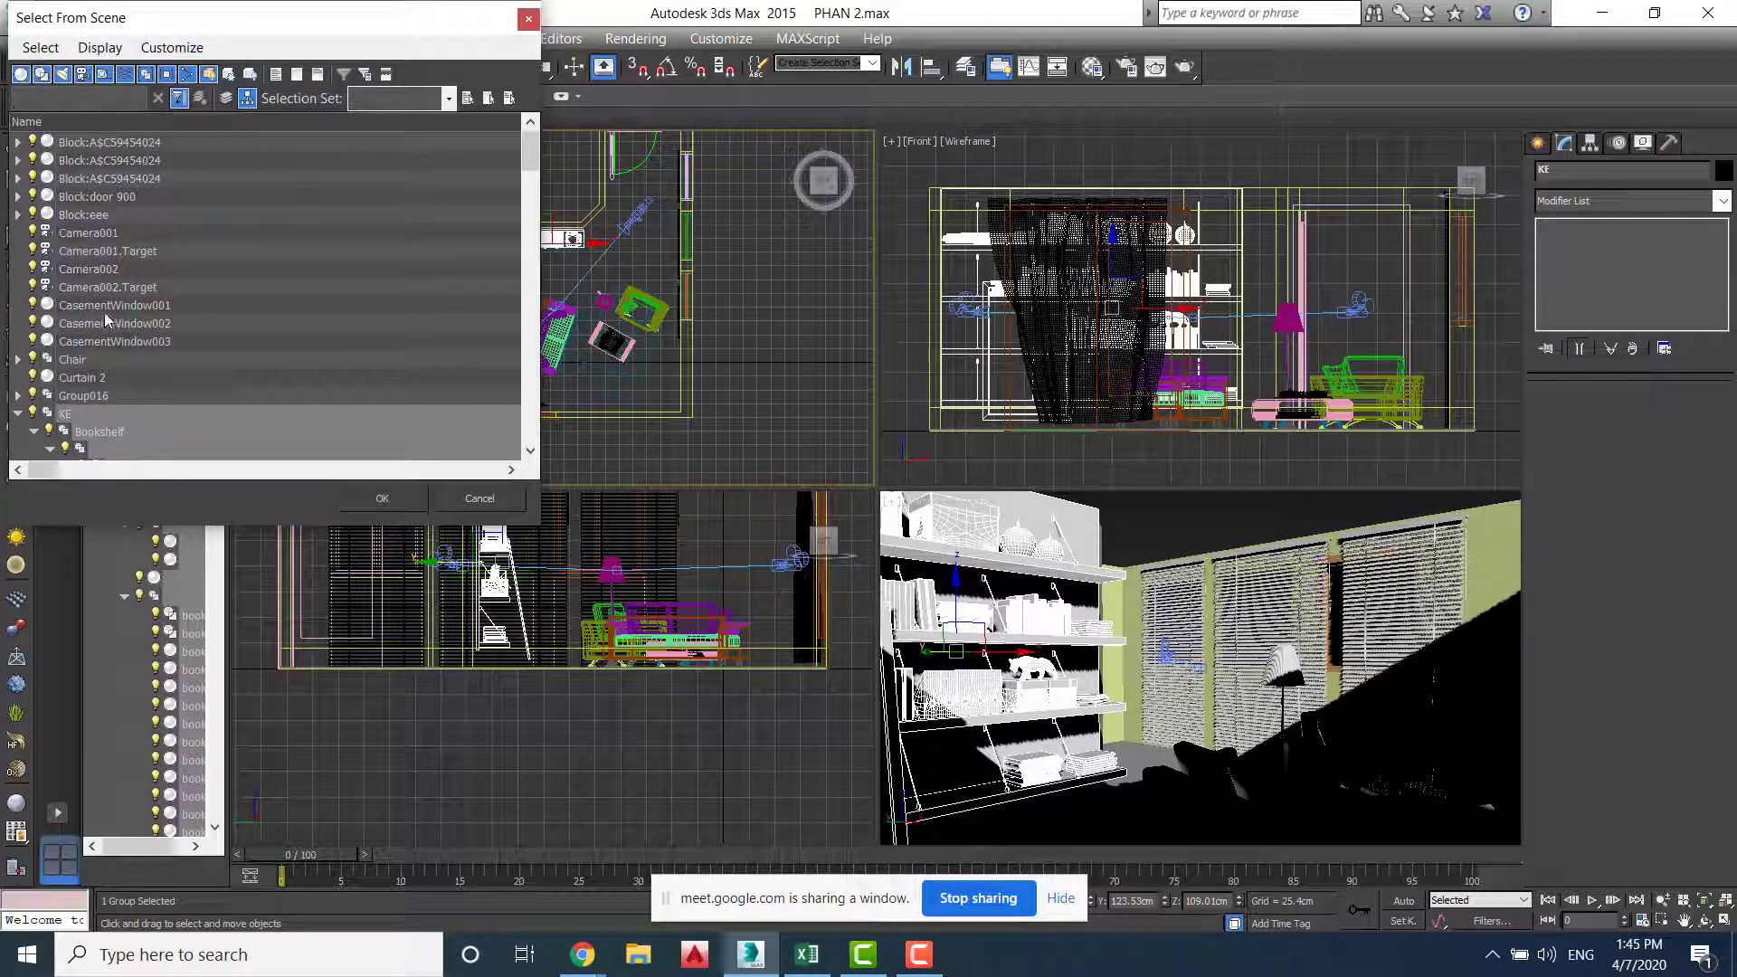
left_click(103, 286)
left_click(383, 498)
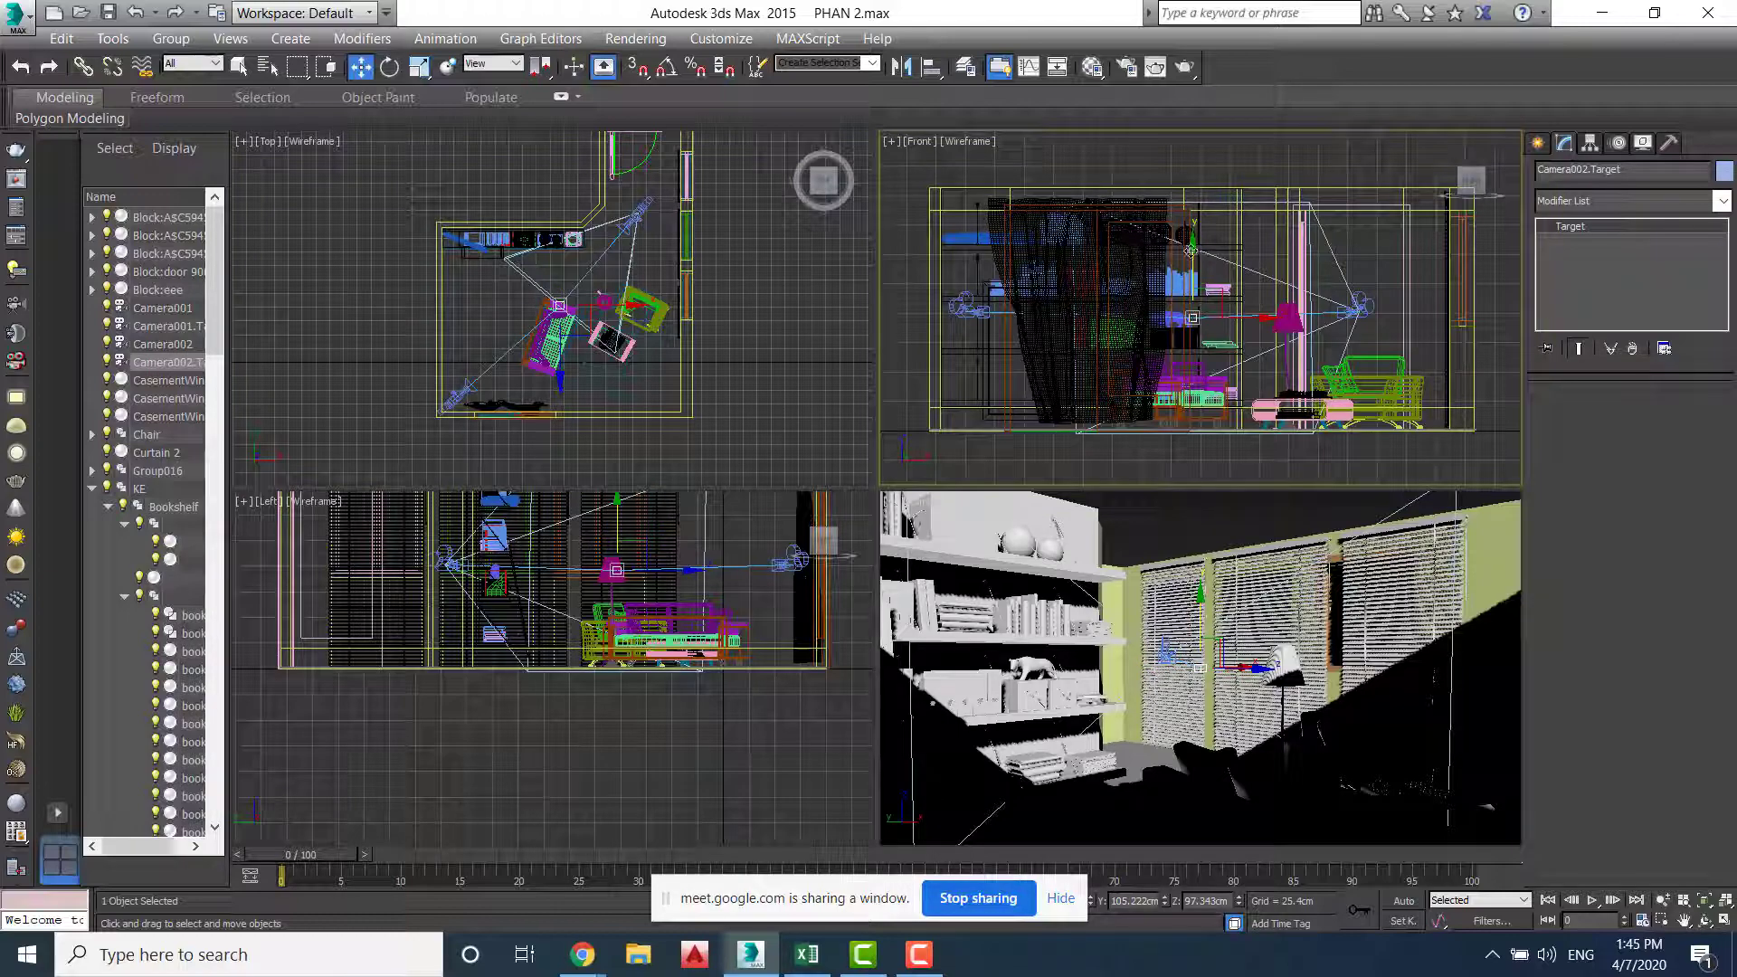
mouse_move(1195, 251)
left_mouse_down()
mouse_move(1199, 274)
mouse_move(1206, 262)
left_mouse_up()
Switch the Camera001 viewport to the Camera002 view
left_click(937, 507)
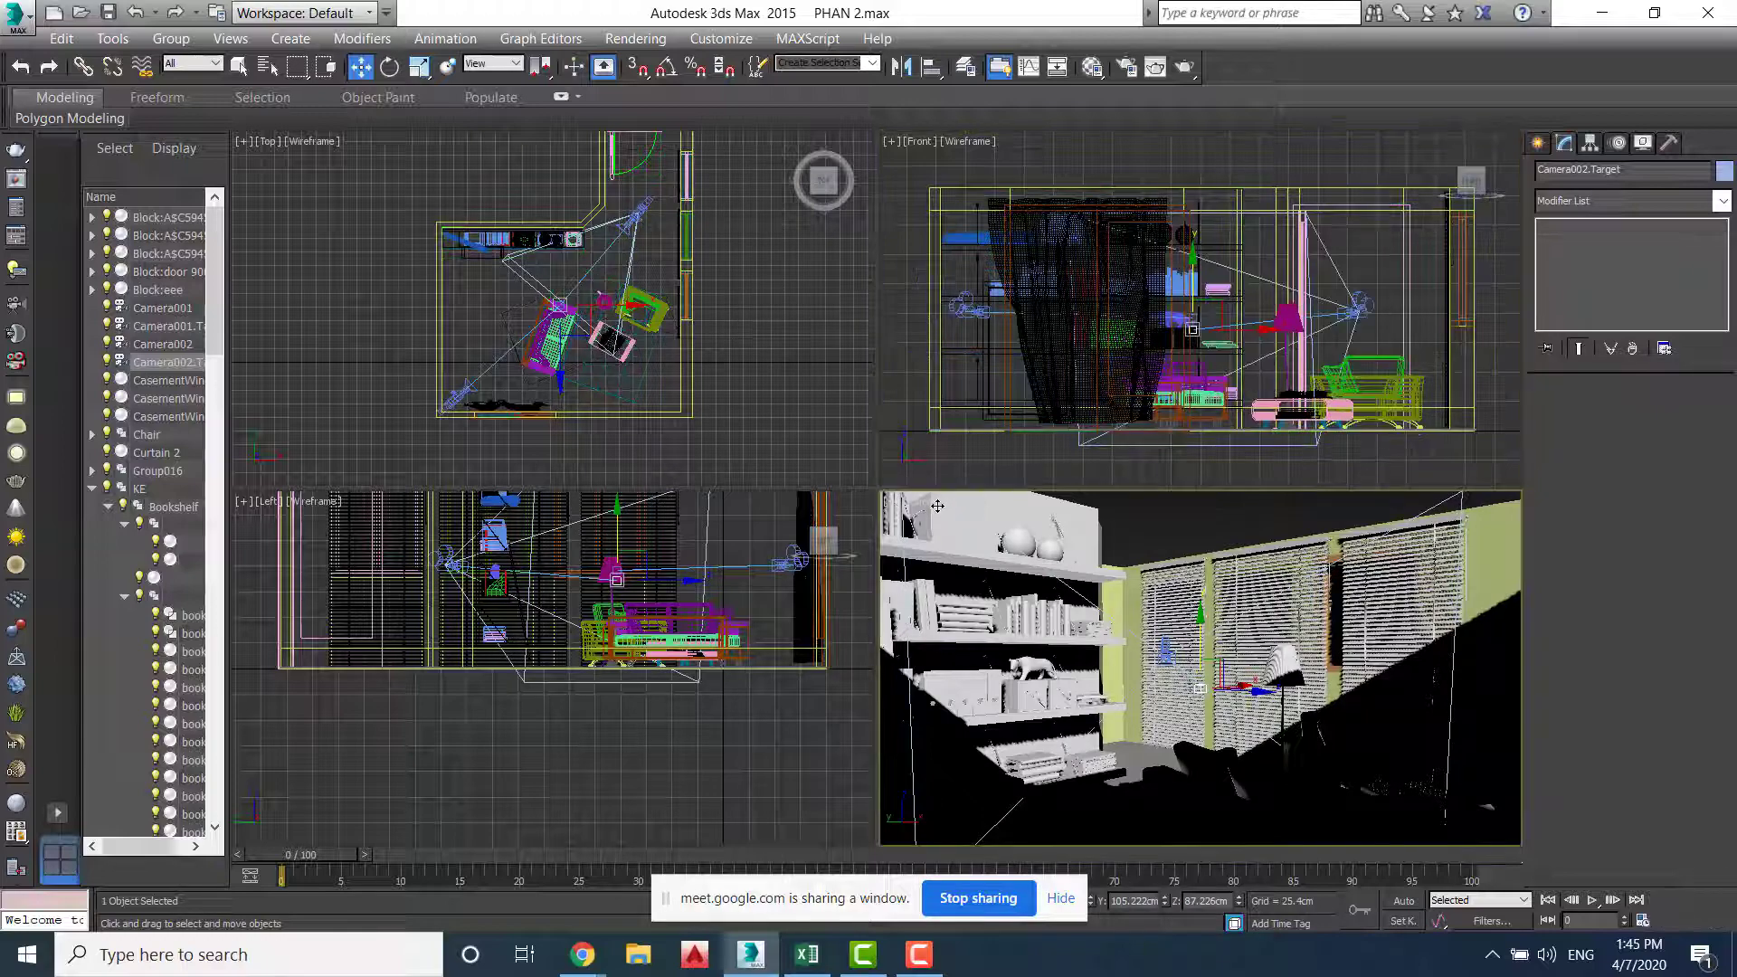
left_click(931, 503)
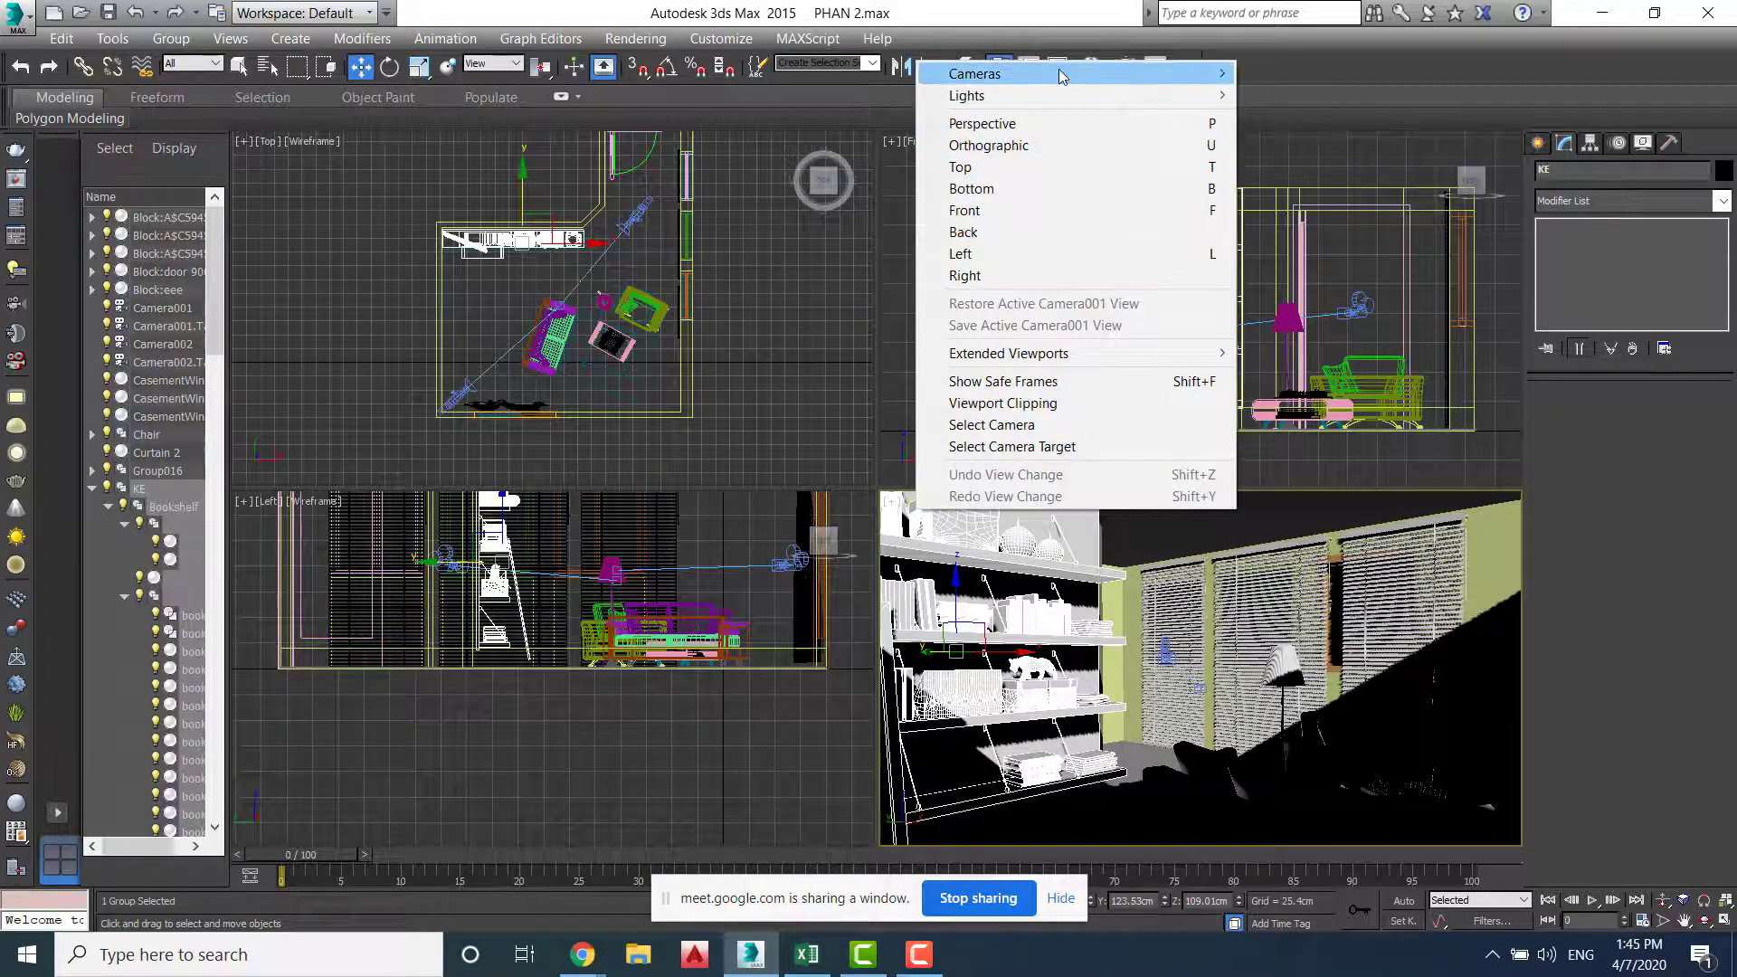
mouse_move(977, 73)
left_click(1322, 97)
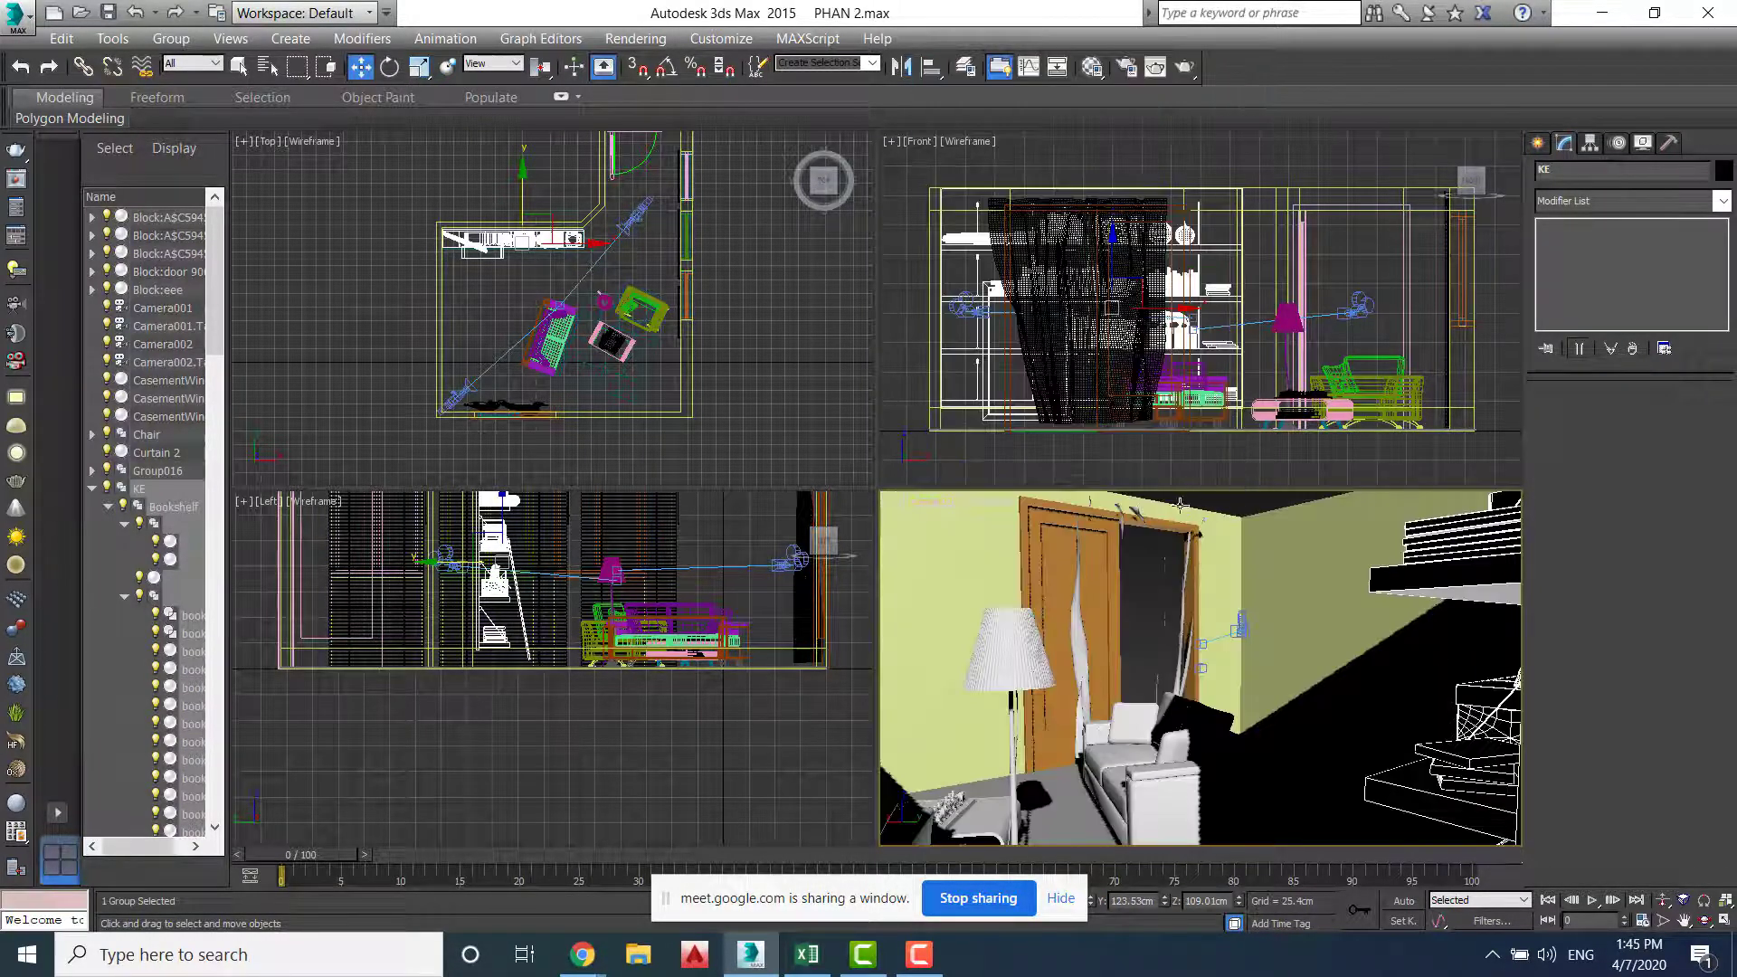
Select Camera002.Target by name and raise it slightly in the Front view, to about Z 94 cm
left_click(915, 160)
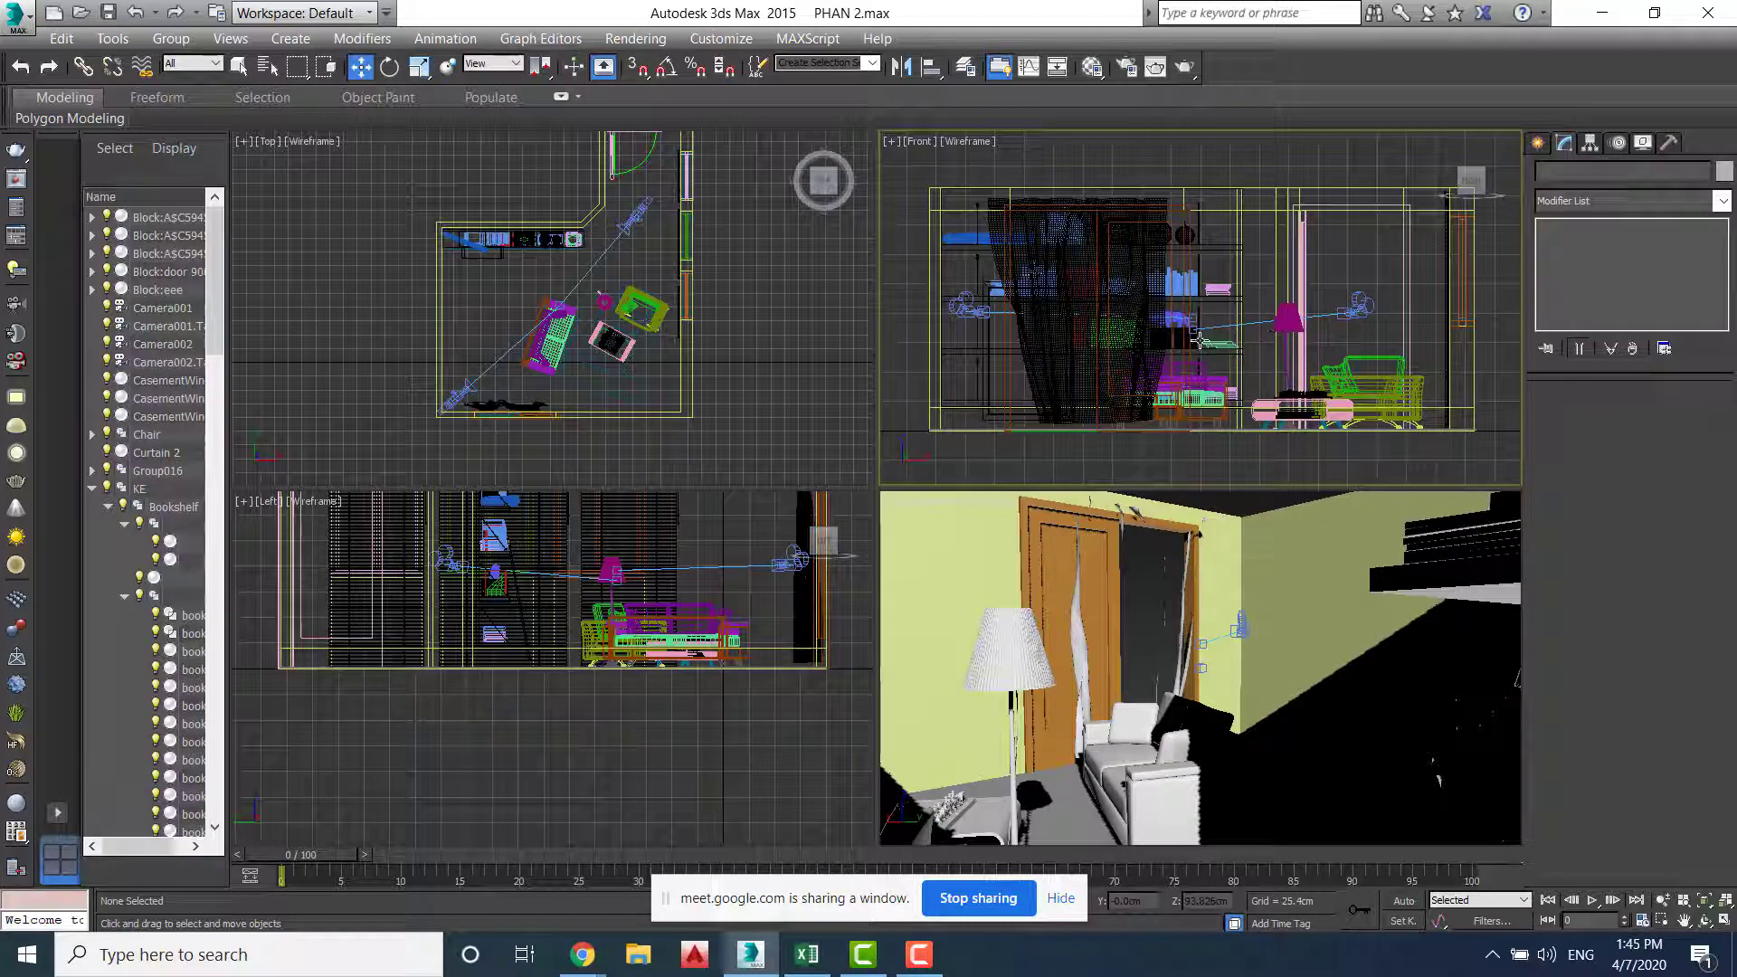
key("h")
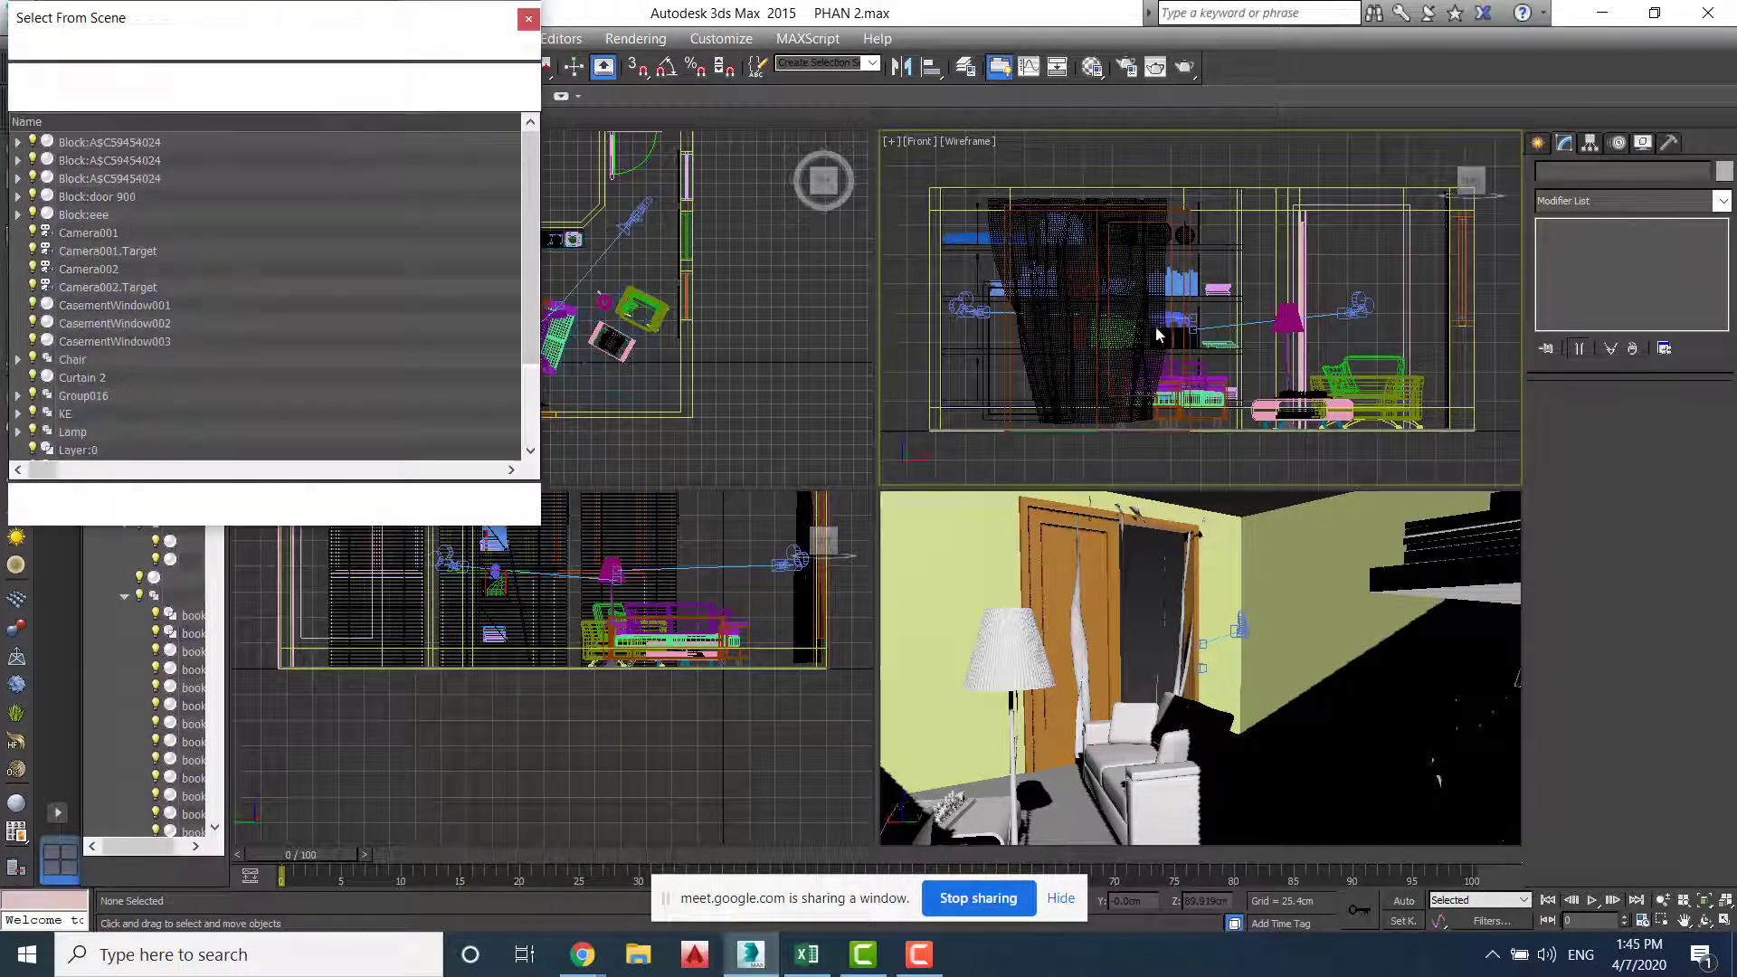
left_click(100, 287)
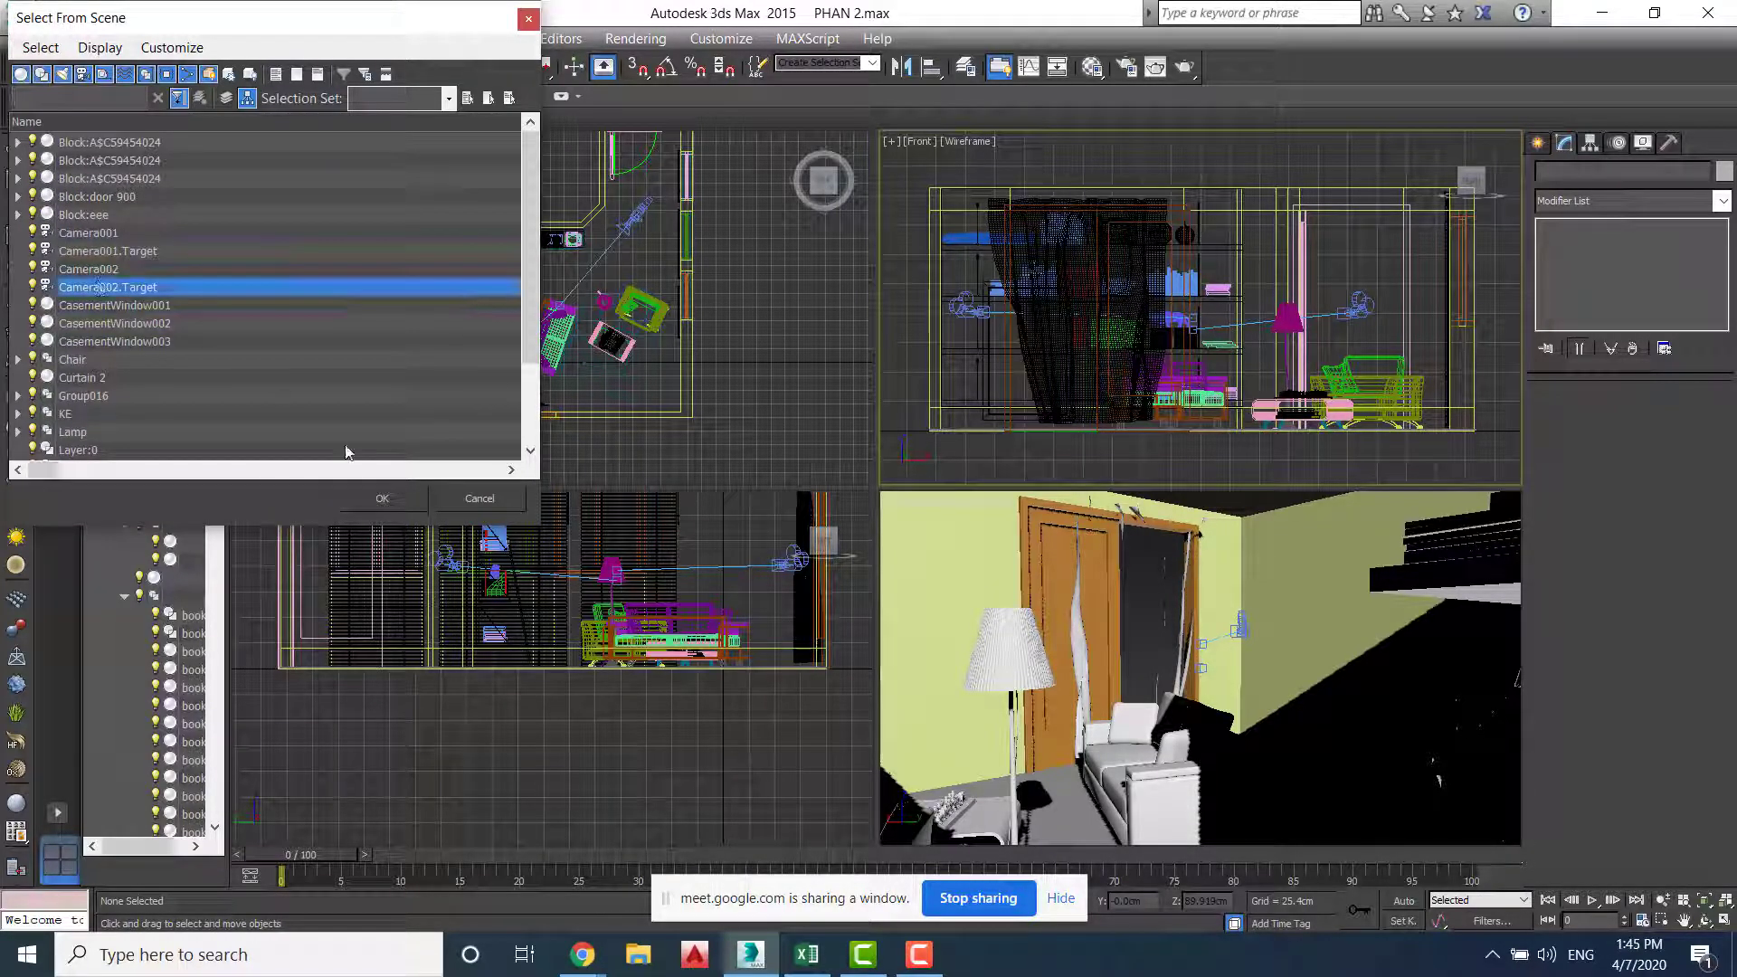
left_click(382, 499)
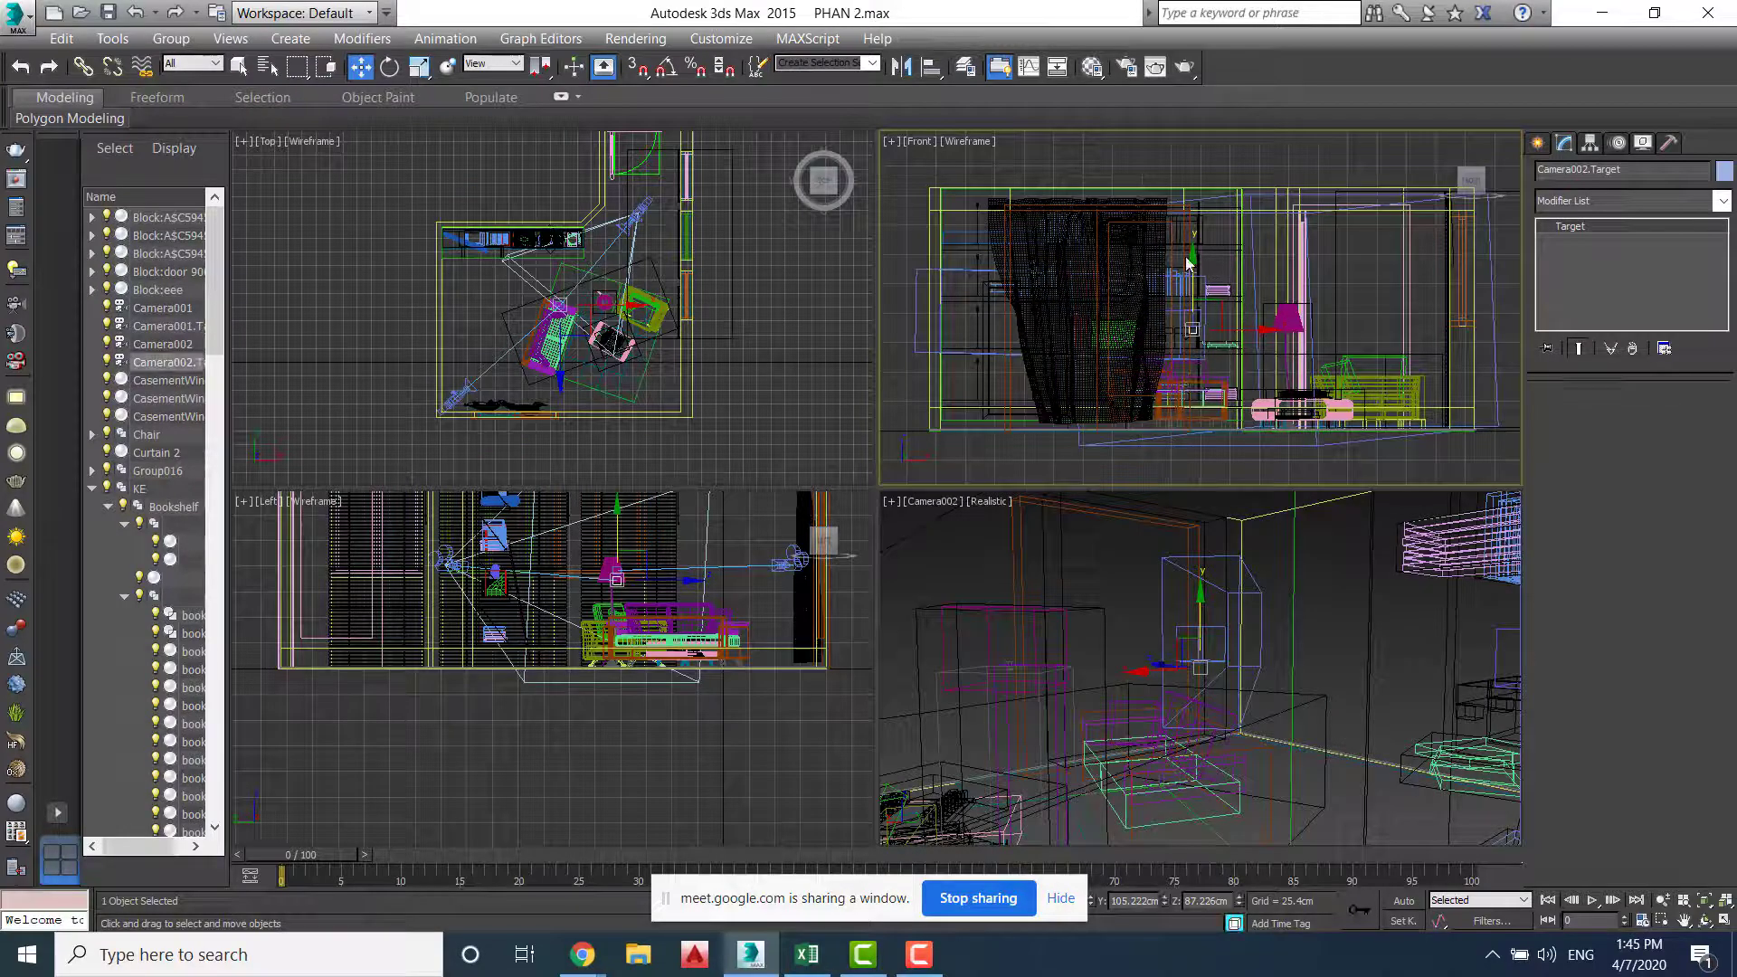
left_click_drag(1202, 268, 1205, 255)
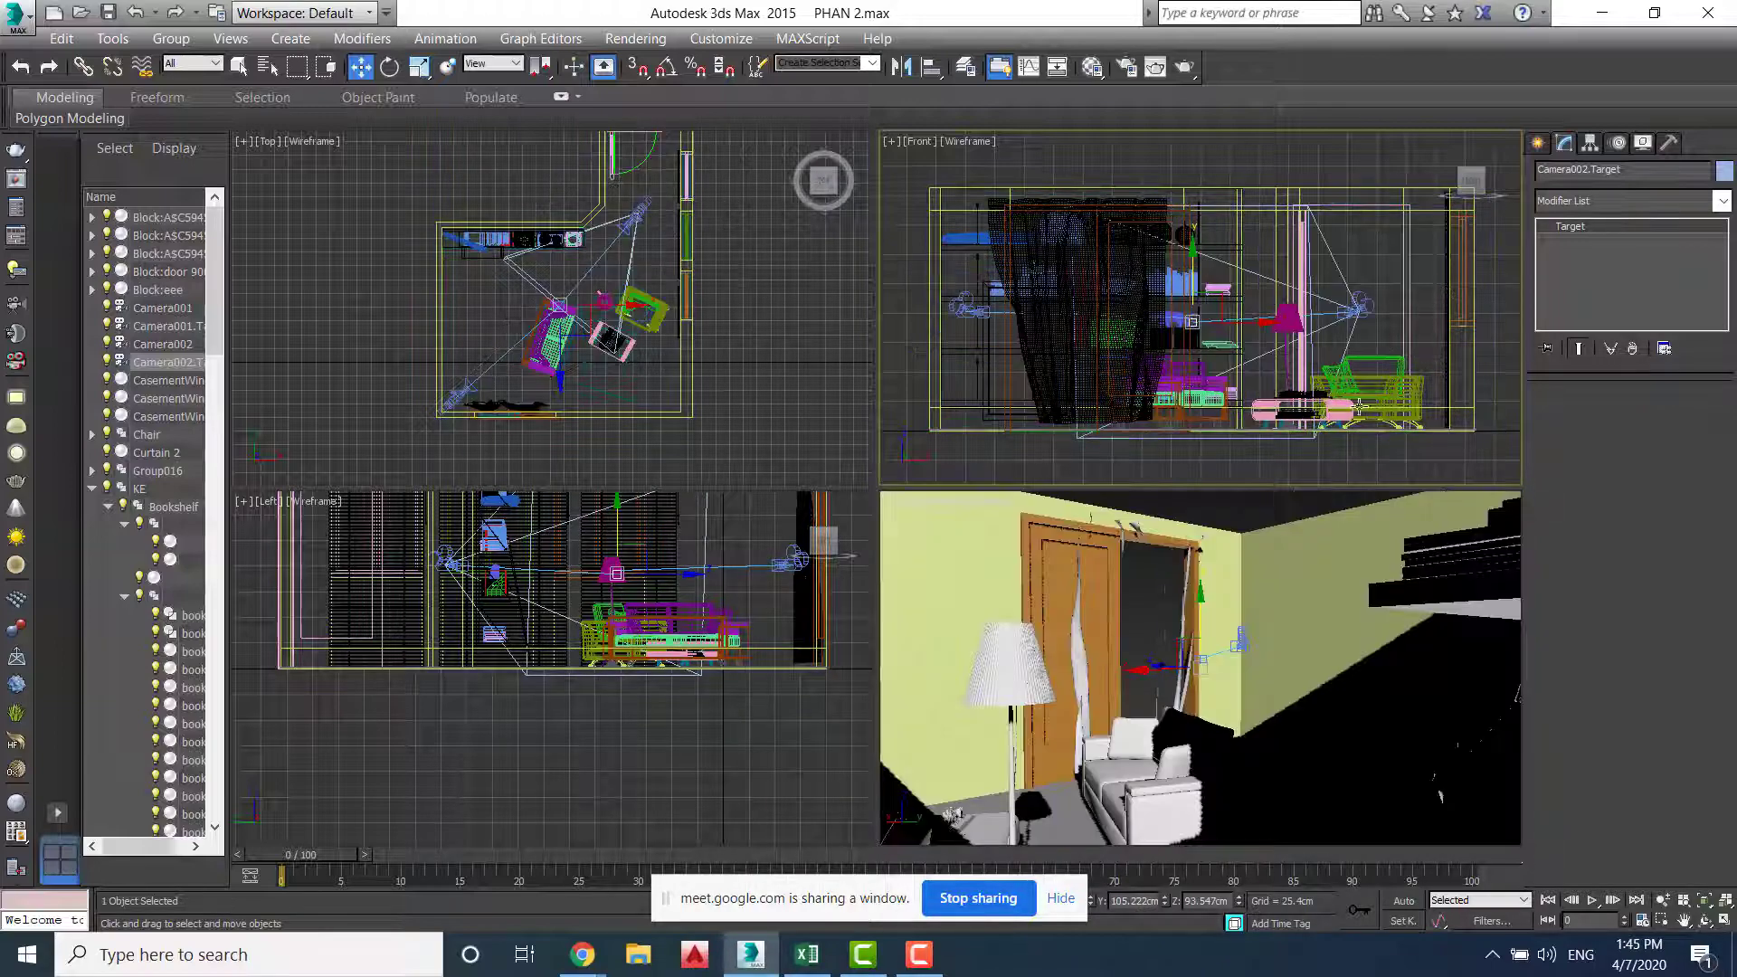
Select Camera002 and move it slightly in the Front view, setting its height to about Z 100 cm
left_click(1360, 308)
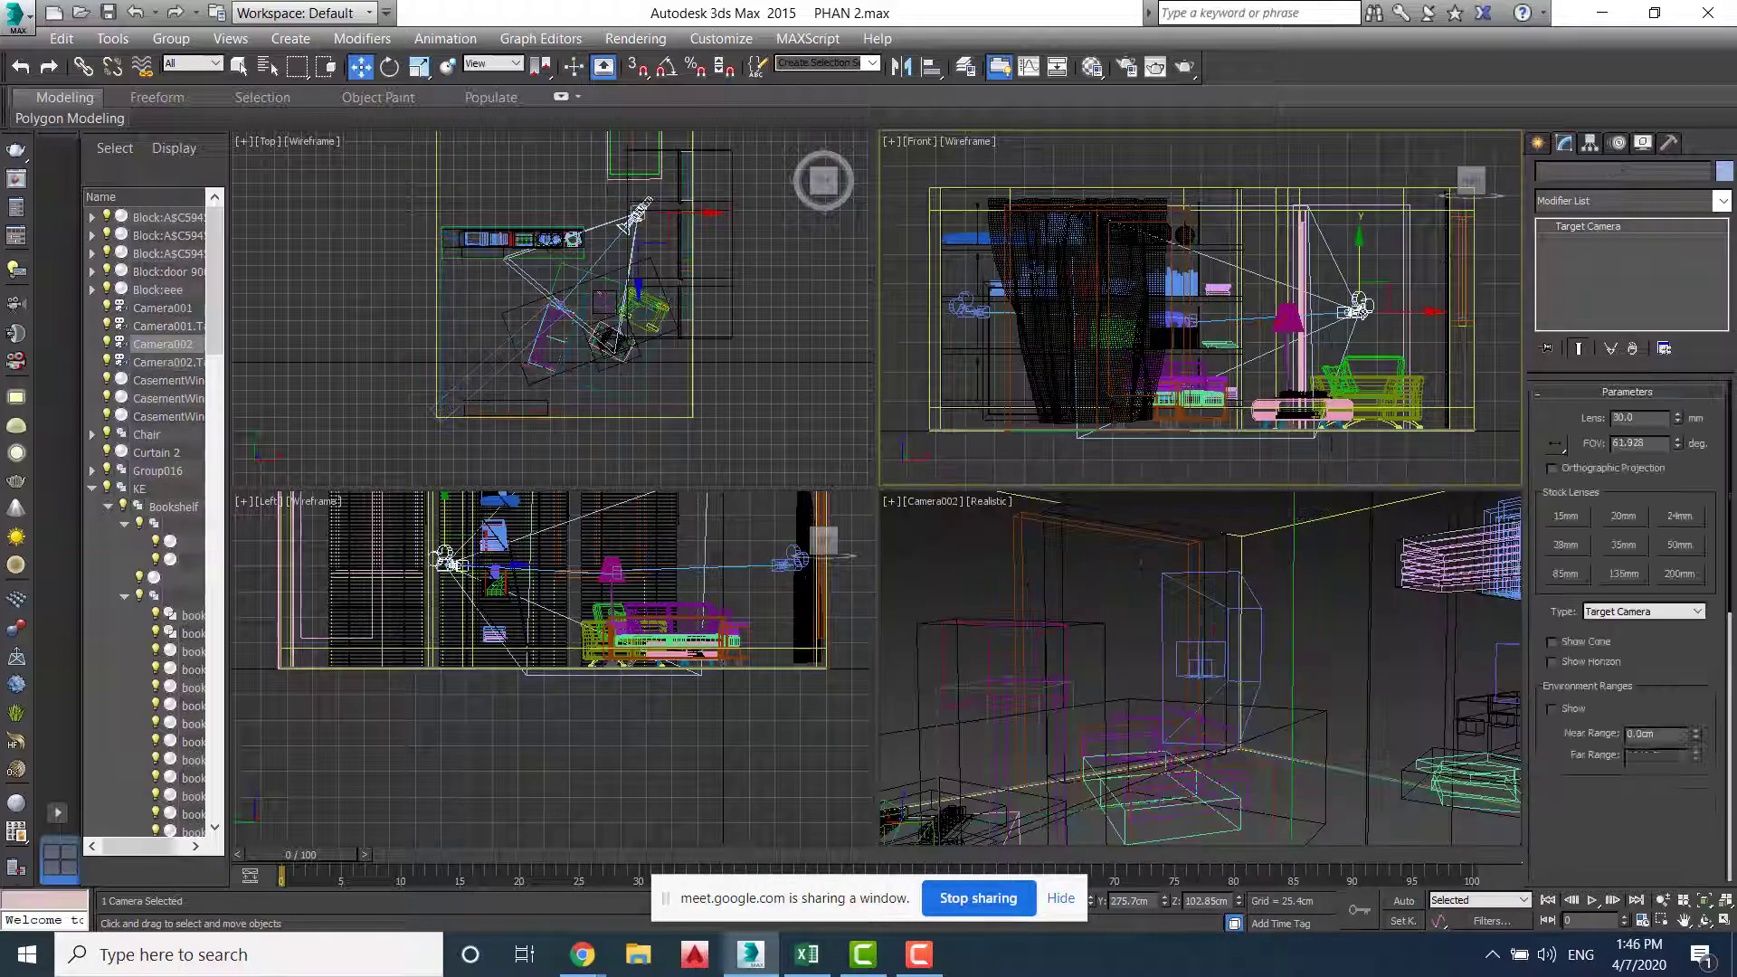
mouse_move(1389, 304)
left_mouse_down()
mouse_move(1421, 328)
mouse_move(1394, 327)
left_mouse_up()
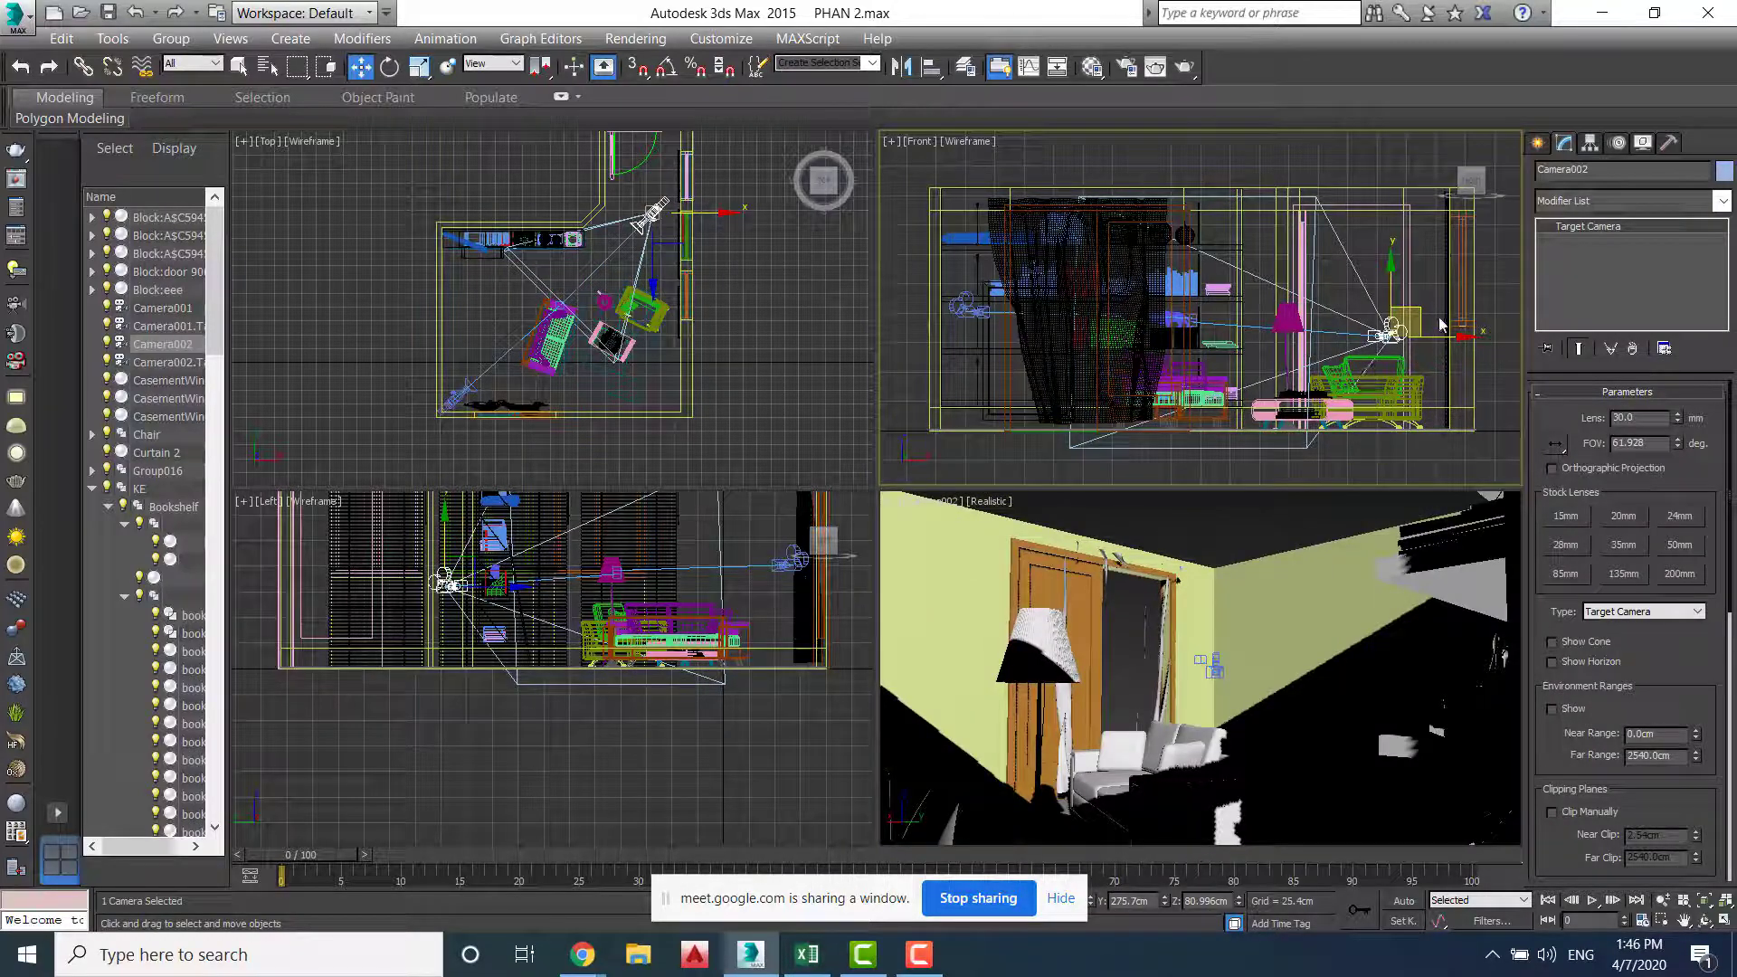
left_click_drag(1418, 319, 1400, 282)
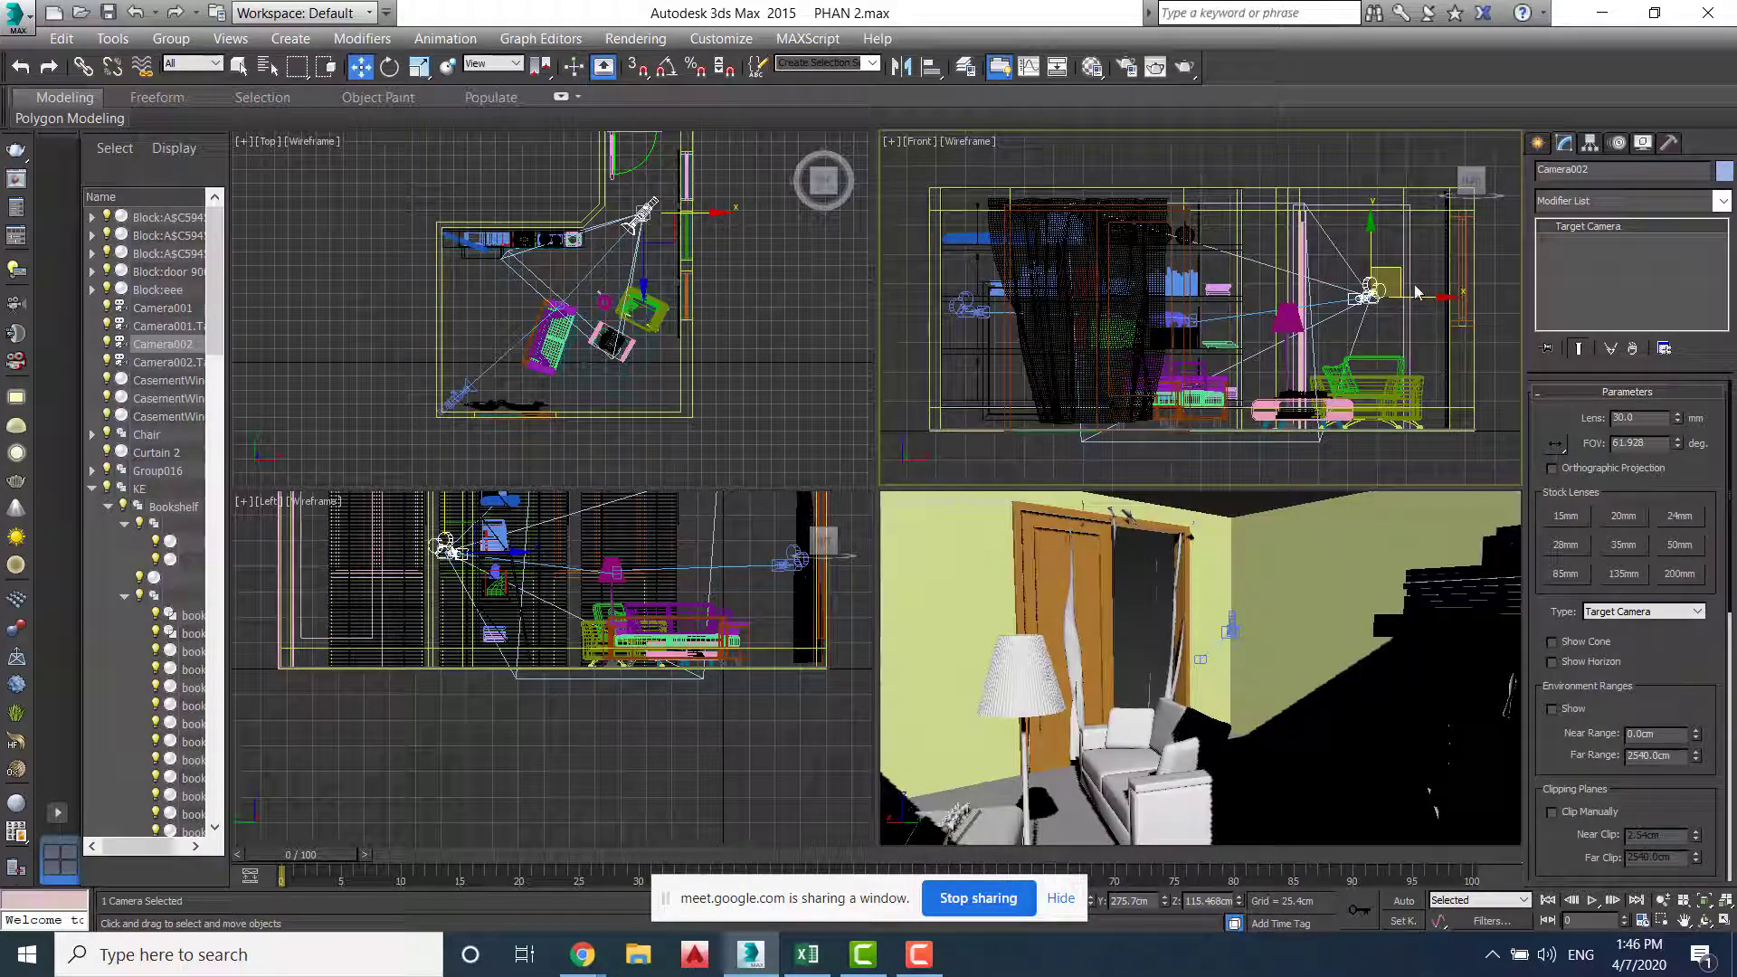
left_click_drag(1375, 251, 1377, 270)
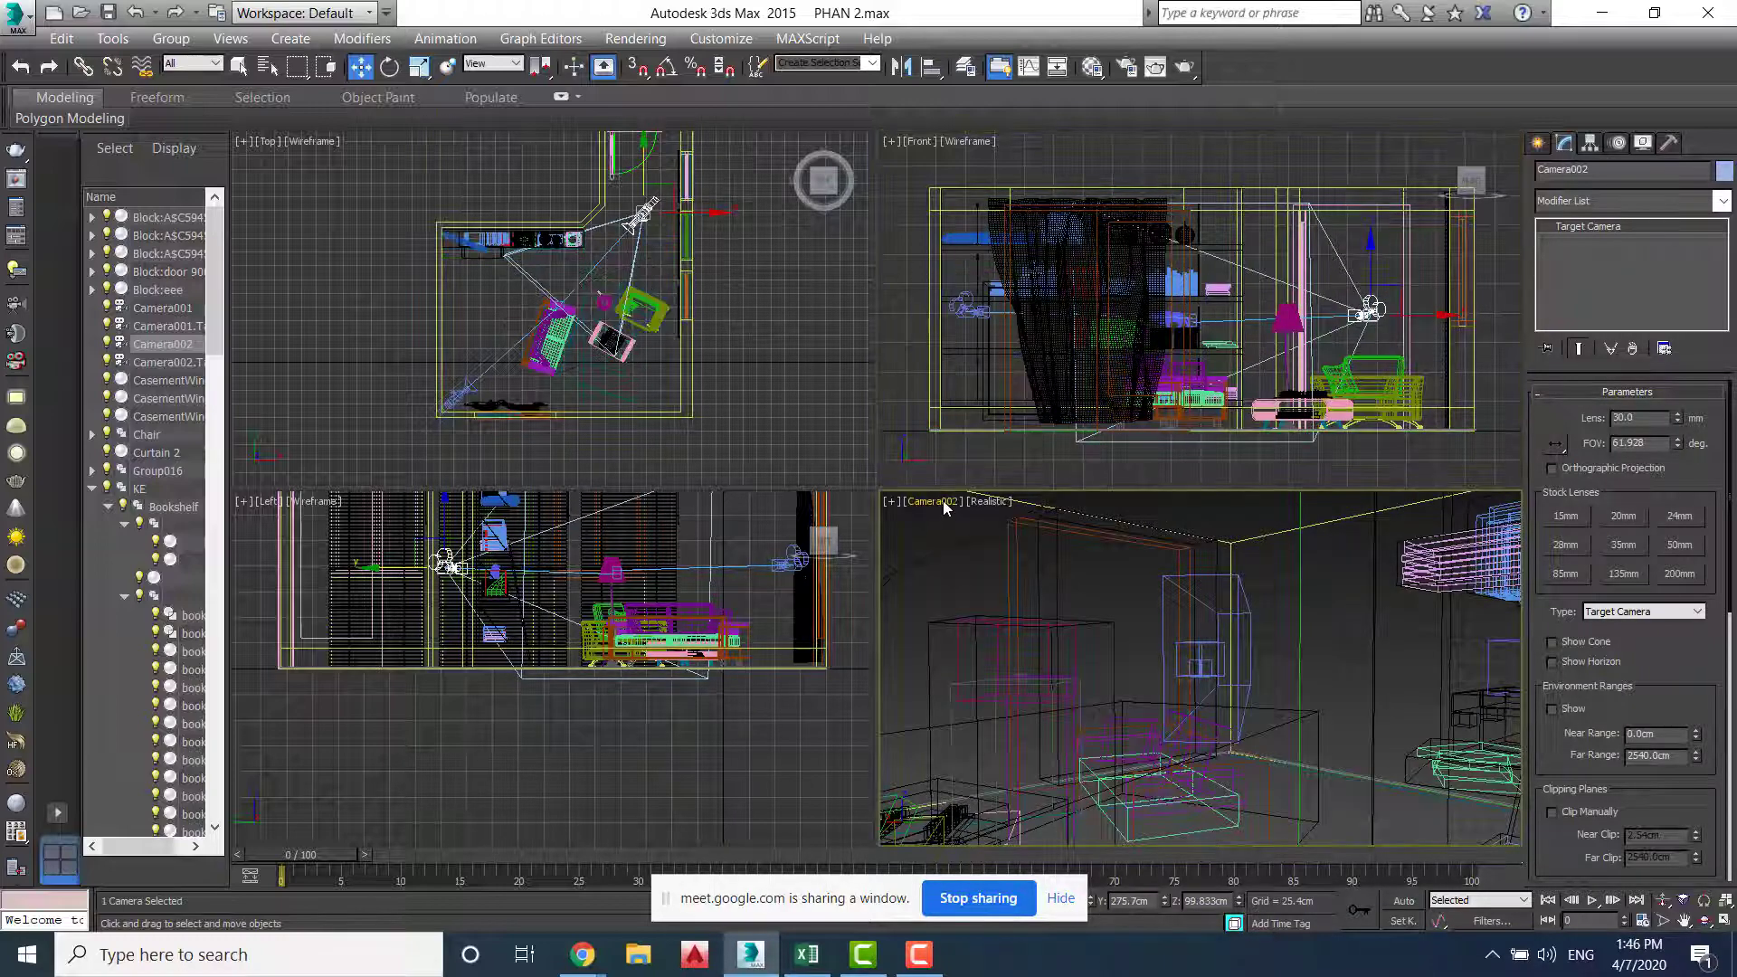
Switch the Camera002 viewport back to the Camera001 view and clear the selection
left_click(941, 504)
mouse_move(1111, 73)
left_click(1303, 74)
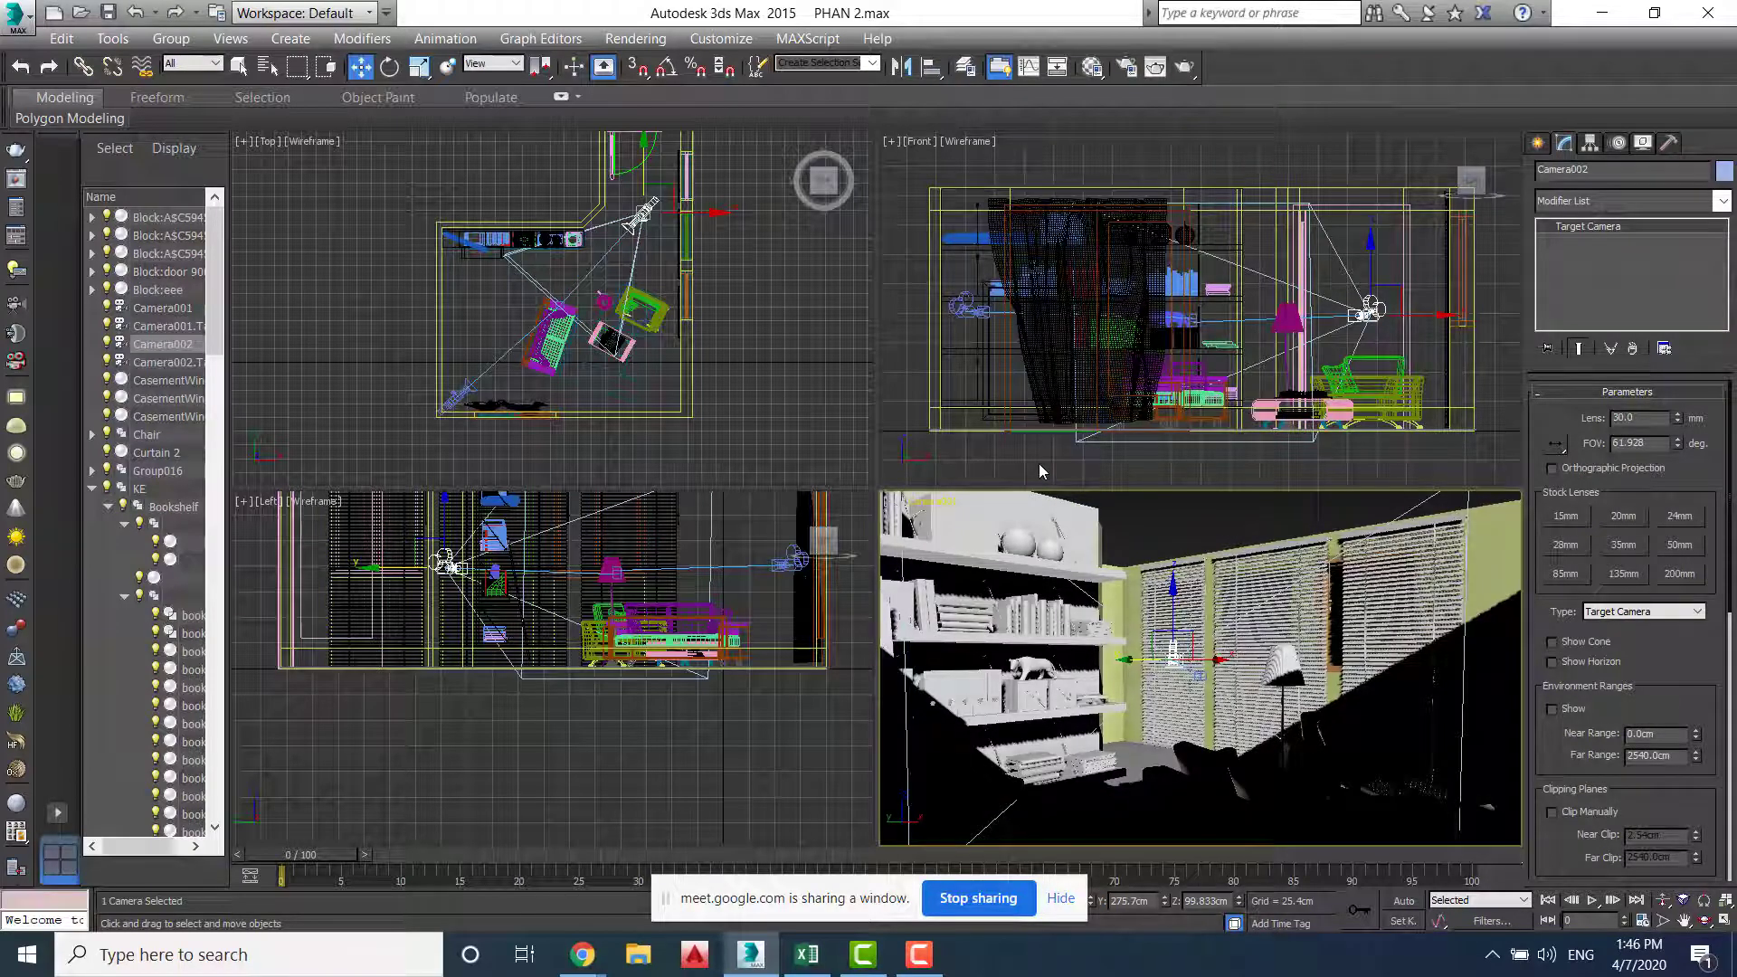
left_click(1155, 524)
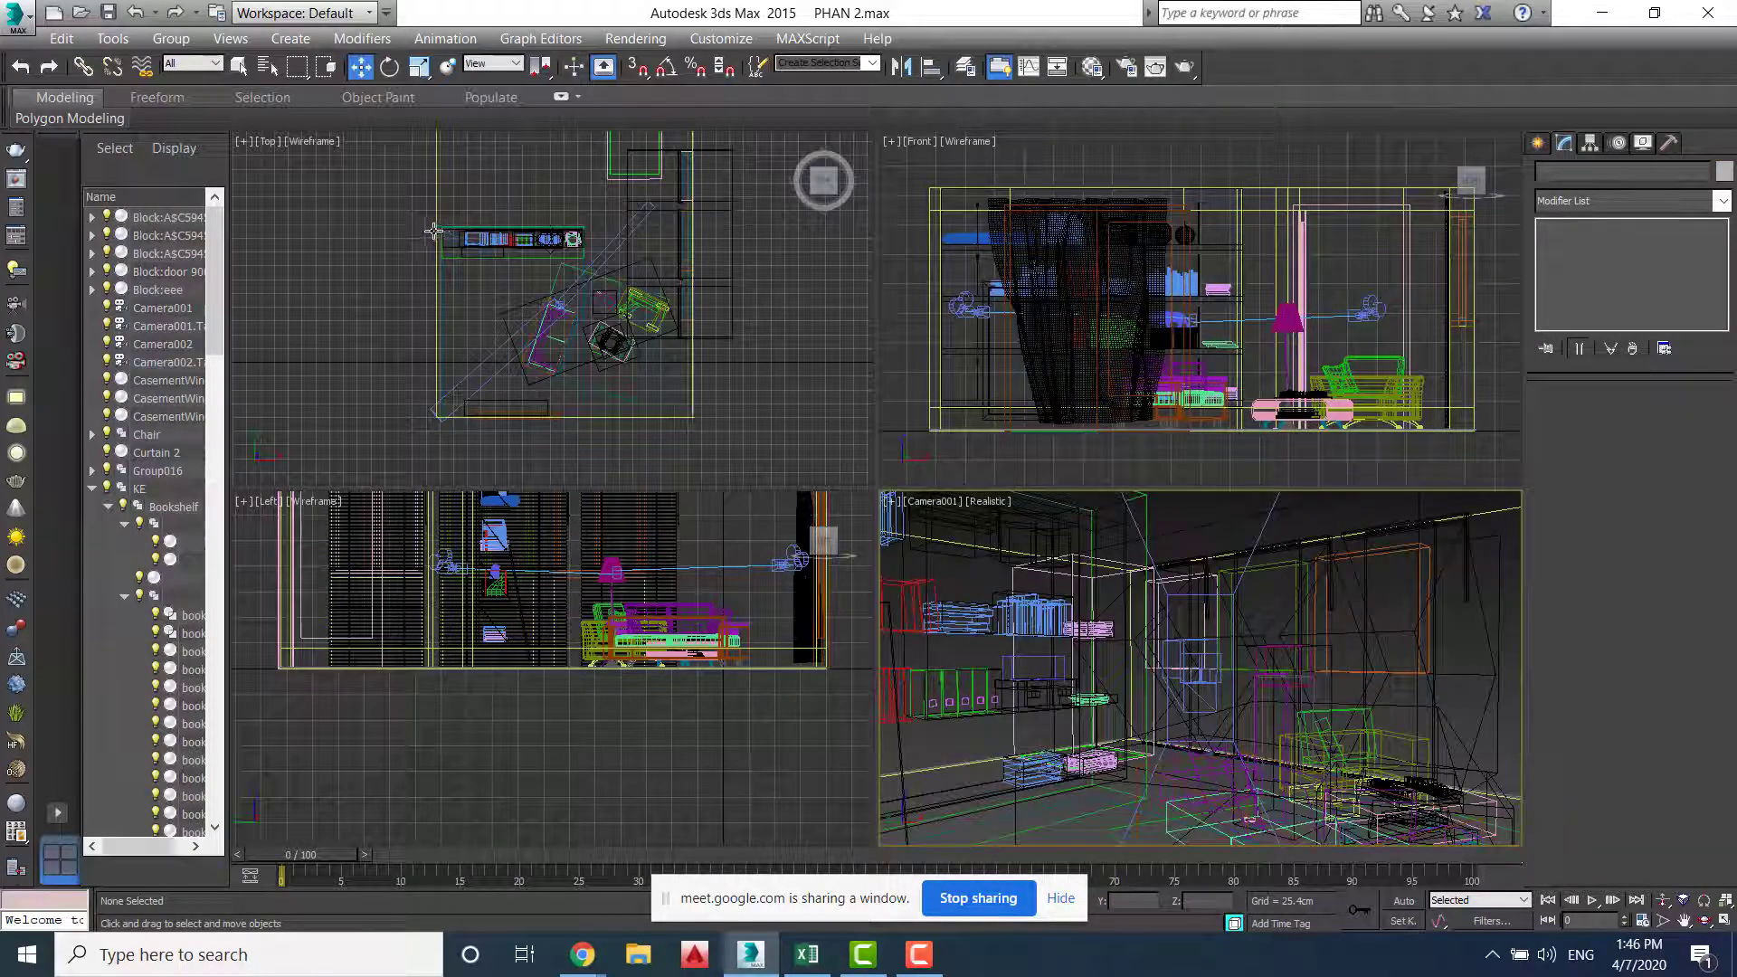
left_click(433, 230)
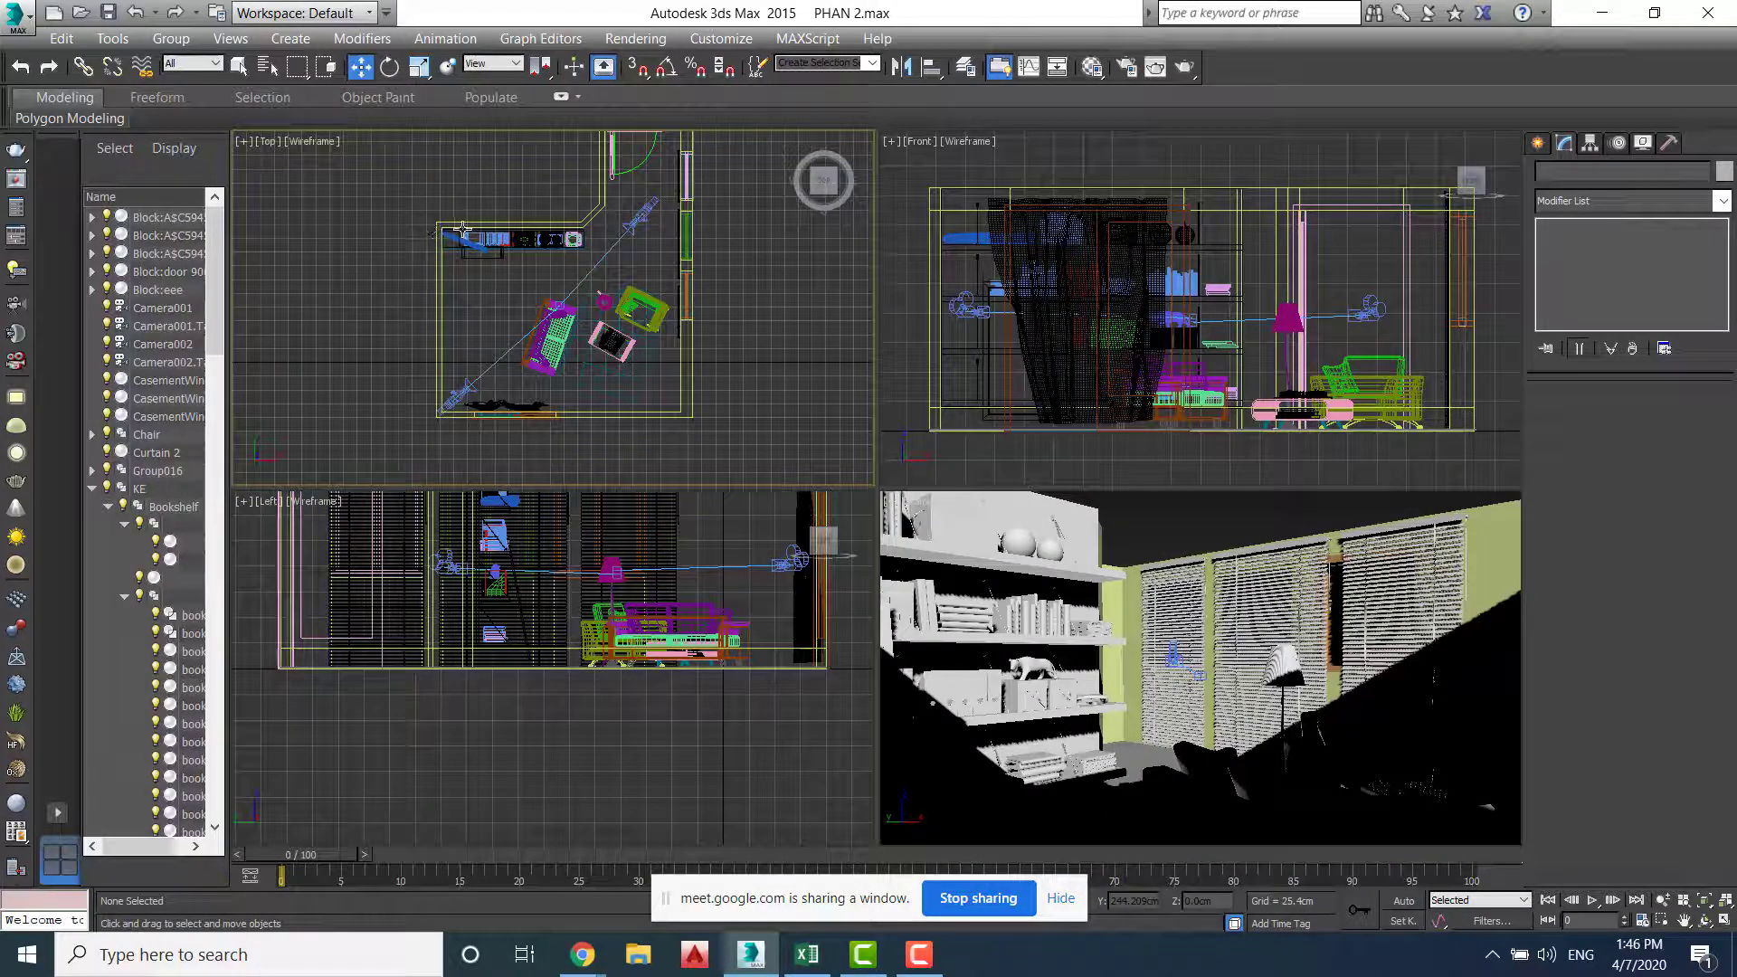
left_click(919, 956)
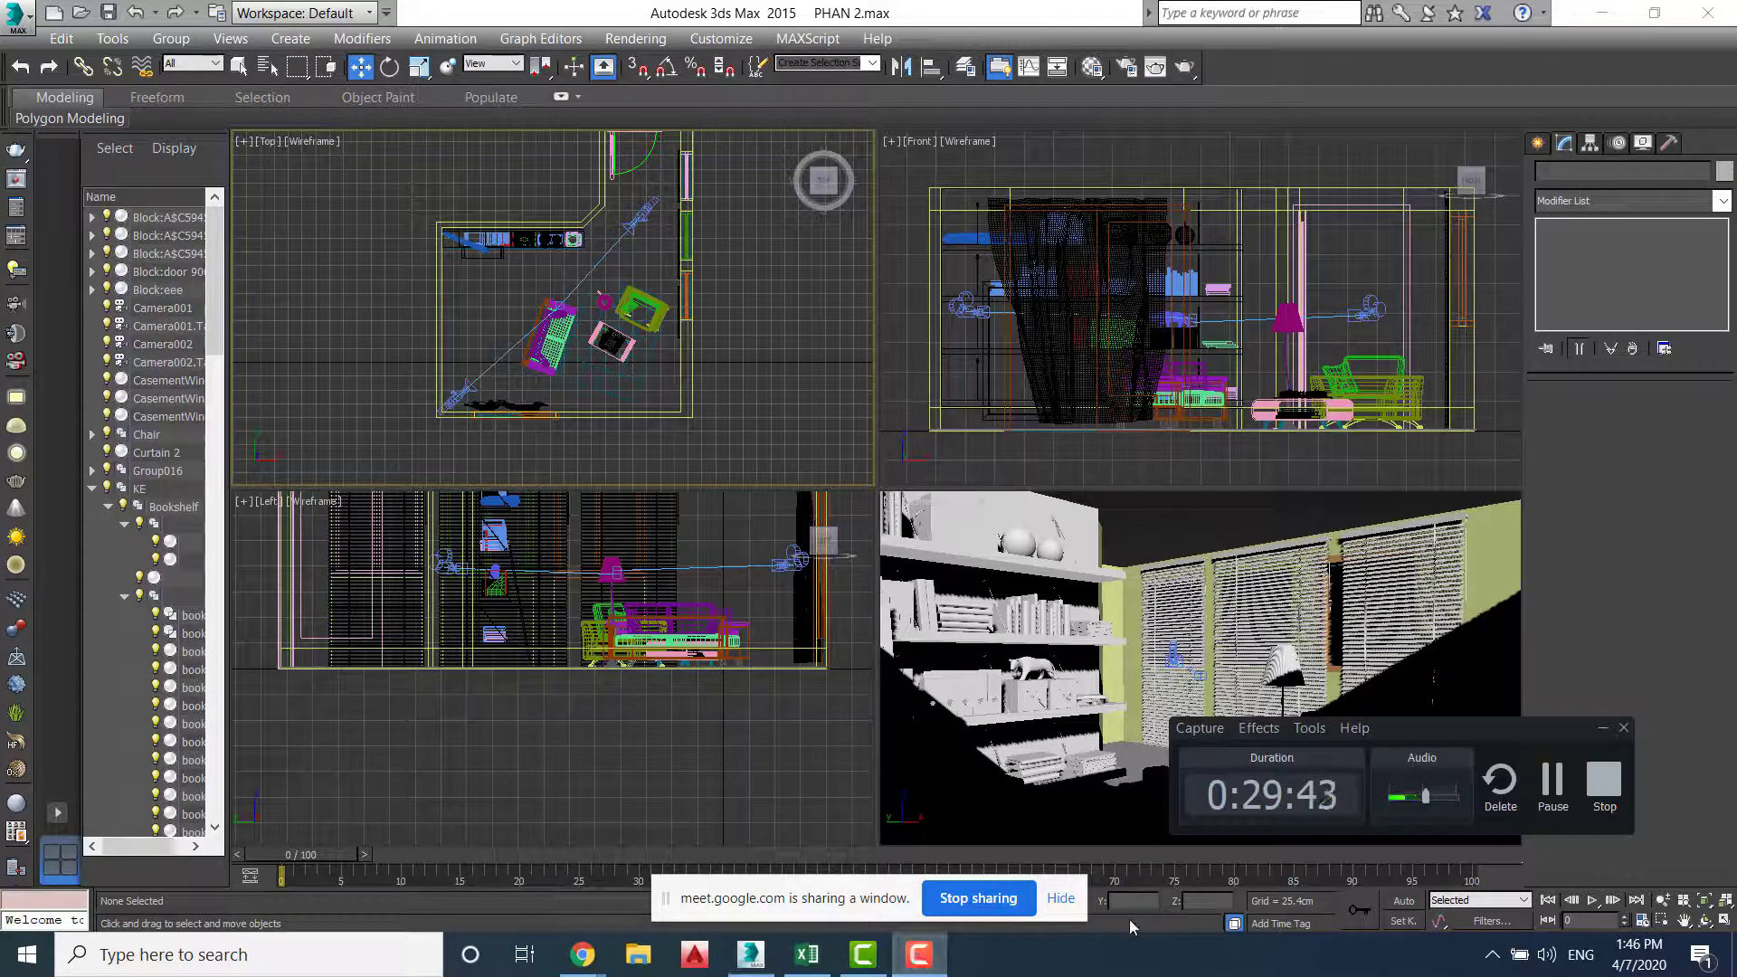